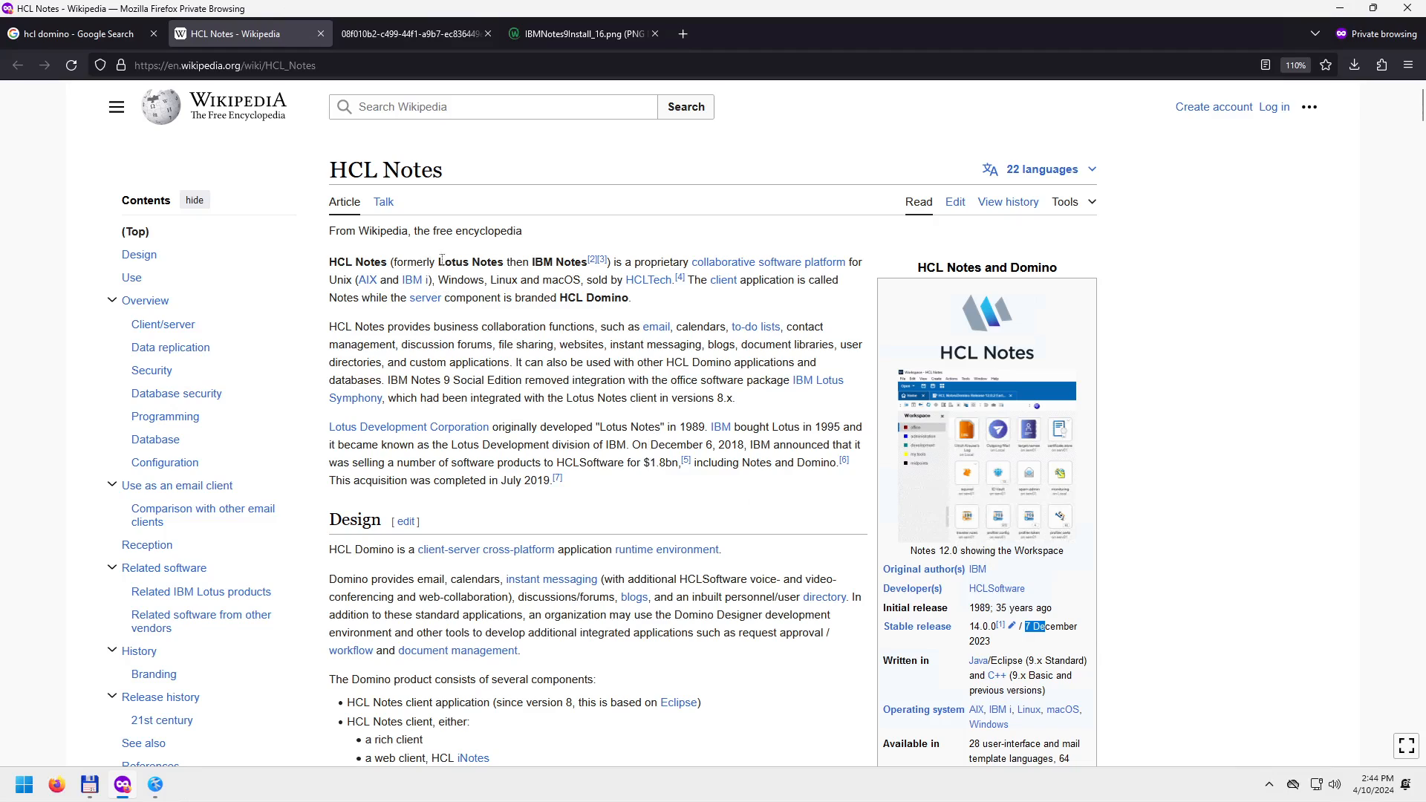
Read the Lotus Notes and HCL Domino names in the article, then view the Notes mail screenshot tab.
left_click_drag(438, 262, 564, 264)
left_click_drag(559, 298, 584, 298)
scroll(702, 474, "down", 2)
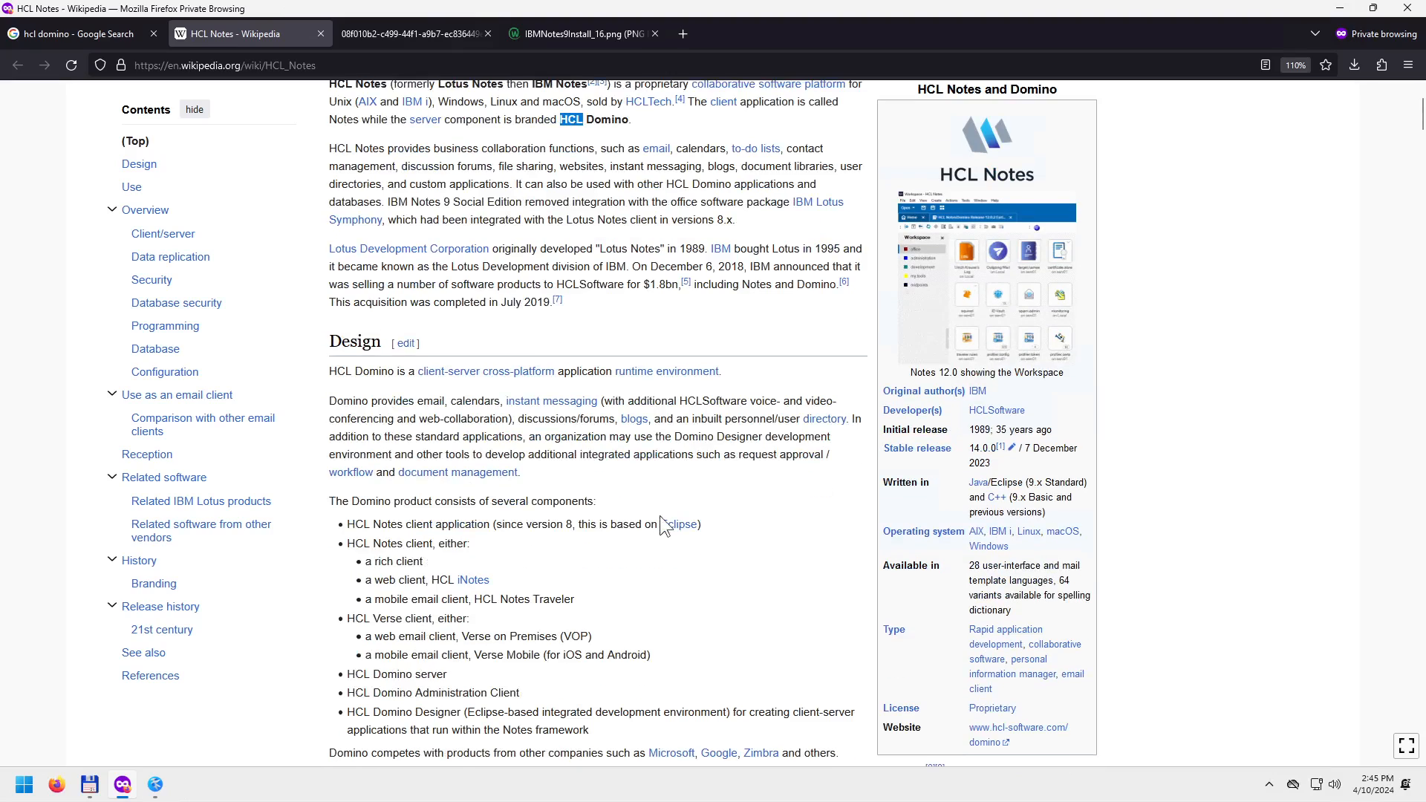
scroll(627, 577, "down", 1)
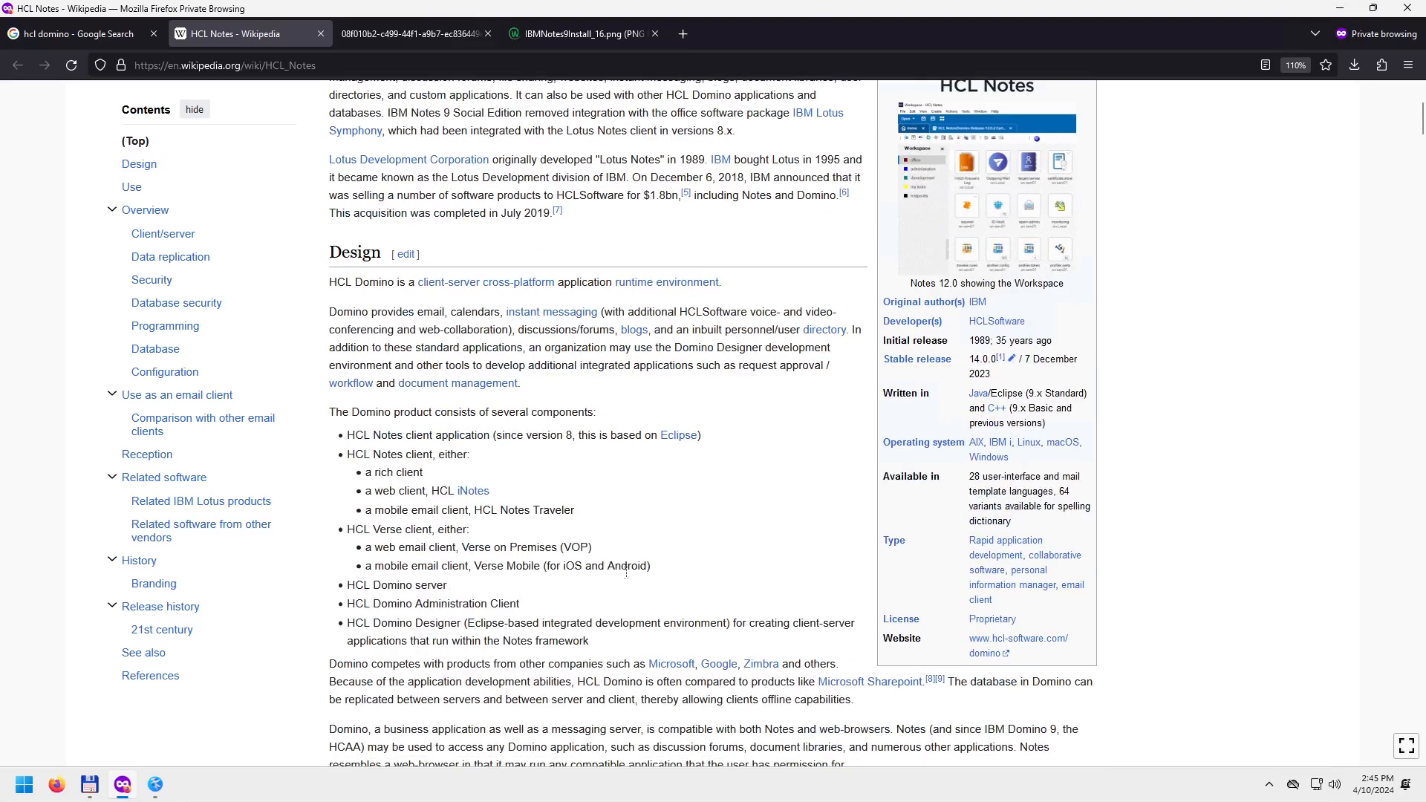
left_click(418, 34)
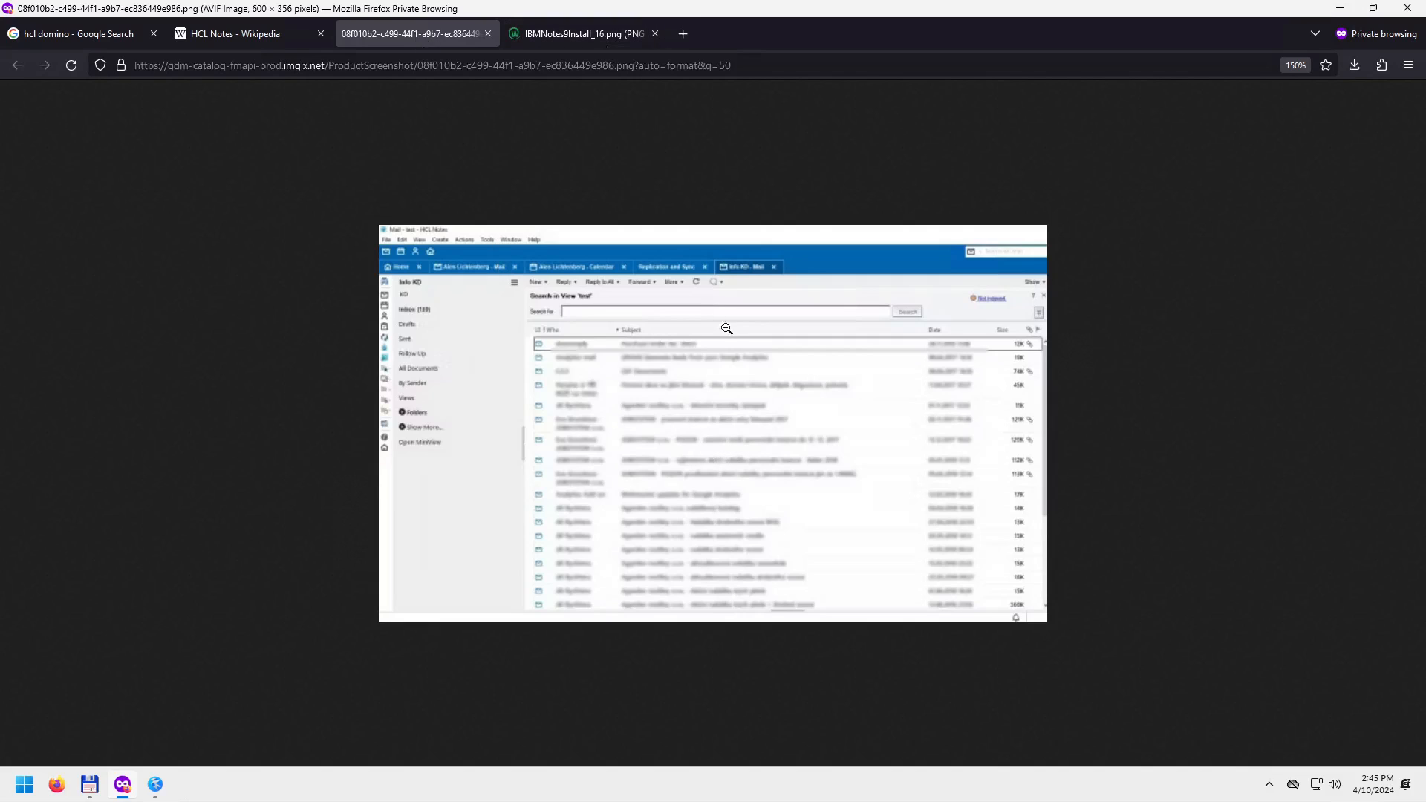
Compare the IBMNotes9Install_16.png and AVIF screenshots, return to the Wikipedia article, then bring up HclDomino.md in Kate.
scroll(736, 341, "up", 1)
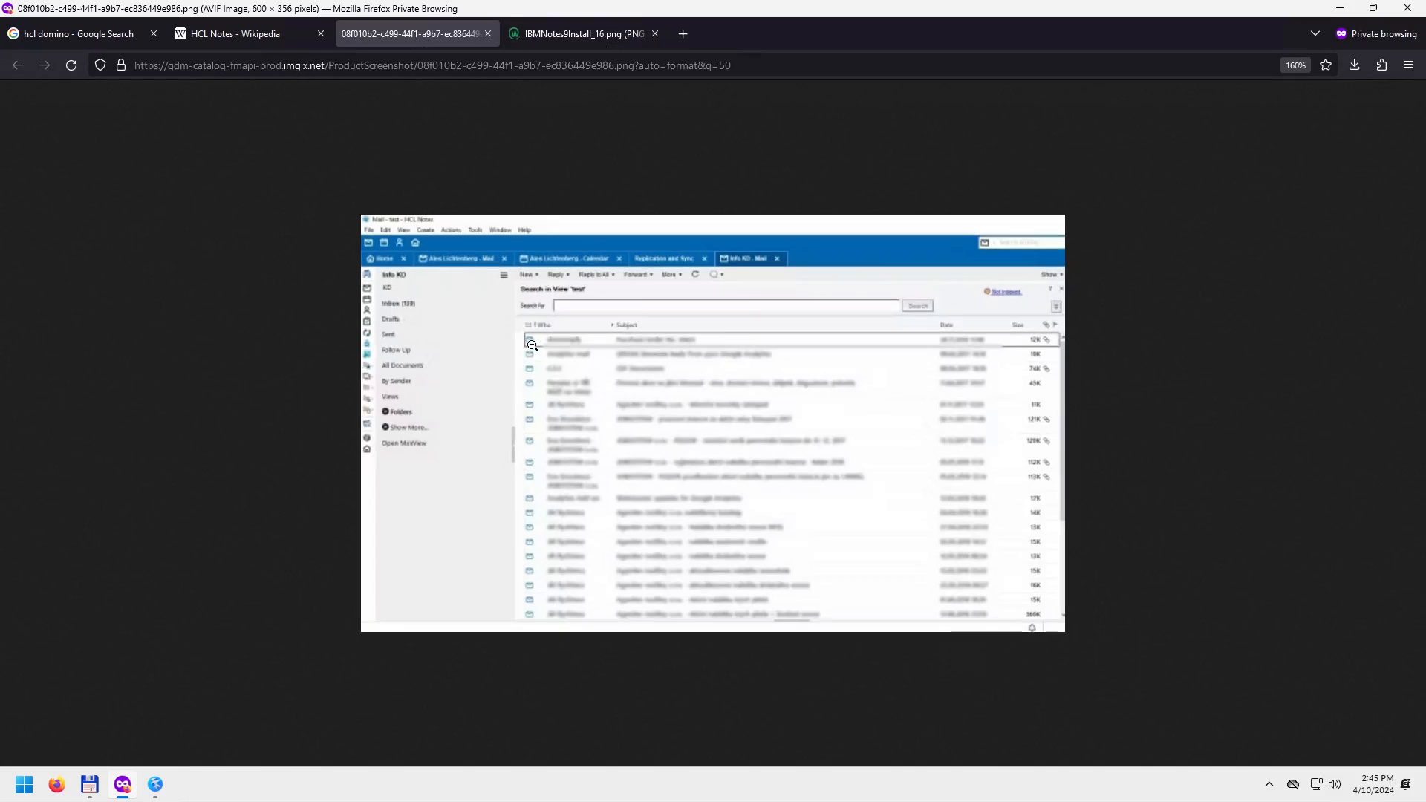
left_click(630, 34)
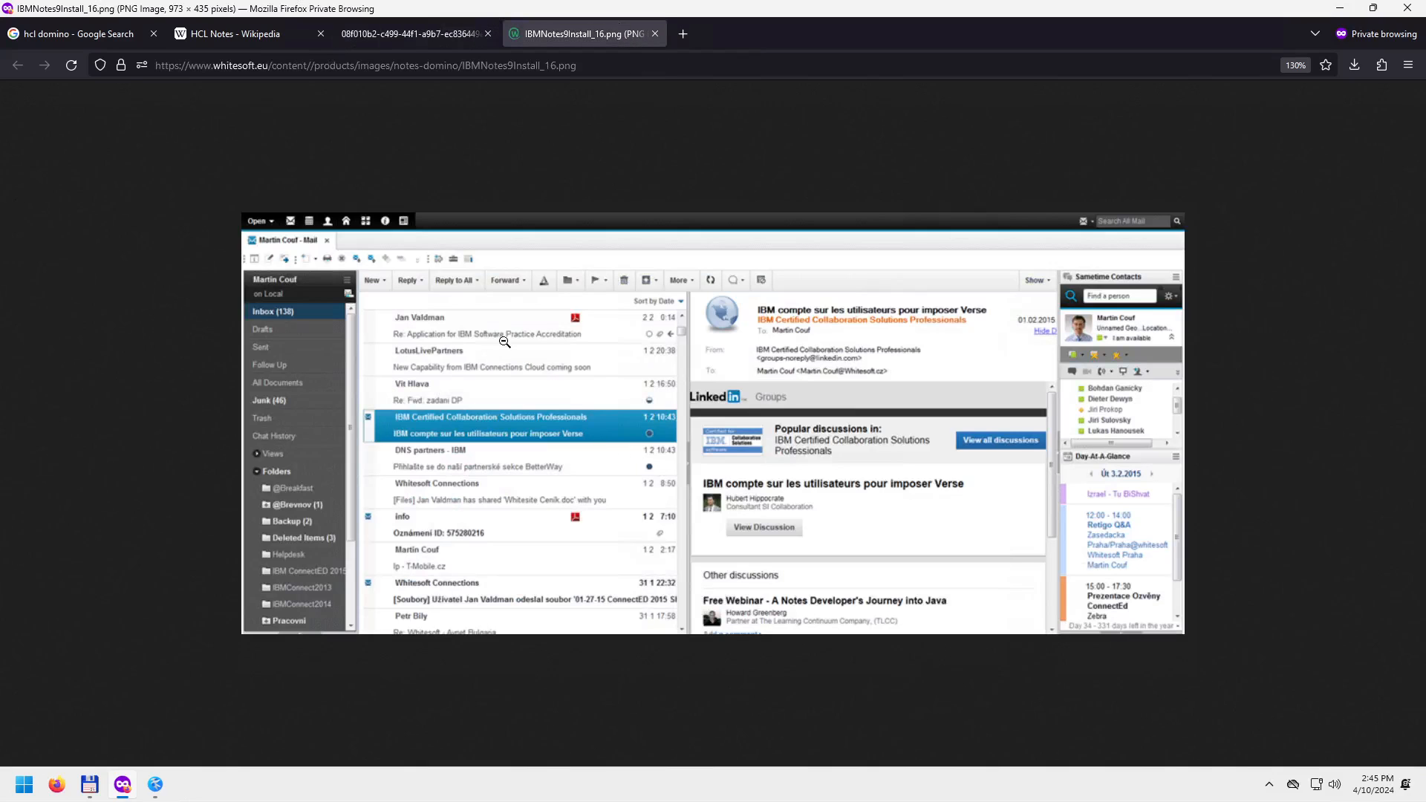
left_click(456, 25)
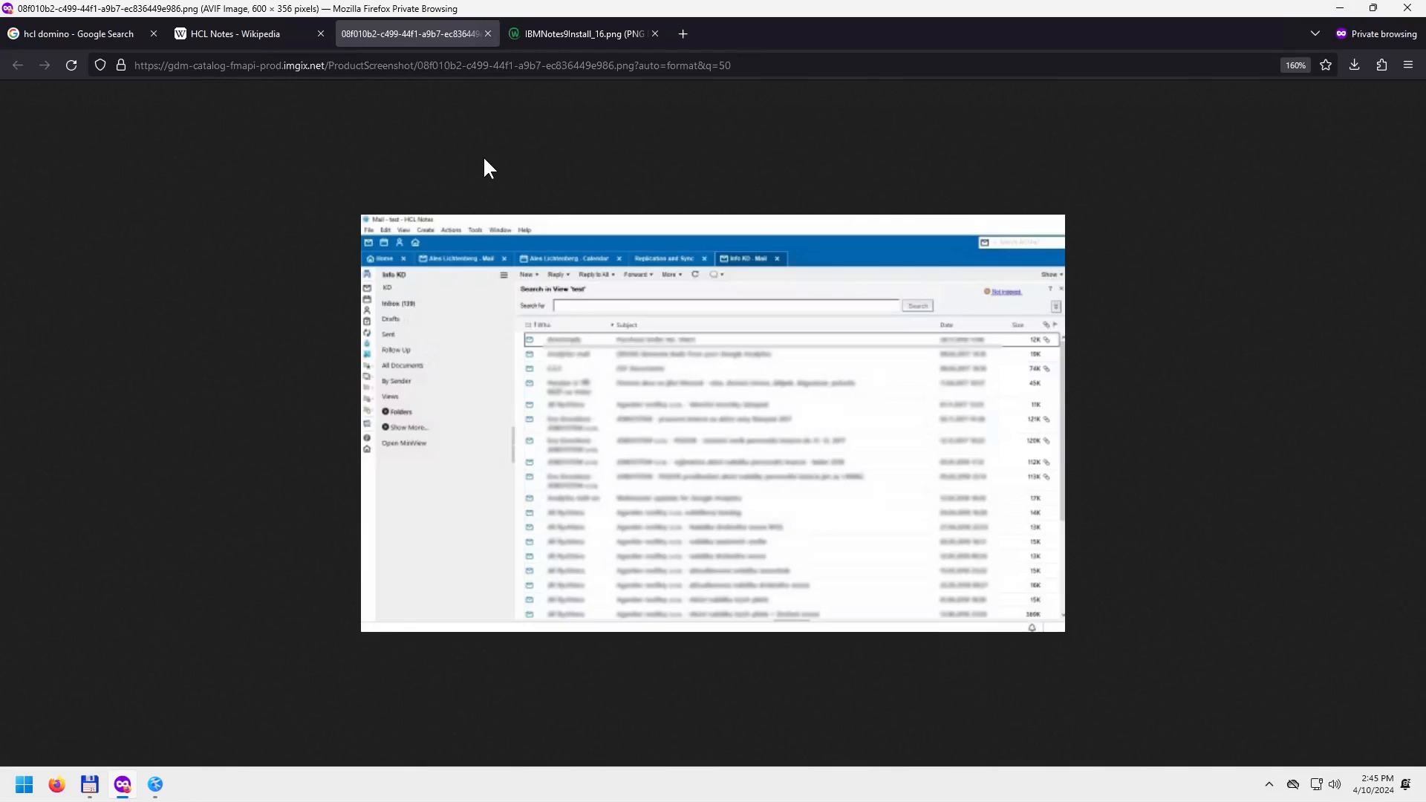
left_click(248, 28)
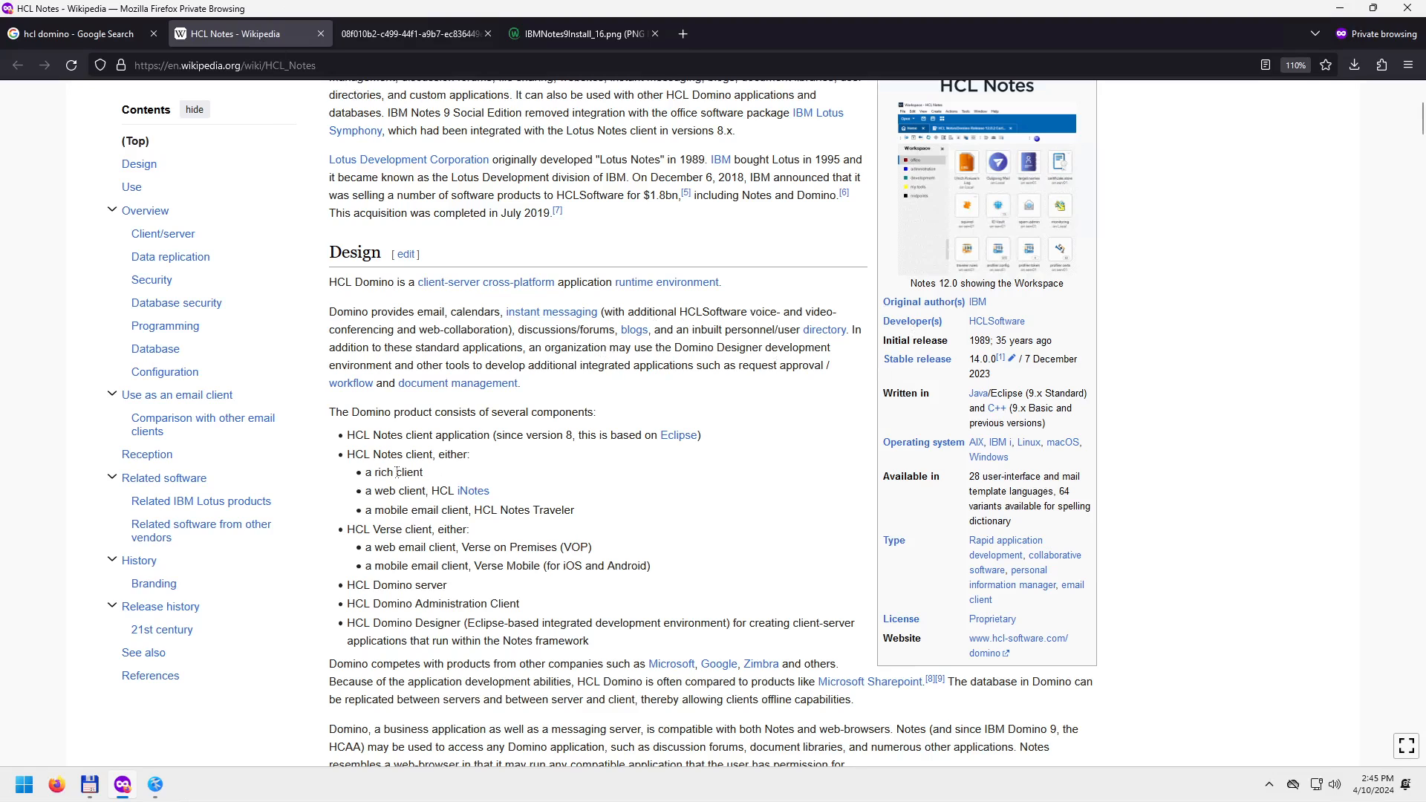
left_click(162, 783)
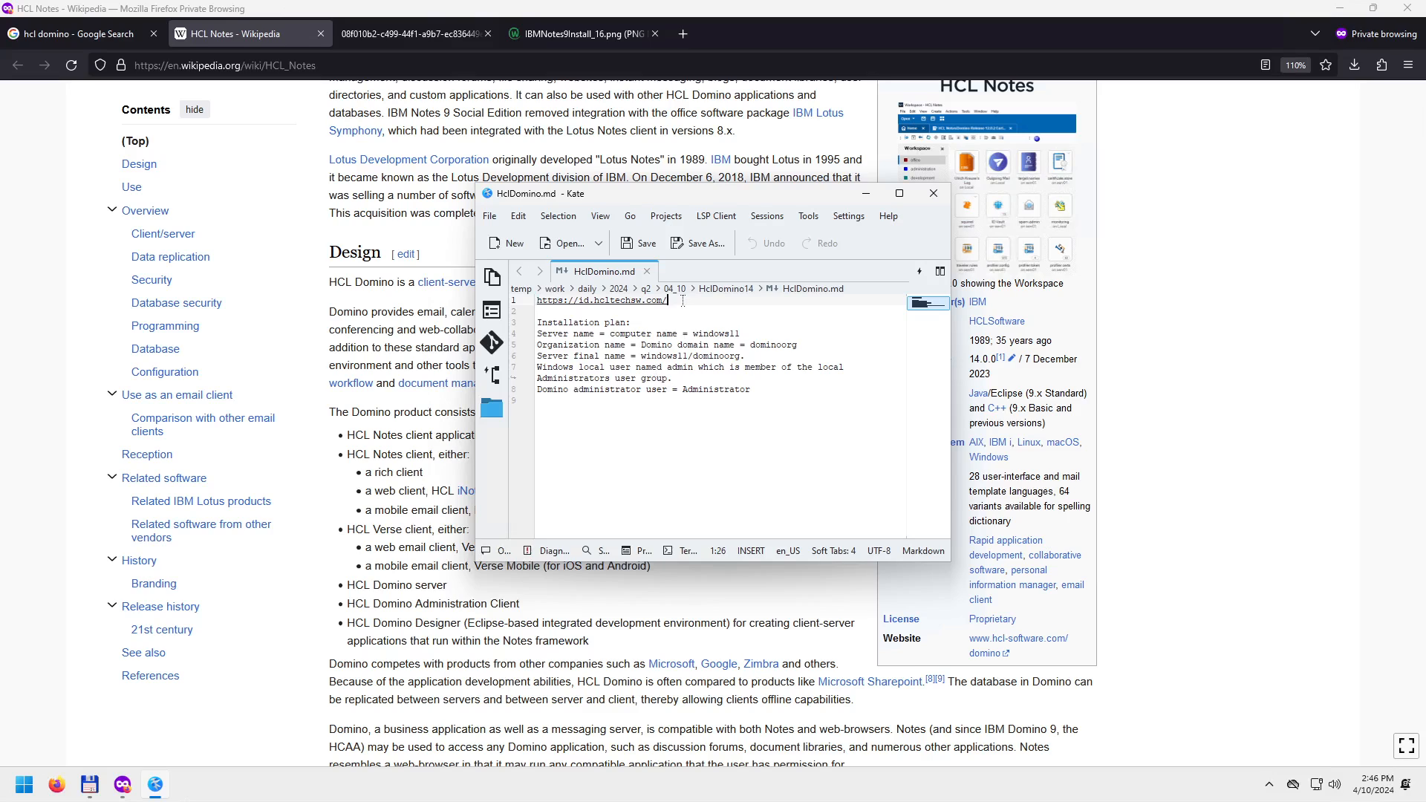
Copy the sign-in URL from line 1 of the notes and load it in a new private tab.
left_click_drag(685, 301, 444, 312)
key("ctrl+c")
left_click(426, 312)
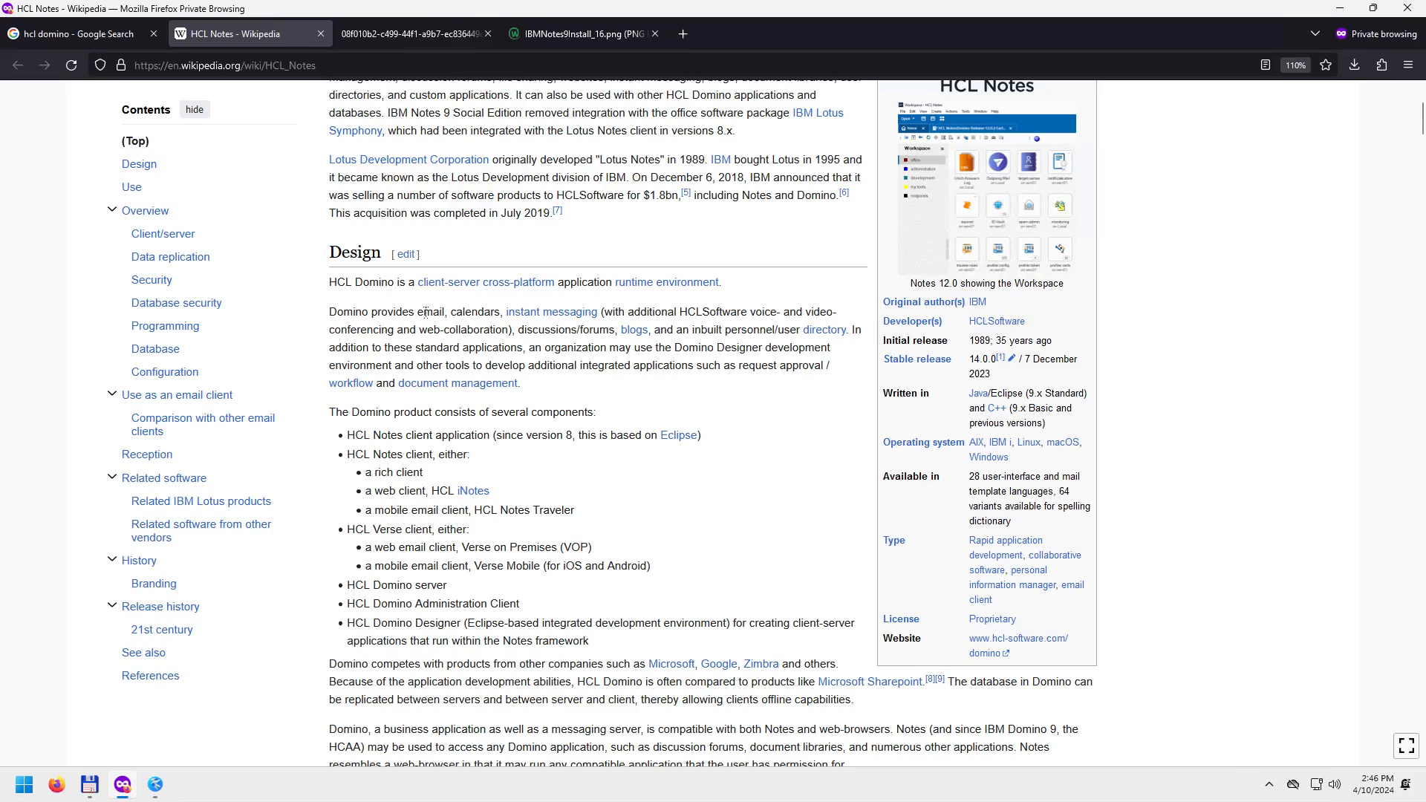
key("ctrl+t")
key("ctrl+v")
key("Return")
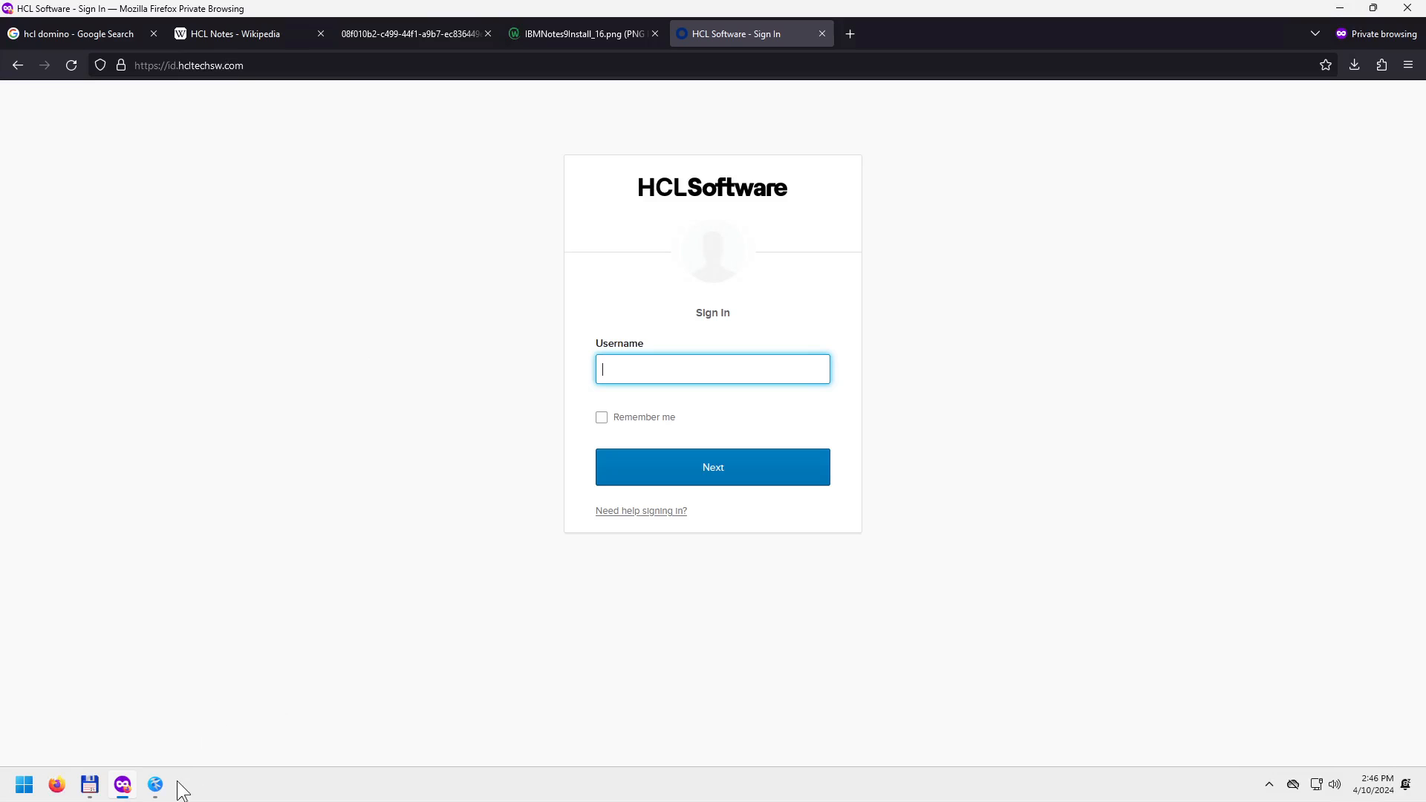
left_click(90, 785)
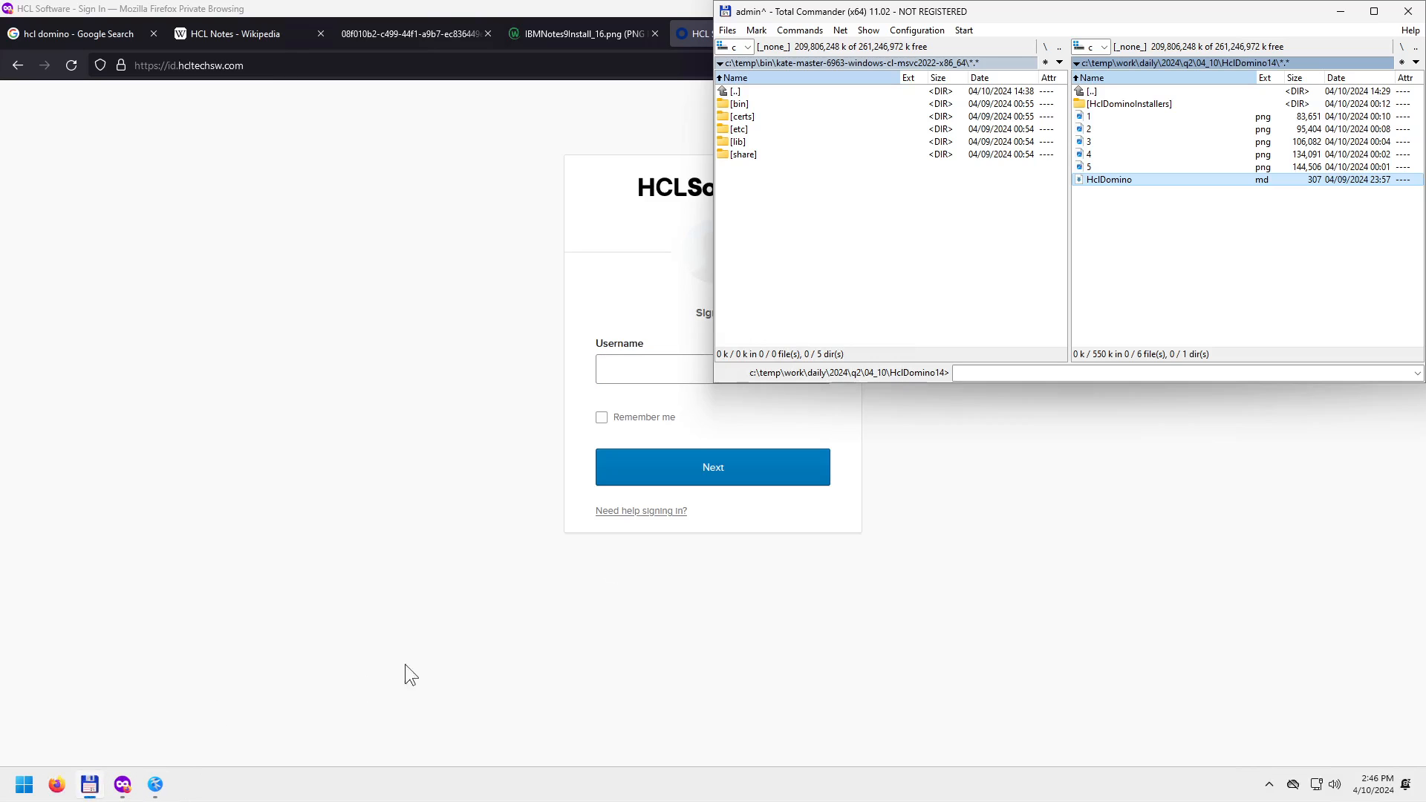
Open 1.png from the HclDomino14 folder in Windows Photo Viewer.
double_click(1103, 116)
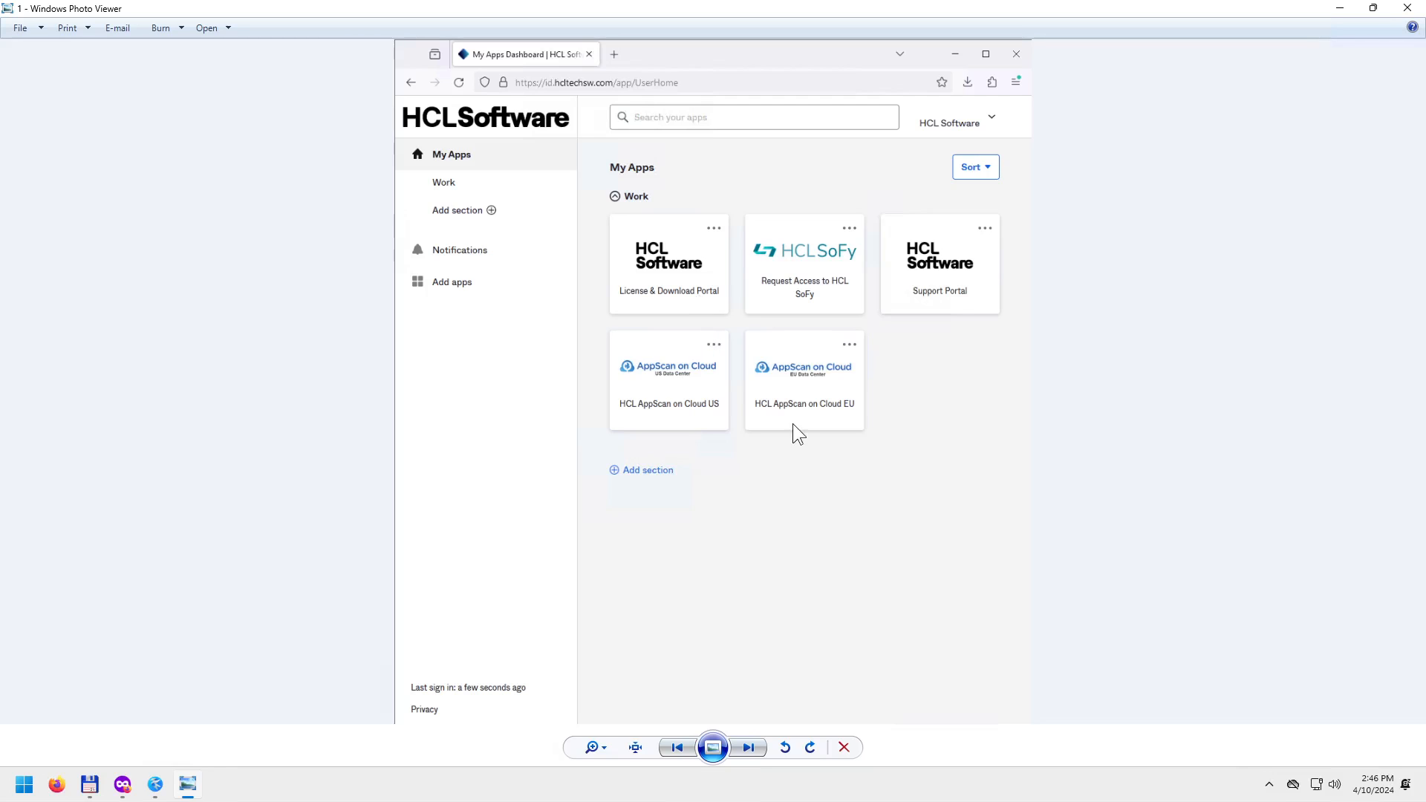
Step past image 2 to image 3, the HCL Domino Download Packages list.
left_click(751, 747)
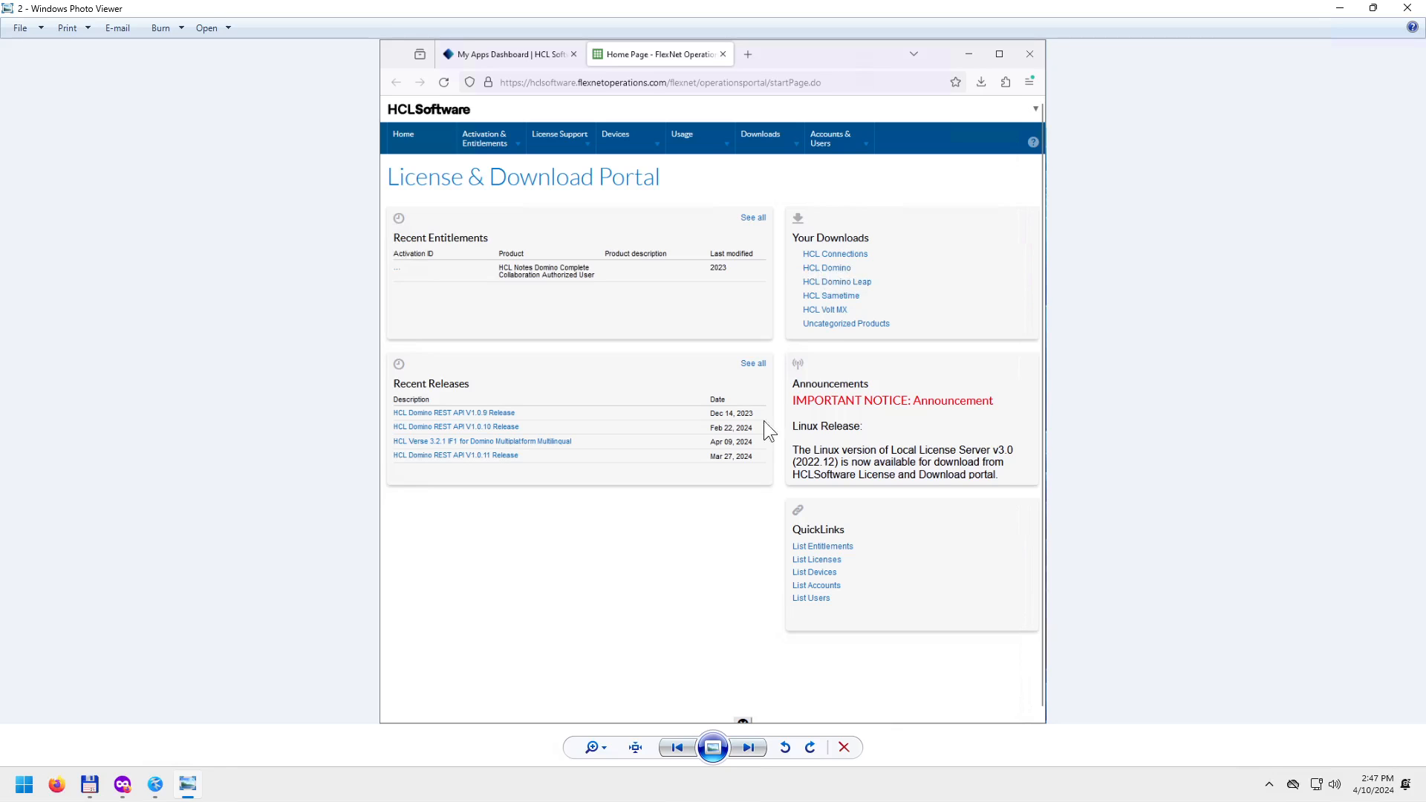
left_click(747, 747)
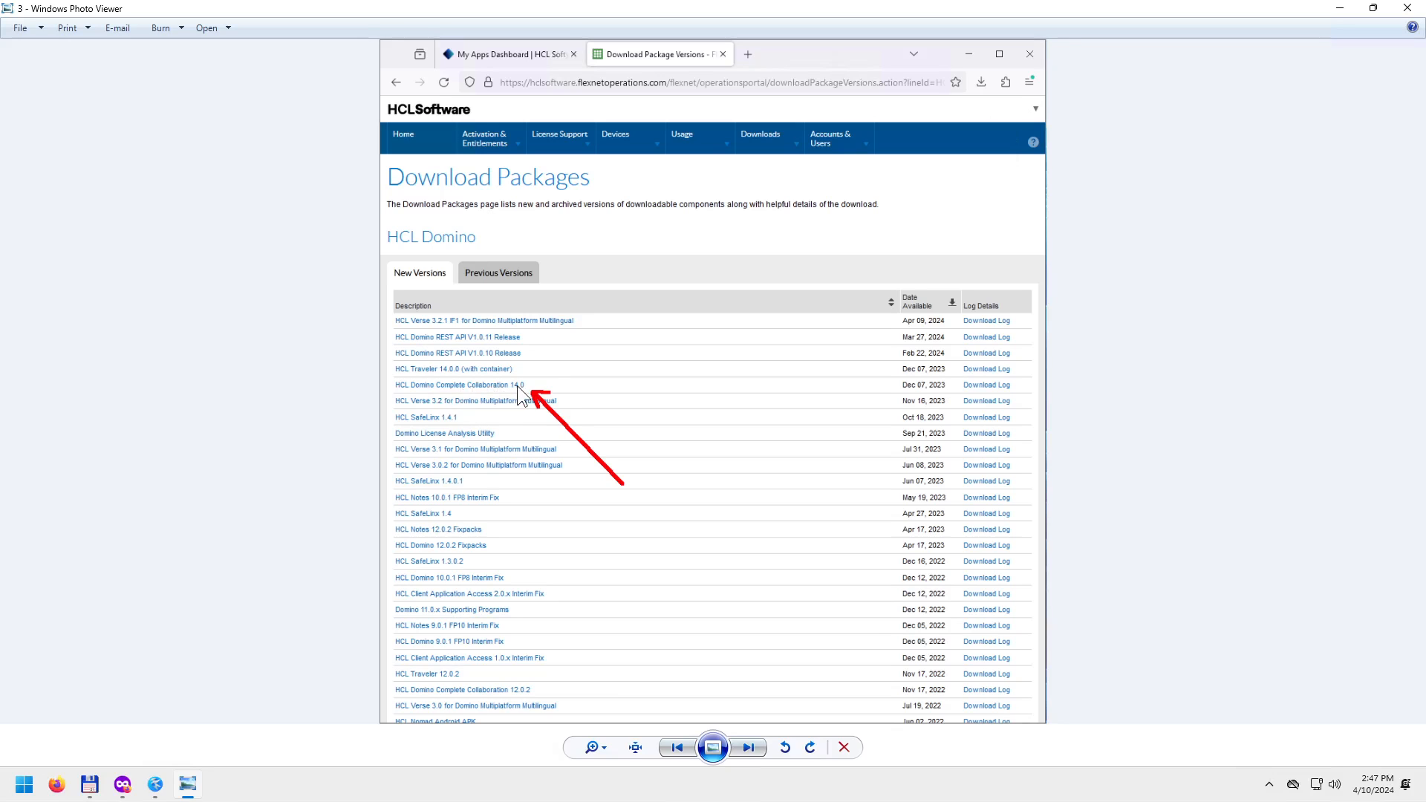
View images 4 and 5 of the Domino 14.0 and Notes downloads, then close Photo Viewer.
left_click(740, 749)
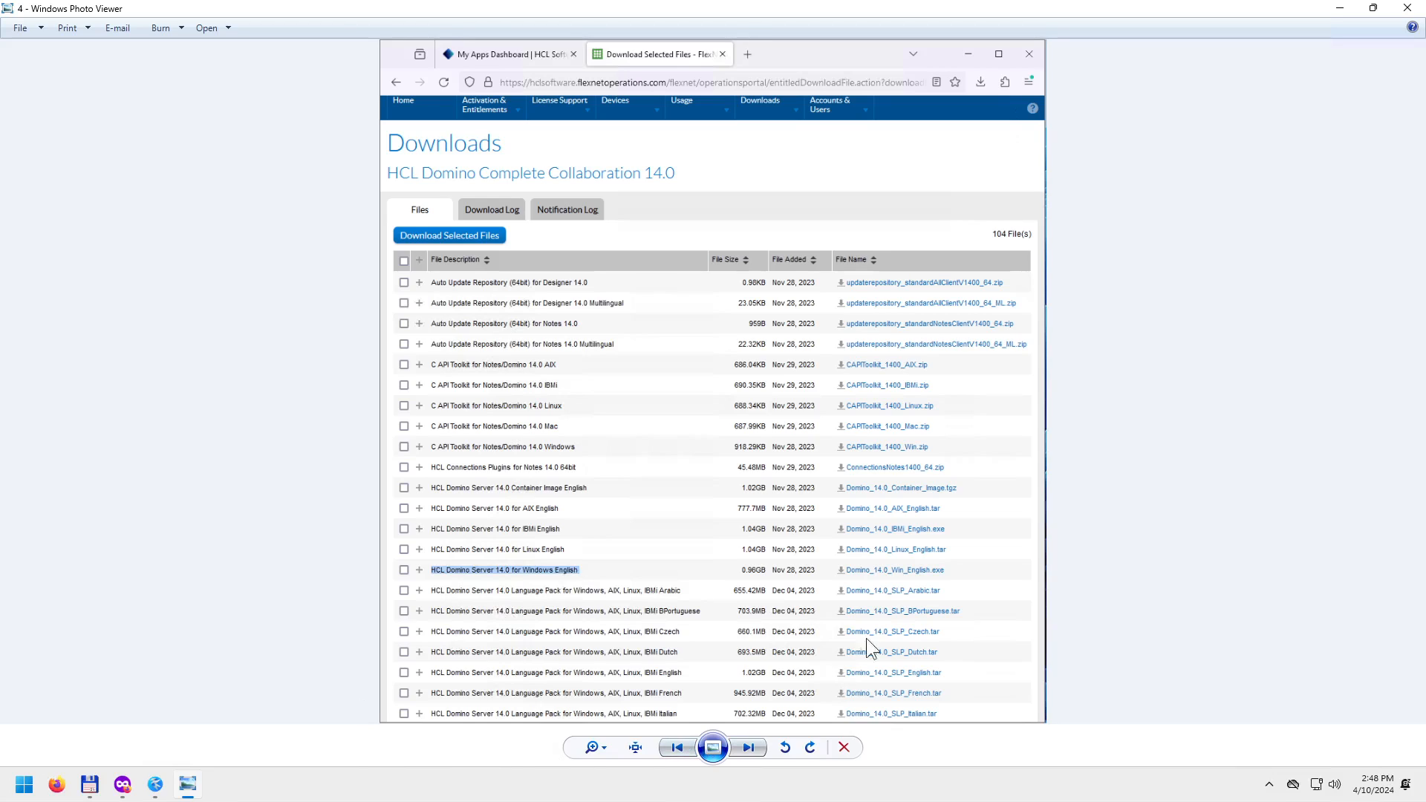
left_click(748, 749)
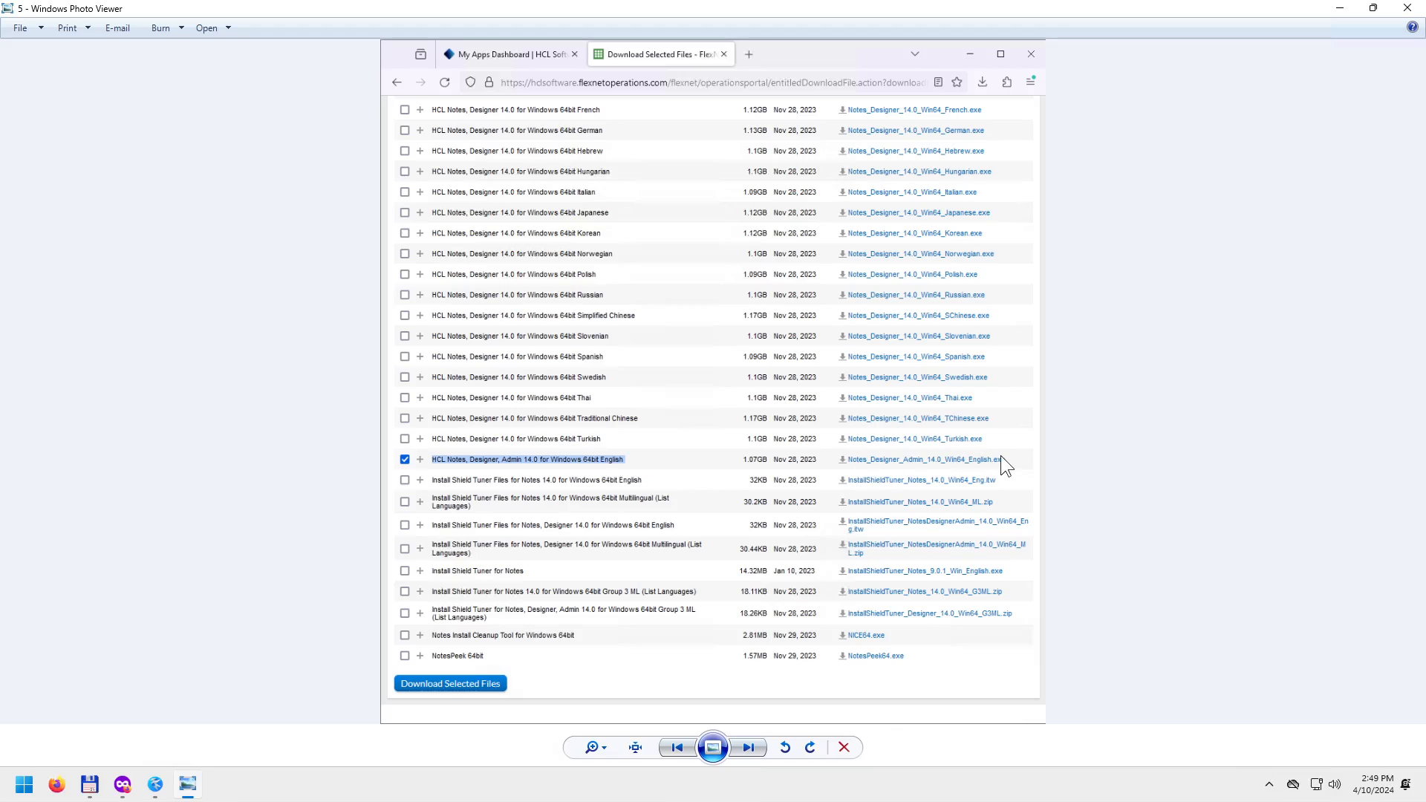
left_click(752, 748)
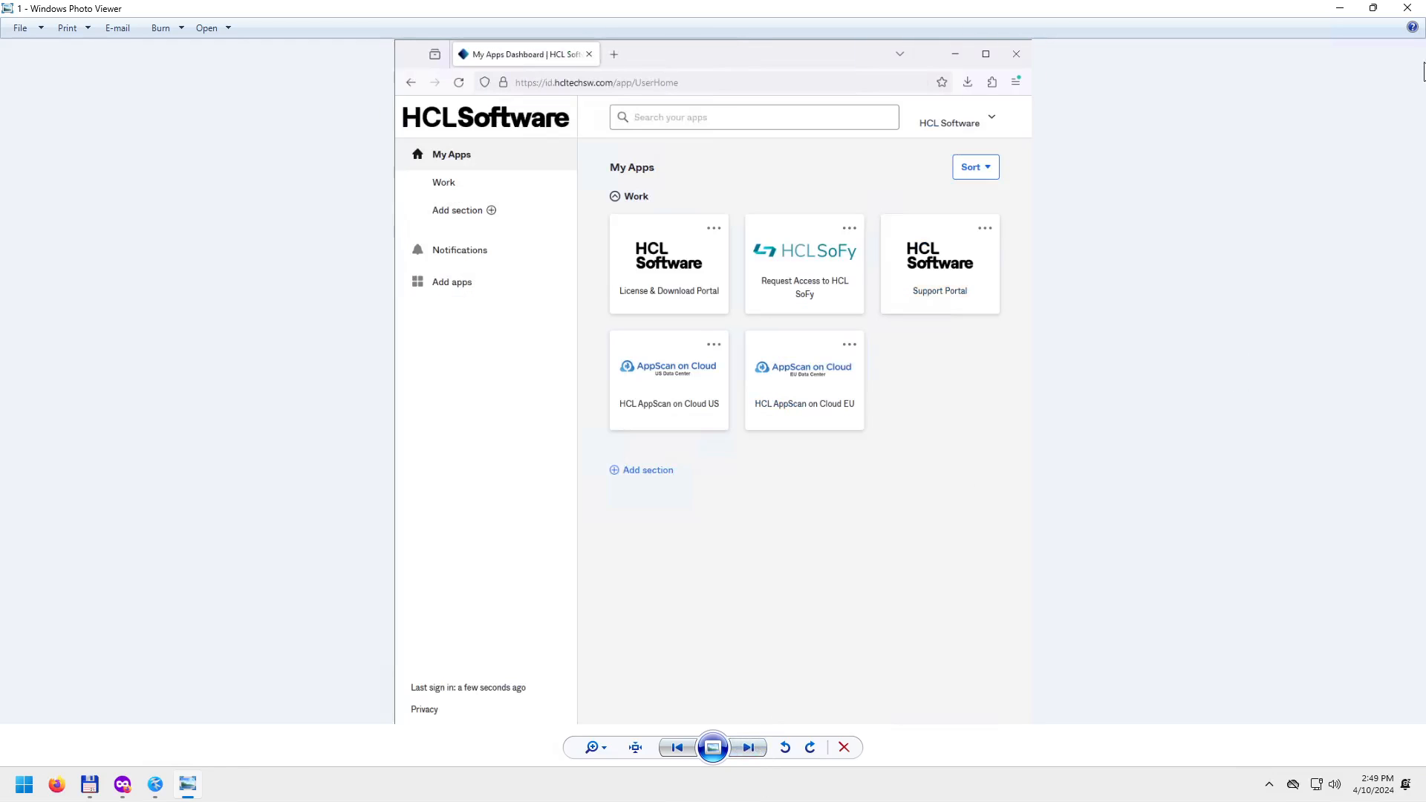
left_click(1408, 8)
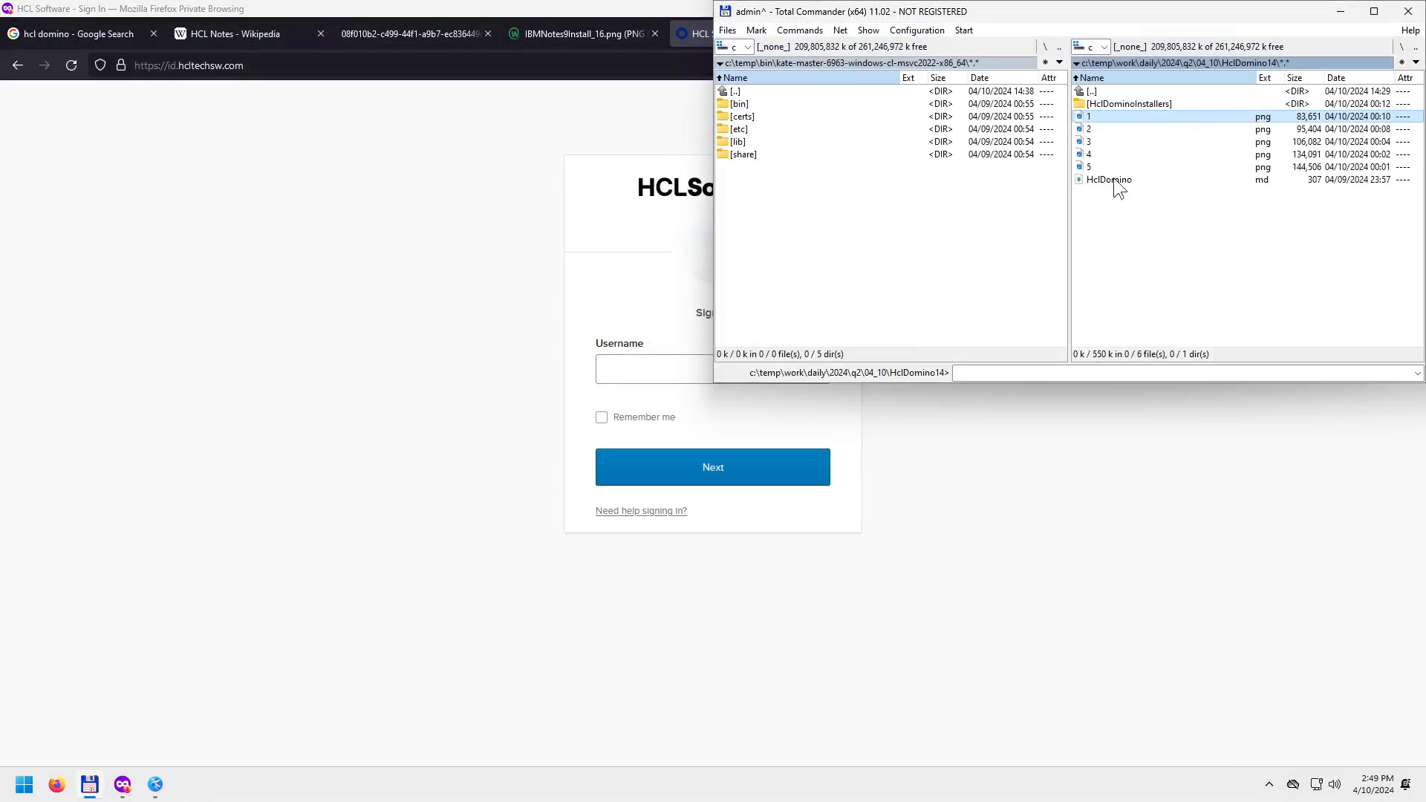
Run Domino_14.0_Win_English.exe from the HclDominoInstallers folder.
double_click(1126, 104)
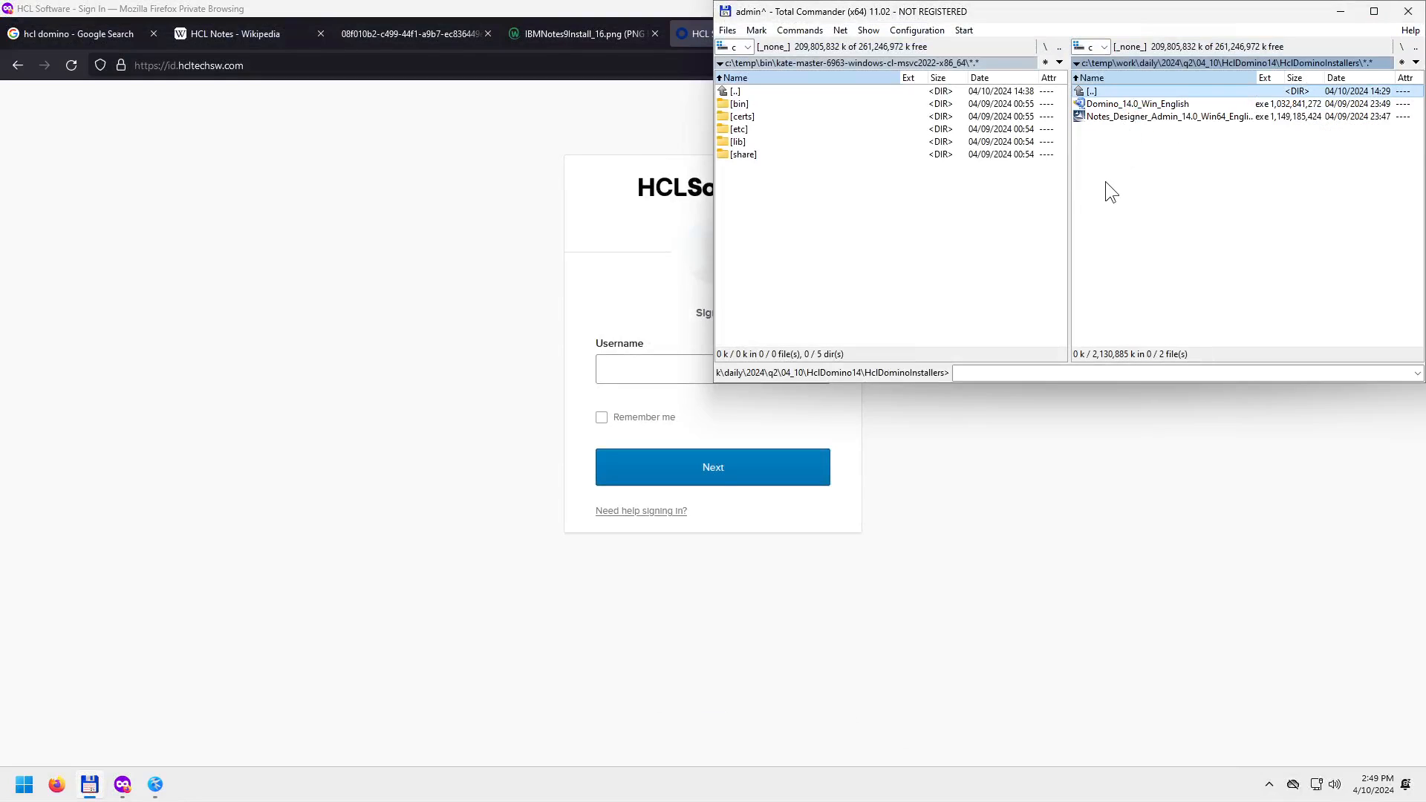
left_click(1136, 102)
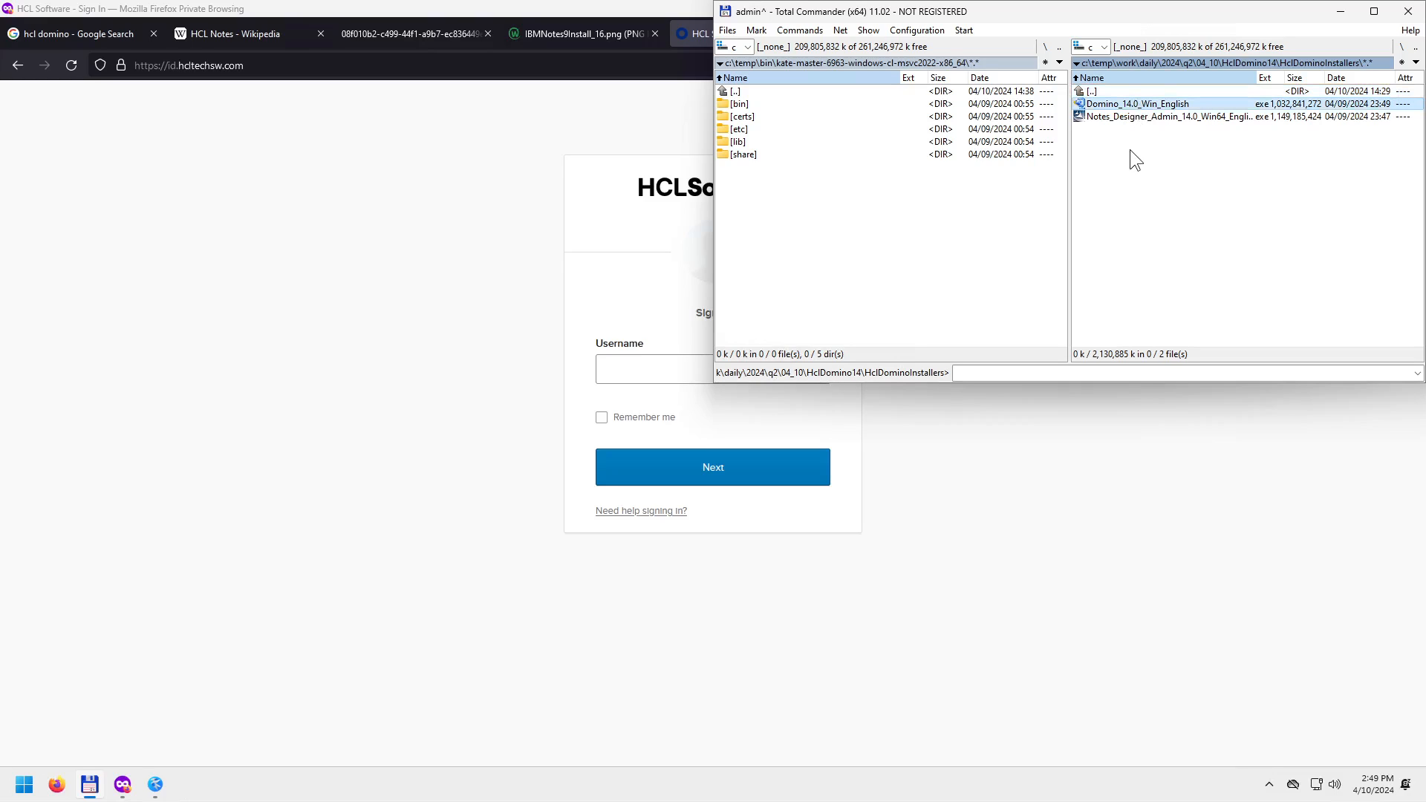
left_click(1129, 117)
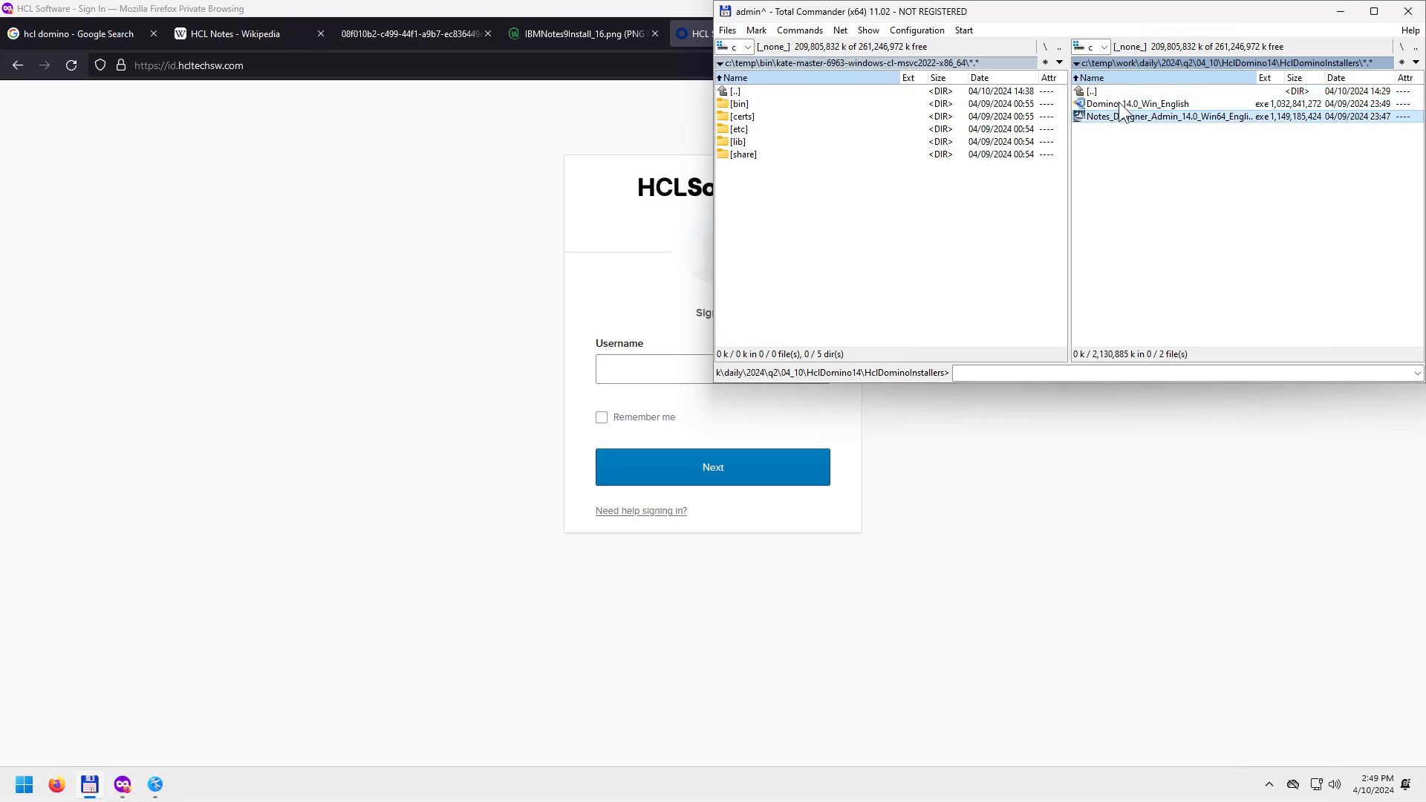
left_click(1121, 104)
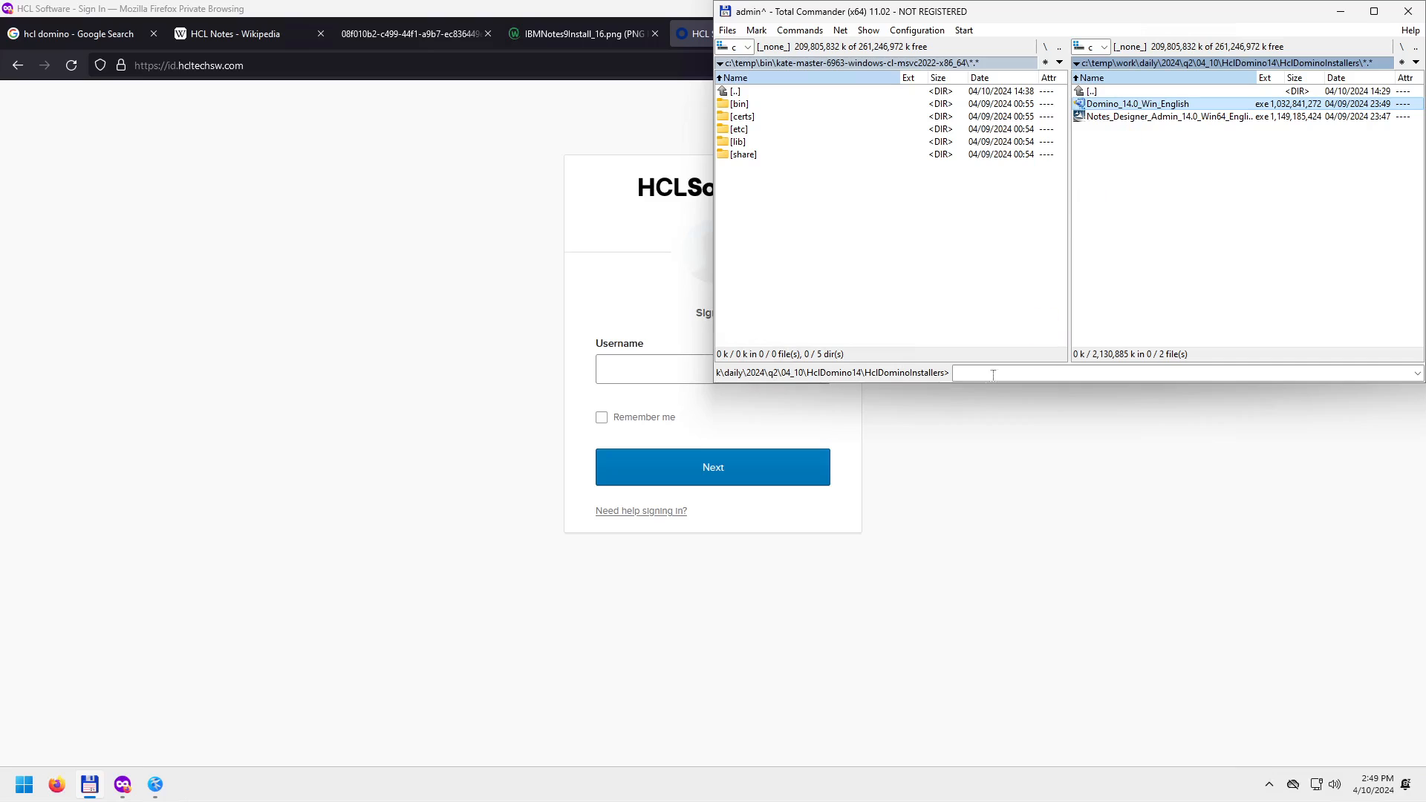
key("Return")
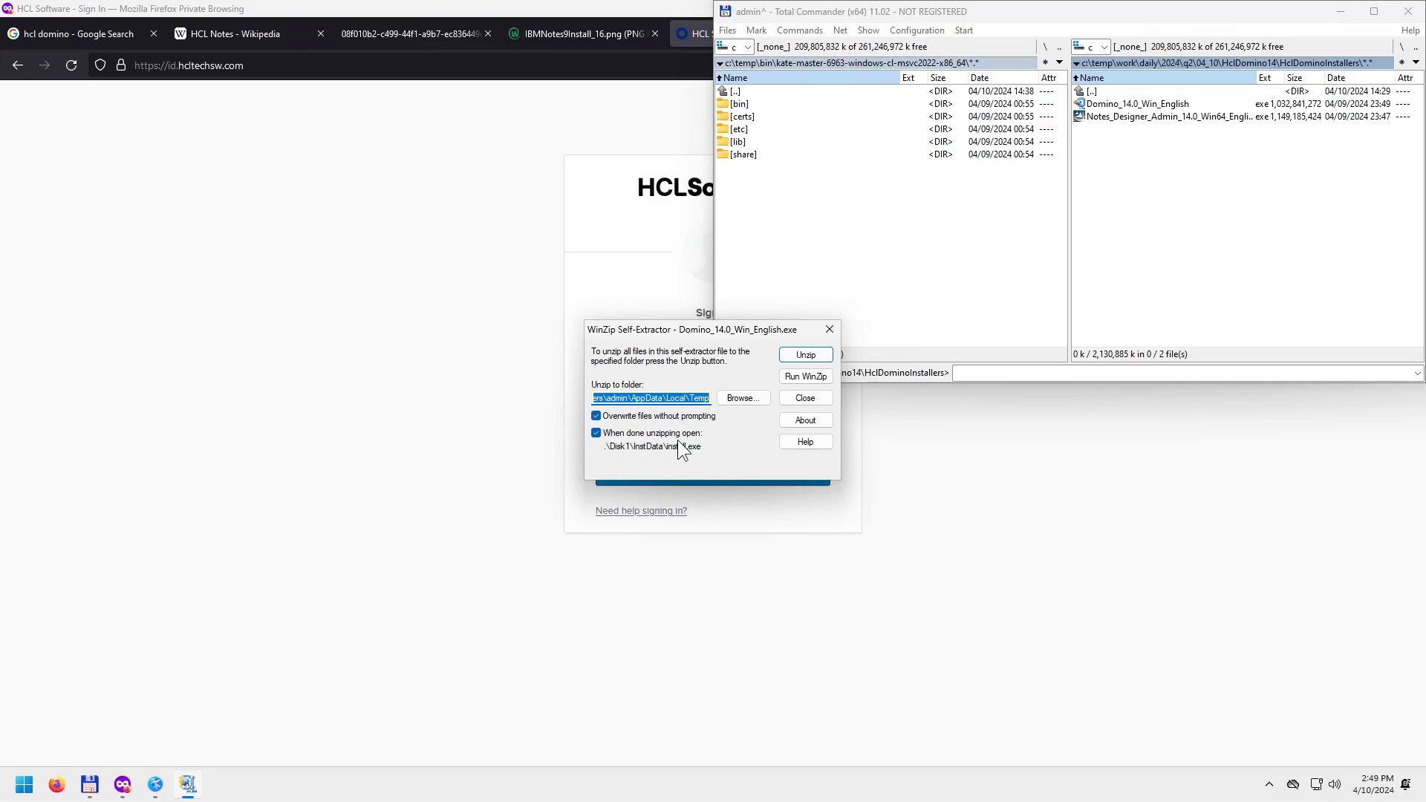
Start unzipping the Domino installer and close the sign-in and screenshot tabs in Firefox.
left_click(807, 357)
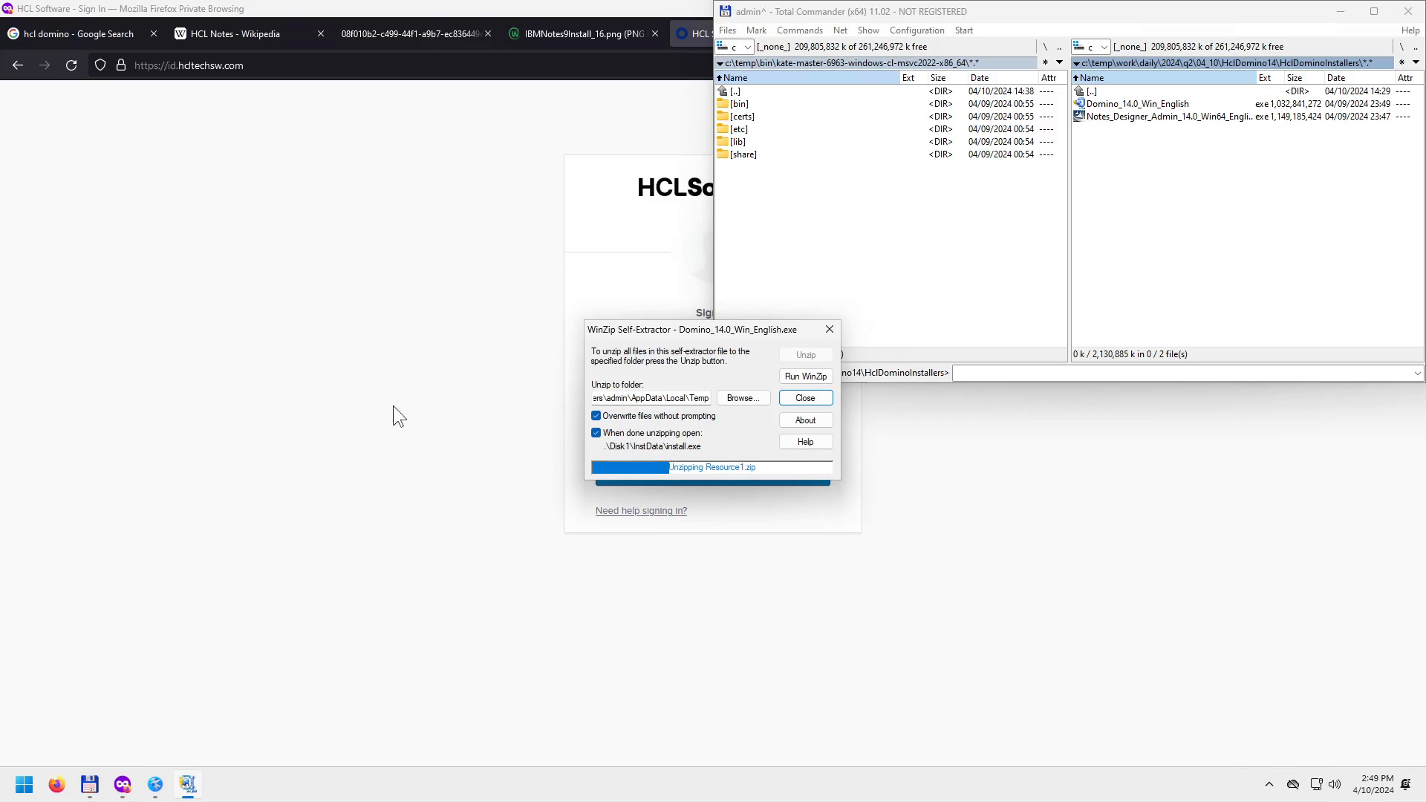
left_click(426, 248)
middle_click(719, 41)
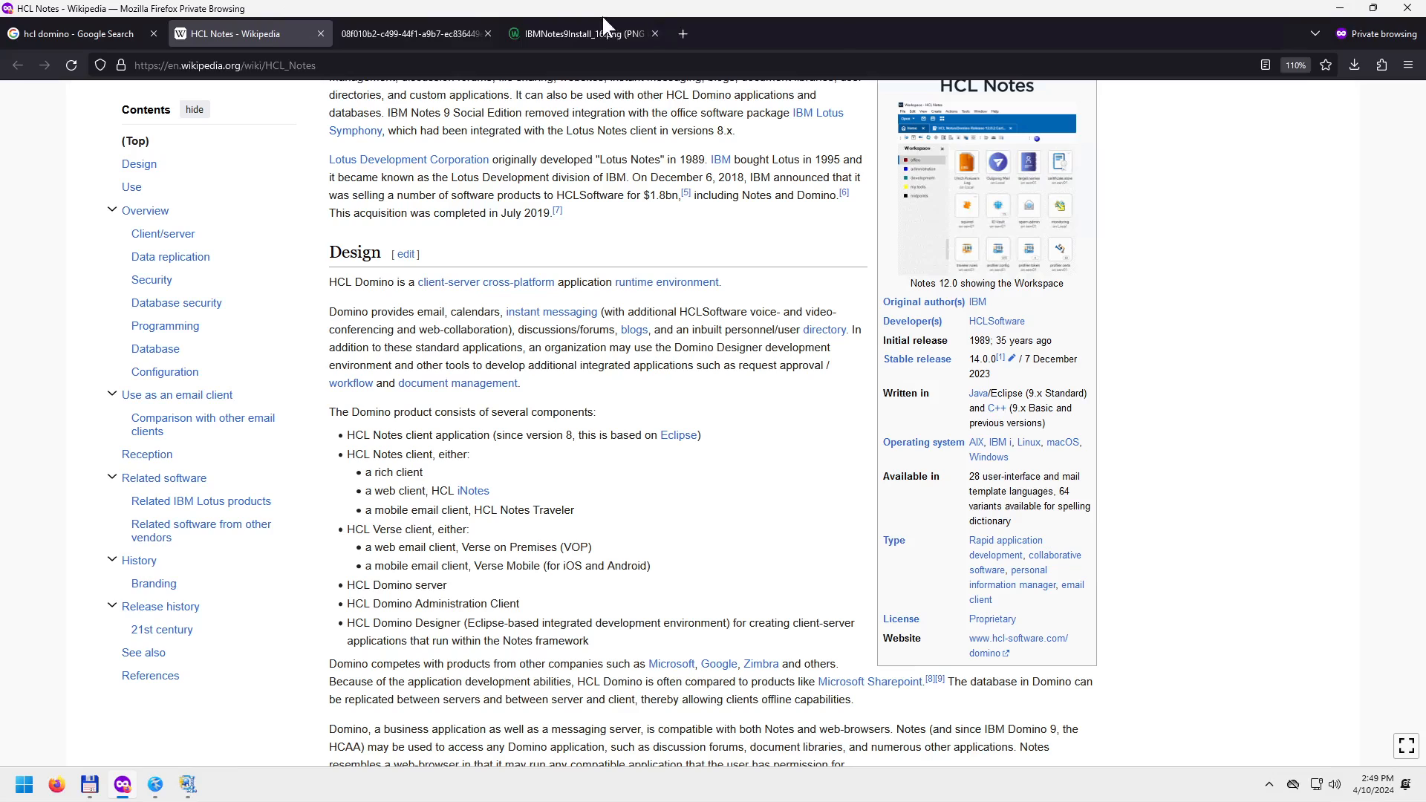
middle_click(597, 34)
middle_click(446, 33)
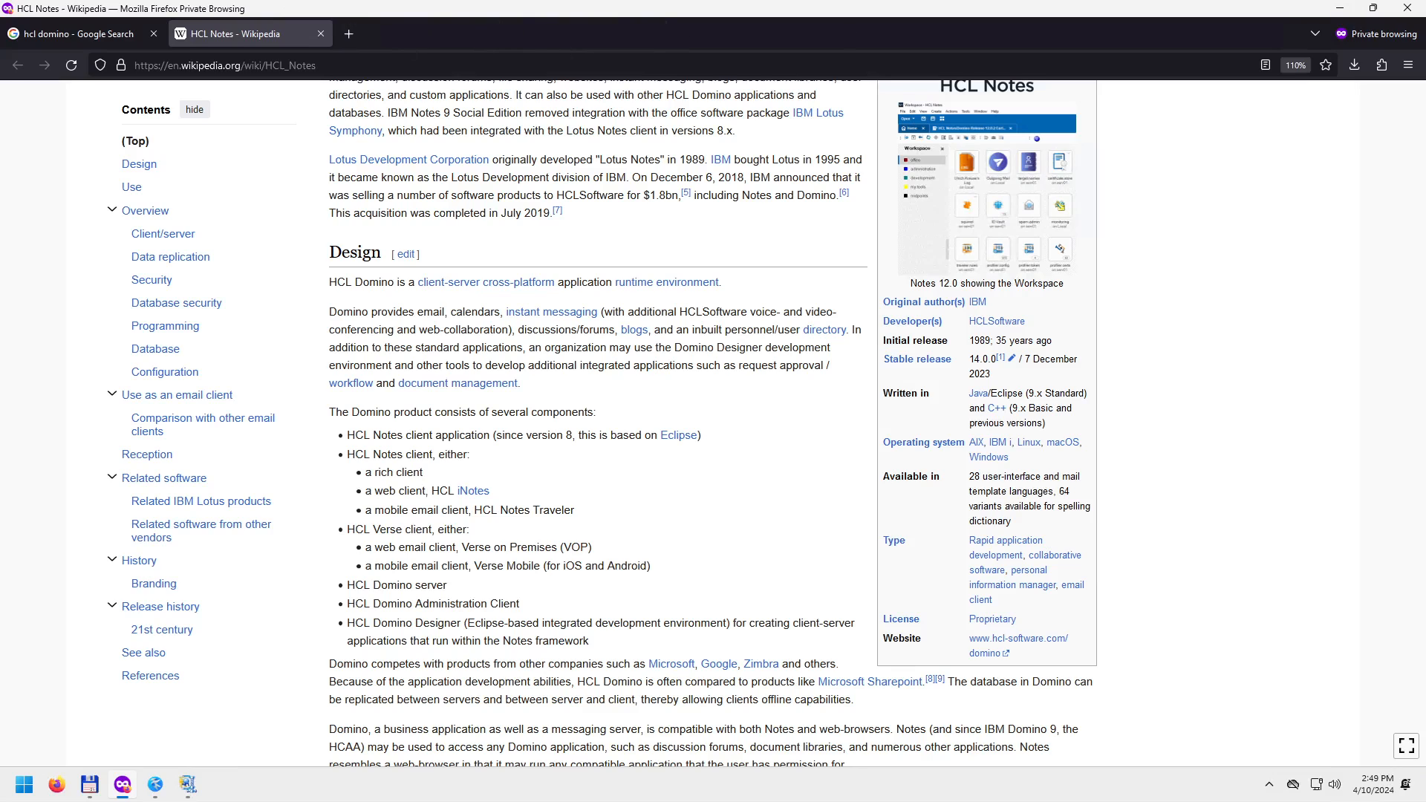
Snap Firefox to the top-left quarter, minimize it, and snap the Kate notes bottom-right.
left_click_drag(201, 9, 0, 0)
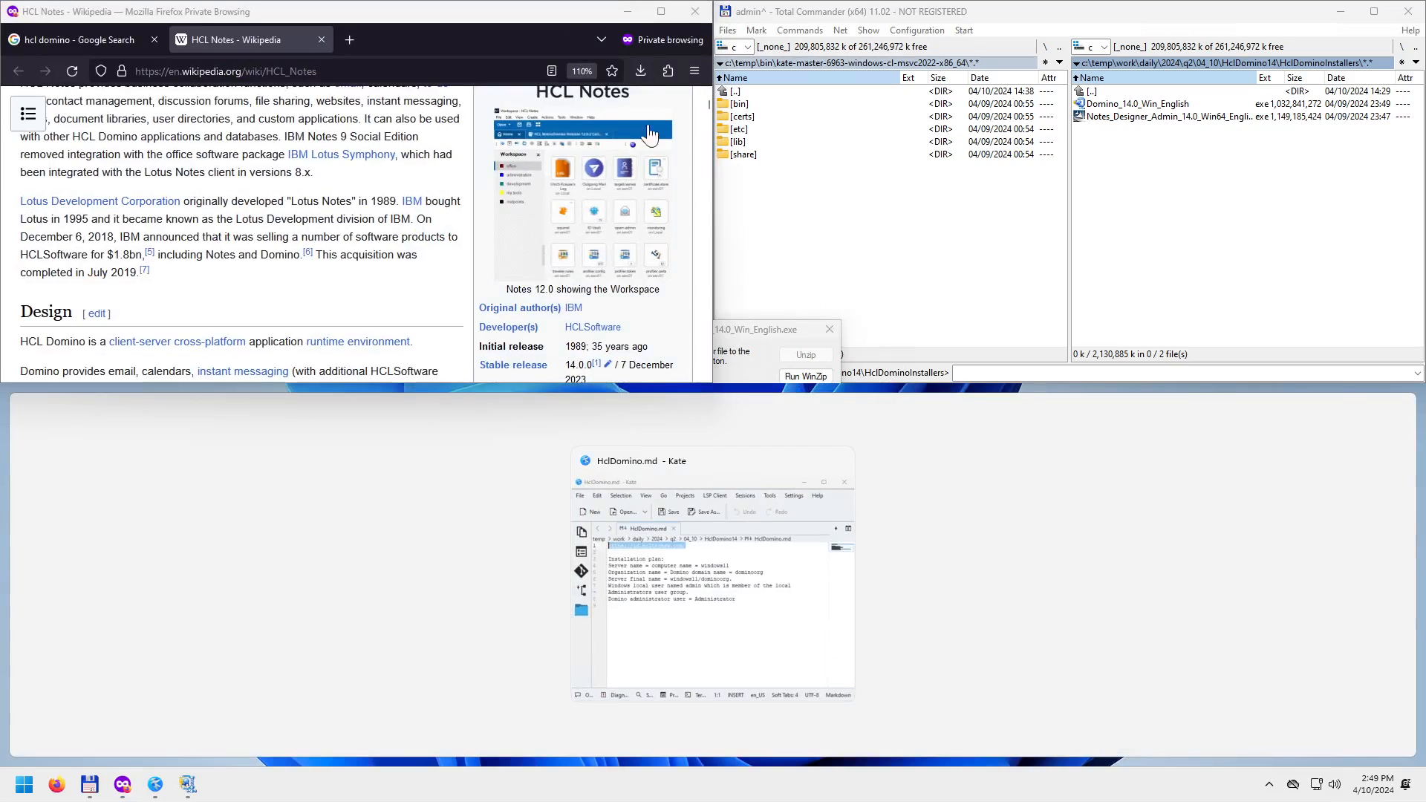
left_click(628, 12)
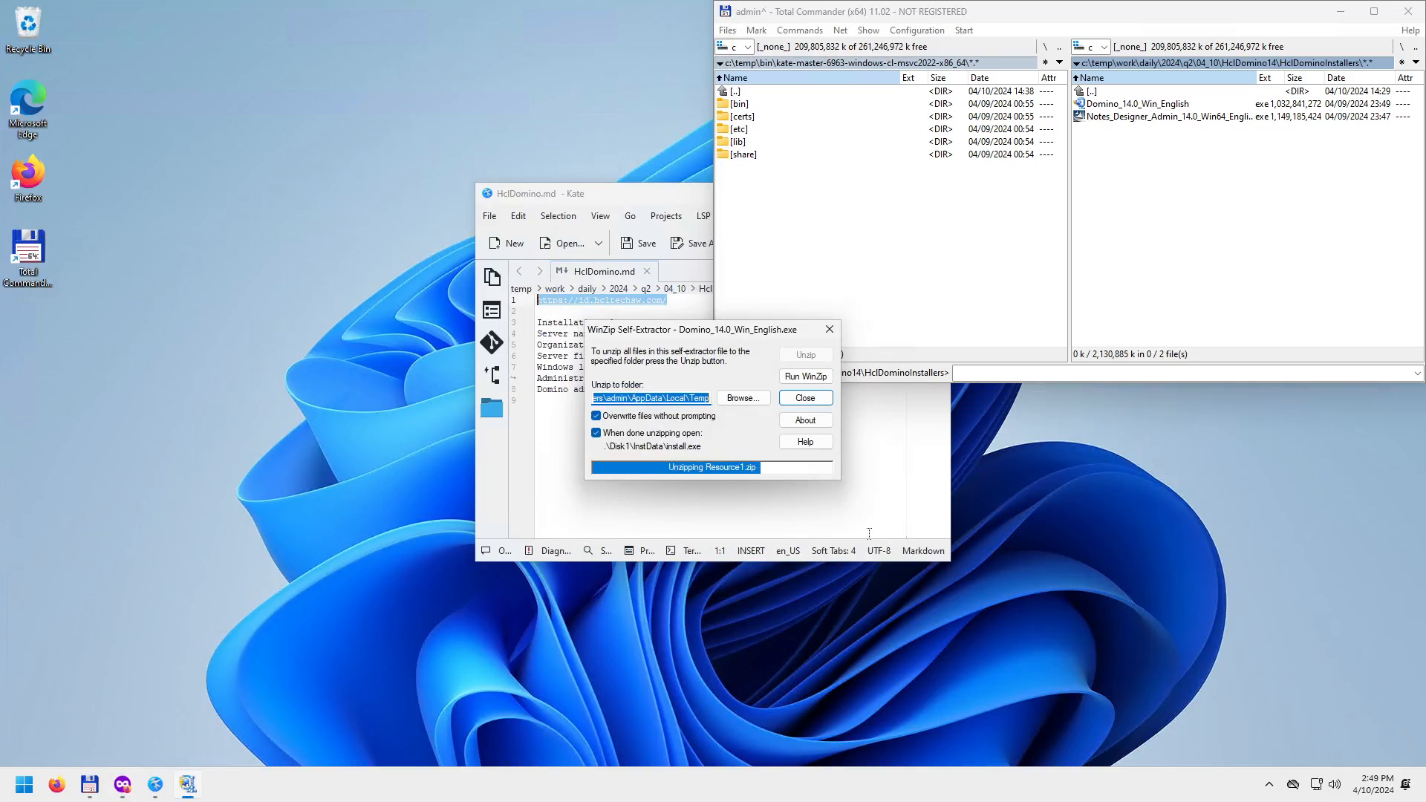
left_click_drag(623, 194, 1208, 598)
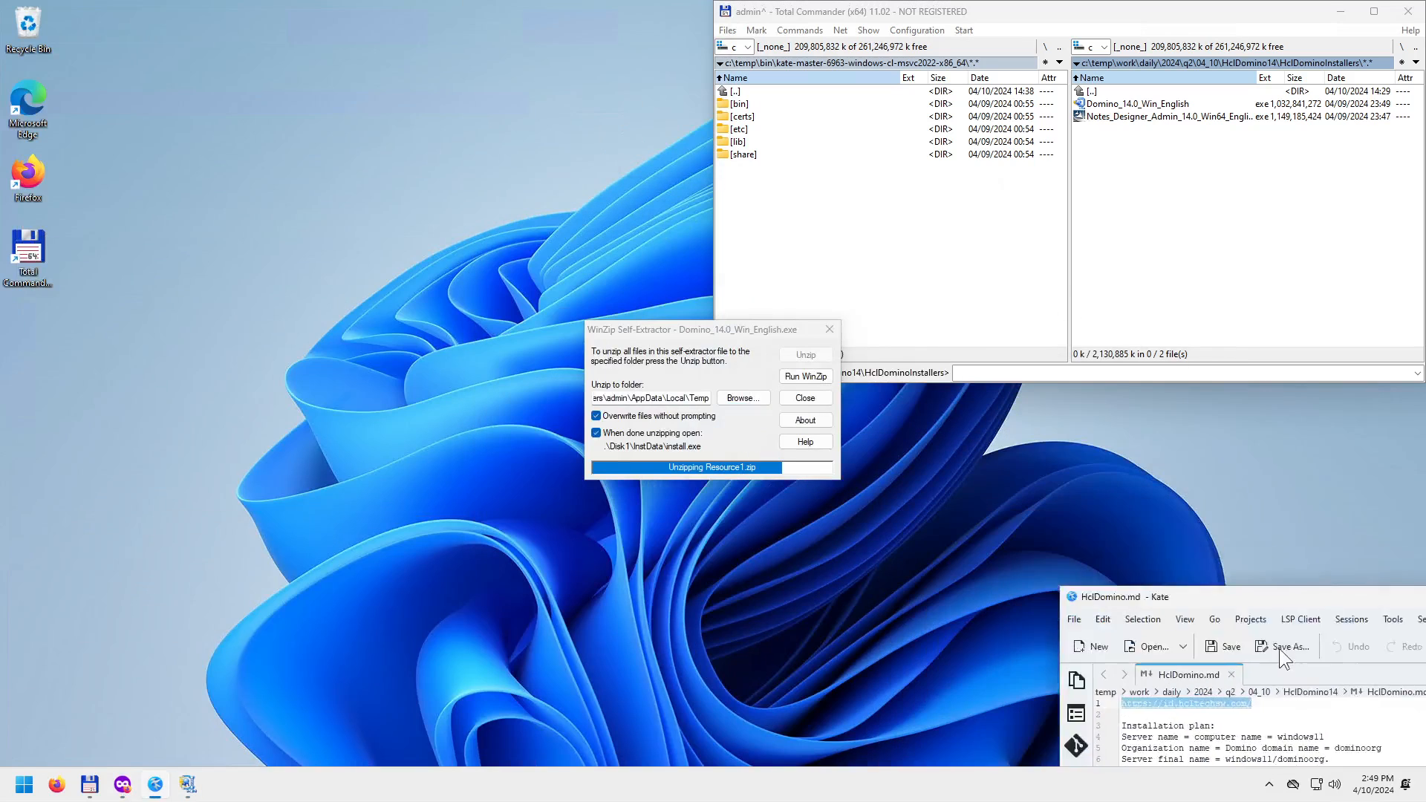
left_click_drag(1279, 648, 1425, 801)
left_click(957, 558)
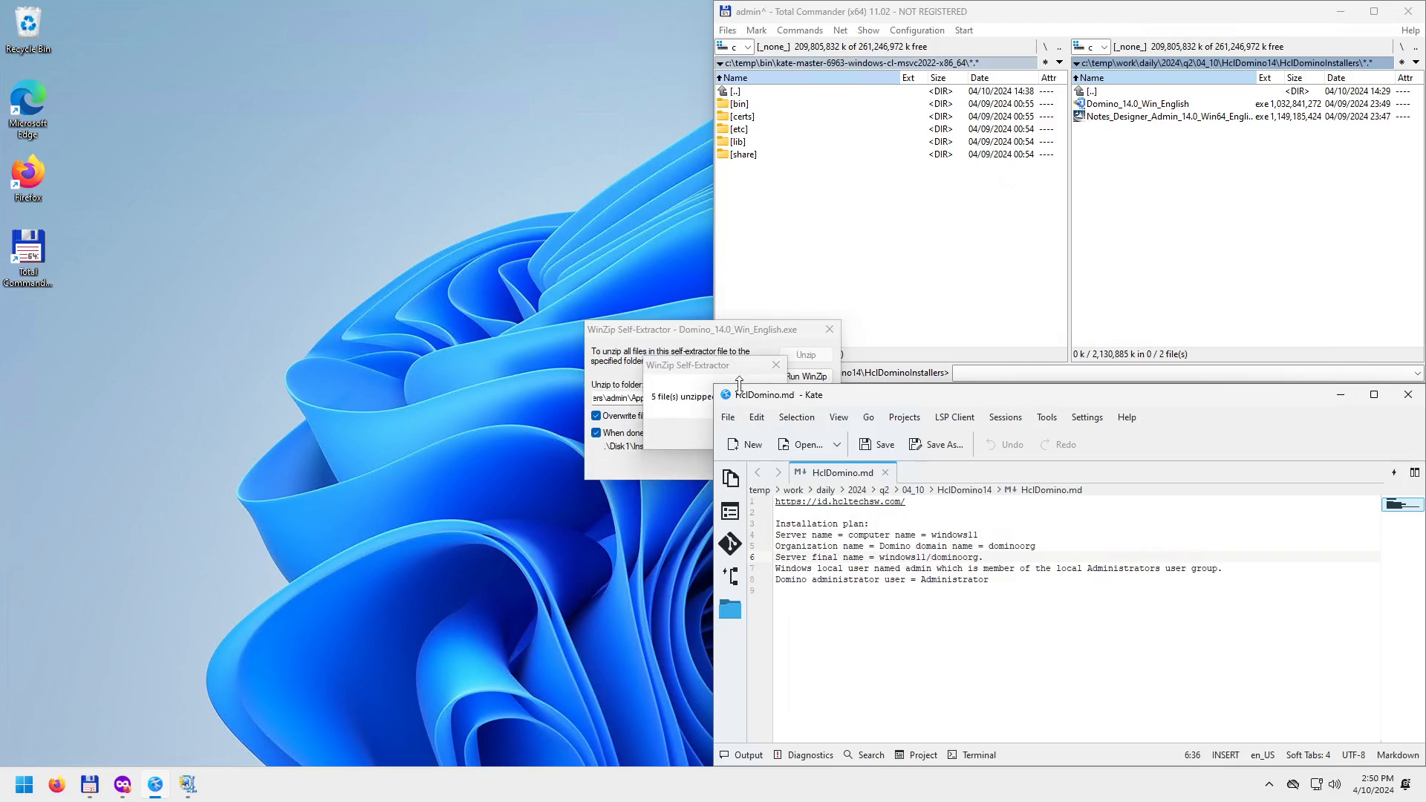
Confirm the five unzipped files and close the extractor so the Domino installer launches.
left_click(720, 358)
left_click(612, 427)
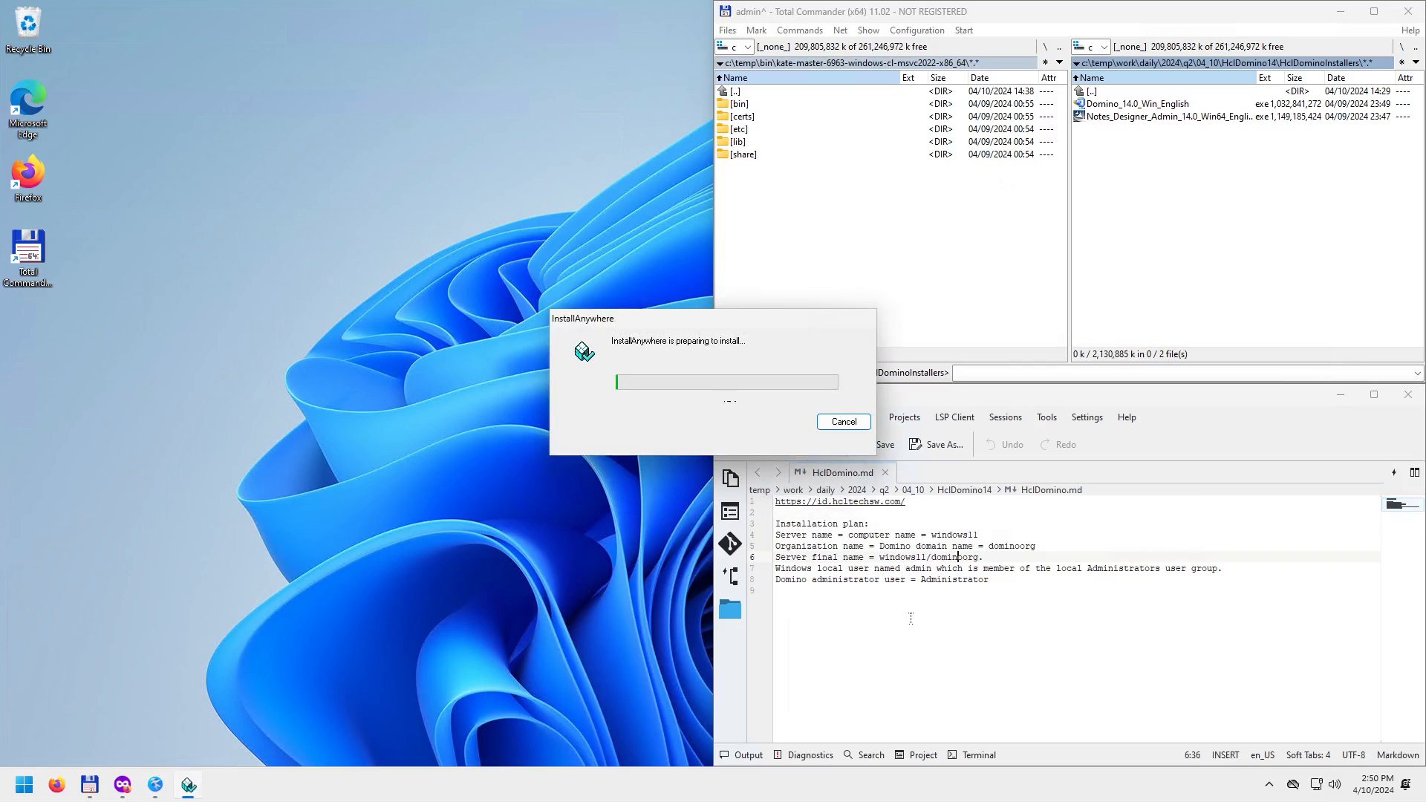
left_click_drag(718, 318, 363, 237)
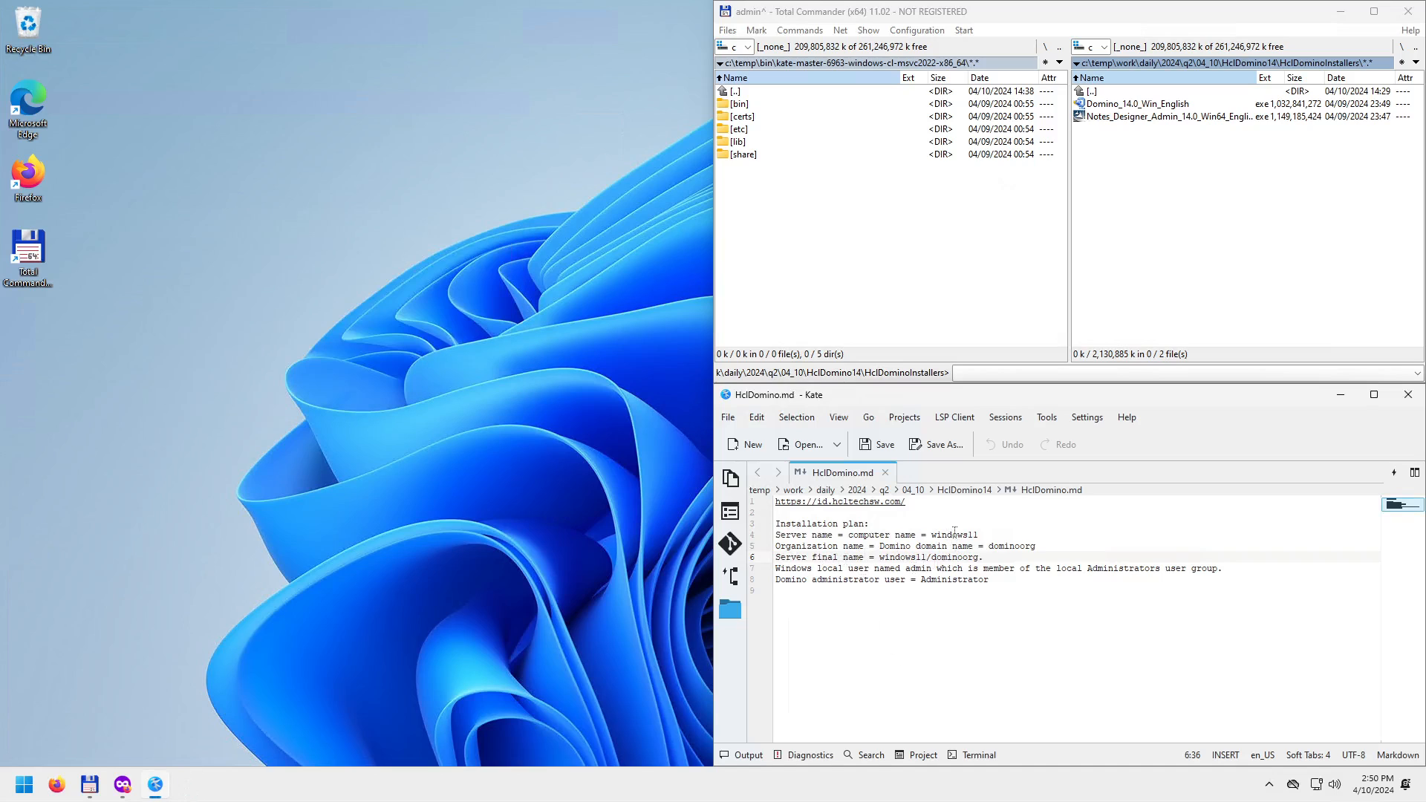
left_click(951, 534)
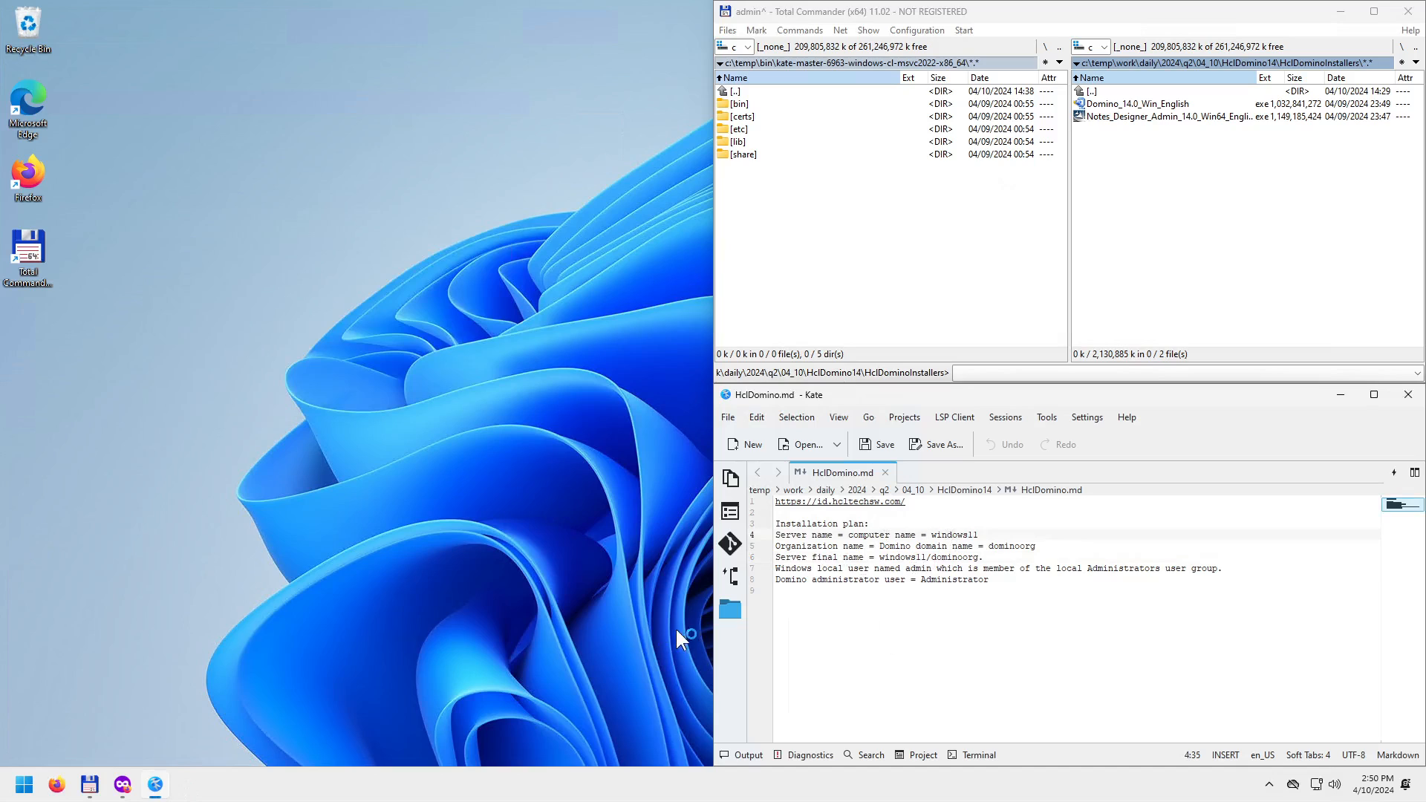
left_click(23, 786)
right_click(22, 786)
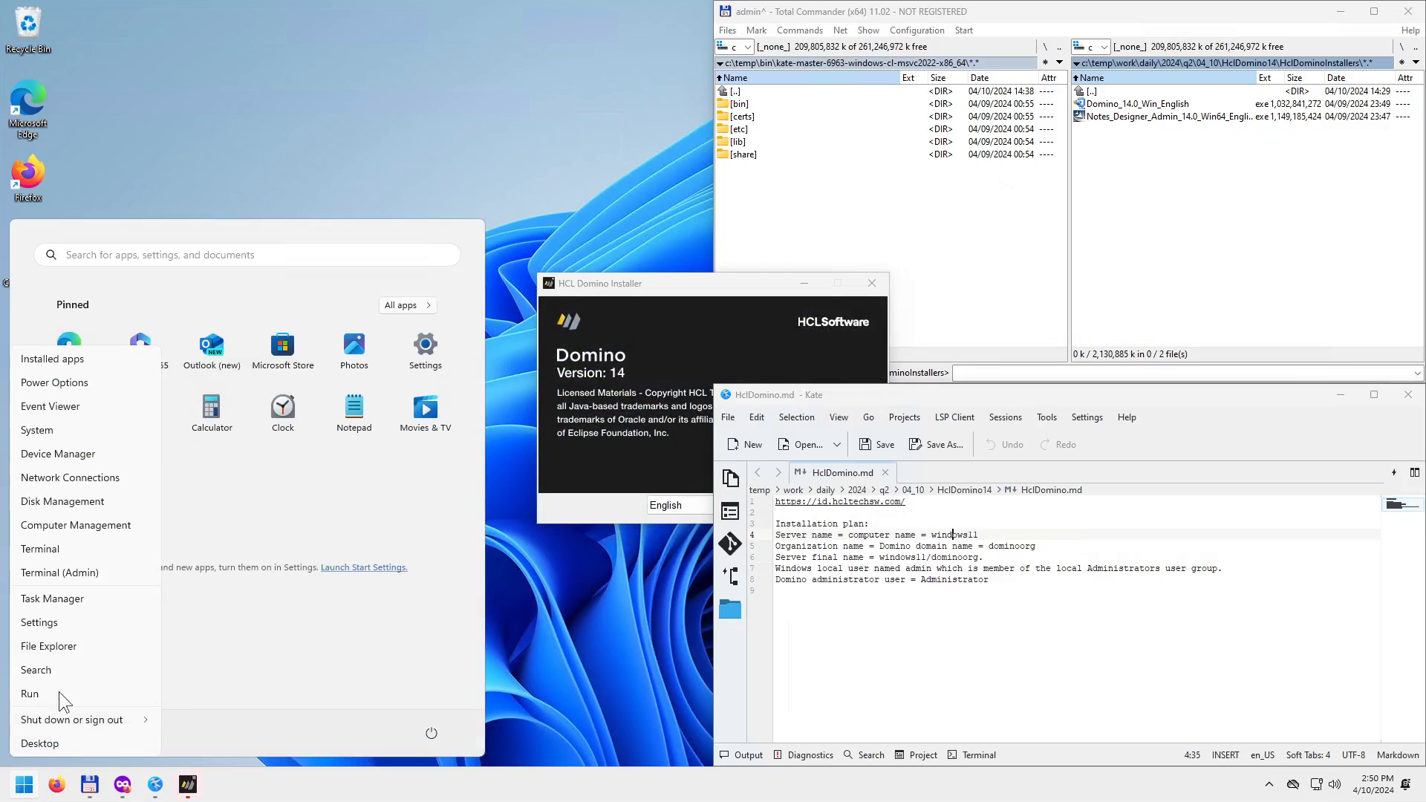
left_click(126, 448)
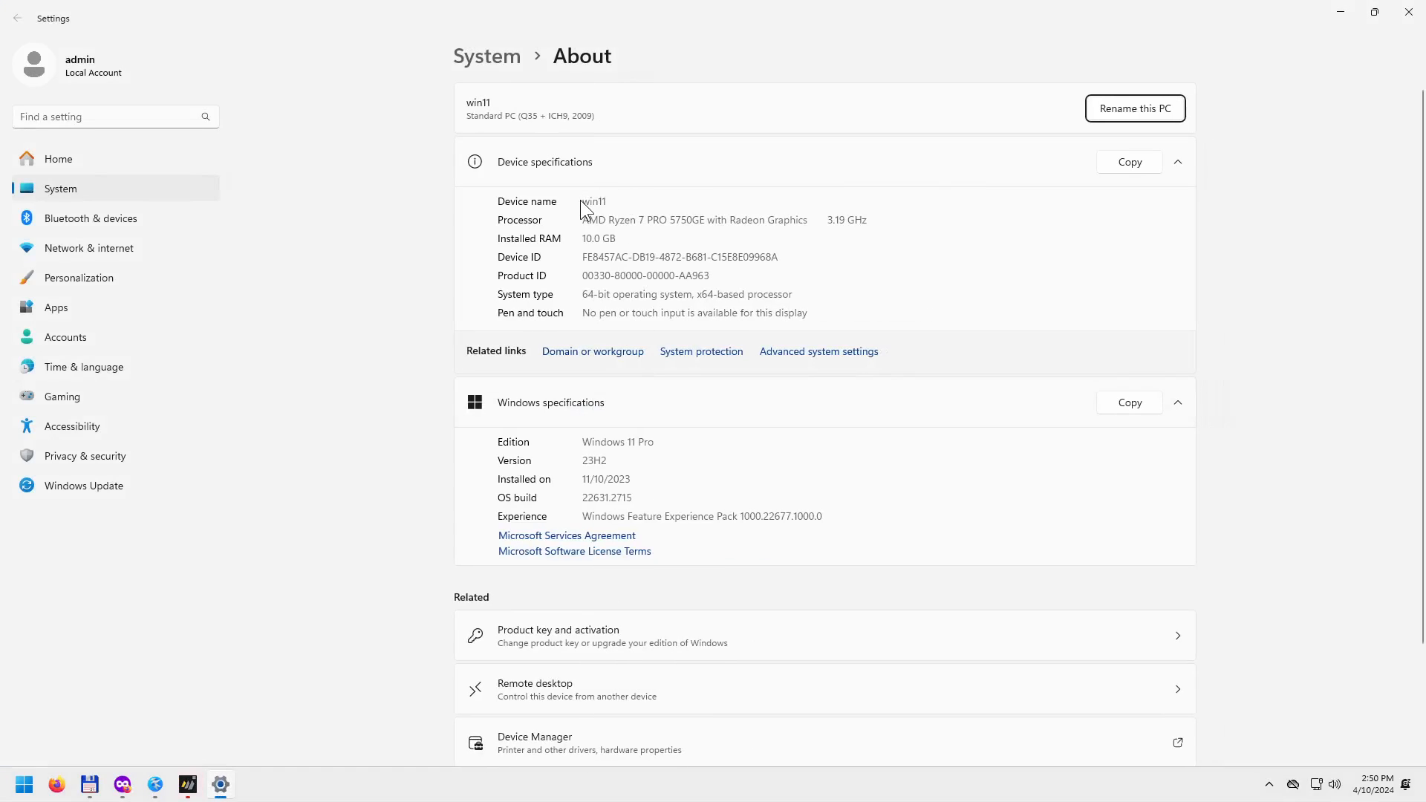
left_click_drag(589, 200, 608, 200)
left_click(1411, 17)
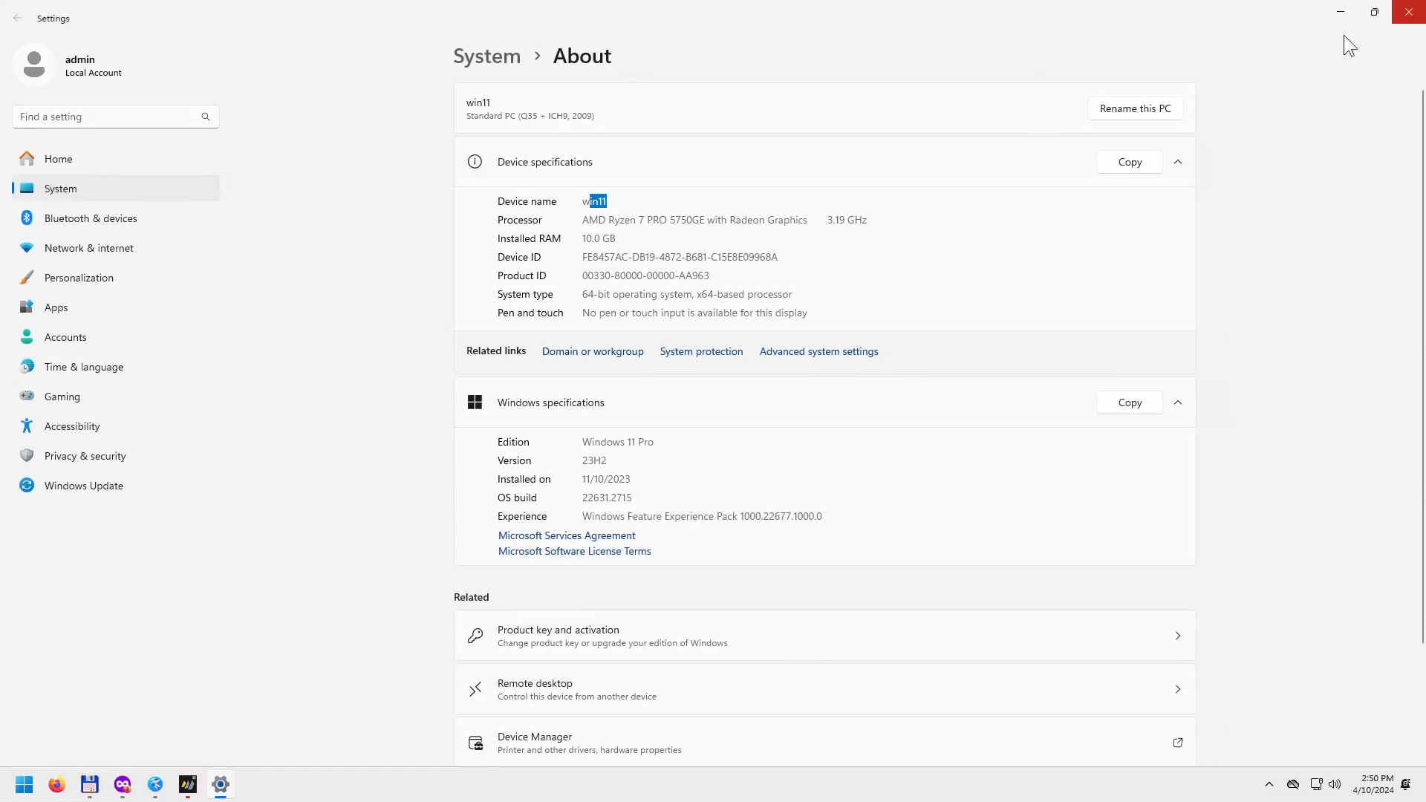
Replace every windows11 with win11 in the installation plan.
double_click(939, 533)
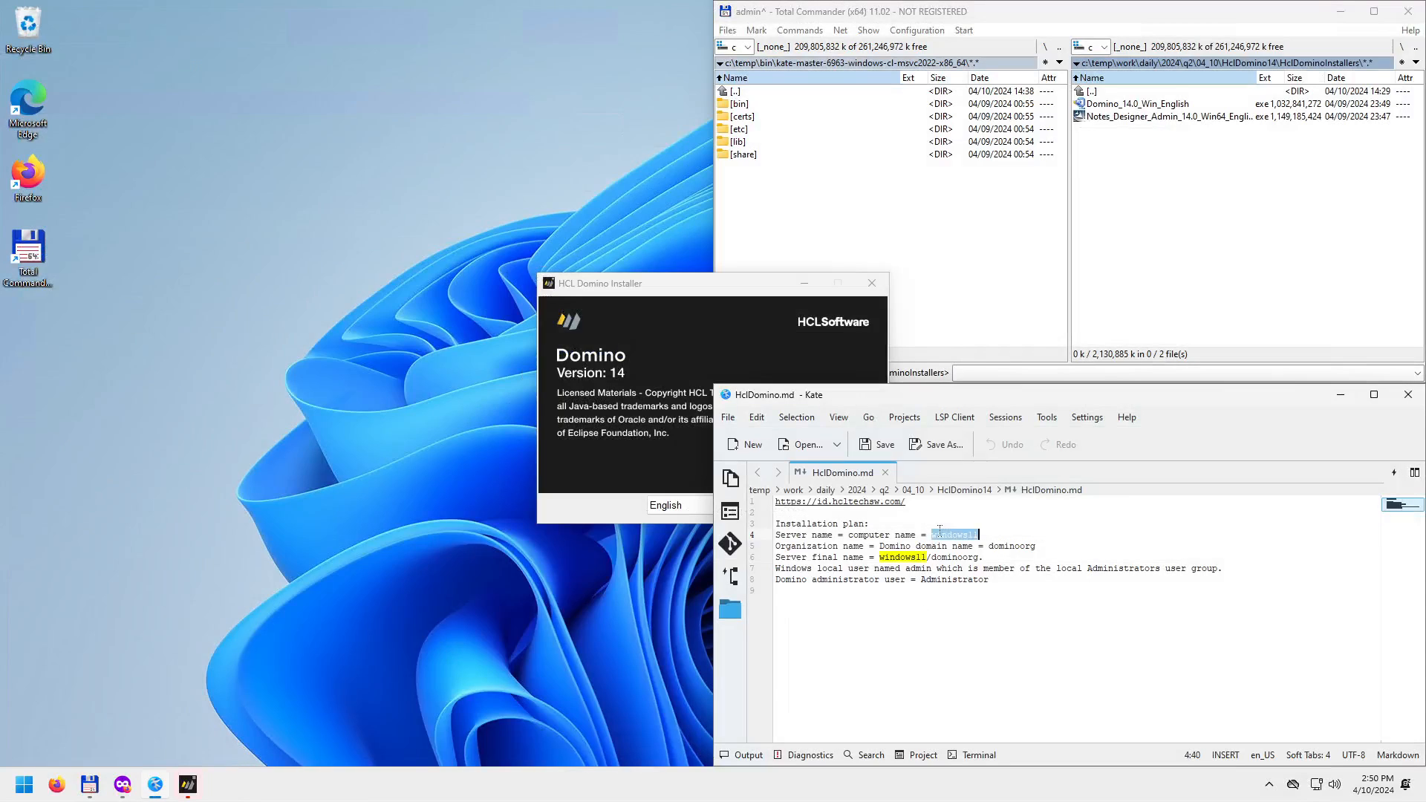
key("ctrl+f")
key("Tab")
type("win11")
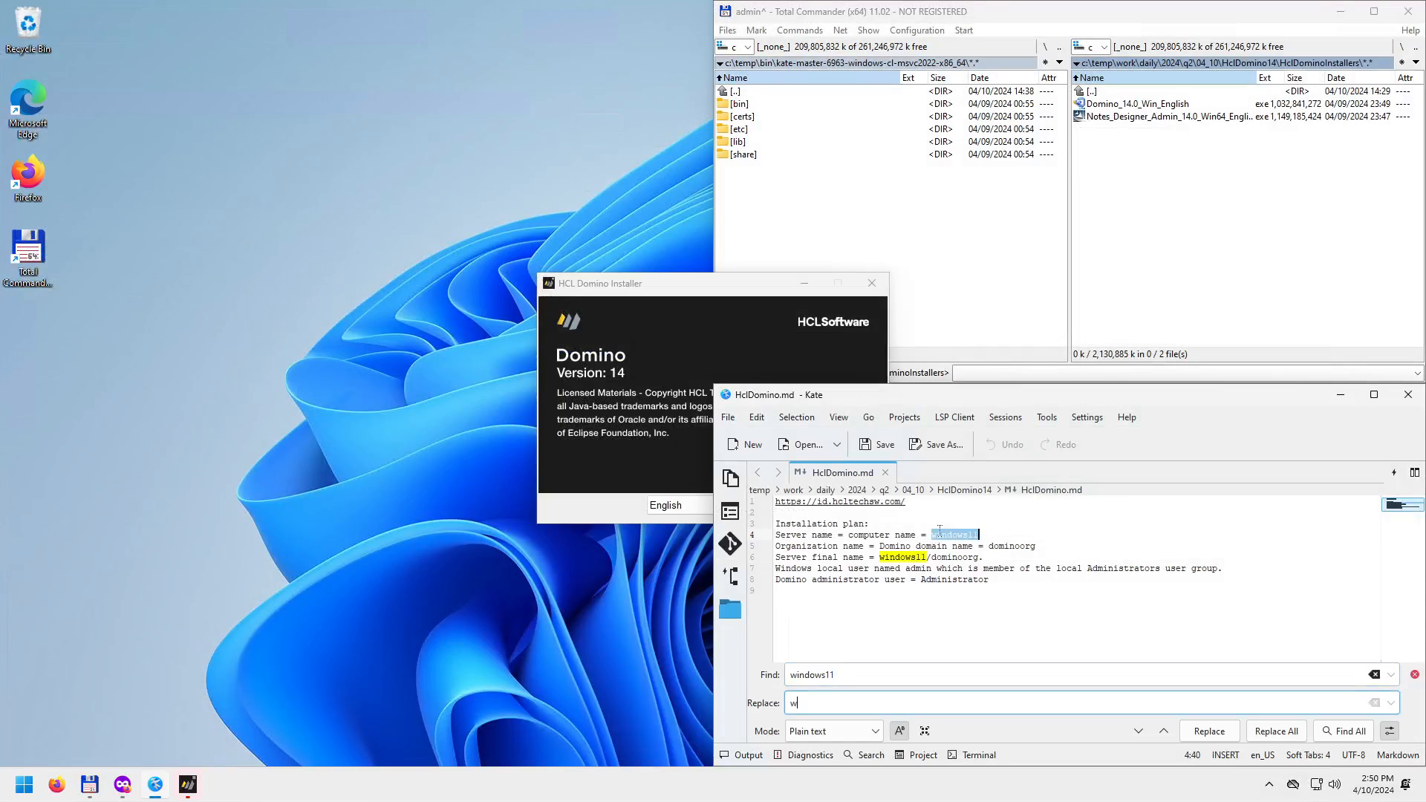
left_click(1268, 733)
key("Escape")
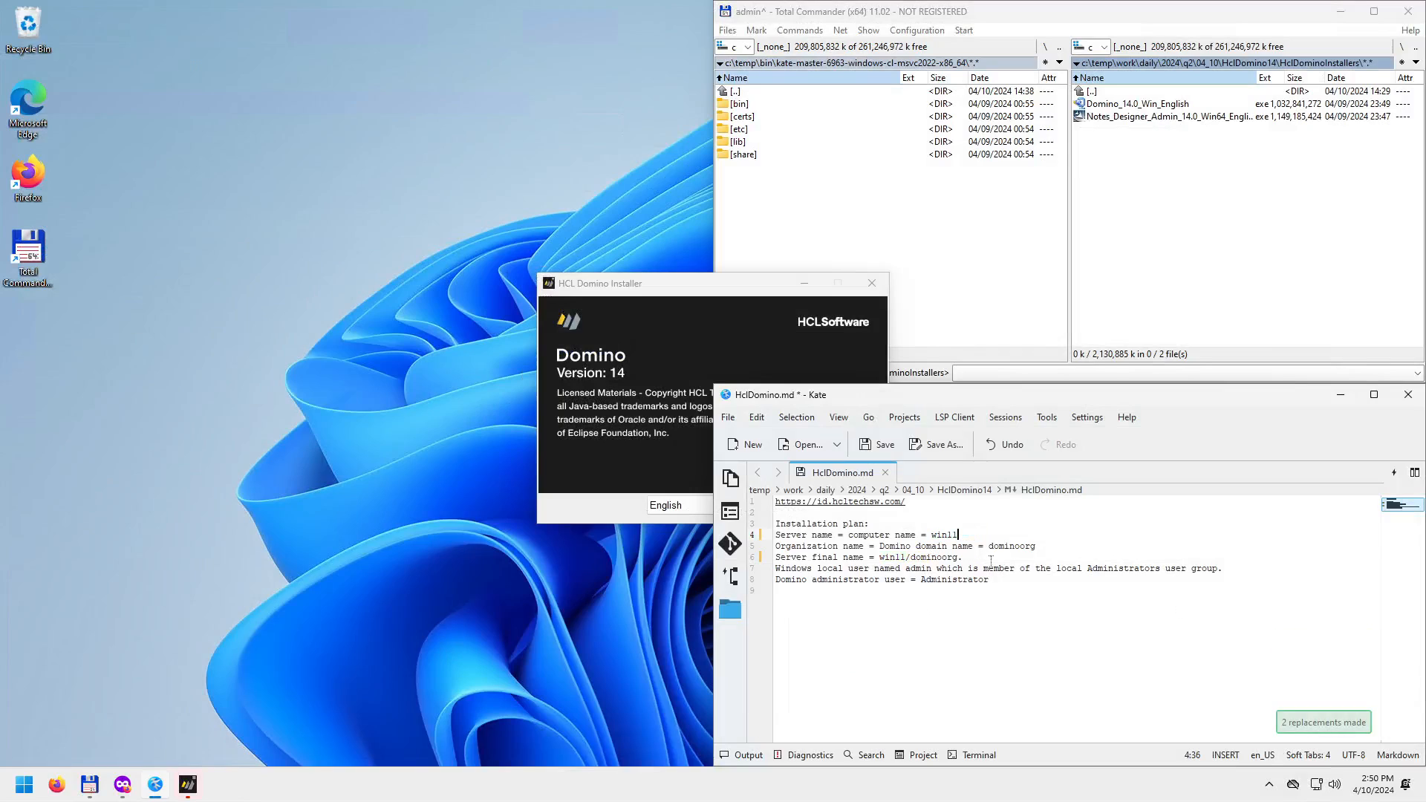
Review the server name, Administrator and dominoorg entries, and save HclDomino.md.
left_click_drag(850, 534, 917, 537)
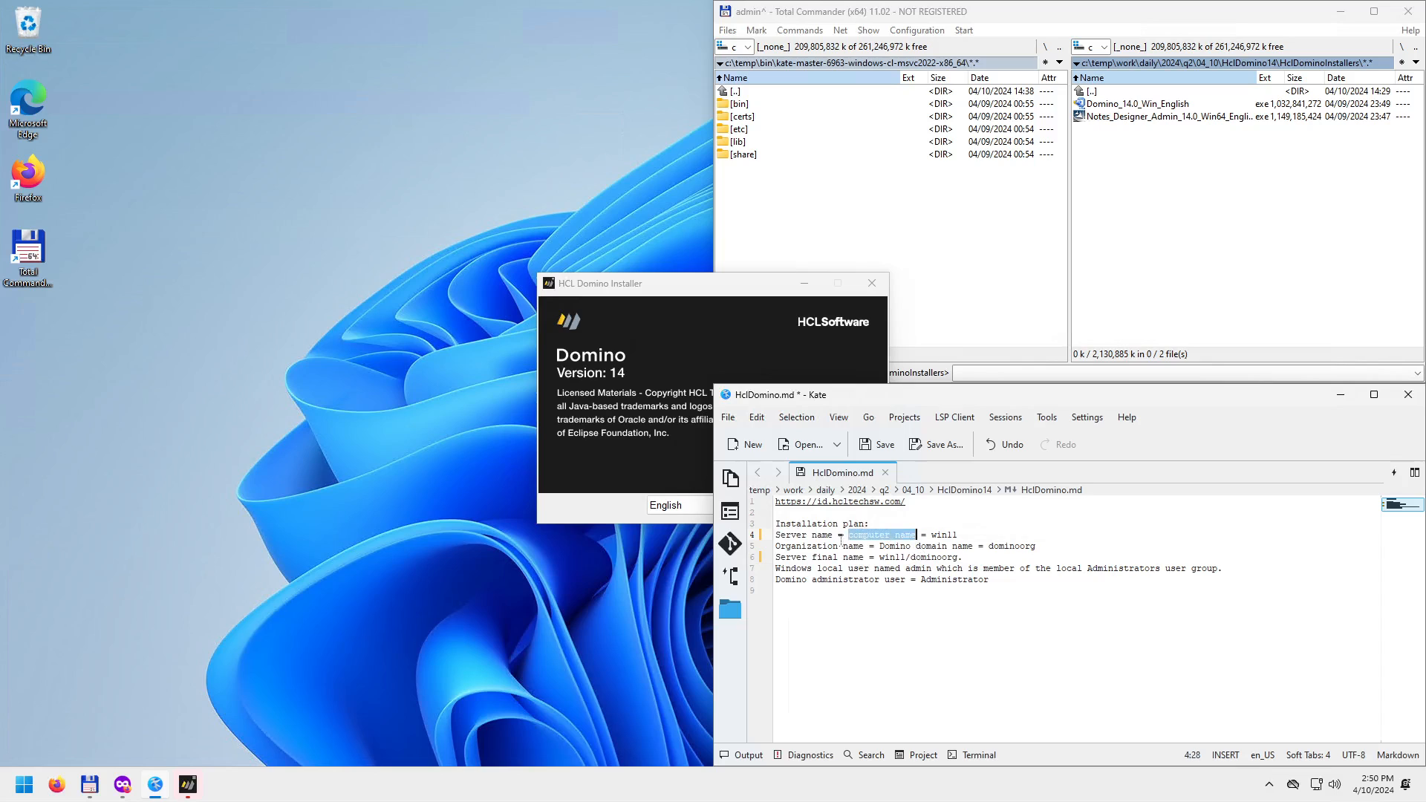
left_click_drag(776, 535, 870, 560)
double_click(891, 557)
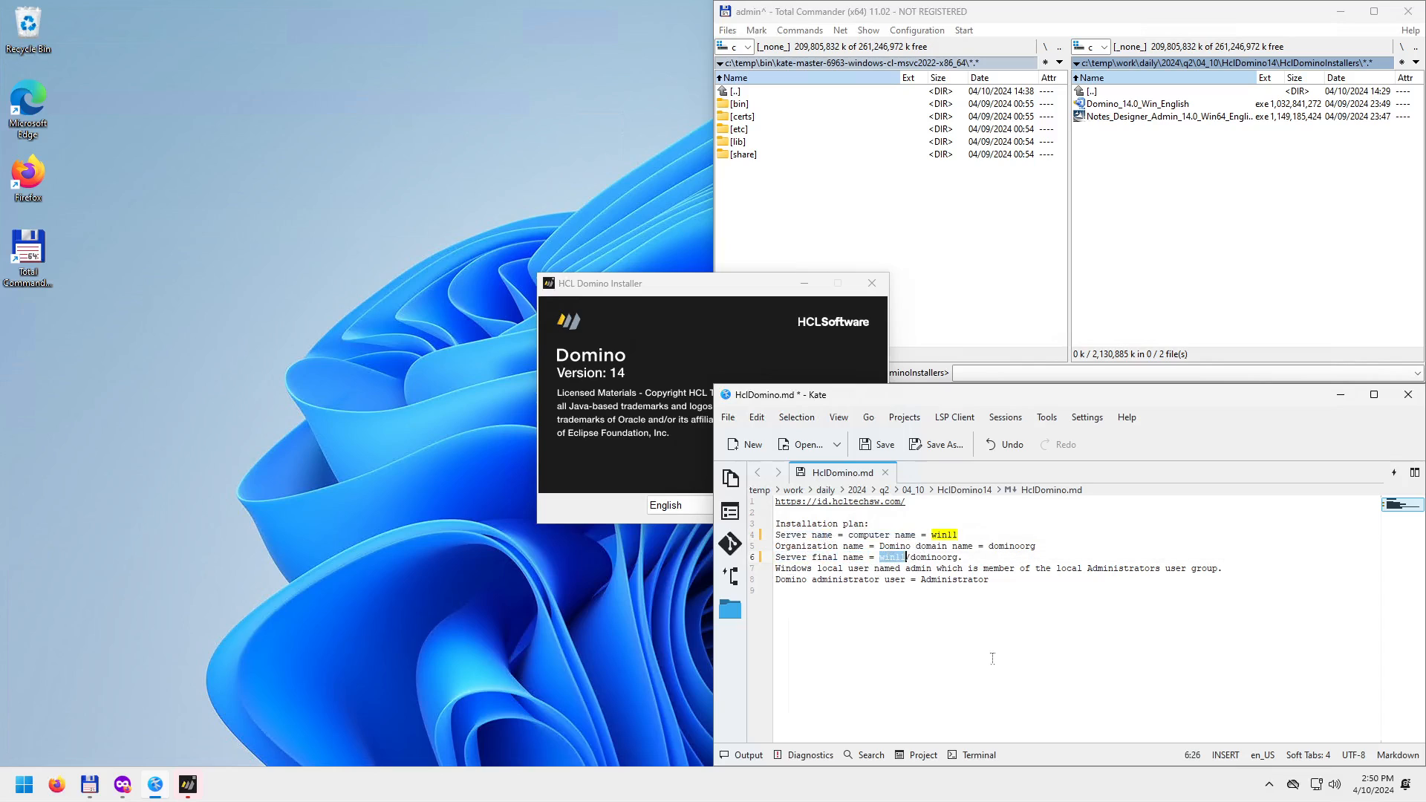
double_click(952, 580)
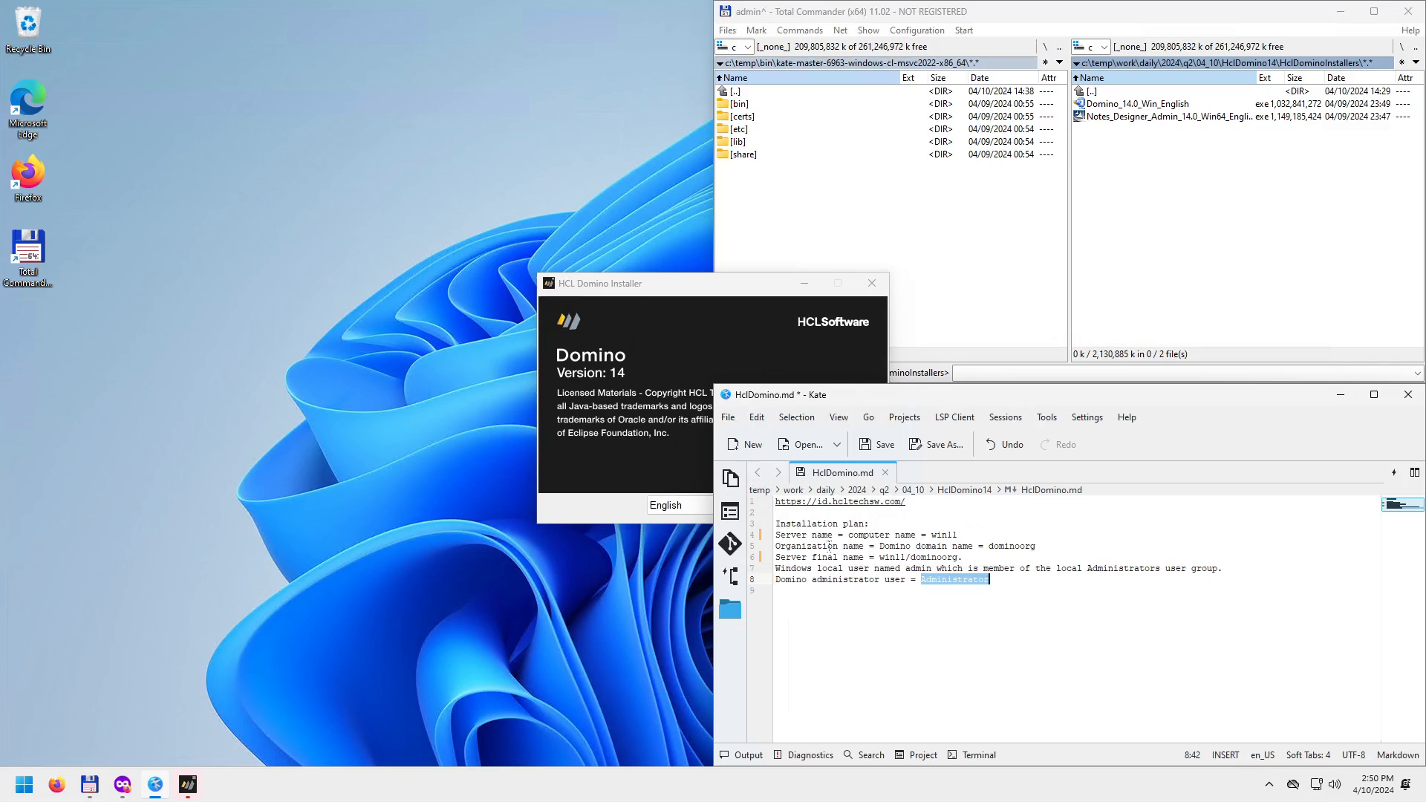
left_click_drag(889, 546, 973, 546)
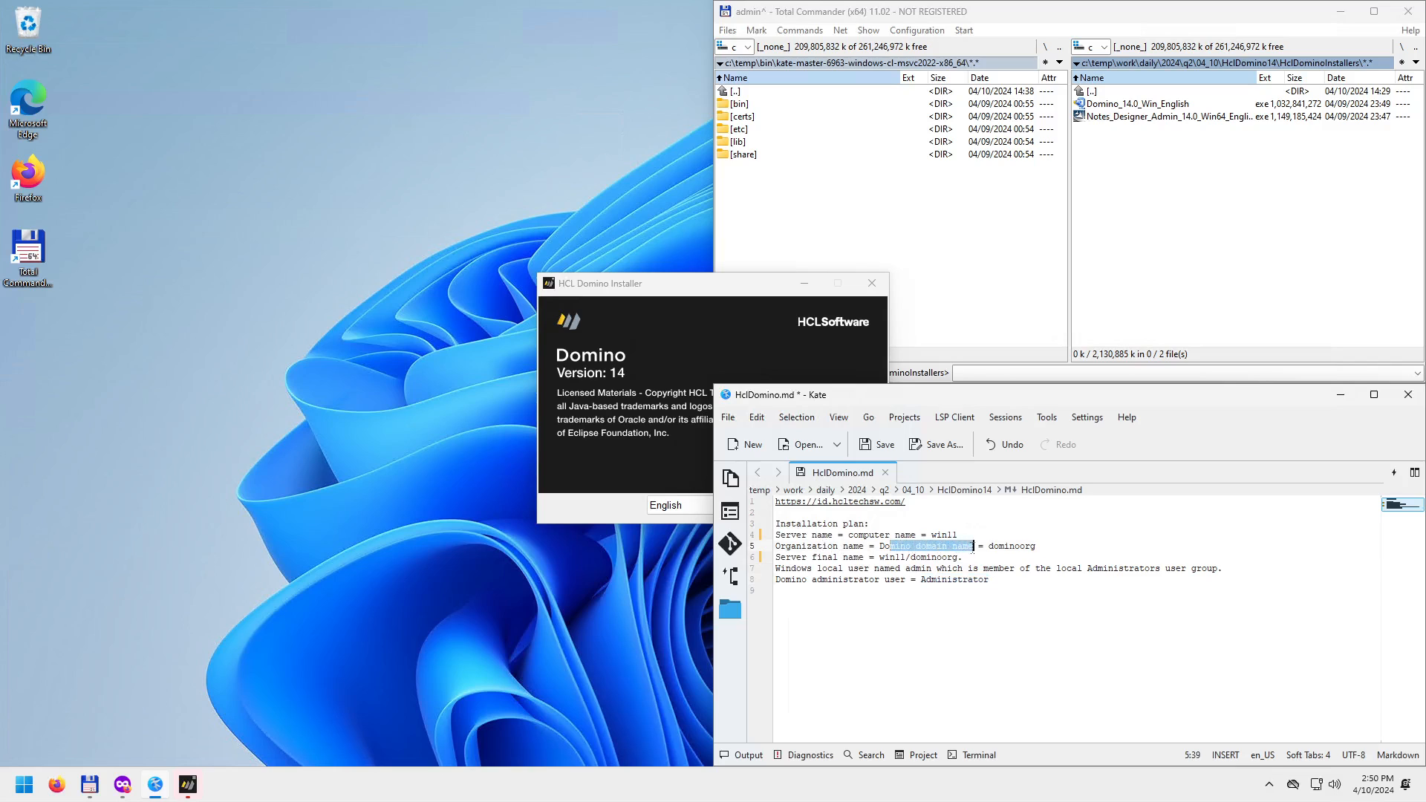
double_click(999, 546)
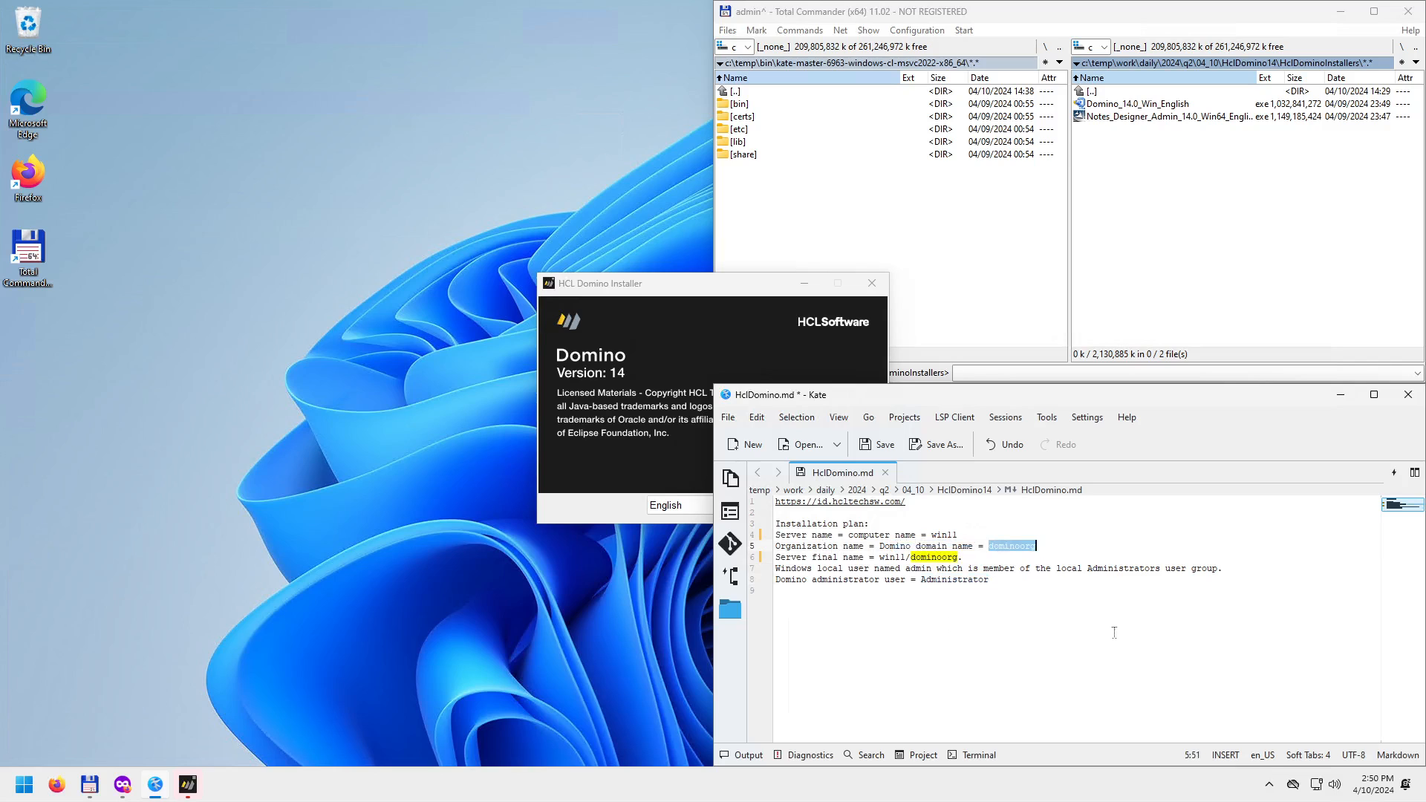
scroll(1115, 632, "up", 2)
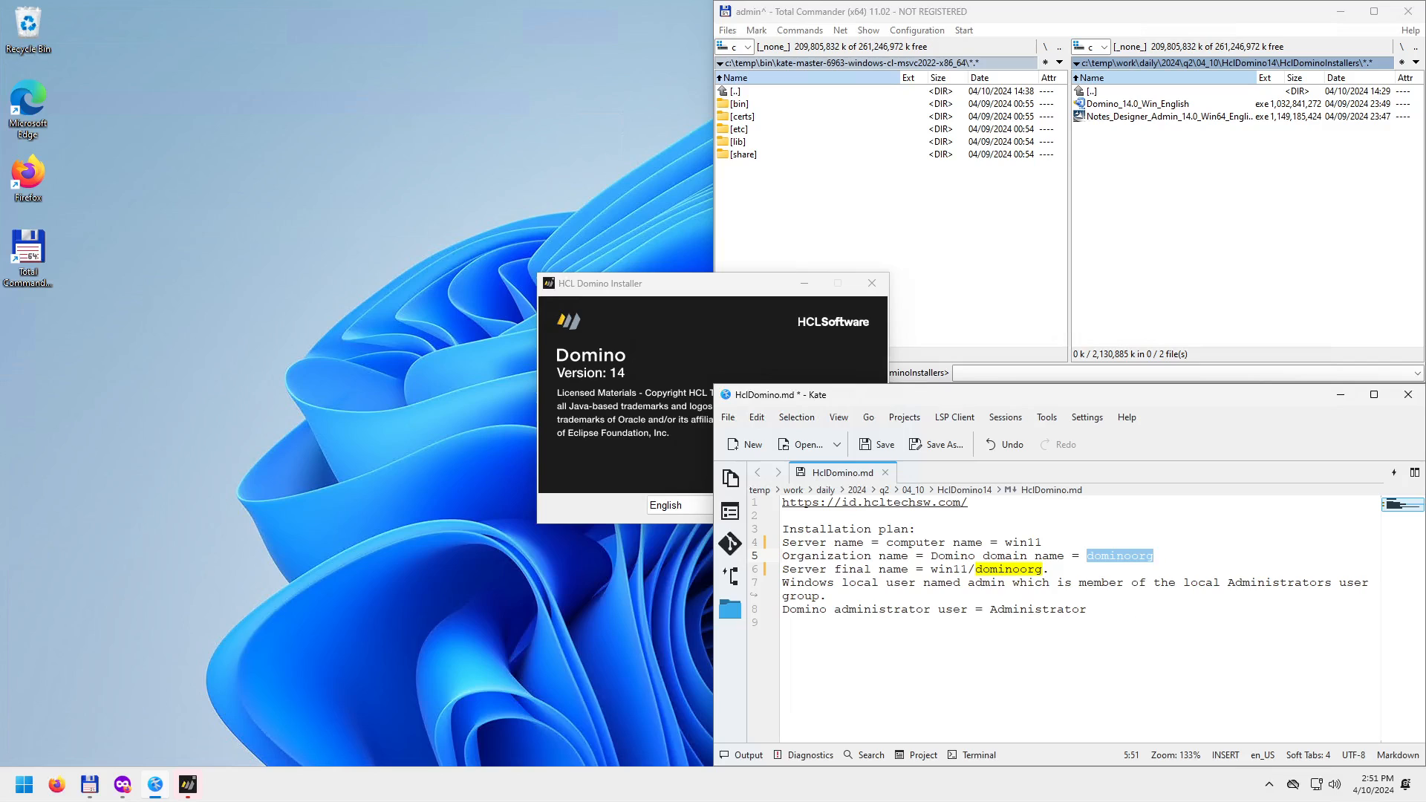
scroll(1130, 630, "up", 1)
left_click(1114, 668)
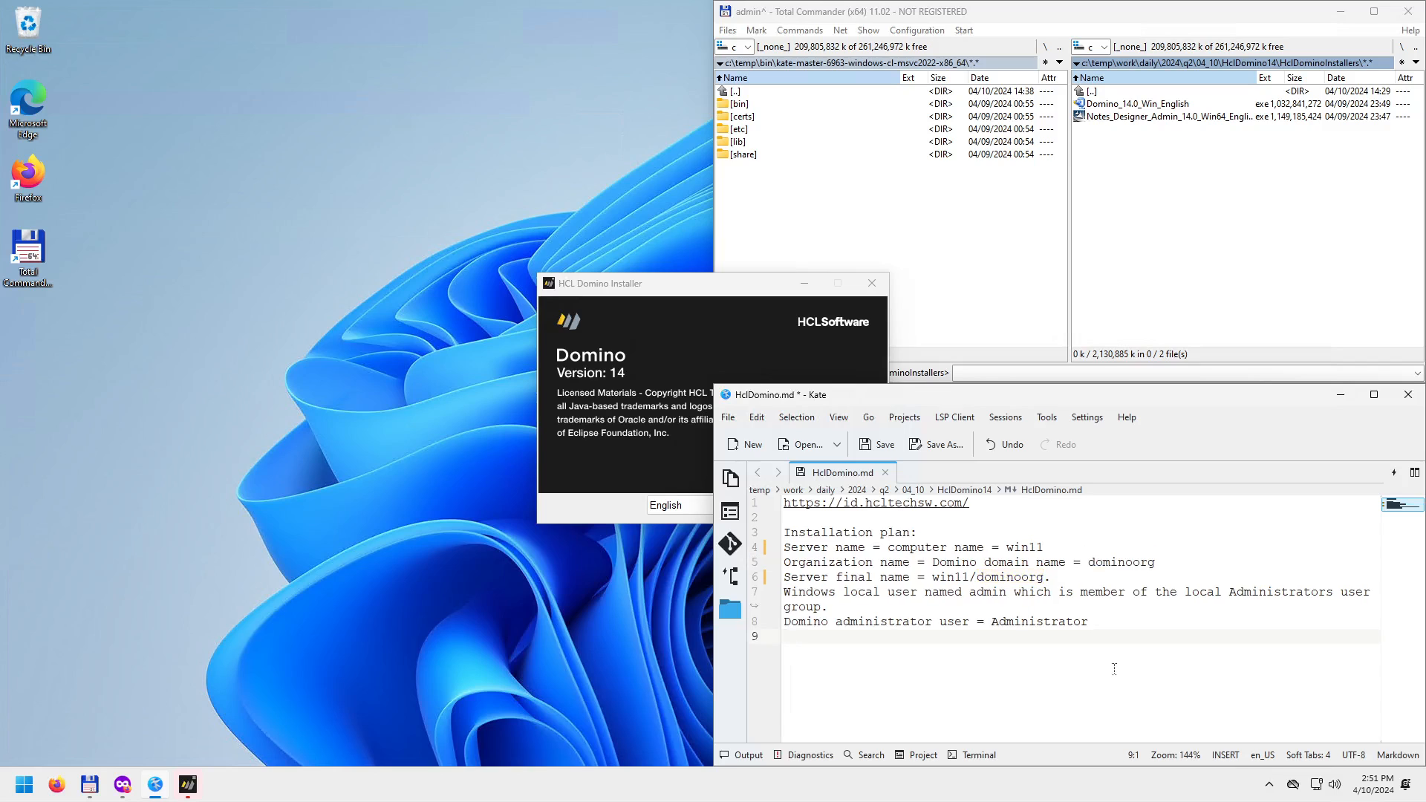
key("ctrl+s")
left_click_drag(785, 533, 1136, 620)
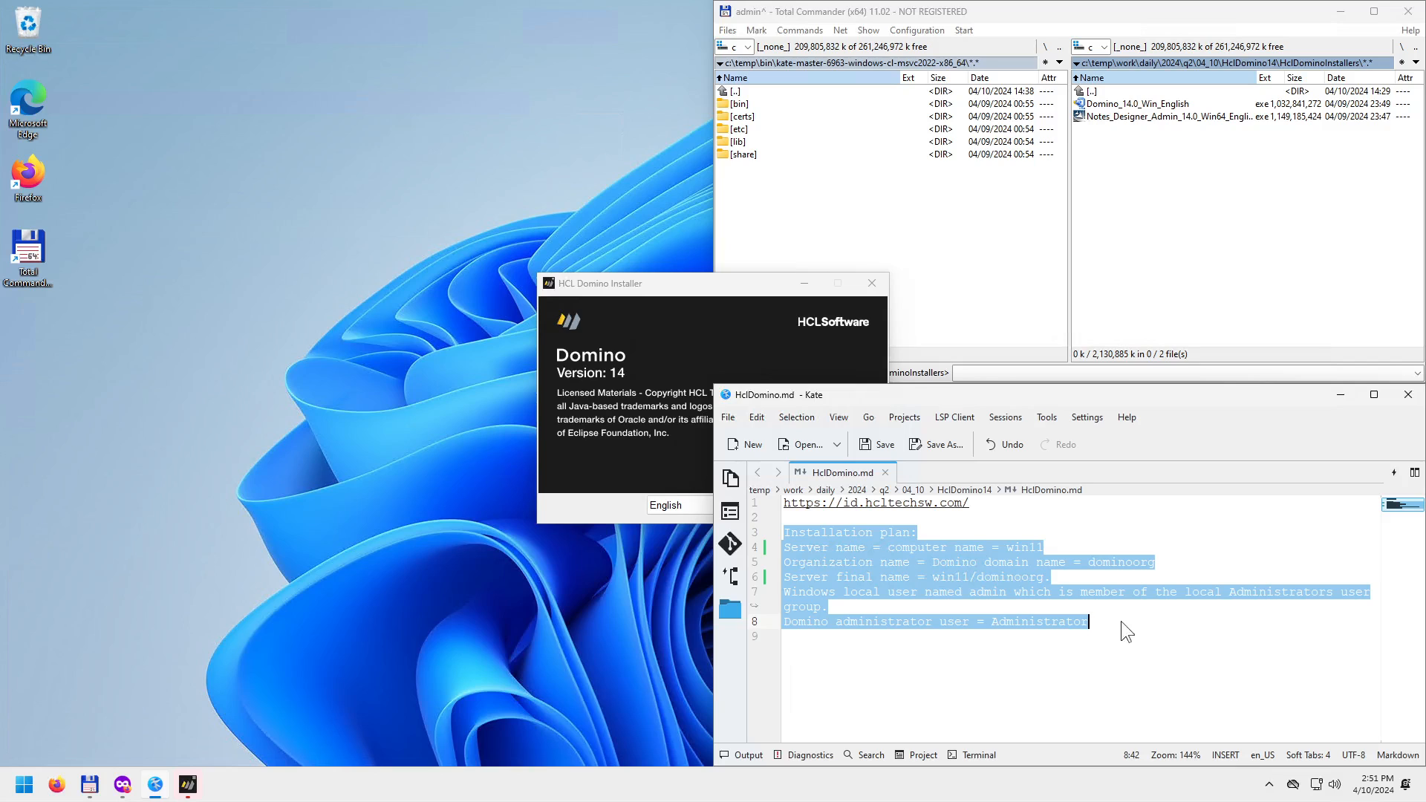
left_click_drag(658, 282, 314, 222)
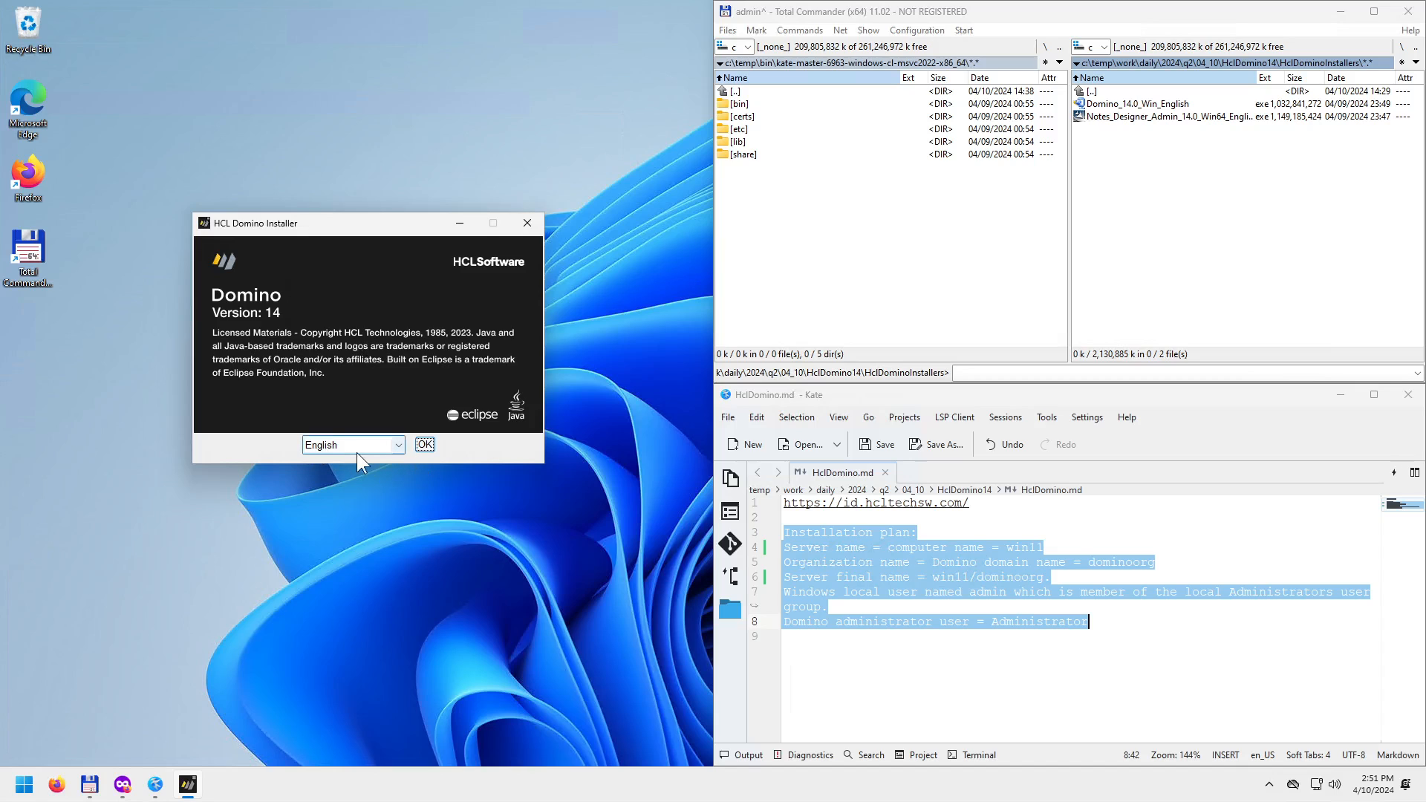
Confirm English as installer language and answer Yes to the Windows 11 unsupported warning.
left_click(425, 444)
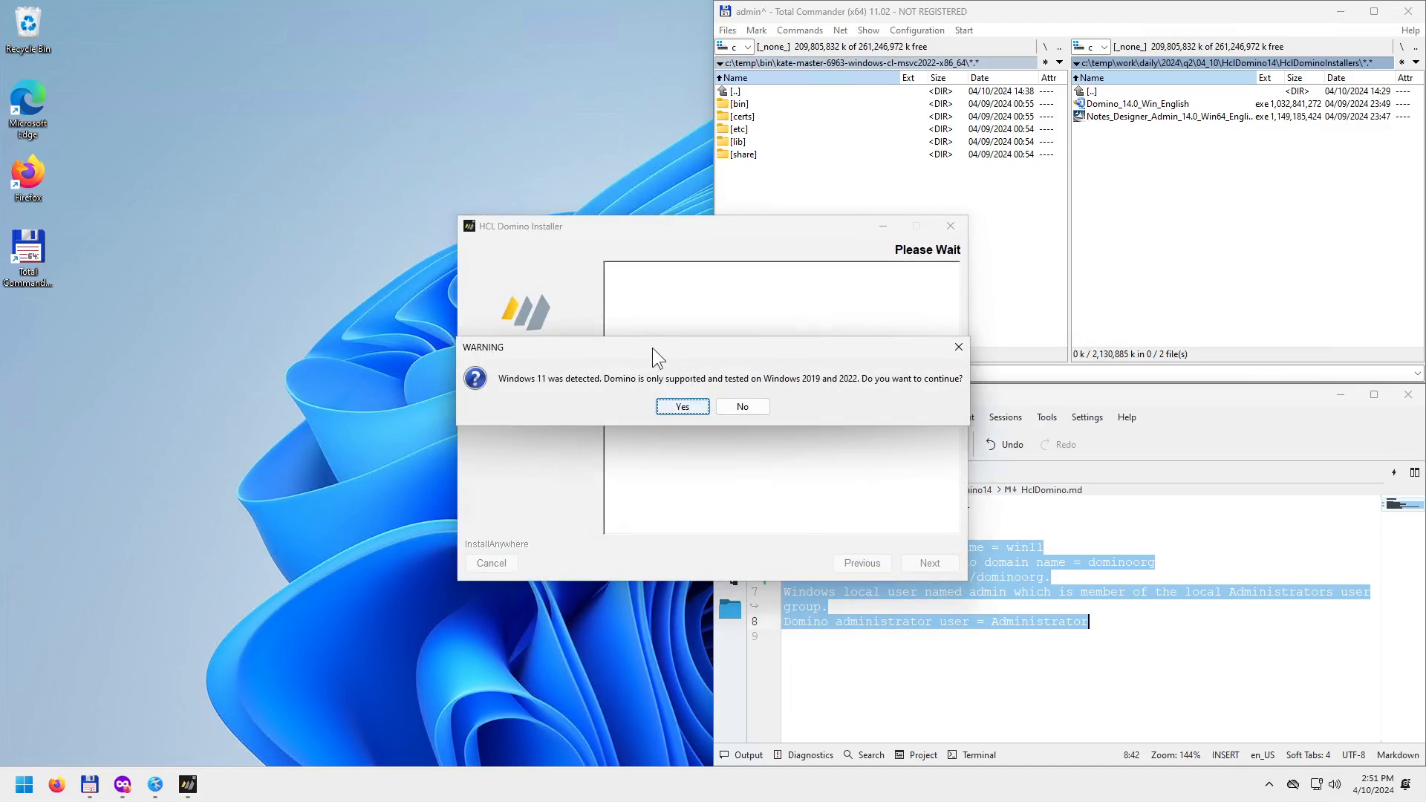
left_click_drag(652, 348, 568, 347)
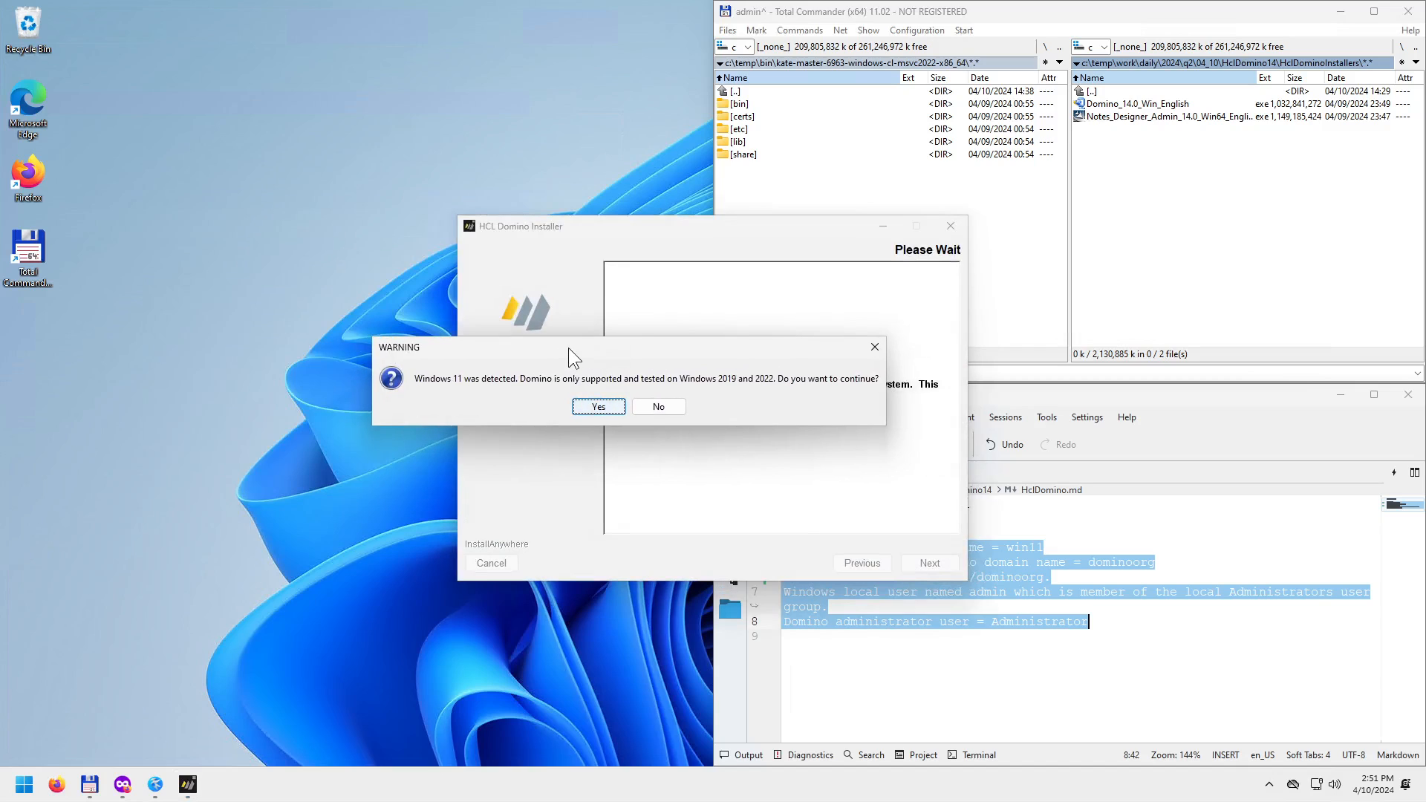
left_click_drag(568, 348, 553, 354)
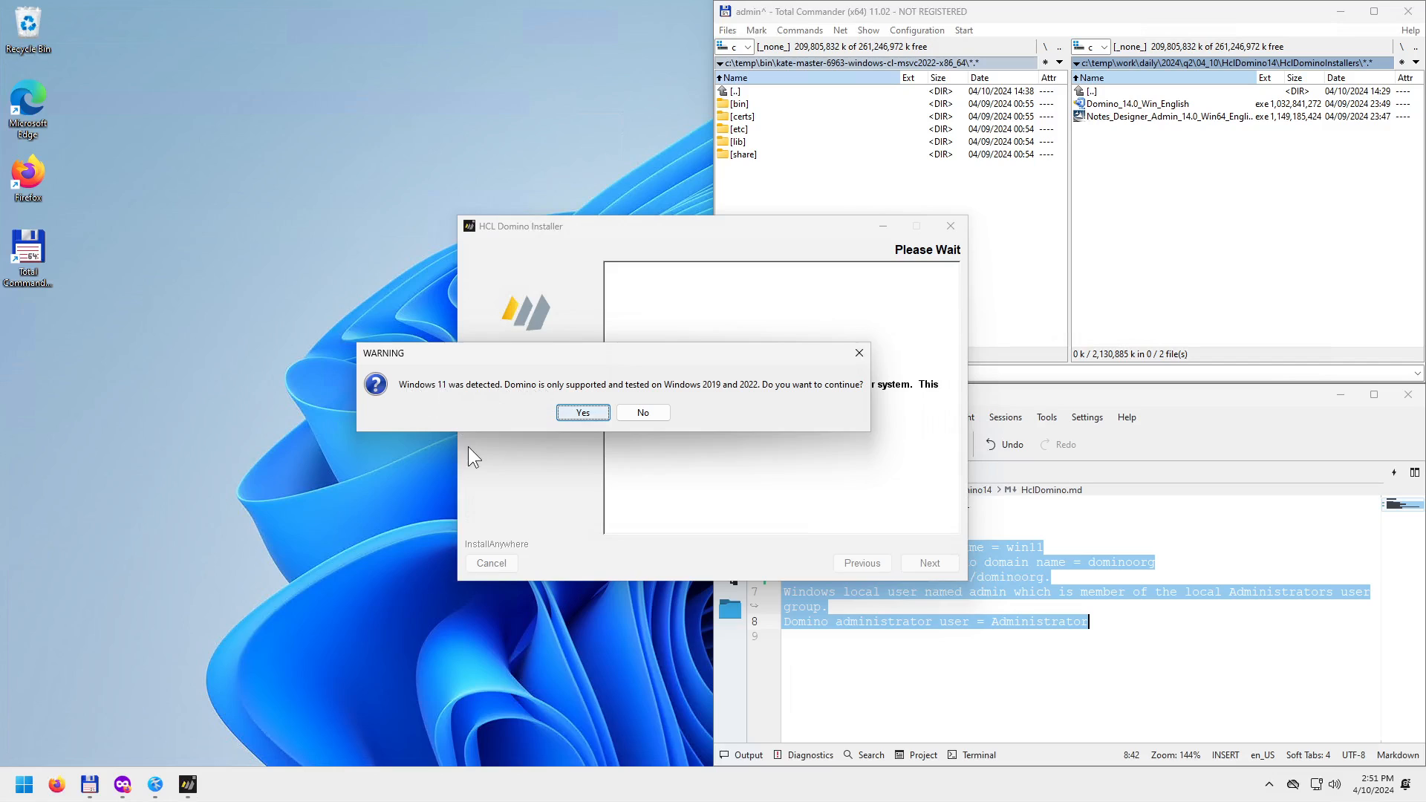
left_click(579, 413)
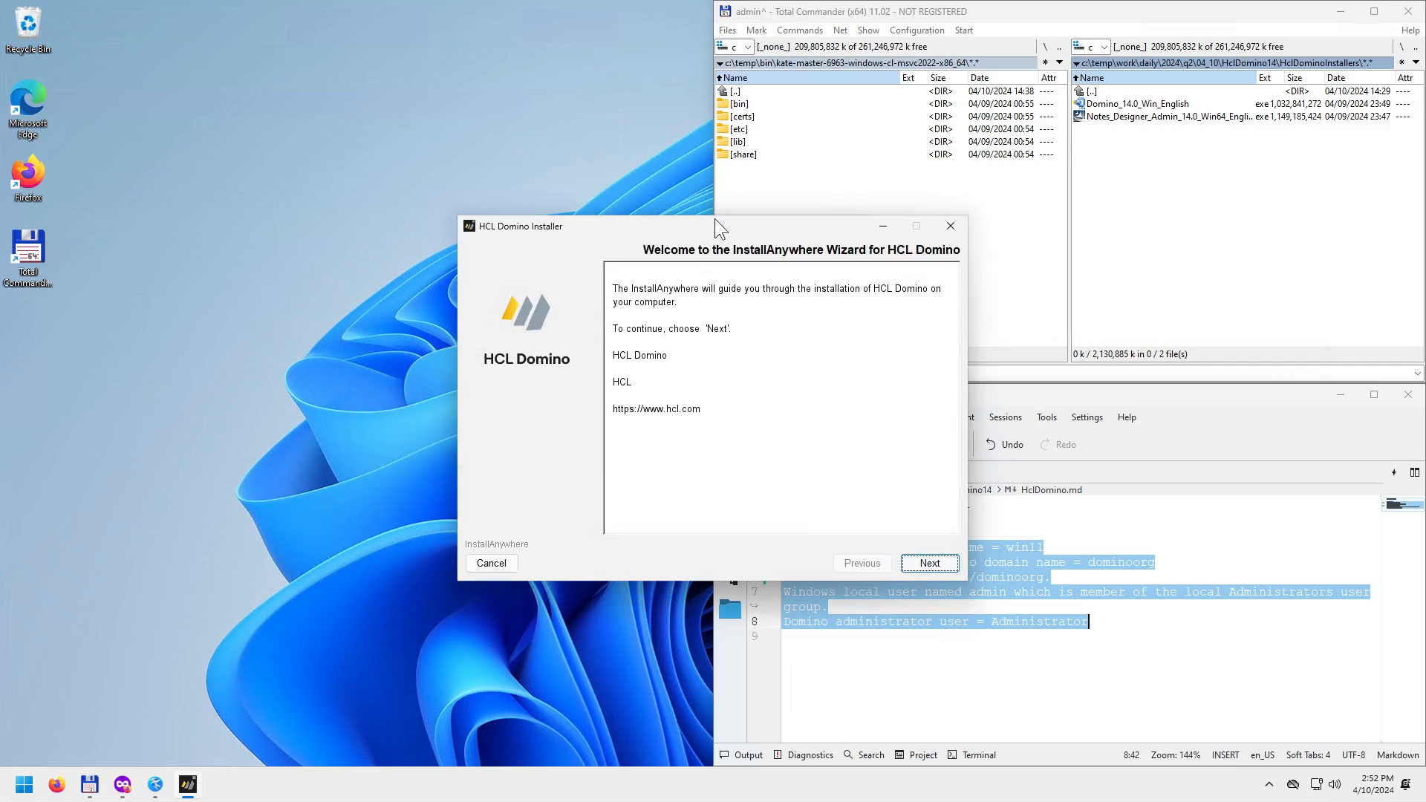
Move the installer aside, accept the license terms, and advance to the C:\Program Files\HCL\Domino folder page.
left_click_drag(715, 218, 430, 178)
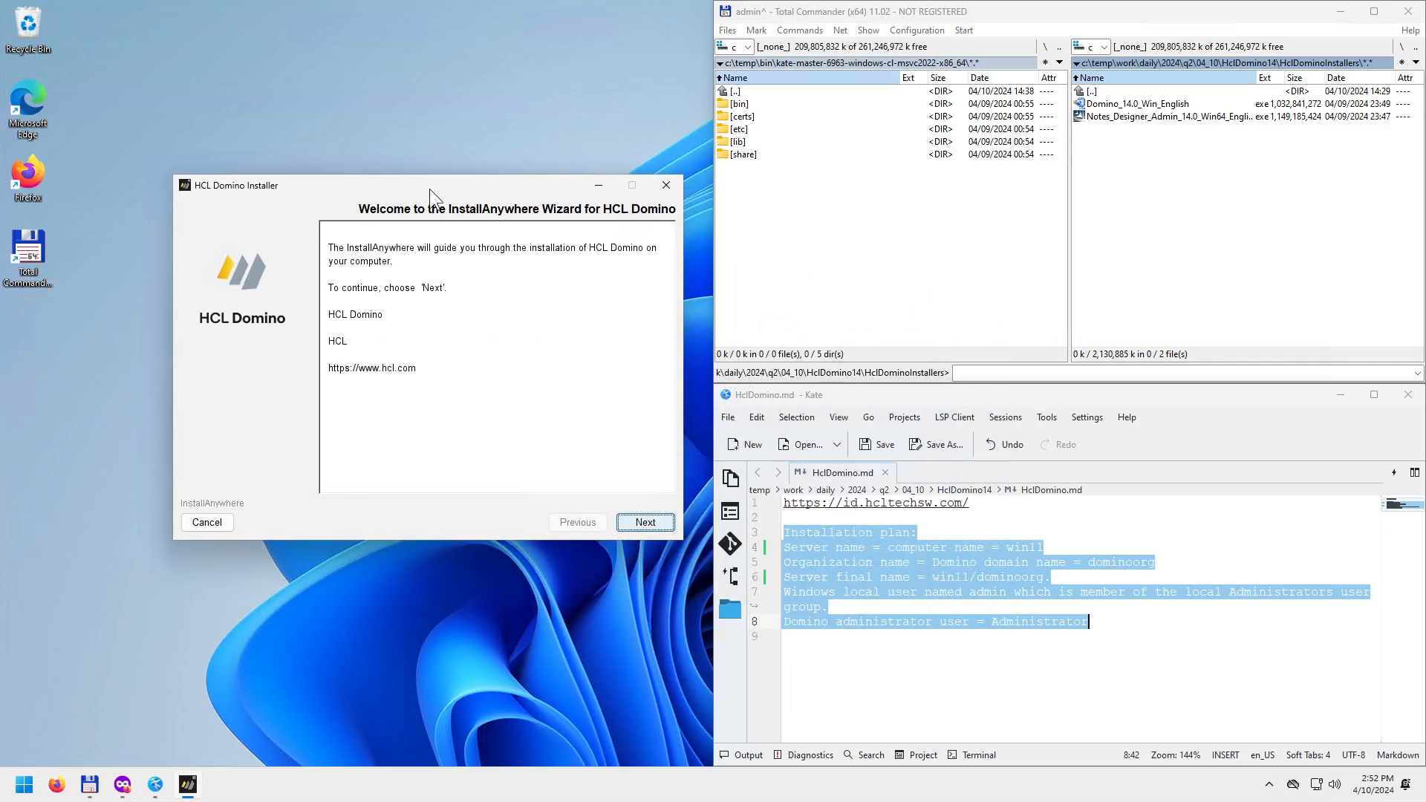
left_click(645, 523)
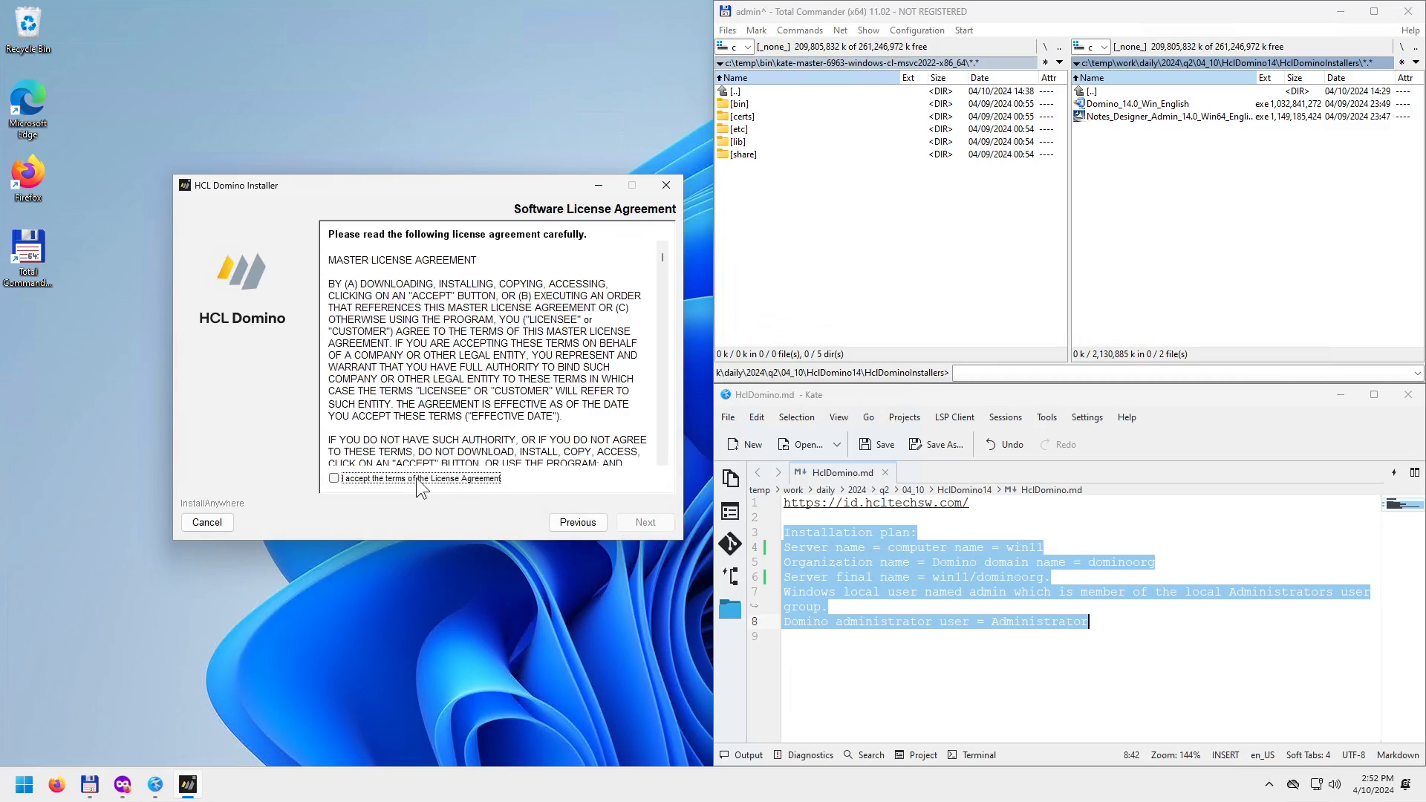
left_click(412, 478)
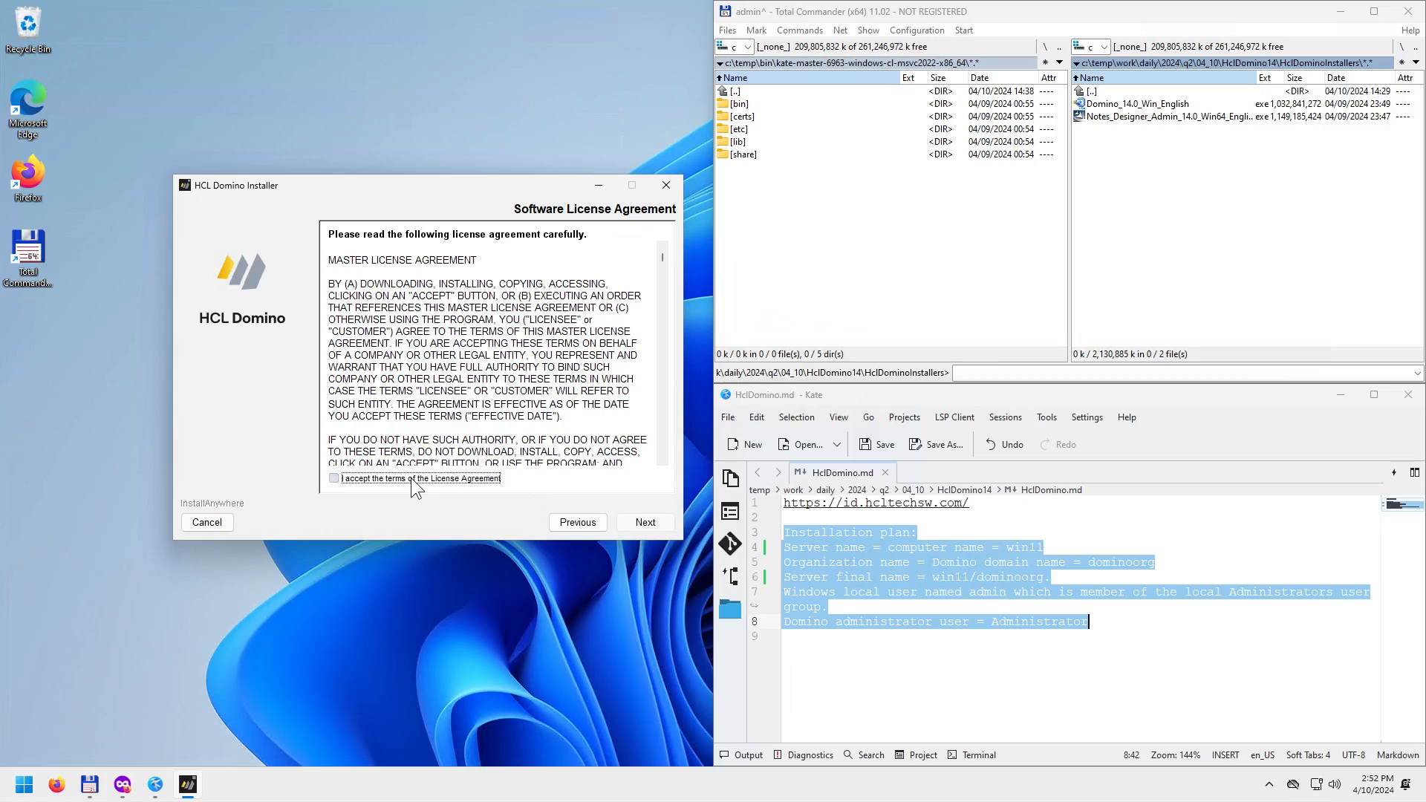
left_click(644, 522)
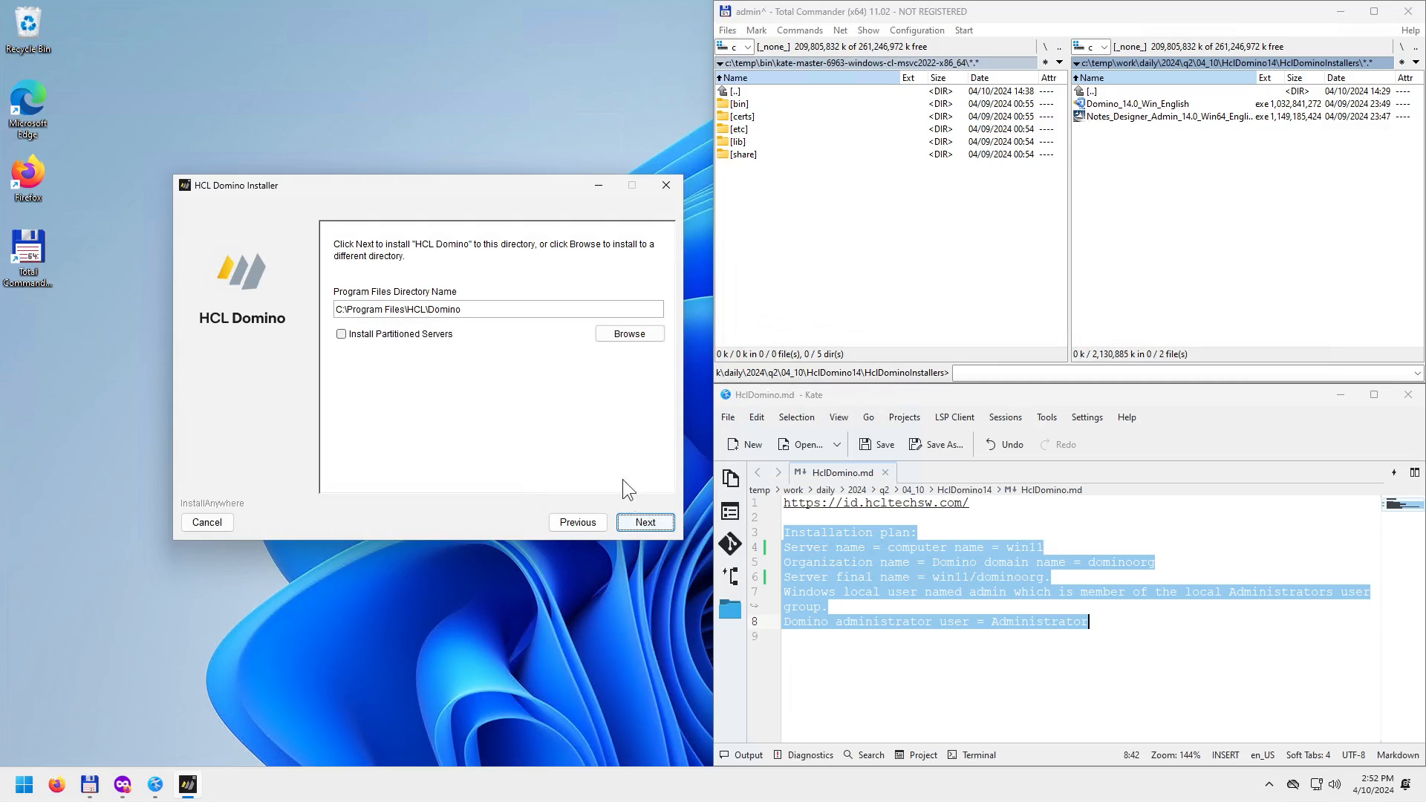
Keep the default program and data directories, review the Enterprise kit summary, and begin installing.
left_click(653, 528)
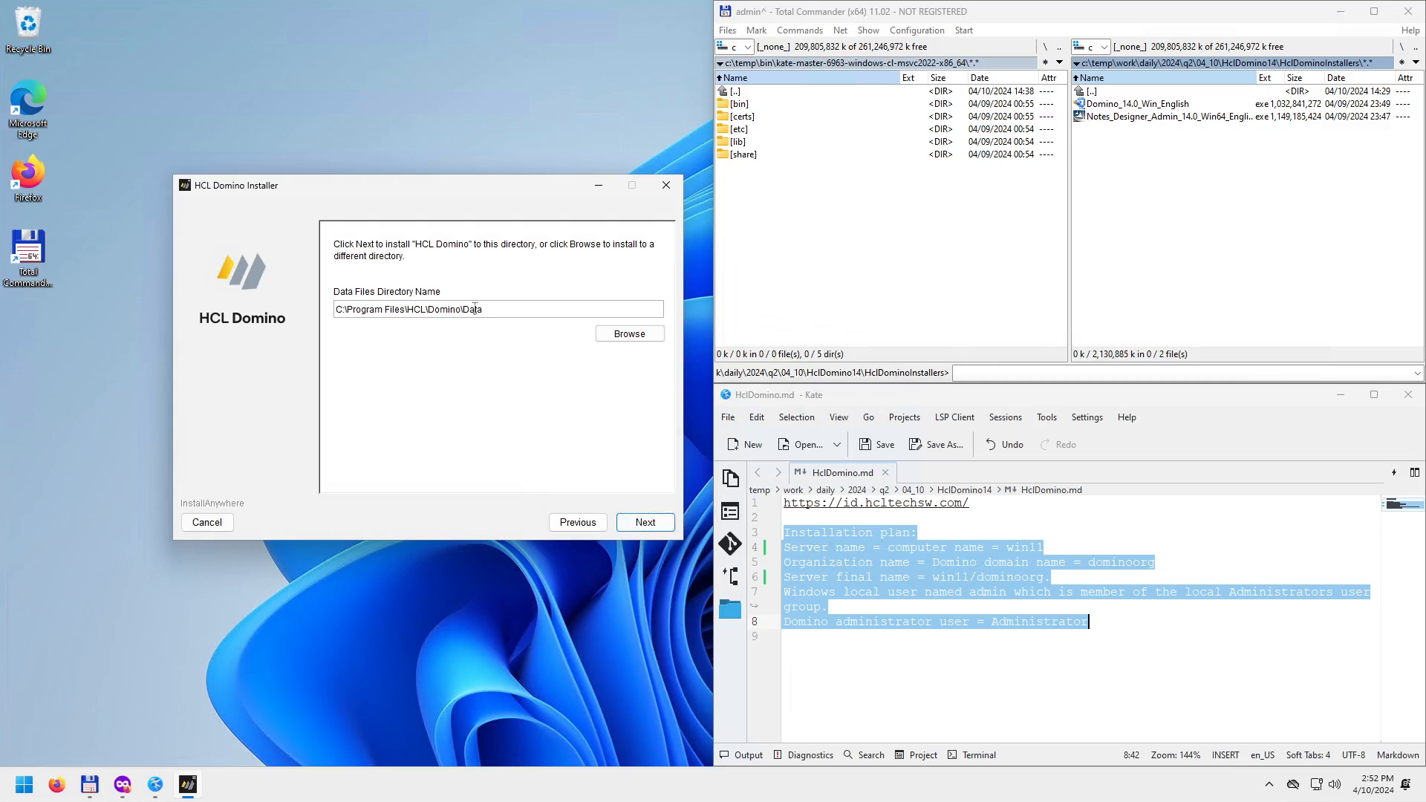
double_click(475, 310)
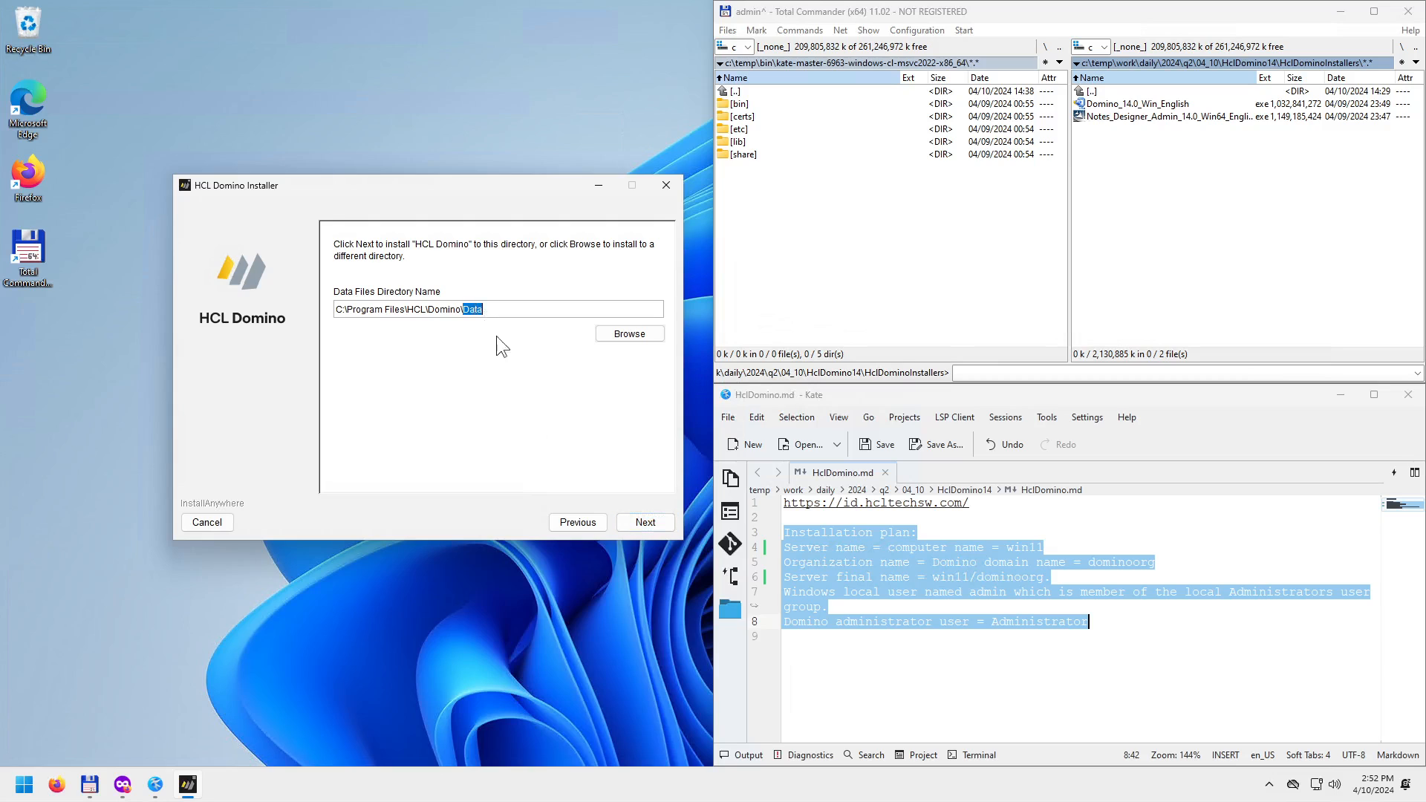
left_click(645, 521)
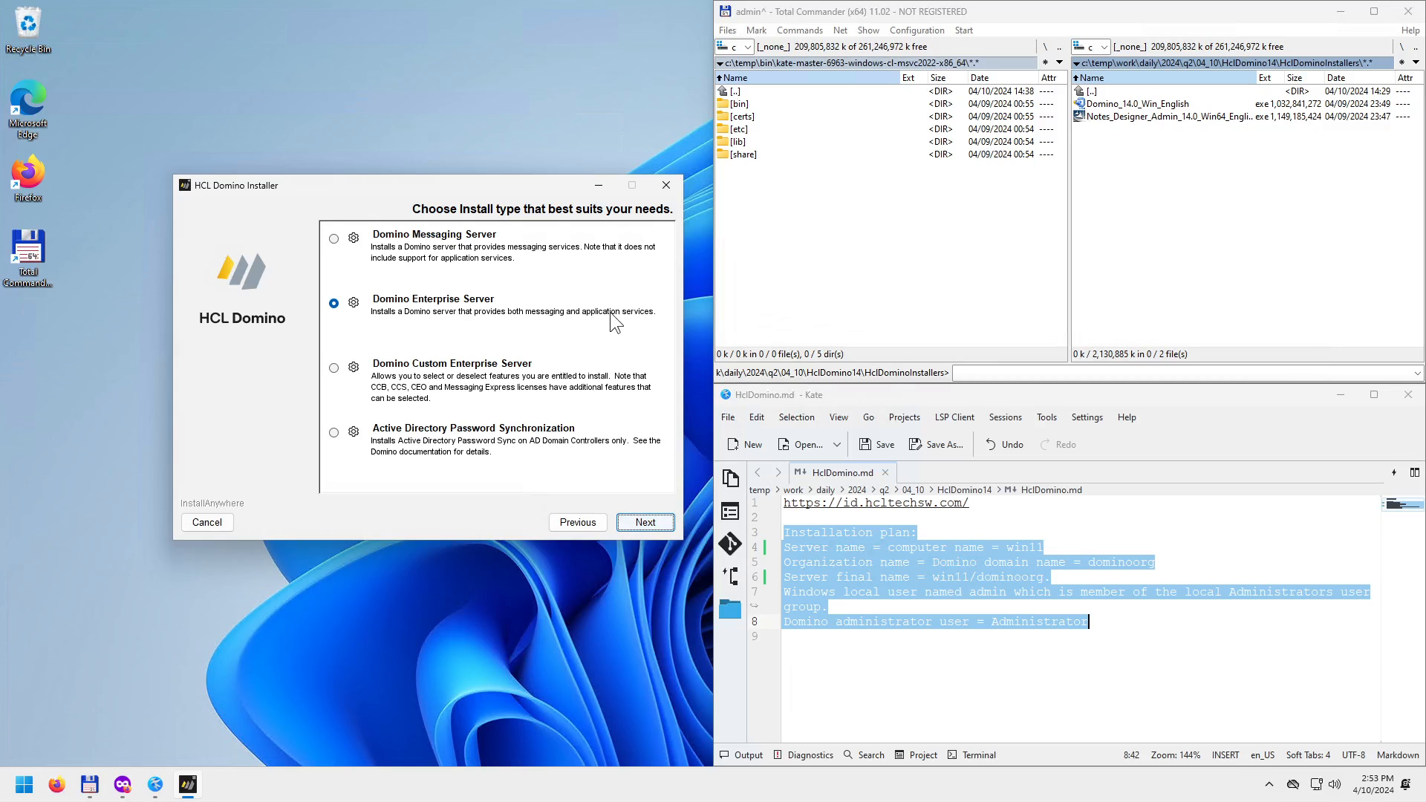
left_click(650, 520)
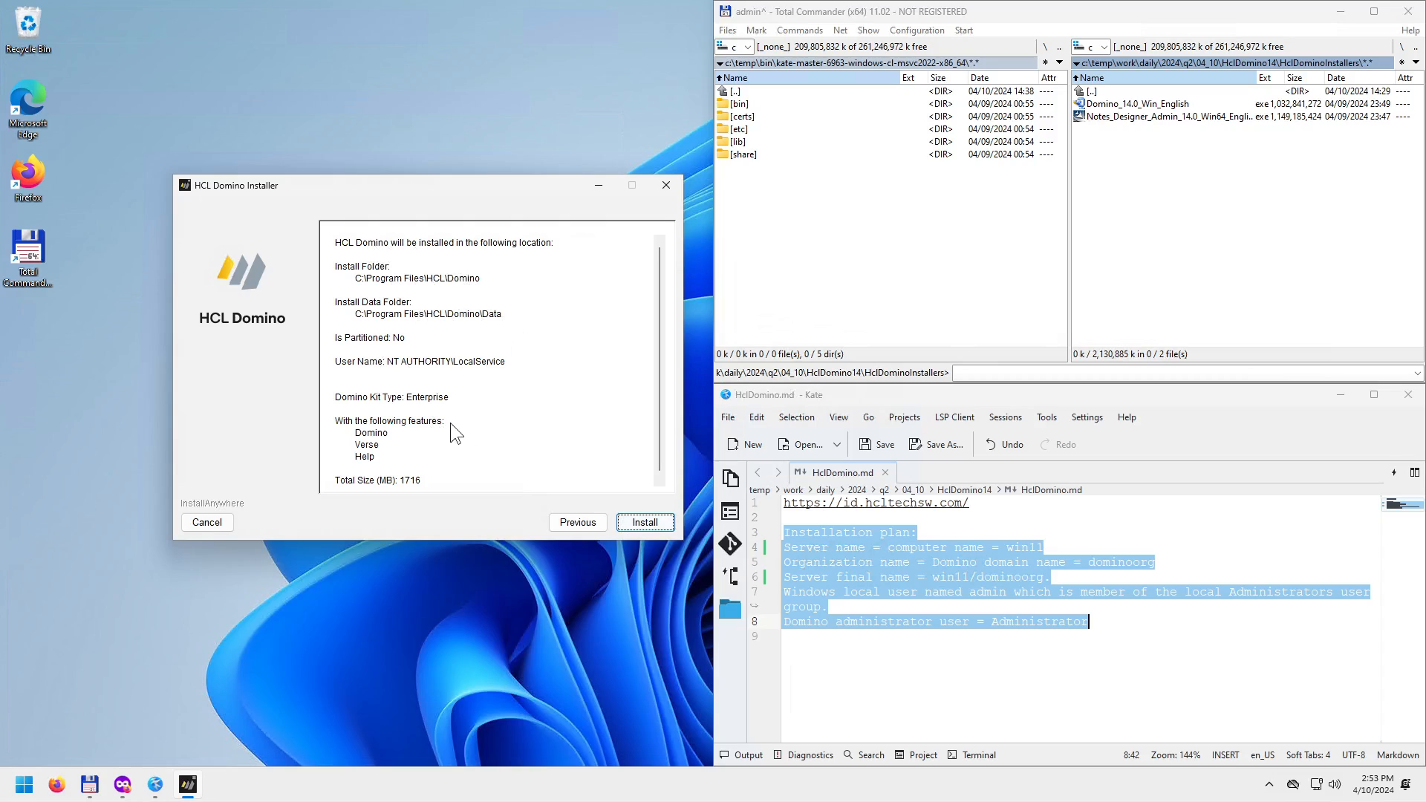
scroll(451, 433, "down", 1)
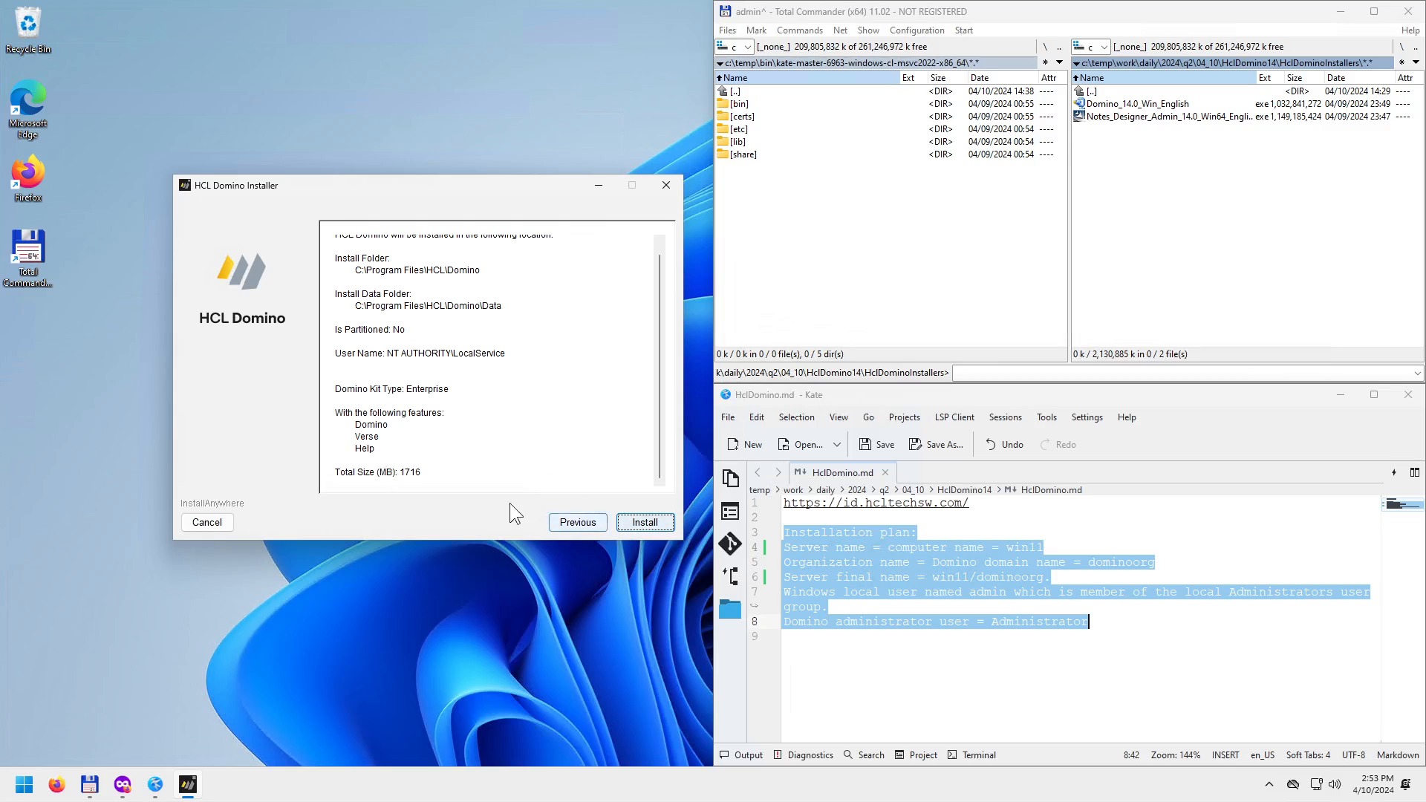
left_click(640, 523)
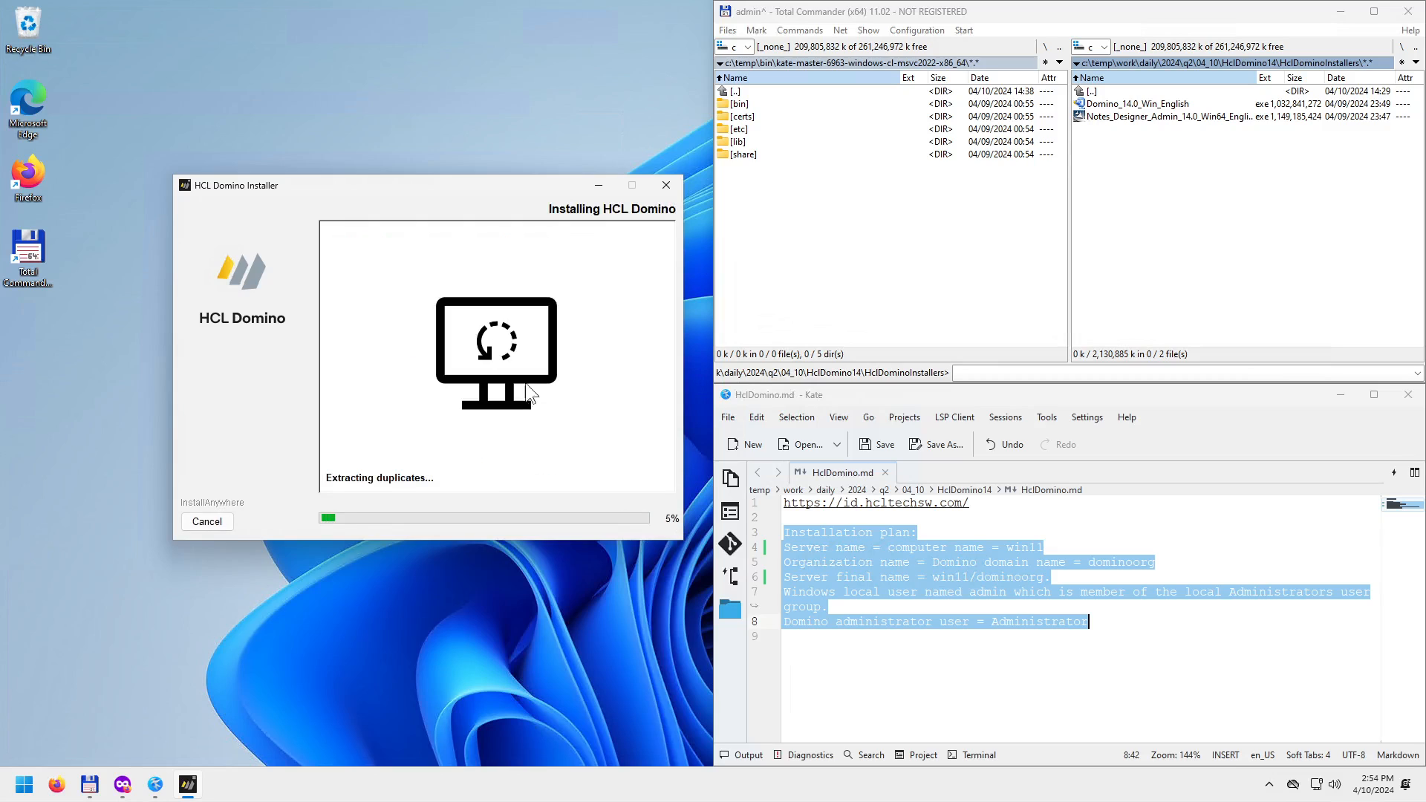
In a new Total Commander tab, browse to C:\Program Files\HCL and peek into the Domino folder.
left_click(823, 256)
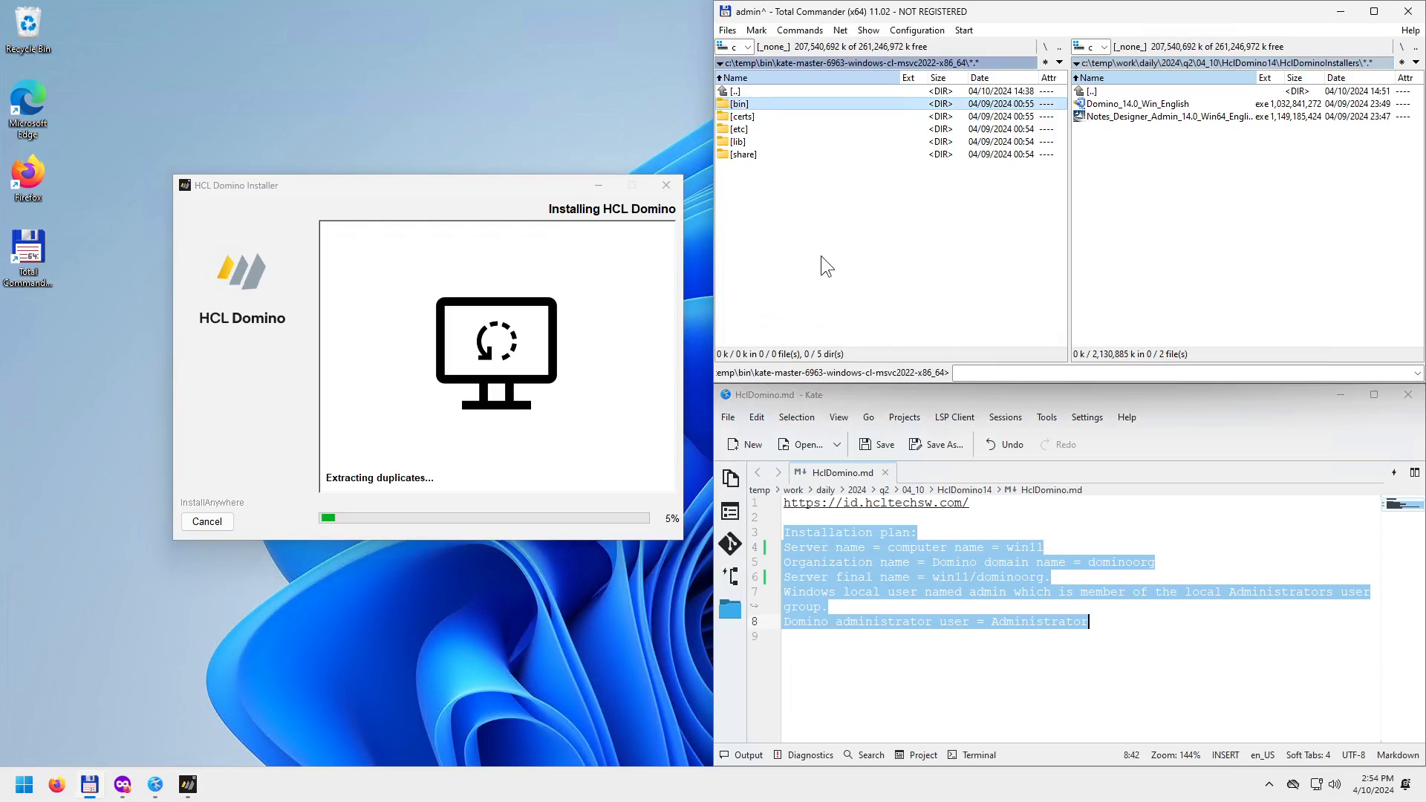
key("ctrl+t")
key("BackSpace")
key("BackSpace")
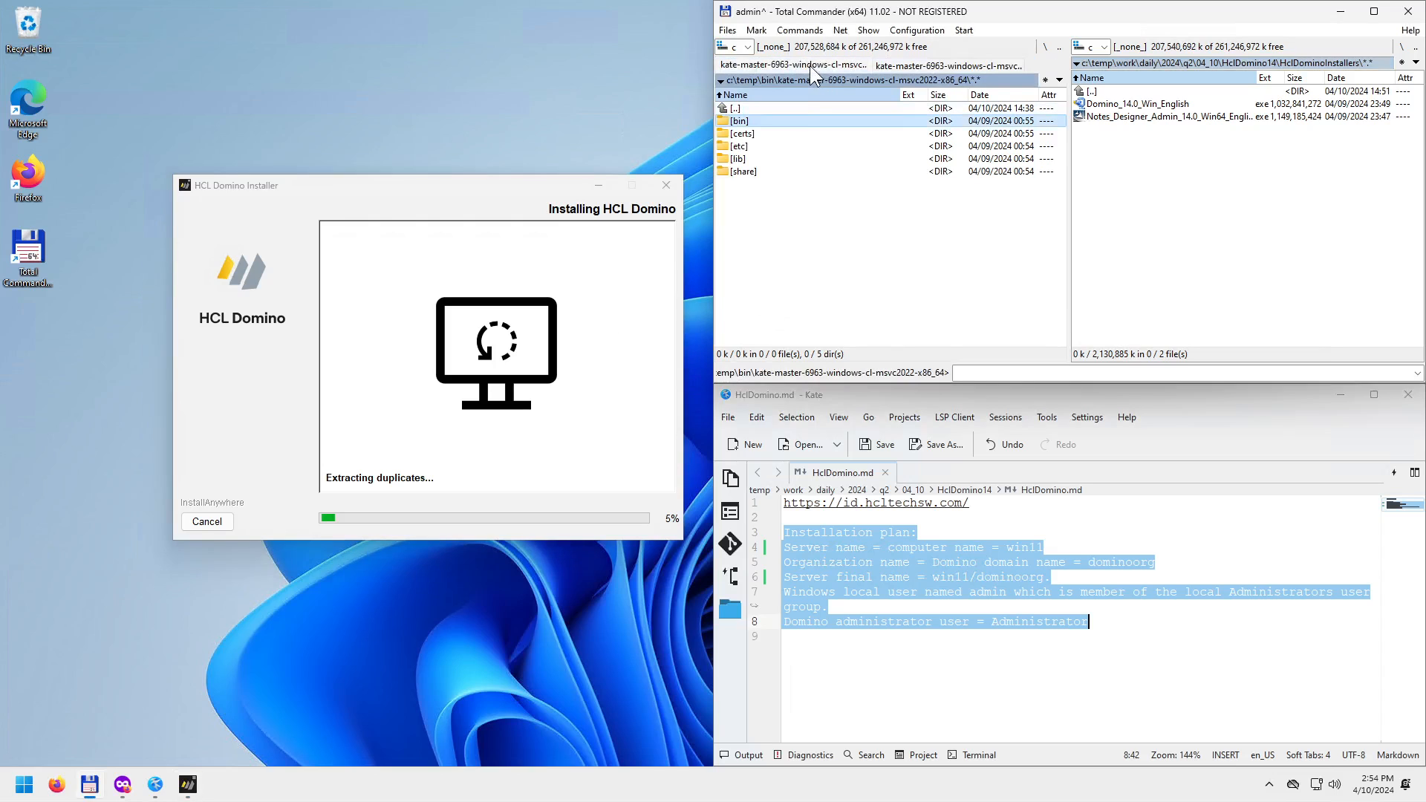
key("BackSpace")
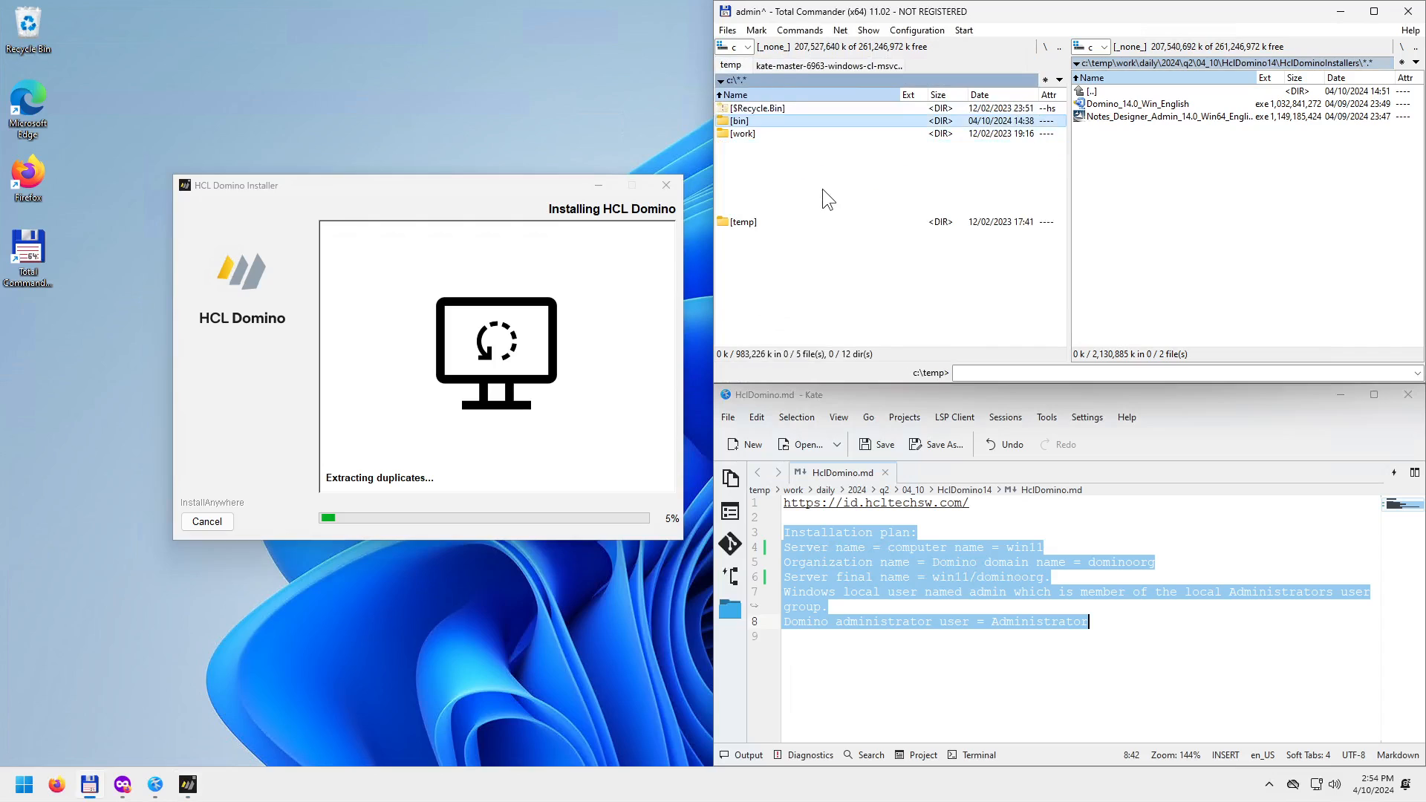
type("pr")
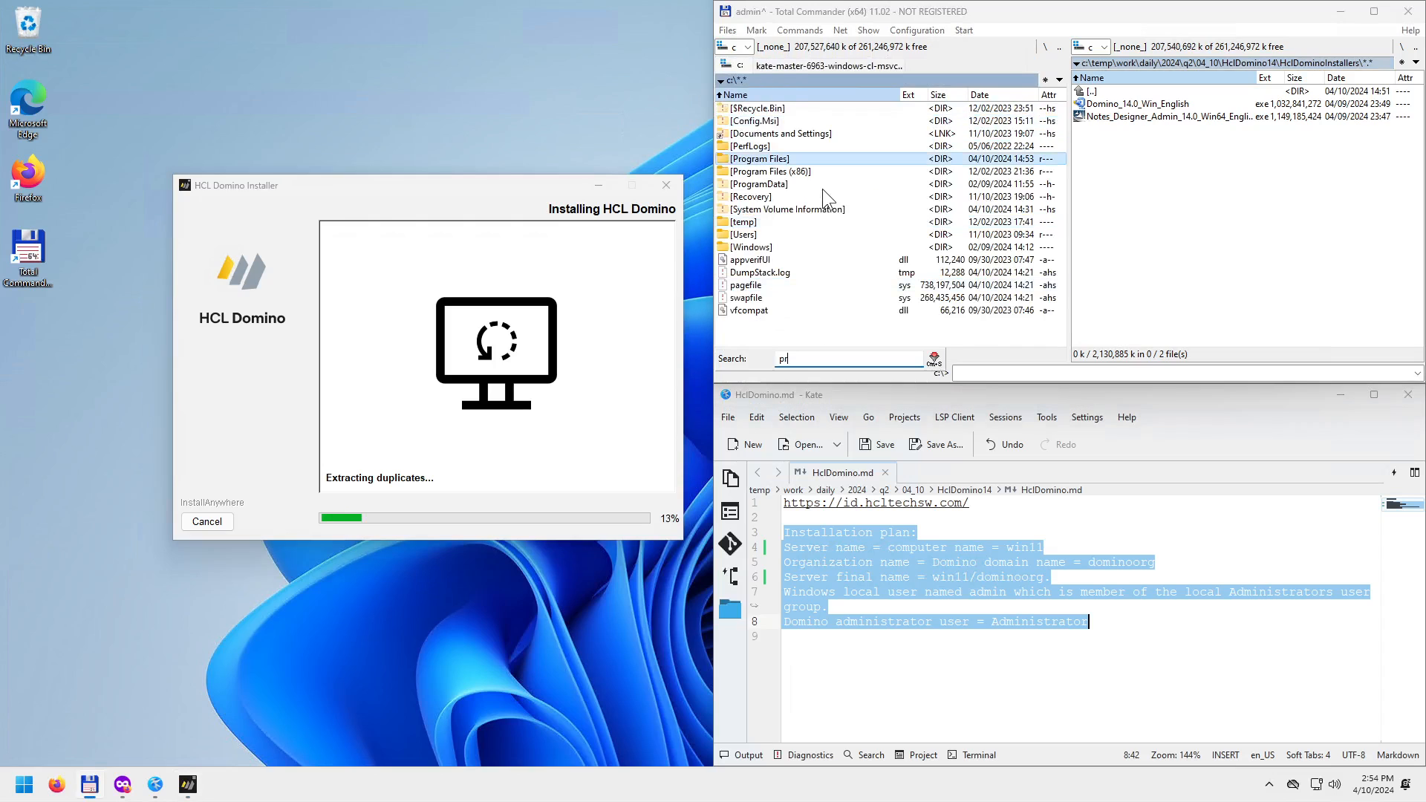
key("Return")
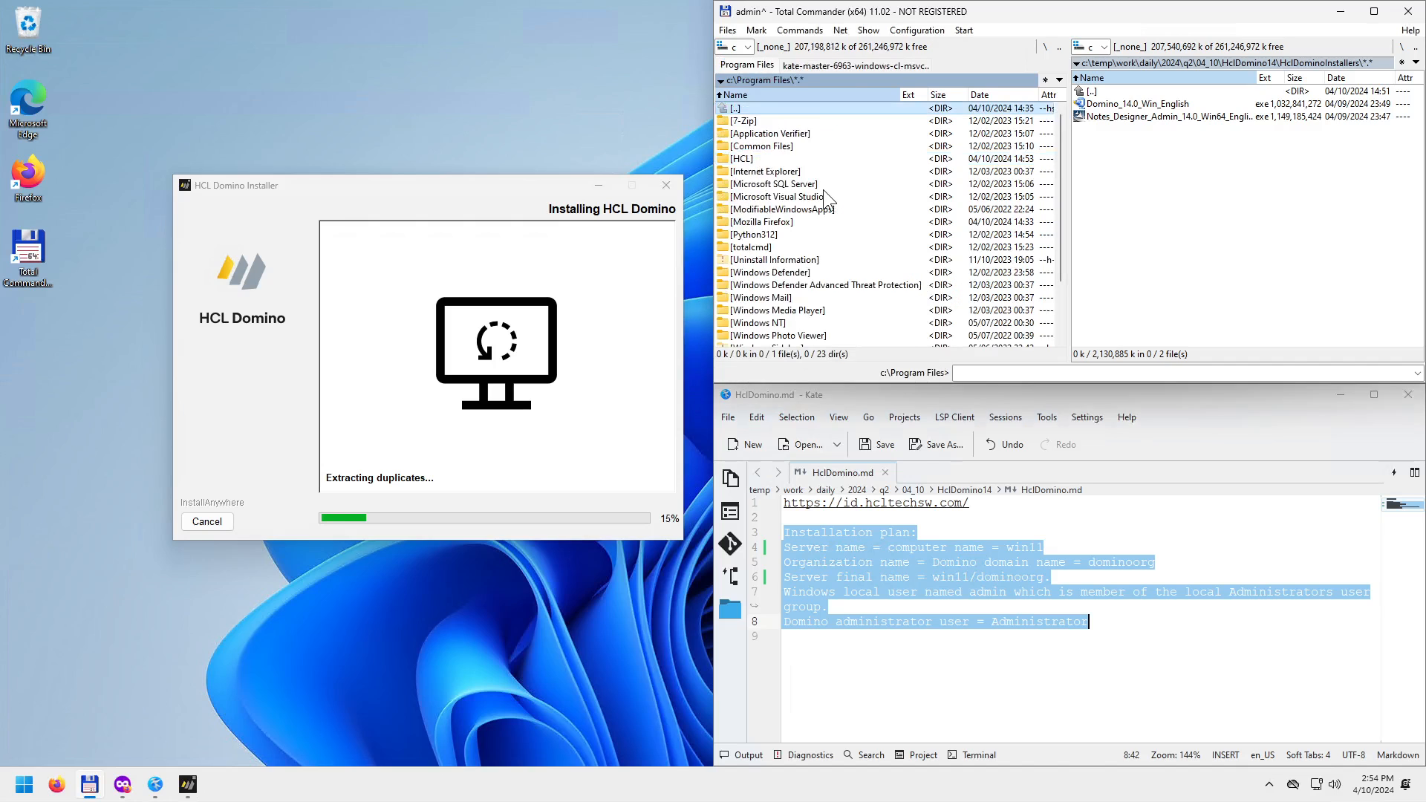
key("Down")
key("Down")
key("Down")
key("Down")
key("Return")
key("Down")
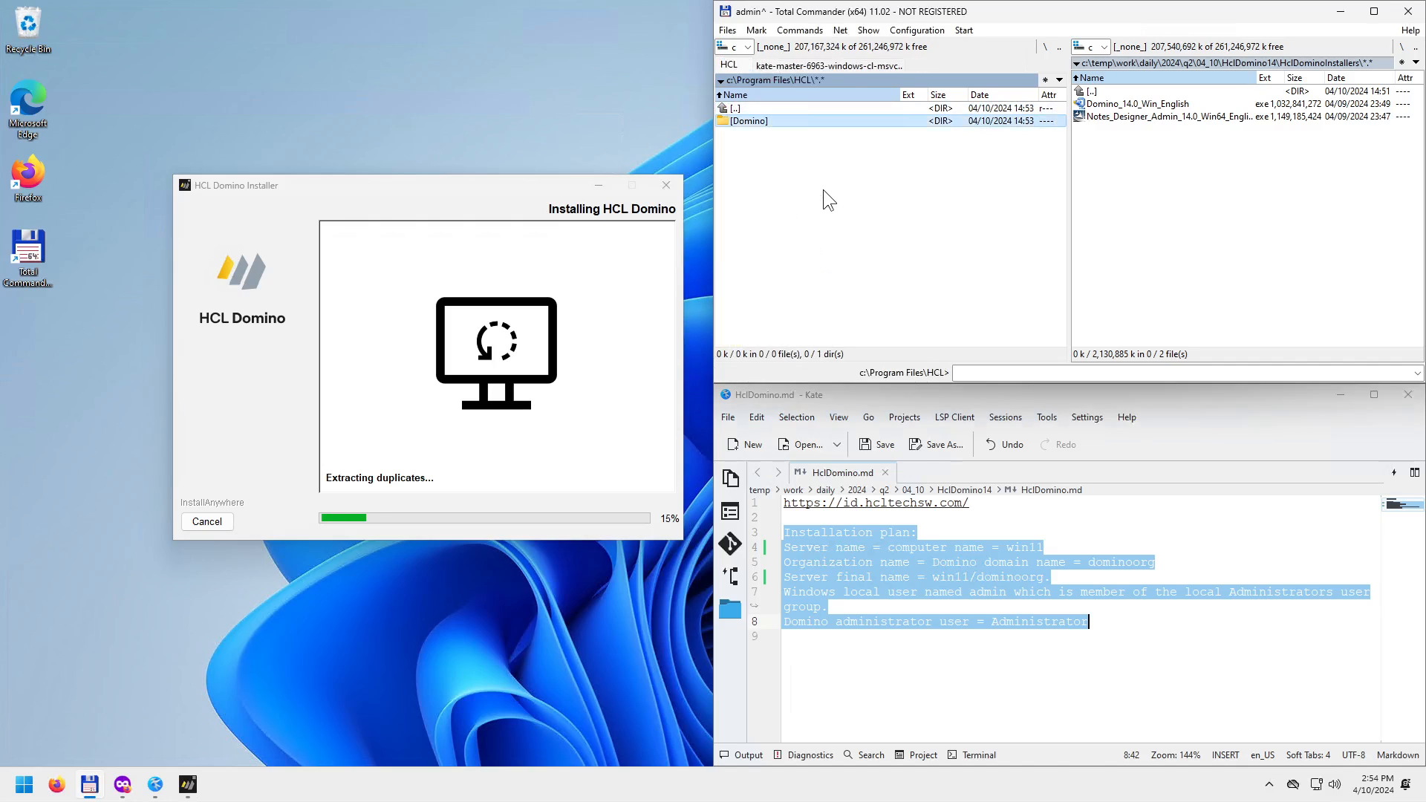
key("Return")
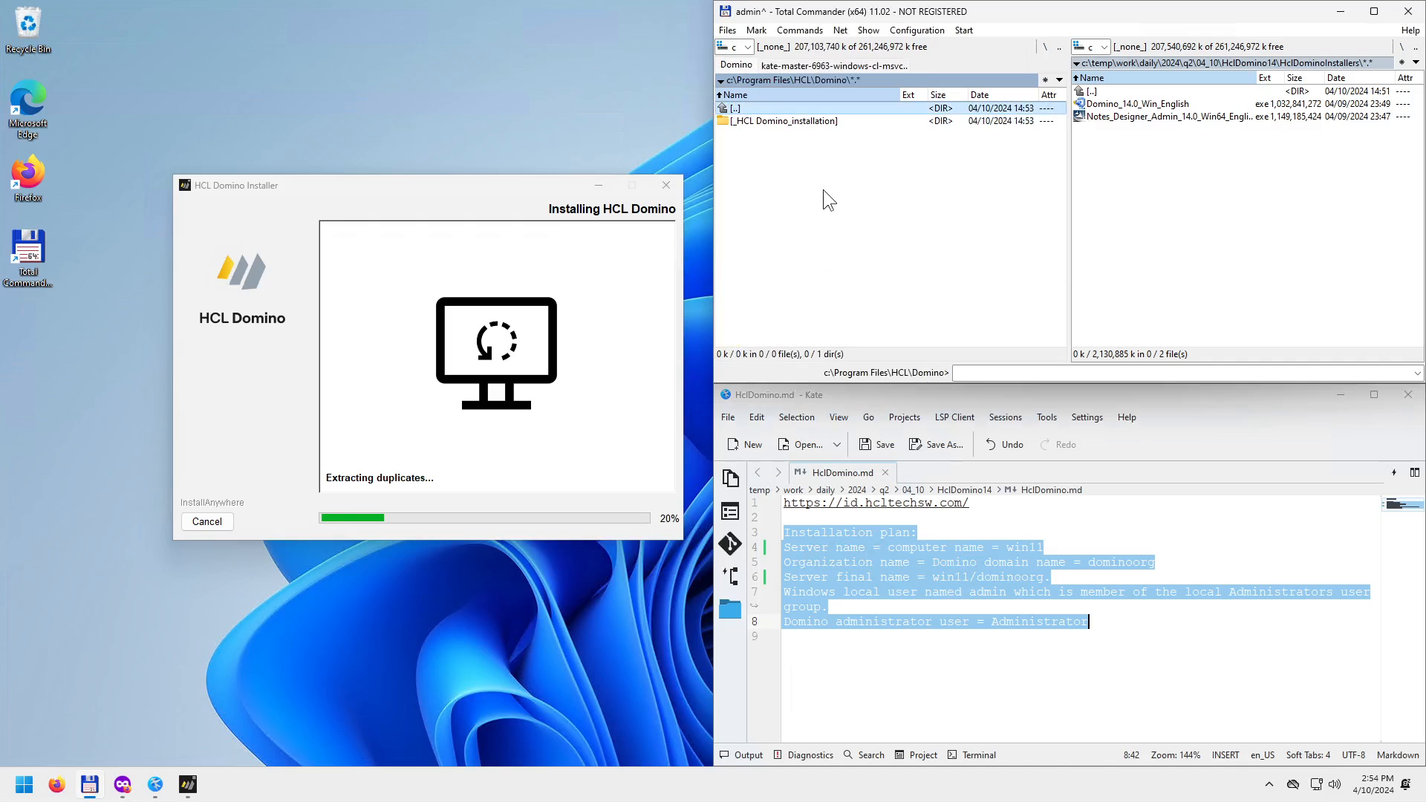
key("Return")
key("Up")
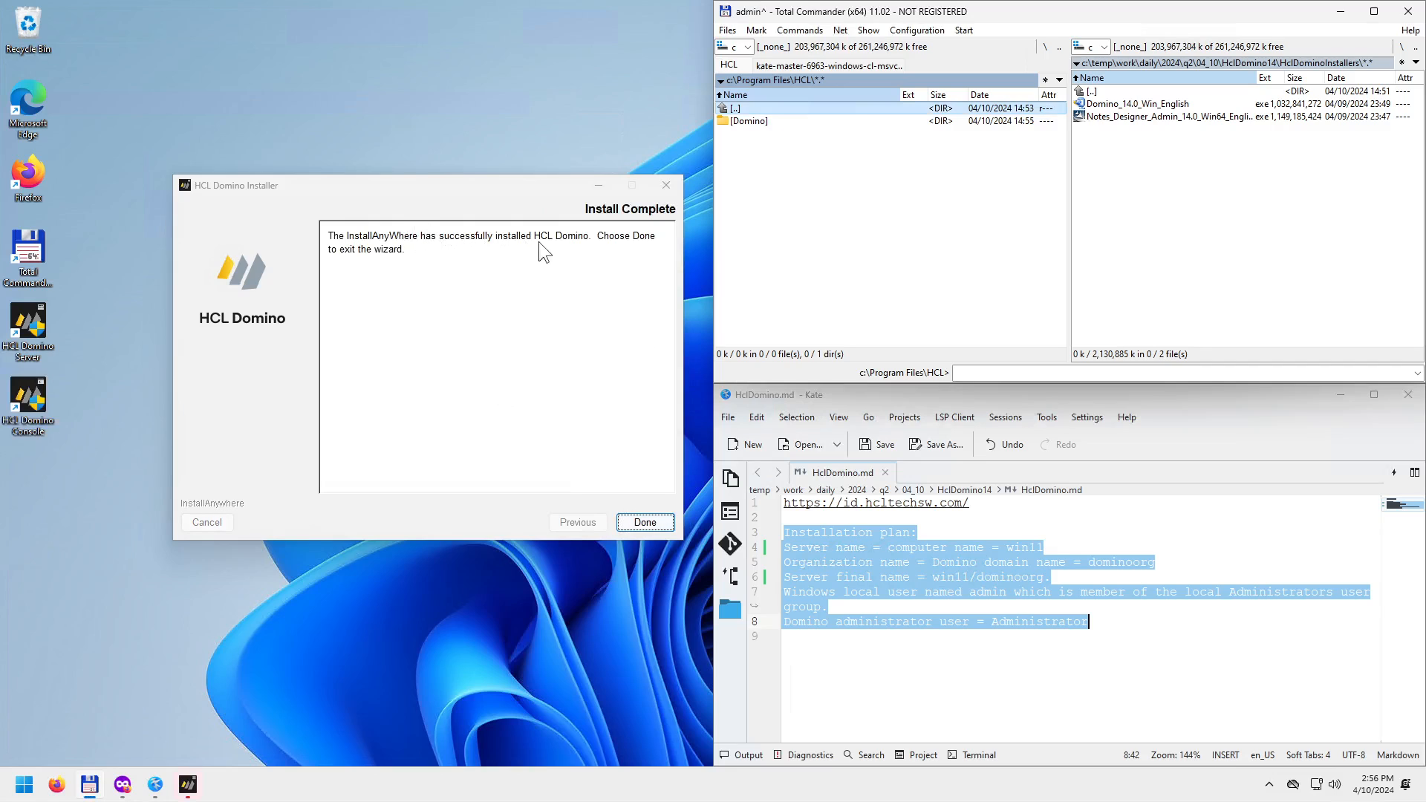
Close the finished Domino installer and select the new HCL Domino Server and Console desktop shortcuts.
left_click(643, 522)
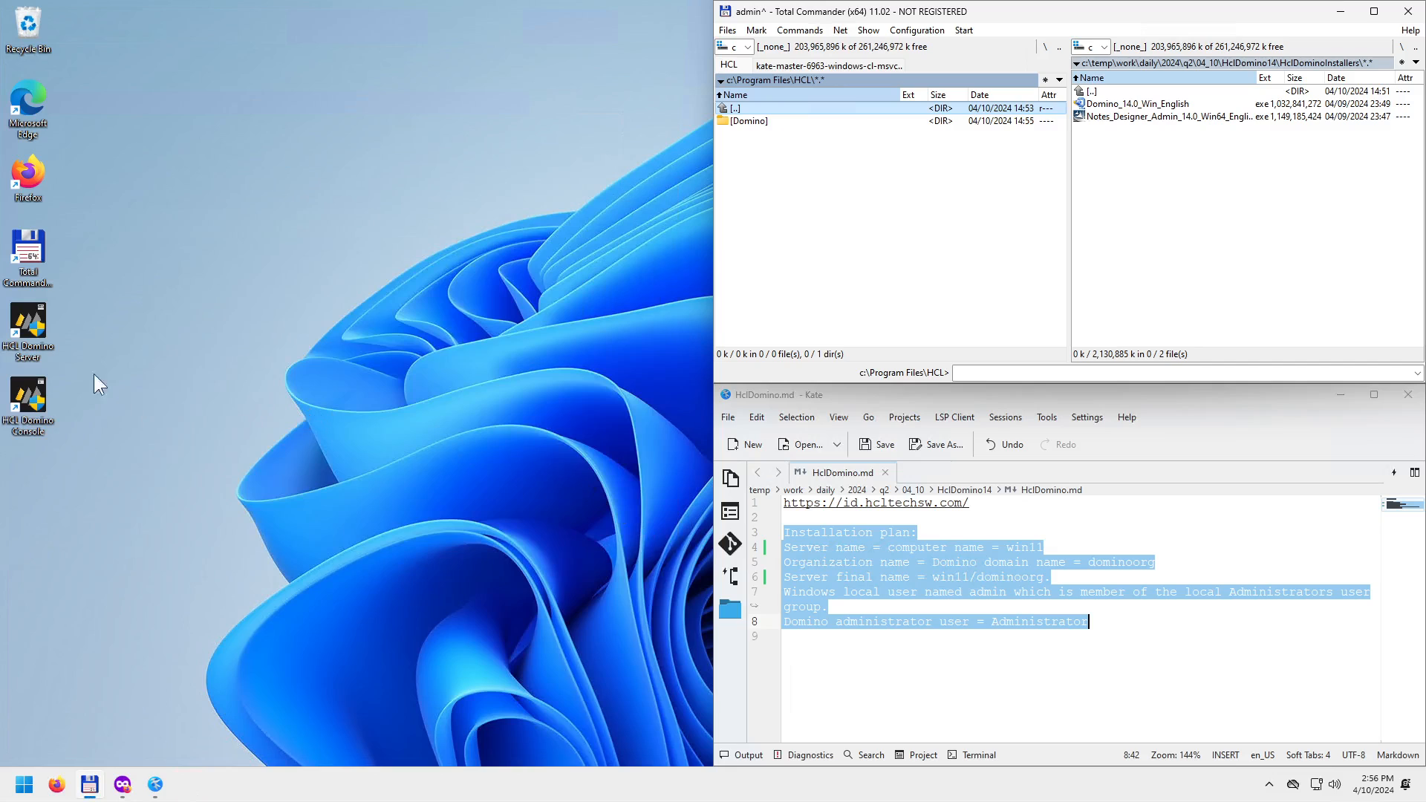
left_click_drag(142, 455, 32, 303)
key("Return")
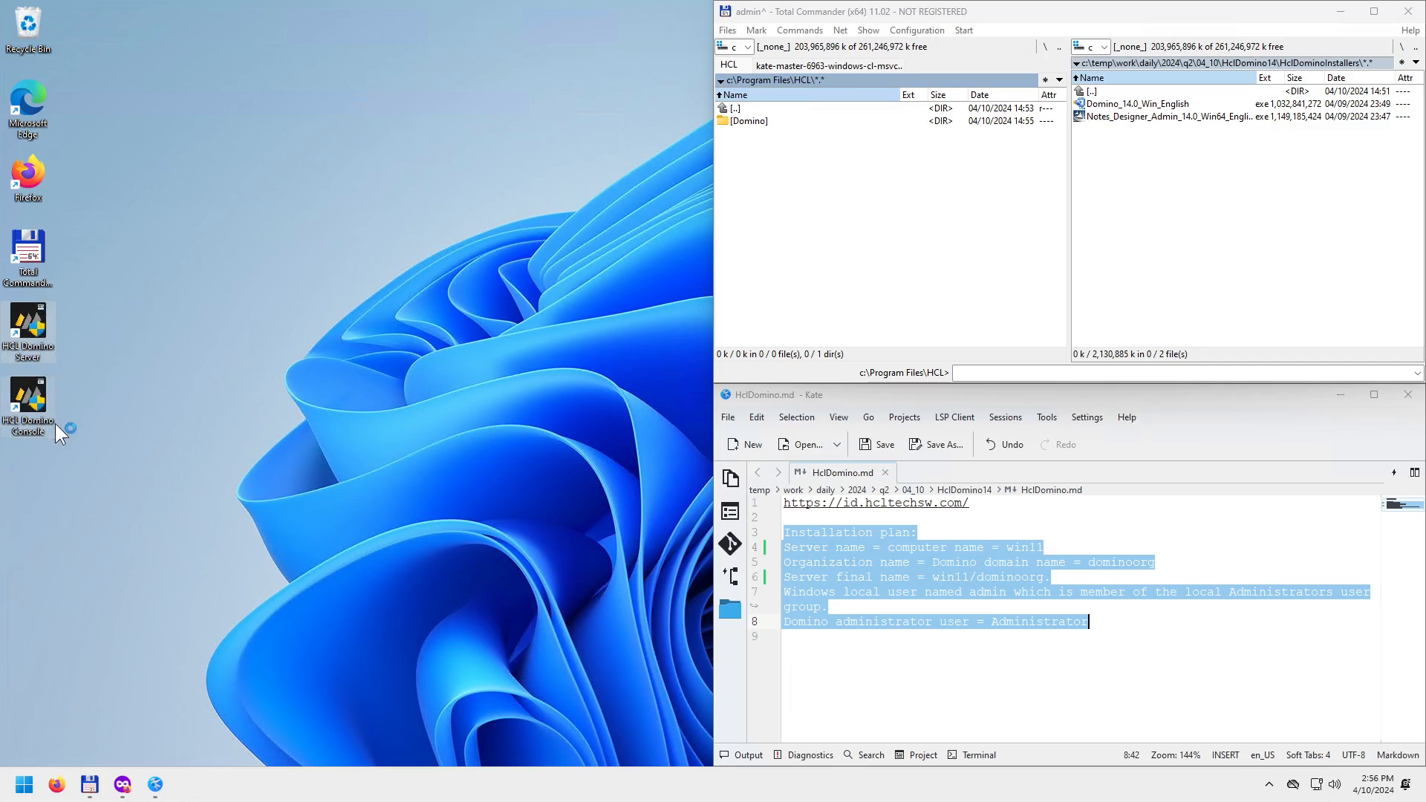
Check the Start menu's All apps list for the HCL Domino entries, then return to the installers folder.
left_click(24, 786)
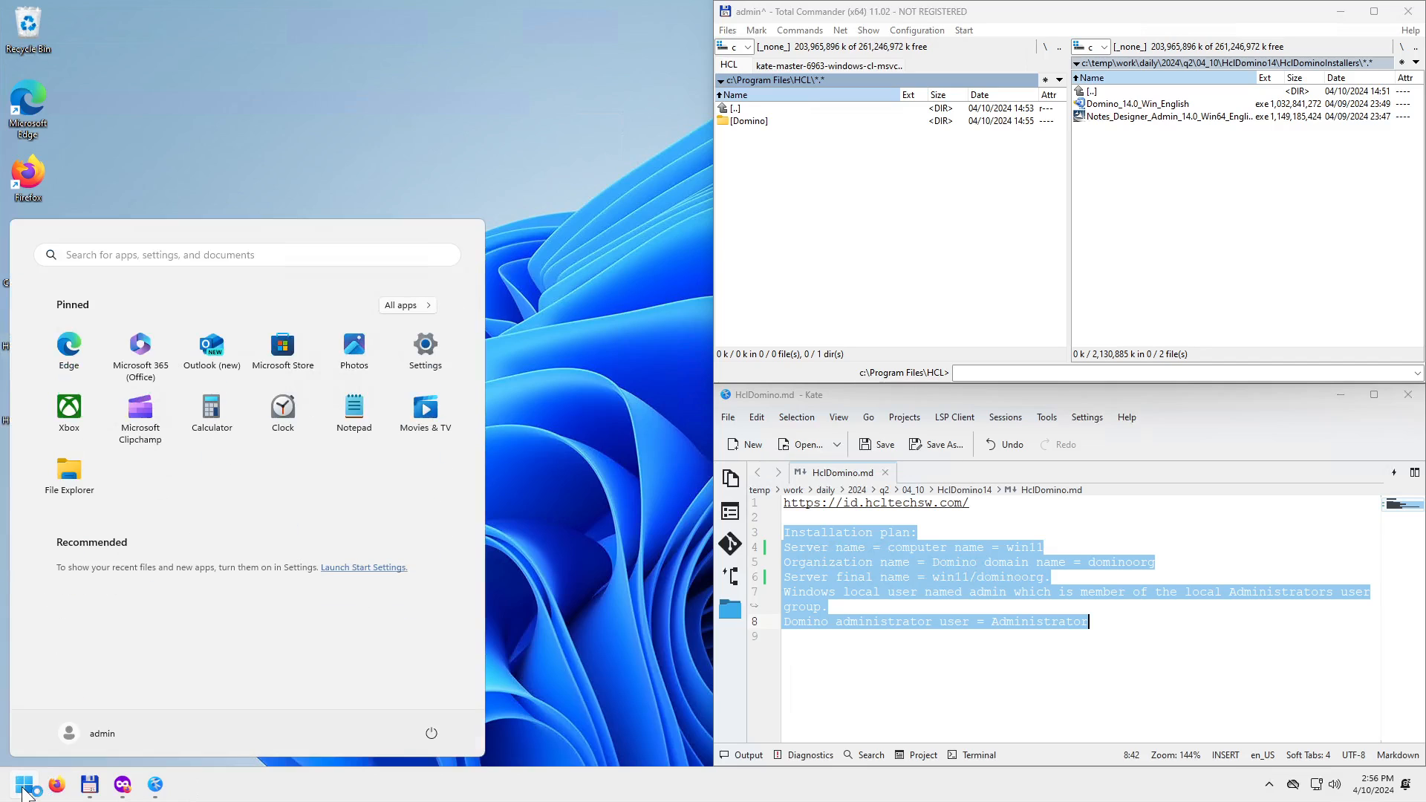
left_click(426, 307)
scroll(256, 563, "down", 6)
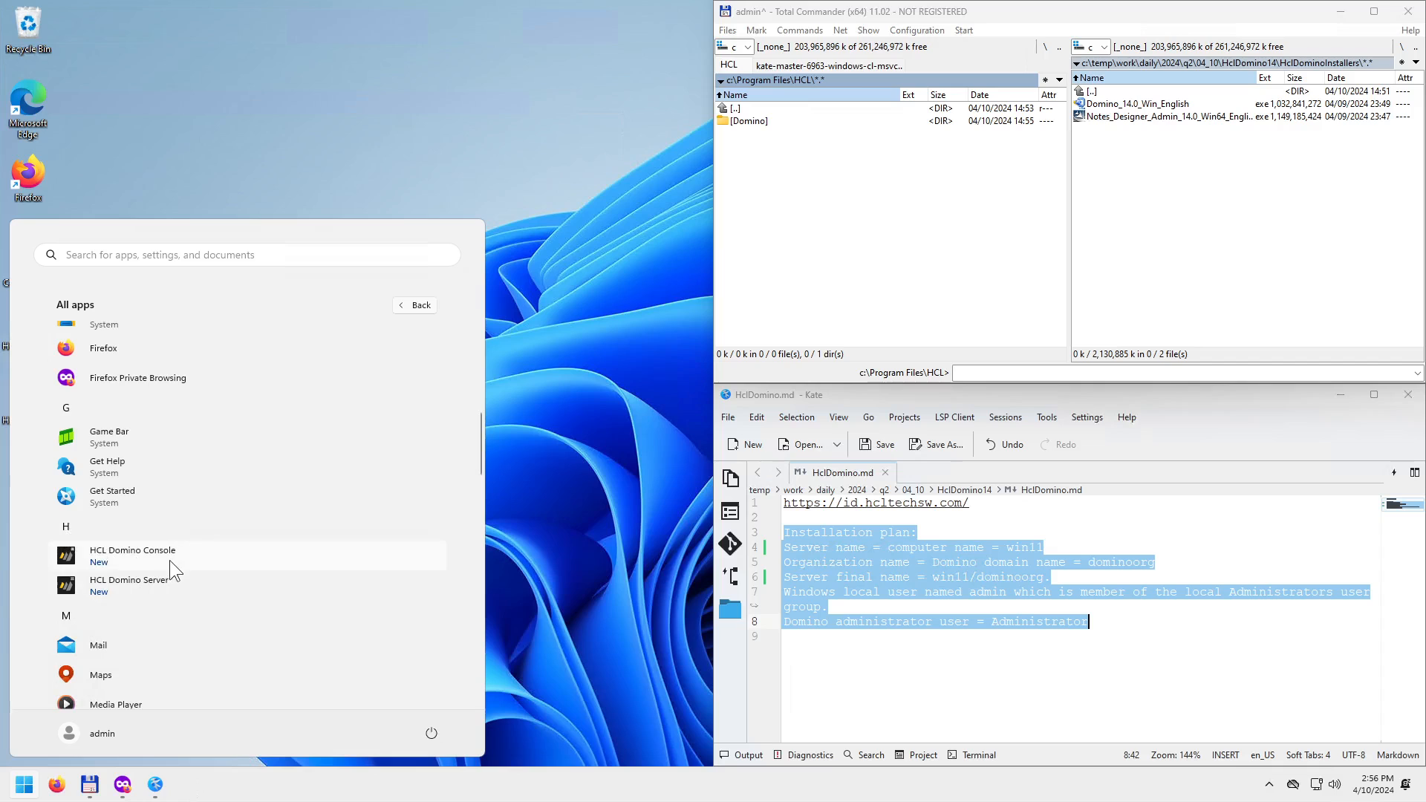
left_click(526, 511)
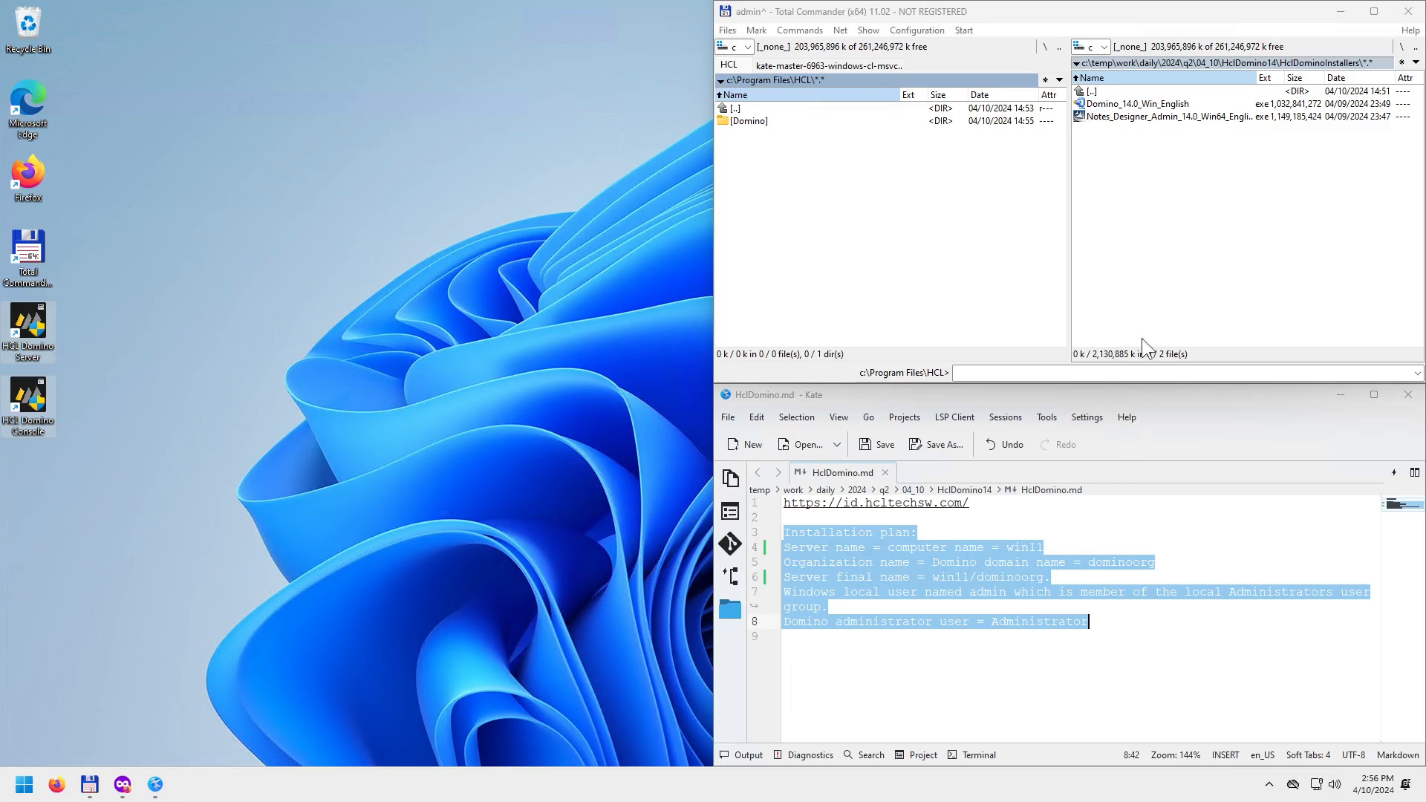
left_click(1164, 232)
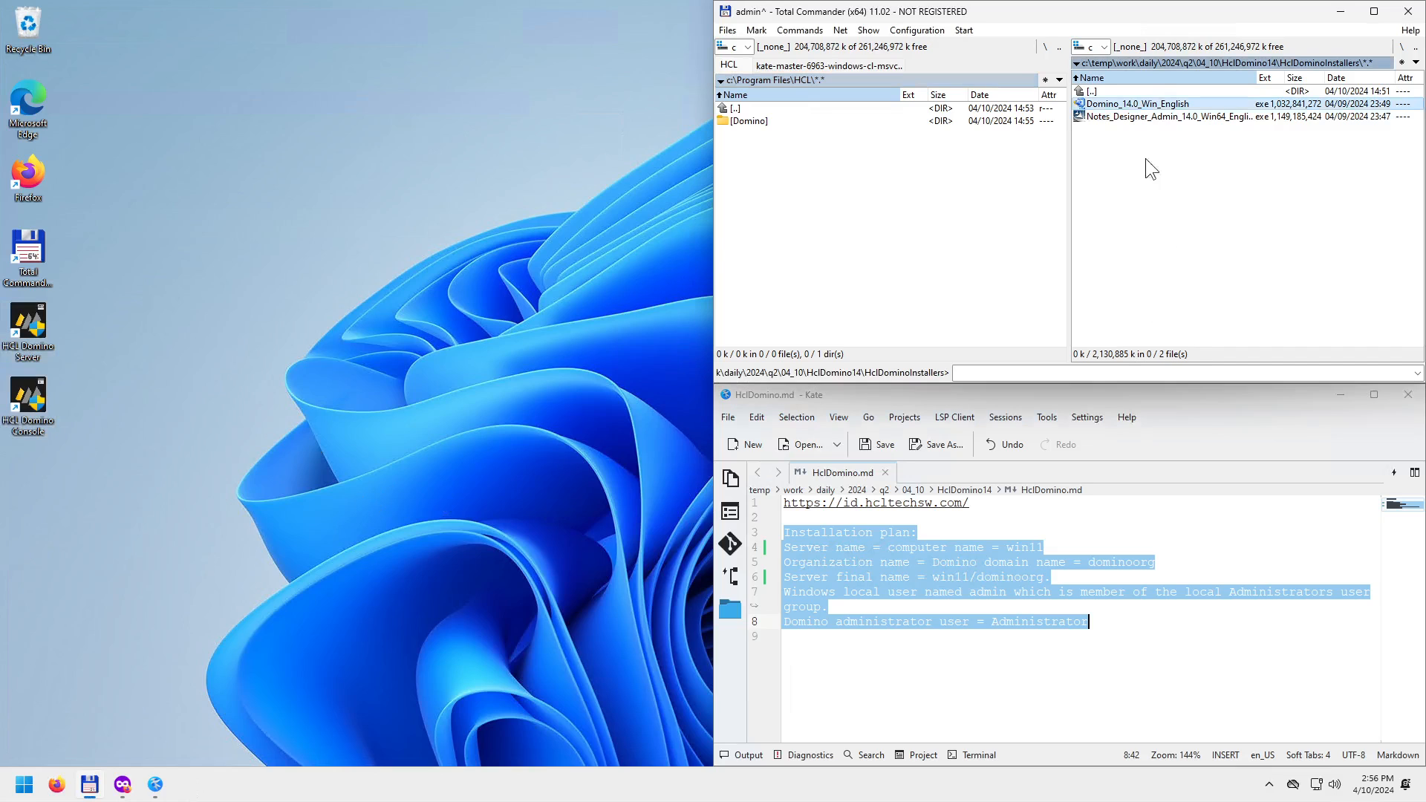
Launch the Notes_Designer_Admin installer, extract it, accept the licence, and keep the default C:\Program Files\HCL\Notes path.
double_click(1141, 115)
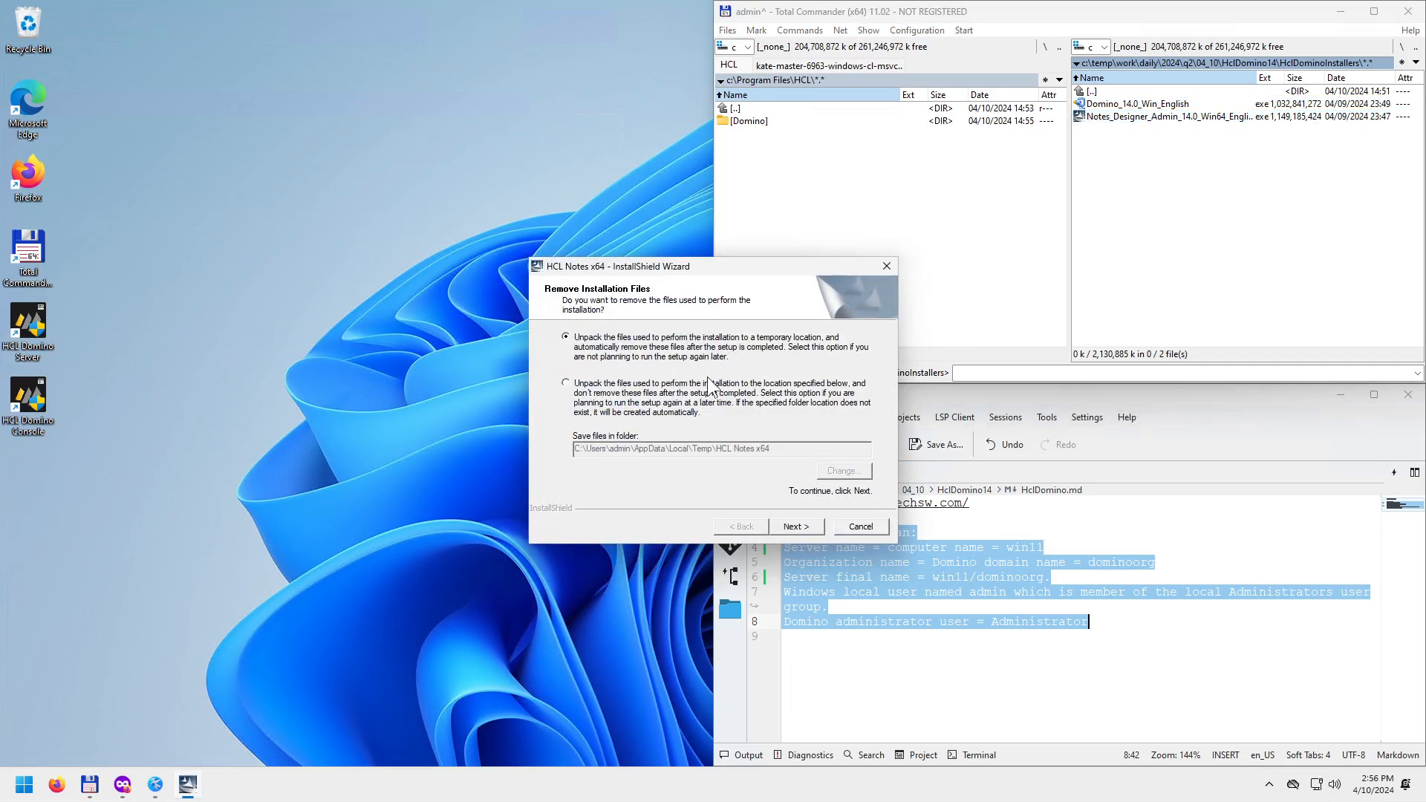
left_click(792, 526)
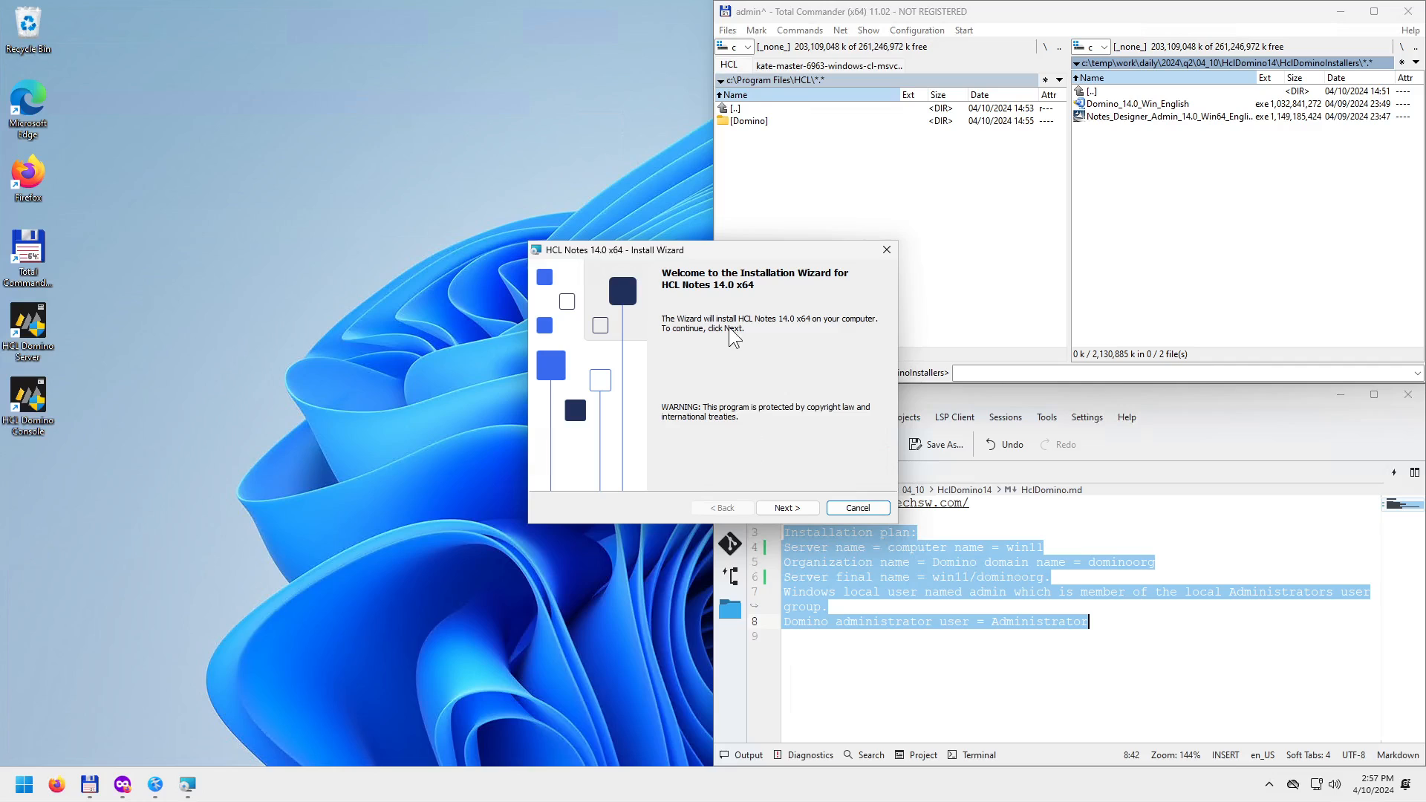
left_click(784, 507)
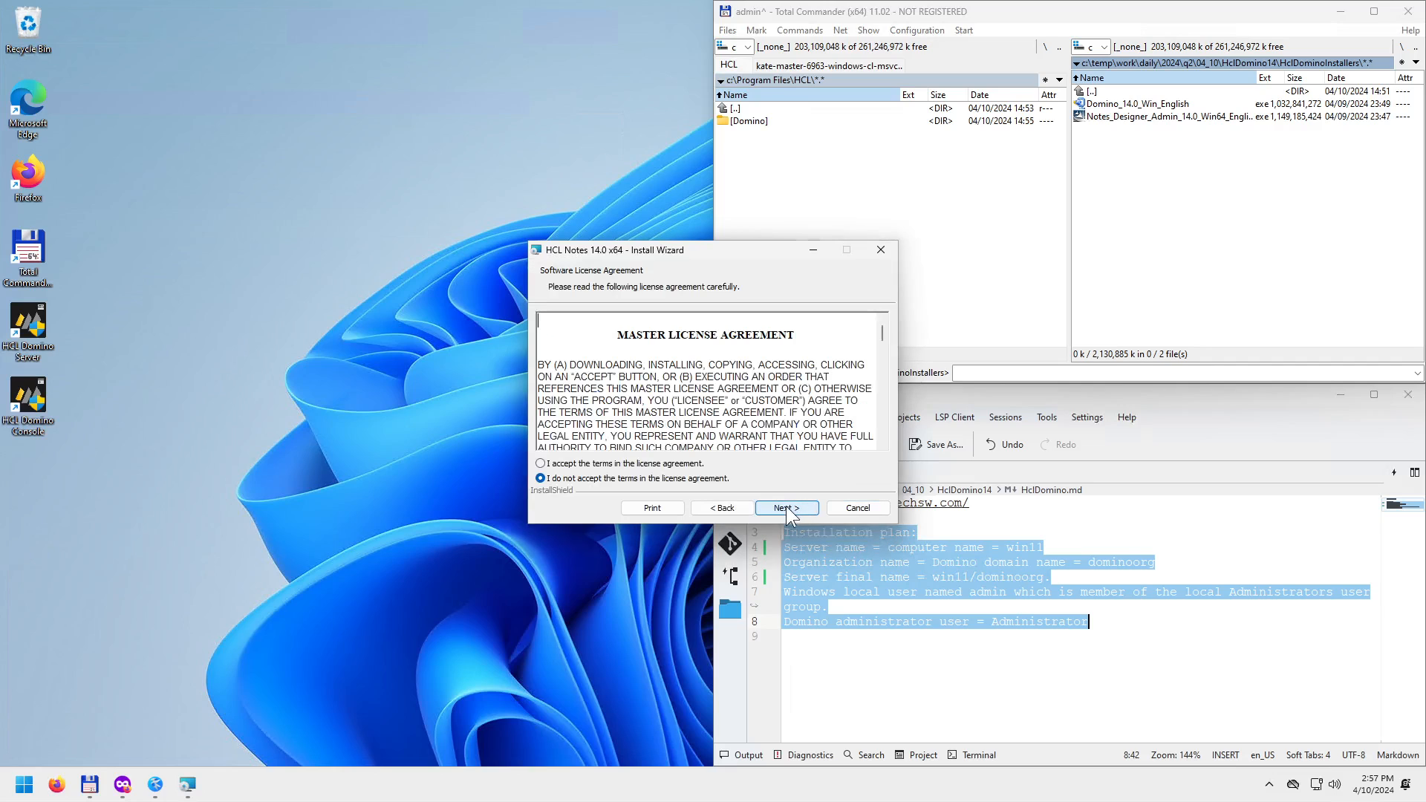
left_click(664, 464)
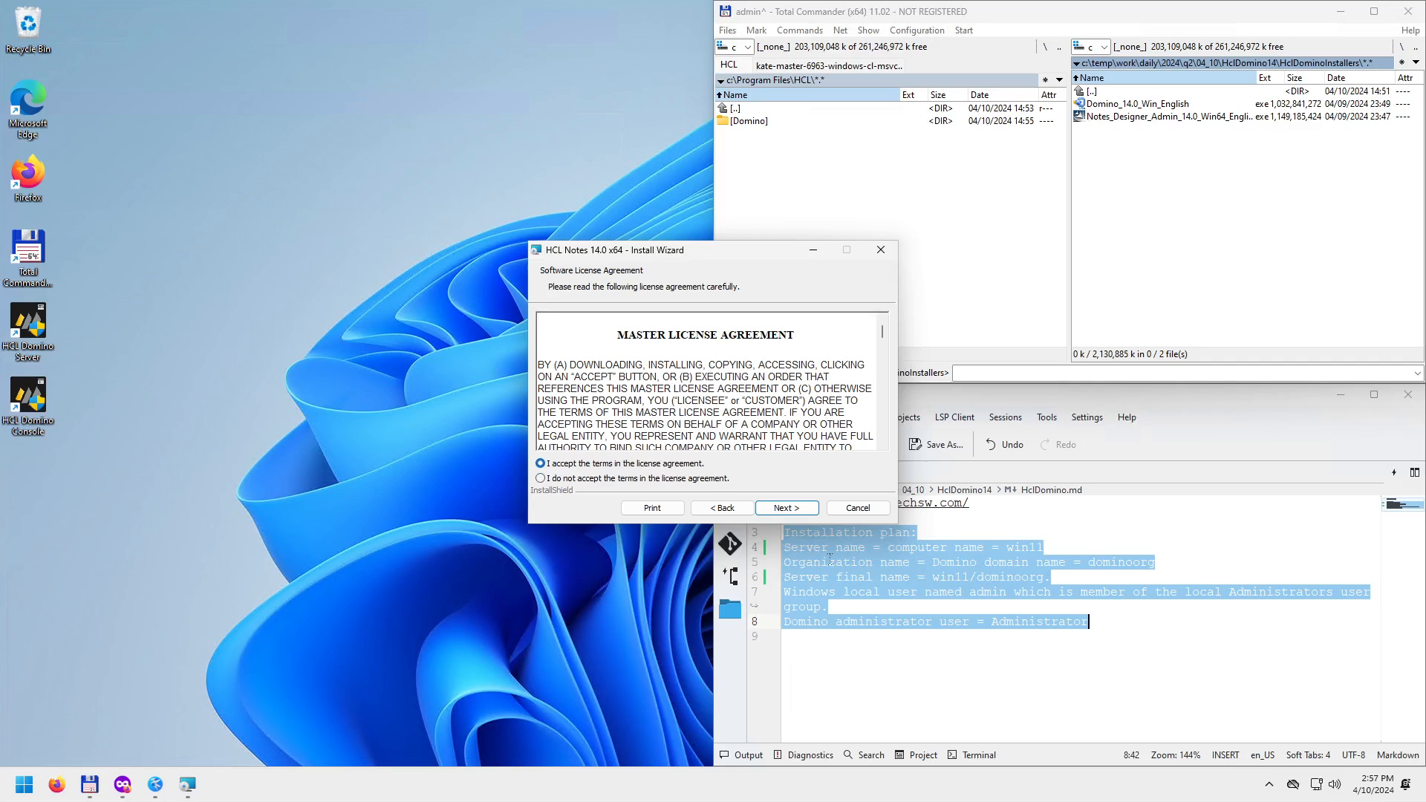
left_click(1053, 636)
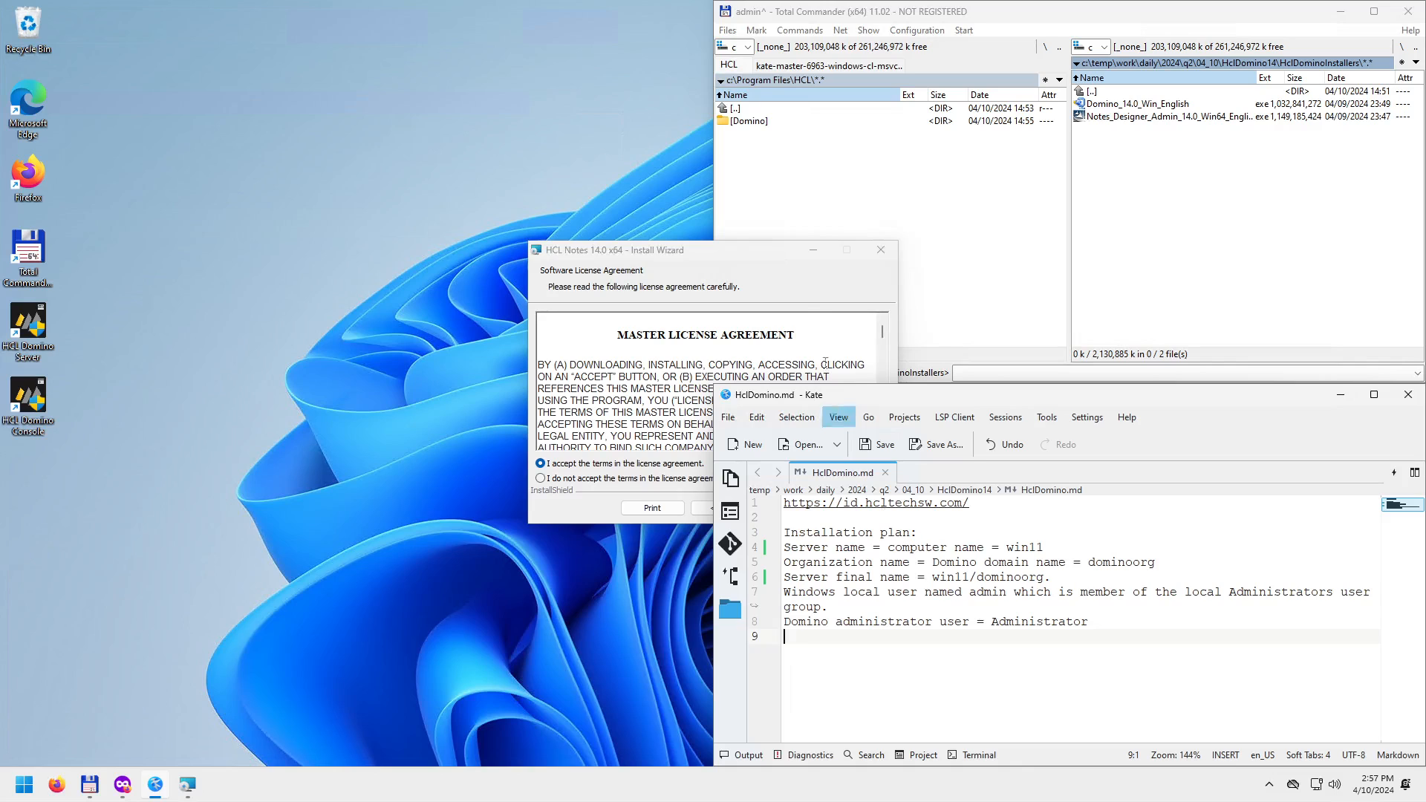
left_click(757, 248)
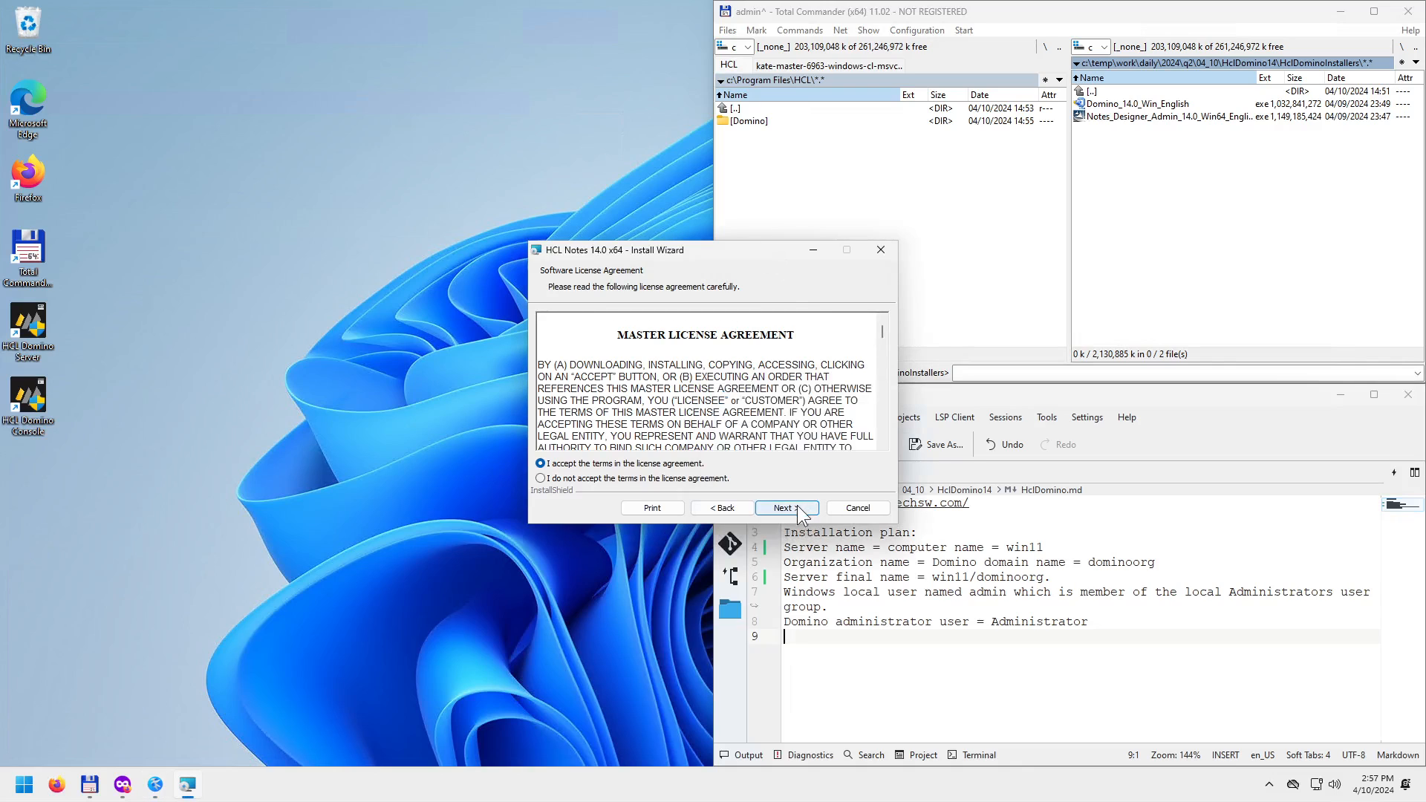
left_click(792, 511)
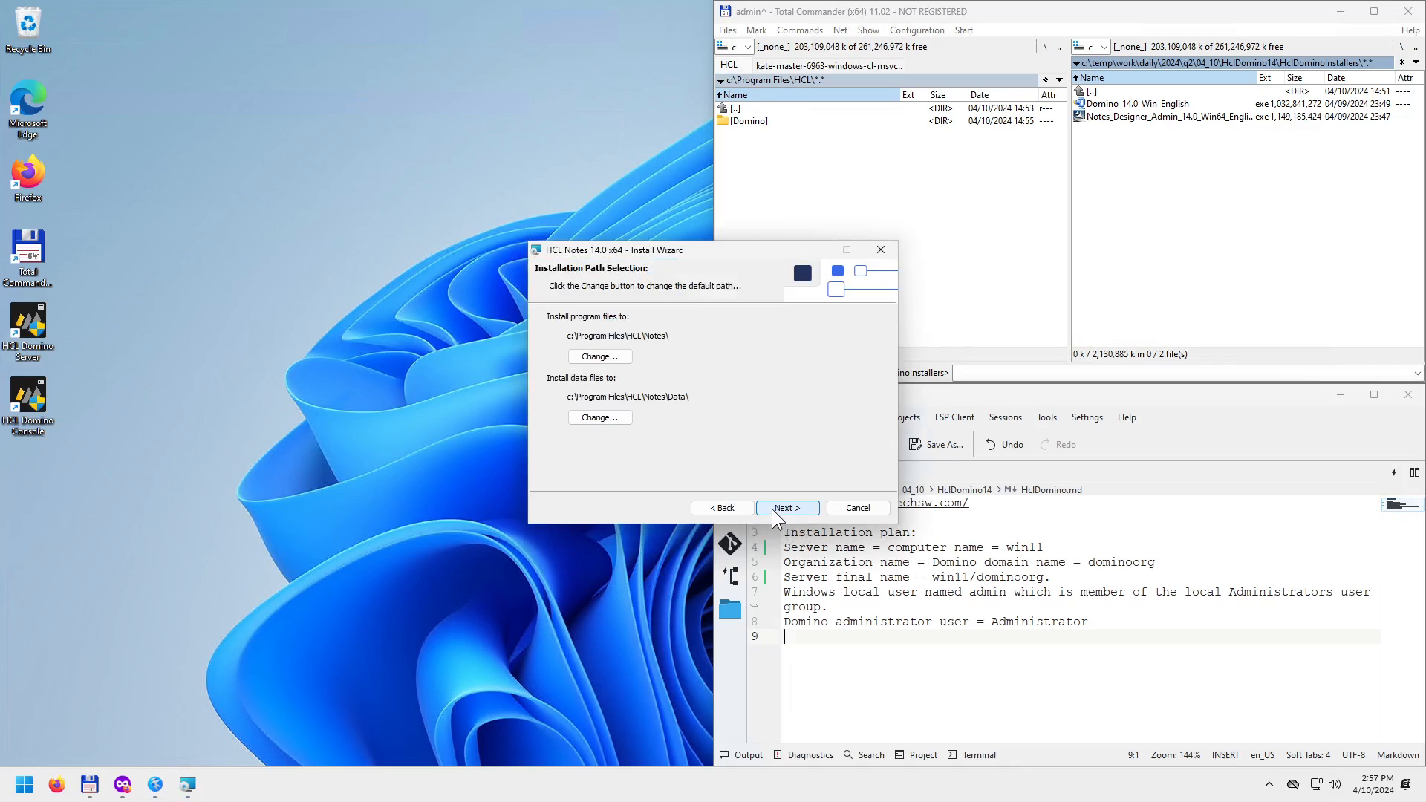
left_click(787, 509)
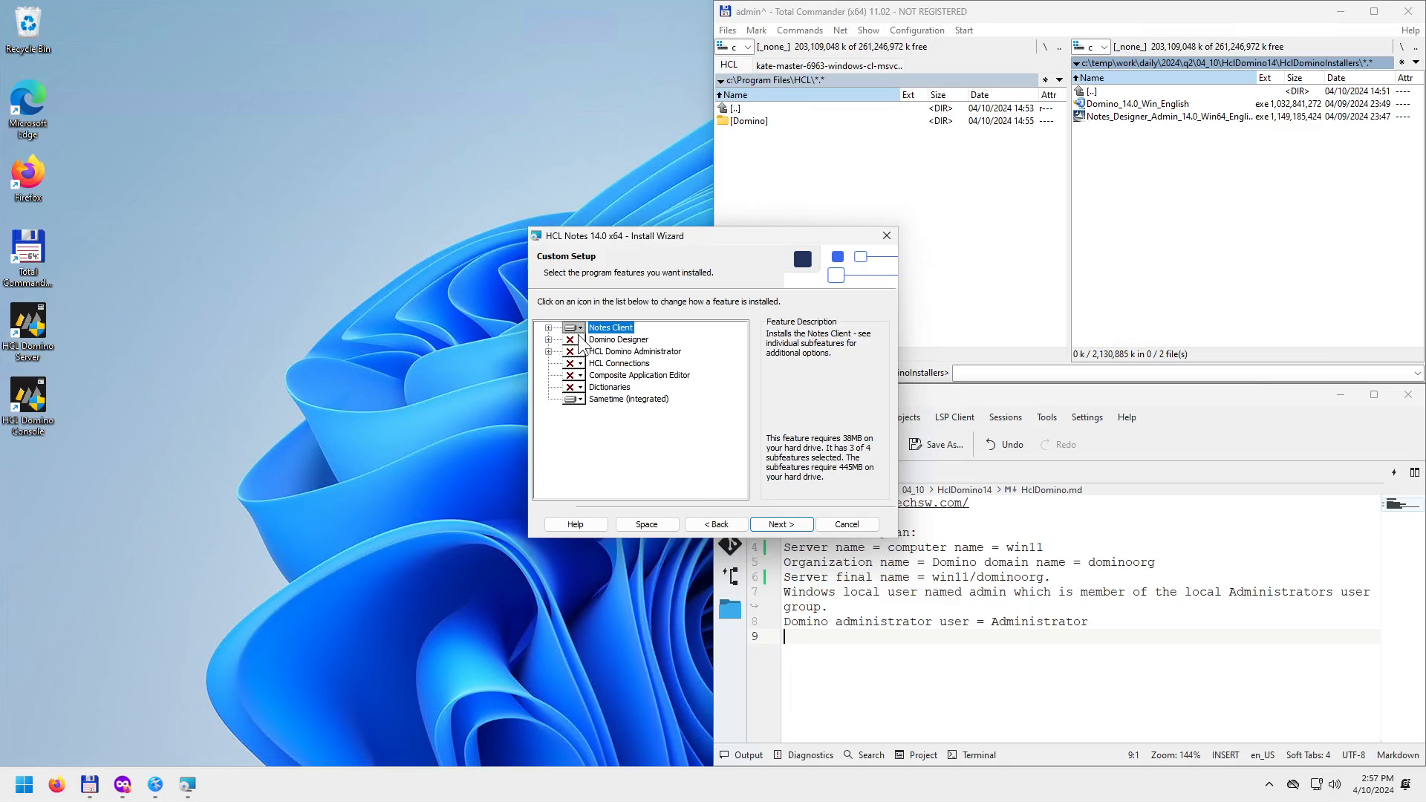
Expand the feature tree and set Domino Designer and HCL Domino Administrator to install locally.
left_click(549, 328)
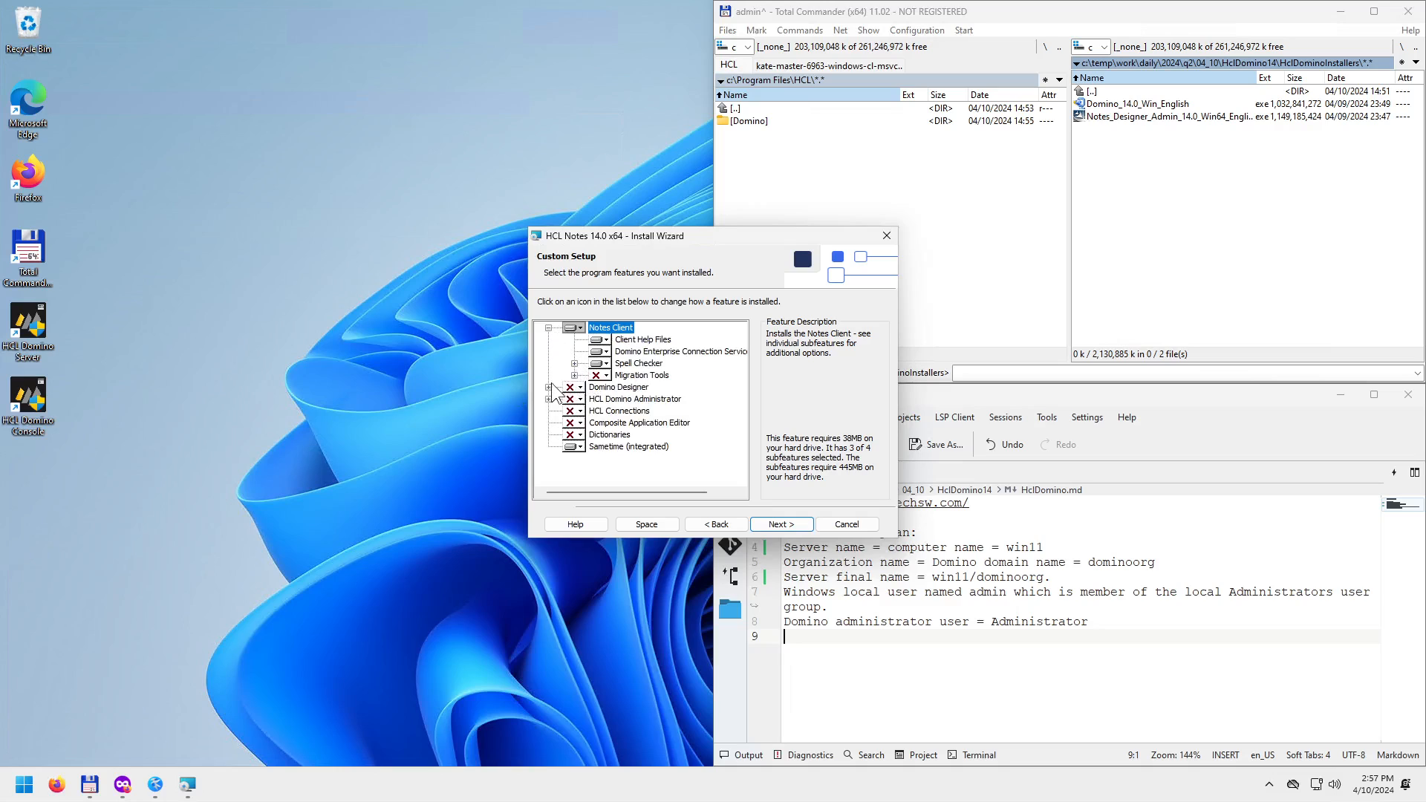
left_click(548, 388)
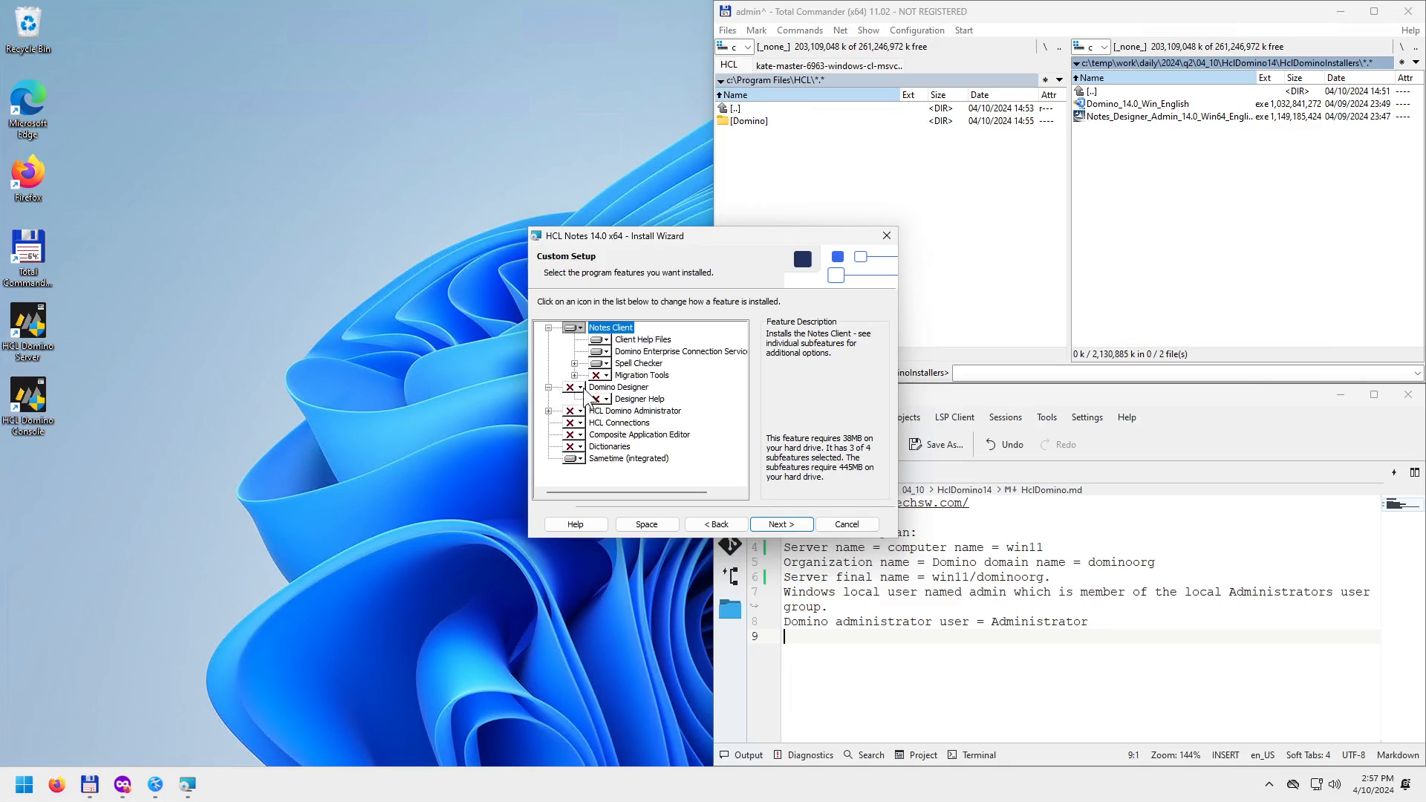
left_click(580, 388)
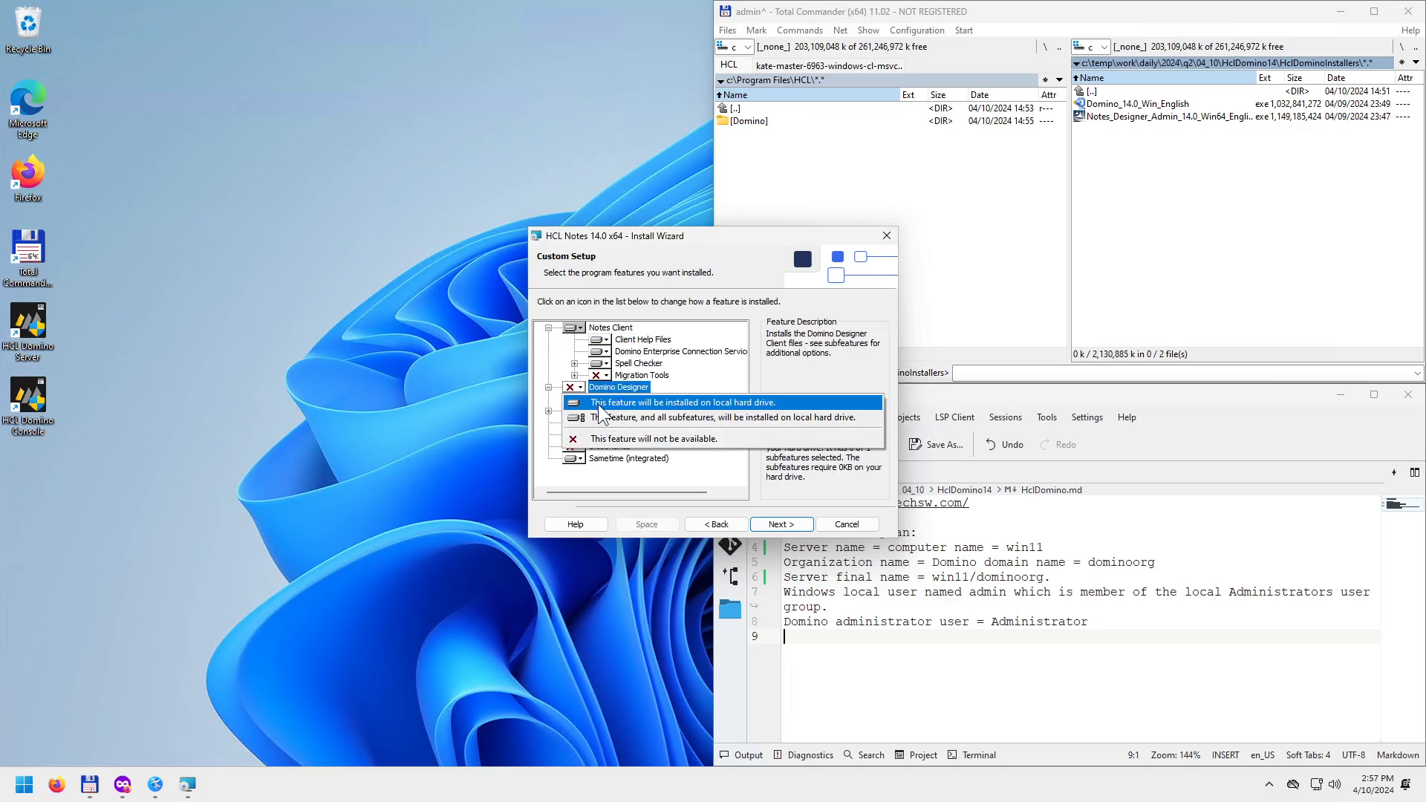
left_click(599, 404)
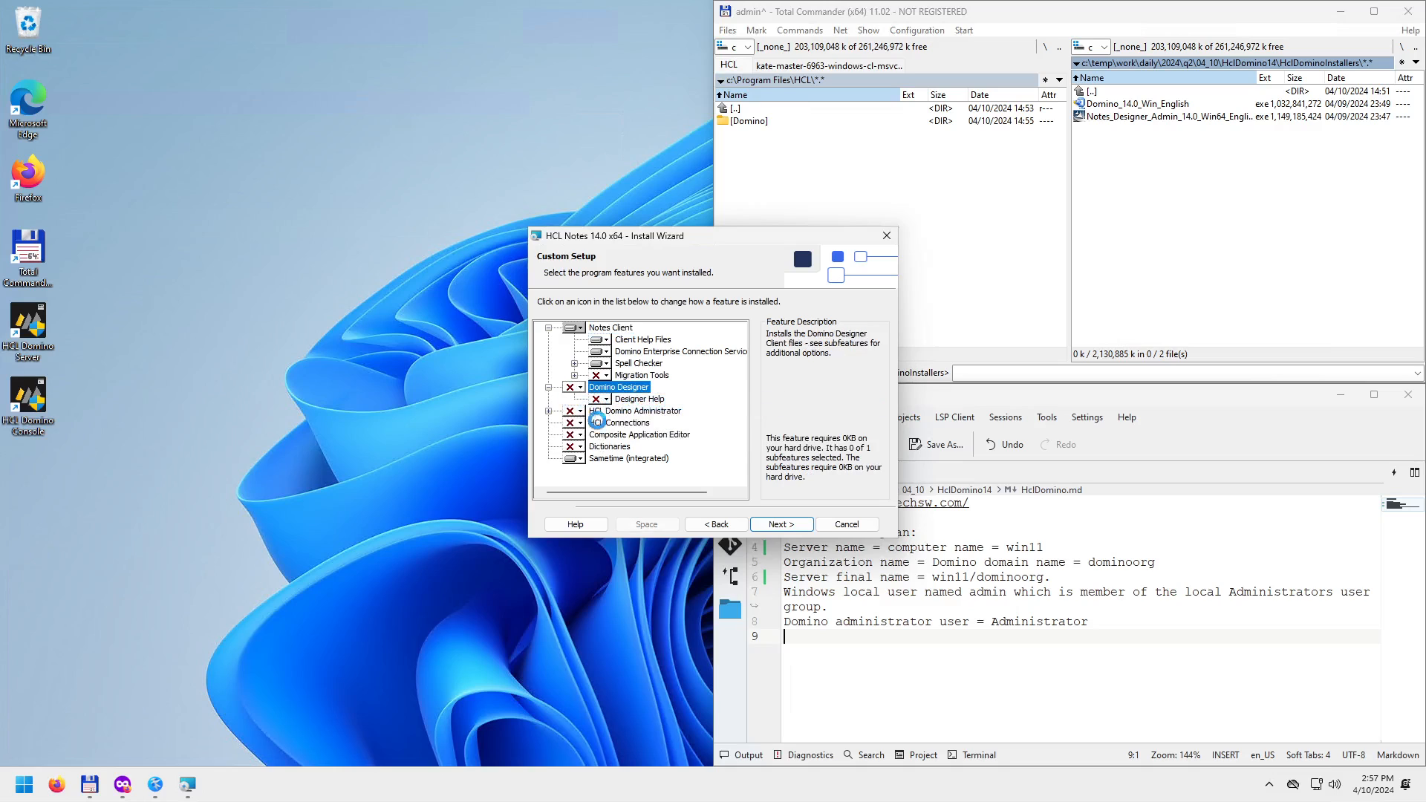
left_click(548, 410)
left_click(580, 411)
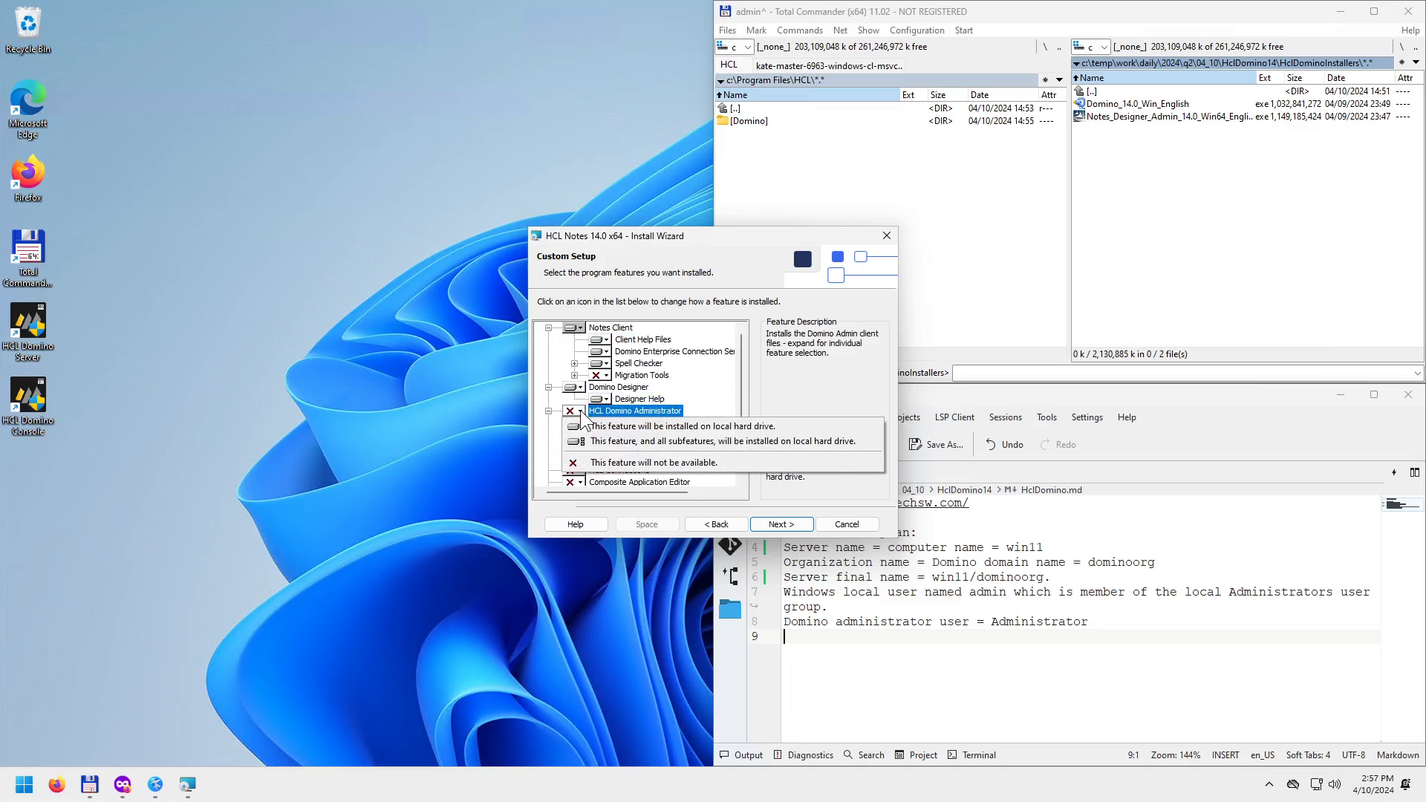
left_click(586, 427)
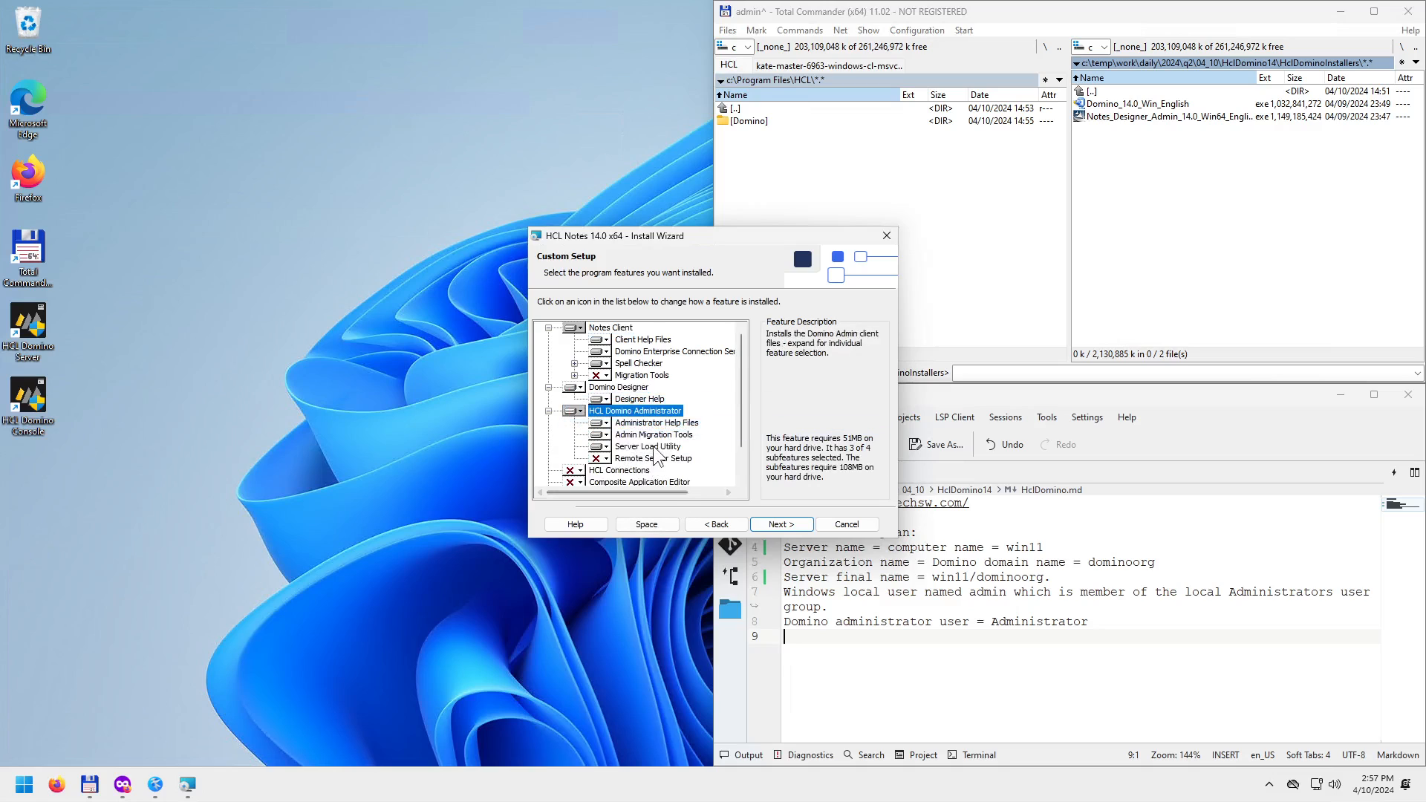
Review the Connections, Composite Application Editor and Dictionaries features, mark Sametime (integrated) unavailable, and continue.
scroll(652, 455, "down", 1)
left_click(619, 435)
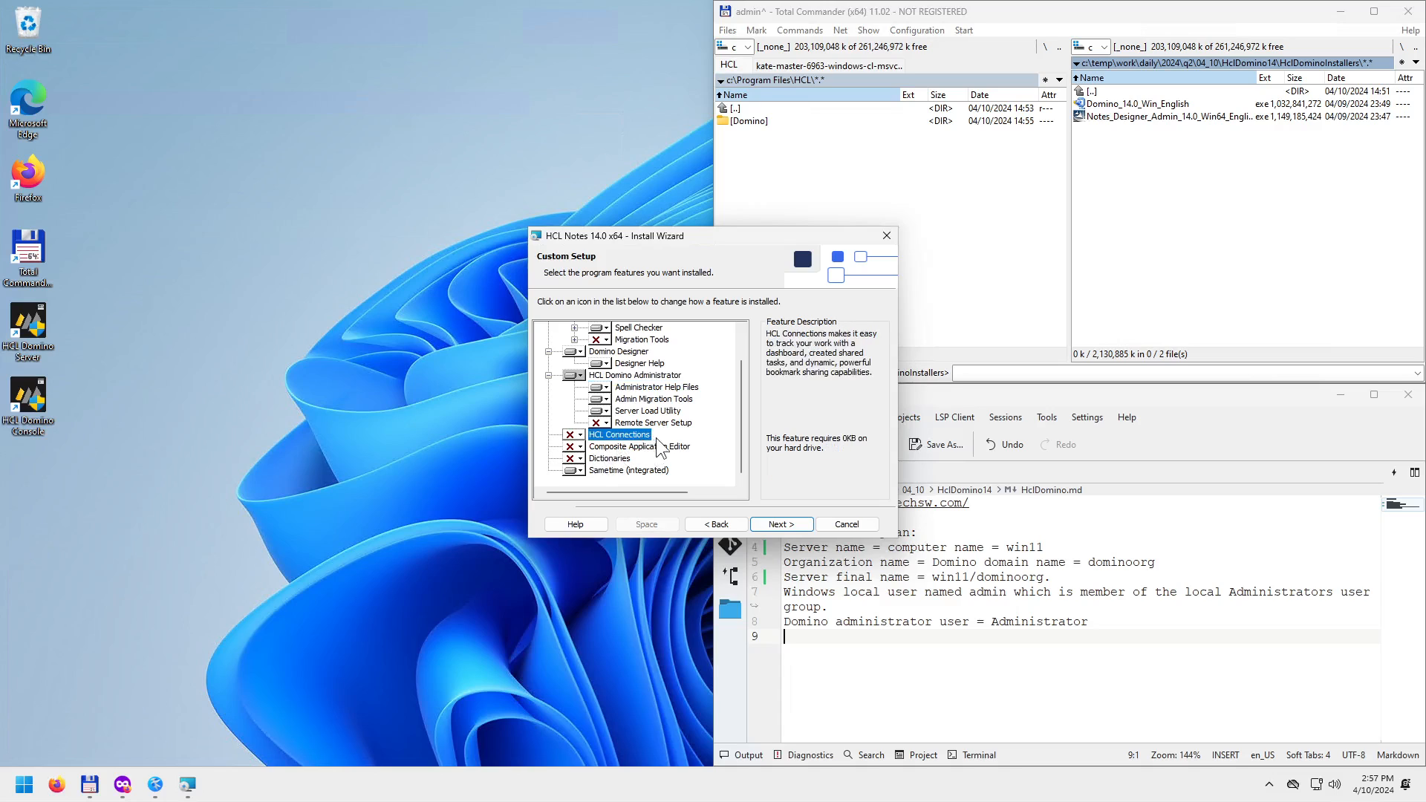
left_click(620, 447)
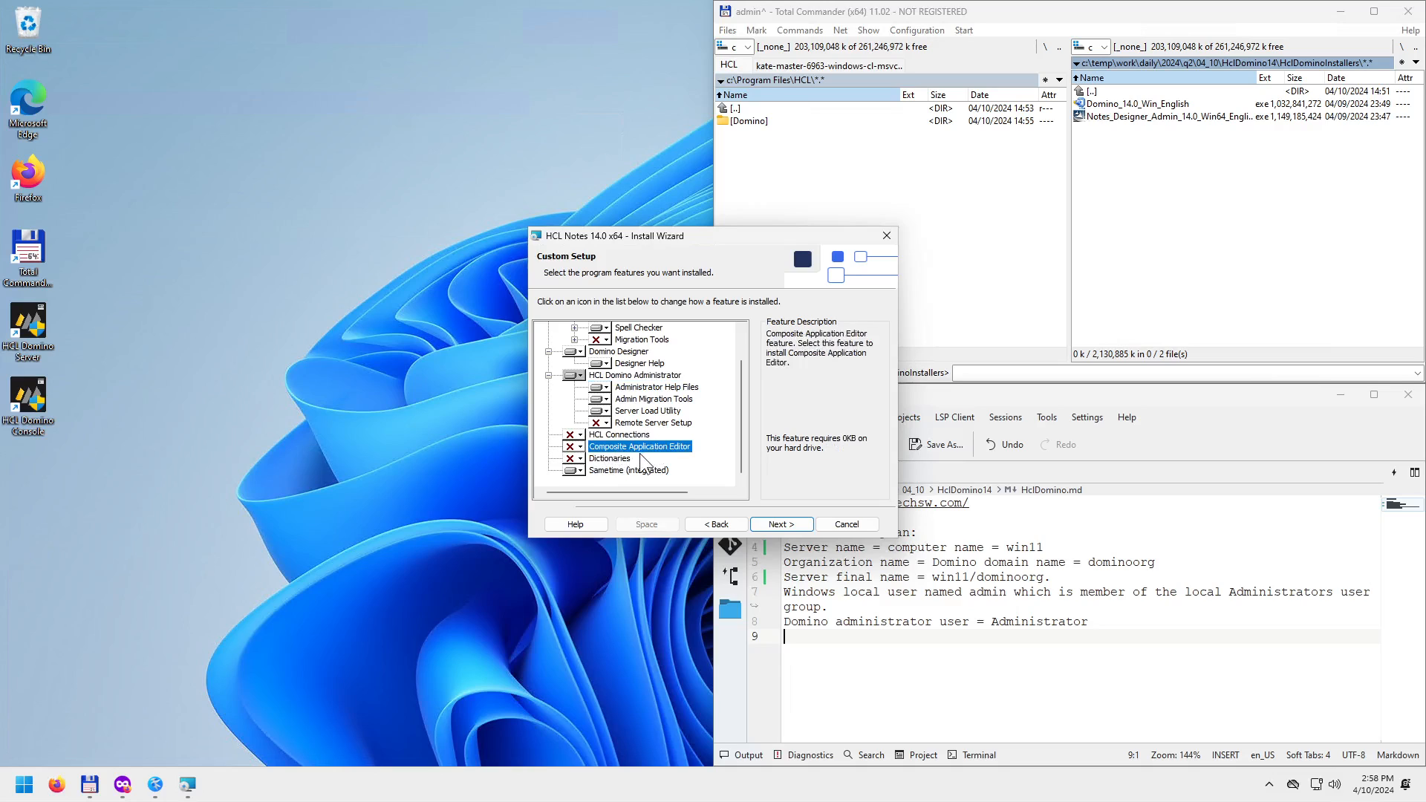
left_click(623, 459)
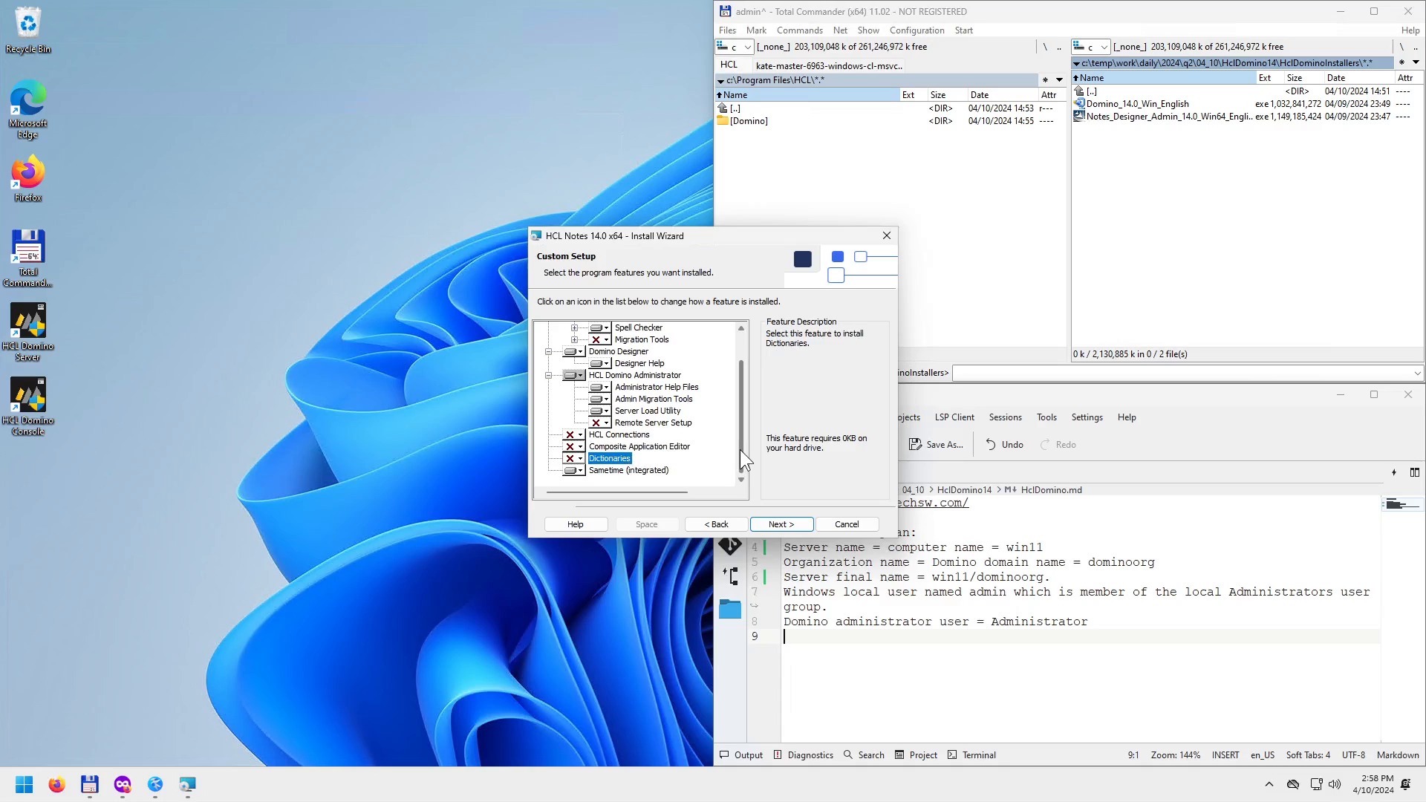
left_click(633, 471)
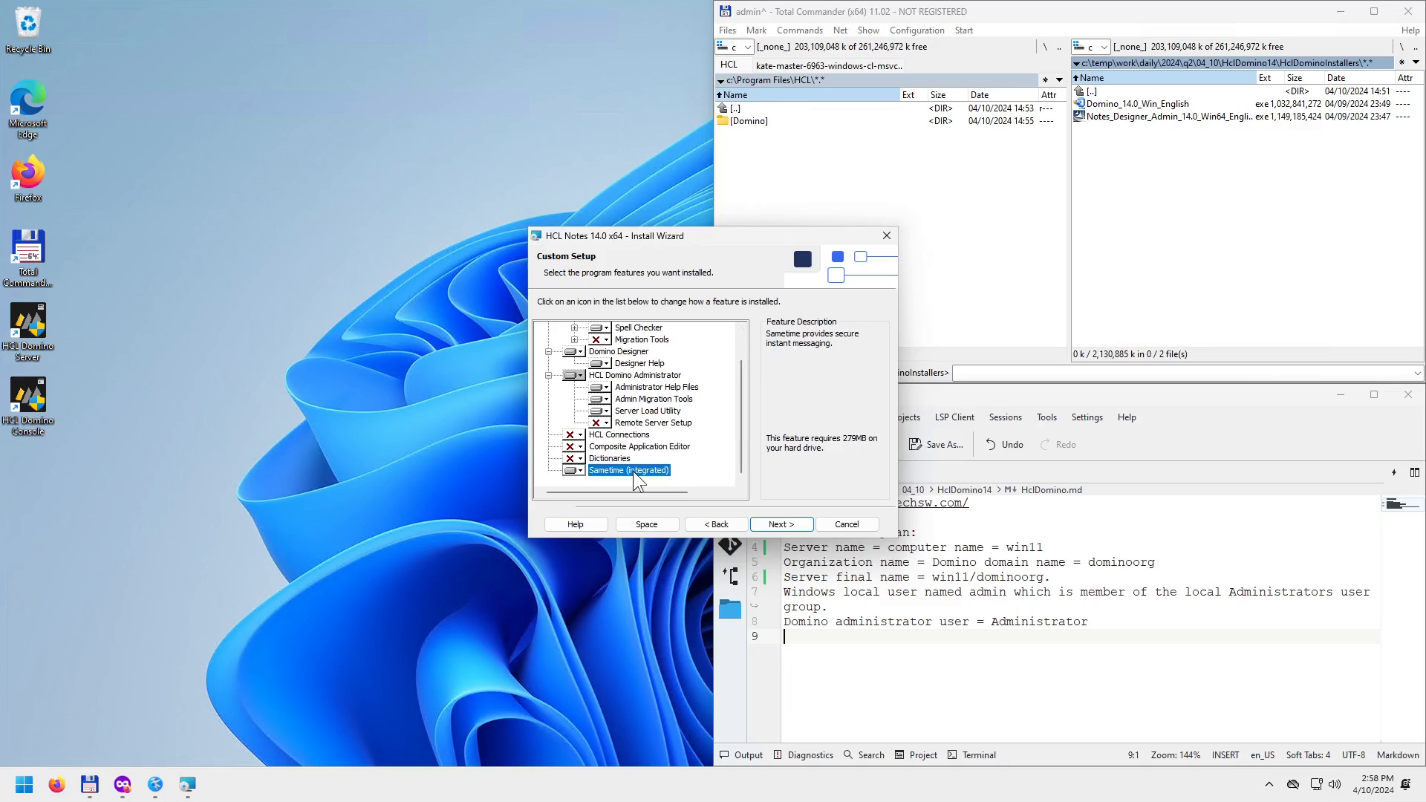
left_click(578, 471)
left_click(604, 515)
left_click(781, 525)
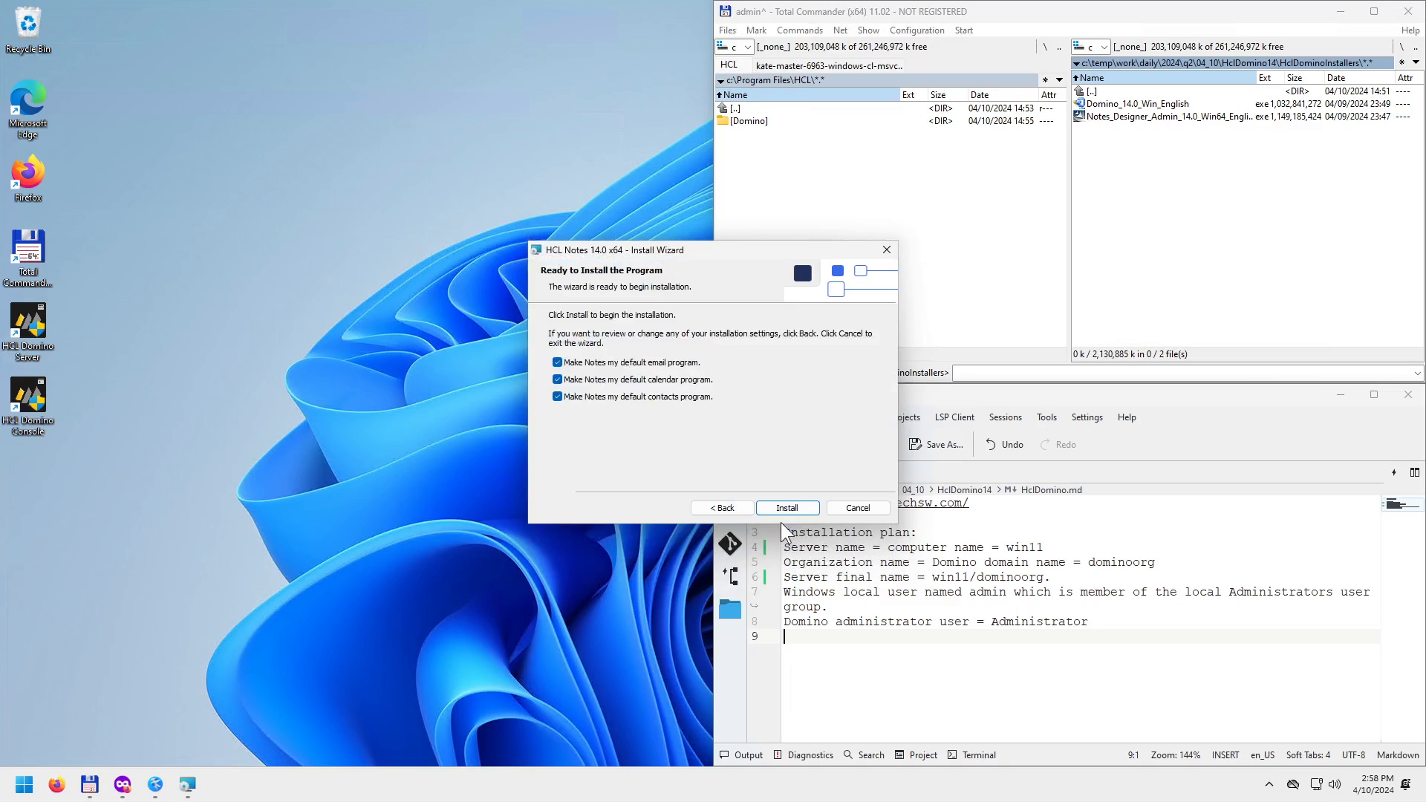
Start the HCL Notes 14.0 x64 installation and bring Total Commander in front to watch the Notes folder.
left_click(787, 510)
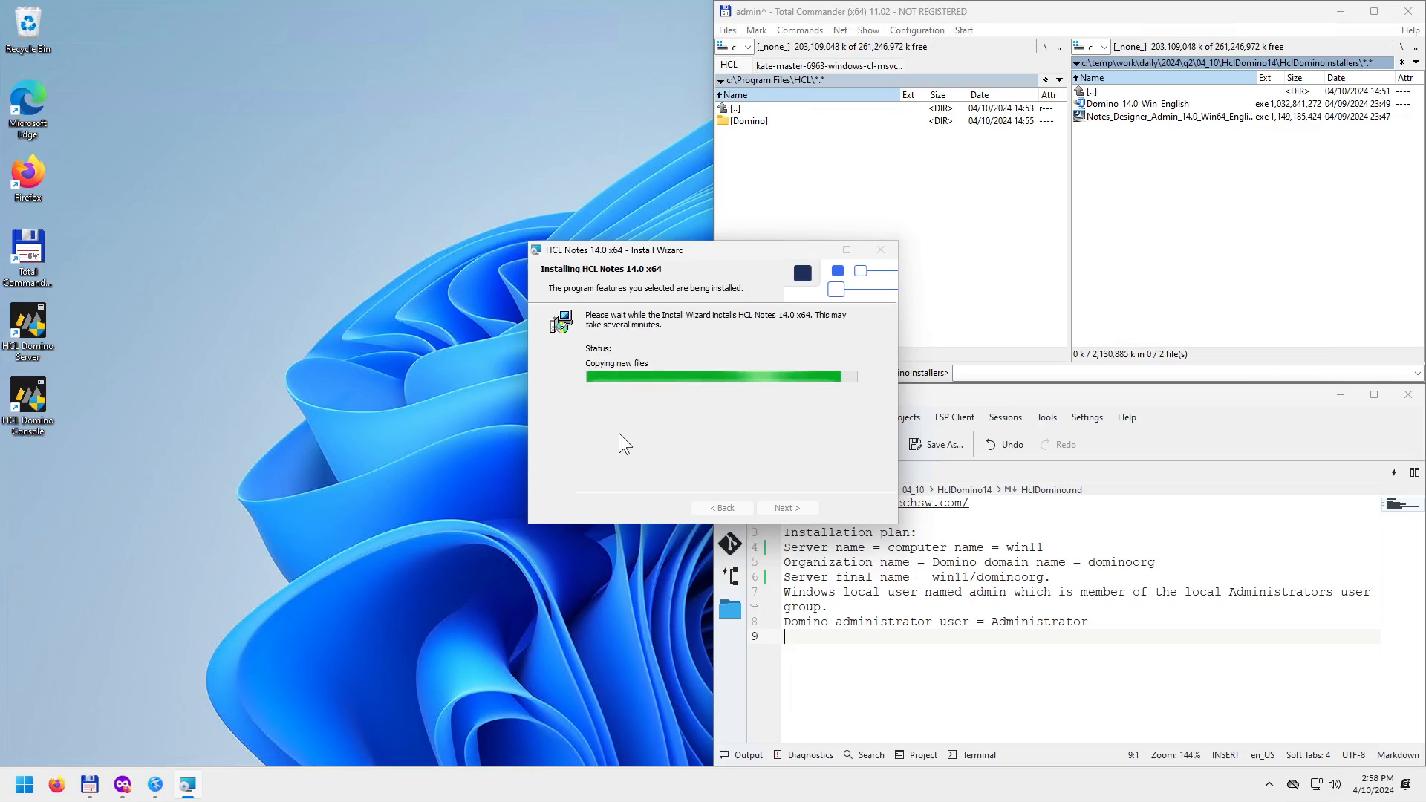
left_click(1031, 232)
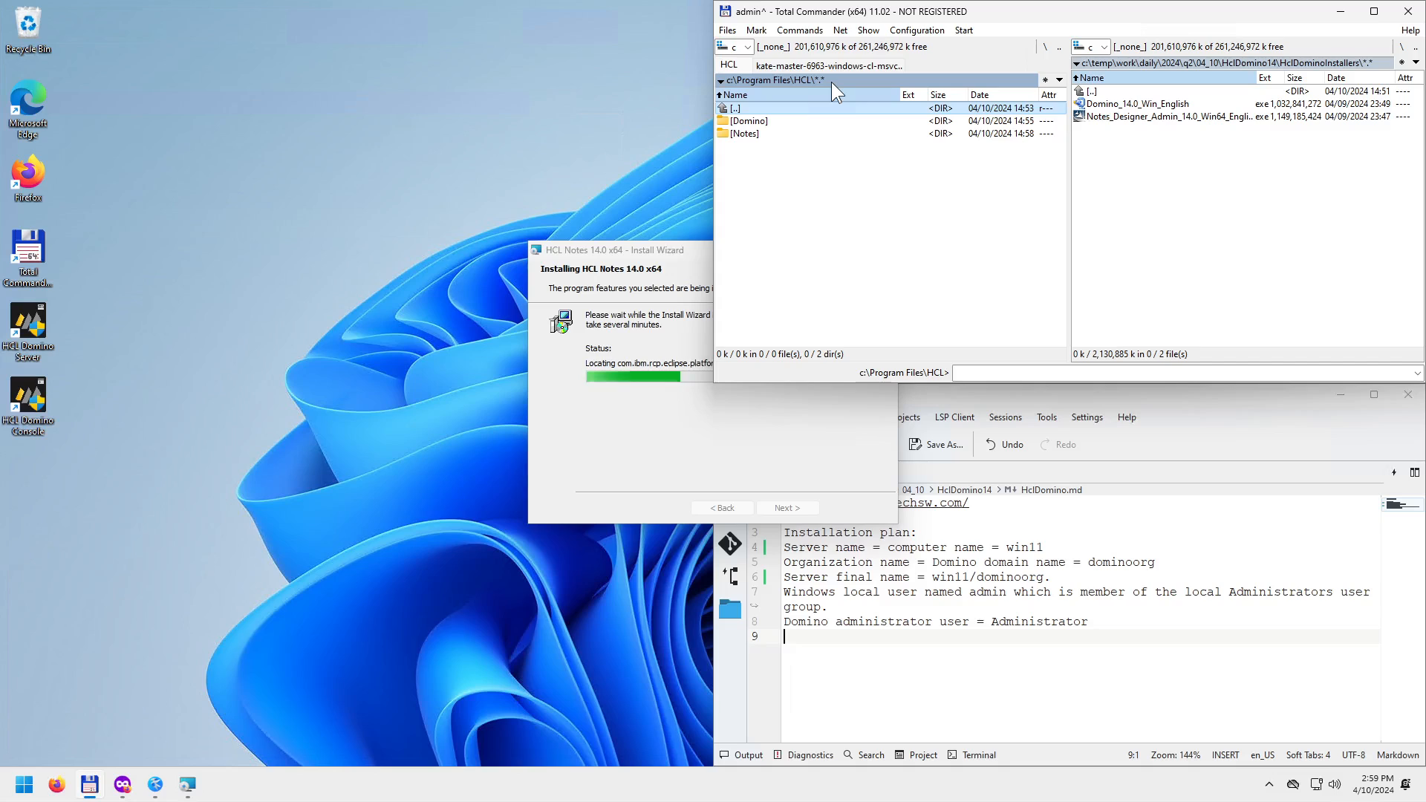
Browse the Domino and Notes program folders and open each one's Data folder.
left_click(765, 120)
left_click(748, 131)
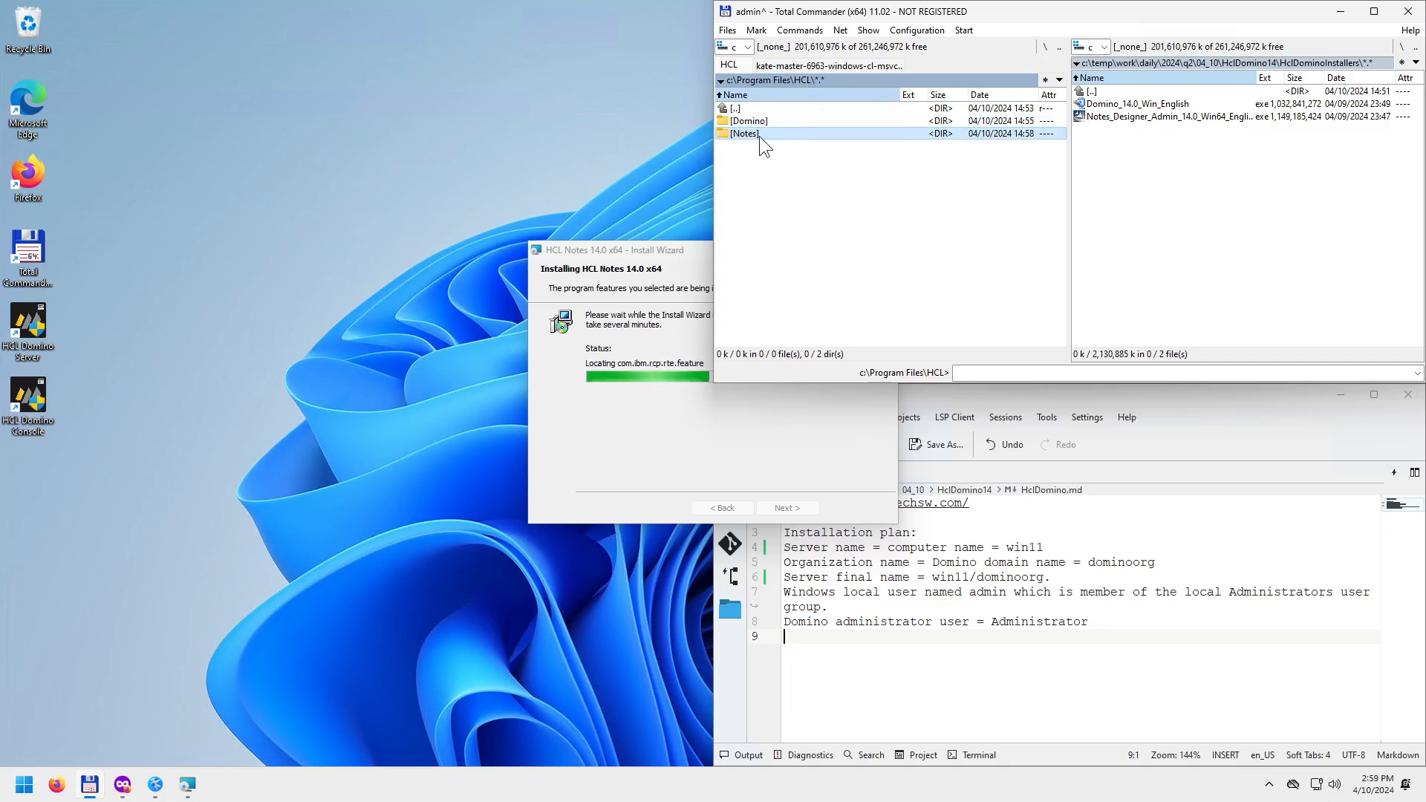
left_click(762, 122)
left_click(755, 132)
double_click(763, 121)
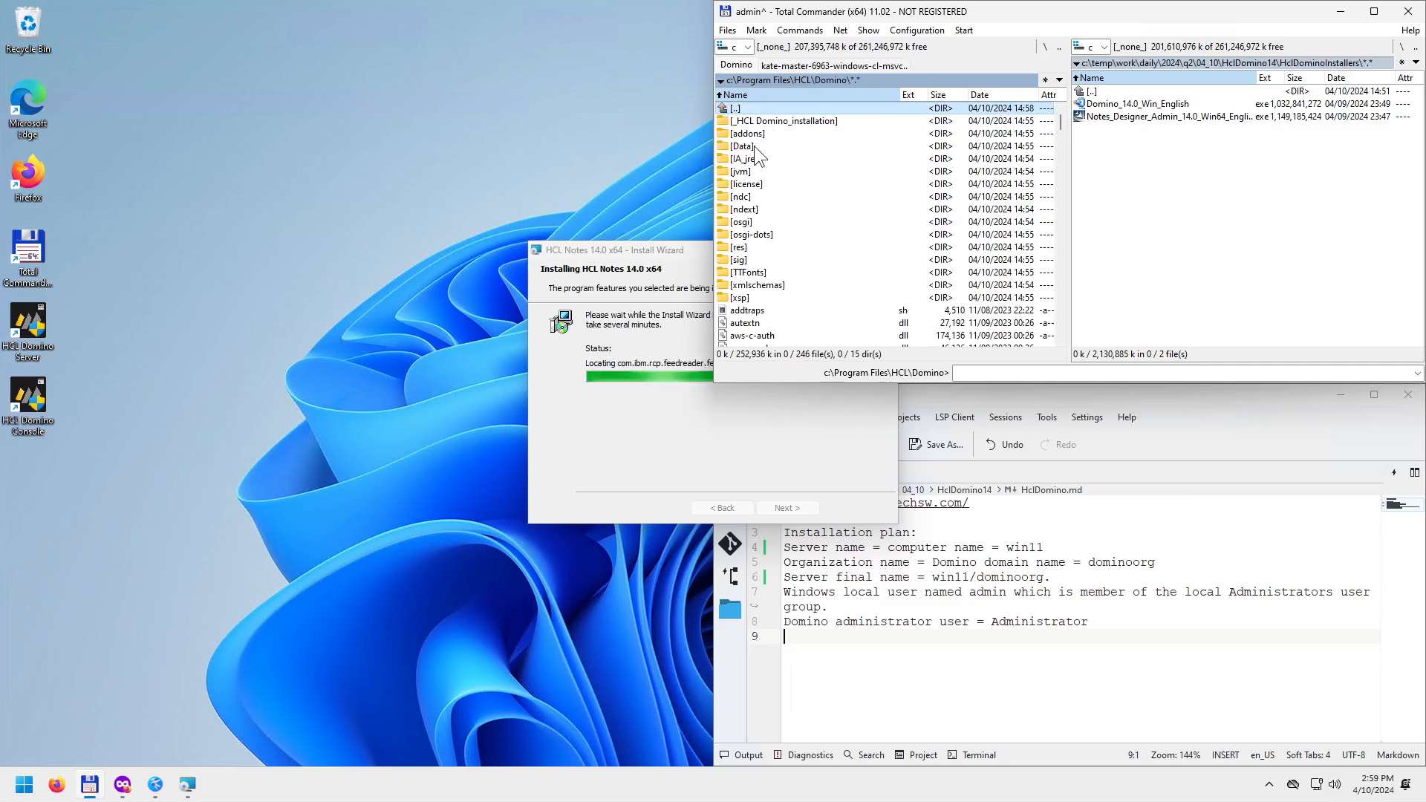
double_click(754, 147)
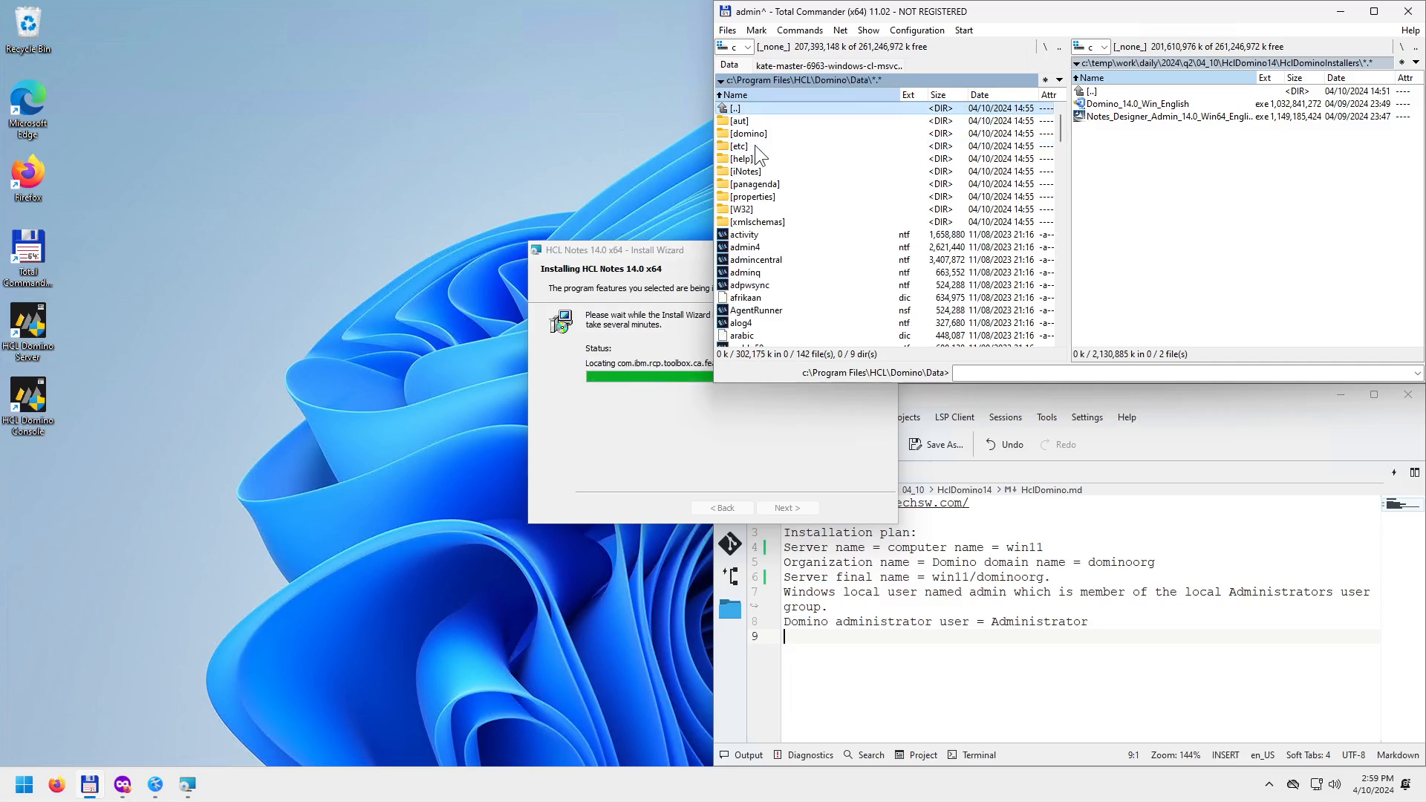
double_click(752, 107)
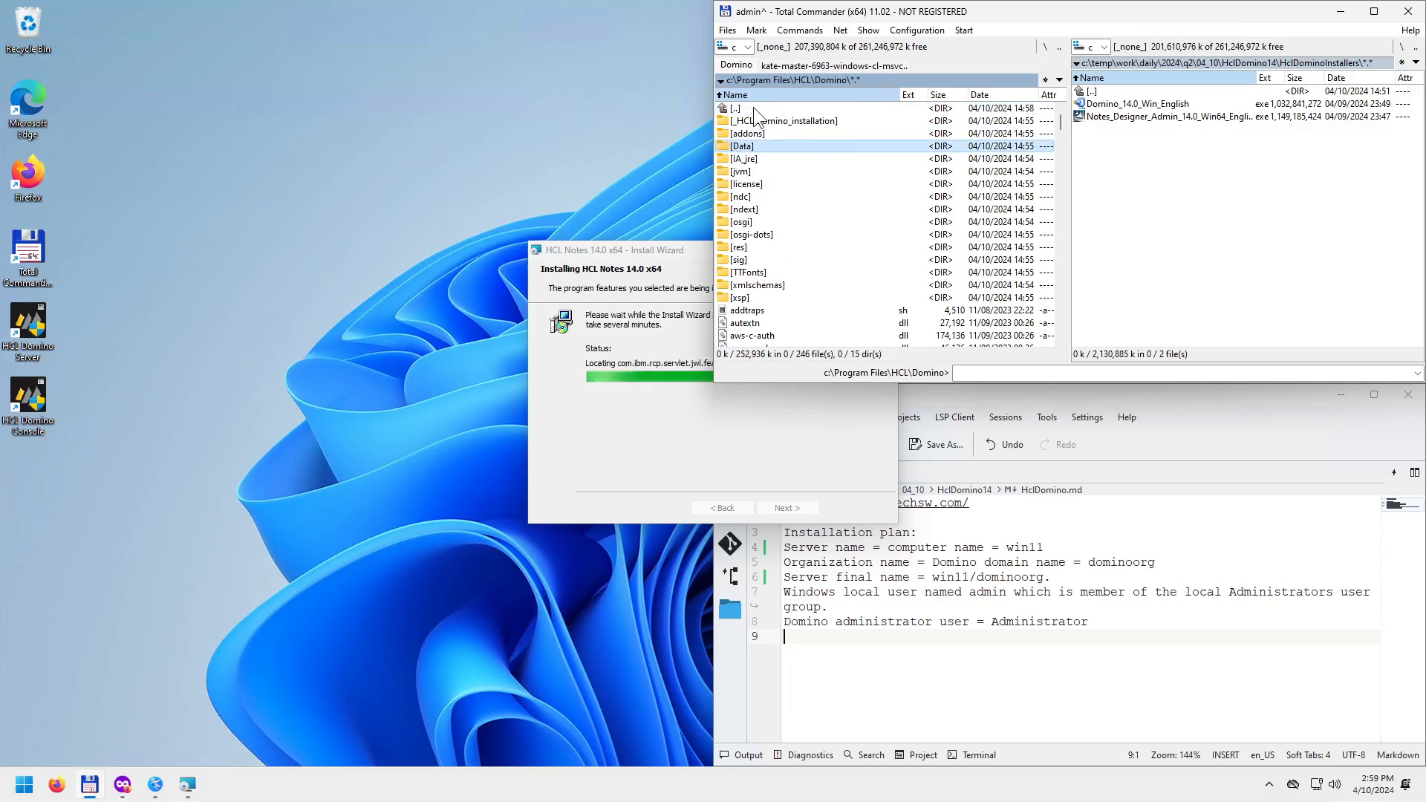
double_click(753, 107)
double_click(747, 135)
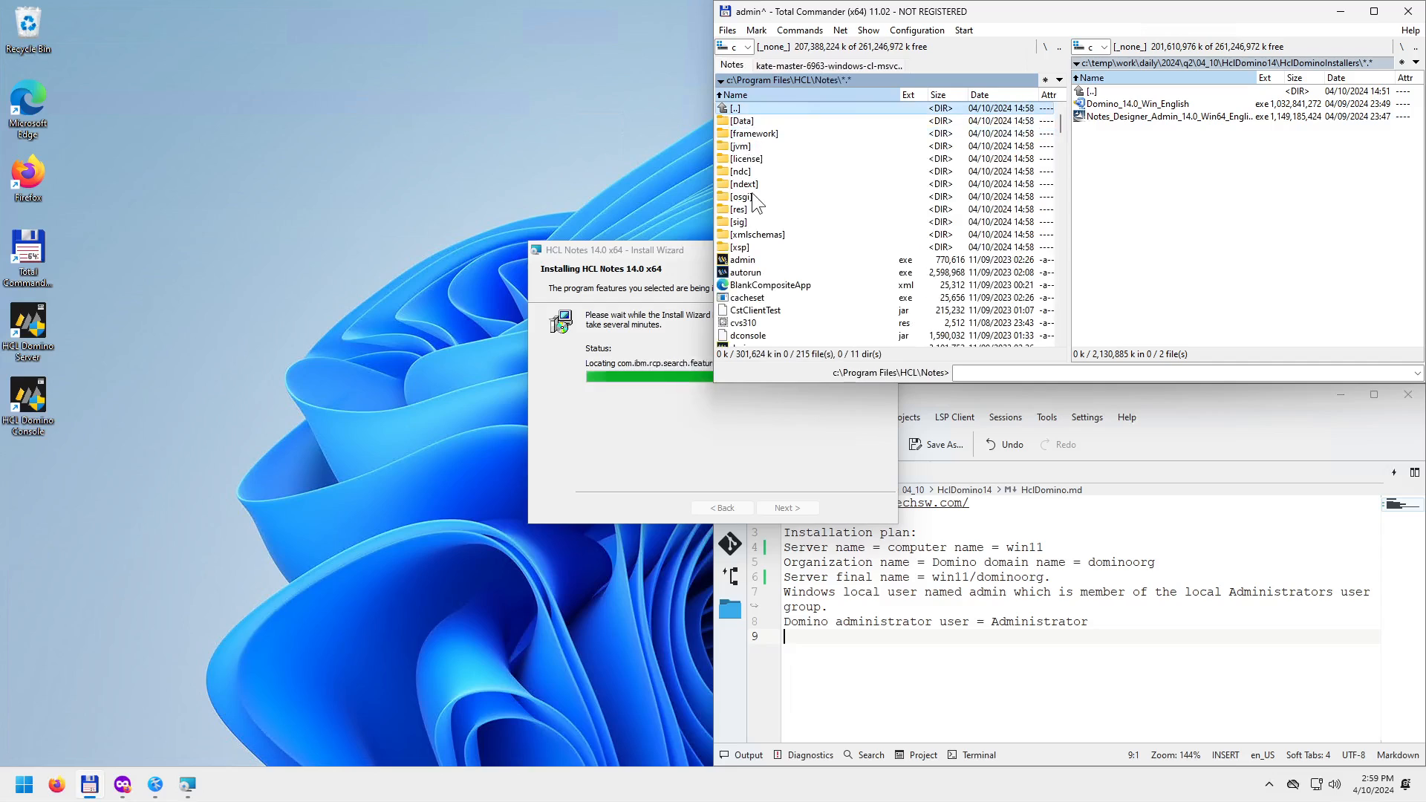
double_click(757, 124)
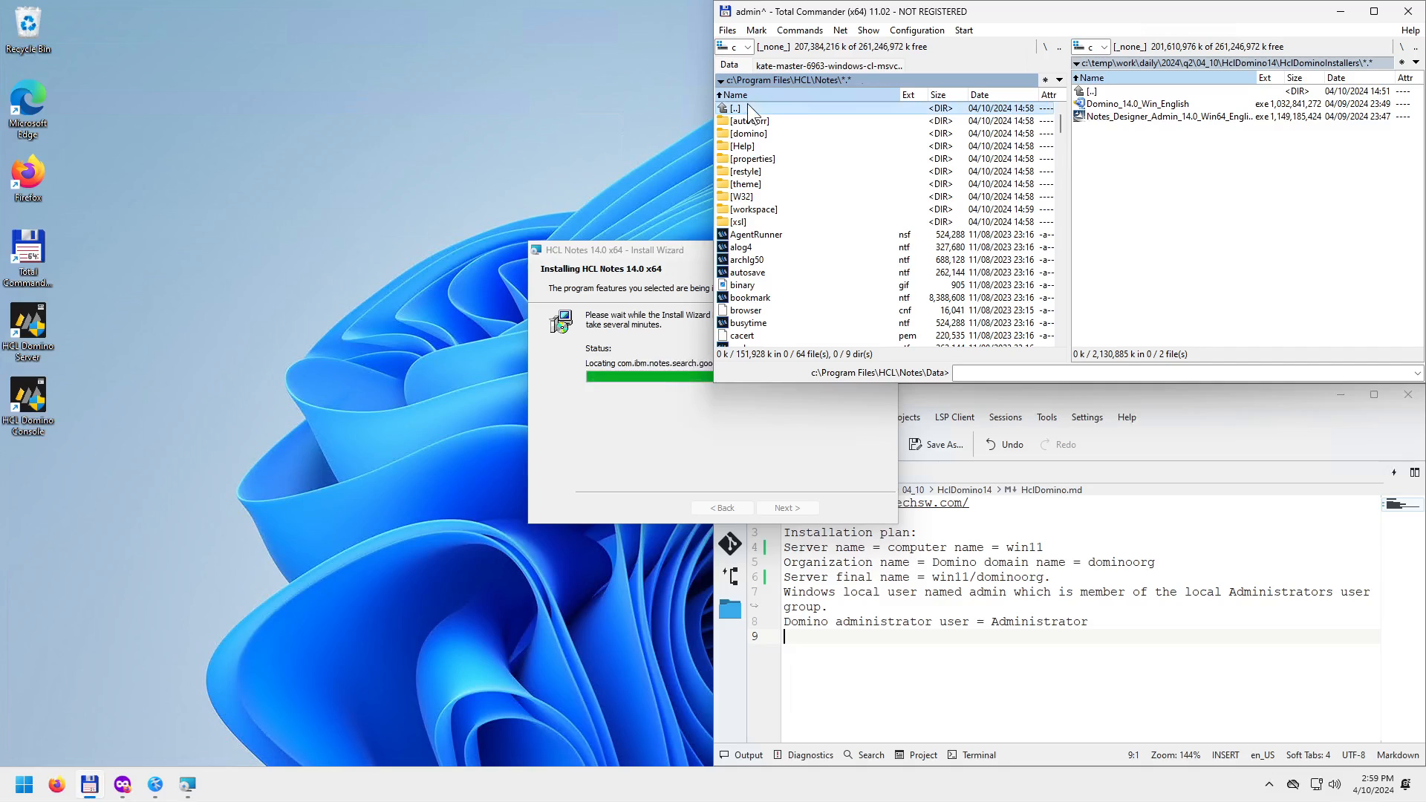
double_click(747, 108)
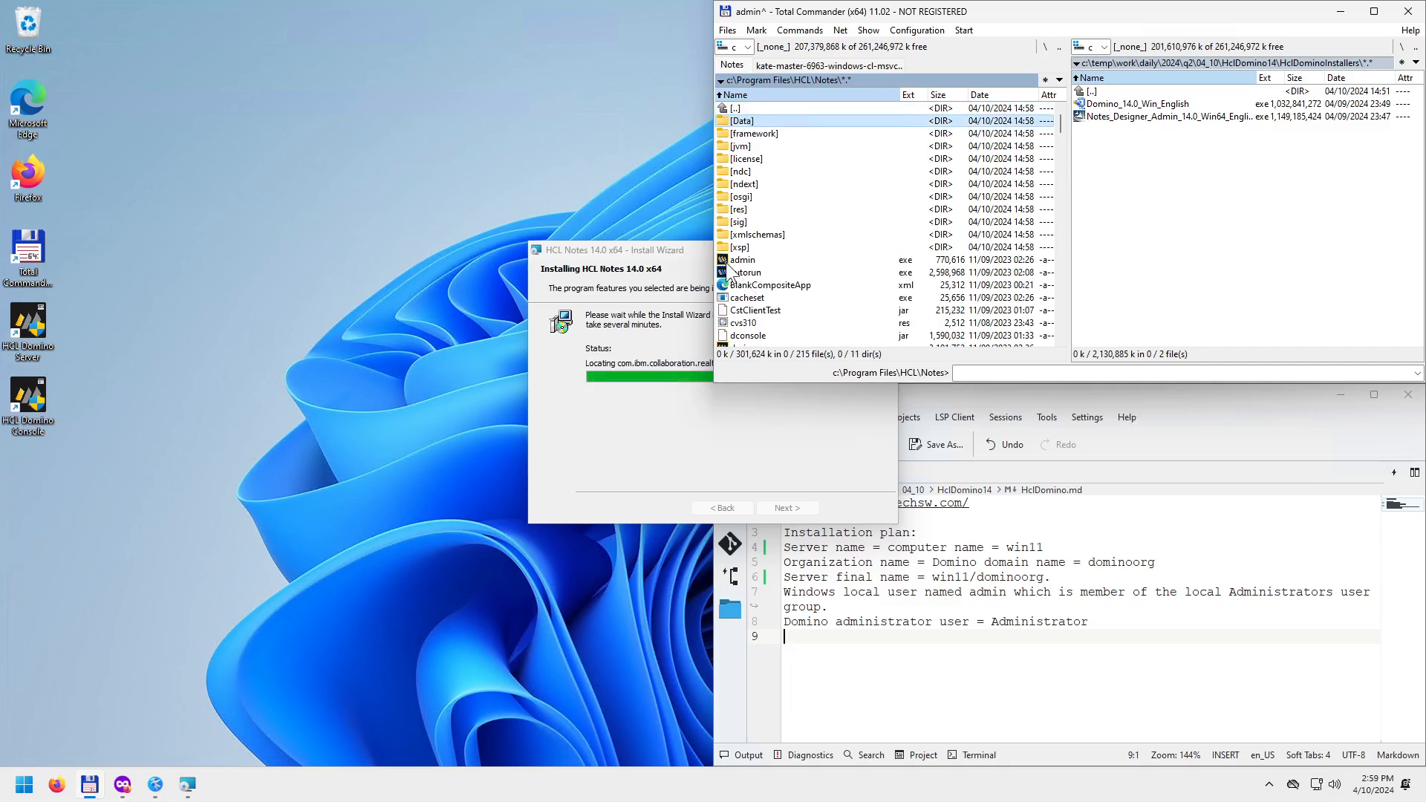
Move the installer aside and inspect the jvm folders inside Notes and Domino.
left_click_drag(688, 249, 471, 313)
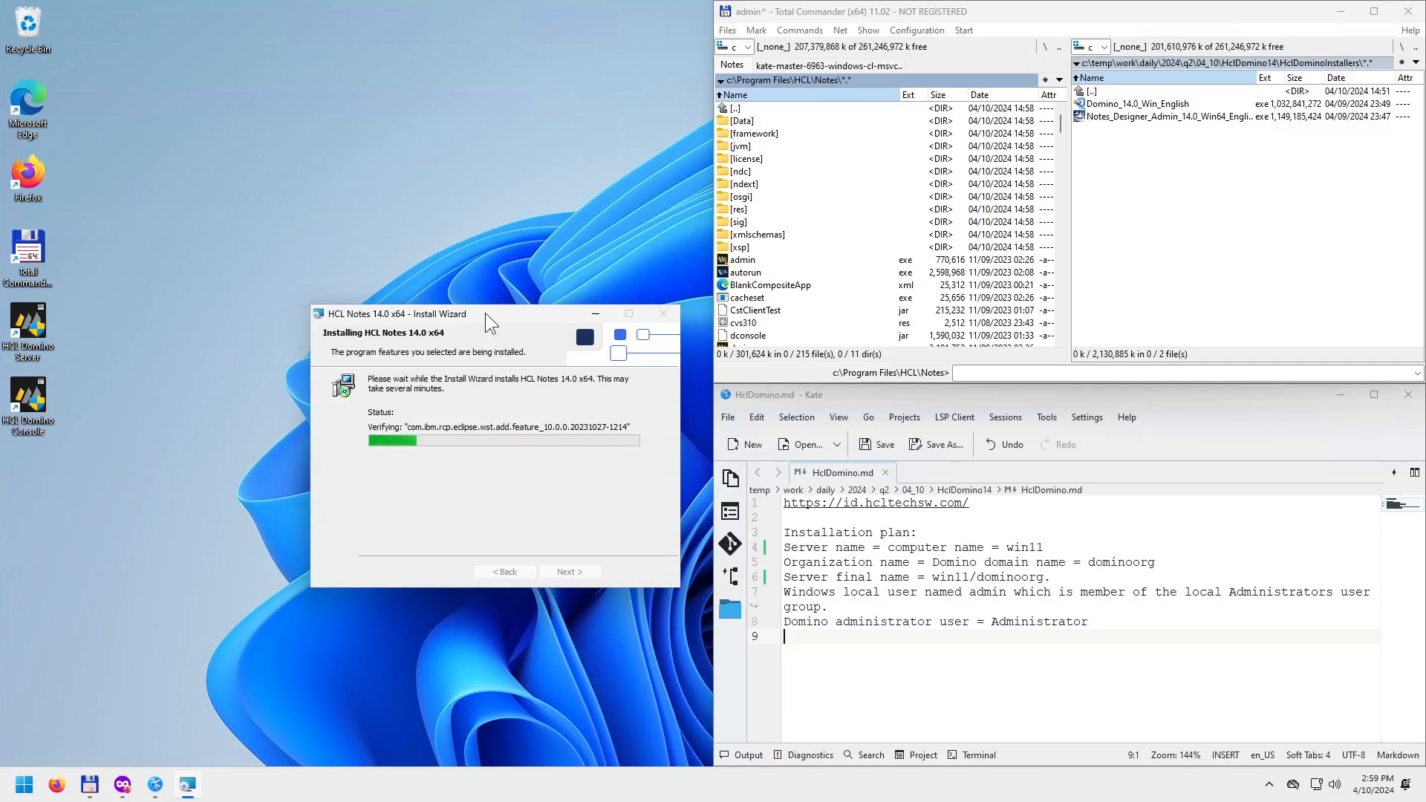
double_click(742, 147)
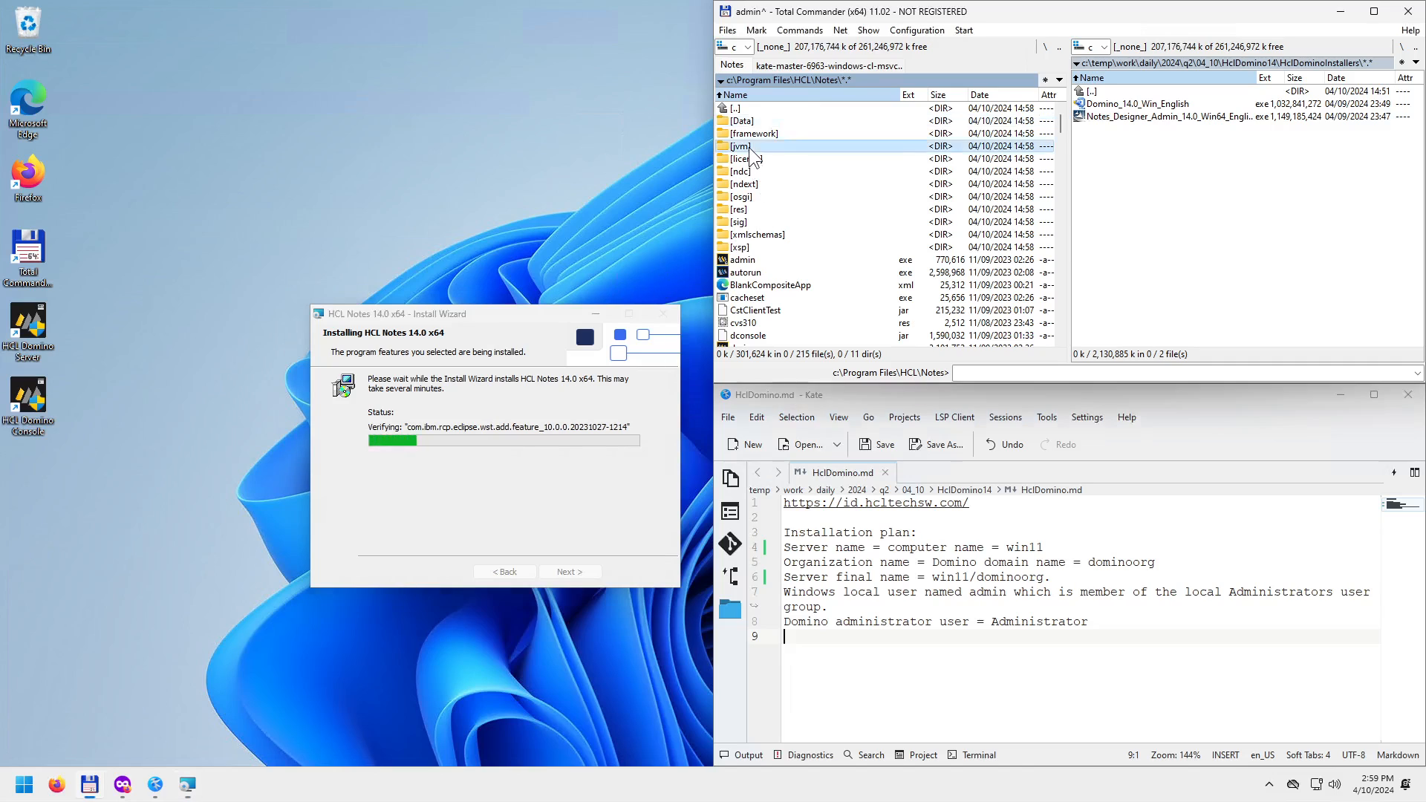
double_click(743, 108)
double_click(744, 107)
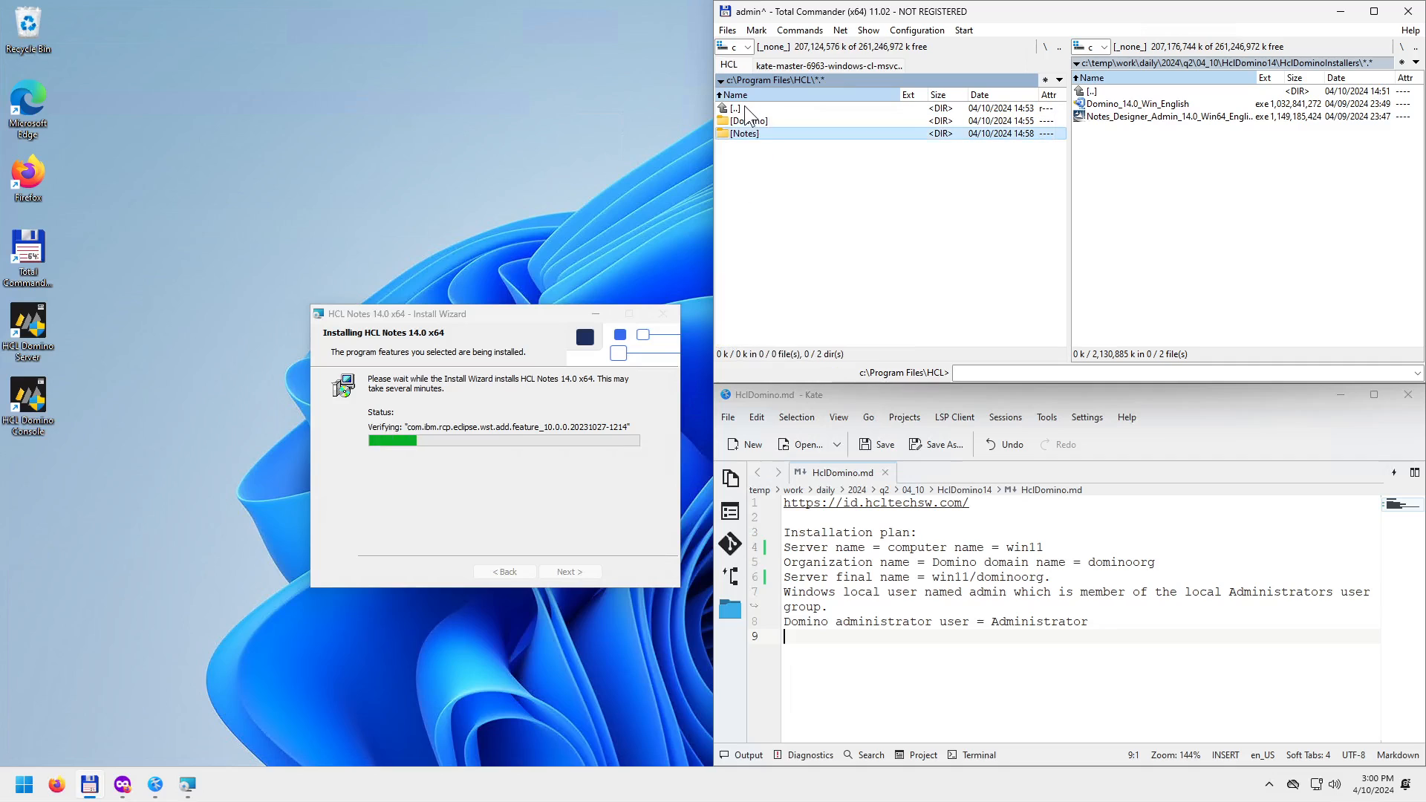
double_click(756, 122)
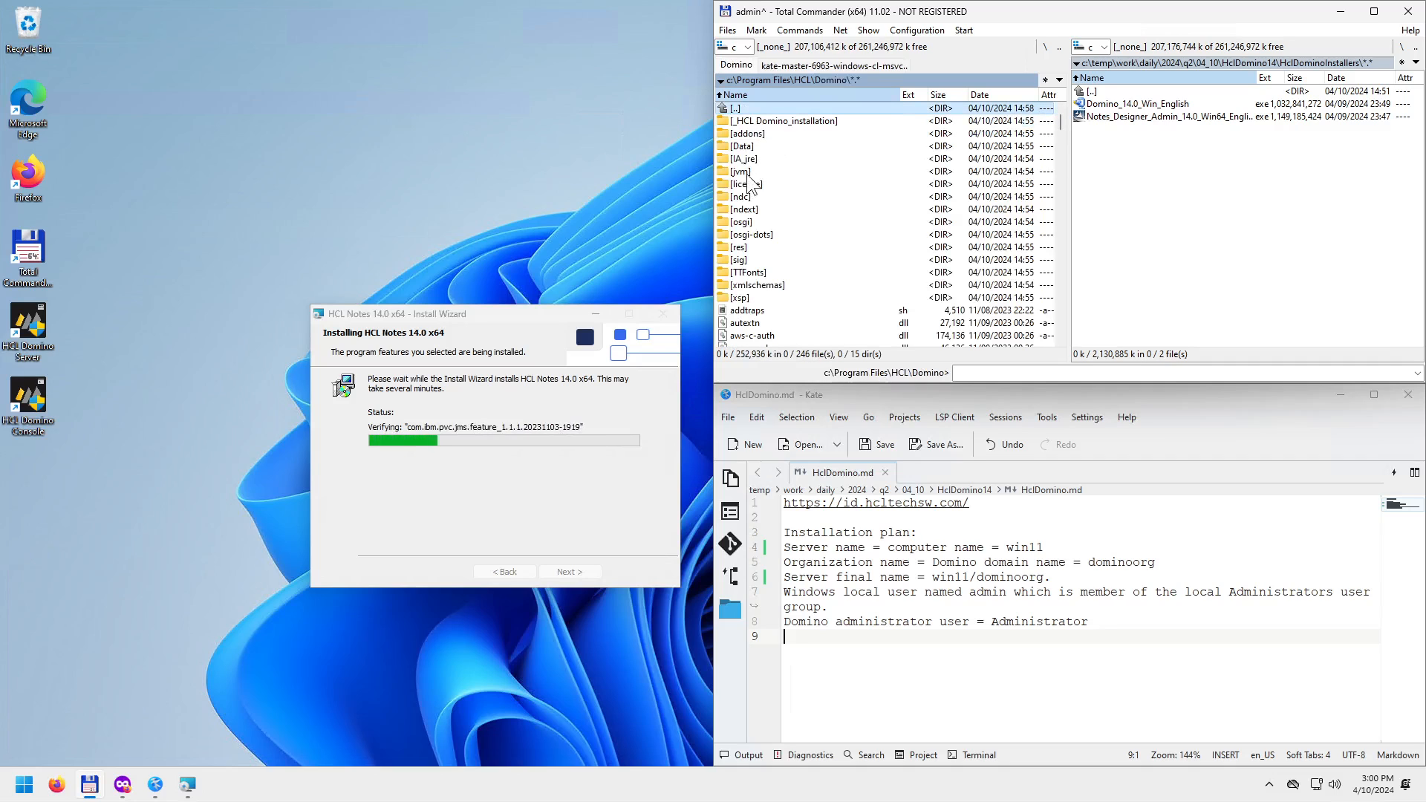
double_click(752, 172)
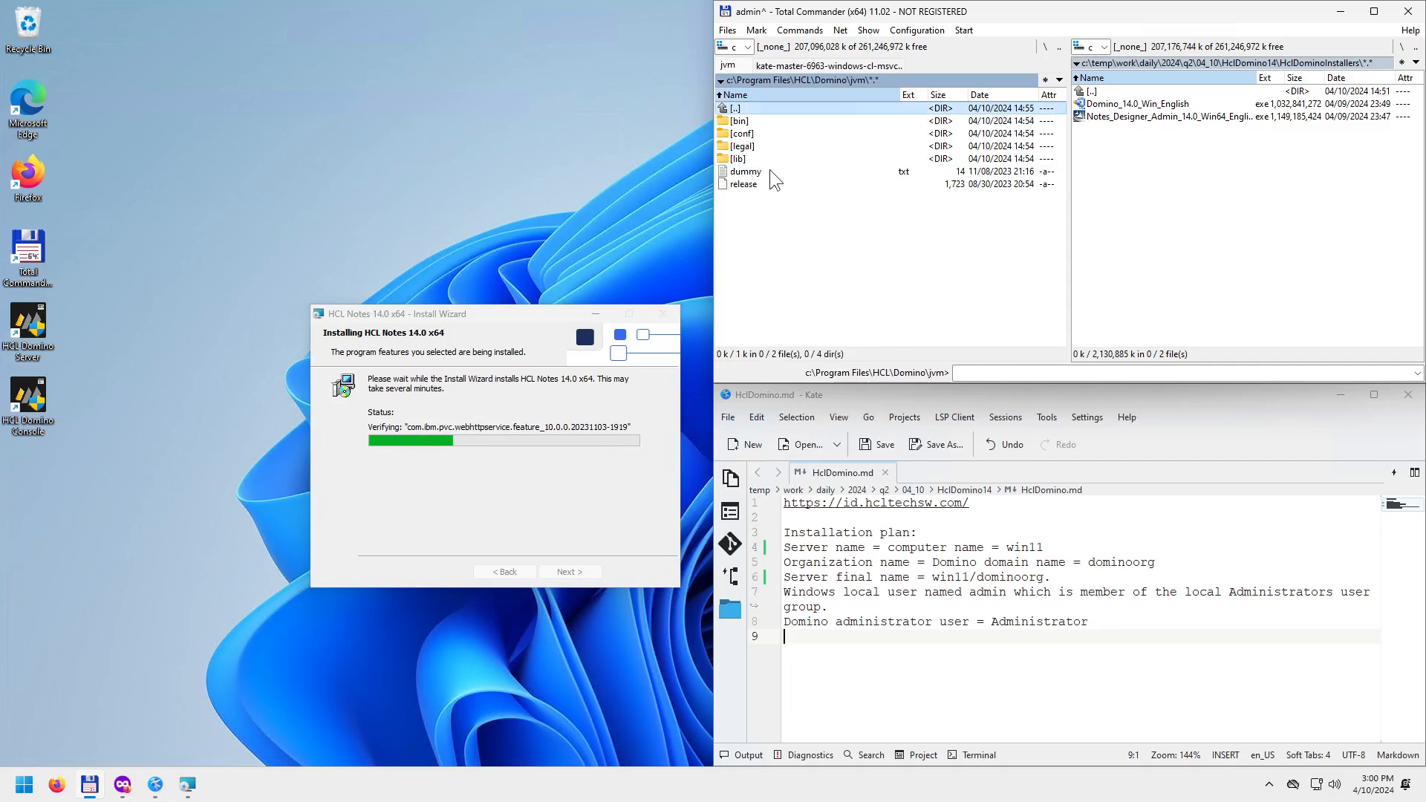
double_click(756, 104)
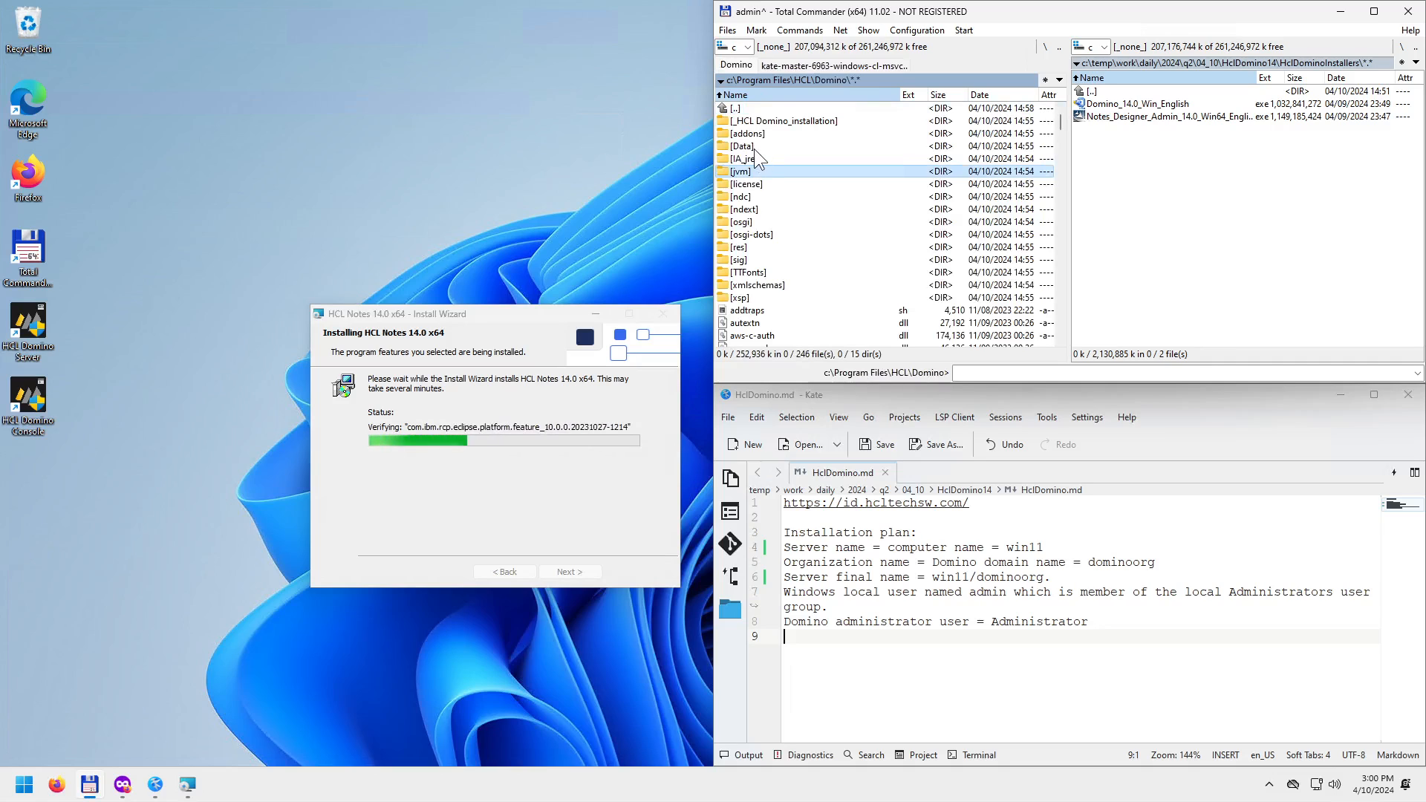
Look through the Domino Data folder's admincentral file and the Notes Data folder's autosave file, then return to HCL.
double_click(742, 146)
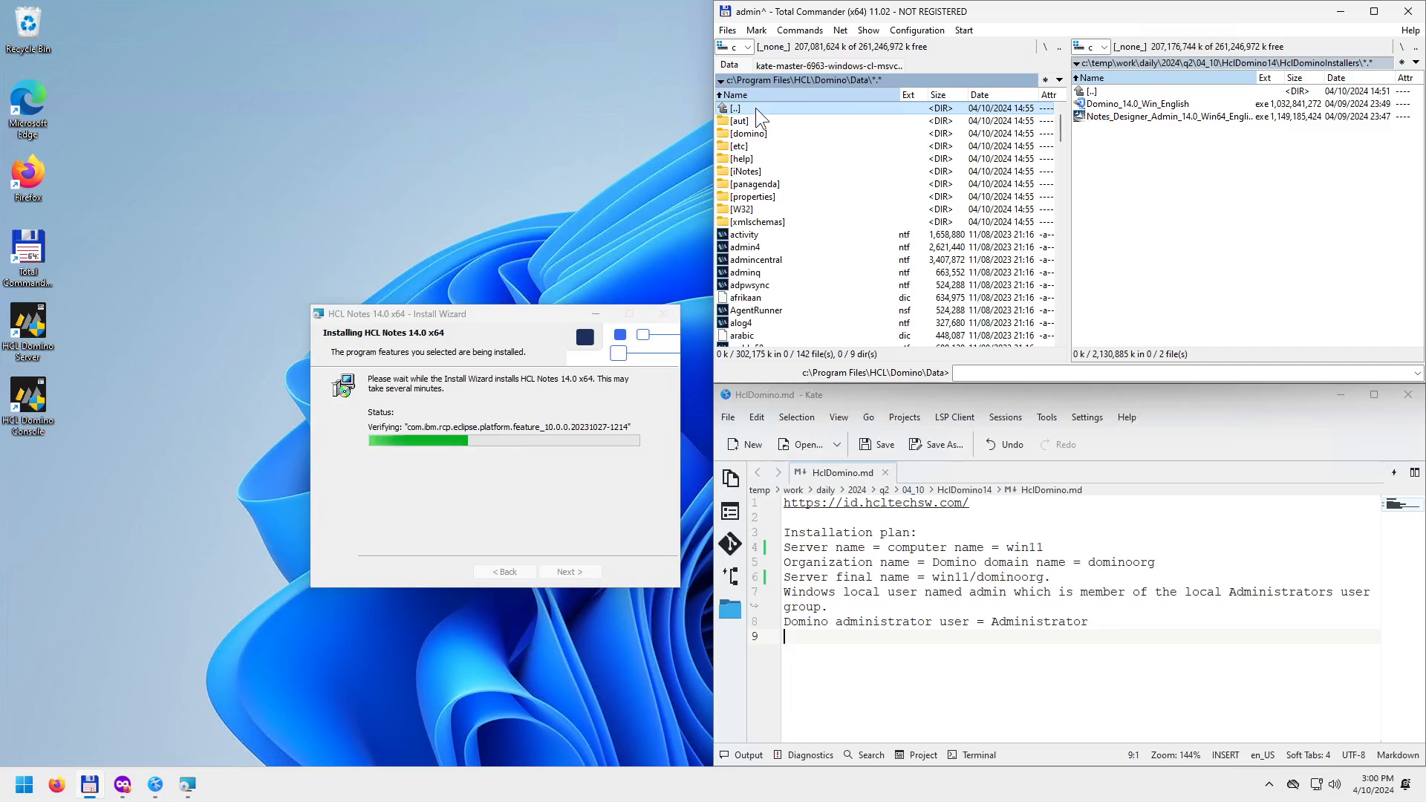
left_click(758, 263)
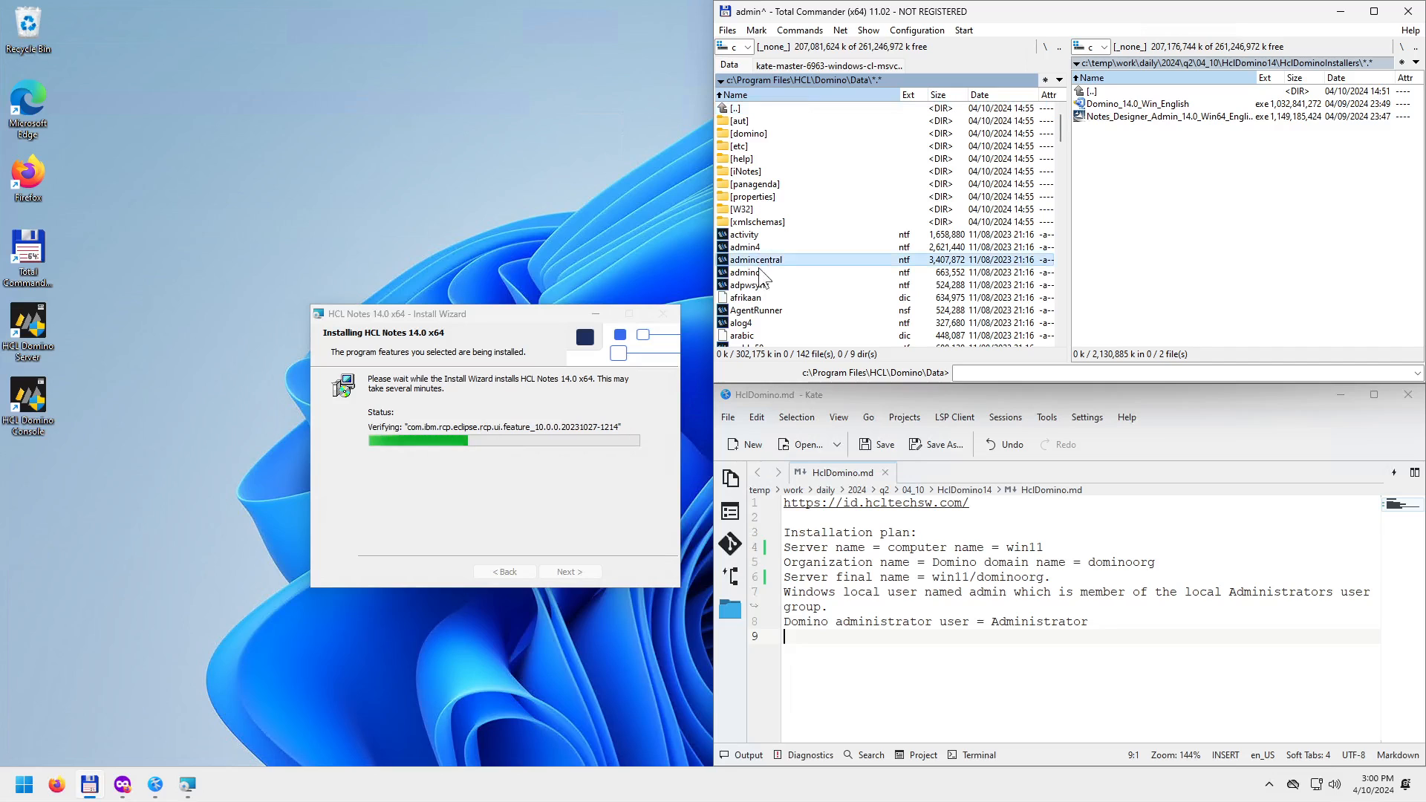
scroll(768, 298, "down", 4)
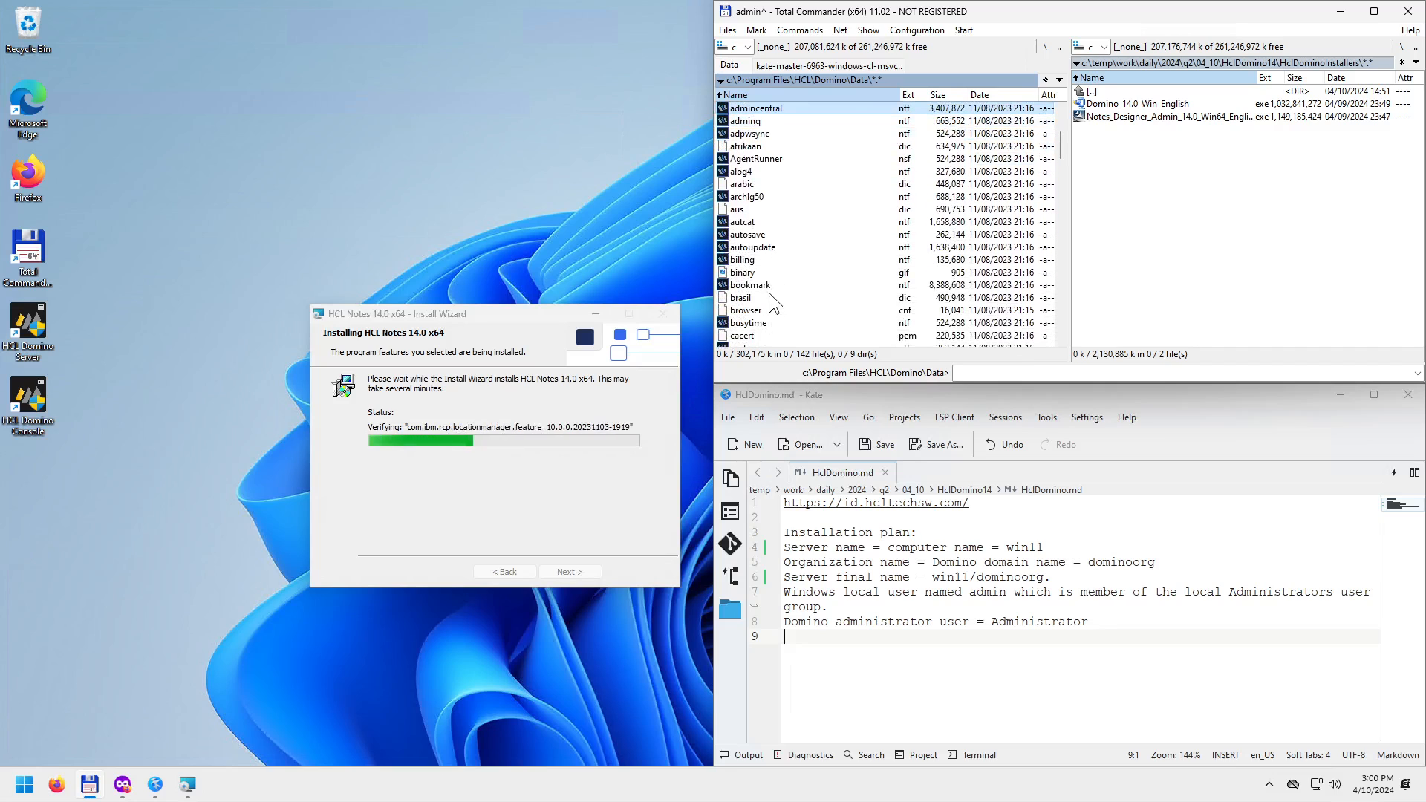
key("BackSpace")
key("BackSpace")
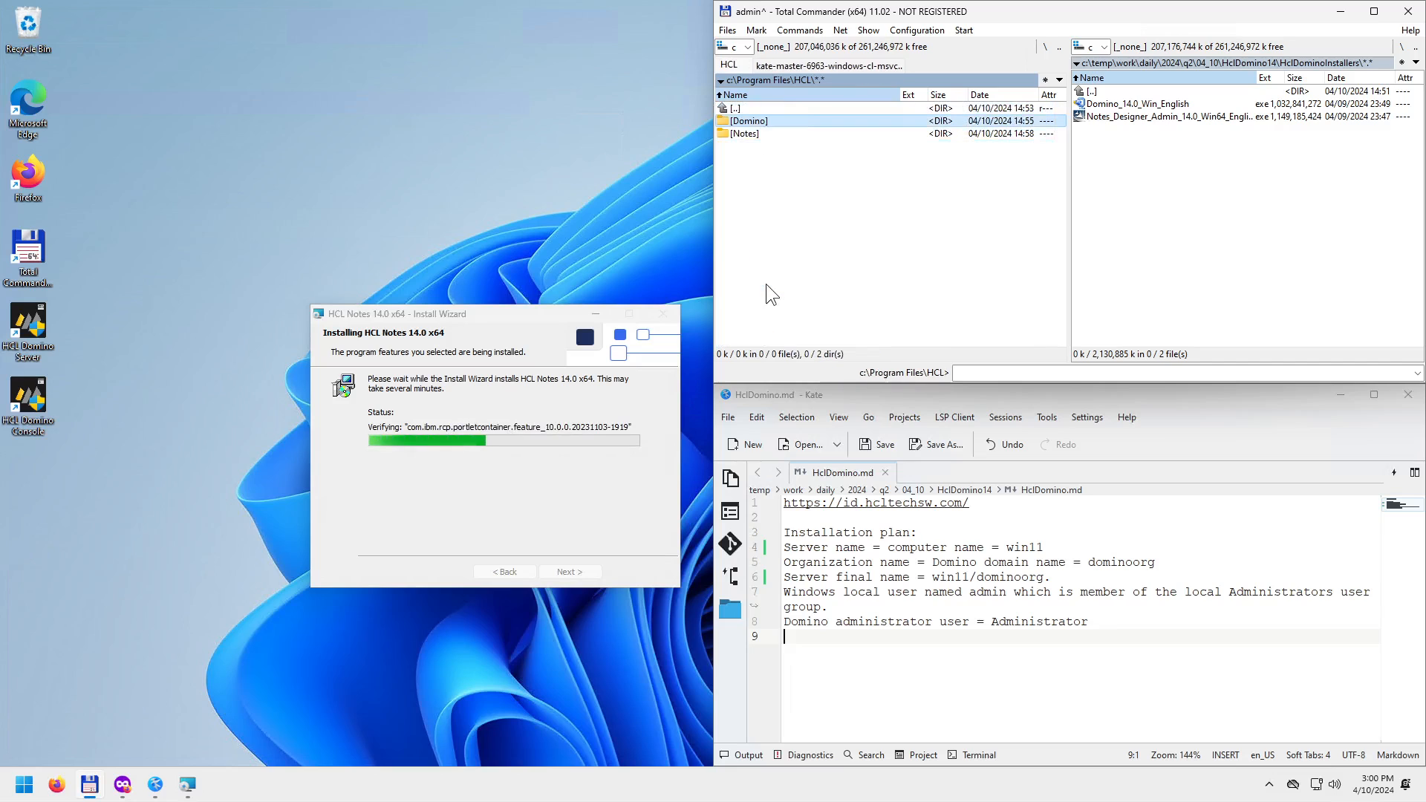
key("Down")
key("Return")
key("Down")
key("Return")
key("Down")
key("Down")
key("Down")
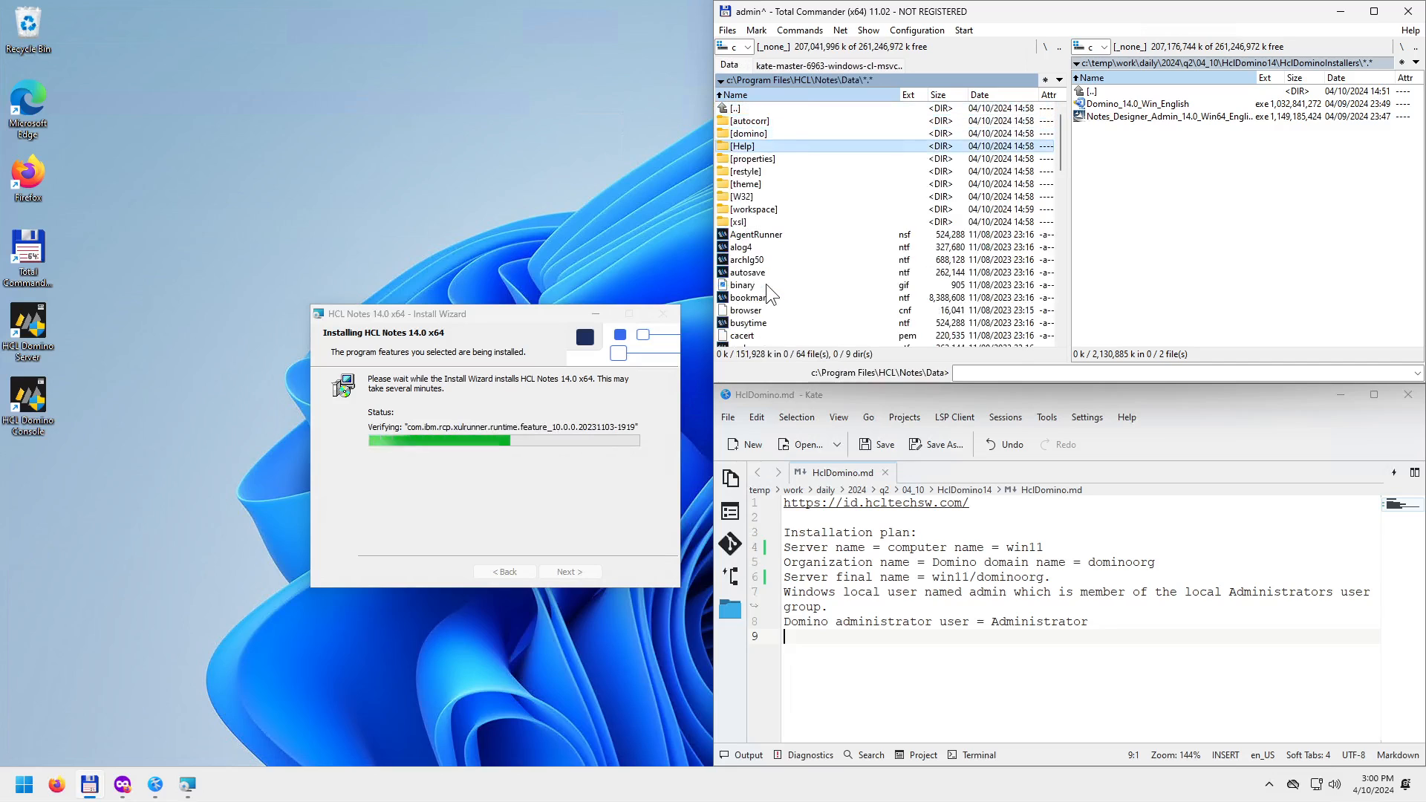
key("Down")
key("Down")
key("Down")
key("Down")
key("Down")
key("Down")
key("Down")
key("Down")
key("Down")
key("Down")
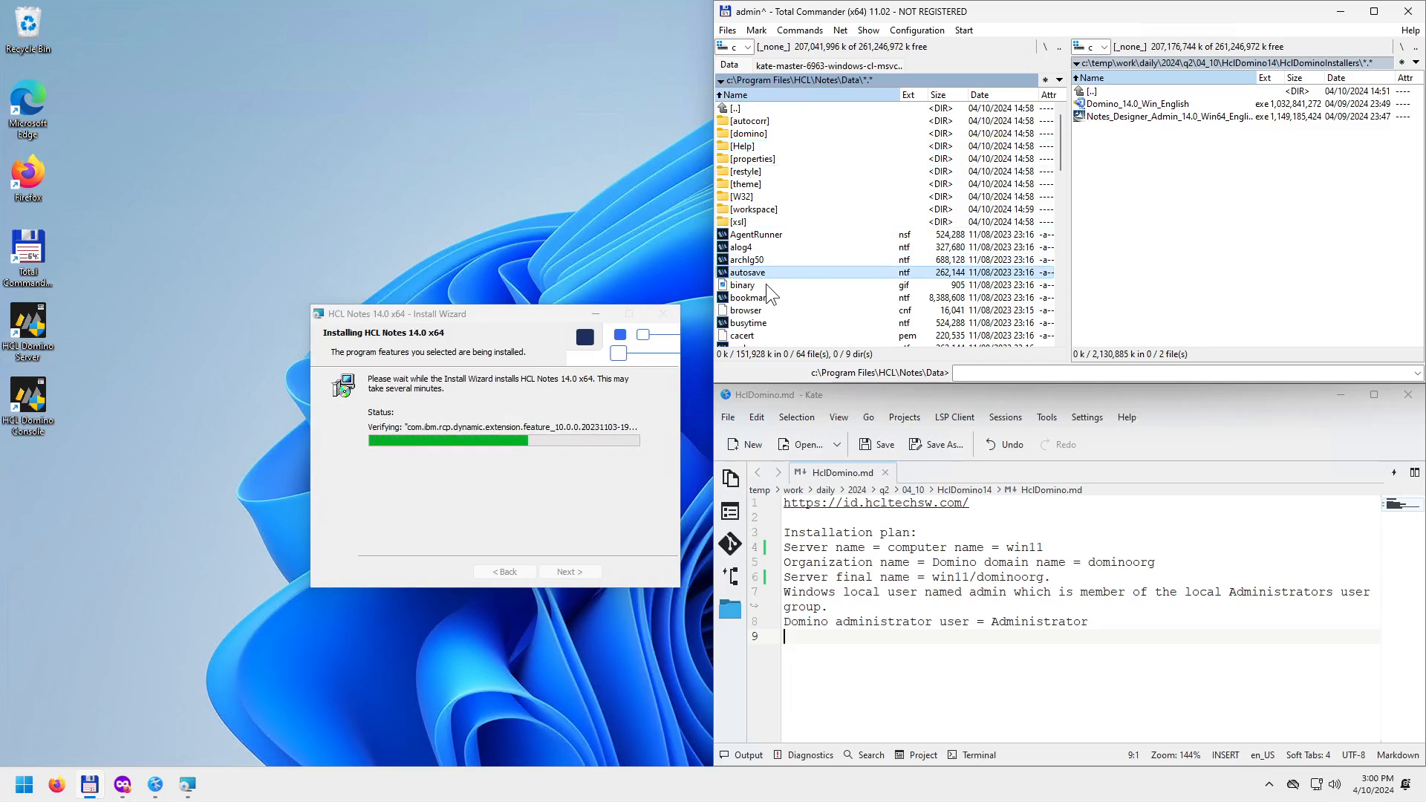
key("BackSpace")
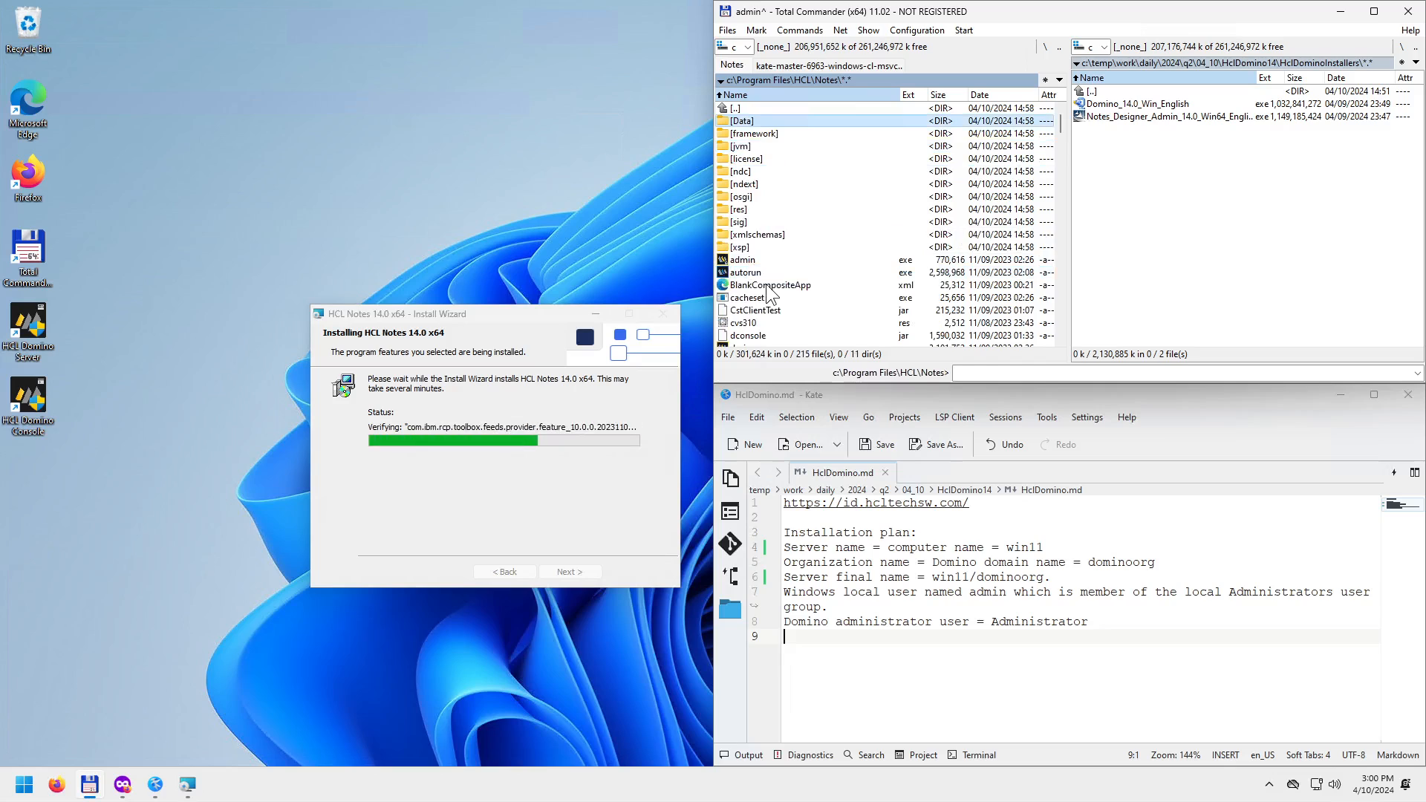
key("BackSpace")
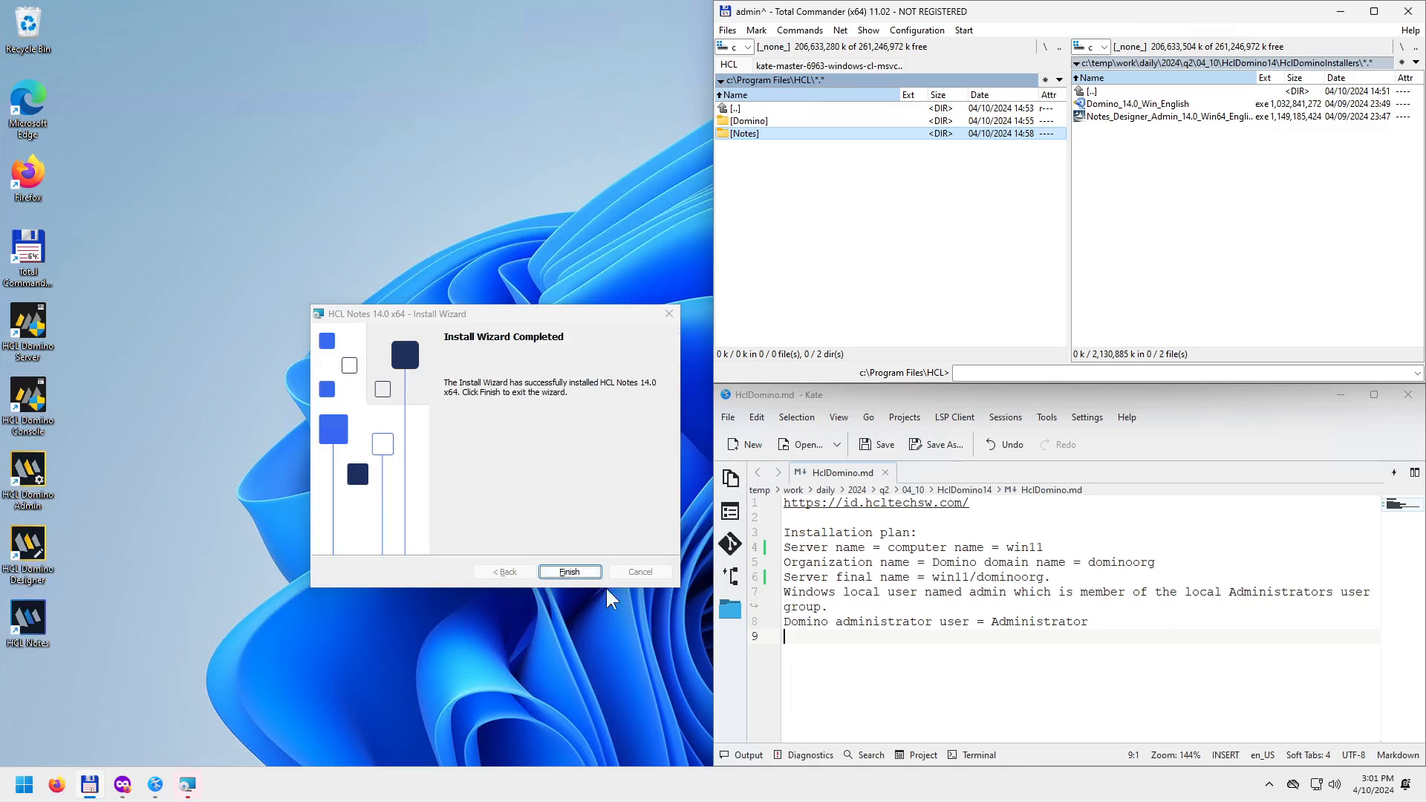
Bring the completed Notes install wizard forward, move it up-left, and close it with Finish.
left_click(535, 314)
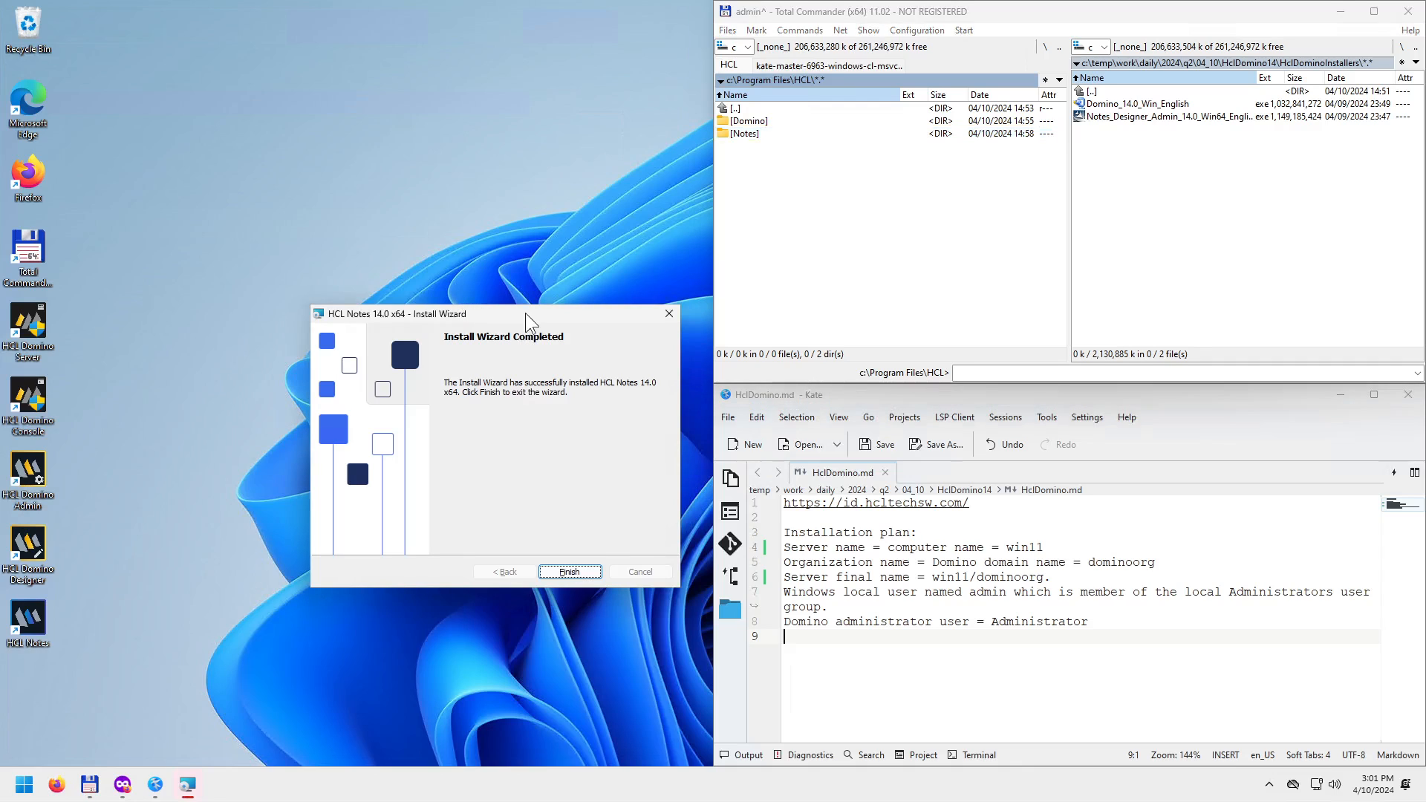
left_click_drag(524, 316, 444, 285)
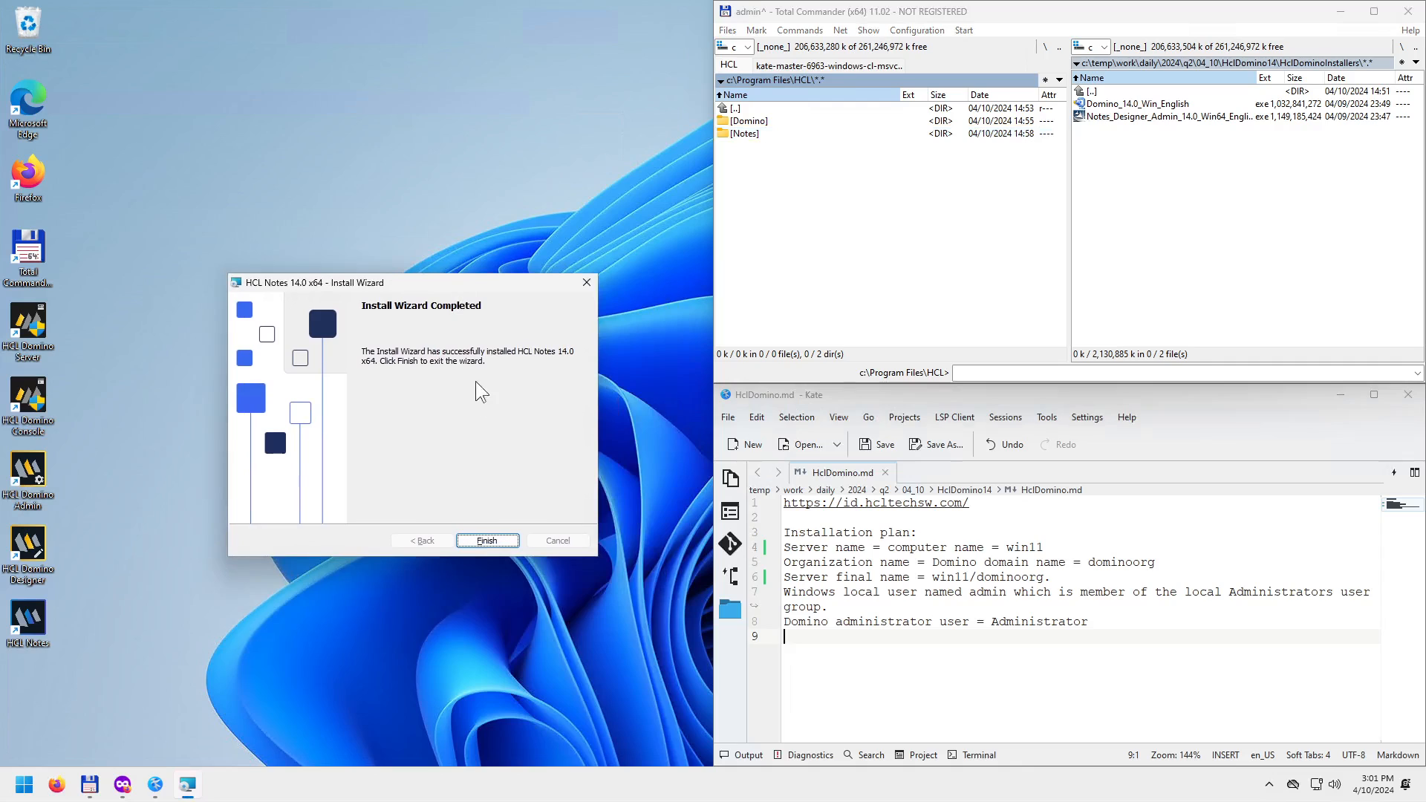
left_click(488, 540)
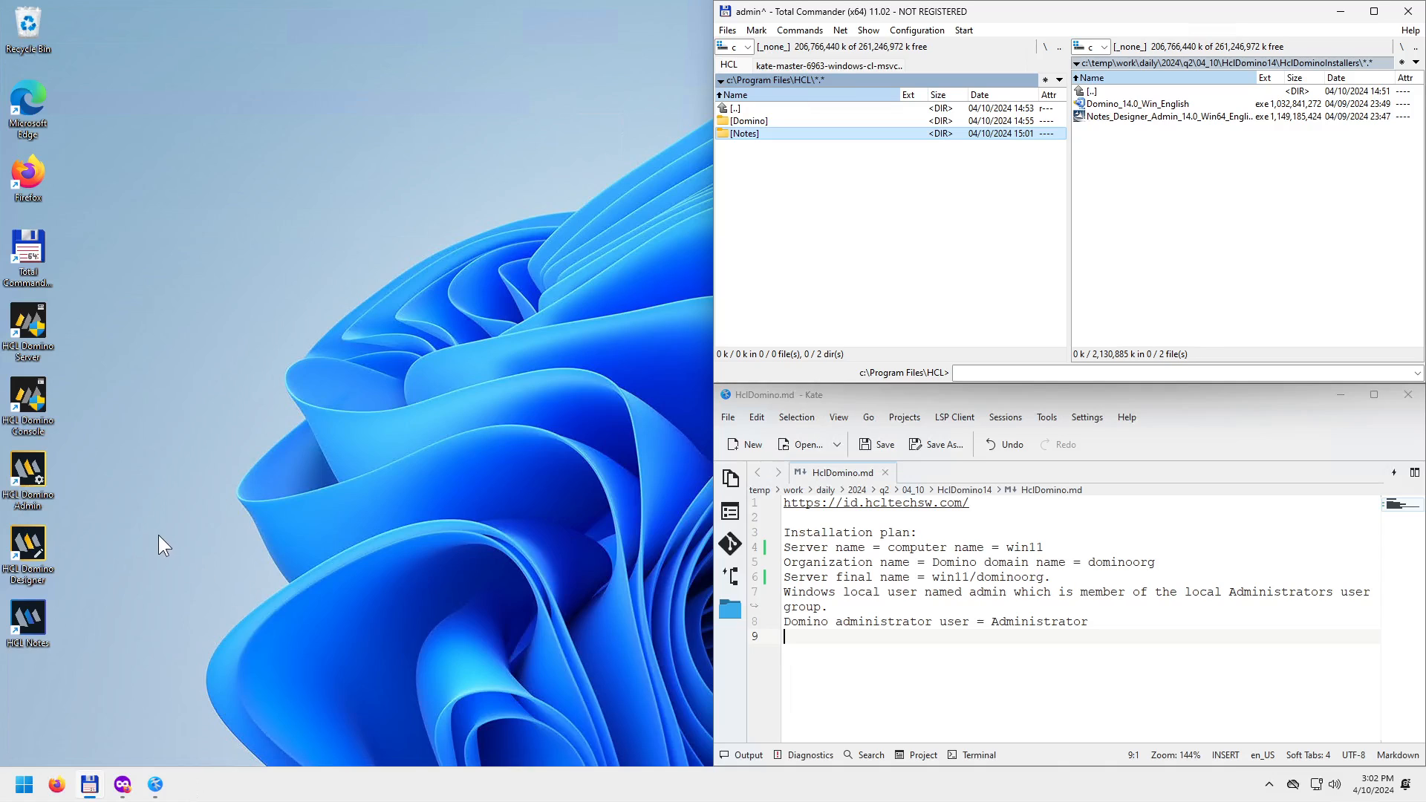
Launch HCL Domino Server from its desktop shortcut and approve the User Account Control prompt.
double_click(36, 333)
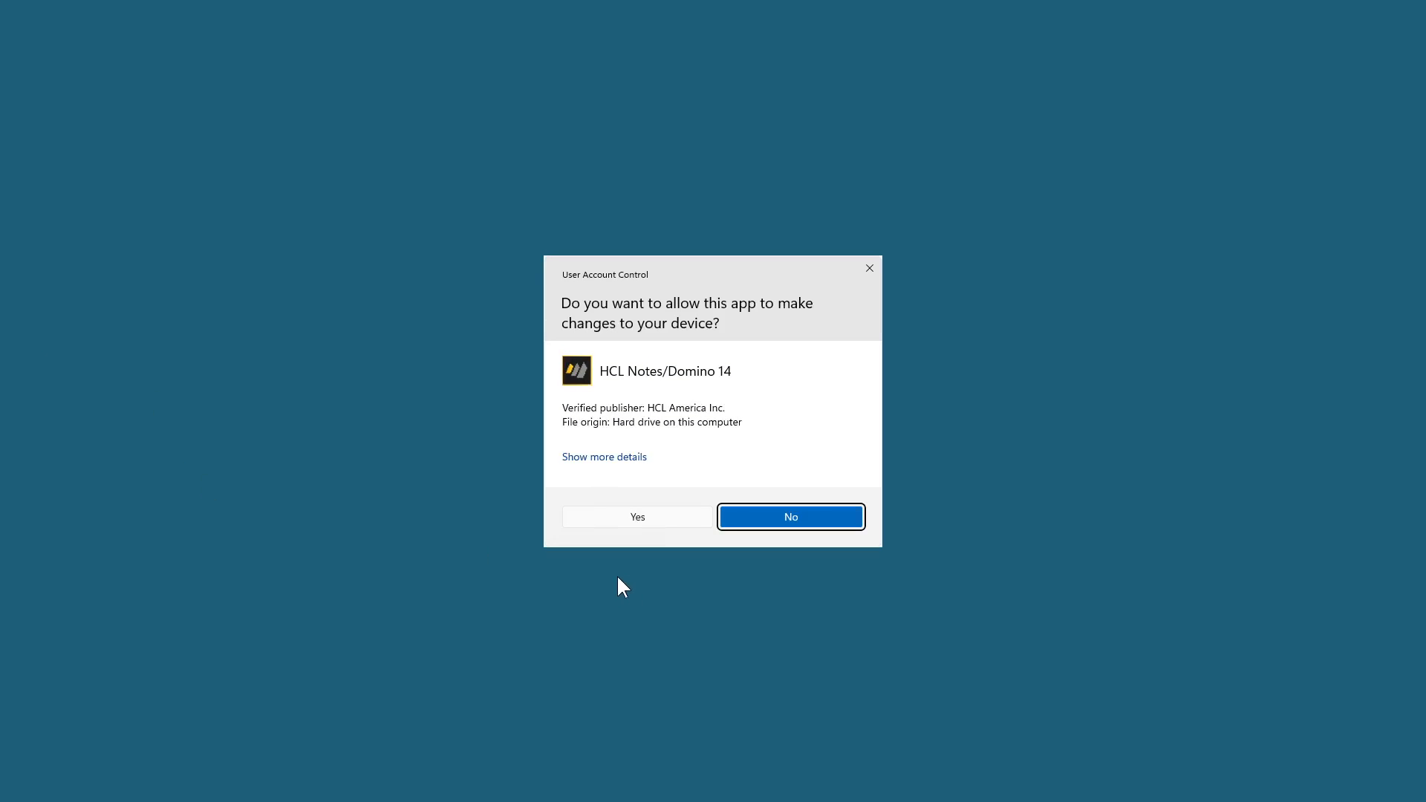
left_click(617, 520)
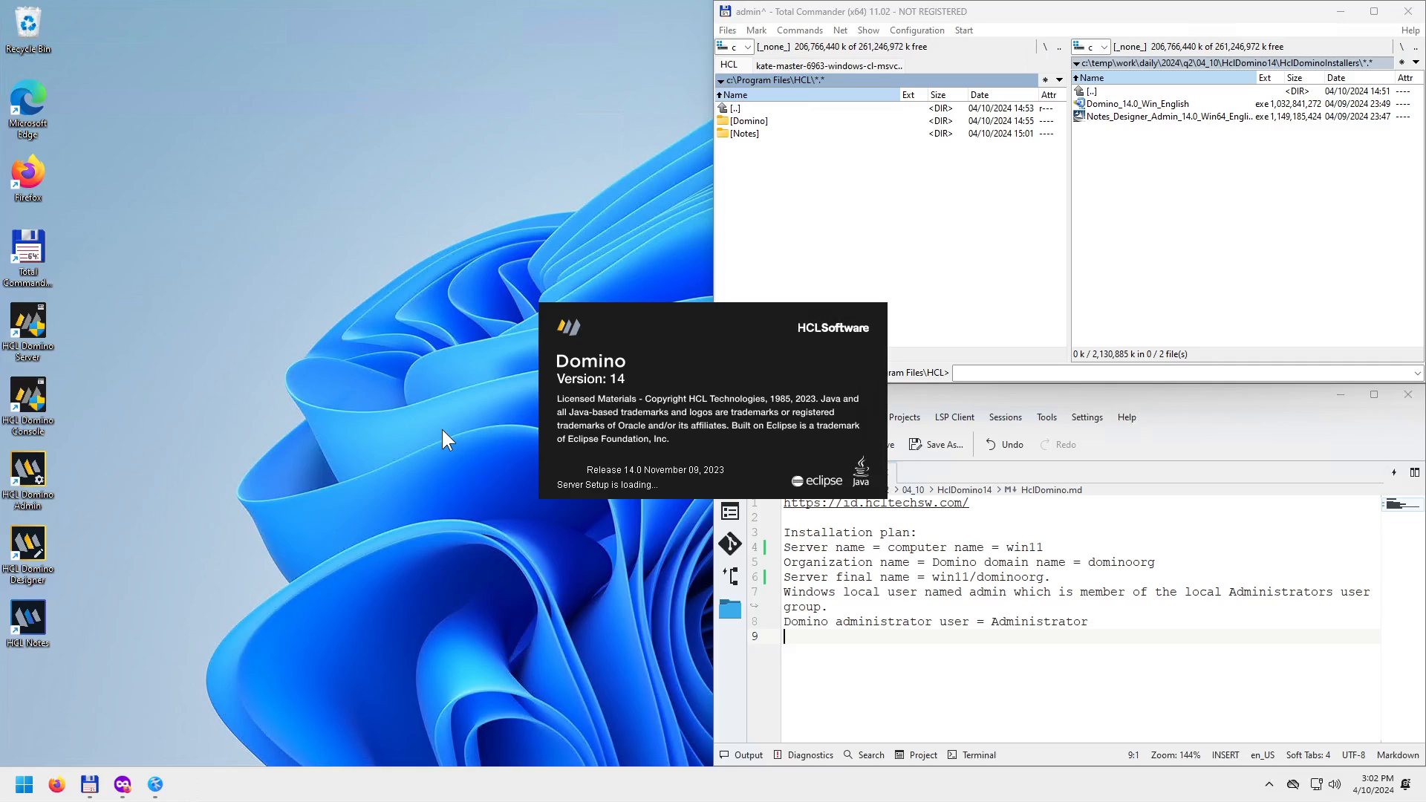
Drag the Domino Server Setup welcome window up and left so the installation notes stay visible.
left_click_drag(618, 190, 453, 135)
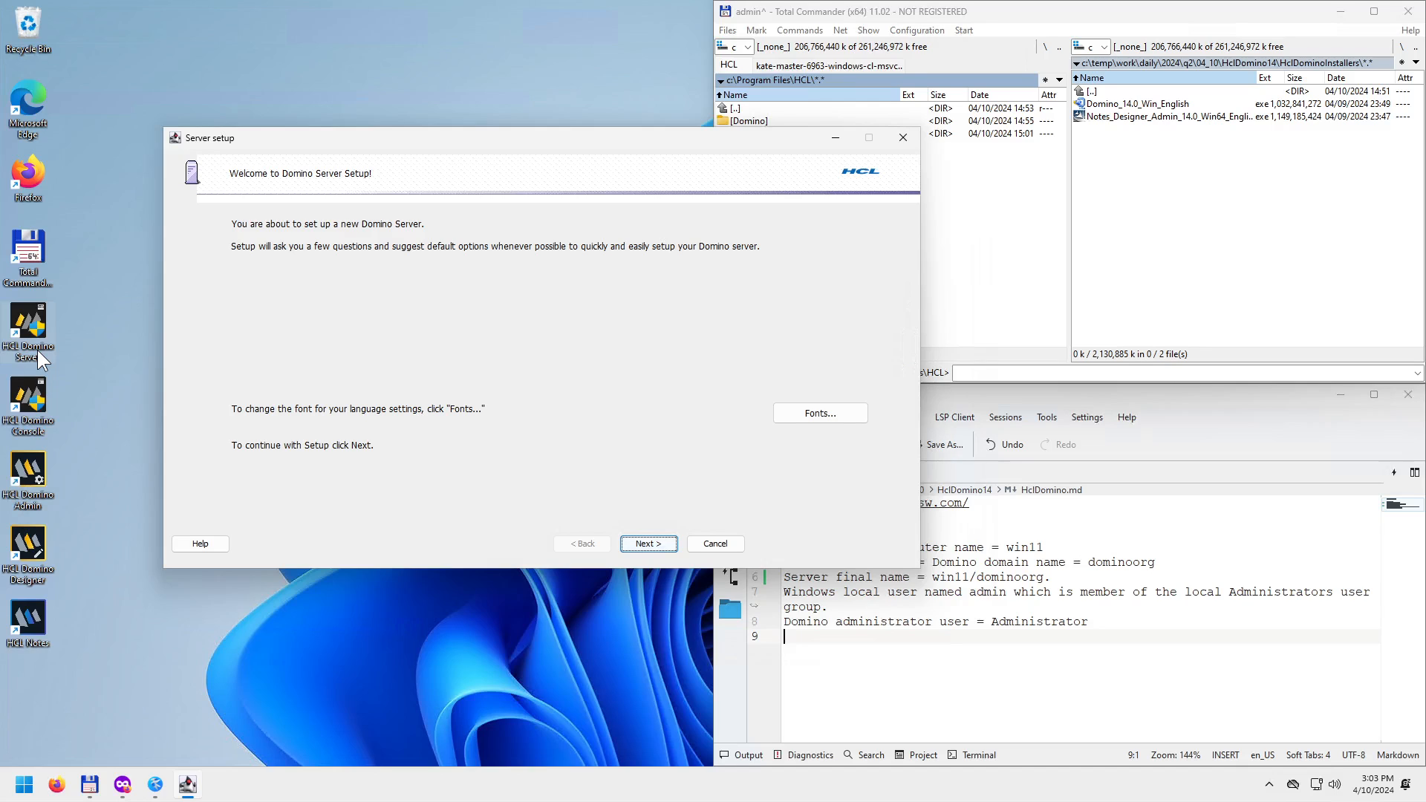
left_click_drag(349, 140, 296, 136)
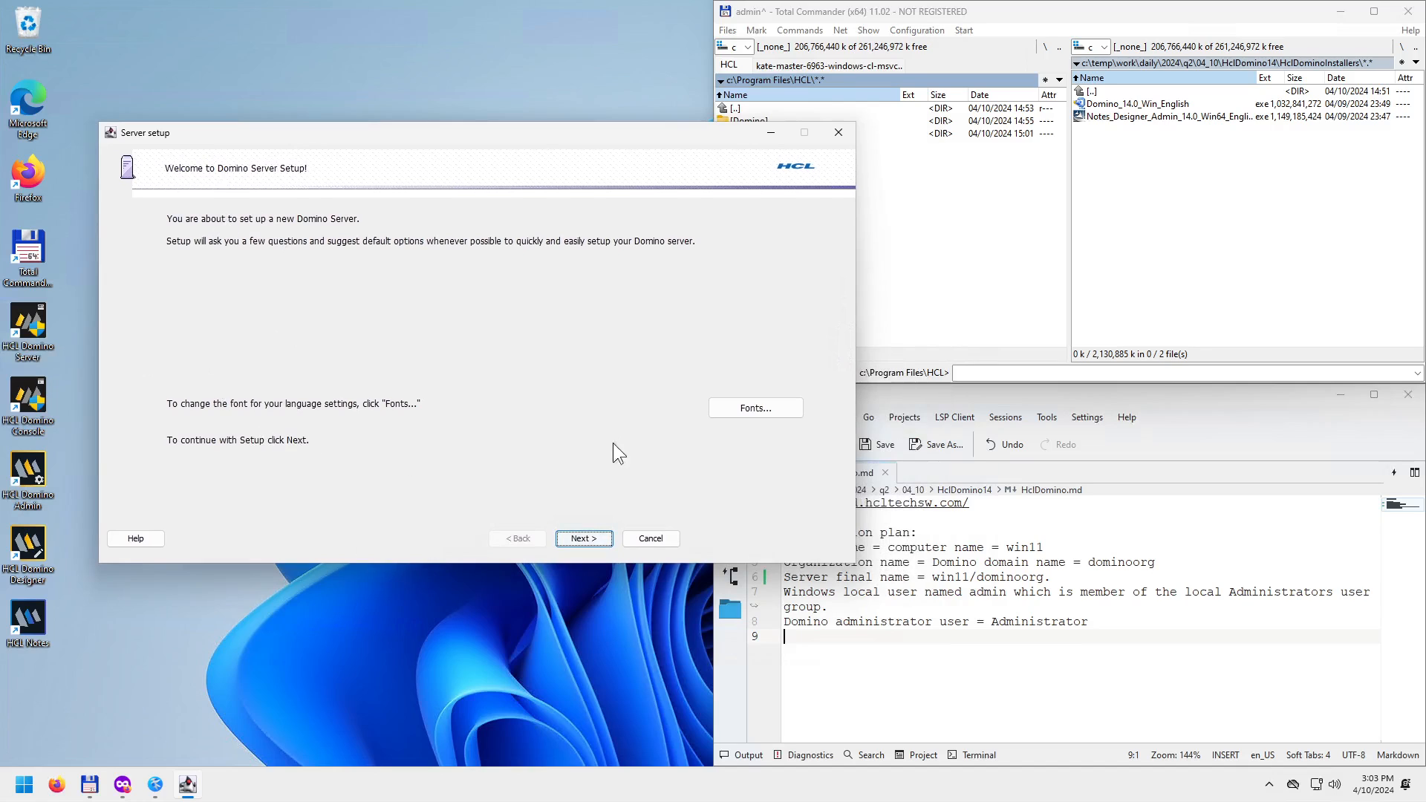
Choose a first, stand-alone server setup and enter win11 as the server name.
left_click(592, 544)
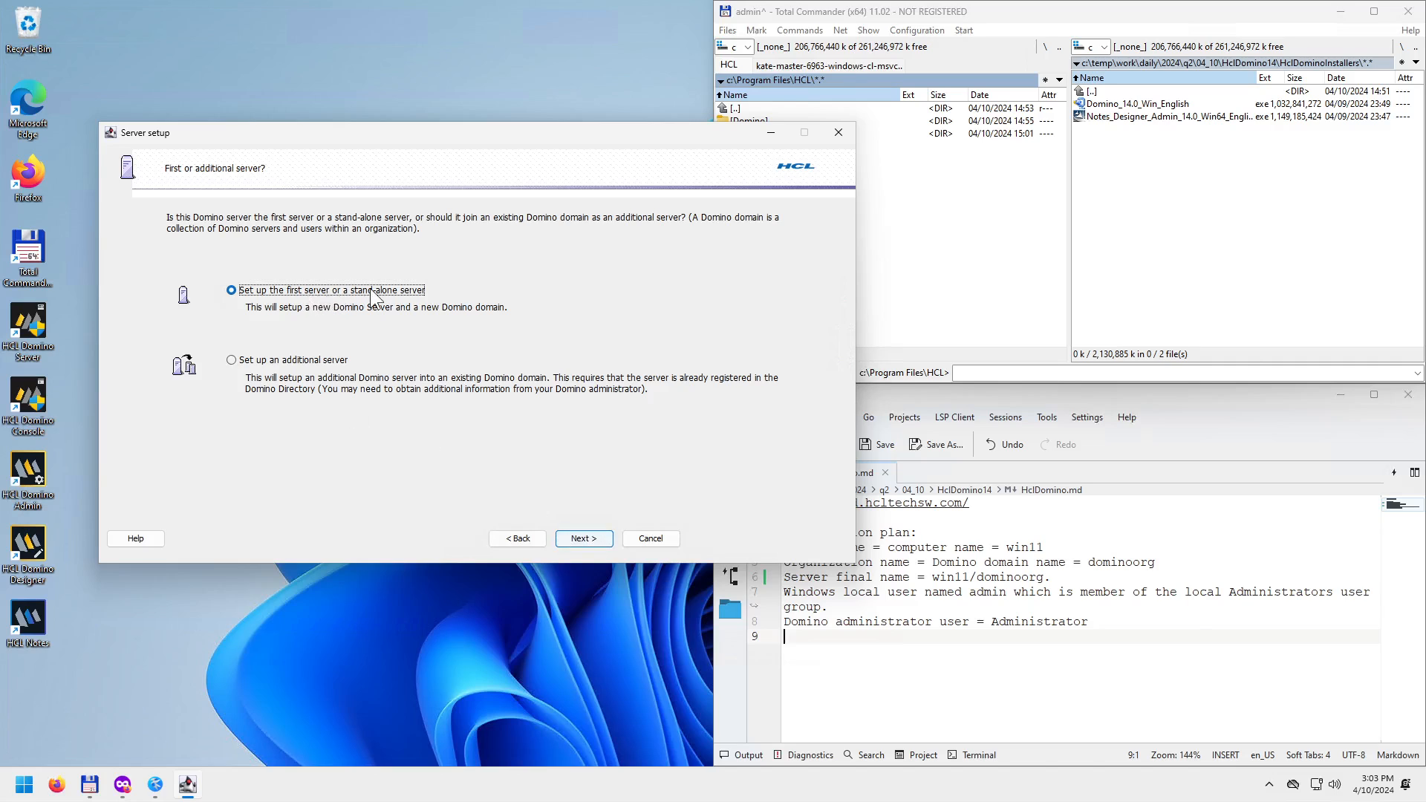
left_click(586, 538)
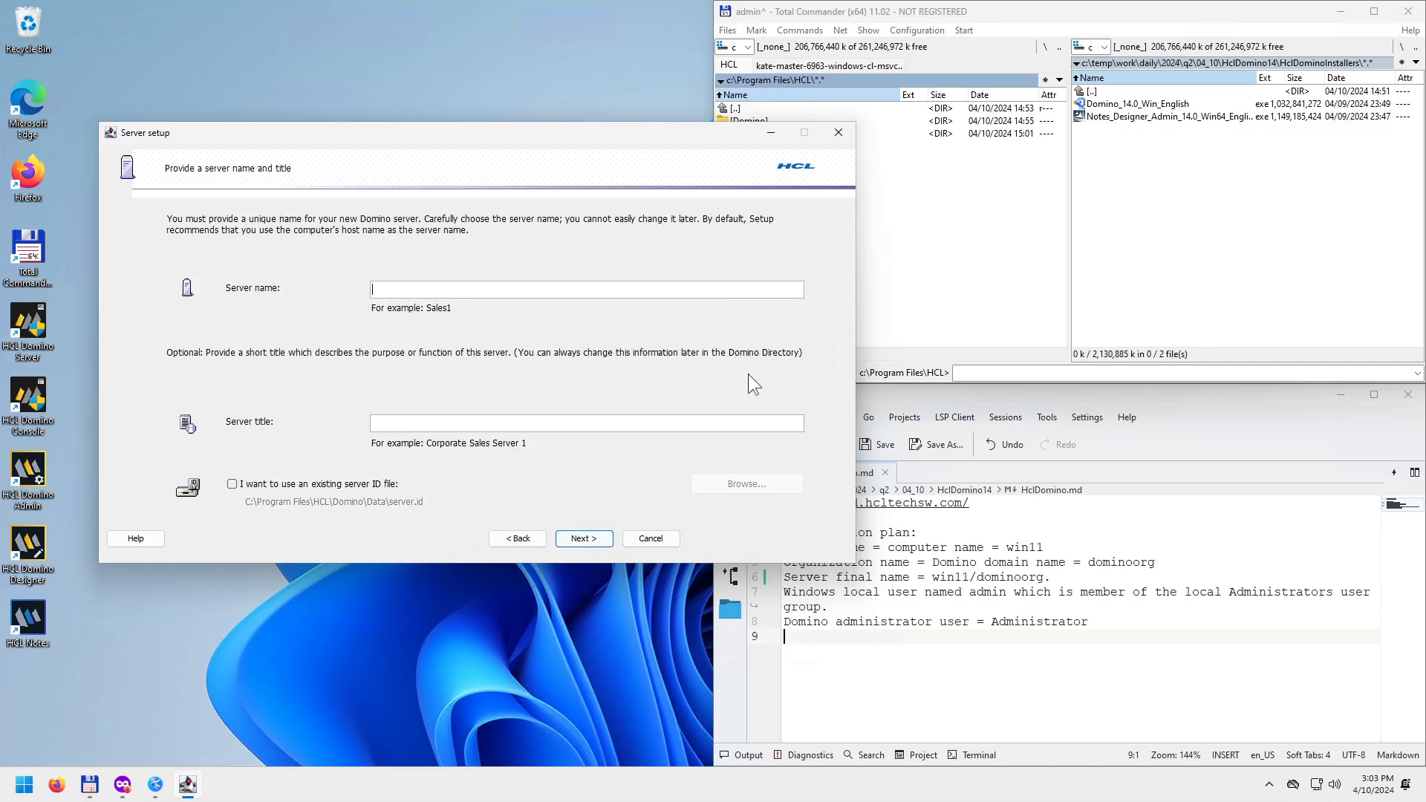
left_click_drag(638, 136, 541, 13)
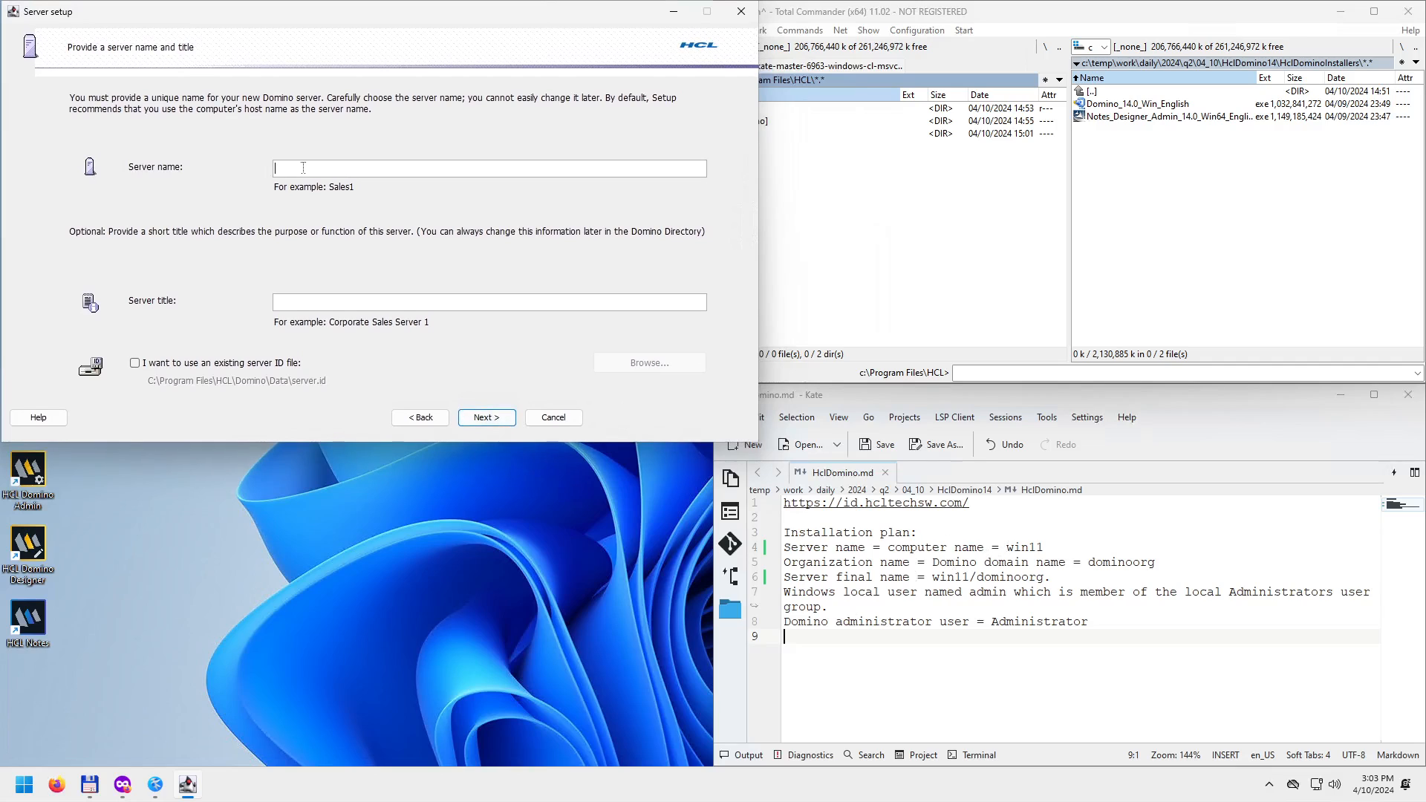
type("win11")
Paste dominoorg from the notes as the organization name and enter the certifier password.
left_click(488, 418)
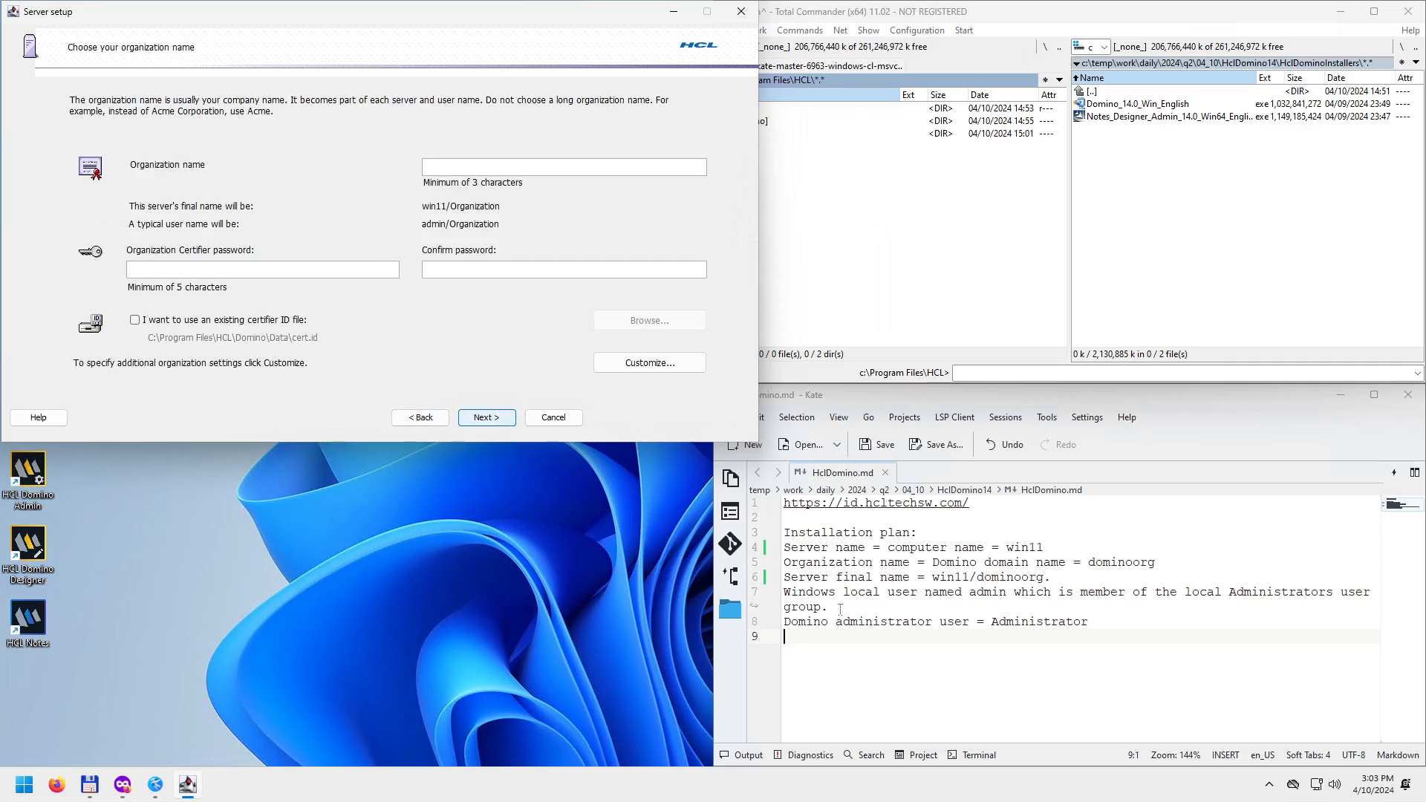
double_click(1114, 563)
key("ctrl+c")
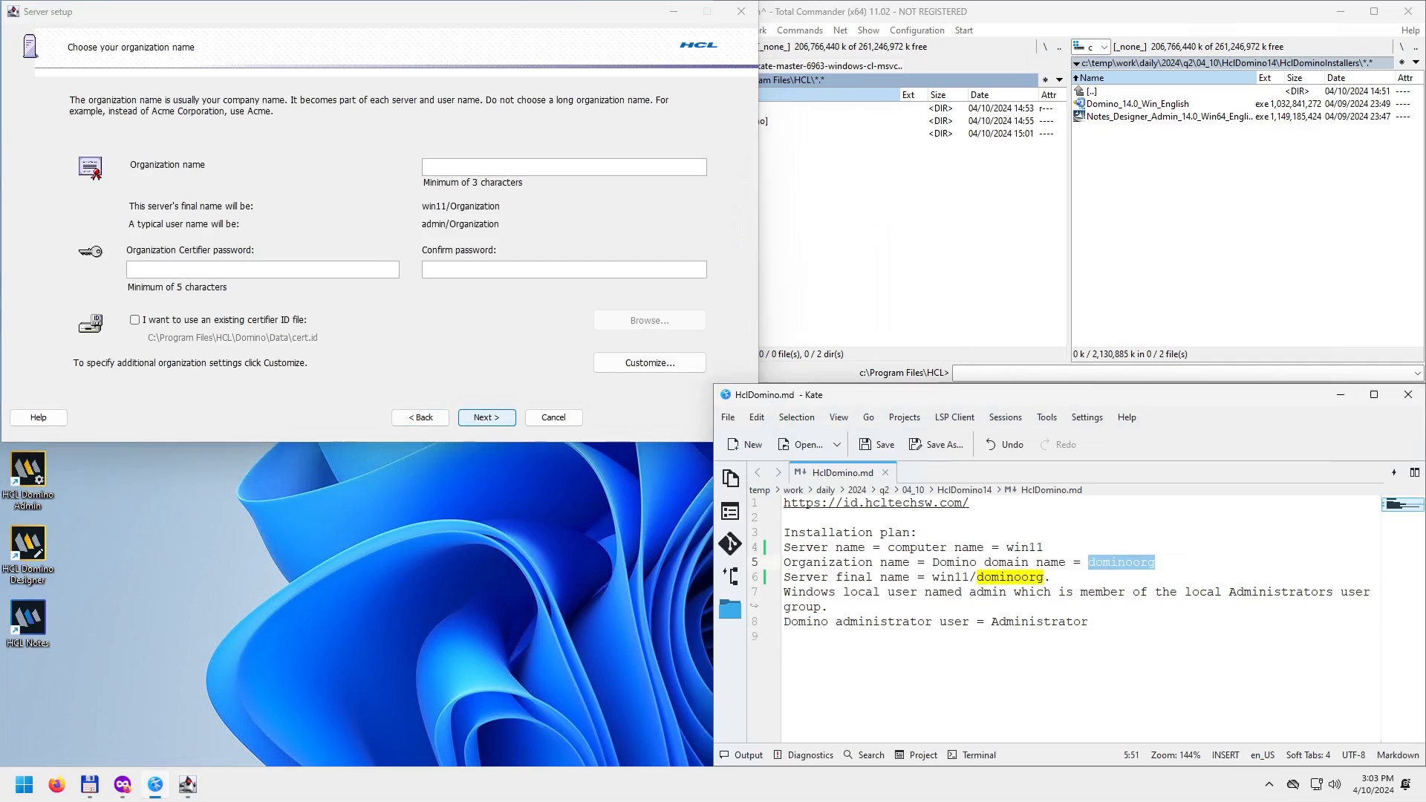
left_click(544, 166)
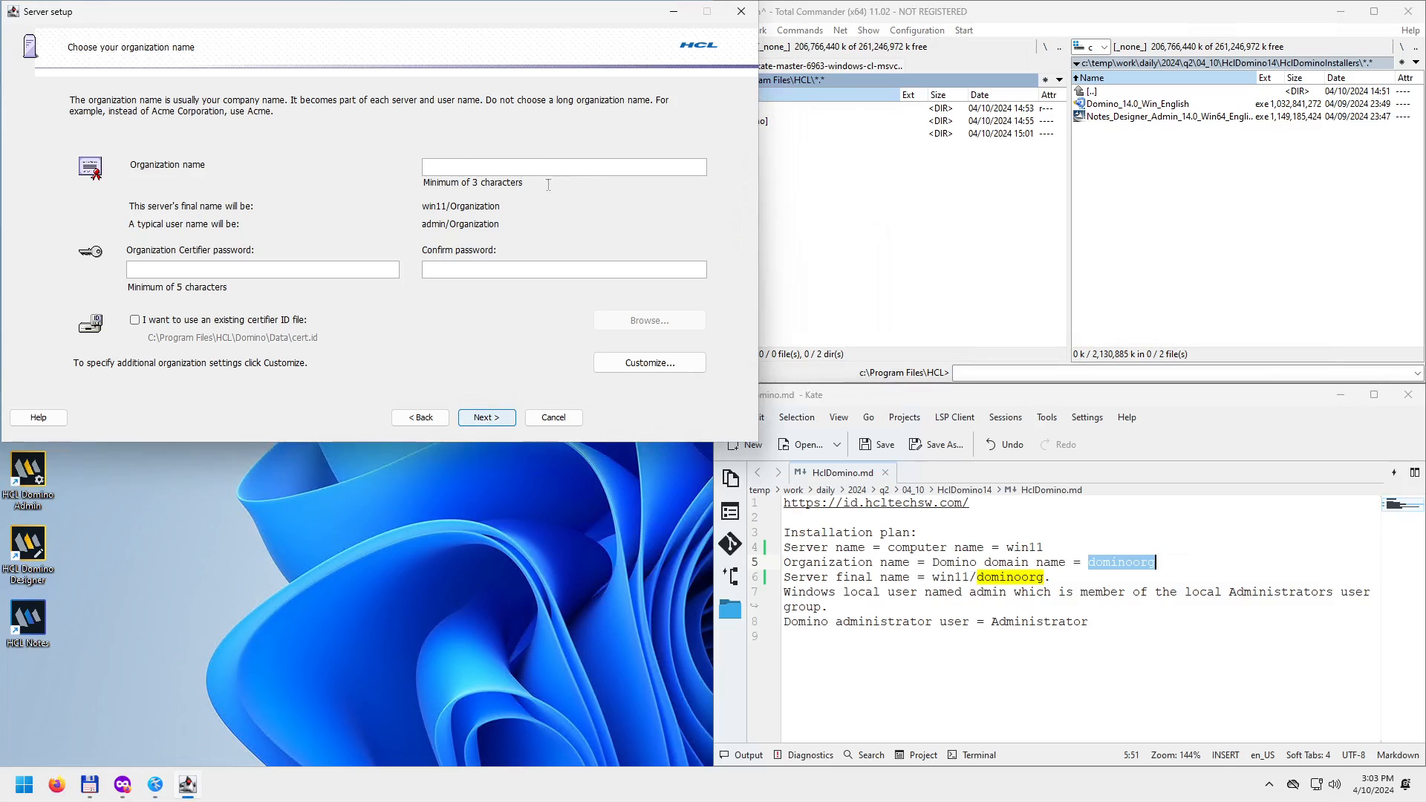
key("ctrl+v")
left_click(189, 269)
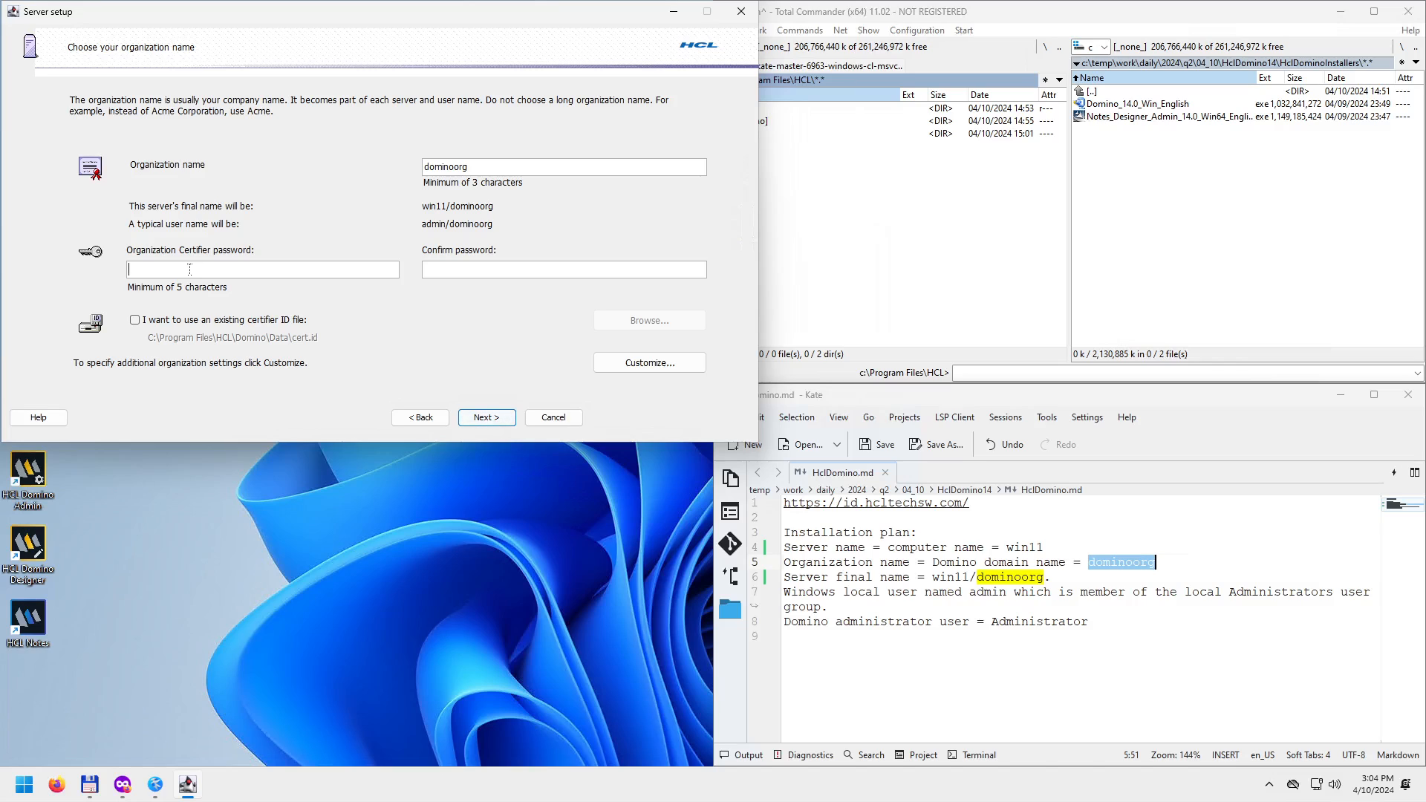
type("••••••••••••••")
Check the advanced organization settings, close them unchanged, and continue to the domain name page.
left_click(627, 361)
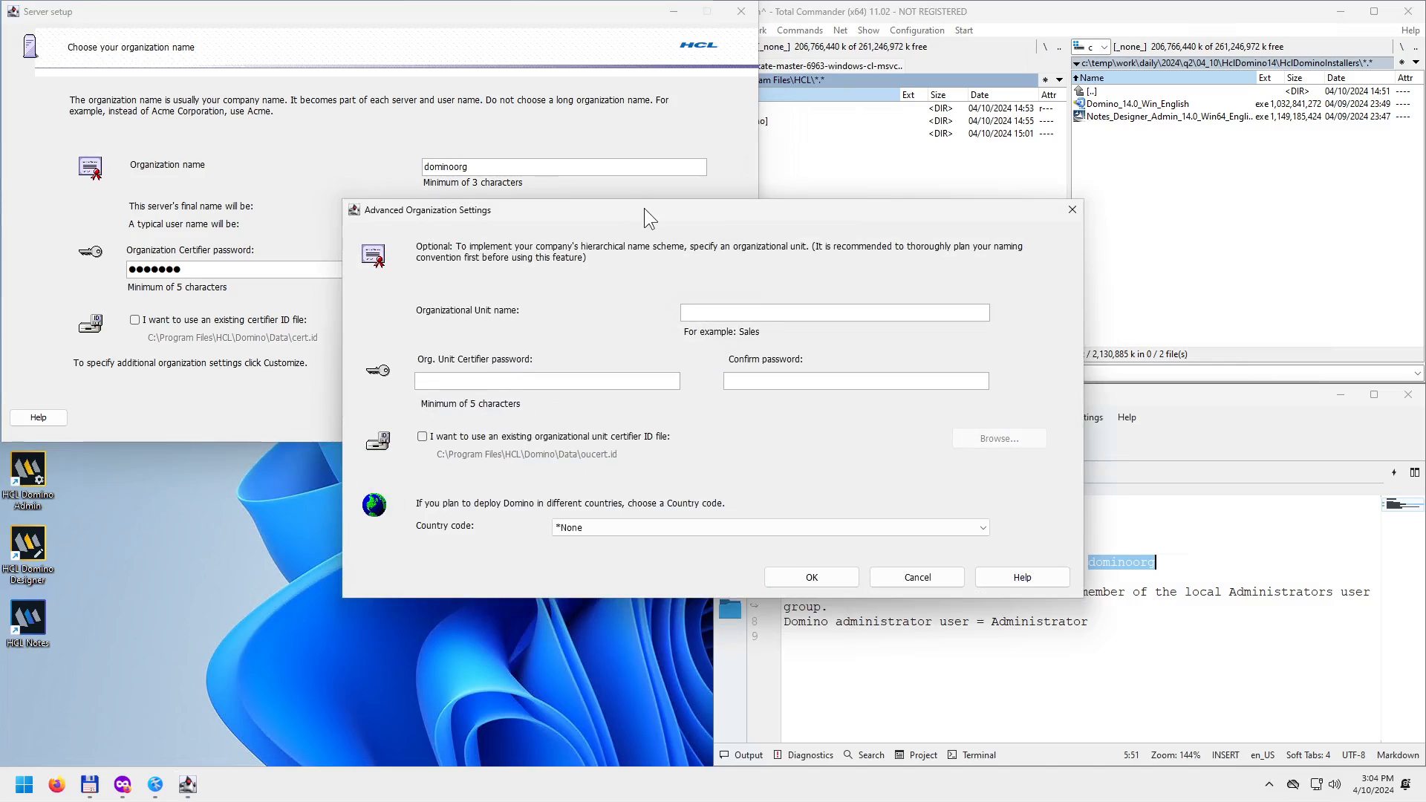
left_click_drag(644, 208, 410, 286)
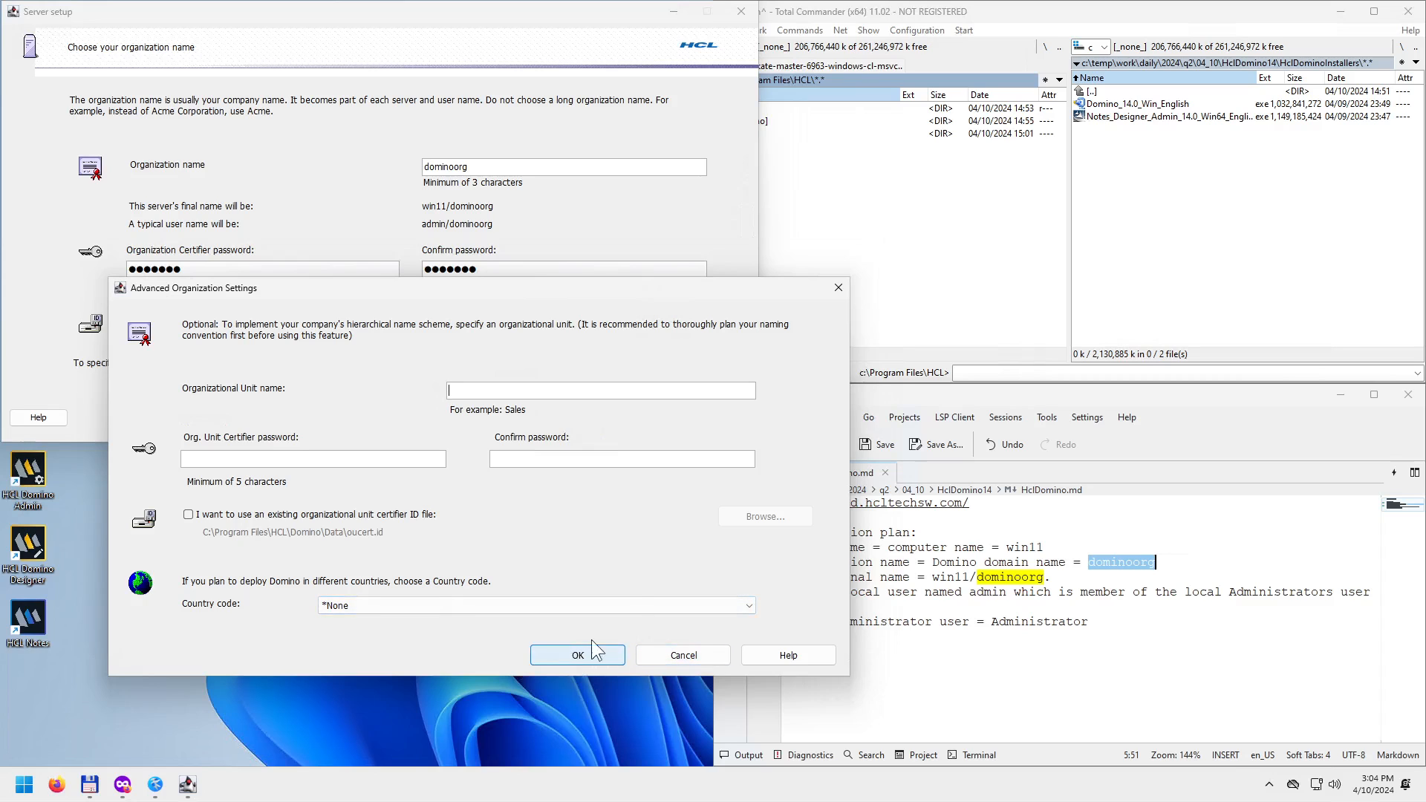
left_click(838, 288)
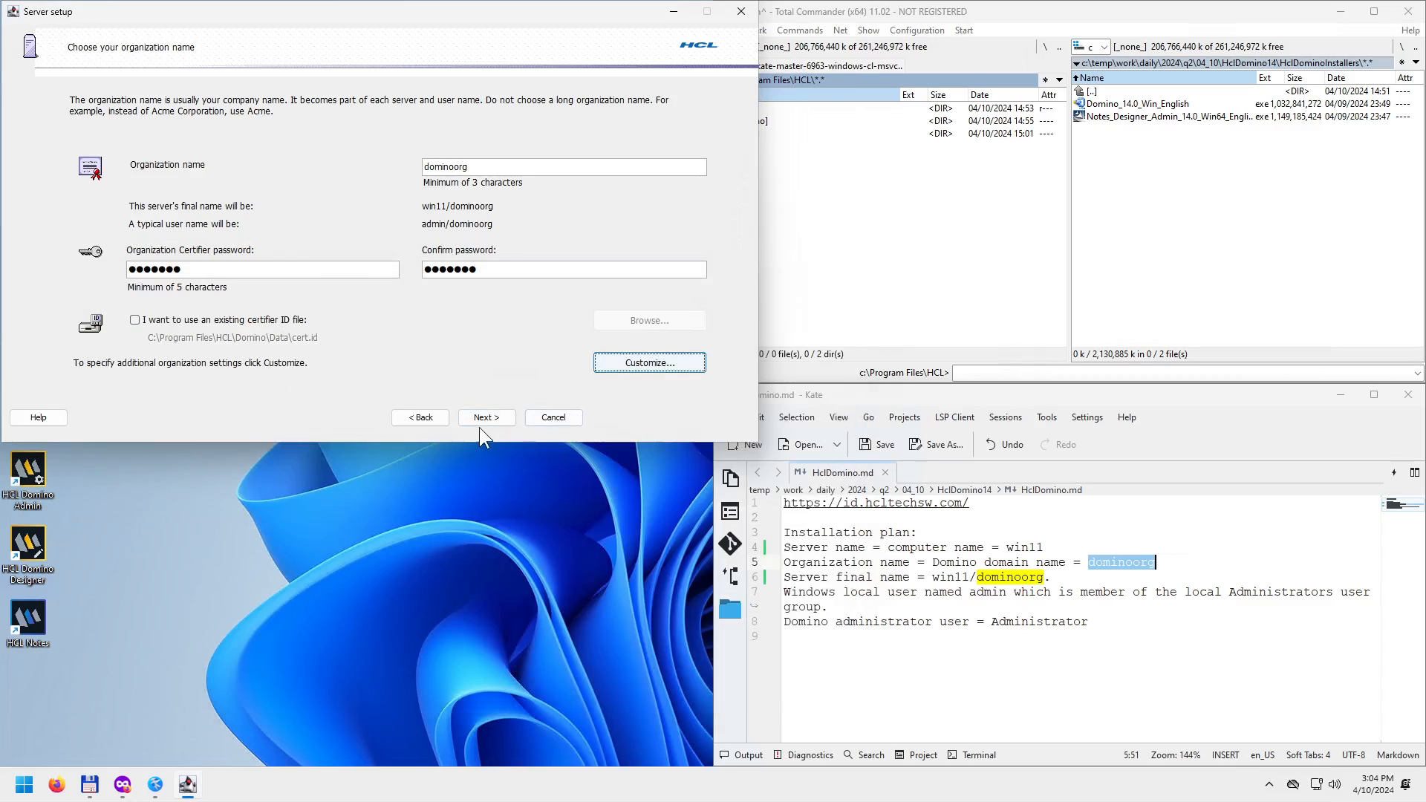
left_click(488, 417)
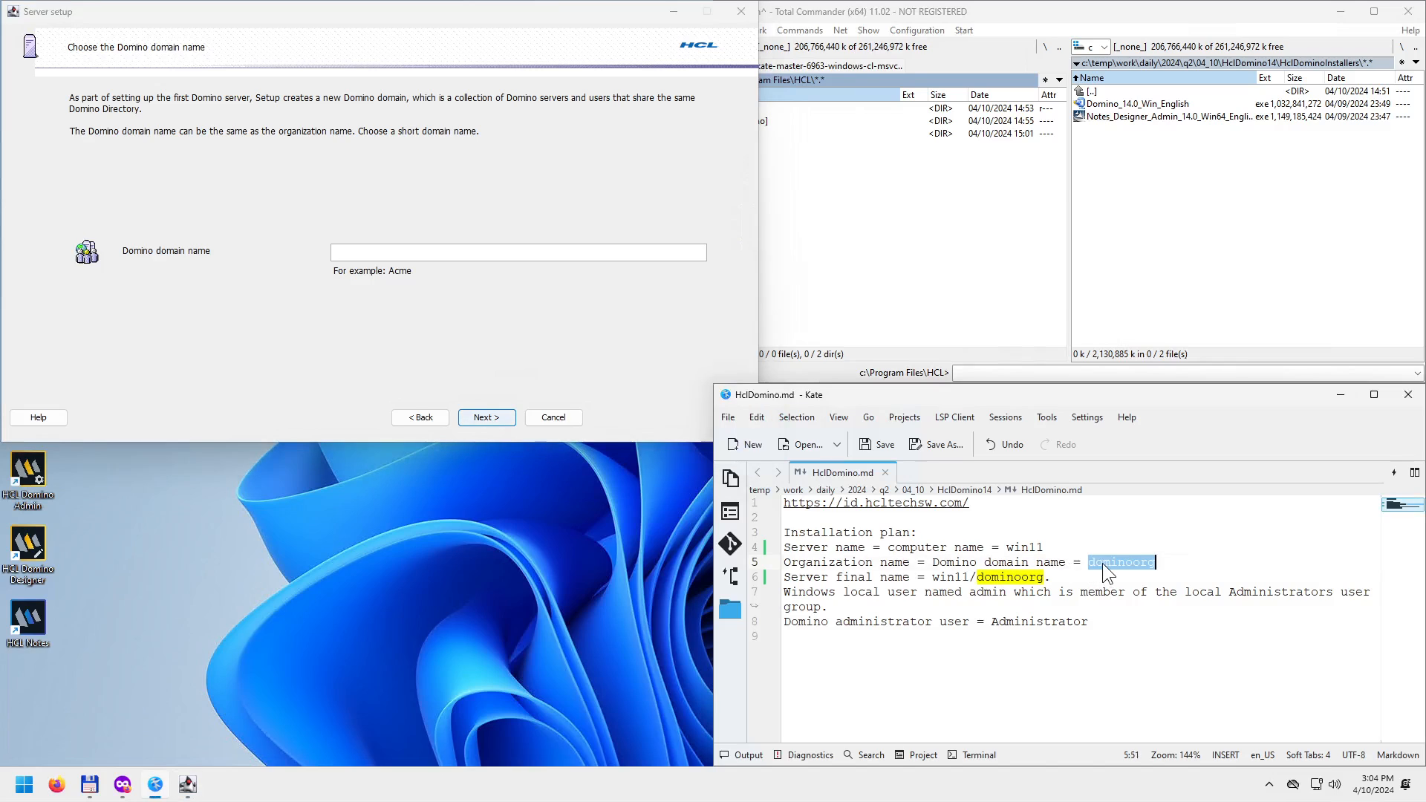
Paste dominoorg into the Domino domain name field and continue.
left_click(384, 252)
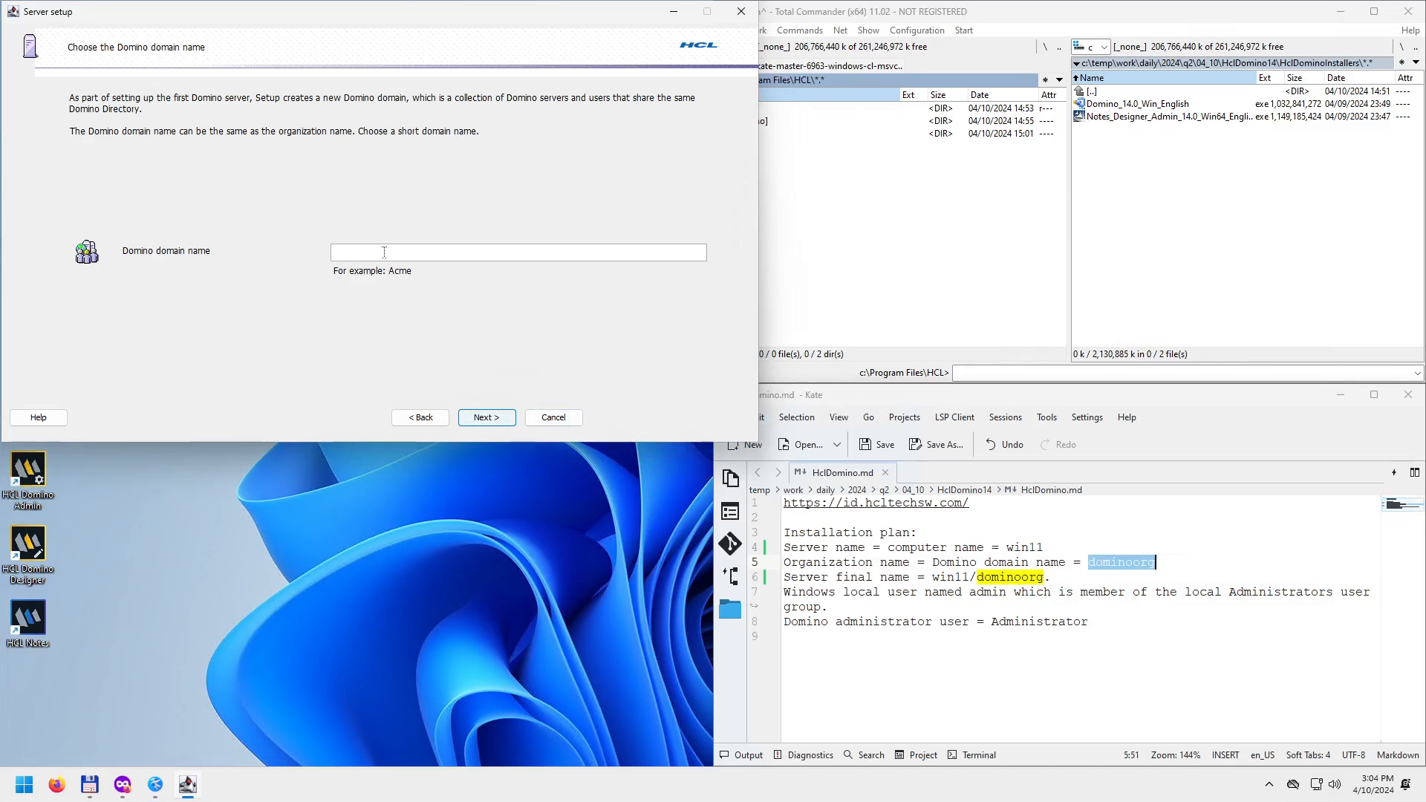
key("ctrl+v")
left_click(485, 417)
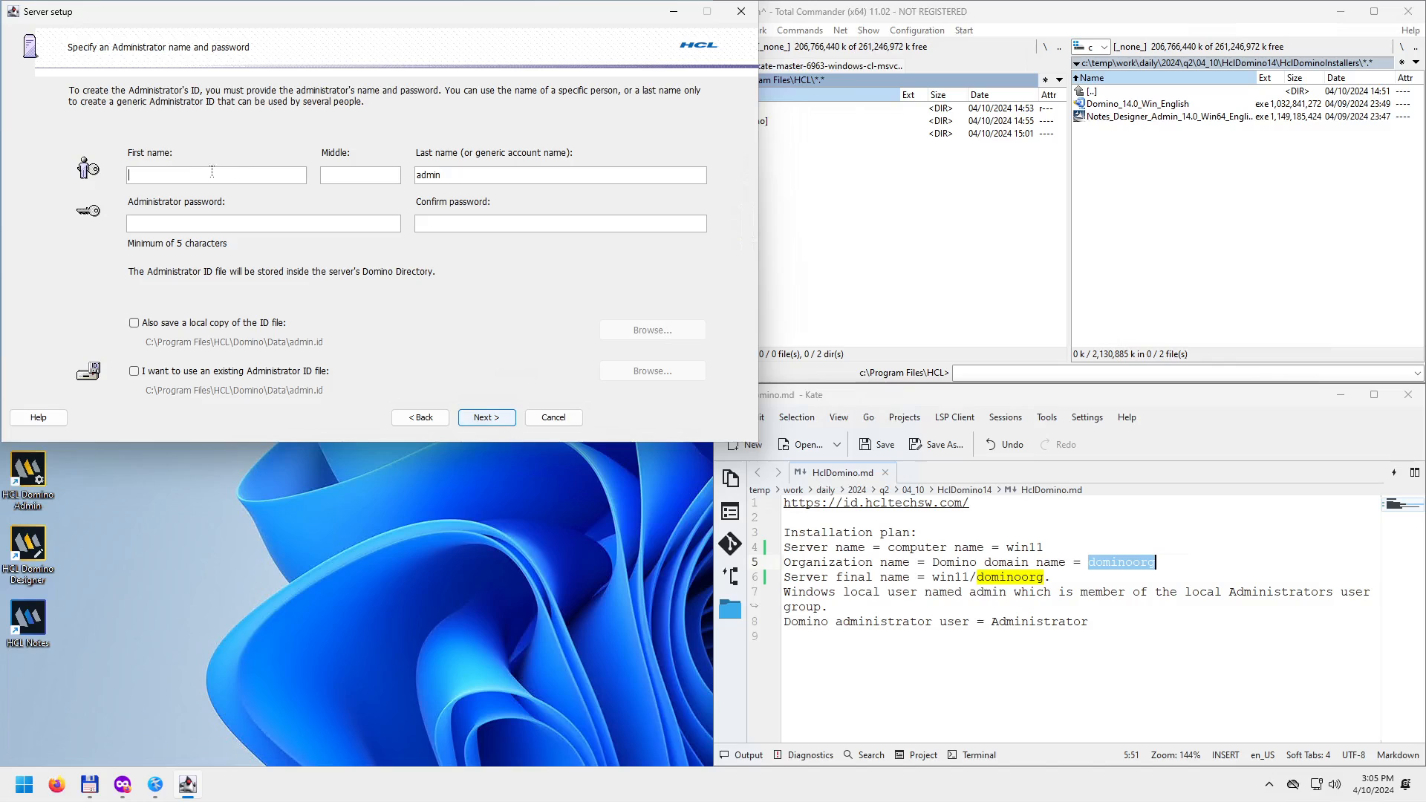
Replace the admin last name with administrator and enter and confirm the administrator password.
double_click(479, 175)
type("admin")
type("istr")
type("*****")
type("**")
key("Tab")
type("*******")
Lowercase 'Administrator' in the Kate notes and save them, then keep a local admin ID copy.
double_click(1014, 621)
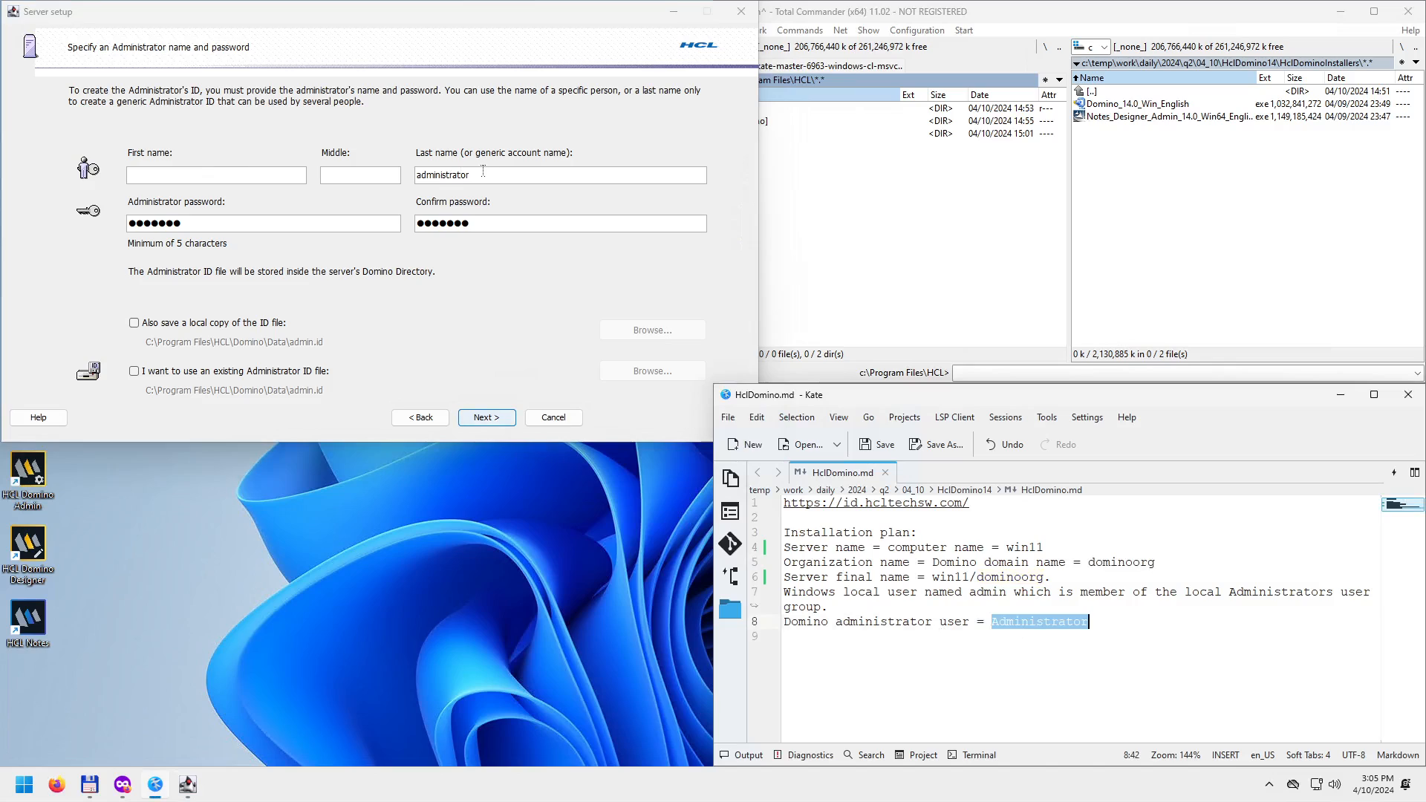
left_click(1029, 625)
left_click_drag(1000, 623, 993, 622)
type("a")
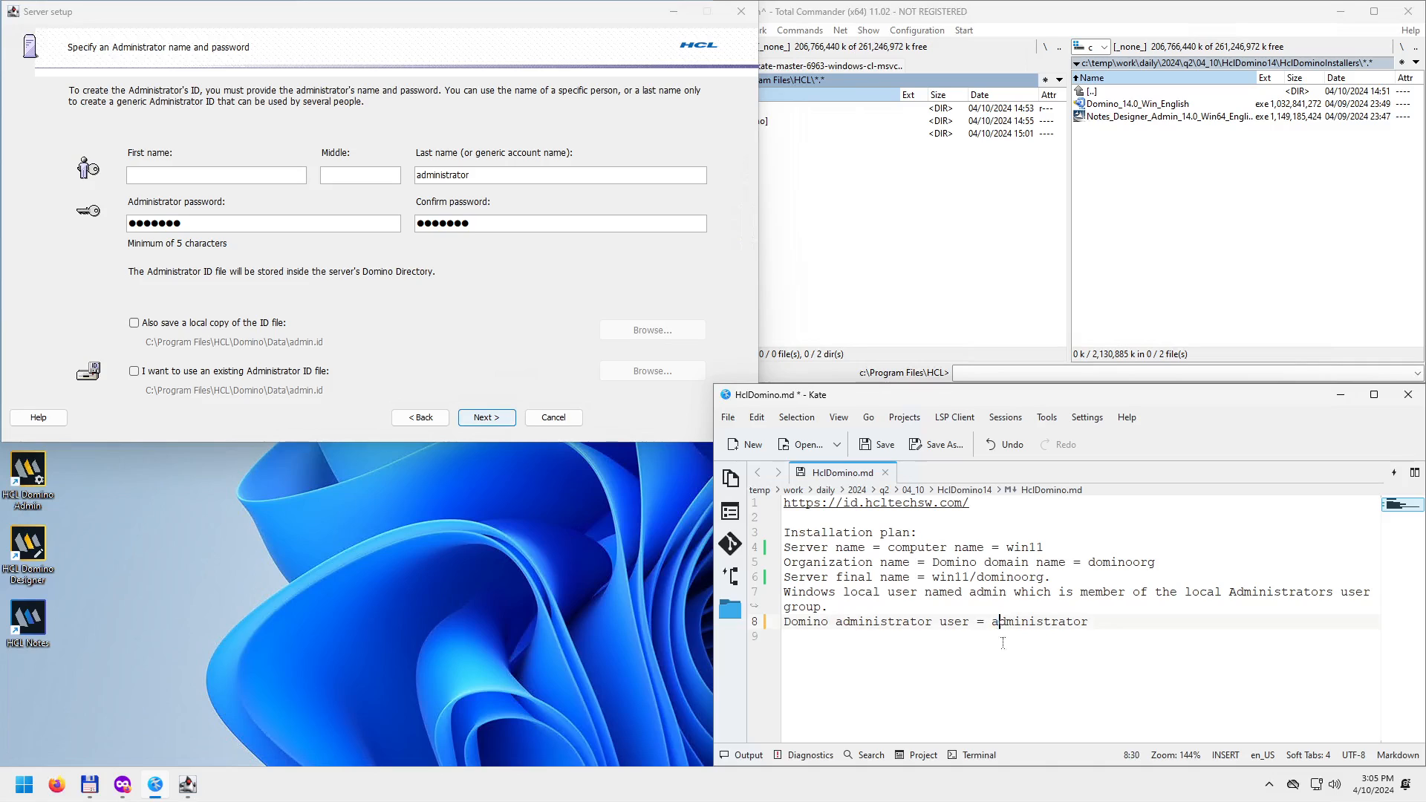
left_click(1050, 657)
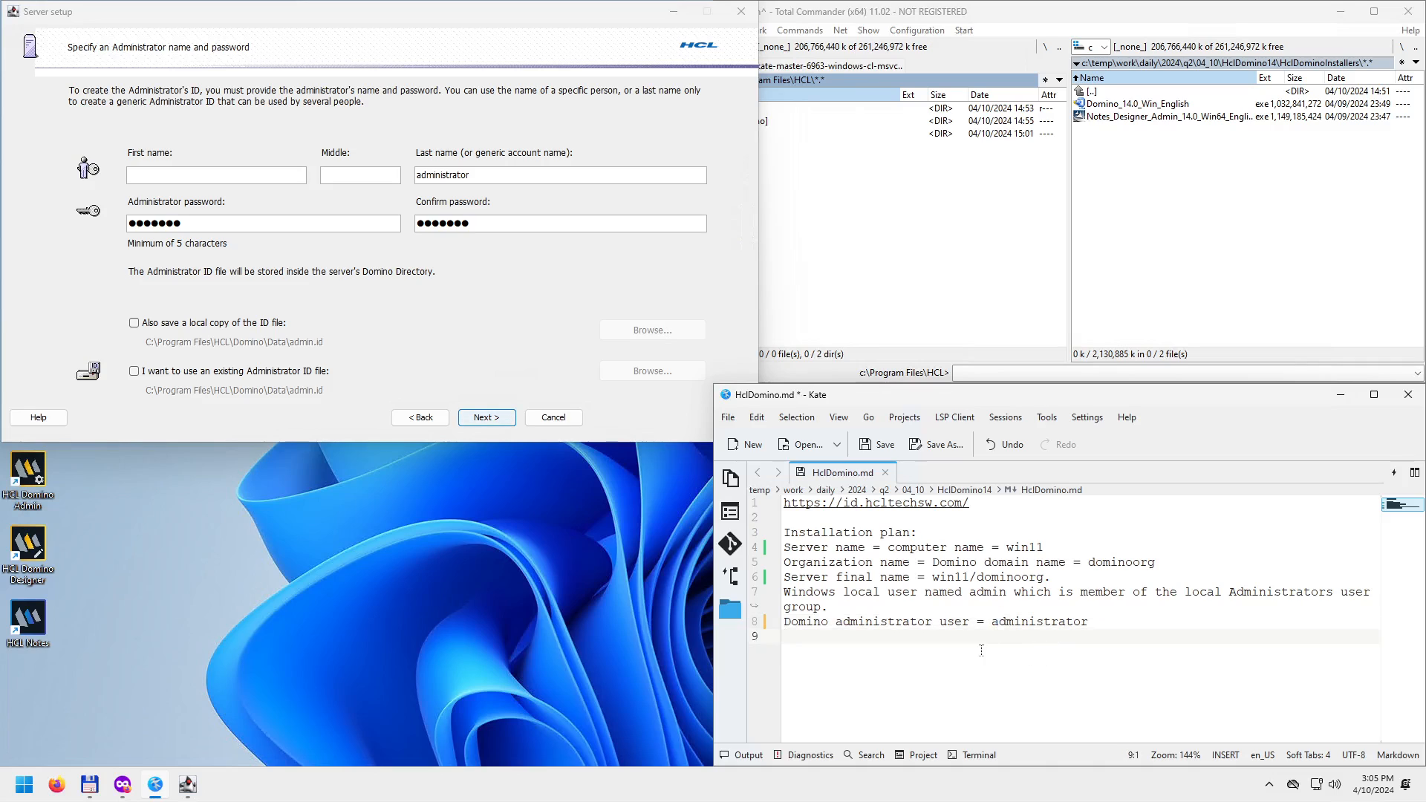
key("ctrl+s")
left_click(154, 323)
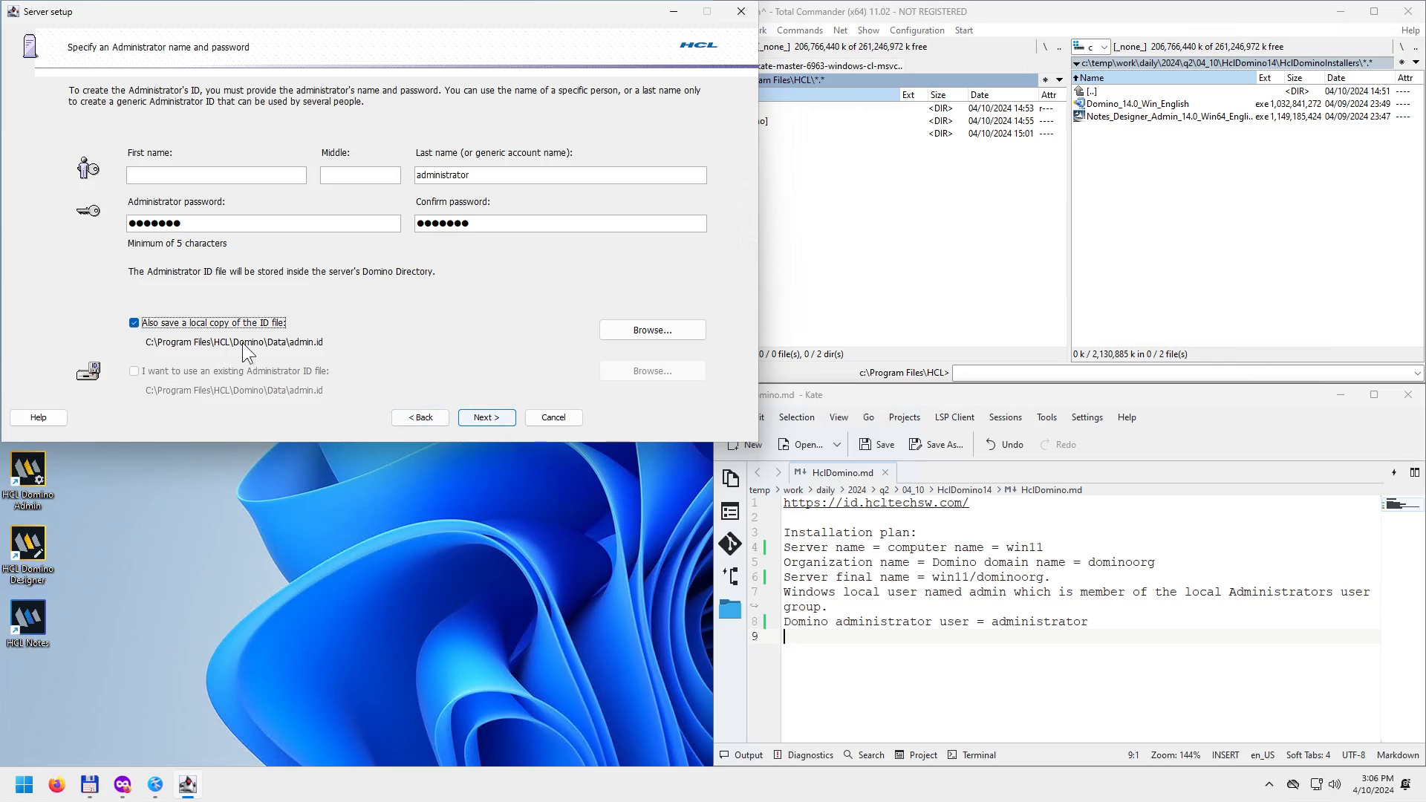
left_click(485, 418)
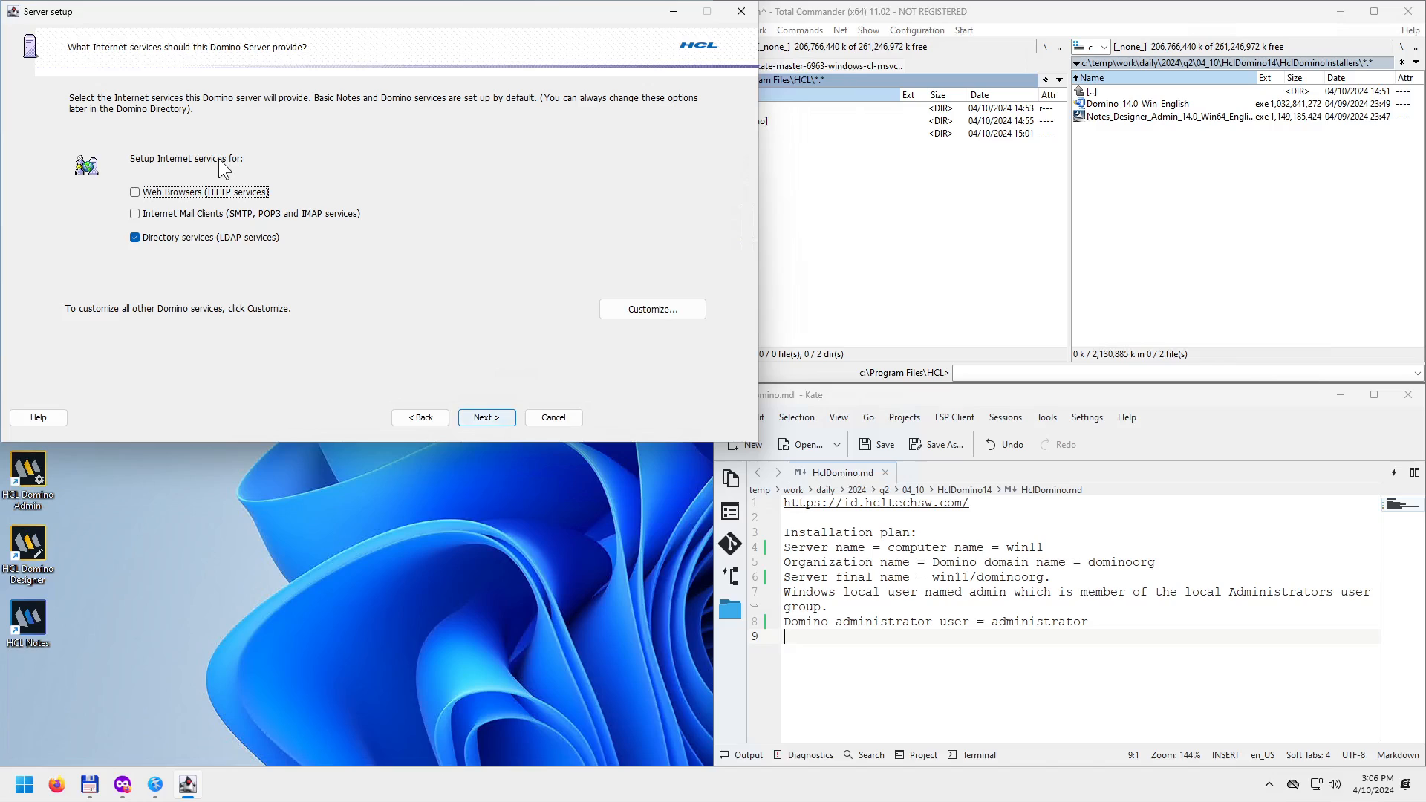
Enable Web Browsers (HTTP) and Internet Mail Clients, check the server task list, and continue.
left_click(176, 196)
left_click(268, 215)
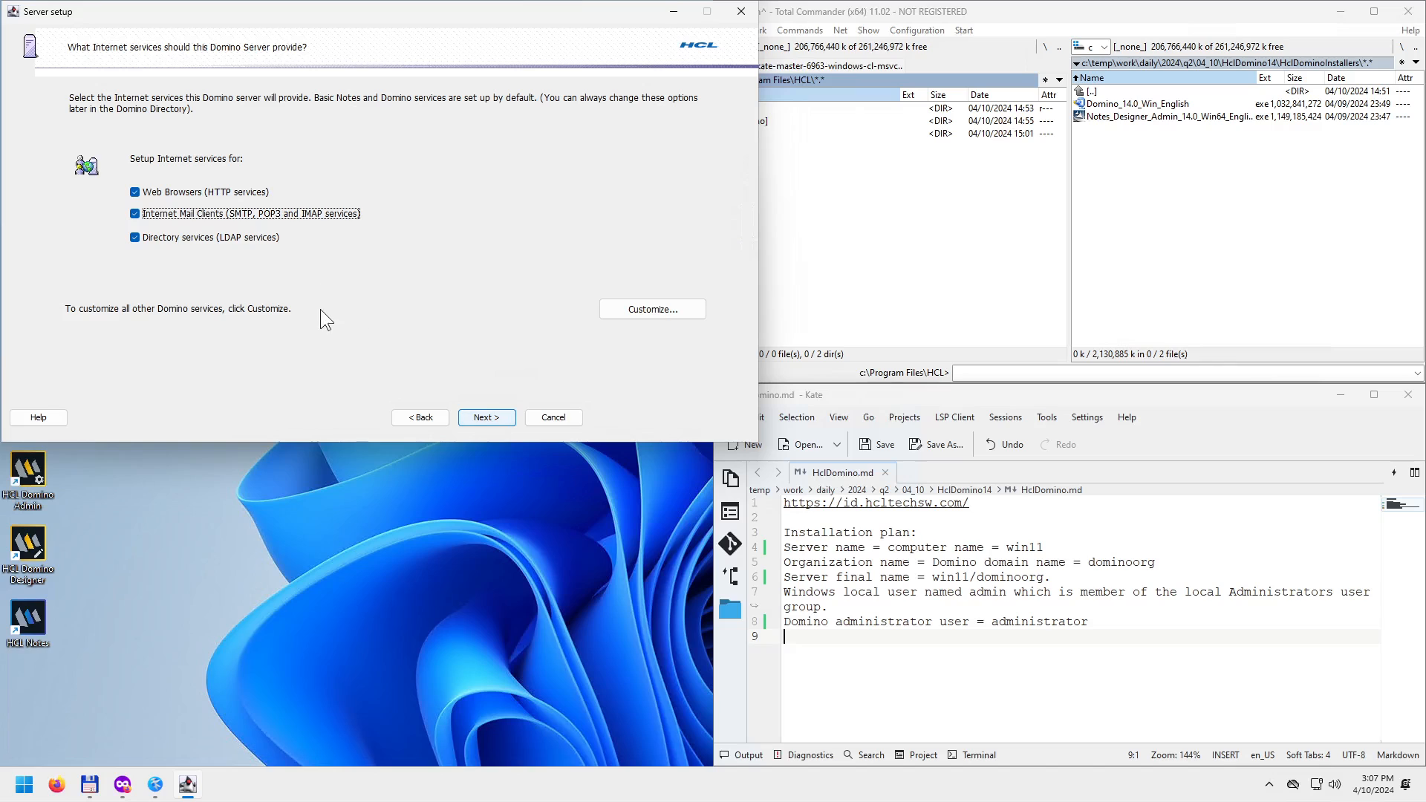
left_click(669, 312)
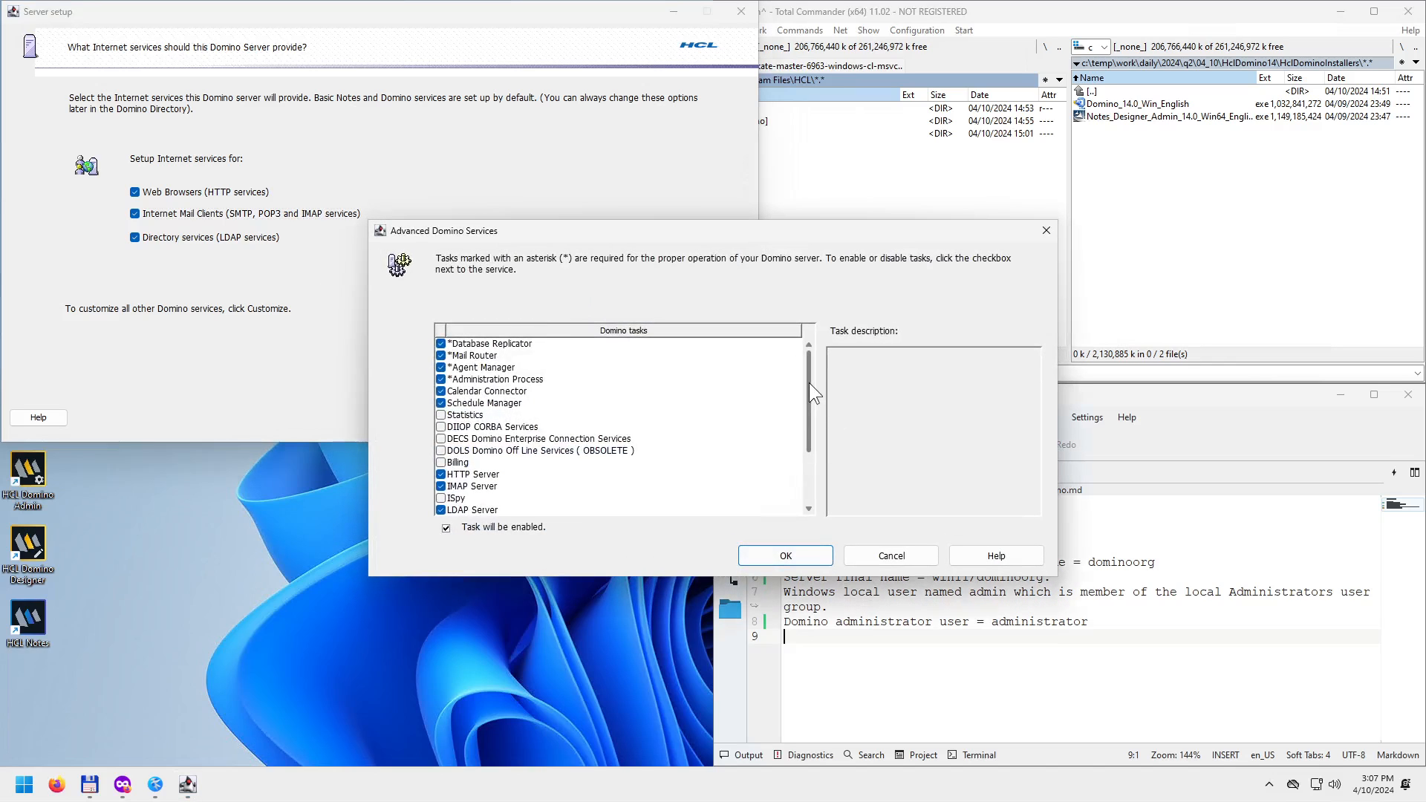
left_click_drag(809, 381, 805, 453)
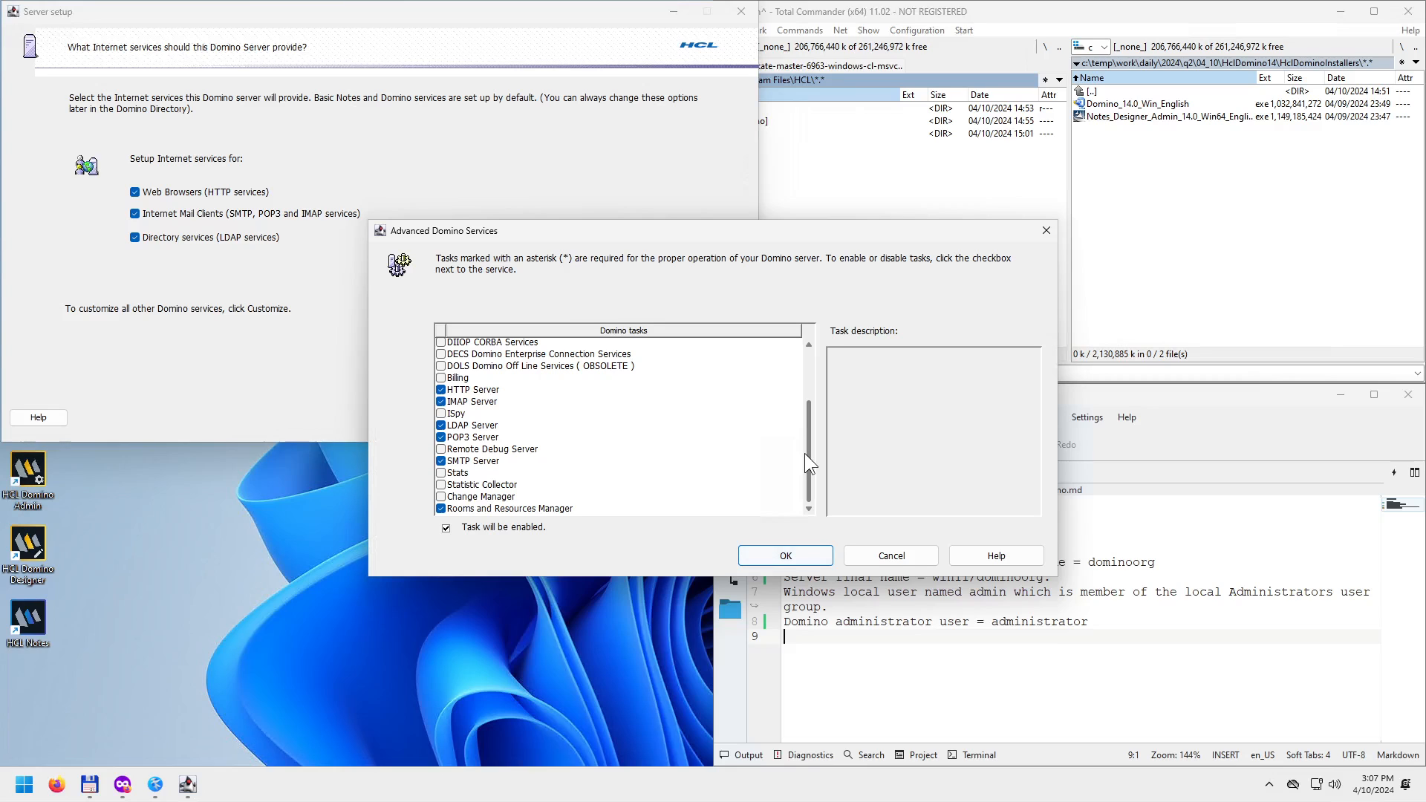
left_click_drag(805, 453, 807, 353)
left_click(1045, 230)
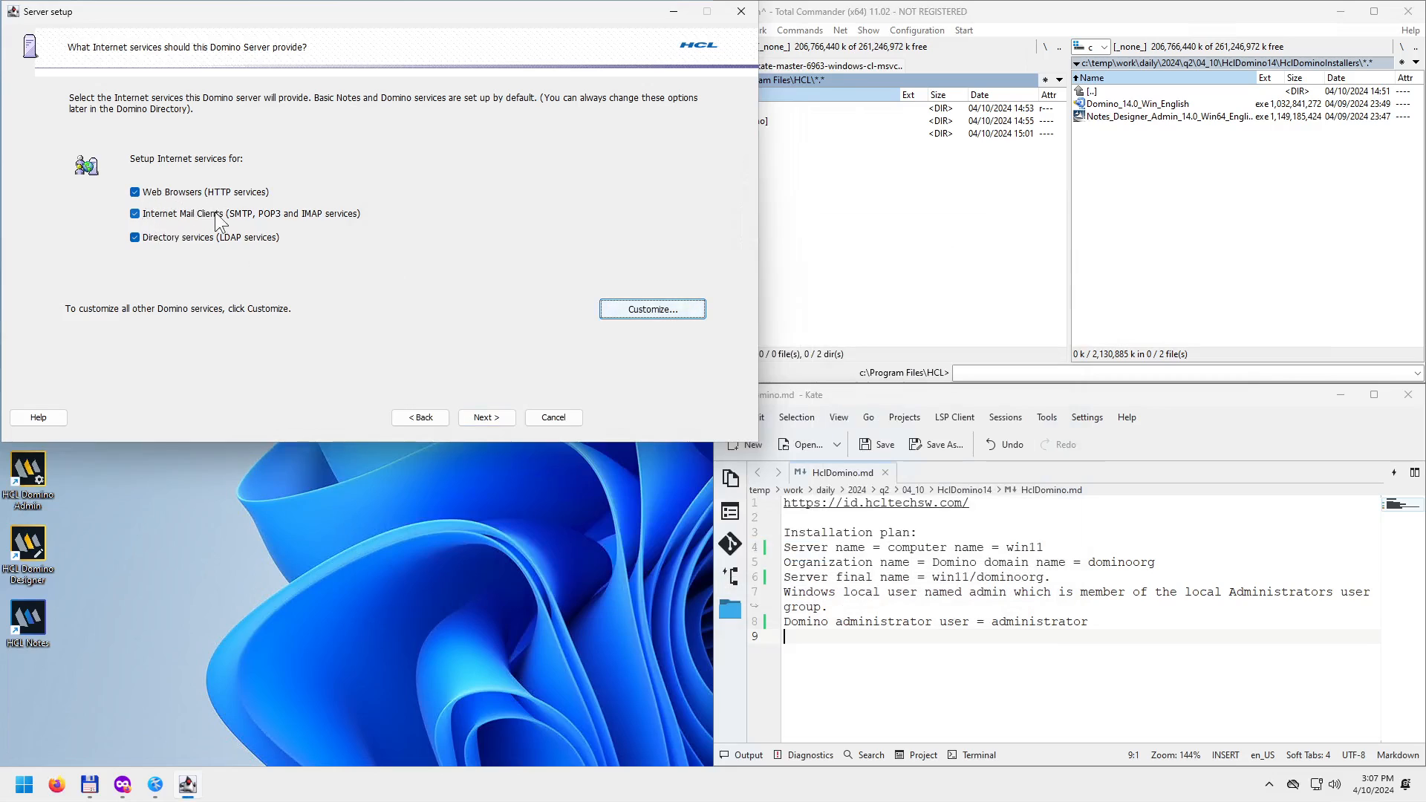
left_click(491, 419)
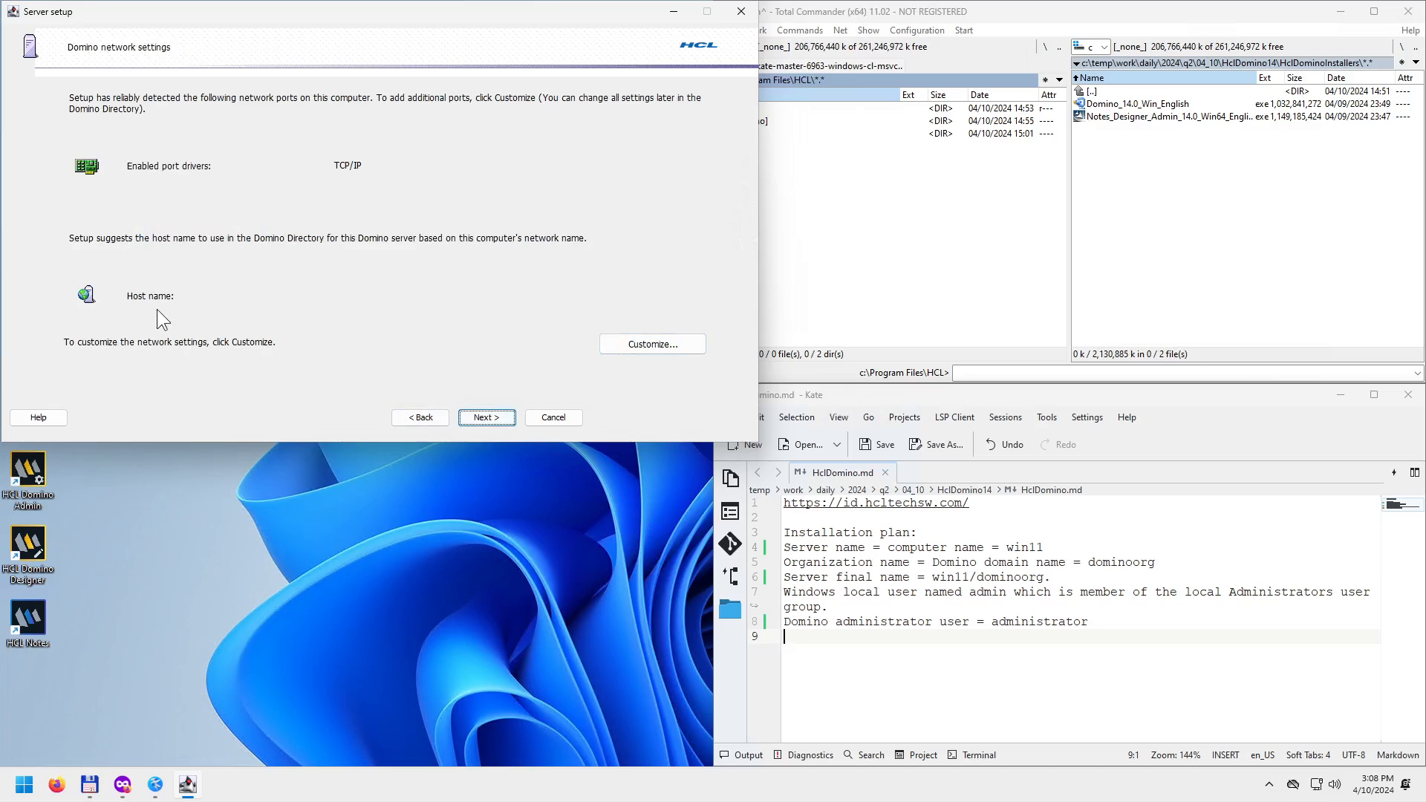
Keep the advanced network settings unchanged, continue, and accept the not-fully-qualified host name warning.
left_click(635, 344)
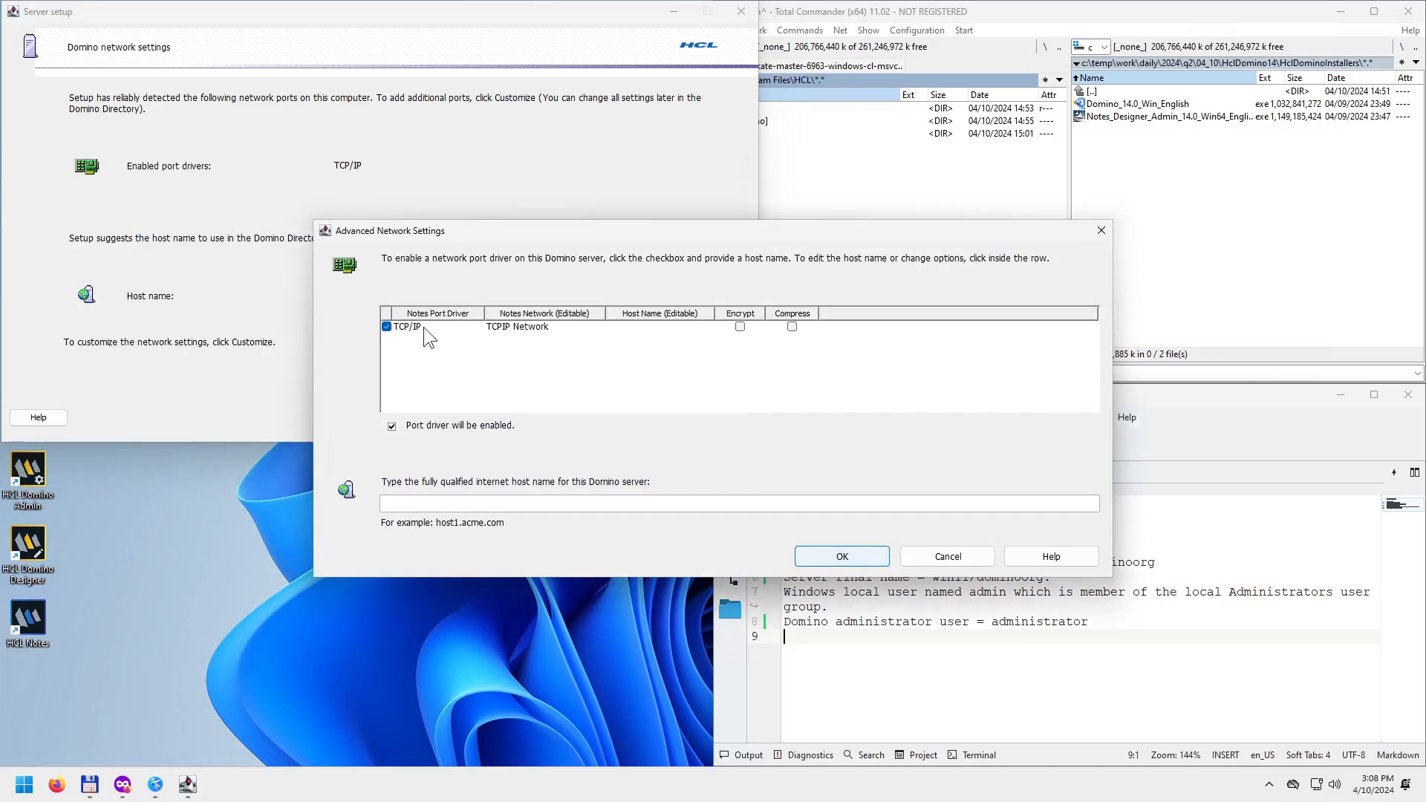
left_click_drag(582, 229, 356, 187)
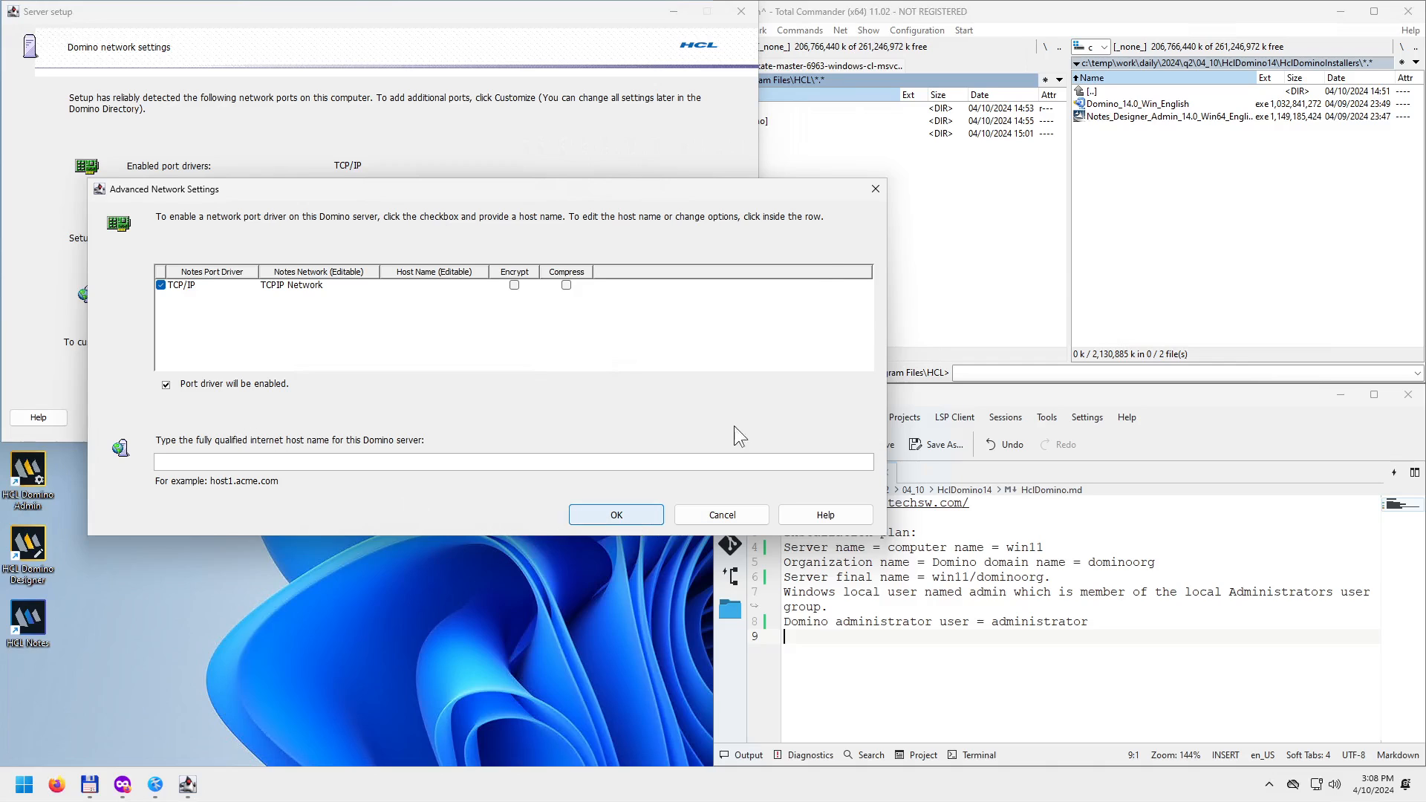
left_click(875, 190)
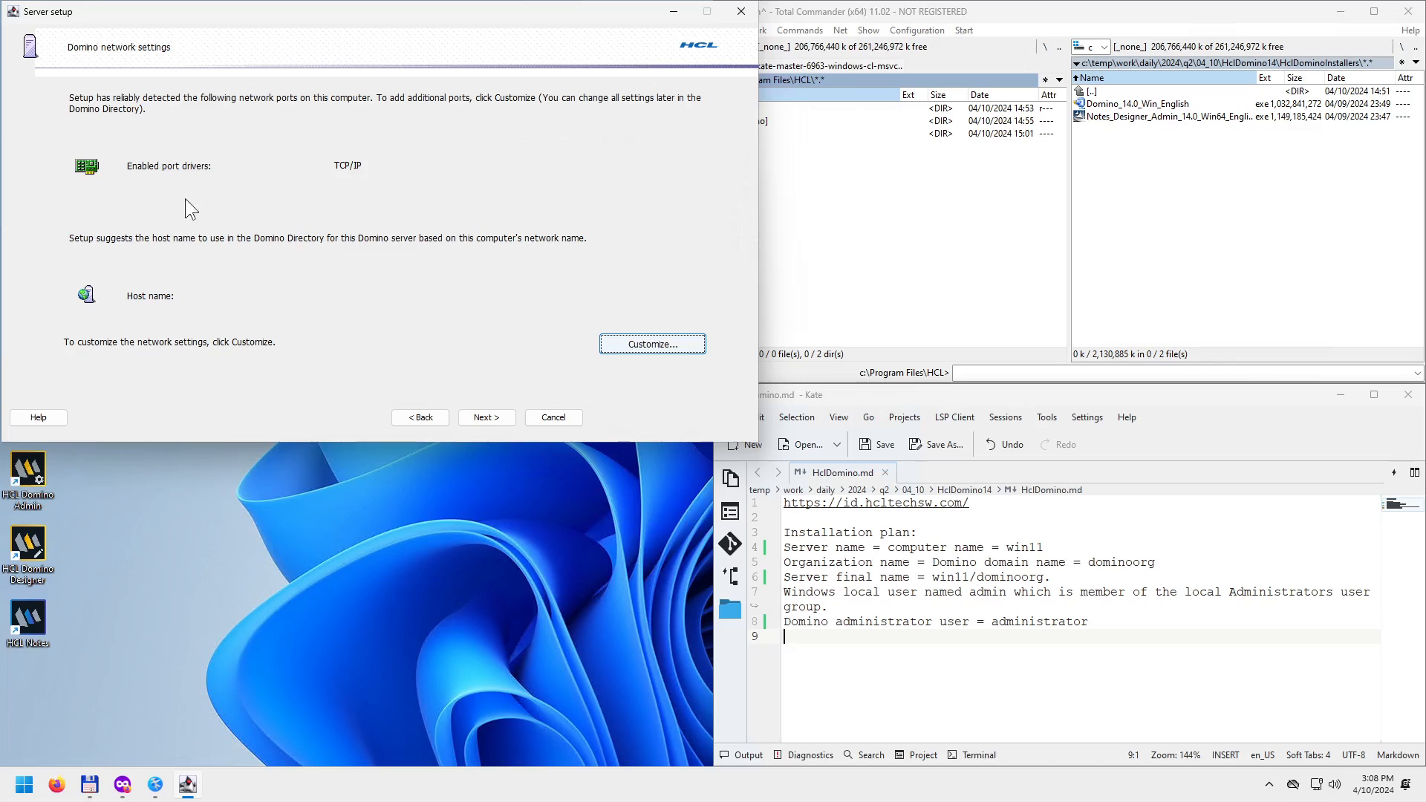
left_click(489, 419)
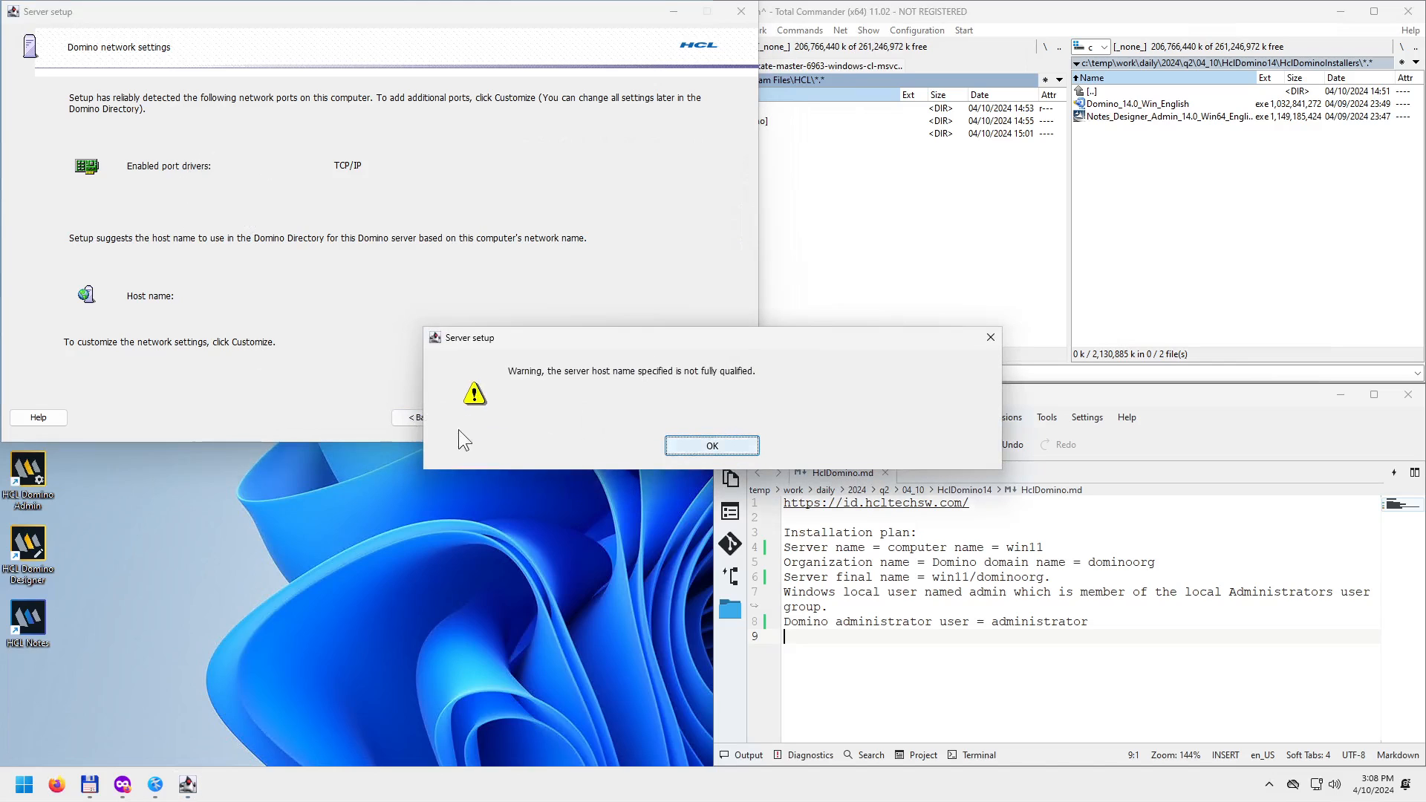
left_click(702, 448)
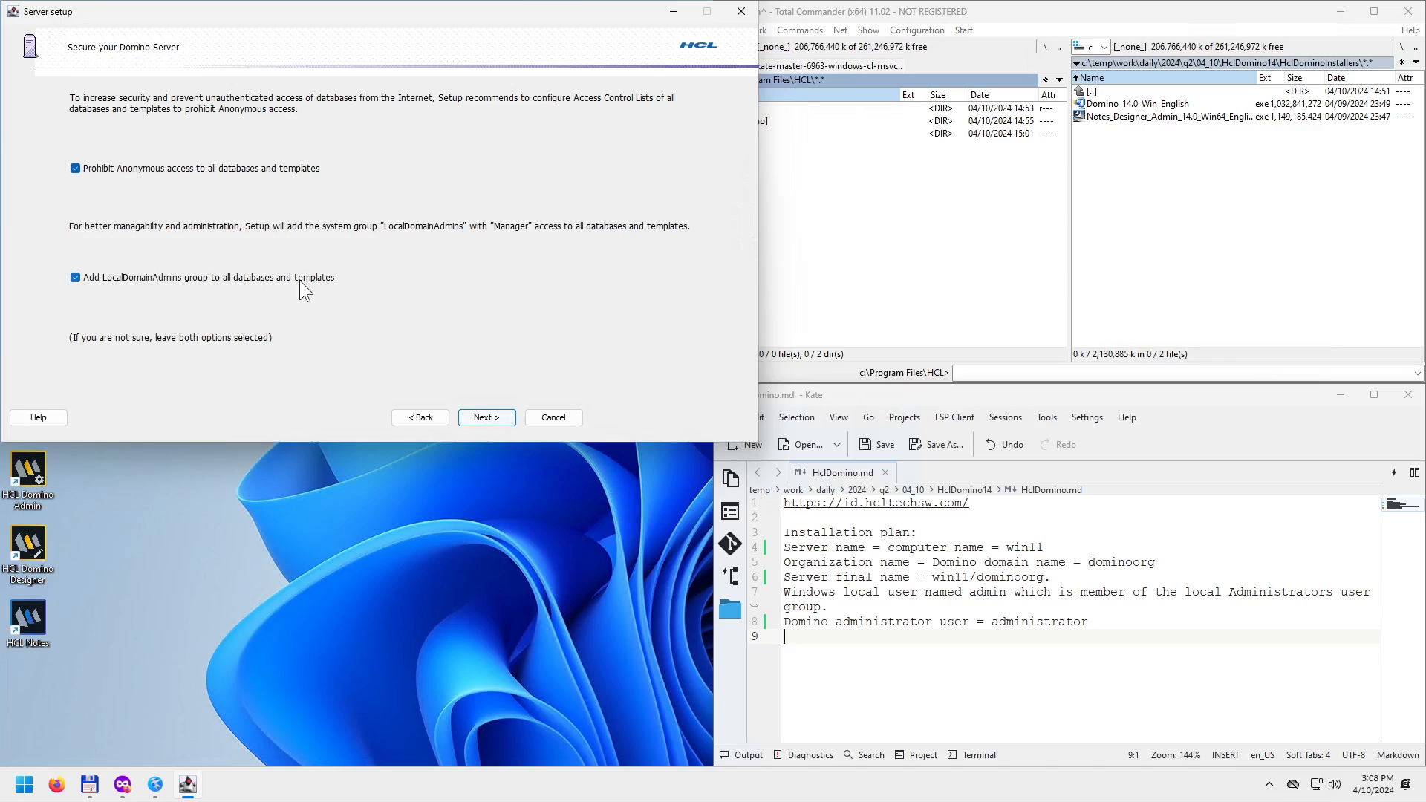
Keep both security options, check the settings summary against the notes, and run Setup.
left_click(491, 420)
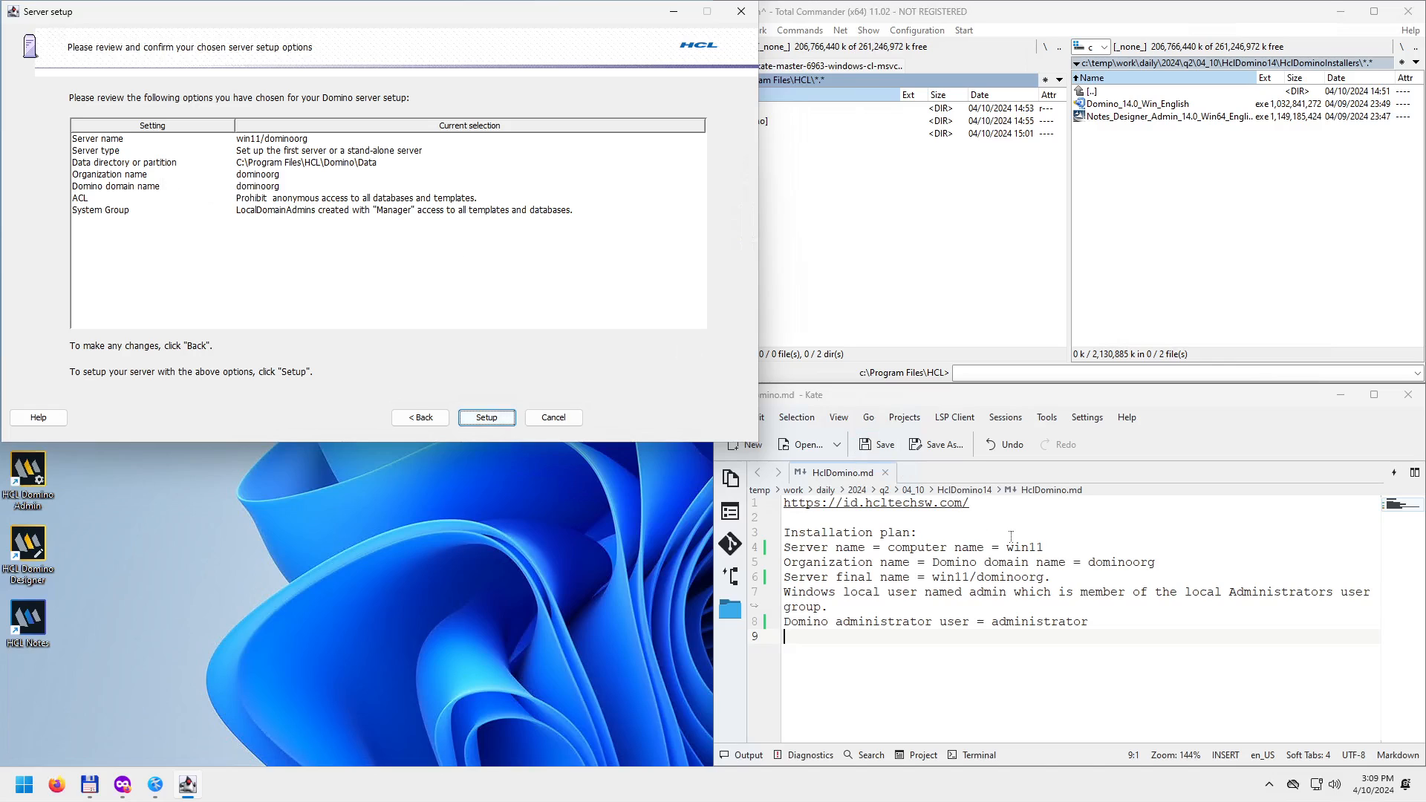
left_click(1112, 562)
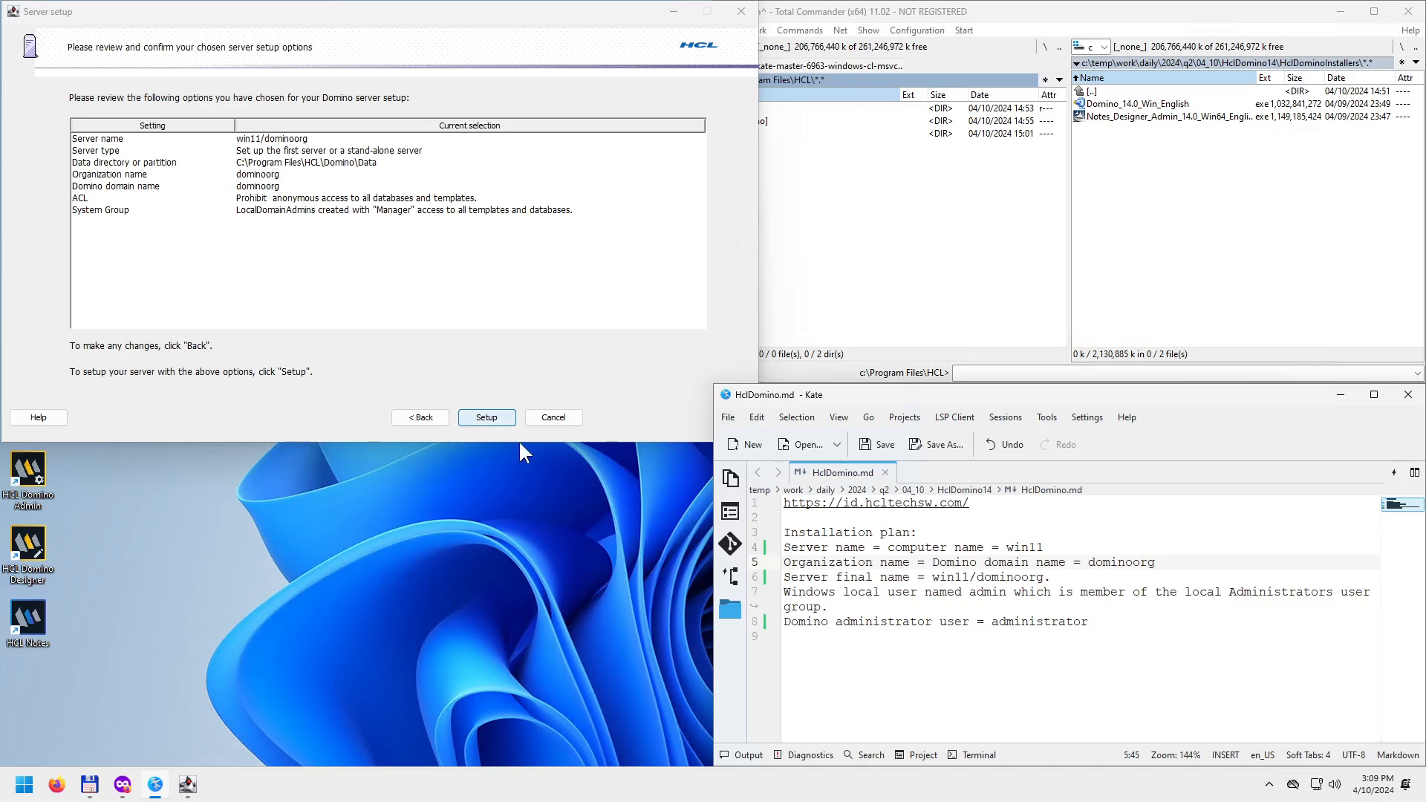
left_click(483, 417)
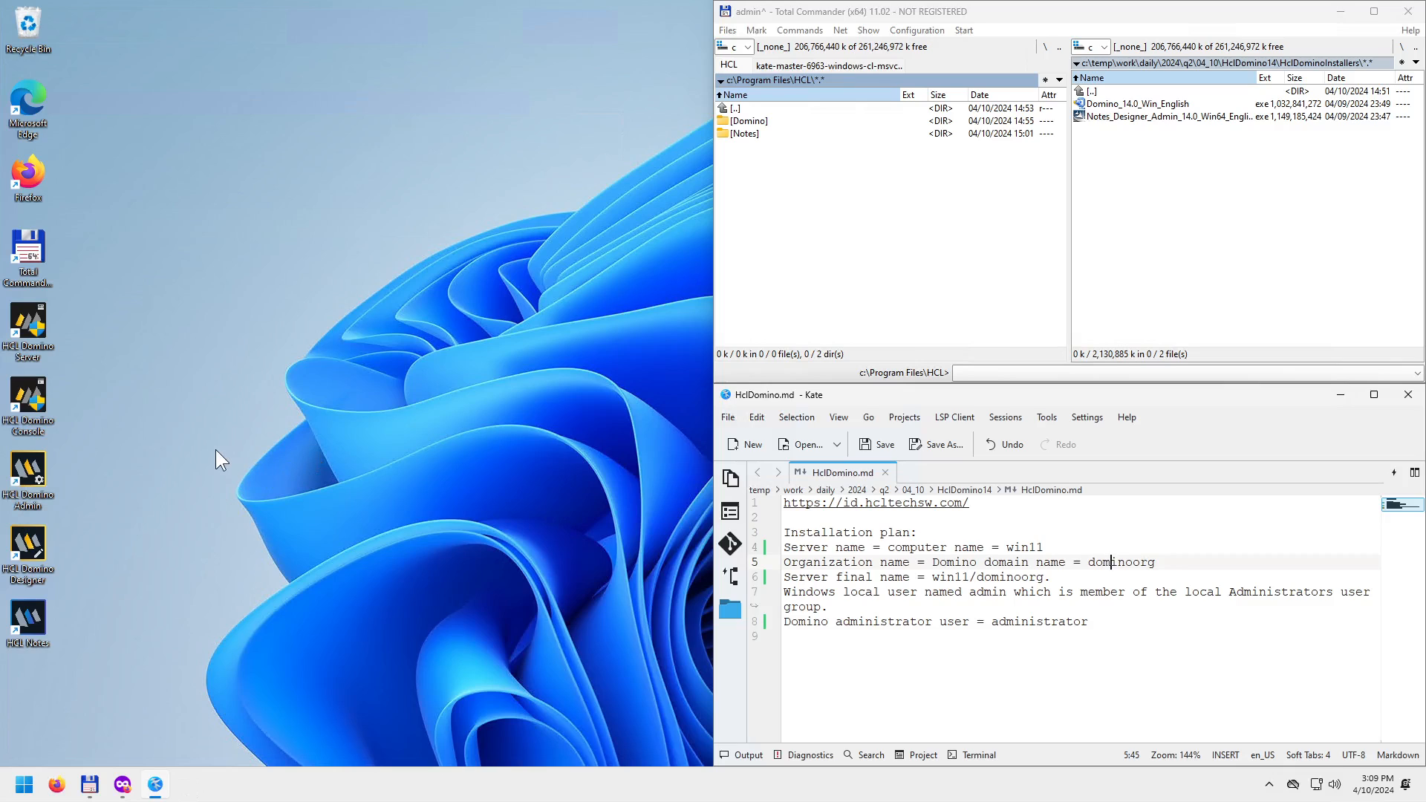
Launch Task Manager from the taskbar, switch to the Details page, and maximize it.
right_click(290, 790)
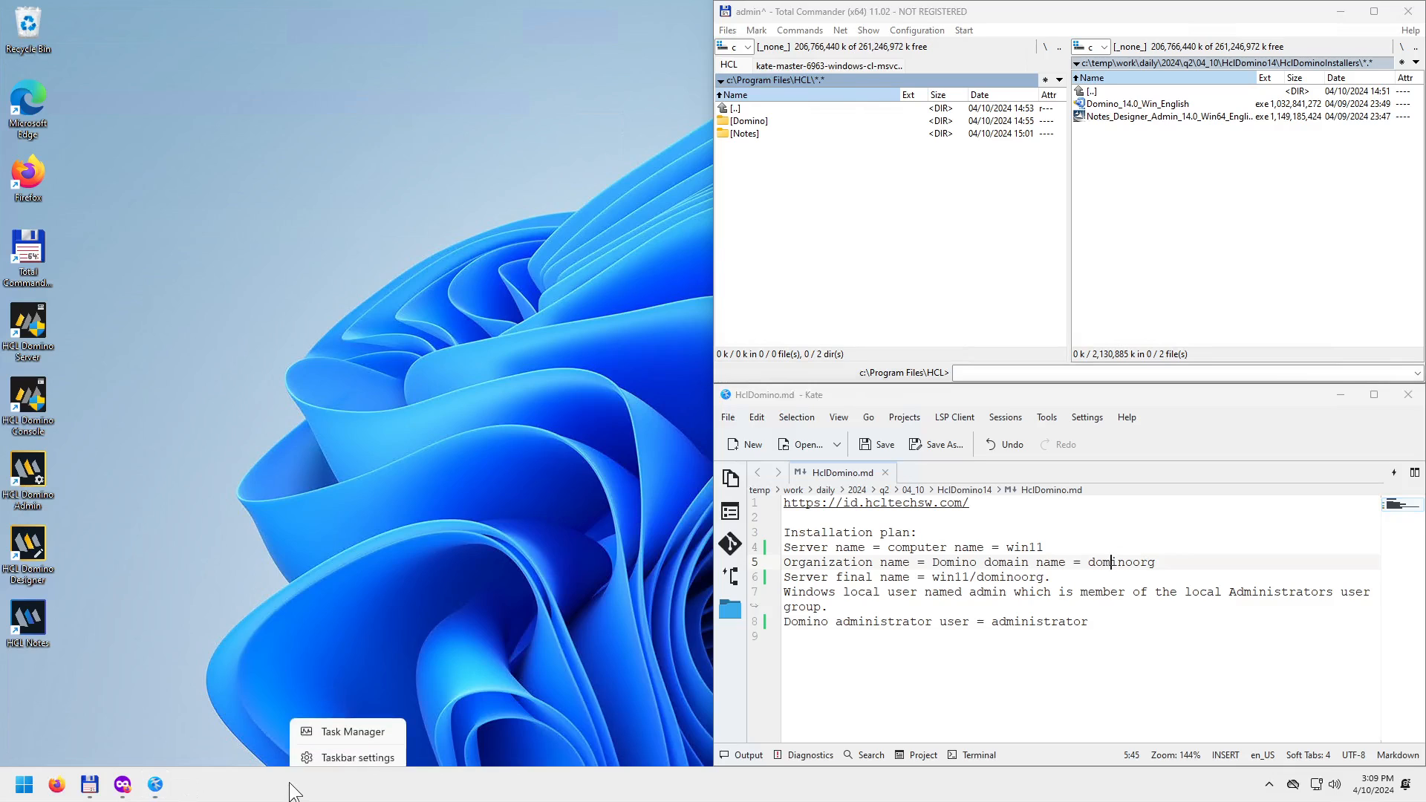
left_click(354, 727)
left_click(178, 382)
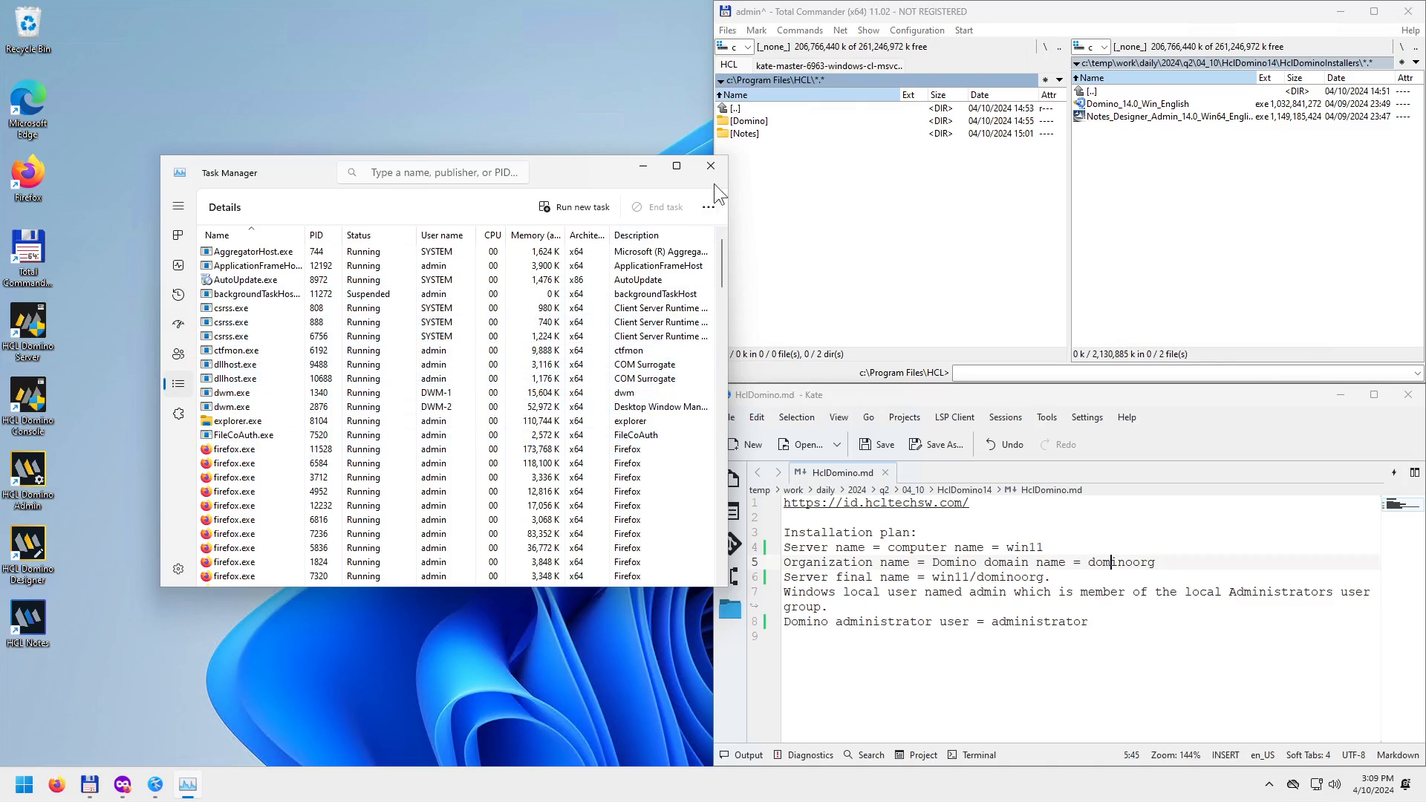
left_click(676, 165)
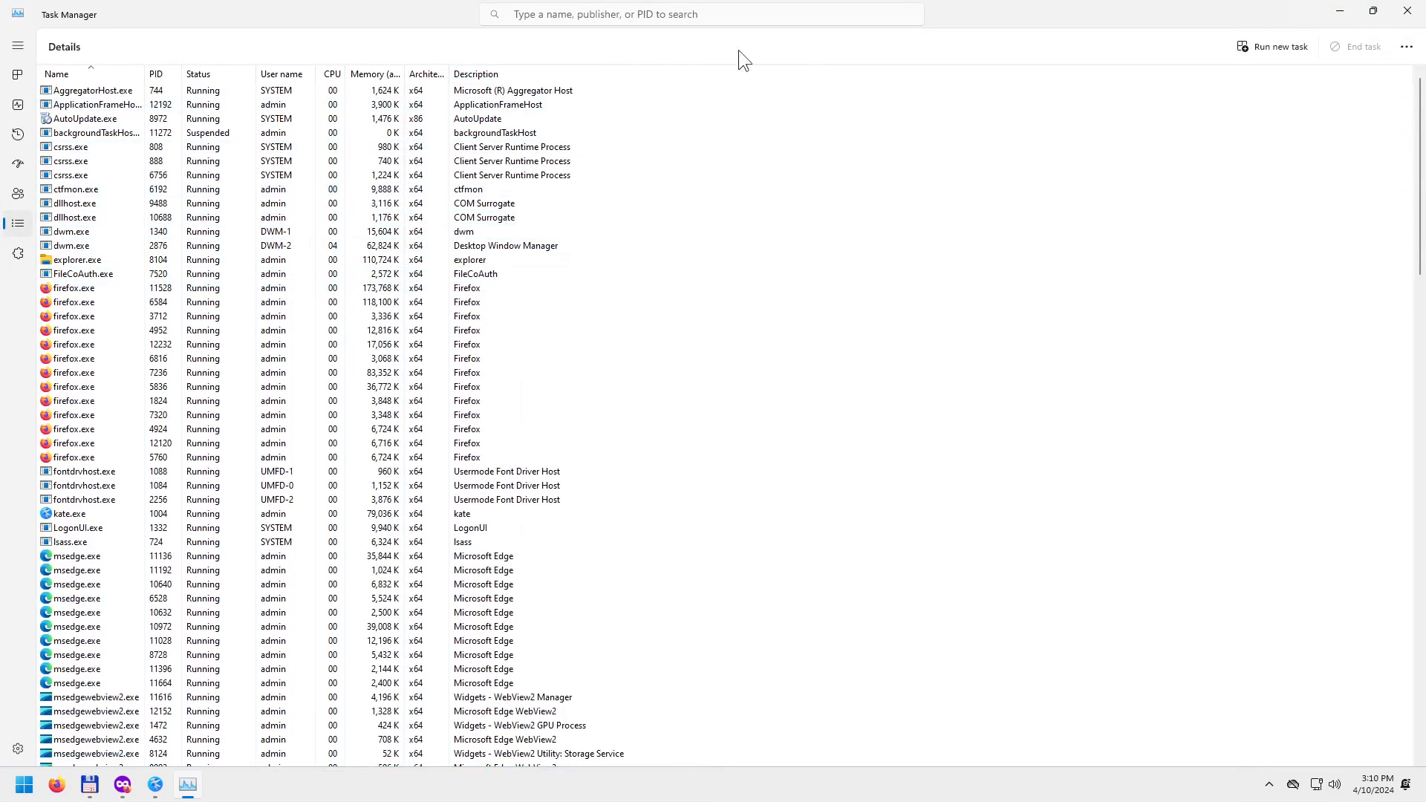
left_click(1407, 47)
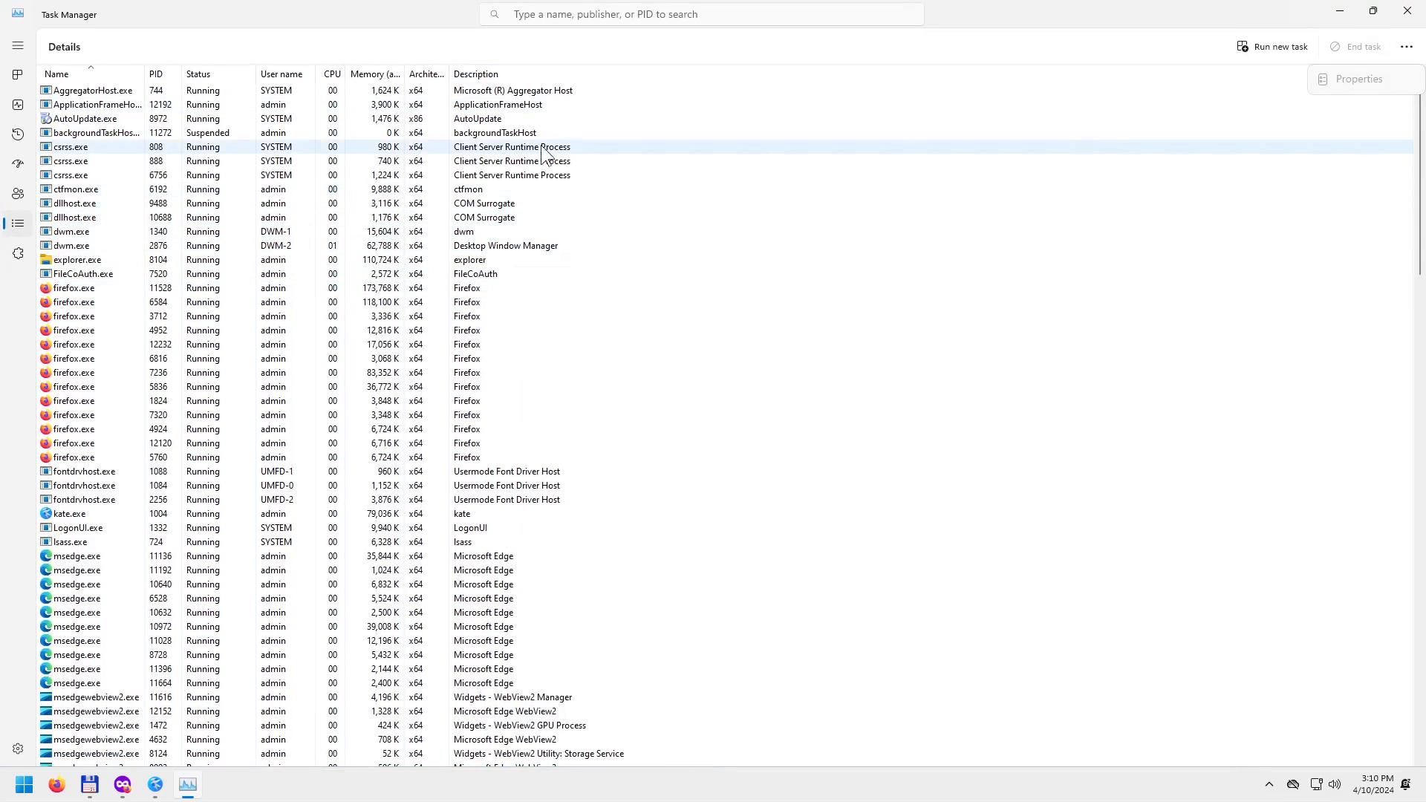
left_click(547, 78)
Add the Command line and Image path name columns and autofit the Status column width.
right_click(647, 71)
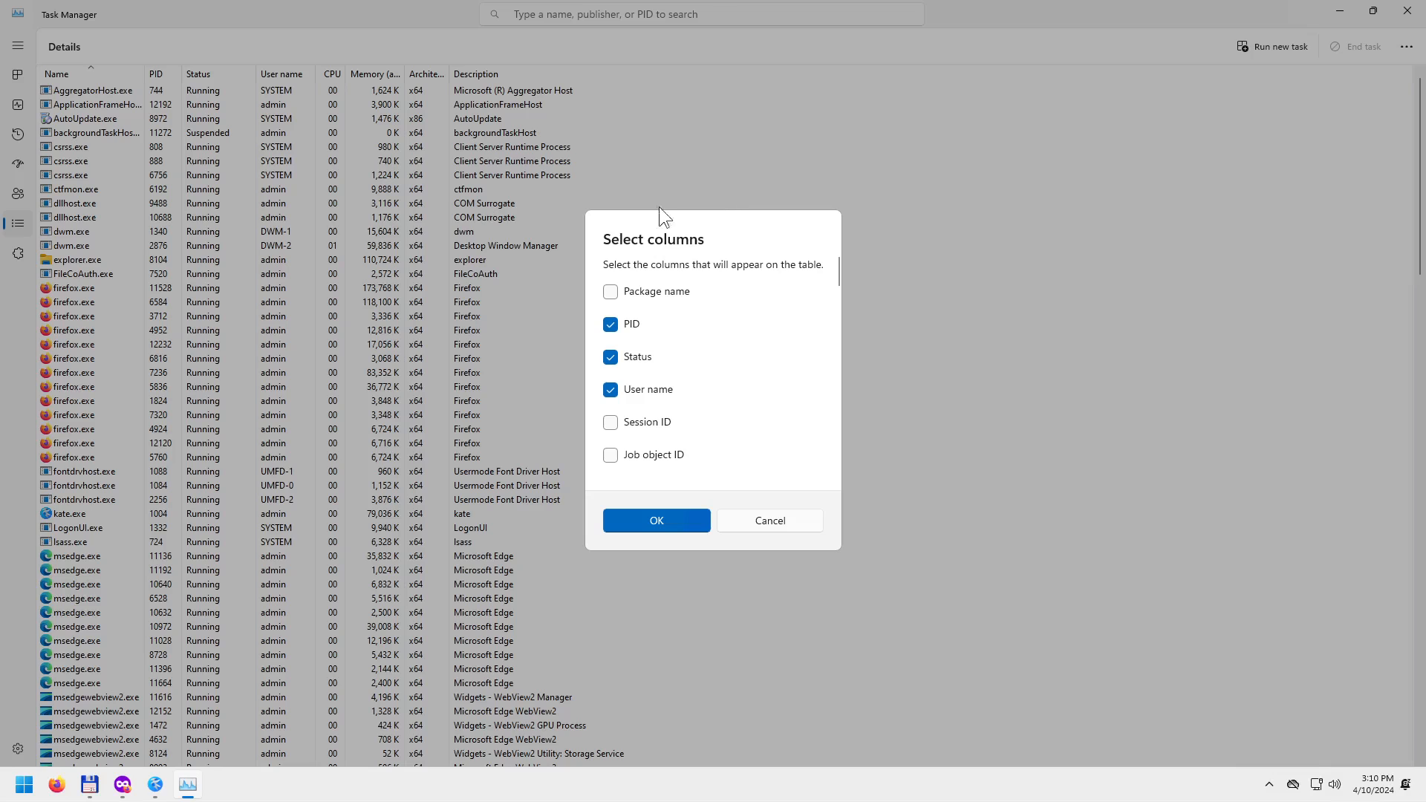
scroll(671, 388, "down", 2)
scroll(670, 388, "down", 6)
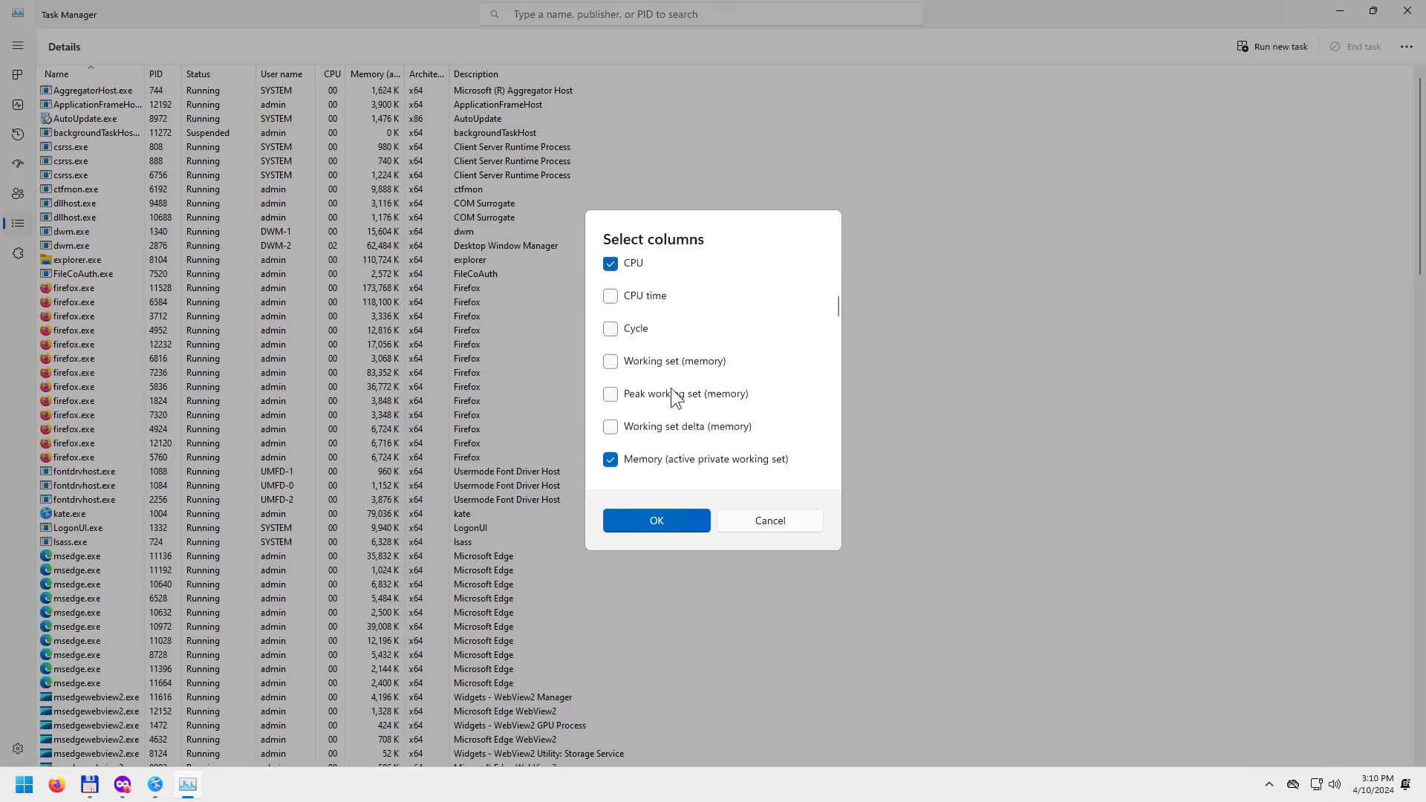
scroll(671, 388, "down", 8)
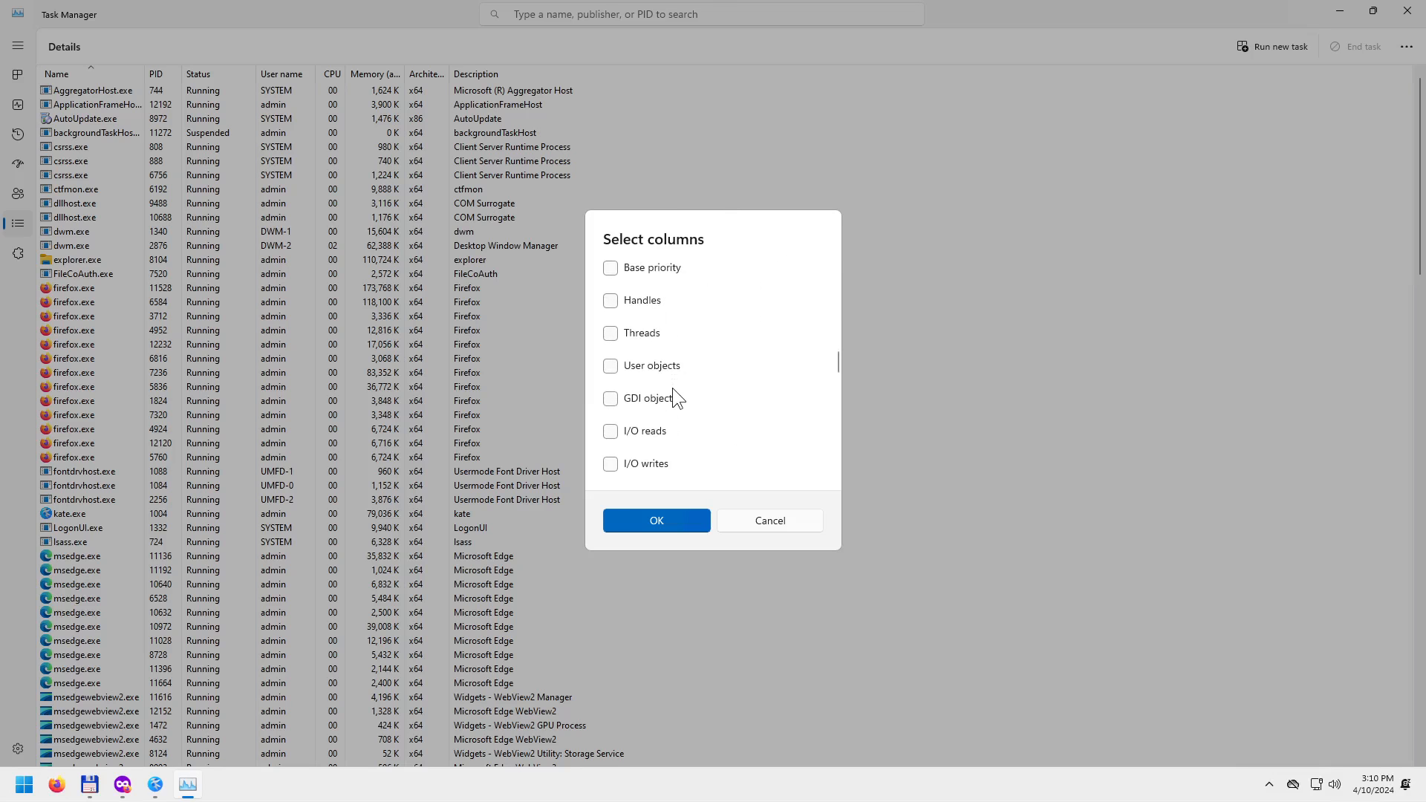
scroll(661, 392, "down", 1)
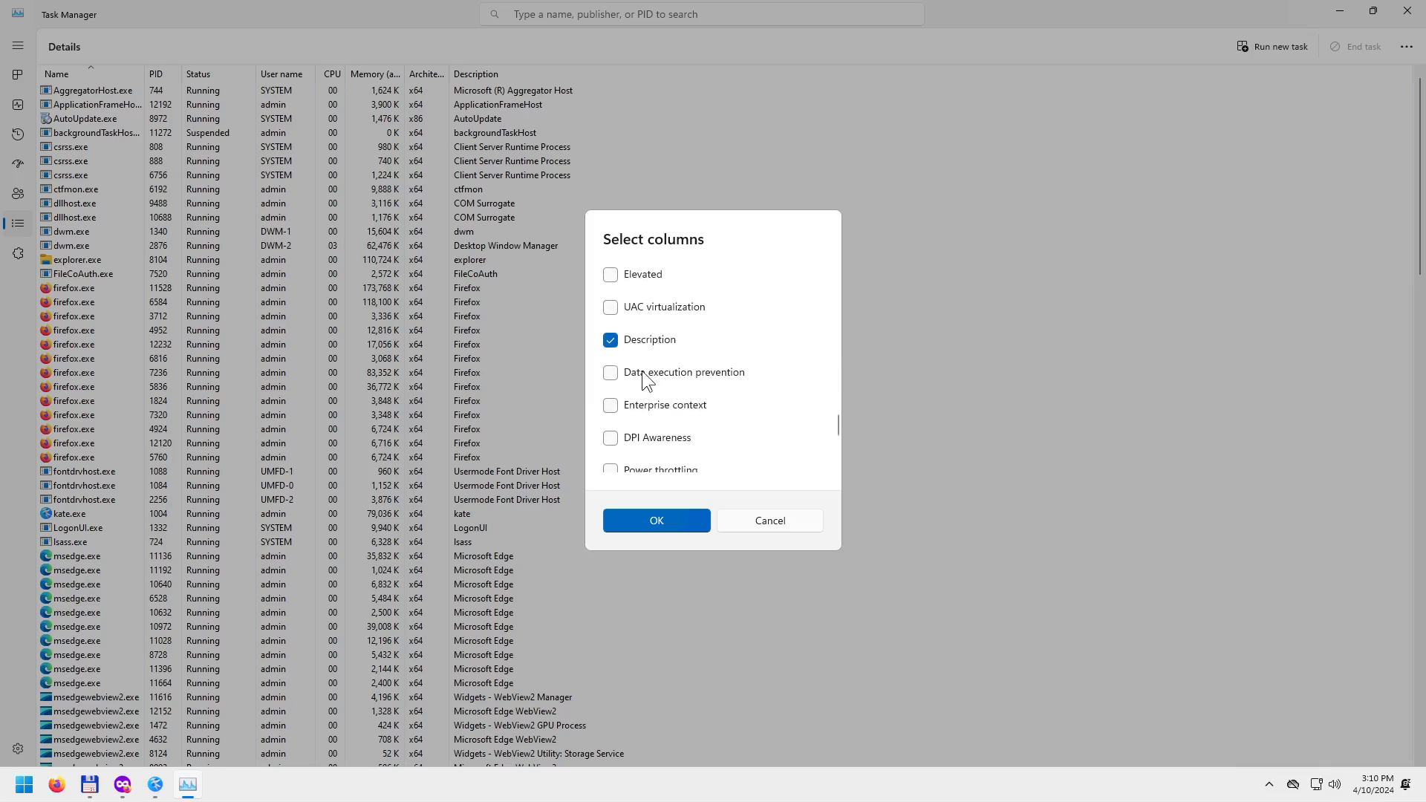
scroll(777, 443, "down", 3)
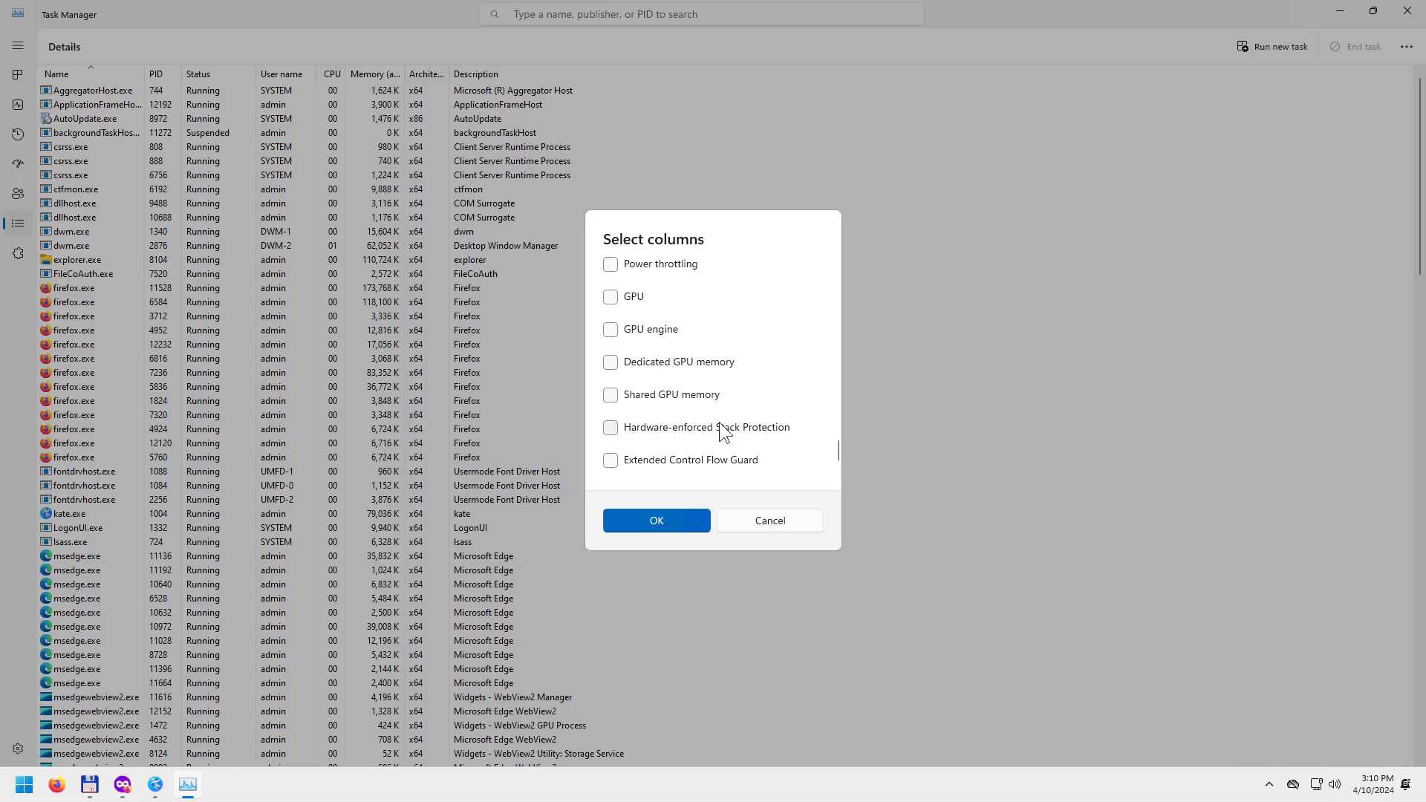
scroll(729, 404, "up", 3)
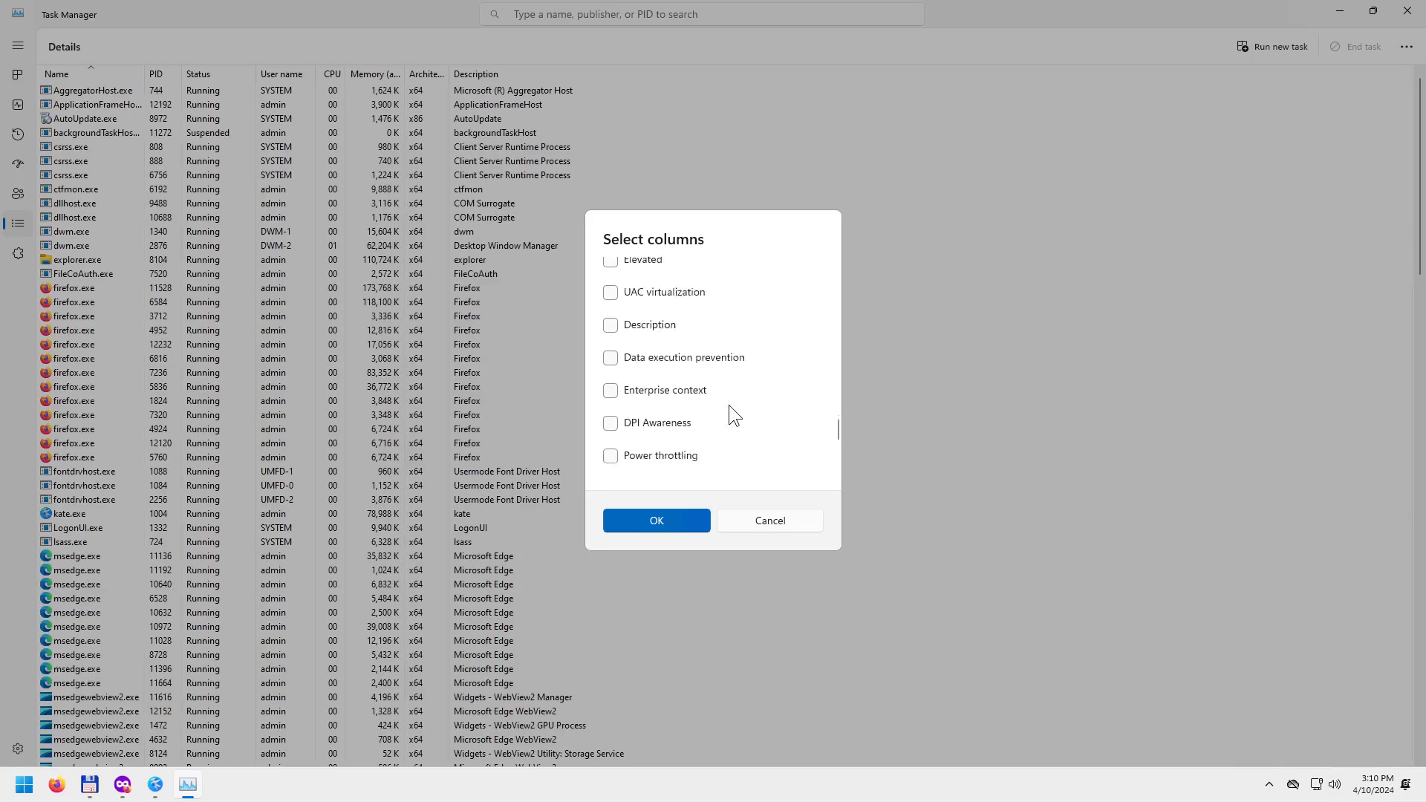
scroll(729, 404, "up", 3)
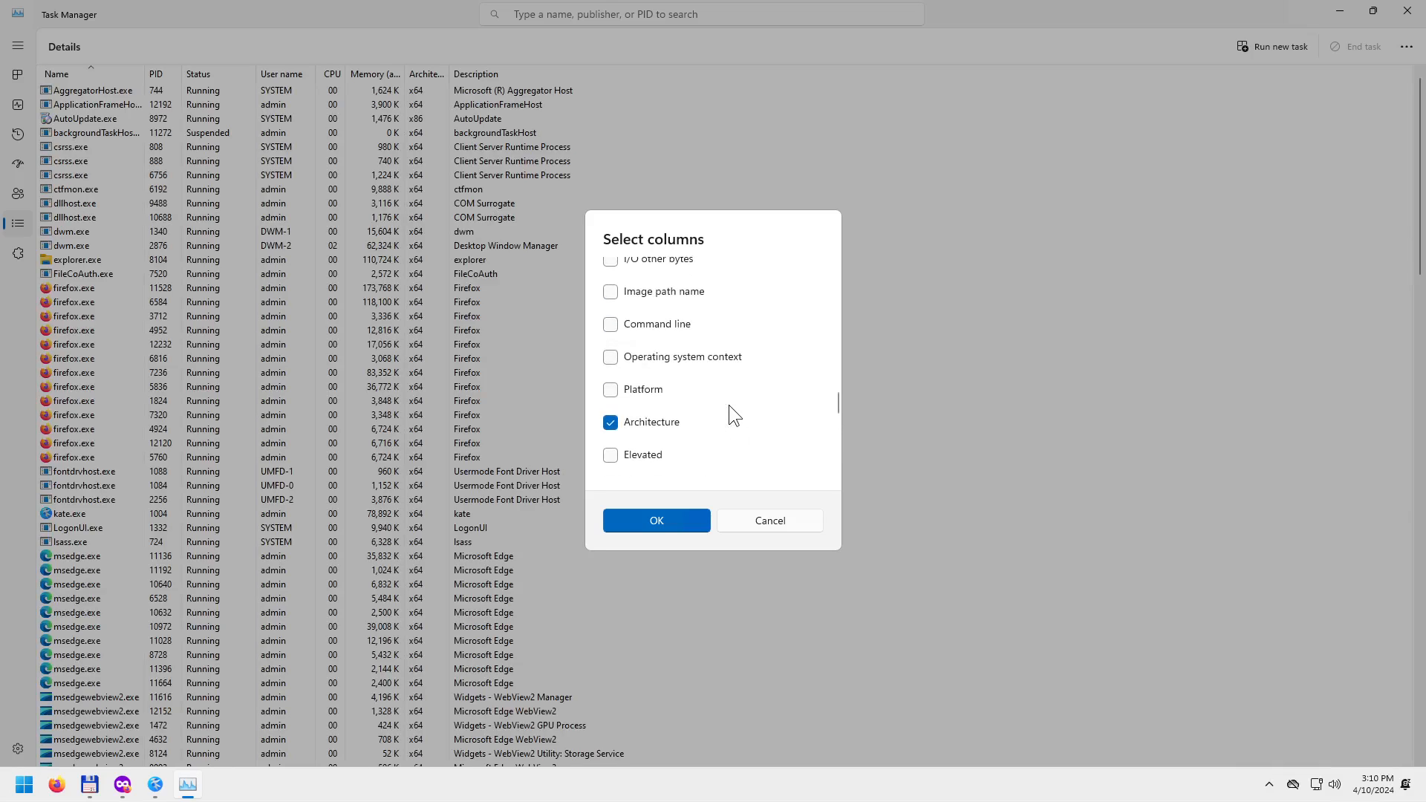
scroll(728, 404, "up", 1)
left_click(610, 357)
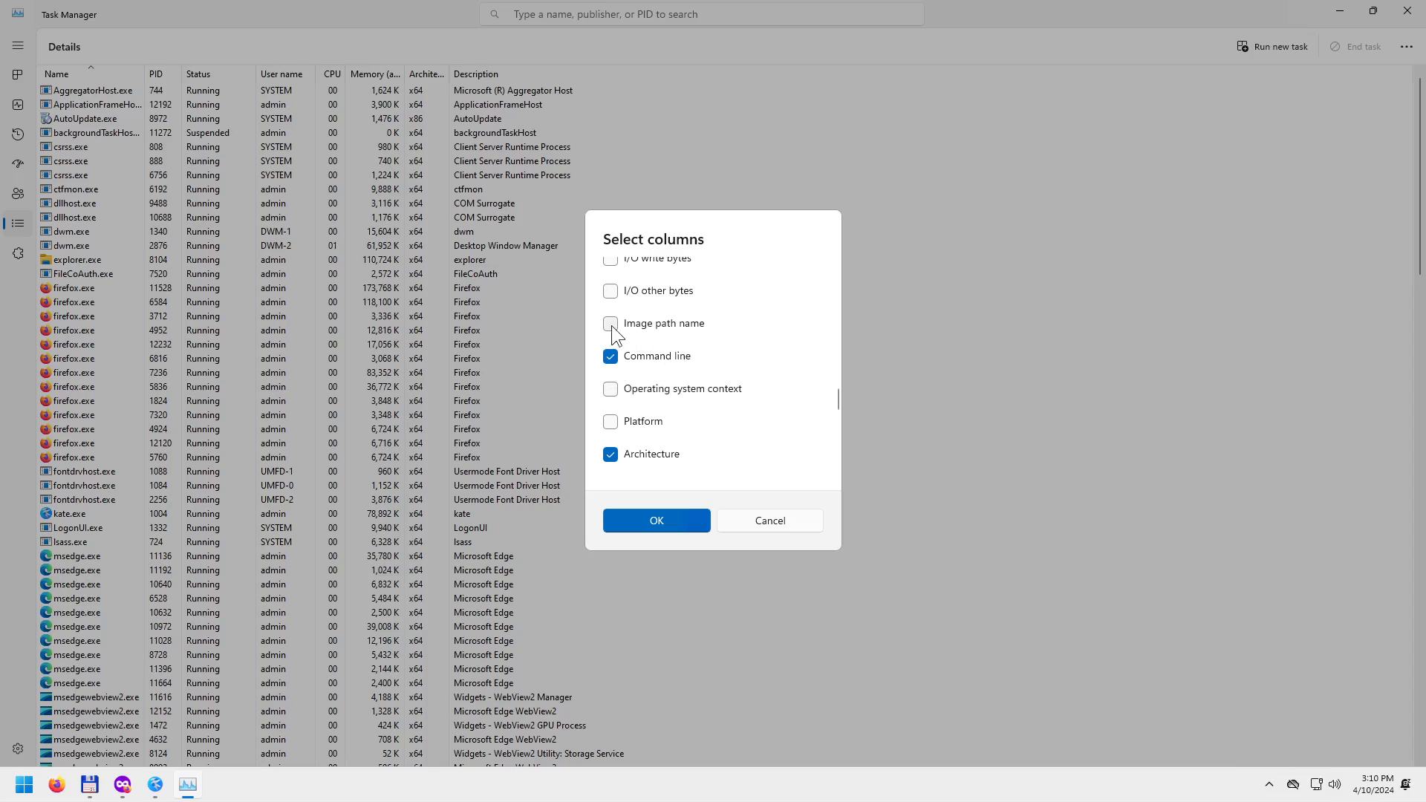
left_click(610, 324)
left_click(667, 517)
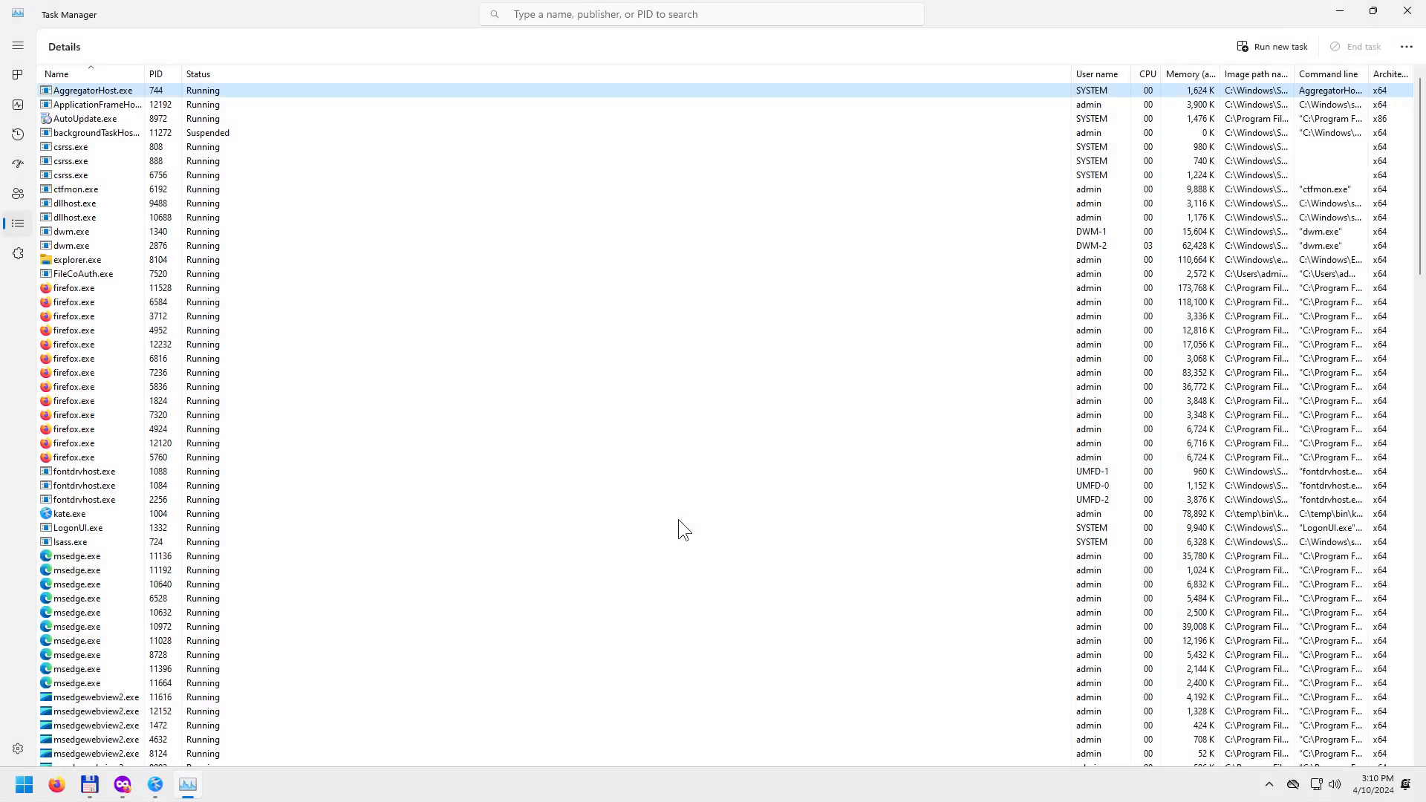
double_click(1072, 74)
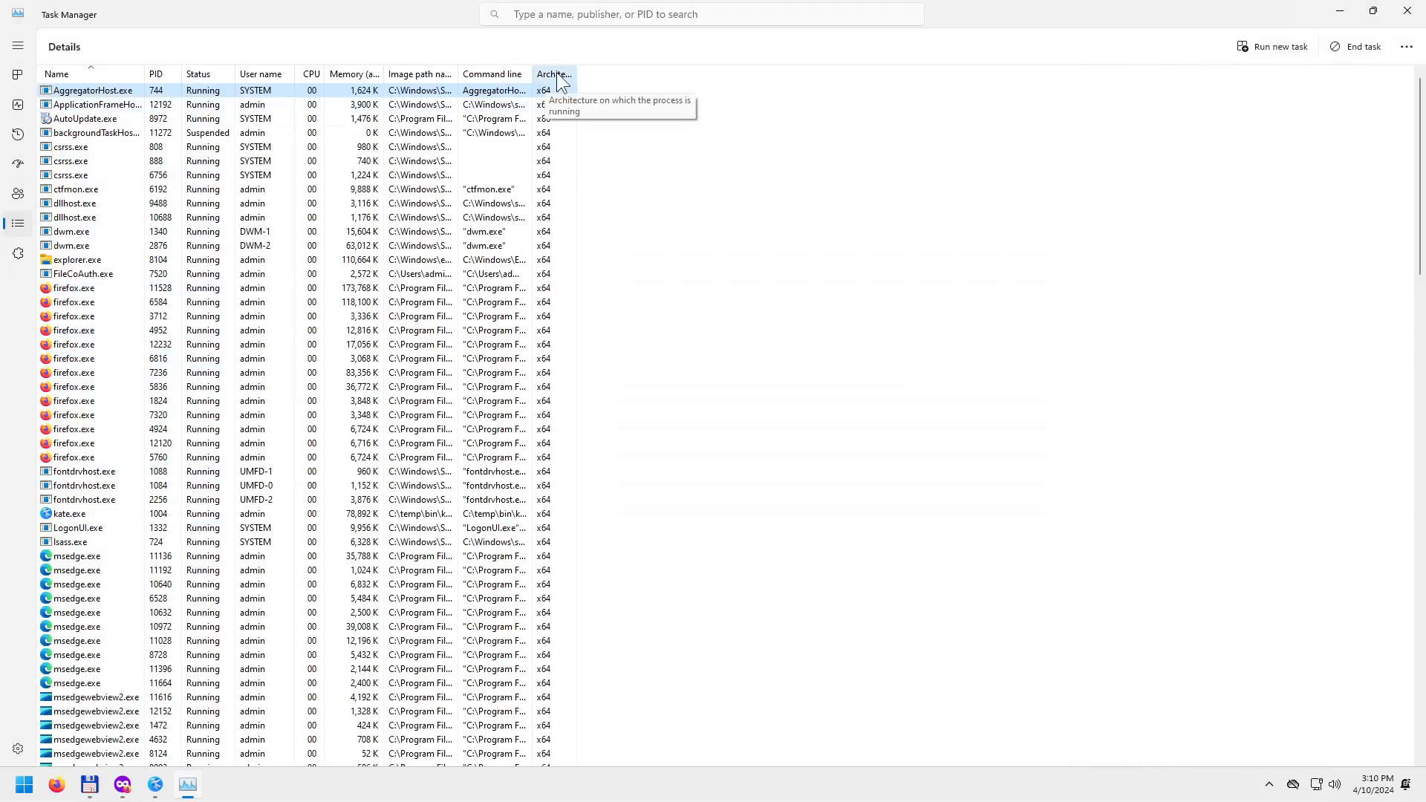
Widen the Command line and Image path name columns and sort processes by image path name.
left_click_drag(533, 74, 724, 73)
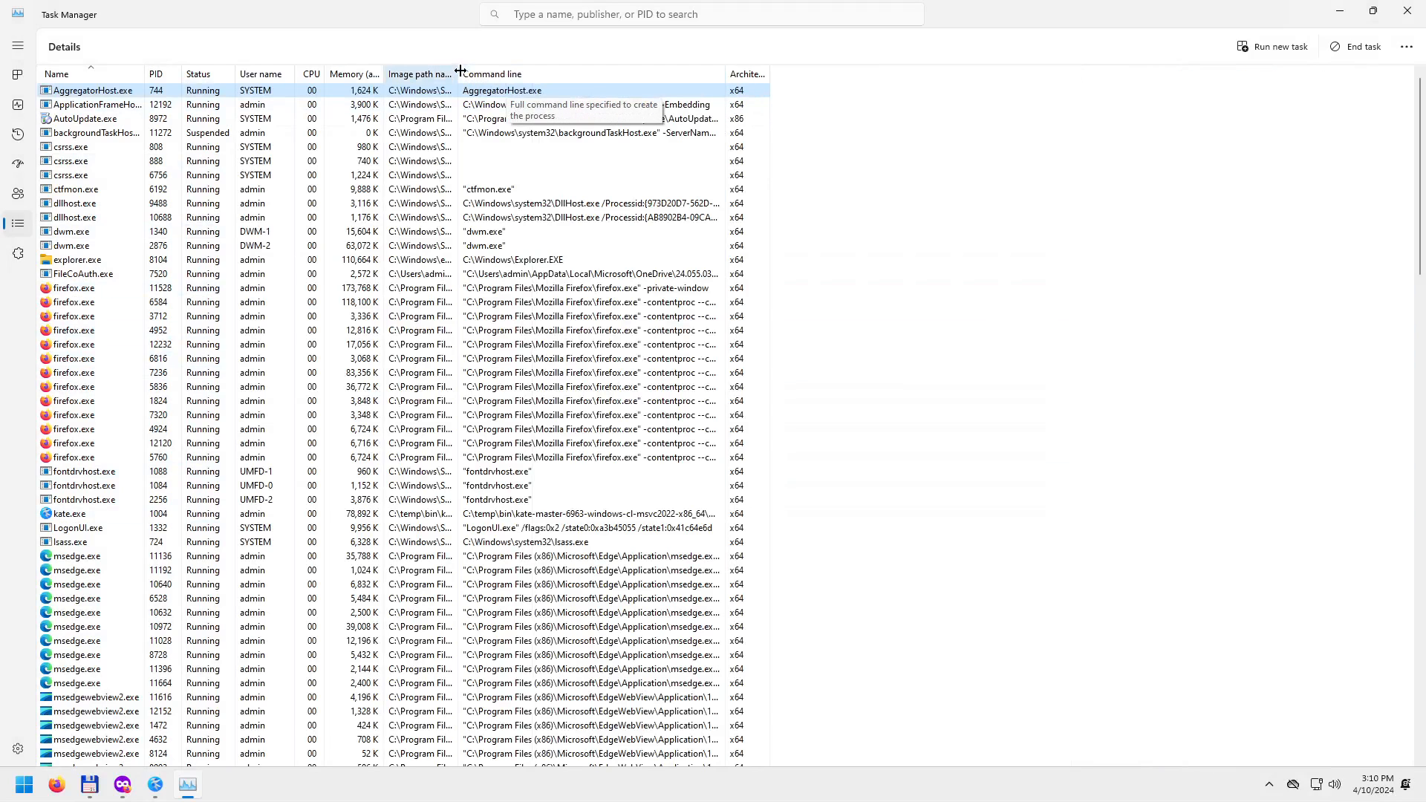
left_click_drag(460, 71, 627, 71)
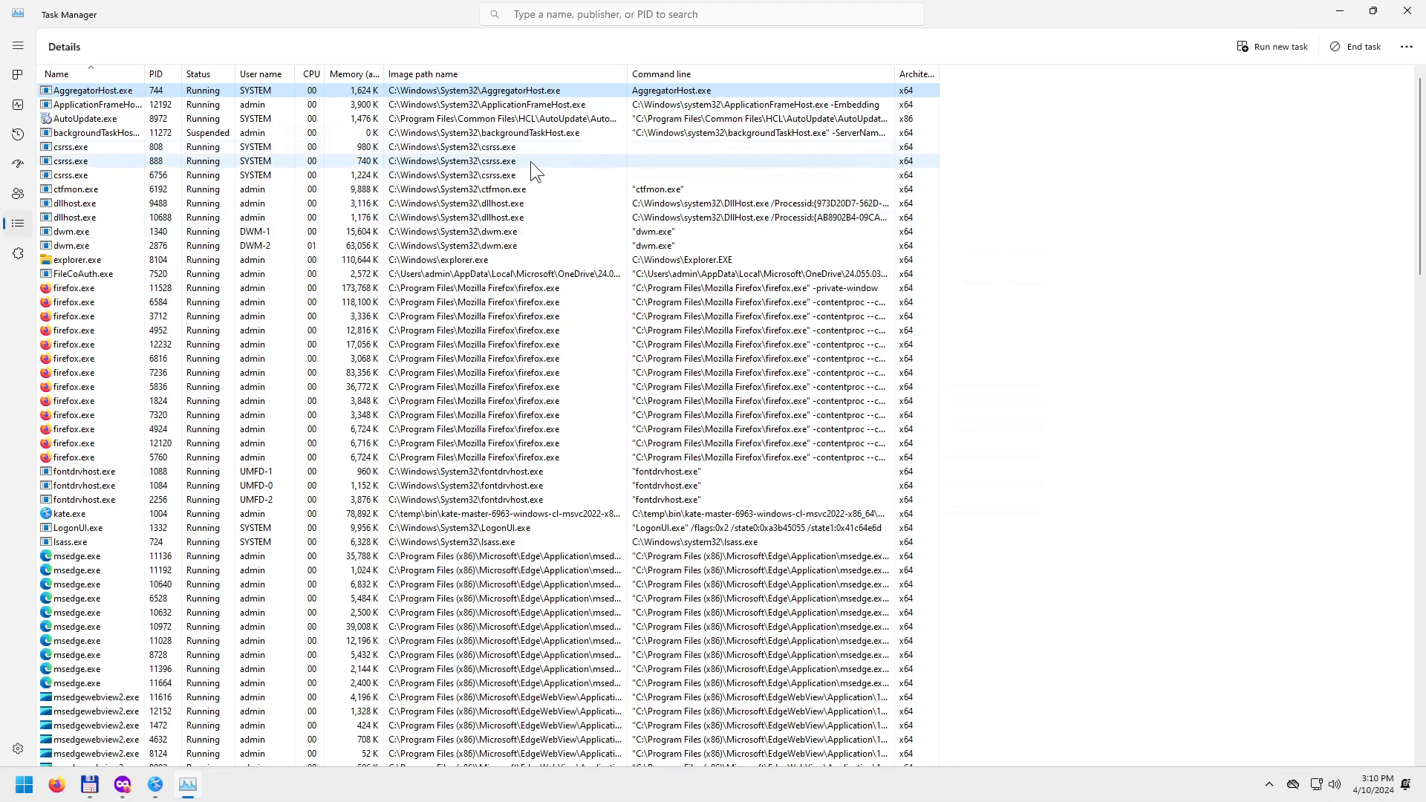
left_click(501, 73)
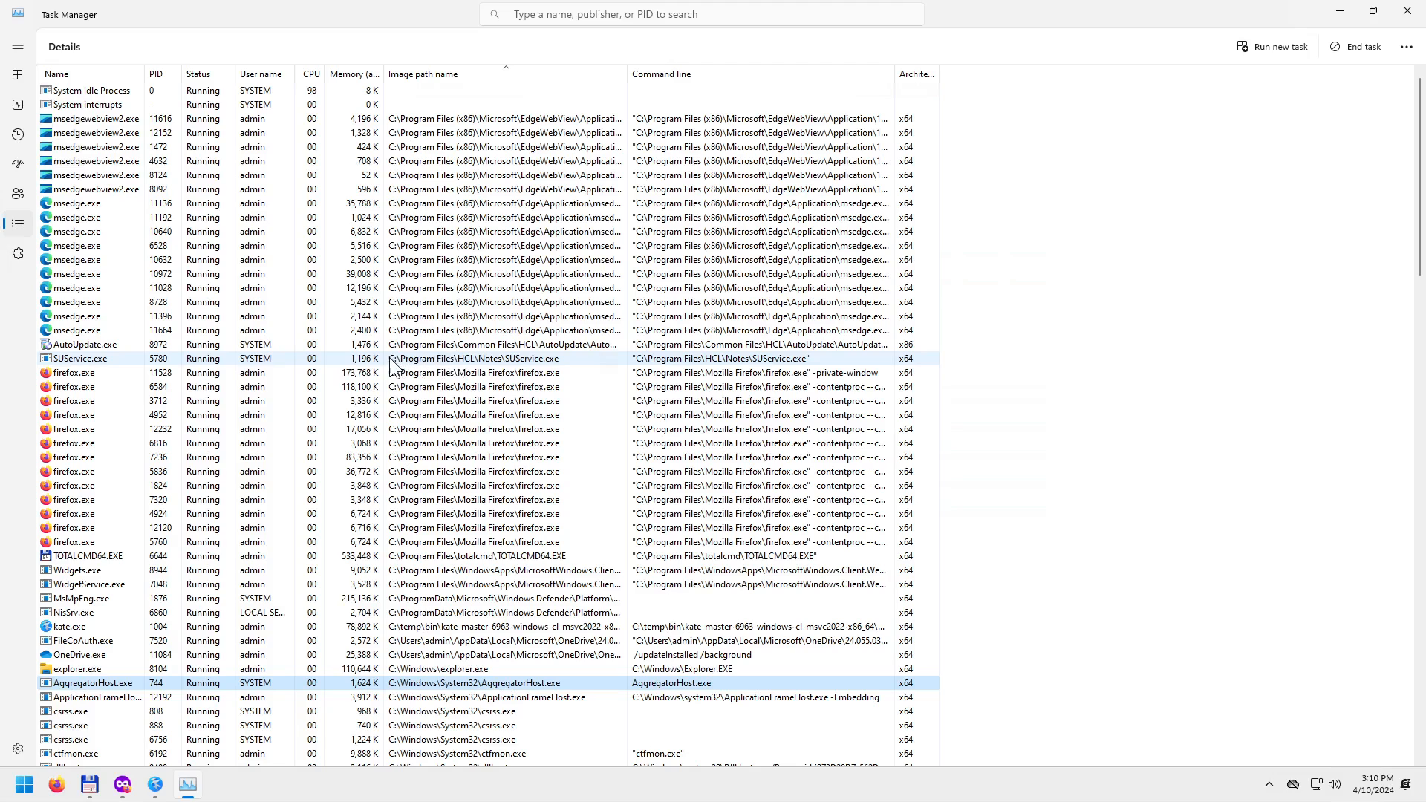
Locate the HCL SUService.exe process in the list, then minimize Task Manager.
left_click(477, 361)
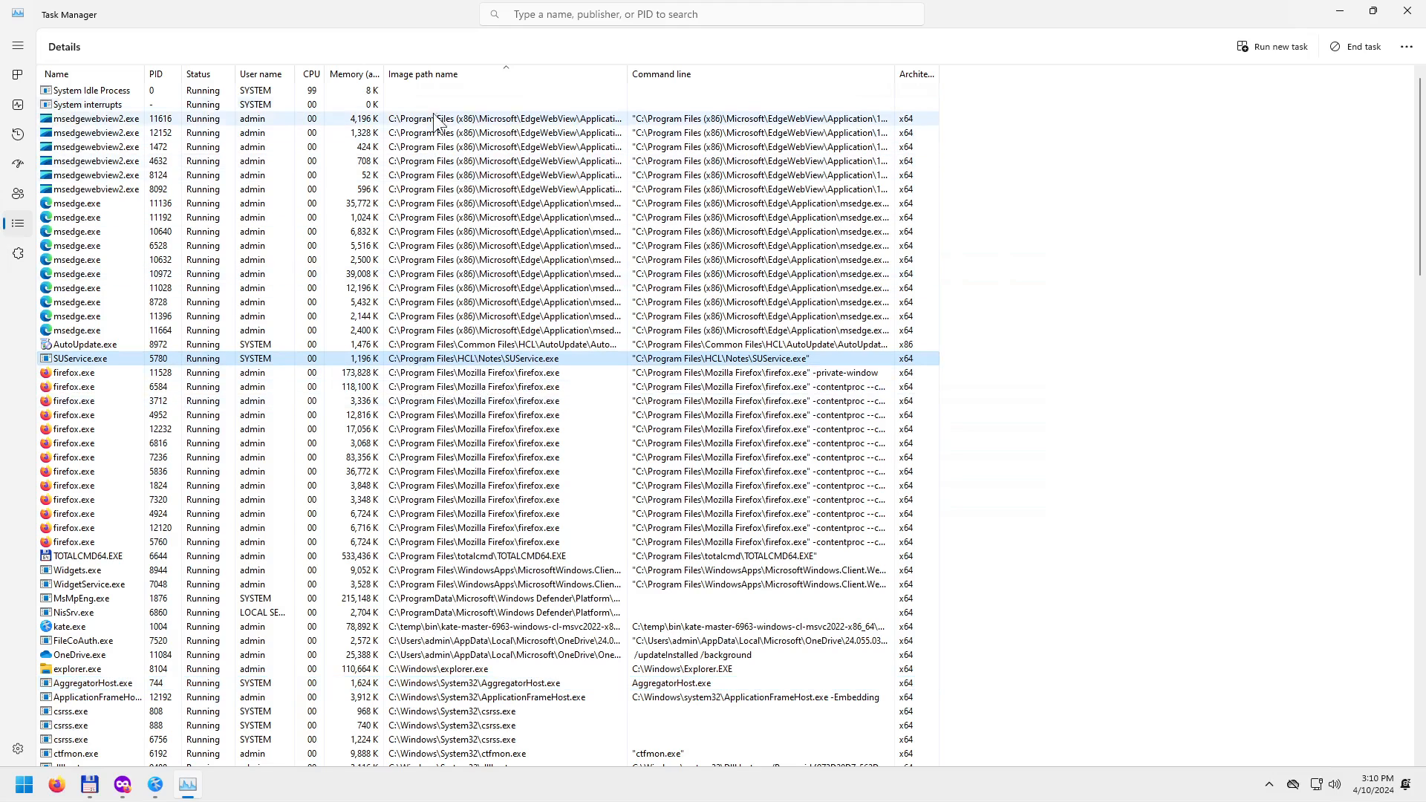
scroll(489, 410, "down", 15)
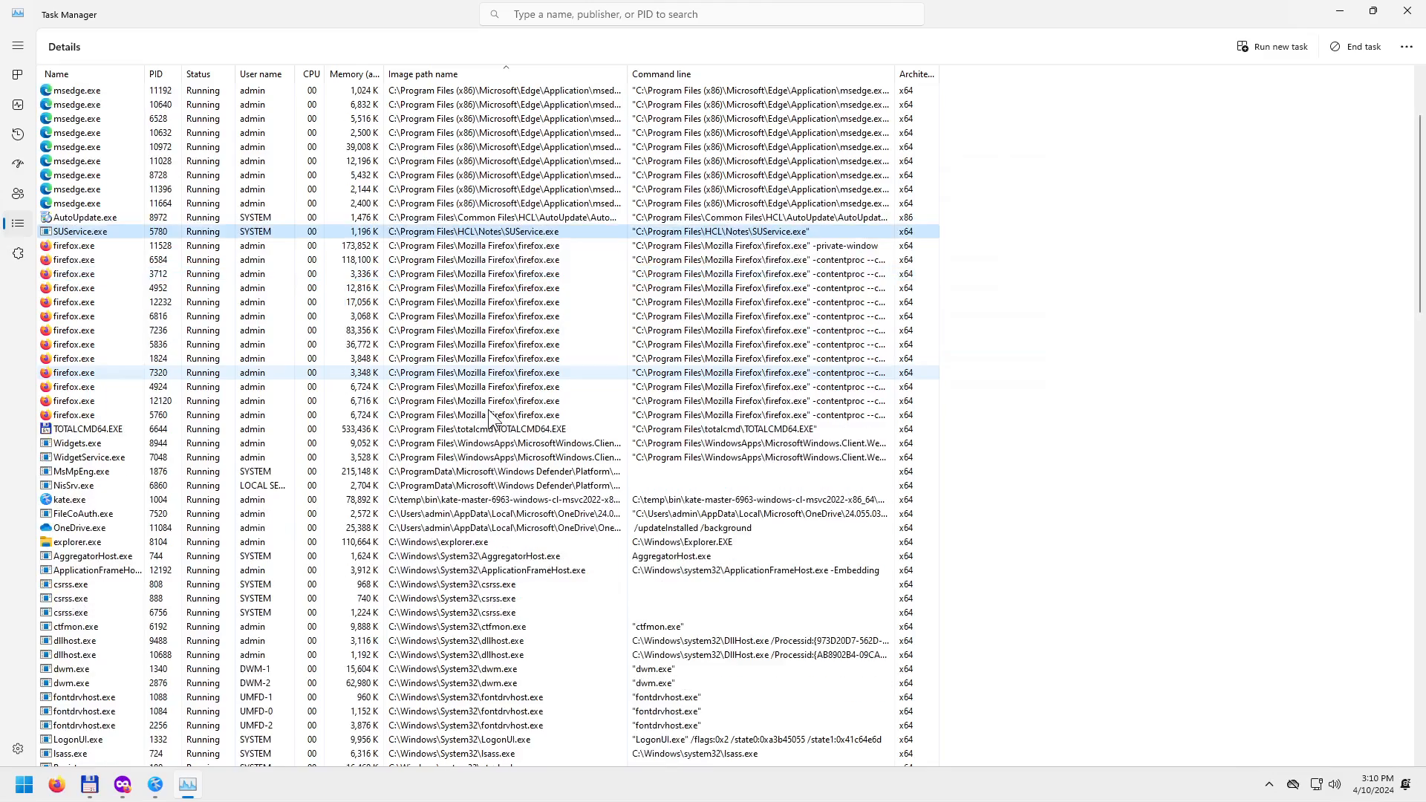
scroll(481, 416, "down", 20)
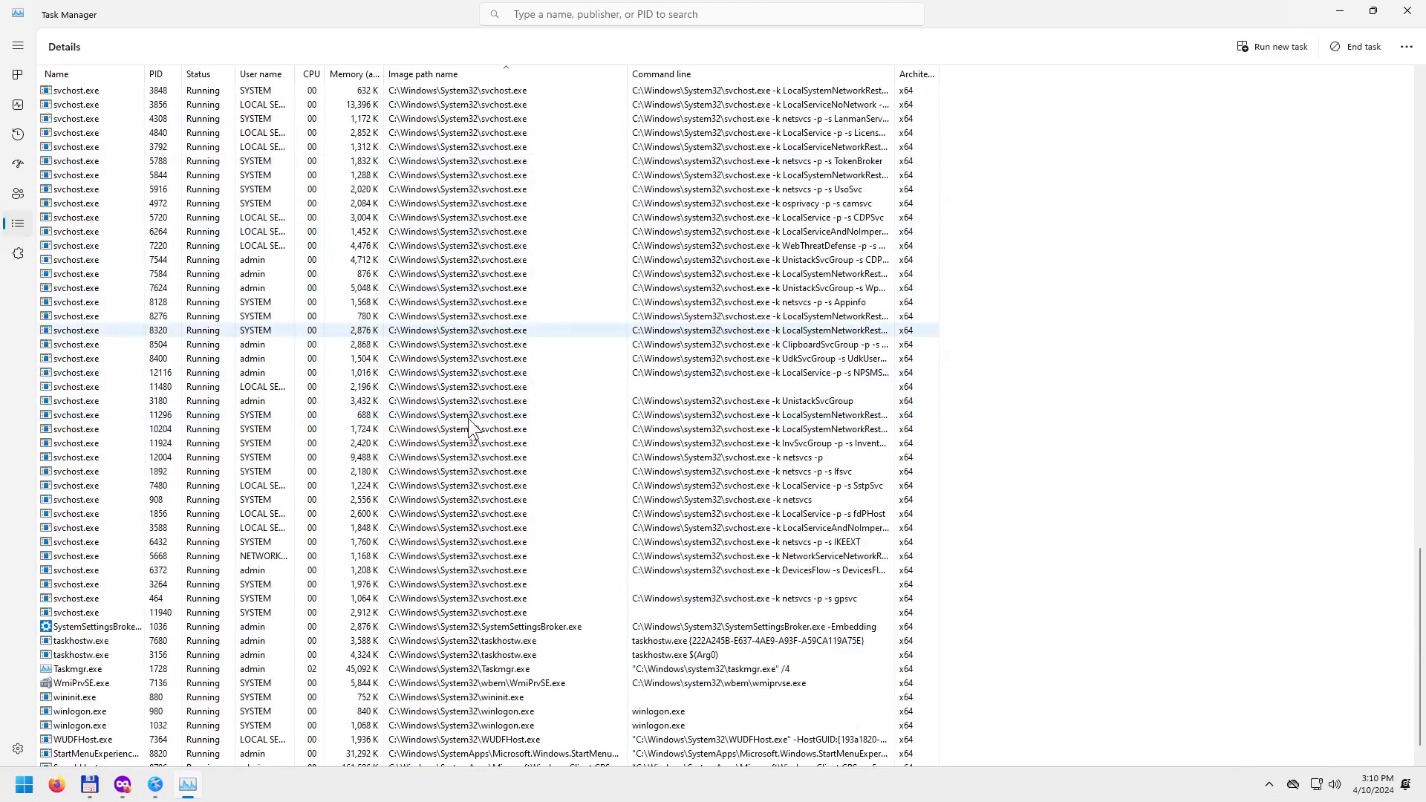
scroll(468, 420, "up", 20)
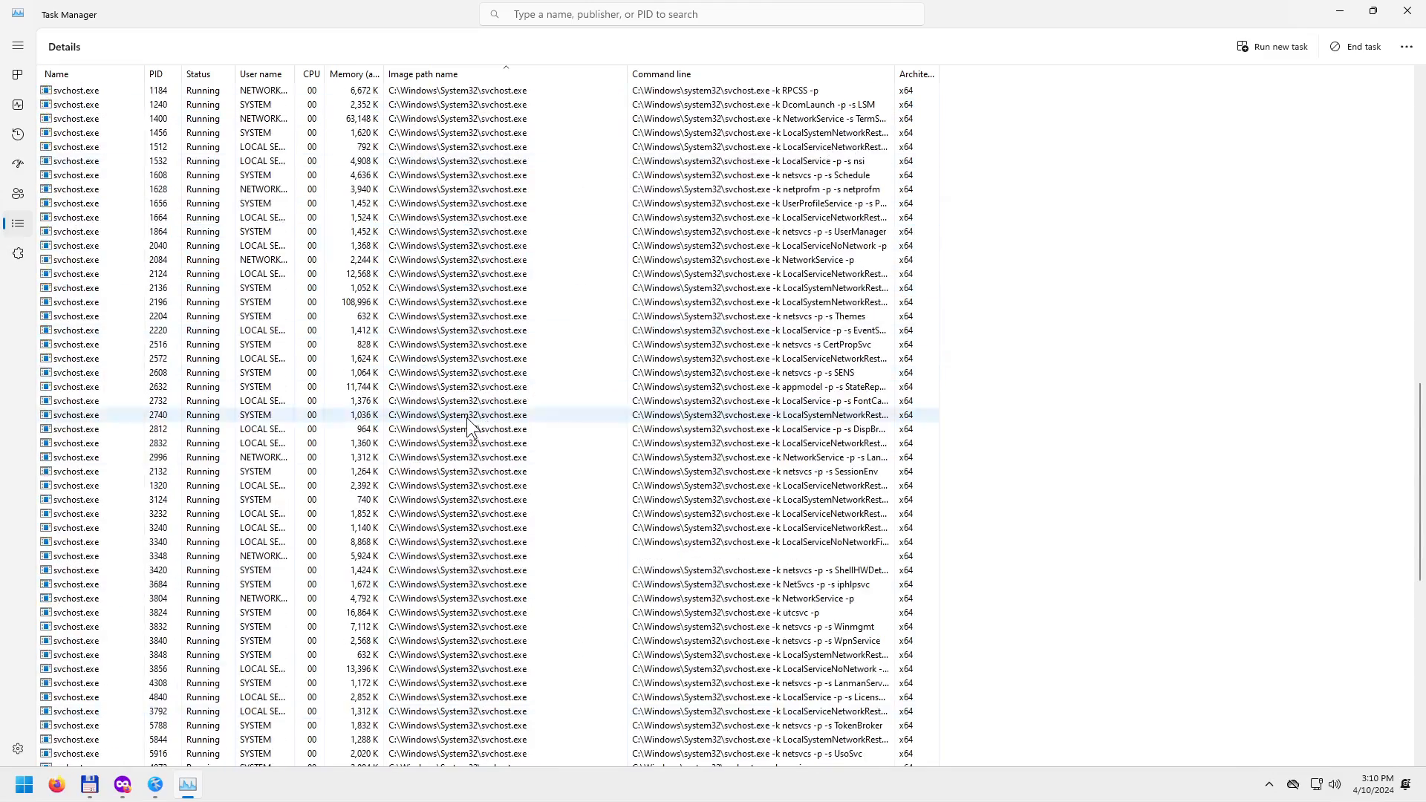
scroll(466, 417, "up", 6)
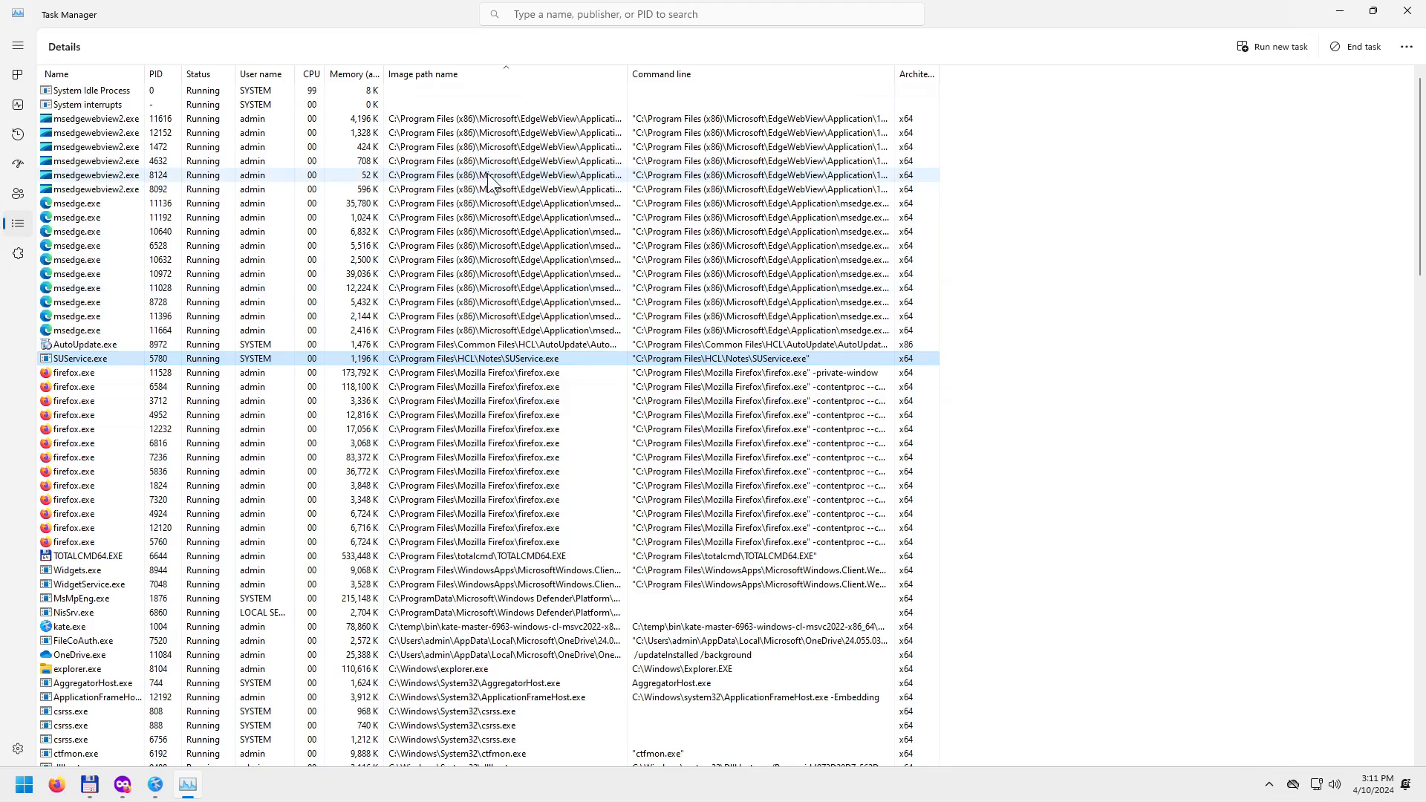
left_click(1339, 10)
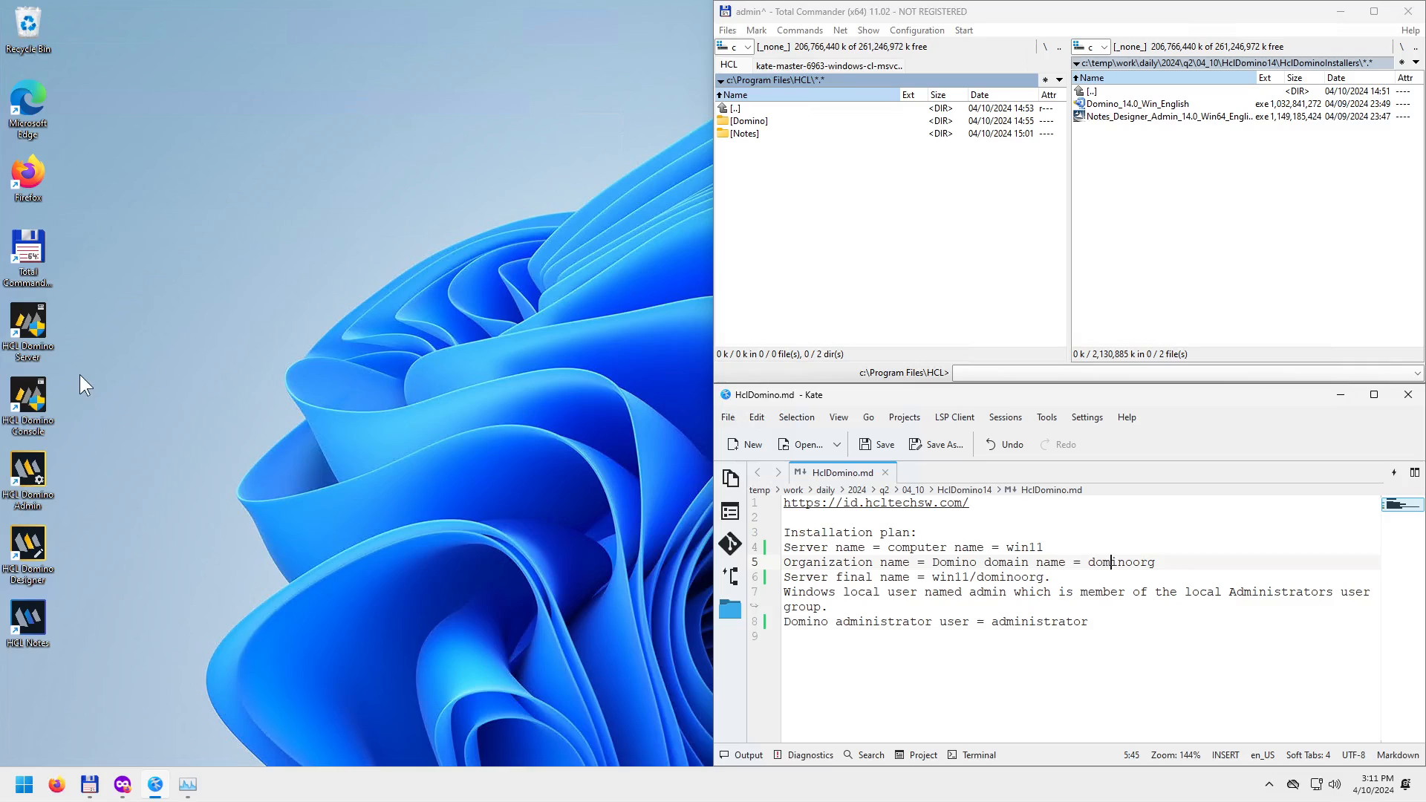
Launch HCL Domino Server from the desktop and allow HCL Notes/Domino 14 to make changes.
double_click(36, 313)
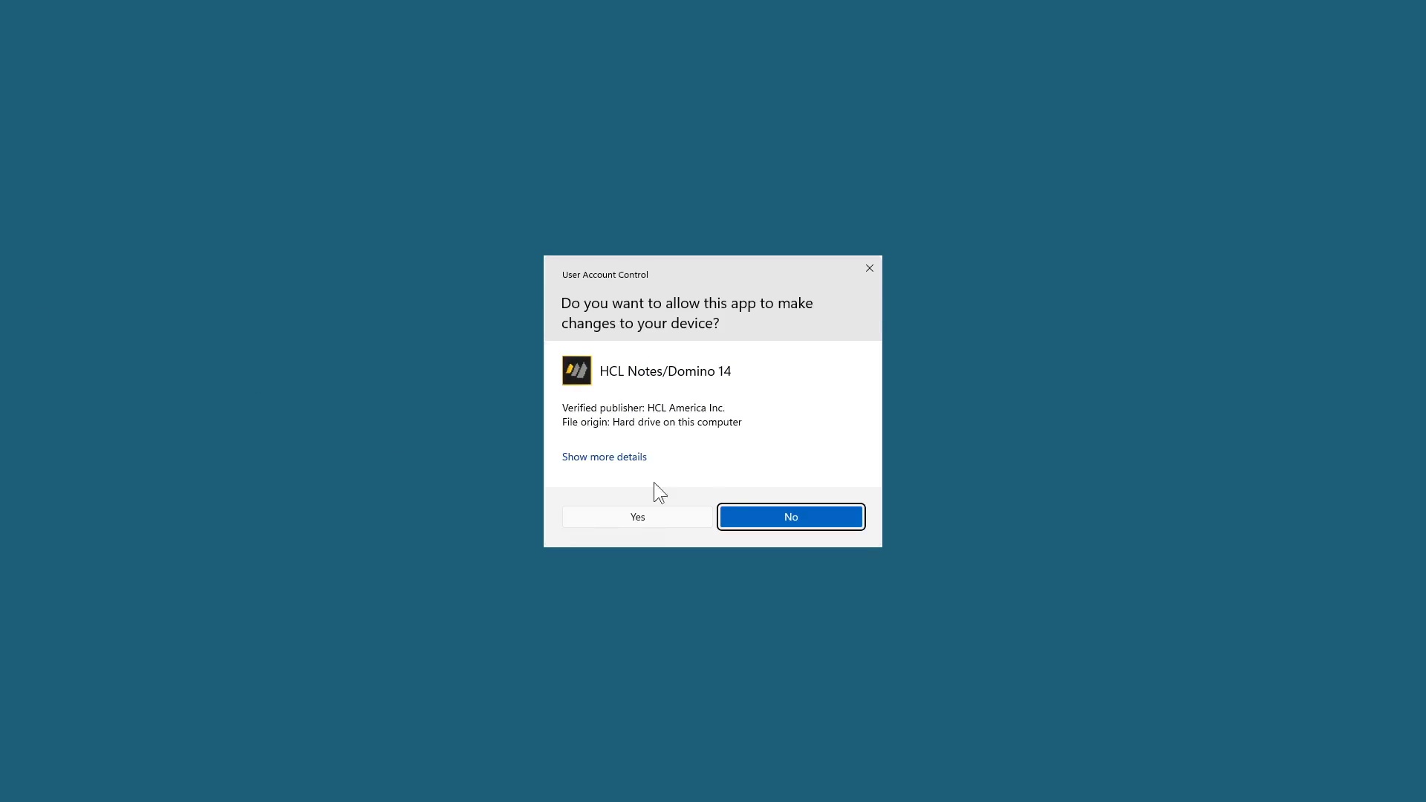
left_click(643, 517)
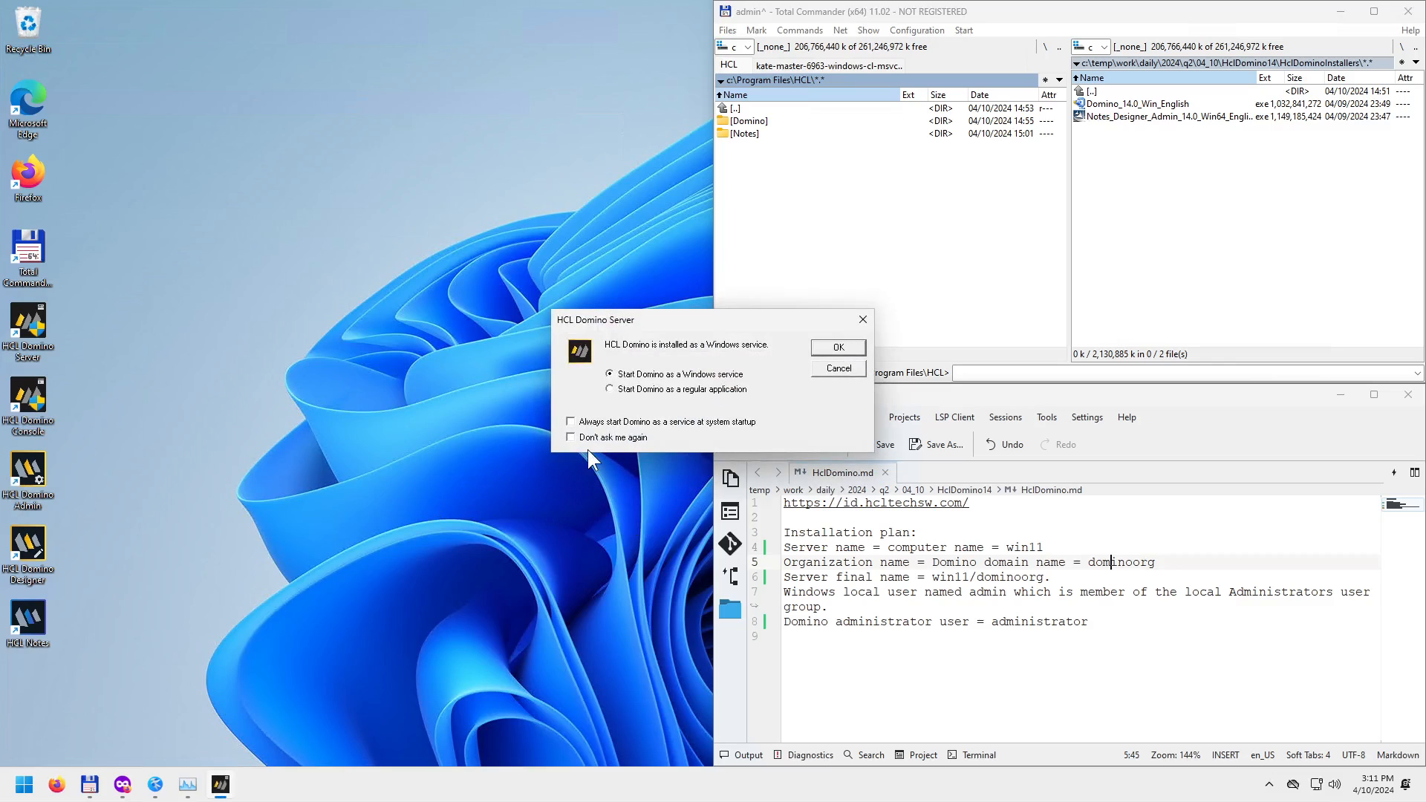
left_click_drag(685, 320, 385, 257)
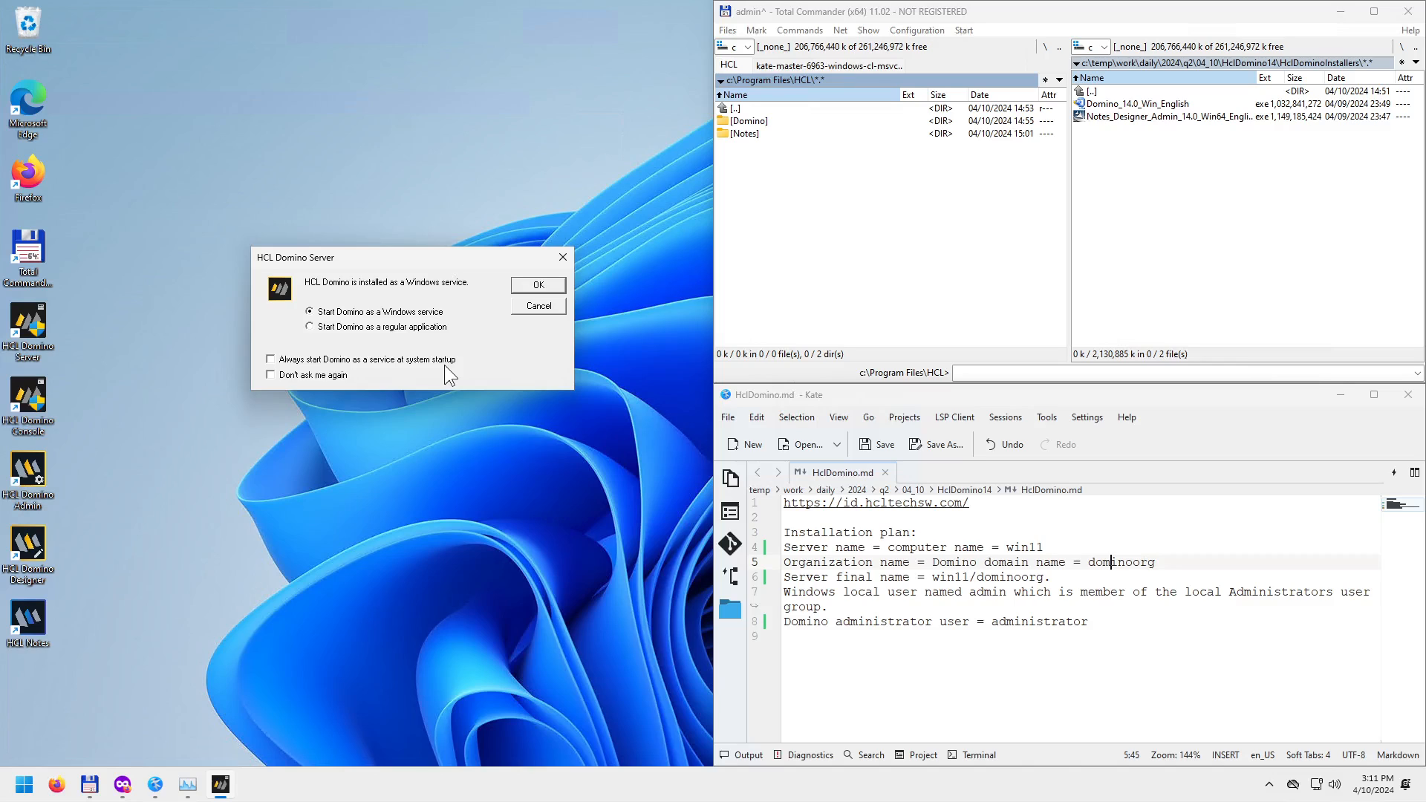
Choose 'Start Domino as a regular application', disable starting as a service at system startup, and confirm.
left_click(309, 327)
left_click(312, 313)
left_click(312, 328)
left_click(271, 360)
left_click(538, 285)
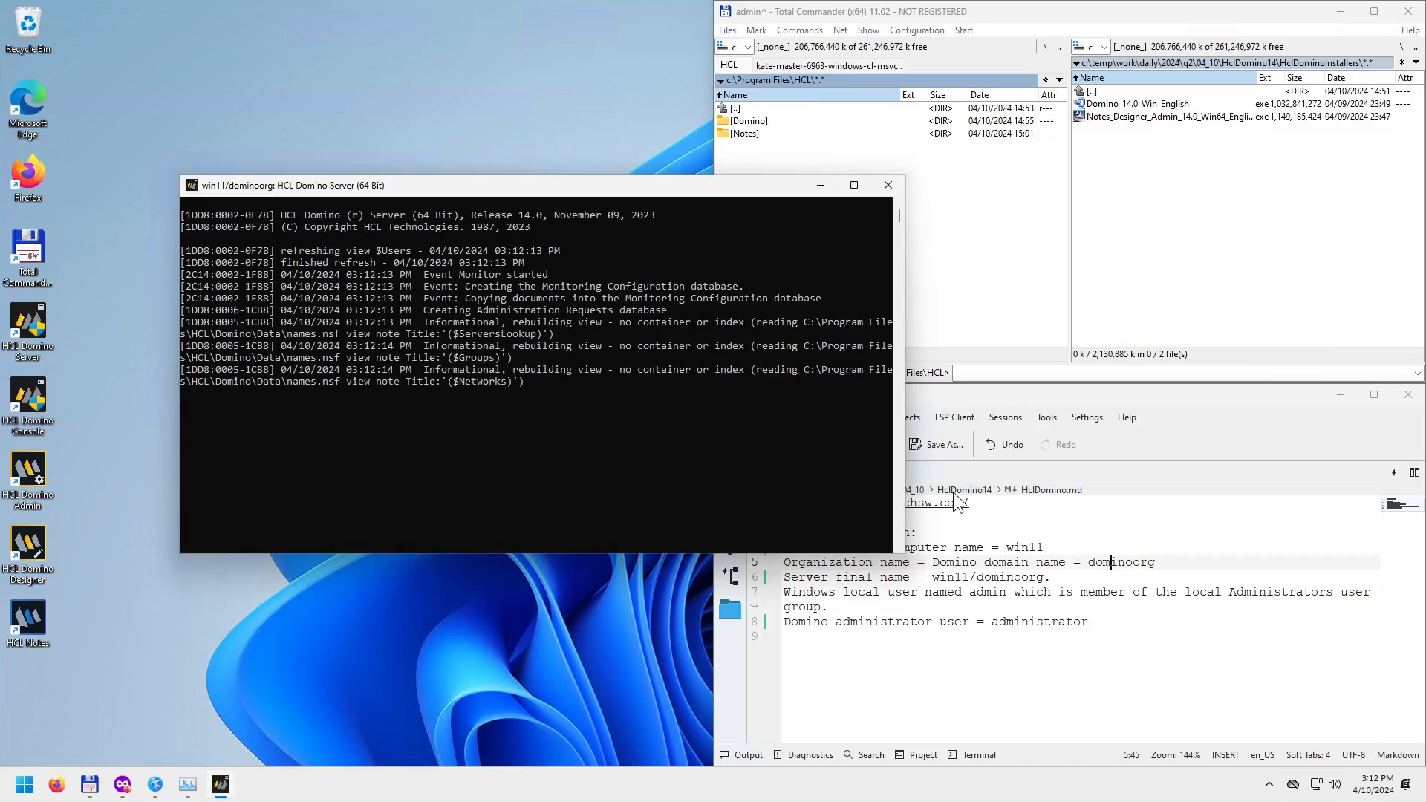
Move the server console to the top-left and follow the startup log until 'HTTP Server: Started' appears.
left_click_drag(605, 184, 428, 16)
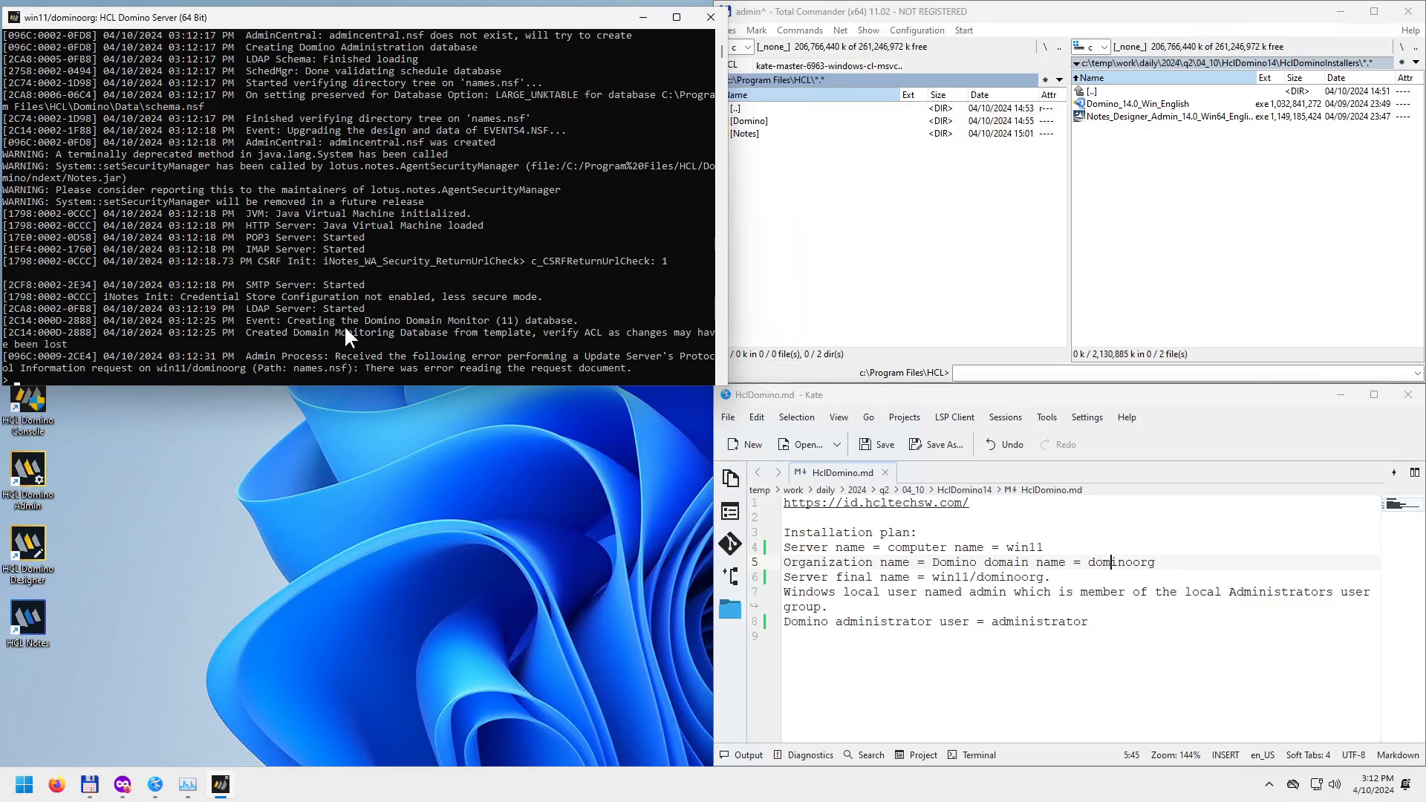
scroll(342, 324, "up", 9)
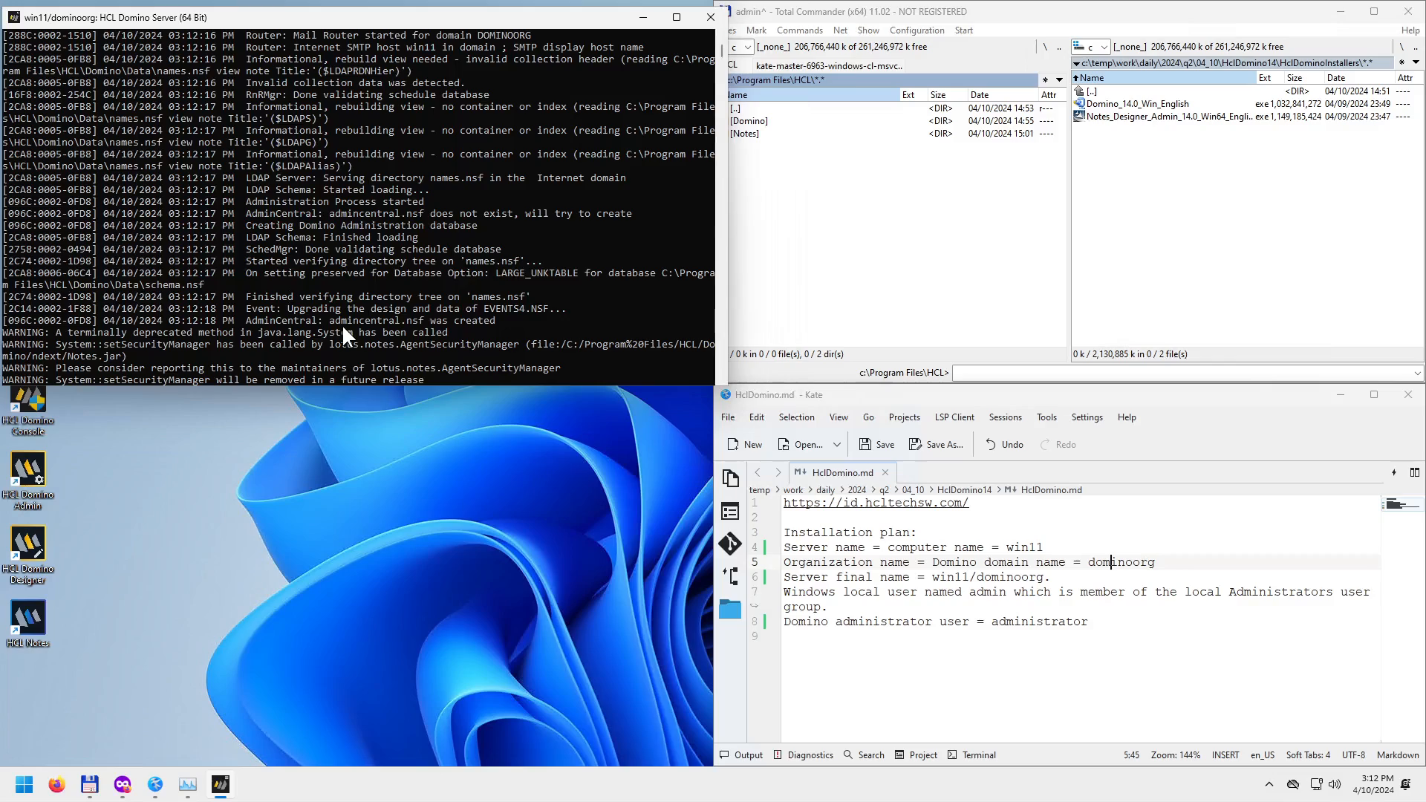
scroll(341, 324, "up", 10)
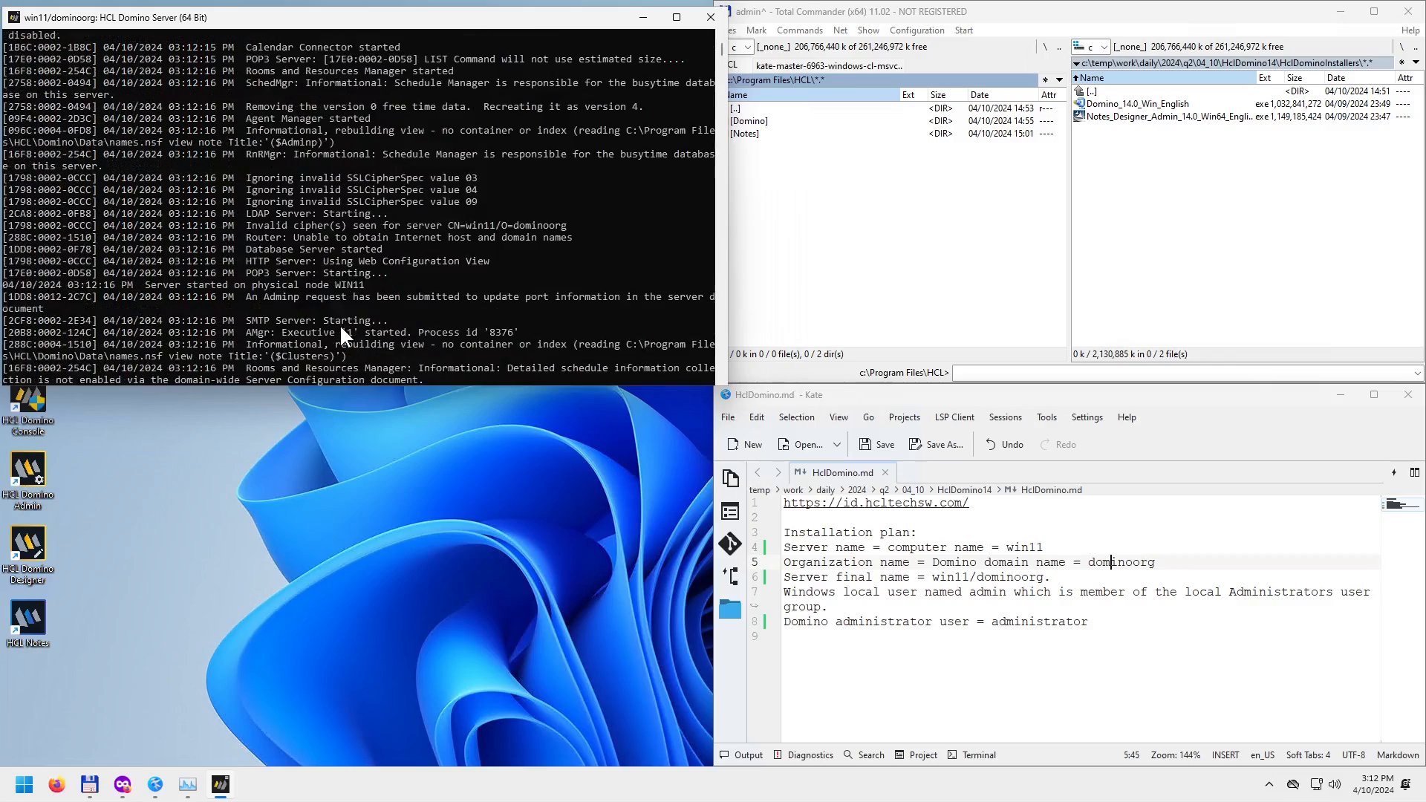
scroll(340, 324, "up", 10)
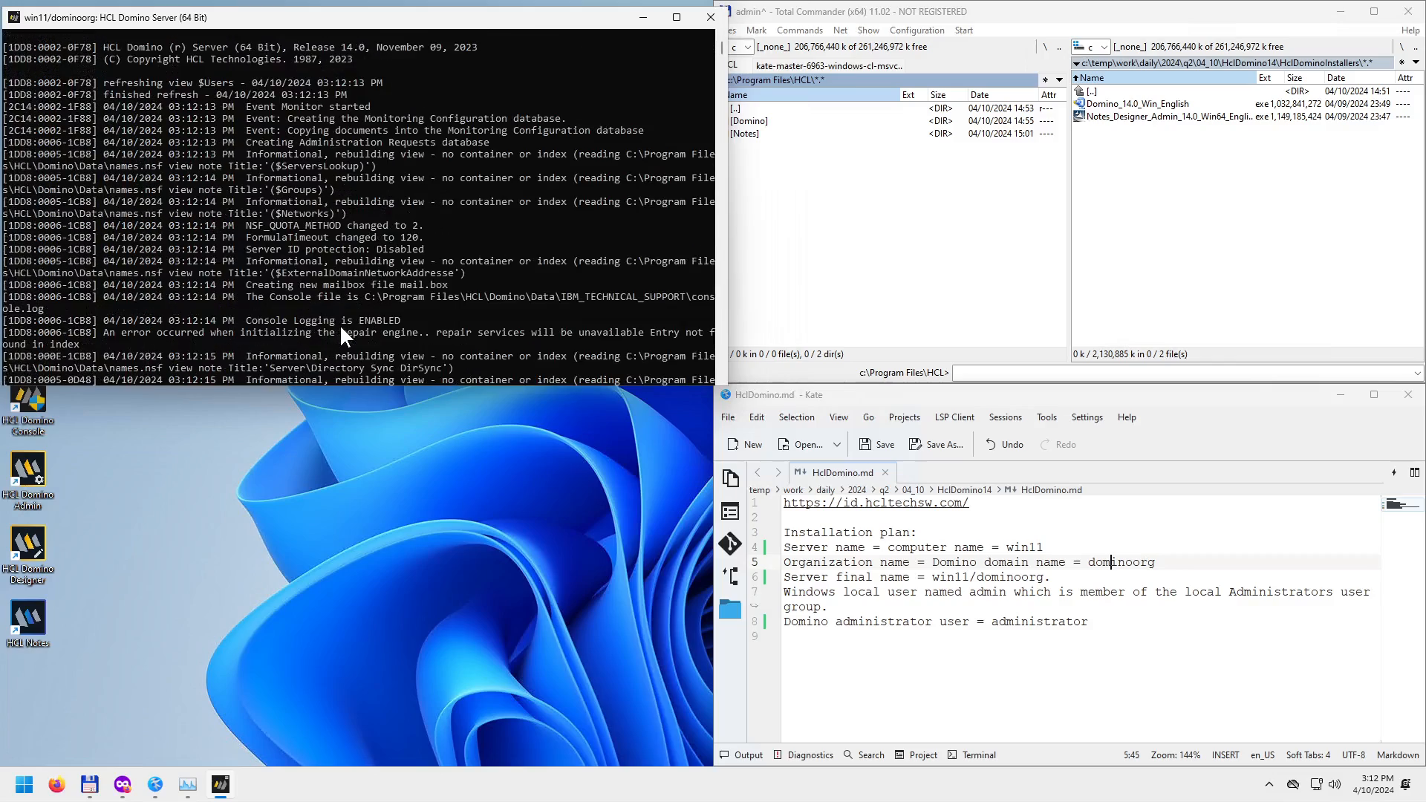
scroll(334, 326, "down", 15)
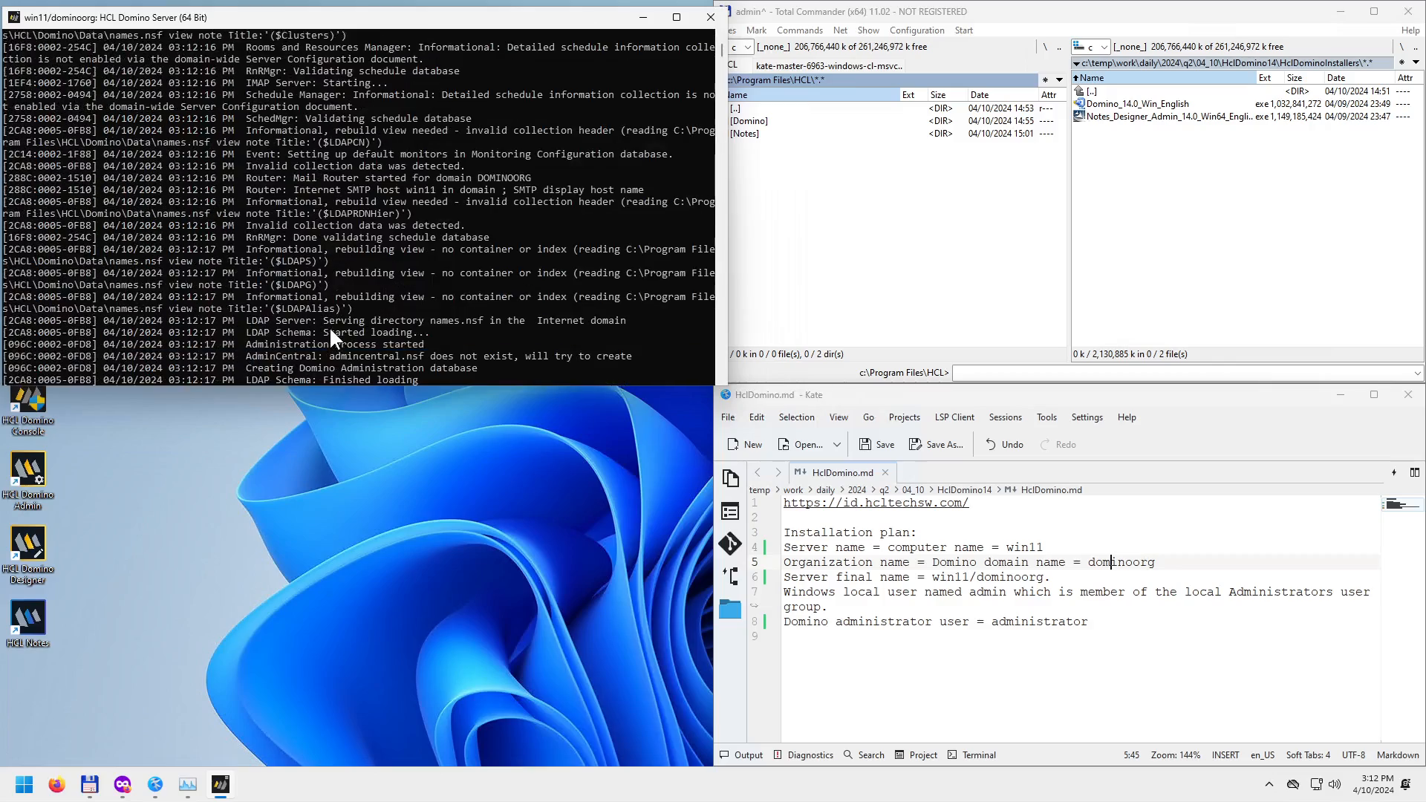
scroll(330, 333, "down", 9)
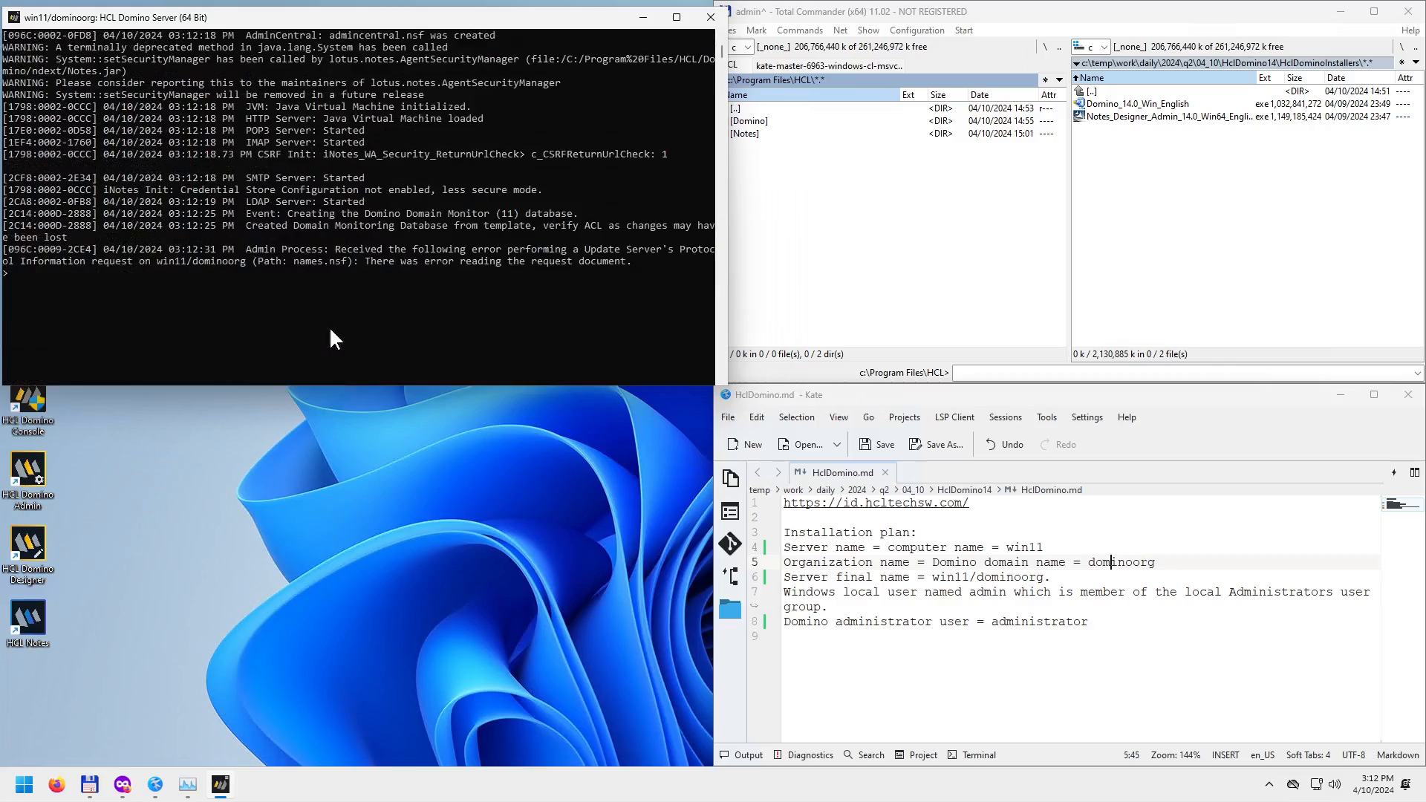
scroll(329, 330, "up", 2)
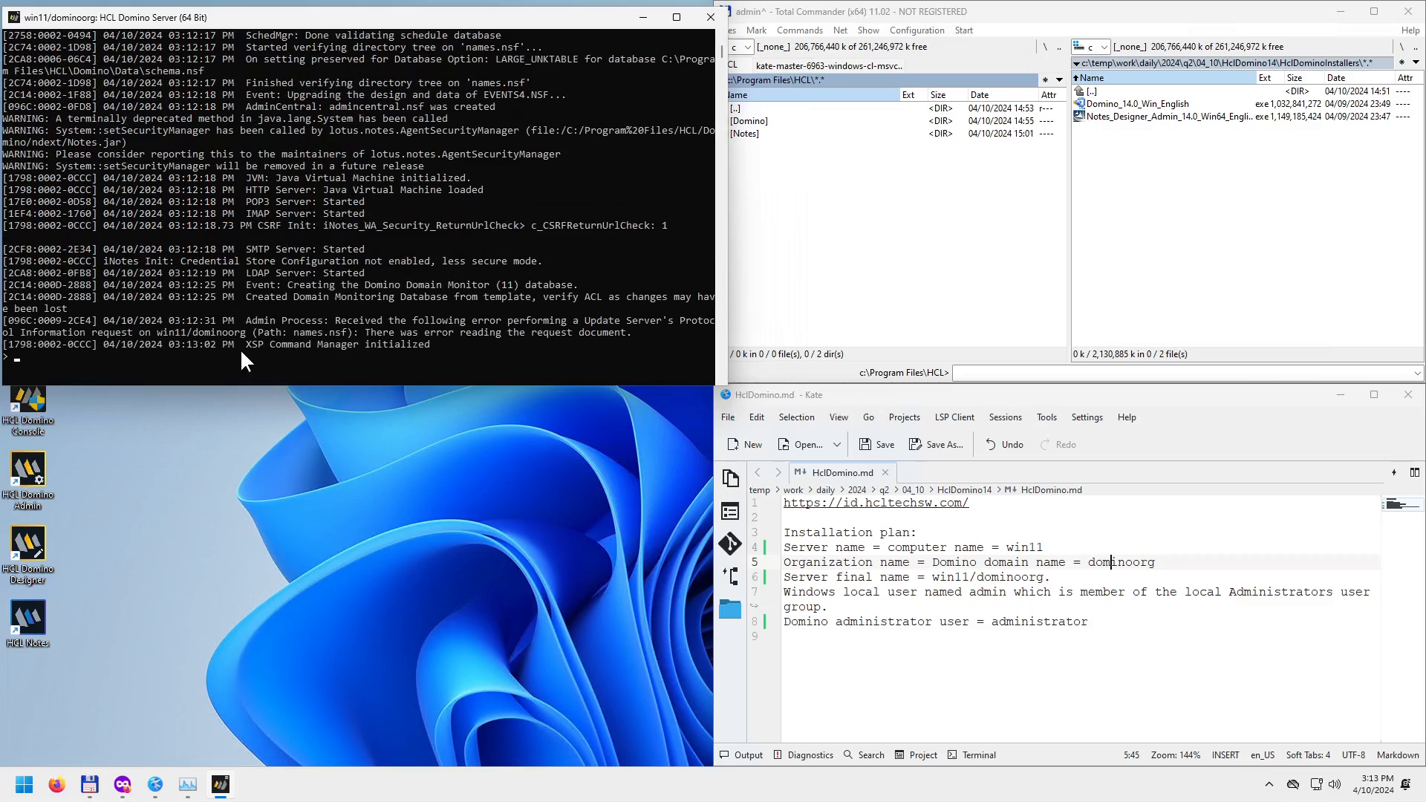
scroll(273, 346, "down", 1)
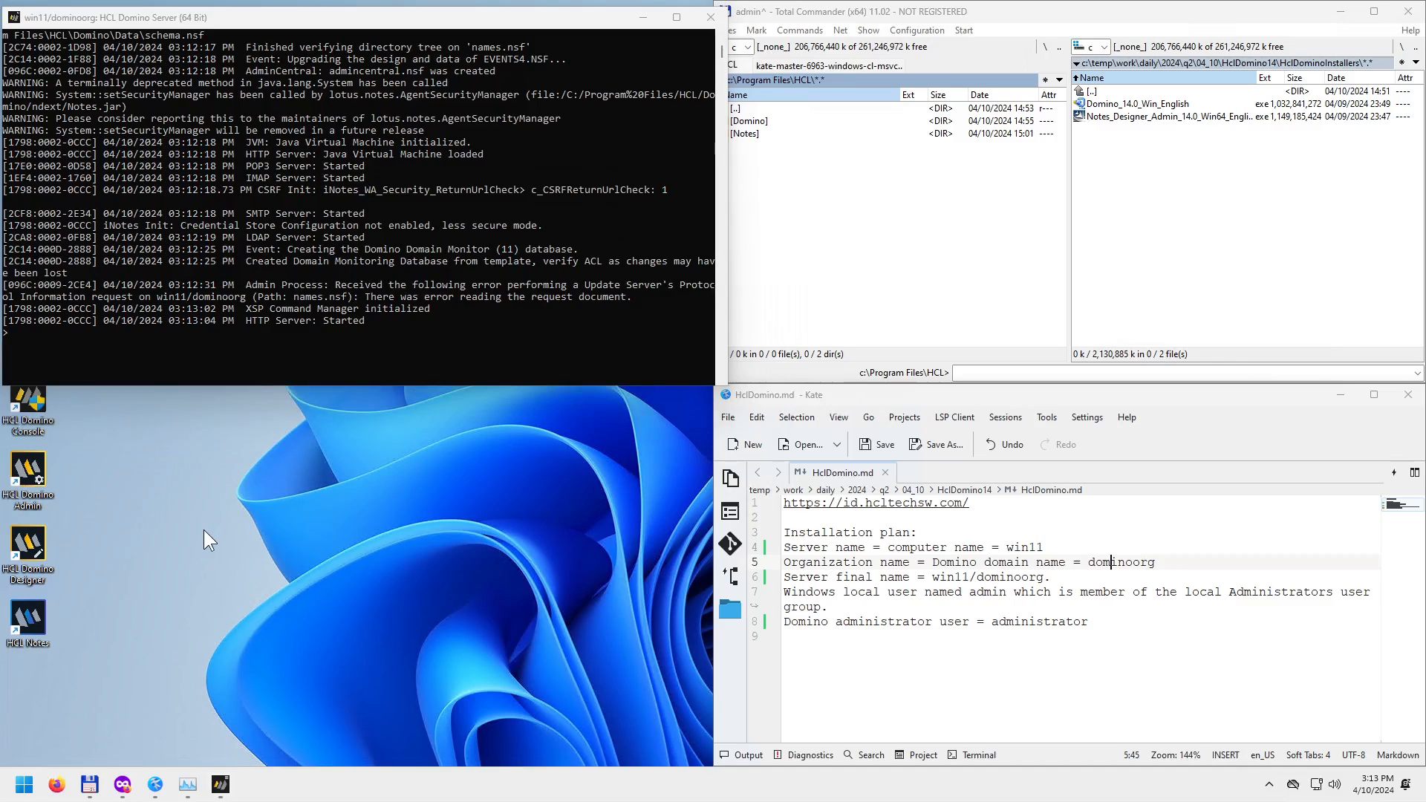
Launch HCL Notes from the desktop and advance Client Configuration past the Welcome page.
double_click(36, 614)
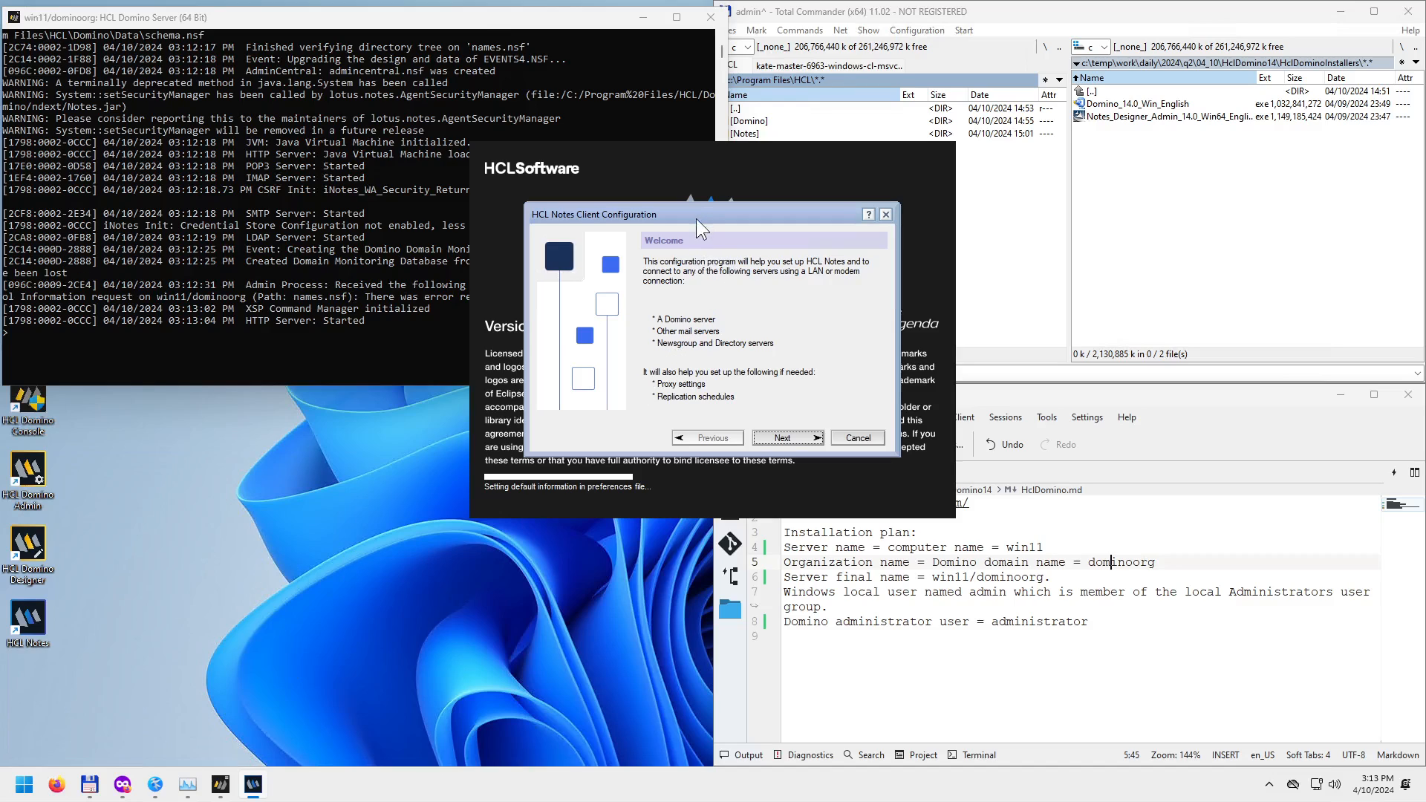
left_click_drag(702, 216, 723, 253)
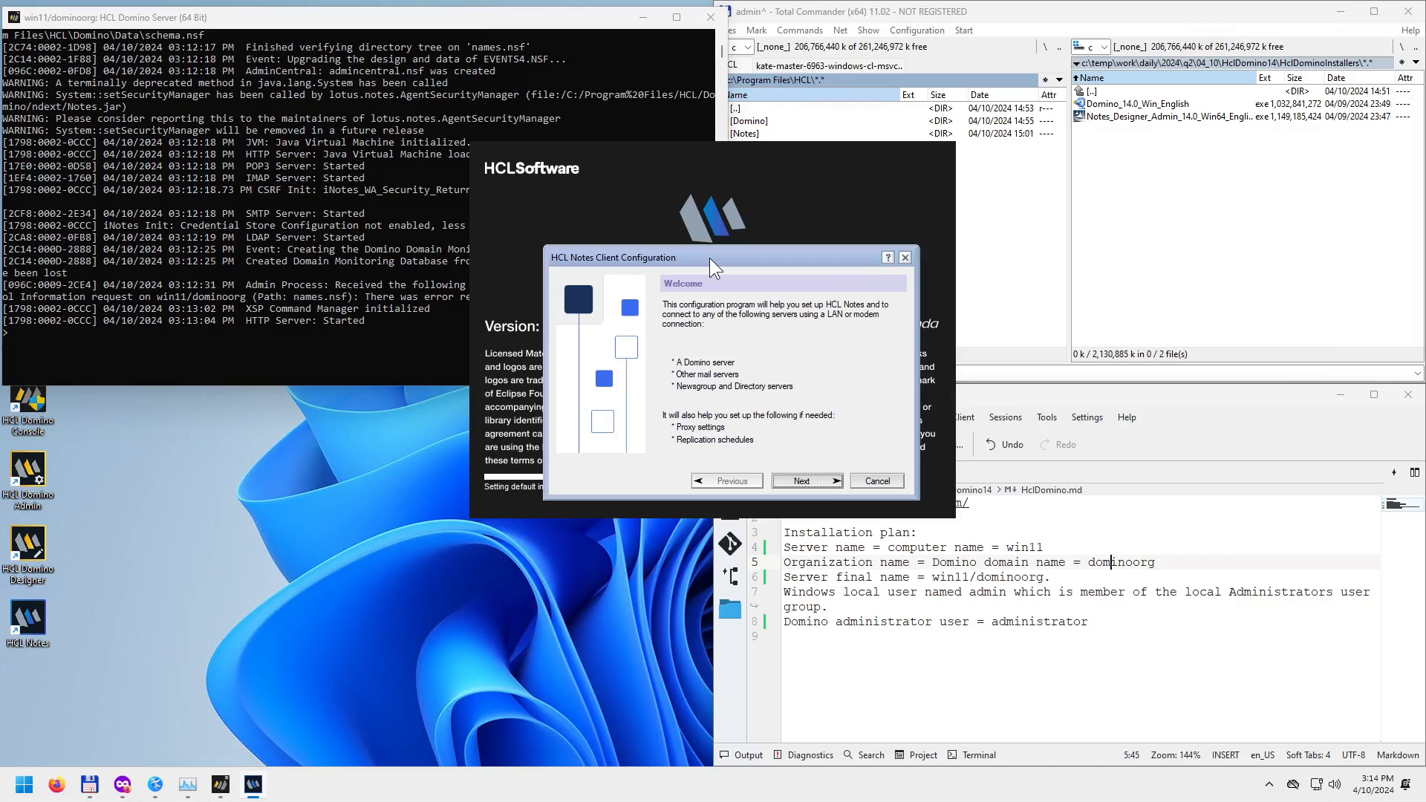
left_click_drag(710, 257, 650, 273)
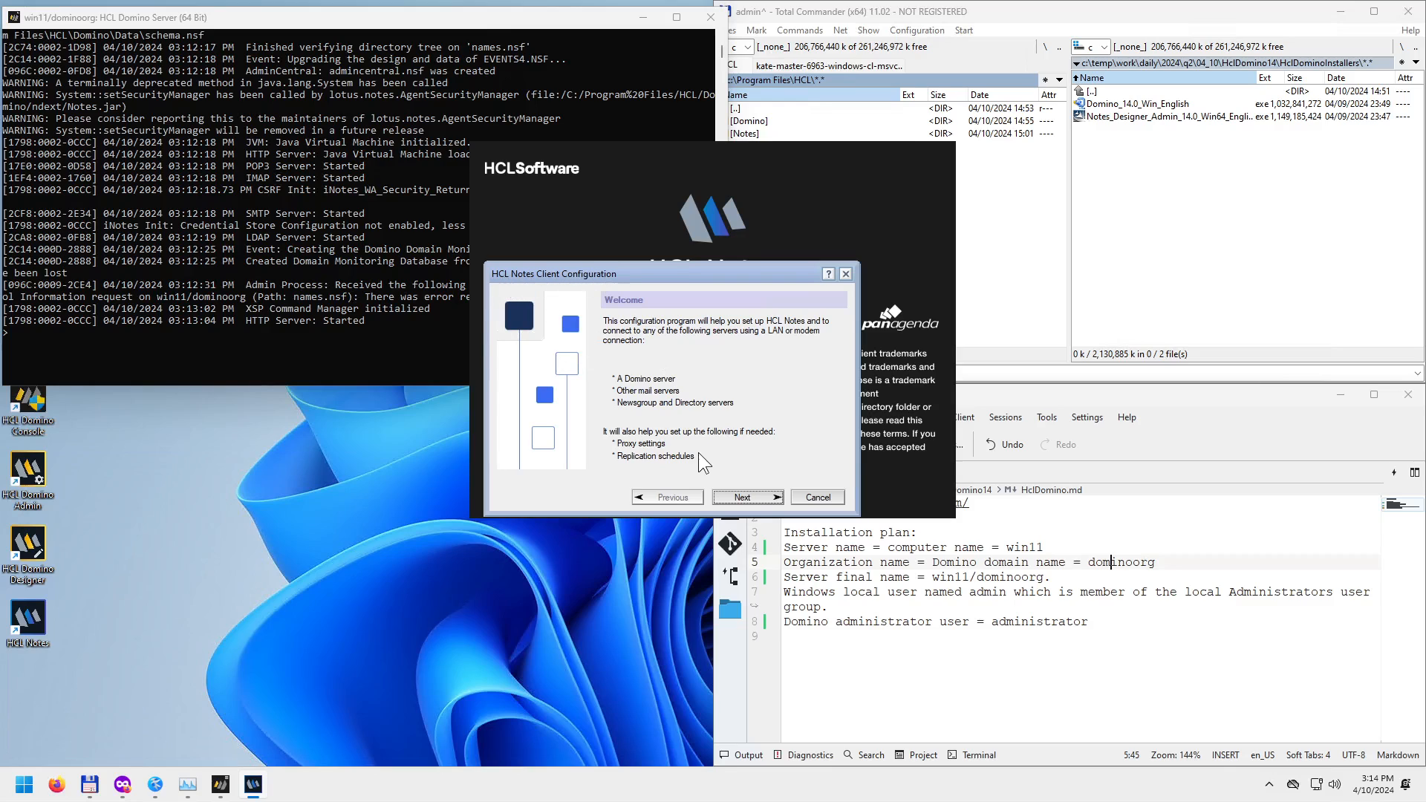
left_click(742, 498)
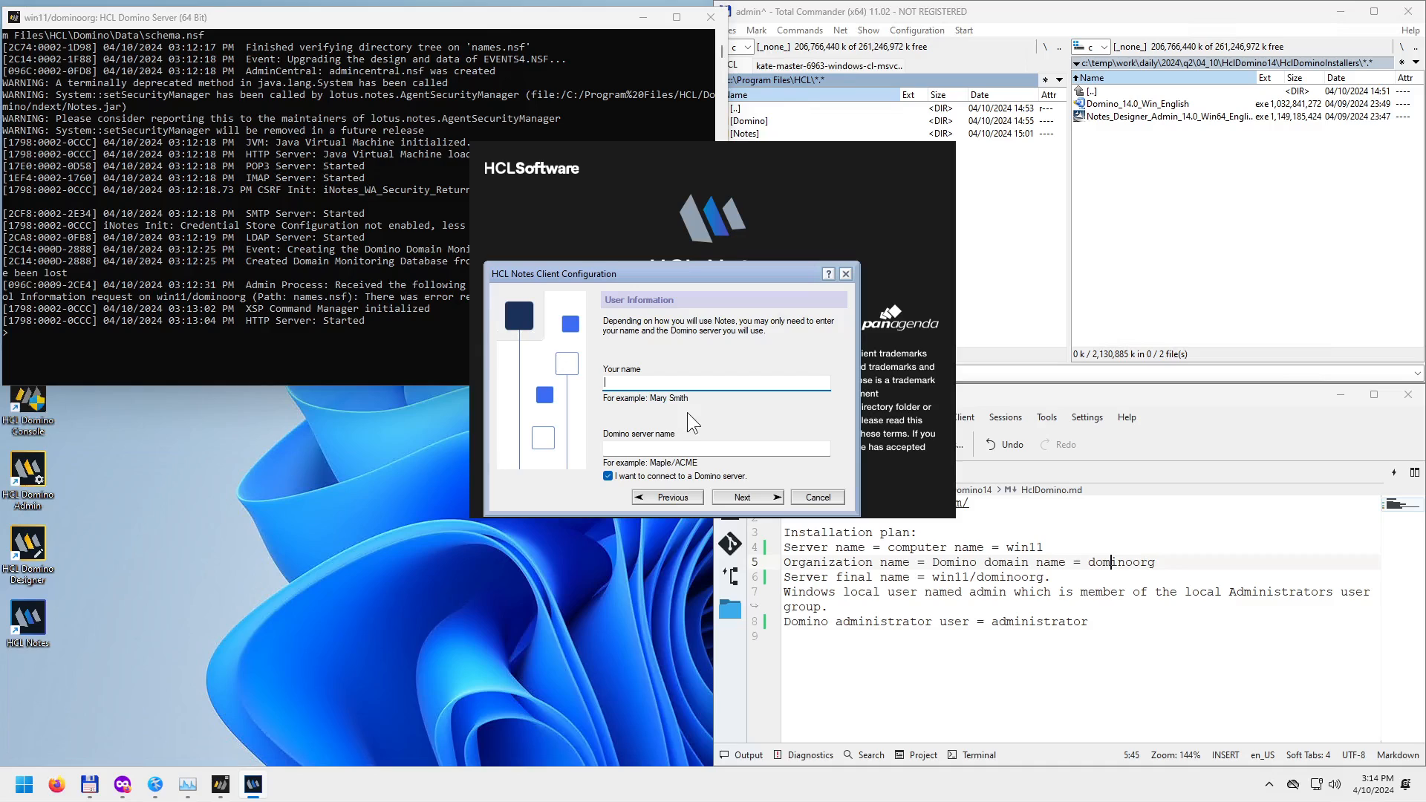
Copy 'administrator' from the Kate notes into the Your name field.
double_click(1028, 624)
key("ctrl+c")
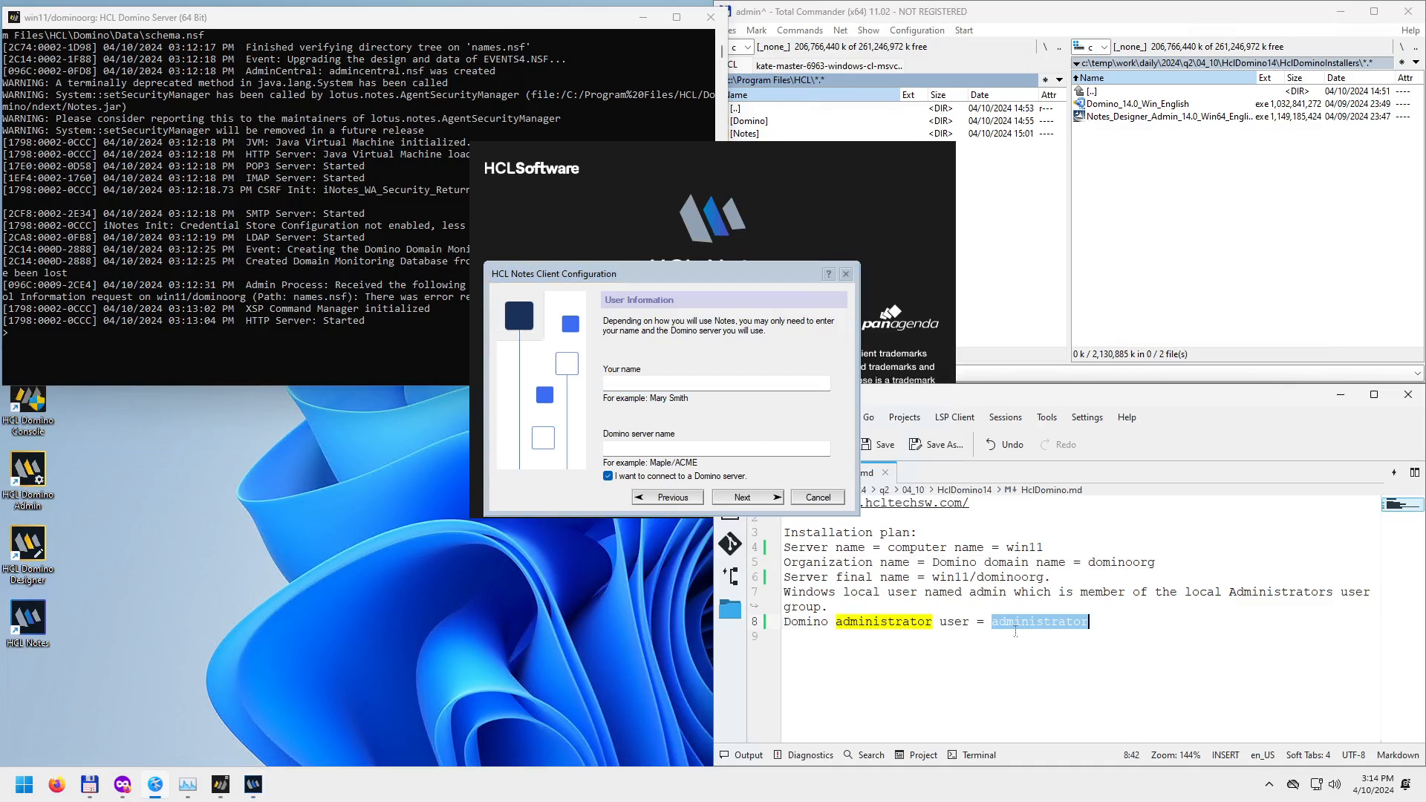
left_click(635, 383)
key("ctrl+v")
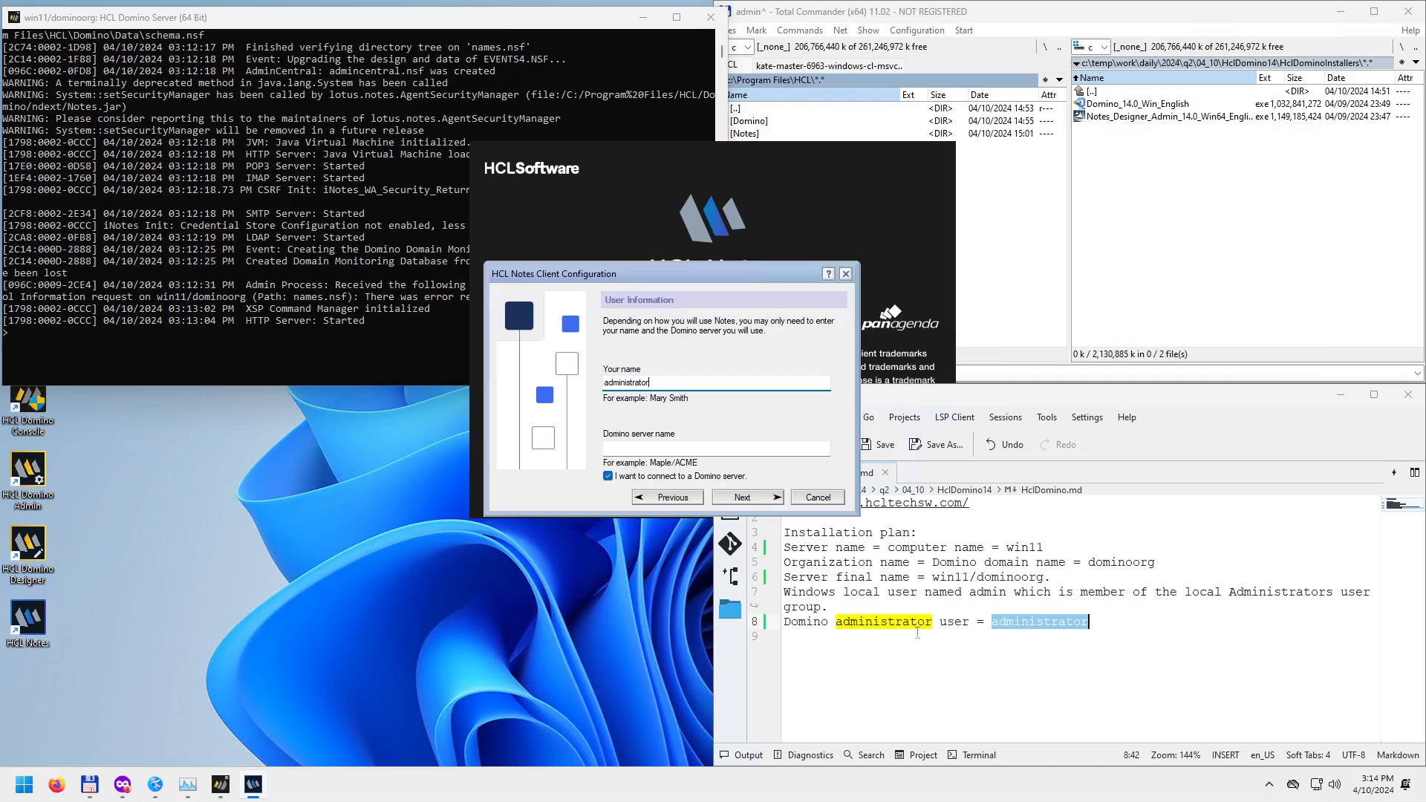
Copy 'win11/dominoorg' from the notes into the Domino server name field and continue.
left_click(931, 580)
key("shift+Right")
key("shift+Right")
key("shift+Right")
key("shift+Right")
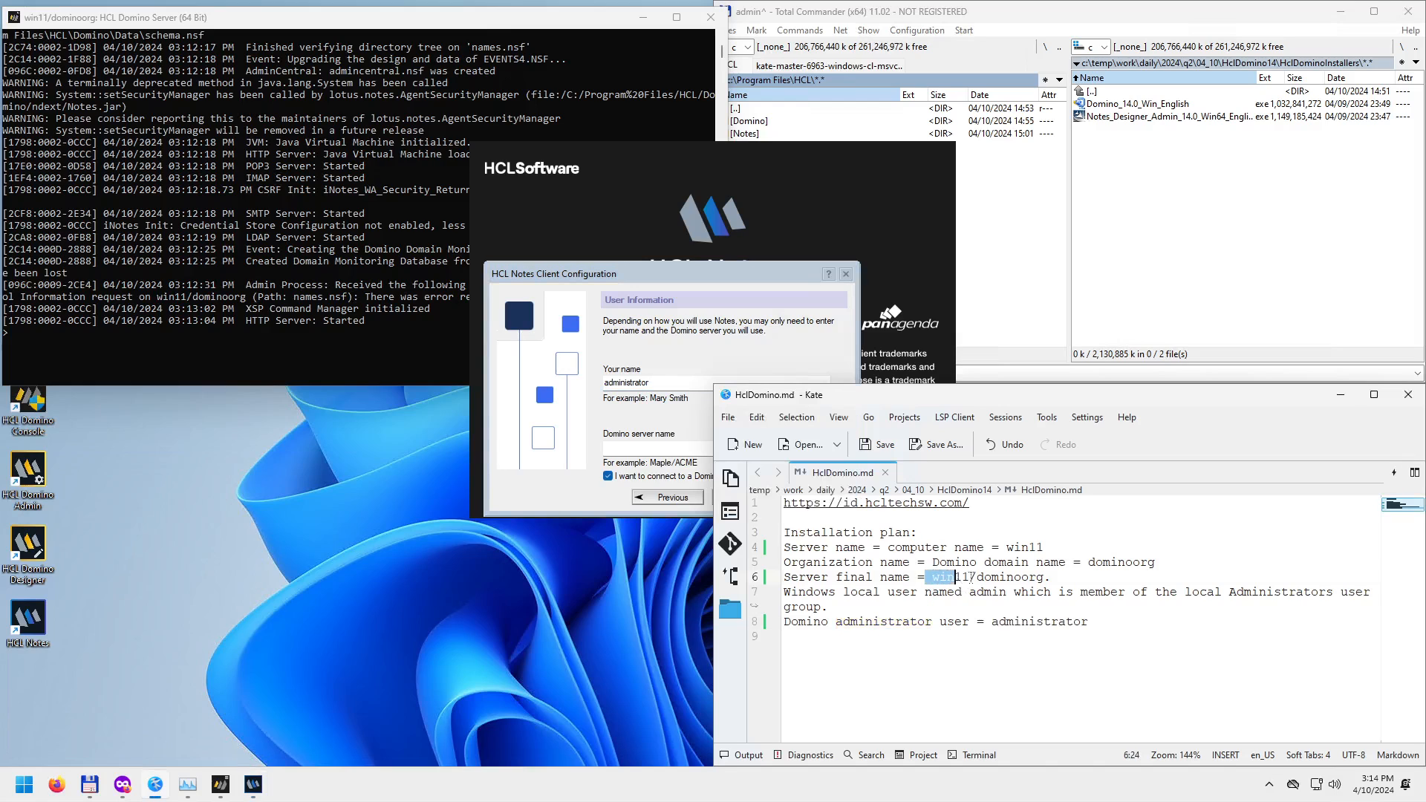
key("Right")
left_click_drag(931, 580, 1043, 580)
key("ctrl+c")
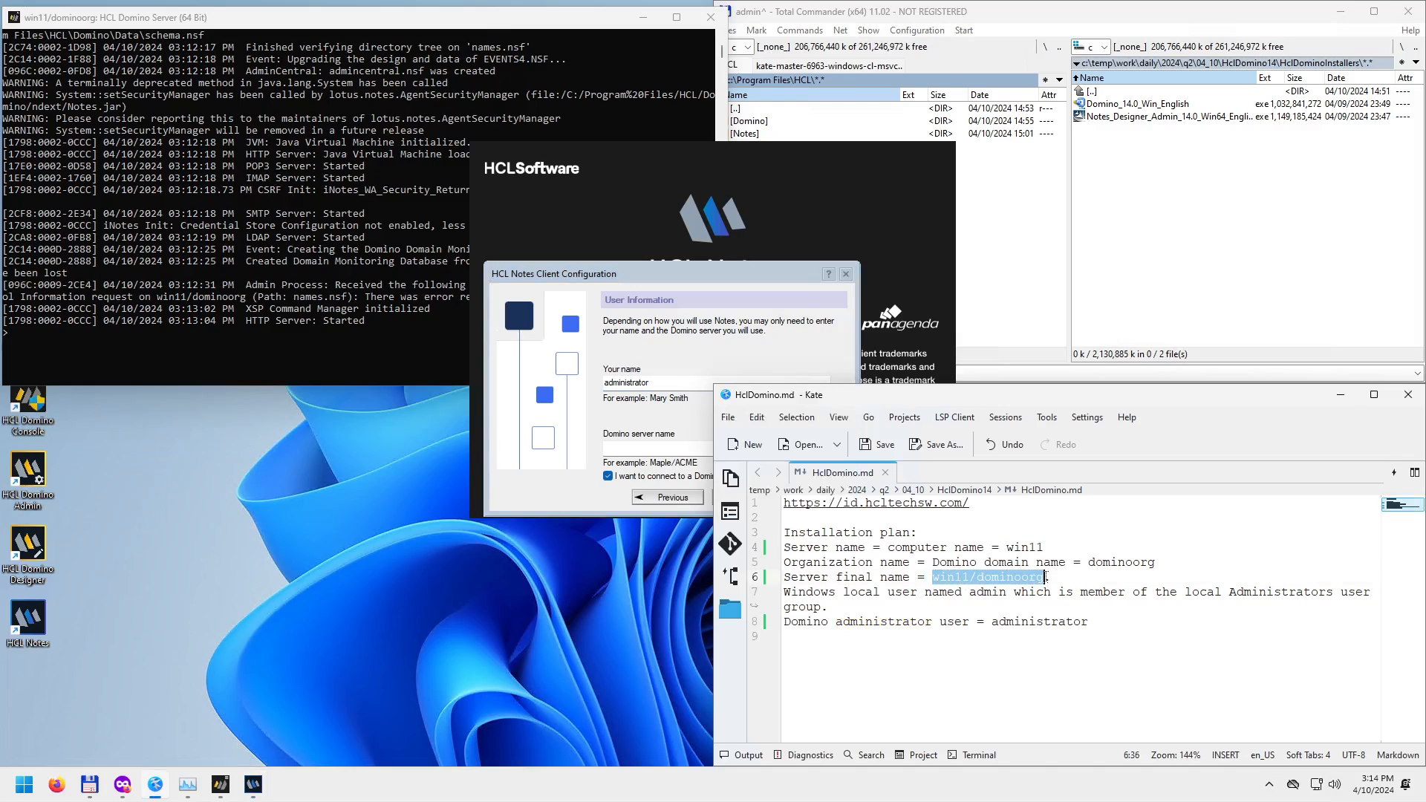
left_click(646, 447)
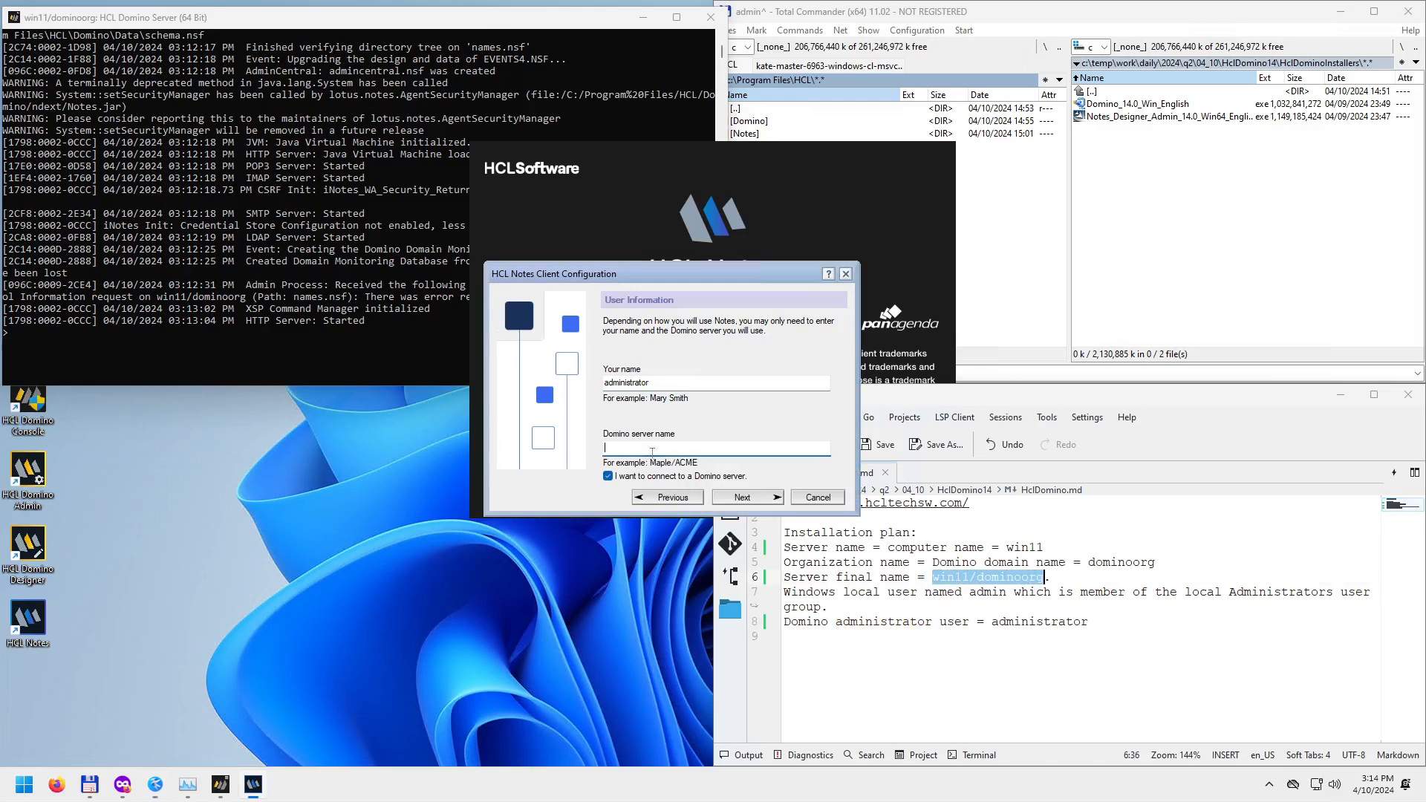
key("ctrl+v")
left_click(752, 501)
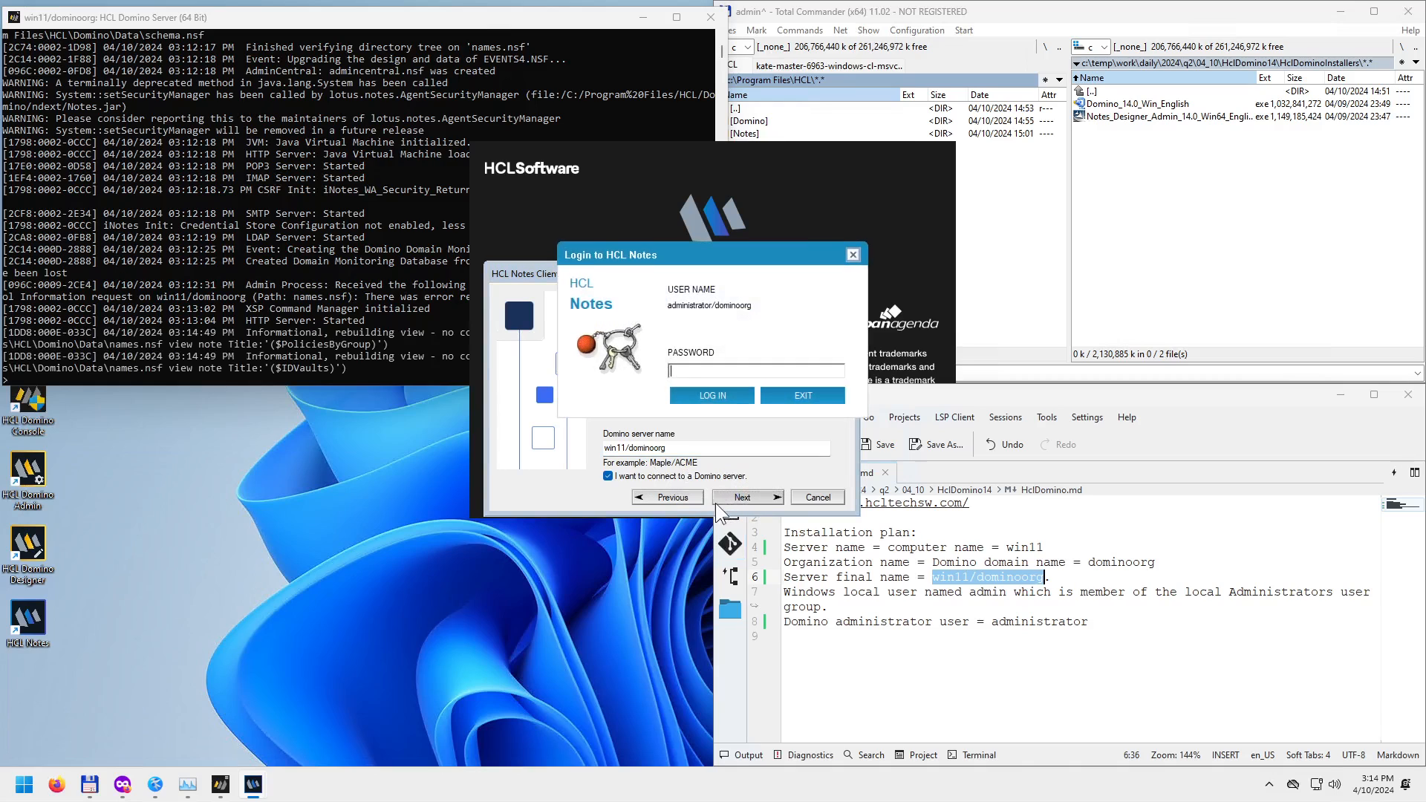
Enter the administrator password and log in, connecting the client to win11/dominoorg.
left_click_drag(726, 260, 426, 411)
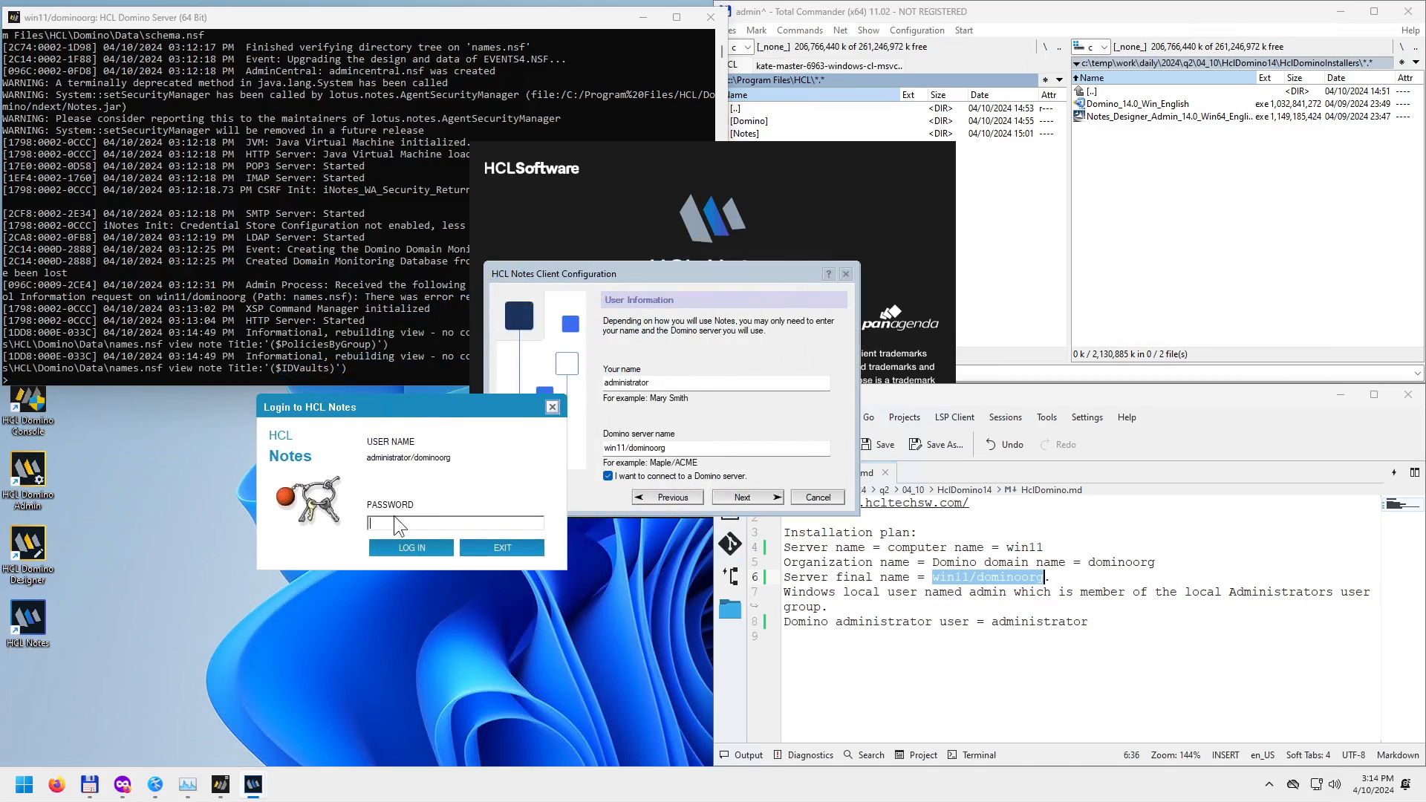
type("XXXXXXXXXXXXXXXXXXXXXXXXX")
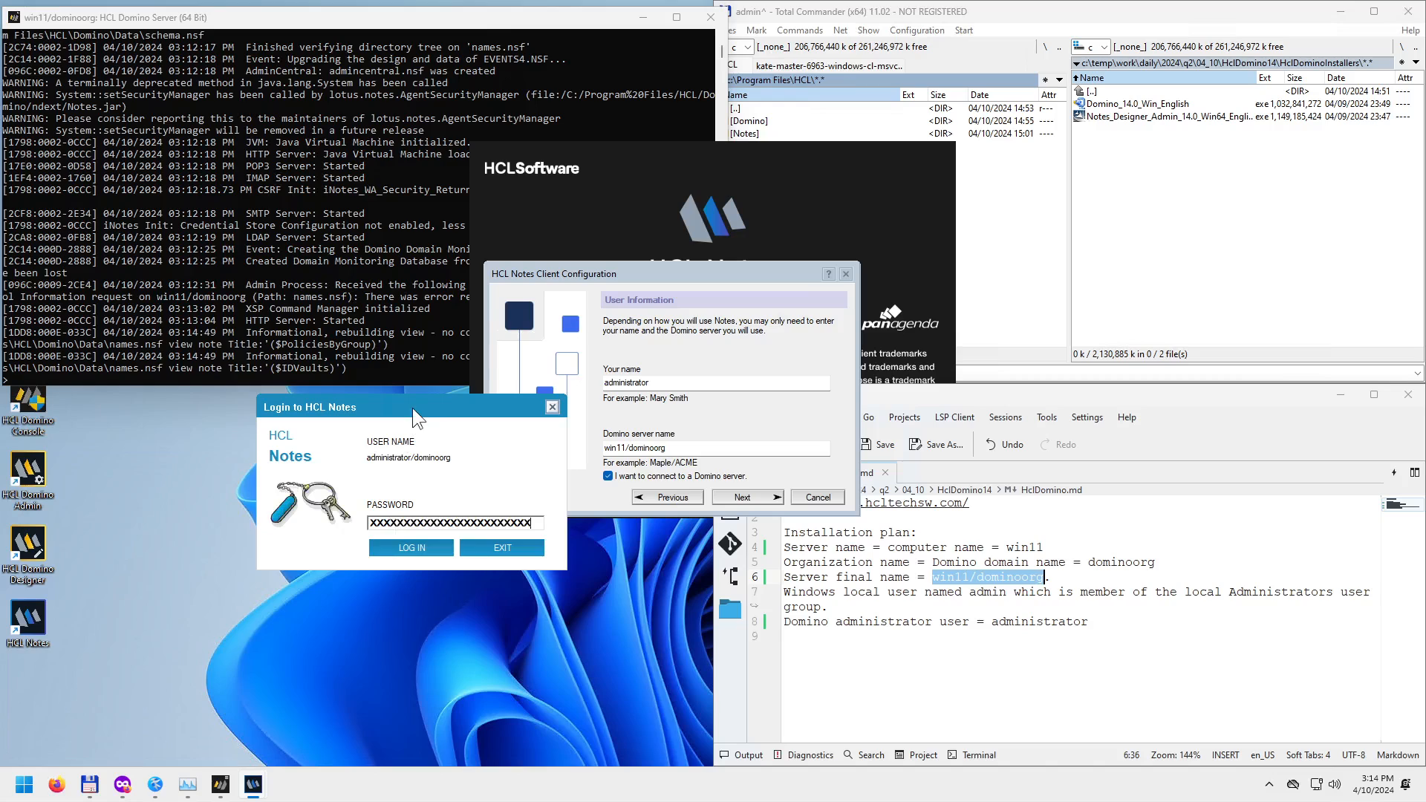
left_click_drag(413, 407, 260, 431)
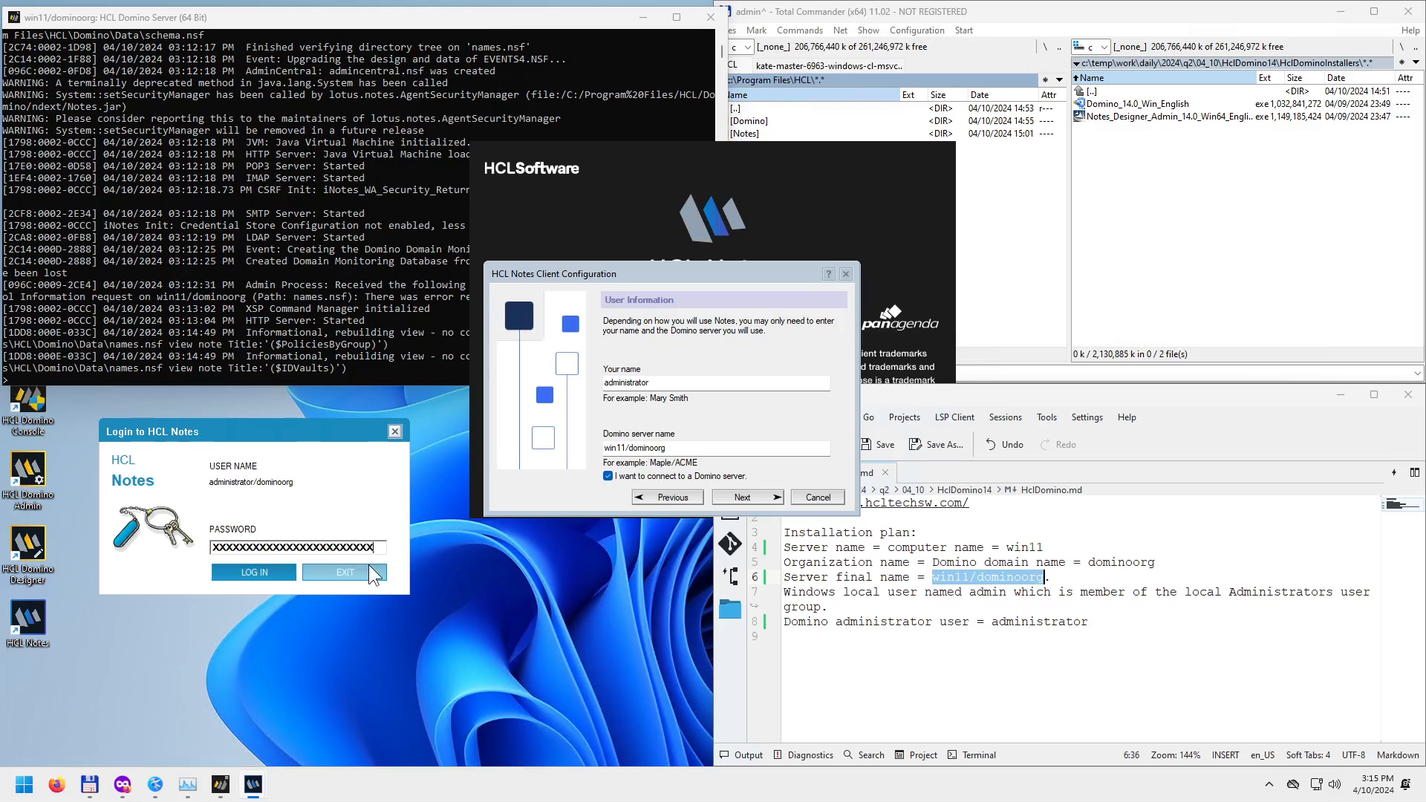
left_click(262, 573)
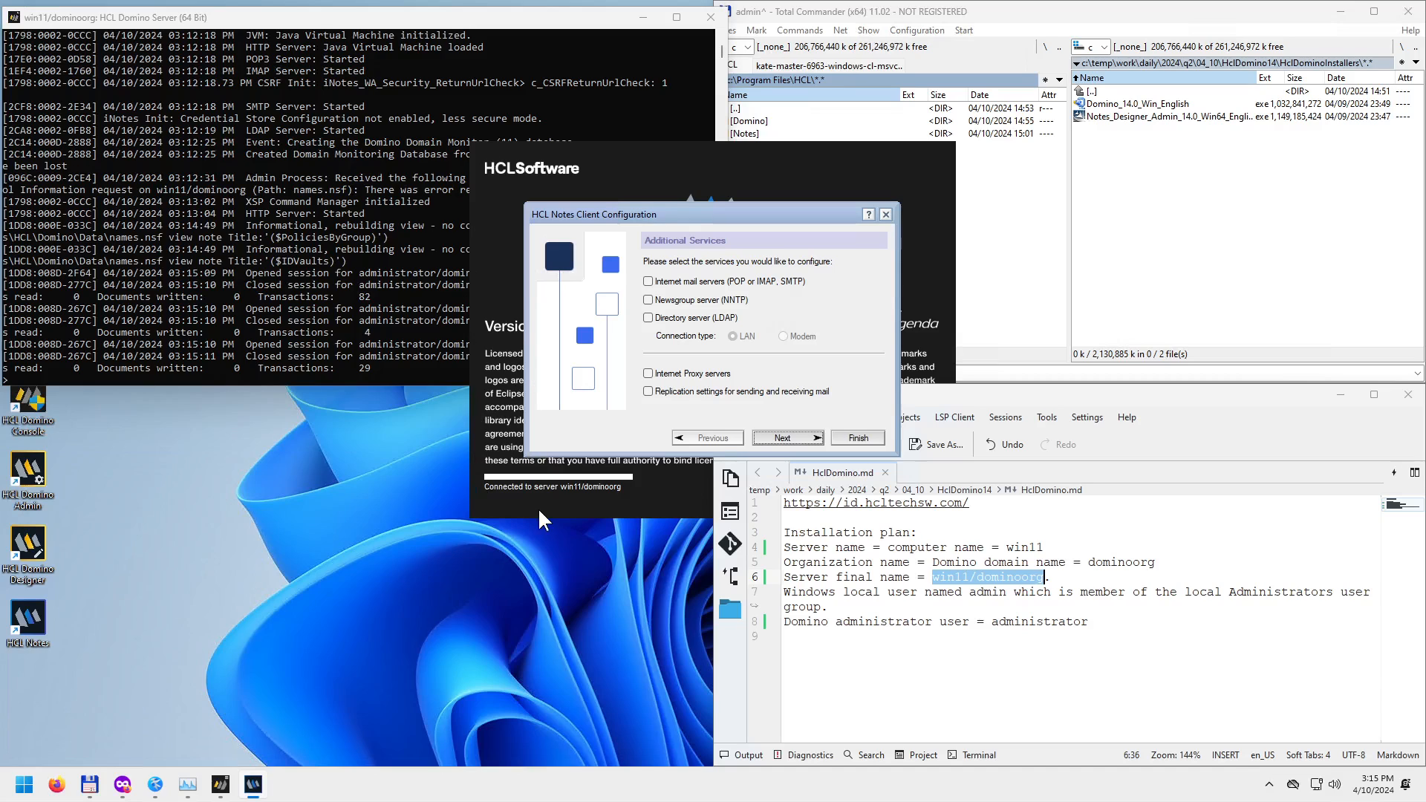
left_click_drag(735, 216, 470, 368)
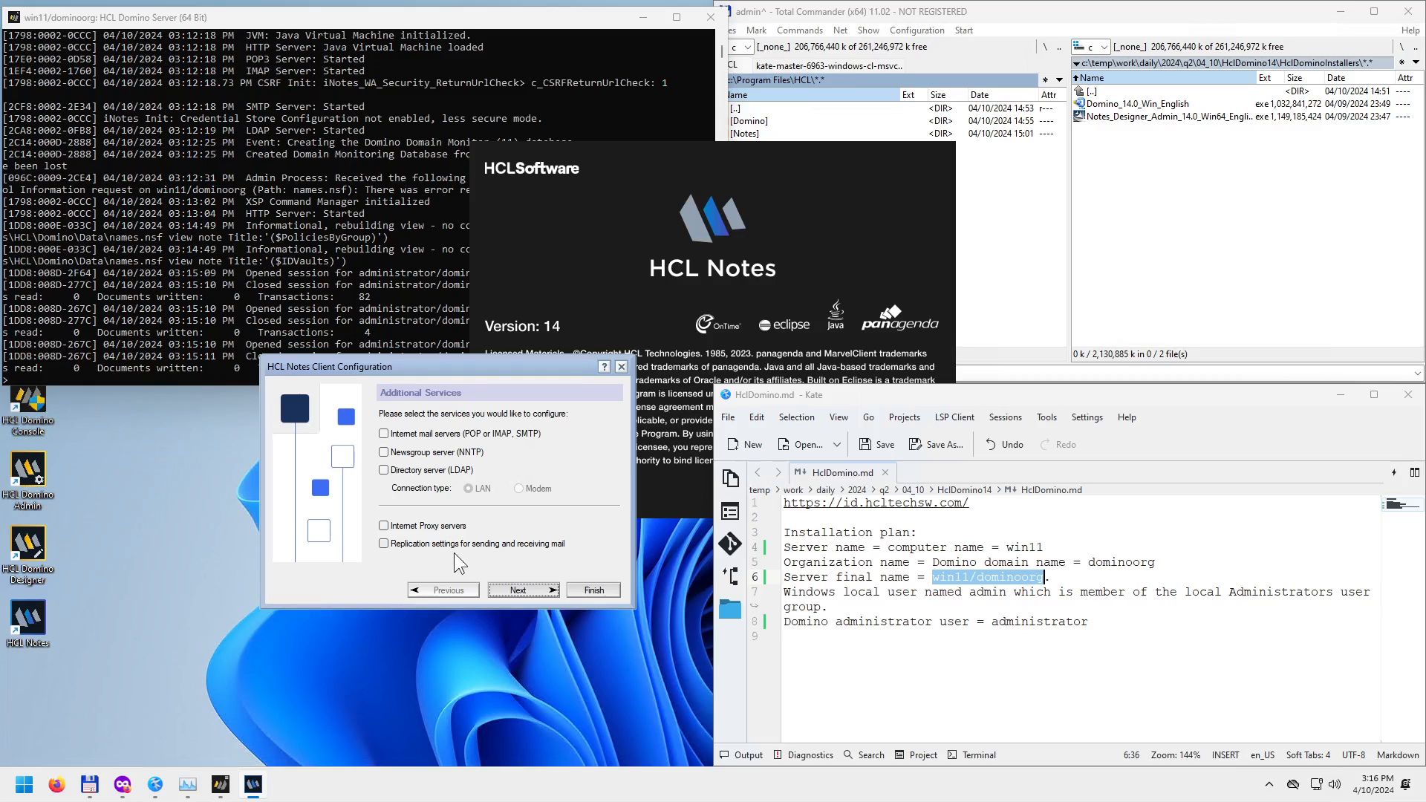
Complete the final Notes client configuration page and maximize the Discover - HCL Notes window.
left_click(537, 587)
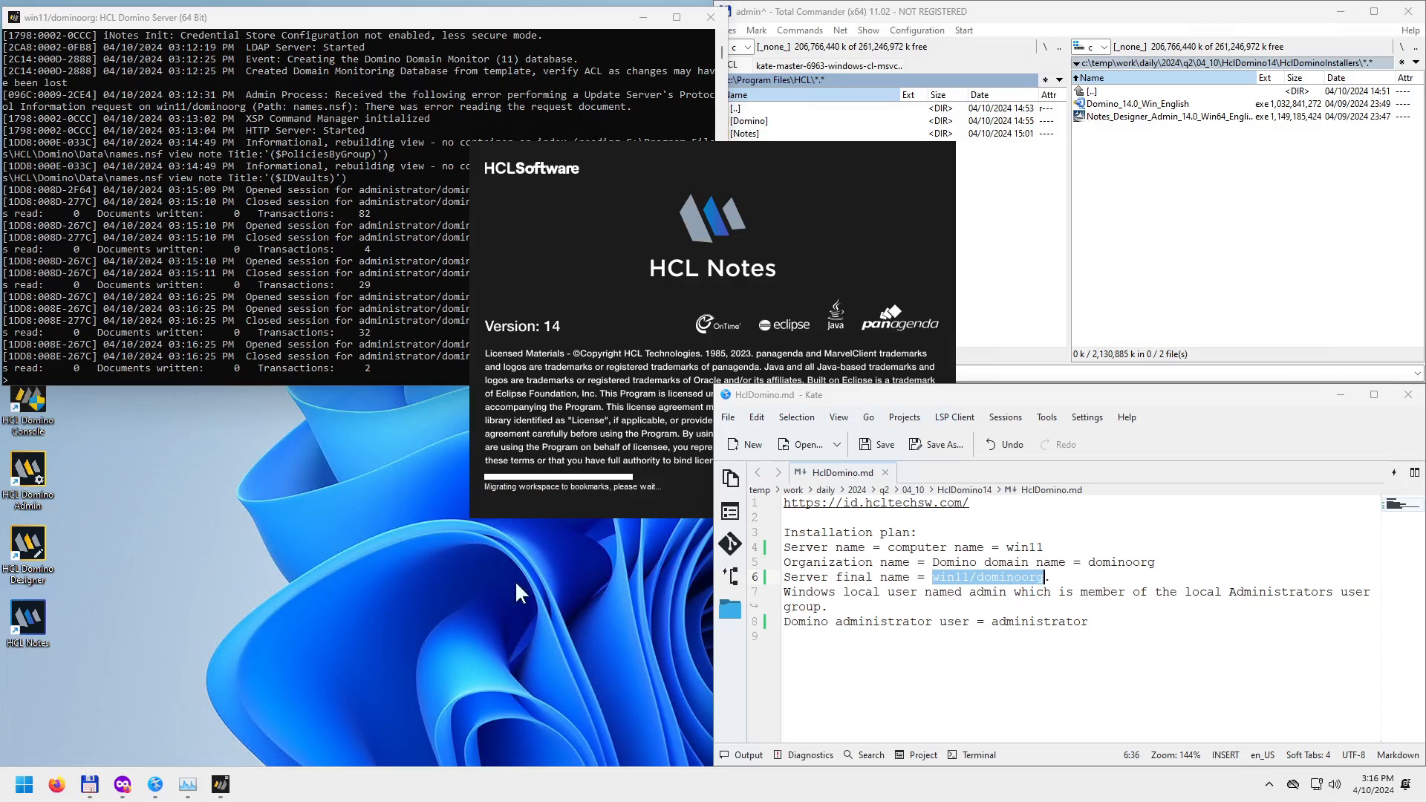
left_click(840, 182)
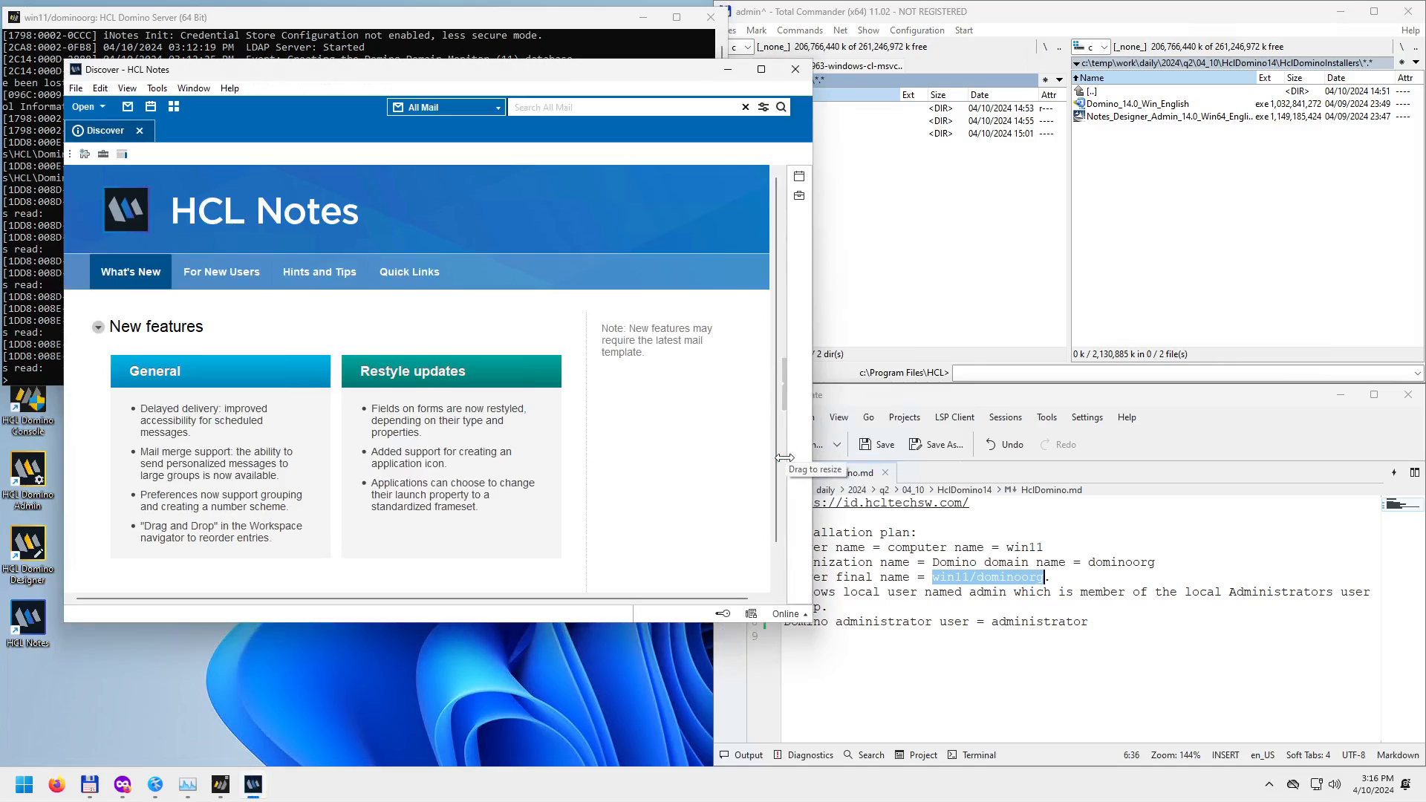
left_click(761, 69)
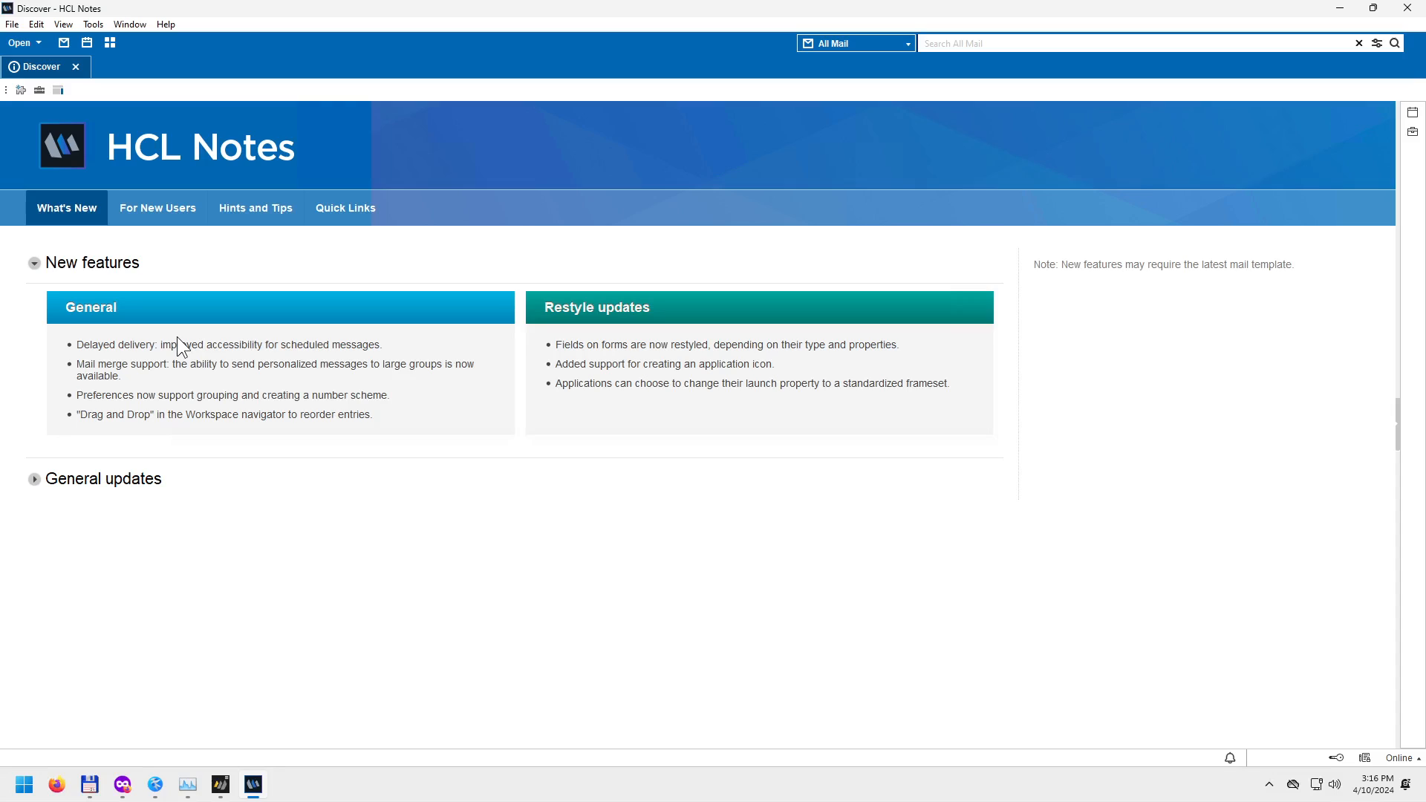
mouse_move(220, 781)
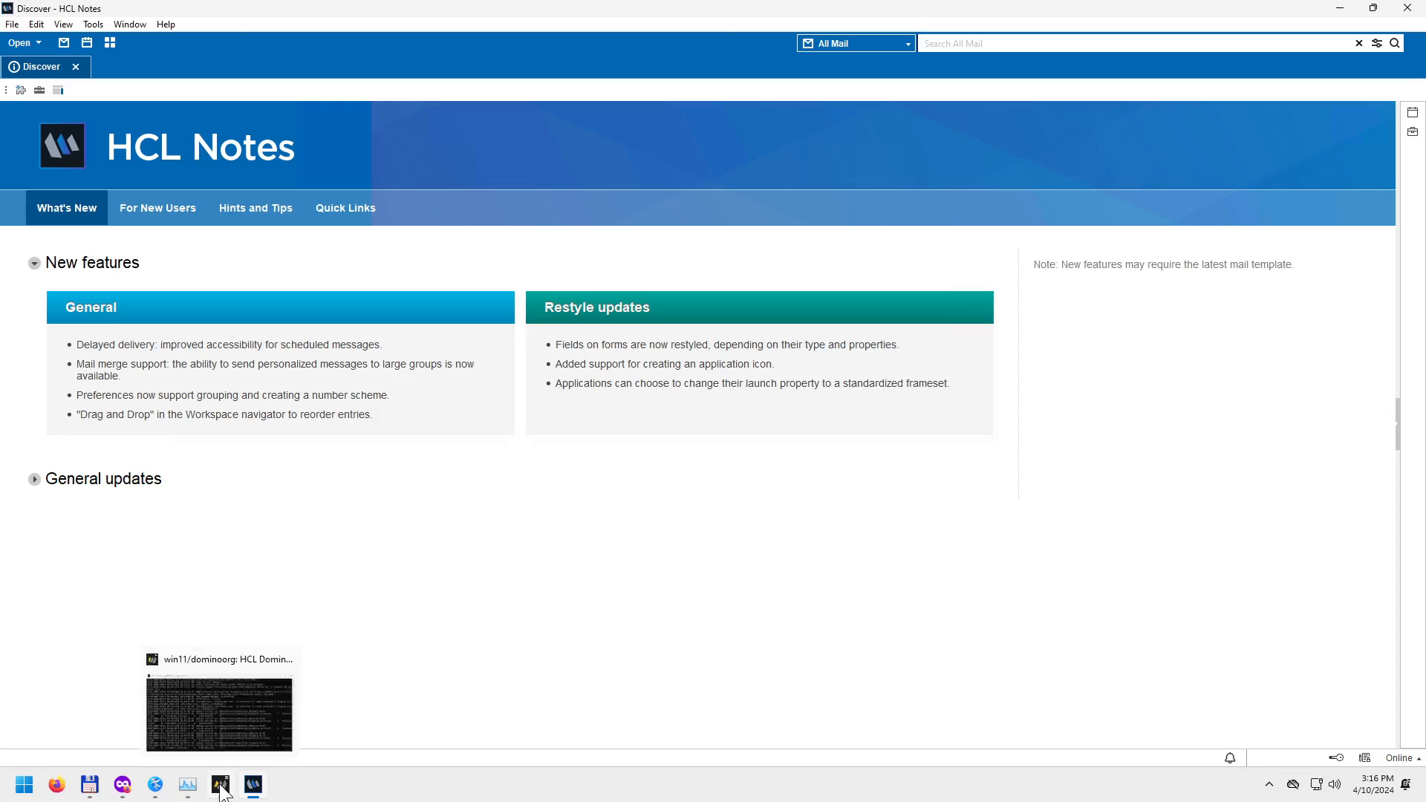
left_click(232, 731)
scroll(332, 202, "up", 6)
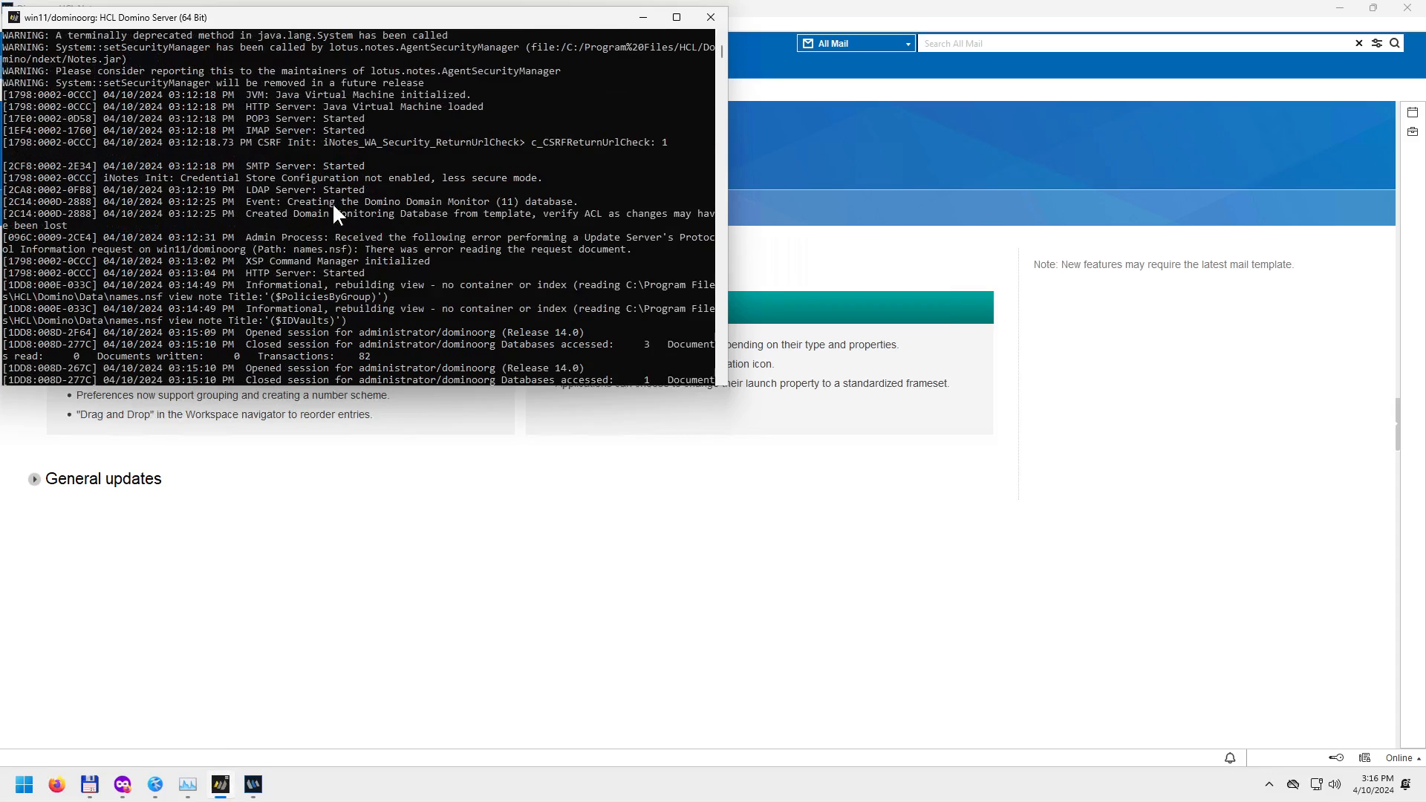
scroll(293, 263, "down", 8)
scroll(309, 257, "up", 1)
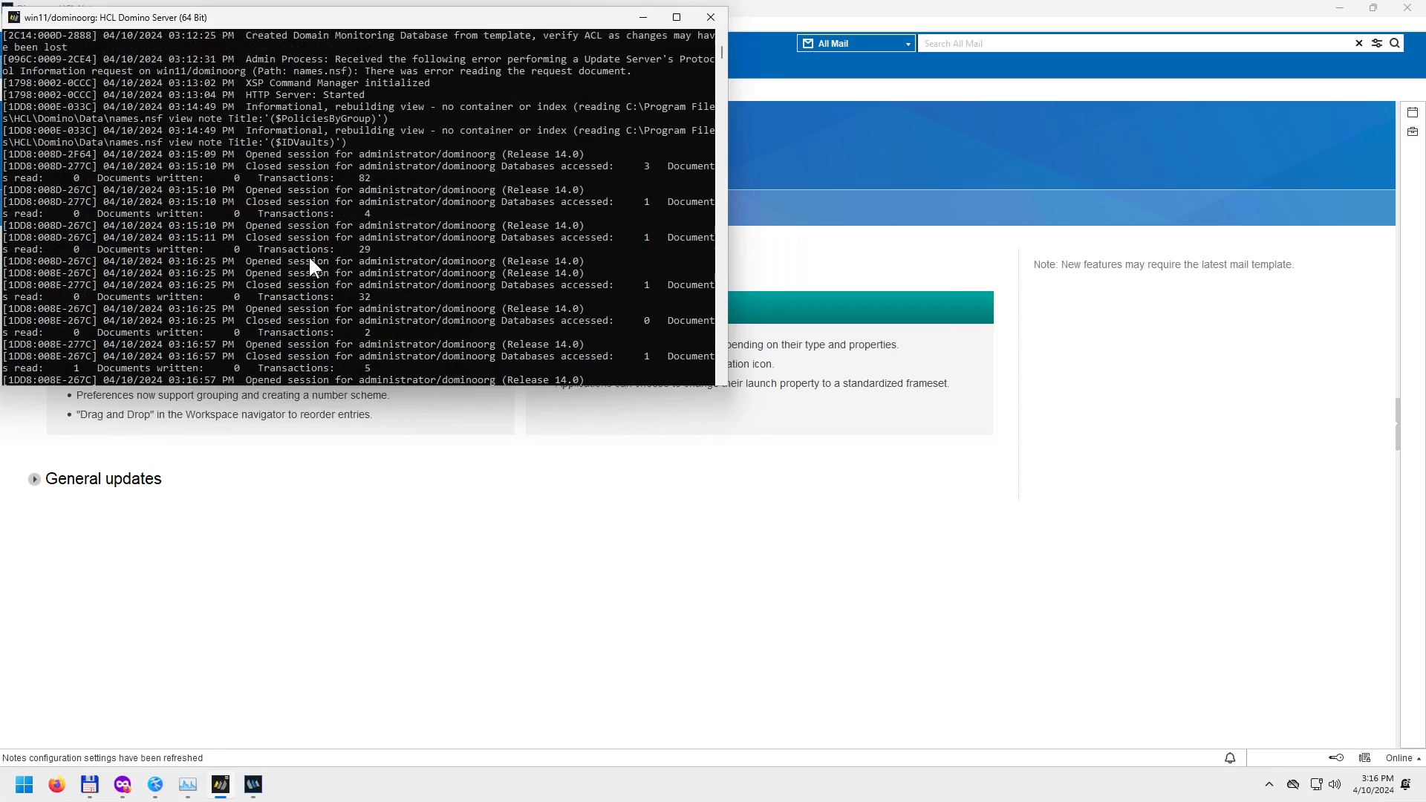
left_click_drag(171, 94, 369, 94)
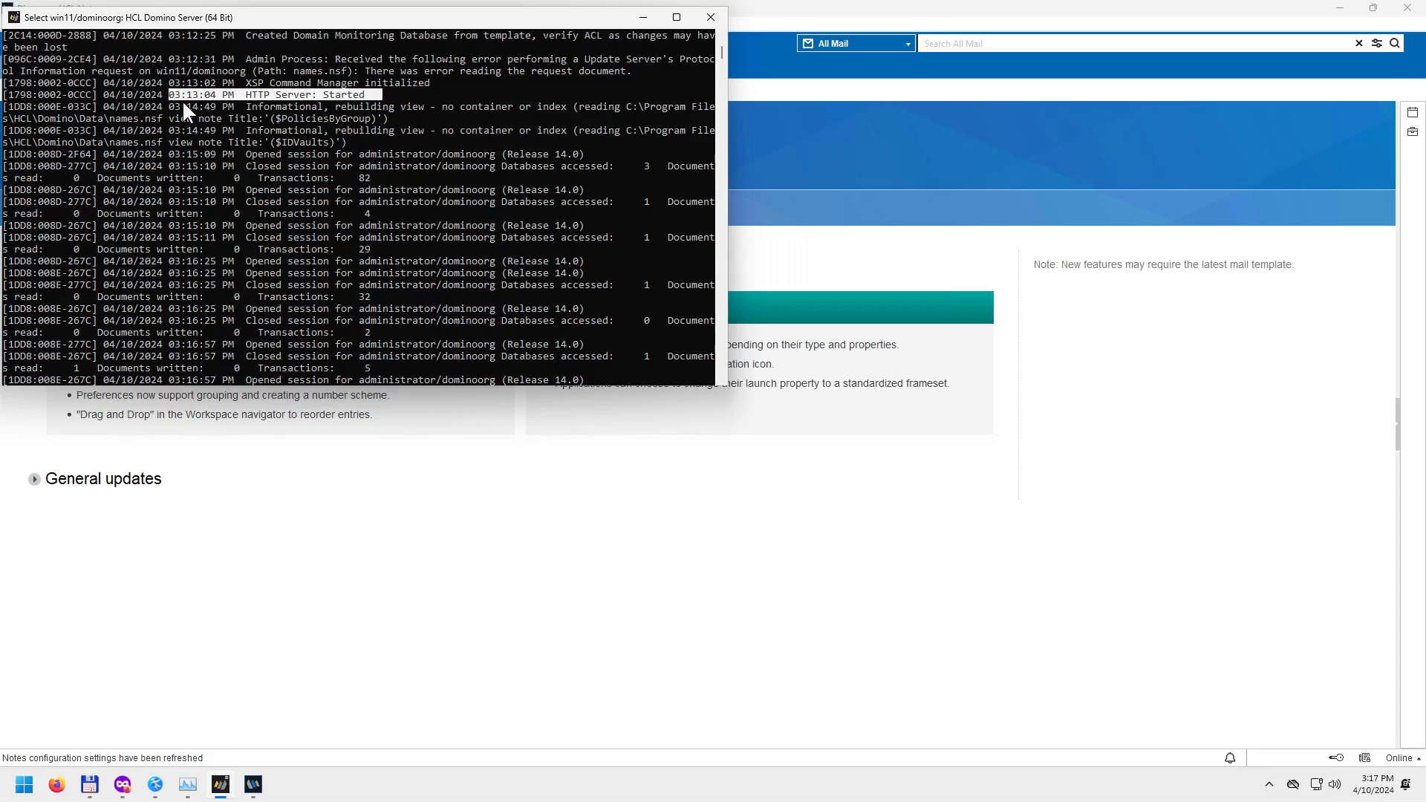
left_click_drag(181, 101, 337, 330)
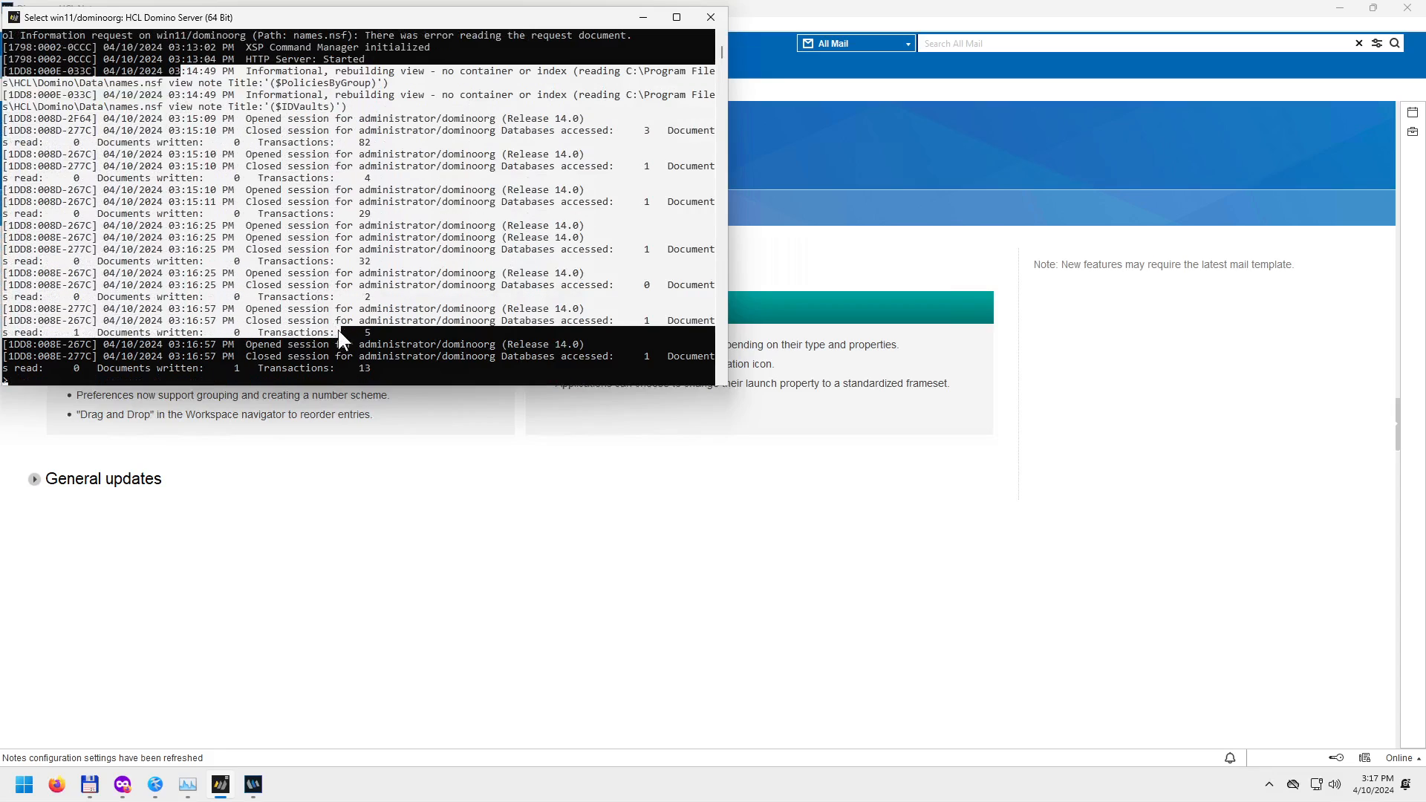
left_click(336, 224)
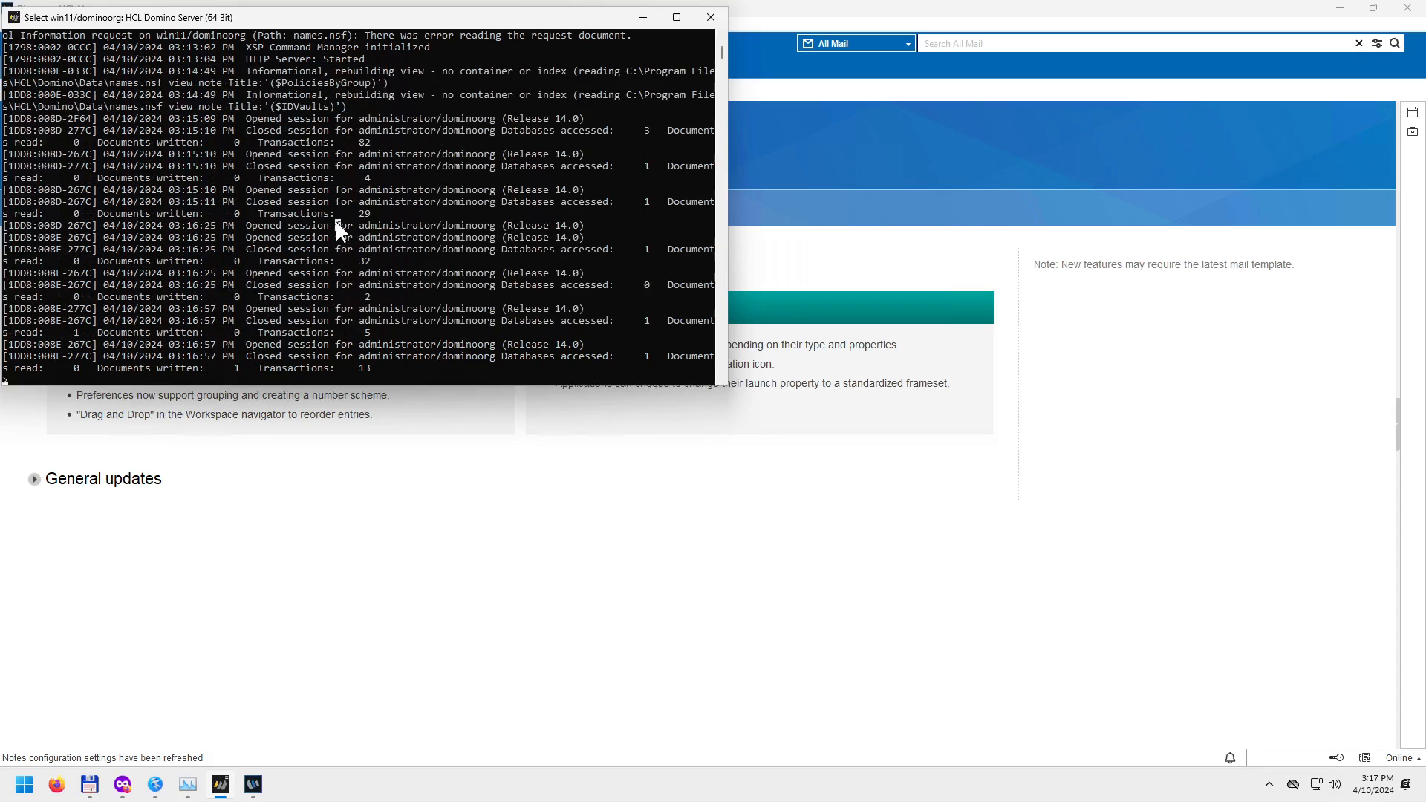
left_click_drag(358, 119, 379, 120)
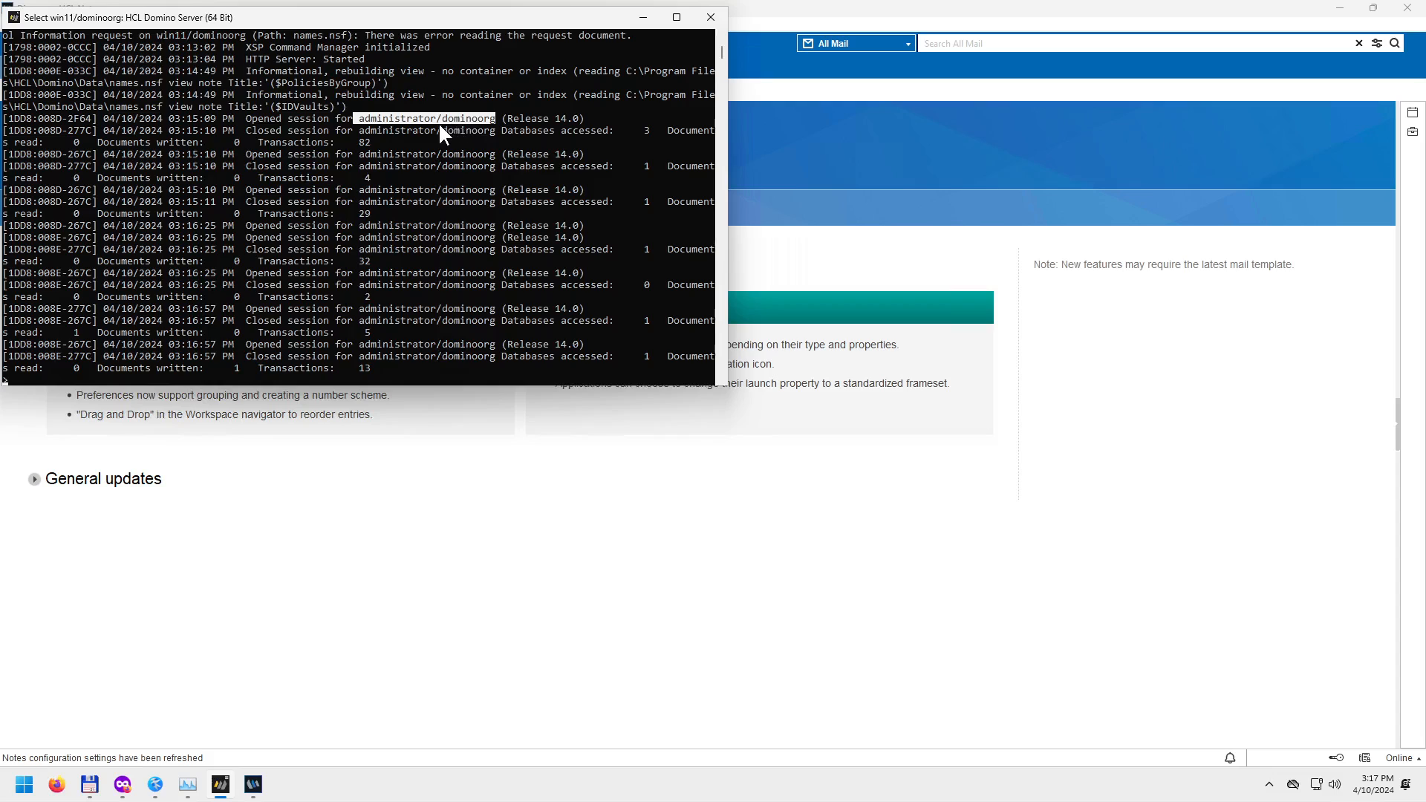
left_click_drag(249, 119, 288, 119)
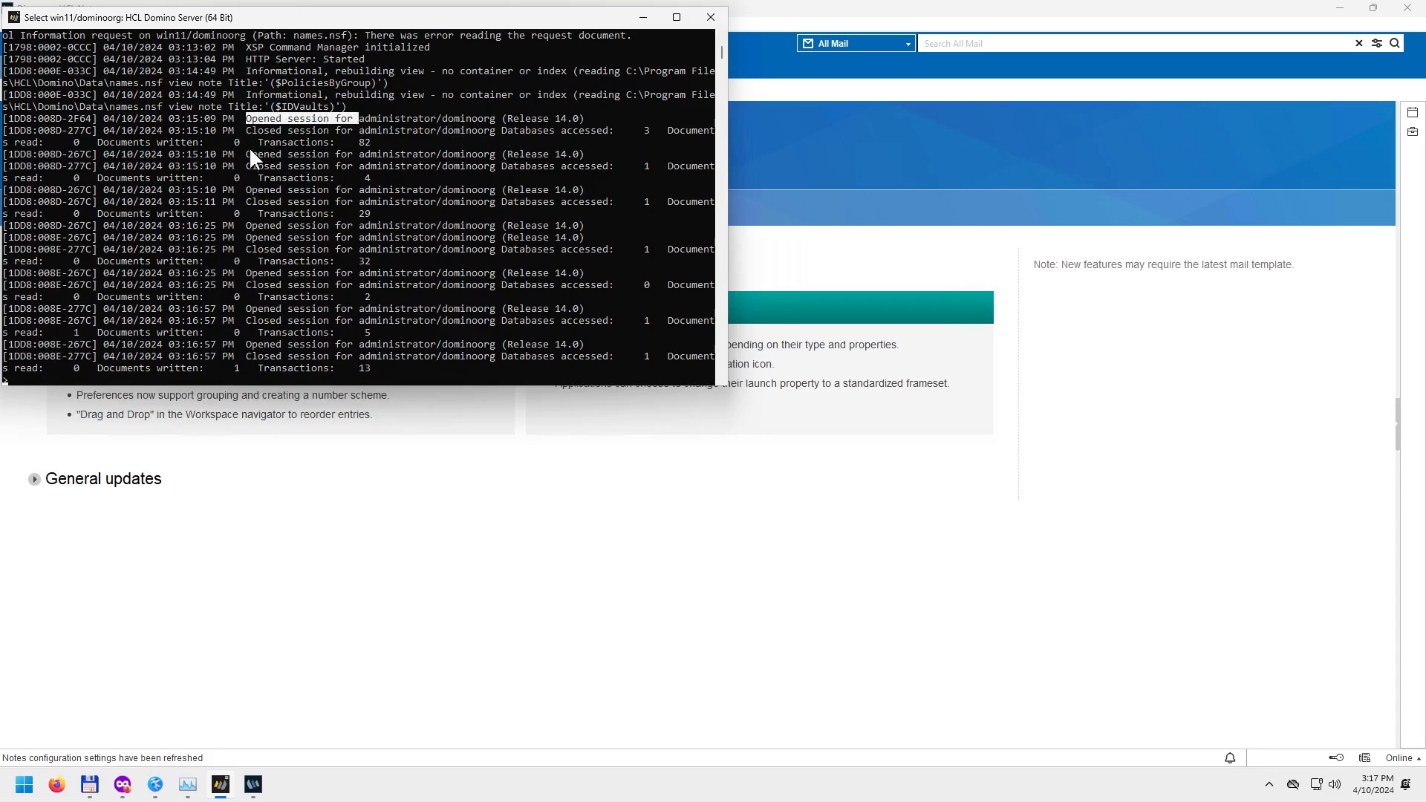
left_click_drag(348, 146, 347, 154)
left_click_drag(220, 119, 390, 353)
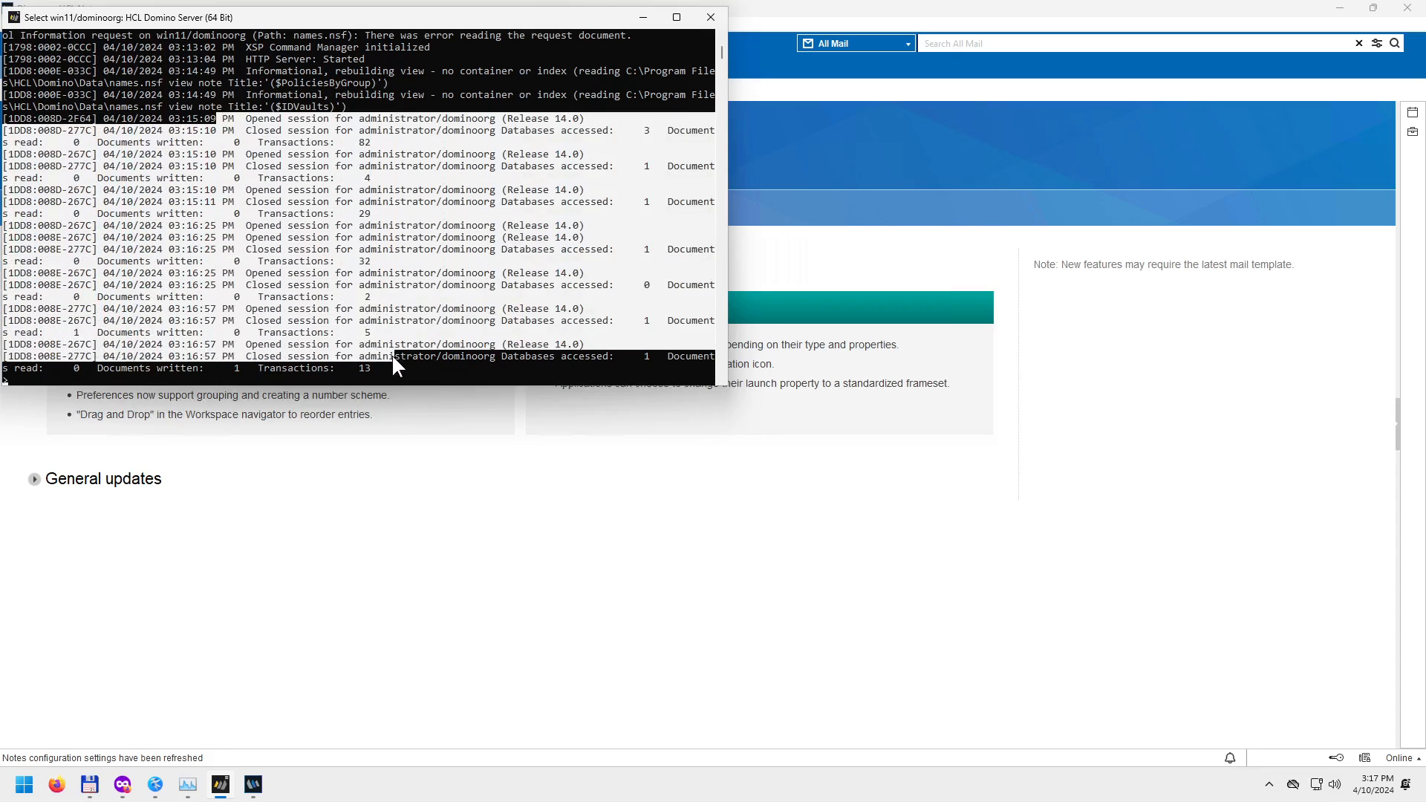
left_click(295, 237)
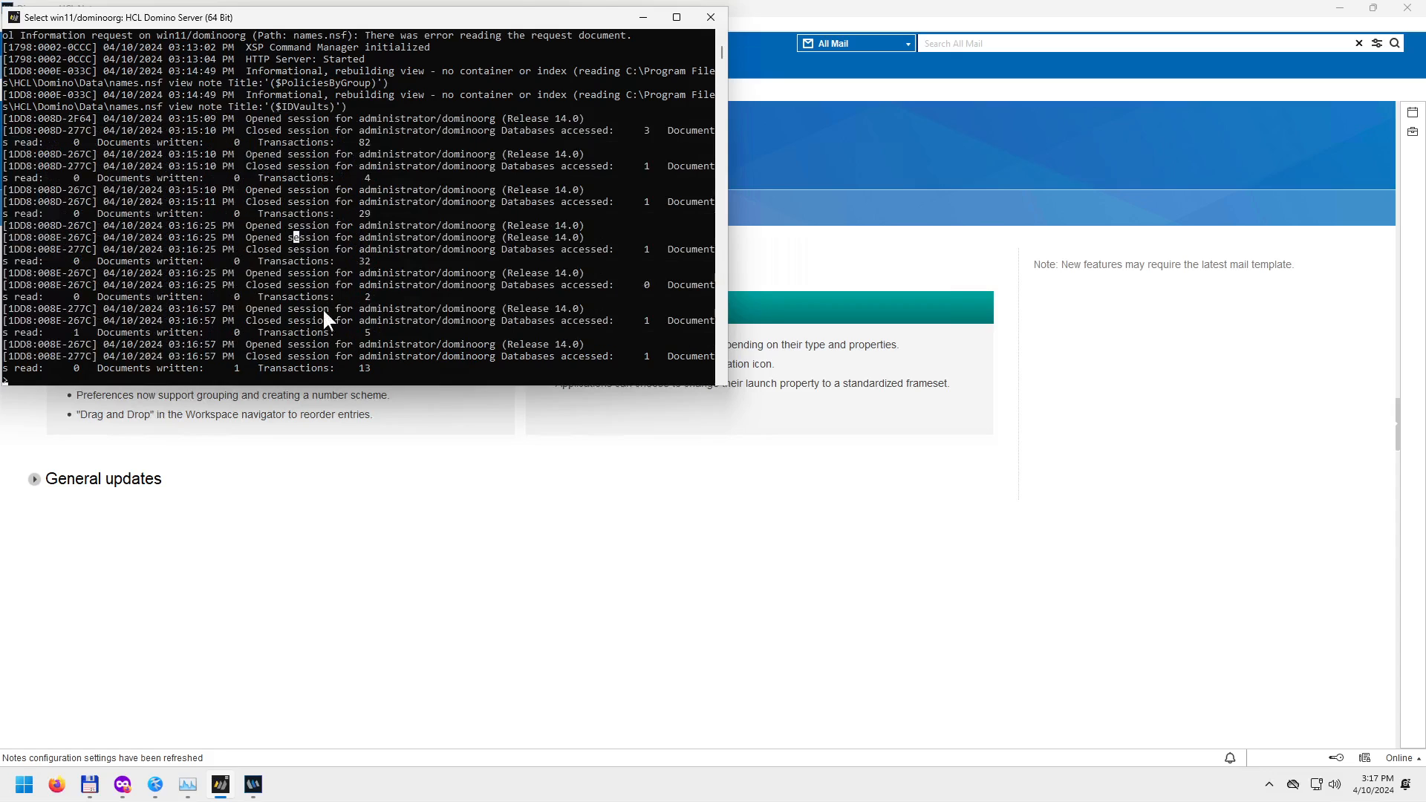
scroll(347, 327, "down", 1)
scroll(337, 327, "up", 2)
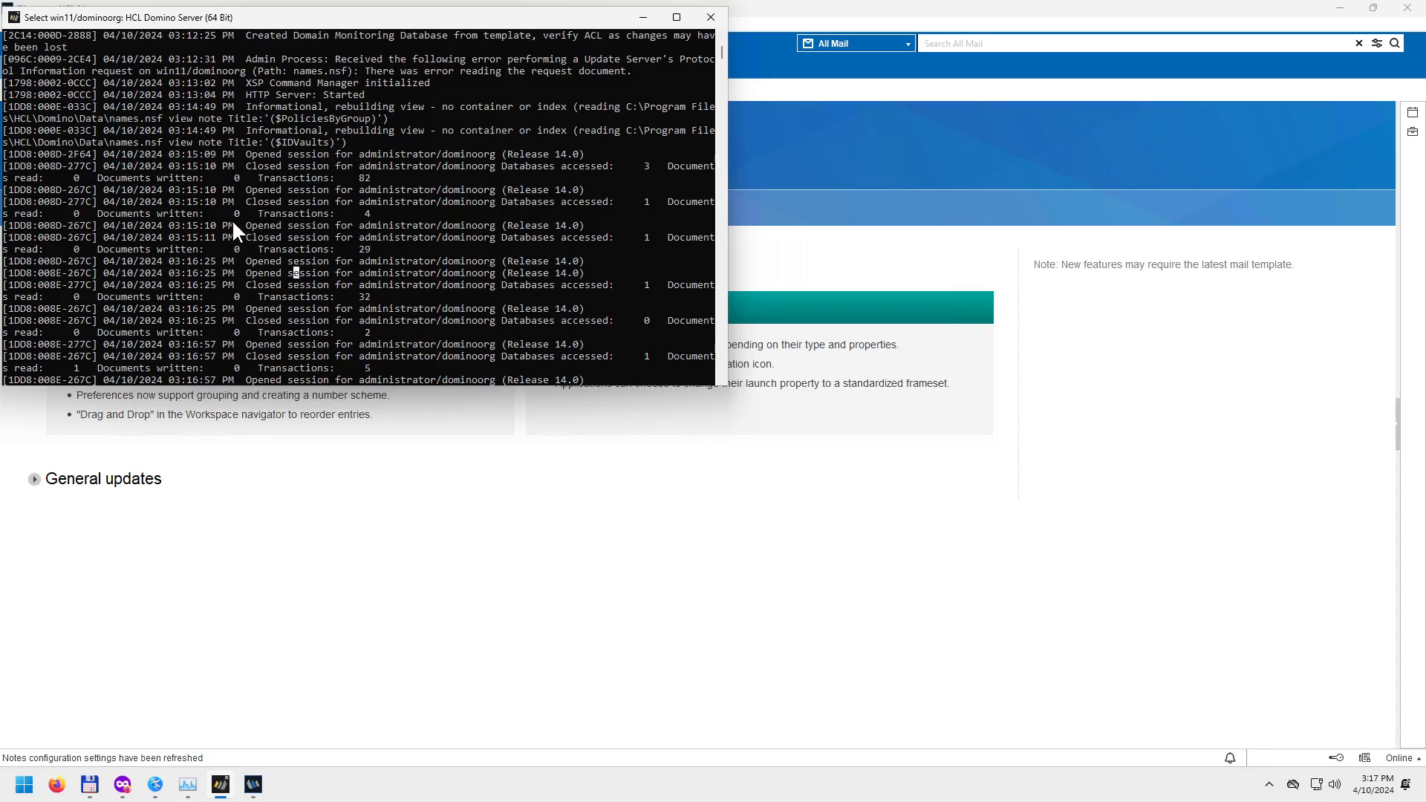
left_click(112, 118)
Open the mail database from HCL Notes, then check the Domino server console log.
left_click(549, 550)
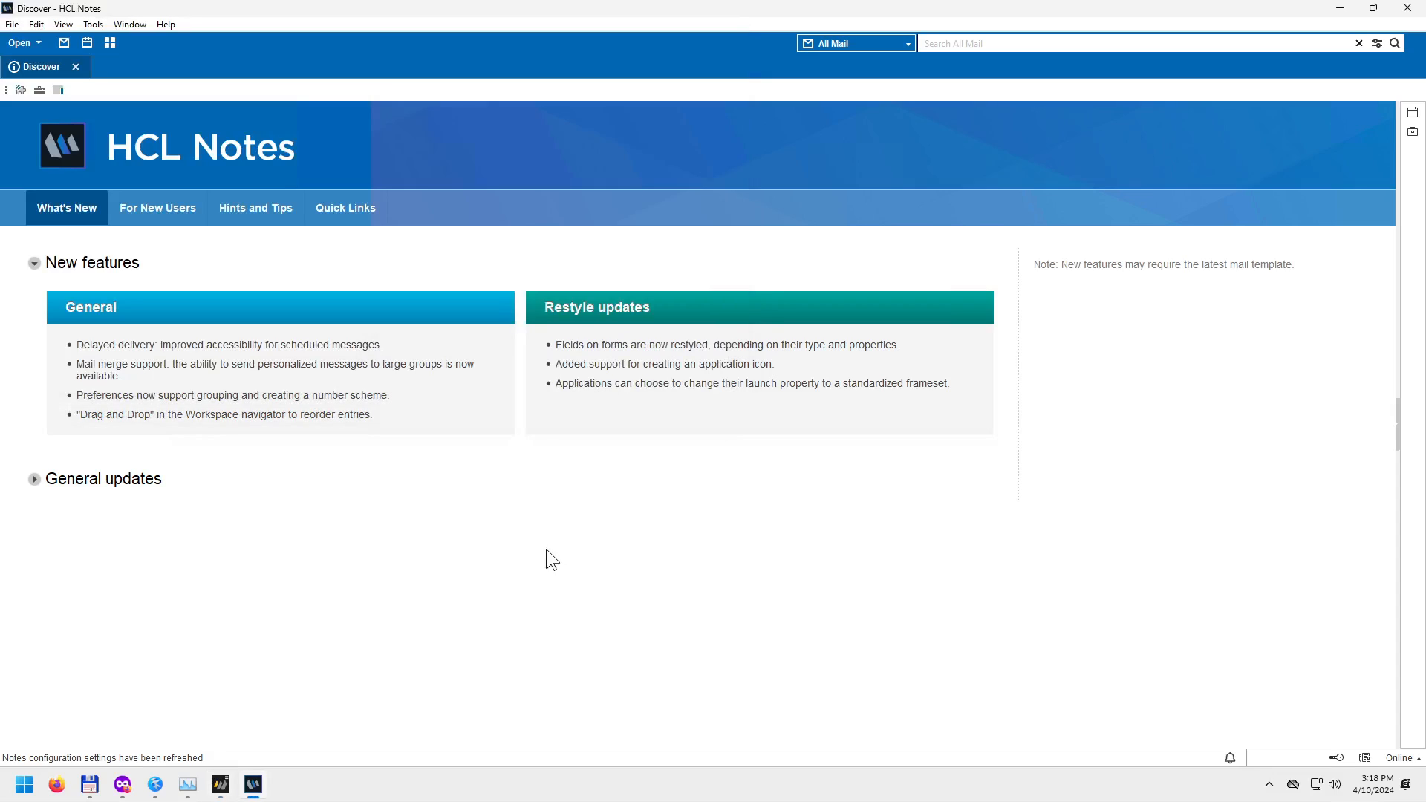
left_click(63, 46)
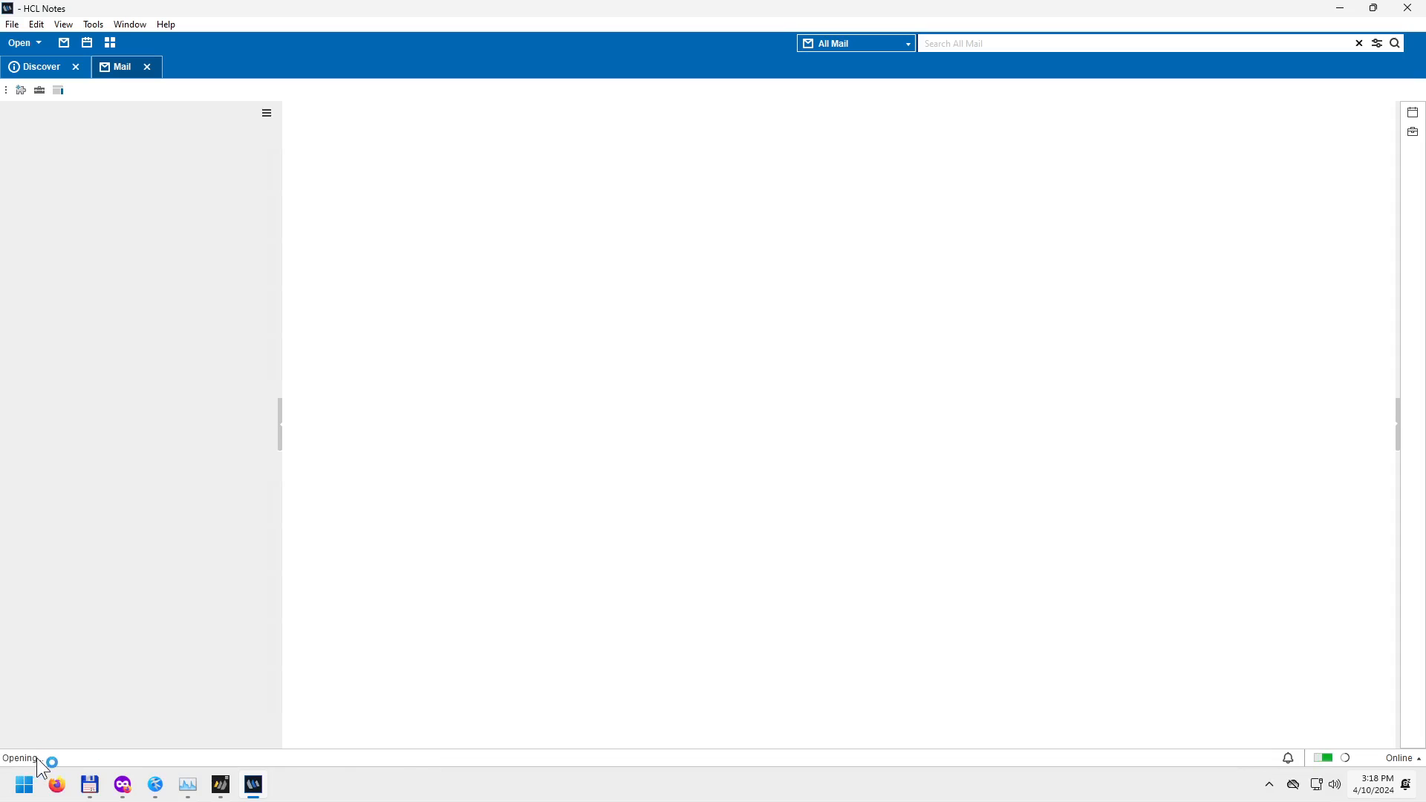
left_click(225, 791)
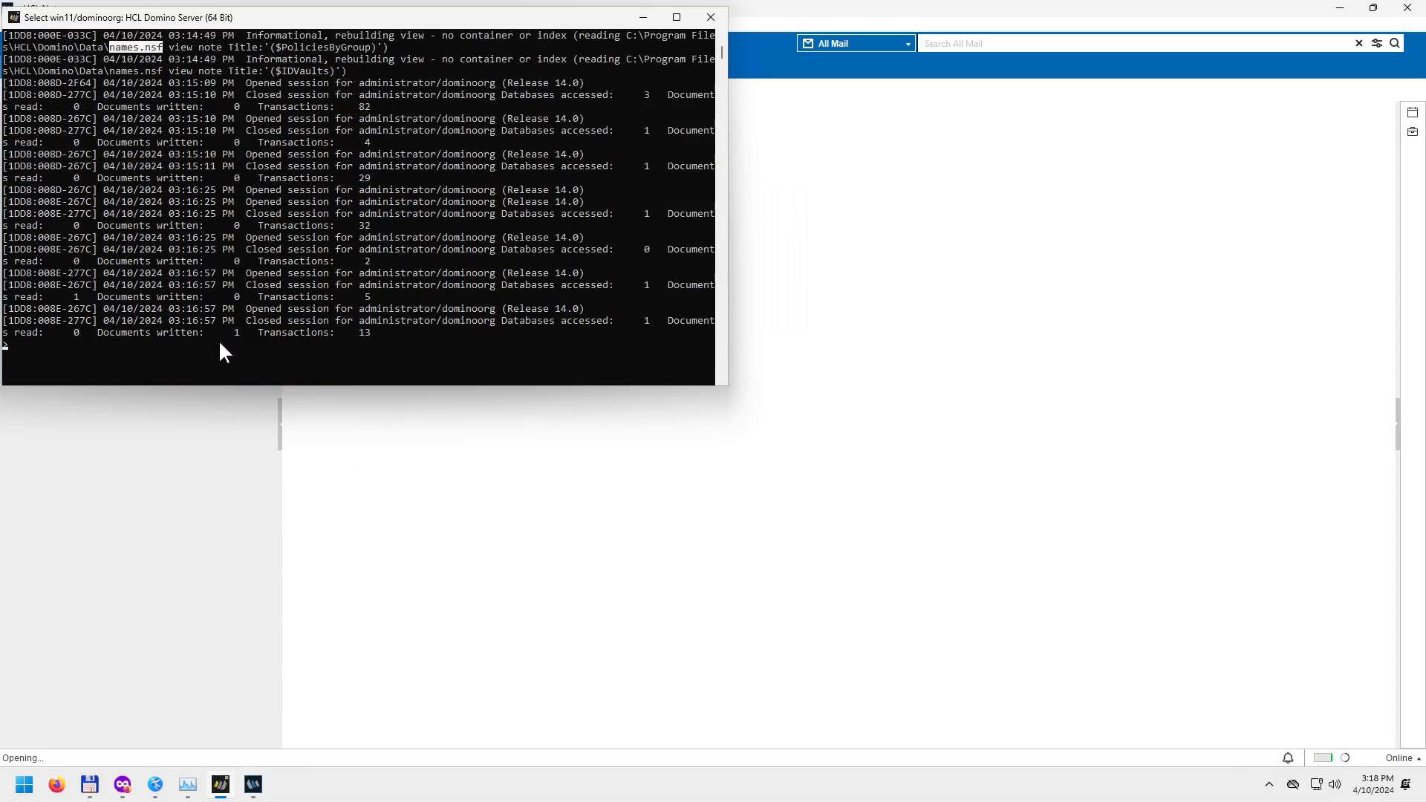
left_click(284, 333)
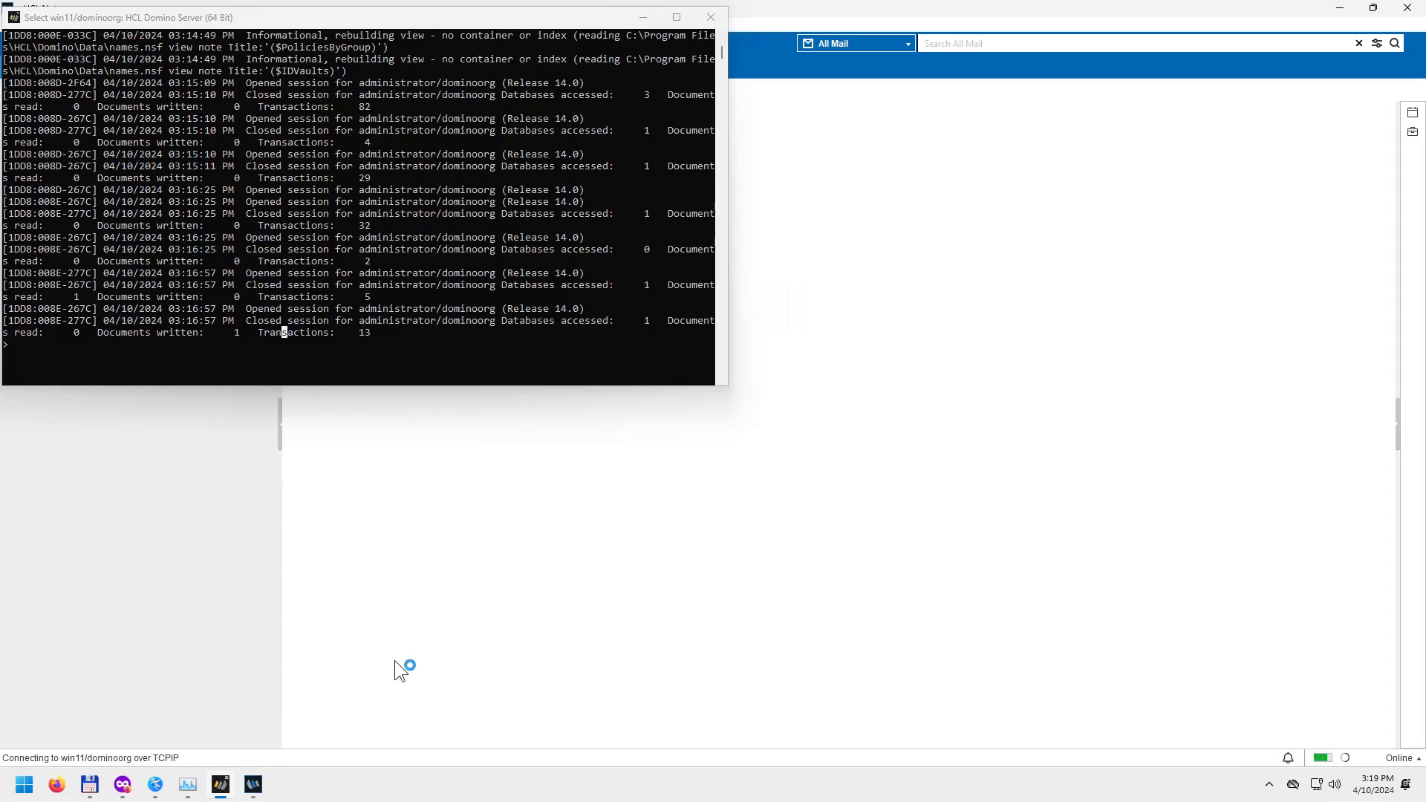
In Total Commander, open the Domino\Data folder and quick-search 'nam' to select names.nsf.
left_click(89, 788)
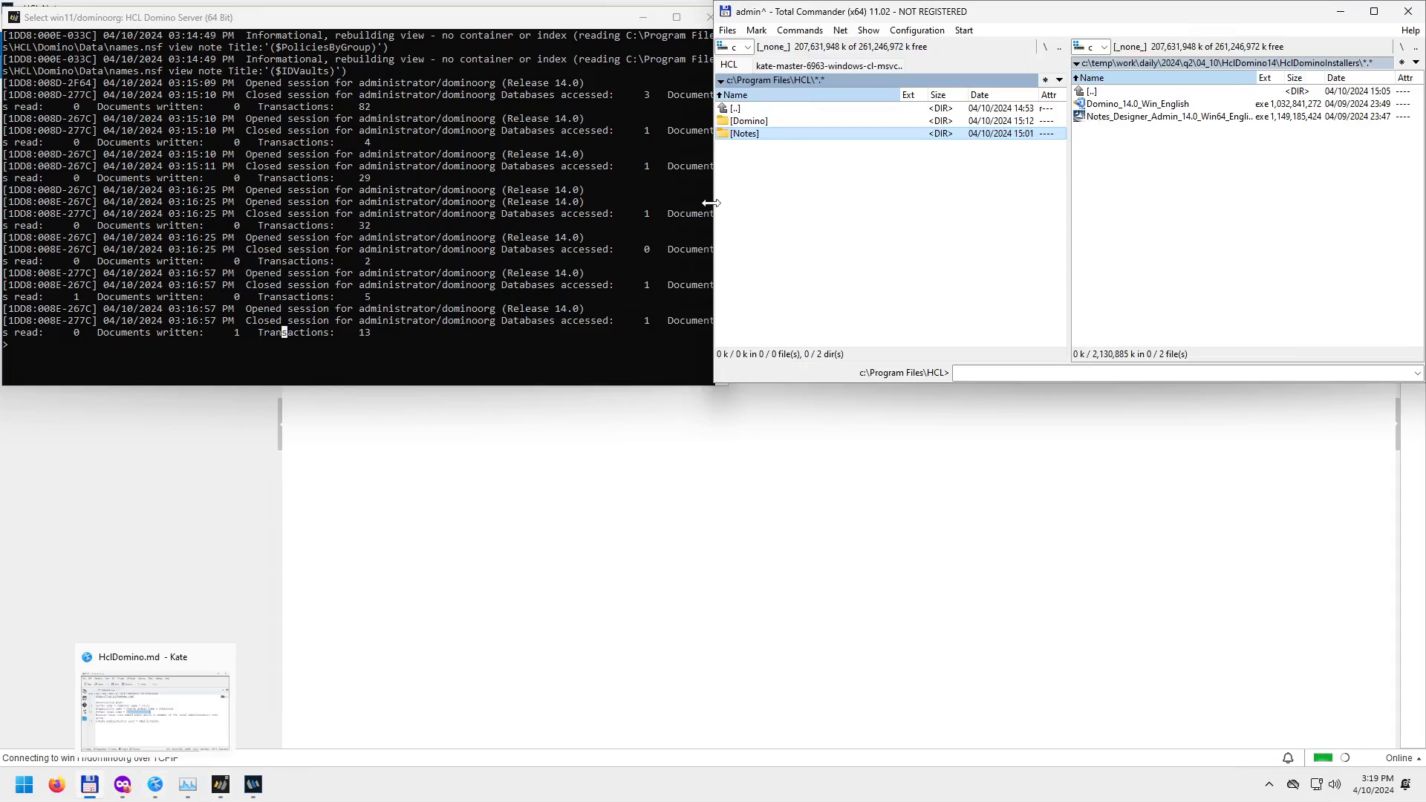
double_click(764, 123)
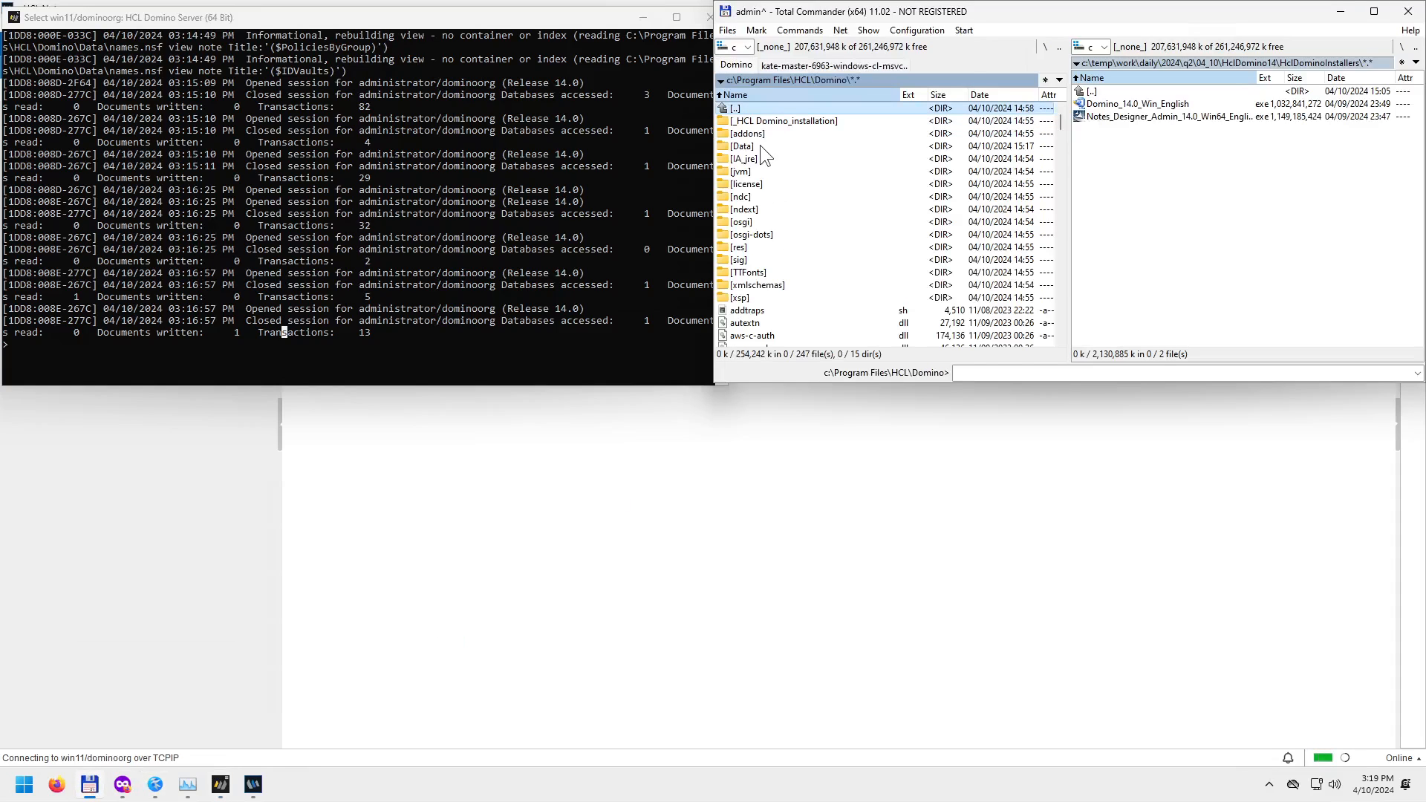
double_click(760, 146)
type("nam")
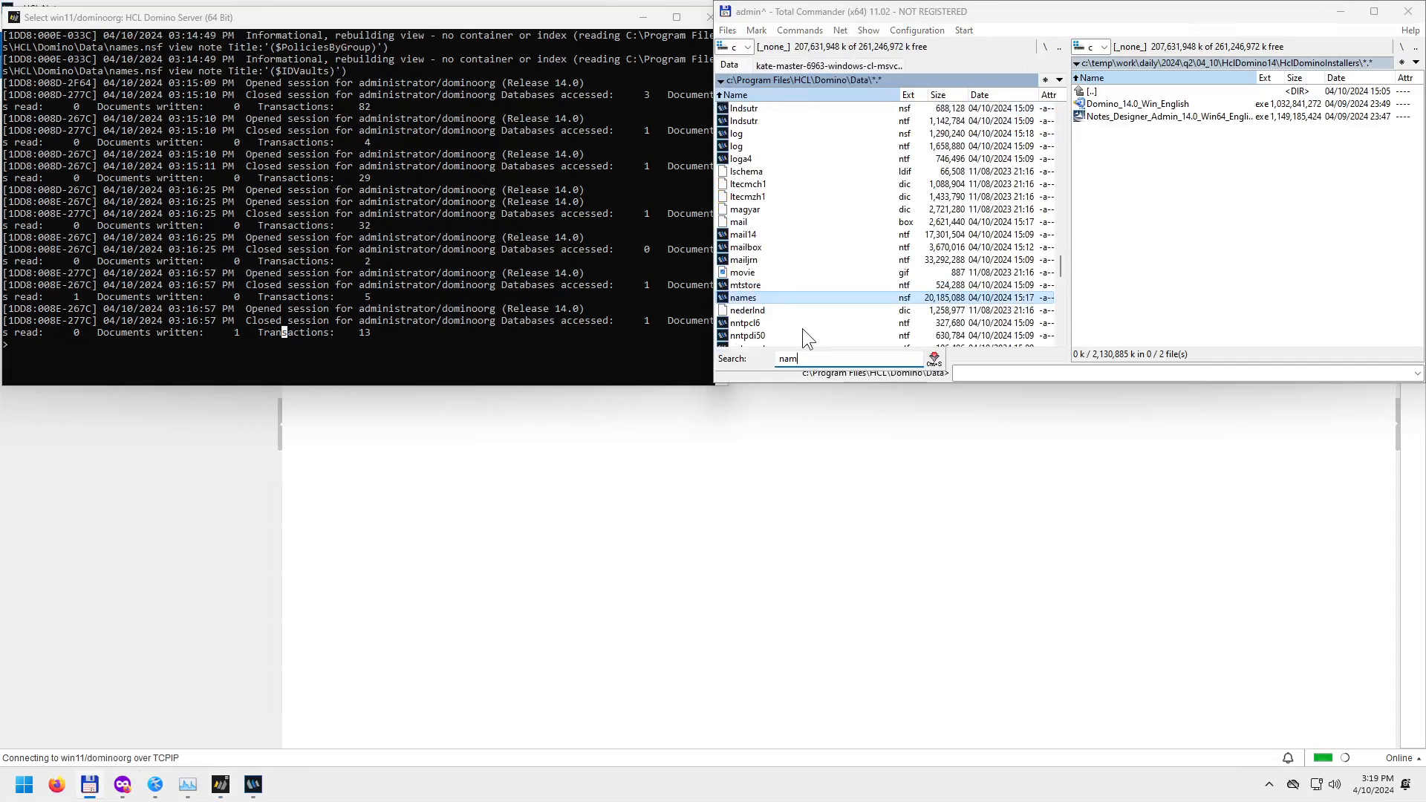
key("Escape")
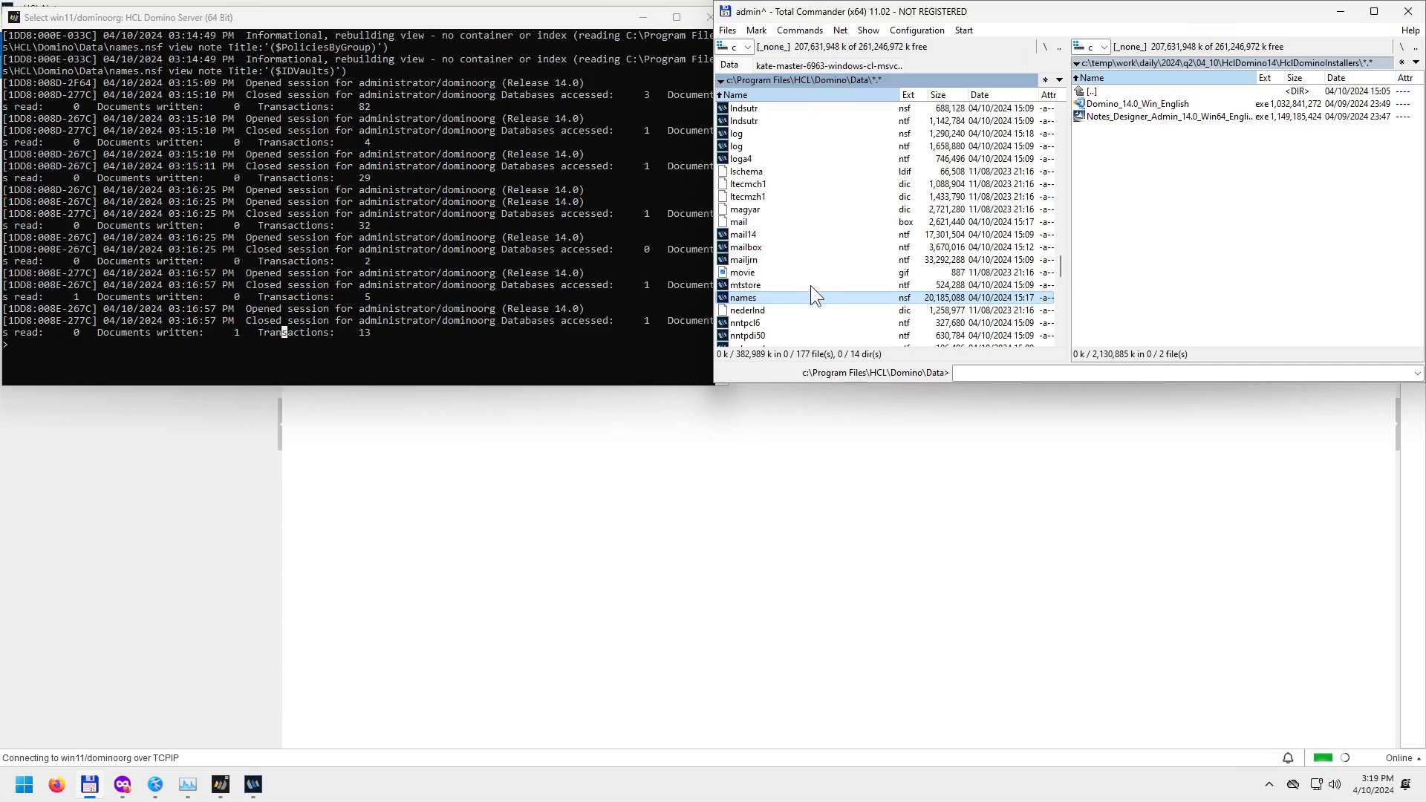
Point out the mtstore, names and log databases, the log template and the mail14 template.
left_click(782, 286)
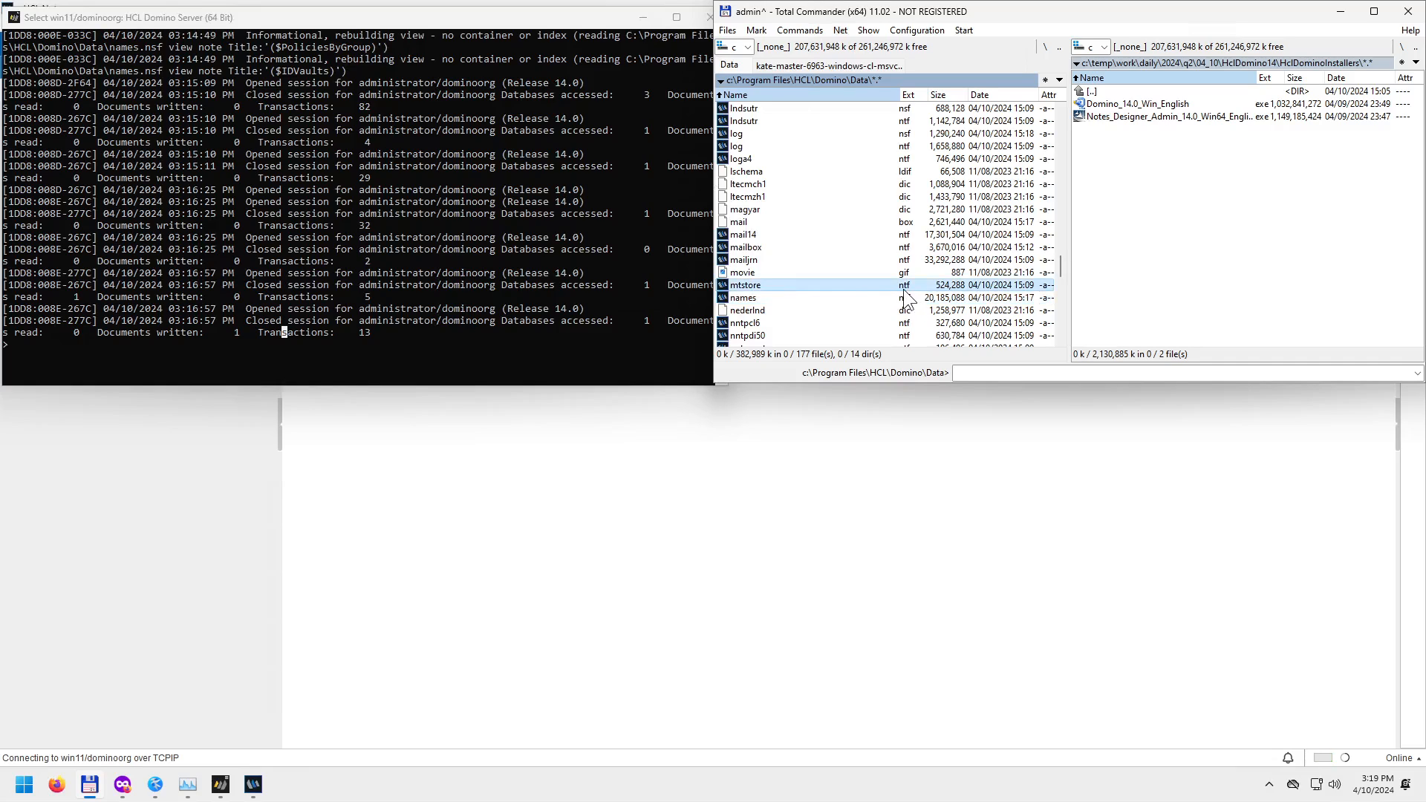
left_click(769, 300)
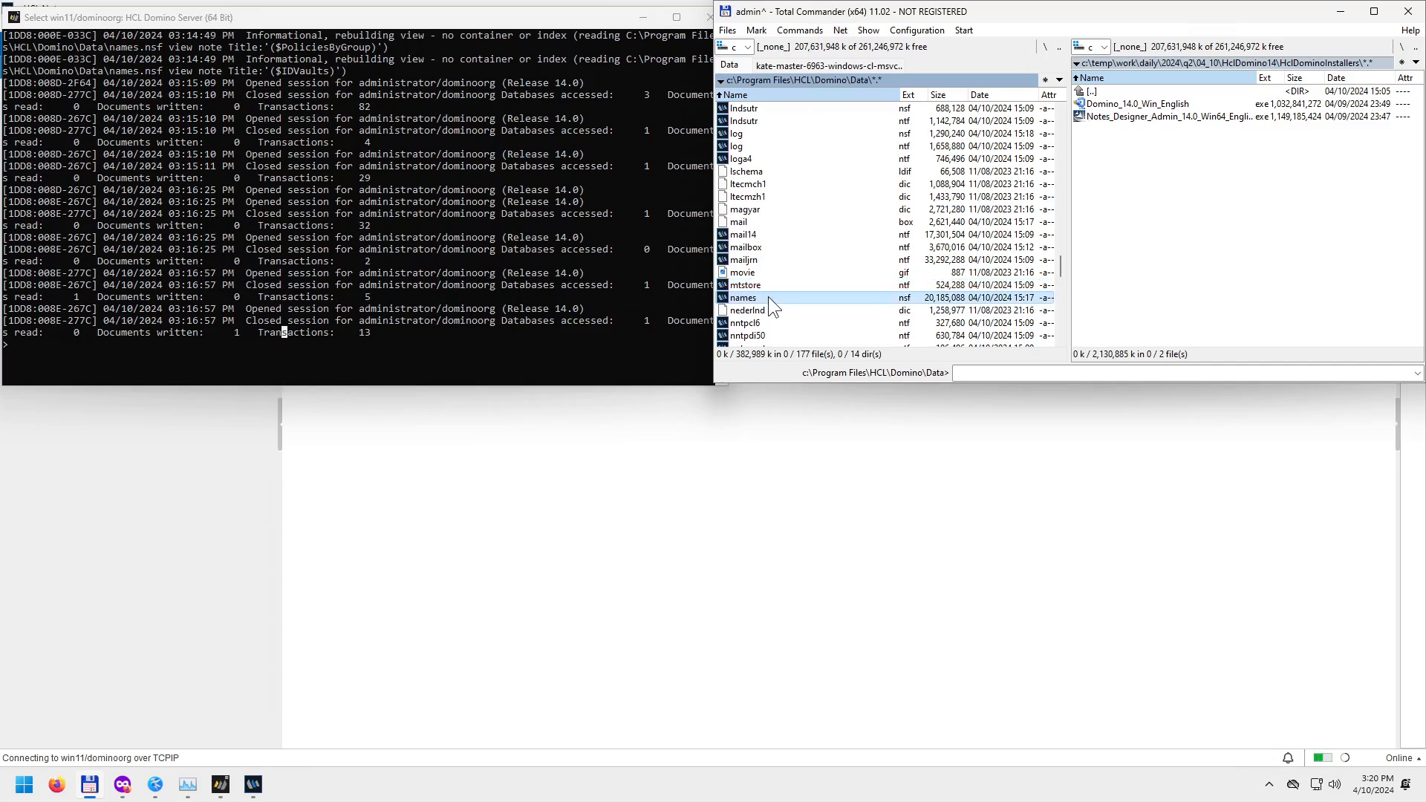
left_click(900, 146)
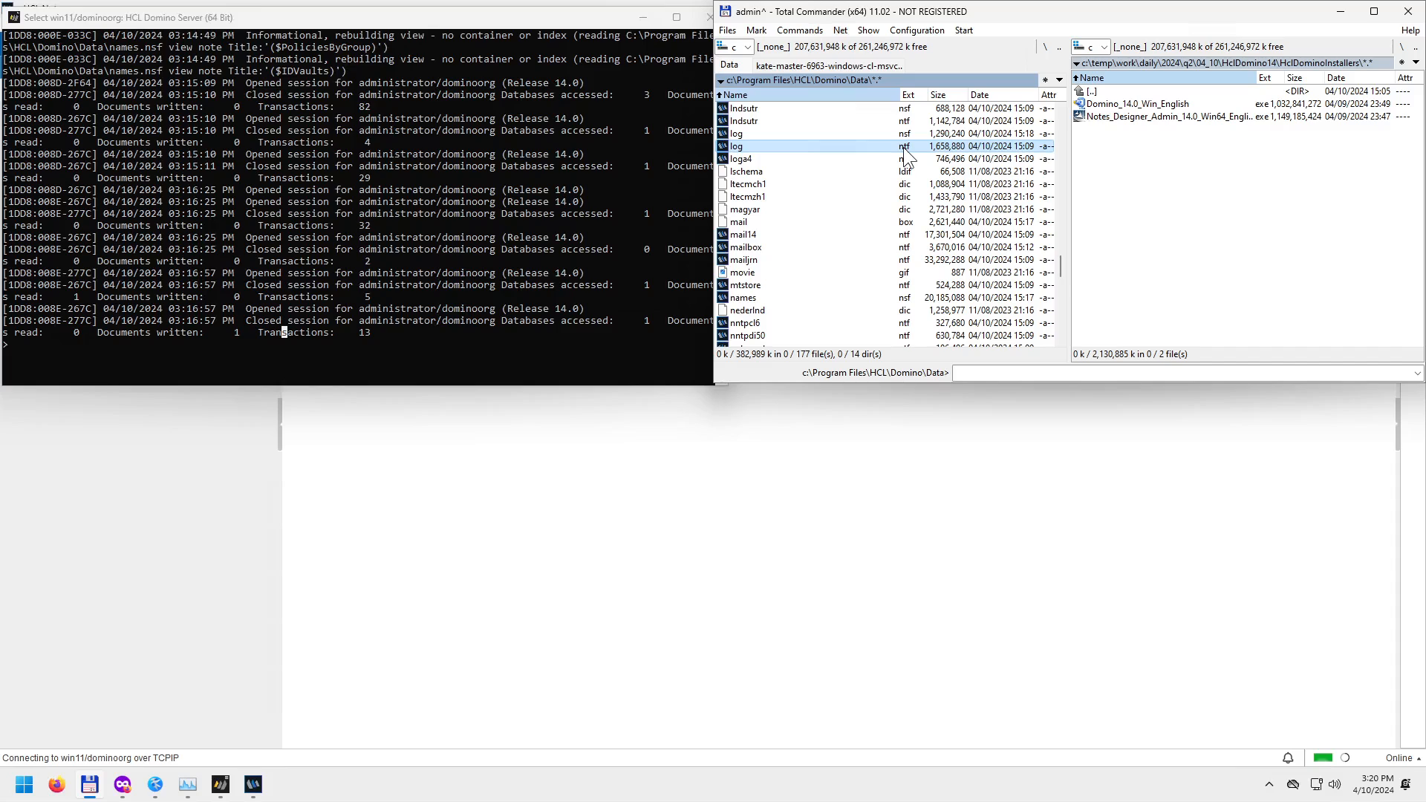
left_click(759, 134)
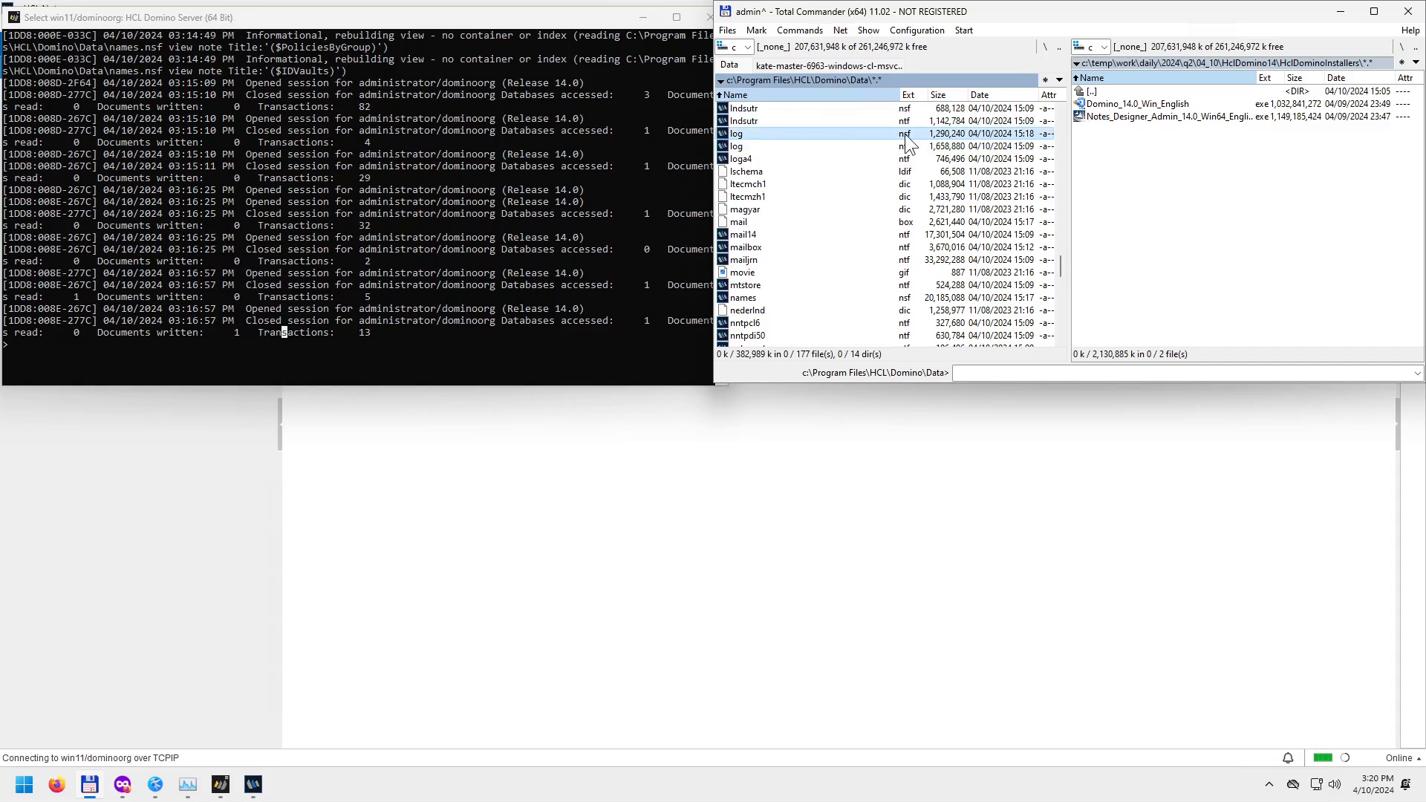
left_click(745, 146)
left_click(752, 136)
left_click(761, 235)
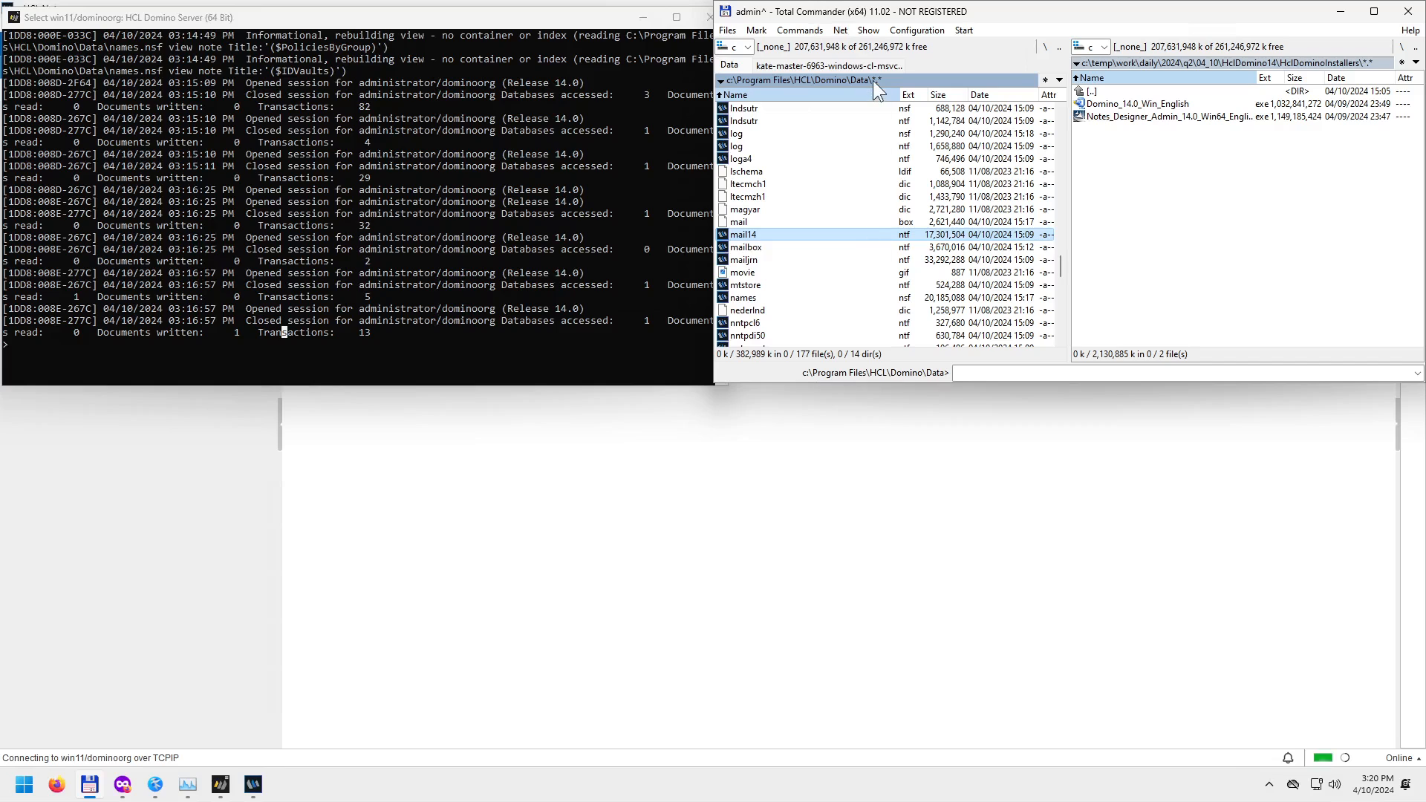
Open the Data\mail folder and select the administrator's administ.nsf mail database.
left_click_drag(1058, 270, 1044, 123)
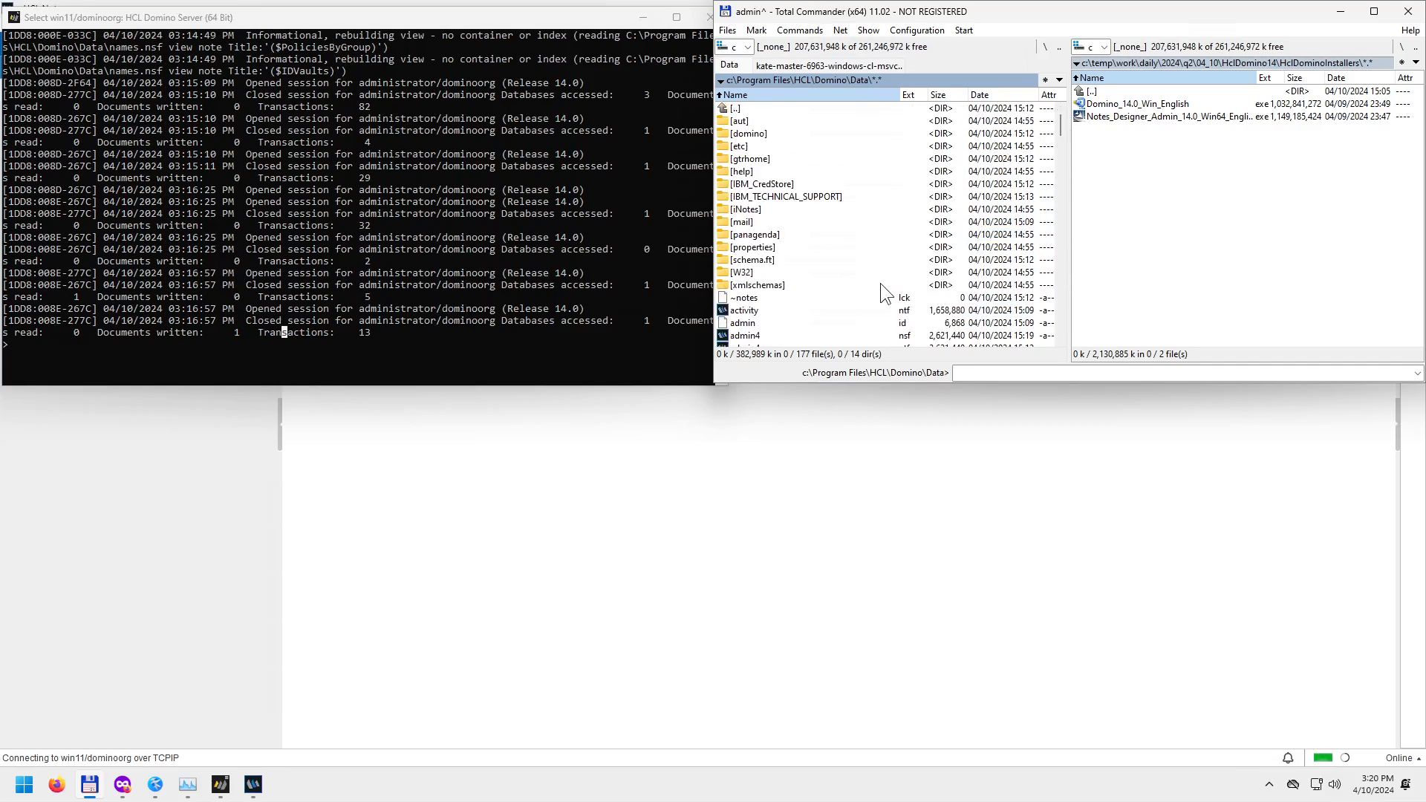
double_click(751, 220)
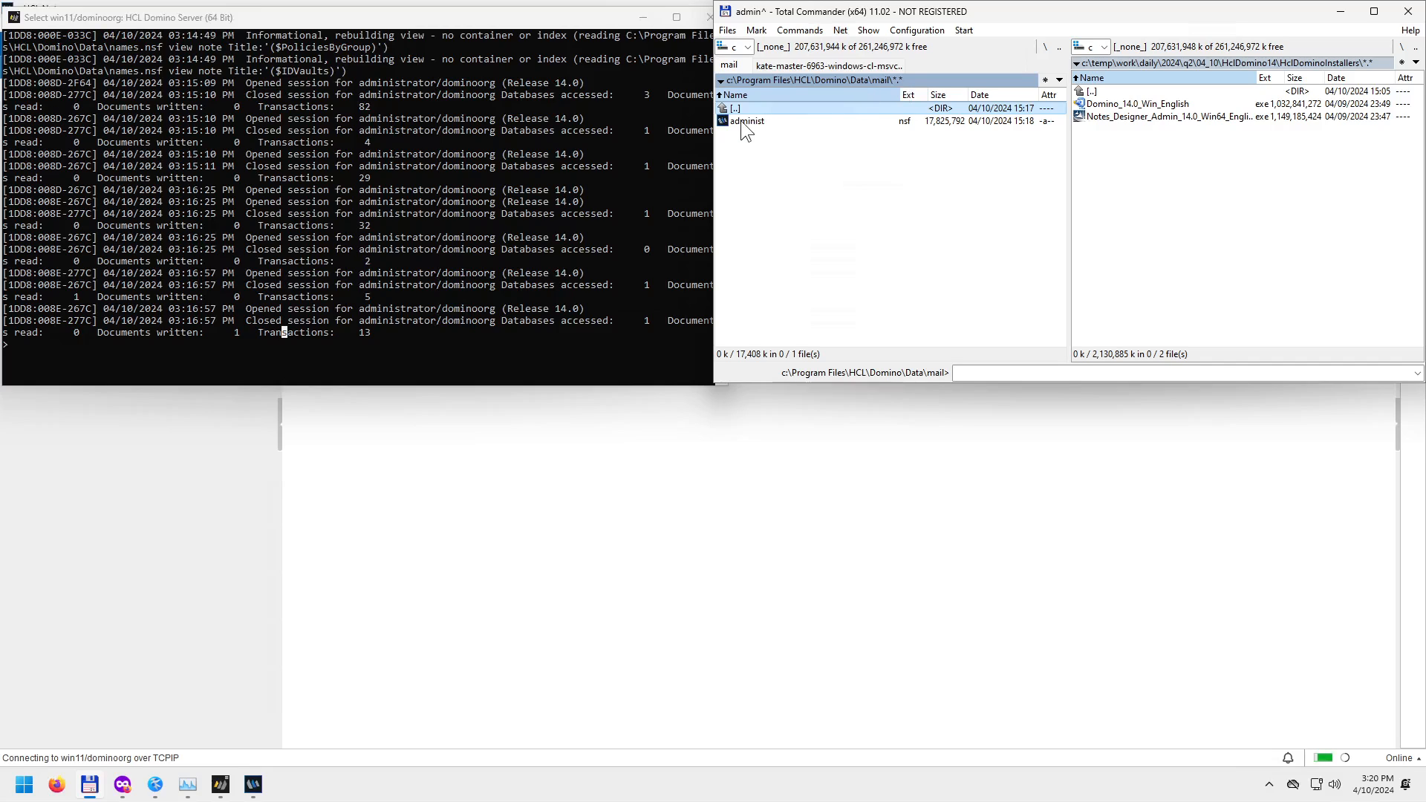
left_click(751, 123)
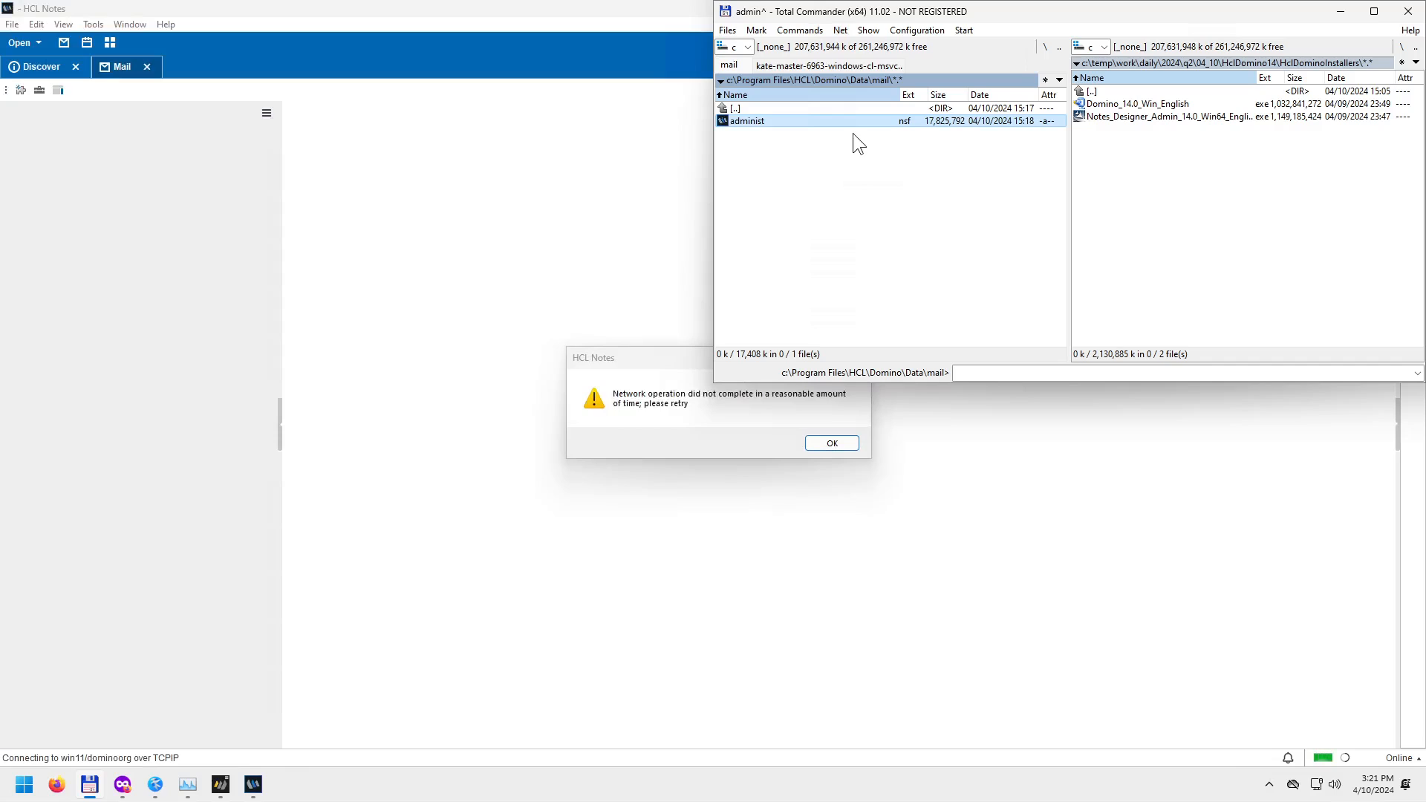
Dismiss the Notes network timeout error and close the unresponsive Notes client.
left_click(831, 440)
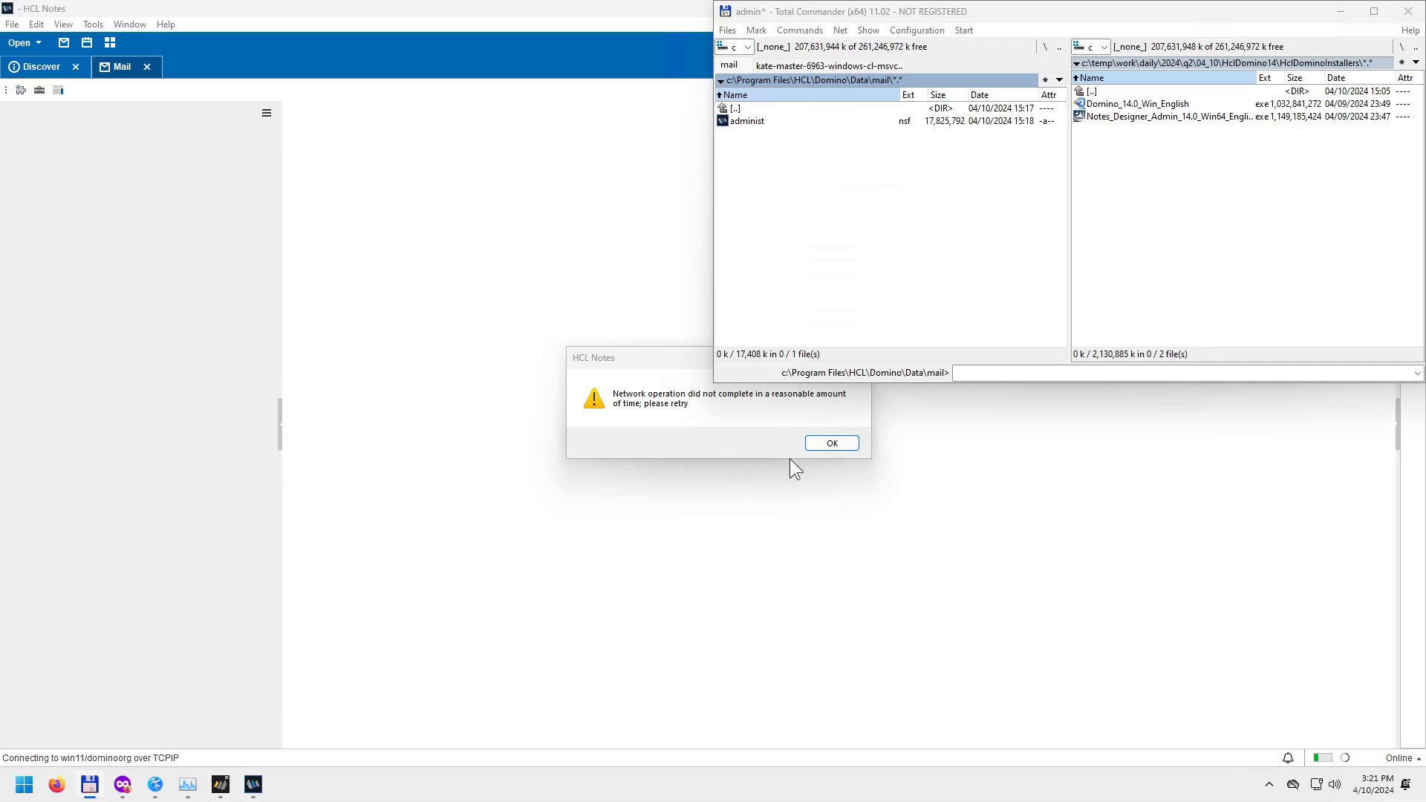
left_click(833, 444)
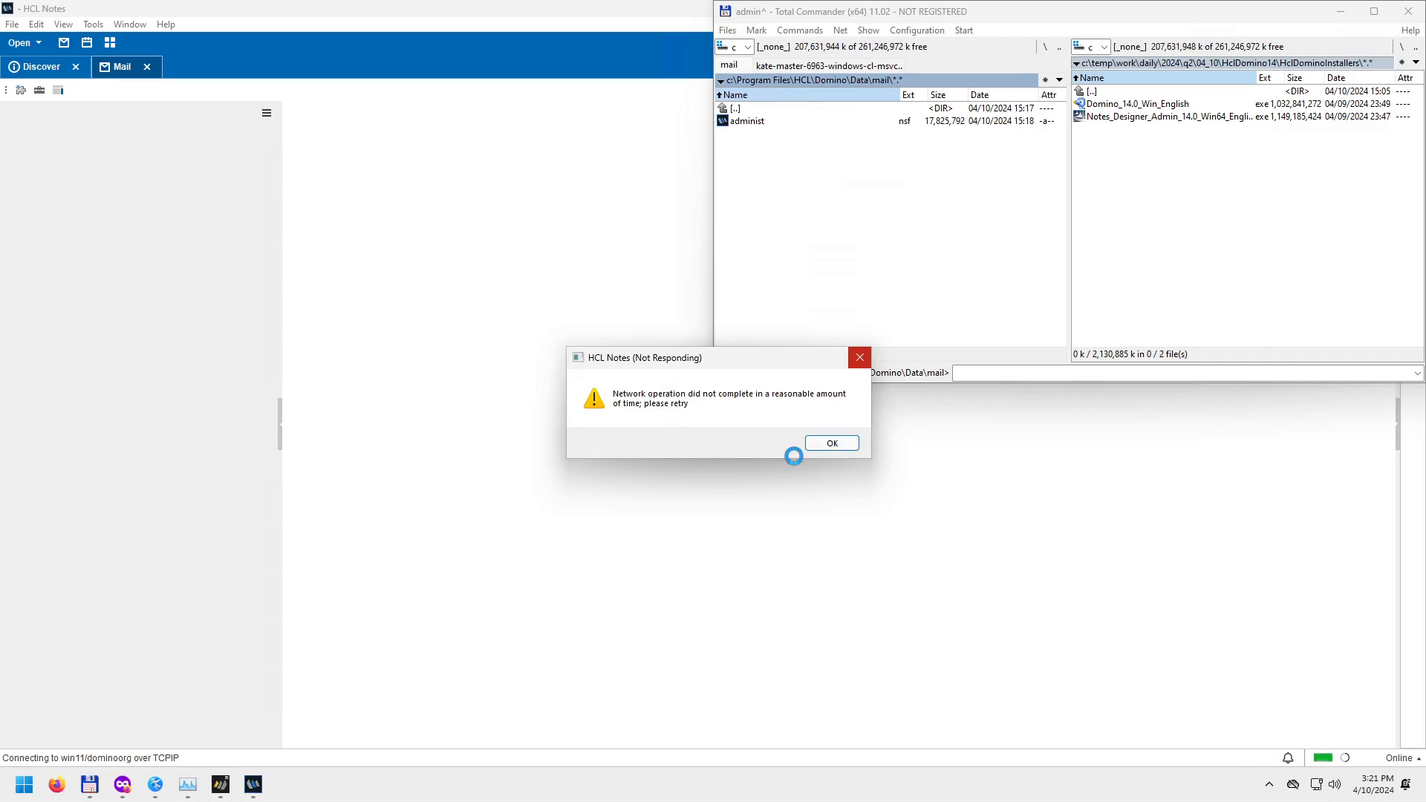
left_click(833, 442)
left_click(859, 358)
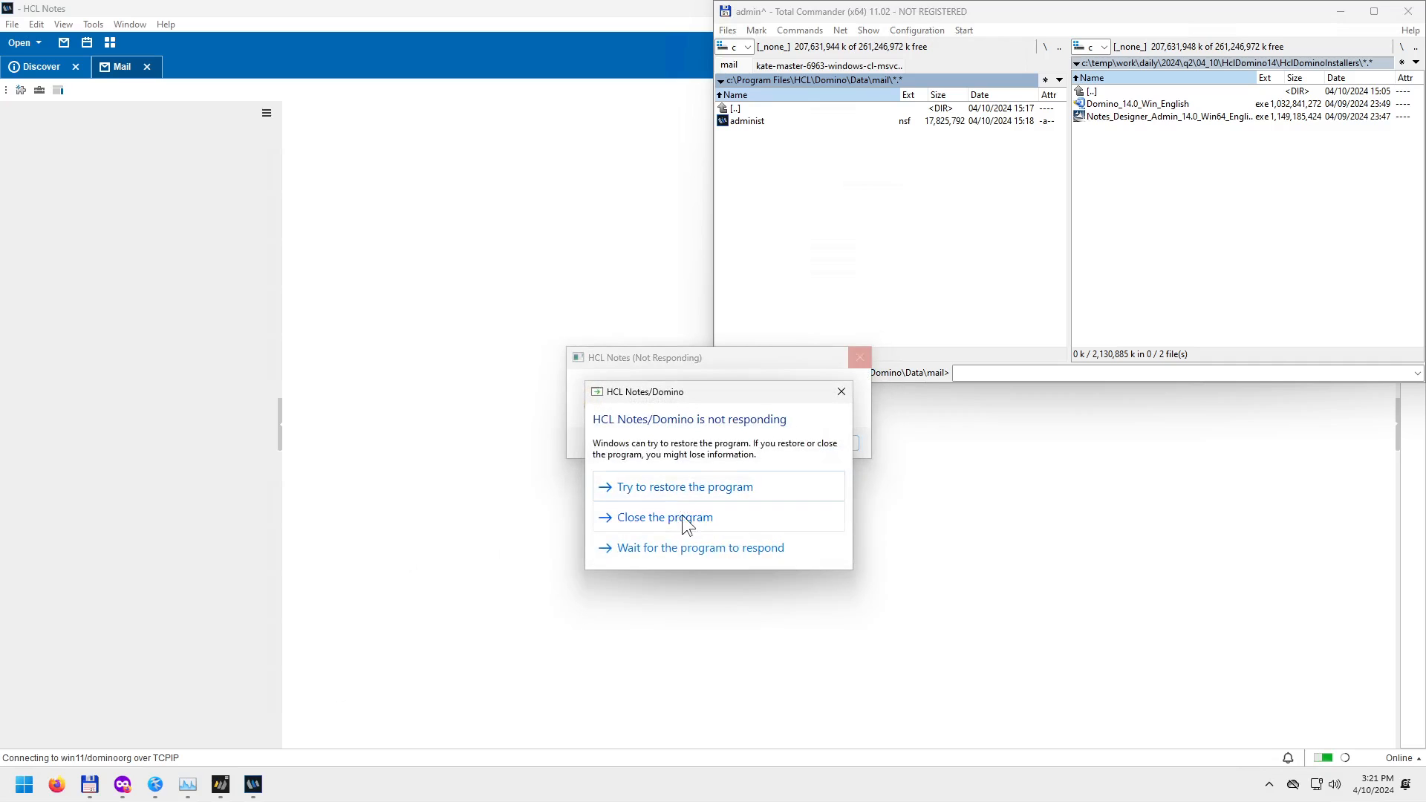
left_click(679, 518)
left_click(684, 477)
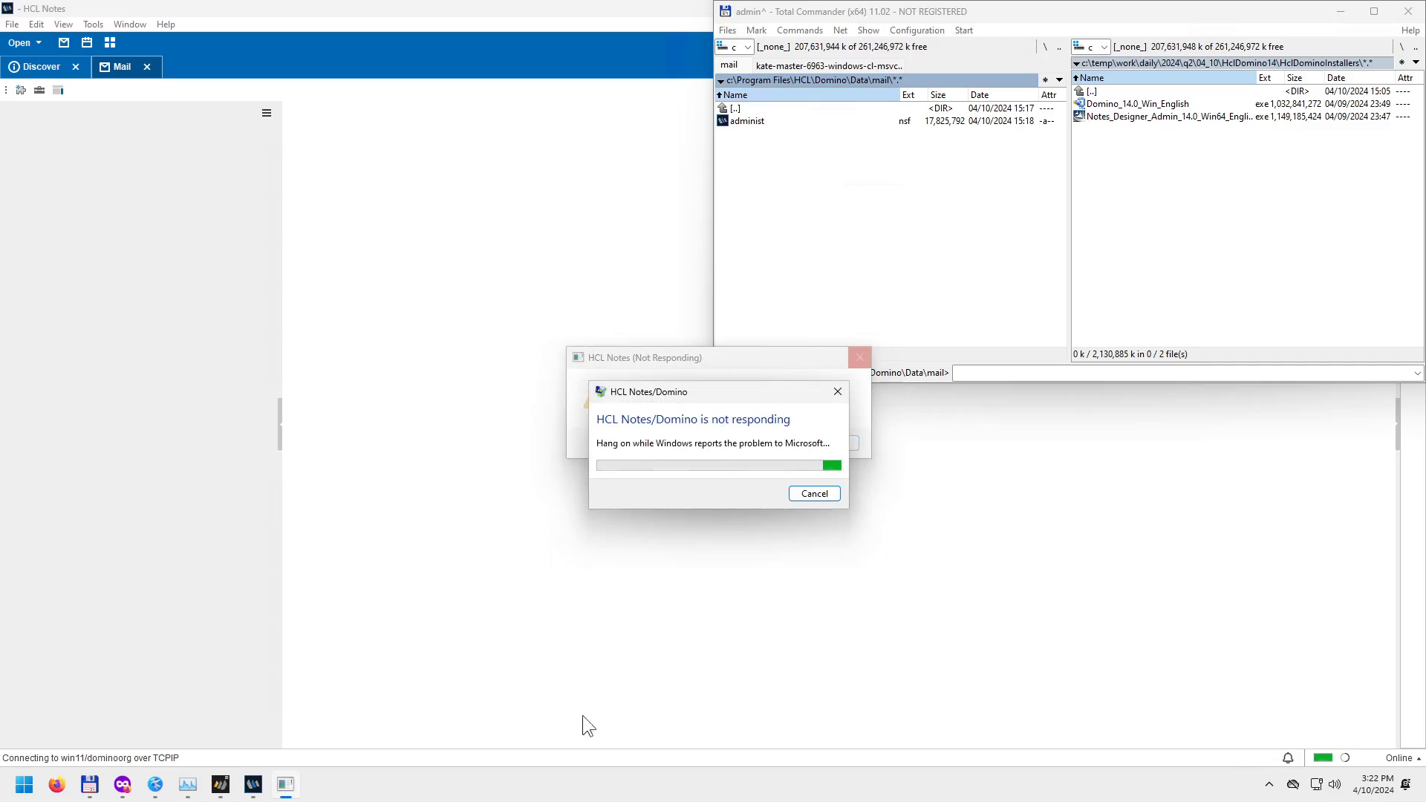
Open Task Manager from the taskbar and maximize it.
left_click(256, 789)
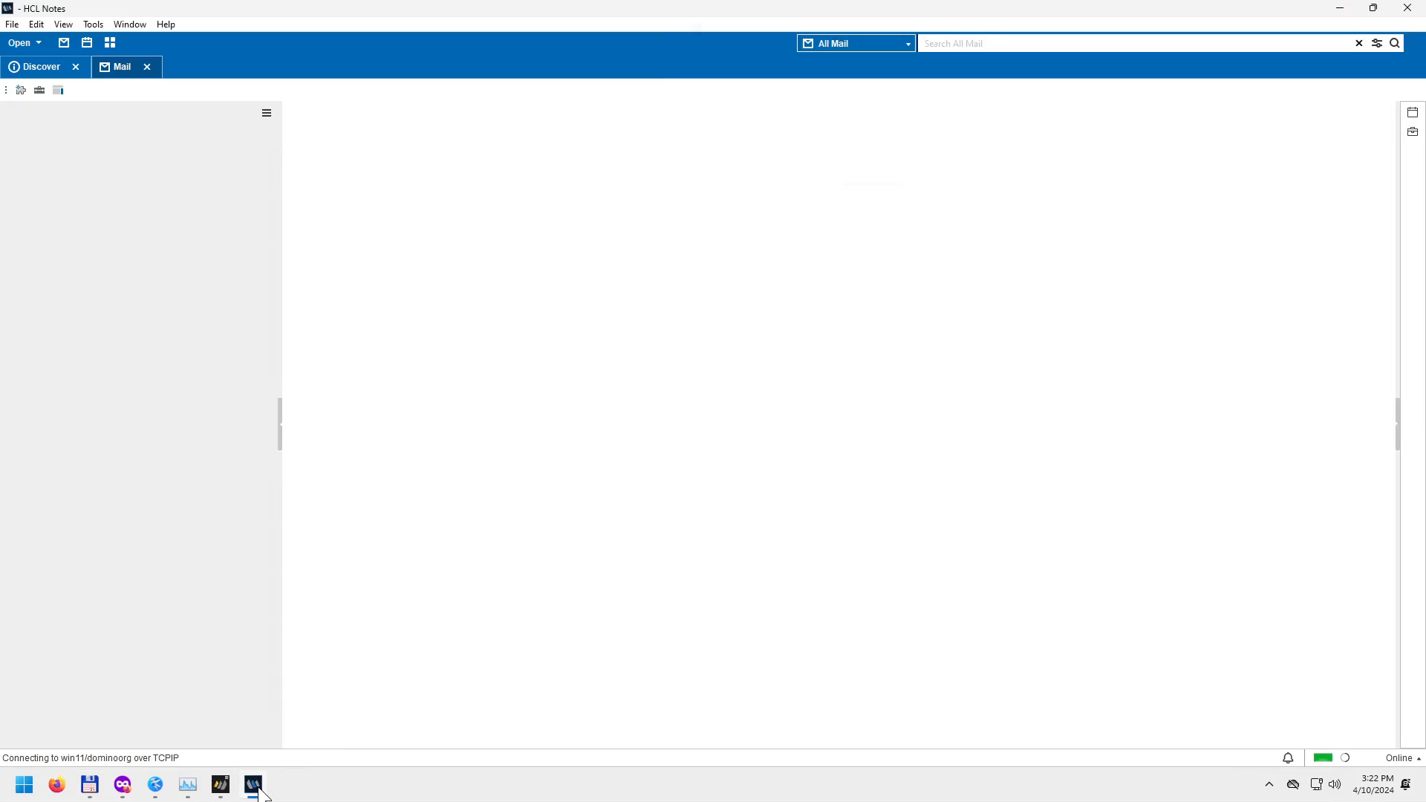
right_click(256, 788)
left_click(278, 764)
right_click(332, 792)
left_click(369, 725)
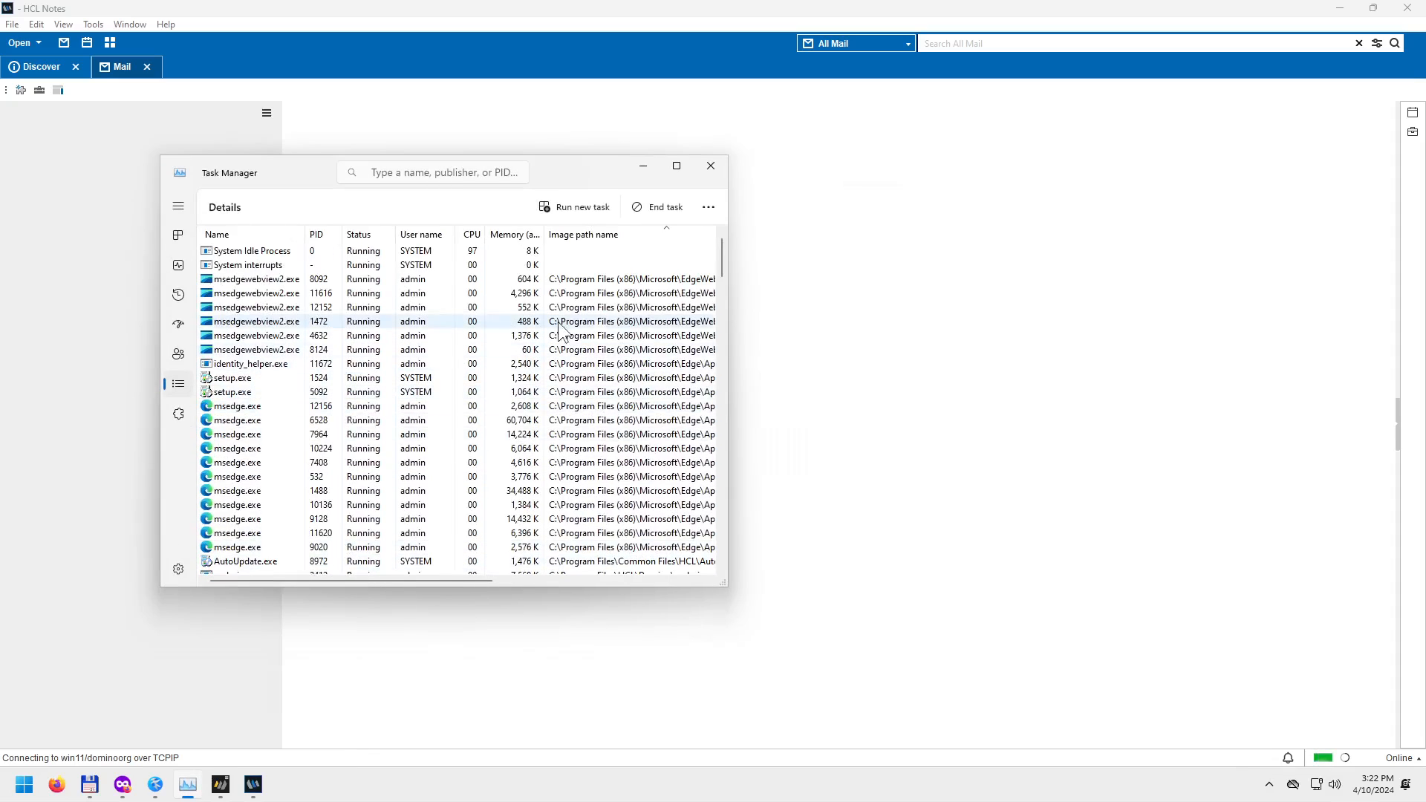
left_click(677, 166)
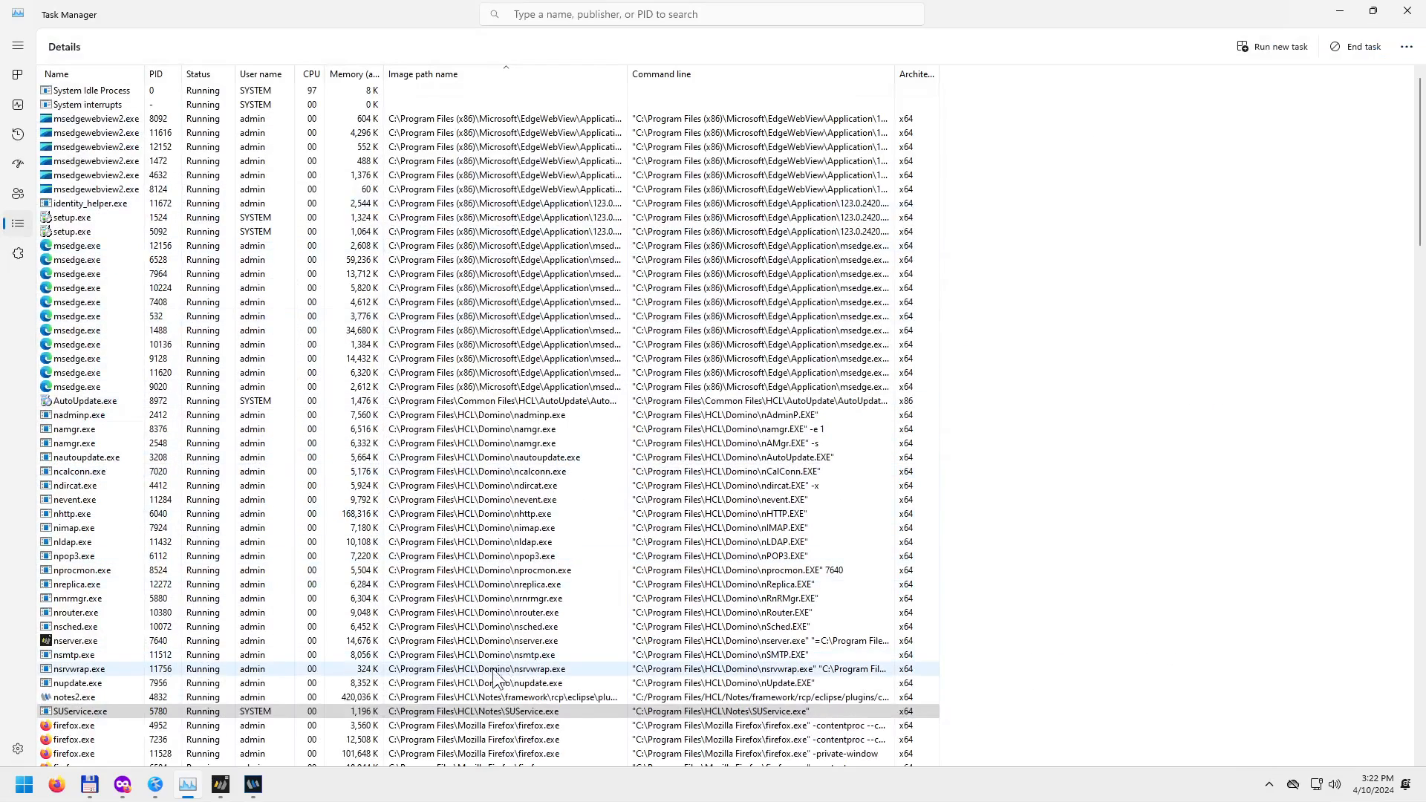
Locate notes2.exe in the Details list, widening the Image path name column.
left_click(464, 670)
scroll(529, 685, "down", 1)
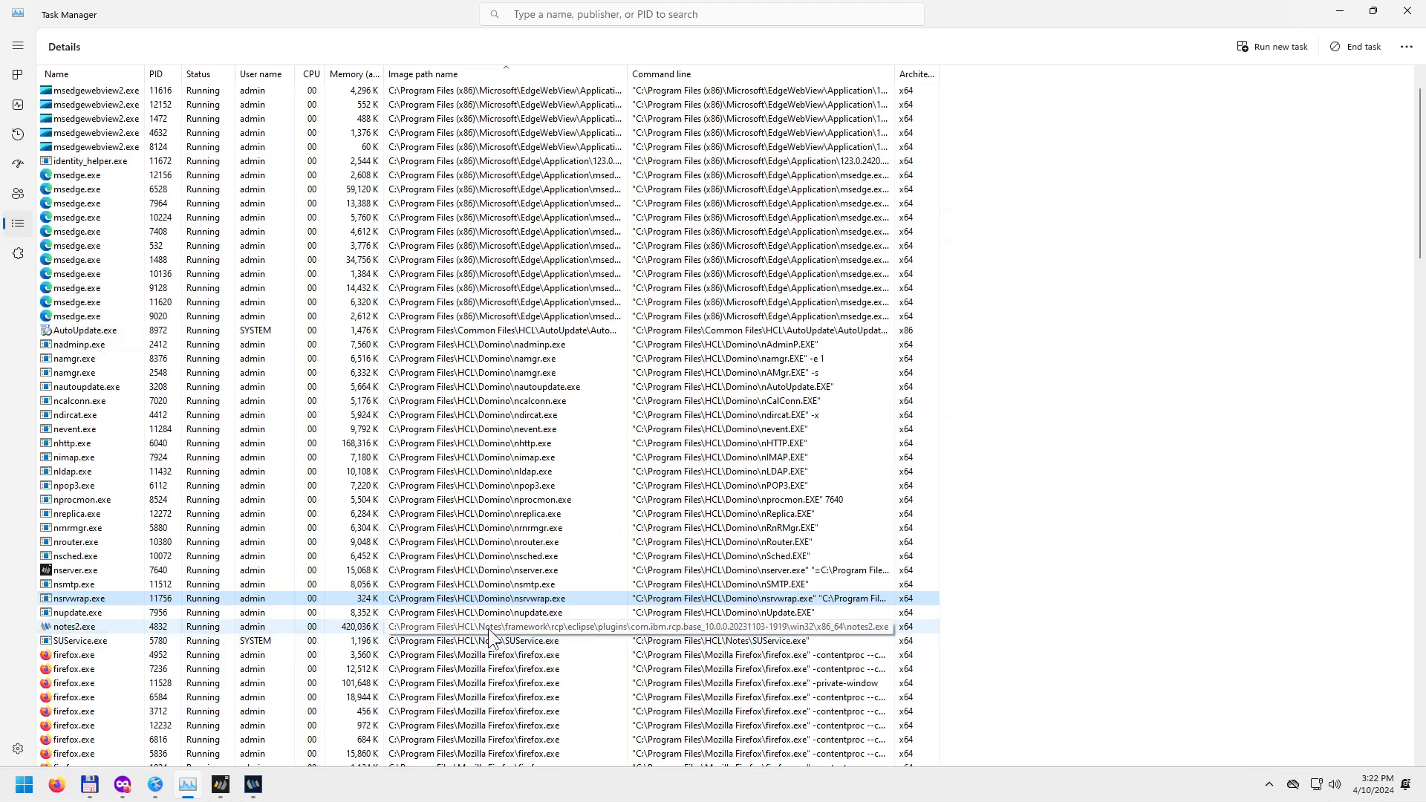
left_click(488, 628)
scroll(578, 659, "down", 2)
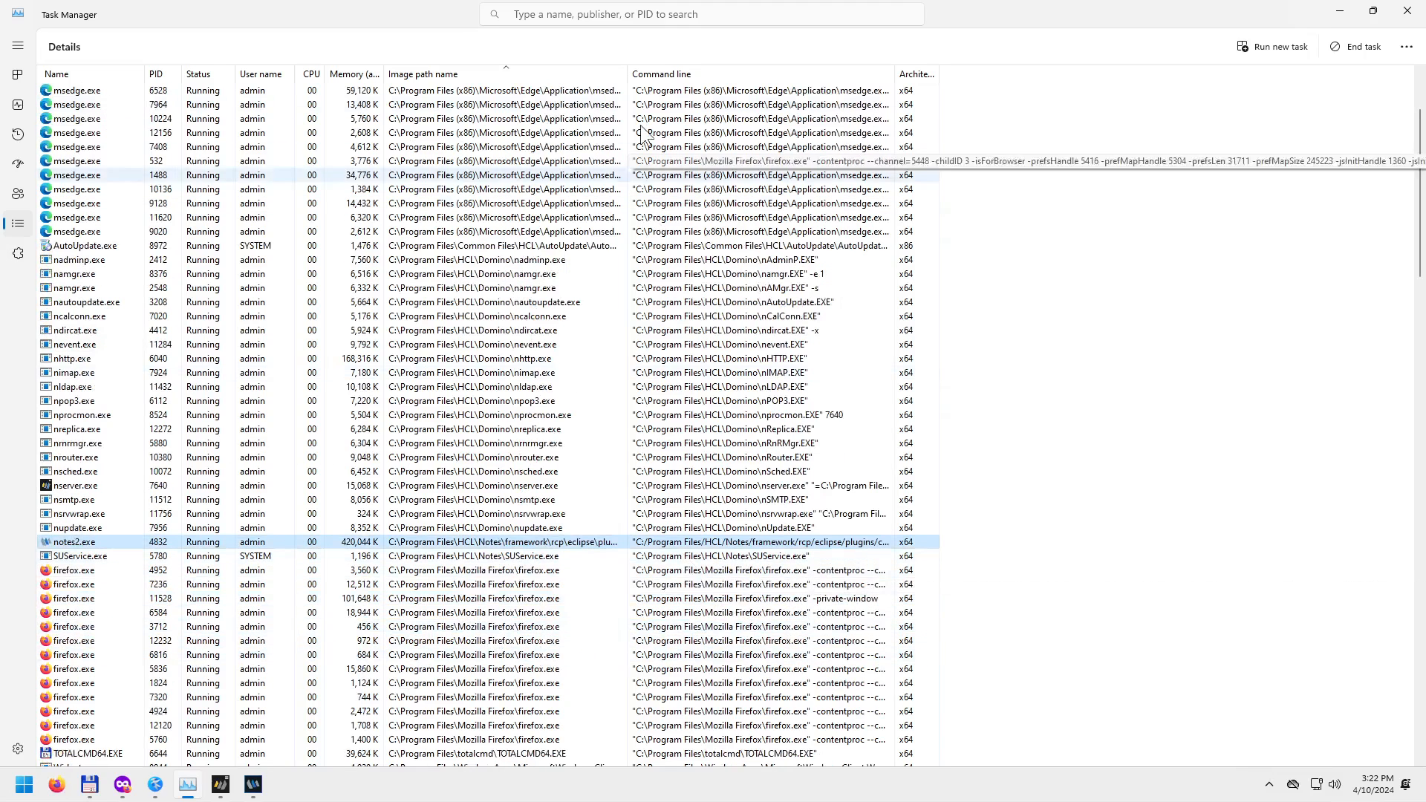
left_click_drag(628, 73, 979, 70)
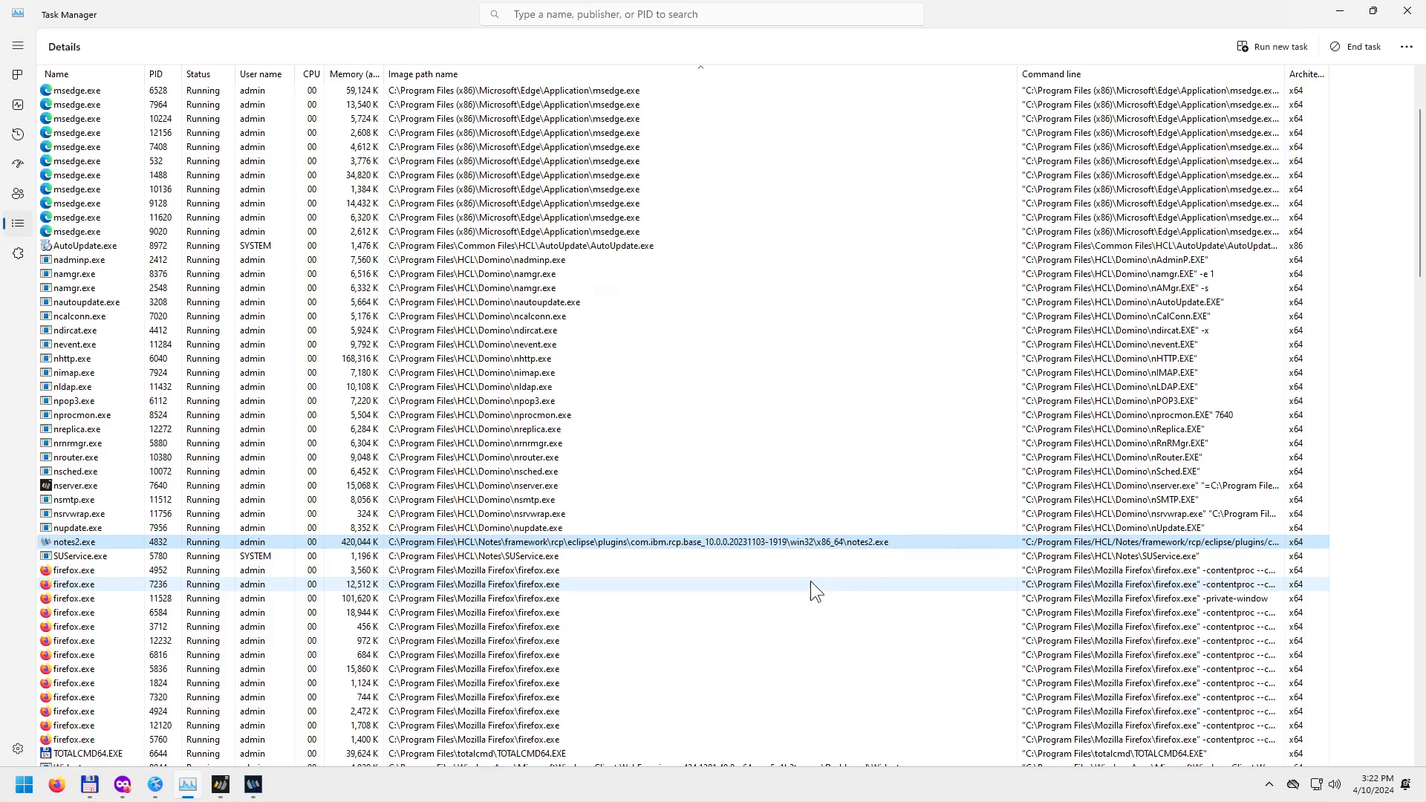
left_click(515, 557)
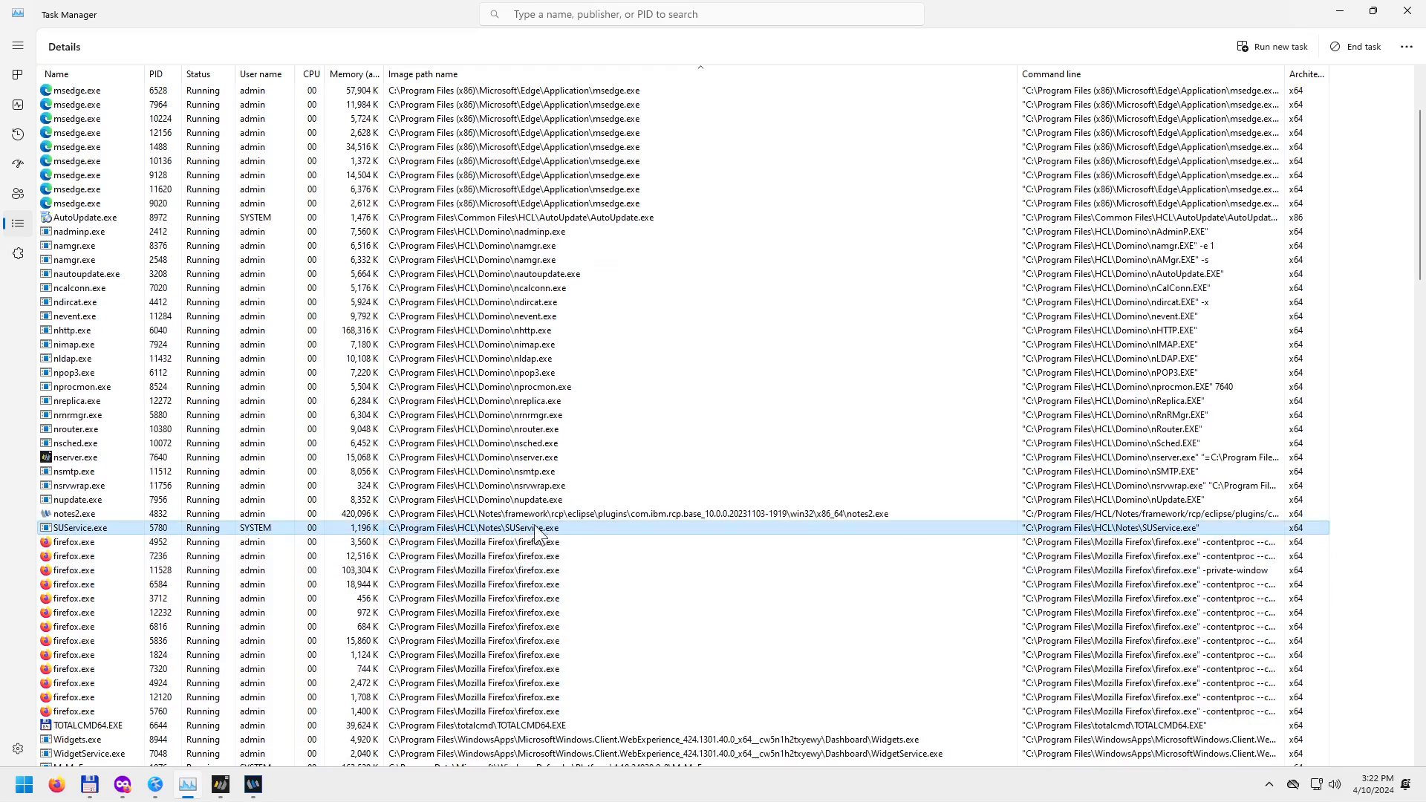
left_click(576, 512)
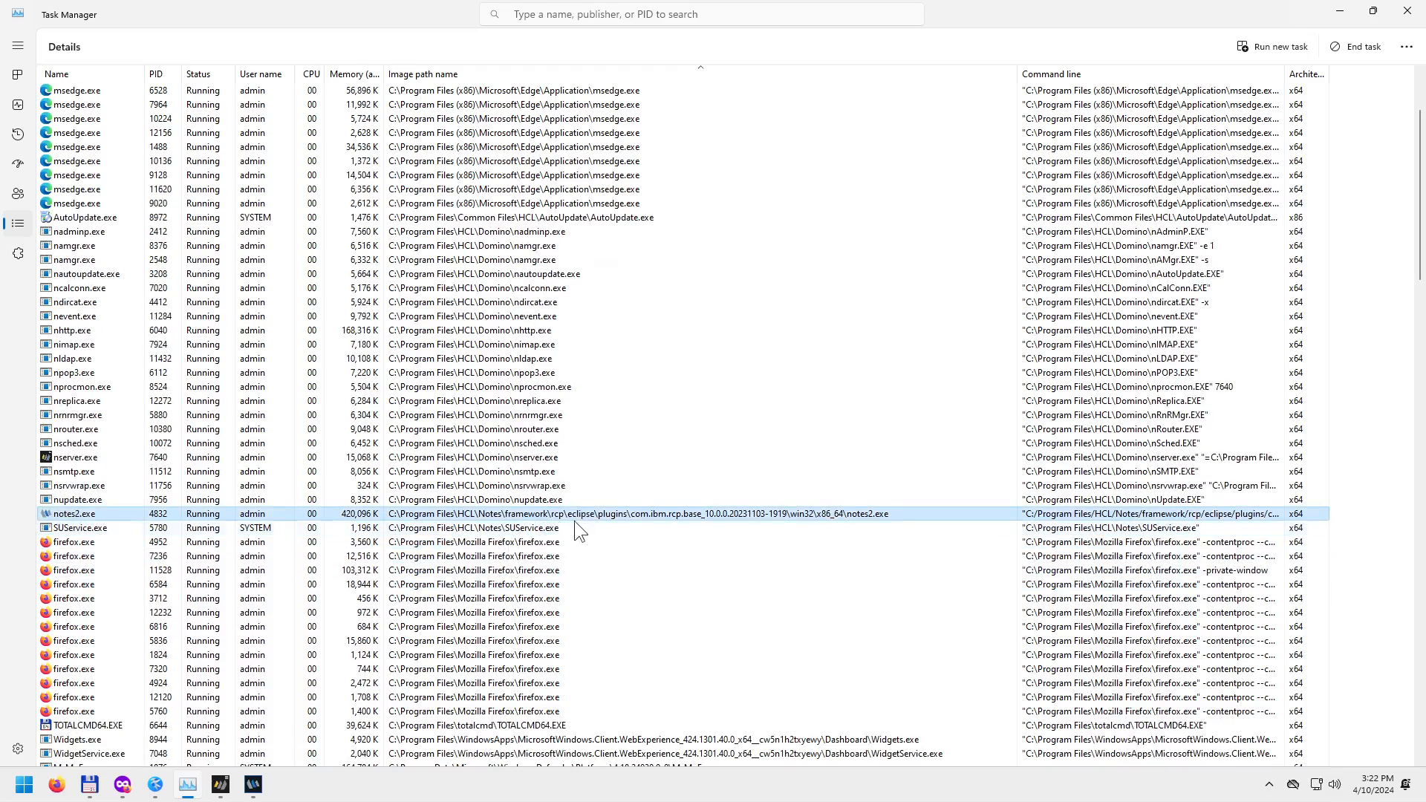
End the notes2.exe process tree and return to the Domino server log.
mouse_move(250, 793)
right_click(386, 514)
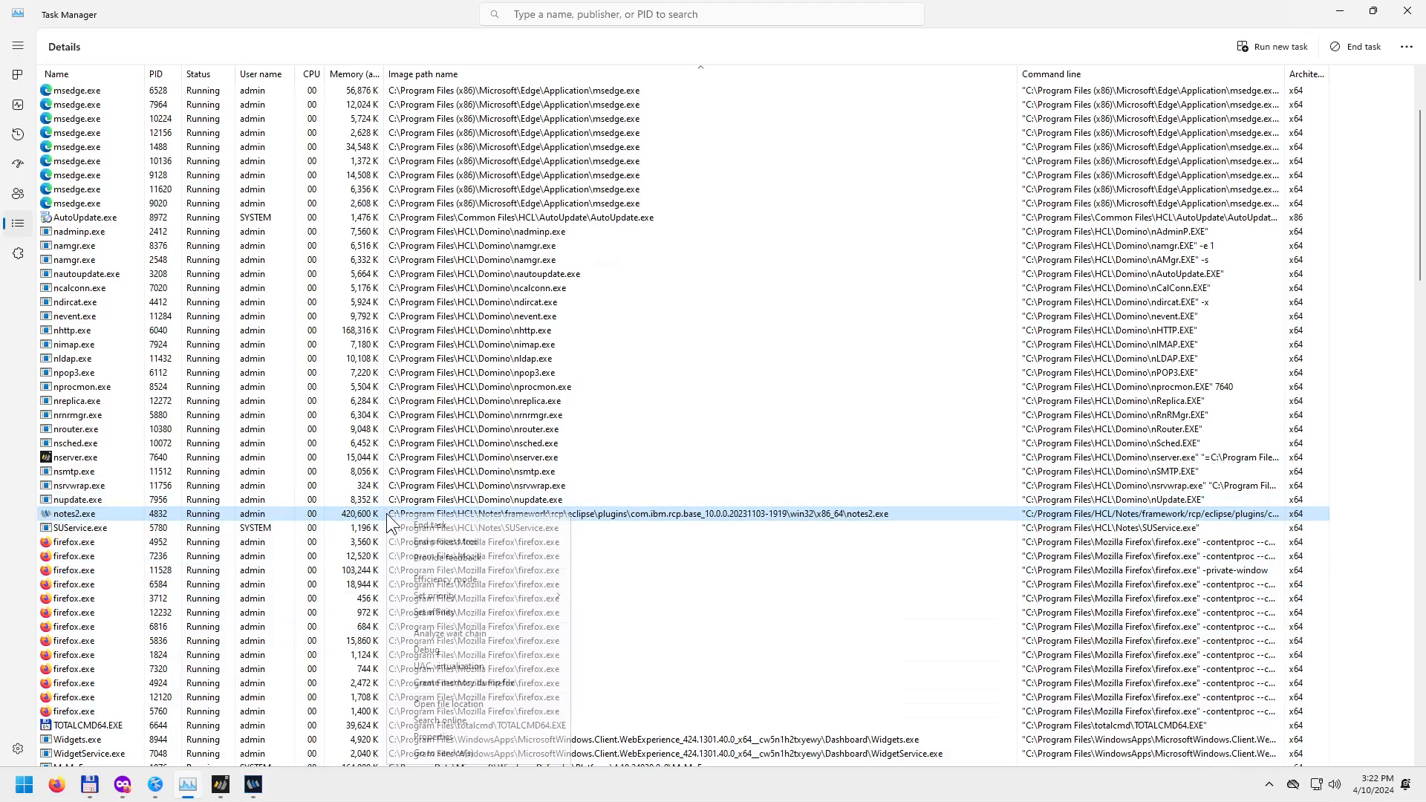
left_click(445, 541)
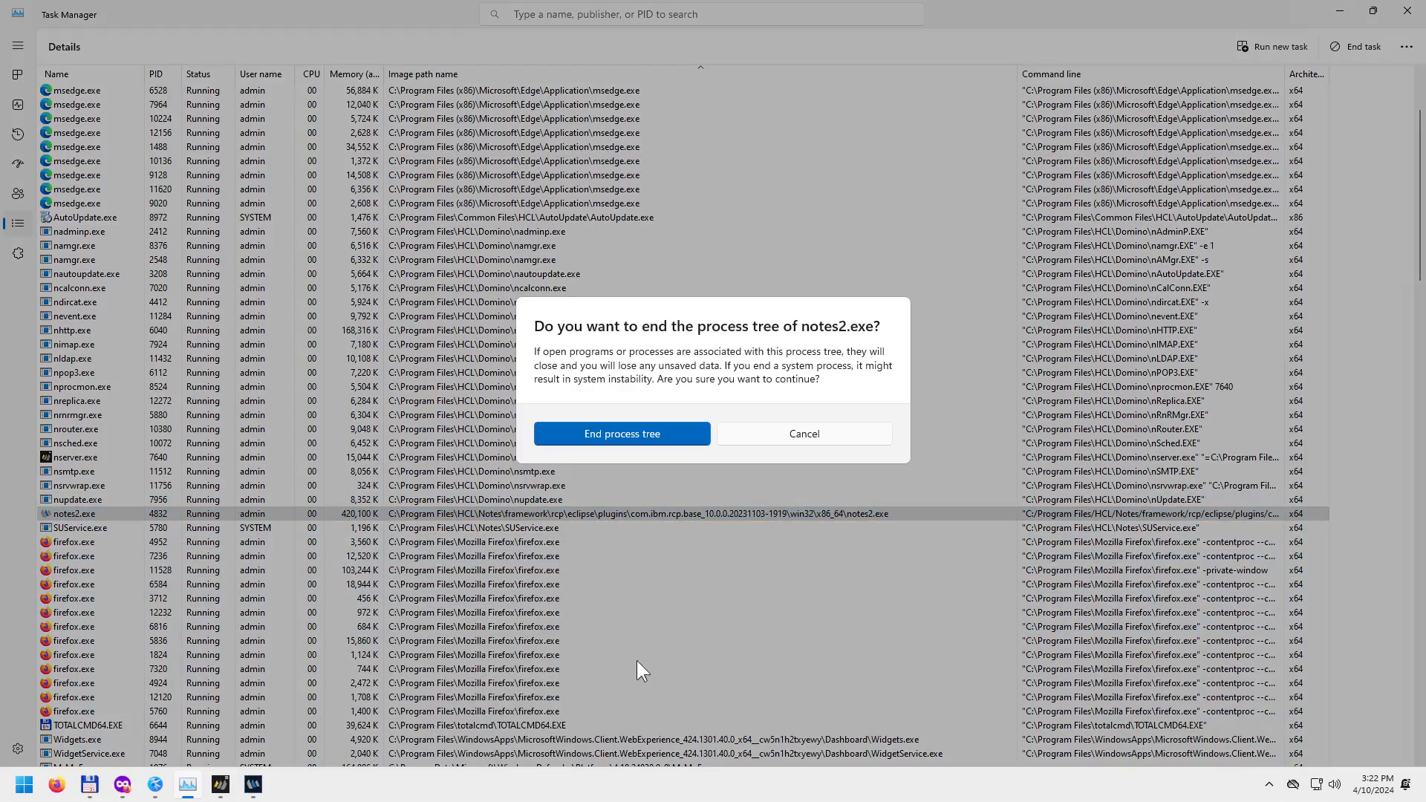
left_click(661, 435)
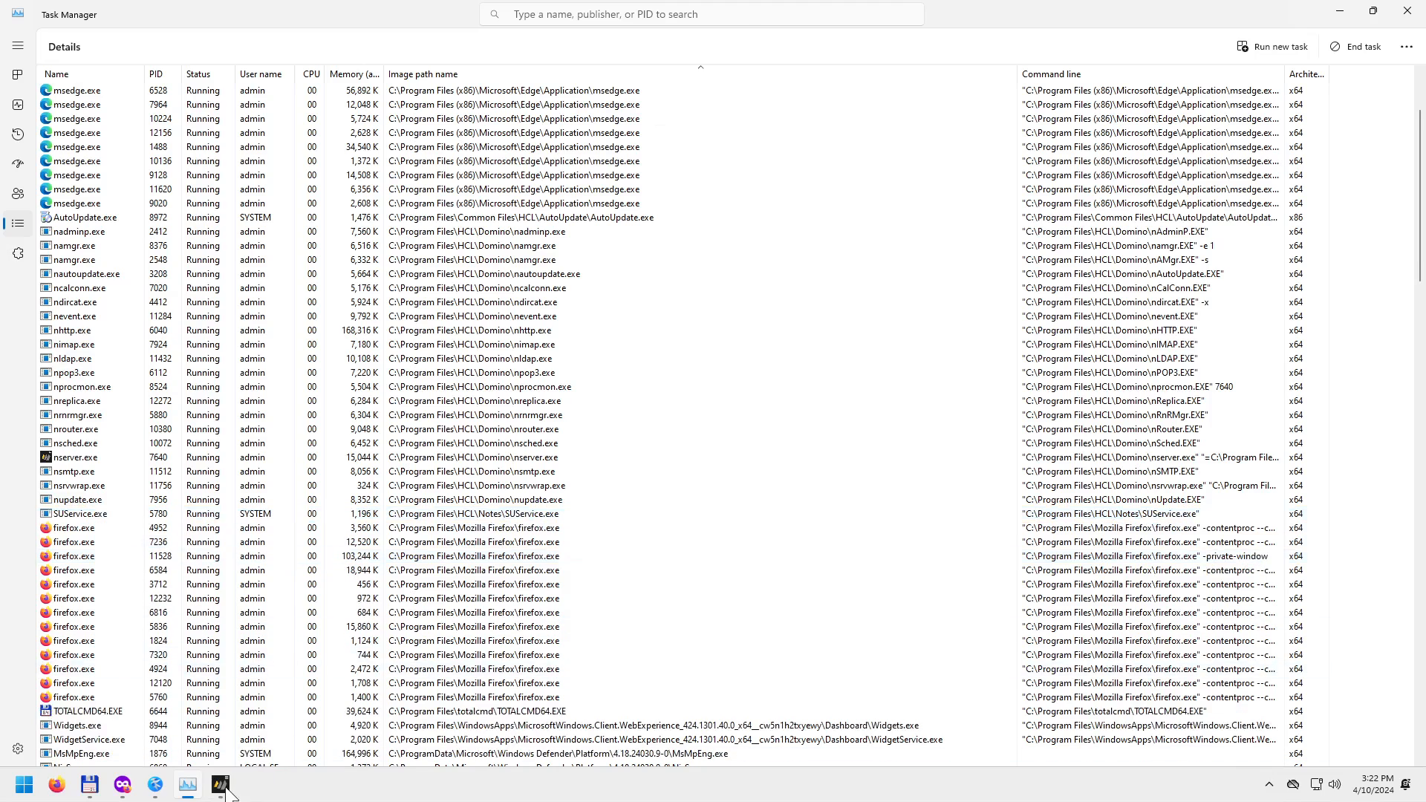
left_click(221, 784)
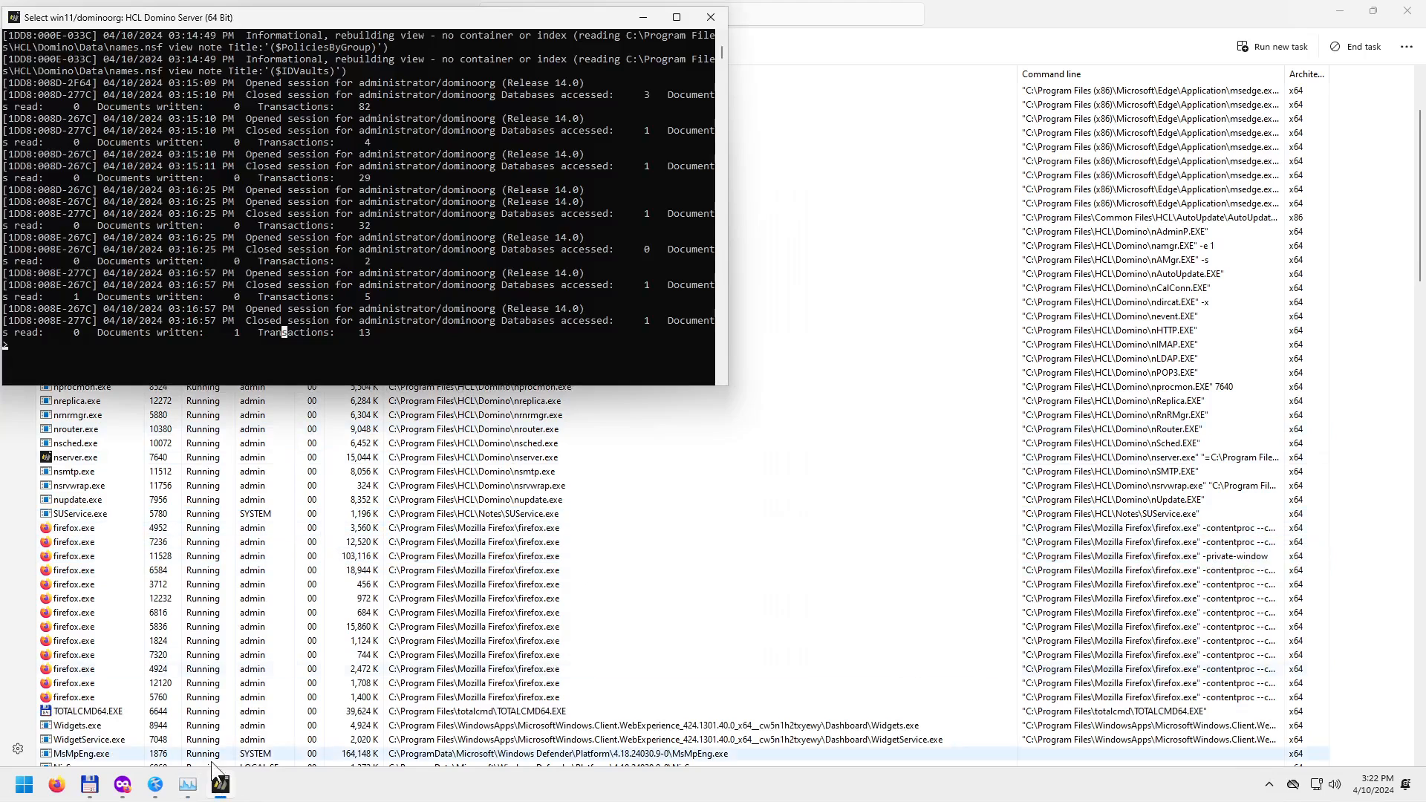
Open and close the Start menu, then show the desktop with the HCL shortcuts.
left_click(26, 787)
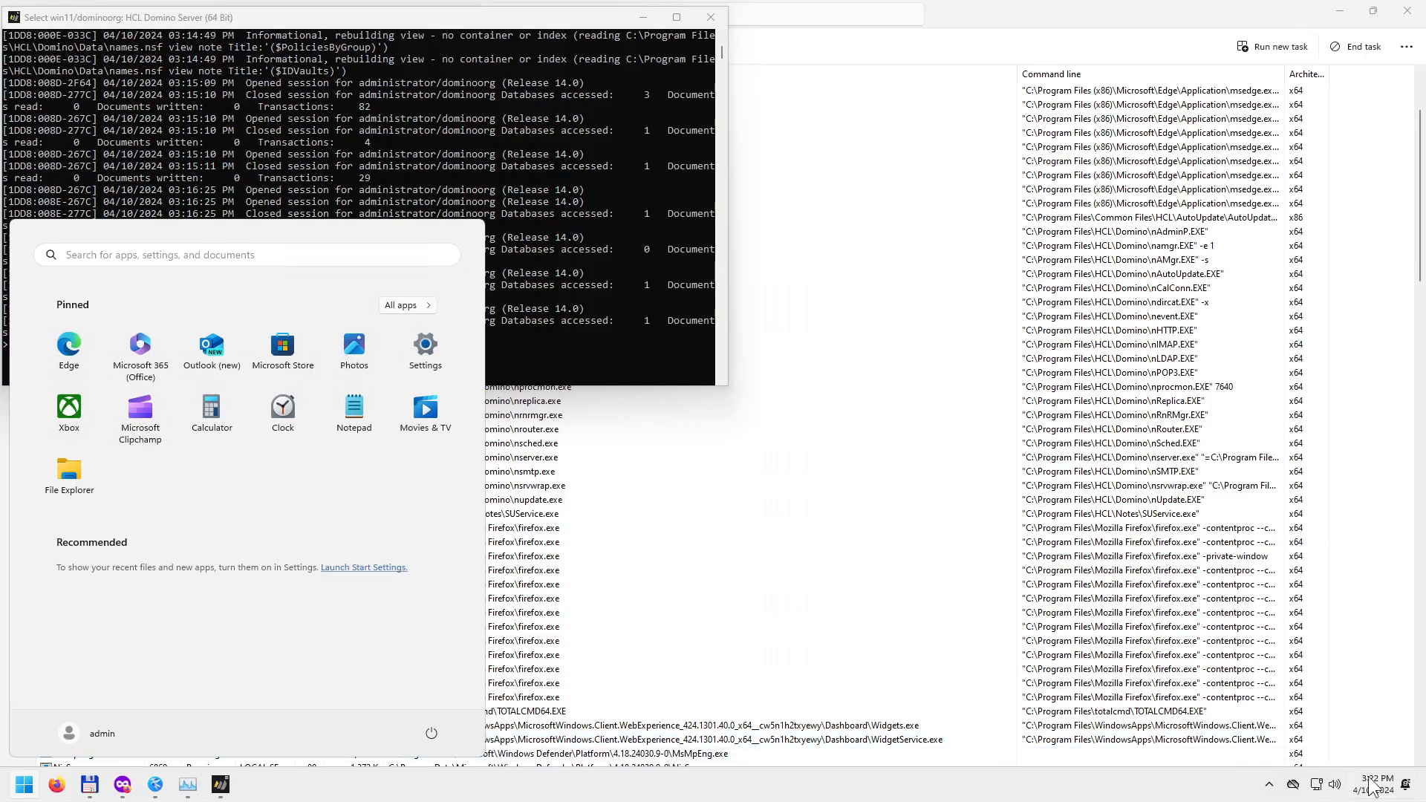
left_click(1421, 791)
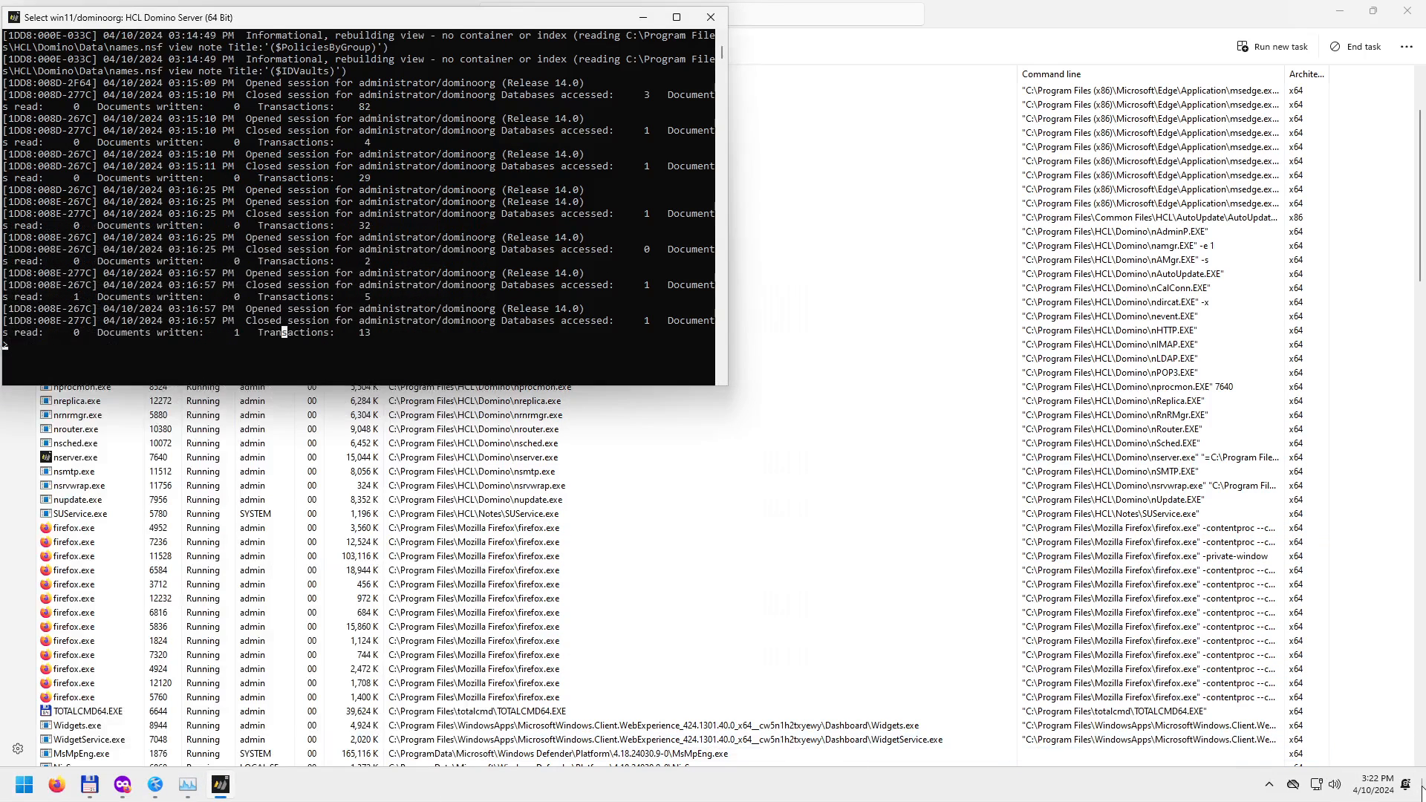
left_click(1421, 791)
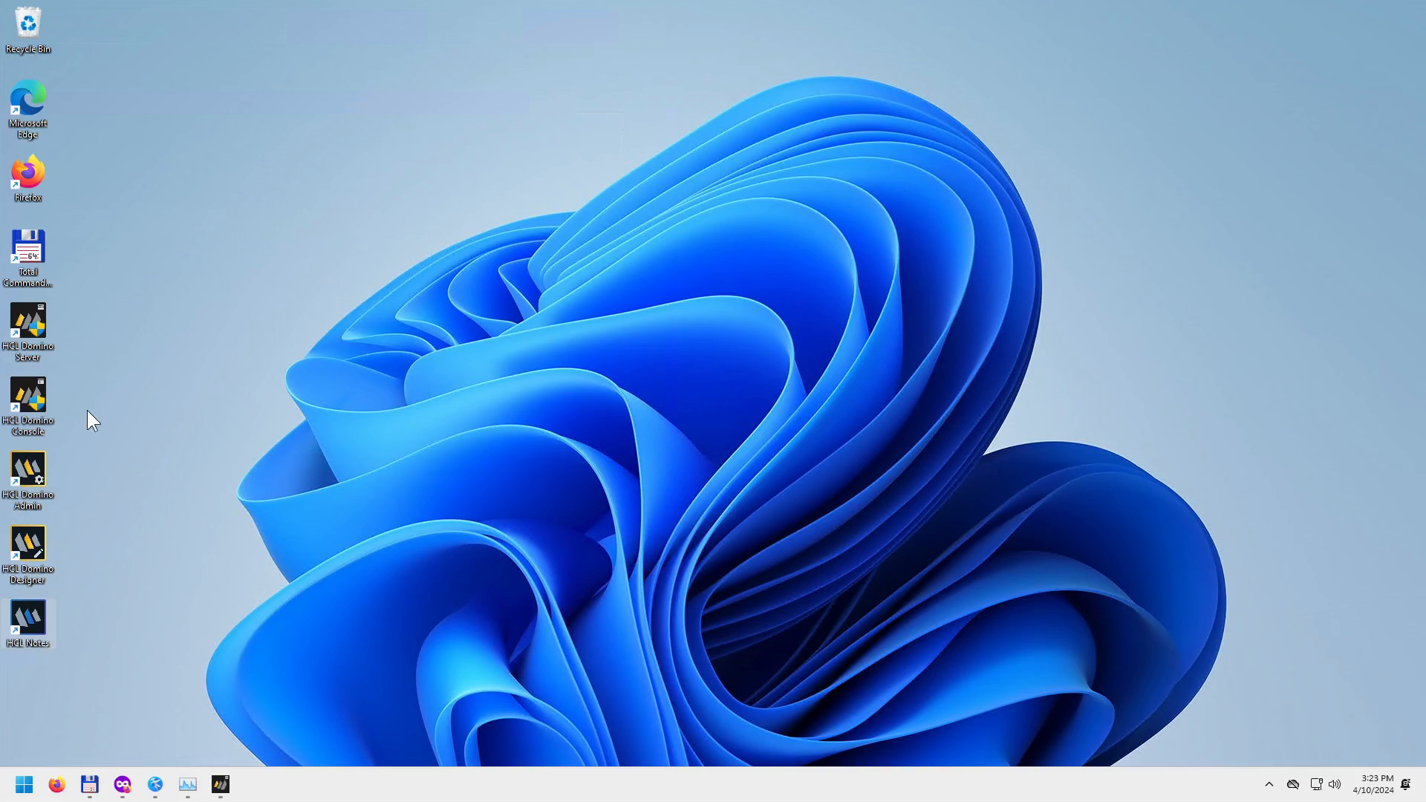
Launch HCL Domino Console with admin rights and dismiss the server controller connection error.
double_click(27, 429)
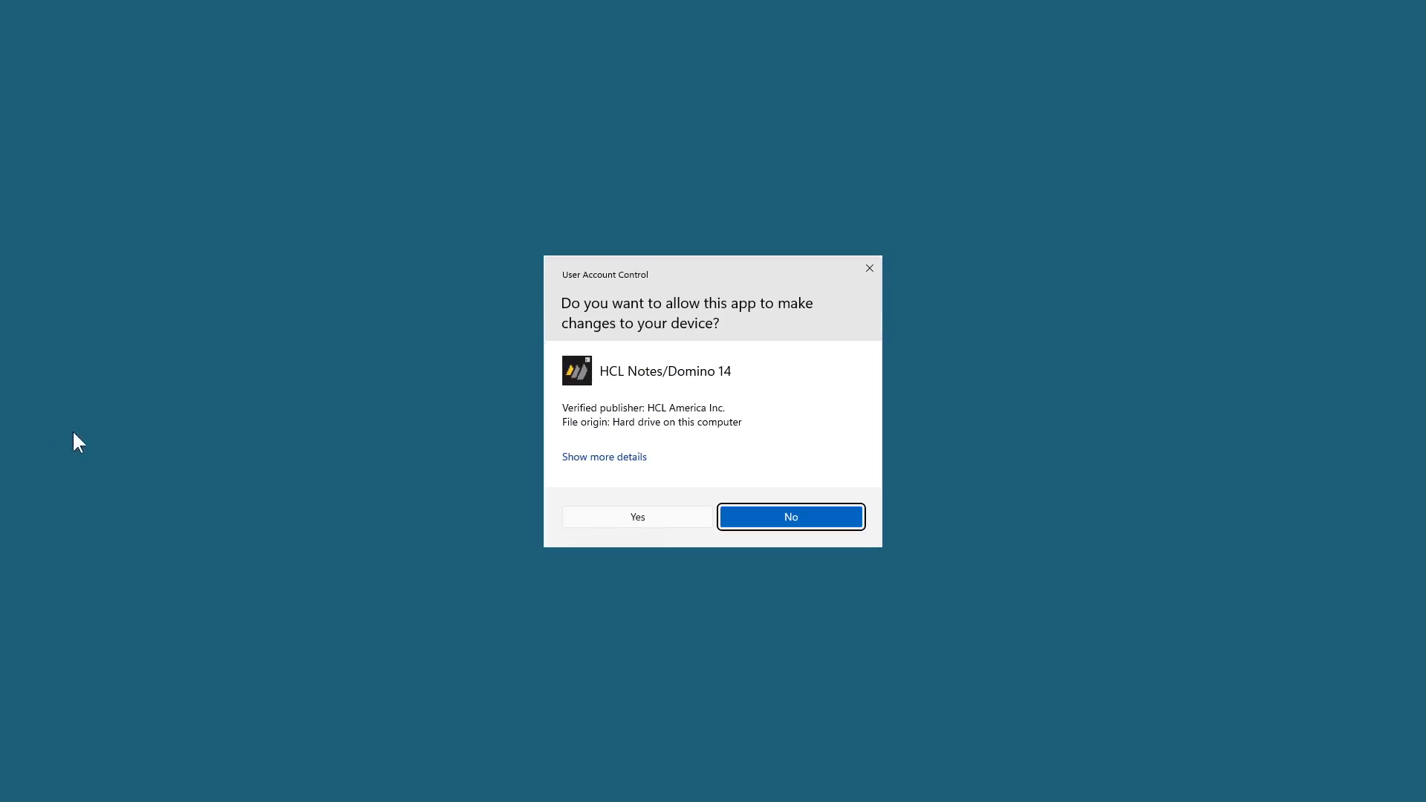
left_click(621, 517)
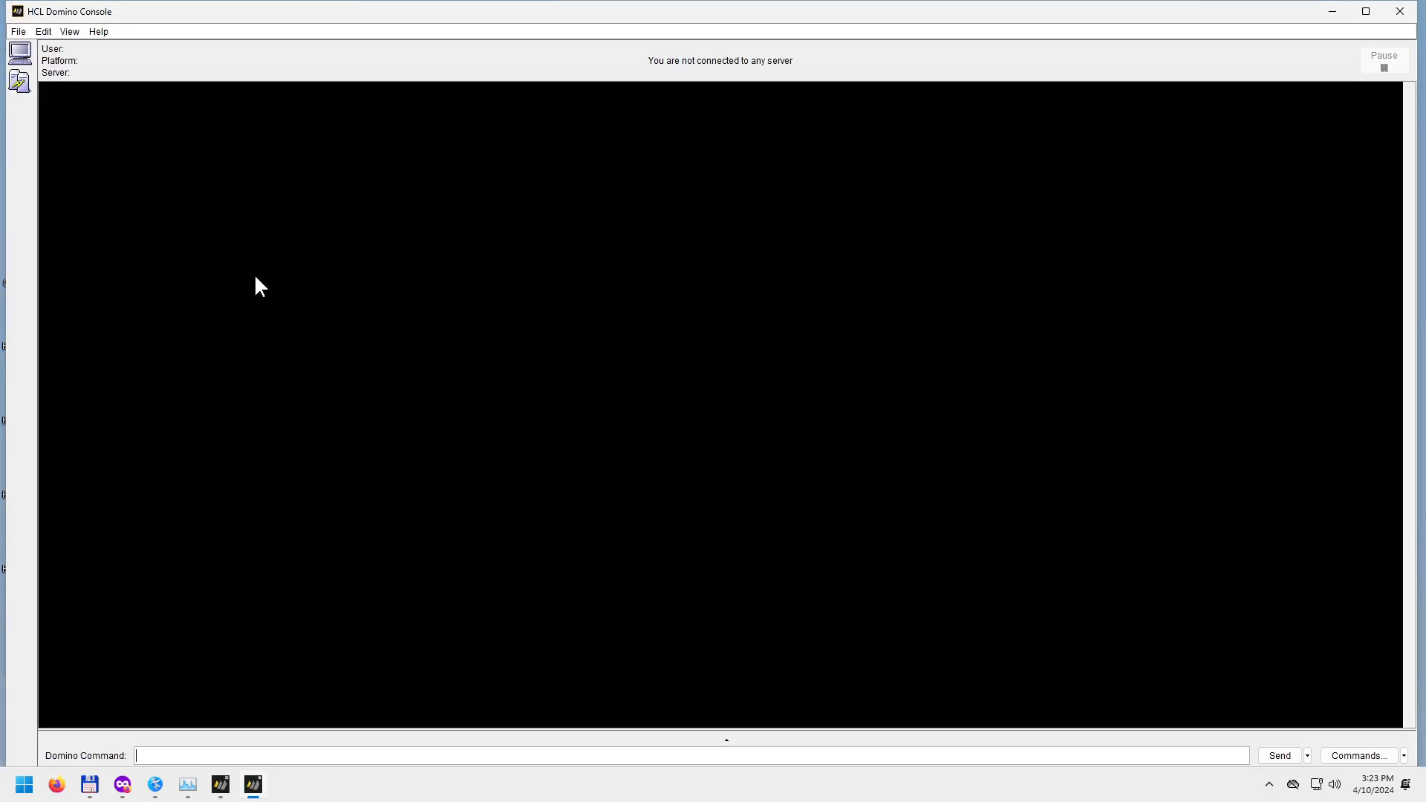
left_click(16, 52)
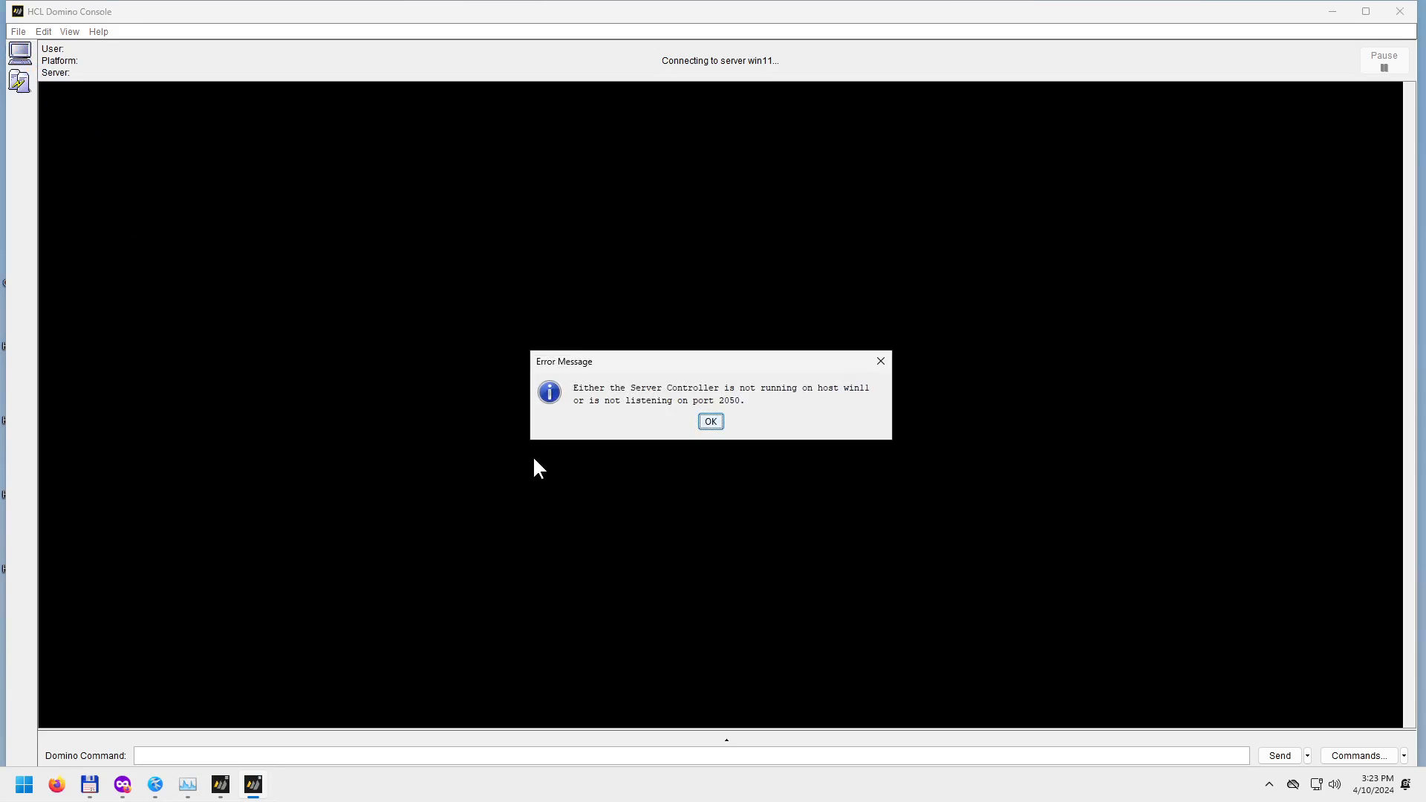
left_click(710, 422)
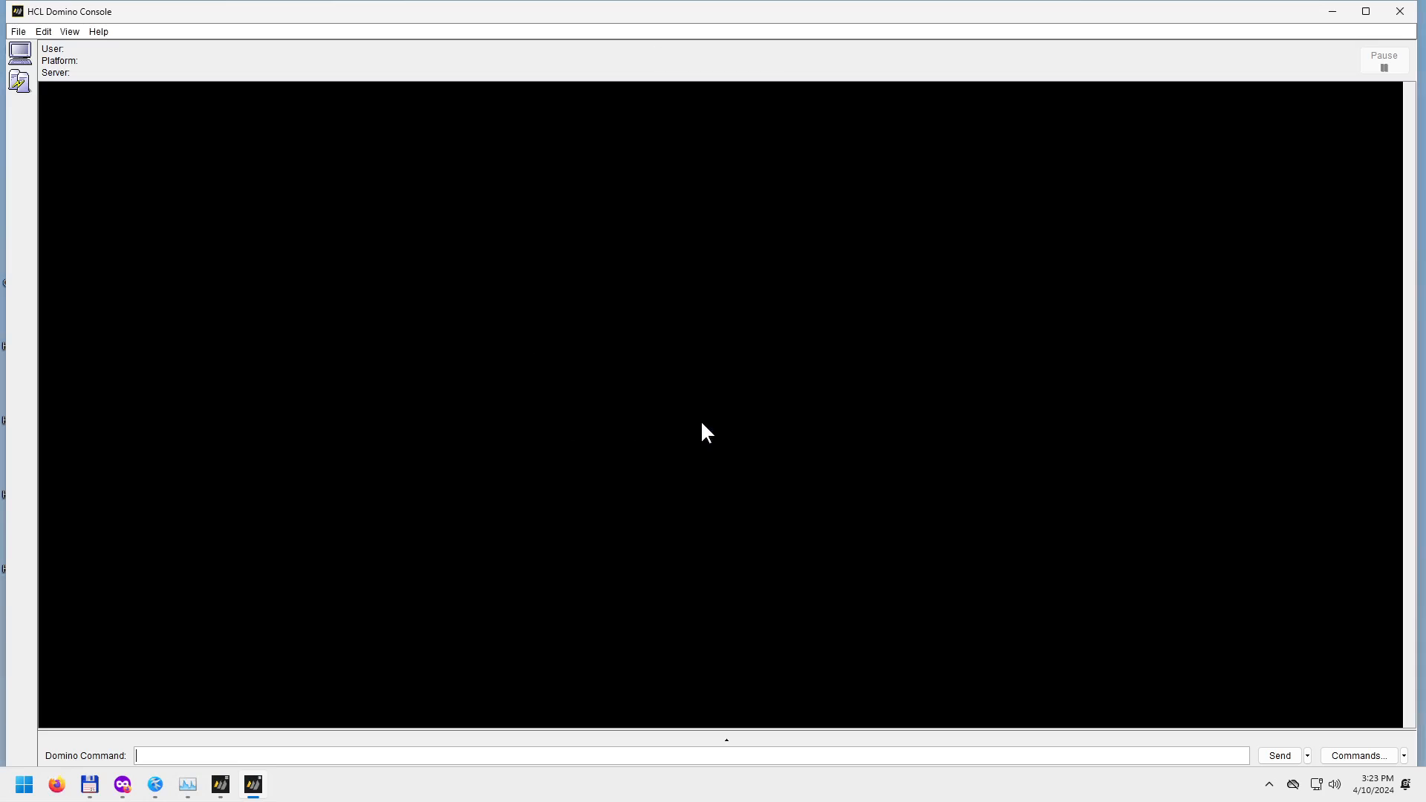
In Open Server, paste server win11/dominoorg and the administrator user name copied from the Kate notes.
left_click(19, 33)
left_click(51, 51)
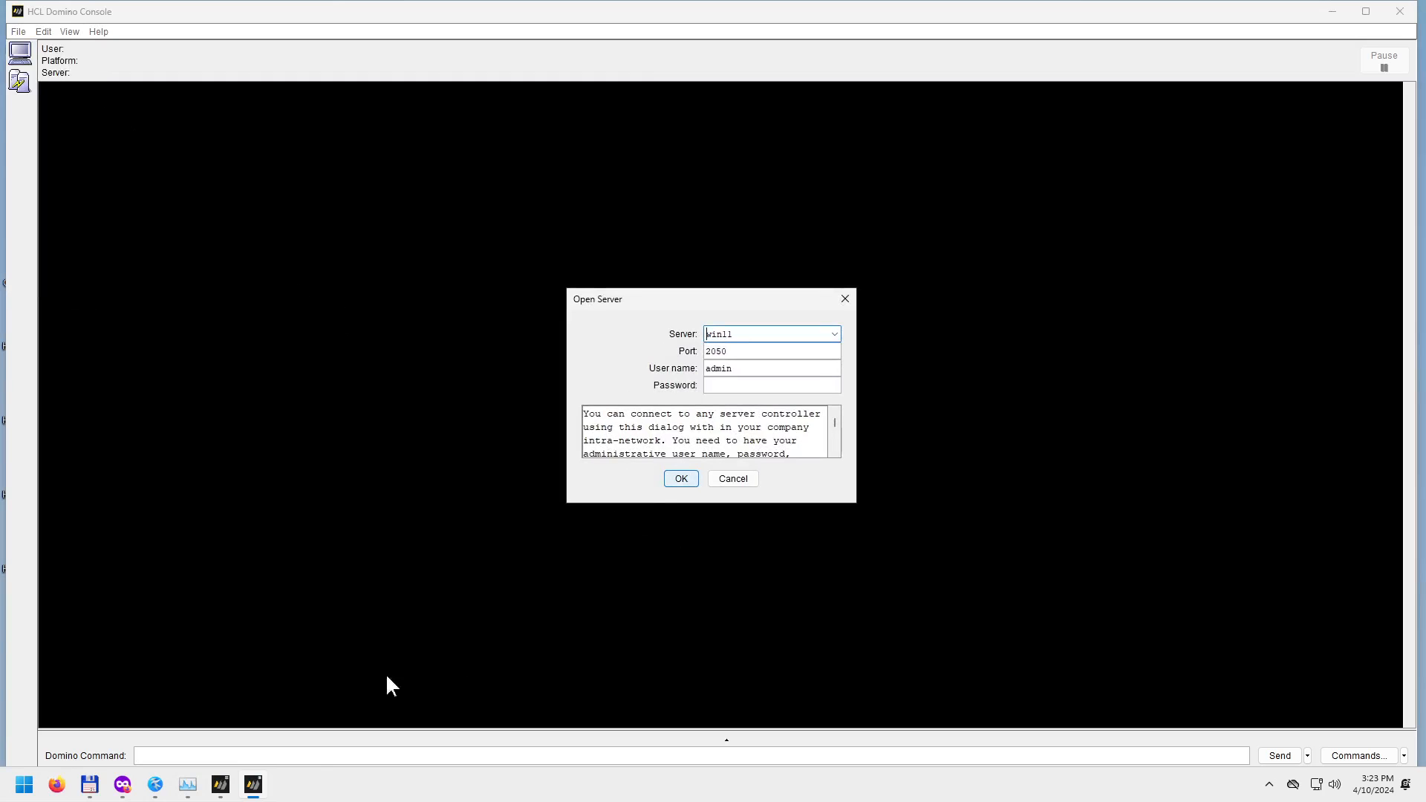
left_click(154, 785)
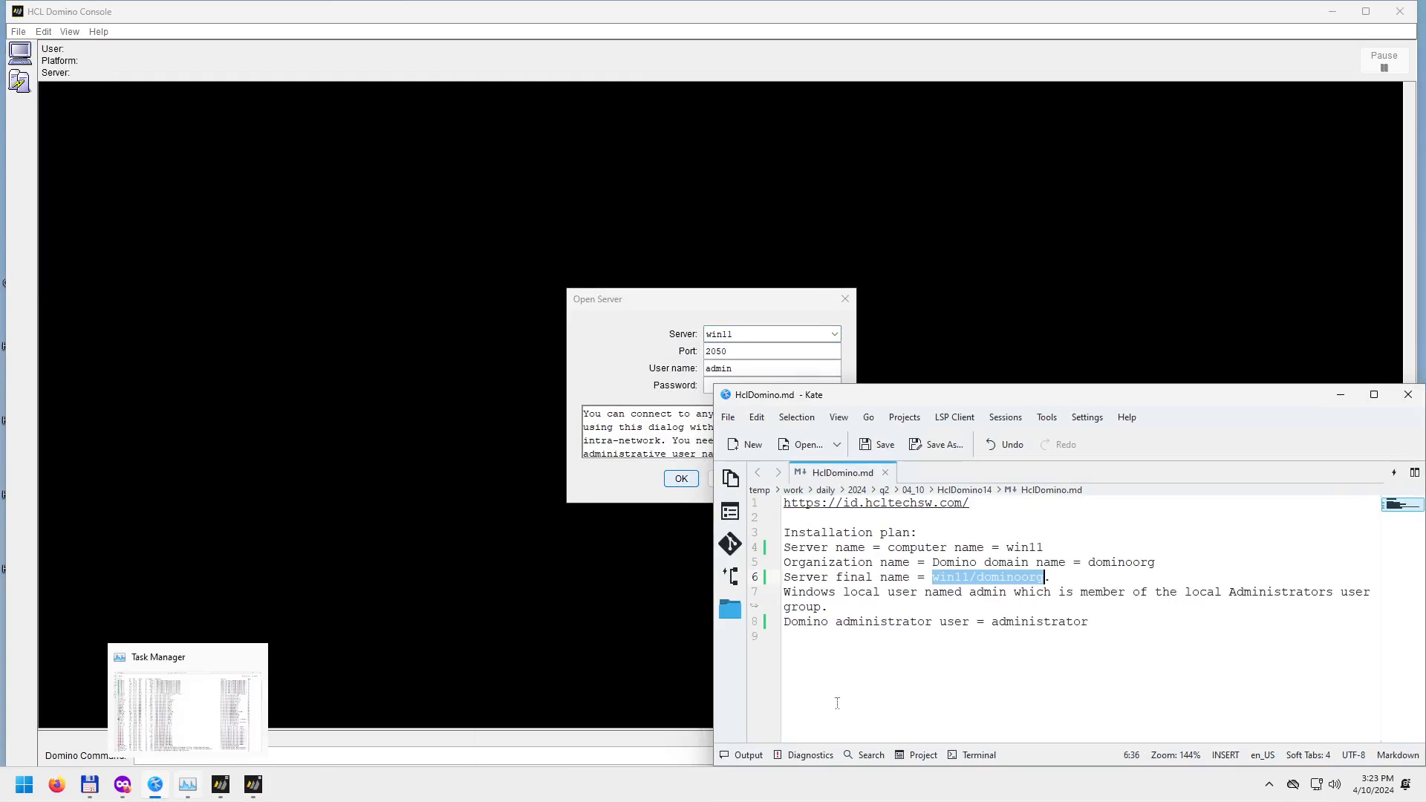
left_click(1008, 592)
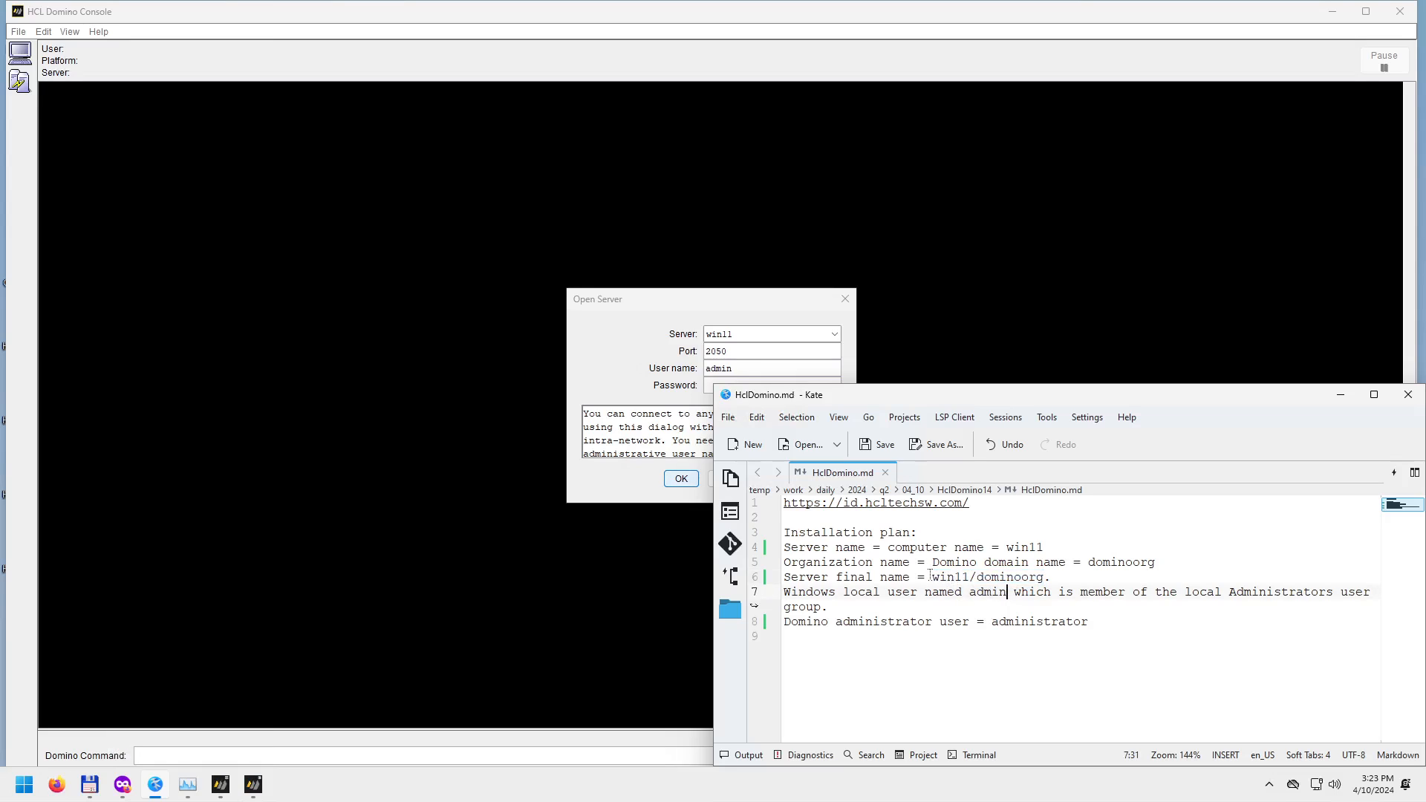
left_click_drag(933, 577, 1043, 578)
key("ctrl+c")
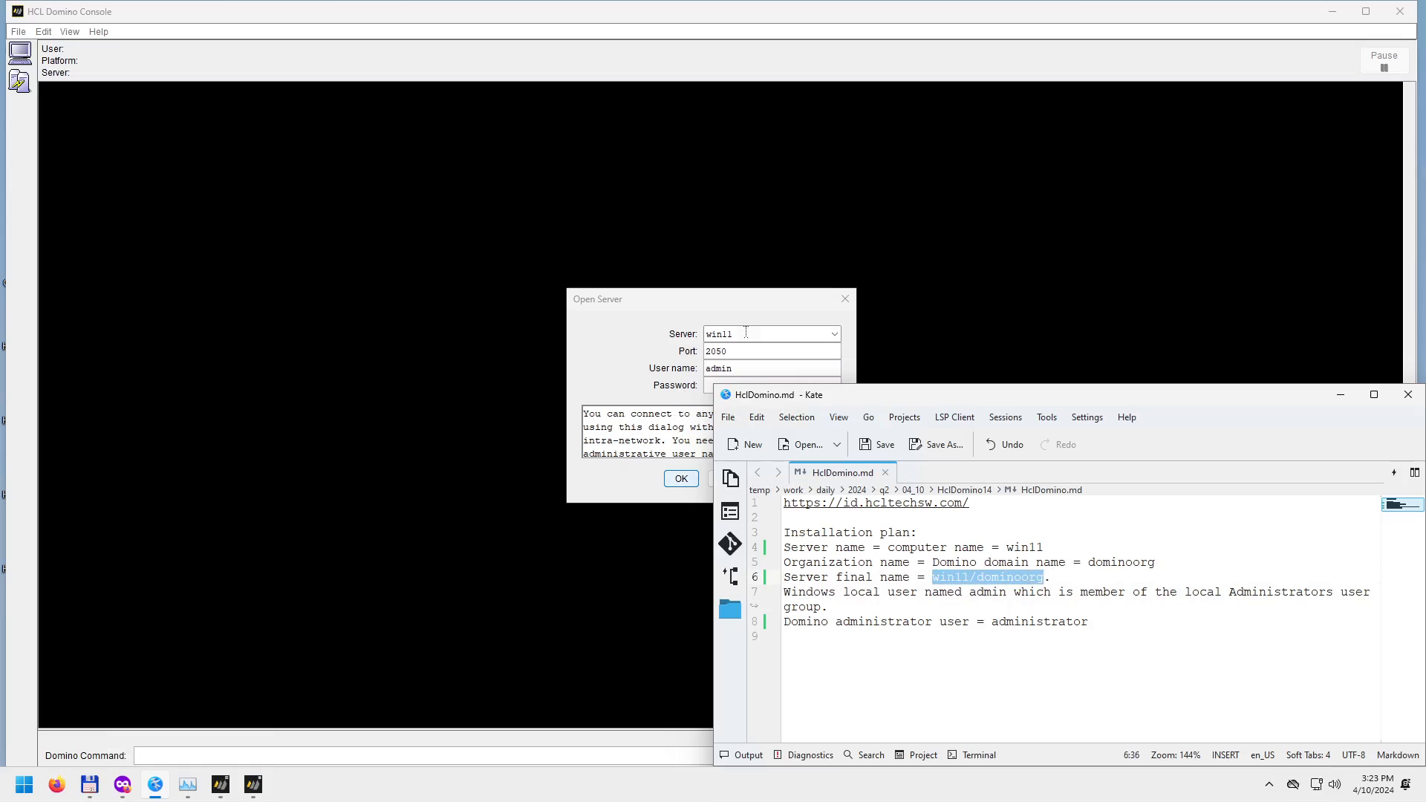
left_click(685, 332)
key("ctrl+v")
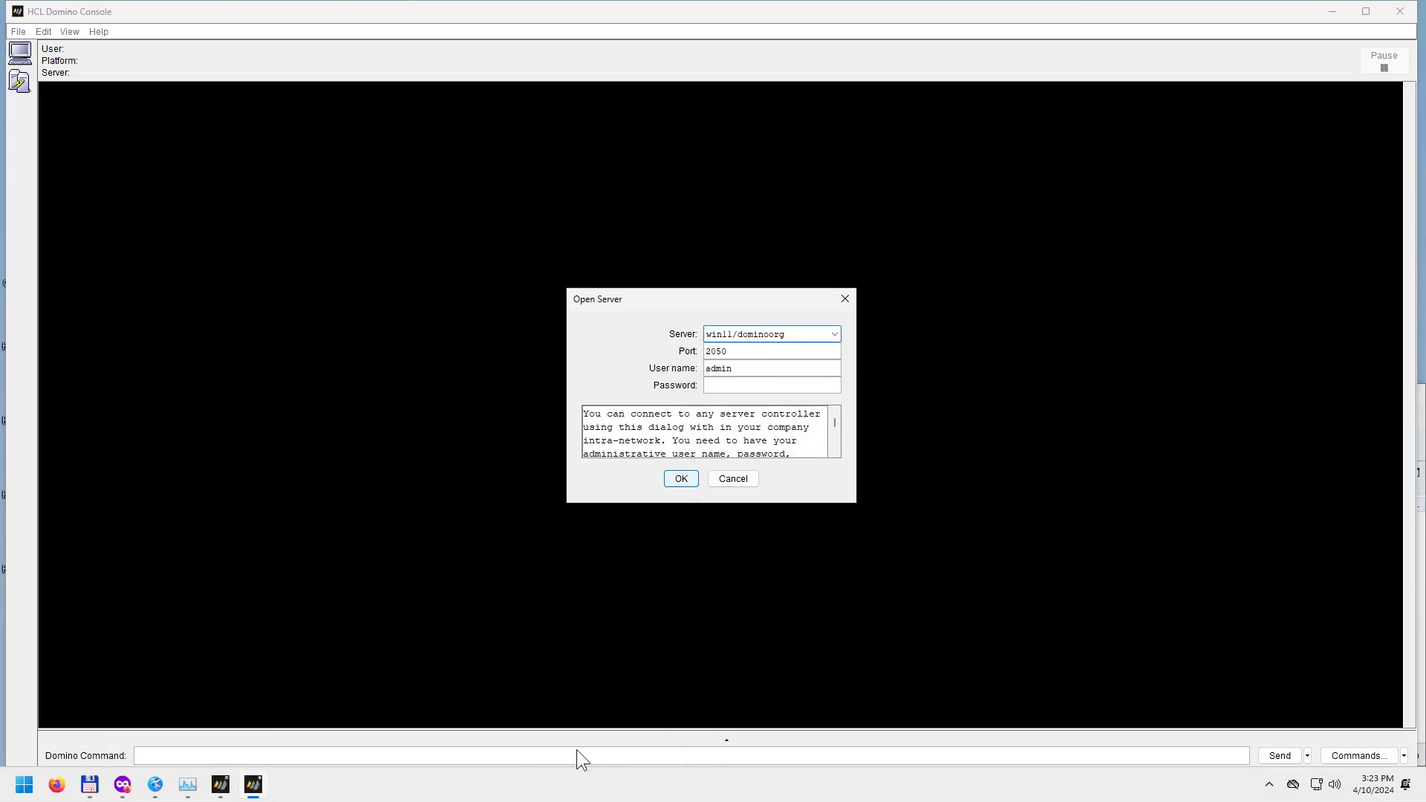
left_click(154, 784)
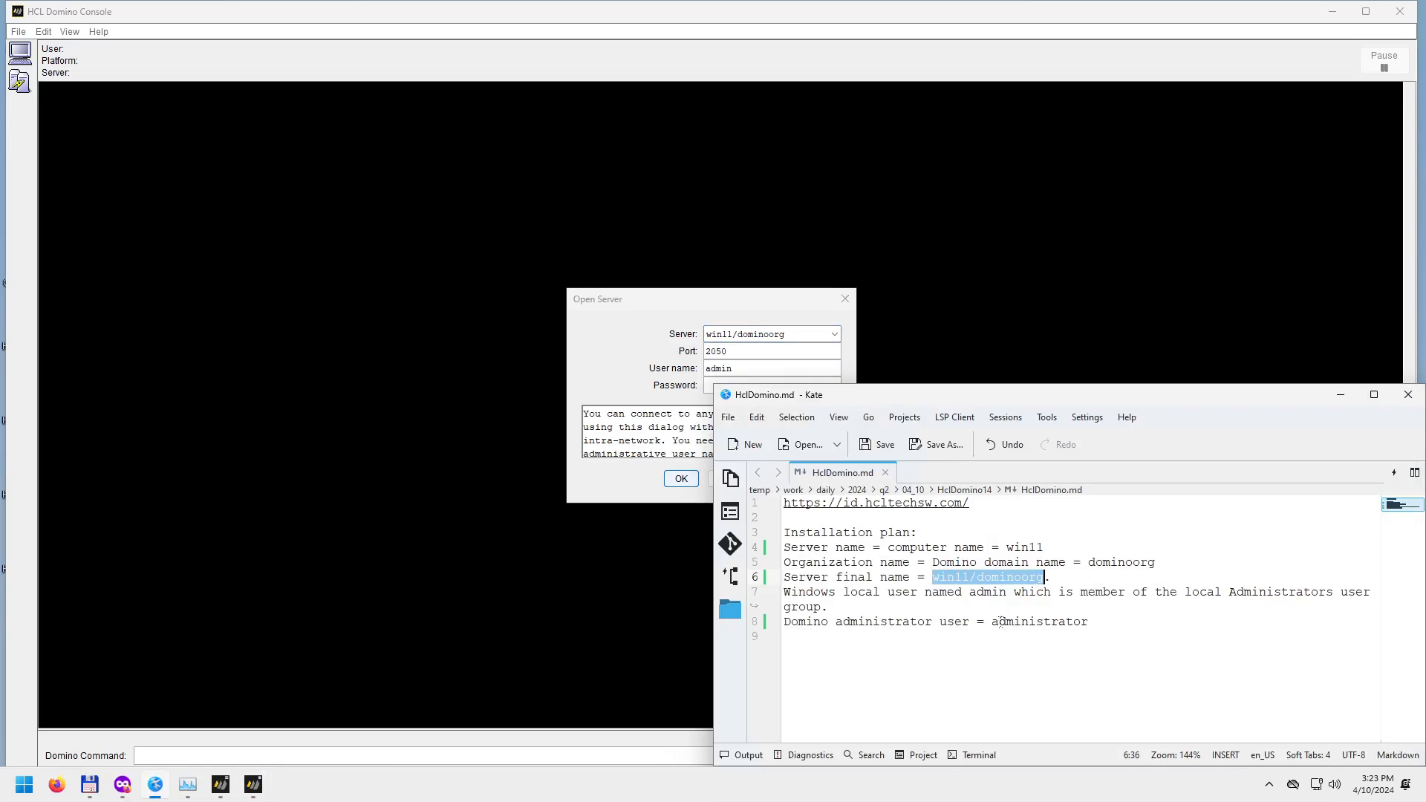
left_click_drag(992, 622, 1089, 624)
key("ctrl+c")
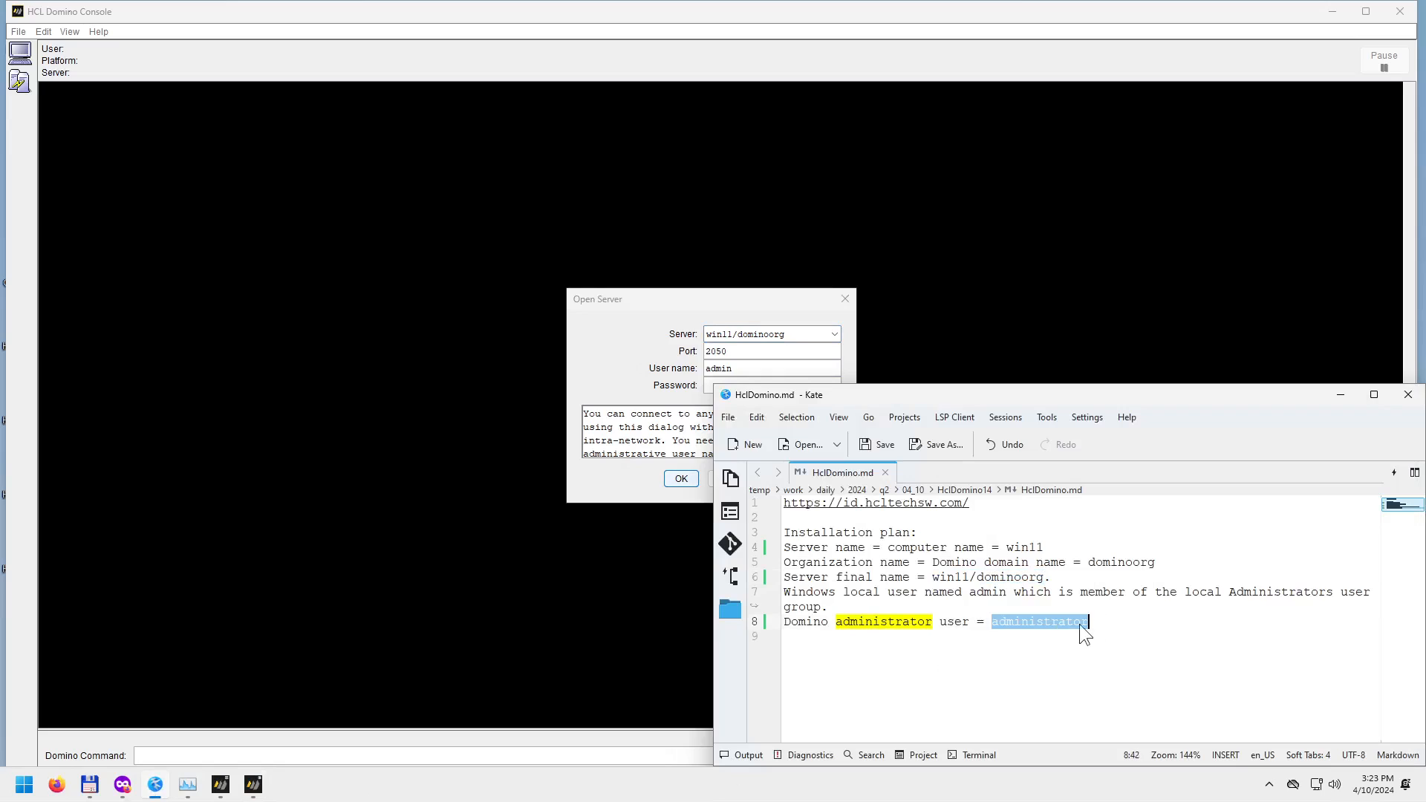
left_click(706, 369)
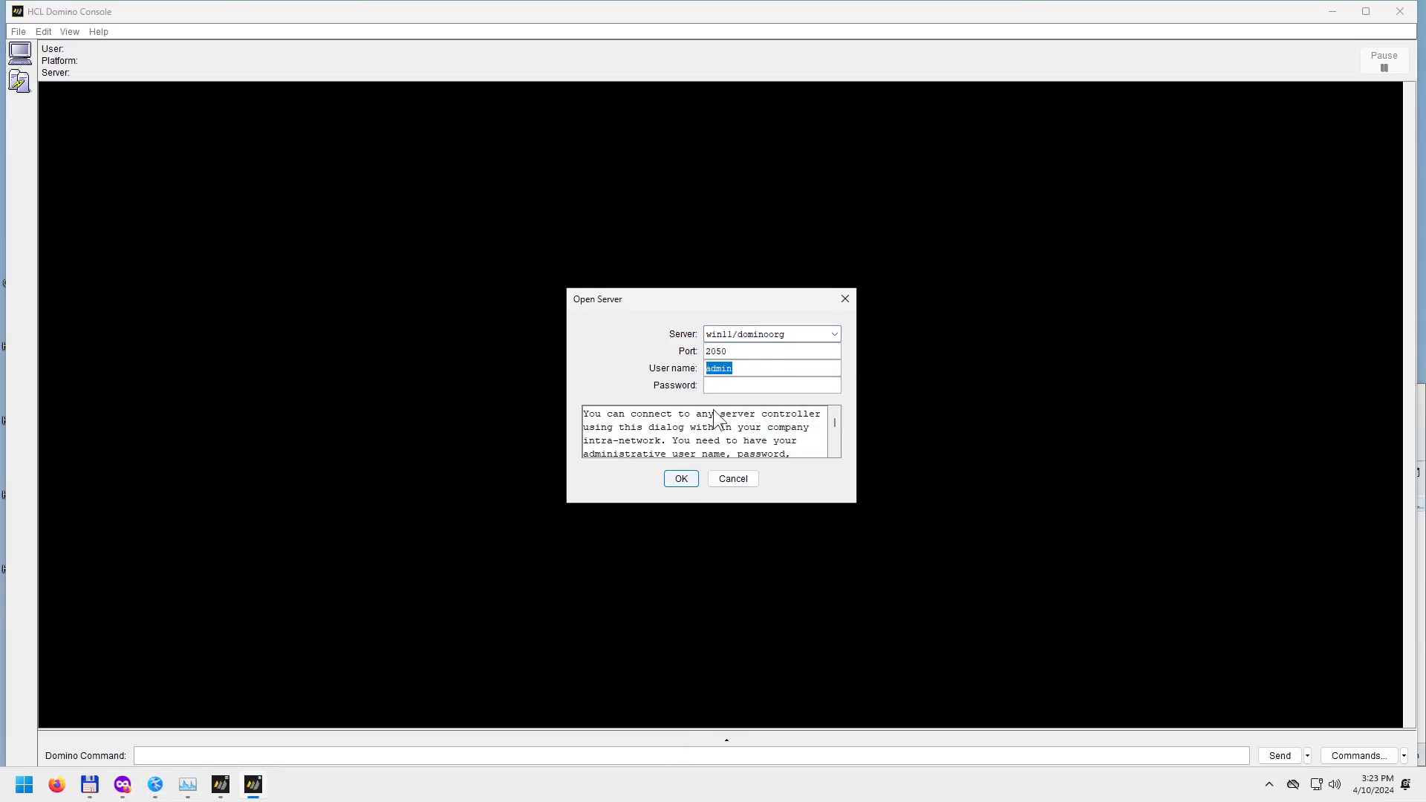
key("ctrl+v")
Enter the password, submit the connection, and dismiss the unknown host name error.
left_click(155, 784)
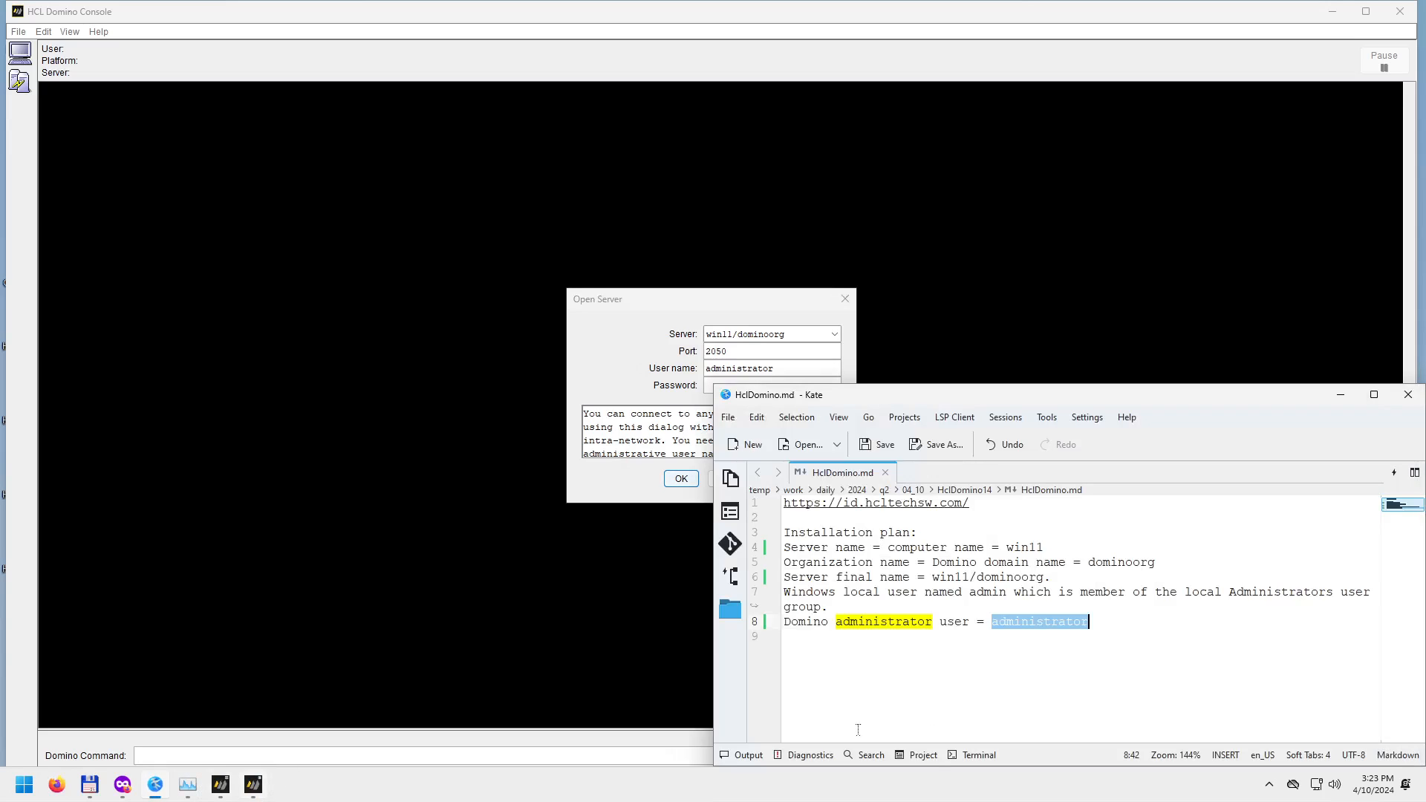
left_click(710, 382)
type("***")
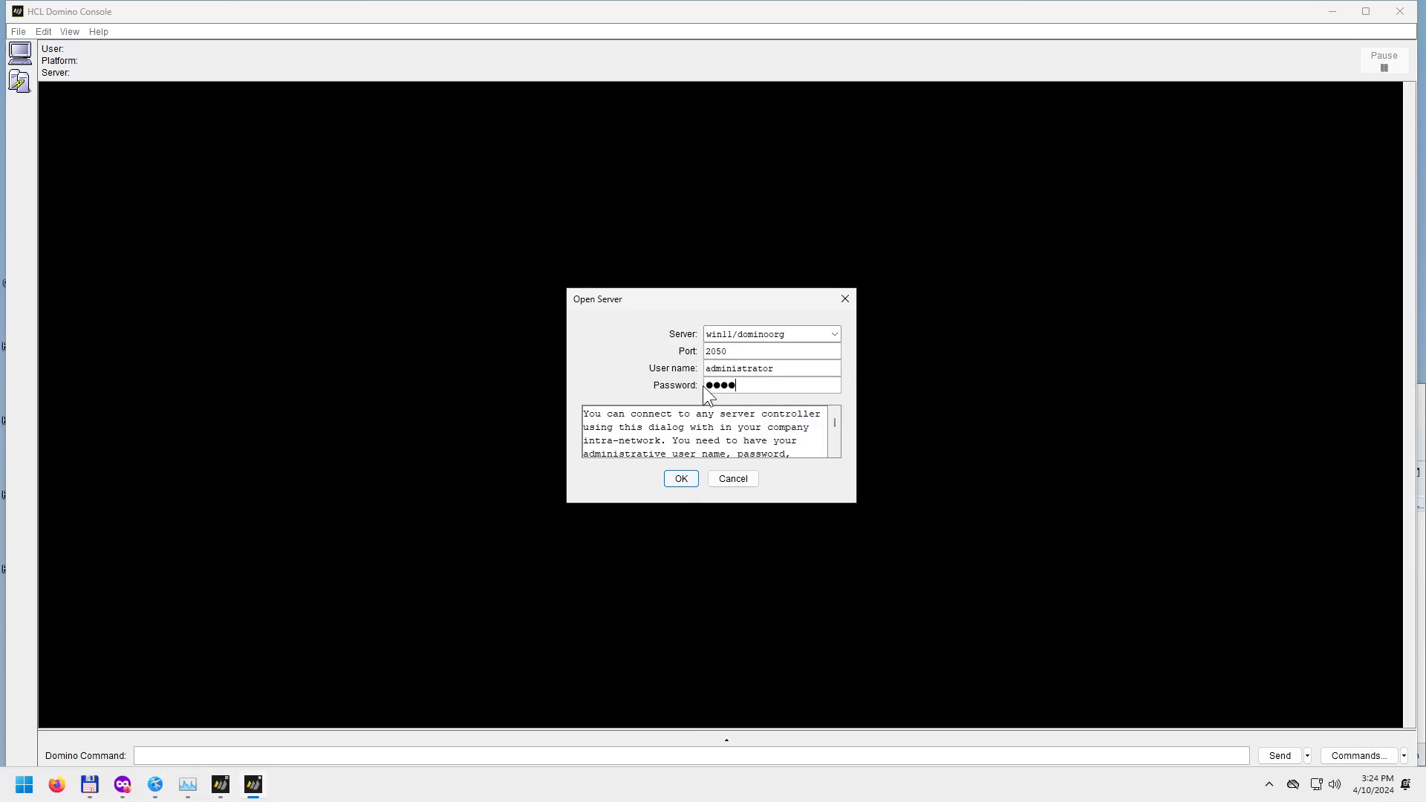
type("****")
left_click(681, 478)
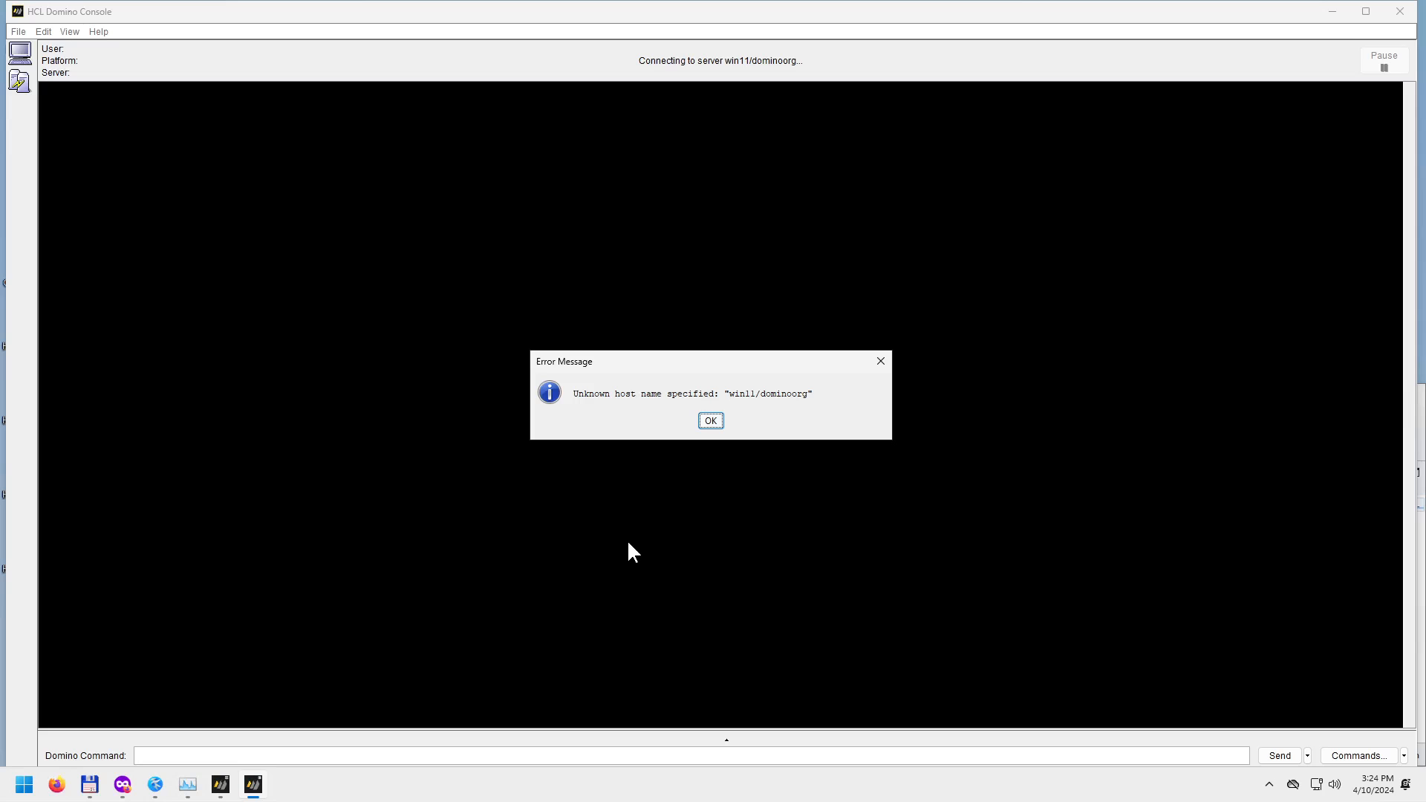
left_click(710, 420)
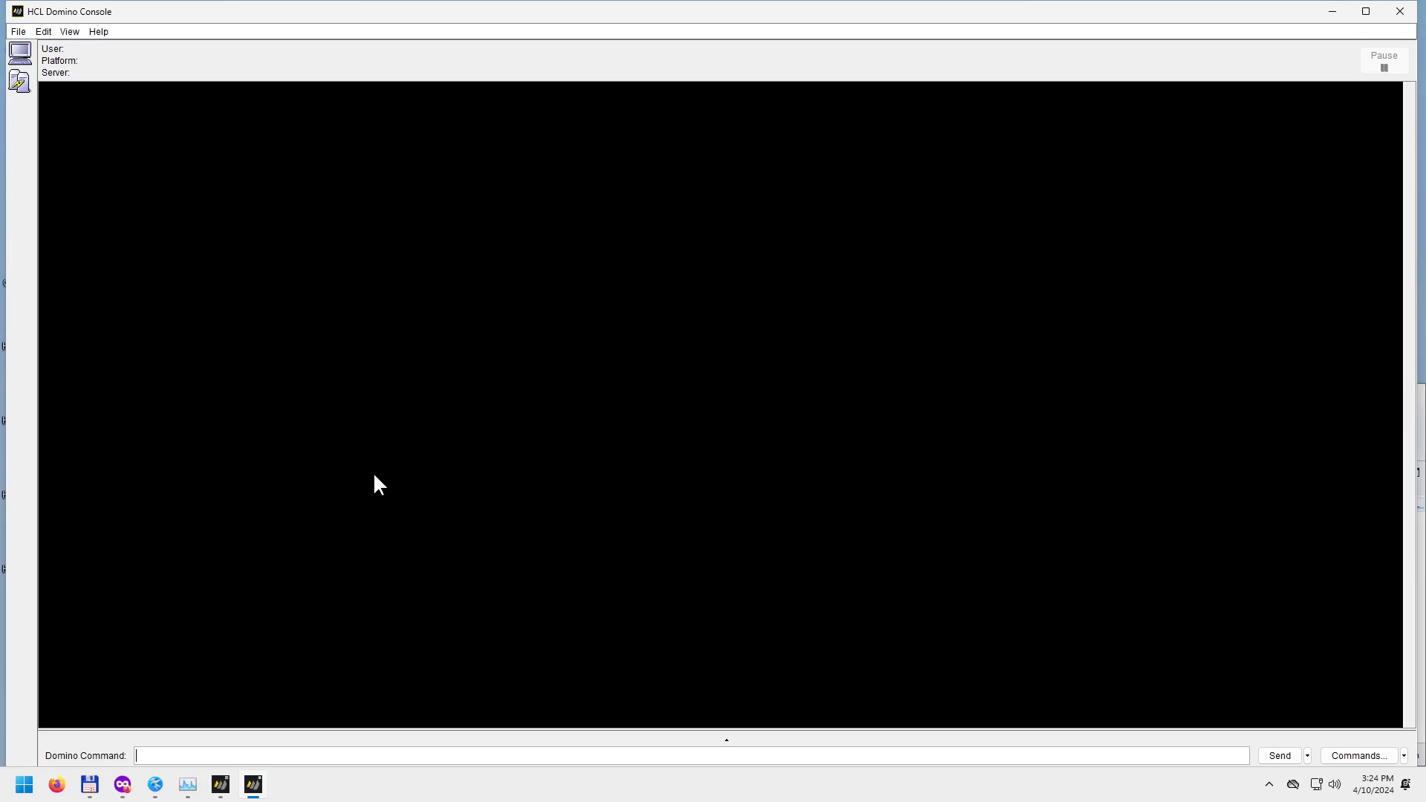
Launch a new HCL Domino Console from the Start menu's All apps list.
left_click(17, 32)
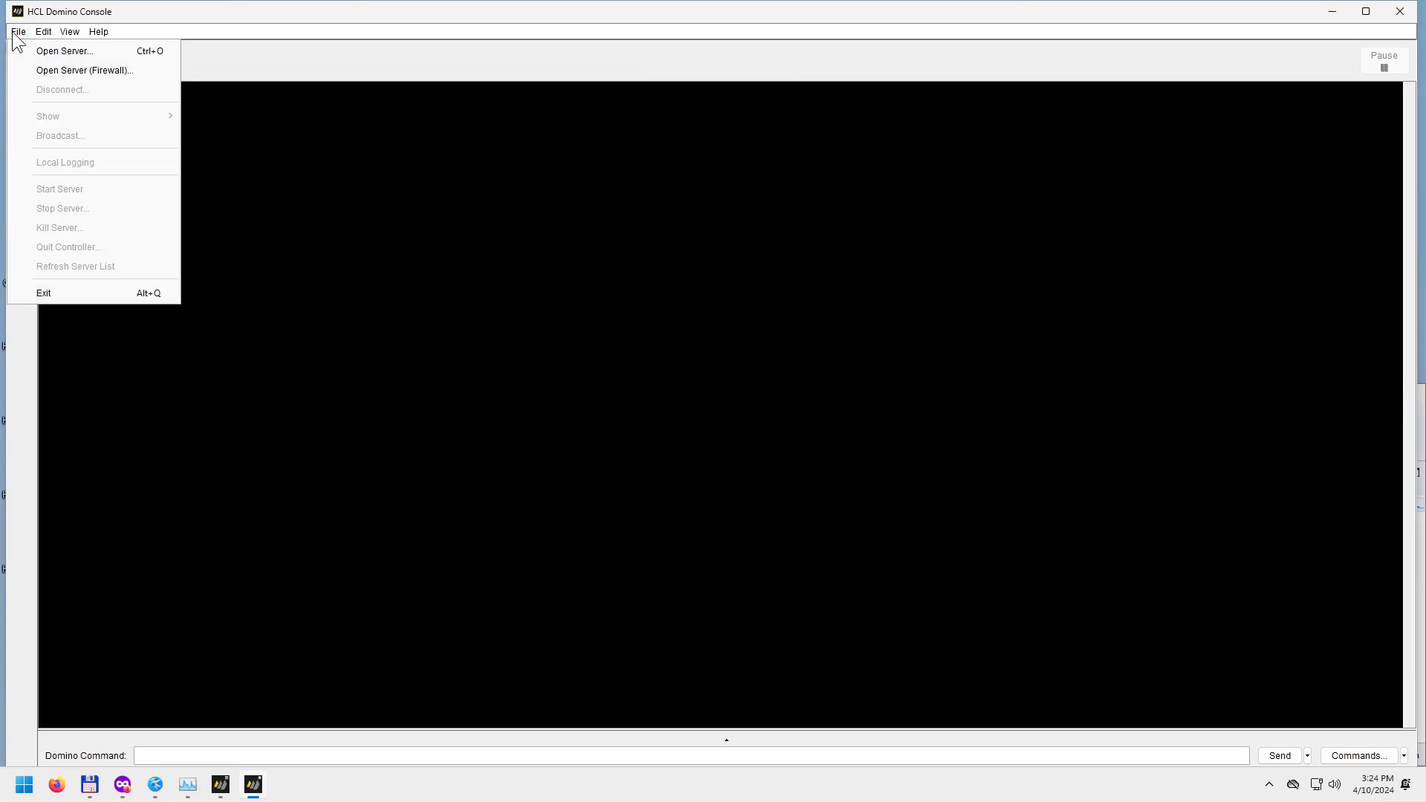
left_click(49, 50)
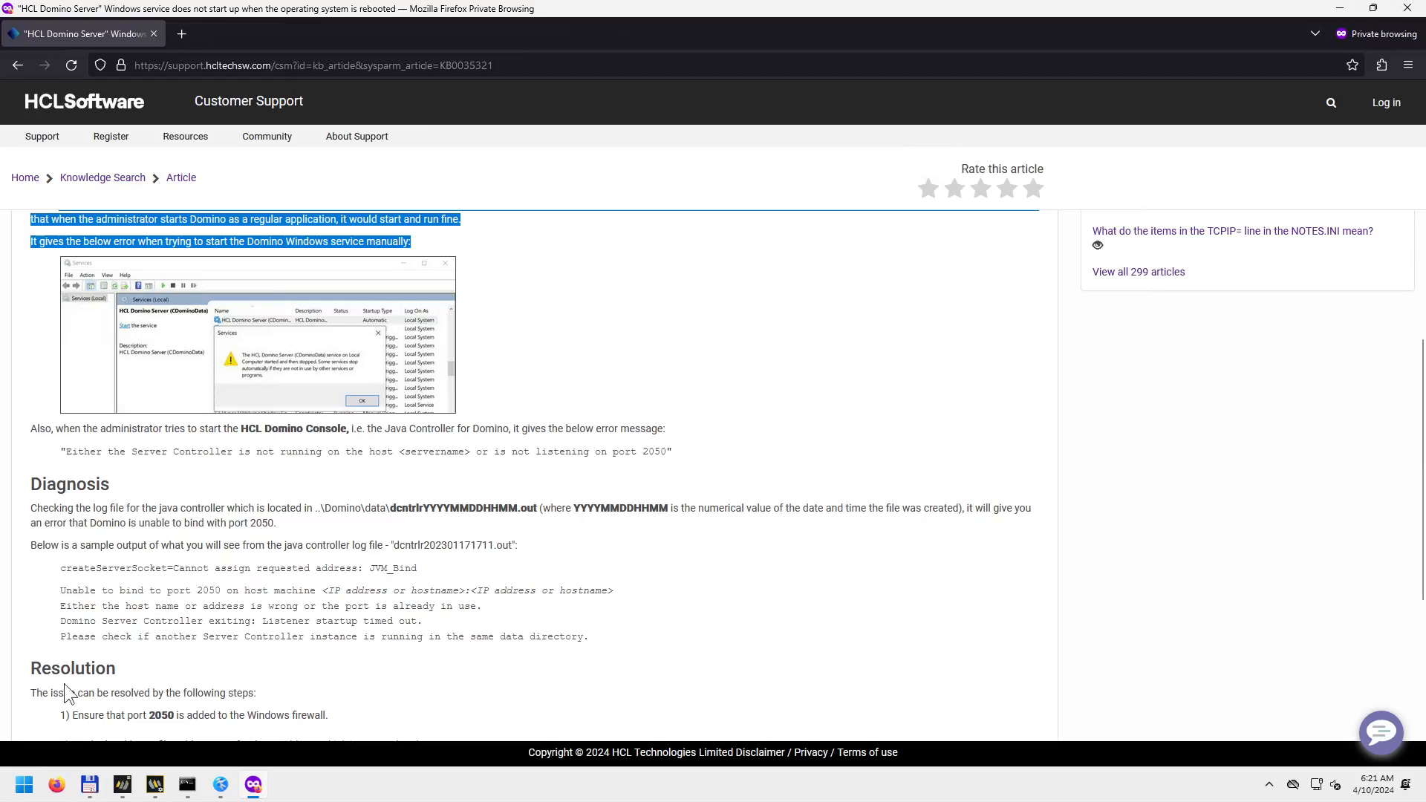
left_click(25, 784)
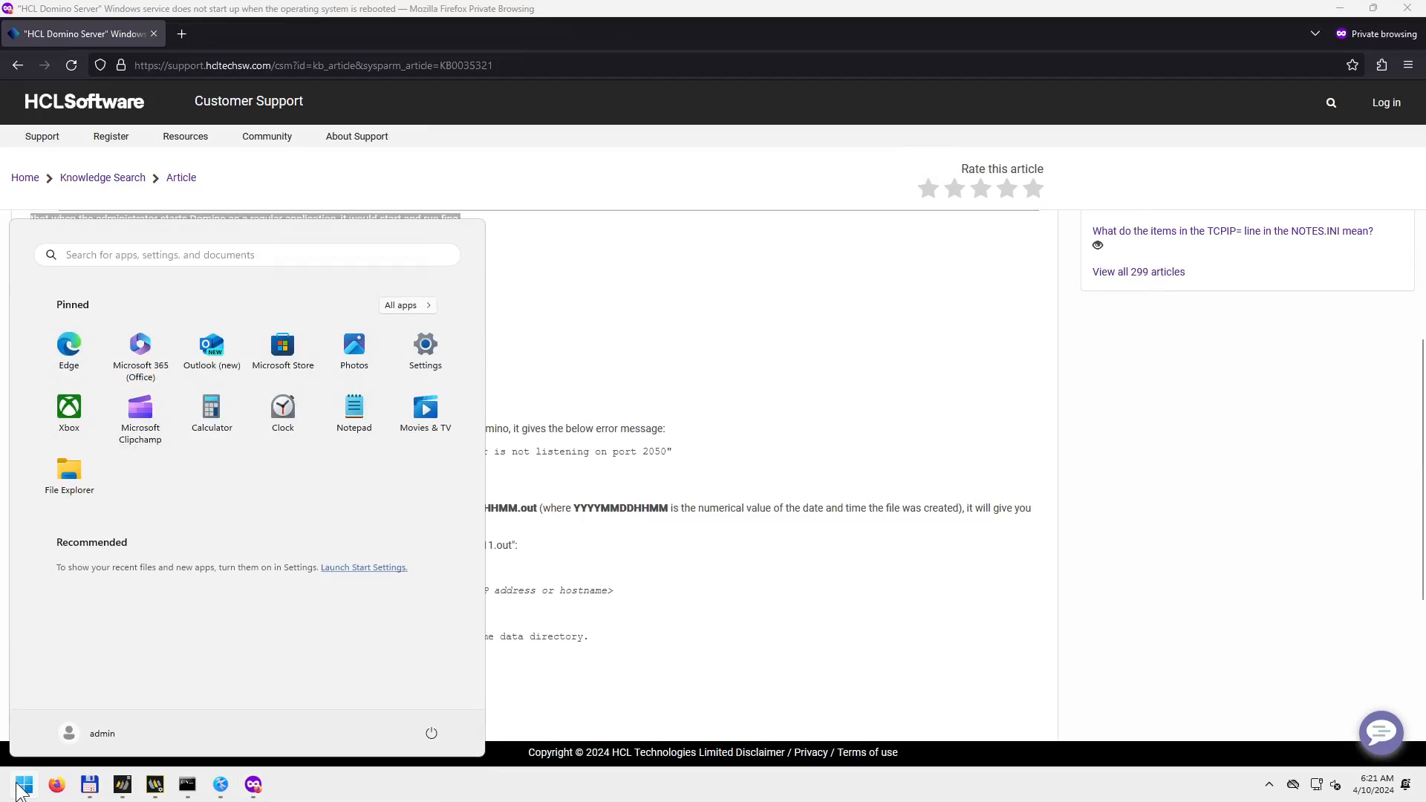
left_click(407, 304)
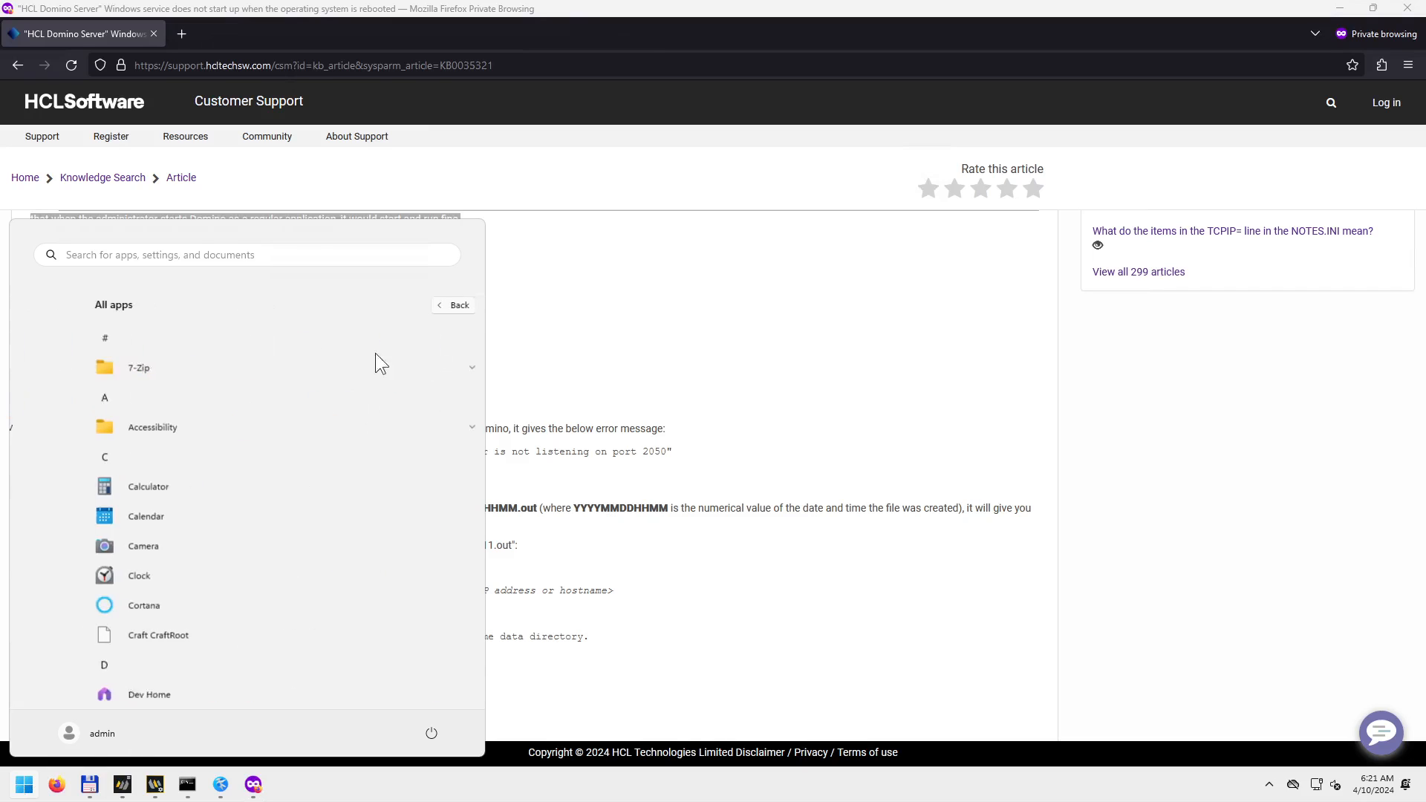
scroll(267, 479, "down", 3)
scroll(265, 474, "down", 4)
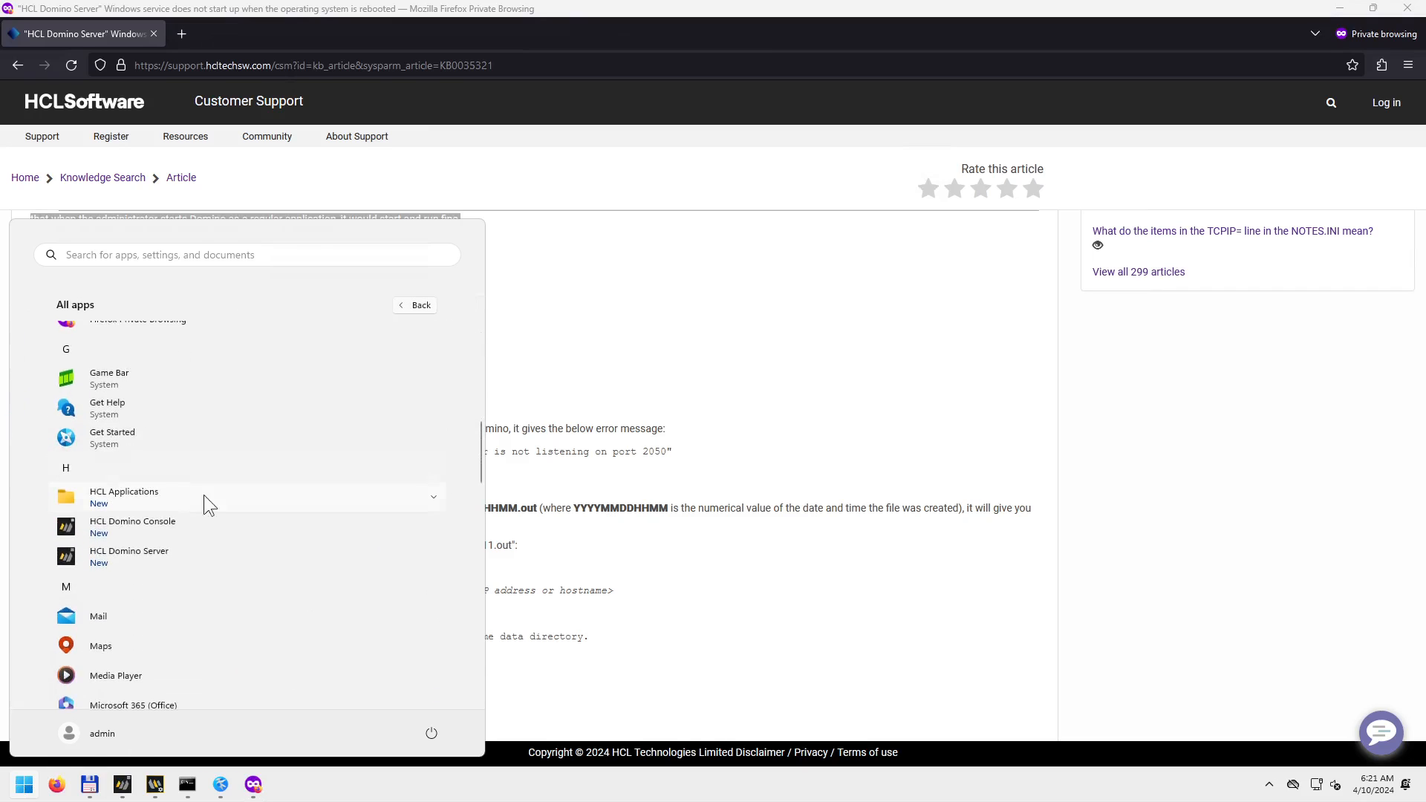
left_click(134, 526)
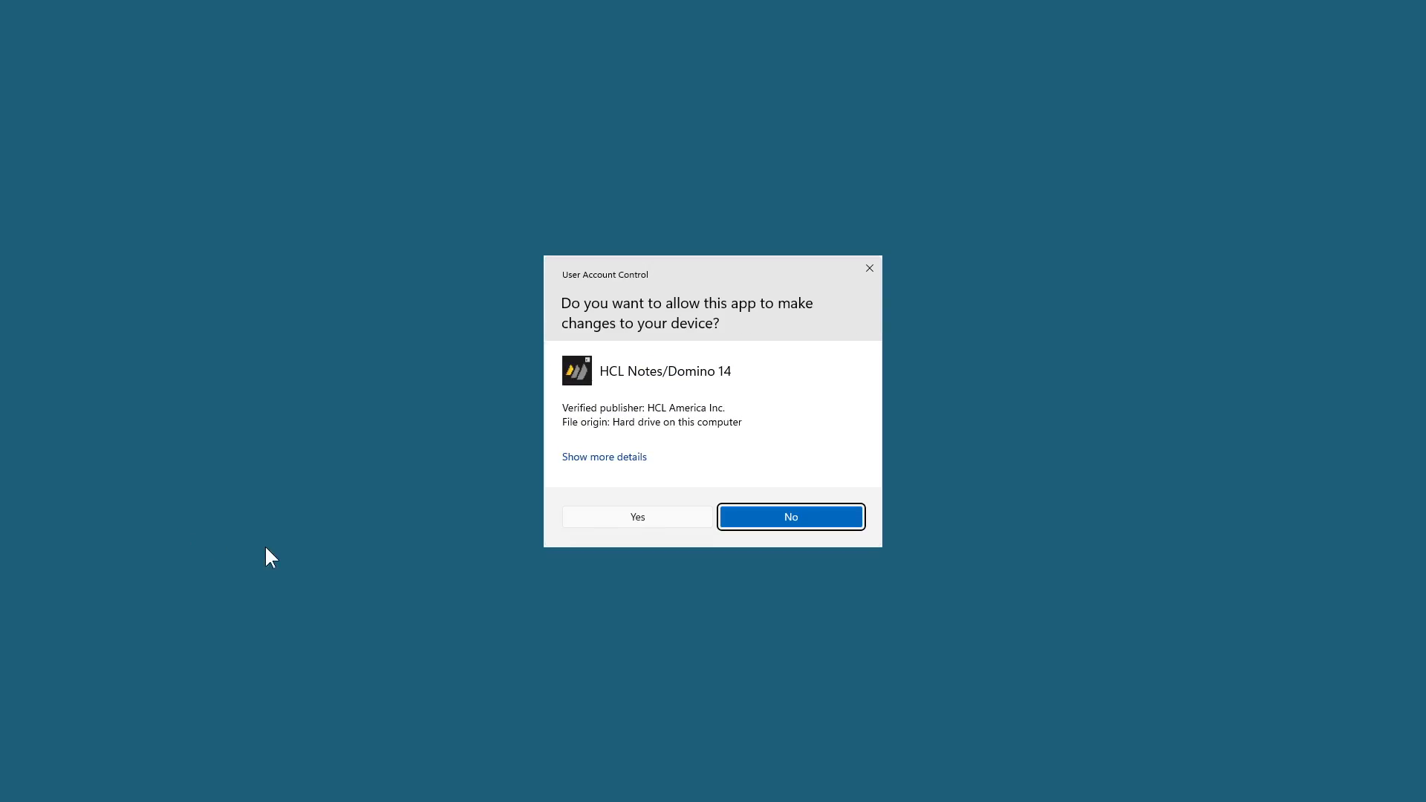
Approve the prompt, clear the connection error, and fill Open Server with user administrator and password.
left_click(610, 522)
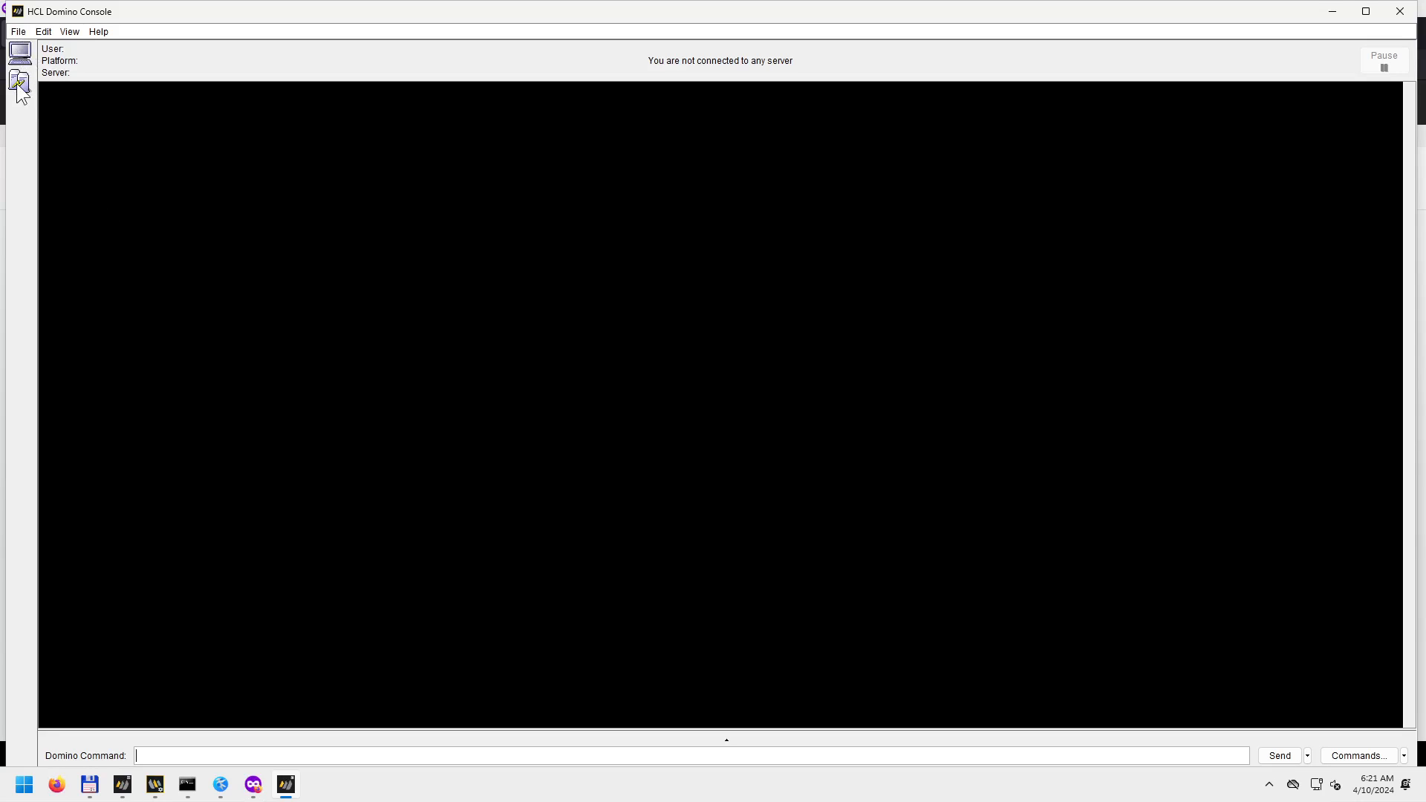
left_click(20, 52)
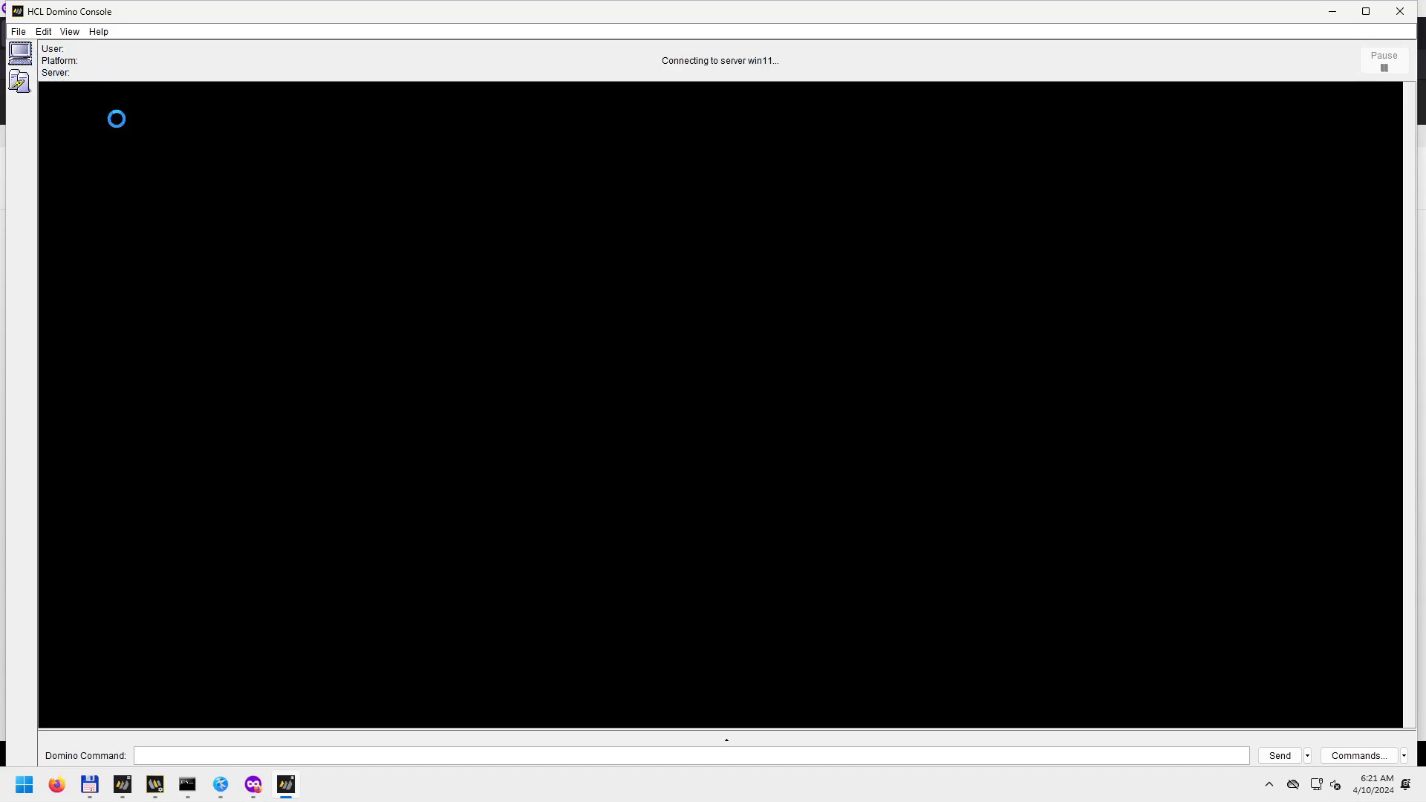
left_click(710, 422)
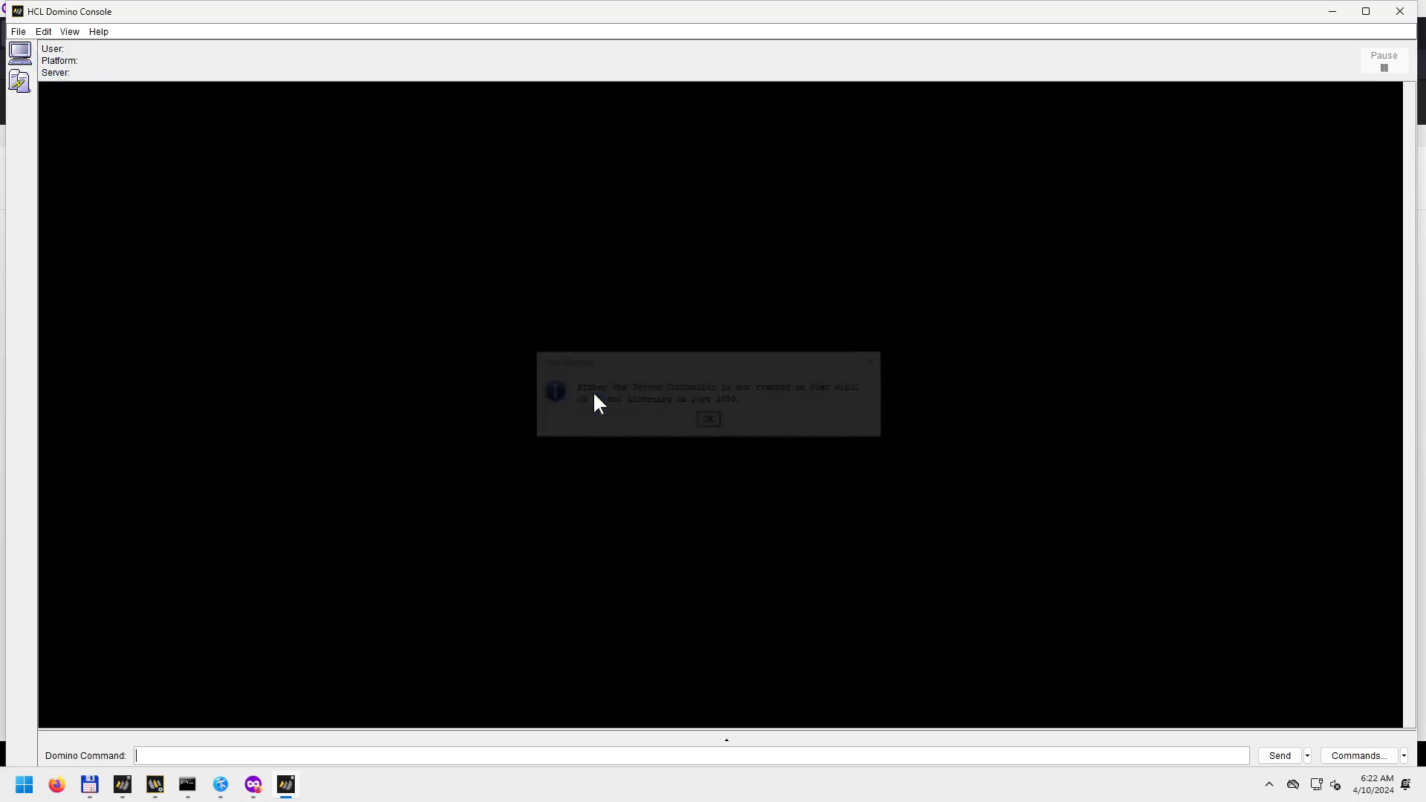
left_click(22, 36)
left_click(31, 48)
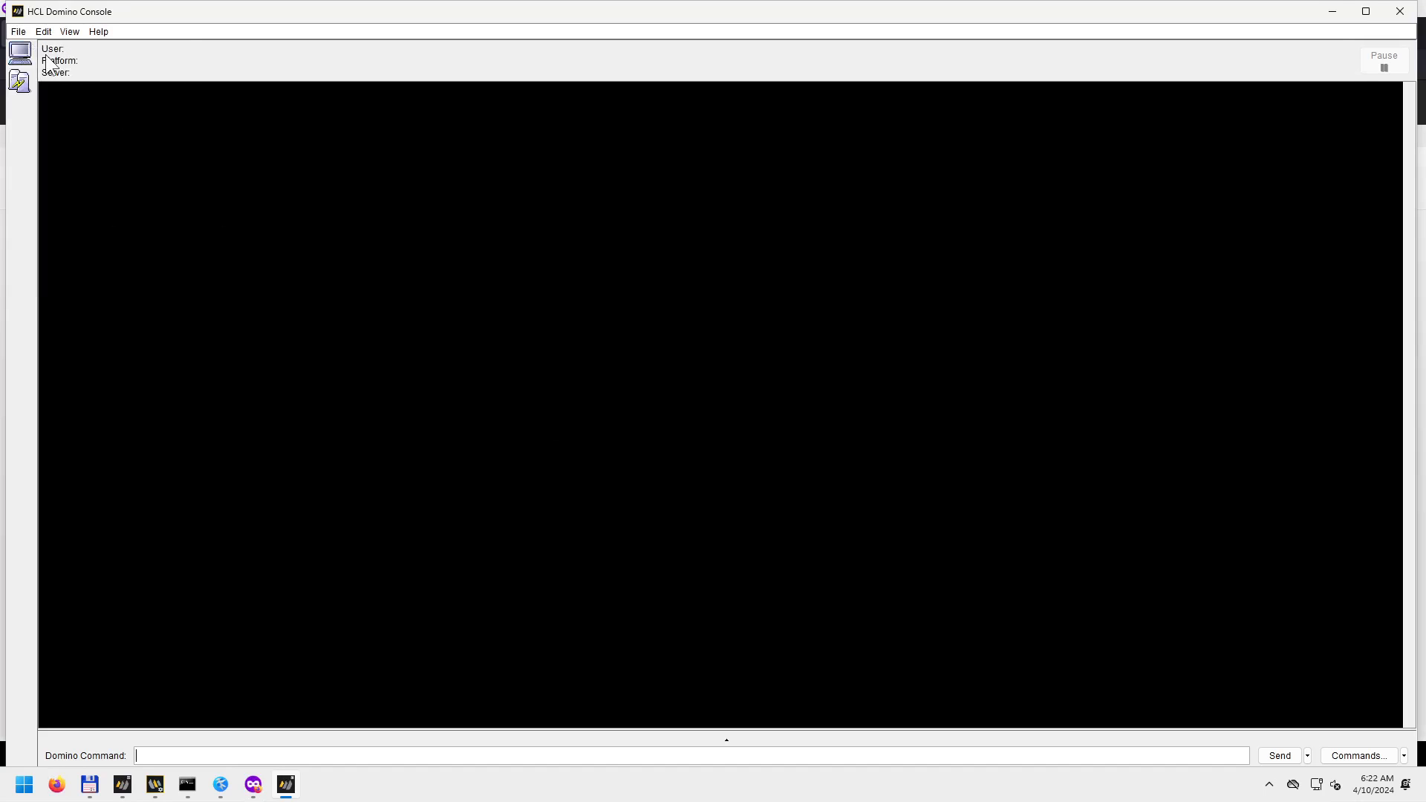
left_click(750, 370)
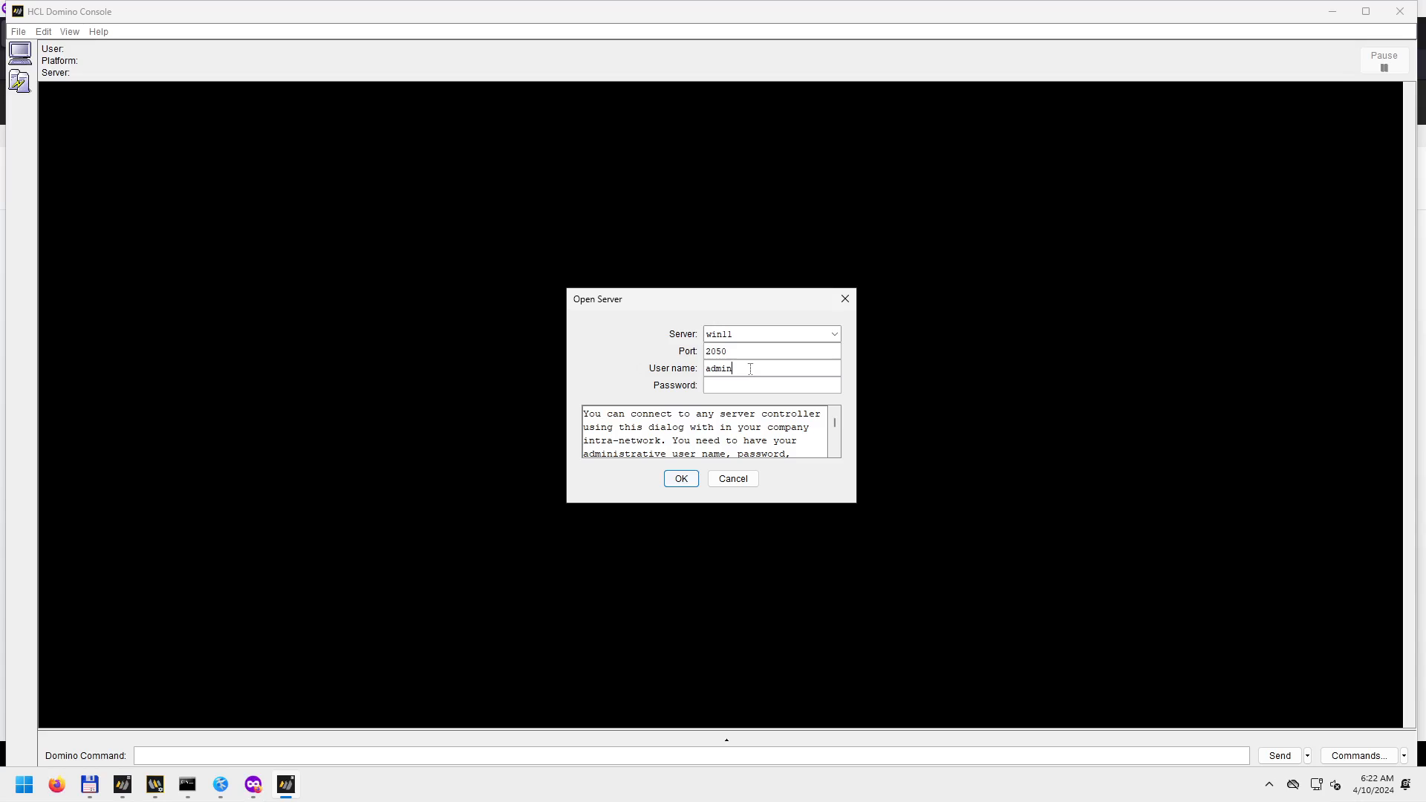
type("istrator*******")
Retry connecting to win11 on port 2050 against the netstat listening ports, and dismiss the failure error.
left_click(187, 785)
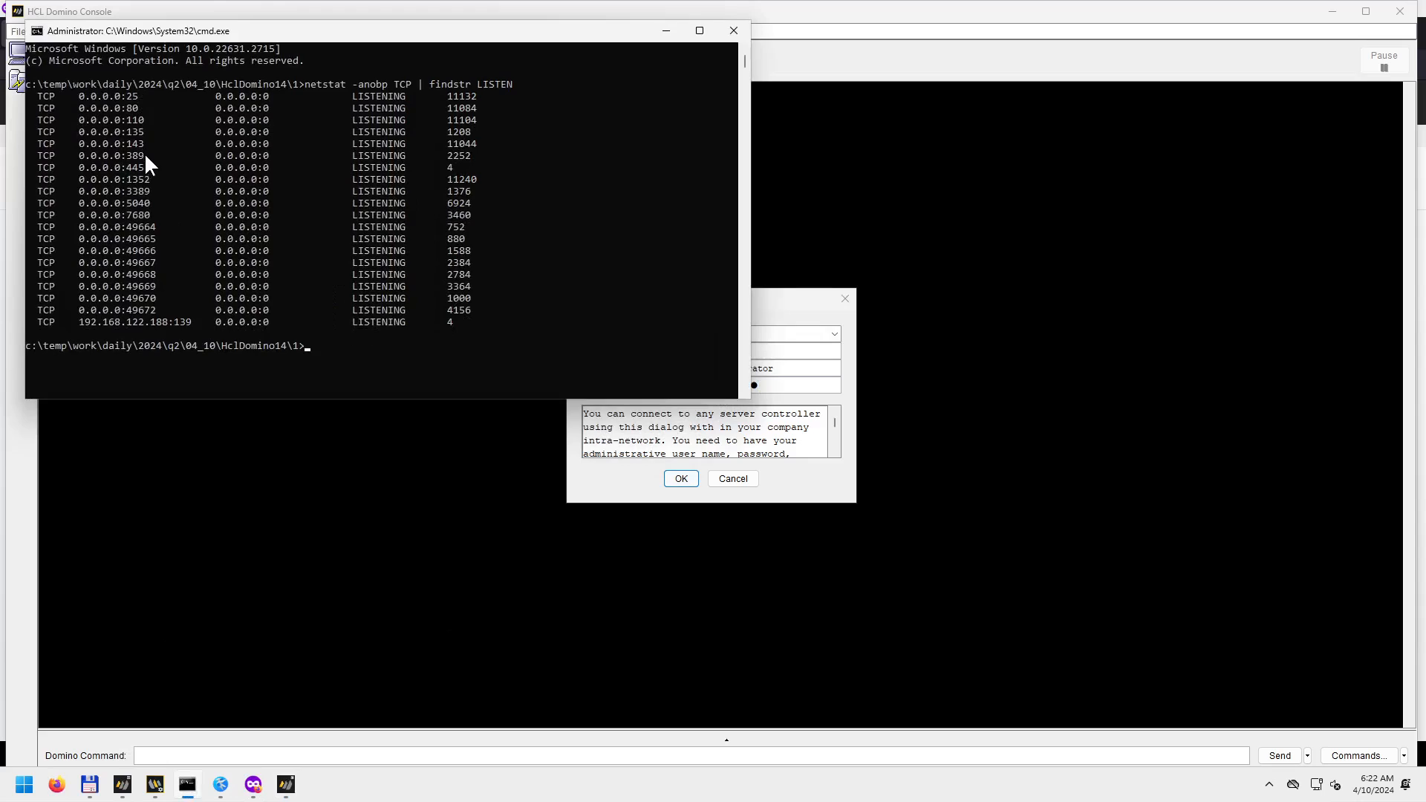
left_click_drag(785, 305, 871, 355)
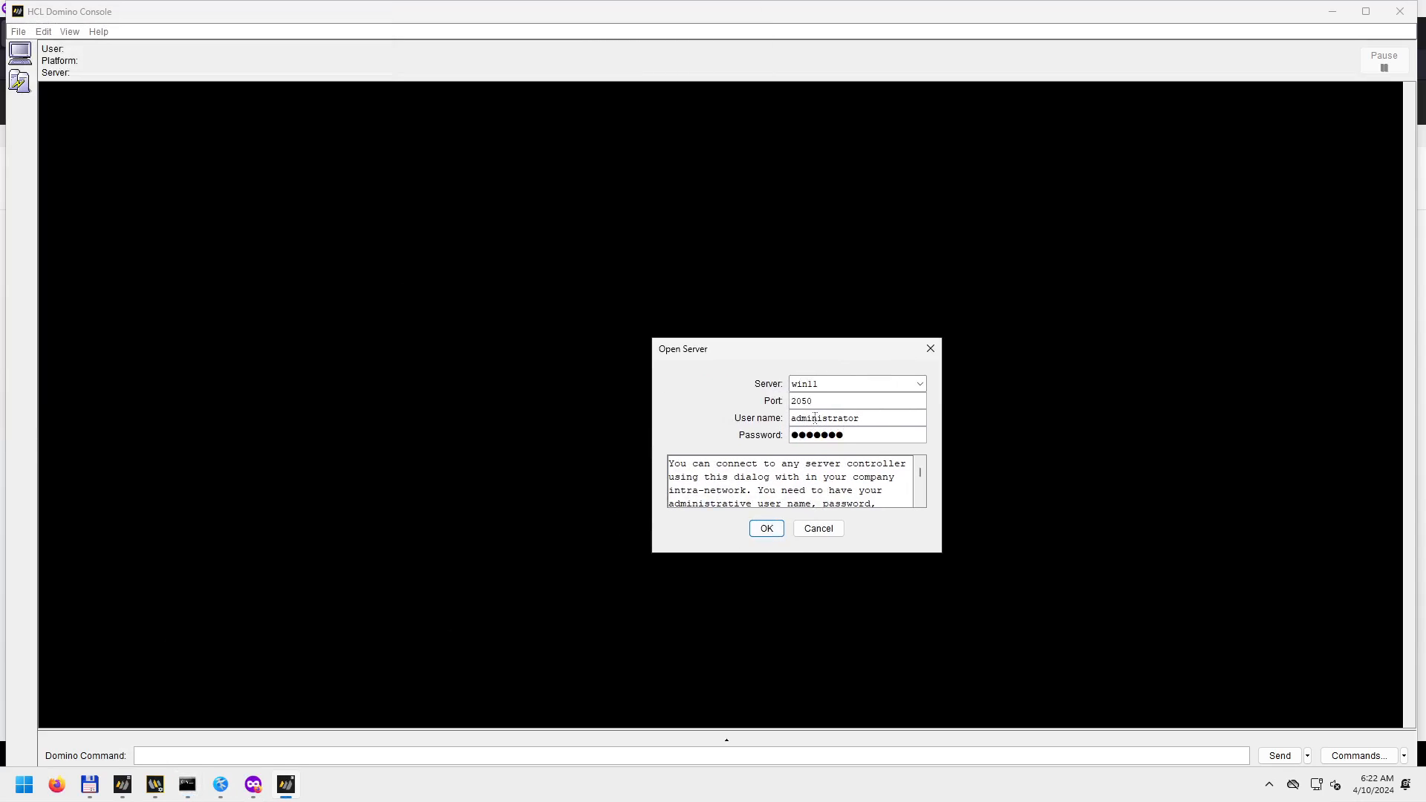
left_click(187, 785)
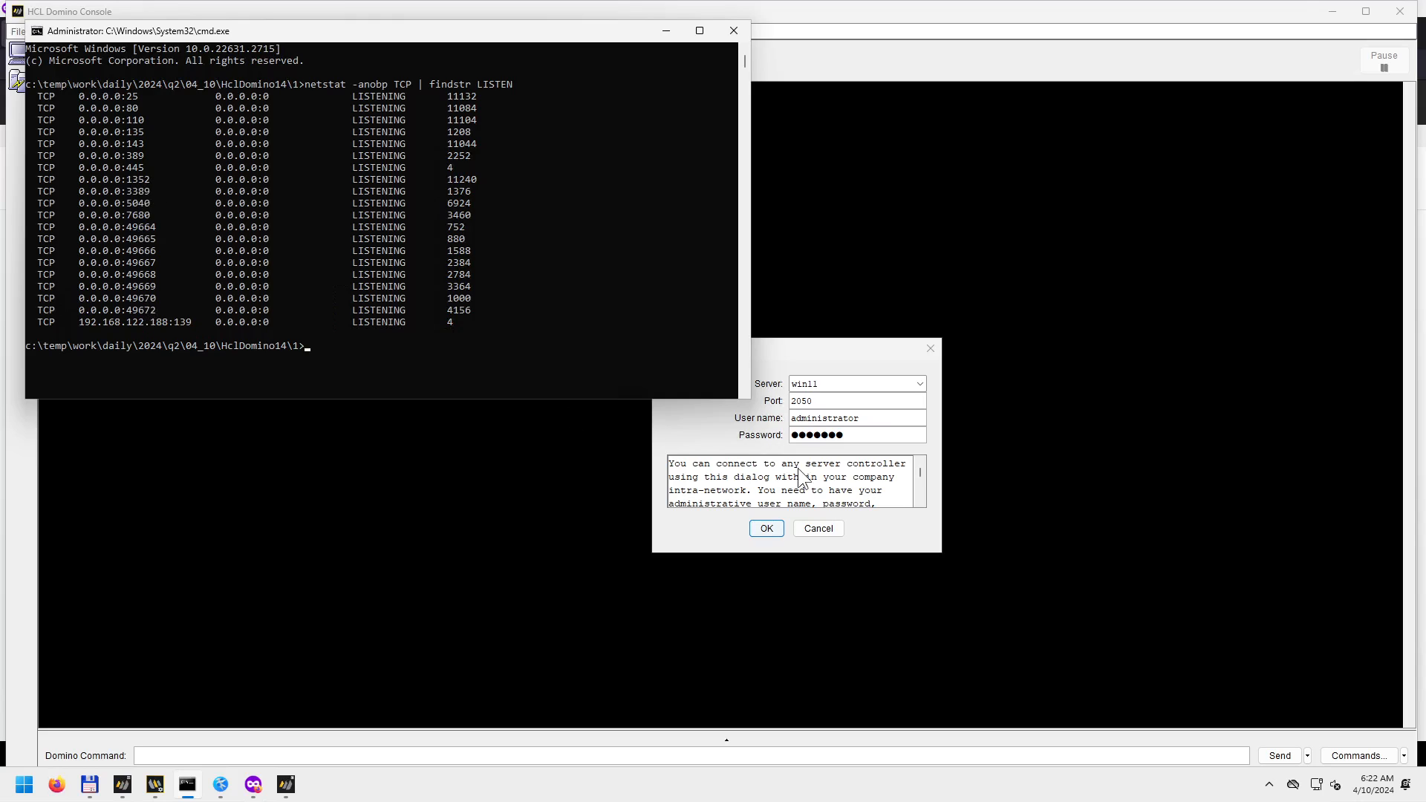
left_click(766, 528)
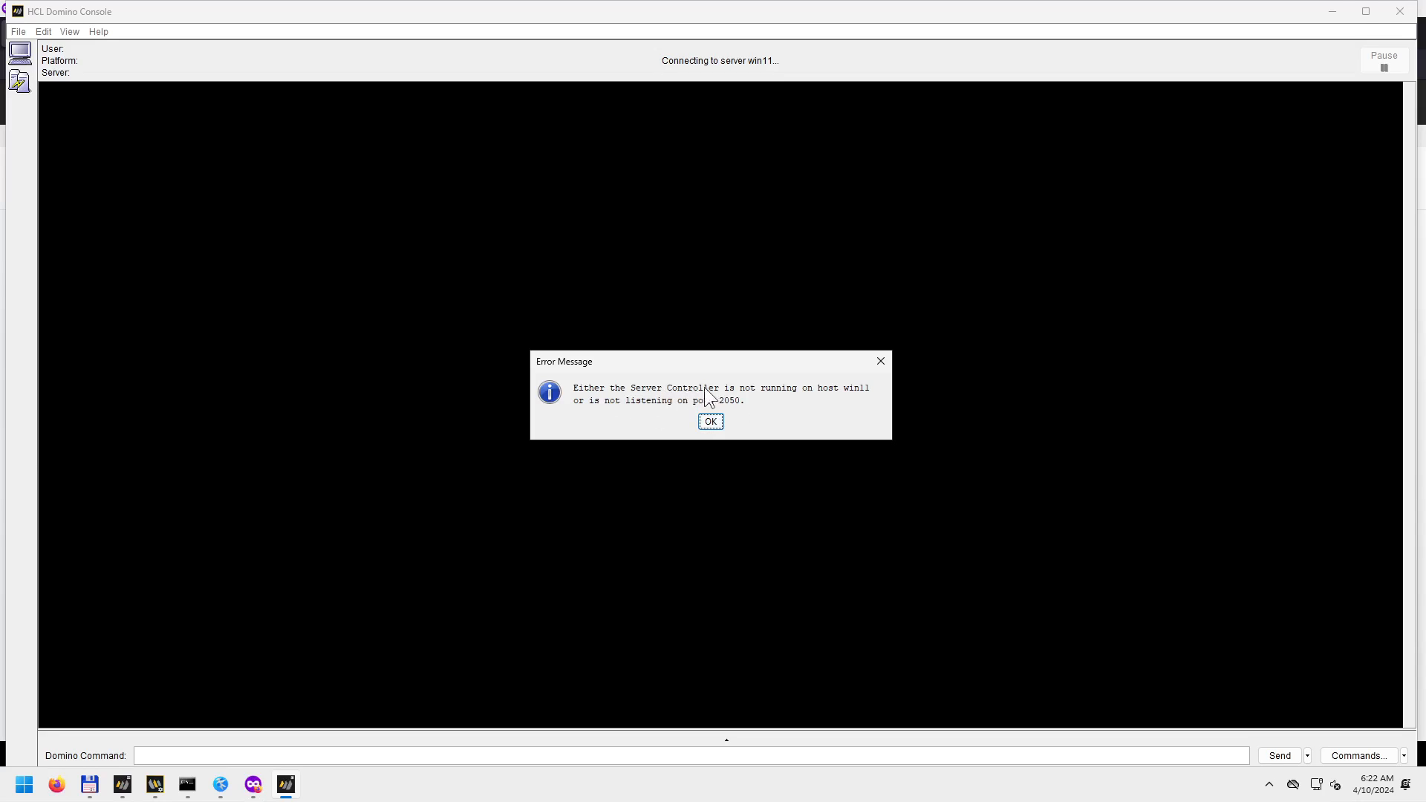
left_click(881, 361)
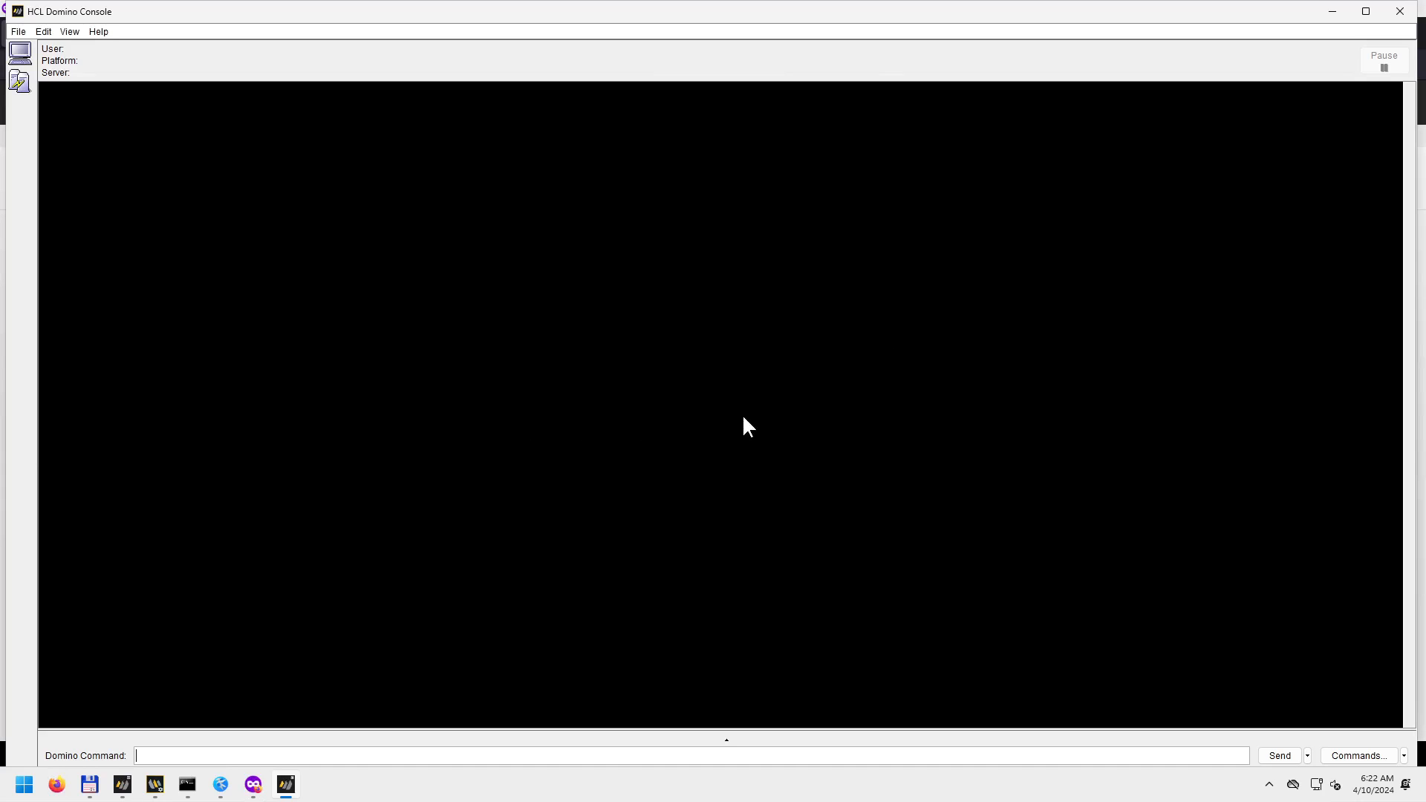
Close HCL Domino Console and scroll the support article down to its Resolution steps.
left_click(1400, 11)
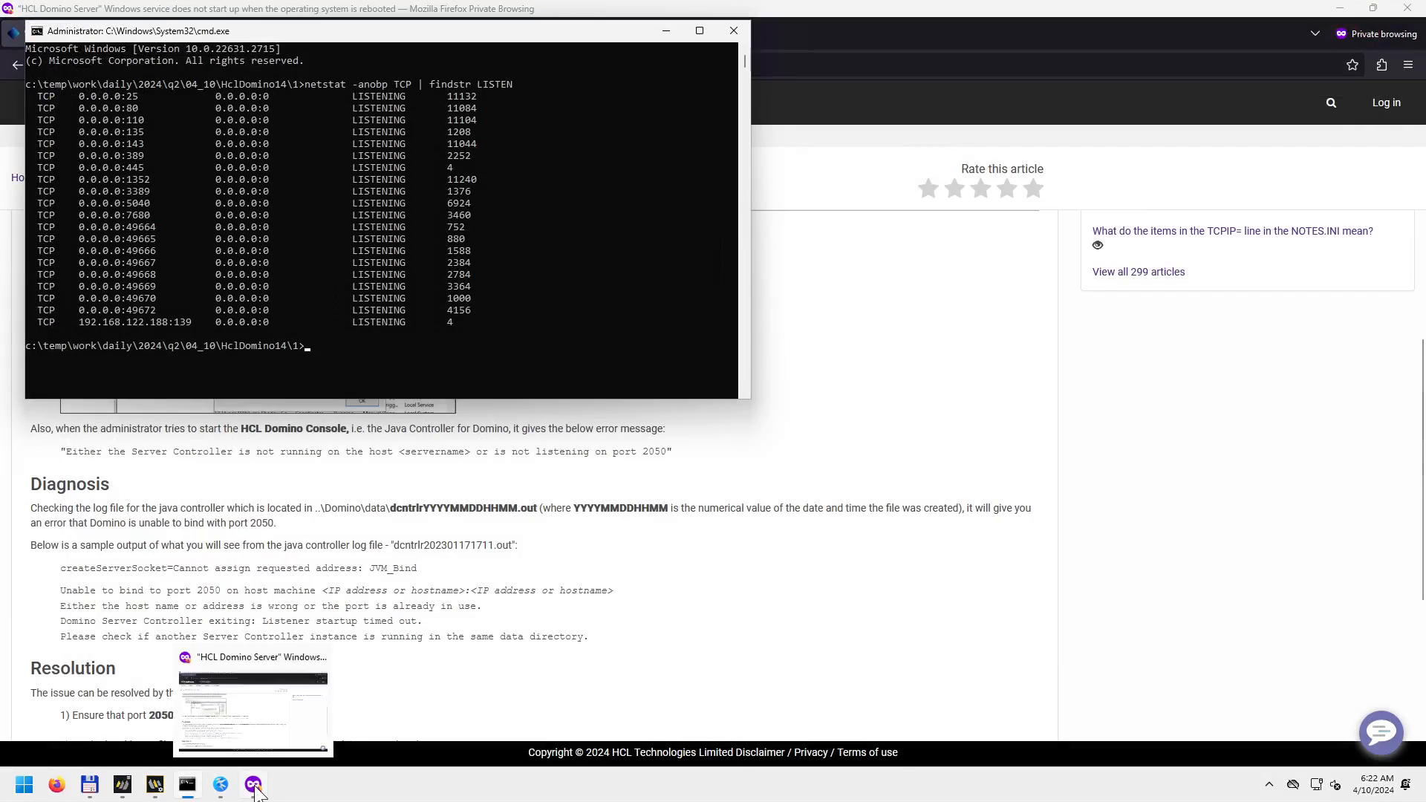
left_click(254, 785)
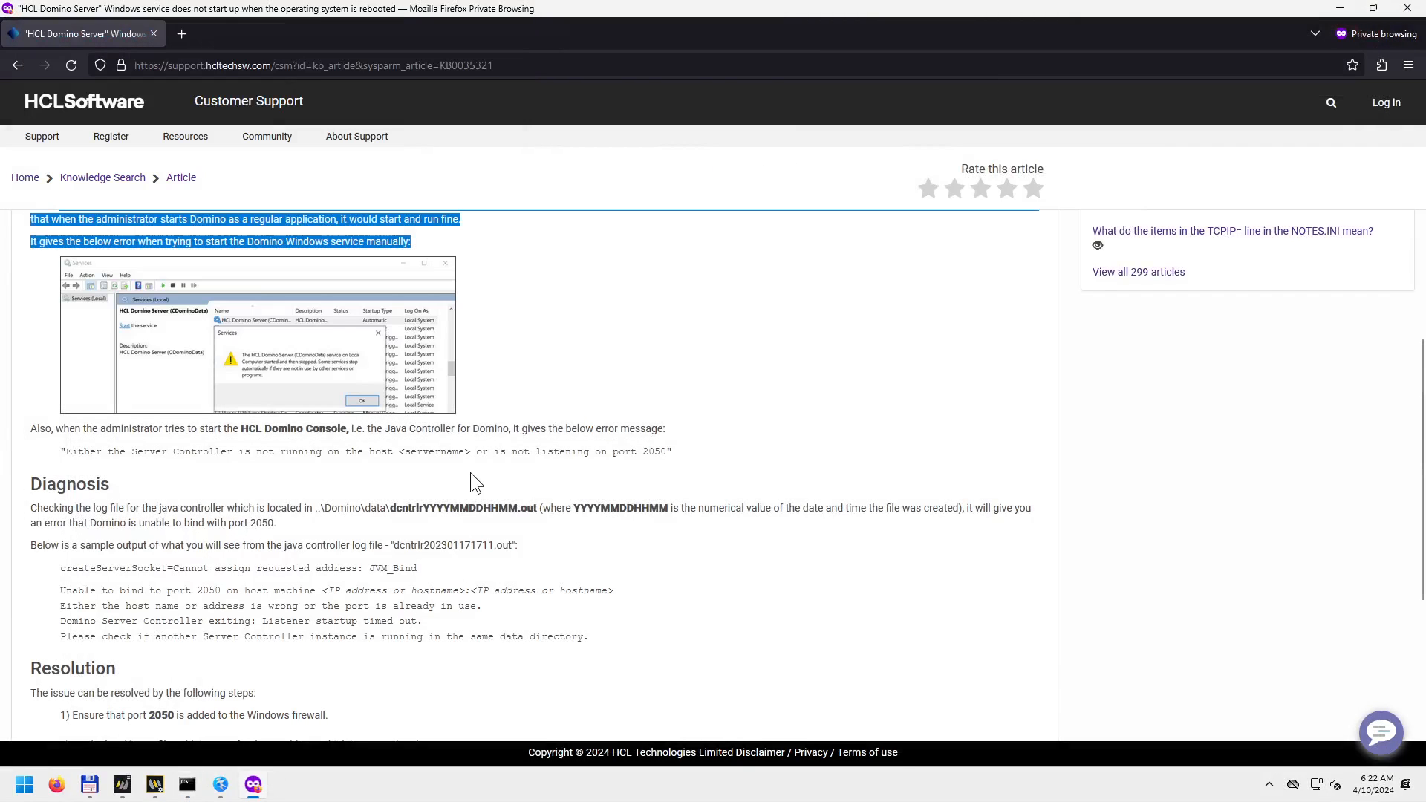
left_click(461, 499)
scroll(448, 549, "down", 3)
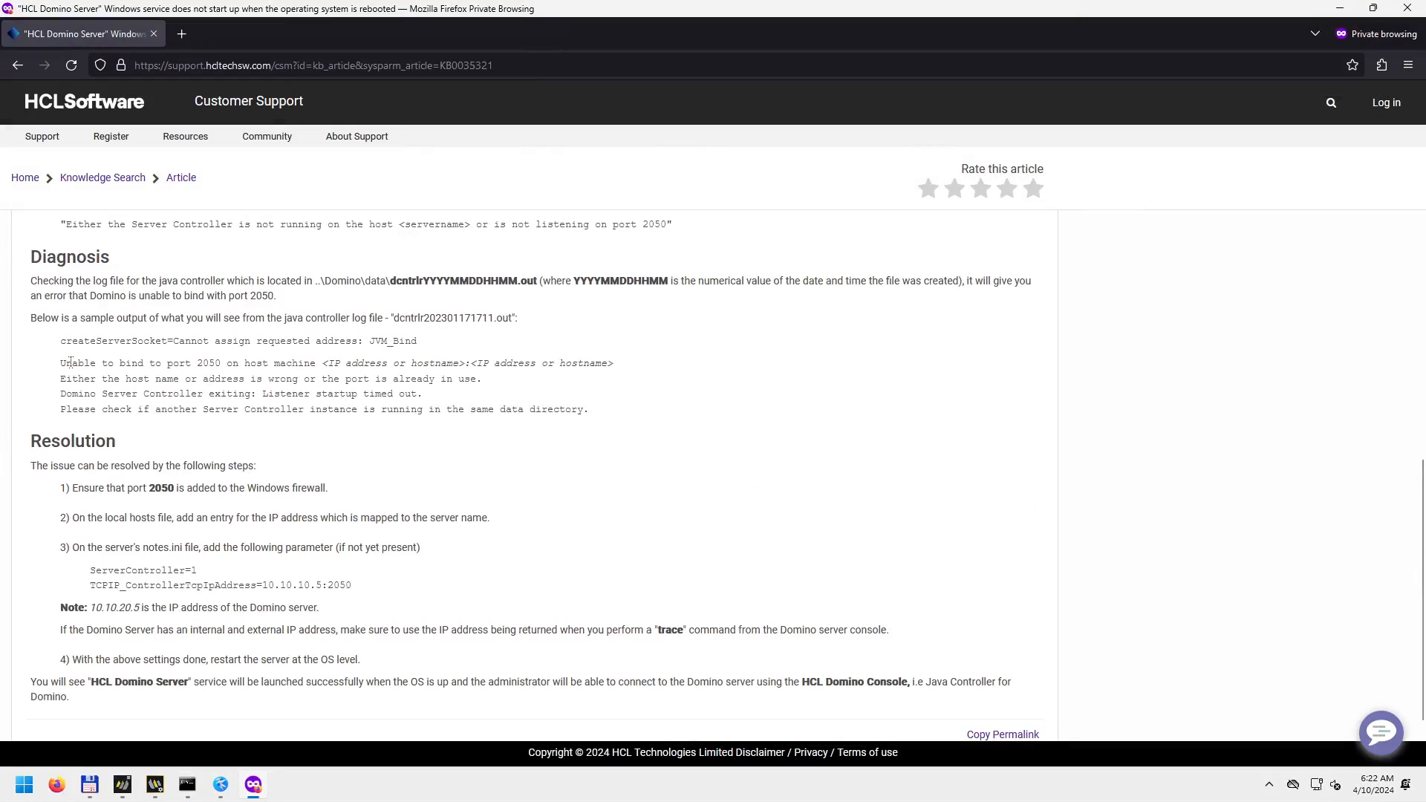
Highlight the article's 'Unable to bind to port 2050' log text, then open the Start menu.
left_click_drag(66, 364, 266, 369)
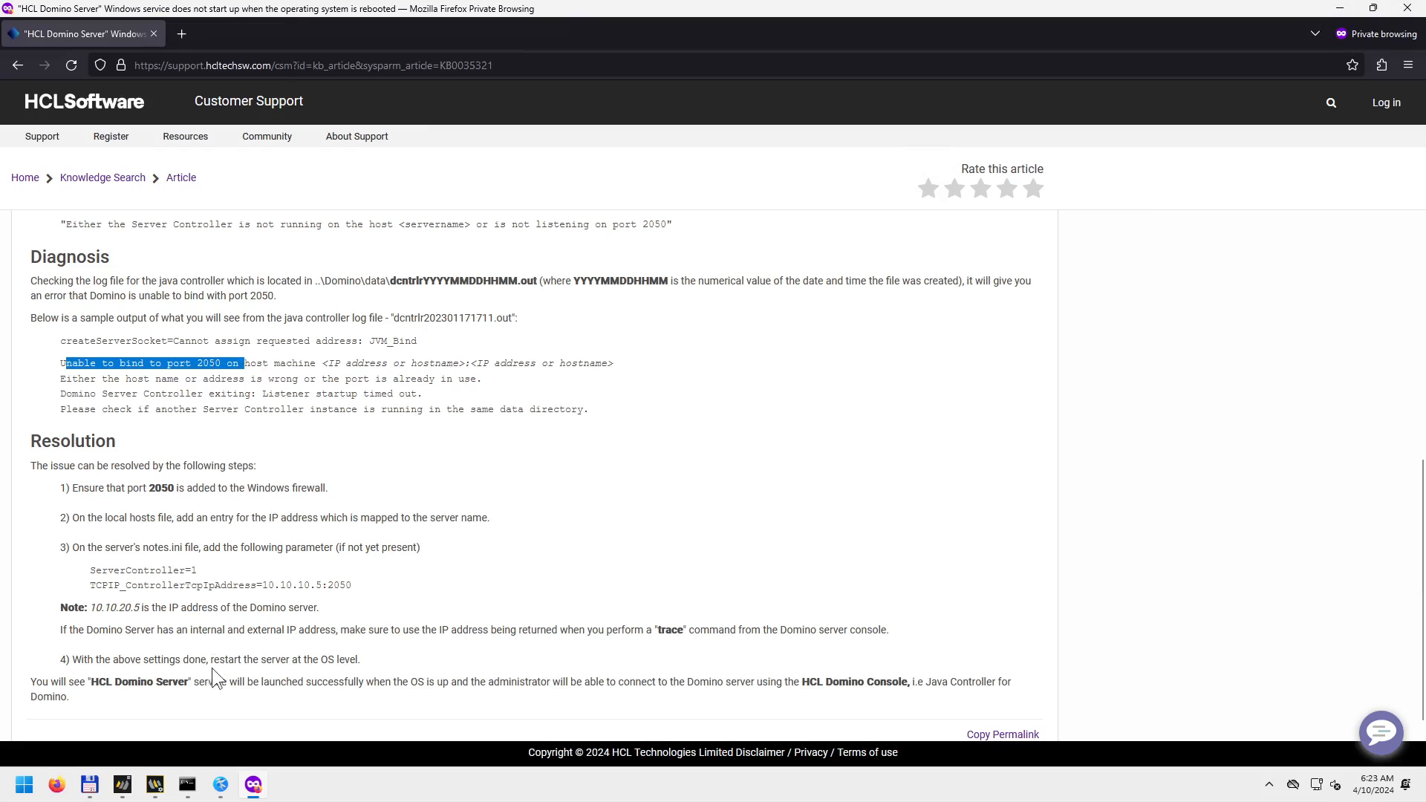
left_click(18, 789)
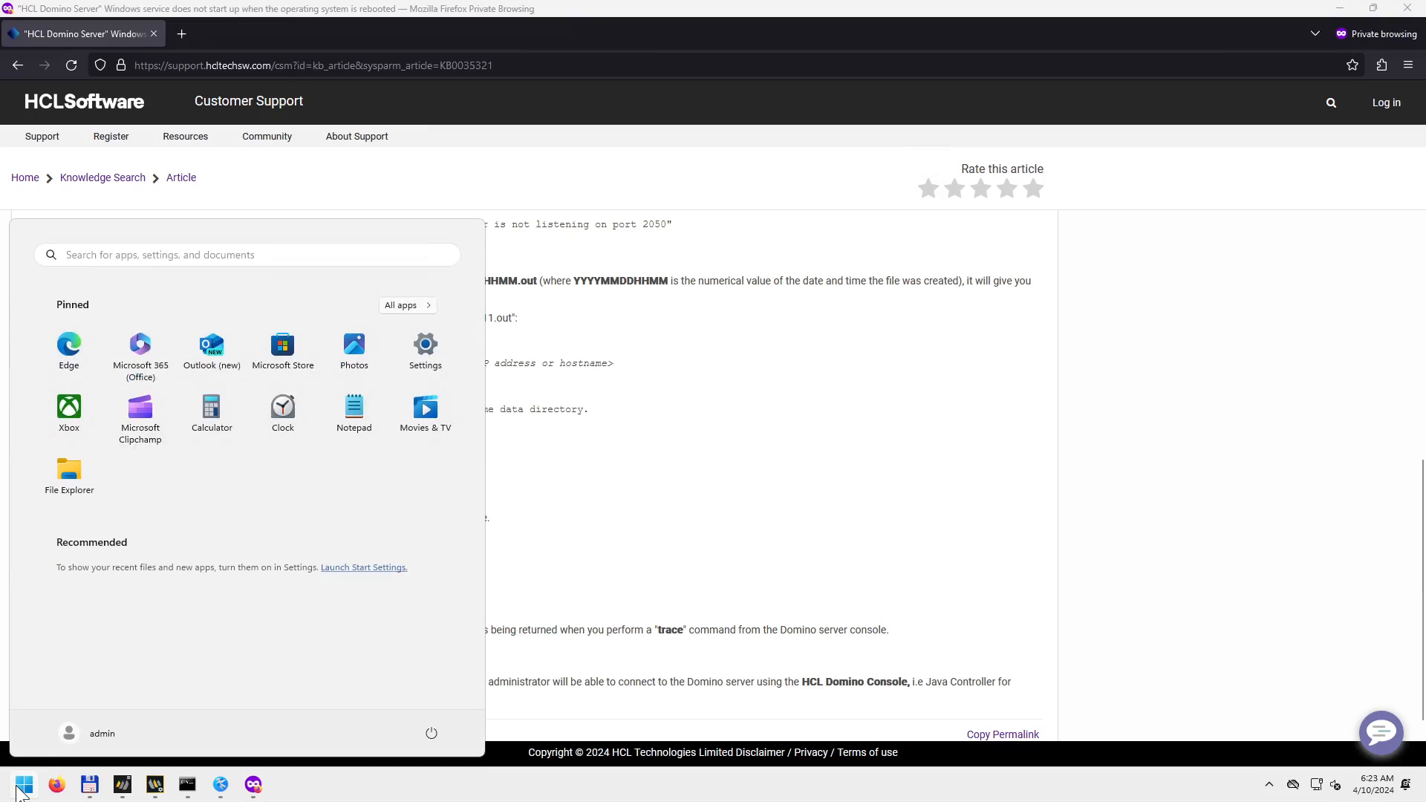
Open Windows Defender Firewall with Advanced Security via 'adva', confirm all profiles are off, and close it.
type("adva")
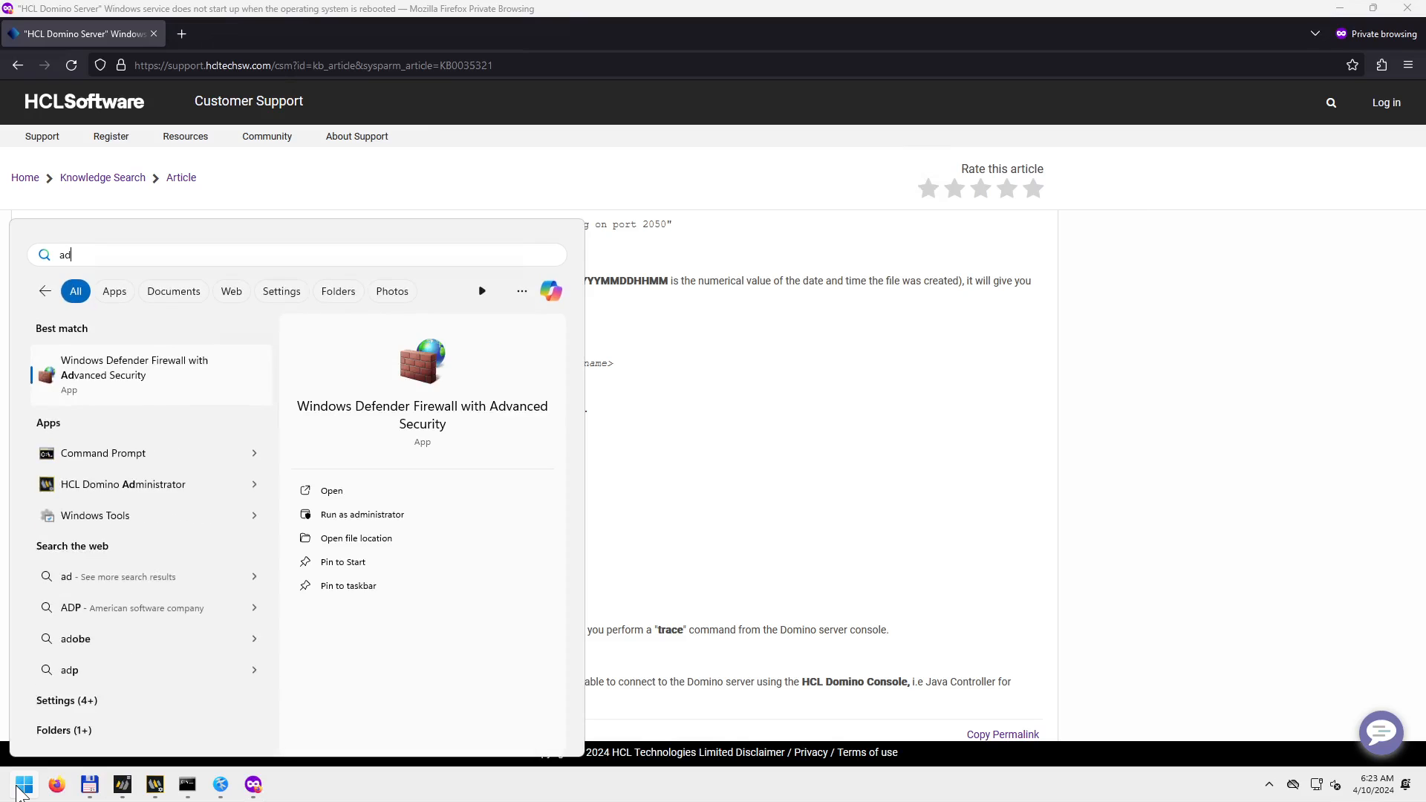
left_click(142, 370)
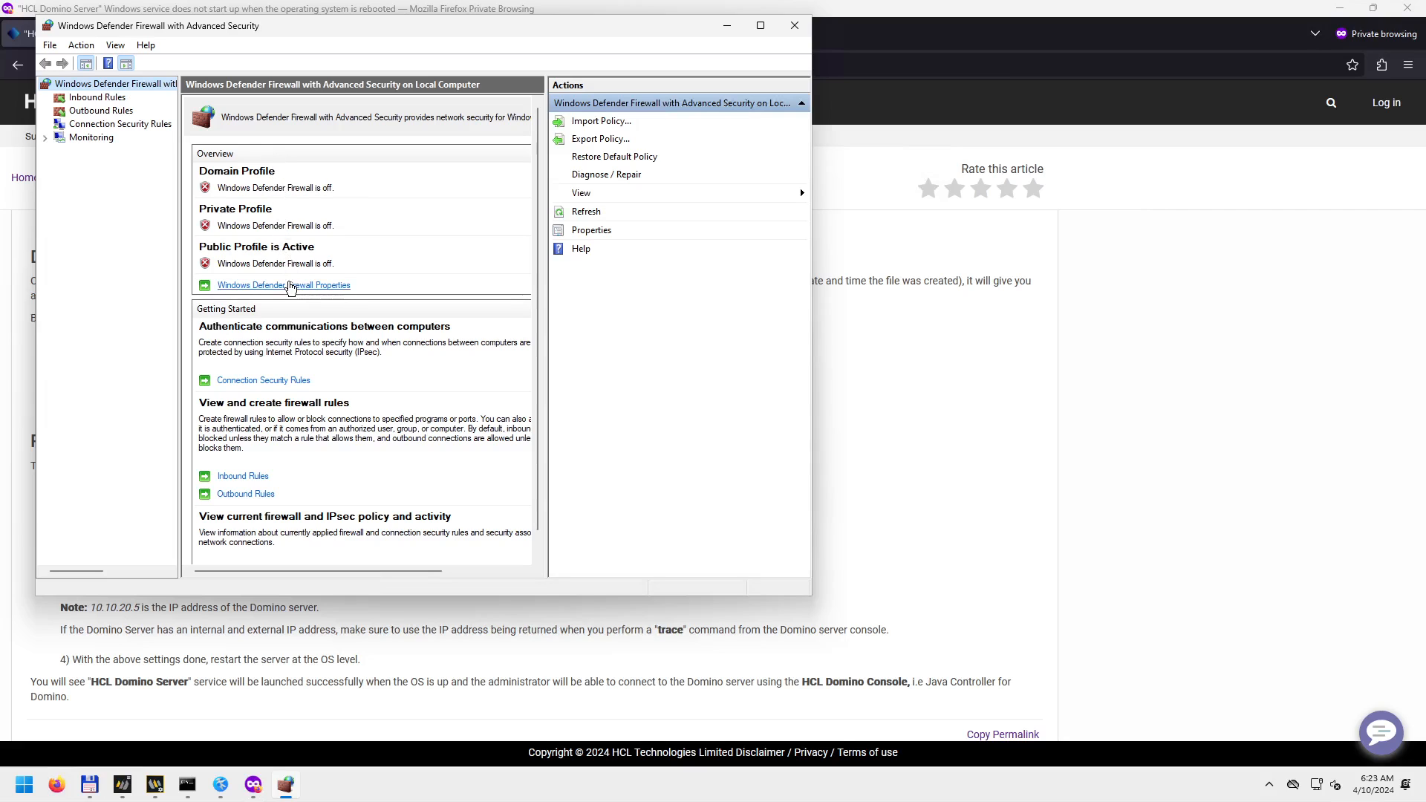
left_click(794, 27)
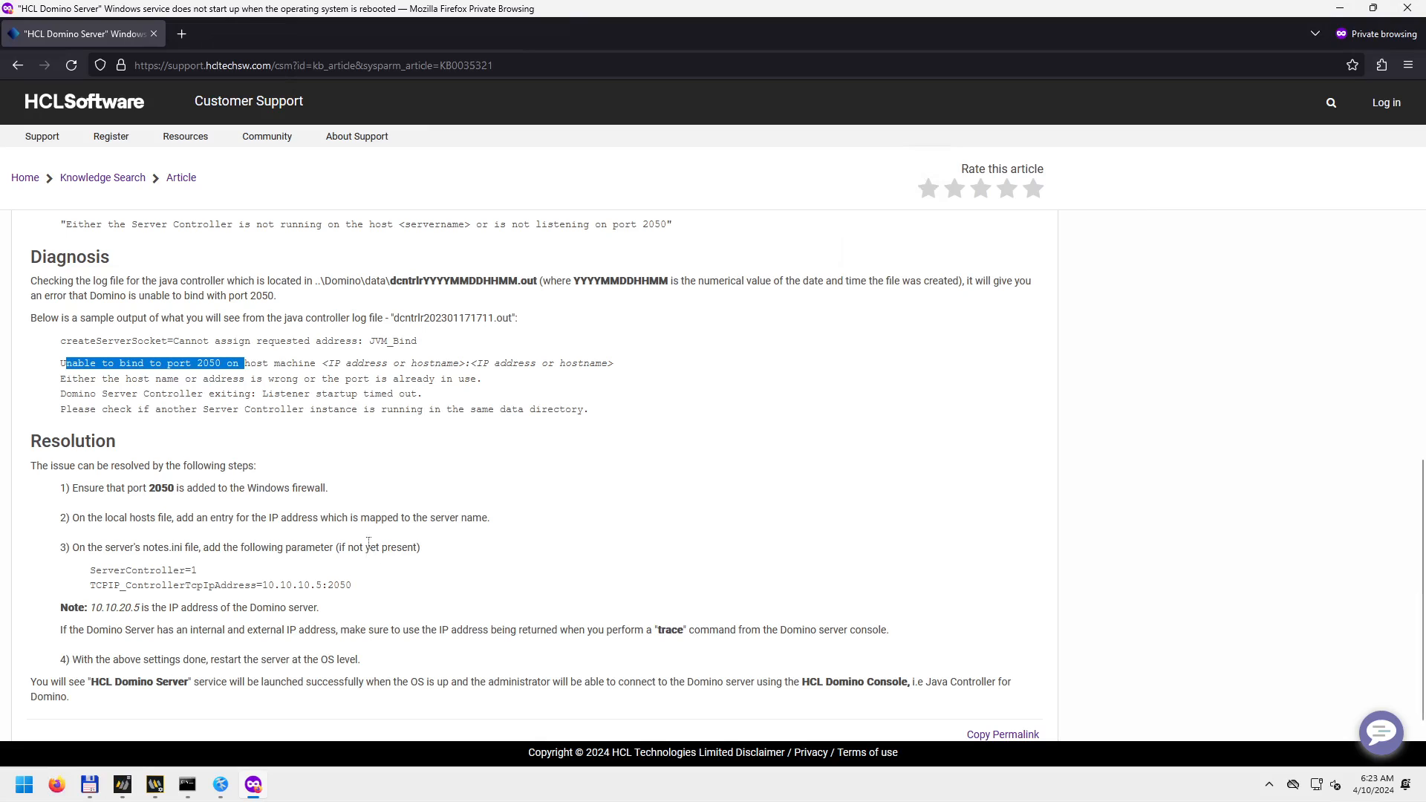
Open the server's notes.ini from Total Commander in Kate and snap it beside the support article.
left_click_drag(128, 488, 200, 494)
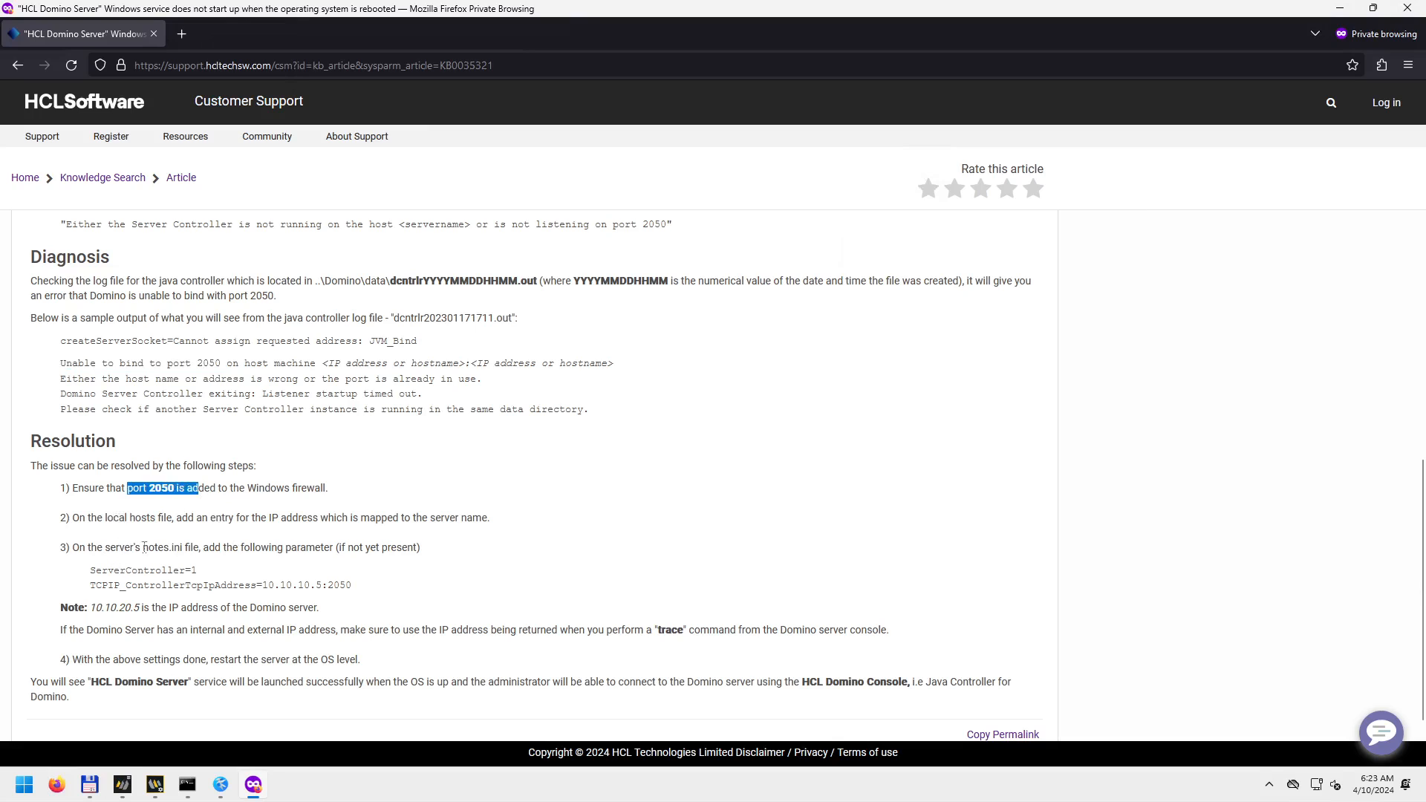
left_click(222, 786)
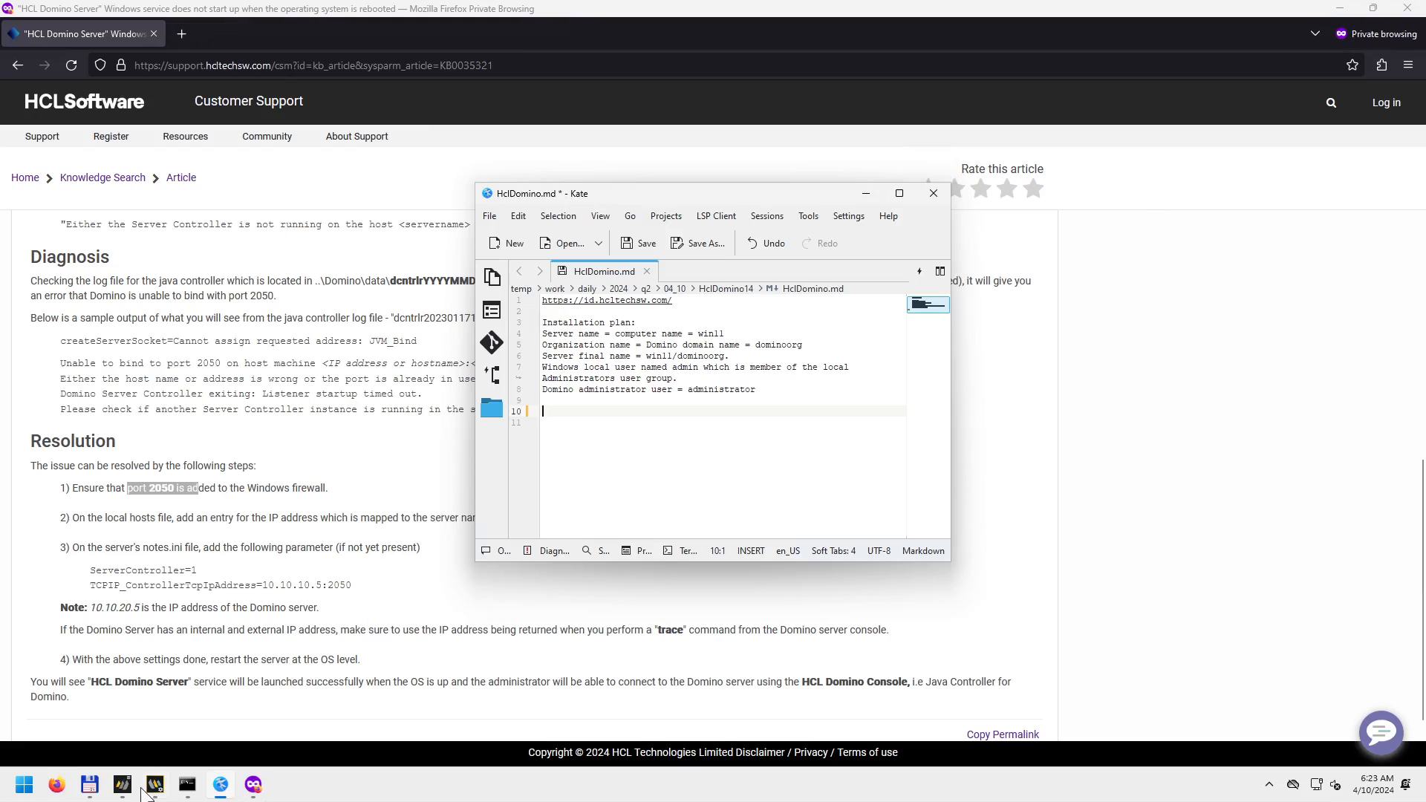
left_click(89, 785)
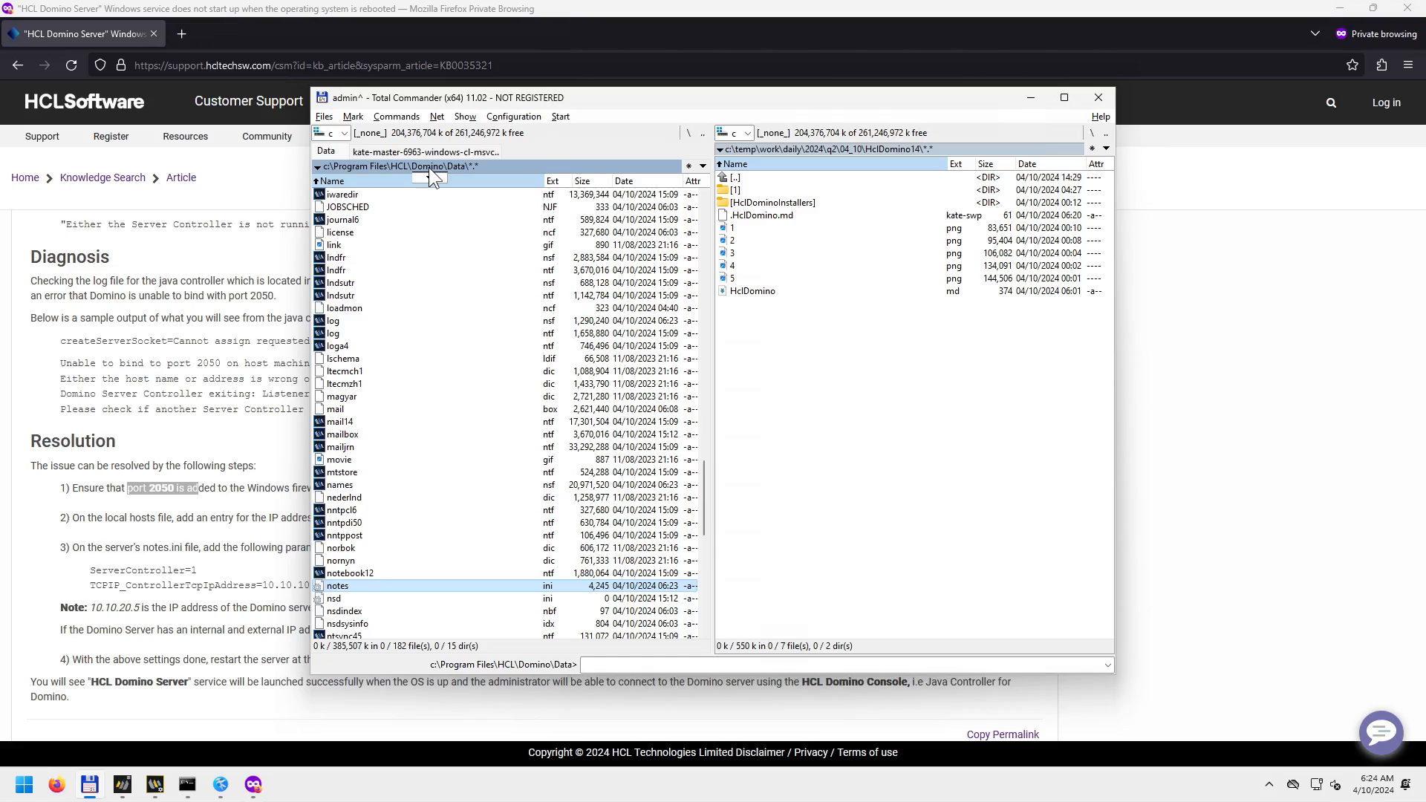
double_click(349, 586)
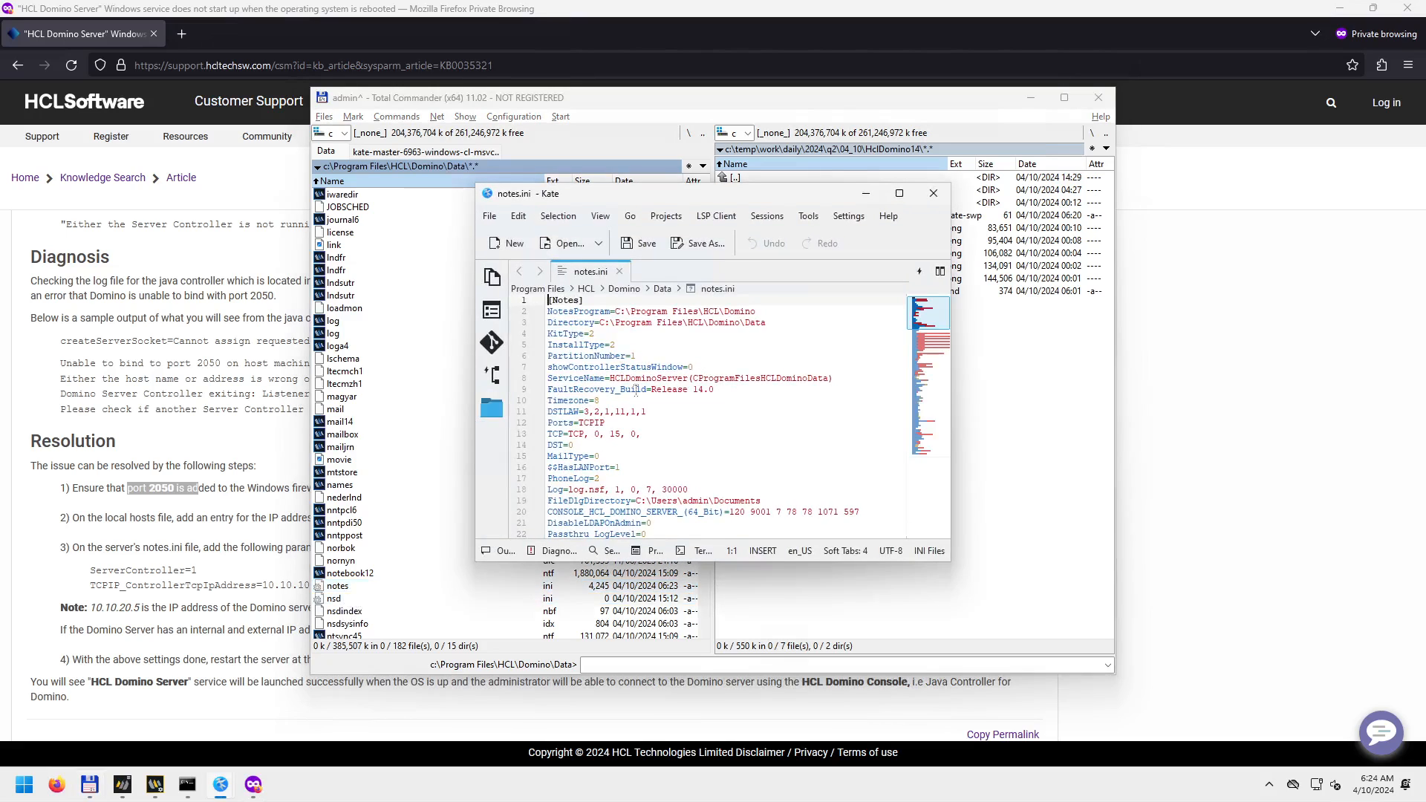
left_click(230, 420)
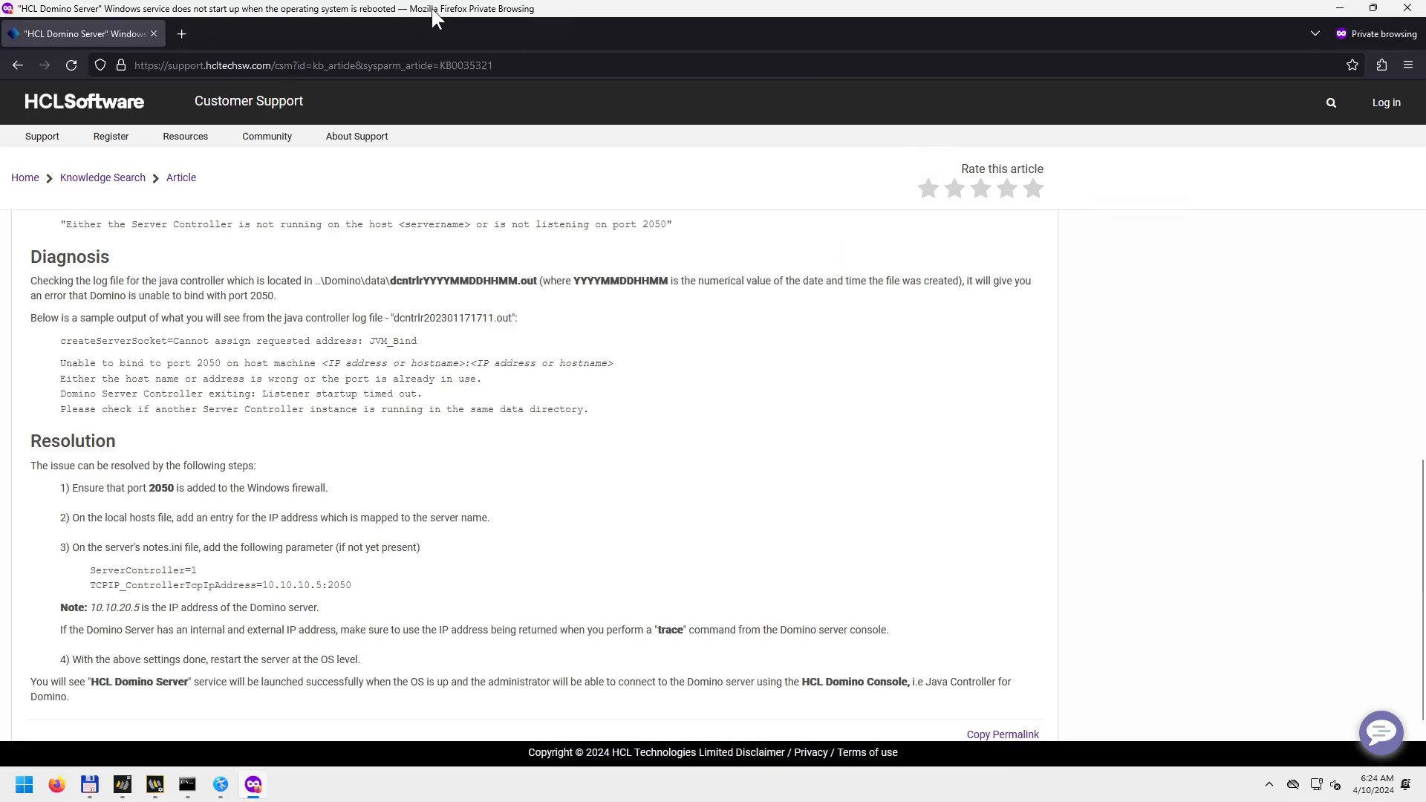
left_click_drag(433, 9, 0, 140)
left_click(906, 185)
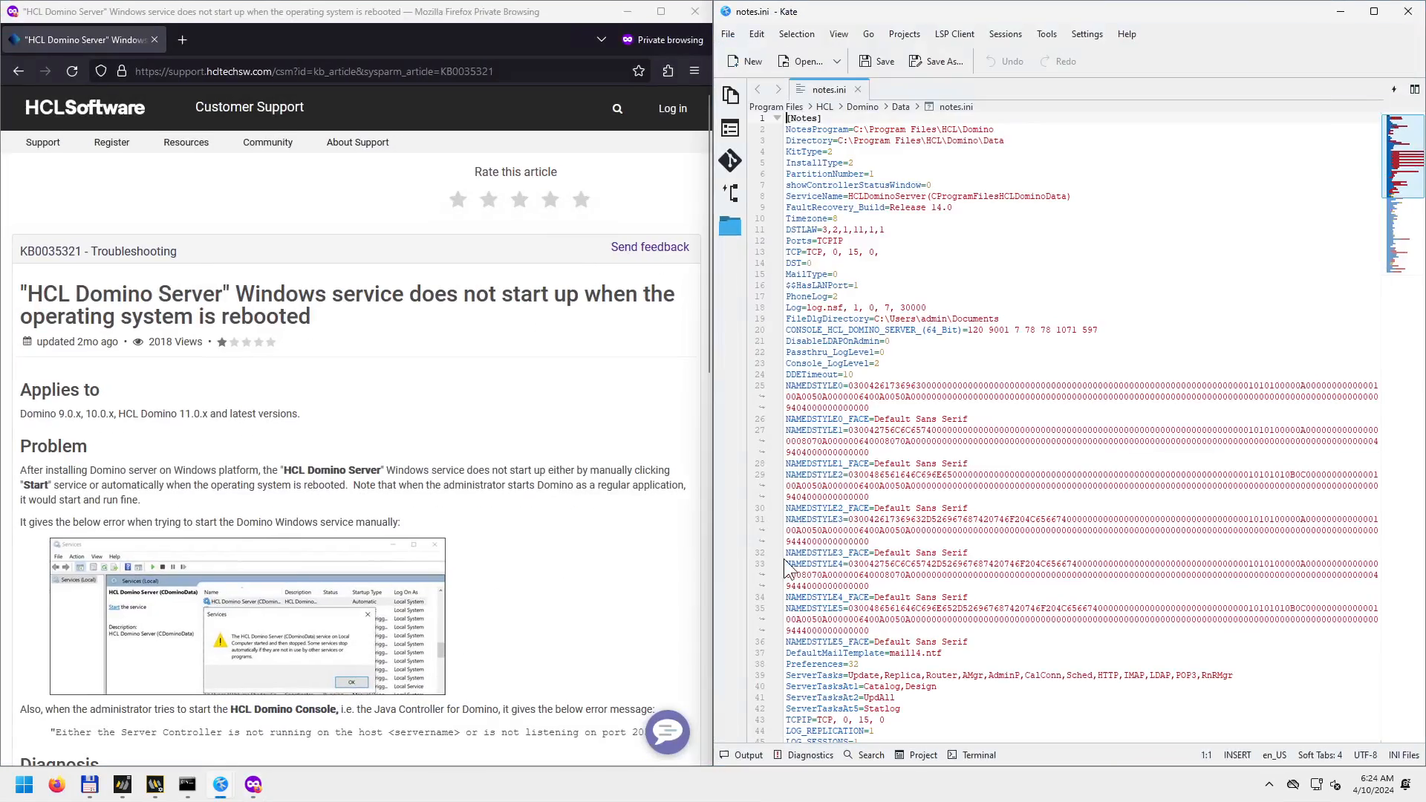
scroll(310, 661, "down", 5)
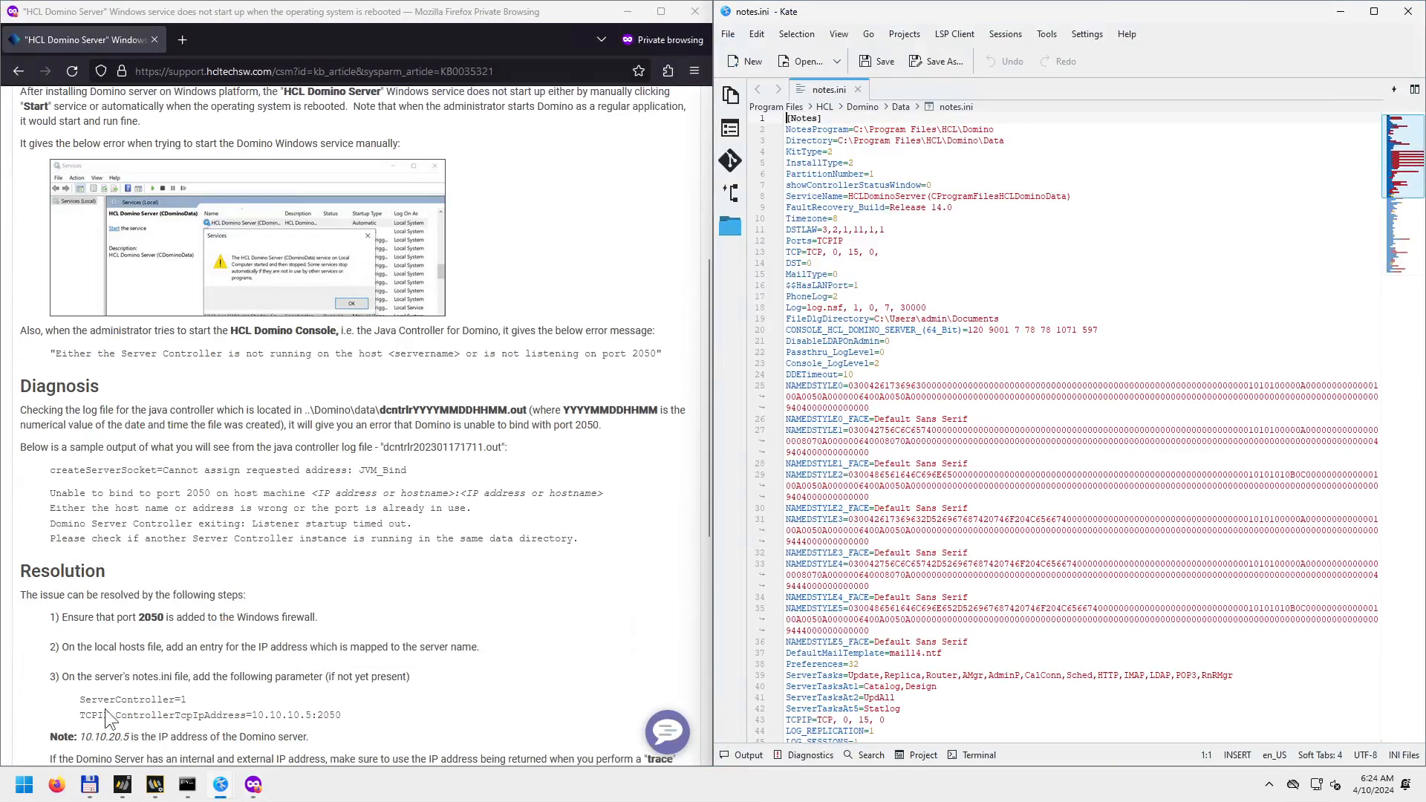
Search notes.ini for 'servercontr' to compare ServerController=0 with the article's recommended settings.
left_click_drag(79, 701, 357, 721)
left_click(927, 319)
key("ctrl+f")
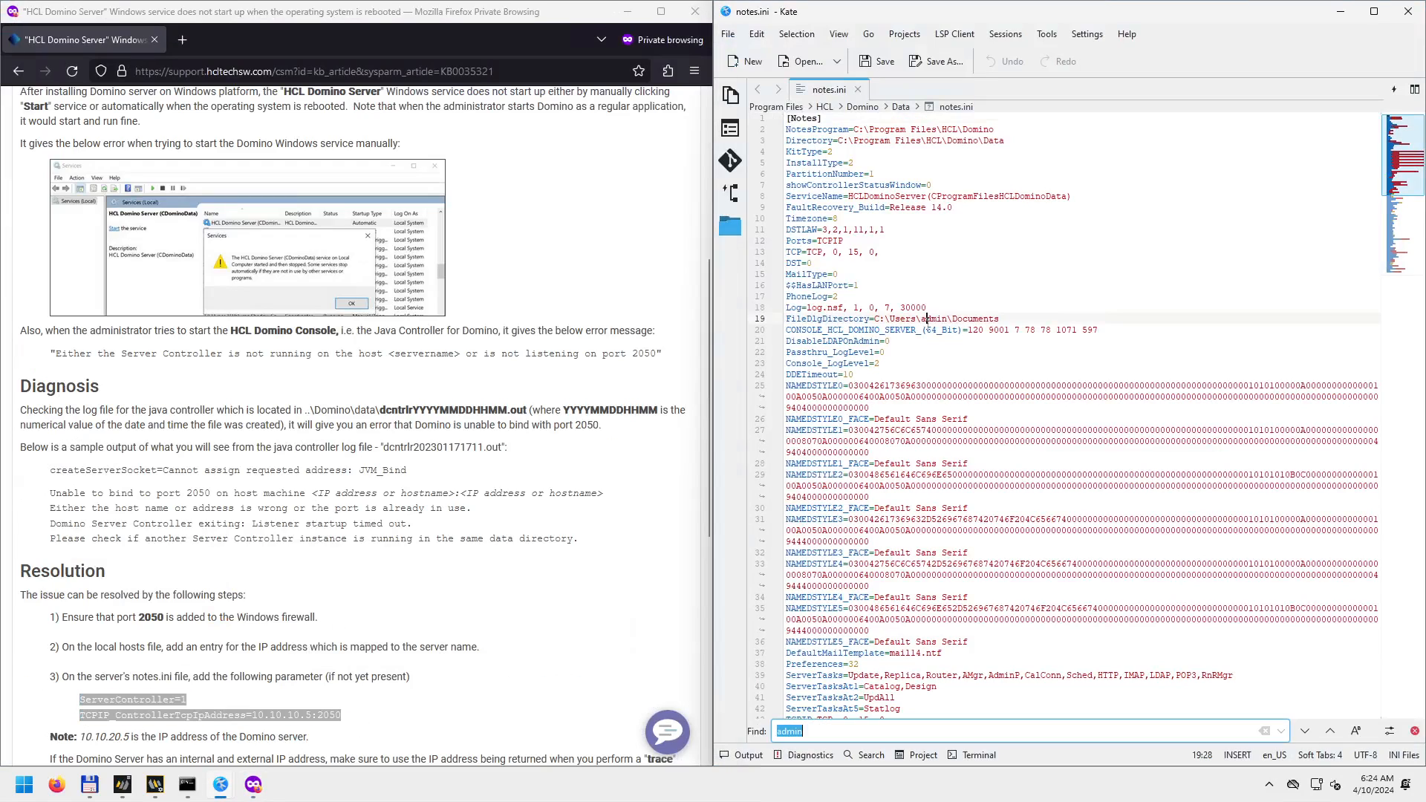
type("serverc")
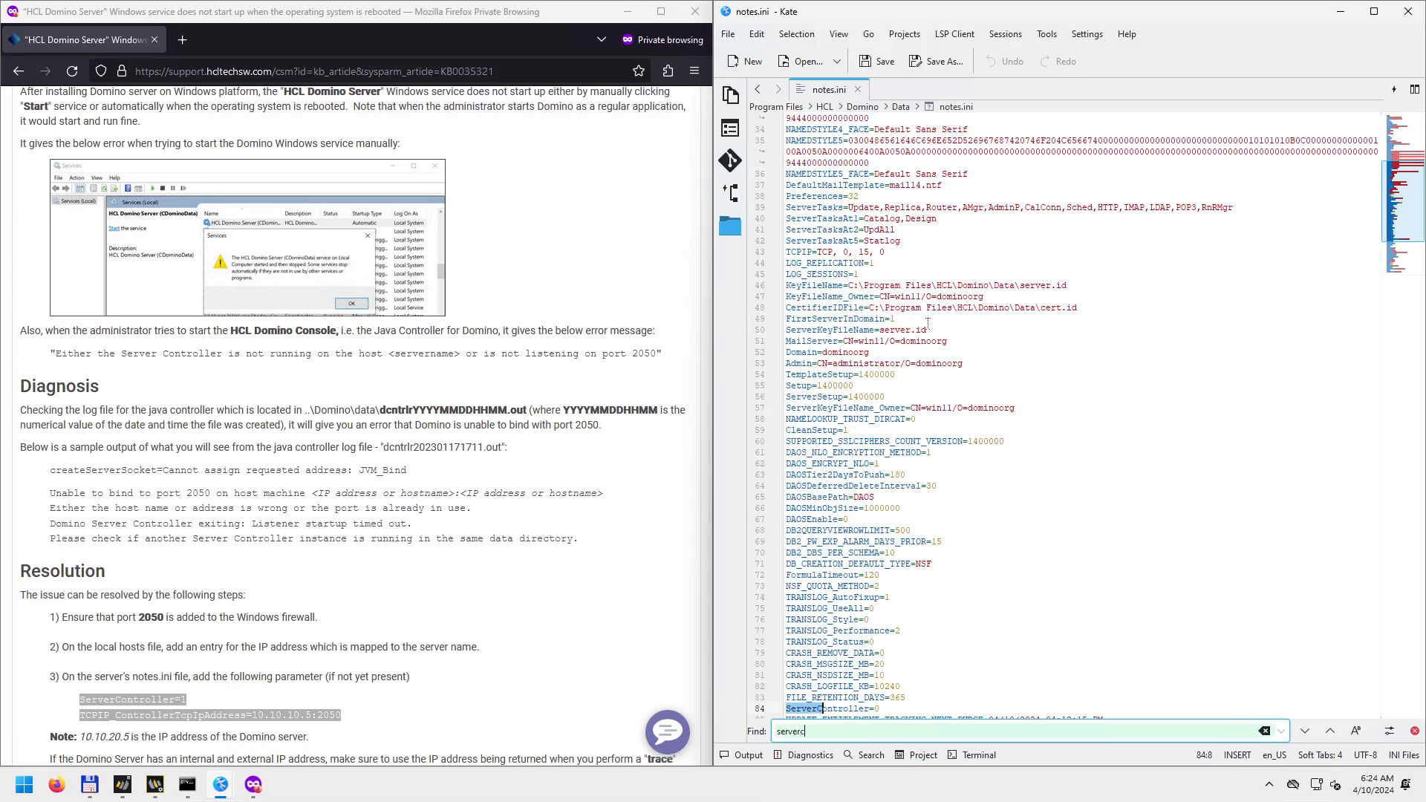
type("ontr")
scroll(904, 691, "down", 1)
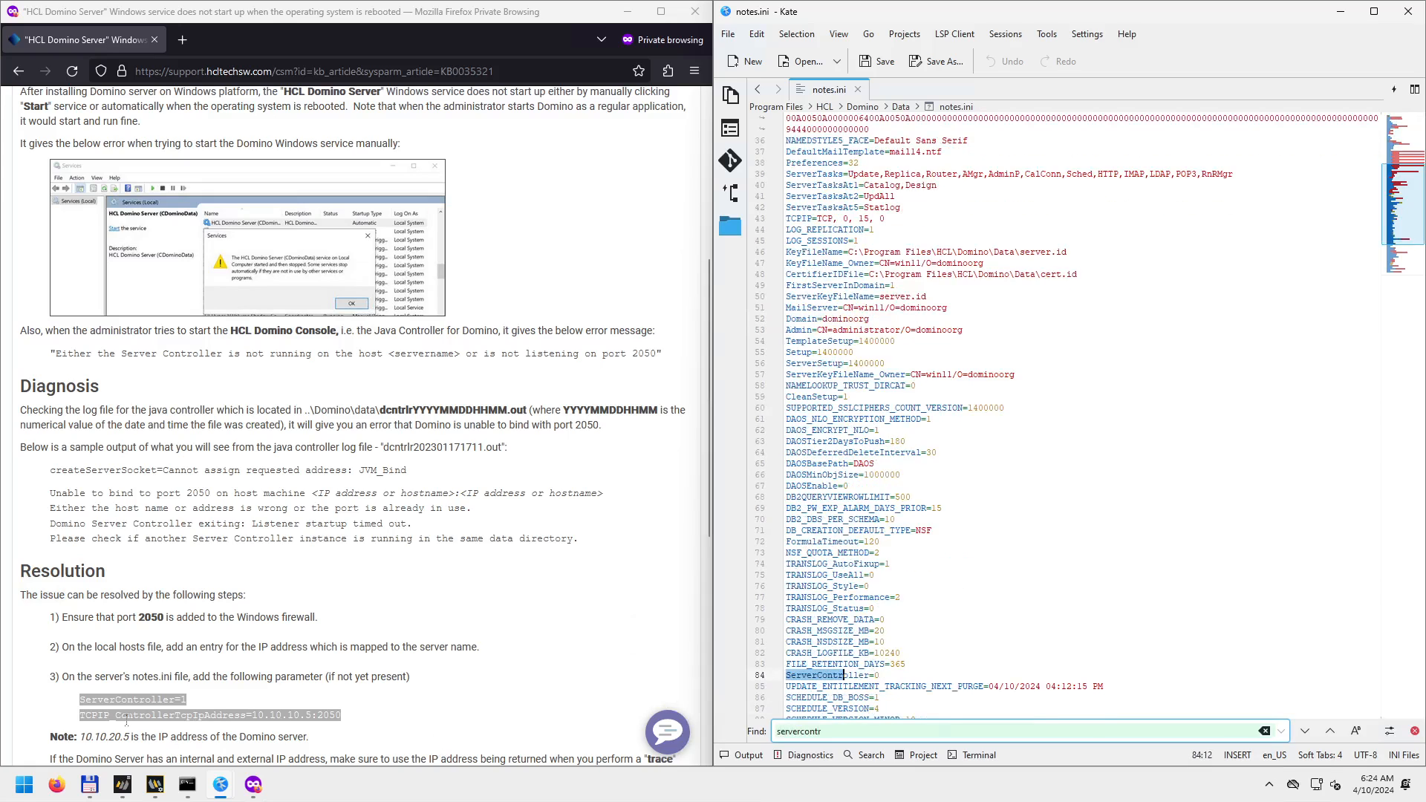
left_click(85, 715)
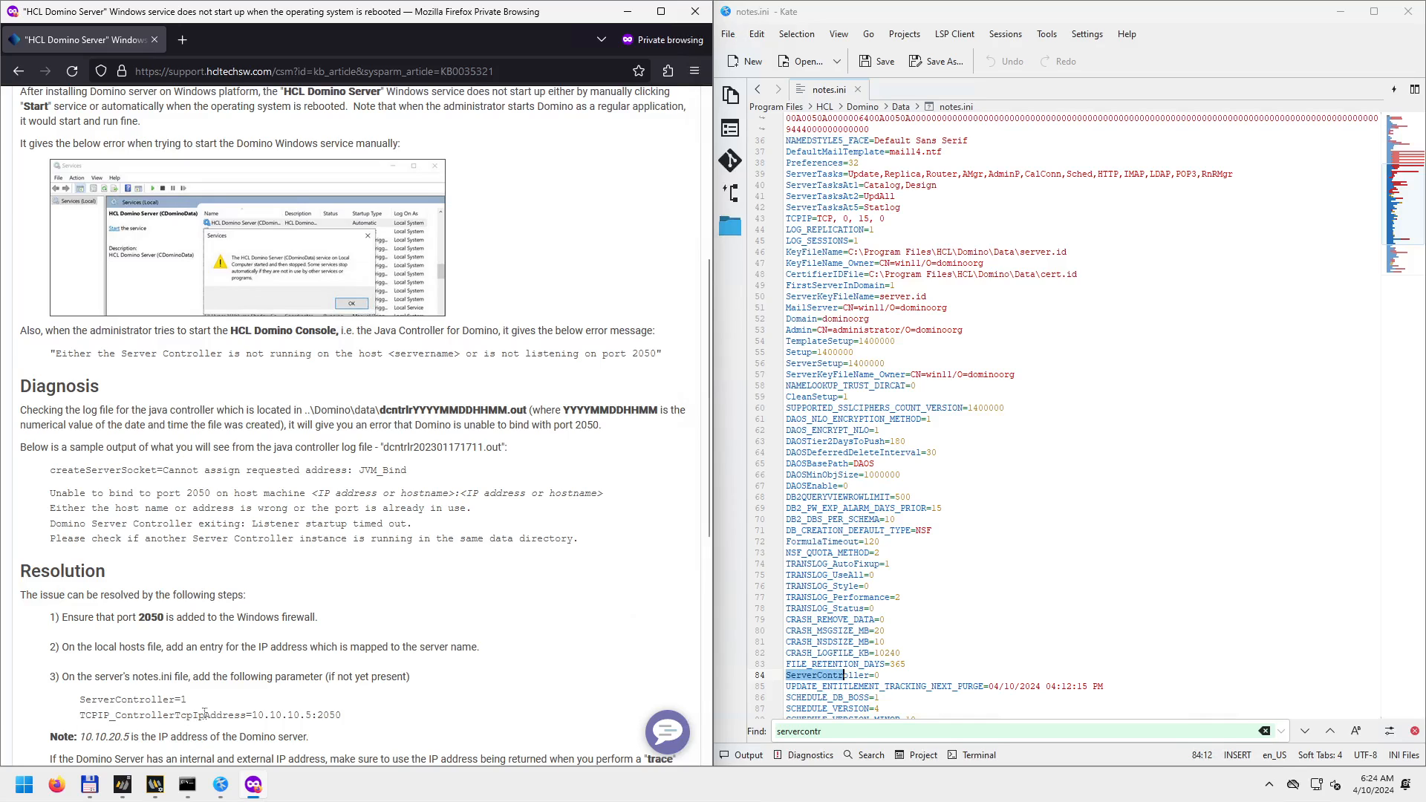
left_click_drag(252, 716, 313, 713)
left_click(187, 785)
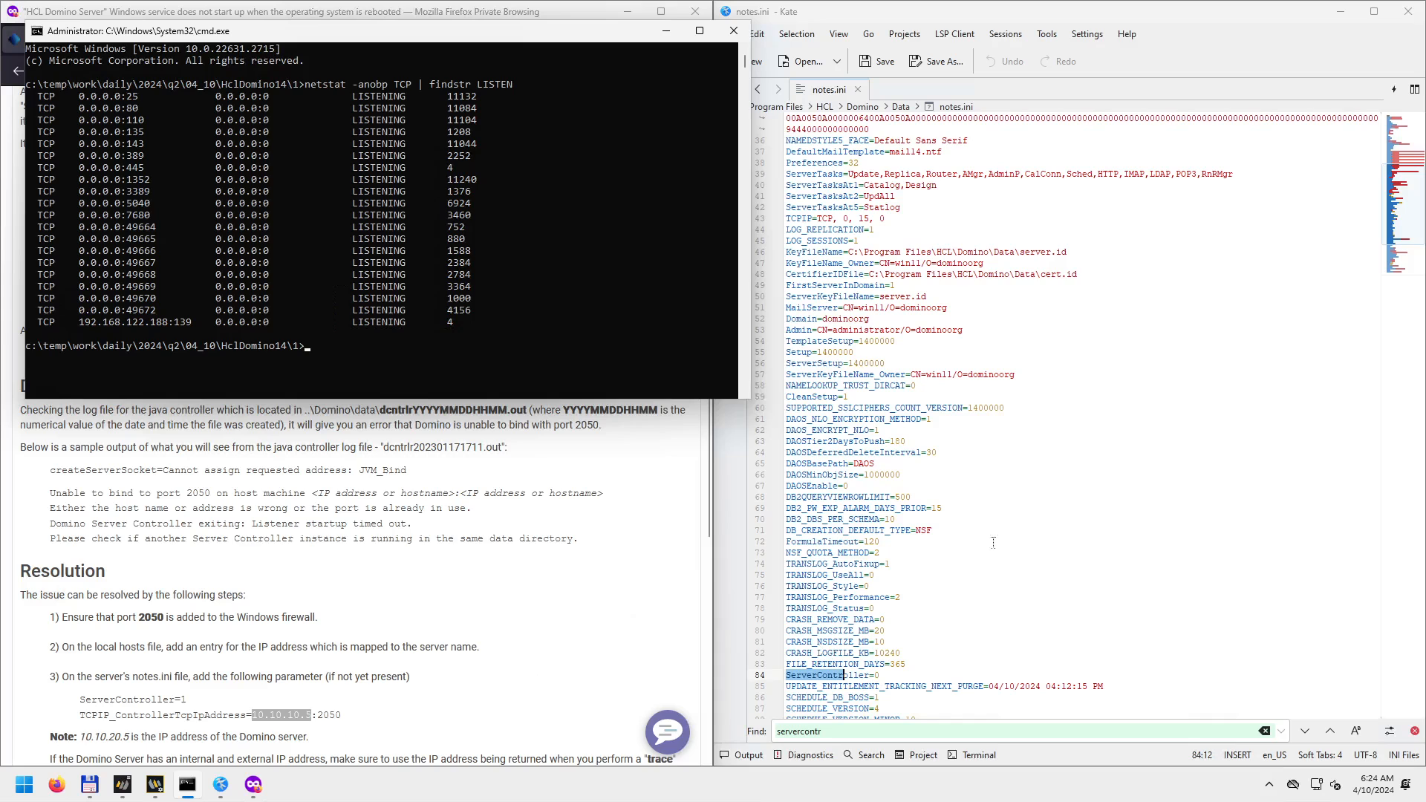
Close Kate and the cmd window, minimize Firefox, and show the desktop with Win+D.
left_click(1408, 11)
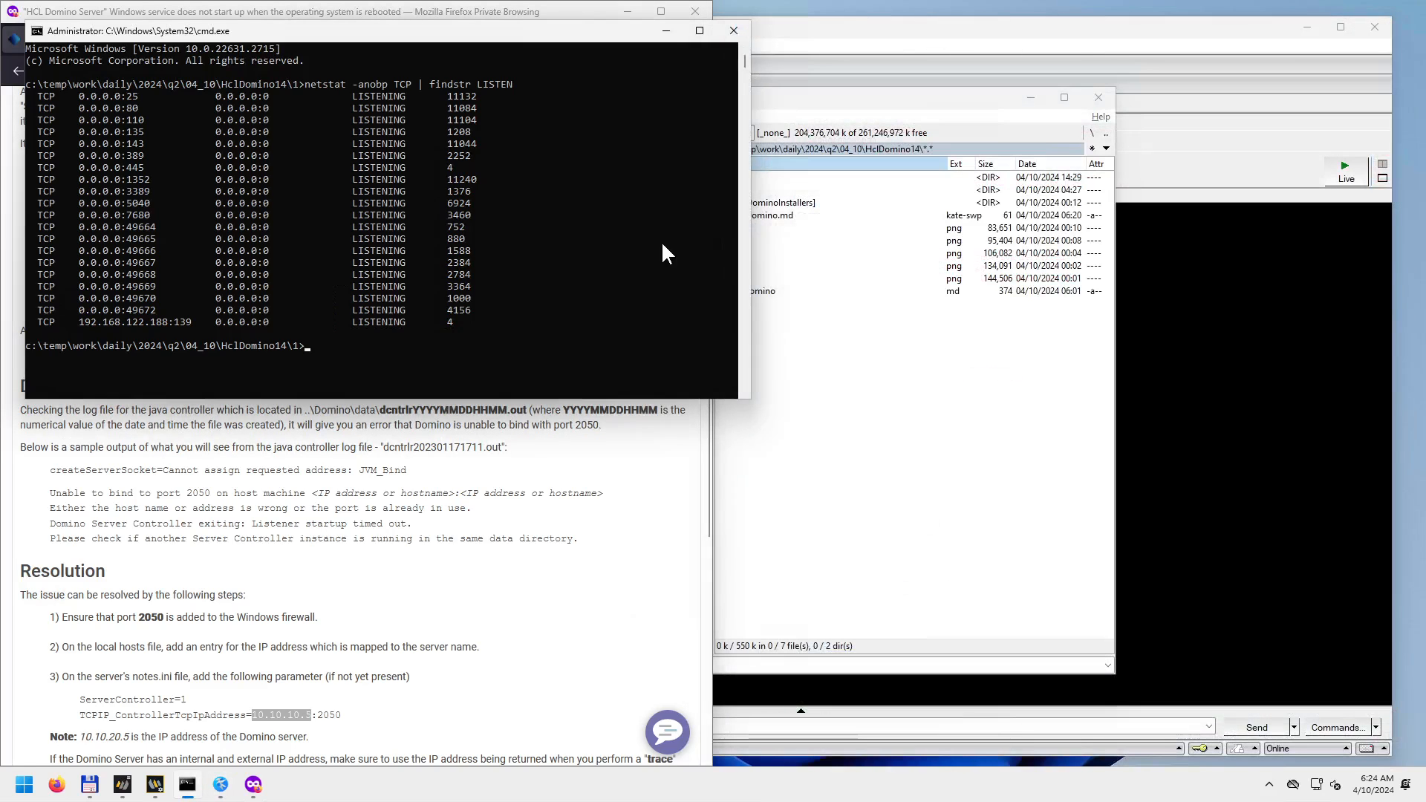
left_click(643, 14)
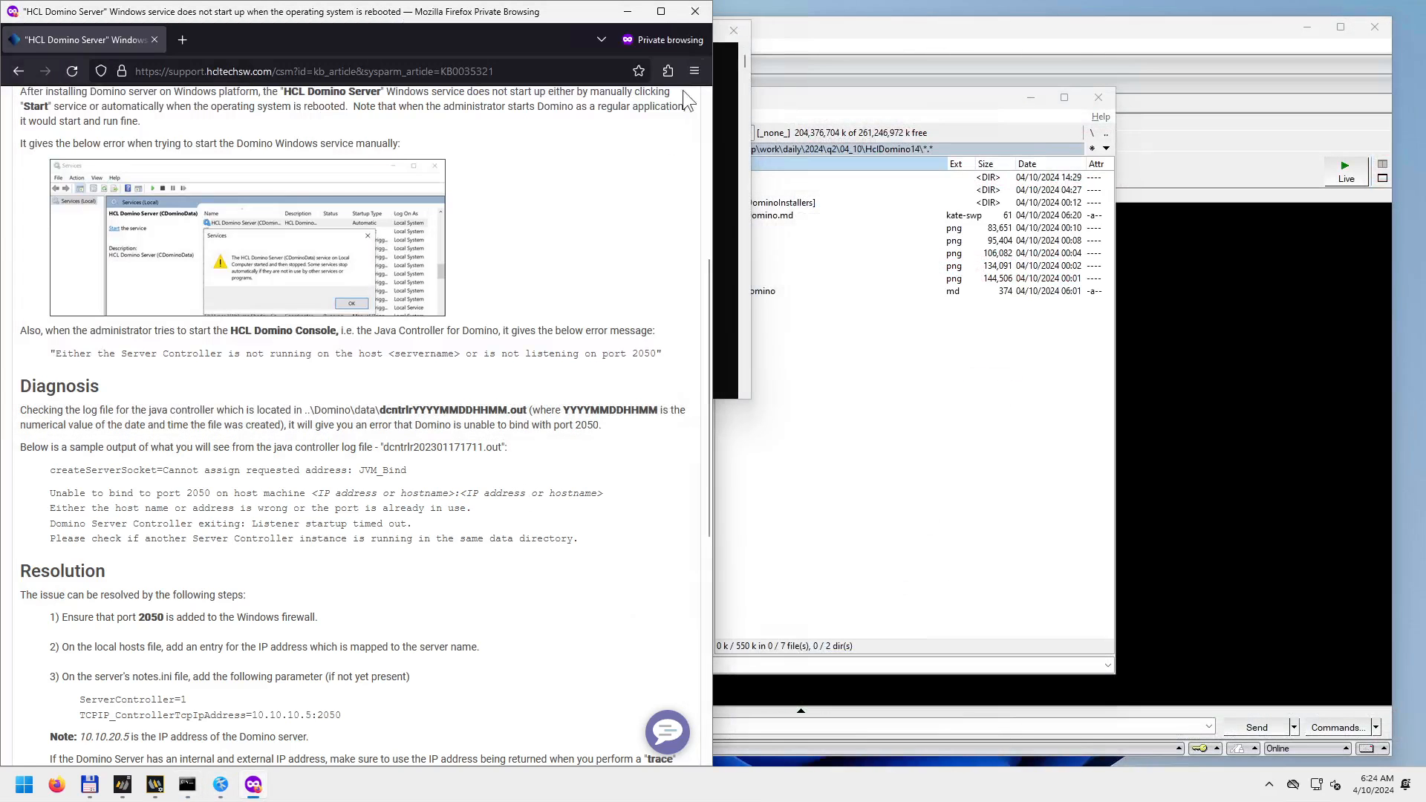
left_click(628, 11)
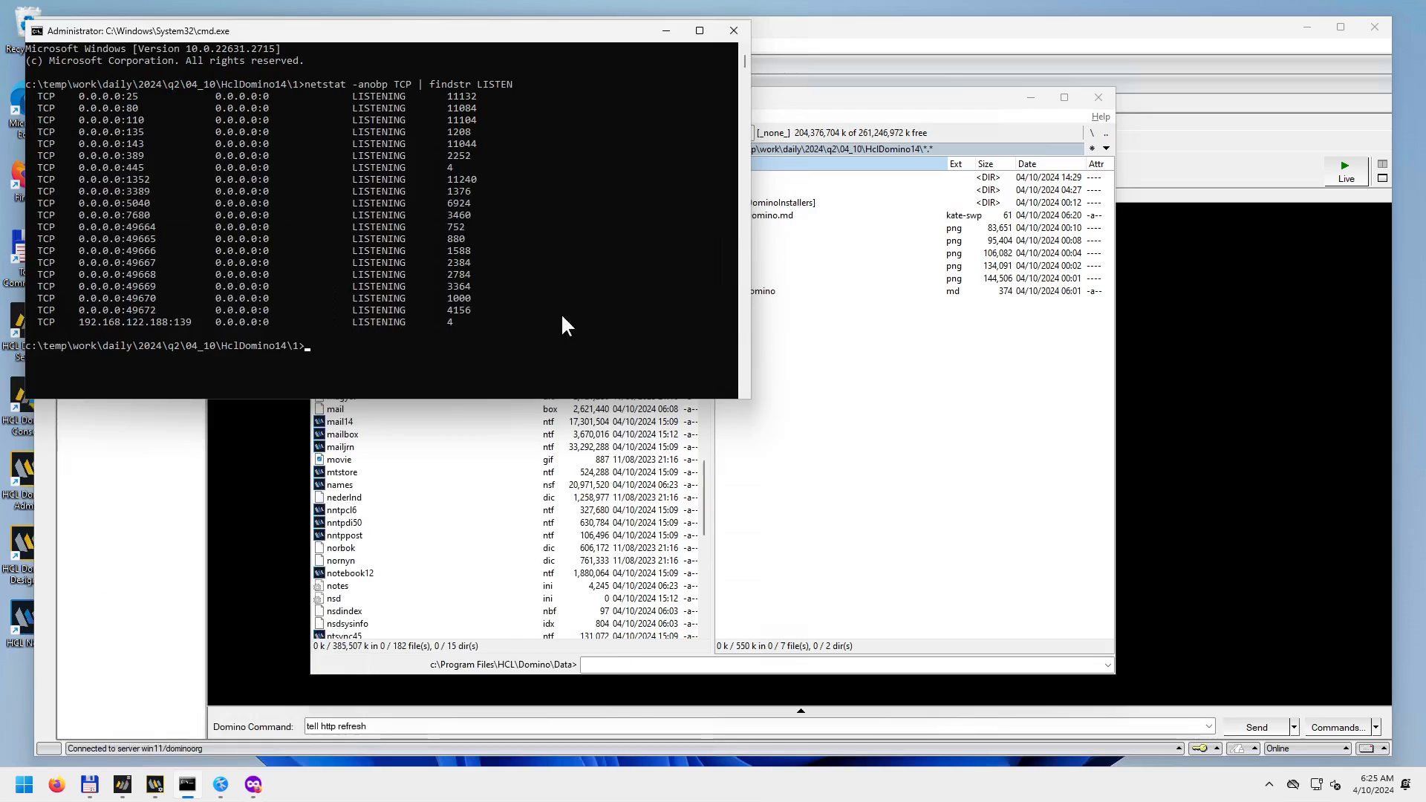
left_click(734, 30)
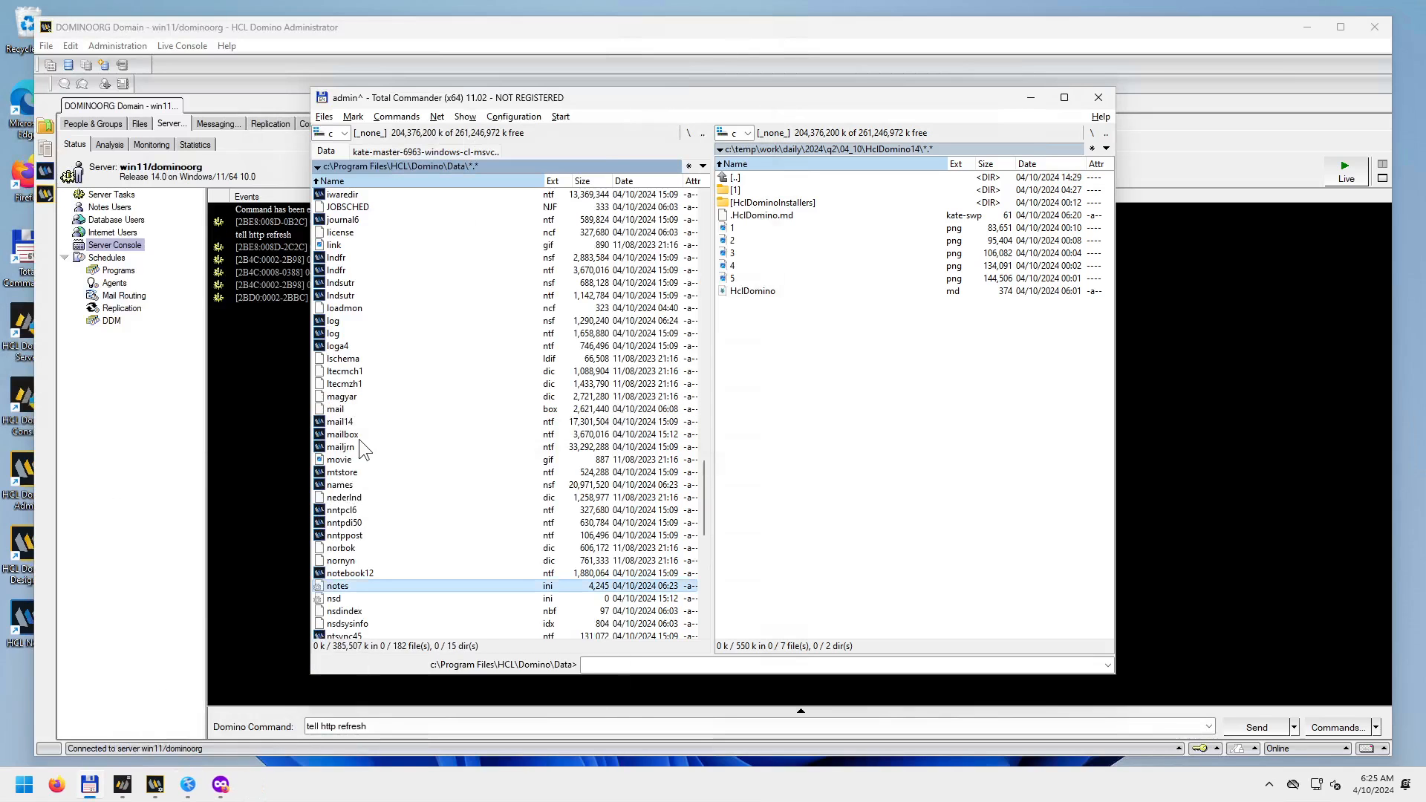
left_click(4, 701)
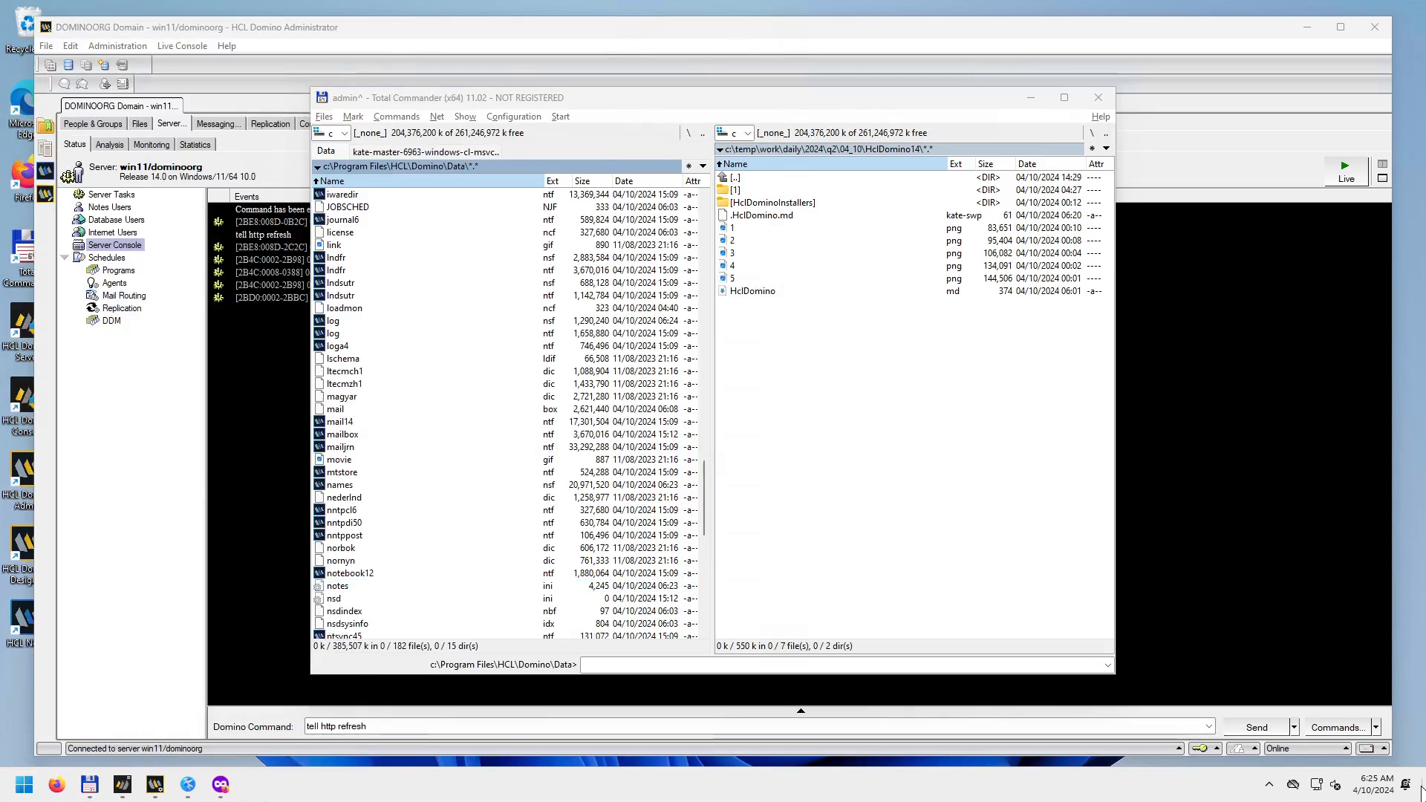
key("super+d")
left_click_drag(99, 431, 5, 374)
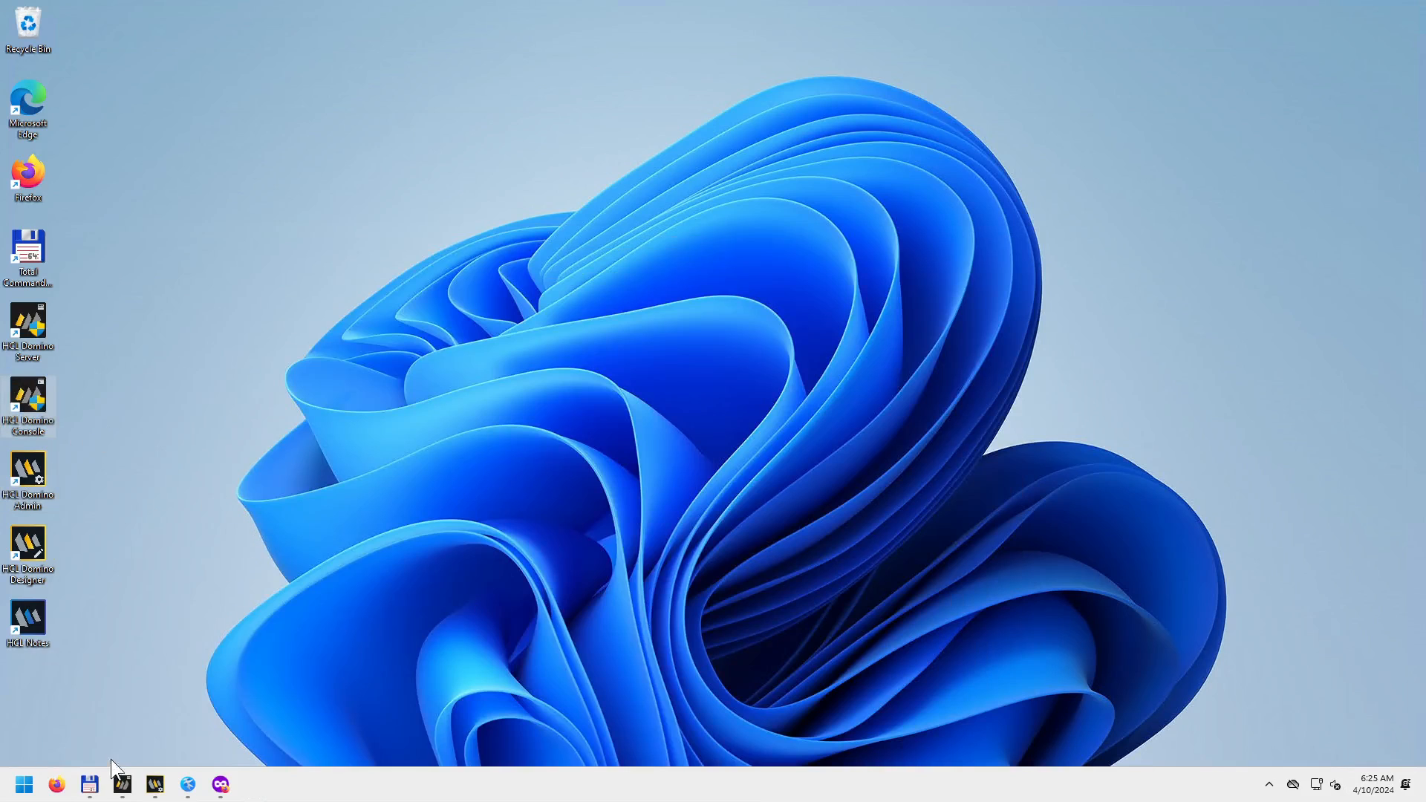
Restore and reposition the Domino Server console, select the Domino desktop shortcuts, and bring up Domino Administrator.
left_click(122, 785)
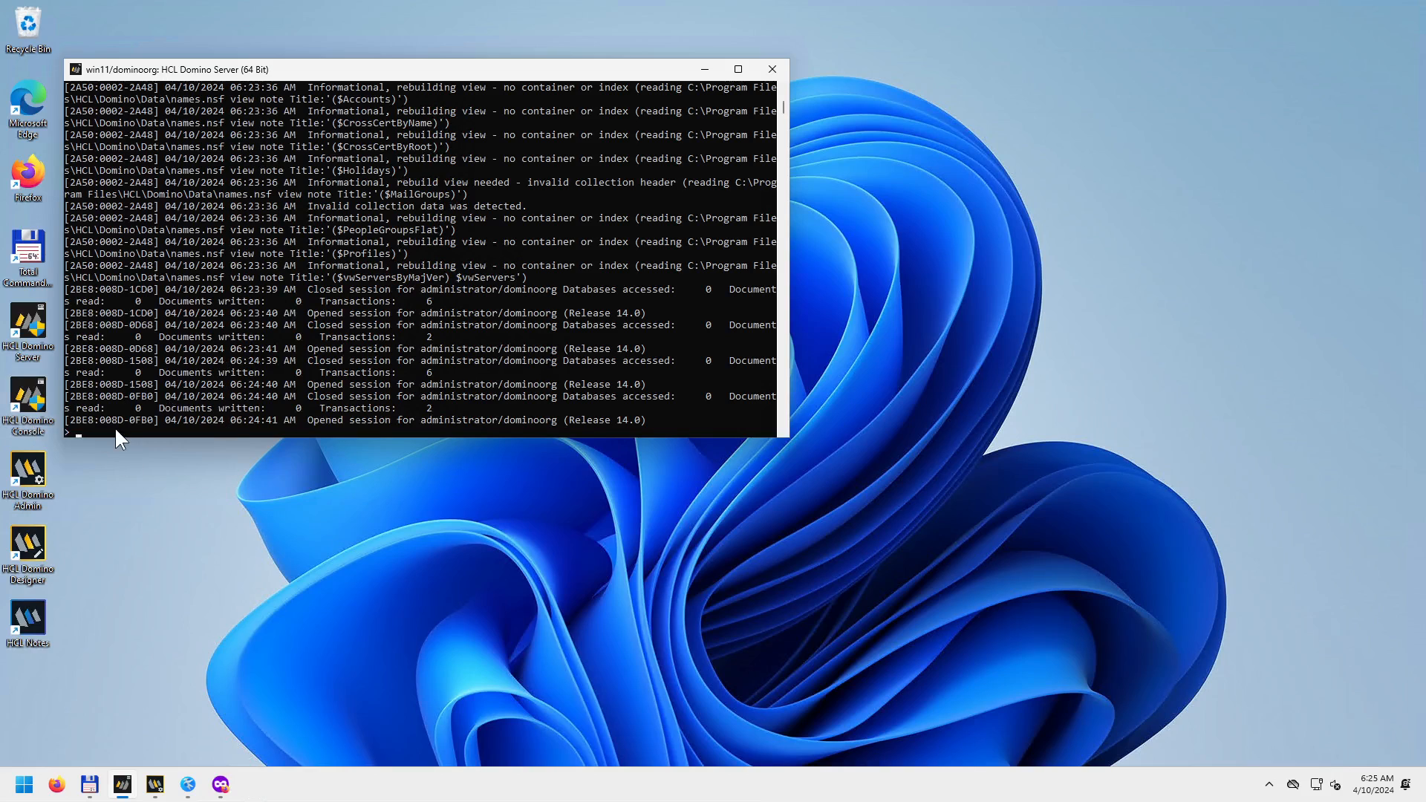
left_click_drag(235, 69, 367, 70)
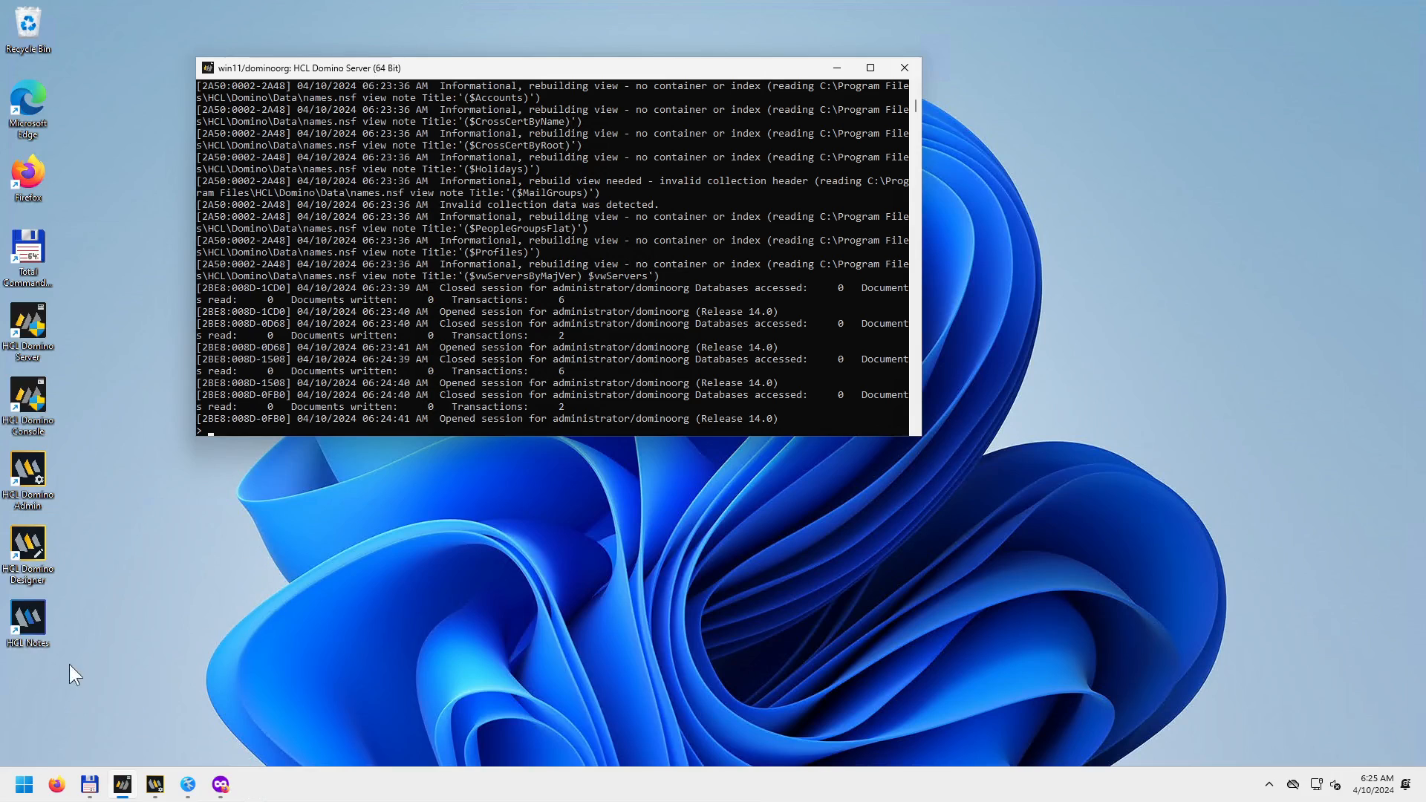
left_click(32, 468)
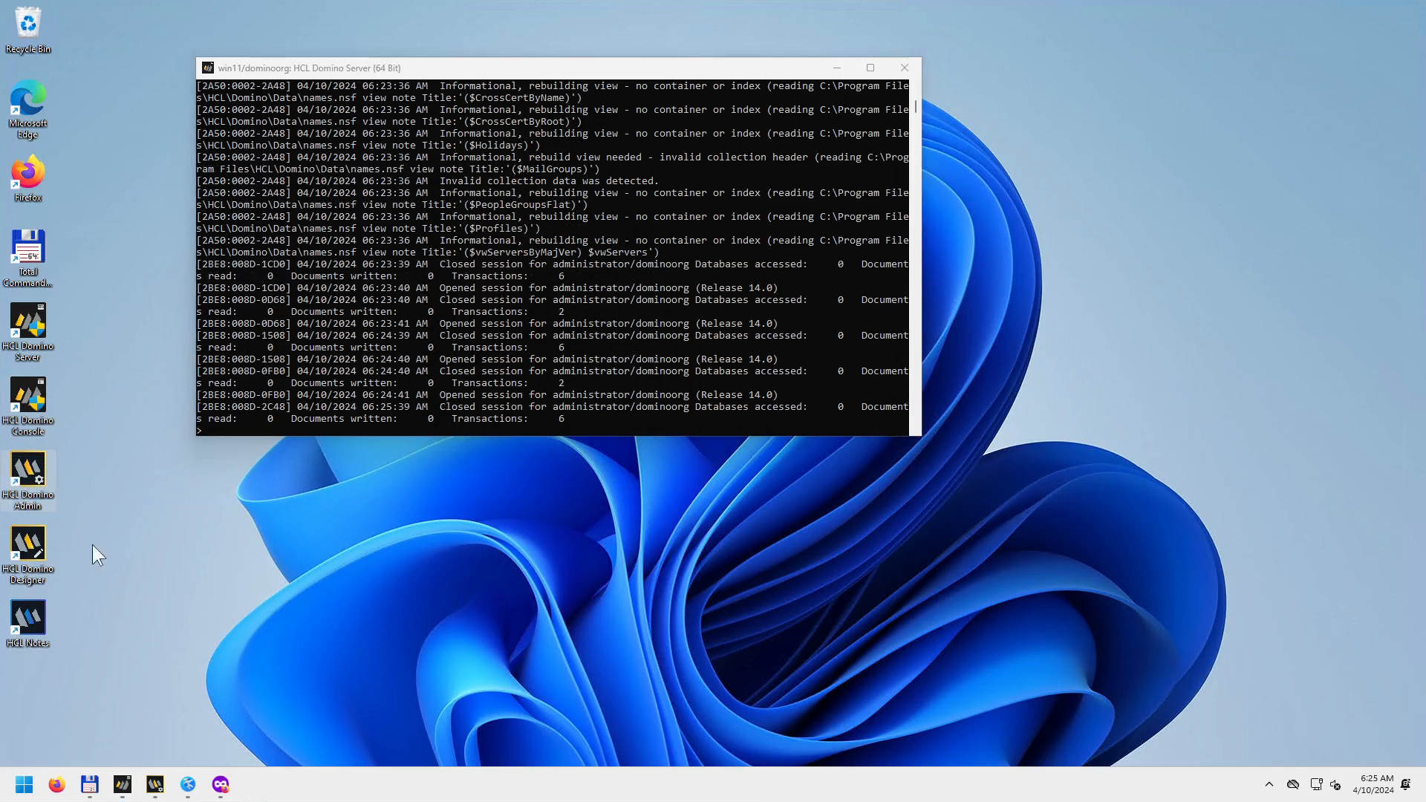
left_click_drag(93, 406, 13, 290)
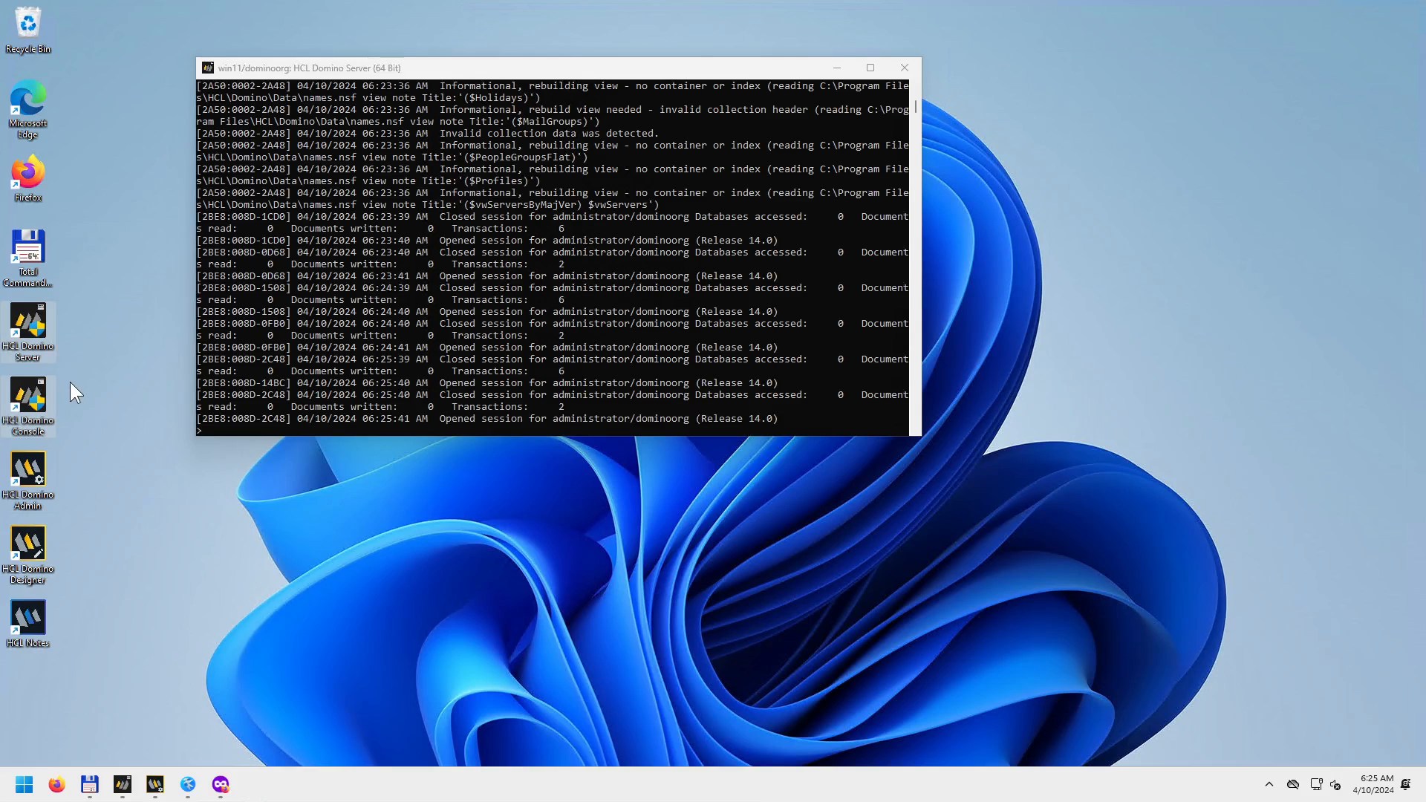
left_click_drag(111, 682, 6, 476)
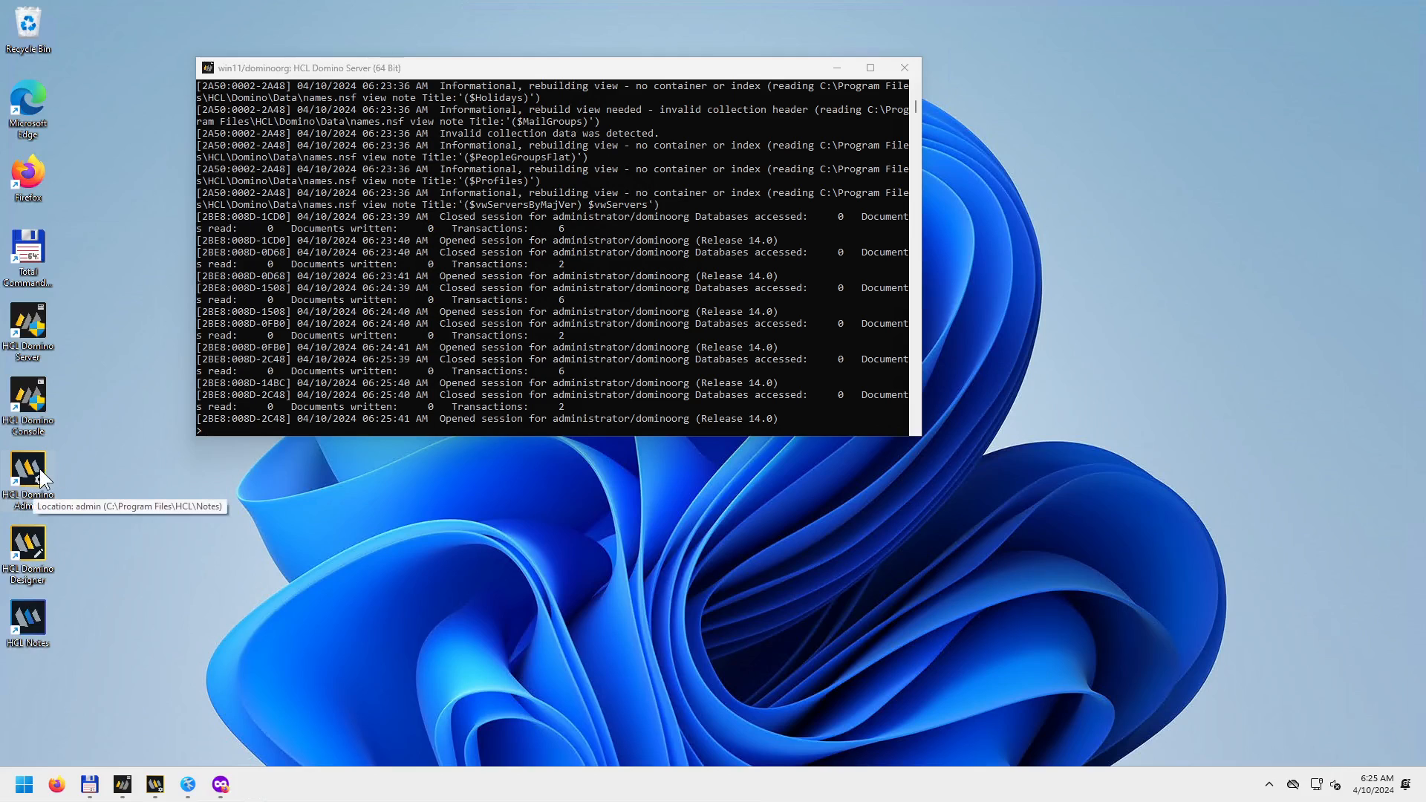
left_click(156, 784)
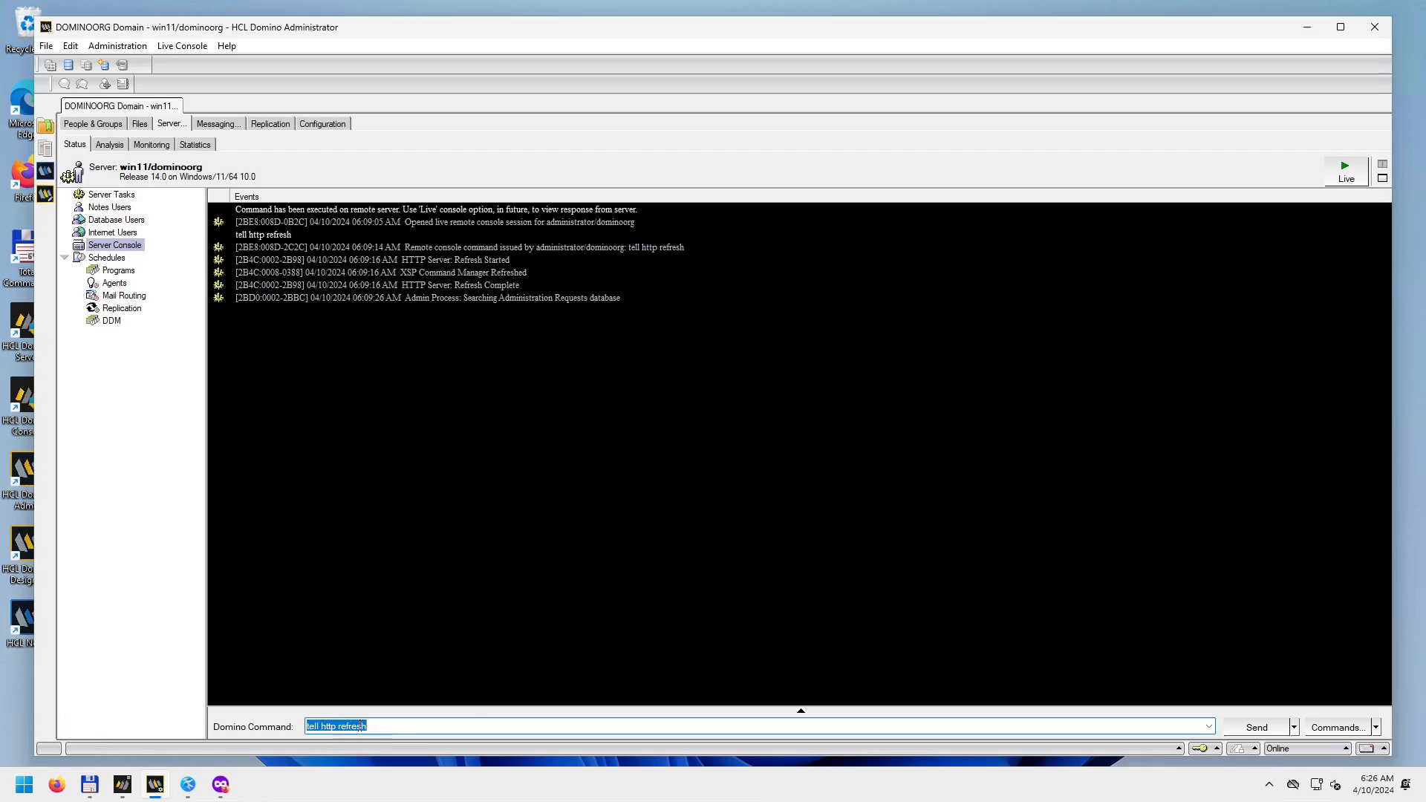
Start a Live console session with win11/dominoorg and send 'tell http refresh' until Refresh Complete appears.
left_click(1257, 727)
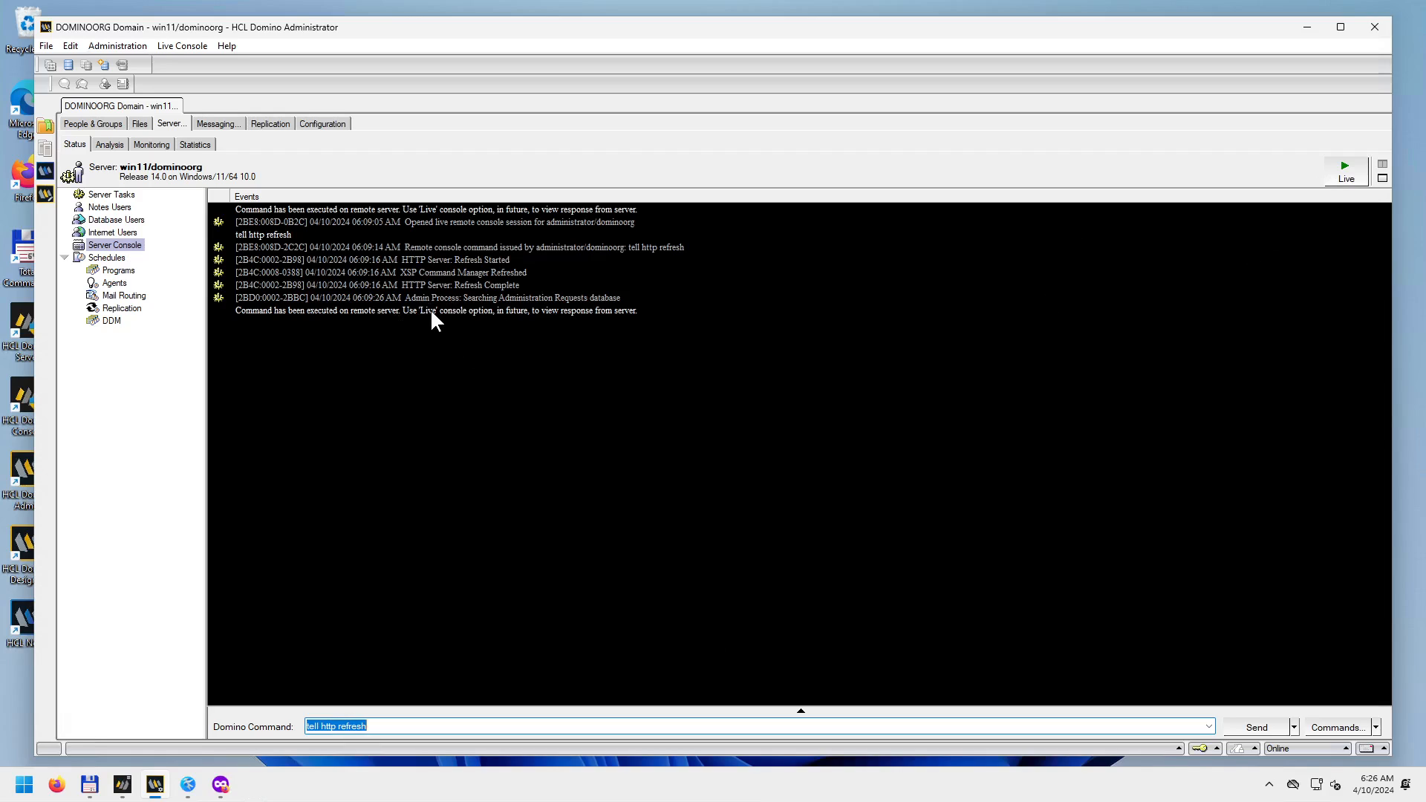
left_click(1347, 171)
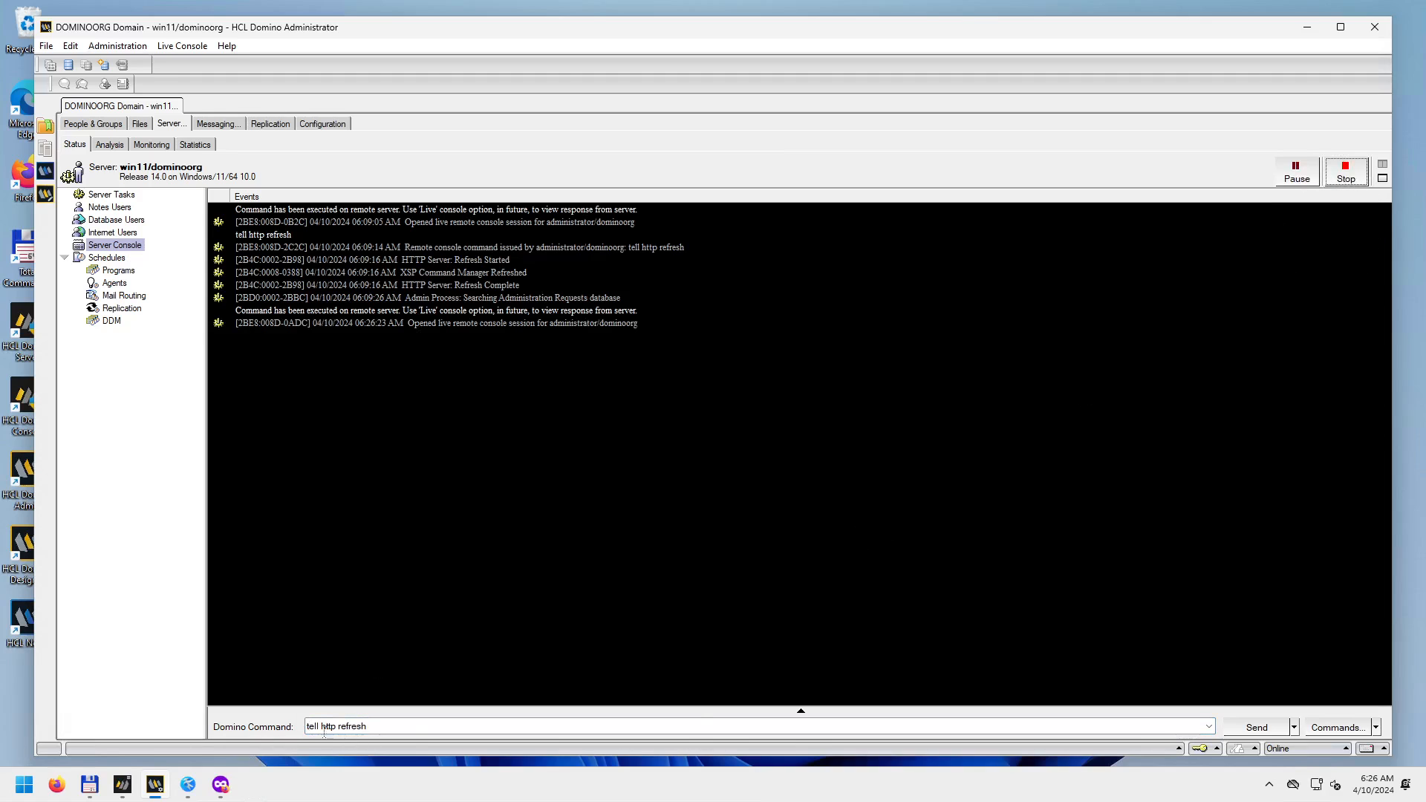
left_click(1257, 728)
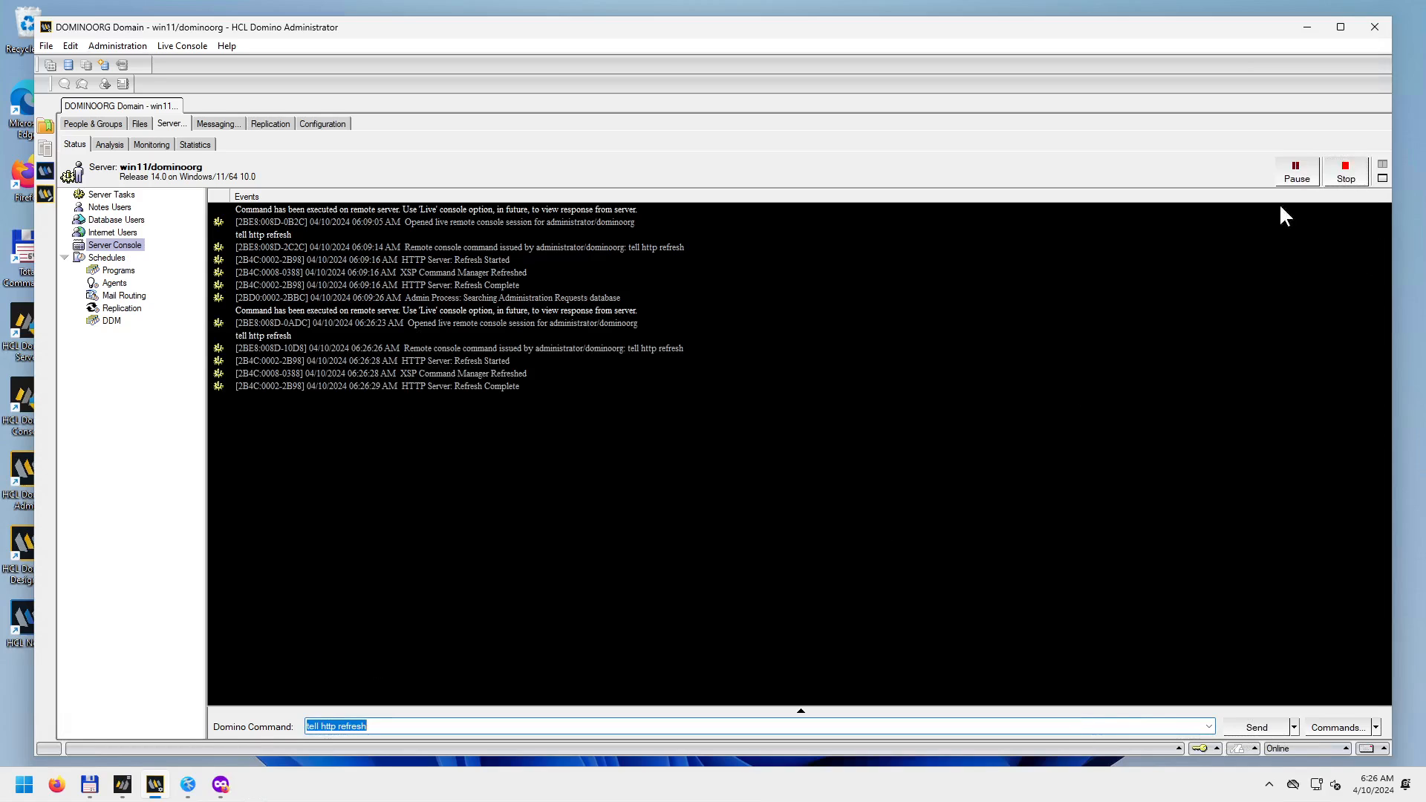
left_click(234, 346)
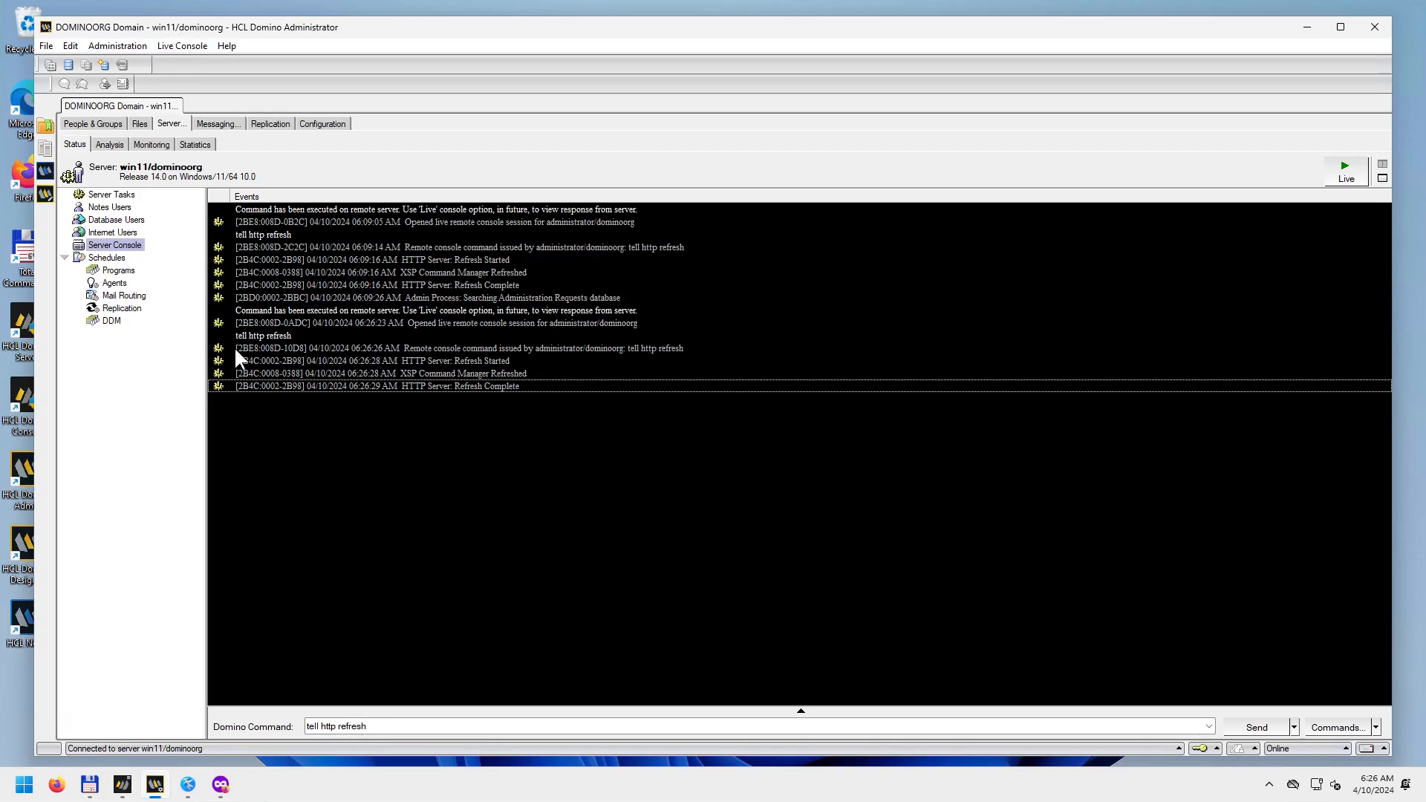
Minimize Domino Administrator, launch HCL Notes from its desktop icon, and minimize the server console.
left_click(1308, 29)
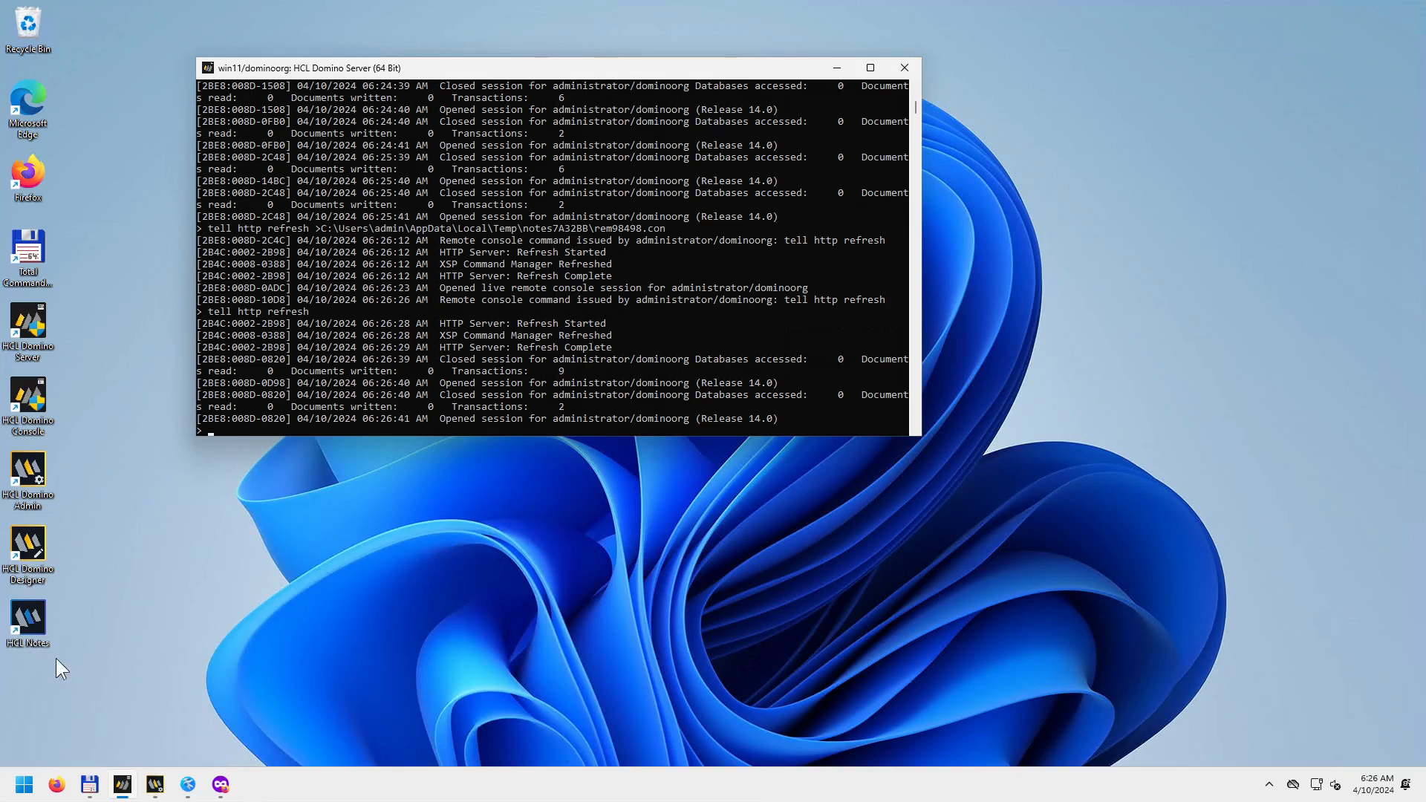
double_click(38, 608)
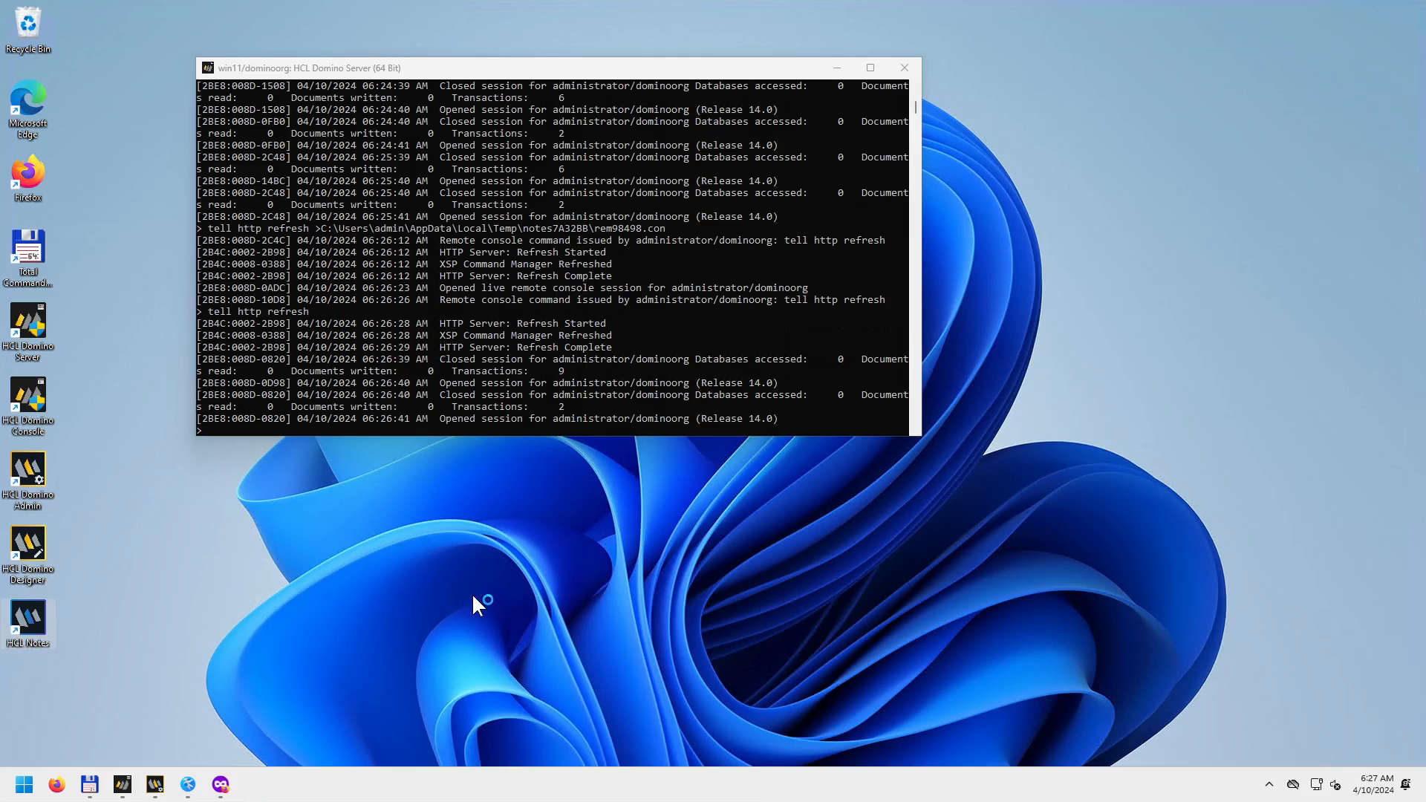
left_click(838, 68)
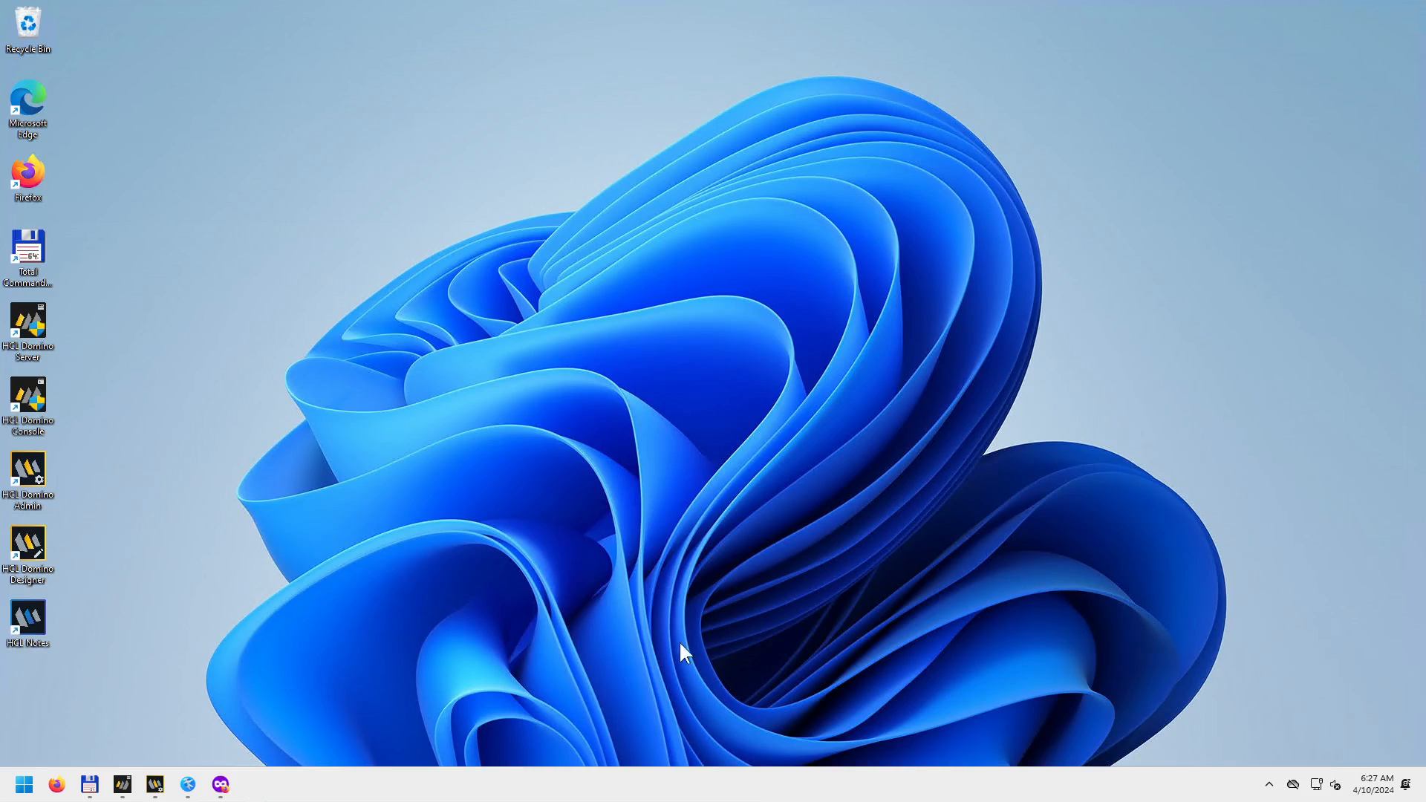
Briefly restore Domino Administrator from the taskbar before the Notes Discover page takes over.
left_click(159, 791)
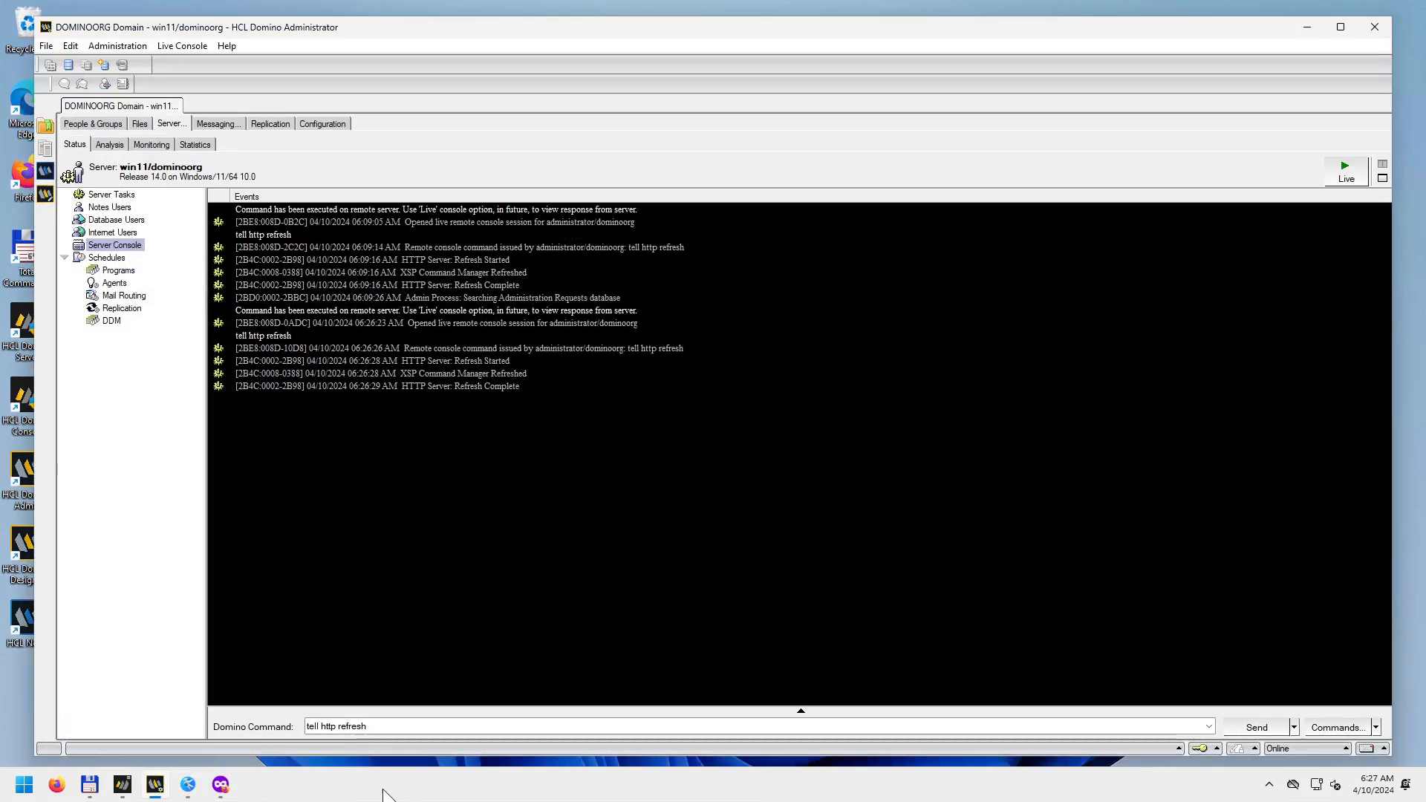
mouse_move(123, 791)
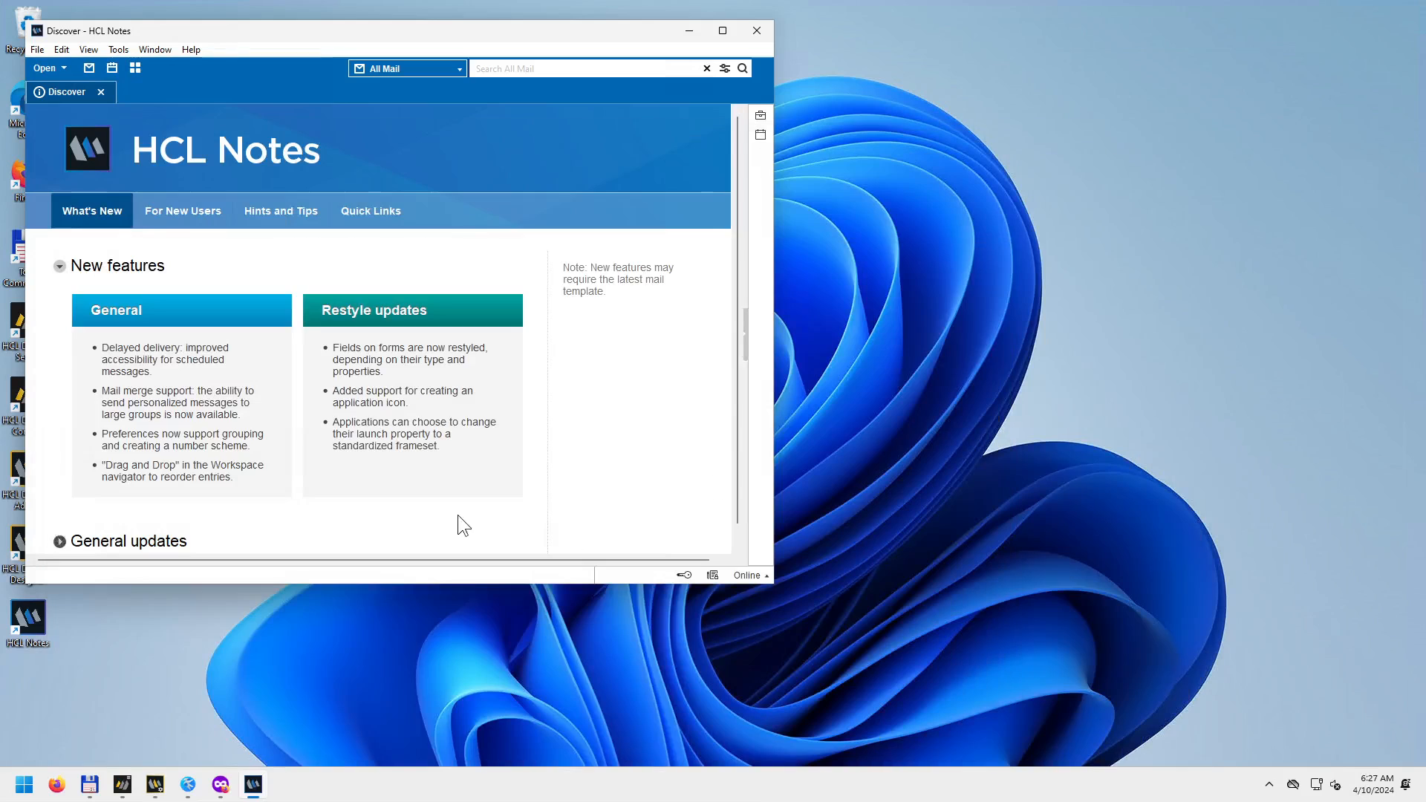
Centre the HCL Notes window and open Task Manager from the taskbar's context menu.
left_click_drag(551, 33, 884, 133)
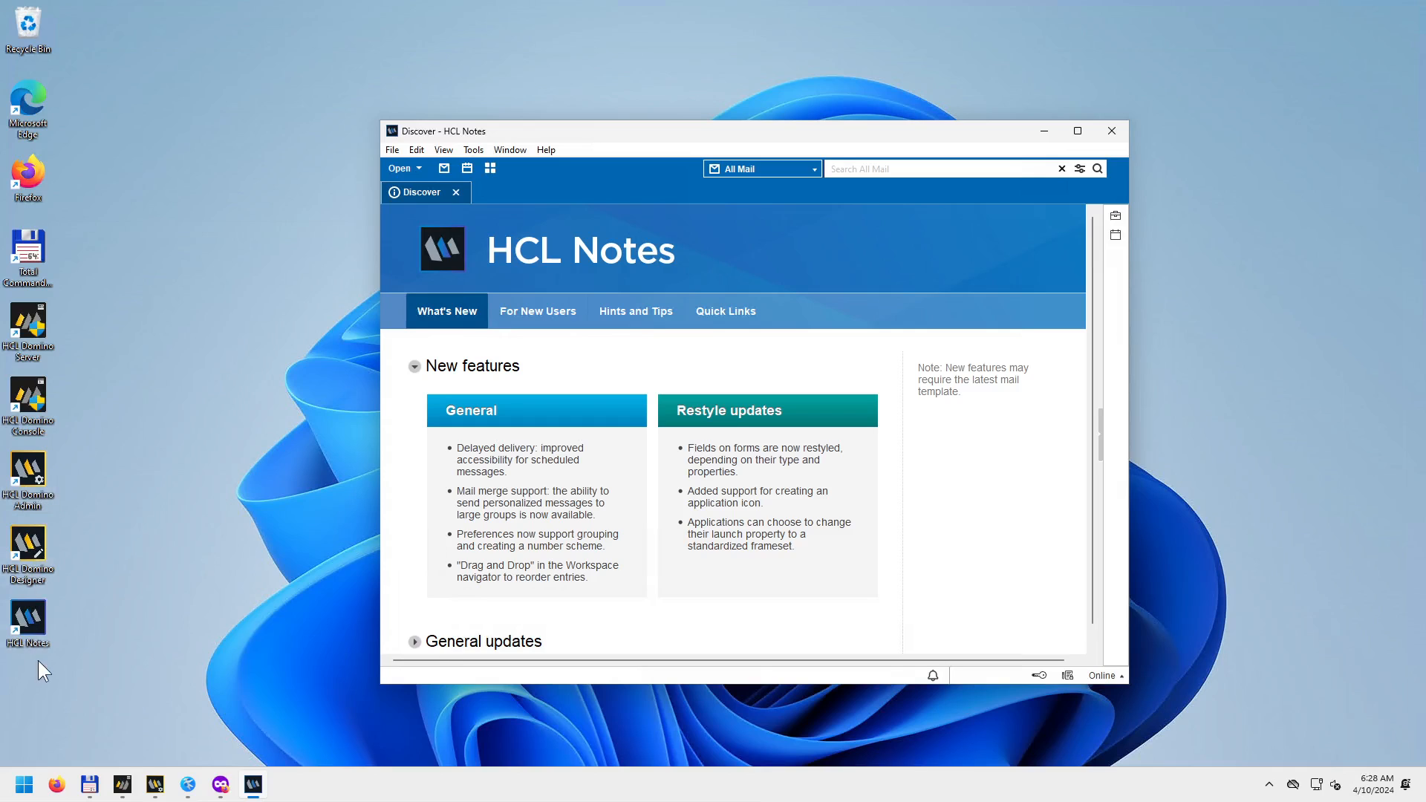
right_click(346, 786)
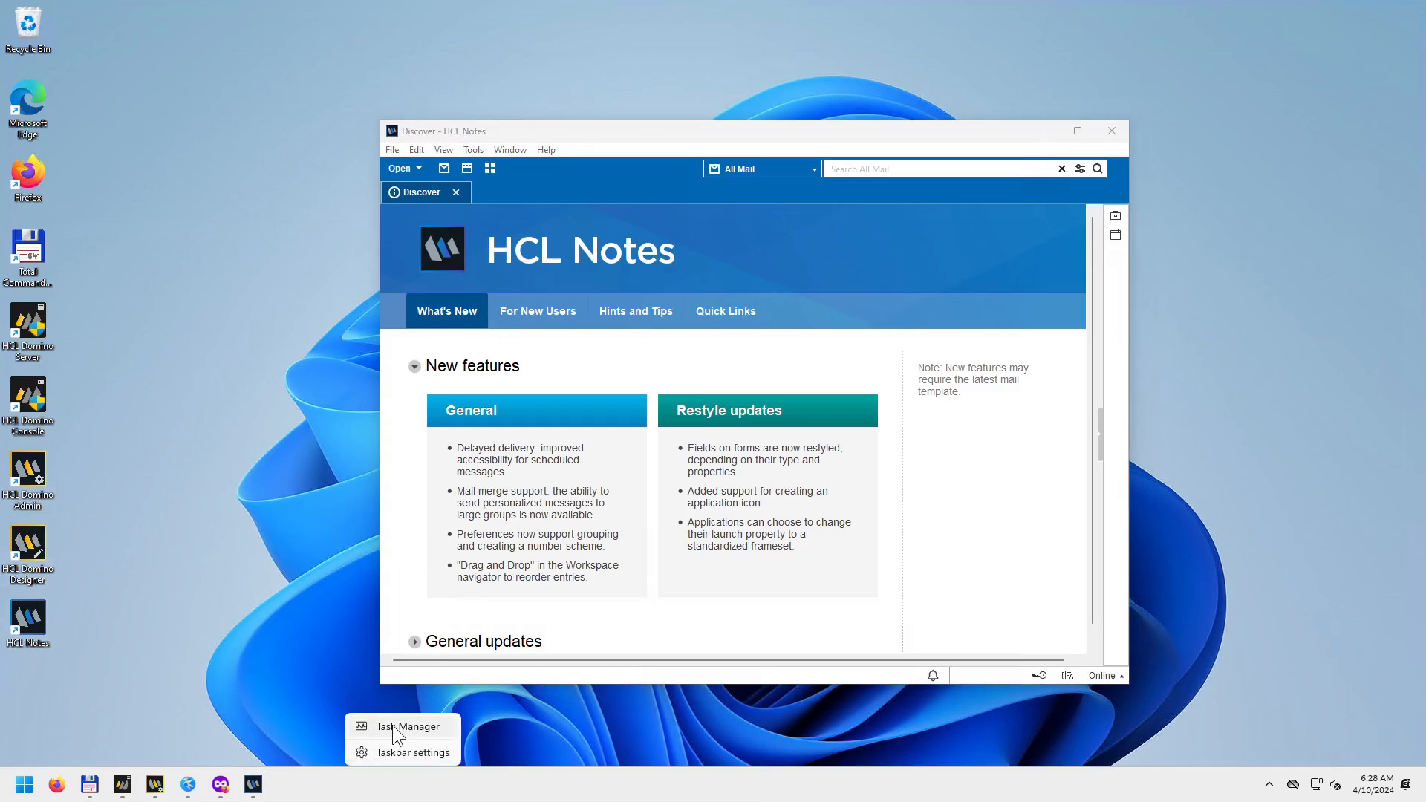
left_click(394, 725)
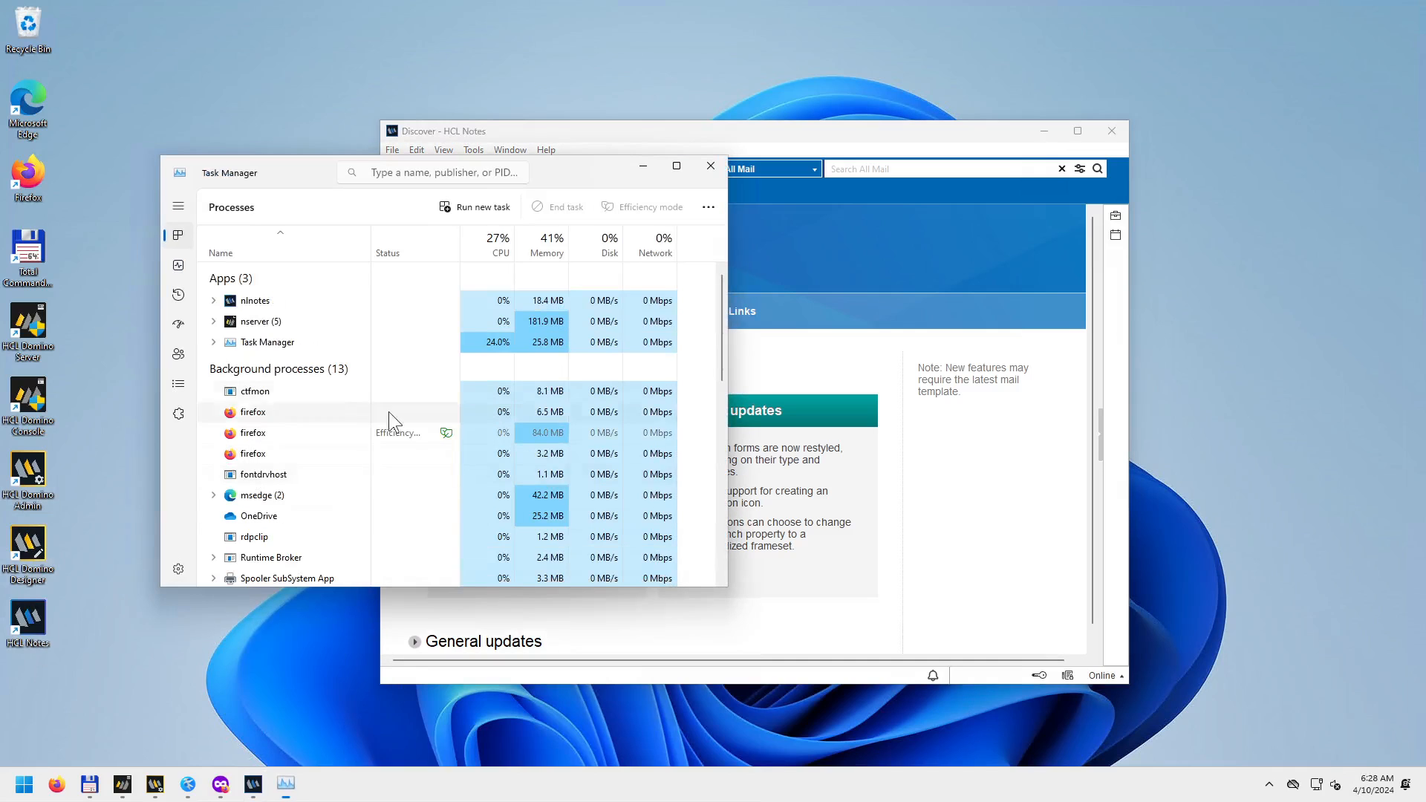
Sort Task Manager's Details list by image path, check where notes2.exe runs from, then minimize it.
left_click(178, 384)
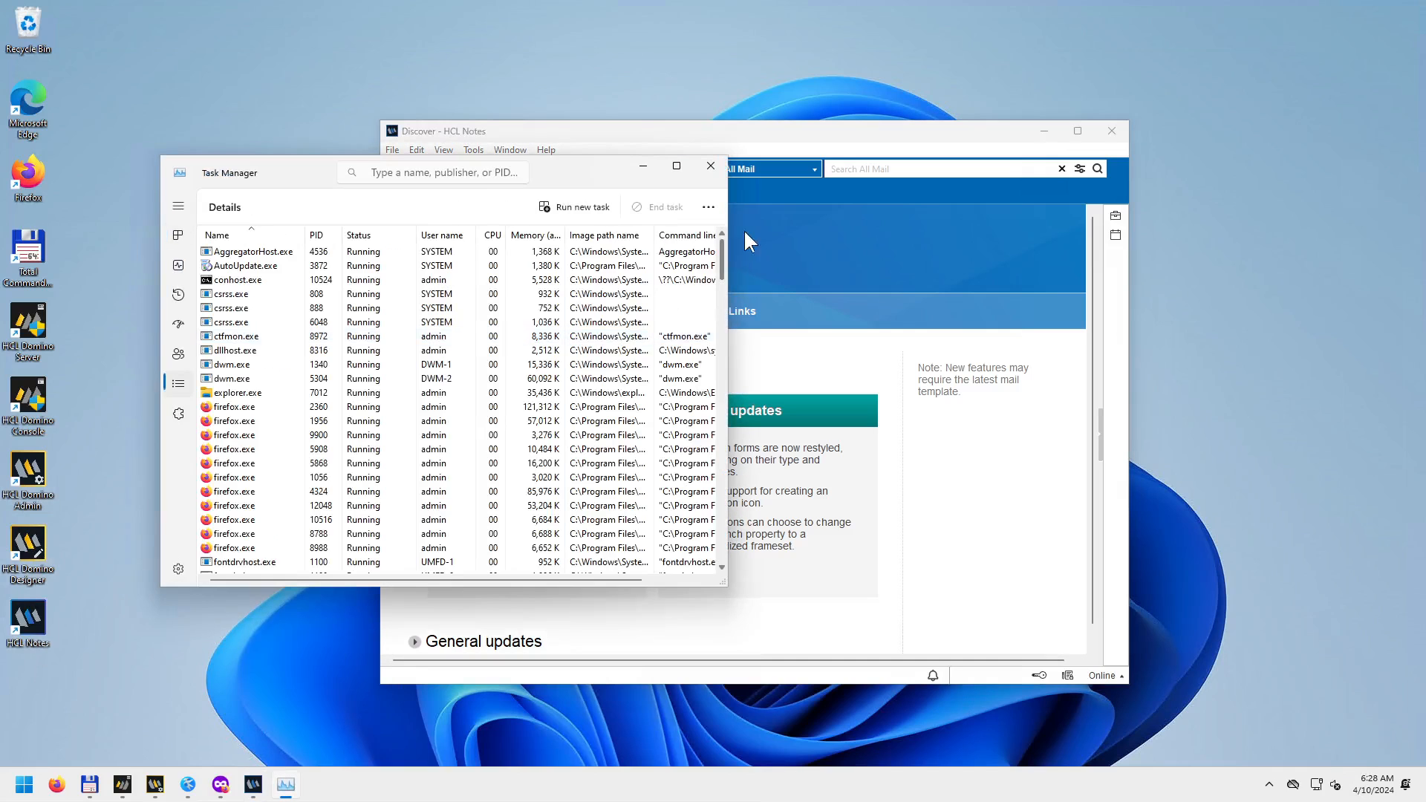
left_click(677, 165)
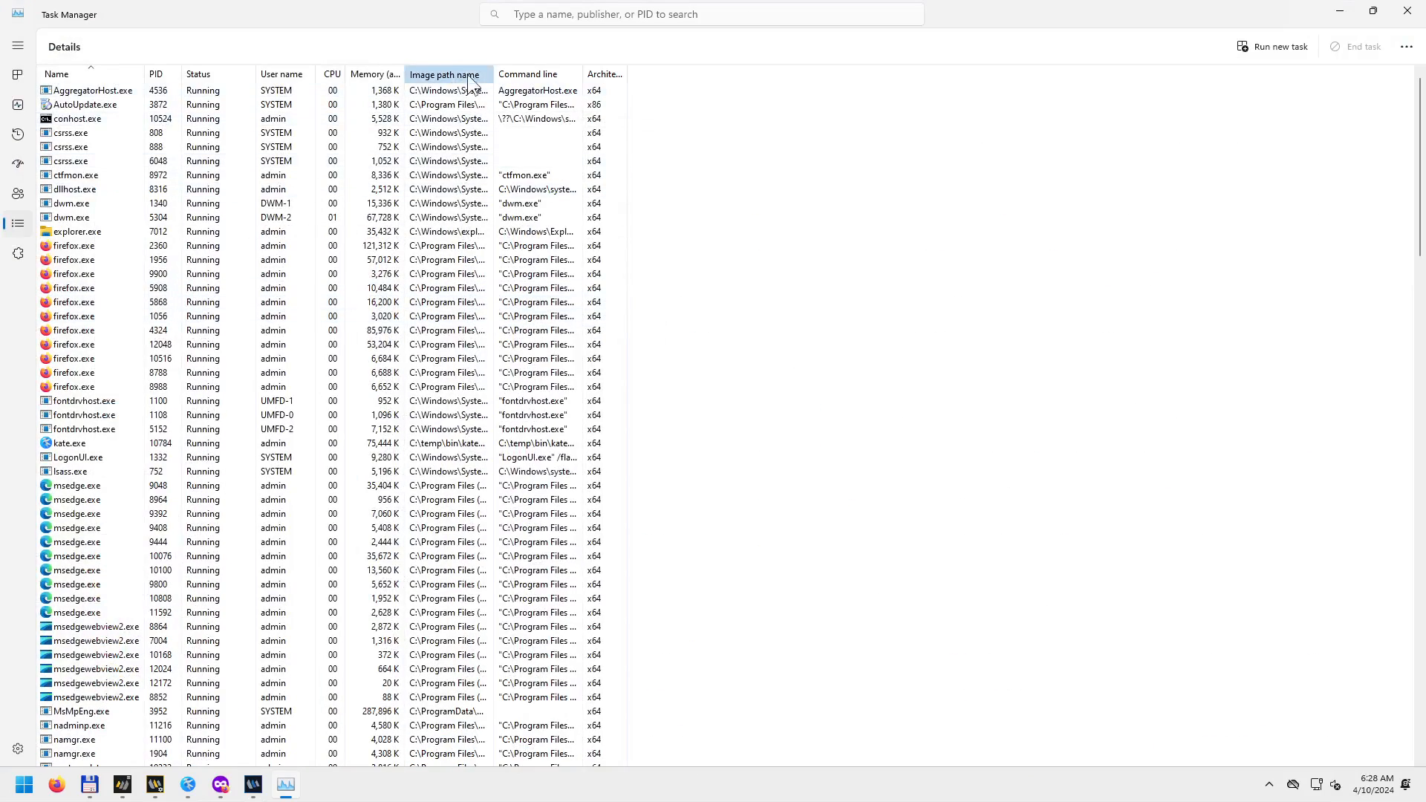
left_click(482, 73)
left_click_drag(492, 74, 755, 73)
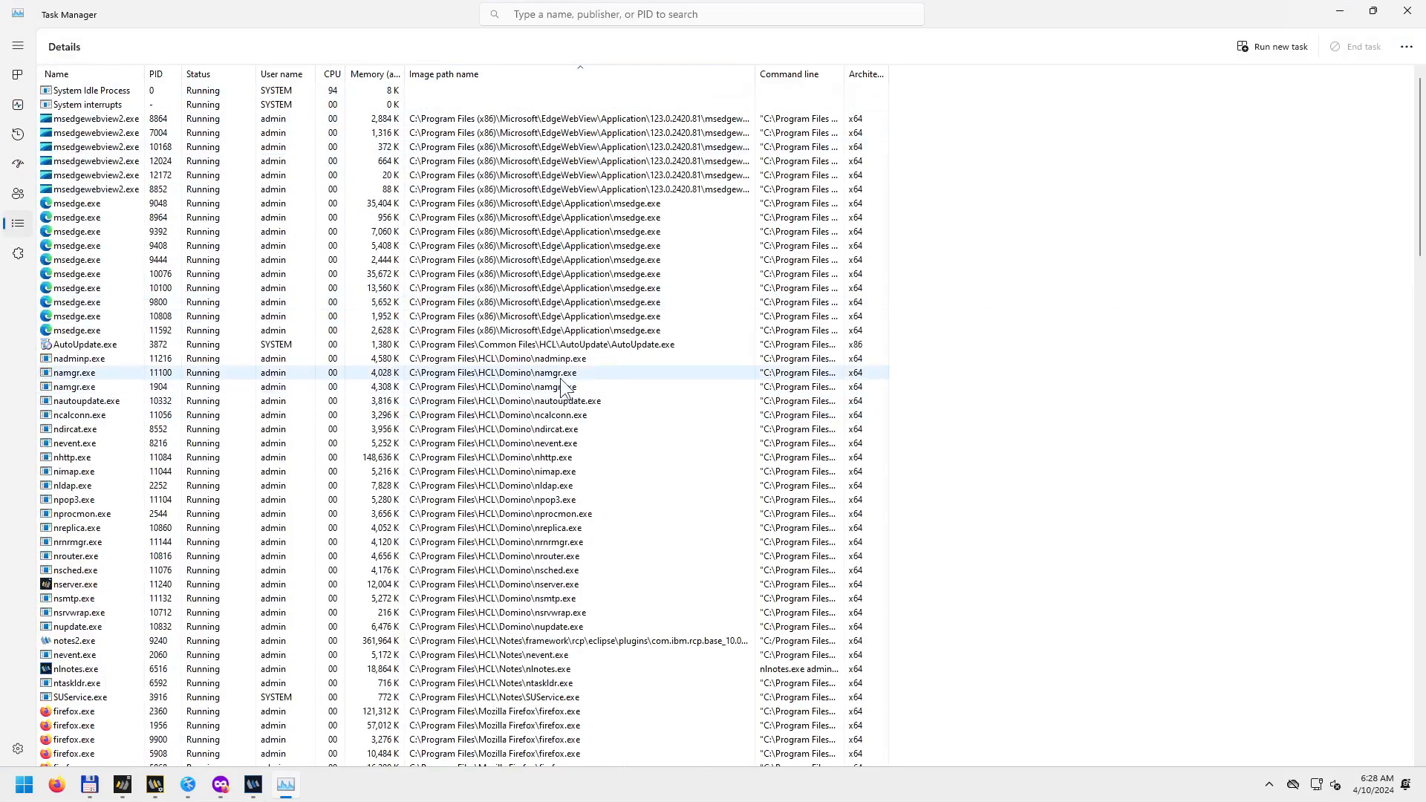
left_click(603, 642)
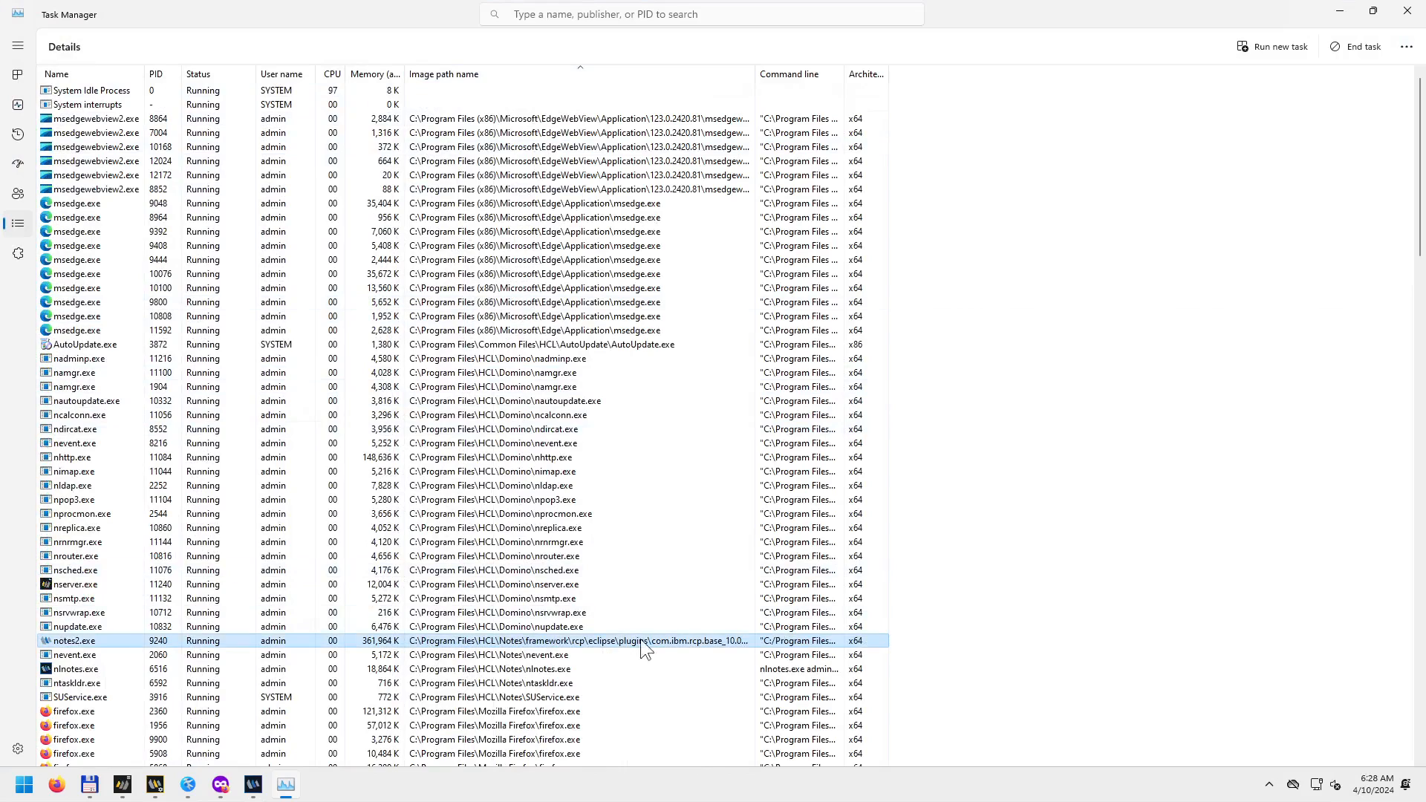
left_click_drag(756, 74, 1029, 73)
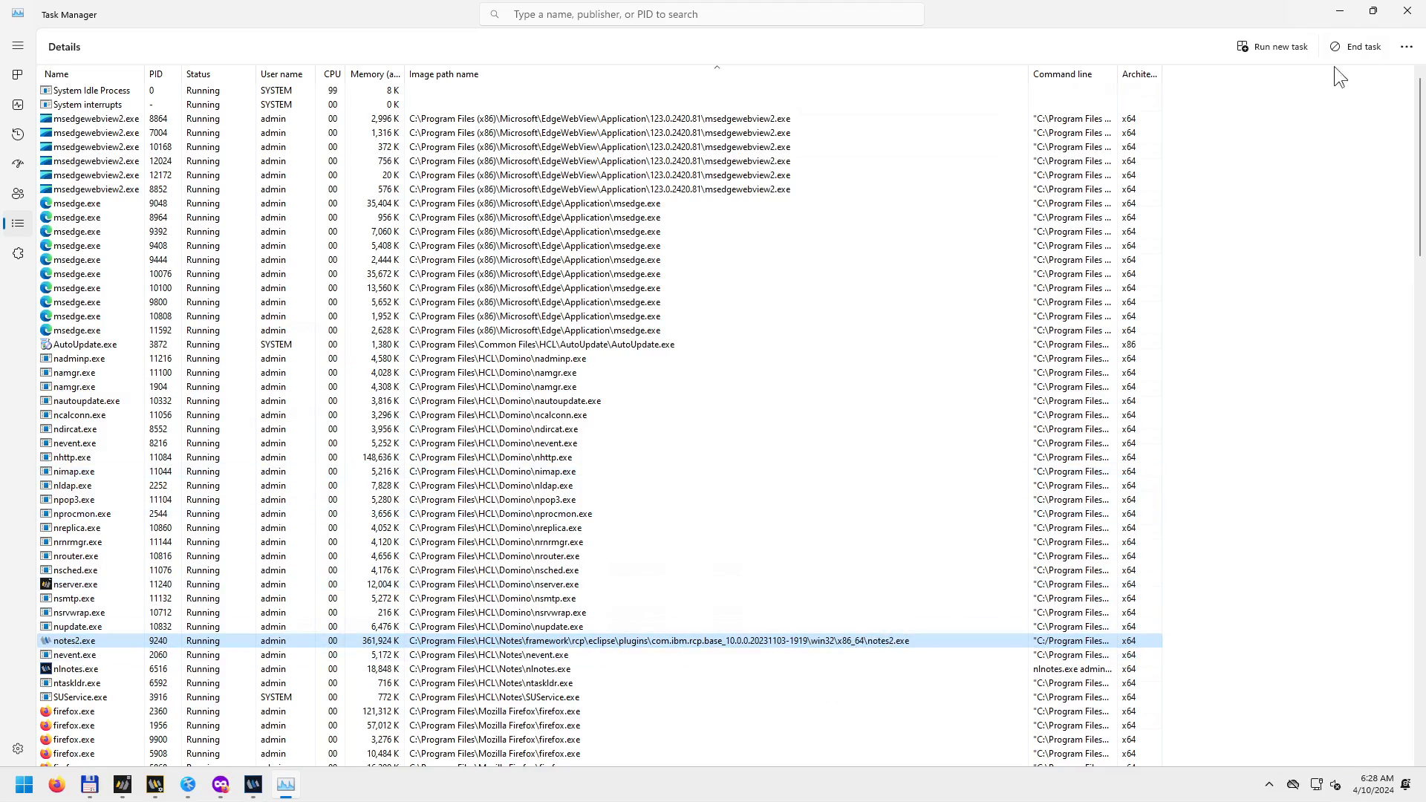
left_click(1343, 12)
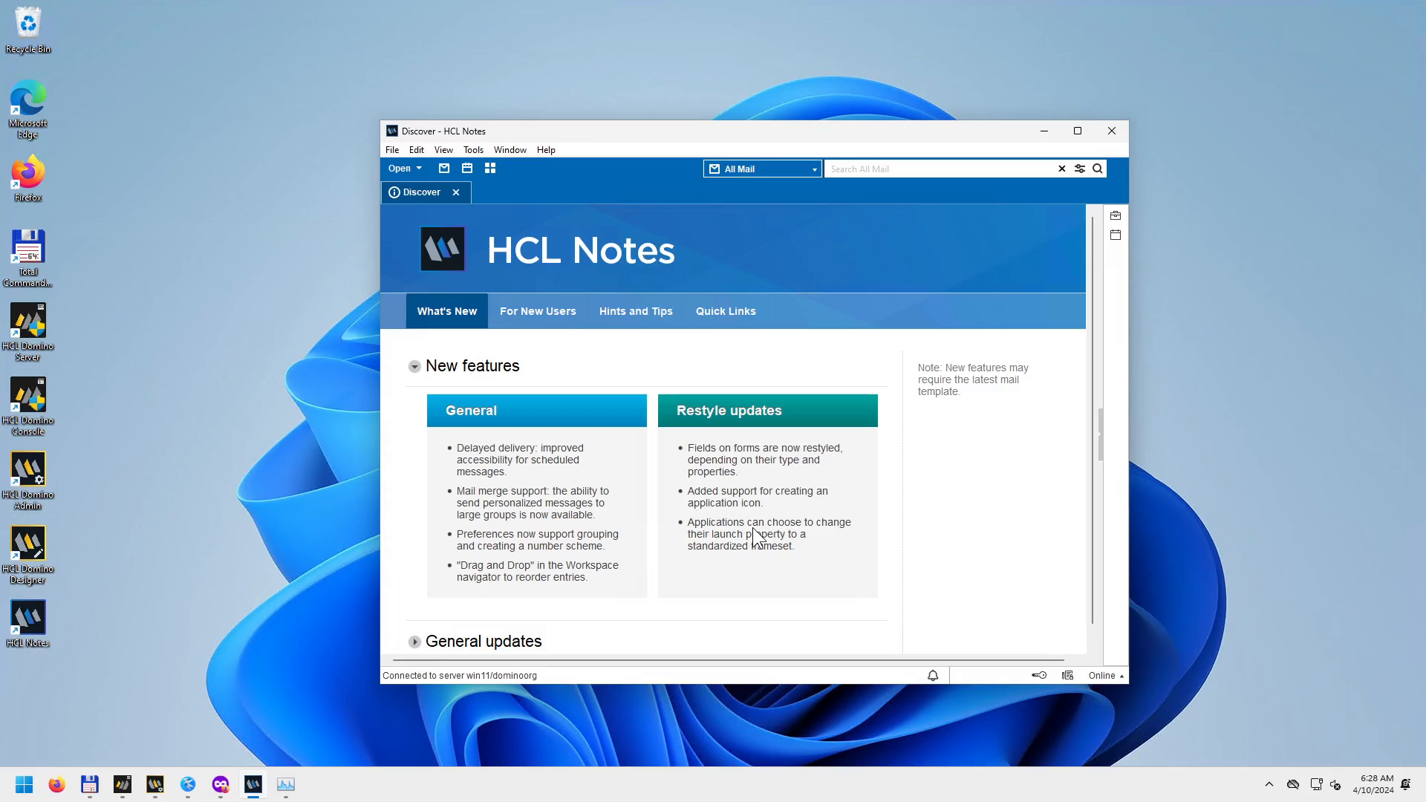
Maximize the HCL Notes window and bring Total Commander to the front.
left_click_drag(693, 126, 761, 126)
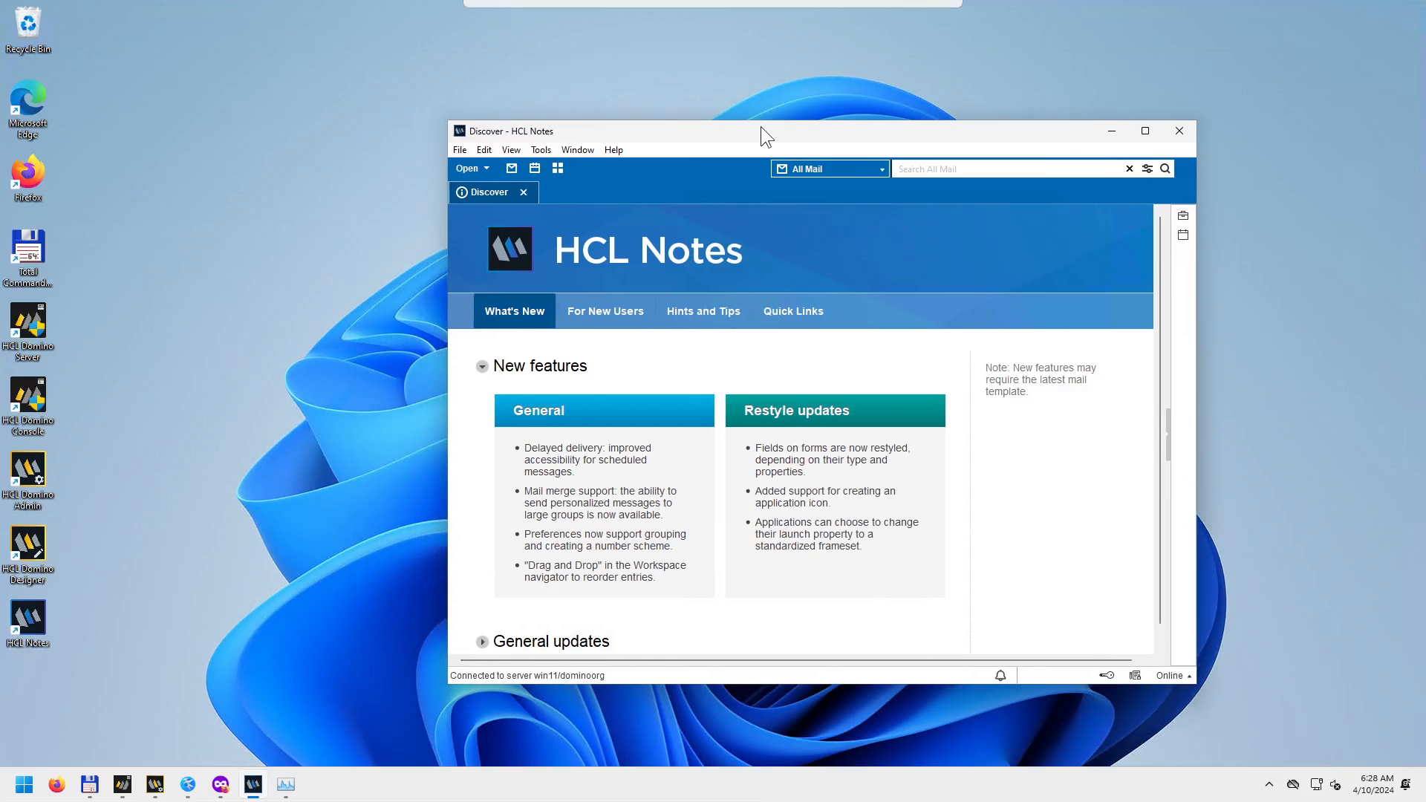
double_click(760, 127)
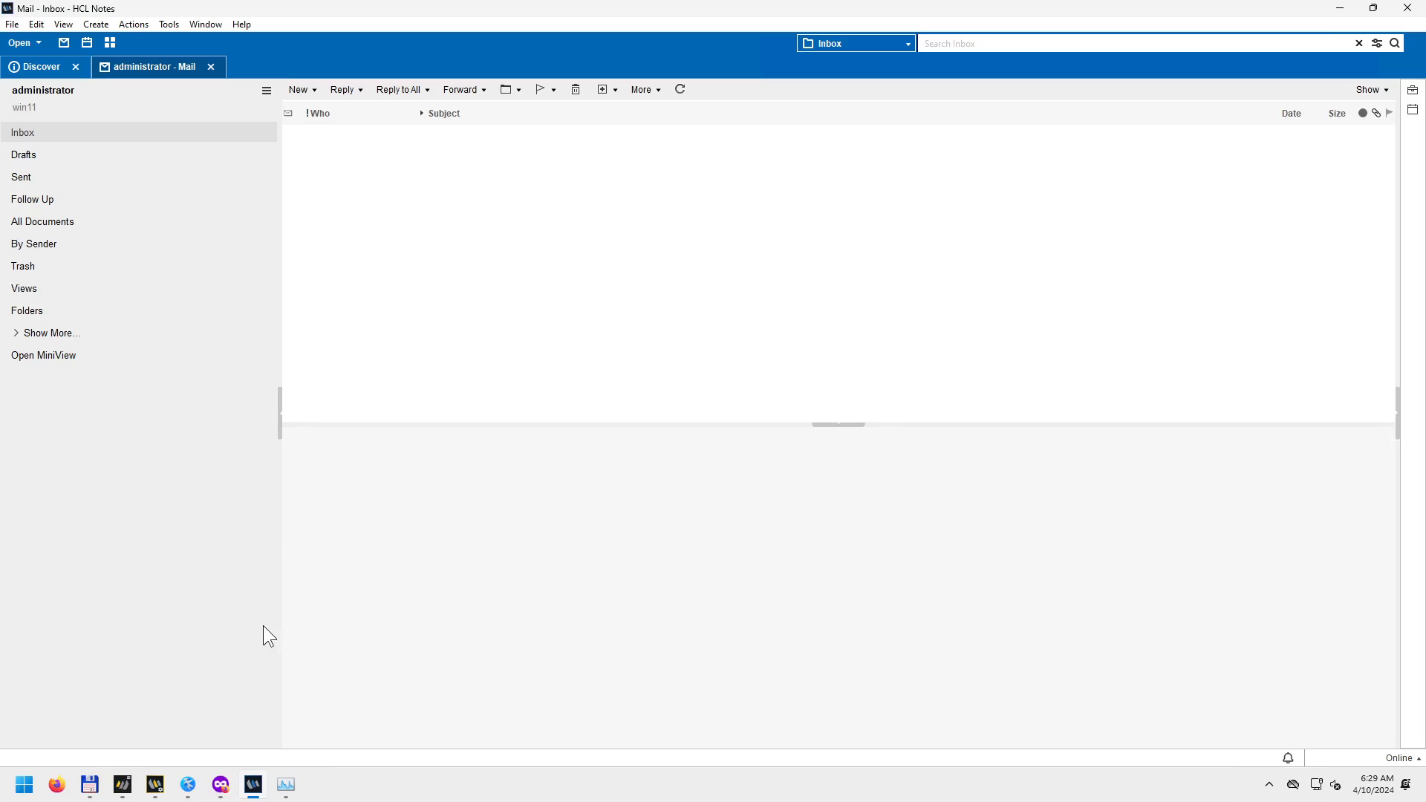
left_click(90, 785)
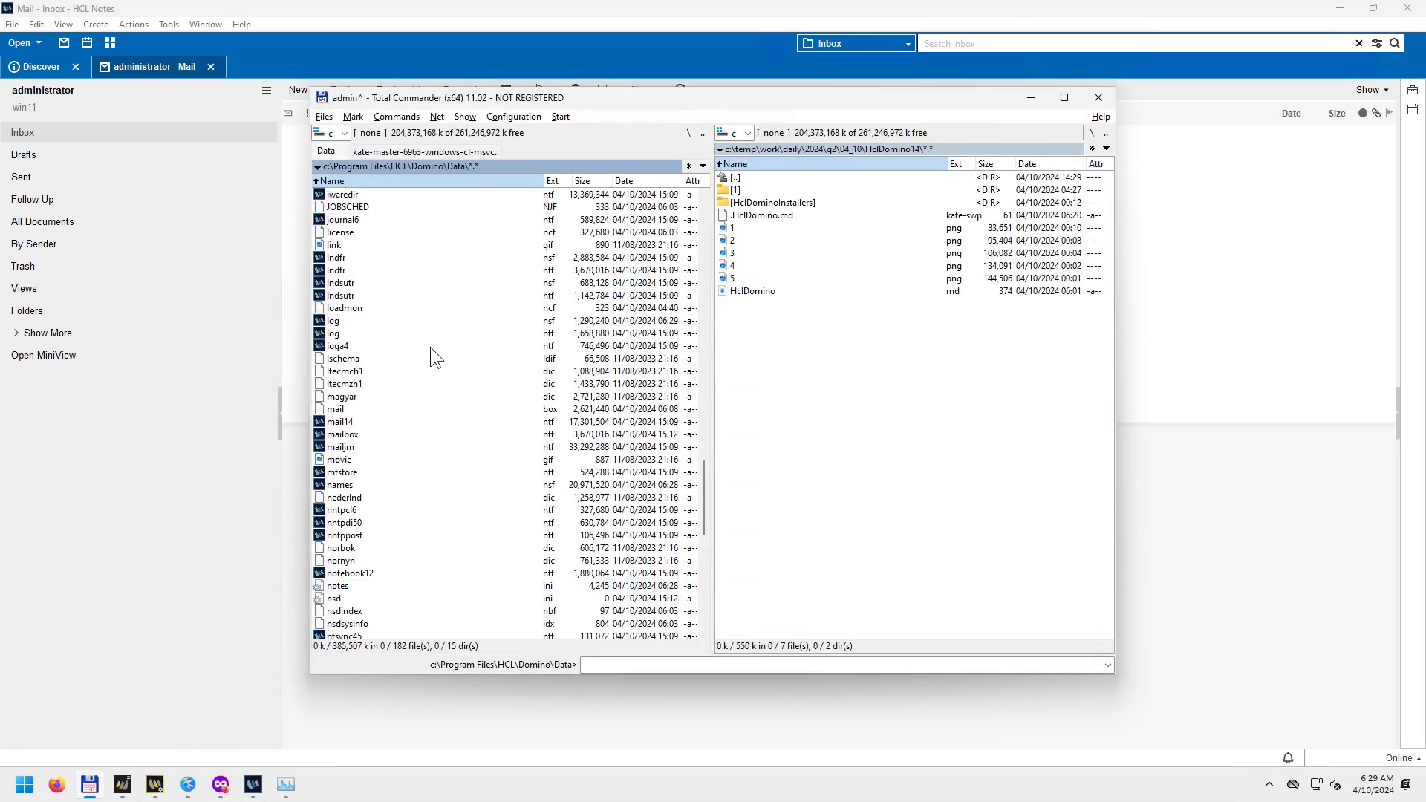
Go from Domino's Data folder up to the Notes client's Data folder, then return to the Notes mail tab.
left_click(430, 347)
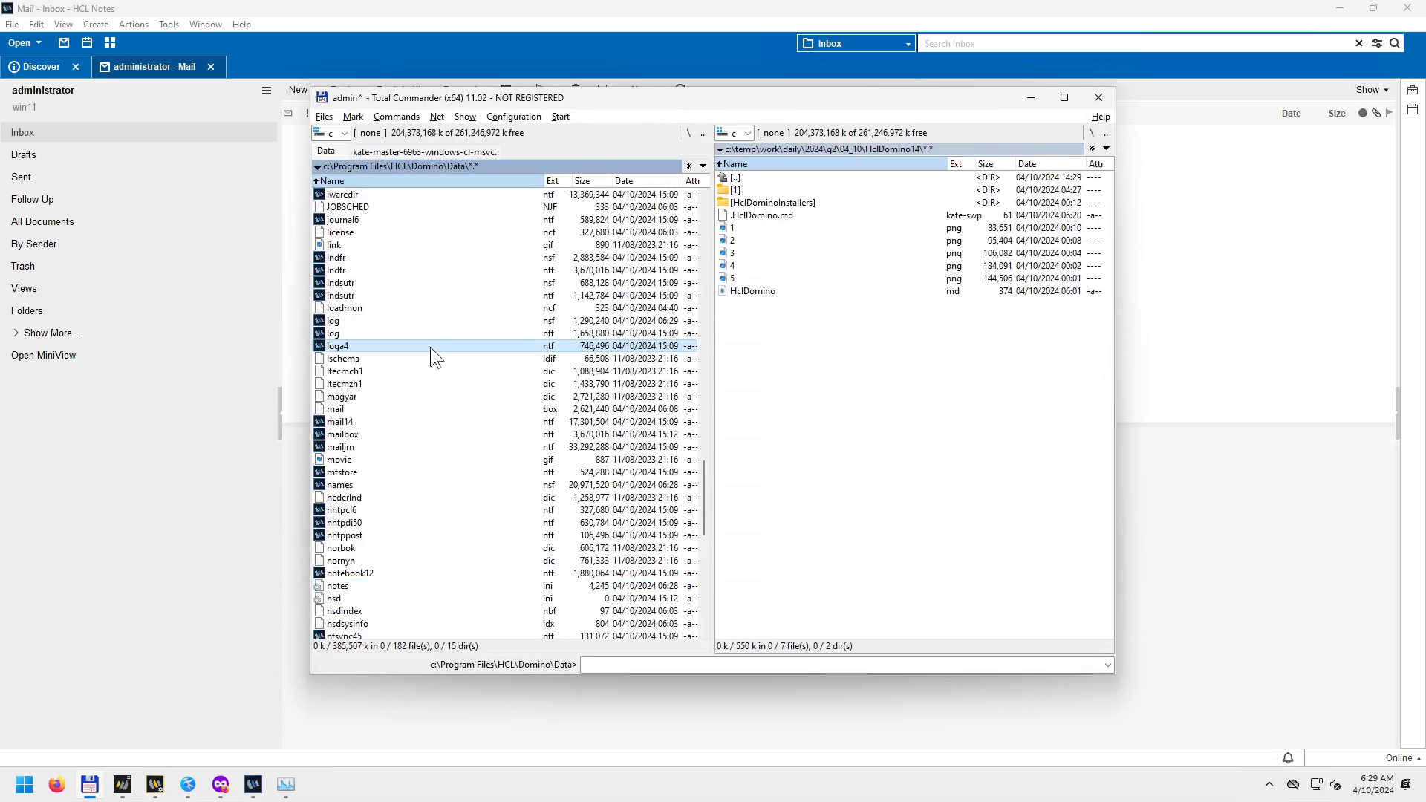
key("BackSpace")
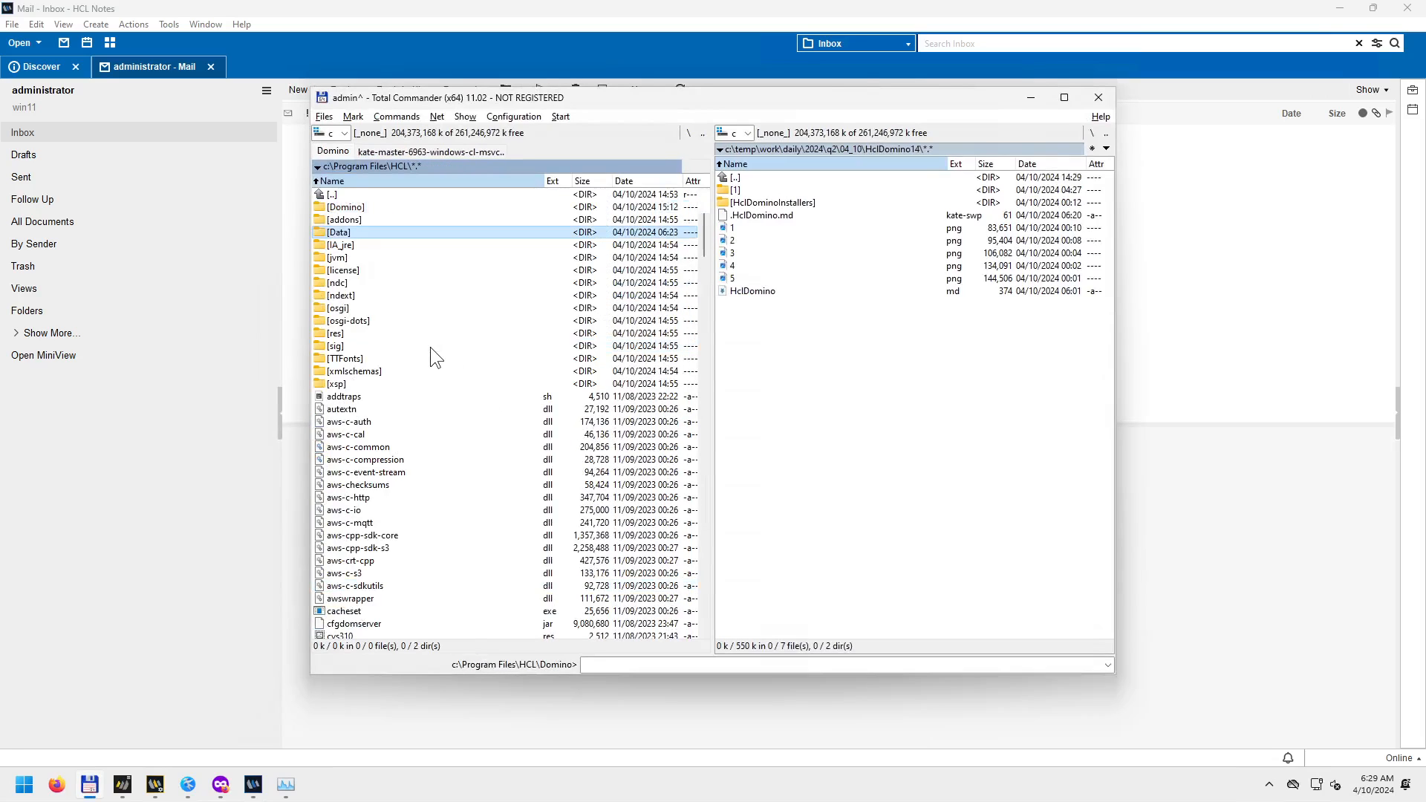
key("BackSpace")
key("Down")
key("Return")
key("Down")
key("Return")
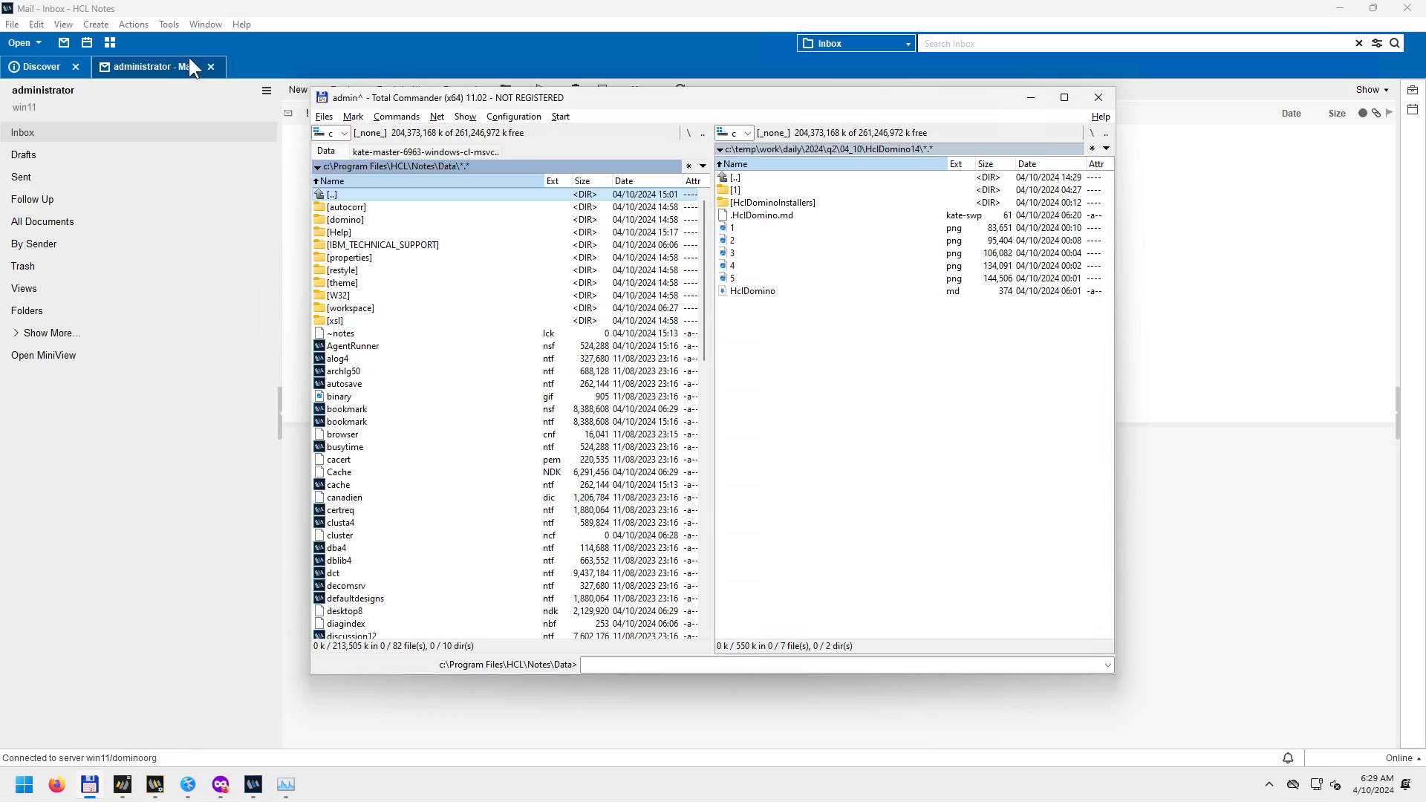
left_click(123, 70)
left_click(15, 25)
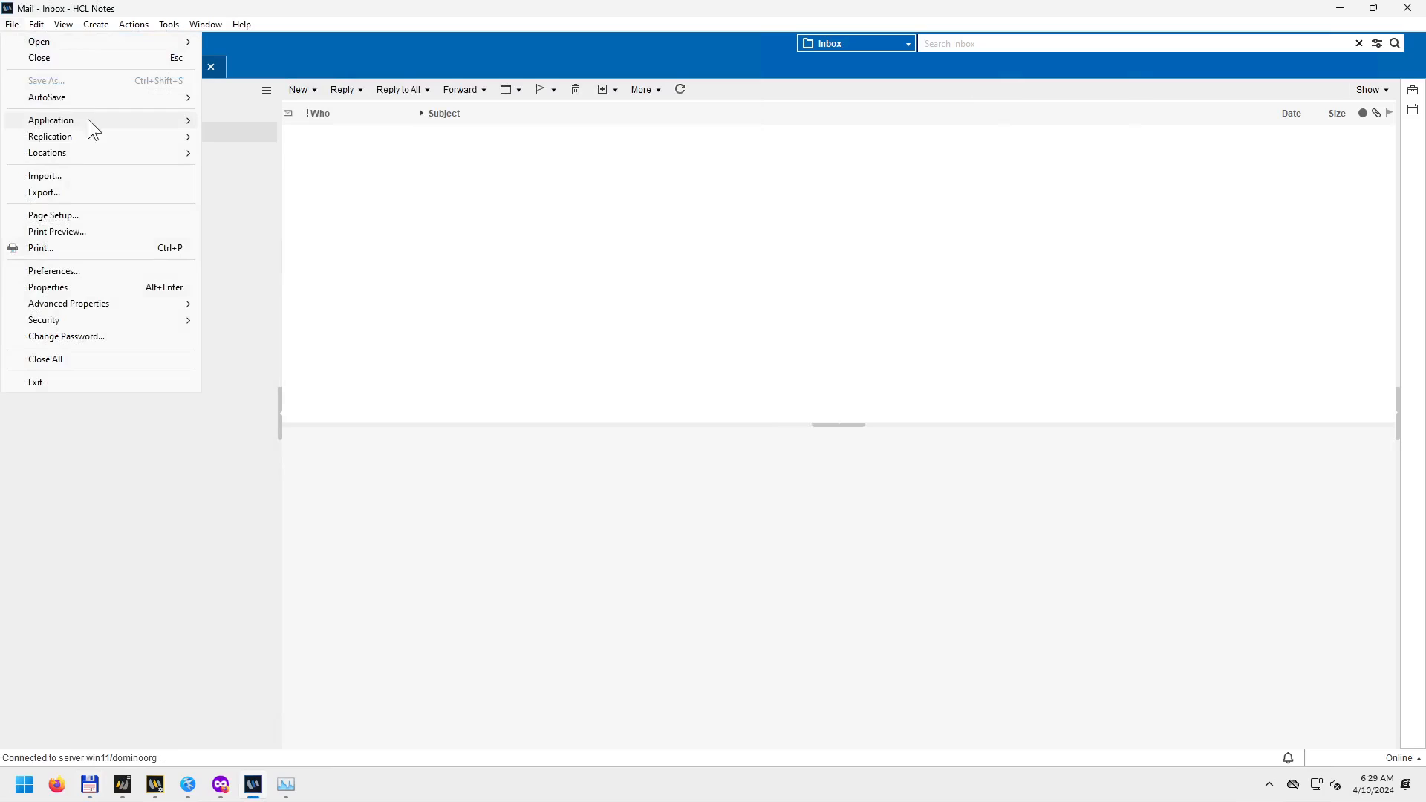
Open the mail database's properties box and move it over the Inbox.
mouse_move(91, 120)
left_click(252, 122)
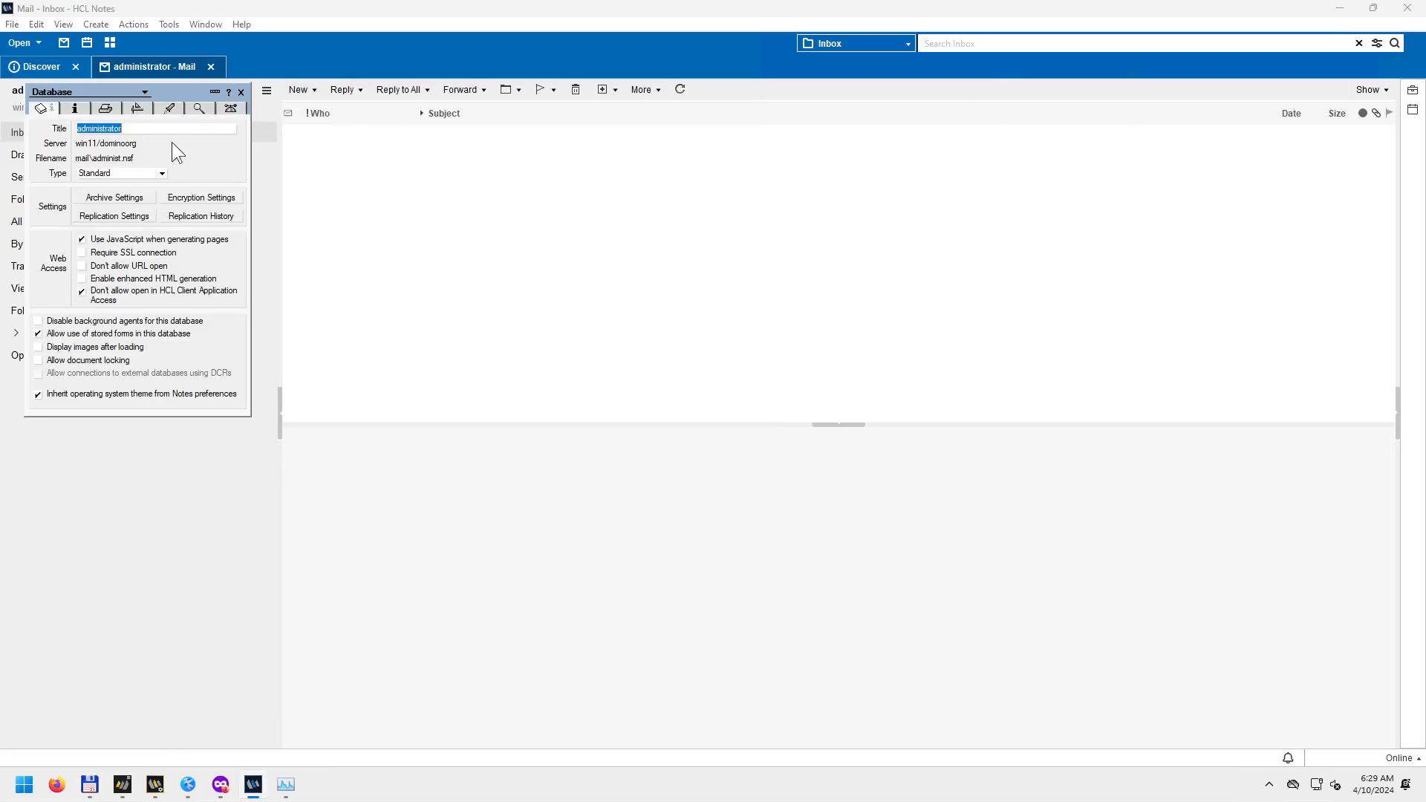
left_click_drag(168, 87, 612, 218)
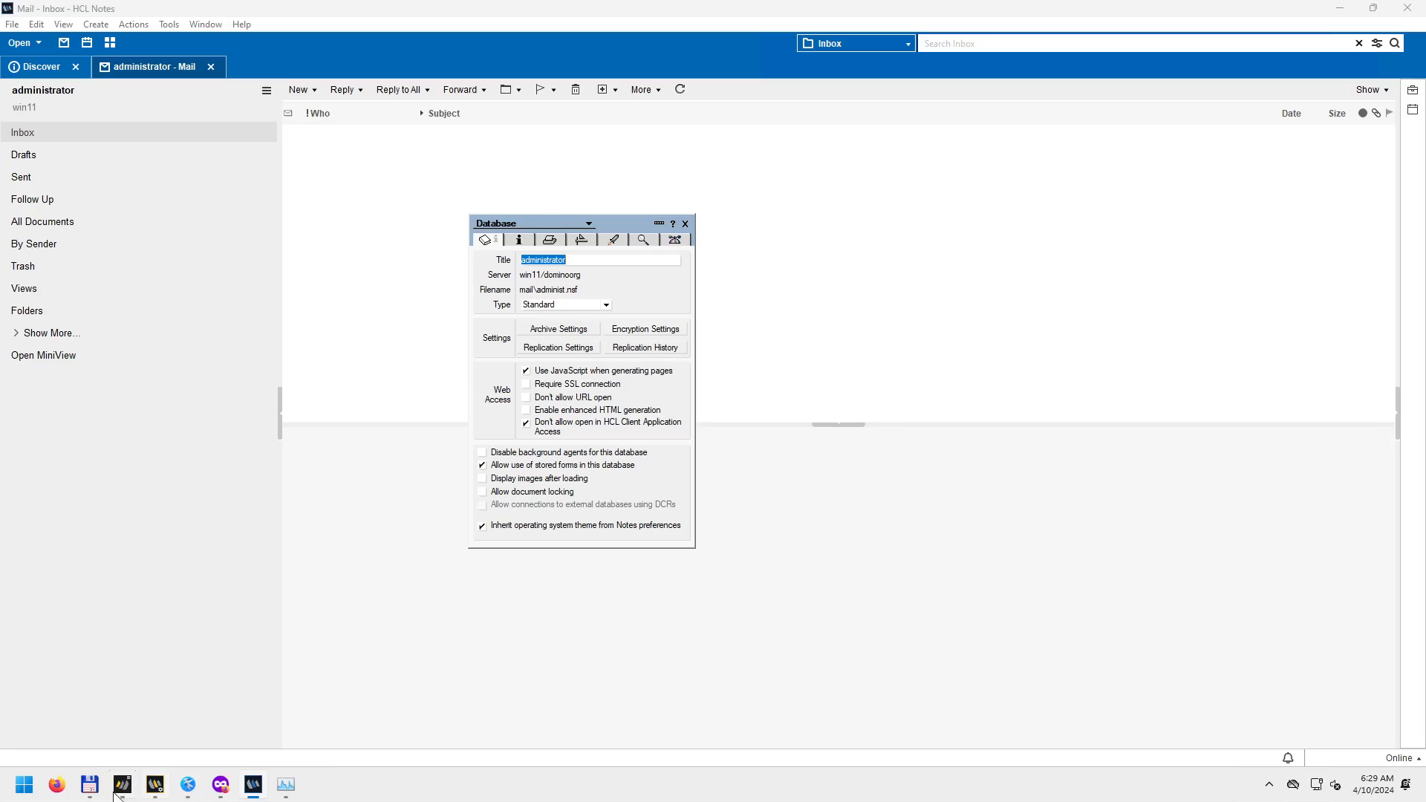
In Total Commander, browse to Domino\Data\mail and select administ.nsf.
left_click(90, 785)
left_click(423, 275)
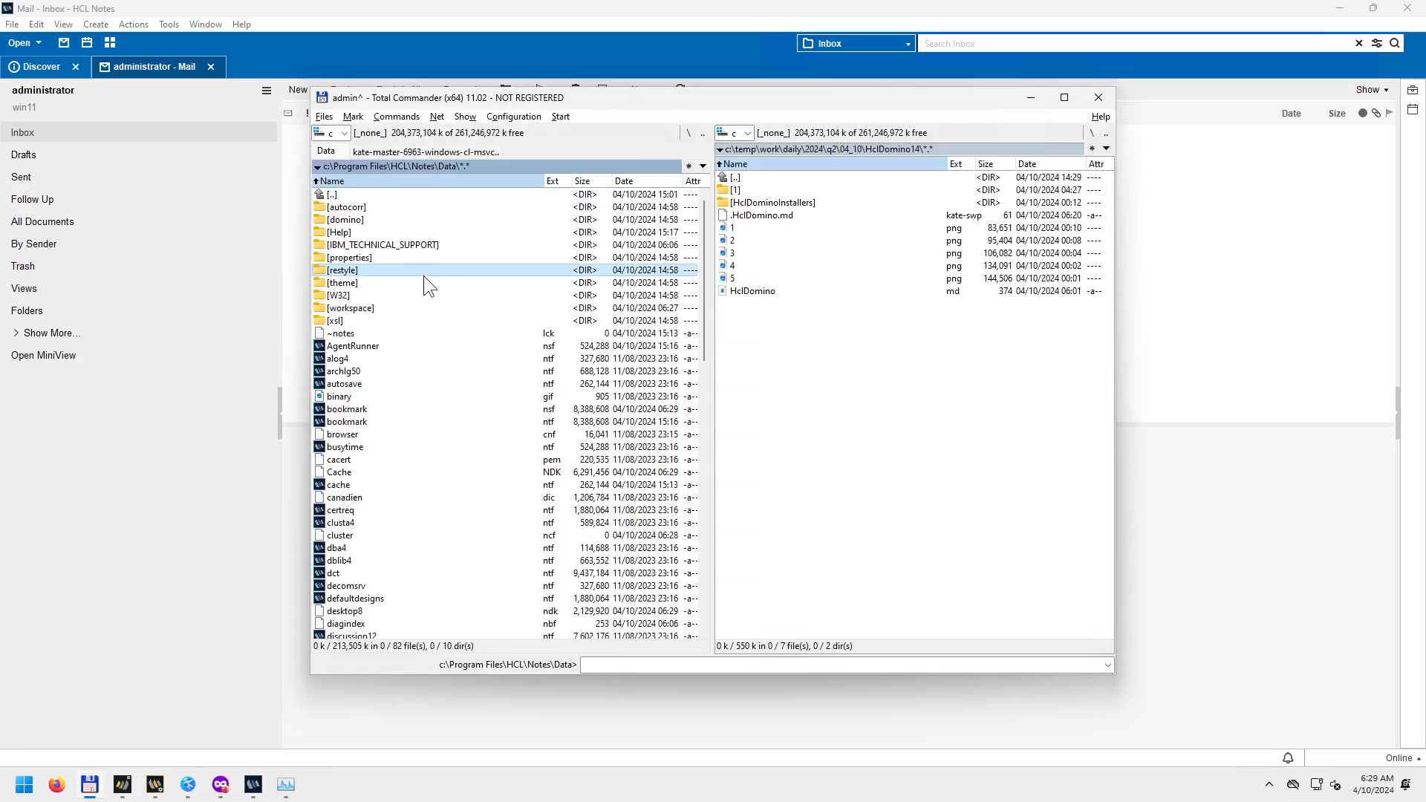
key("BackSpace")
key("BackSpace")
key("Up")
key("Return")
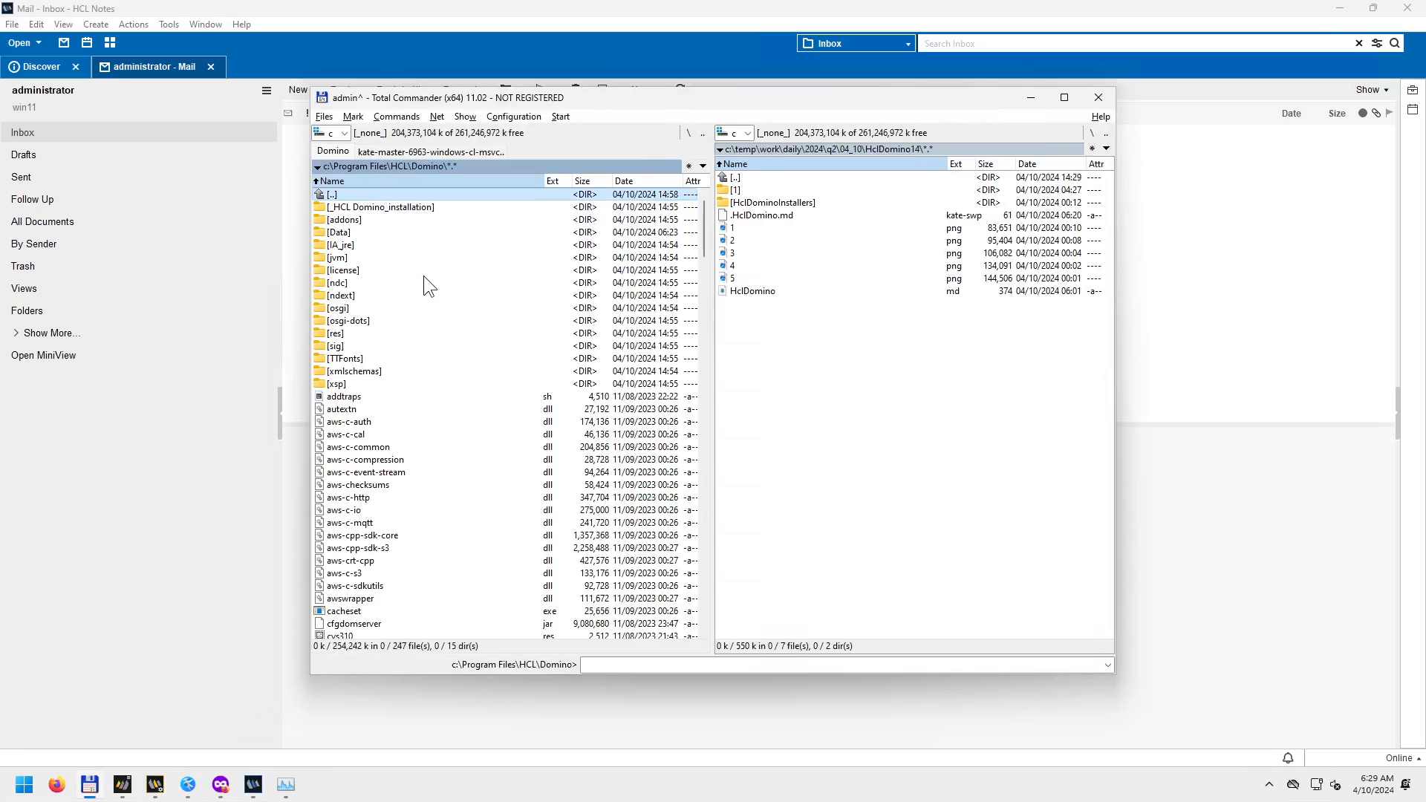
key("Down")
key("Down")
key("Down")
key("Return")
key("Down")
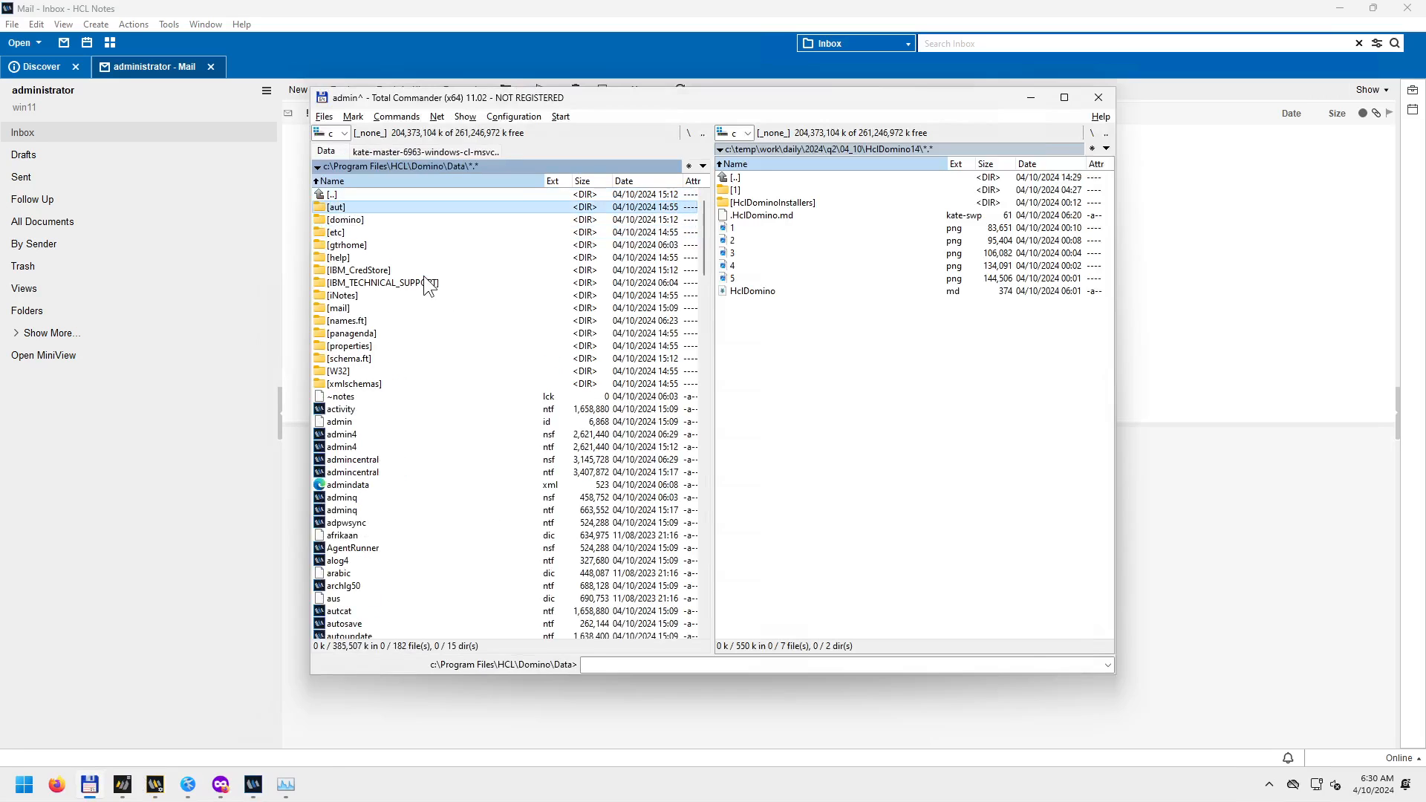
key("Down")
key("Down")
key("Down")
key("Down")
key("Down")
key("Down")
key("Down")
key("Down")
key("Return")
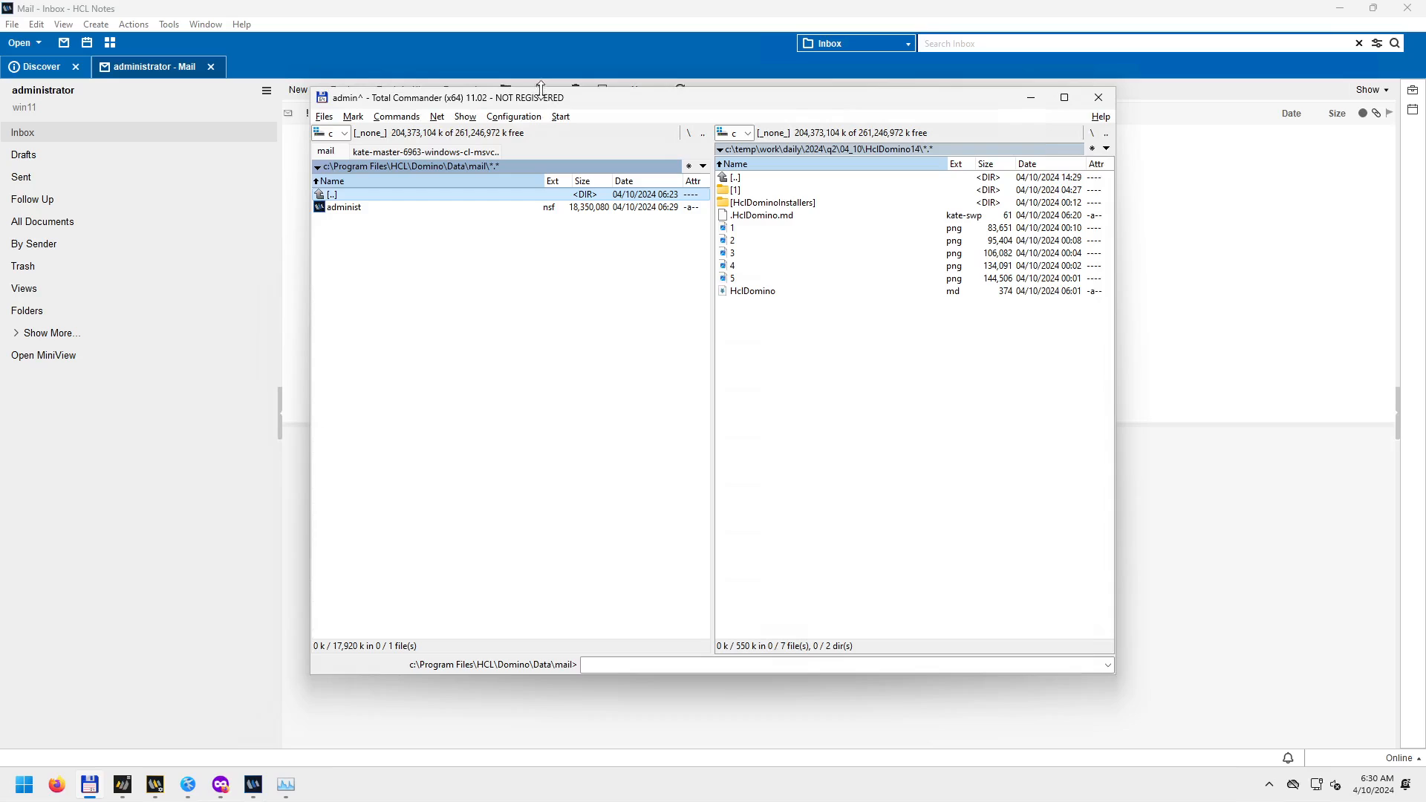
left_click_drag(541, 89, 951, 182)
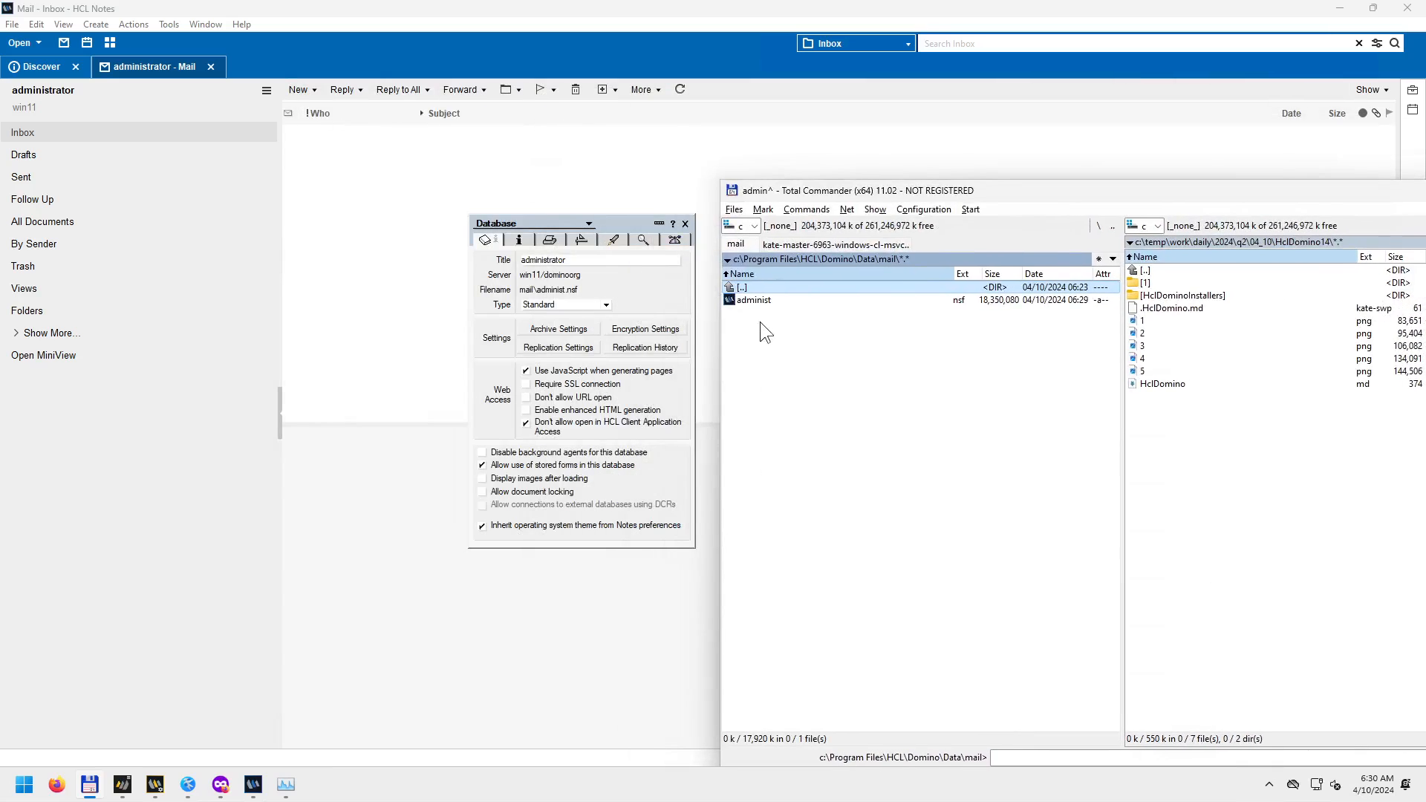
left_click(763, 302)
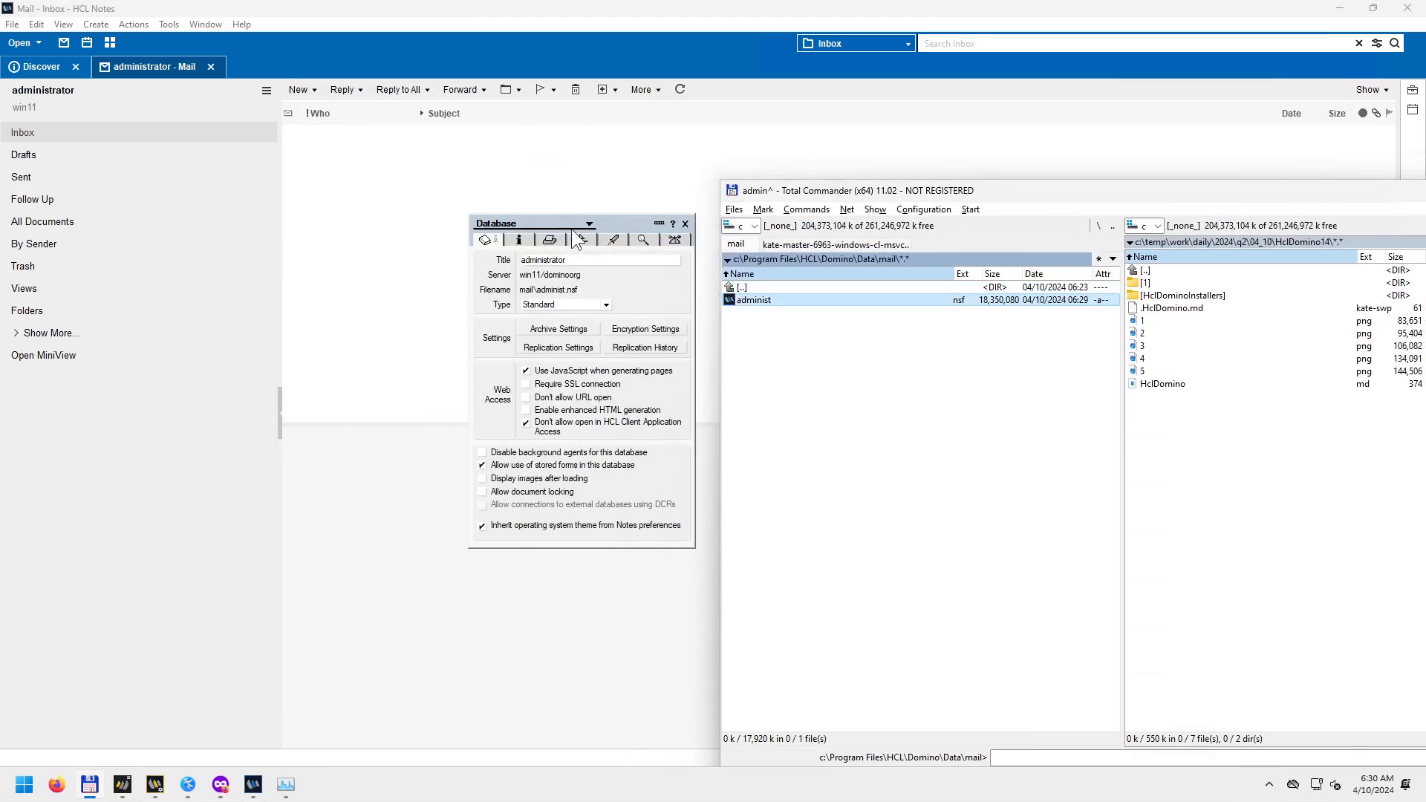
Review the properties' Info, Printing and Design tabs, confirming template StdR14Mail version 14.0.
left_click_drag(609, 220, 511, 220)
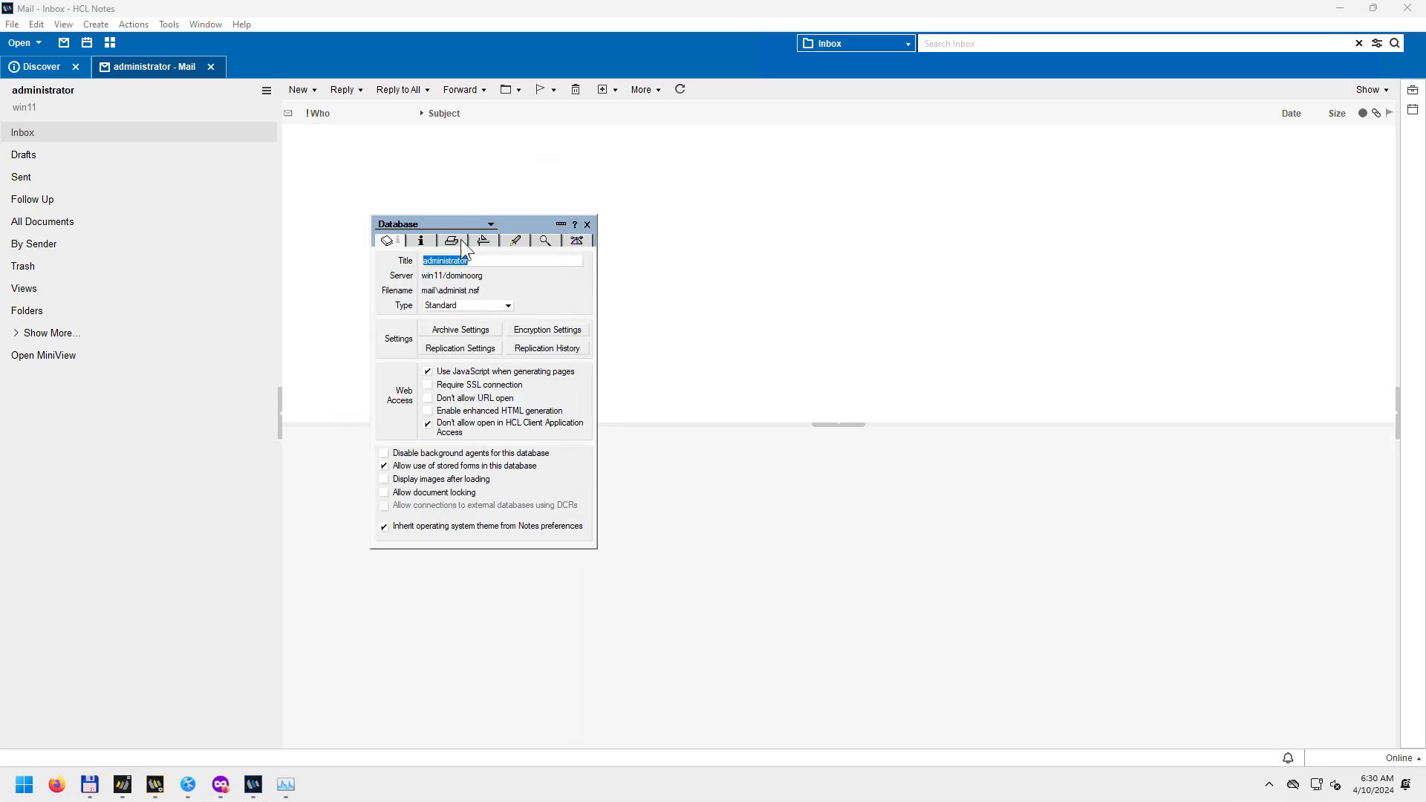
left_click(489, 223)
left_click(489, 224)
left_click(490, 225)
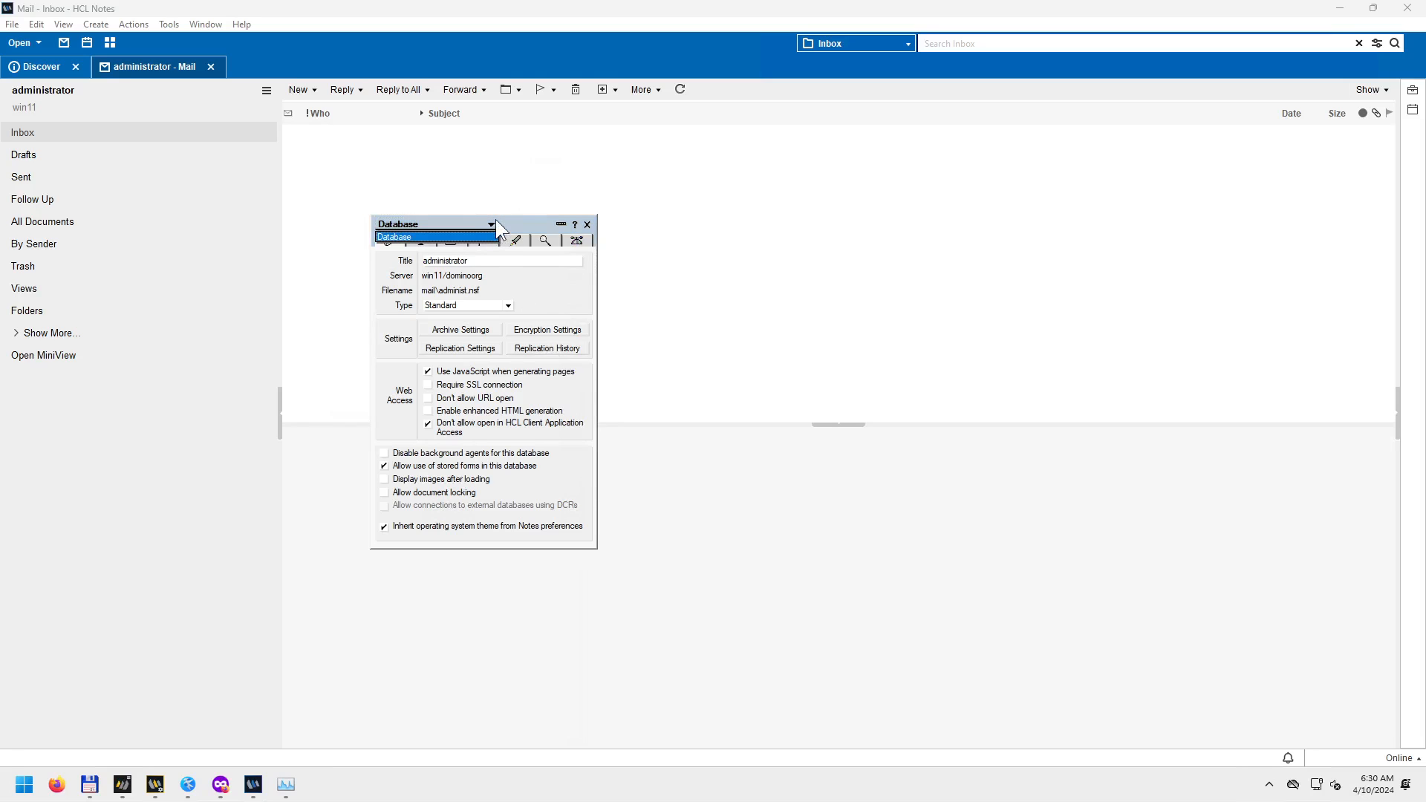
left_click(496, 220)
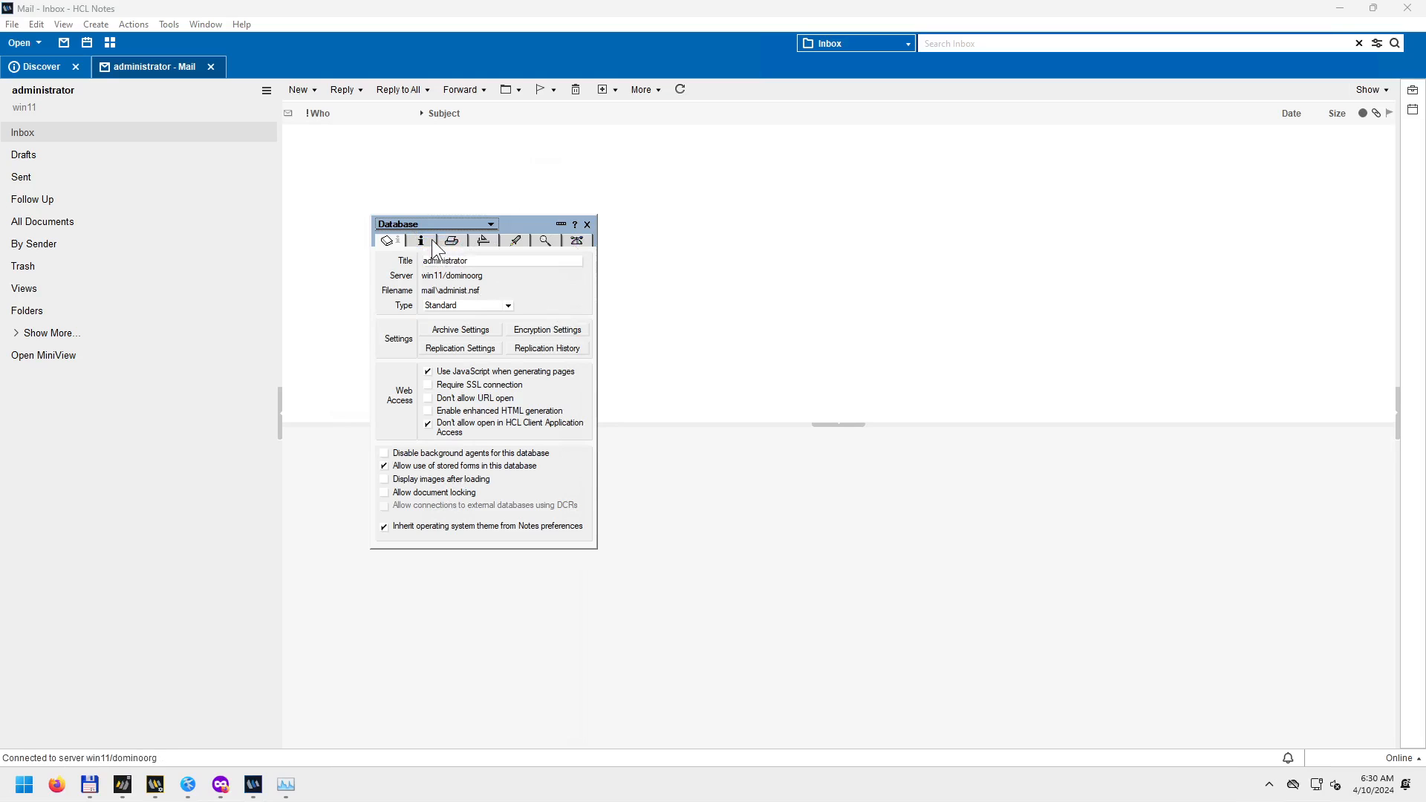
left_click(426, 241)
left_click(446, 243)
left_click(483, 243)
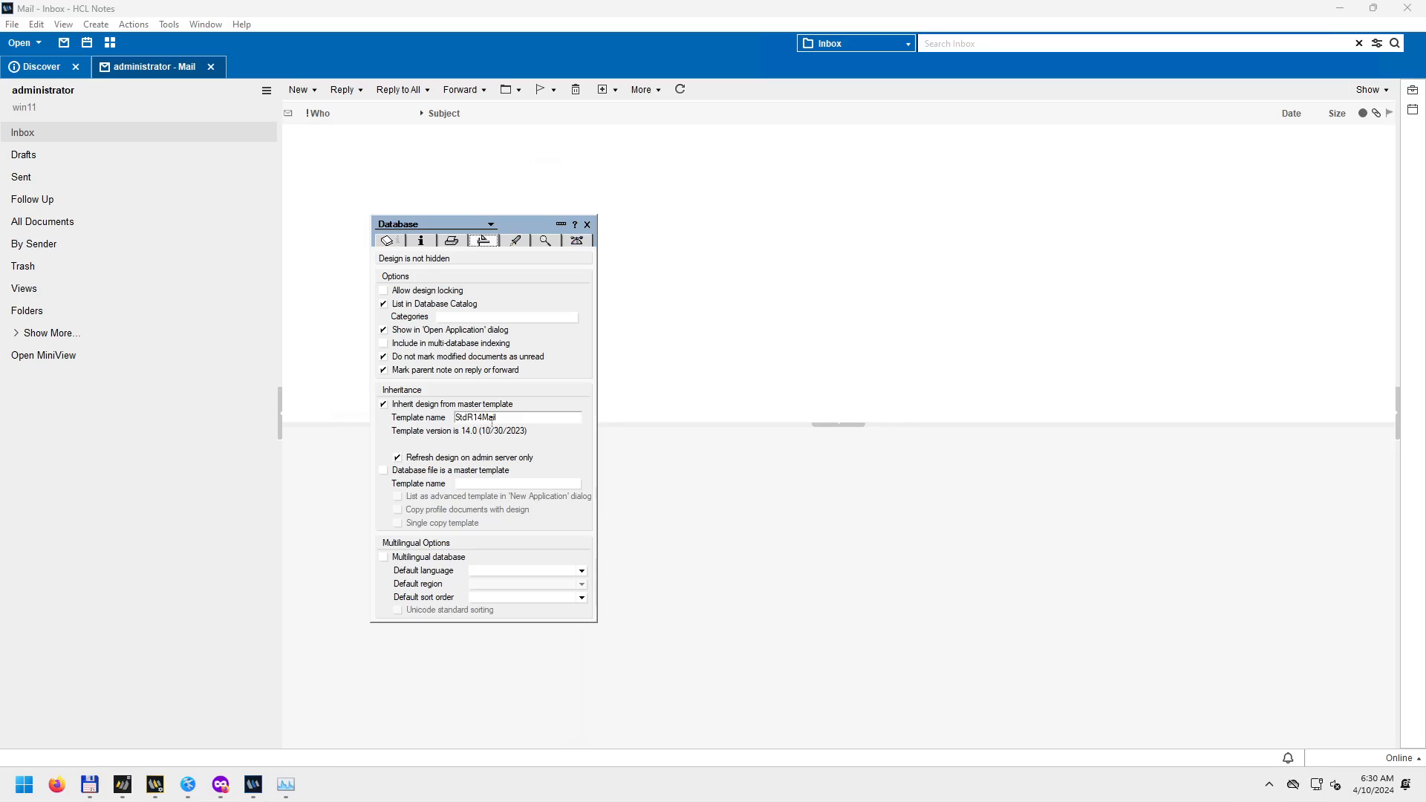
left_click_drag(508, 418, 457, 411)
left_click(90, 785)
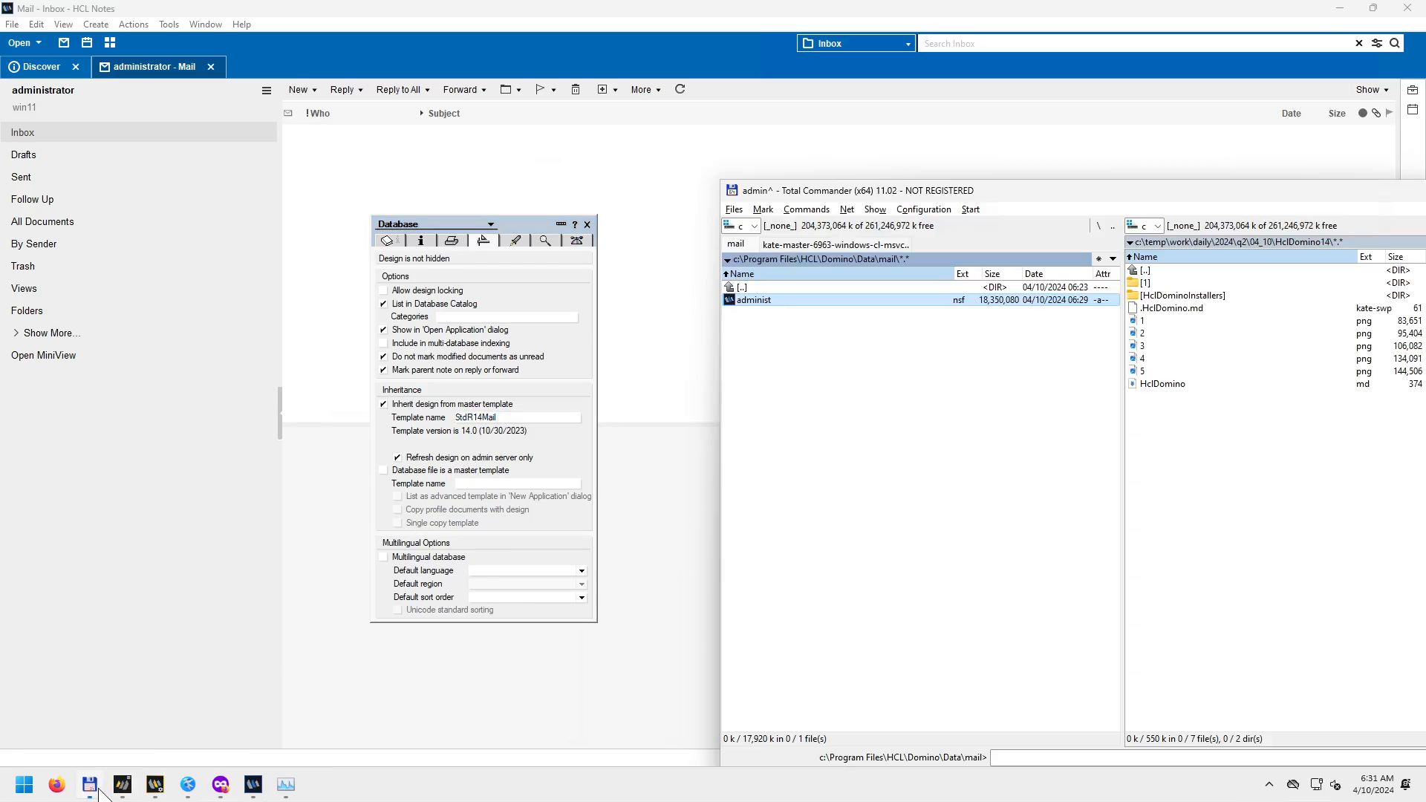
Quick-search 'mail' in Domino's Data folder to find files like mail14.ntf.
key("BackSpace")
type("mail")
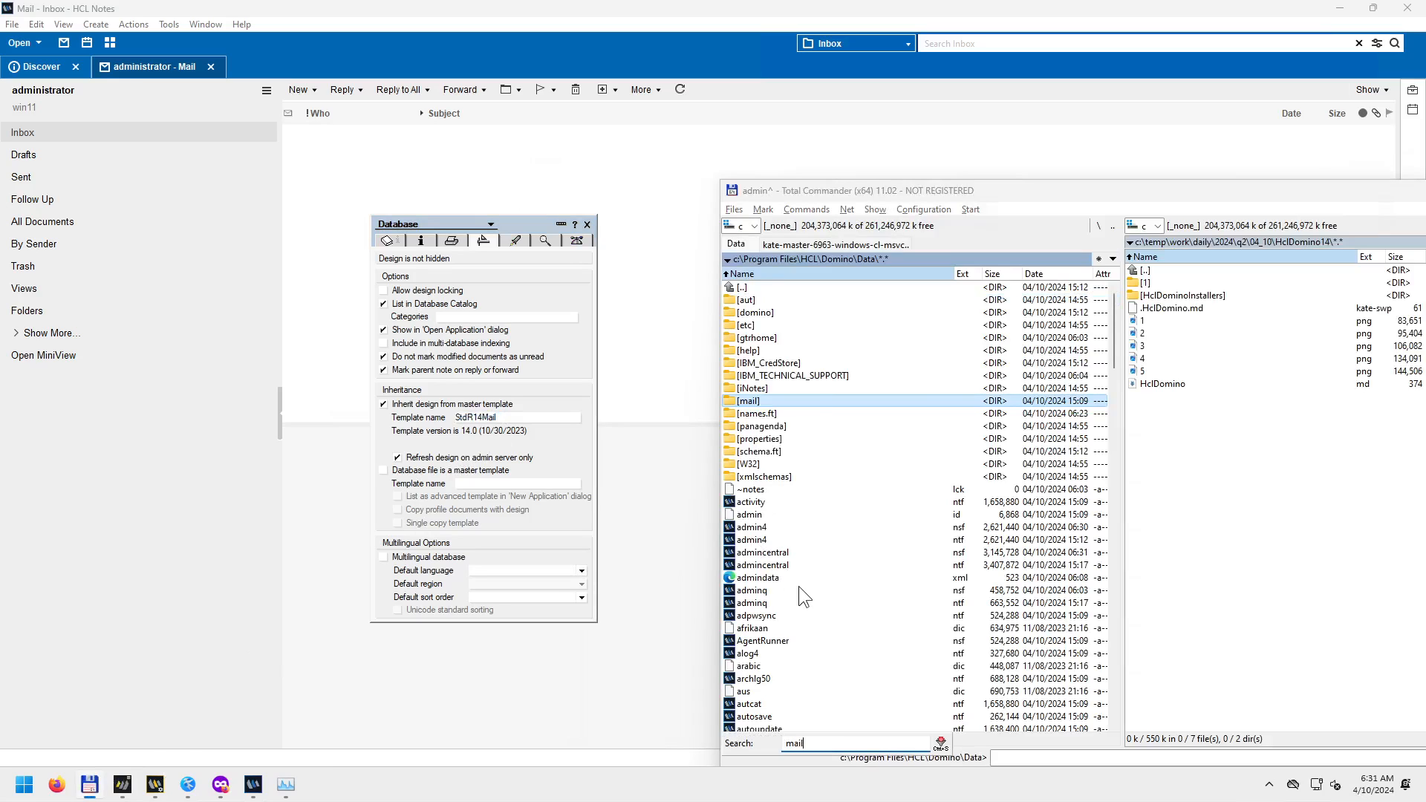
key("Down")
key("Down")
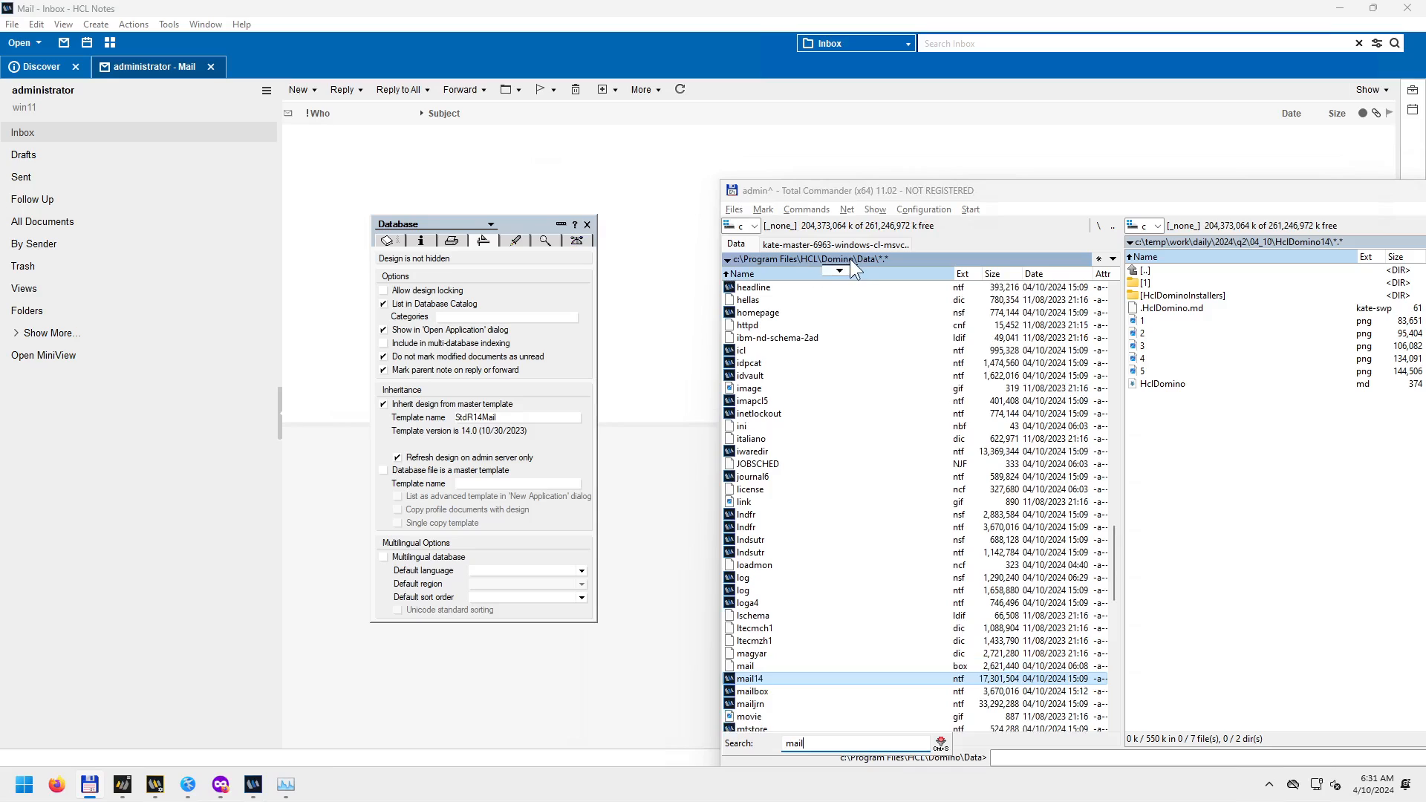
Close the database properties box.
left_click(586, 224)
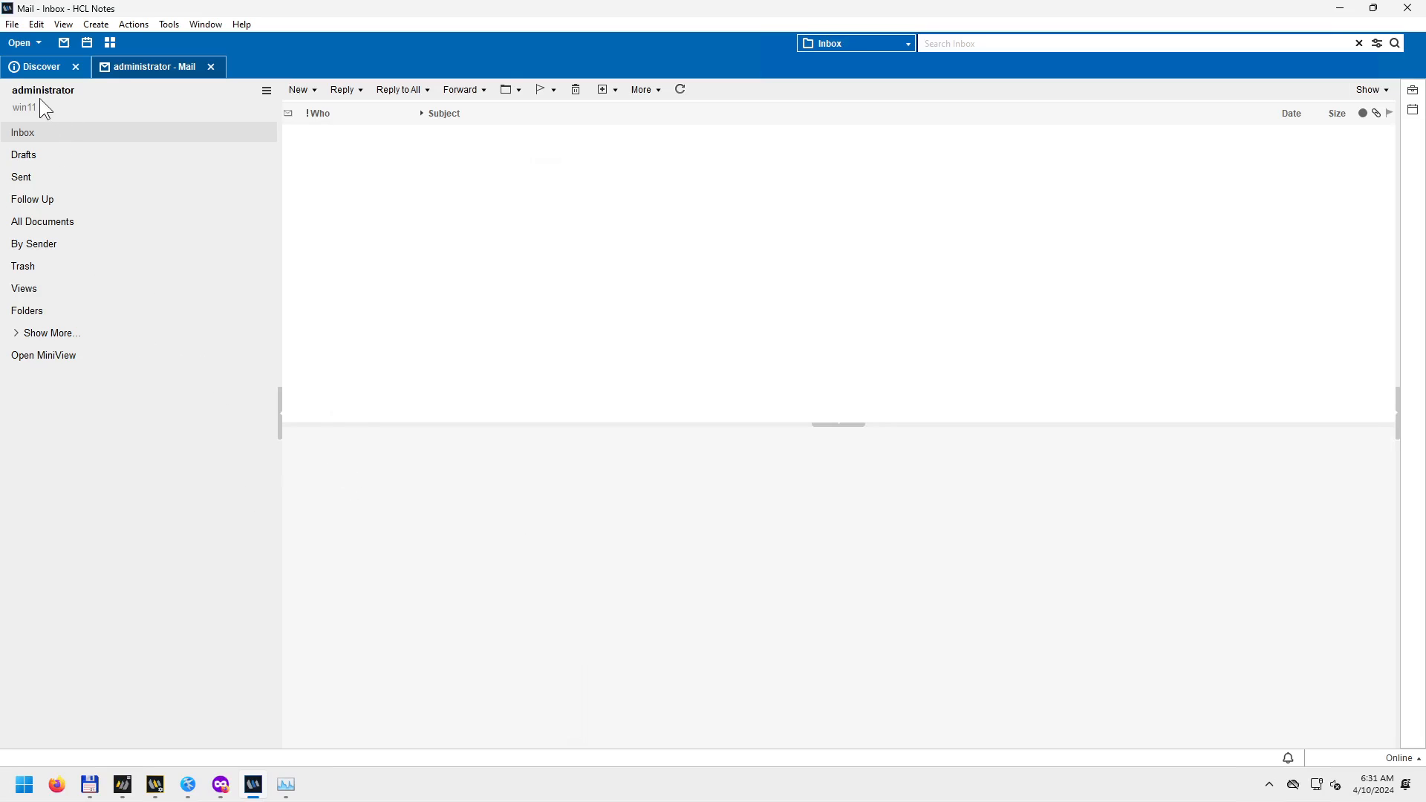
Start a new mail message addressed to the administrator via the 'admin' suggestion.
left_click(315, 90)
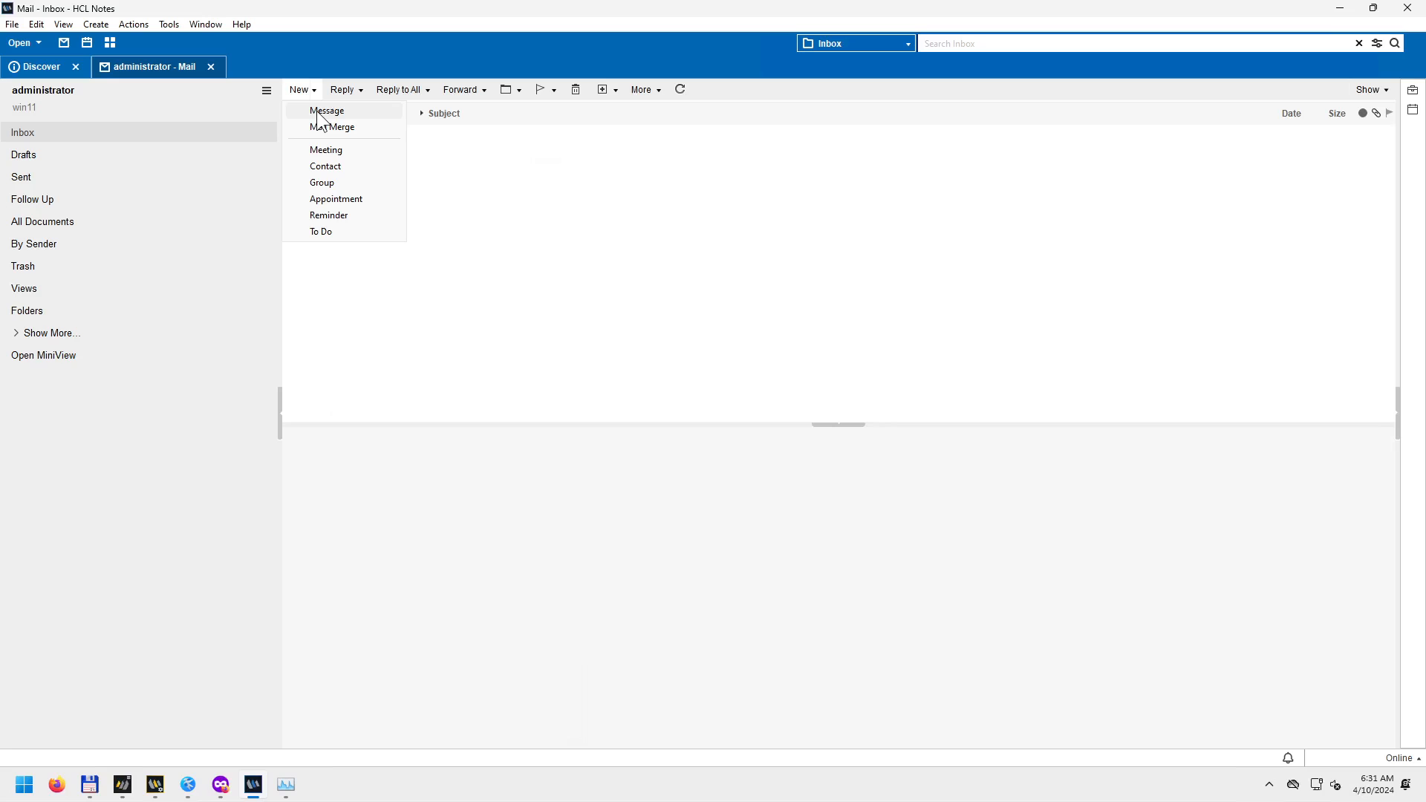
left_click(319, 113)
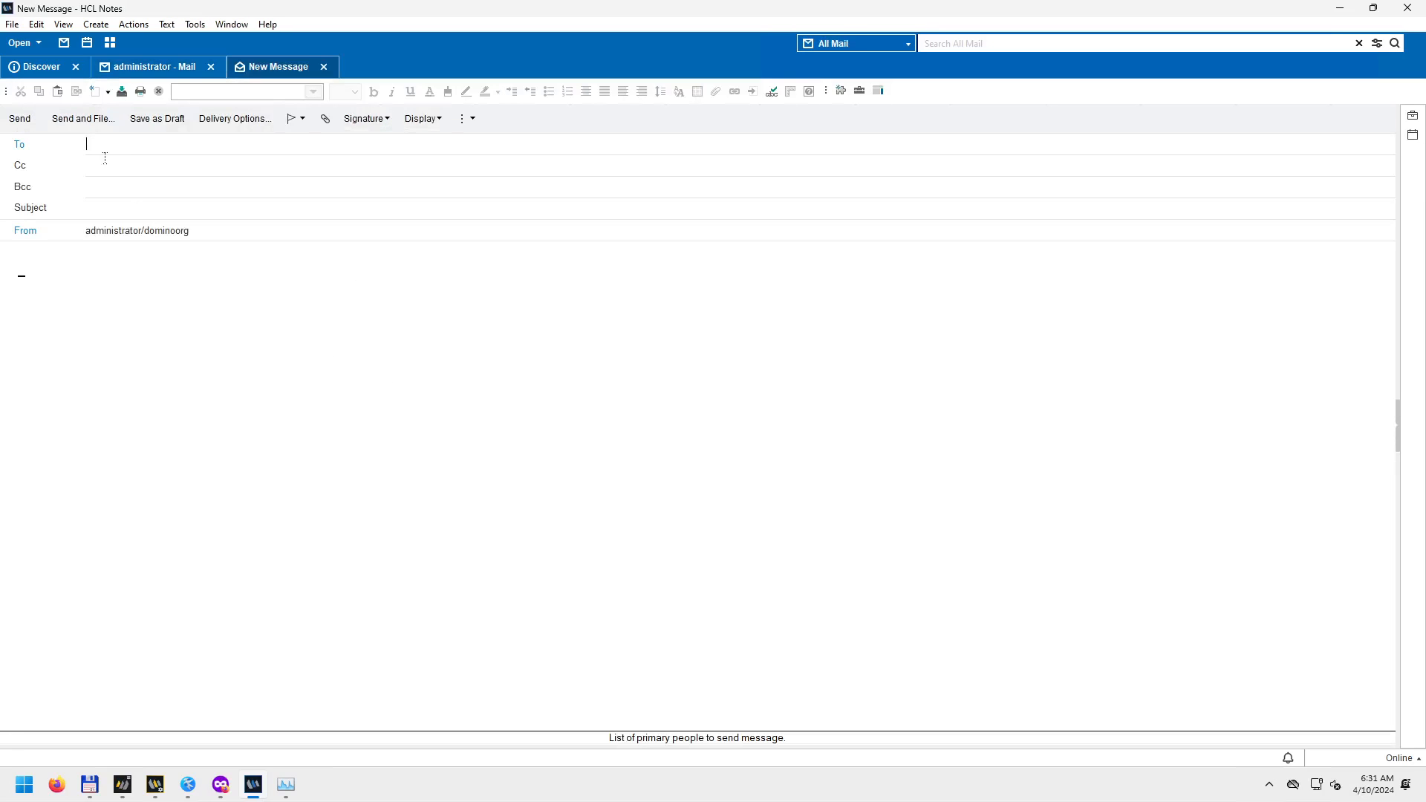
left_click(20, 144)
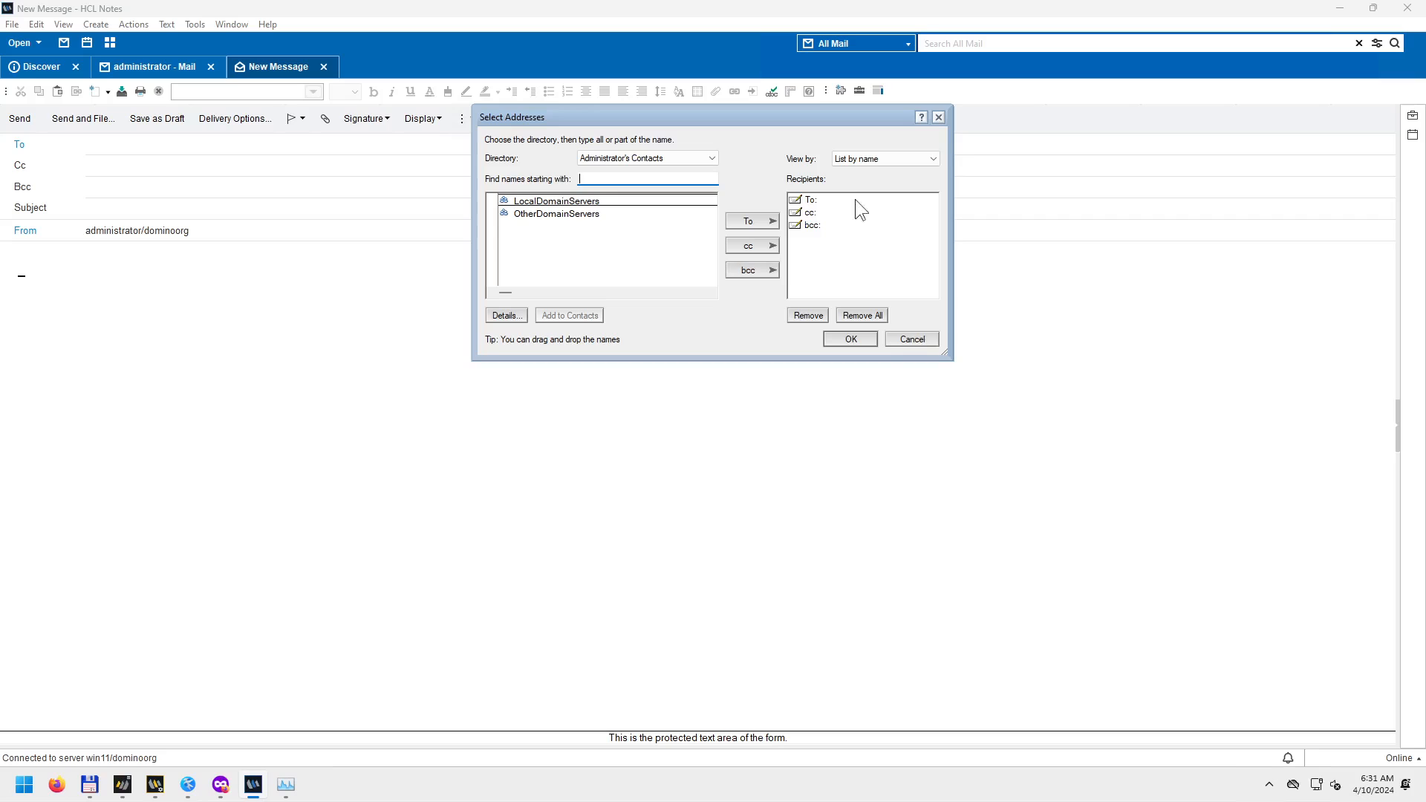
left_click(939, 118)
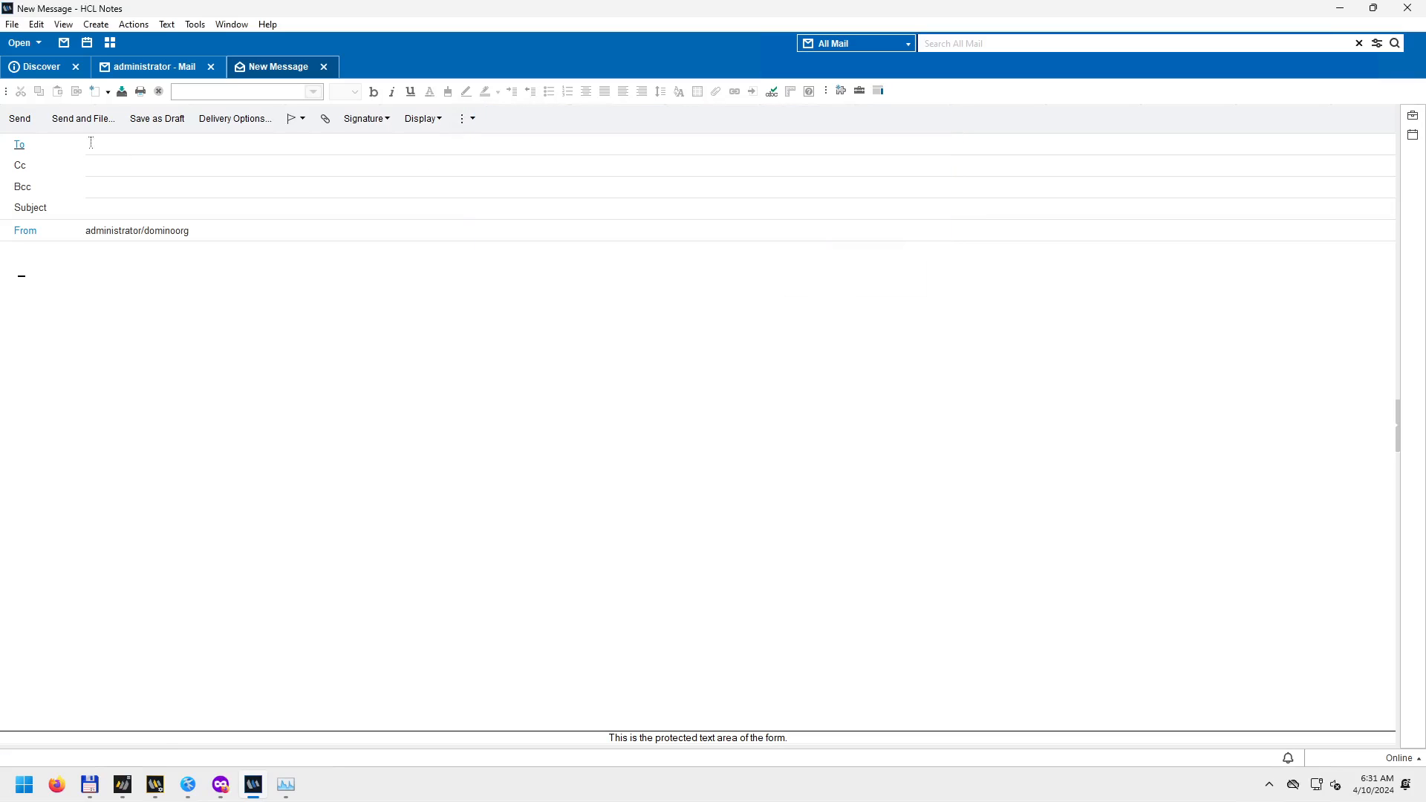
left_click(113, 138)
type("ad")
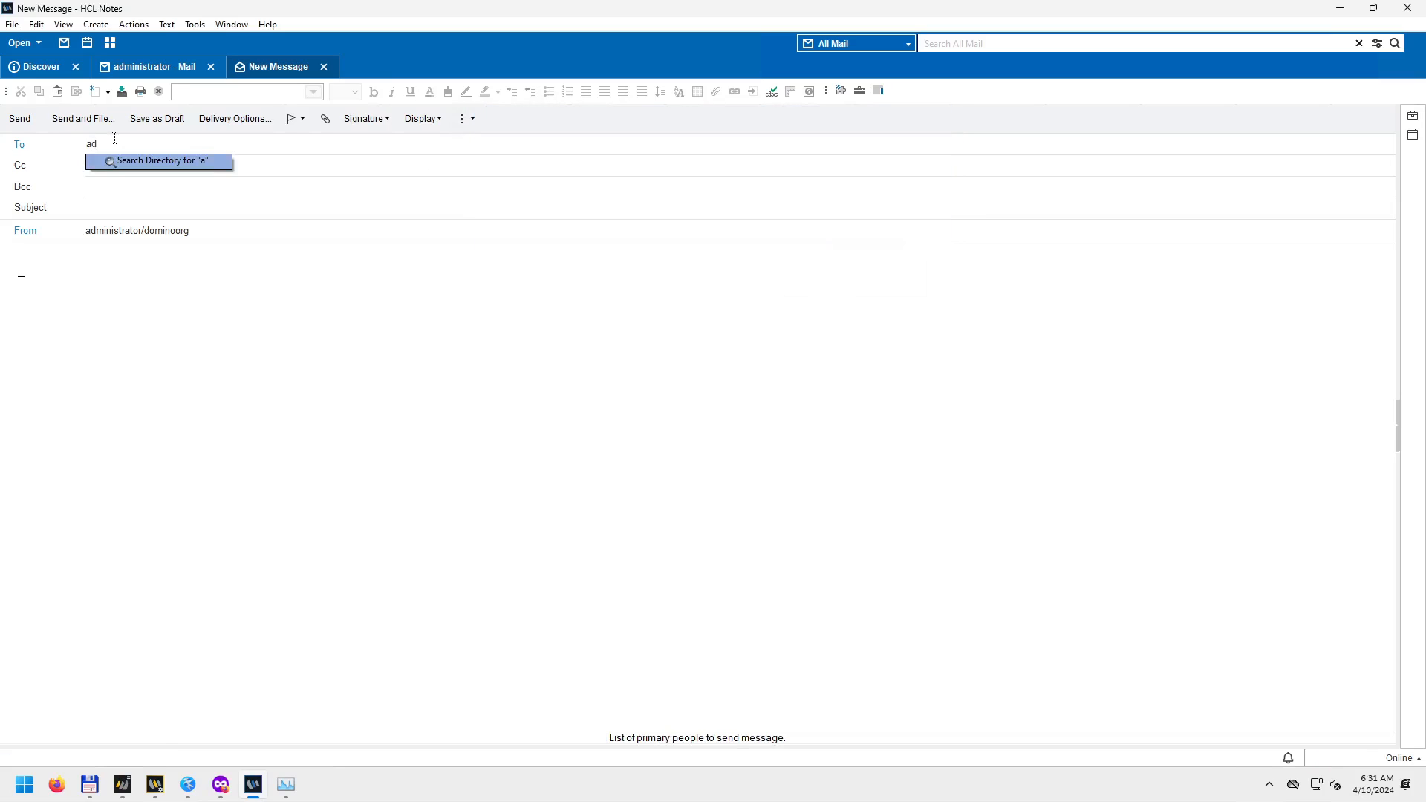
type("min")
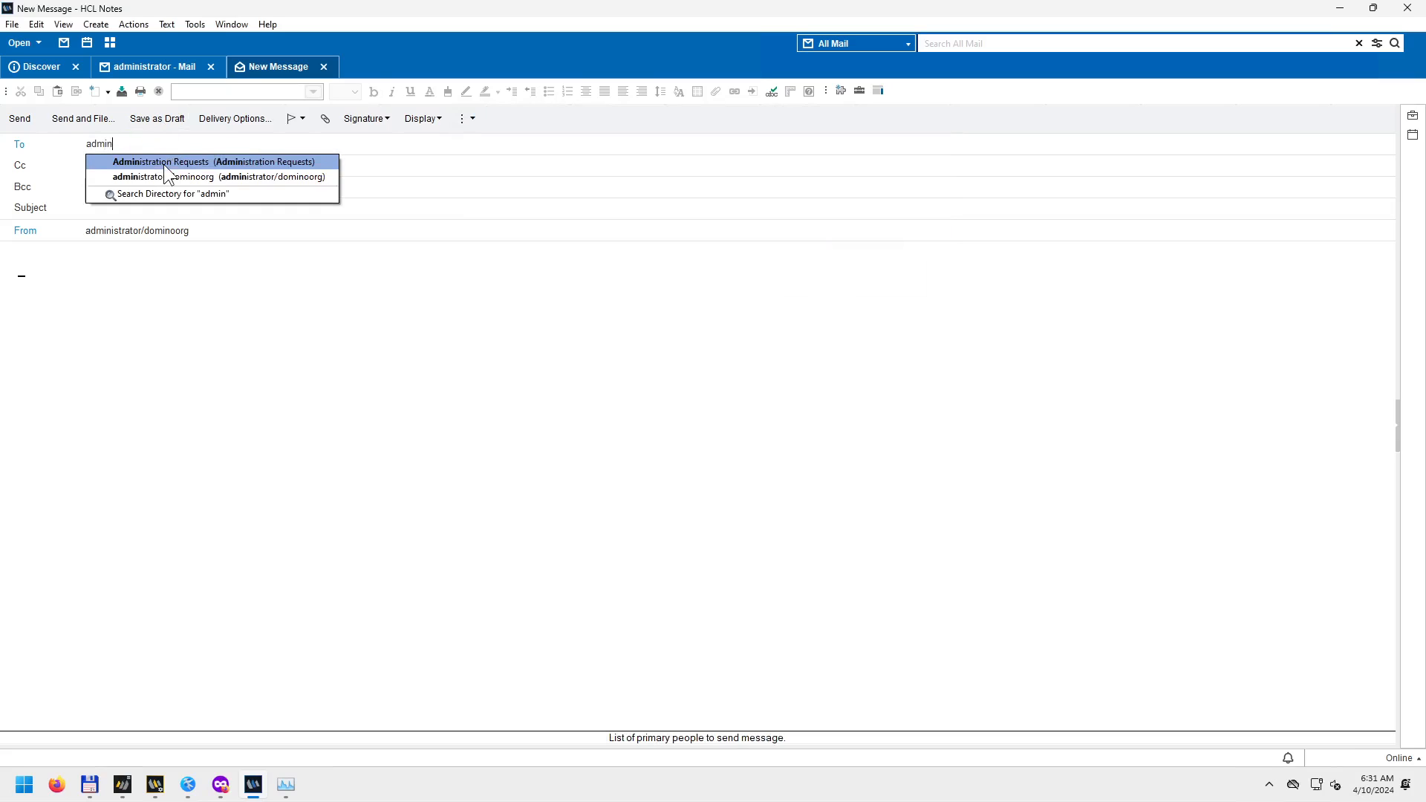
left_click(218, 176)
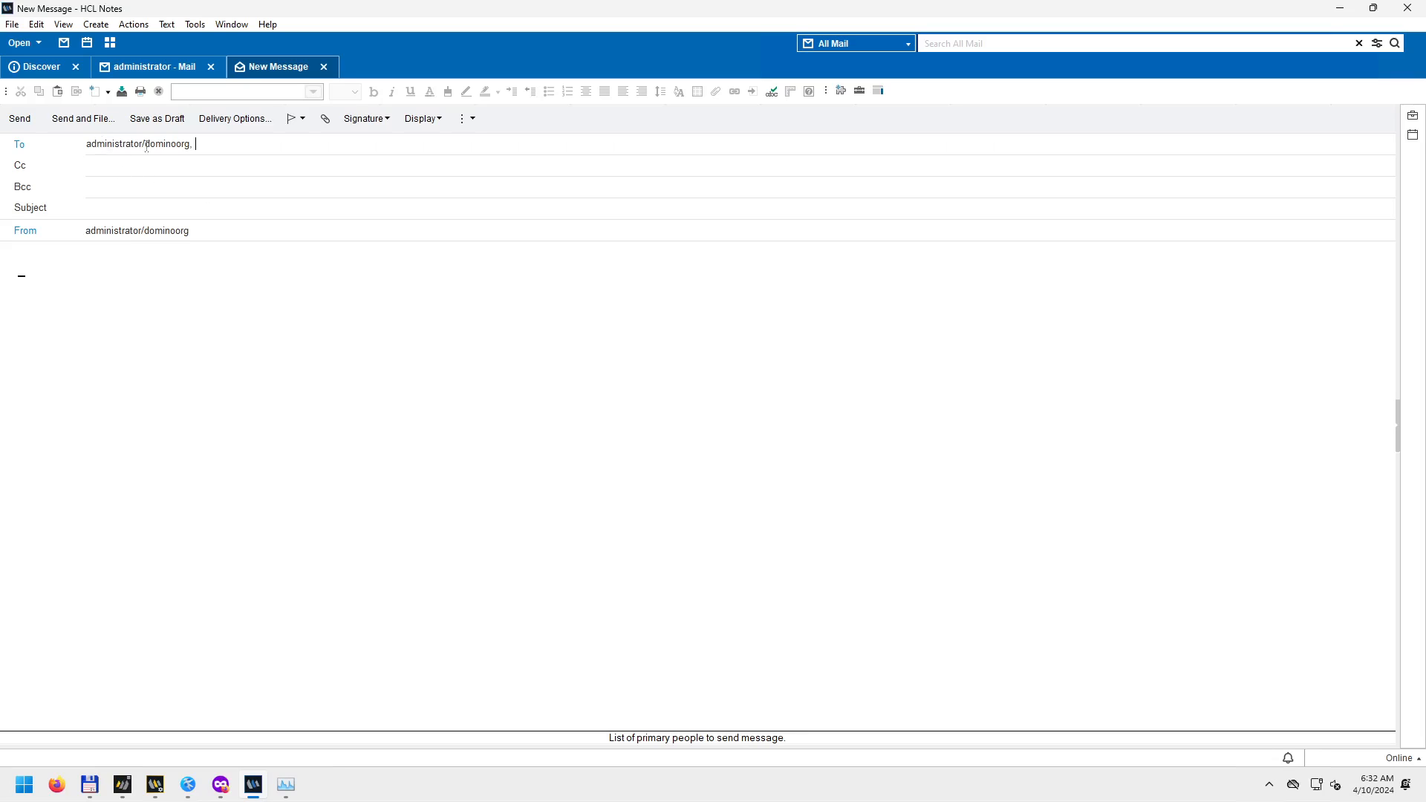
left_click_drag(88, 141, 210, 146)
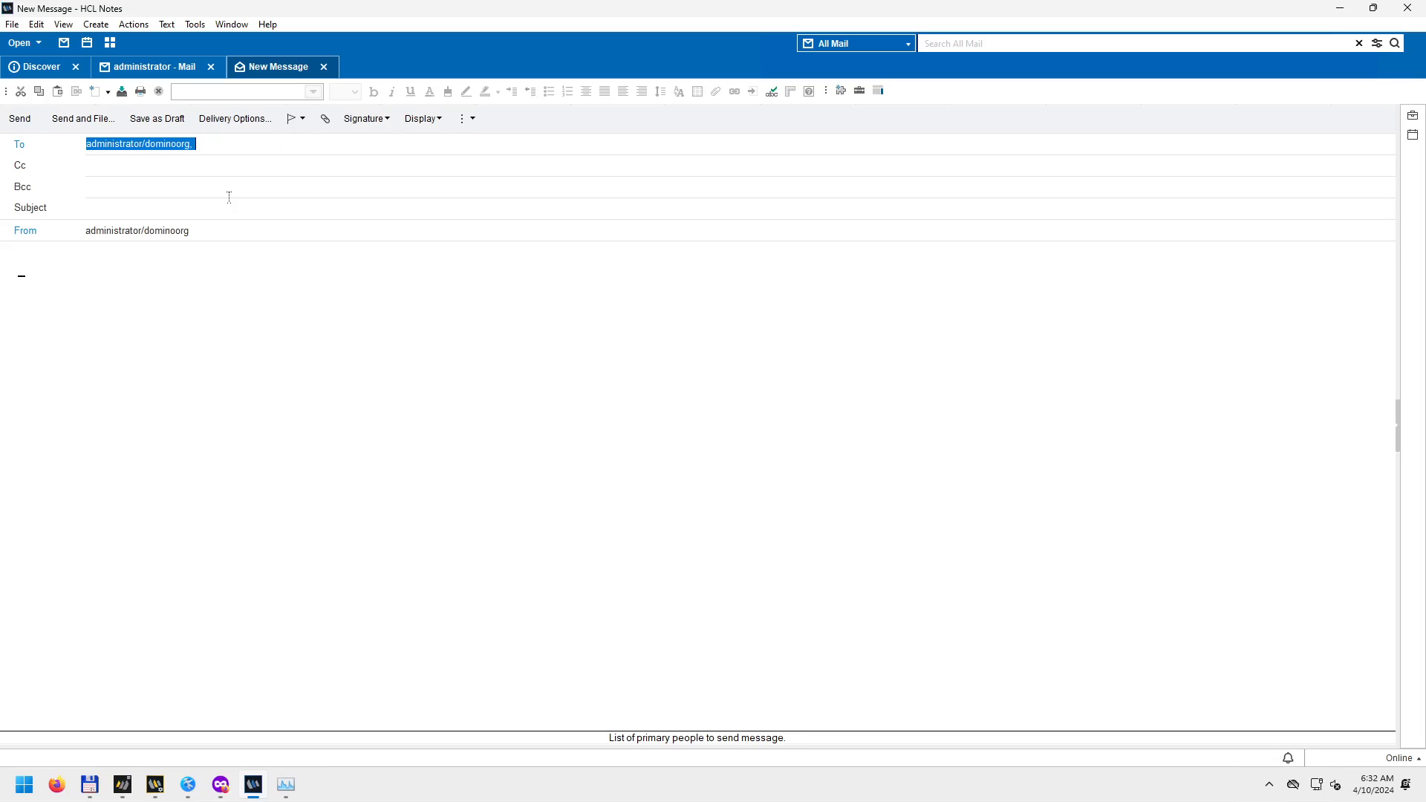
Enter subject 'Test 2024.04.10', paste it into the body, and send the message.
left_click(105, 211)
type("Test")
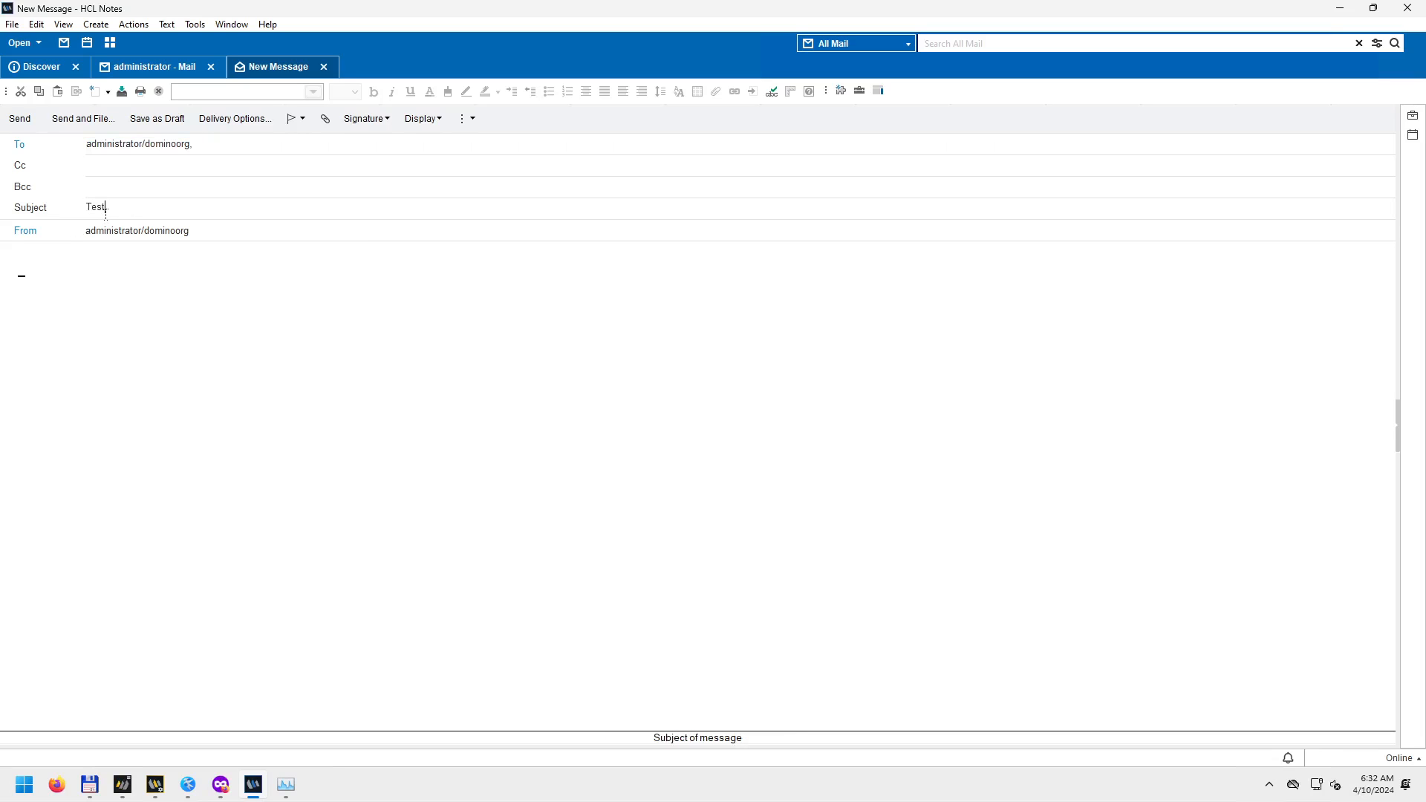
type(" 2024.04.10")
left_click_drag(178, 211, 86, 206)
key("ctrl+c")
left_click(89, 293)
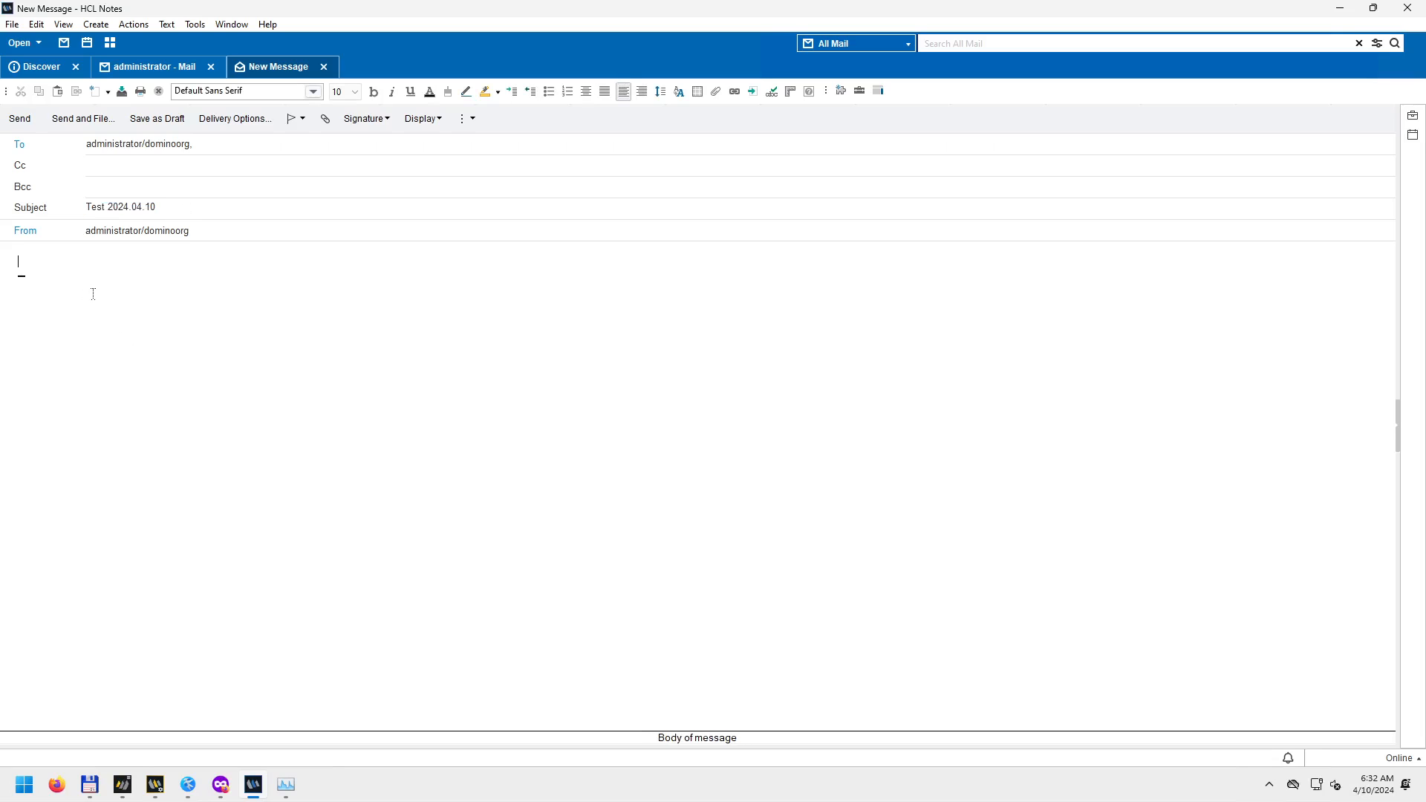
key("ctrl+v")
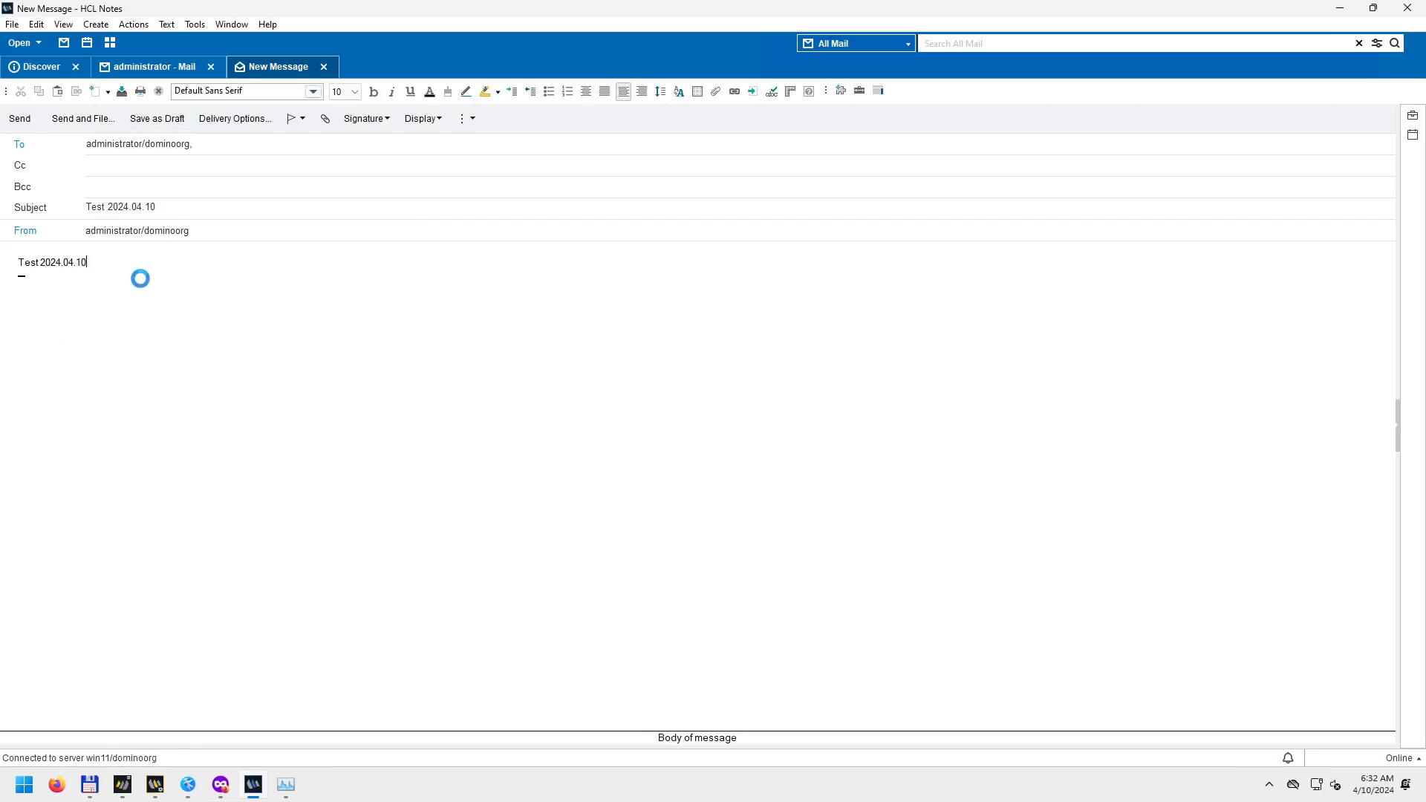
left_click(20, 121)
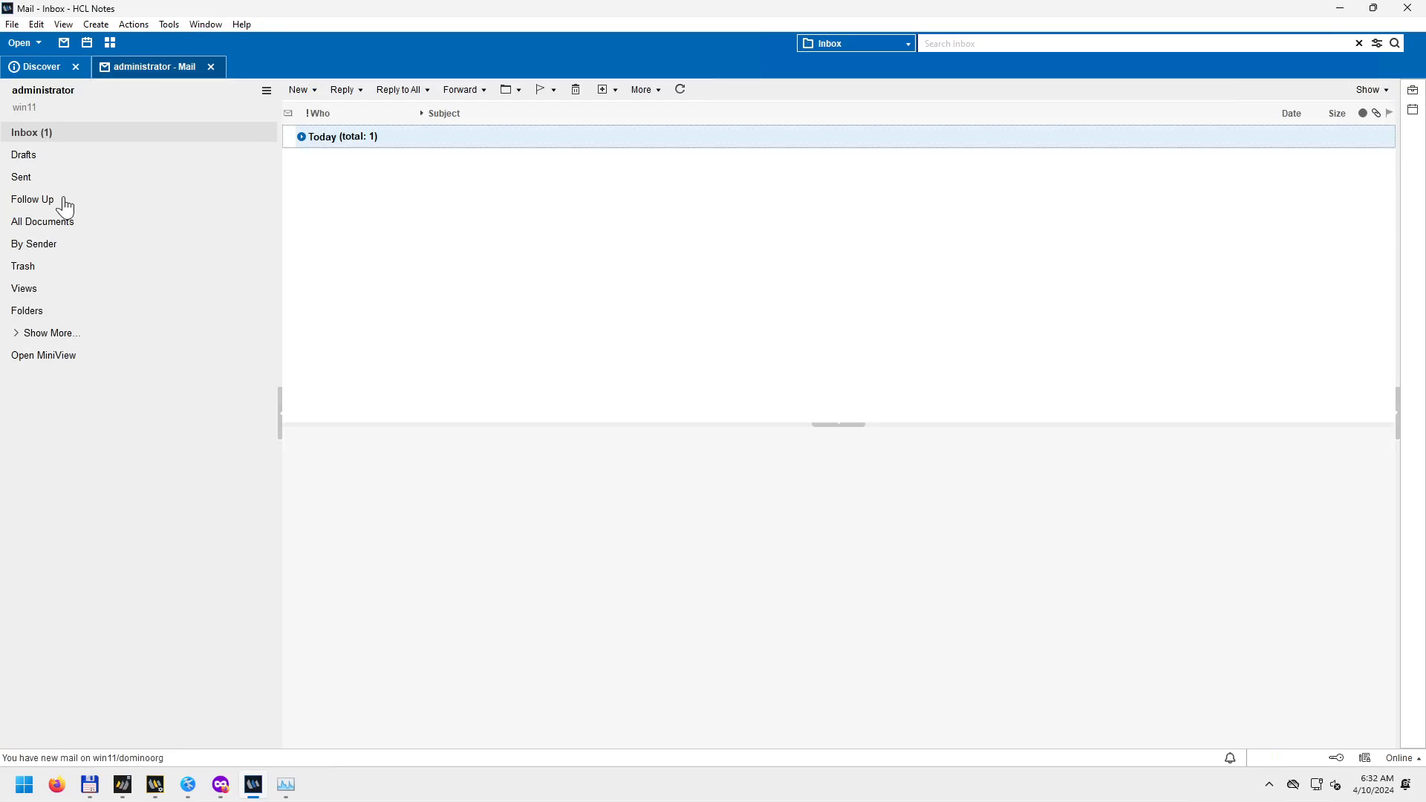
Check the Sent folder, then expand Today in the Inbox and select the Test 2024.04.10 message.
left_click(24, 181)
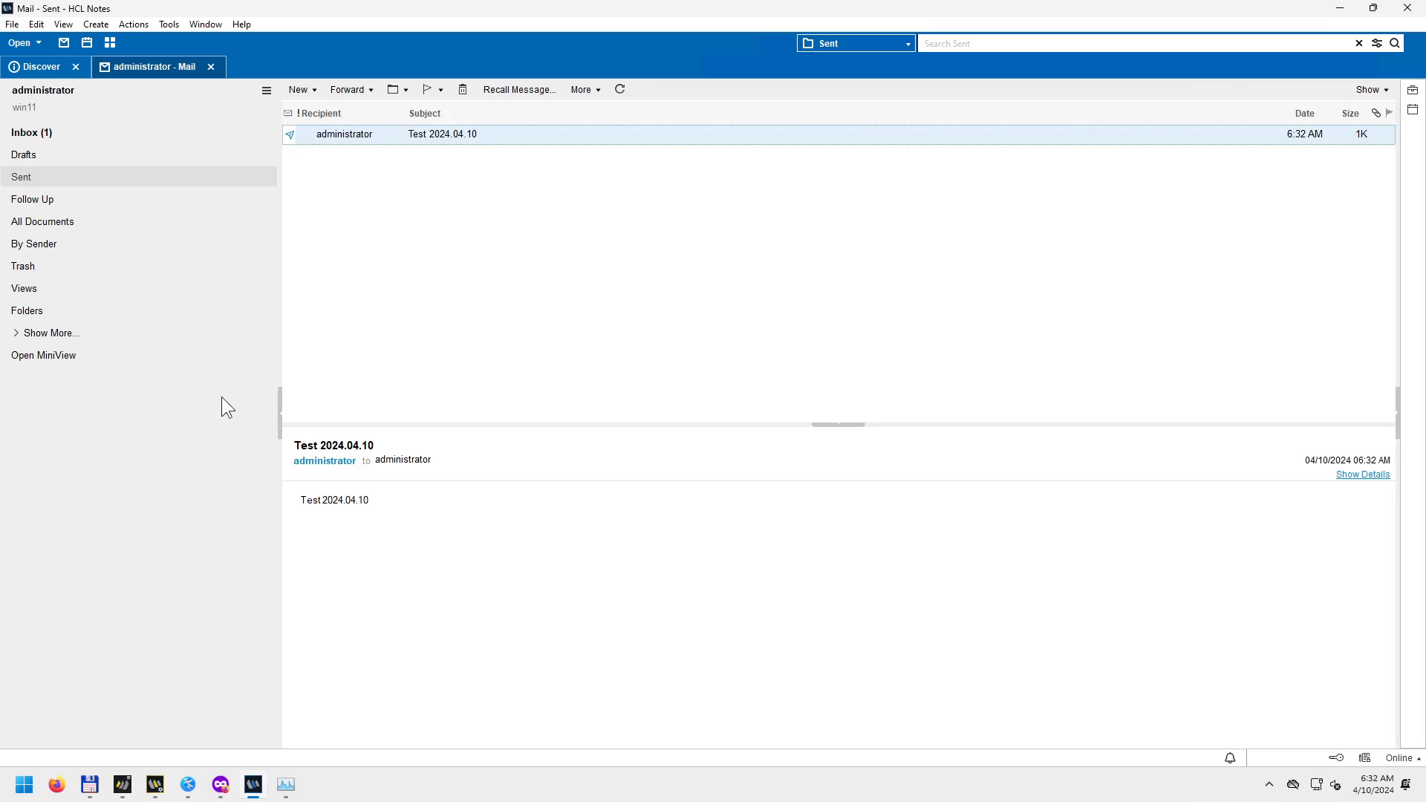
left_click(25, 132)
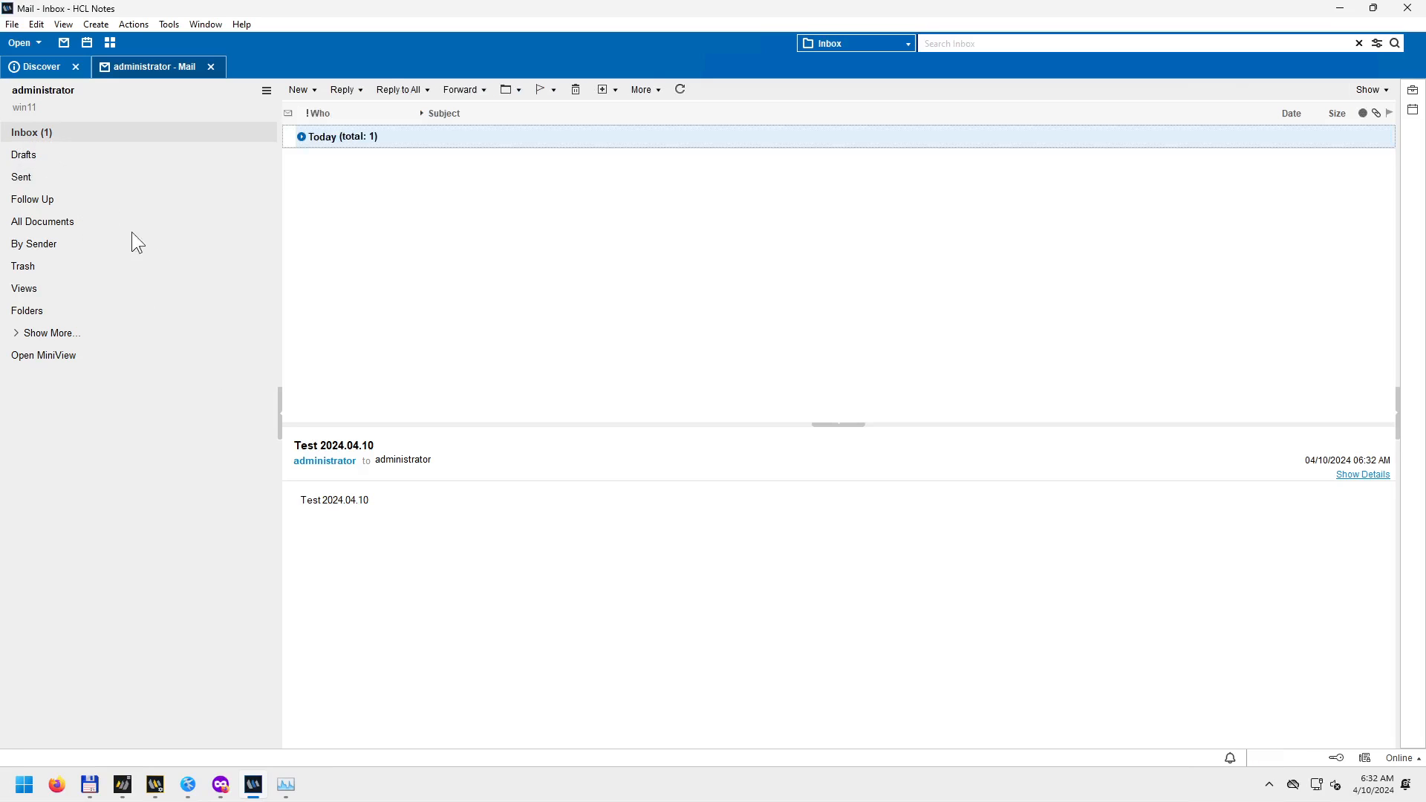
left_click(302, 138)
left_click(364, 159)
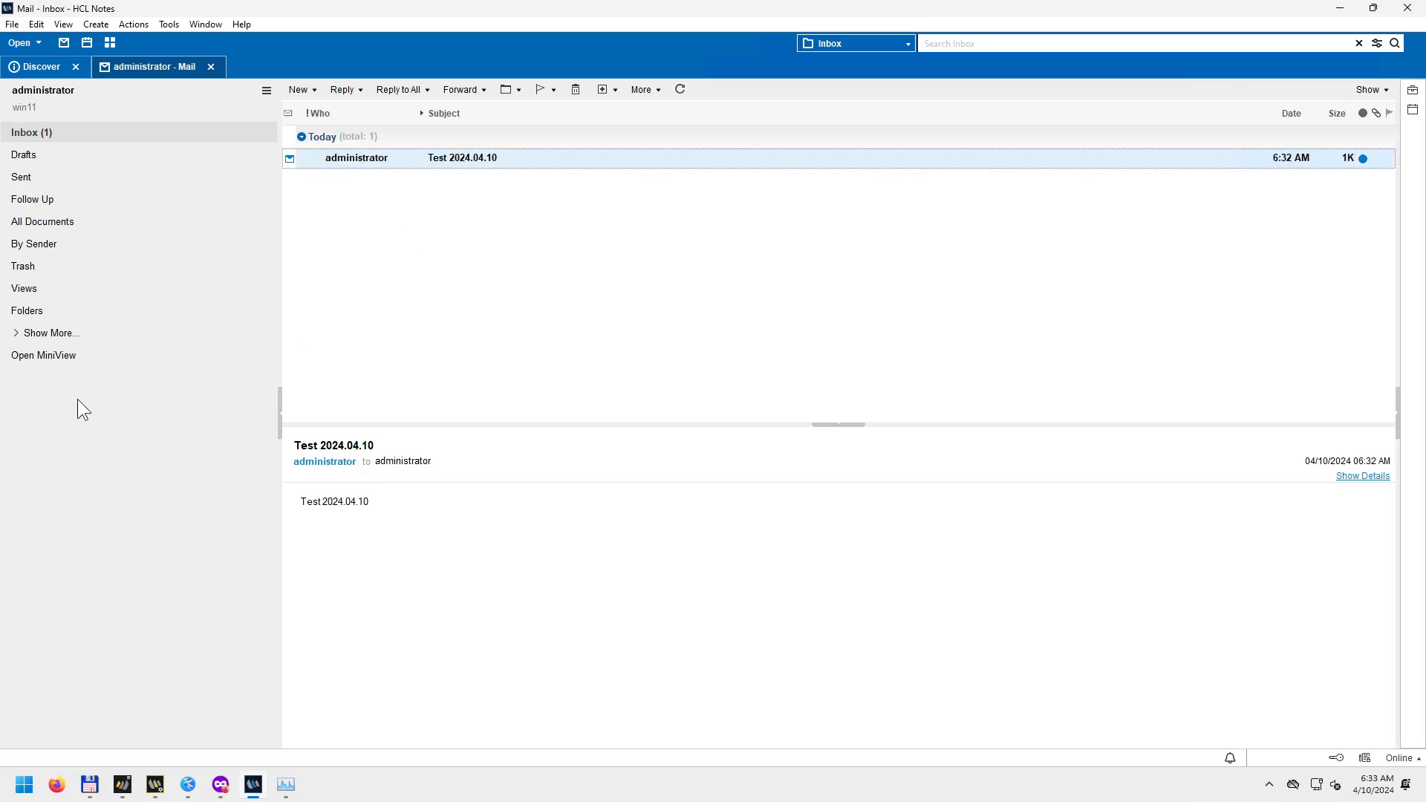
left_click(20, 336)
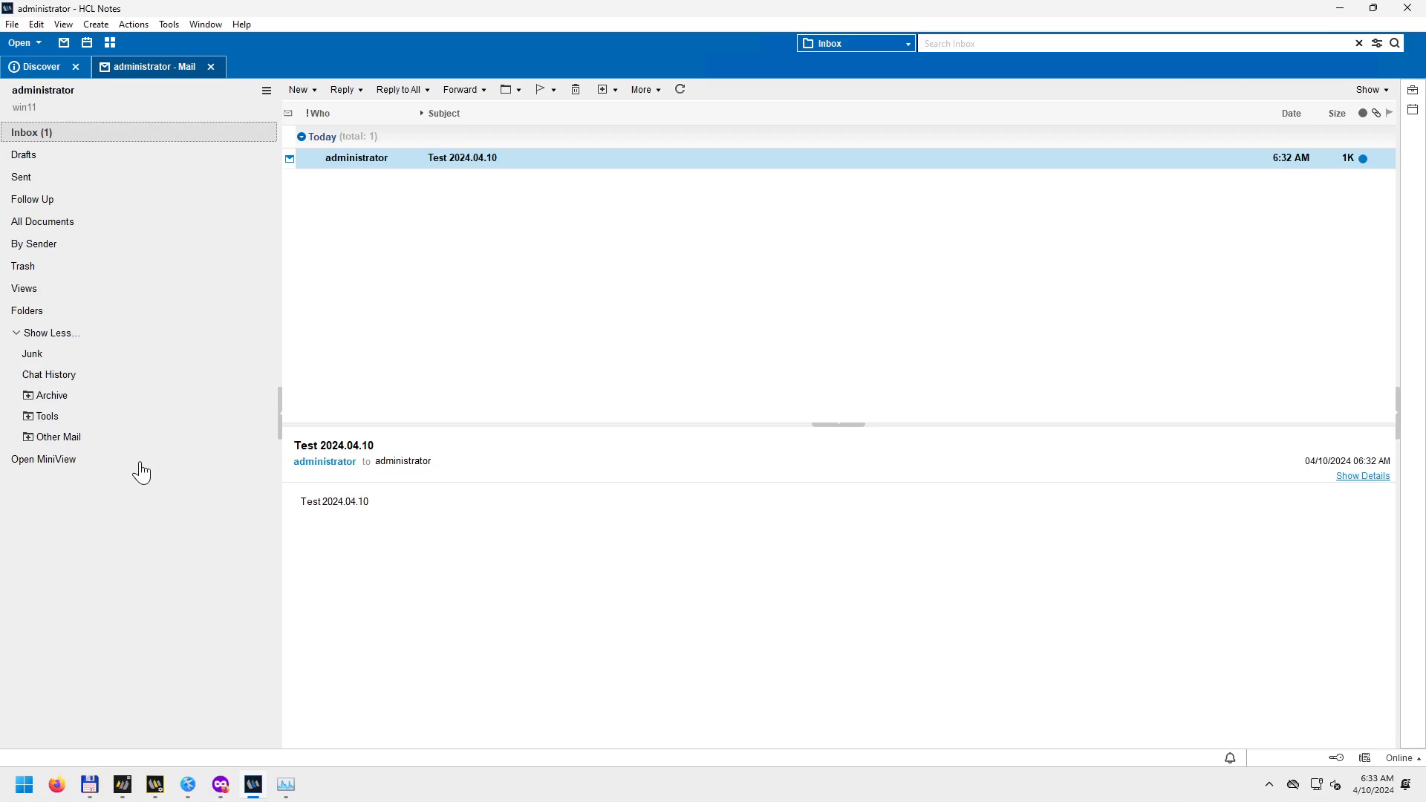
In All Documents, inspect the sent and received test copies, open and close one, then show Discover.
left_click(61, 222)
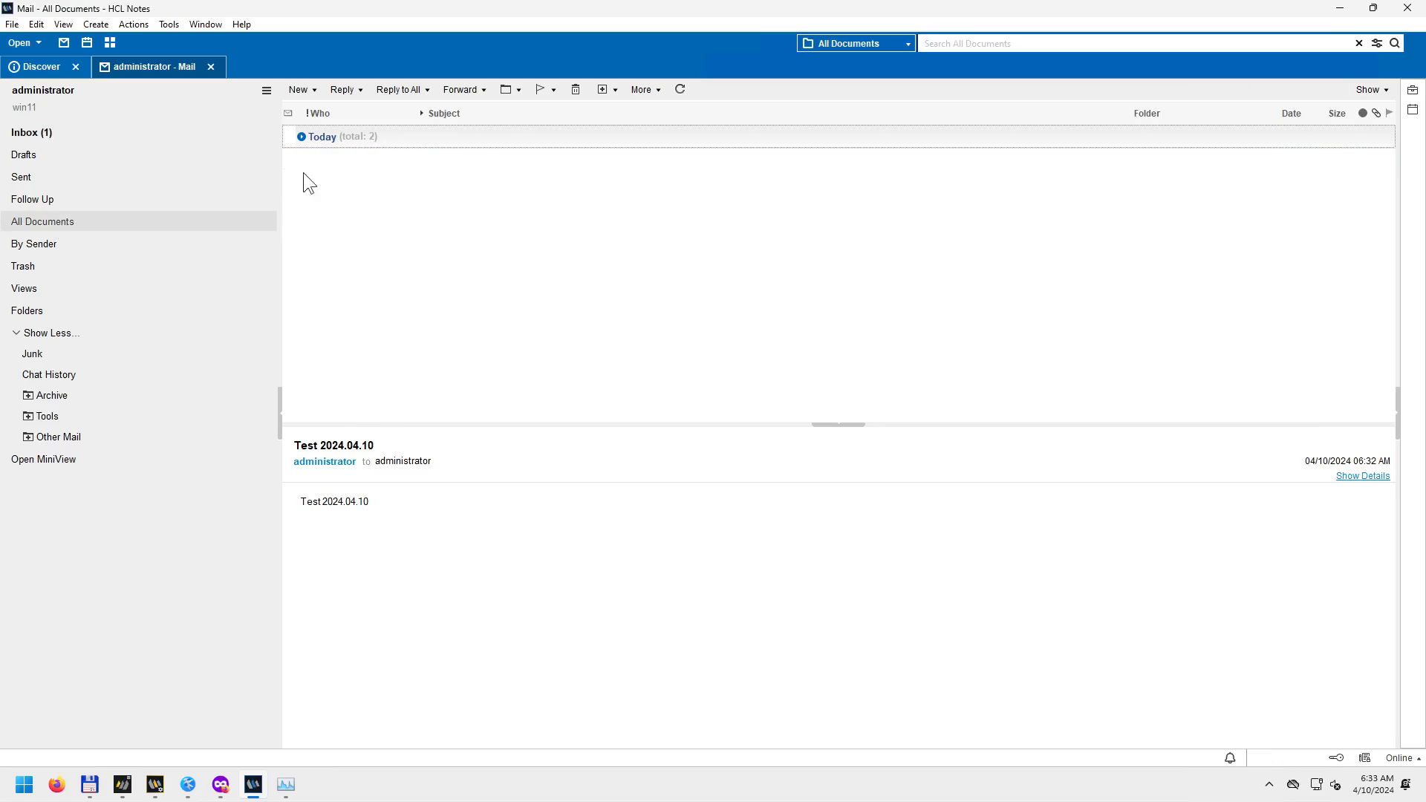
left_click(301, 137)
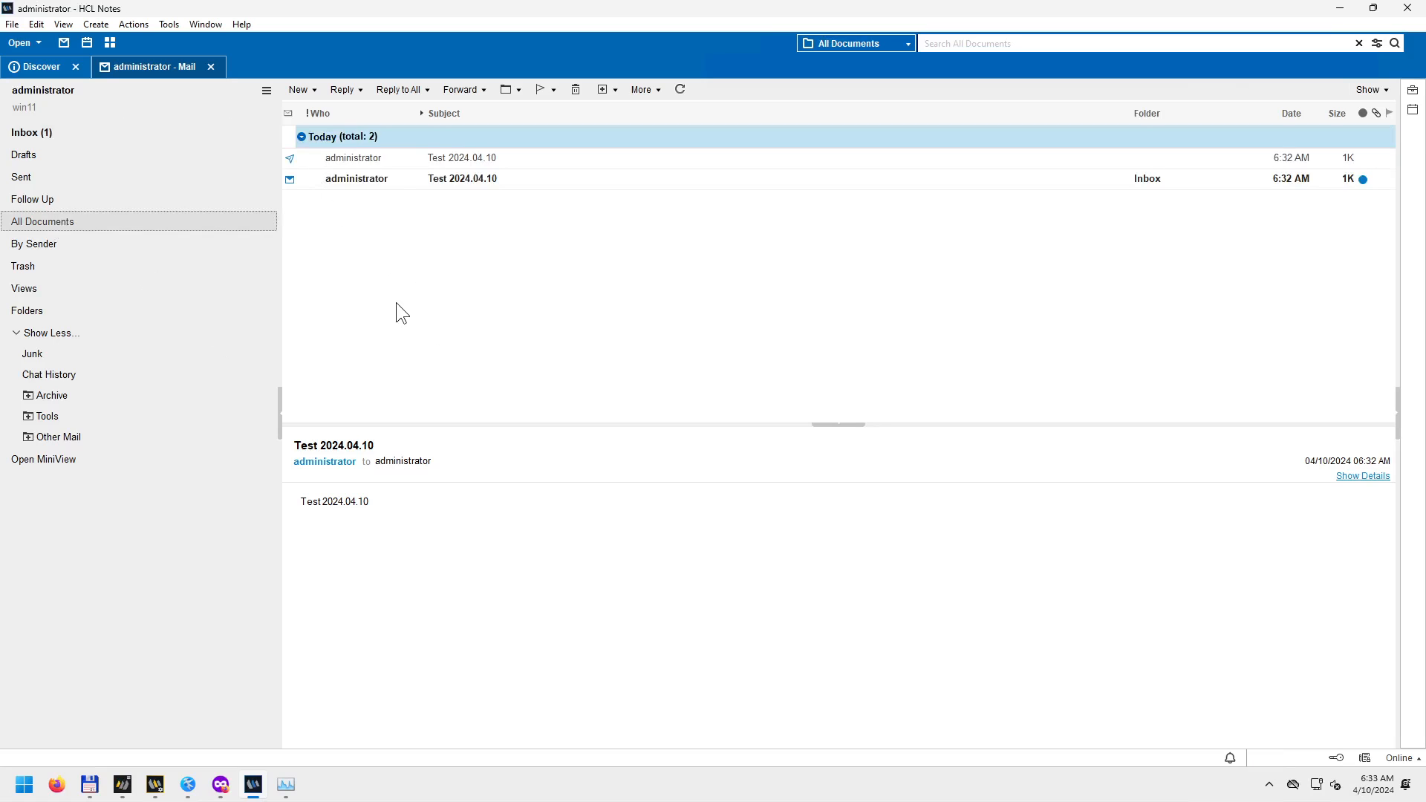
left_click(391, 158)
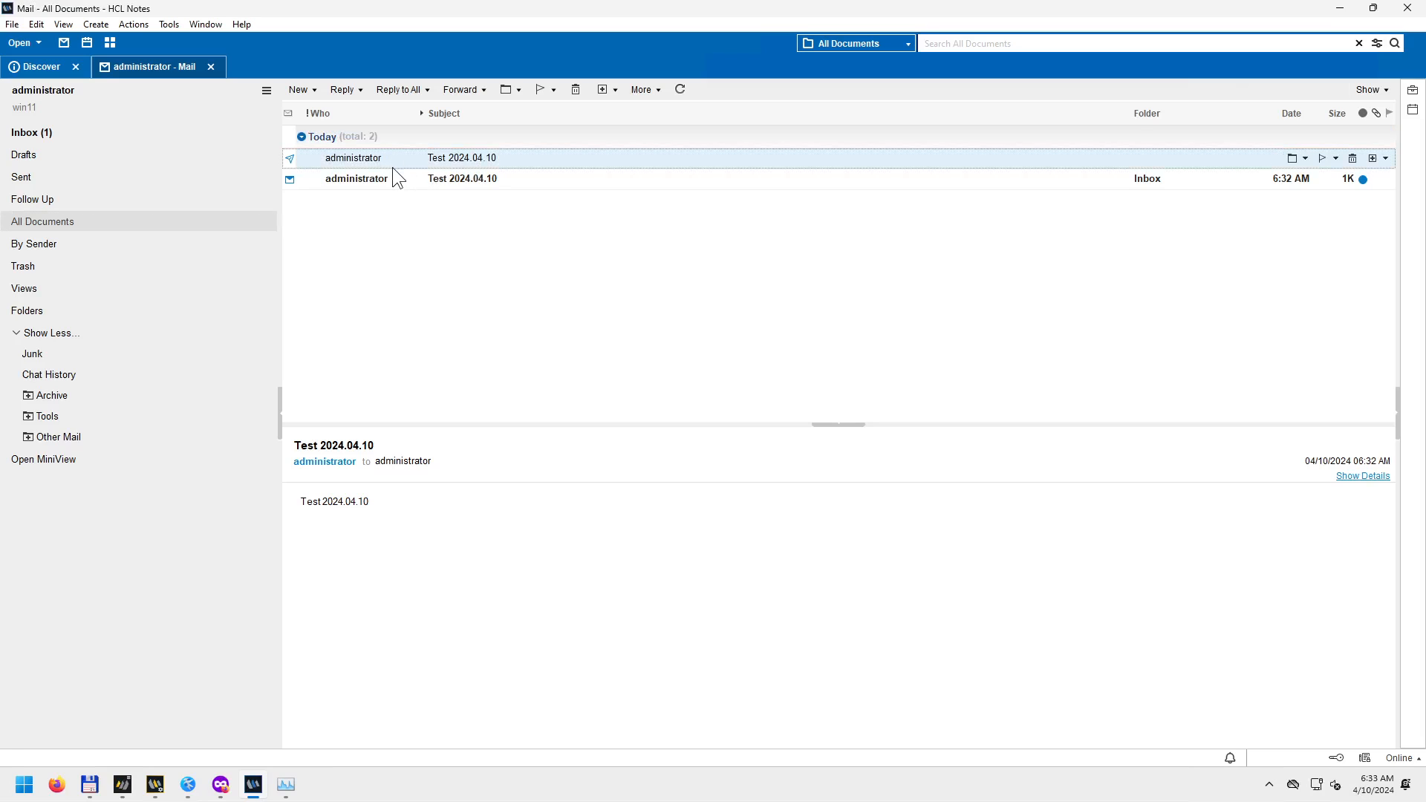
left_click(399, 180)
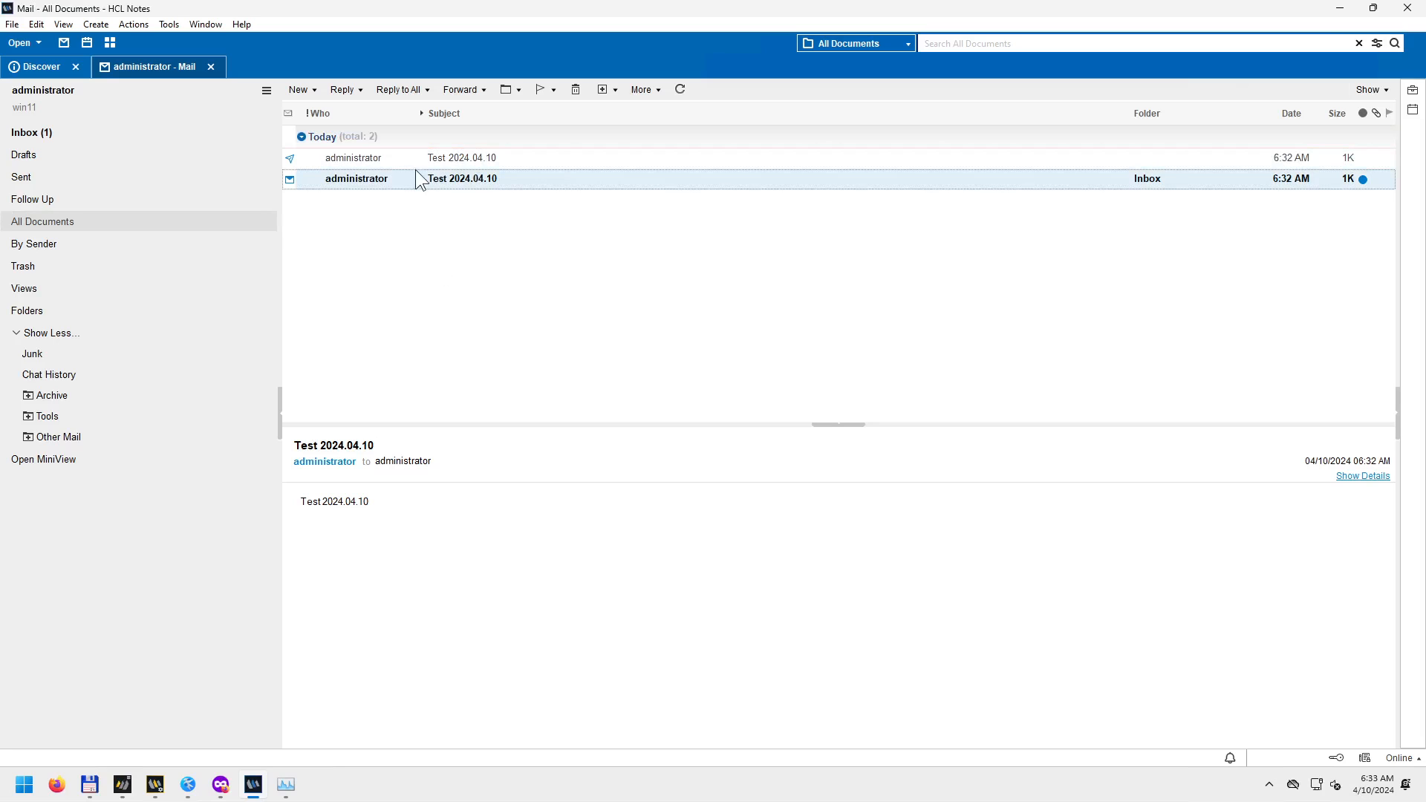
double_click(395, 183)
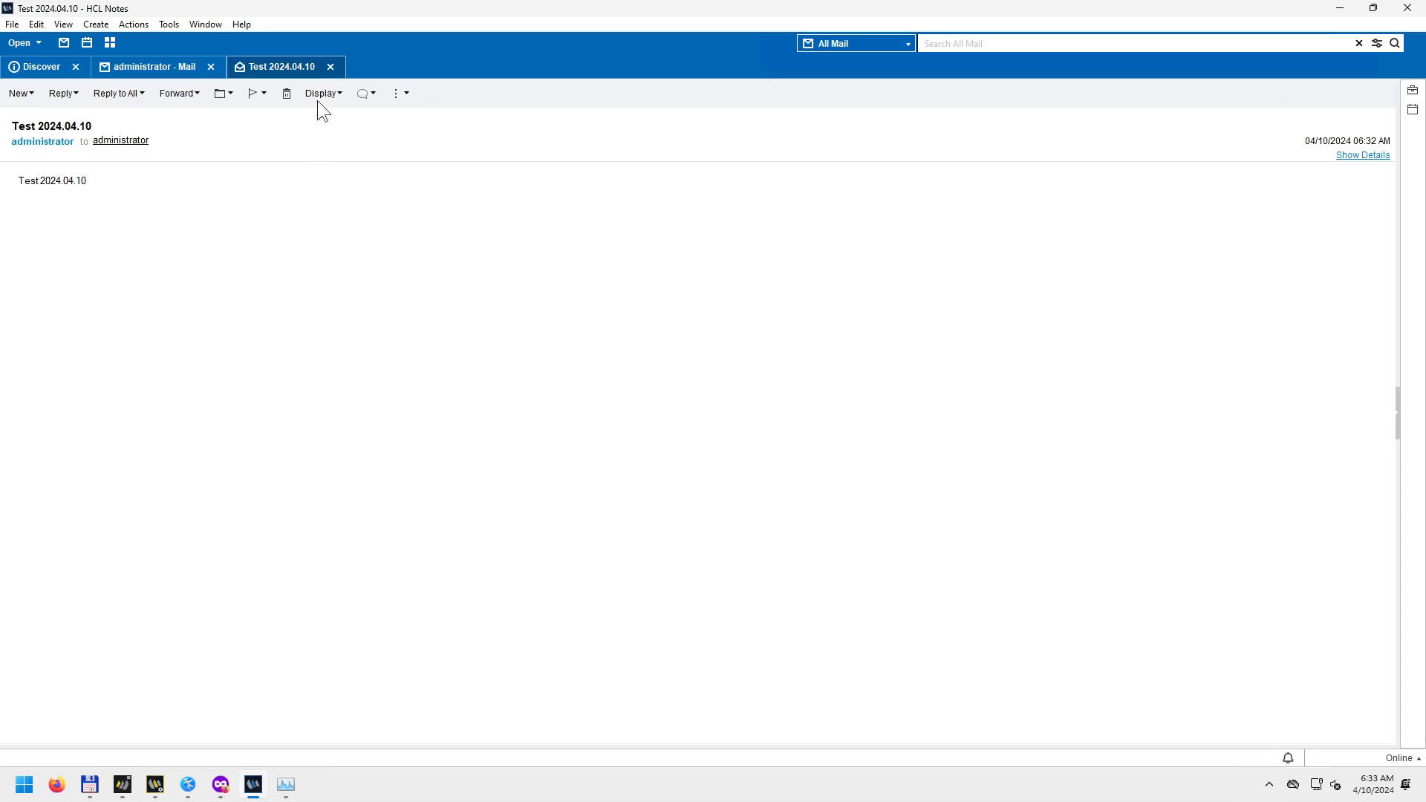
left_click(331, 68)
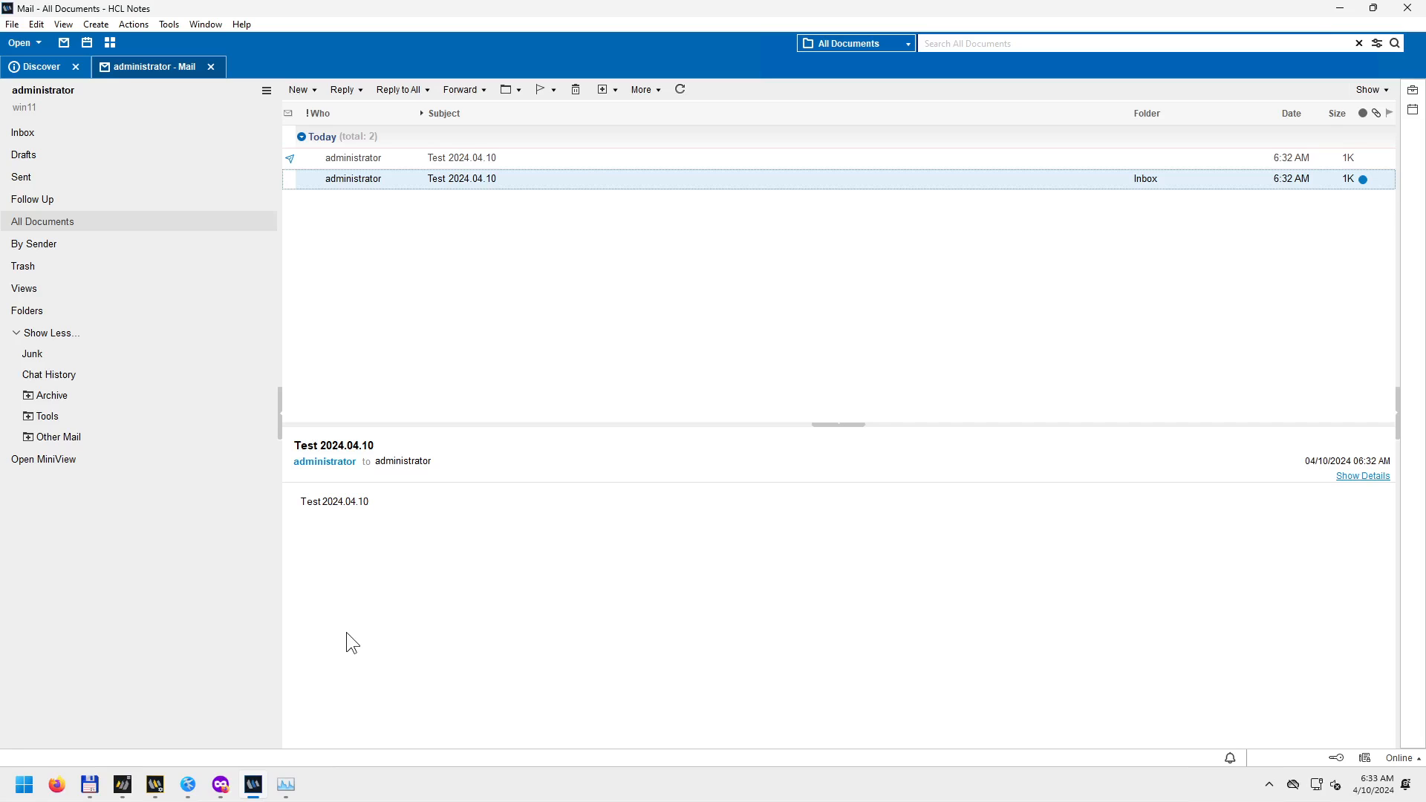
left_click(40, 68)
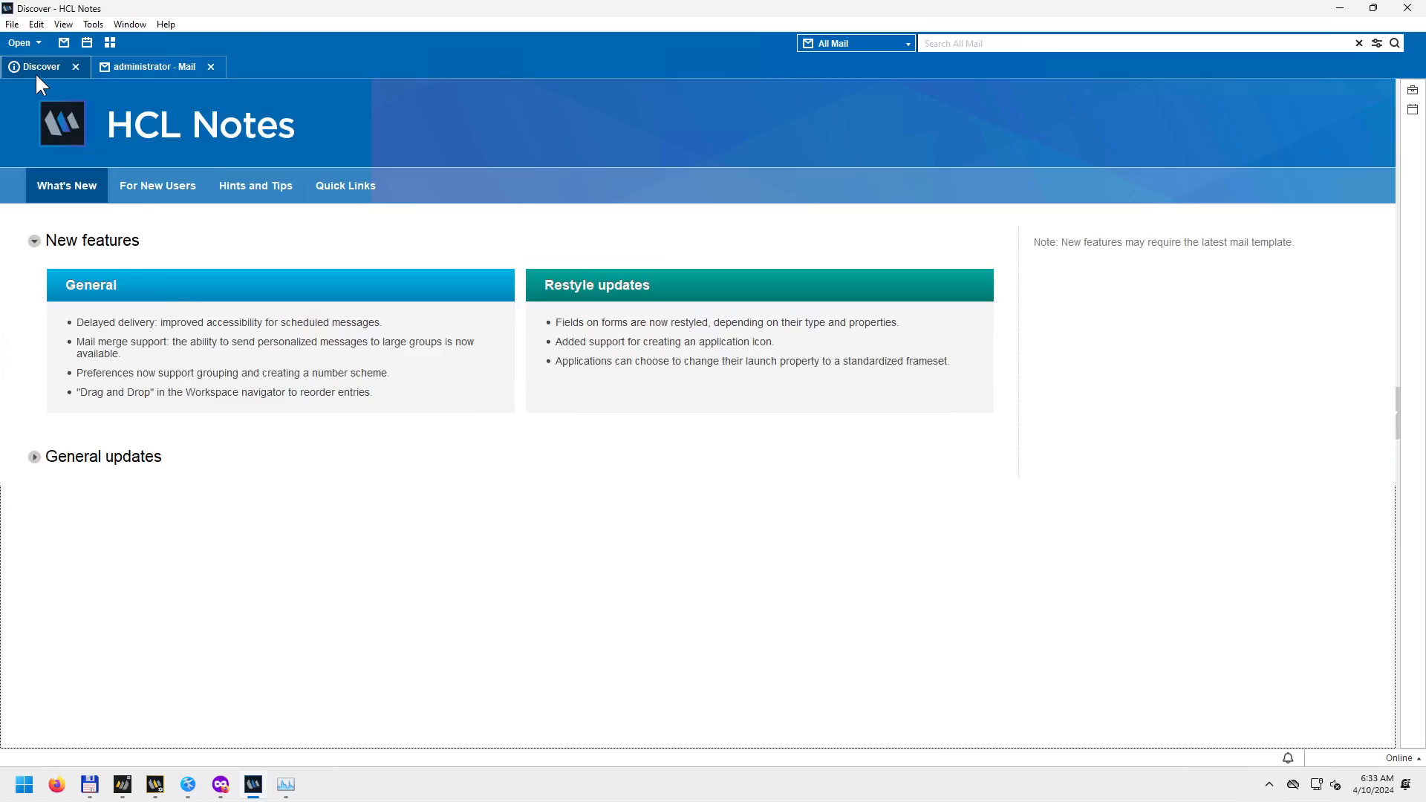
Close the Discover tab and go back to the Inbox showing Test 2024.04.10.
left_click(75, 67)
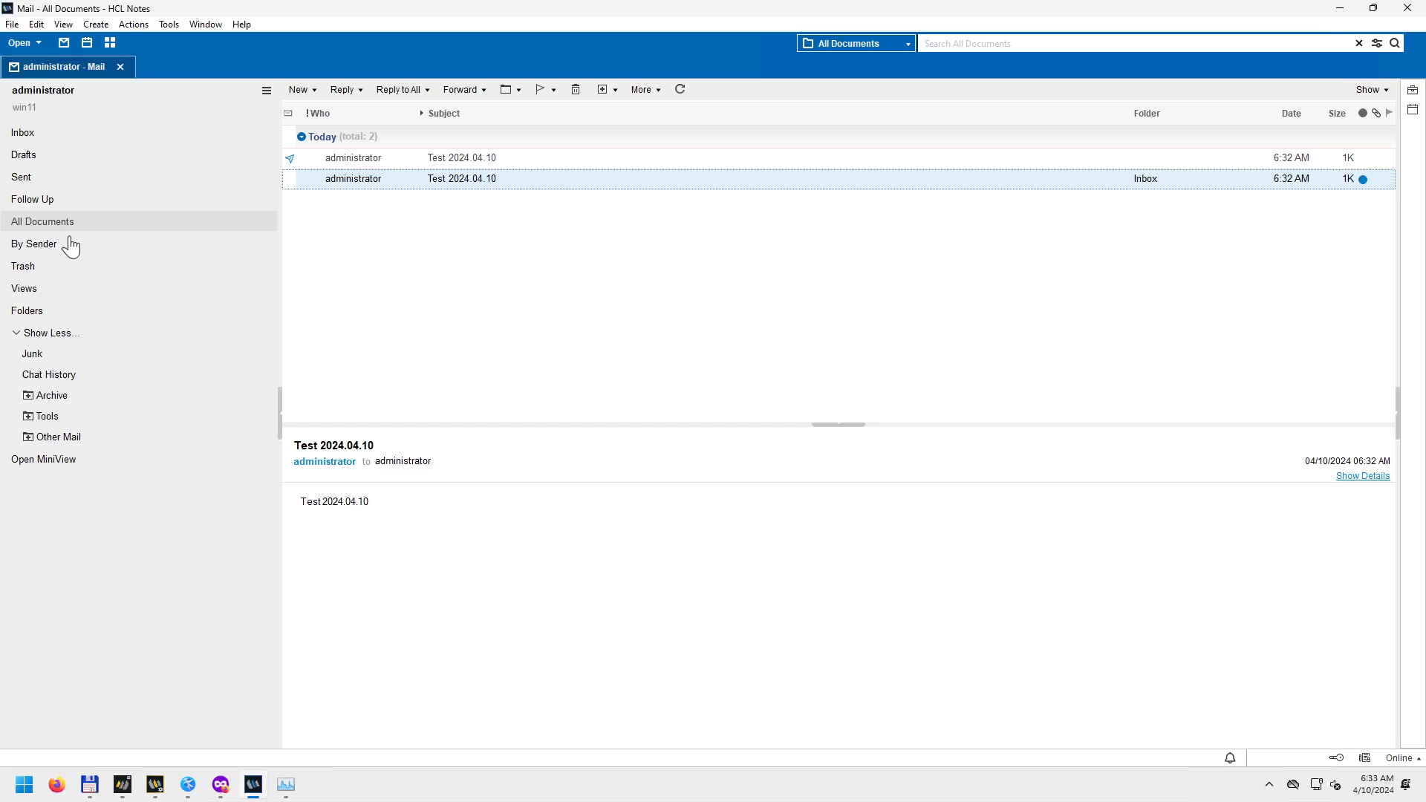
left_click(45, 132)
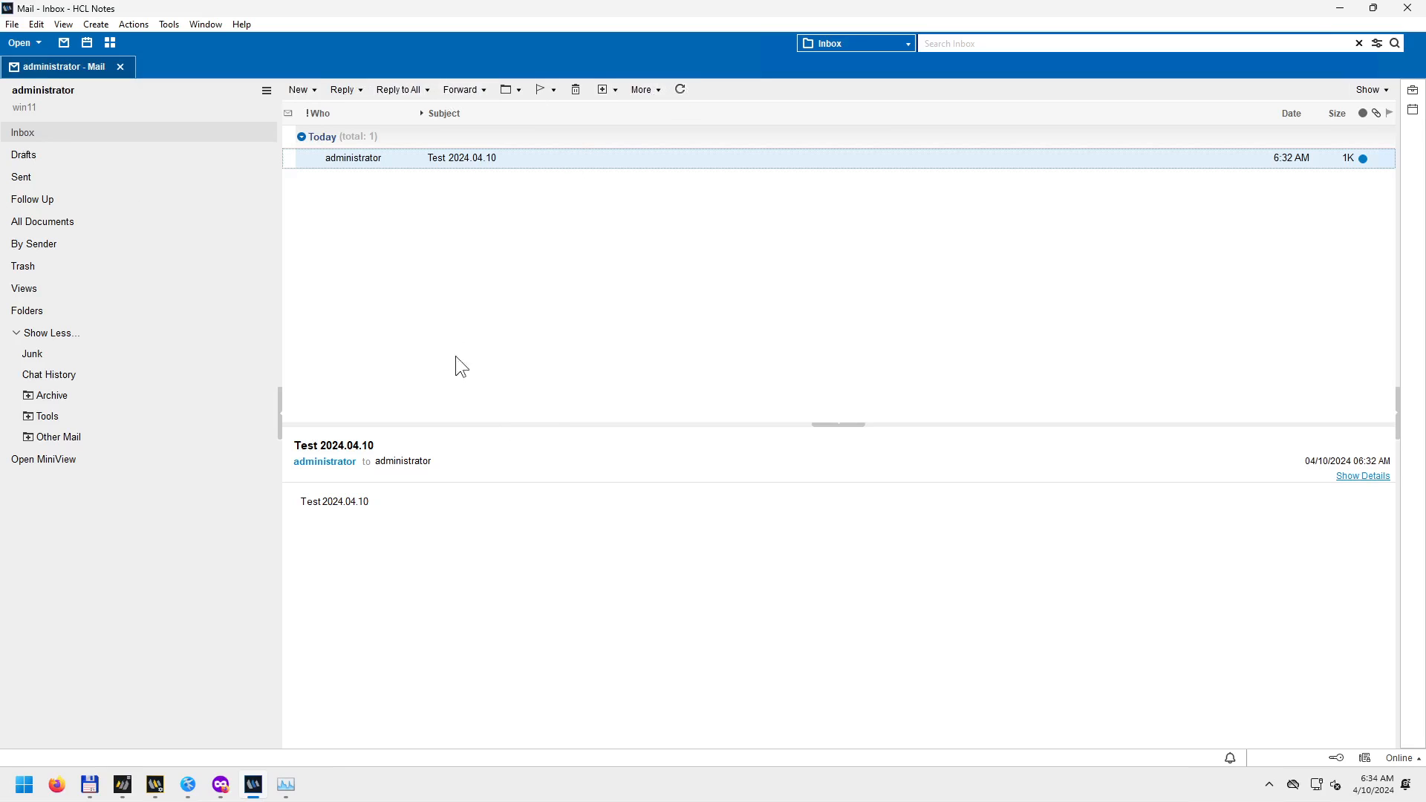
Open Advanced Properties > Document Properties for the Test 2024.04.10 message.
right_click(356, 157)
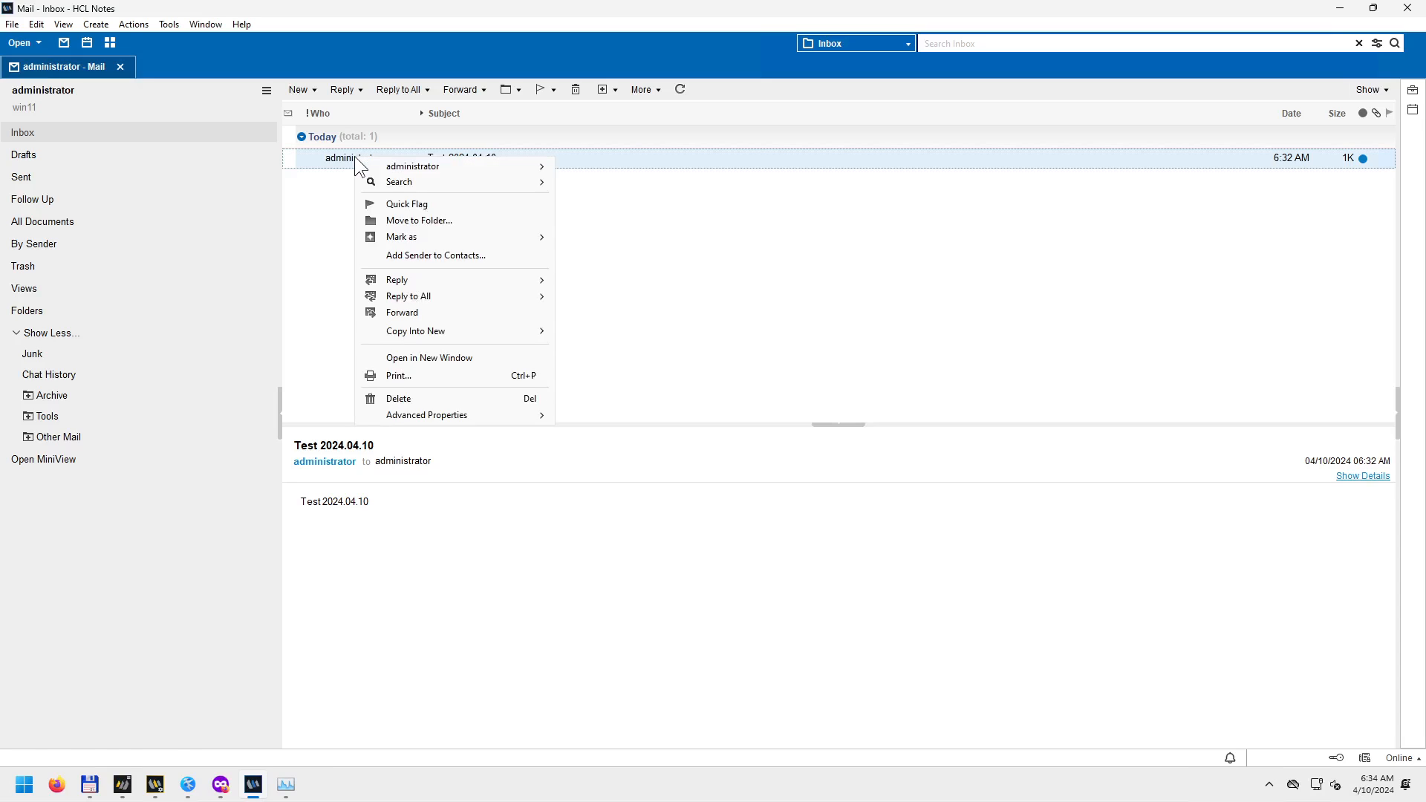
left_click(436, 414)
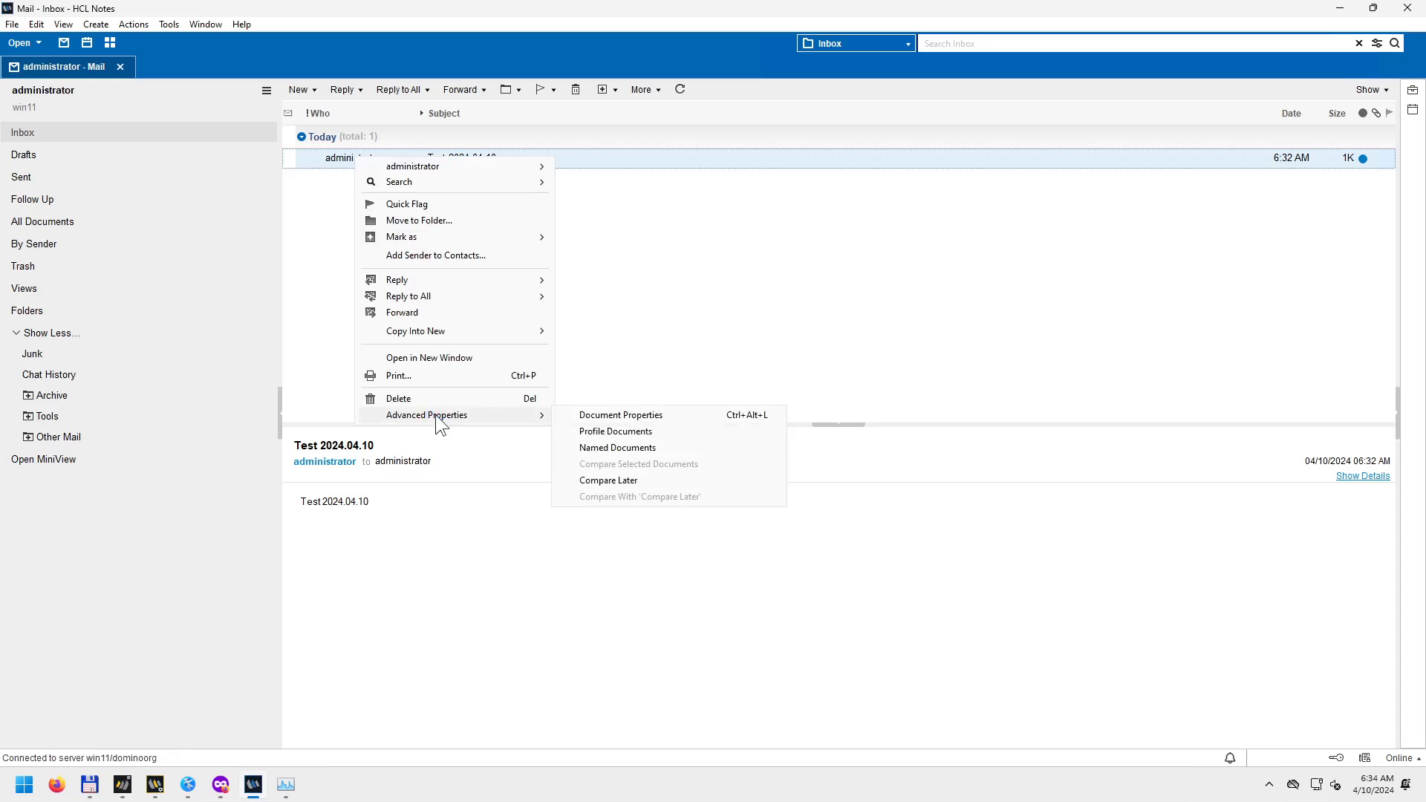
left_click(662, 305)
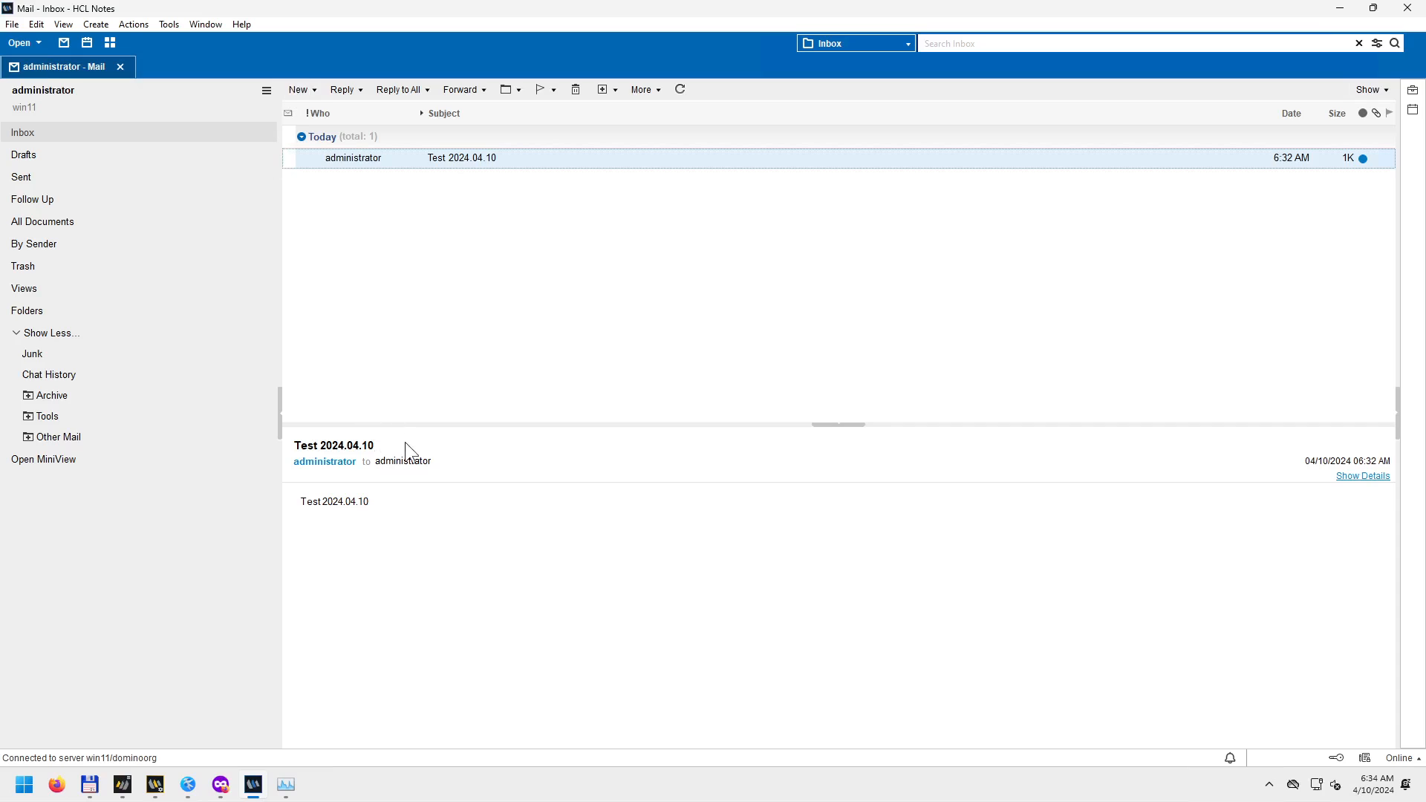
right_click(360, 162)
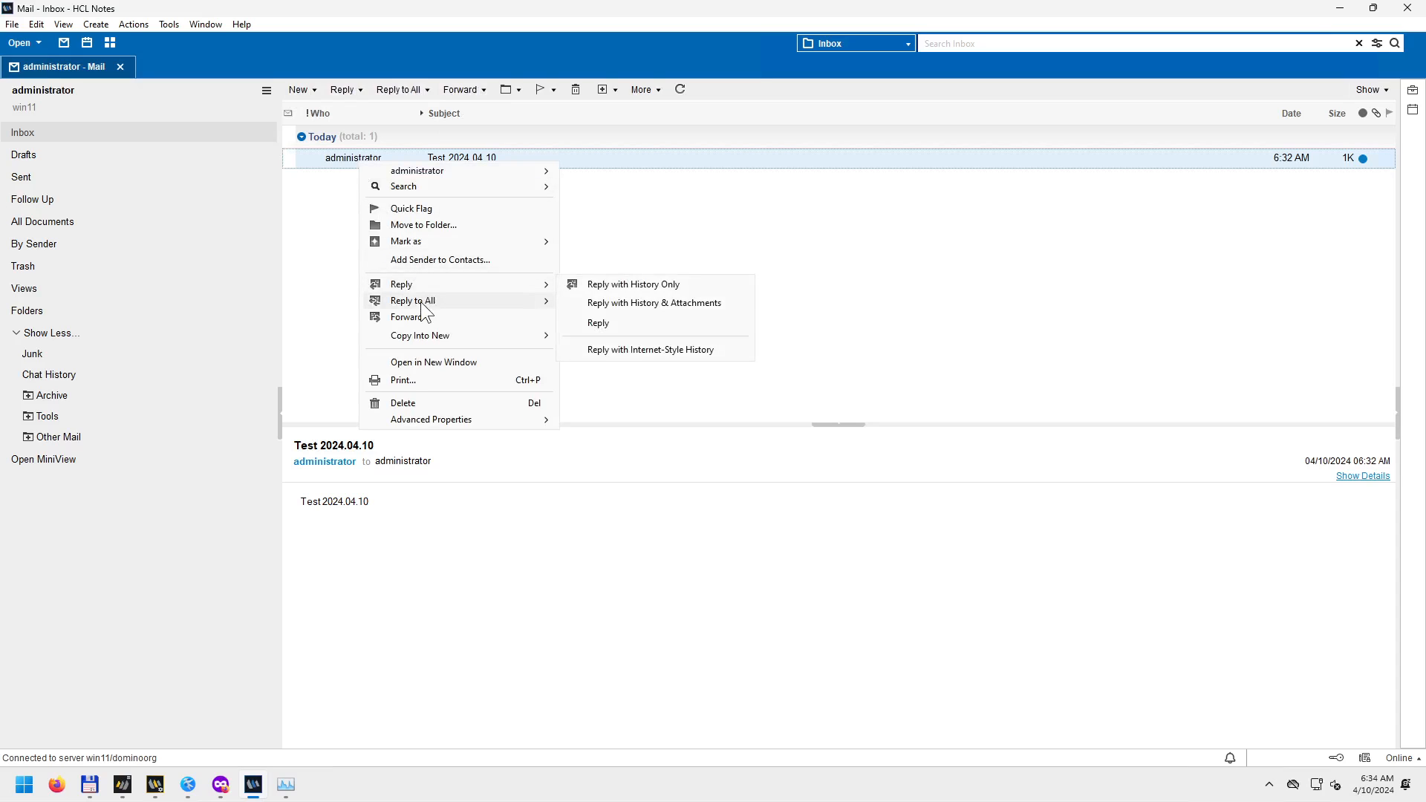
mouse_move(419, 286)
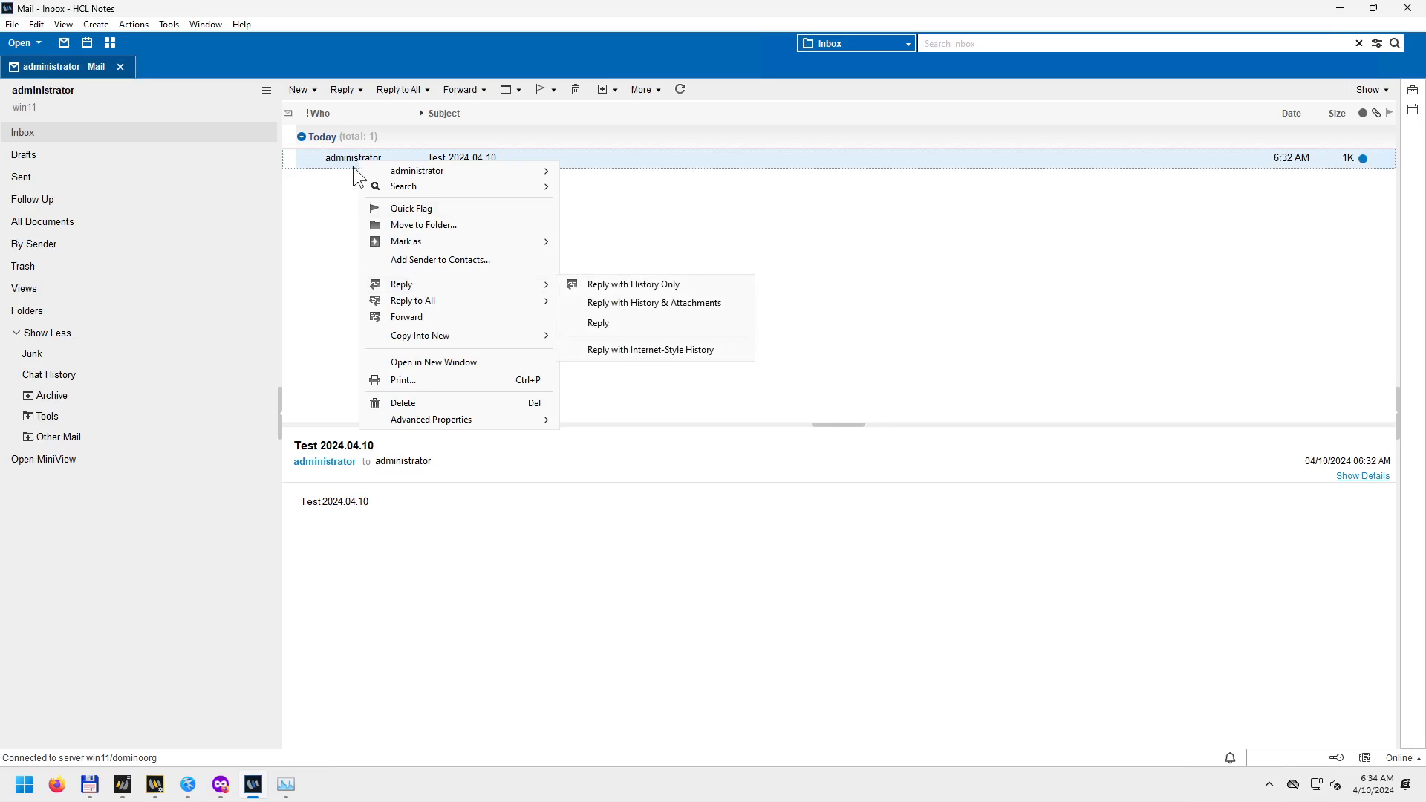
right_click(329, 159)
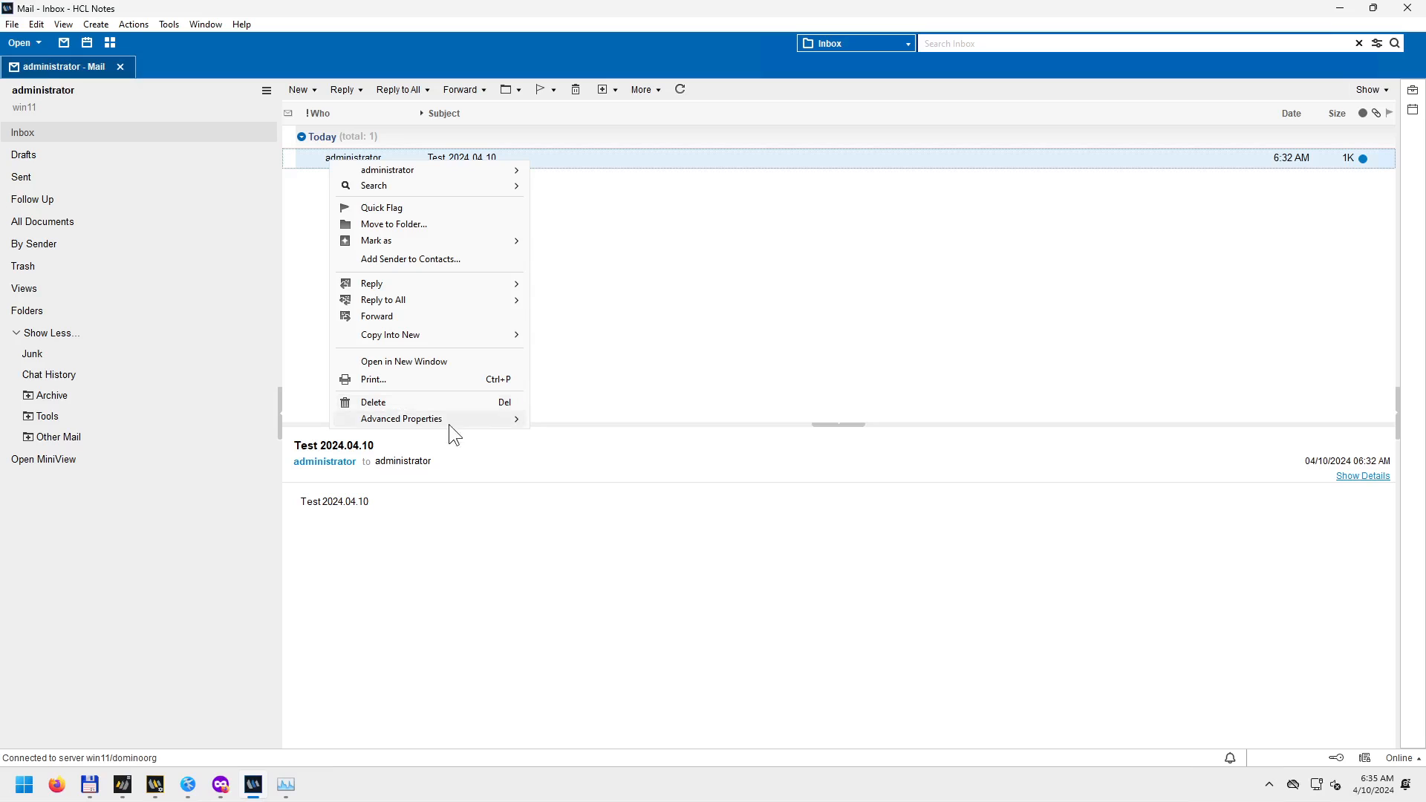
mouse_move(455, 419)
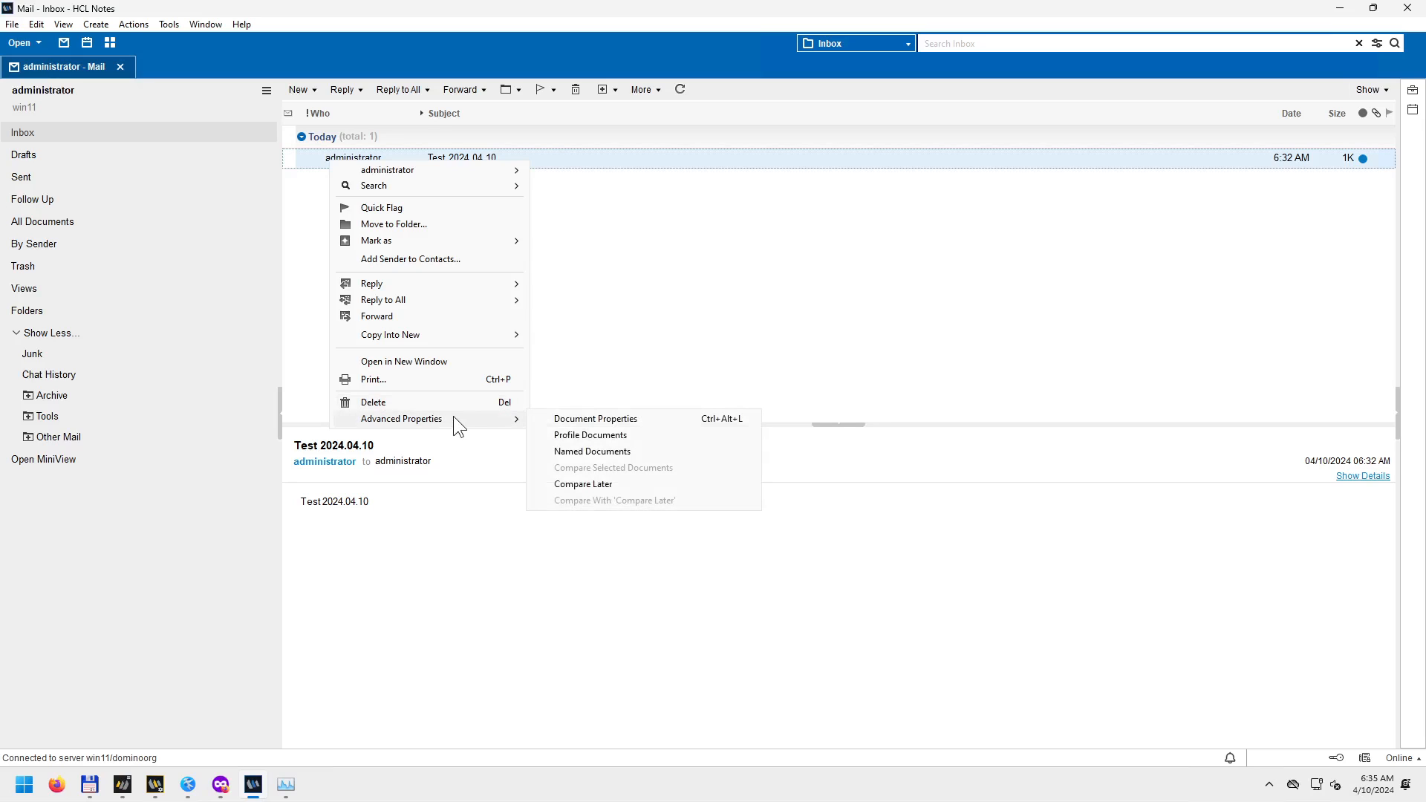
left_click(599, 420)
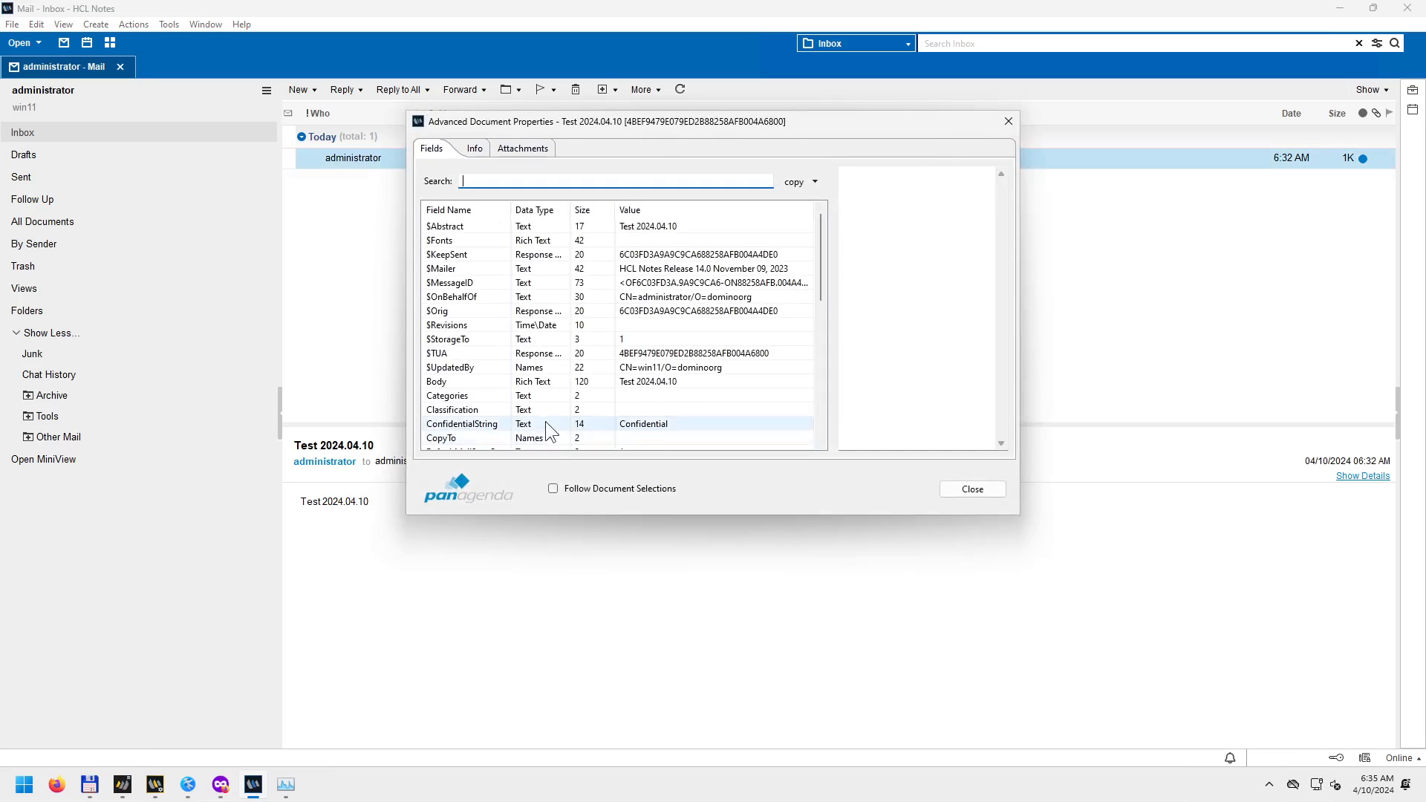
Check the Test 2024.04.10 message's Info, Attachments and Fields tabs, then close Advanced Document Properties.
left_click_drag(644, 135, 524, 314)
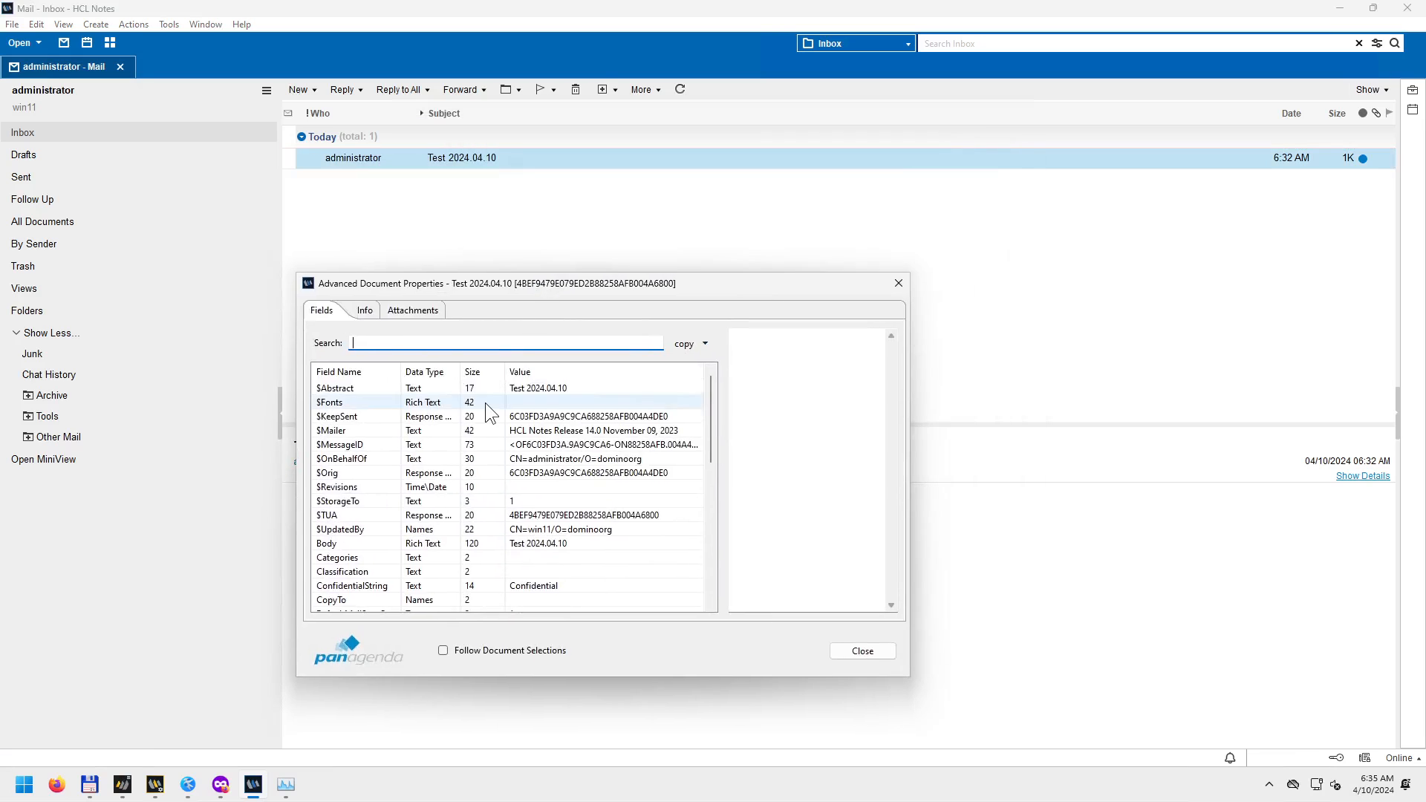
left_click(364, 310)
left_click(405, 310)
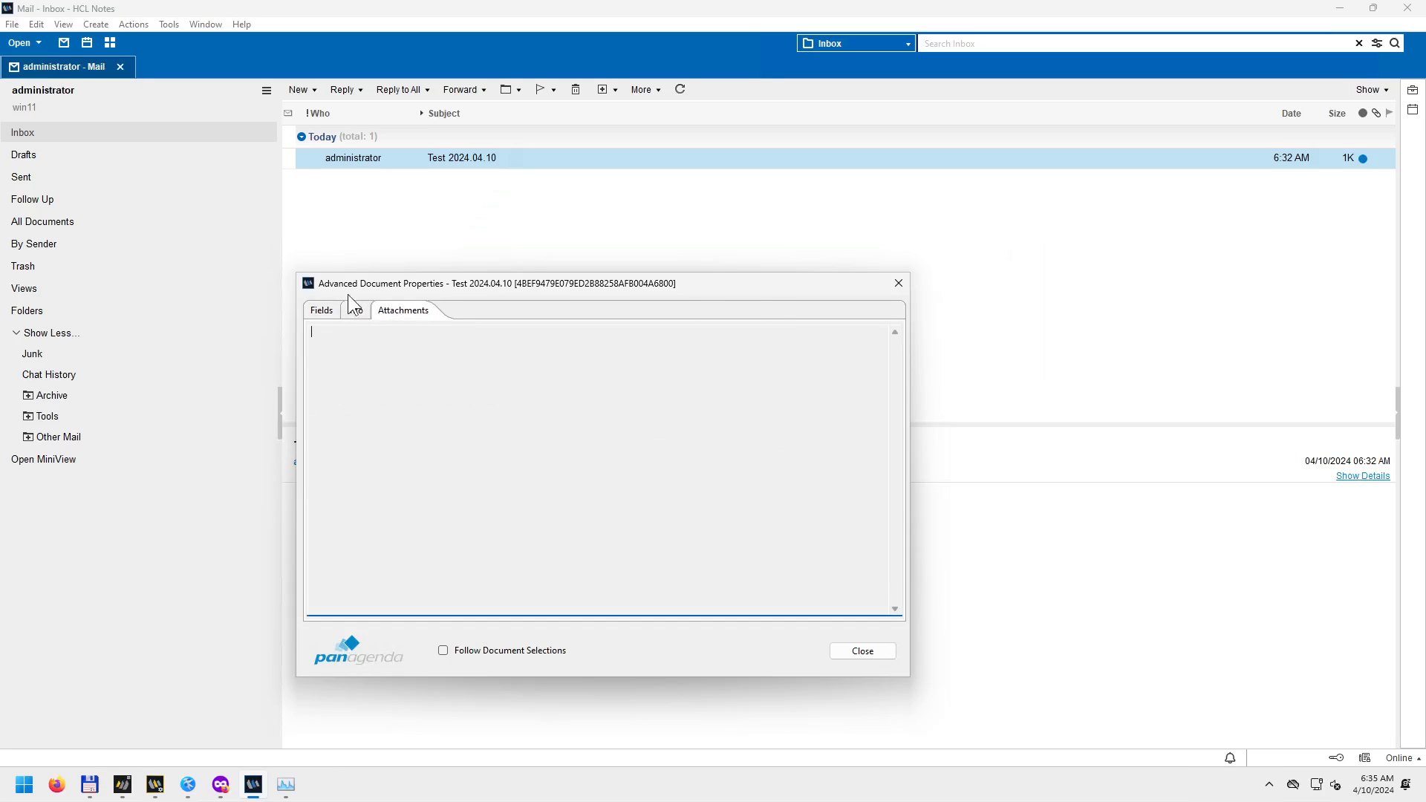
left_click_drag(395, 287, 582, 245)
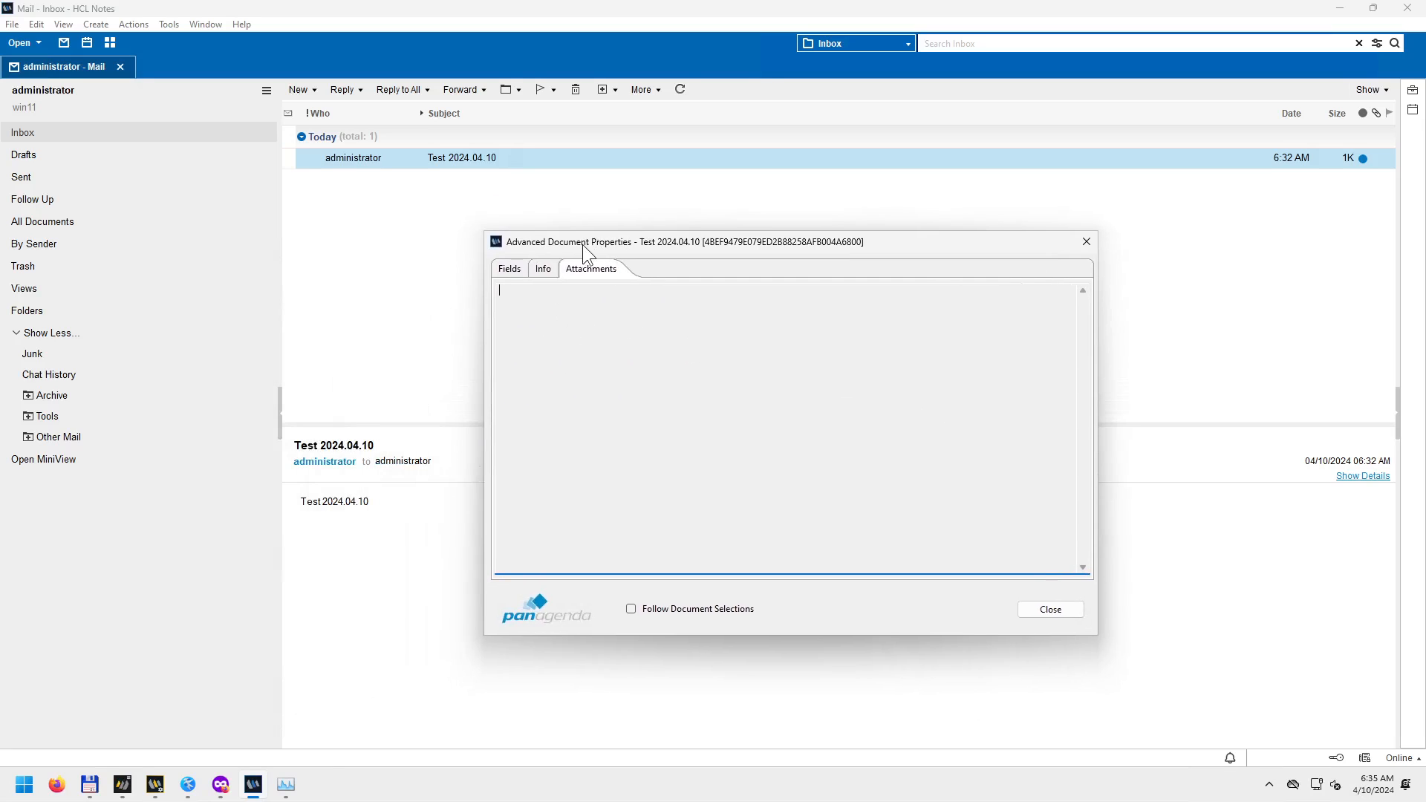
left_click(544, 265)
left_click(510, 270)
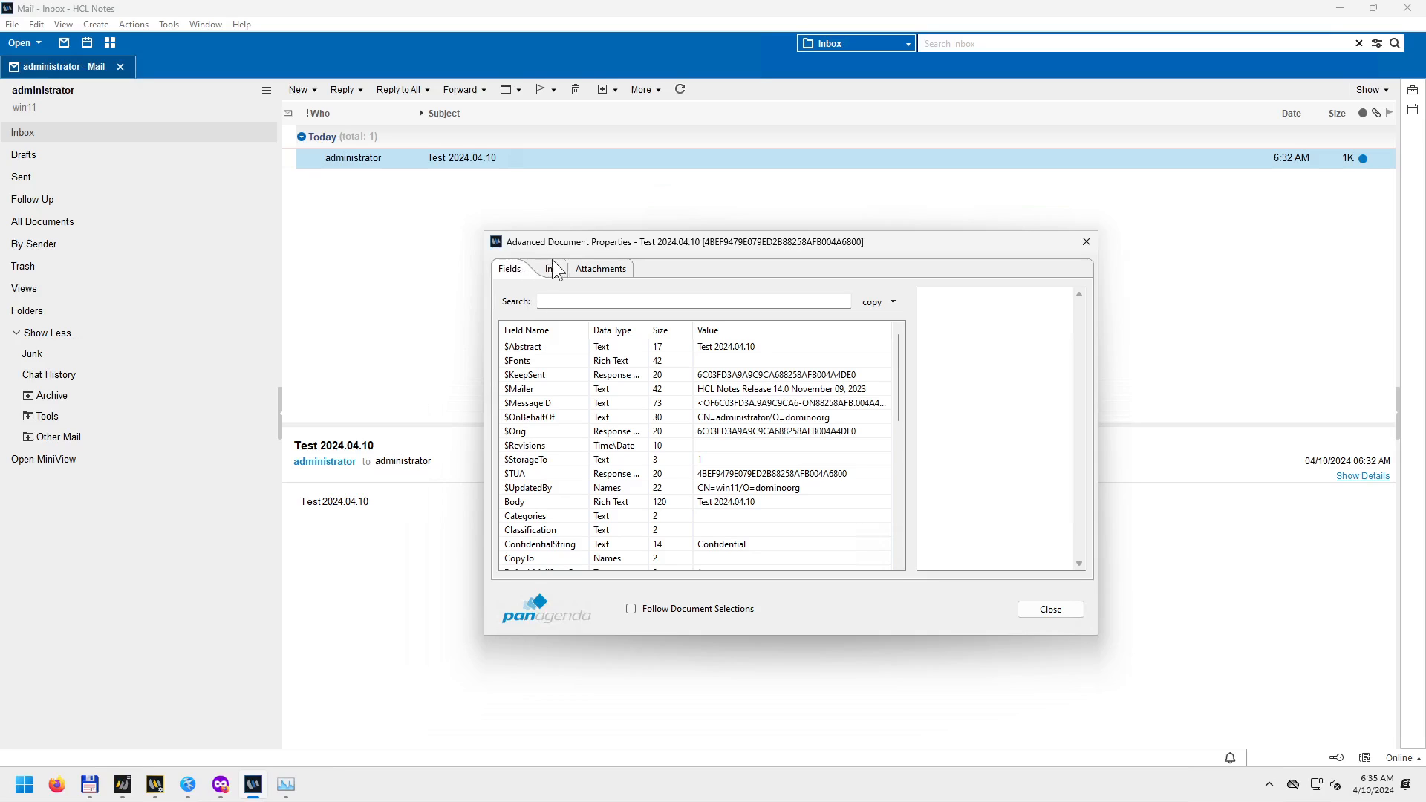
scroll(797, 407, "down", 6)
scroll(797, 408, "down", 1)
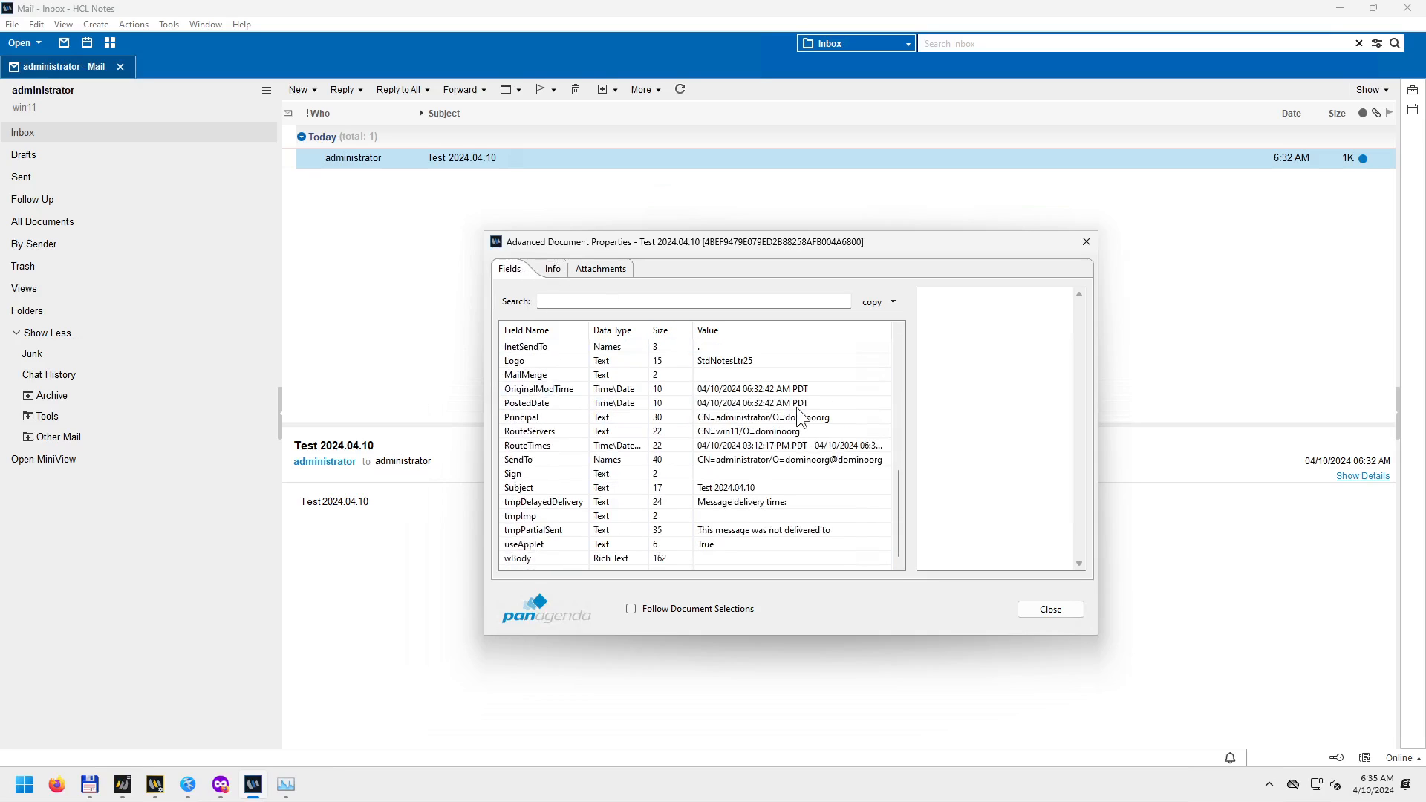
scroll(799, 416, "up", 7)
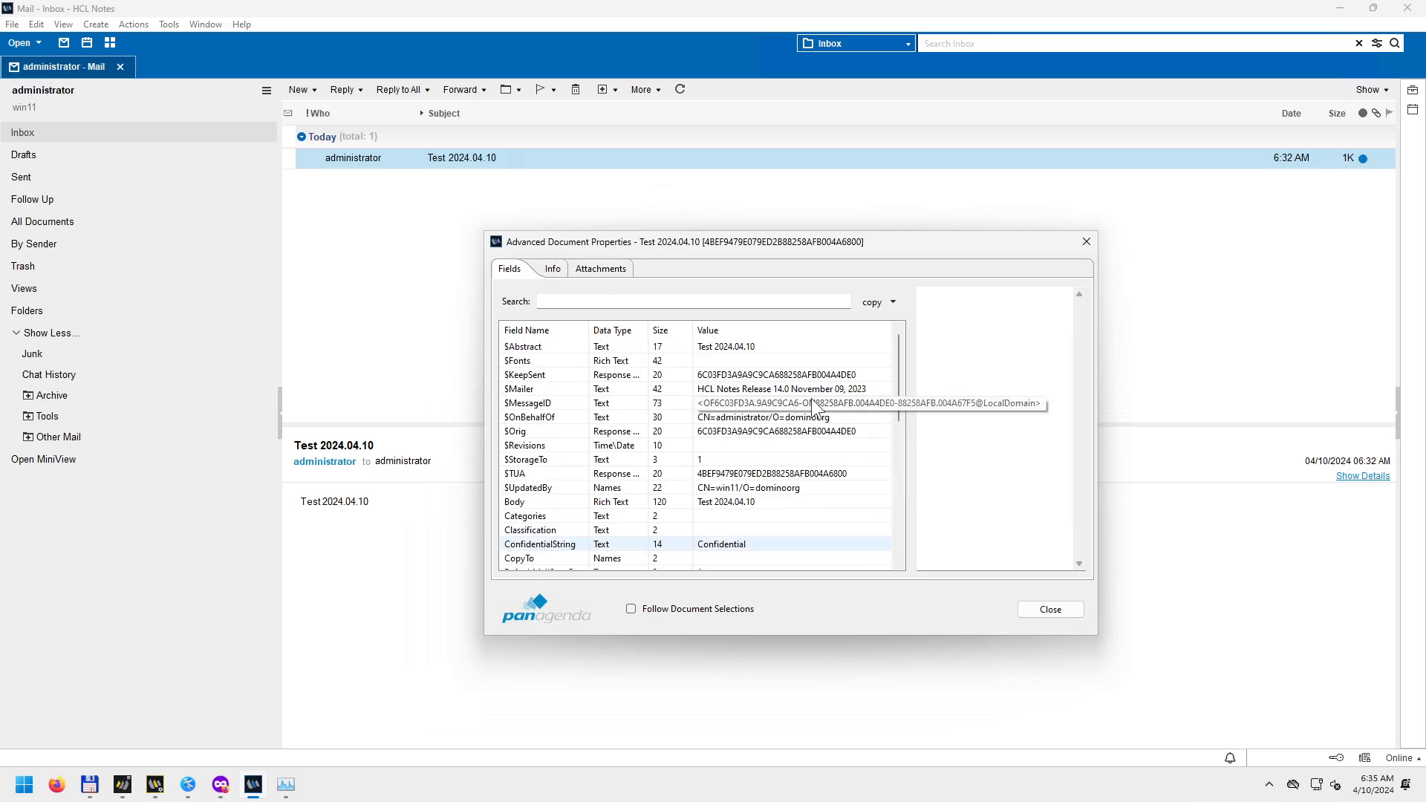
left_click(1086, 242)
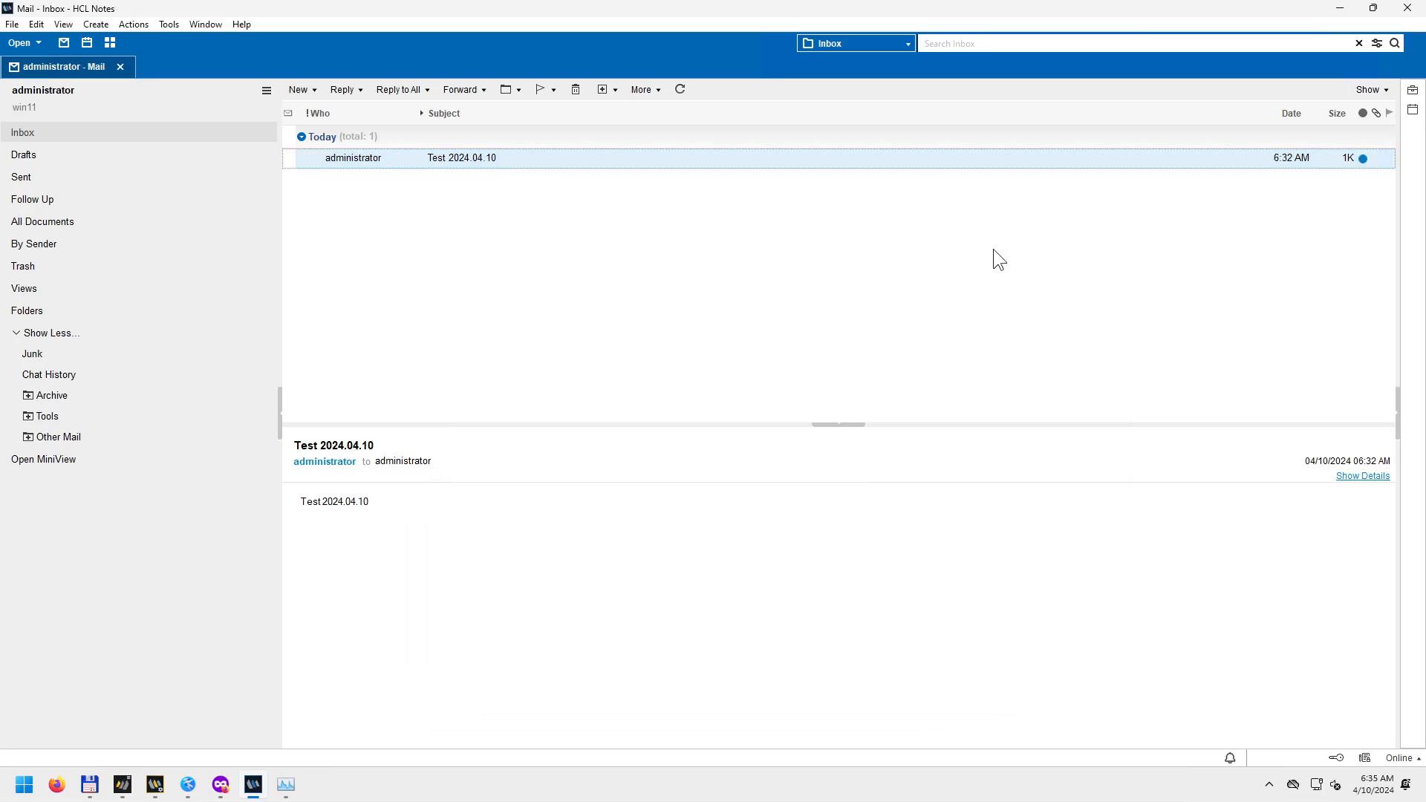
Expand the sidebar beside the inbox and look over the My Widgets panel options.
right_click(402, 162)
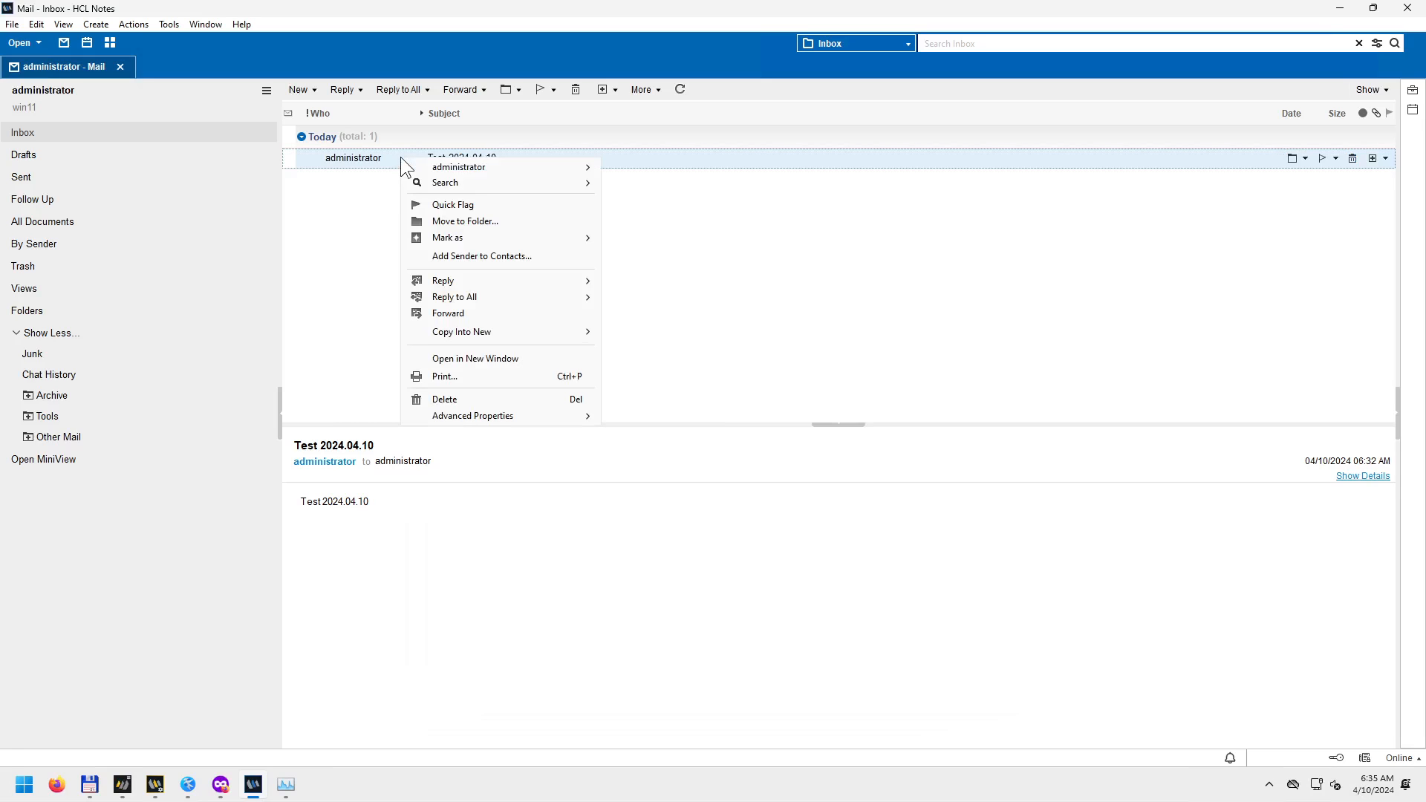
left_click(367, 261)
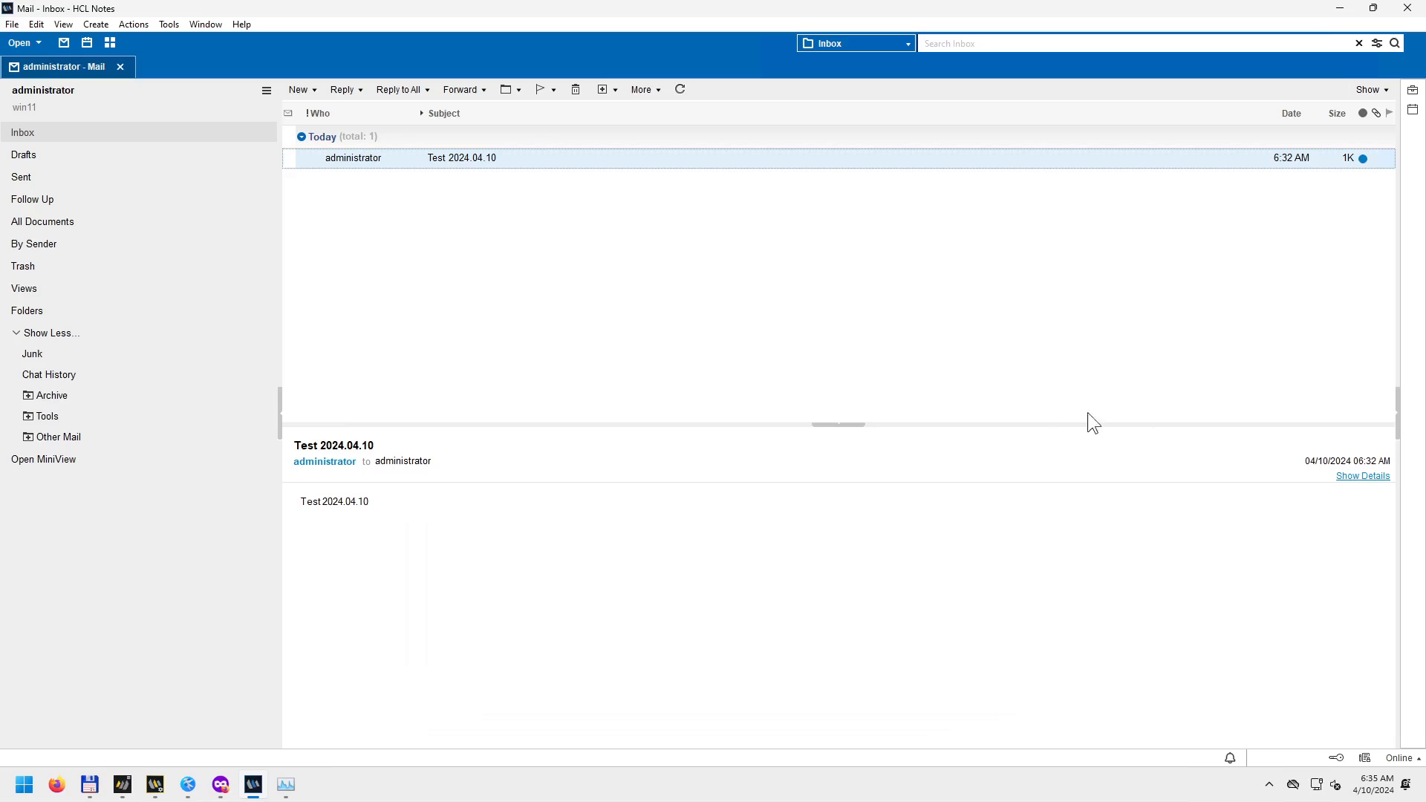
left_click(1398, 411)
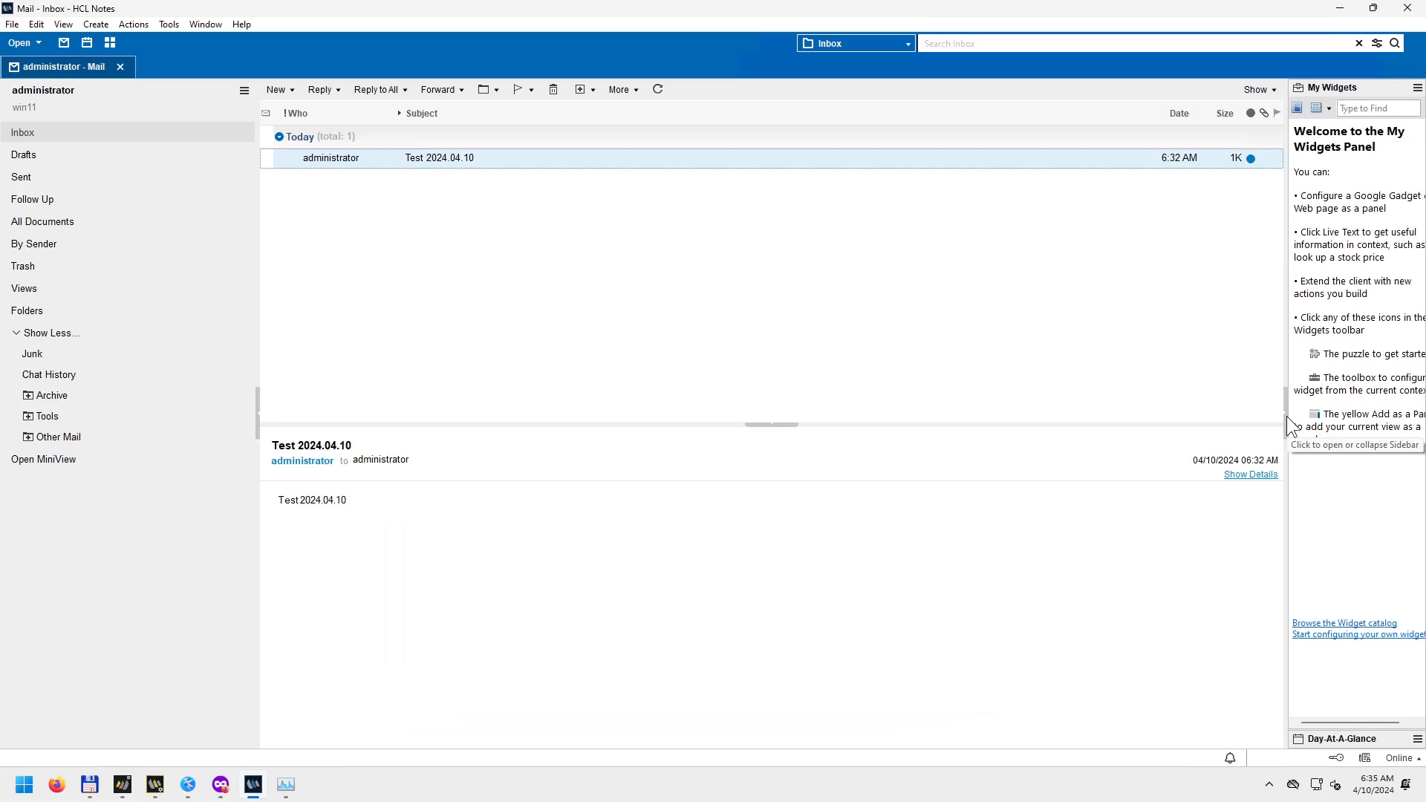
left_click(1417, 90)
left_click(1093, 405)
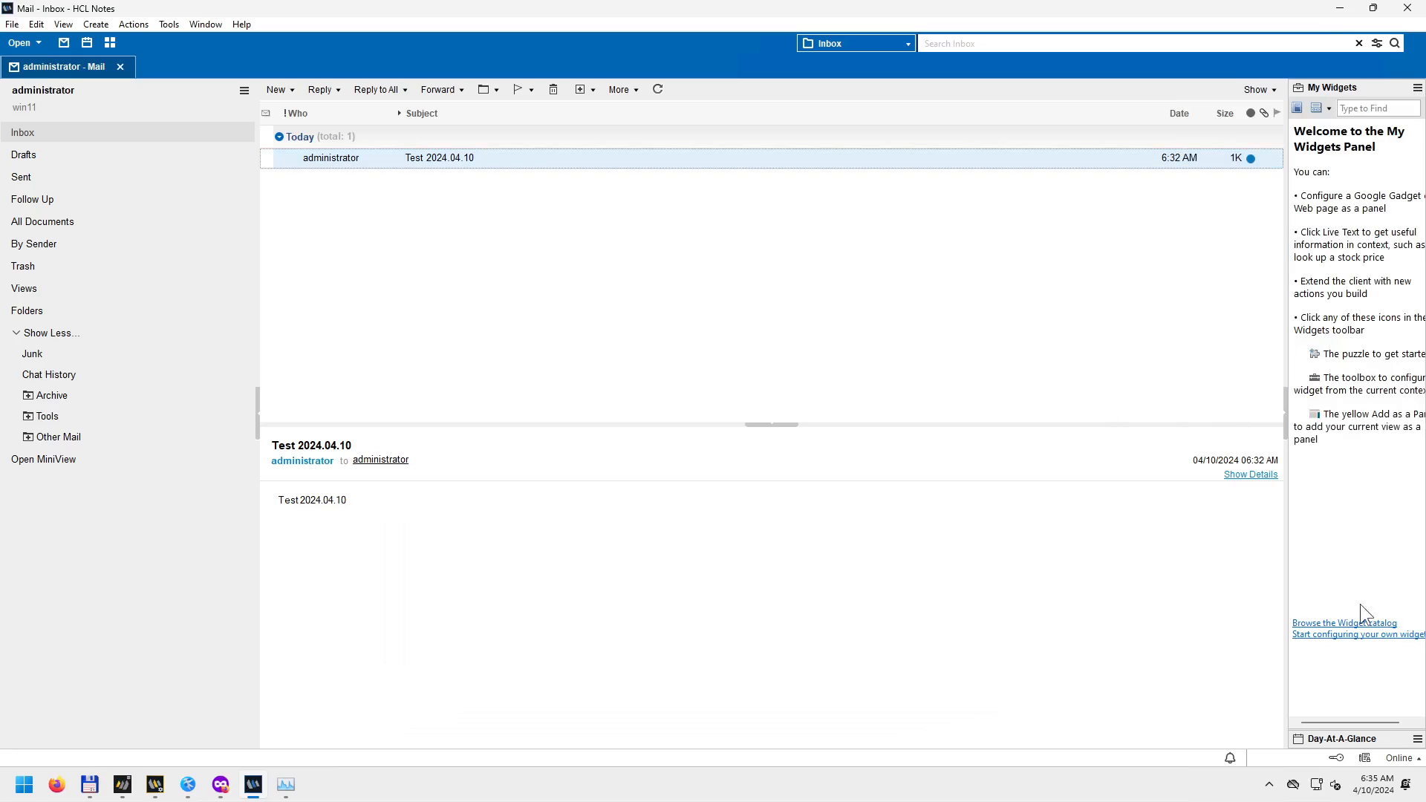
Check the Day-At-A-Glance panel's display options, then collapse the sidebar to a narrow strip.
left_click(1417, 739)
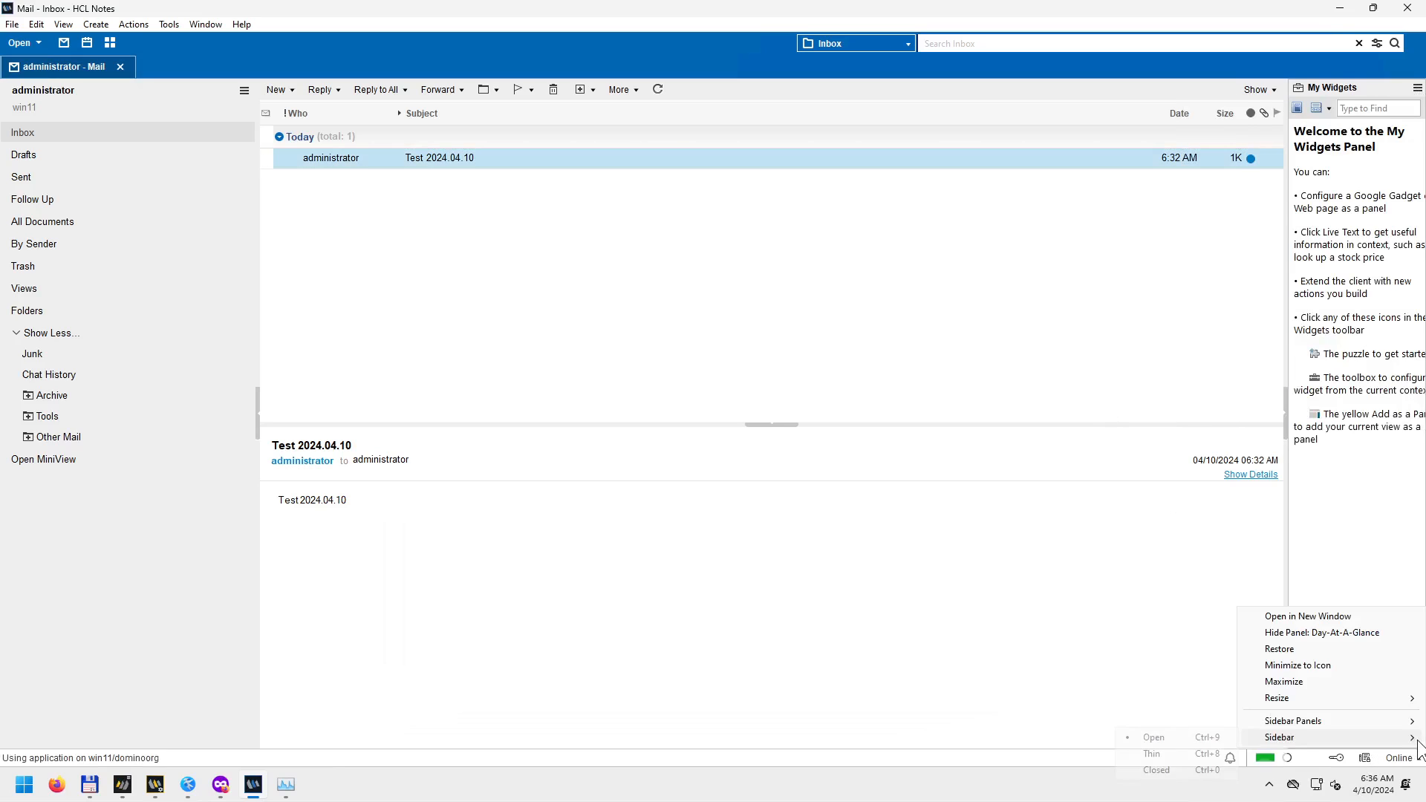
left_click(1293, 721)
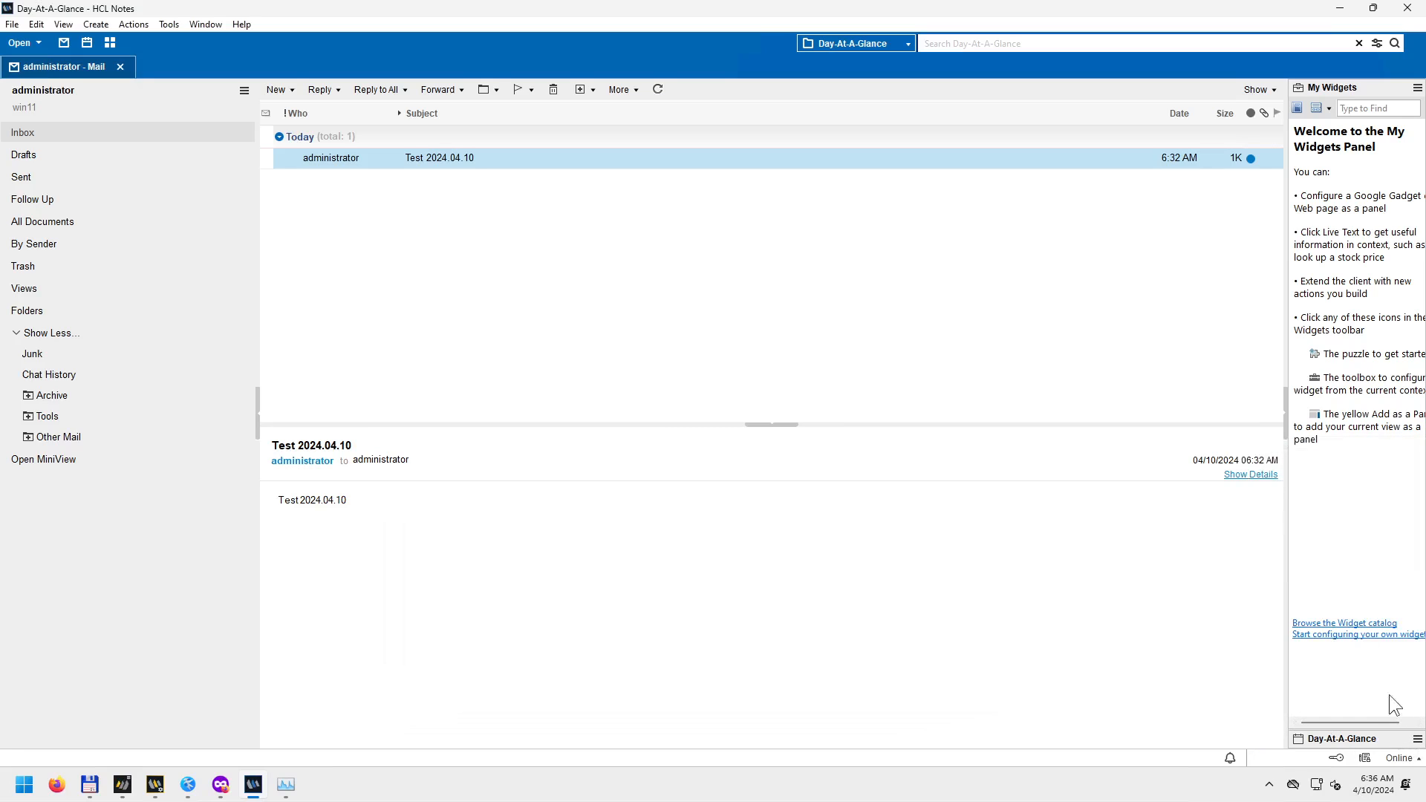
left_click(1287, 413)
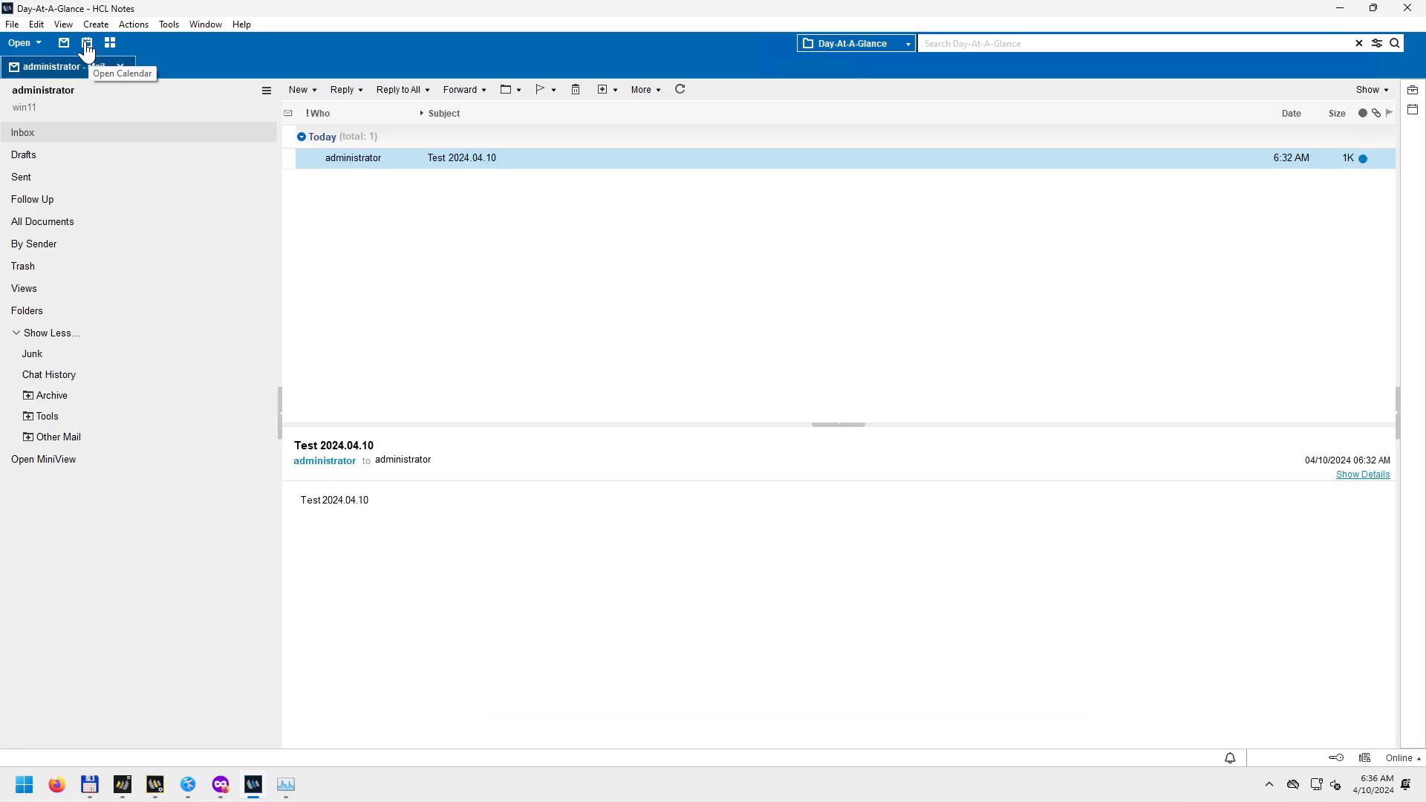
Close the mail tab, reopen Mail, and close it again.
left_click(120, 67)
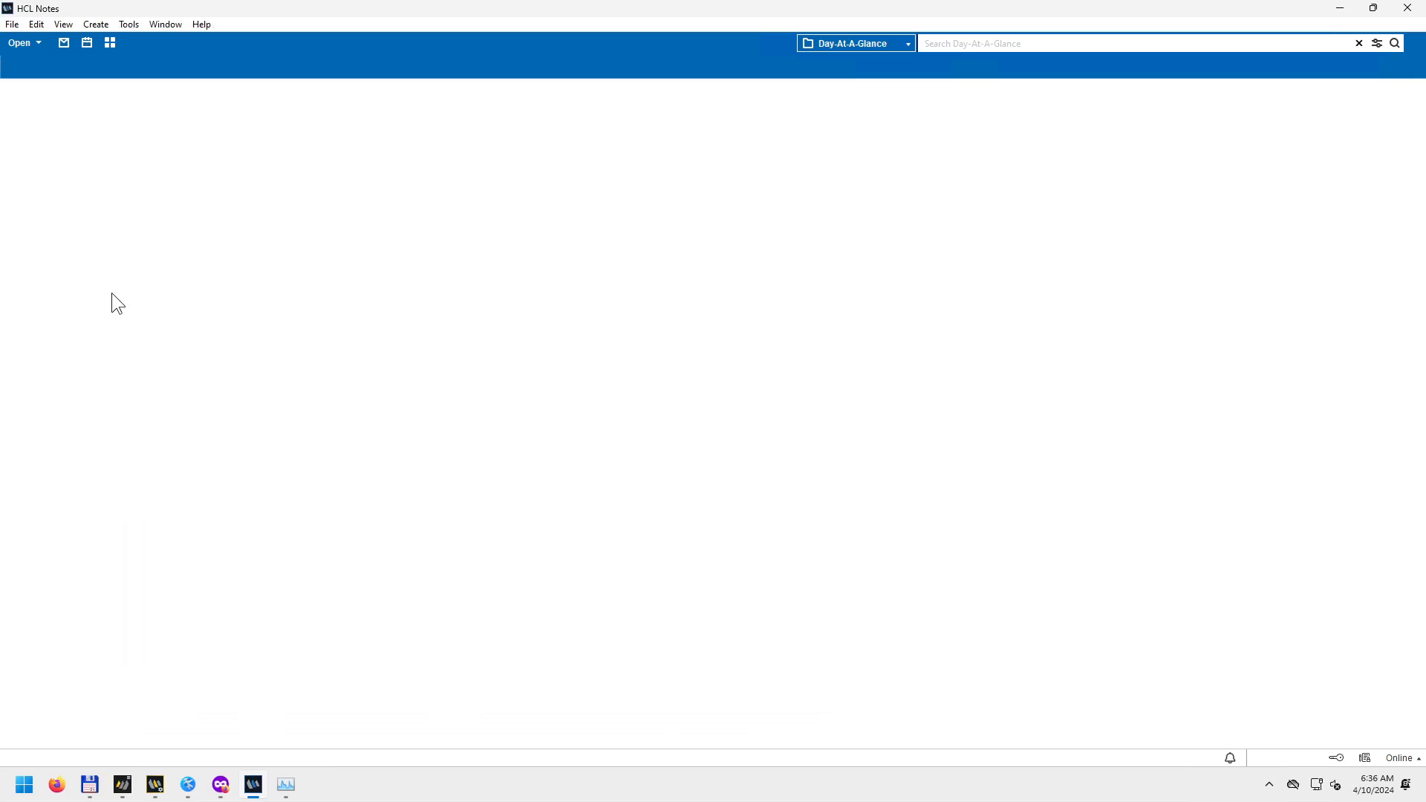
left_click(63, 46)
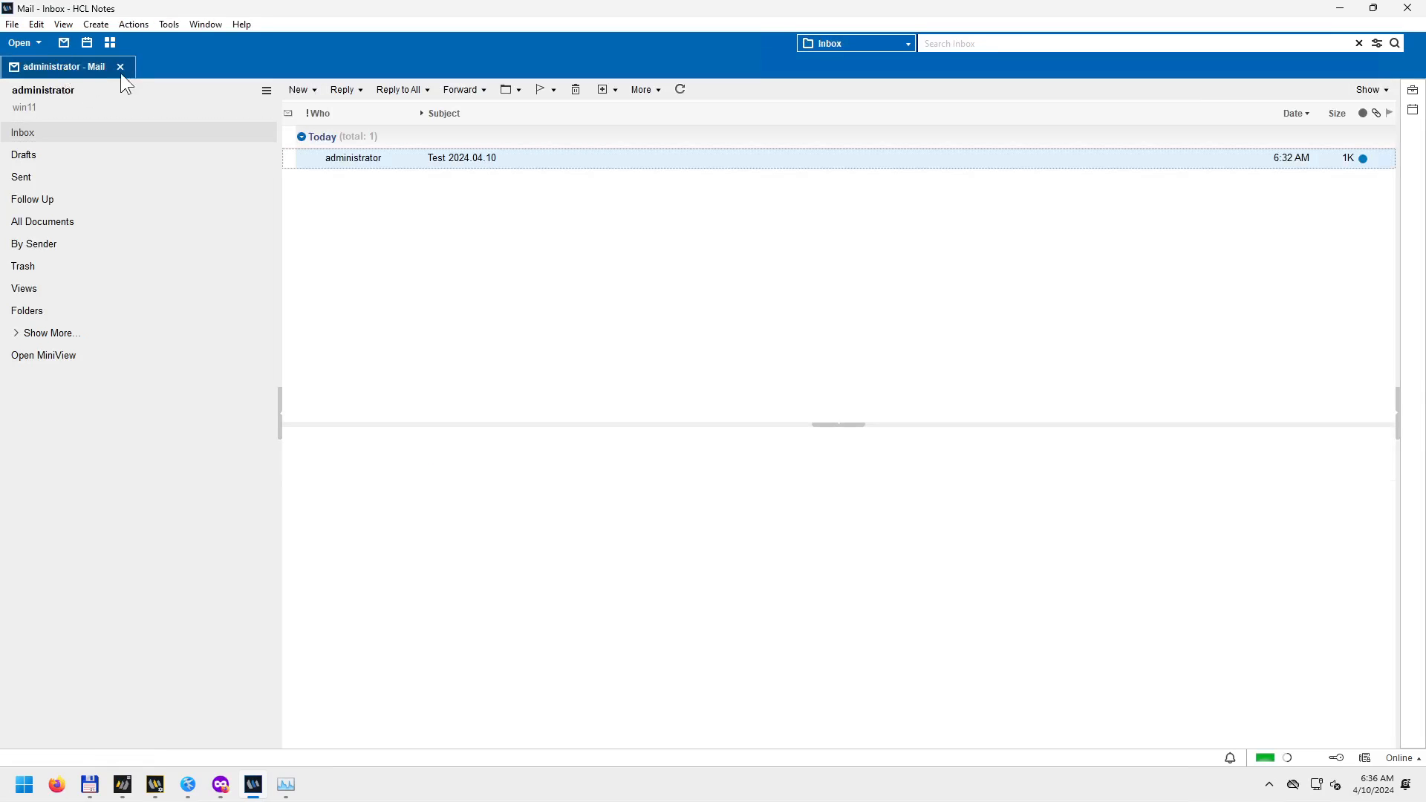
left_click(120, 67)
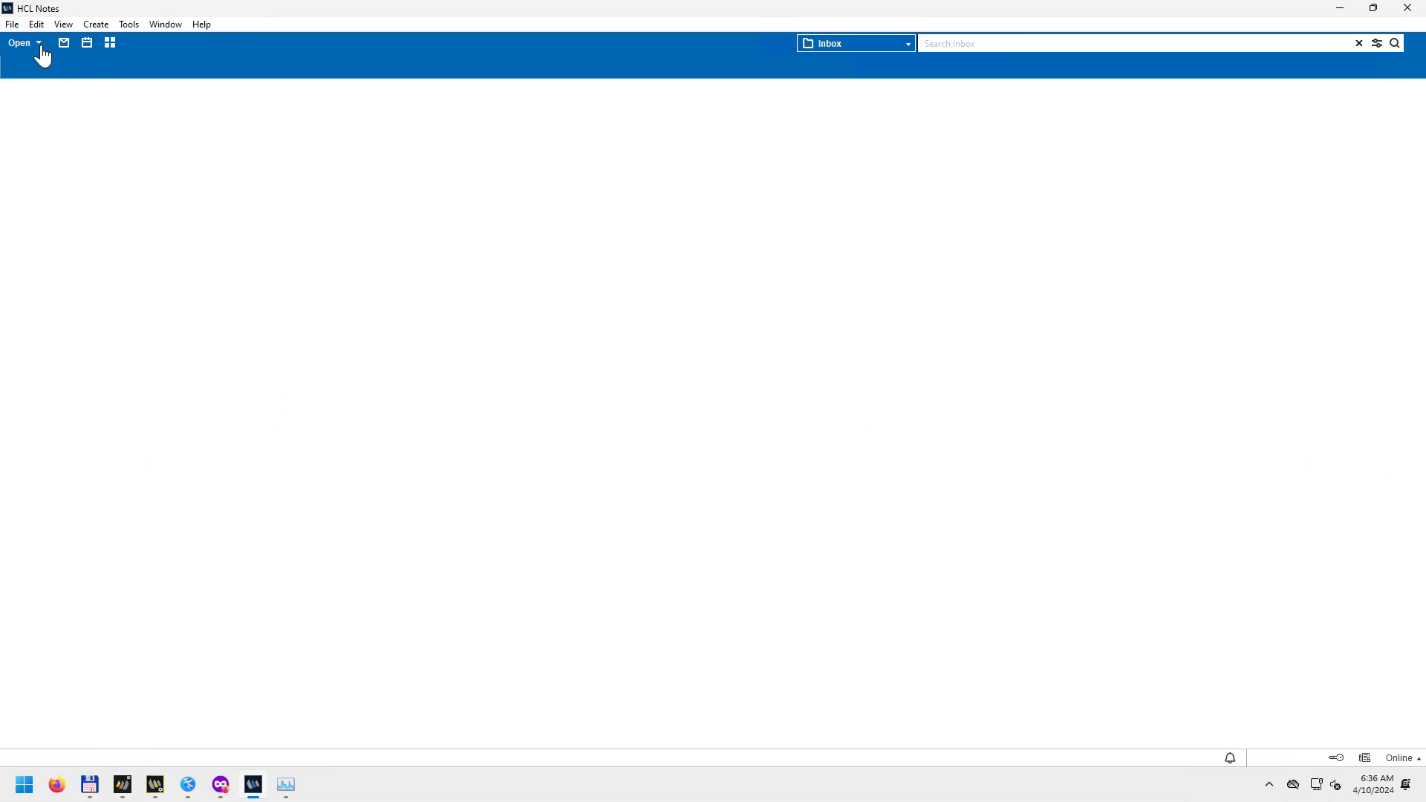
Reopen Mail from the Open launch list, close it, and show the Applications choices.
left_click(42, 52)
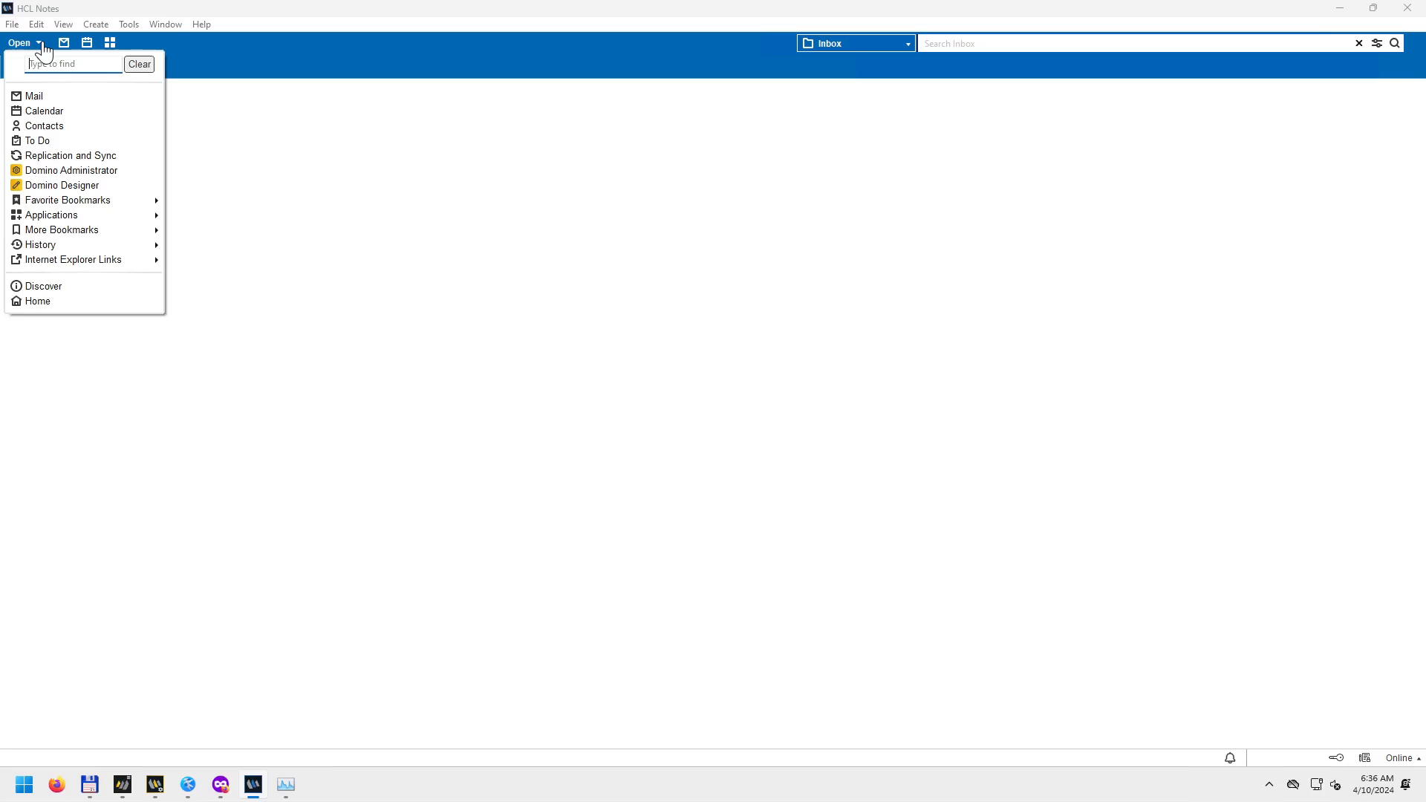
left_click(45, 99)
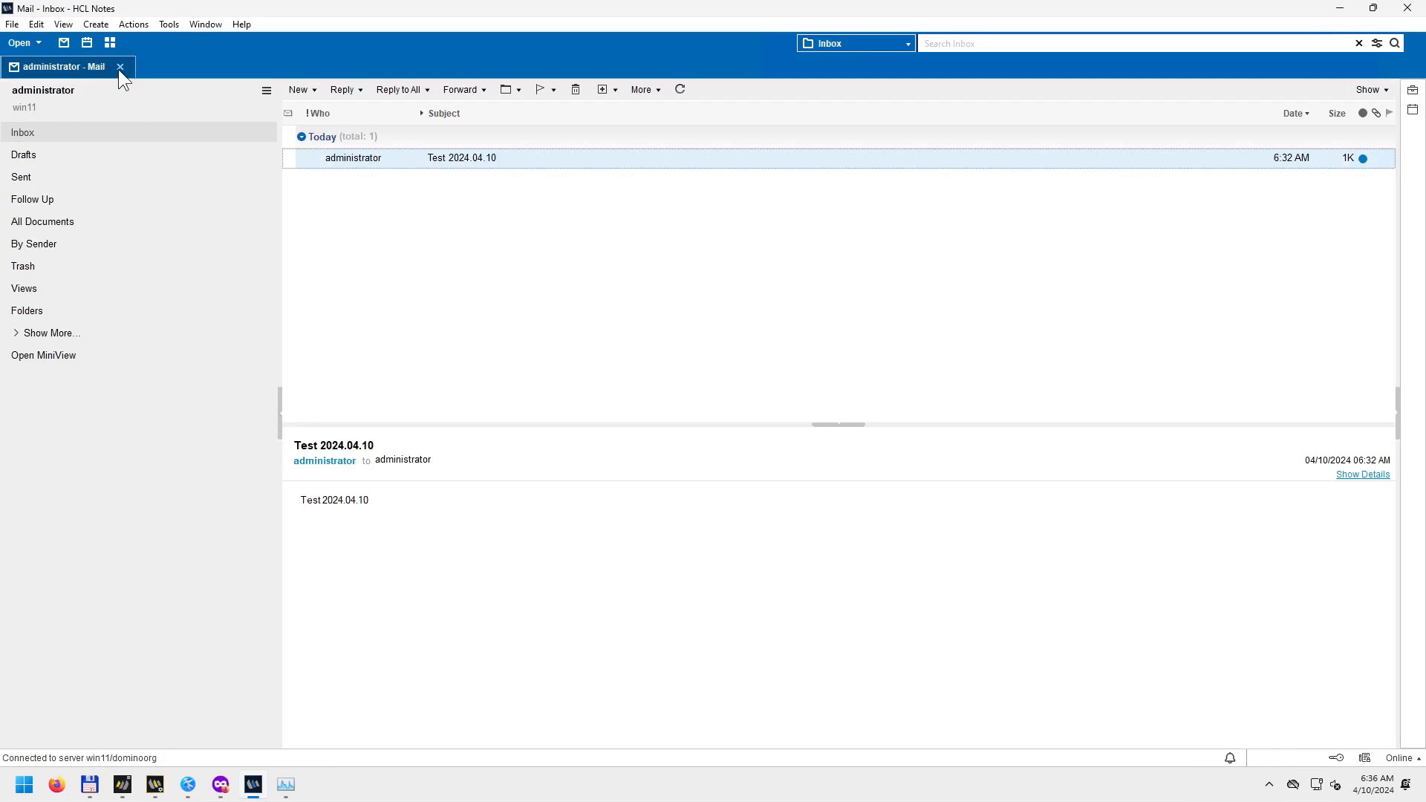
left_click(119, 68)
left_click(40, 46)
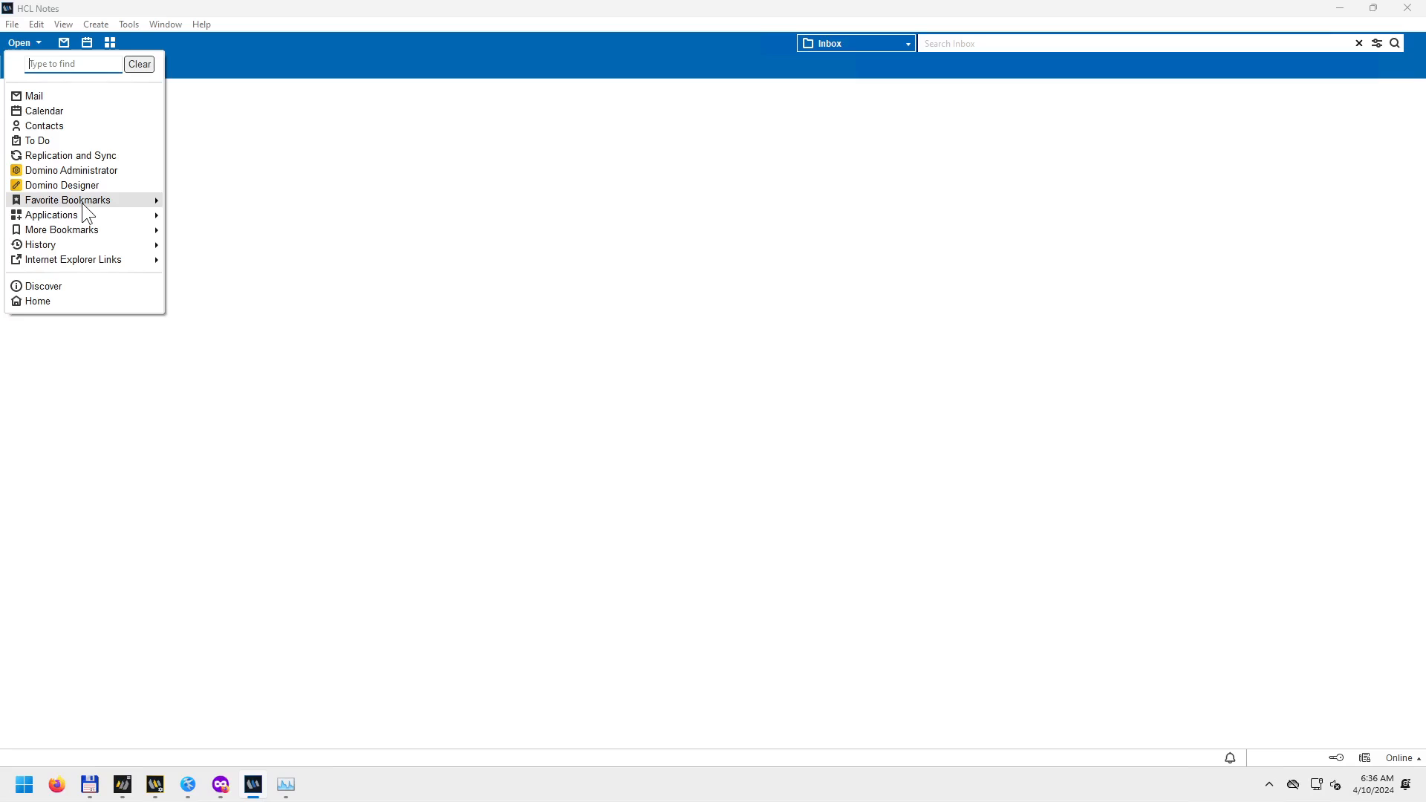
mouse_move(78, 214)
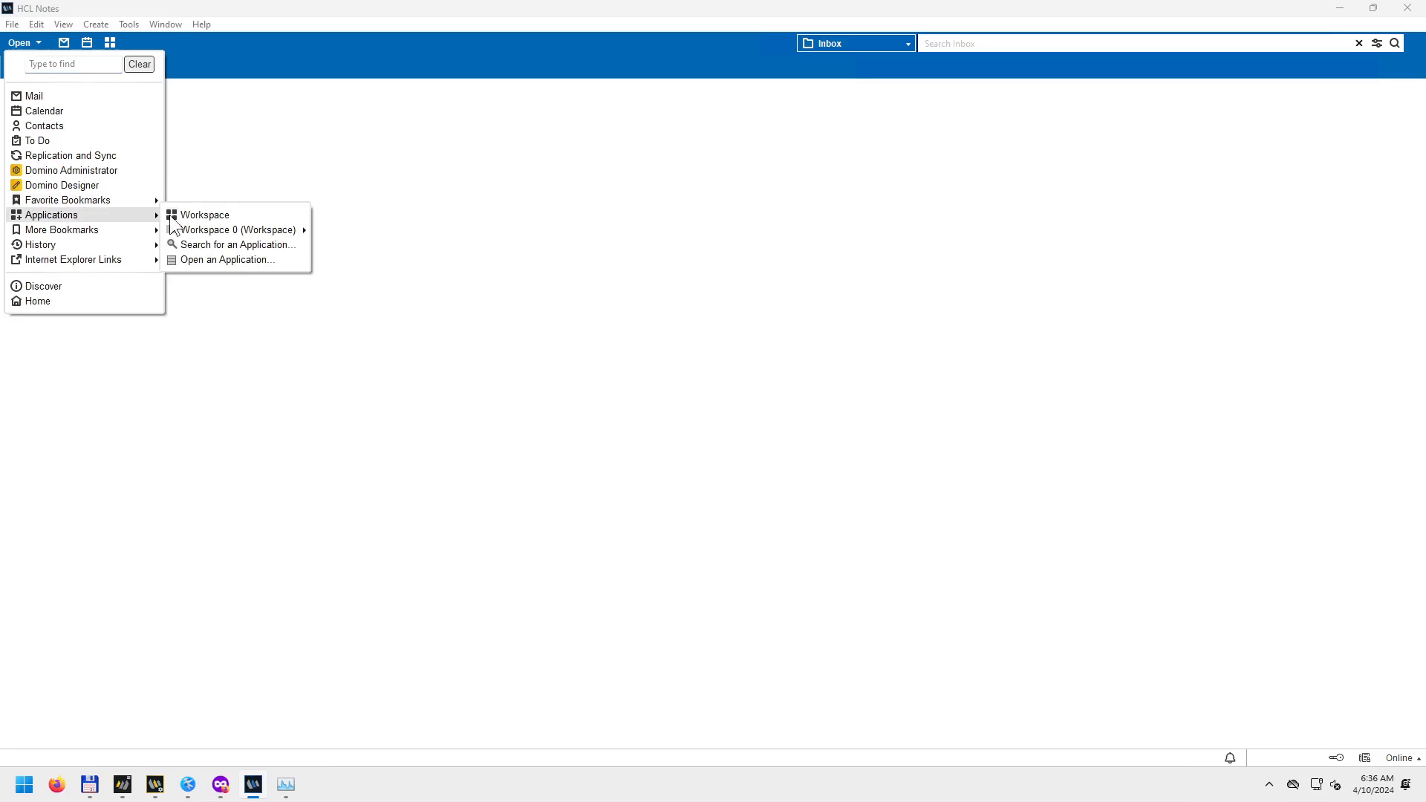
Open the Workspace, view the administrator mail database's application properties, then close the mail tab.
left_click(229, 214)
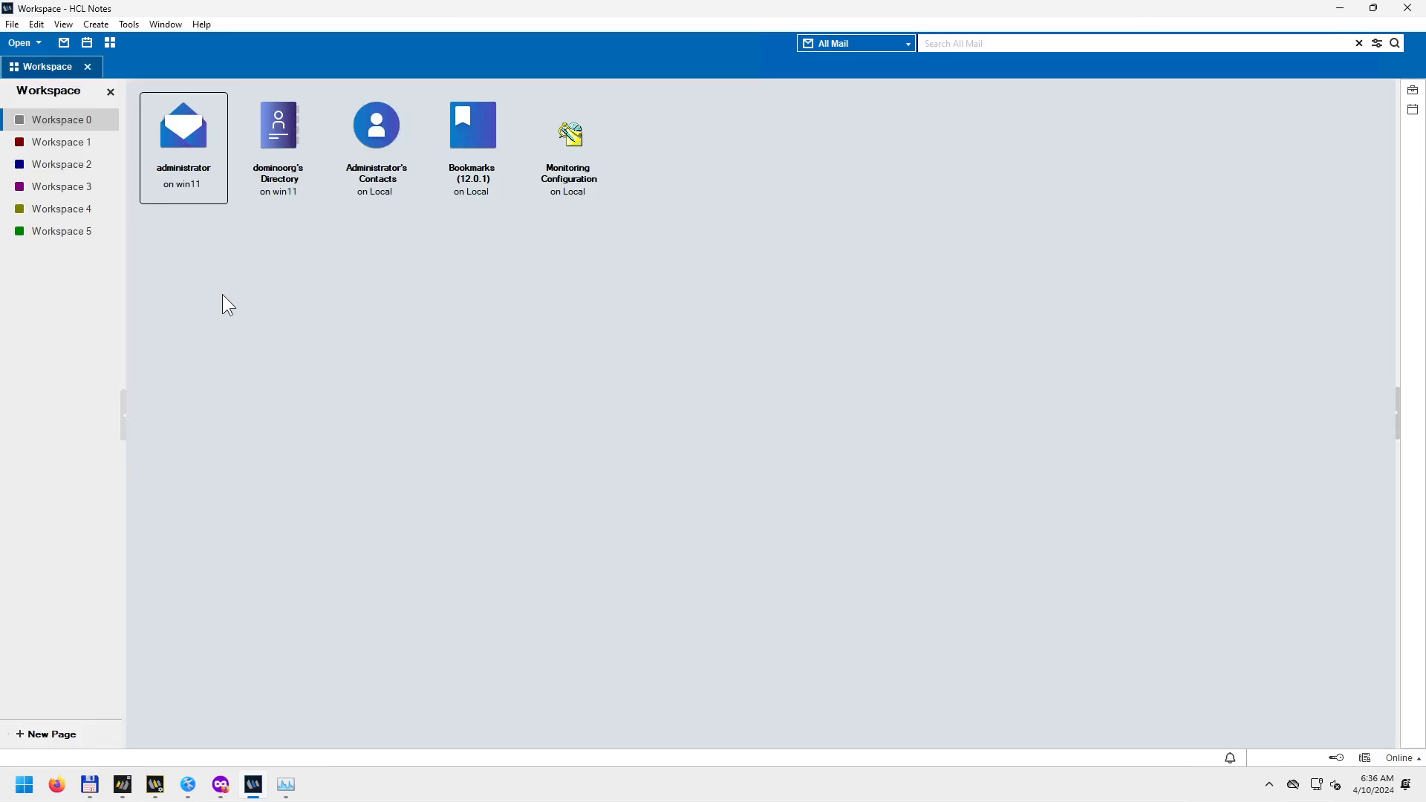
double_click(197, 134)
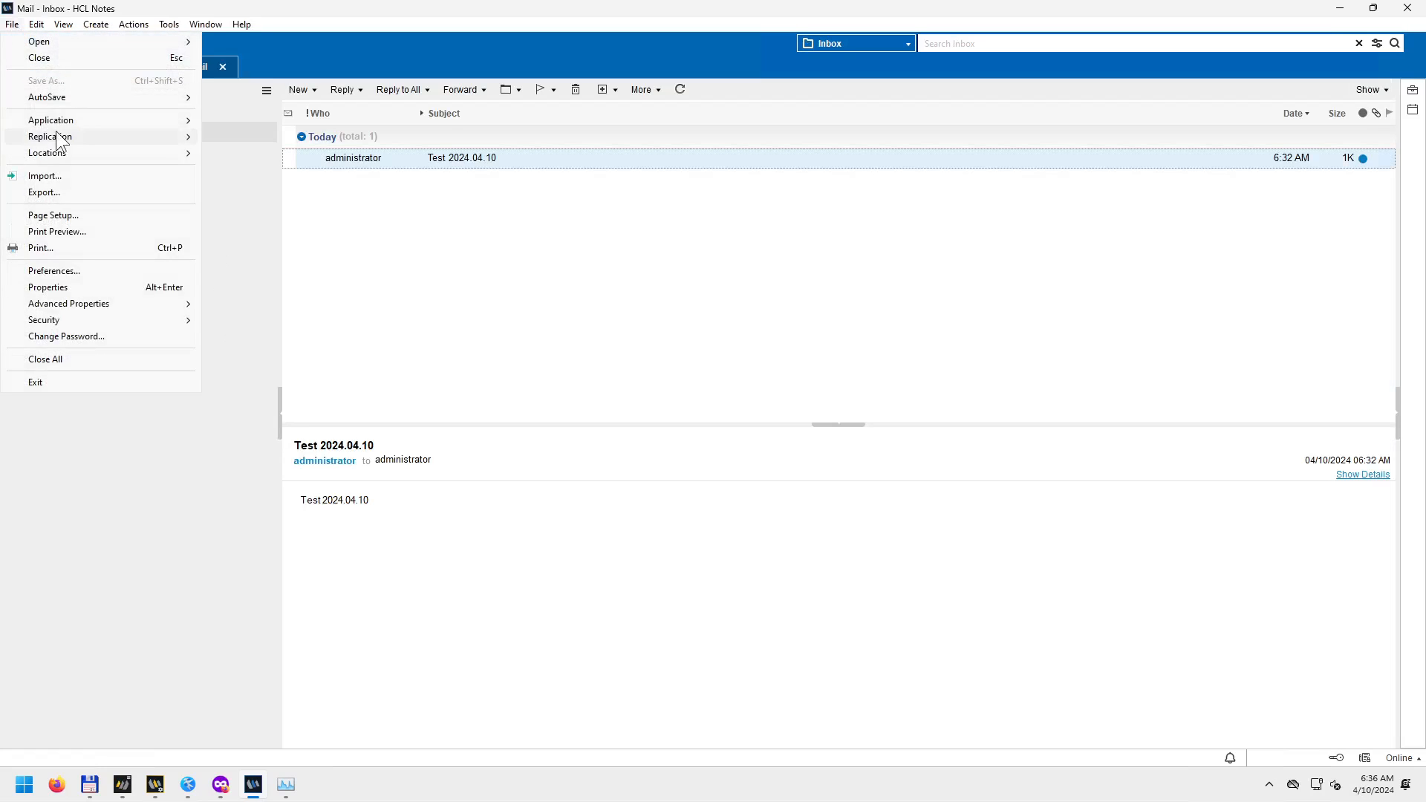
mouse_move(141, 121)
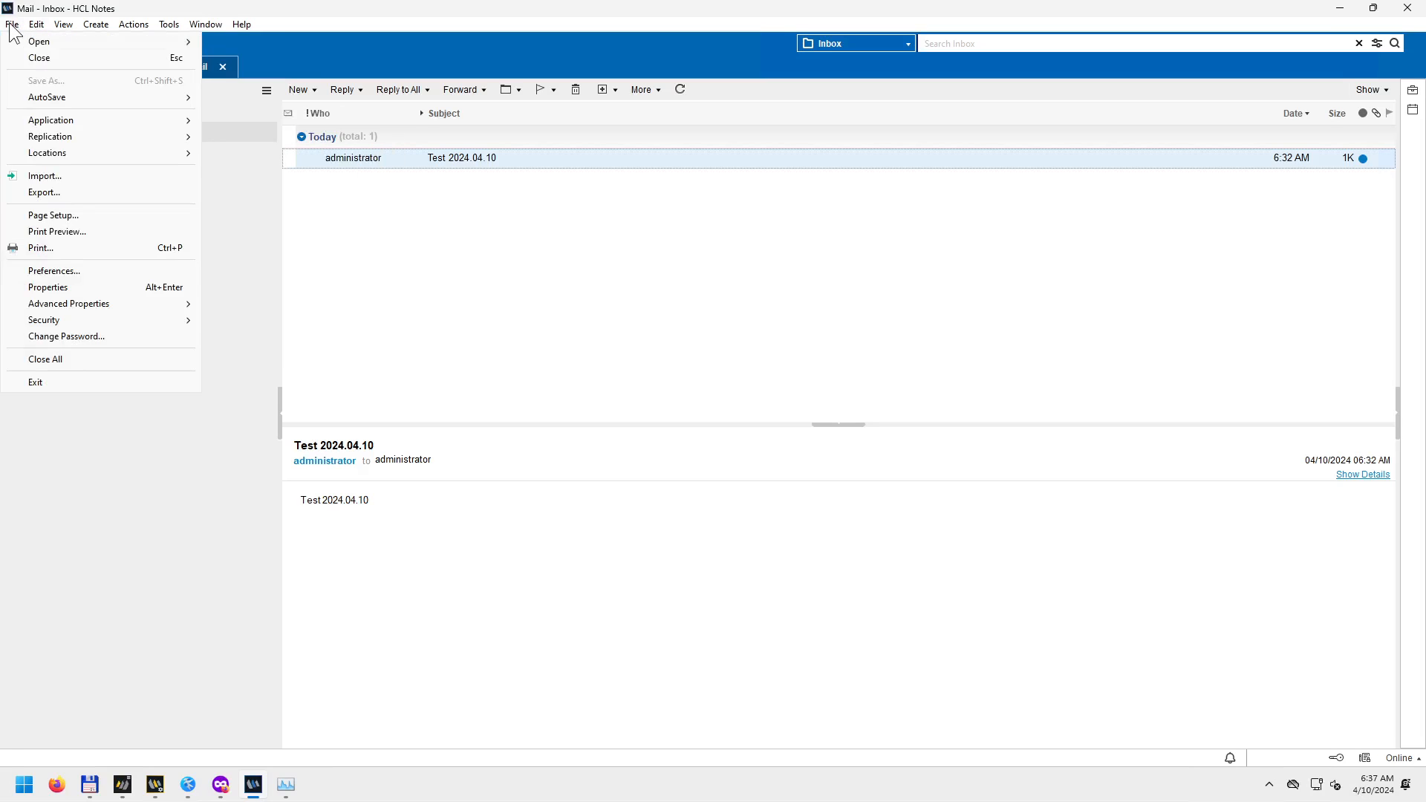
mouse_move(65, 120)
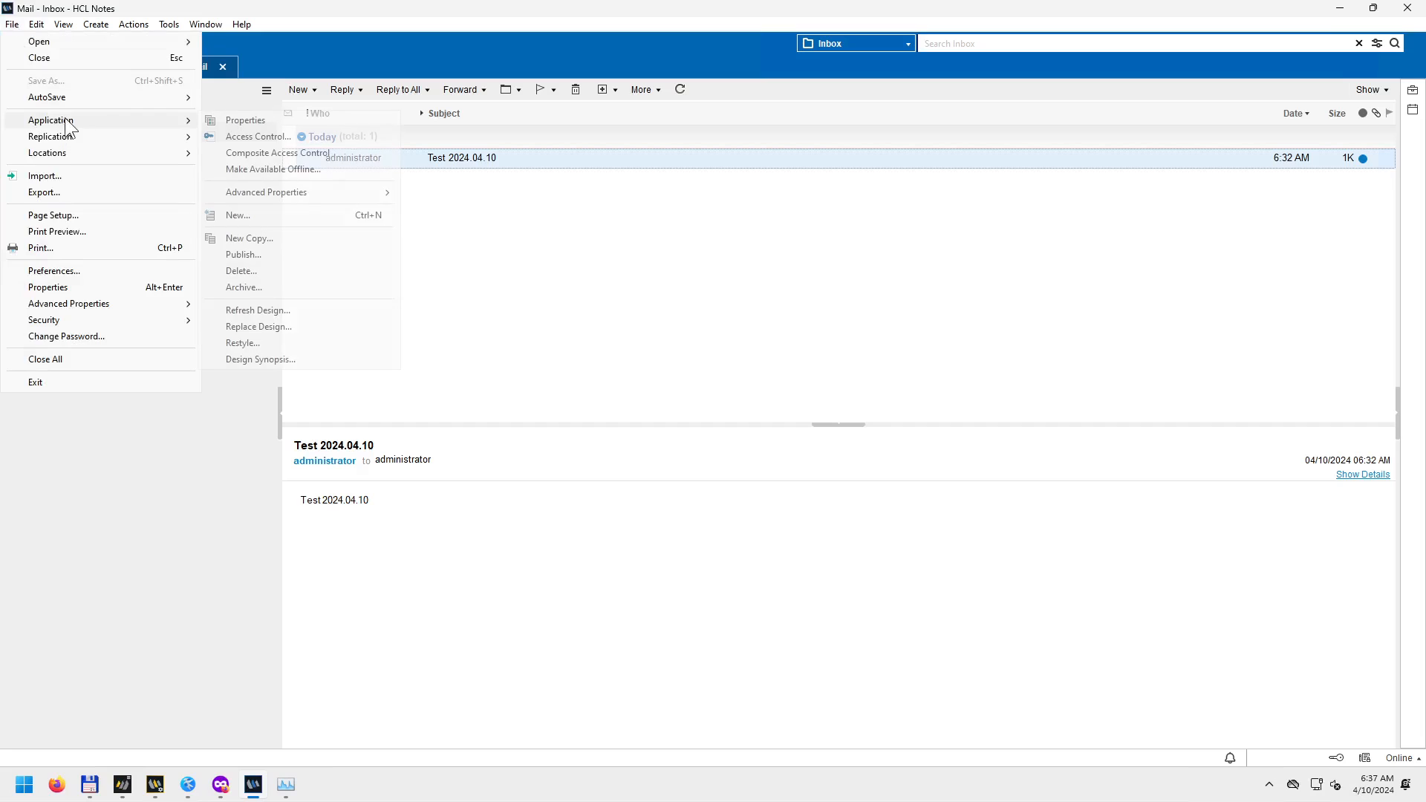
left_click(248, 121)
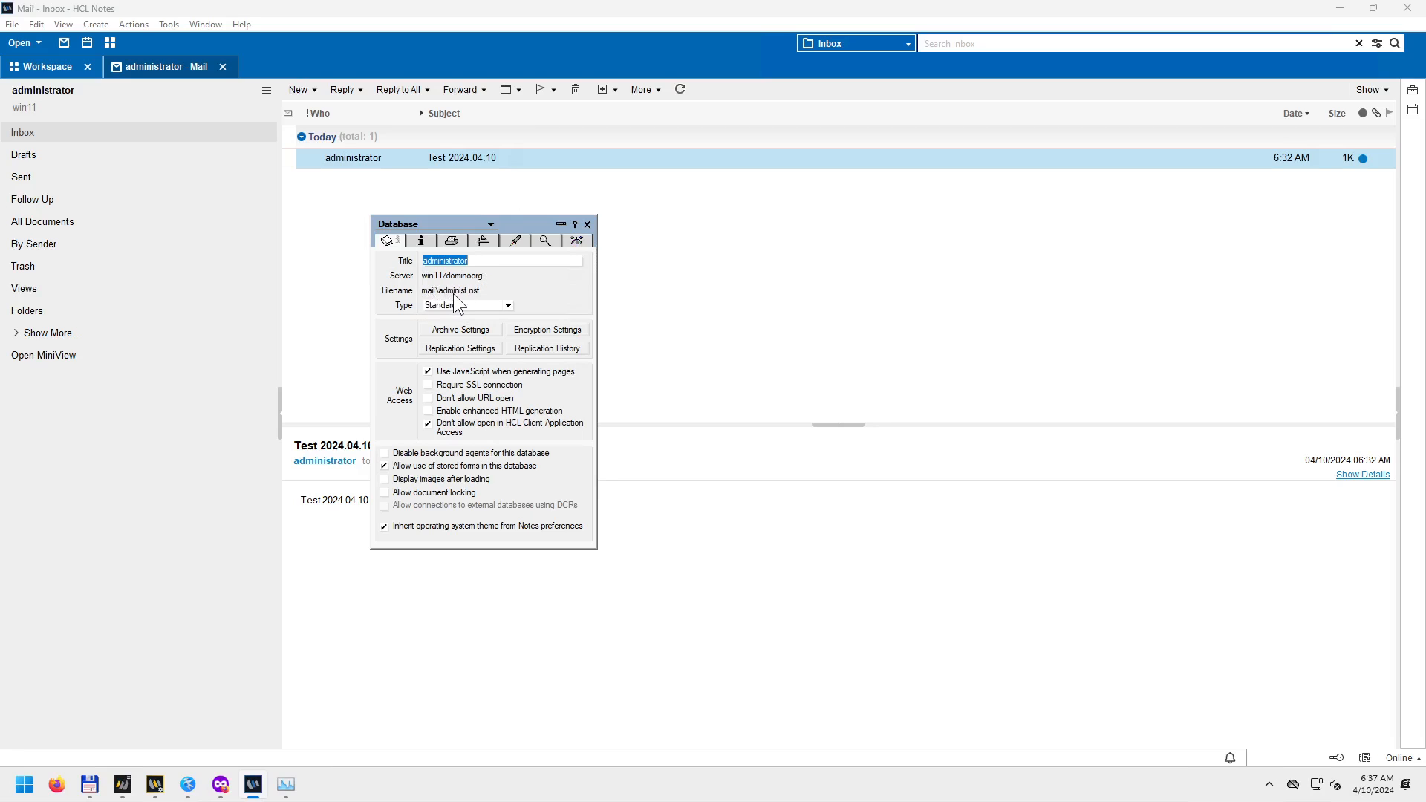
left_click(588, 225)
left_click(223, 66)
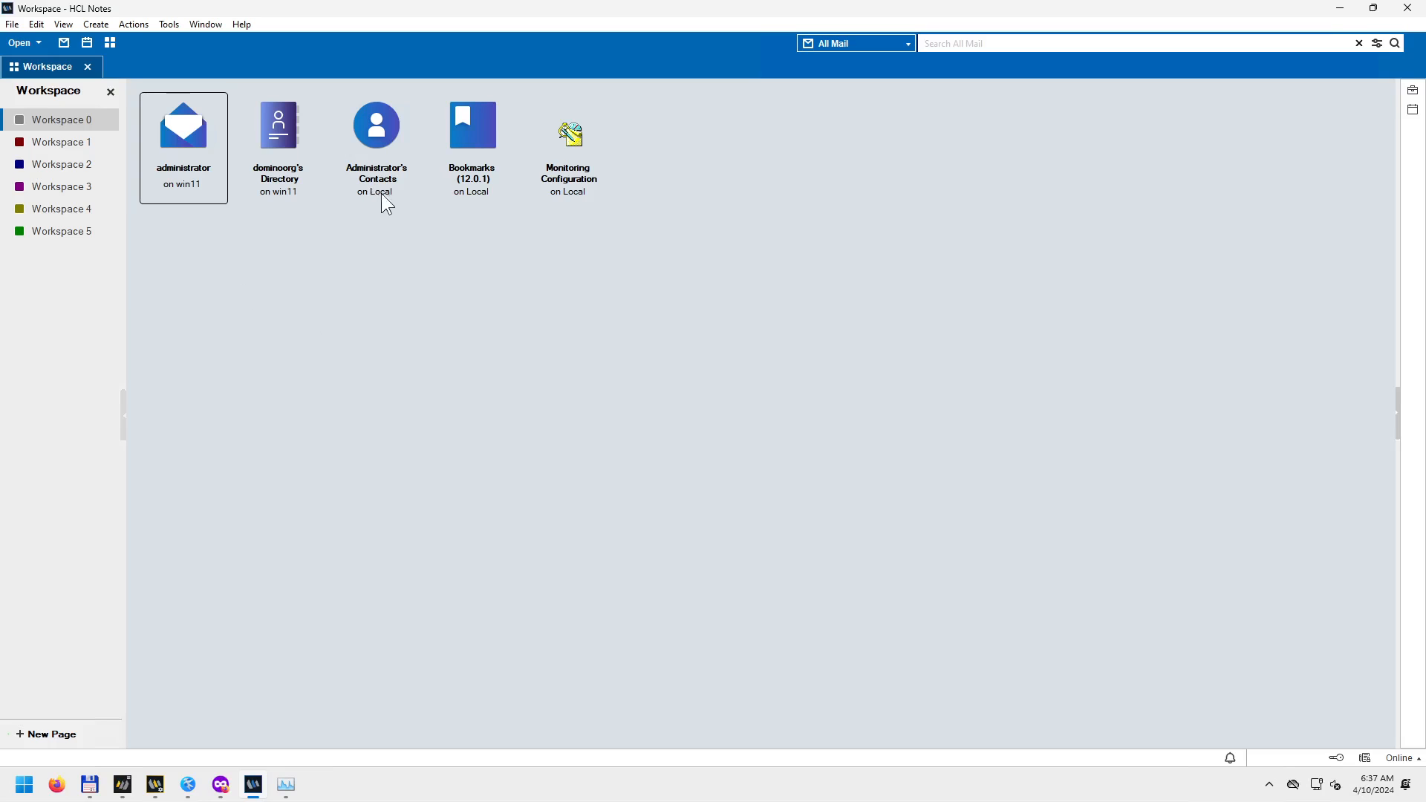
In Total Commander, browse into the Notes Data folder and back out.
left_click(92, 785)
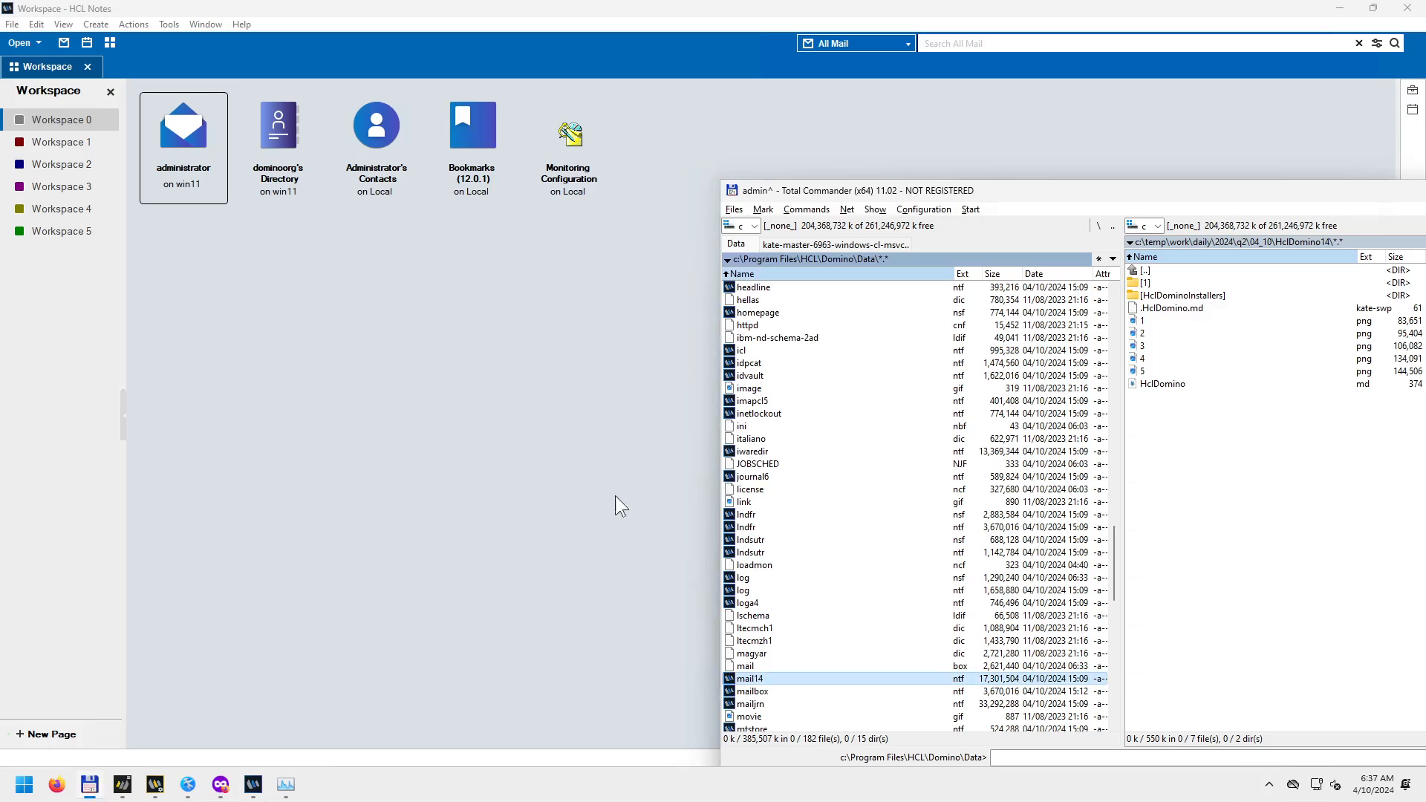
left_click(818, 382)
key("BackSpace")
key("BackSpace")
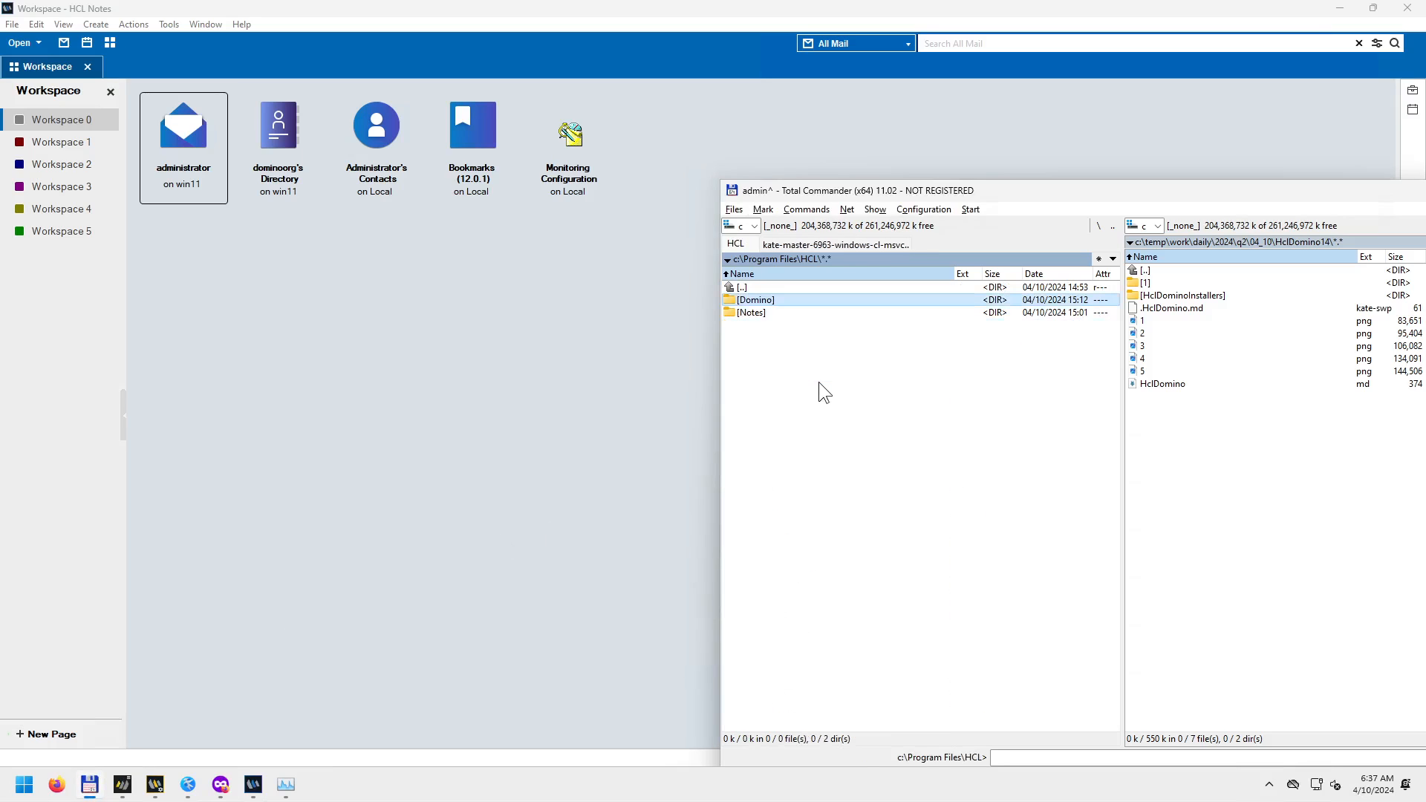
key("Down")
key("Return")
key("Down")
key("Return")
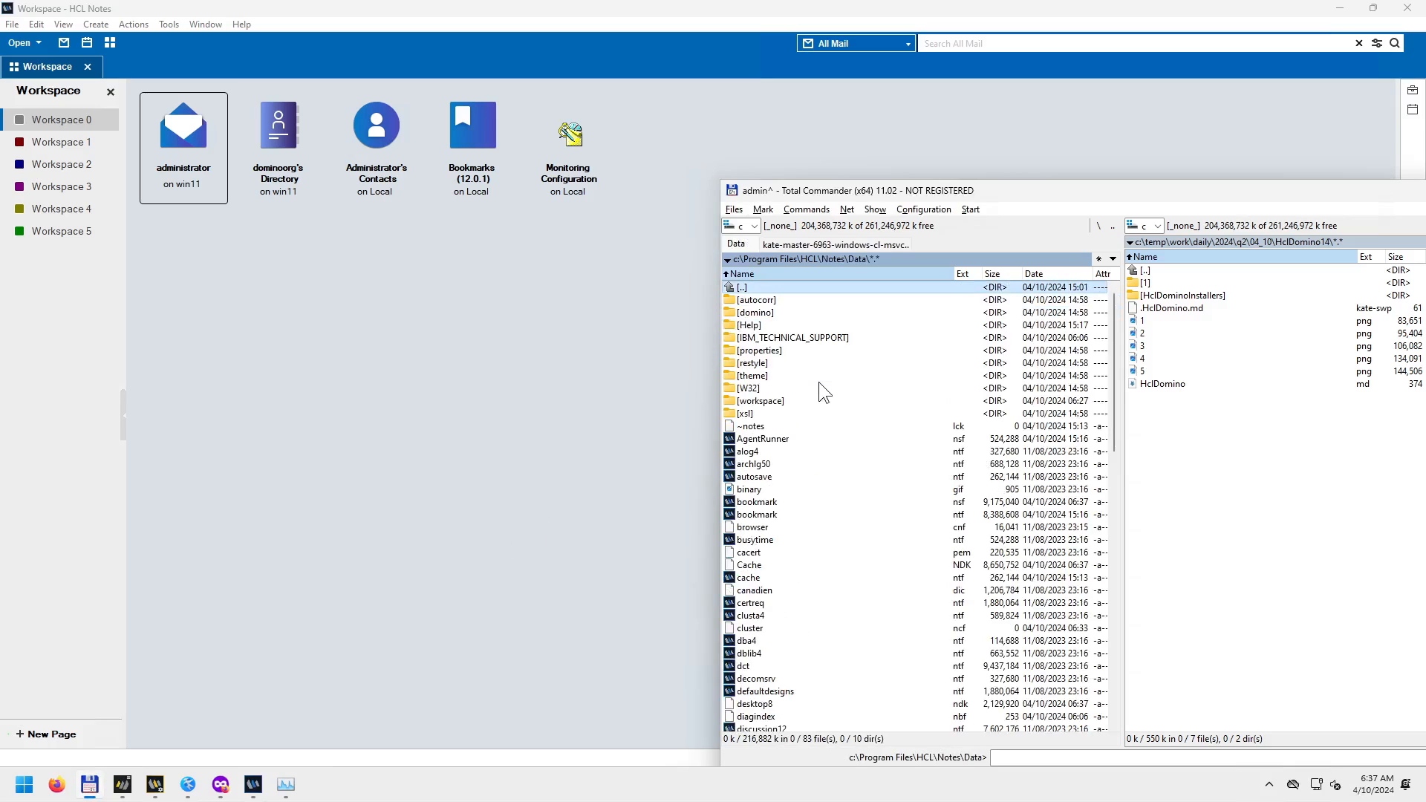
key("BackSpace")
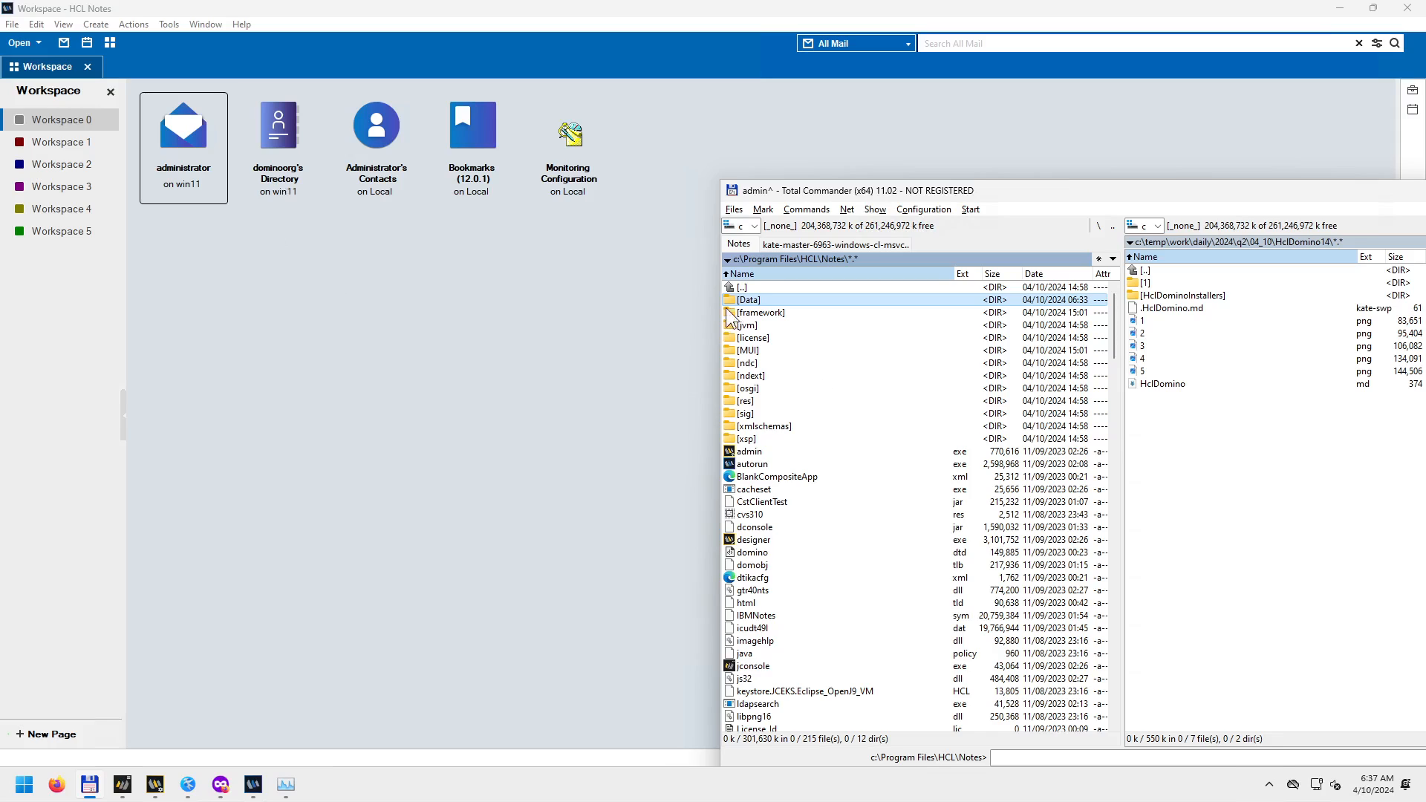
Open the Domino program's Data folder to list its files, then return to Notes.
left_click(799, 343)
key("BackSpace")
key("Up")
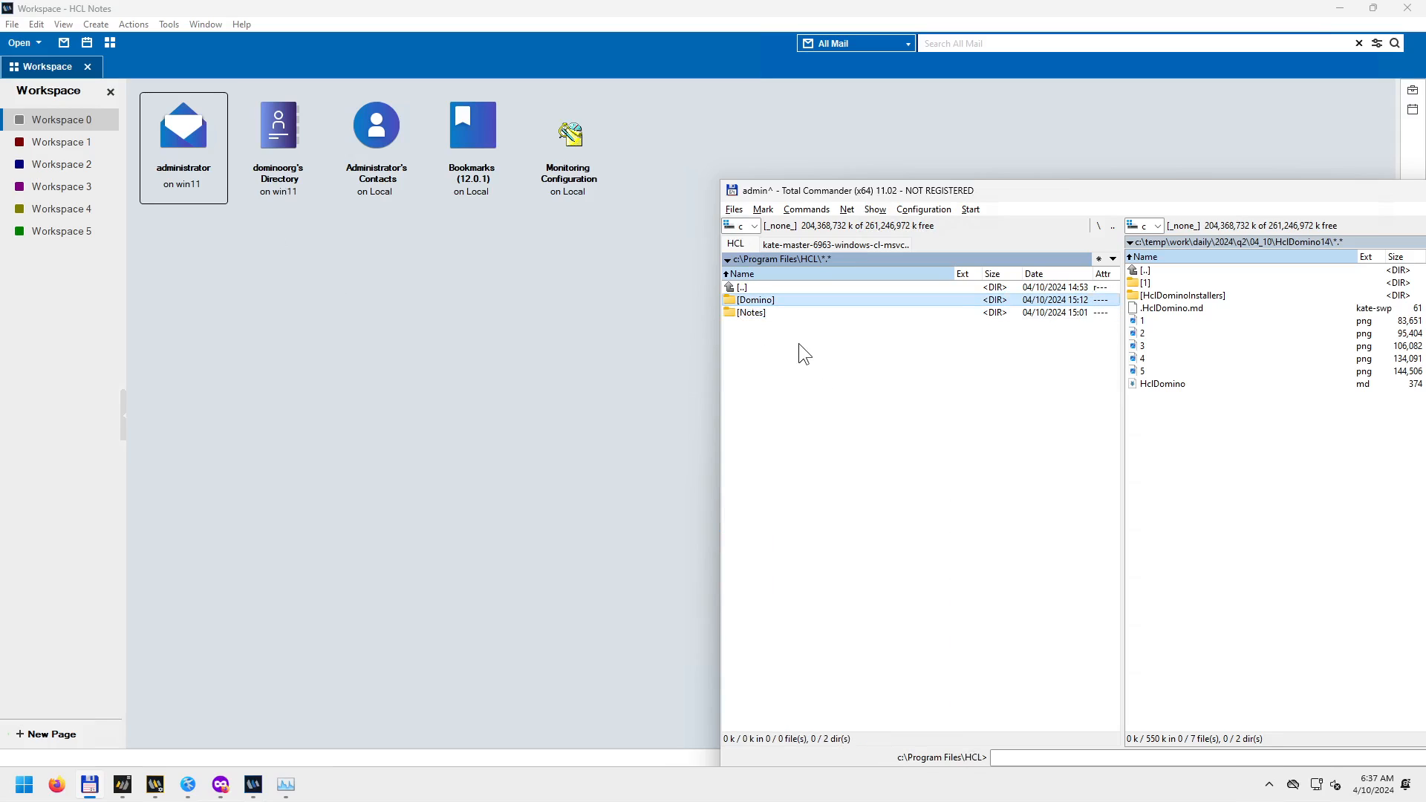
key("Return")
key("Down")
key("Down")
key("Down")
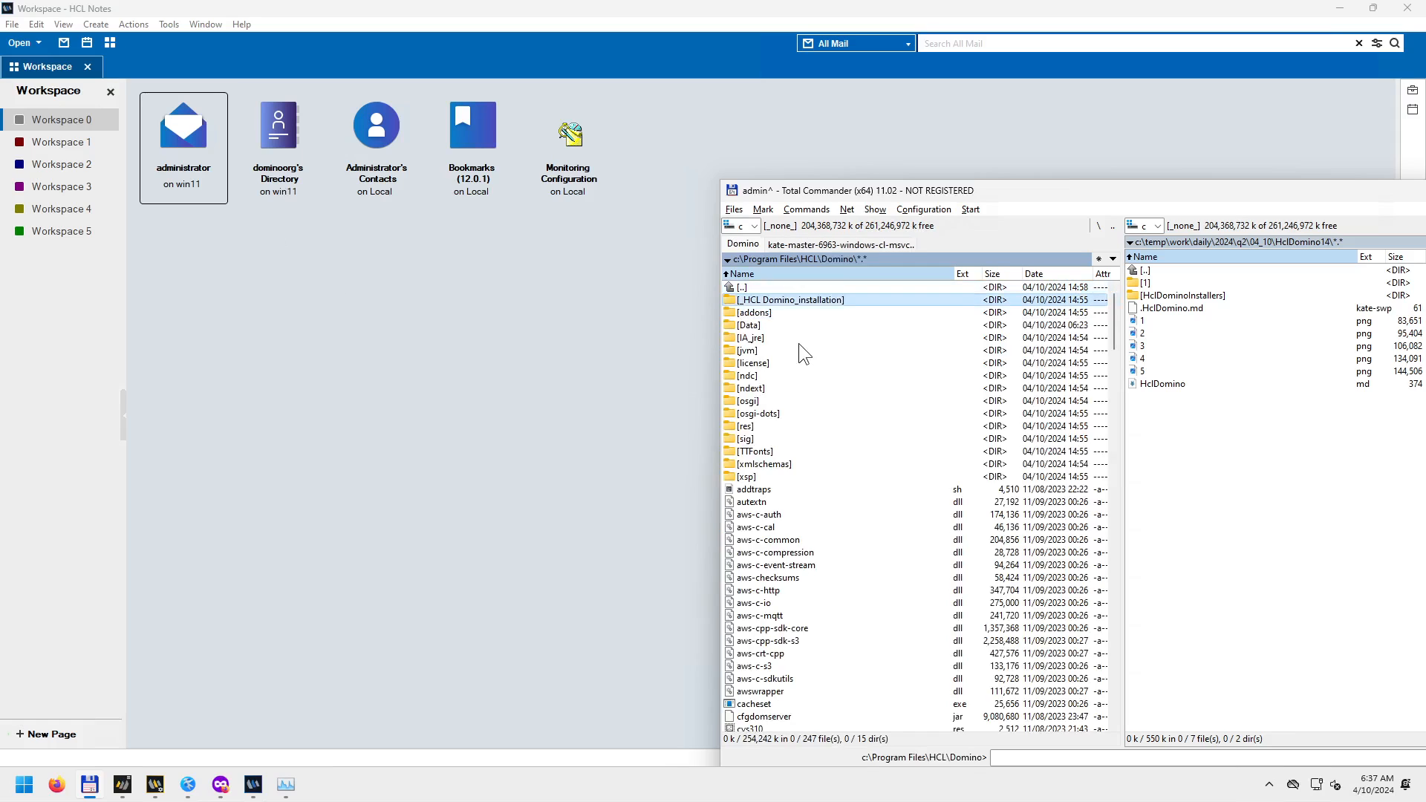
key("Return")
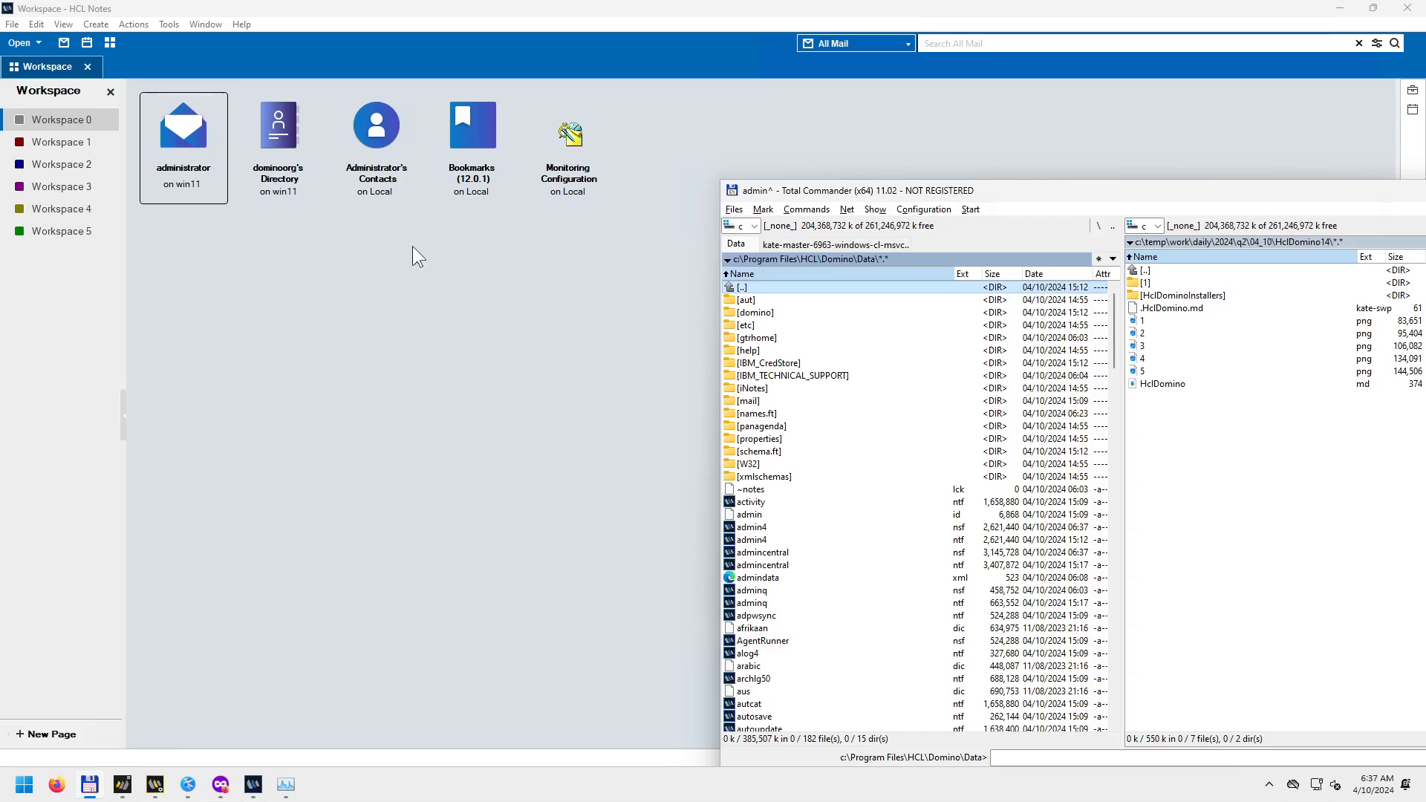
left_click(194, 192)
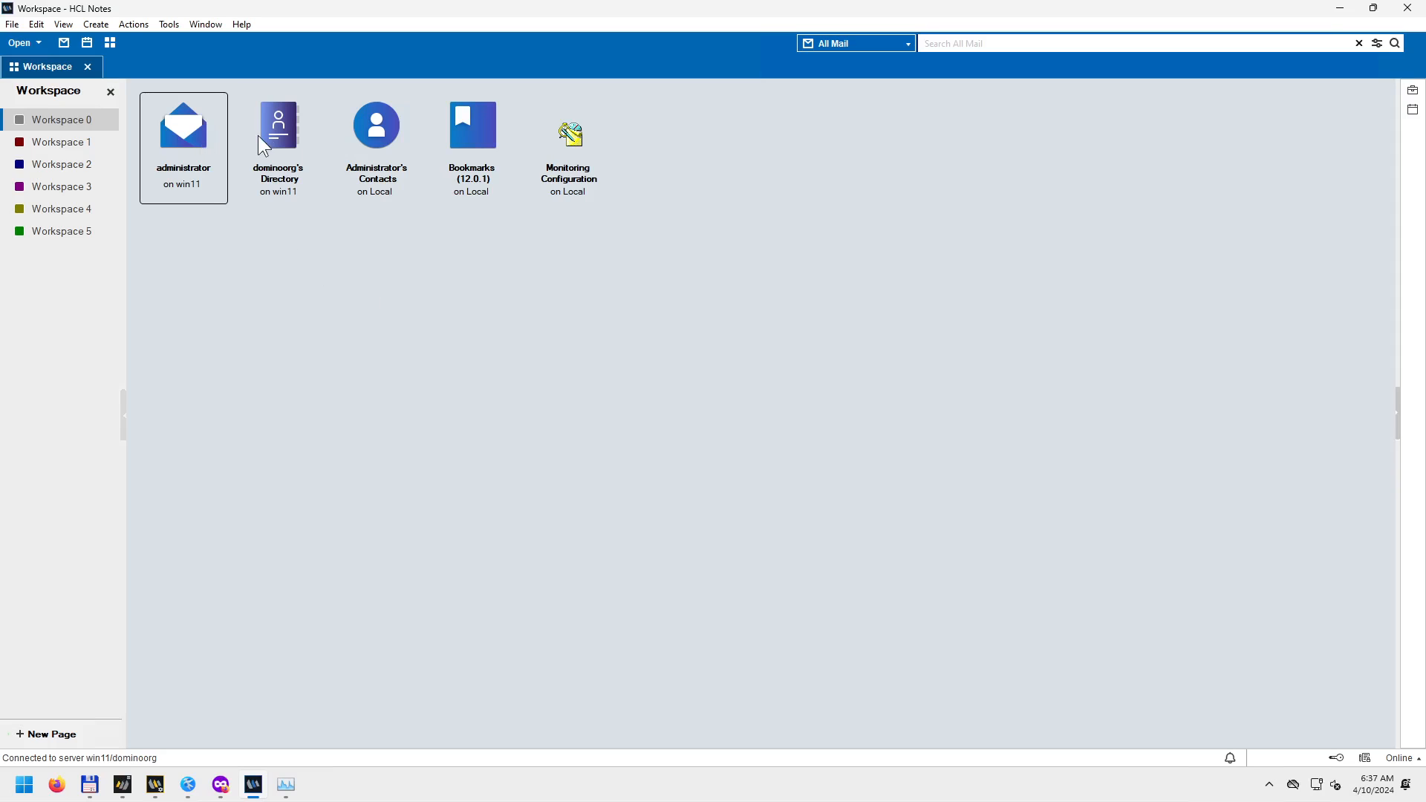
Select each workspace database in turn, then open dominoorg's Directory from its context menu.
left_click(283, 177)
left_click(387, 194)
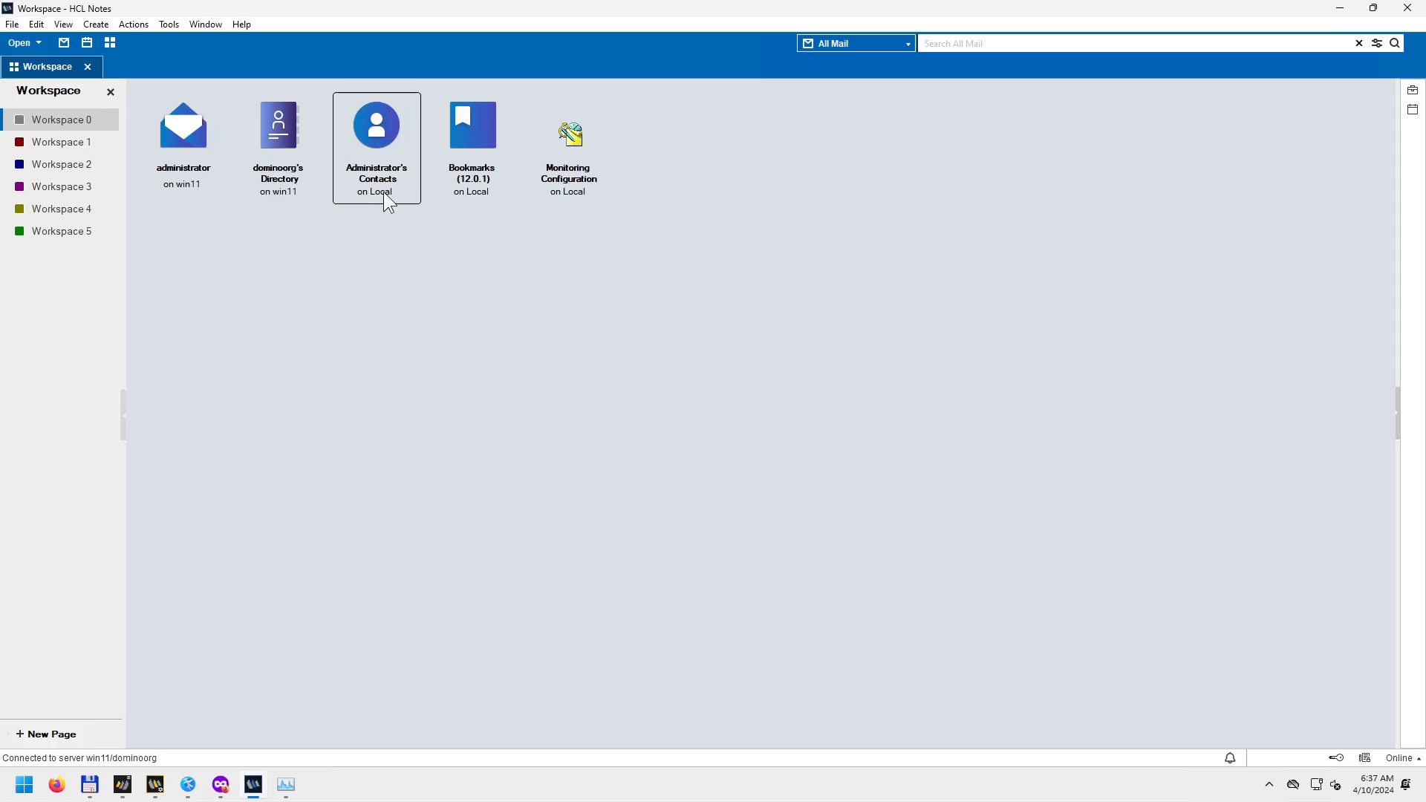
left_click(487, 194)
left_click(570, 198)
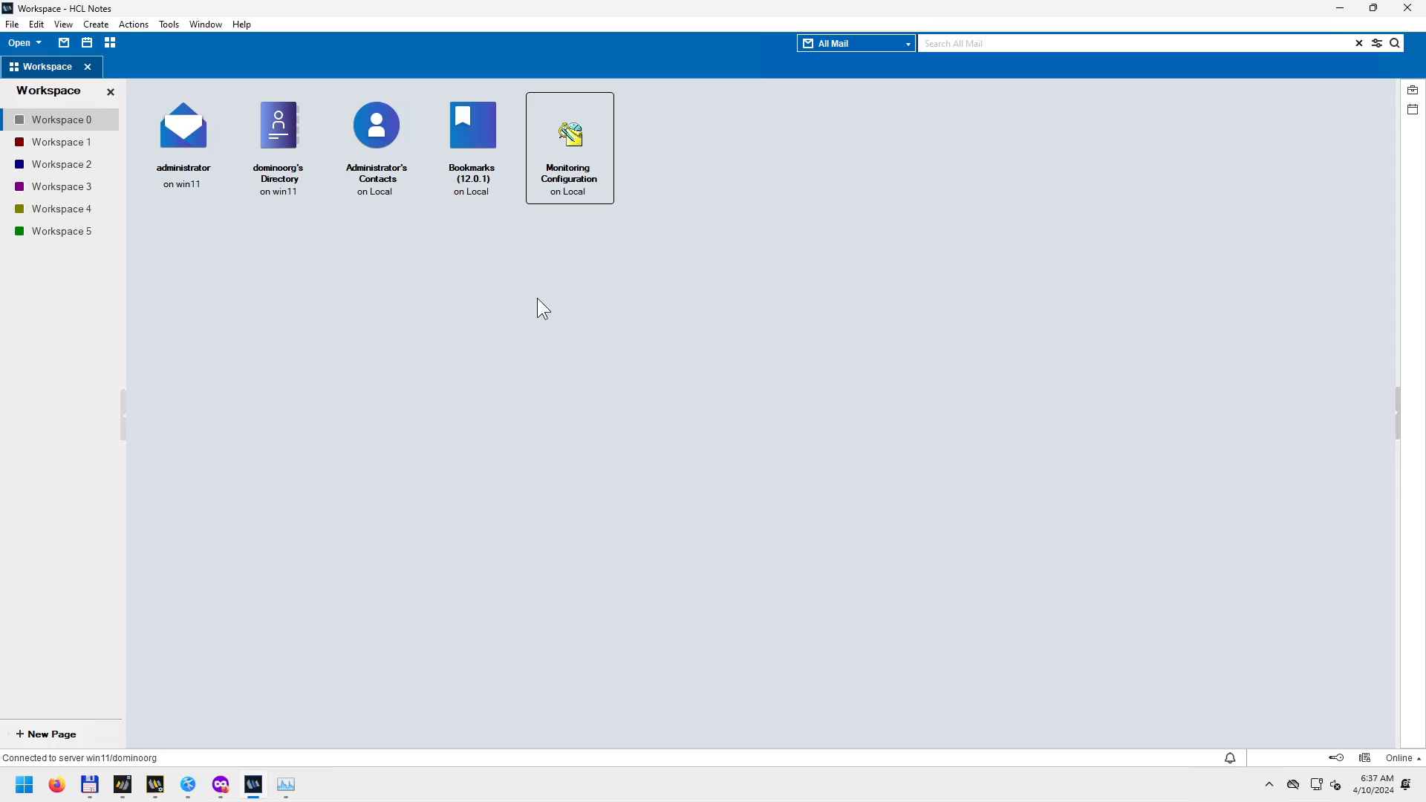
left_click(293, 192)
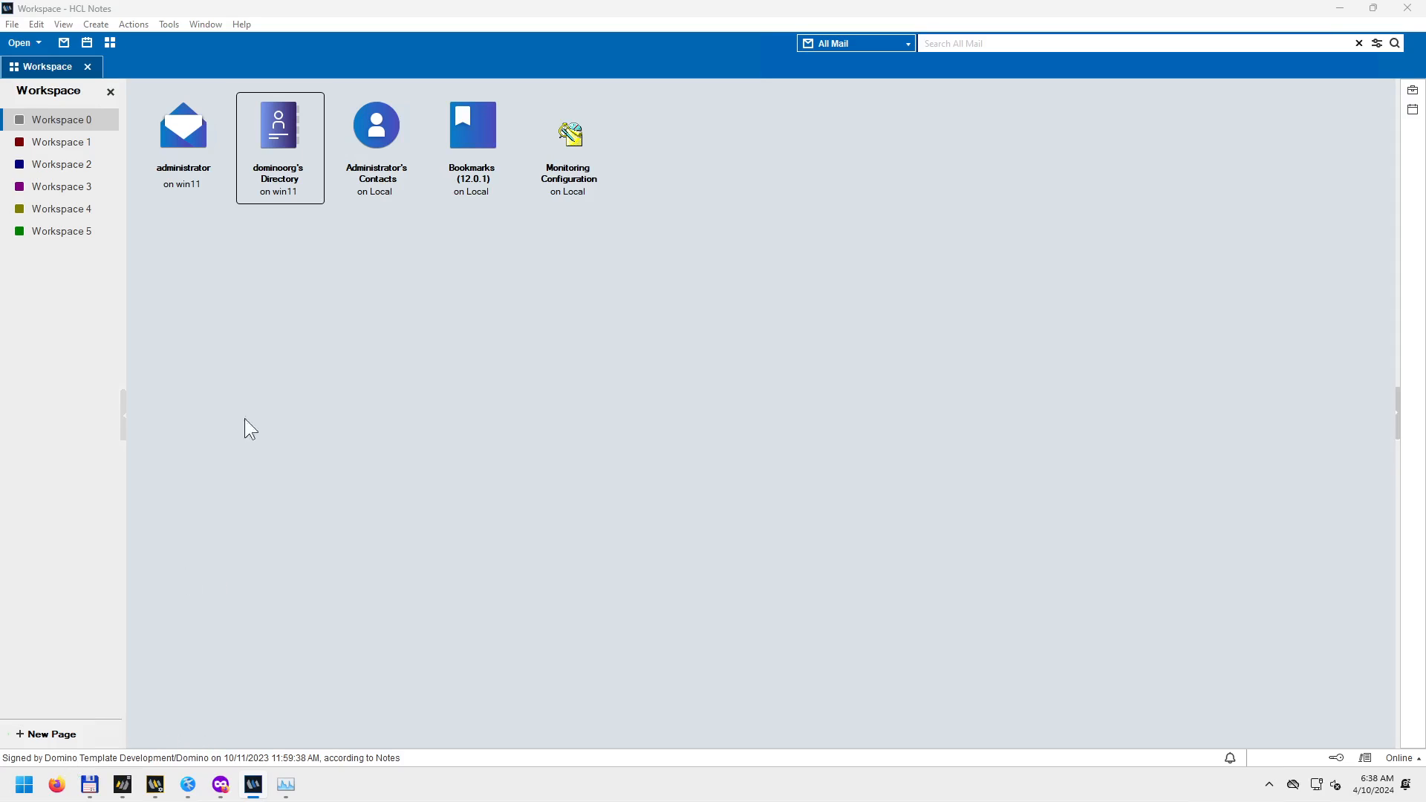
left_click(202, 159)
left_click(300, 147)
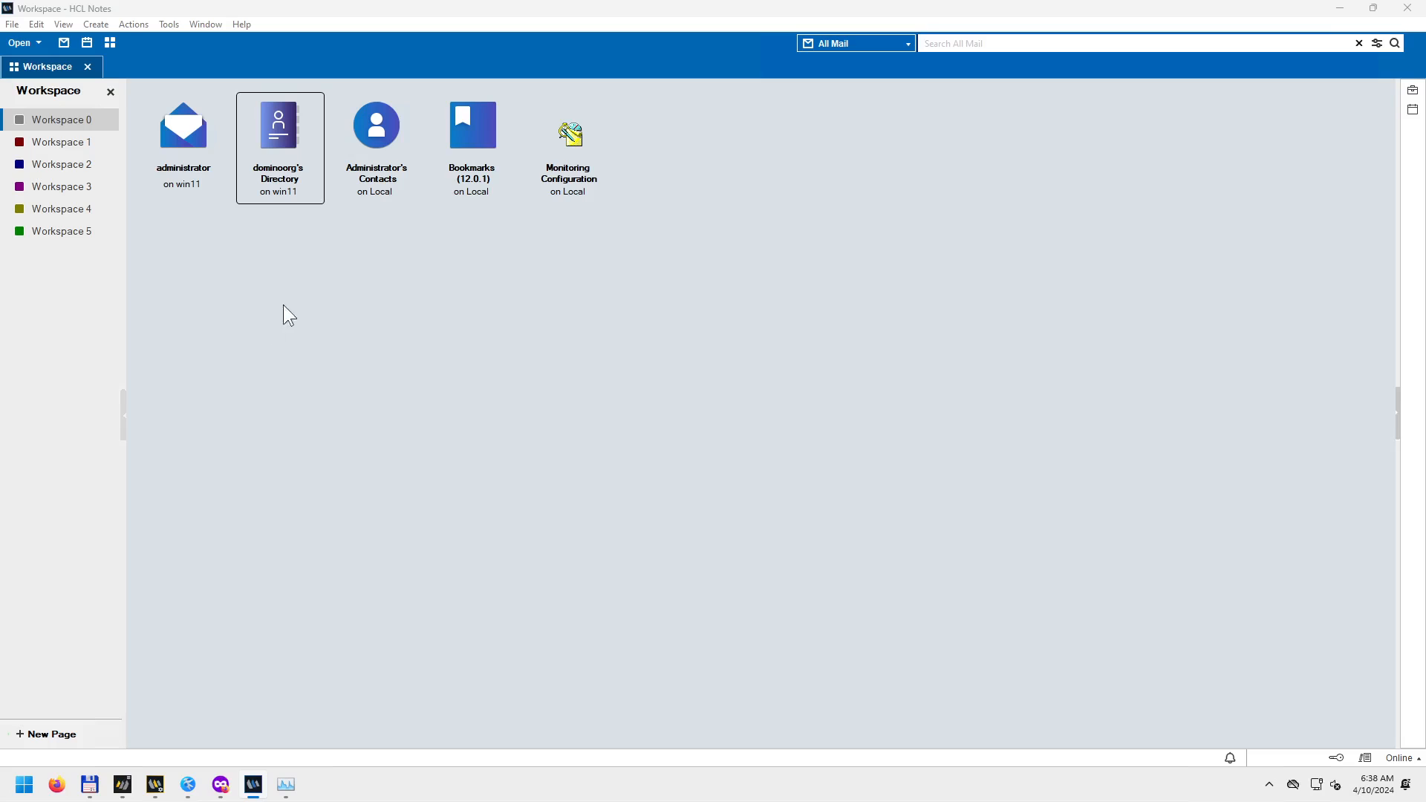
right_click(283, 126)
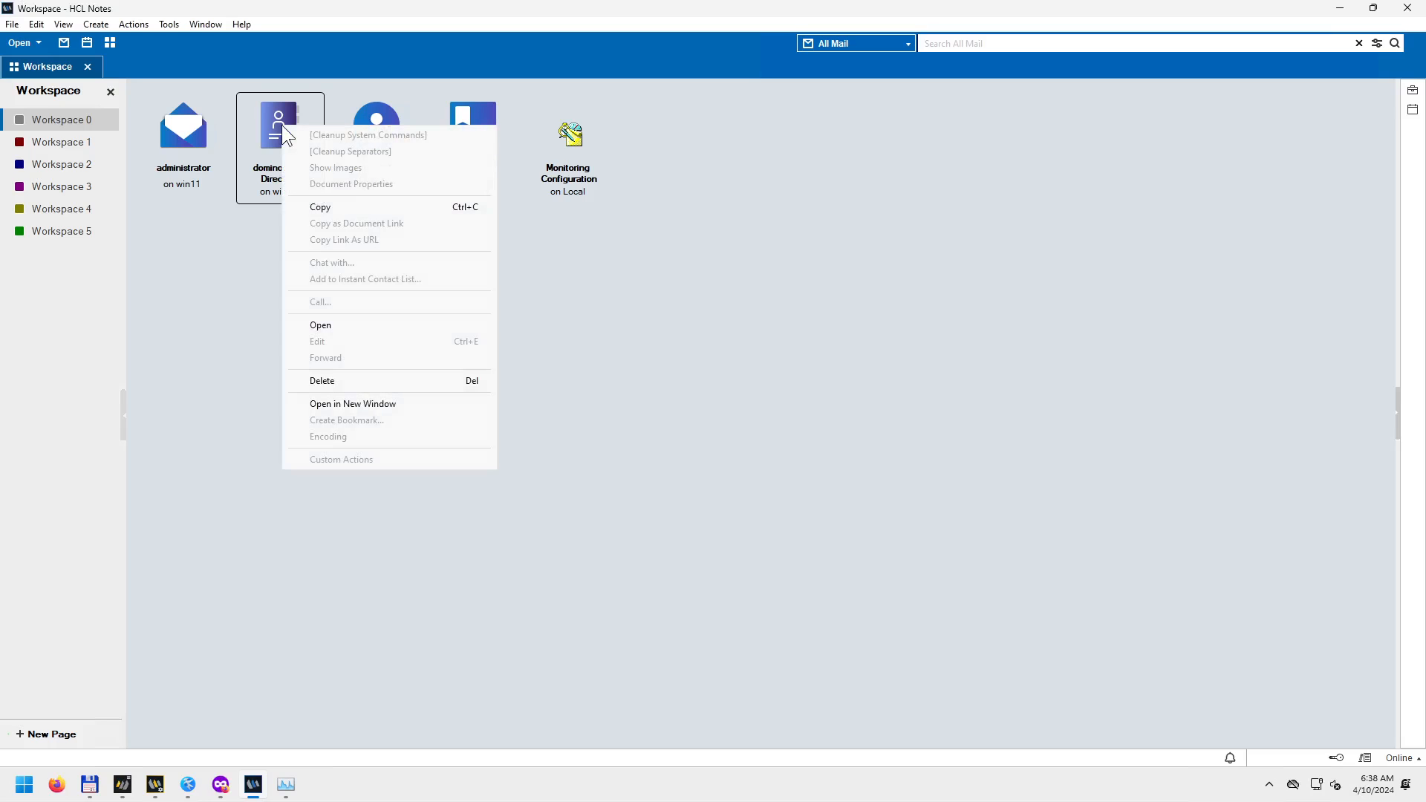
left_click(325, 329)
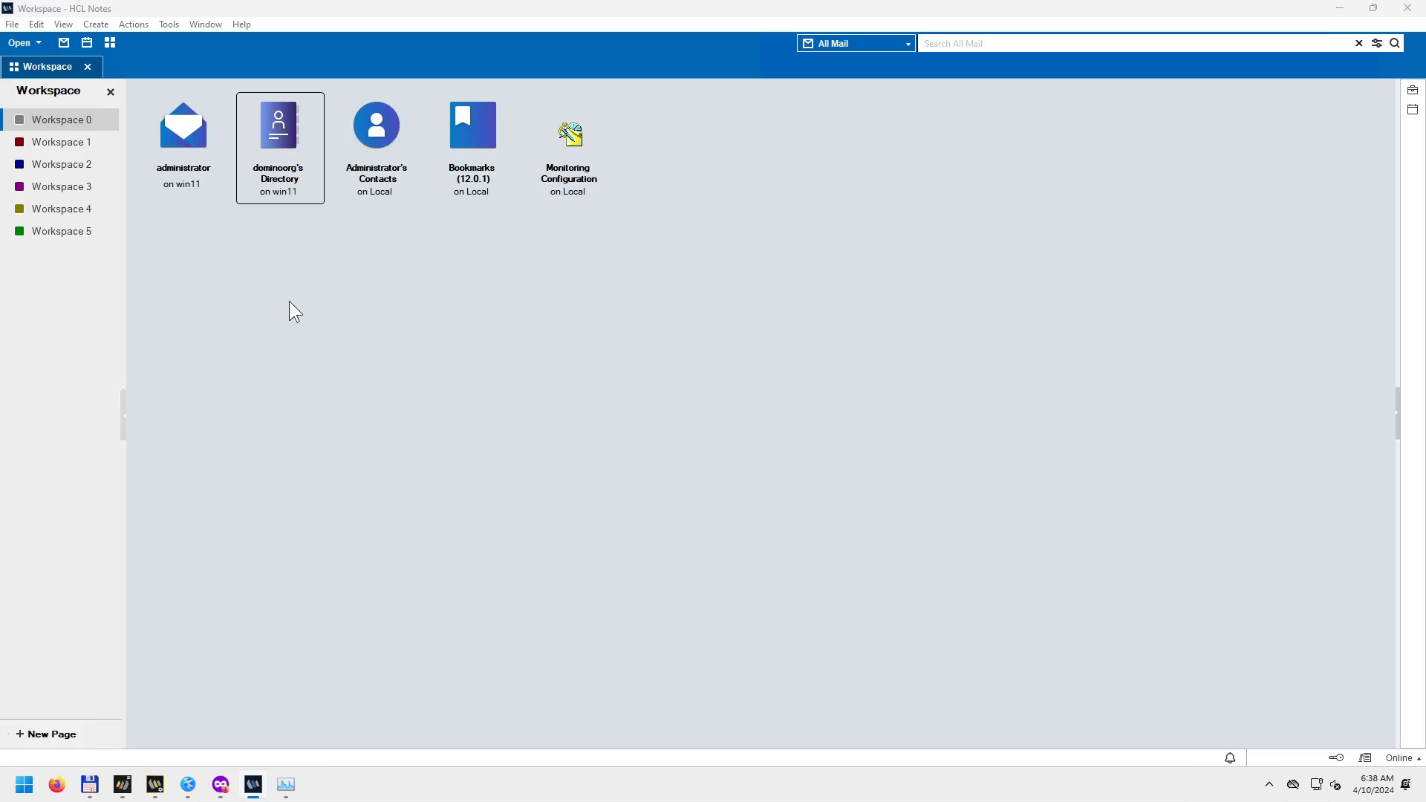
Bring Domino Administrator forward, check its status-message history, then minimize it.
left_click(132, 789)
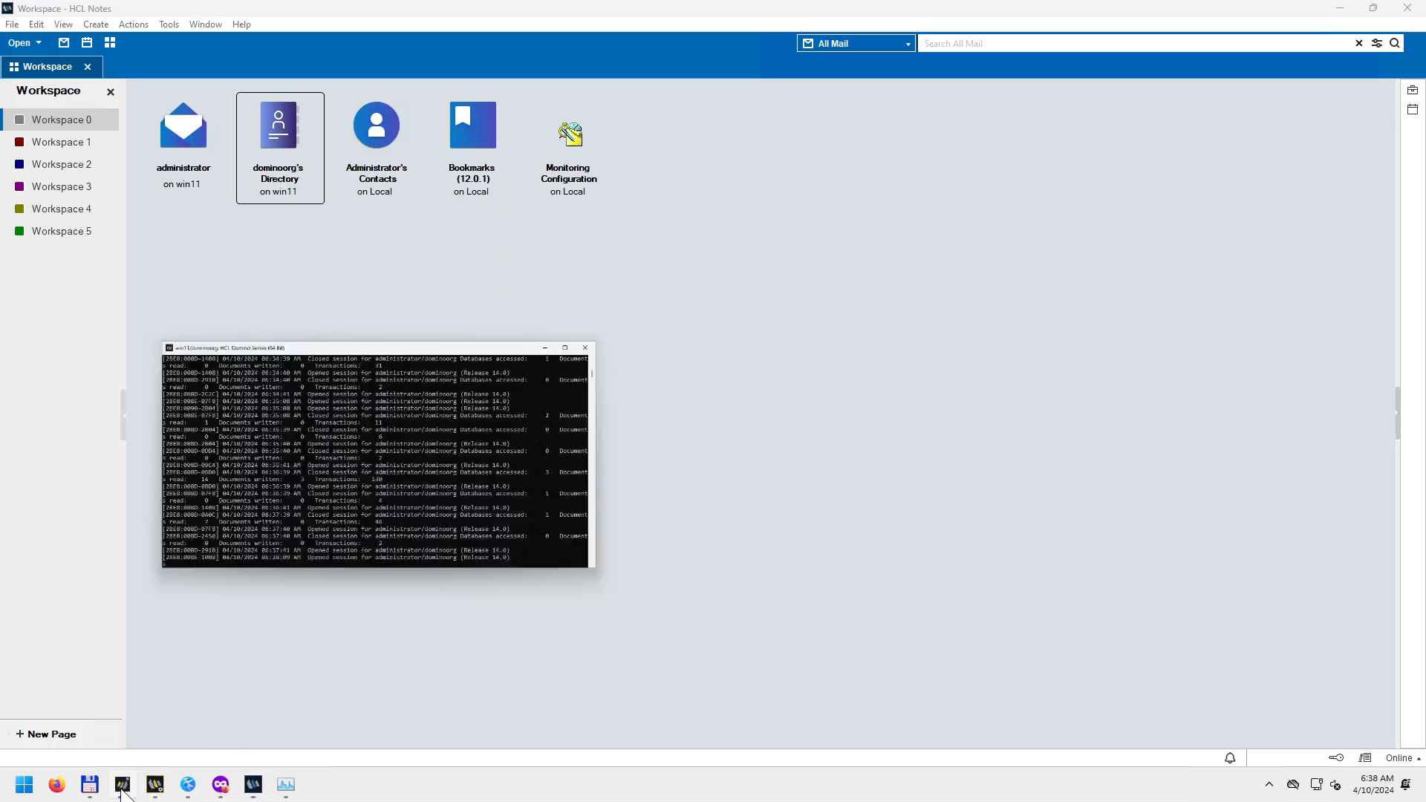
left_click(155, 785)
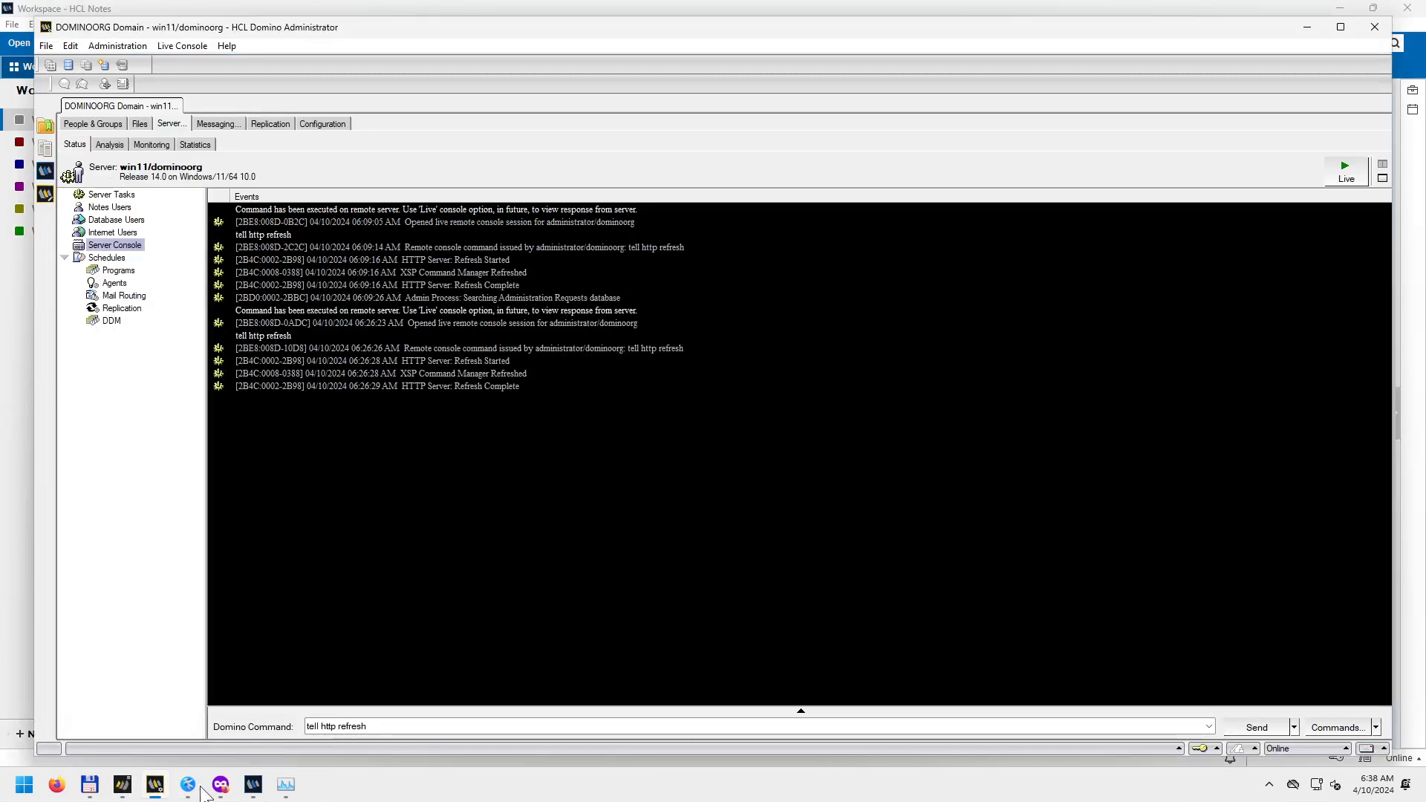
left_click(1178, 749)
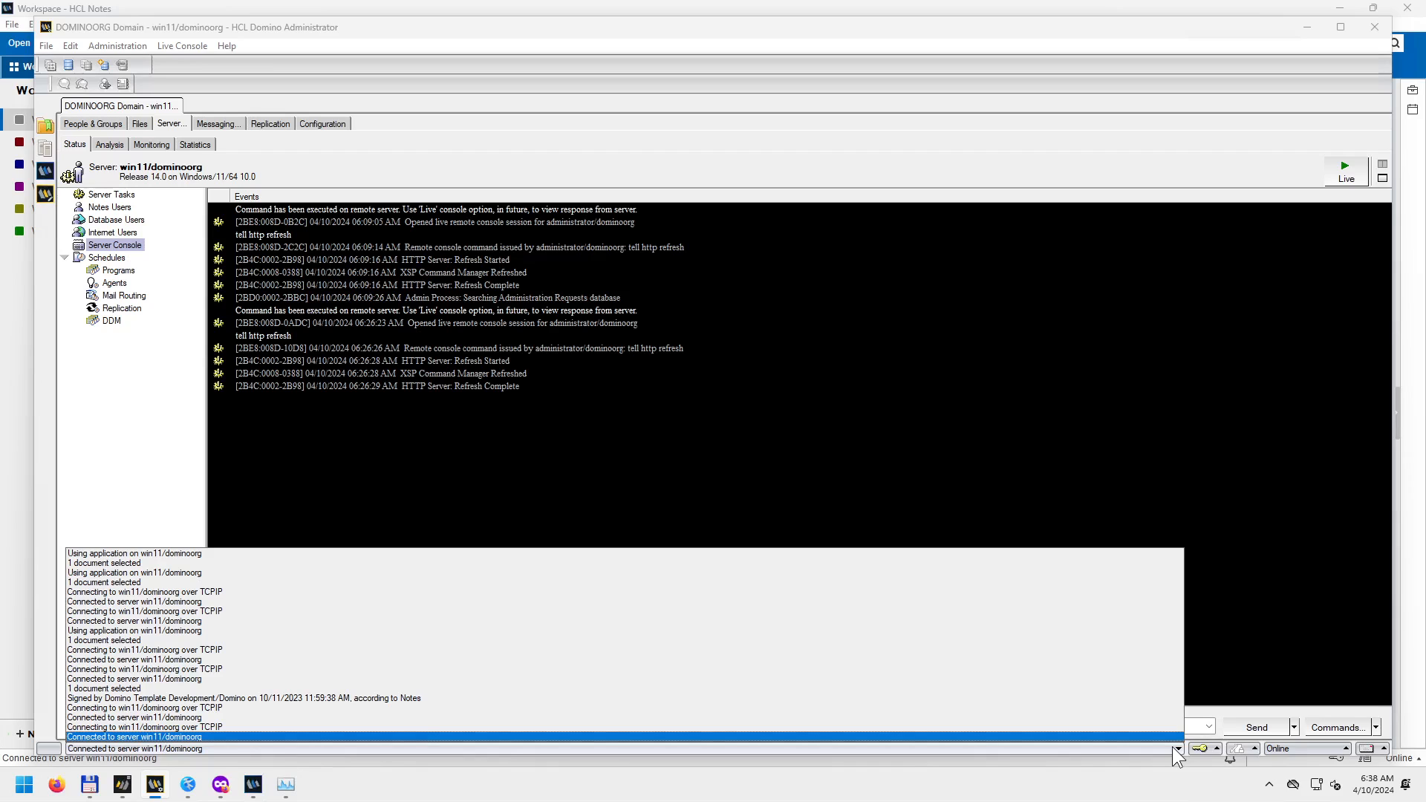
left_click(1173, 747)
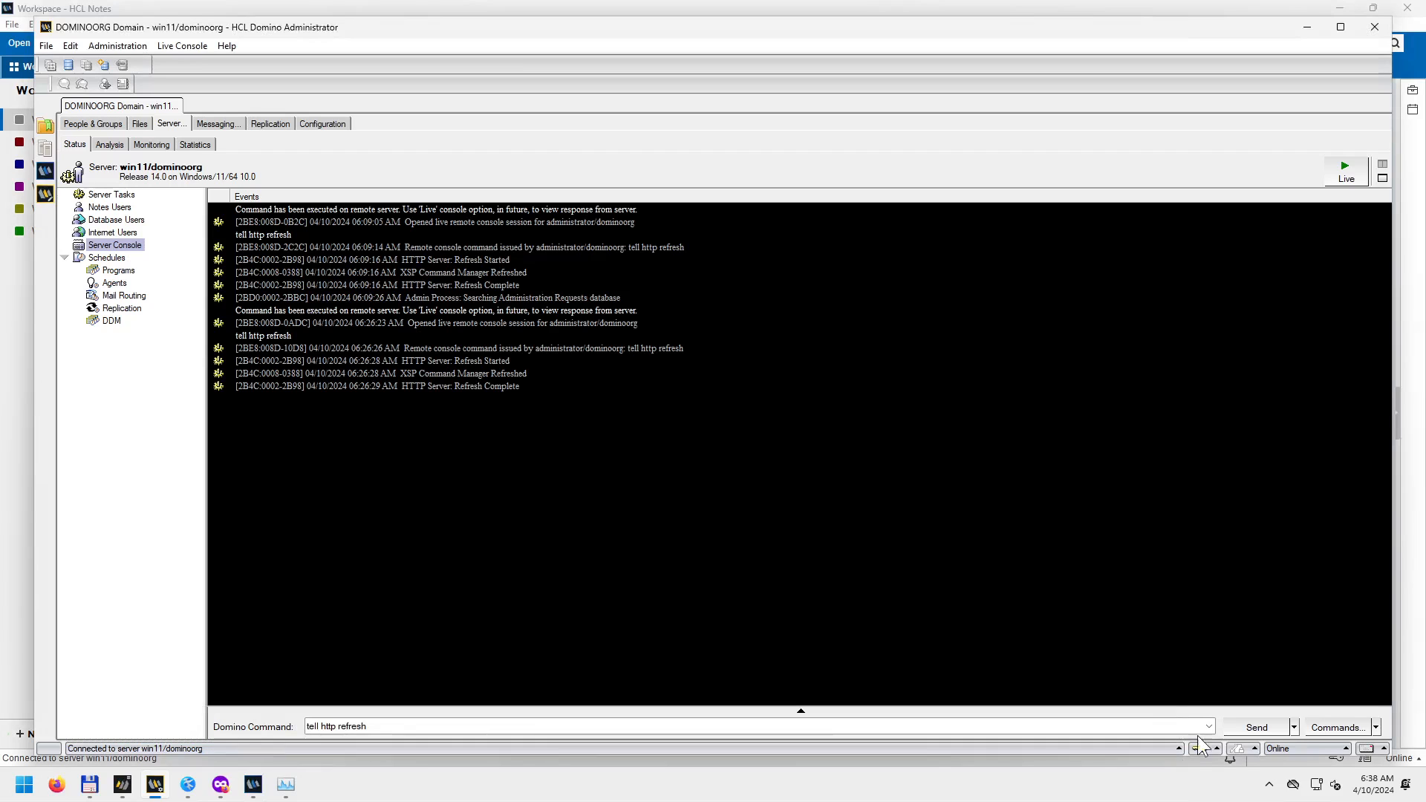
left_click(1308, 27)
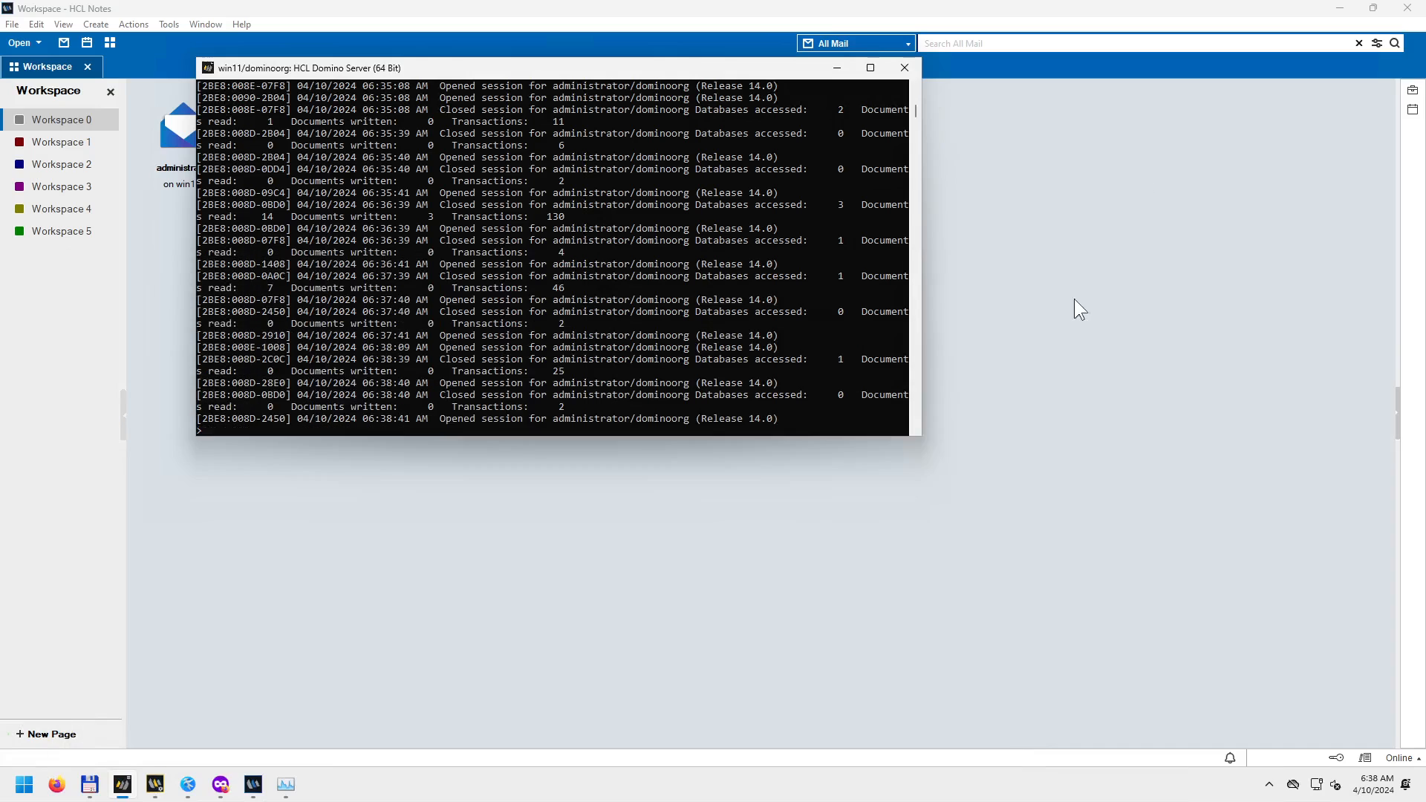
Restore Domino Administrator, review the status history and server console again, then minimize it.
left_click(760, 583)
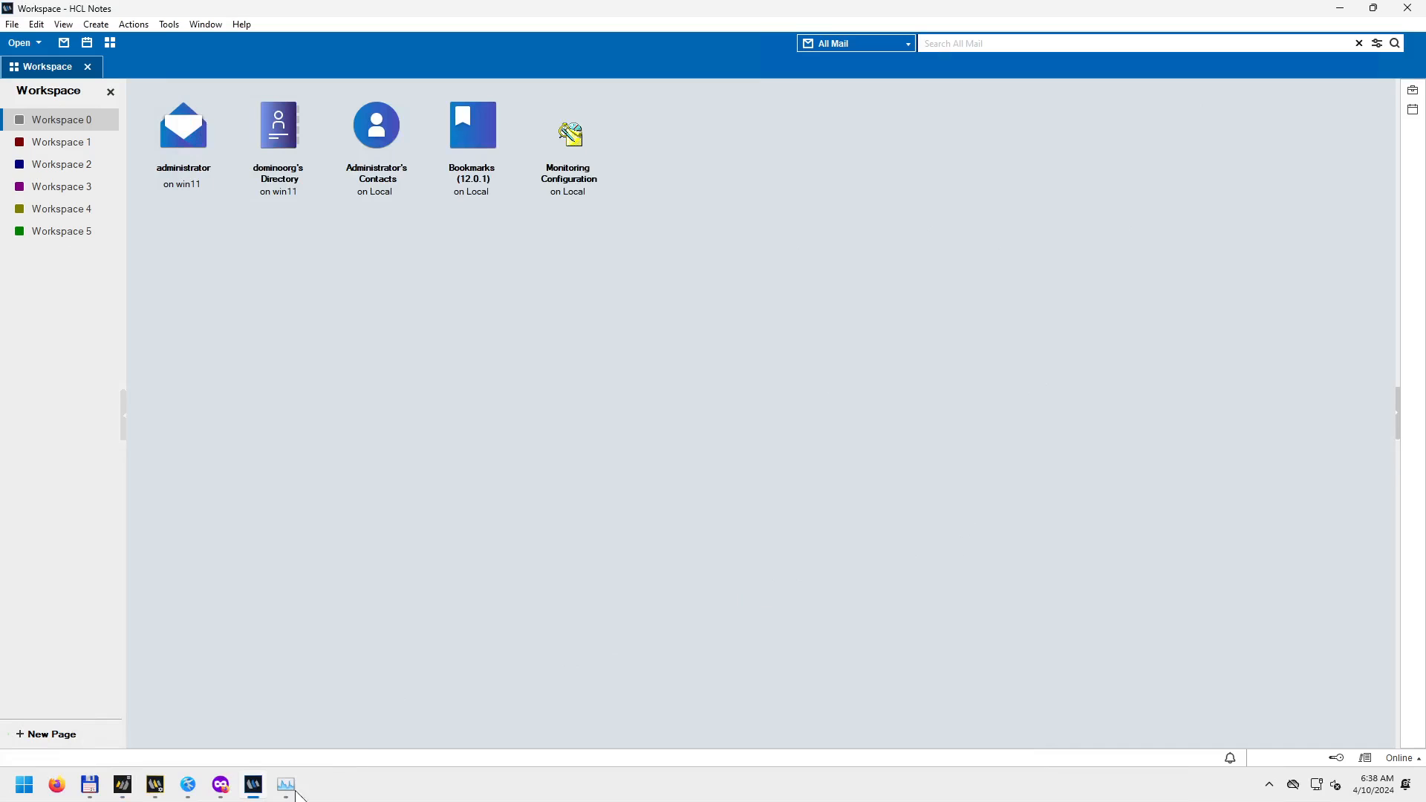
left_click(155, 788)
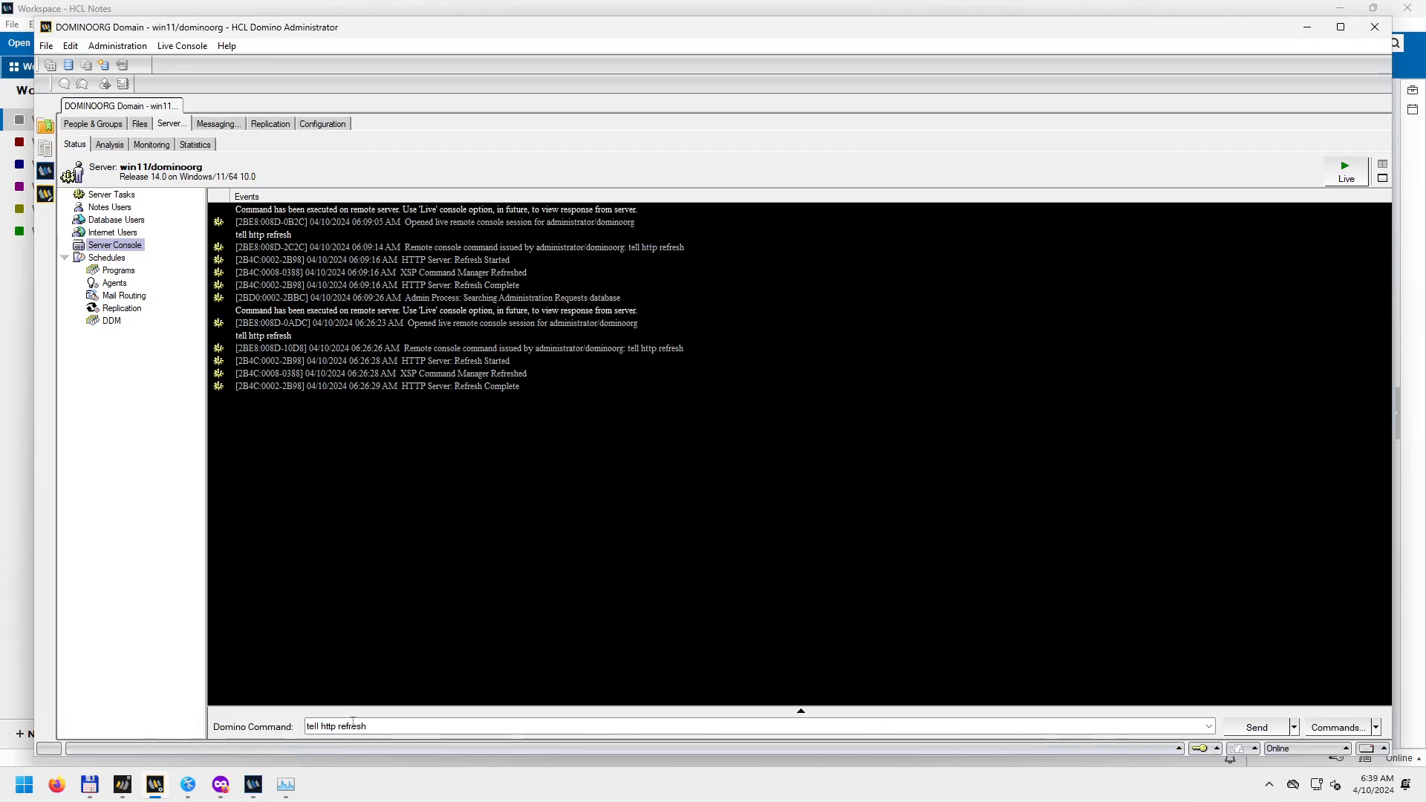
left_click(1178, 749)
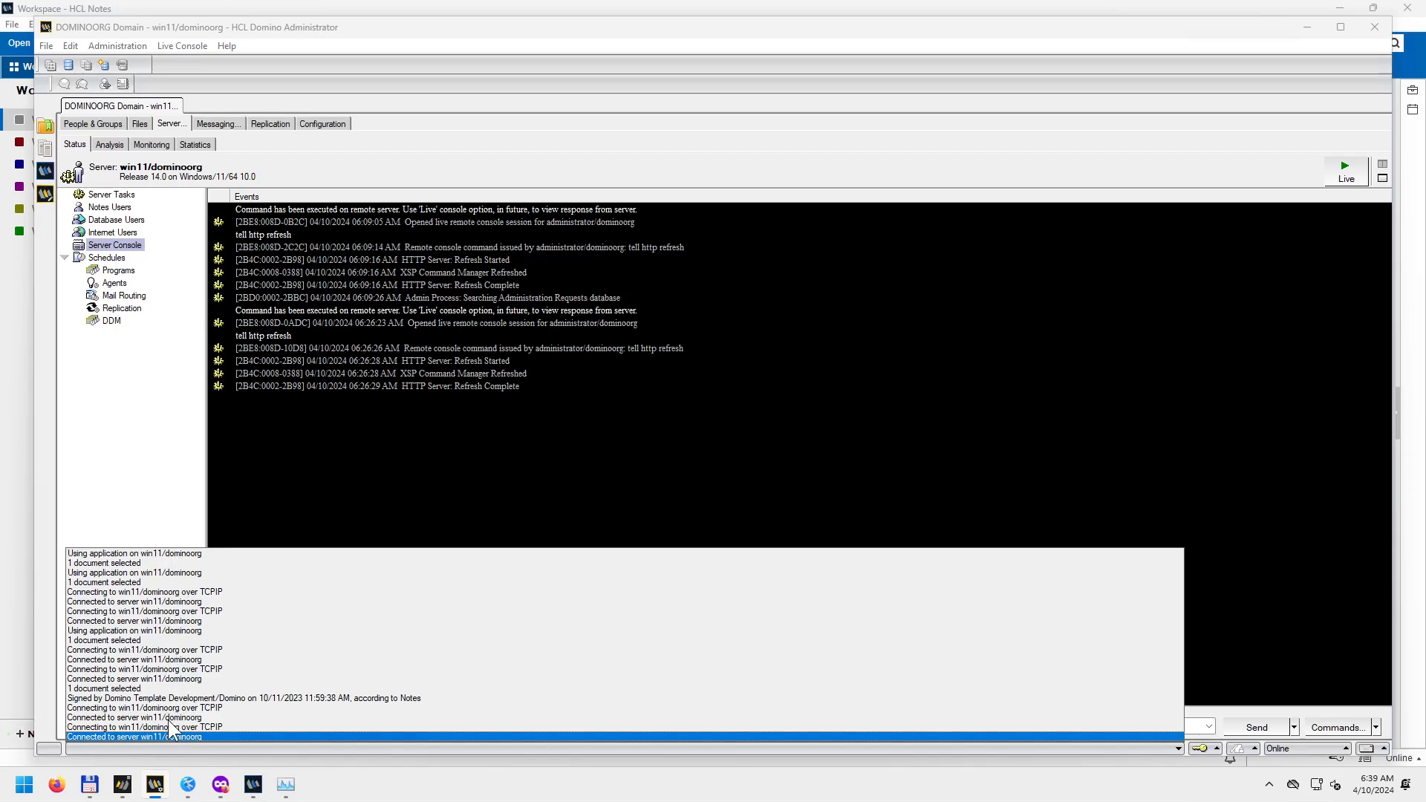
left_click(122, 784)
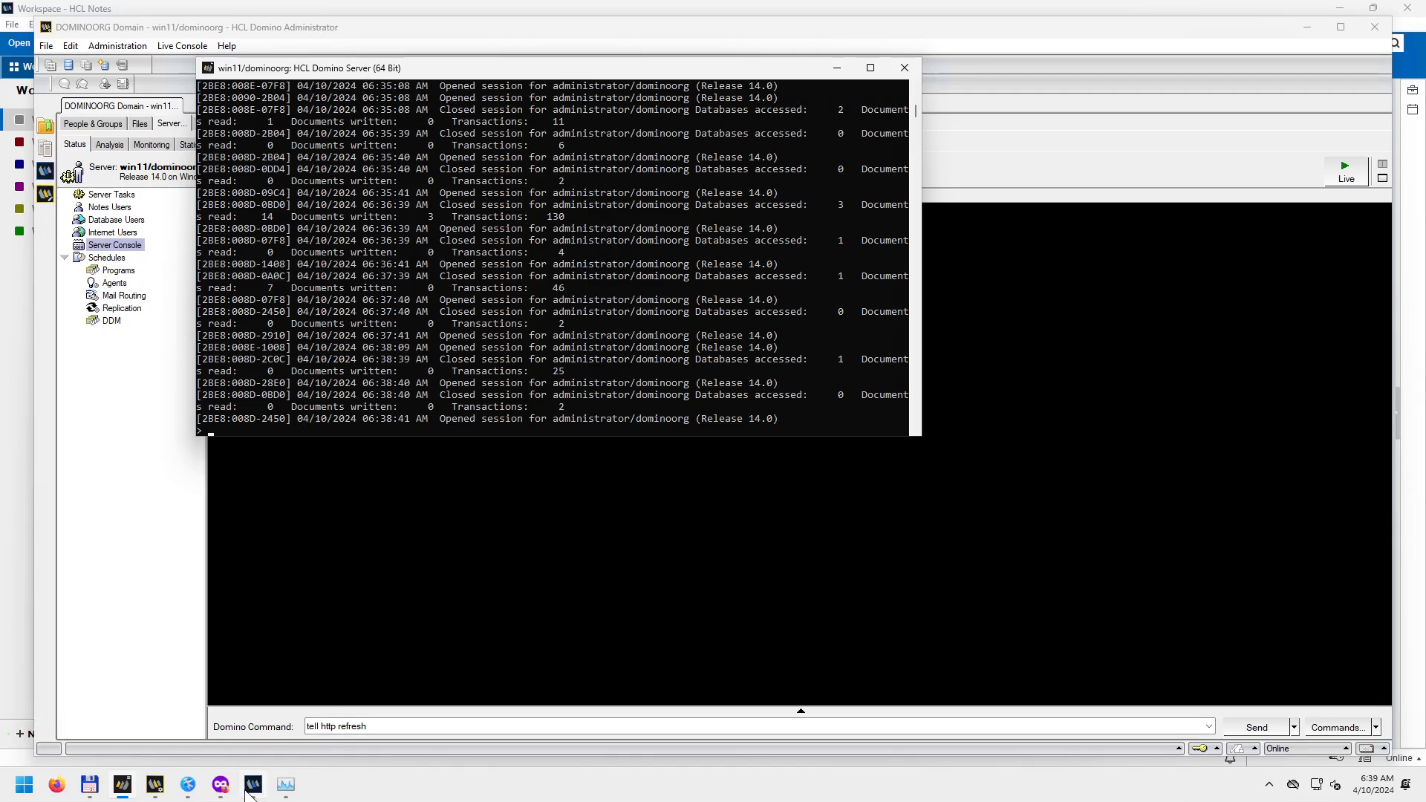
left_click(176, 716)
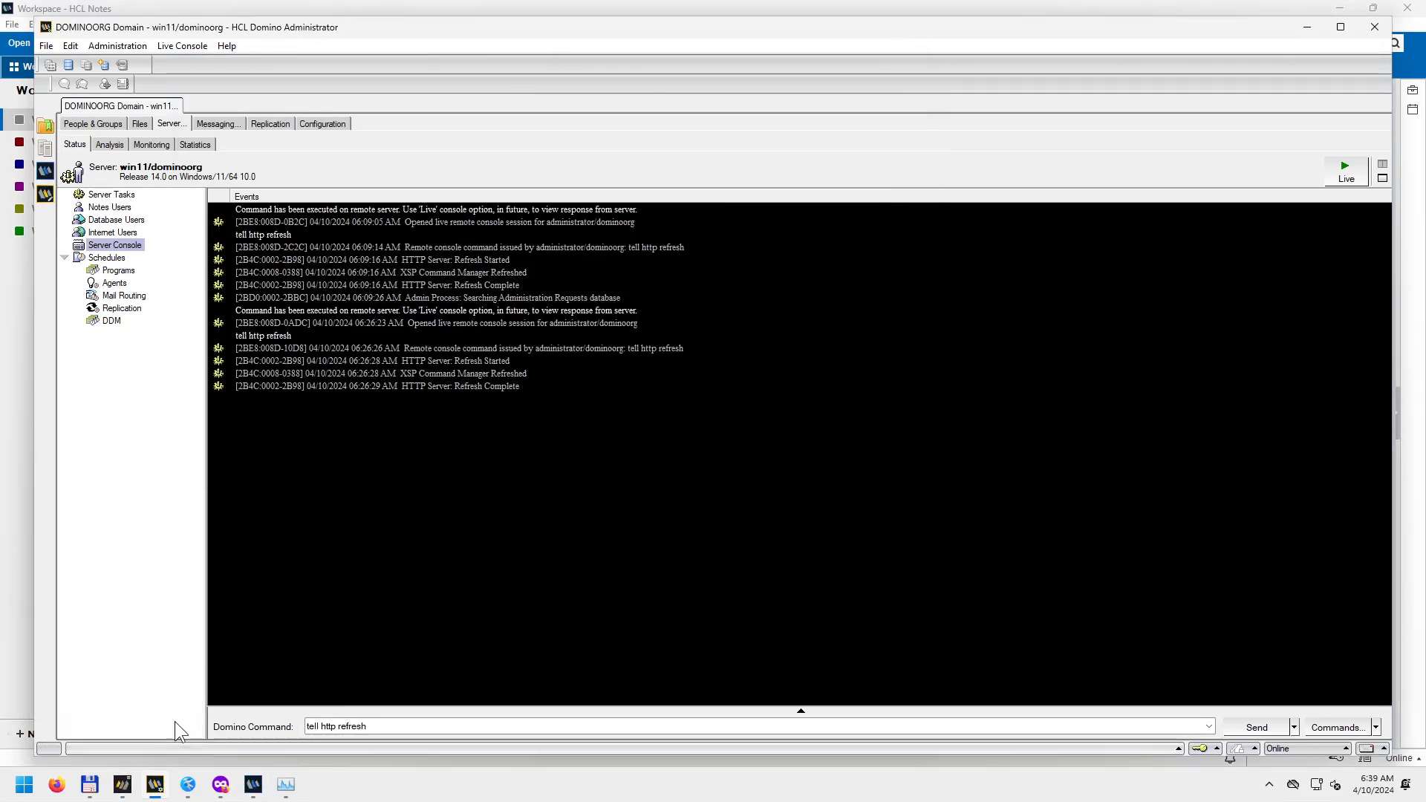
left_click(1384, 178)
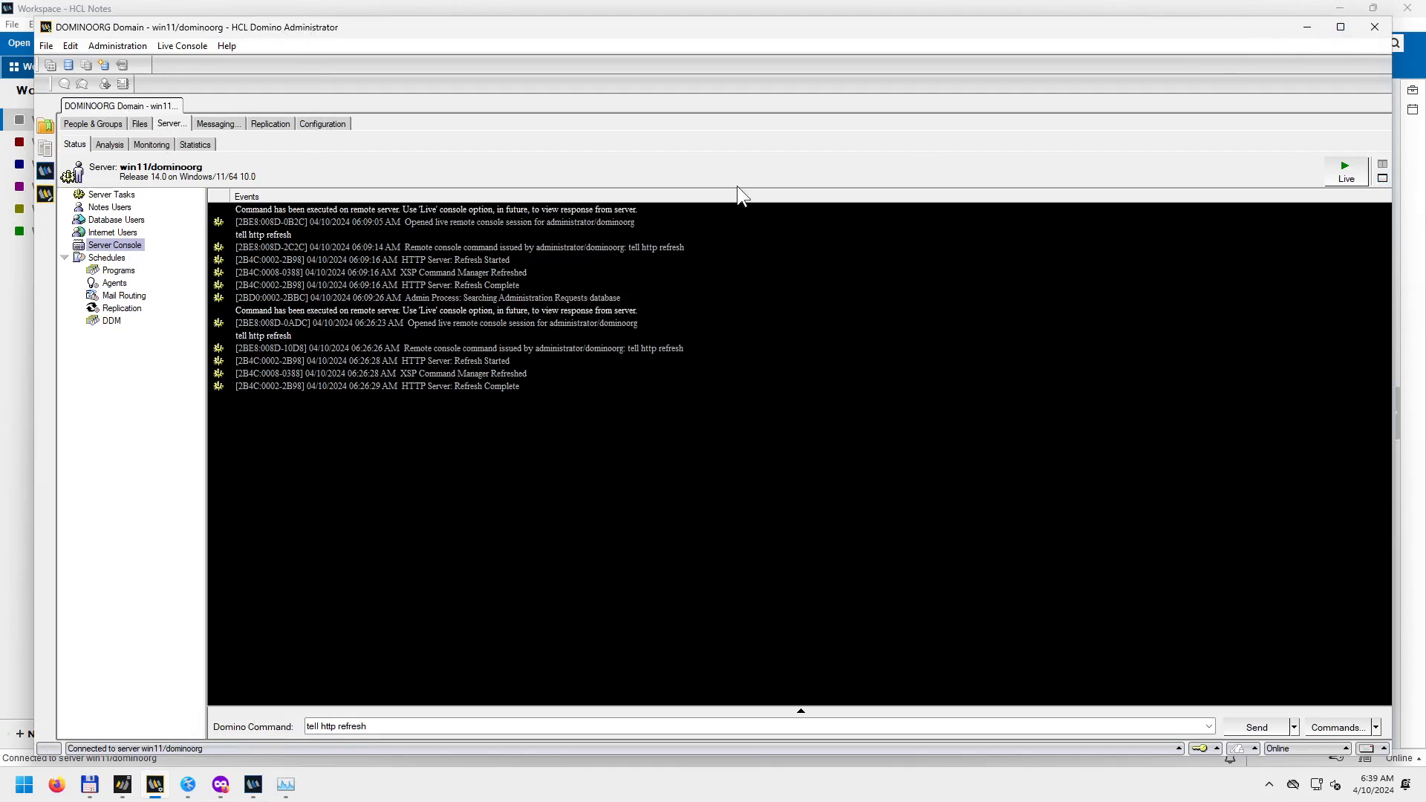
left_click(1307, 27)
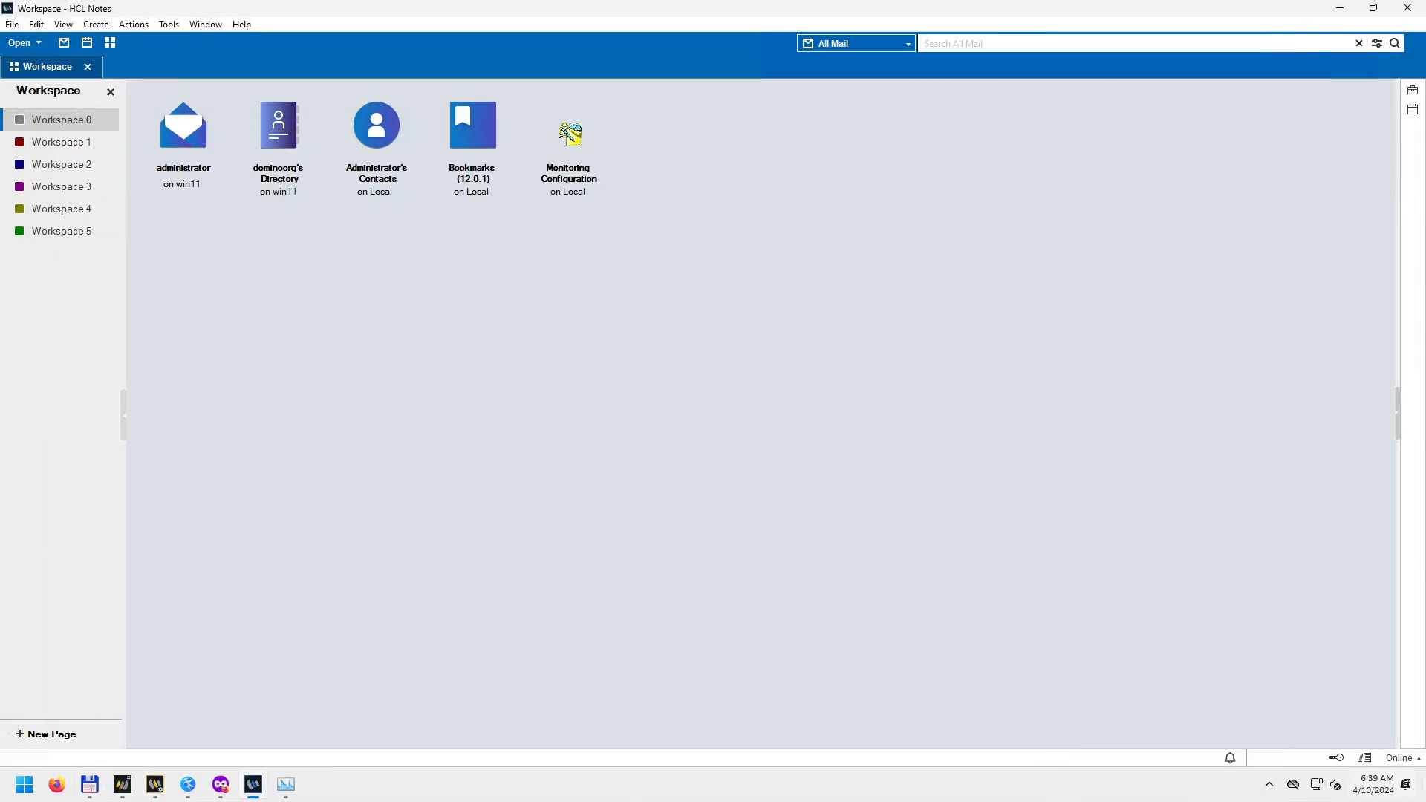
Clear the desktop, then bring up Task Manager's detailed list of running processes.
left_click(1423, 788)
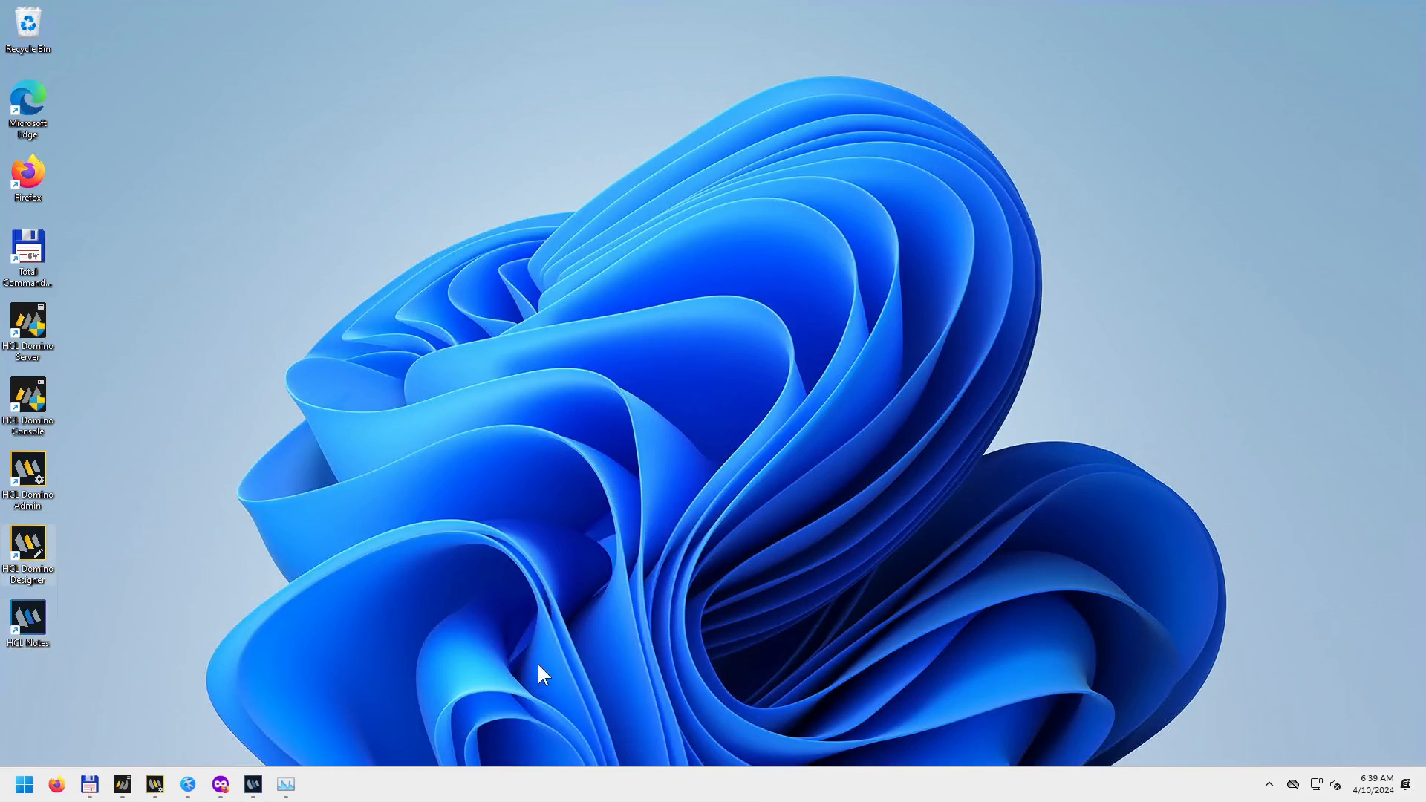
mouse_move(289, 790)
mouse_move(153, 792)
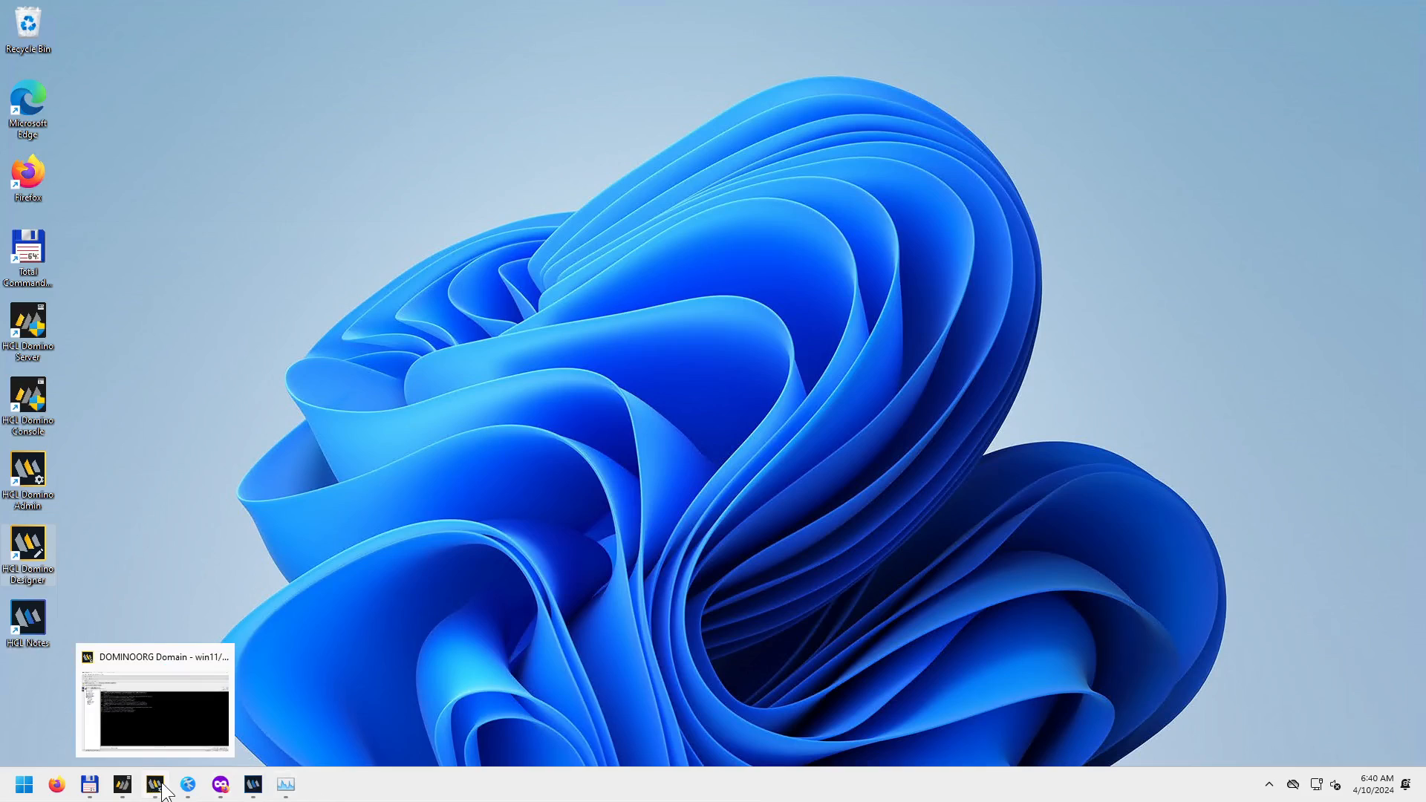
left_click(286, 784)
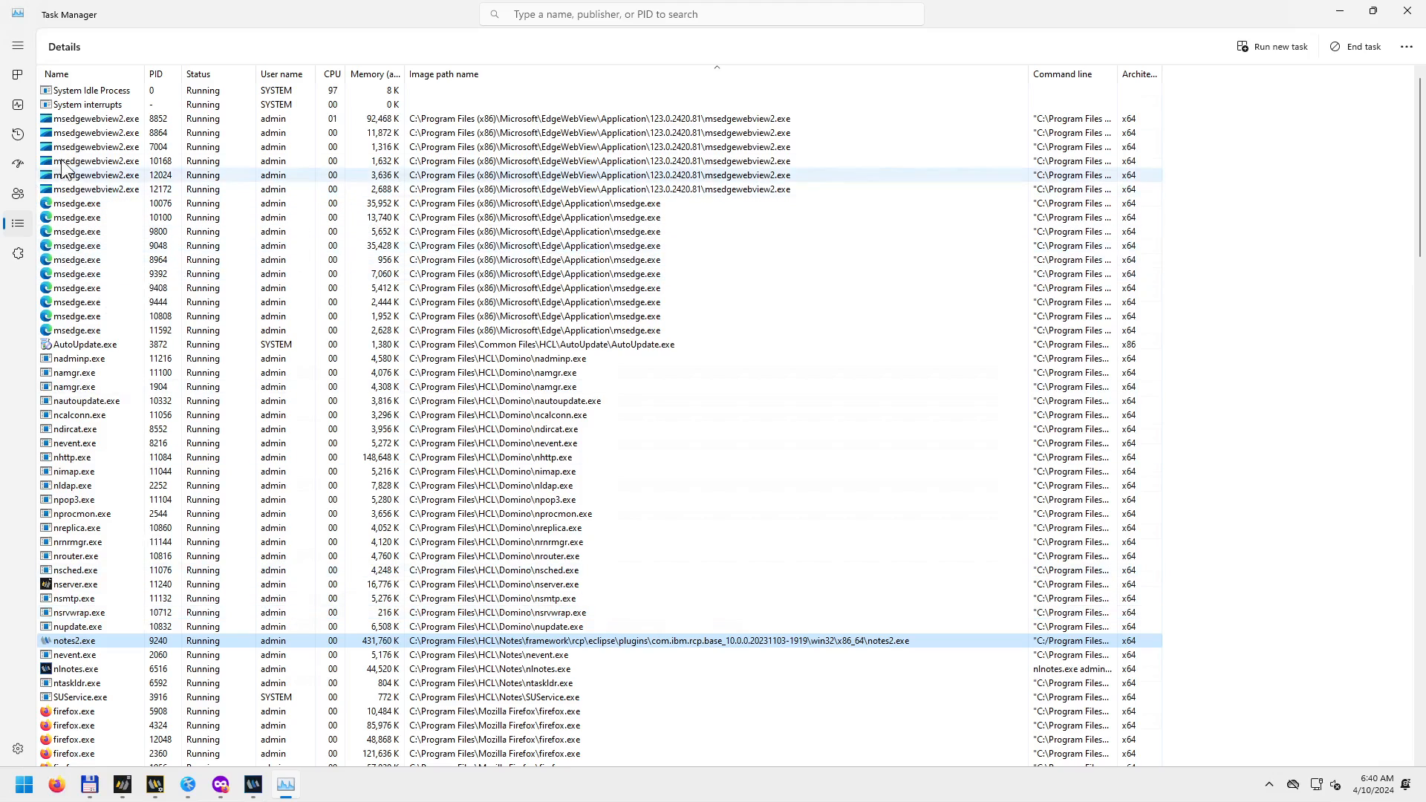
Move Task Manager from Processes to Performance, viewing Memory and then the Disk 0 (C:) graphs.
left_click(19, 77)
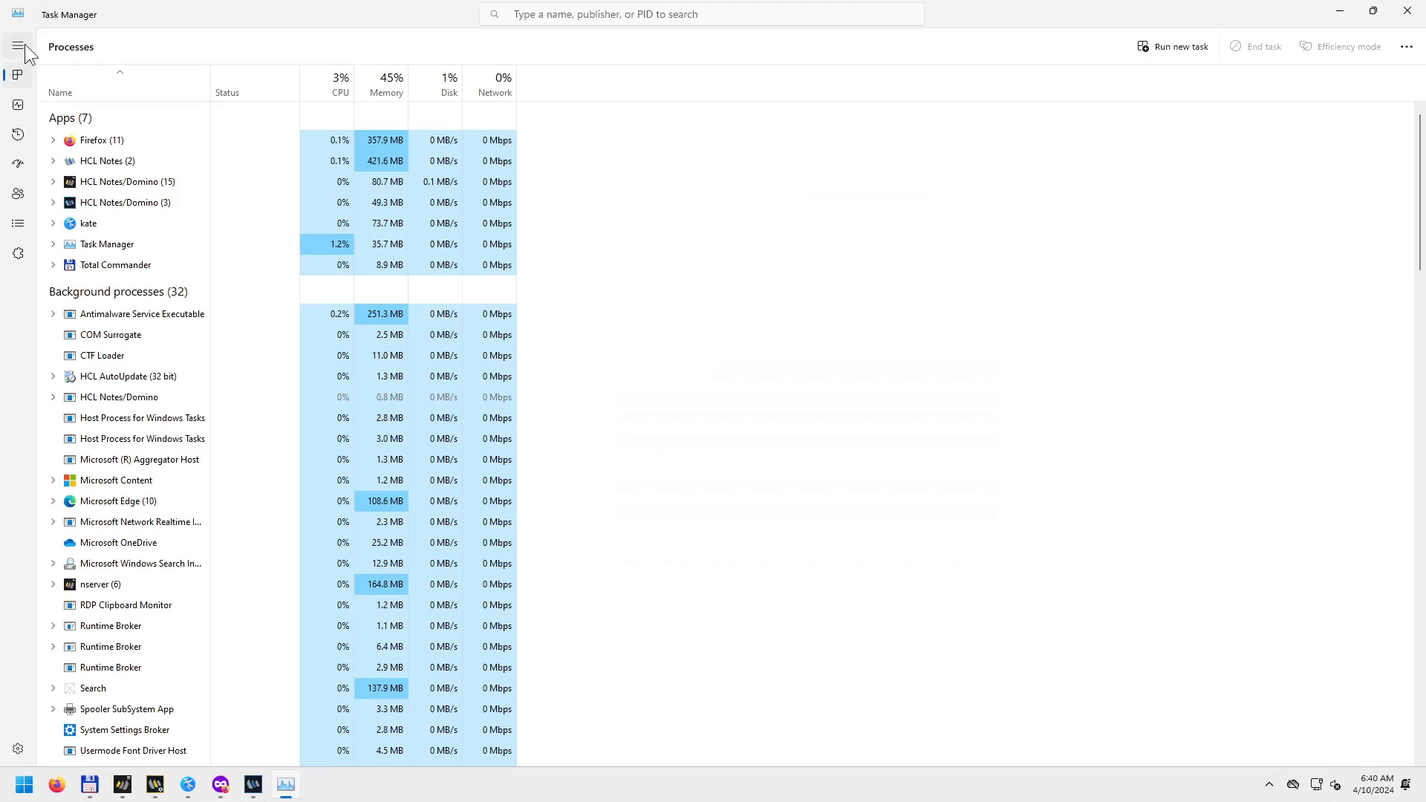
left_click(18, 46)
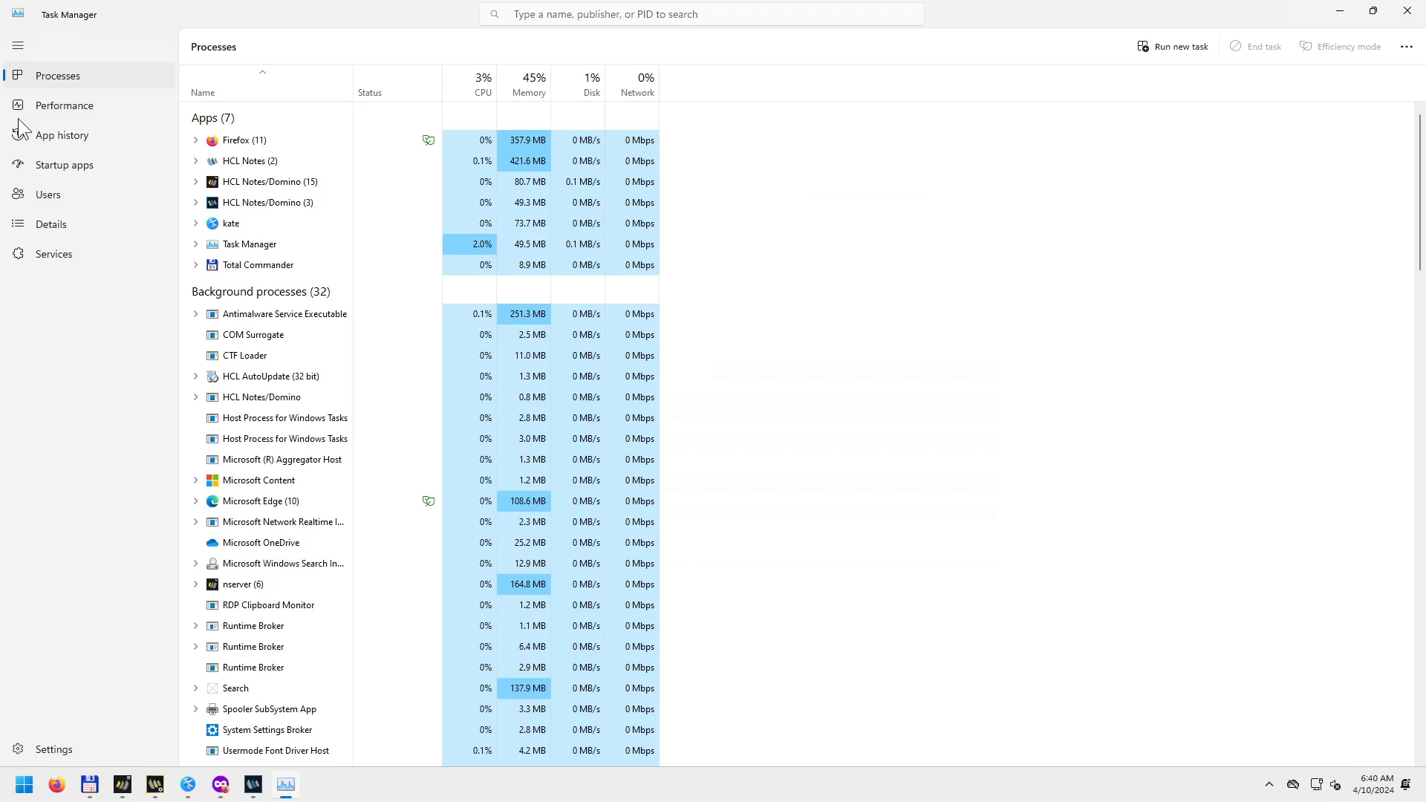
left_click(20, 112)
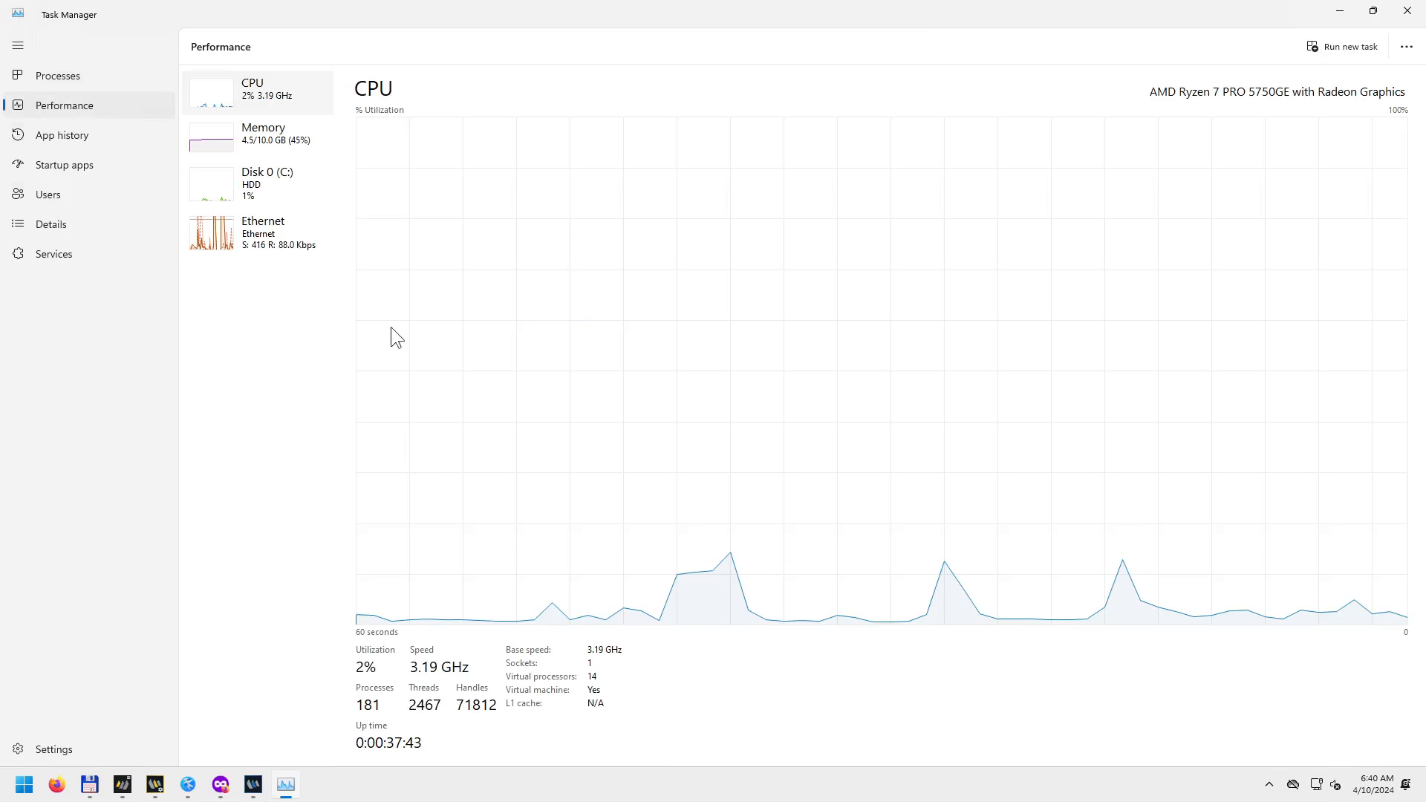
left_click(305, 154)
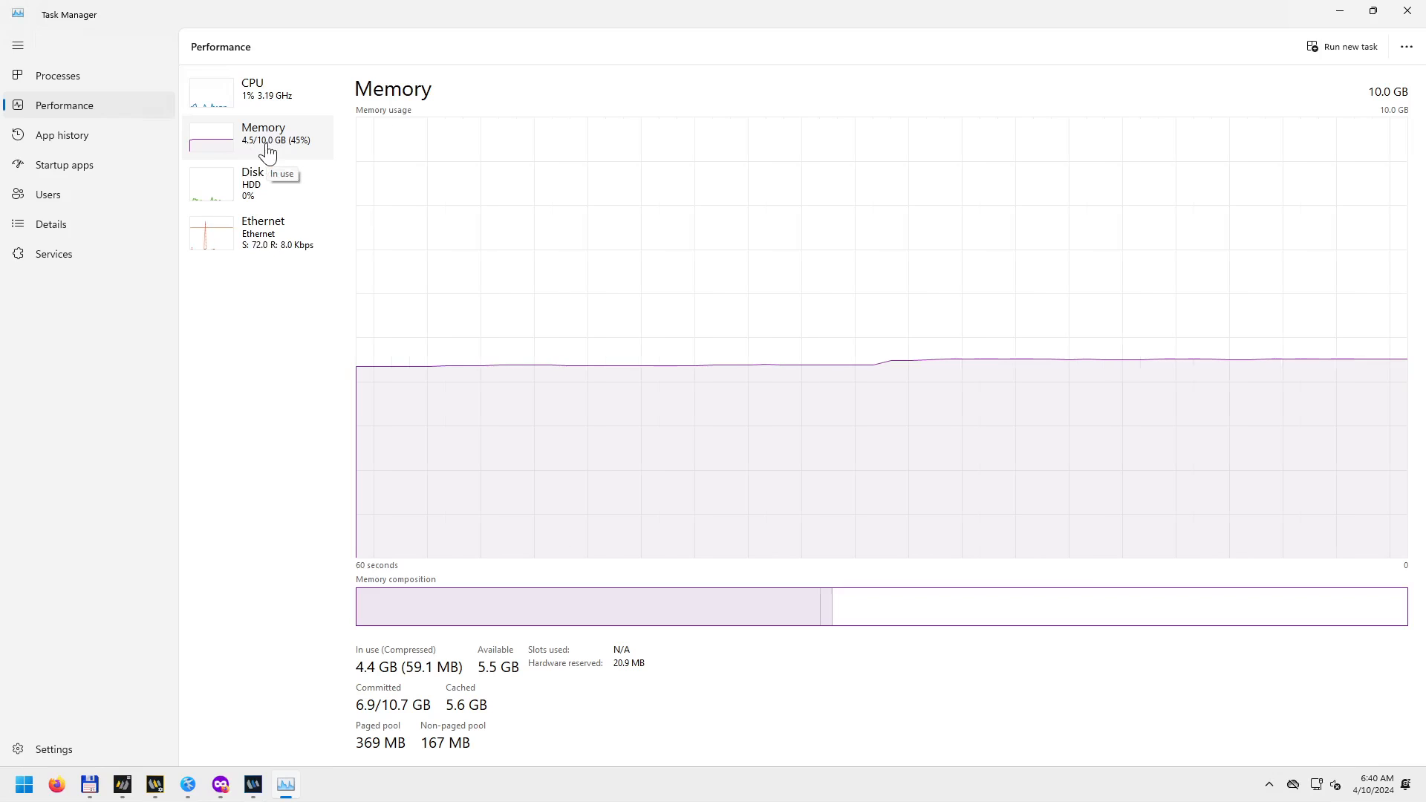
left_click(271, 194)
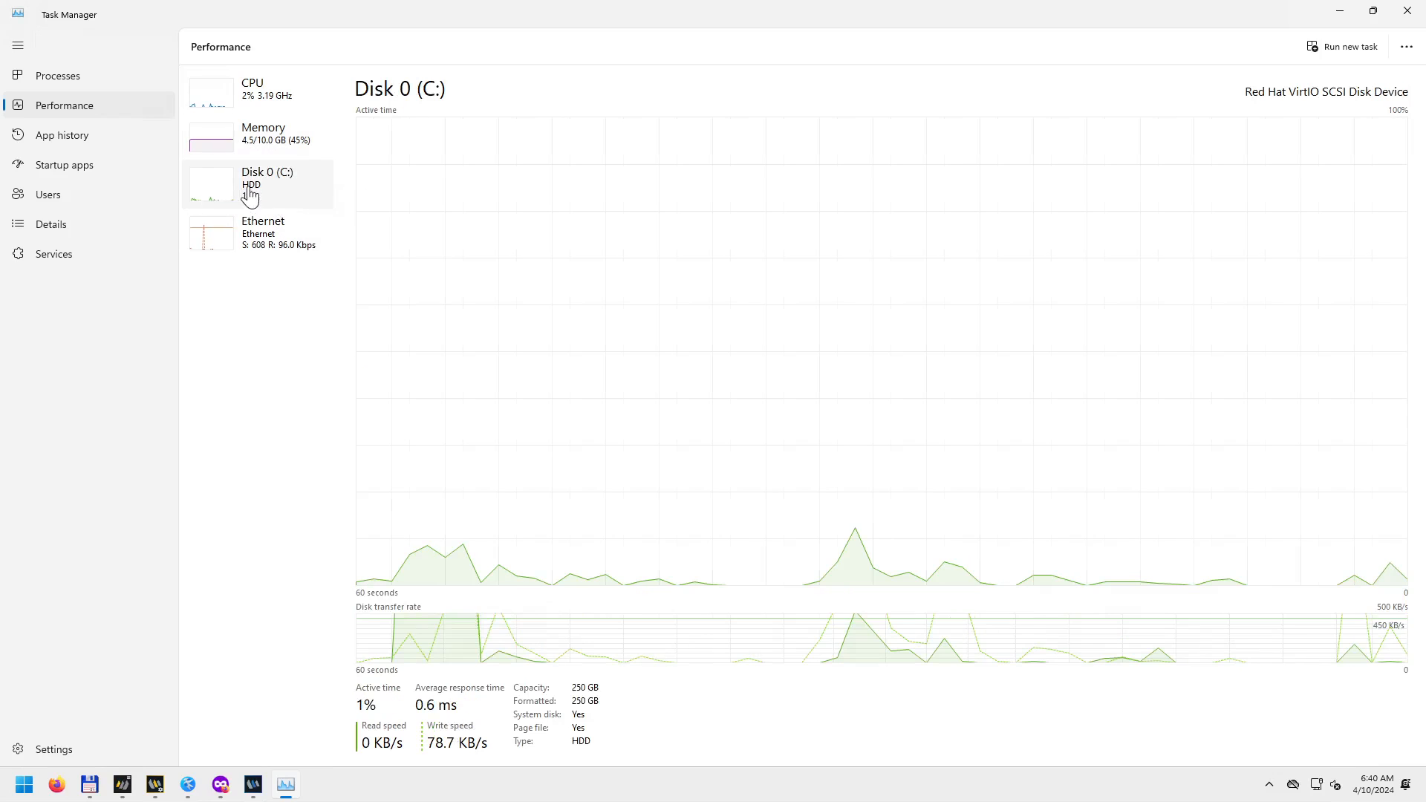
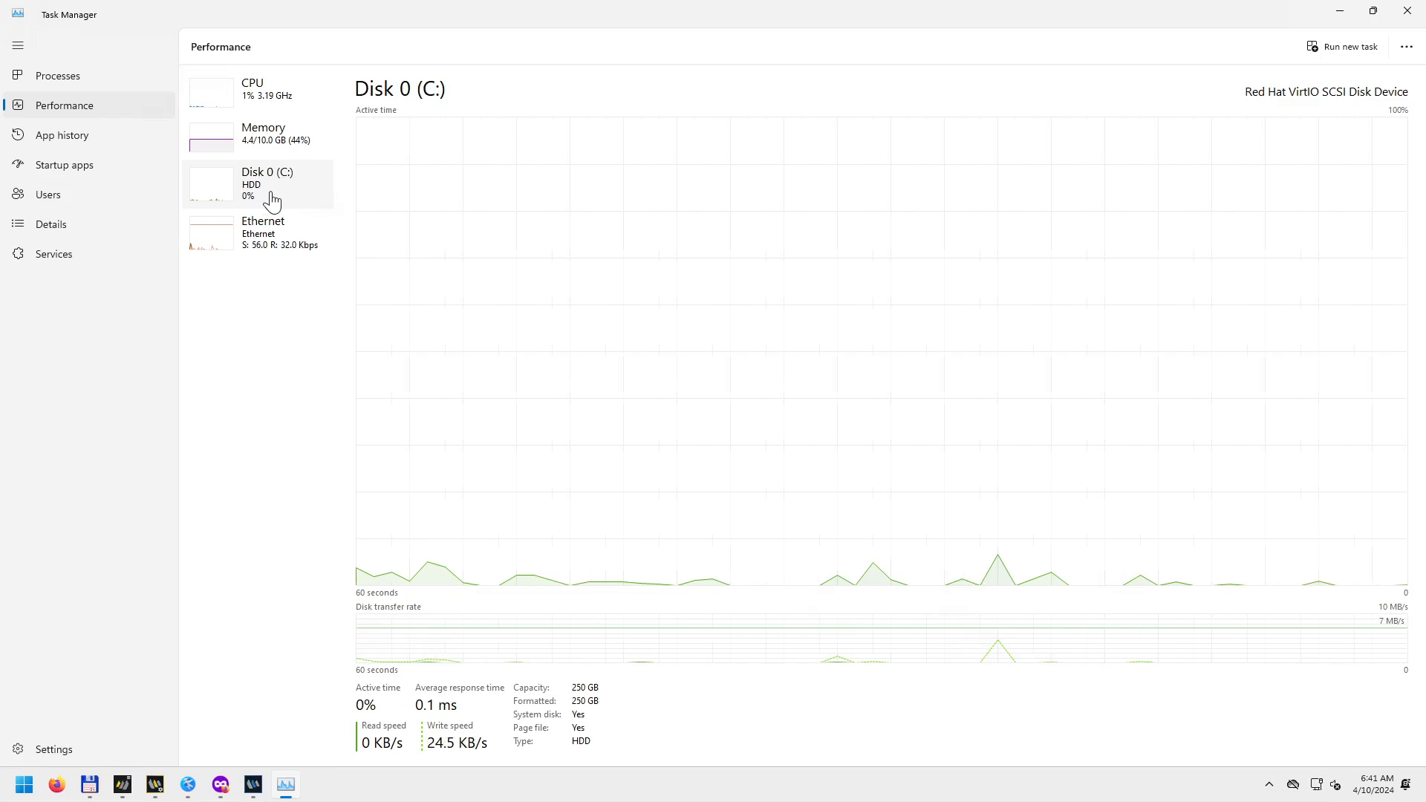
Check the CPU and memory usage graphs in Task Manager, then minimise it.
left_click(278, 101)
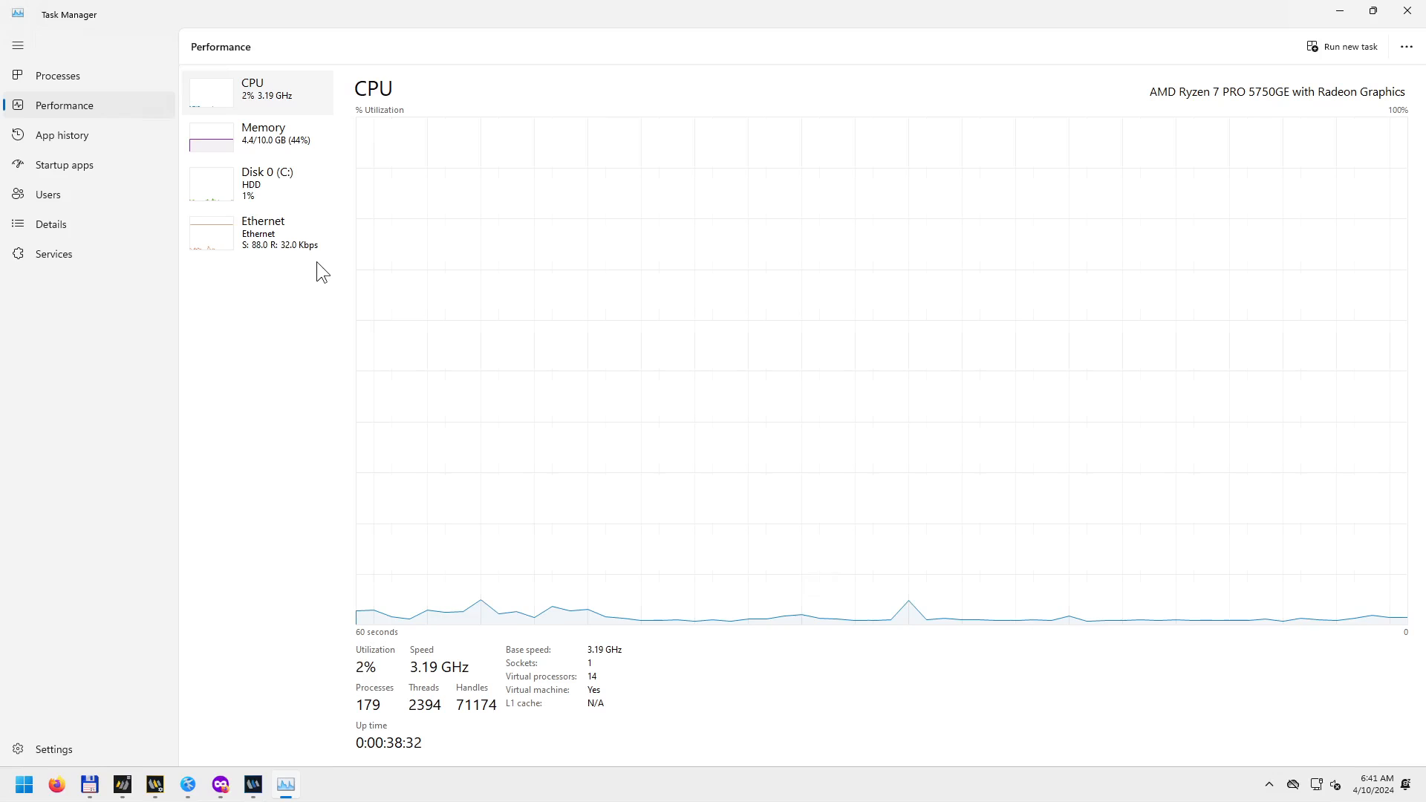
left_click(287, 149)
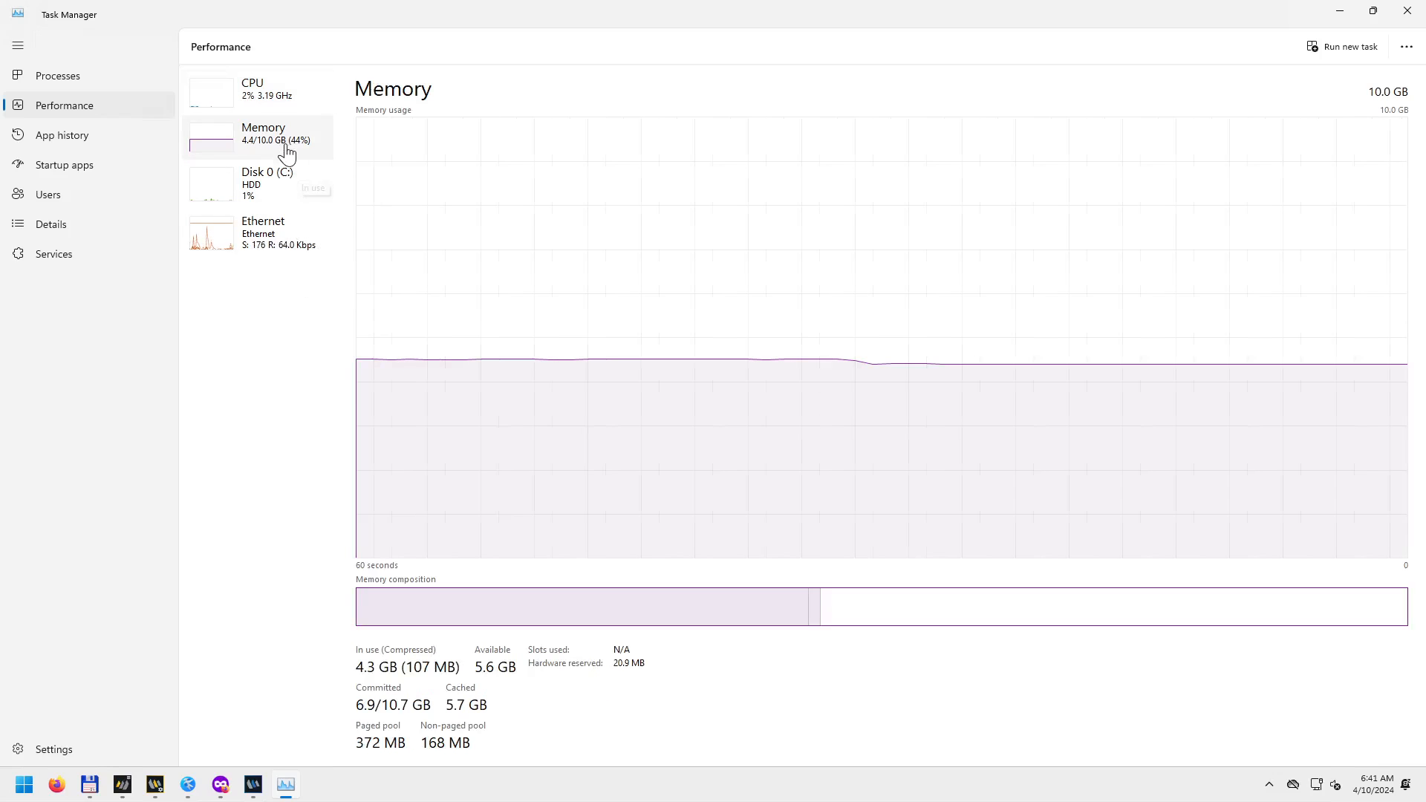
left_click(1340, 11)
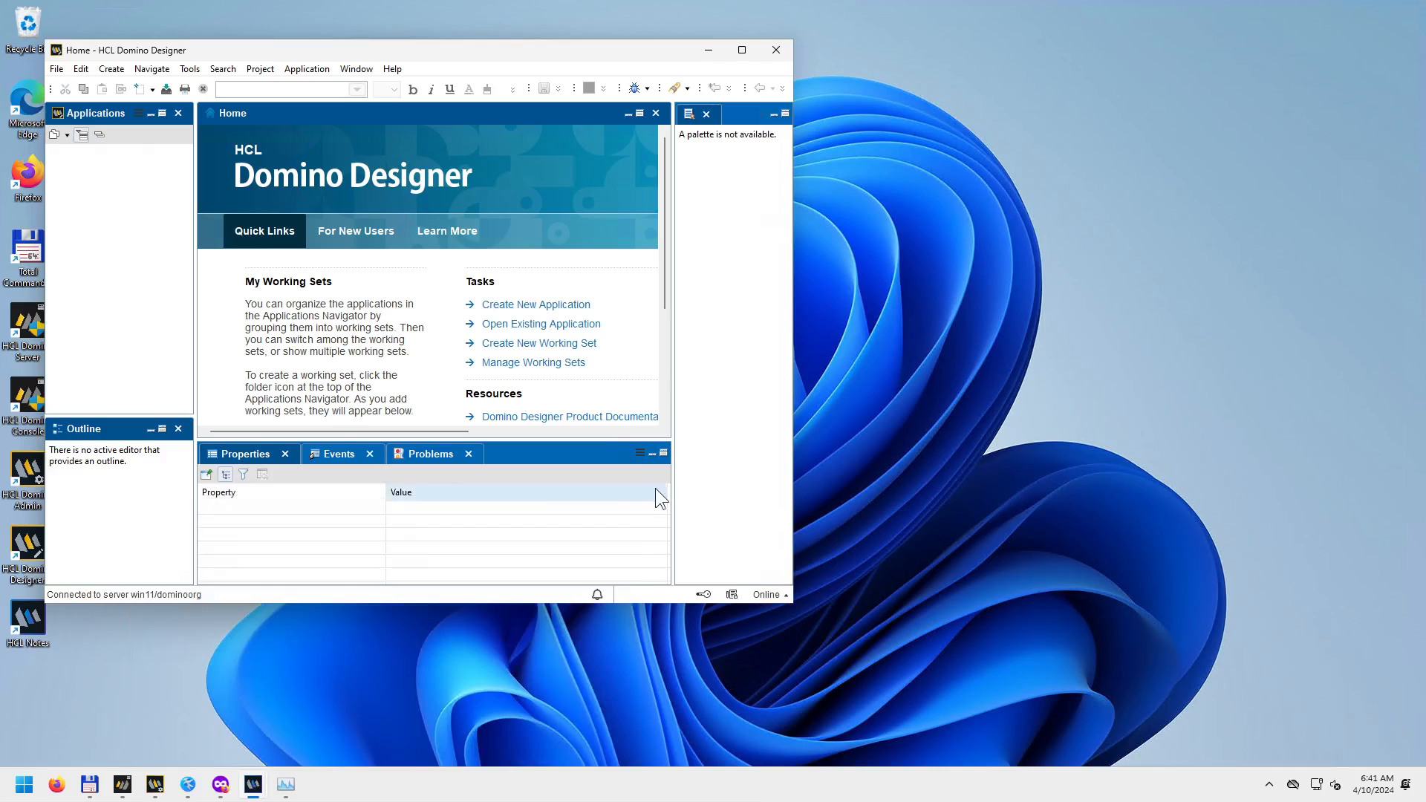
Maximise the Domino Designer window, then bring the Domino server window forward from the taskbar.
double_click(652, 46)
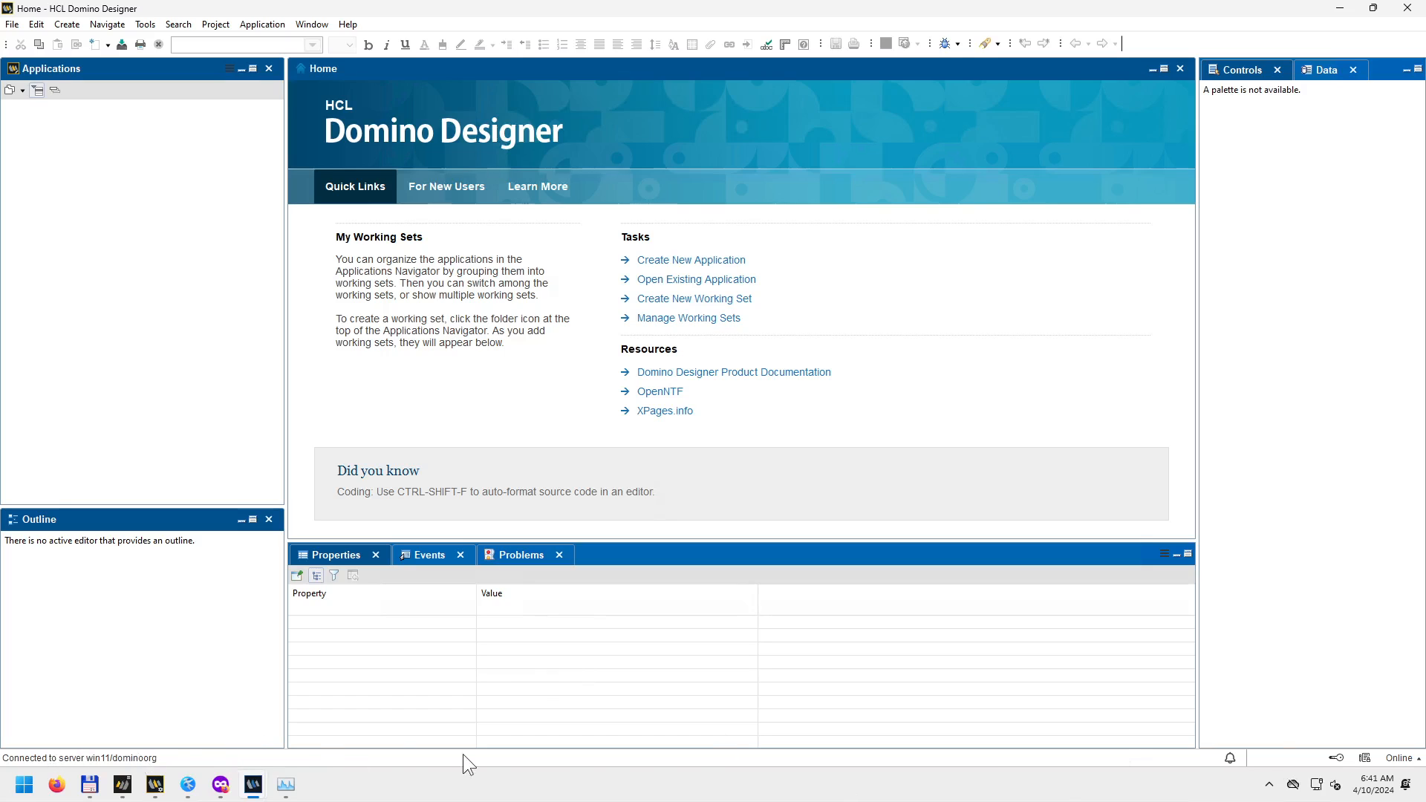
left_click(124, 786)
left_click(154, 786)
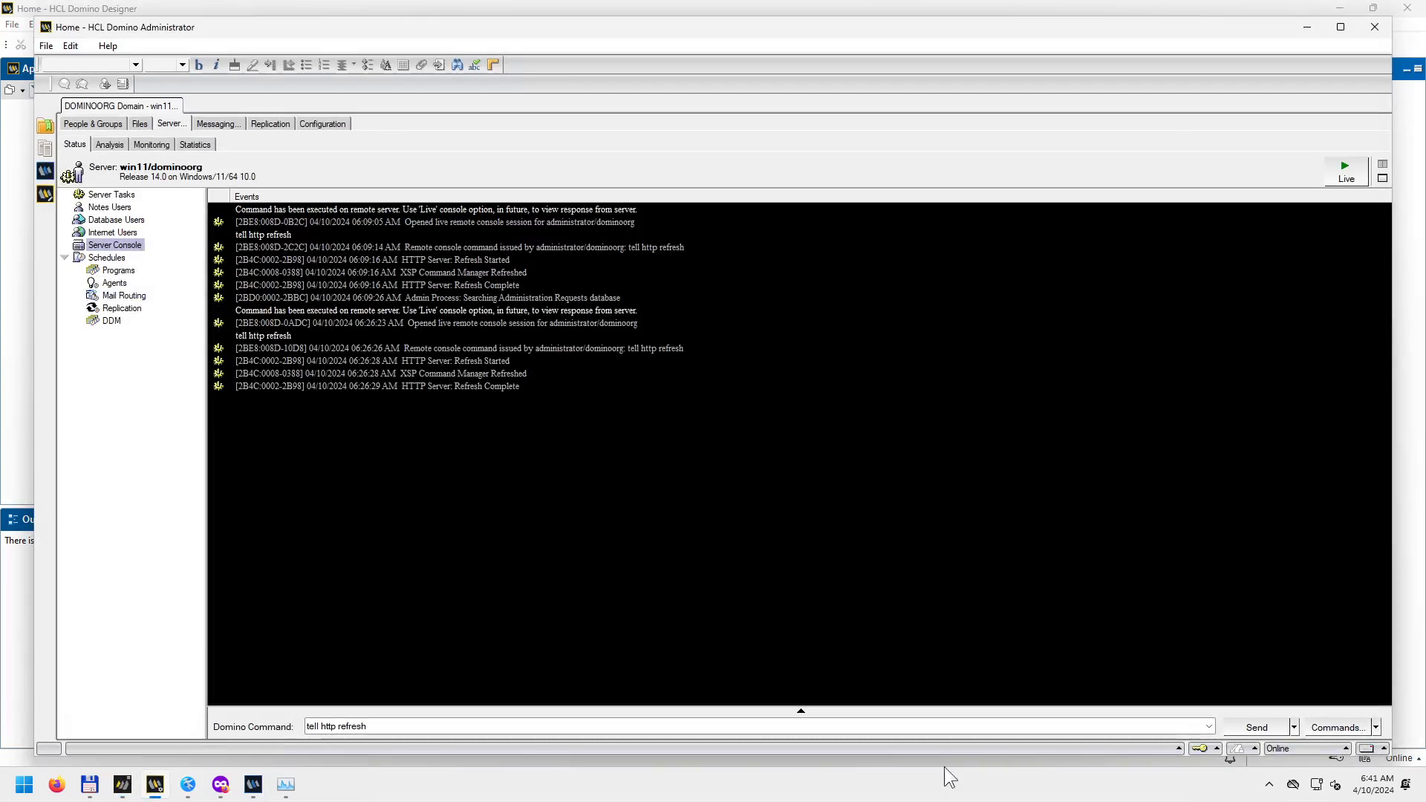
left_click(1179, 749)
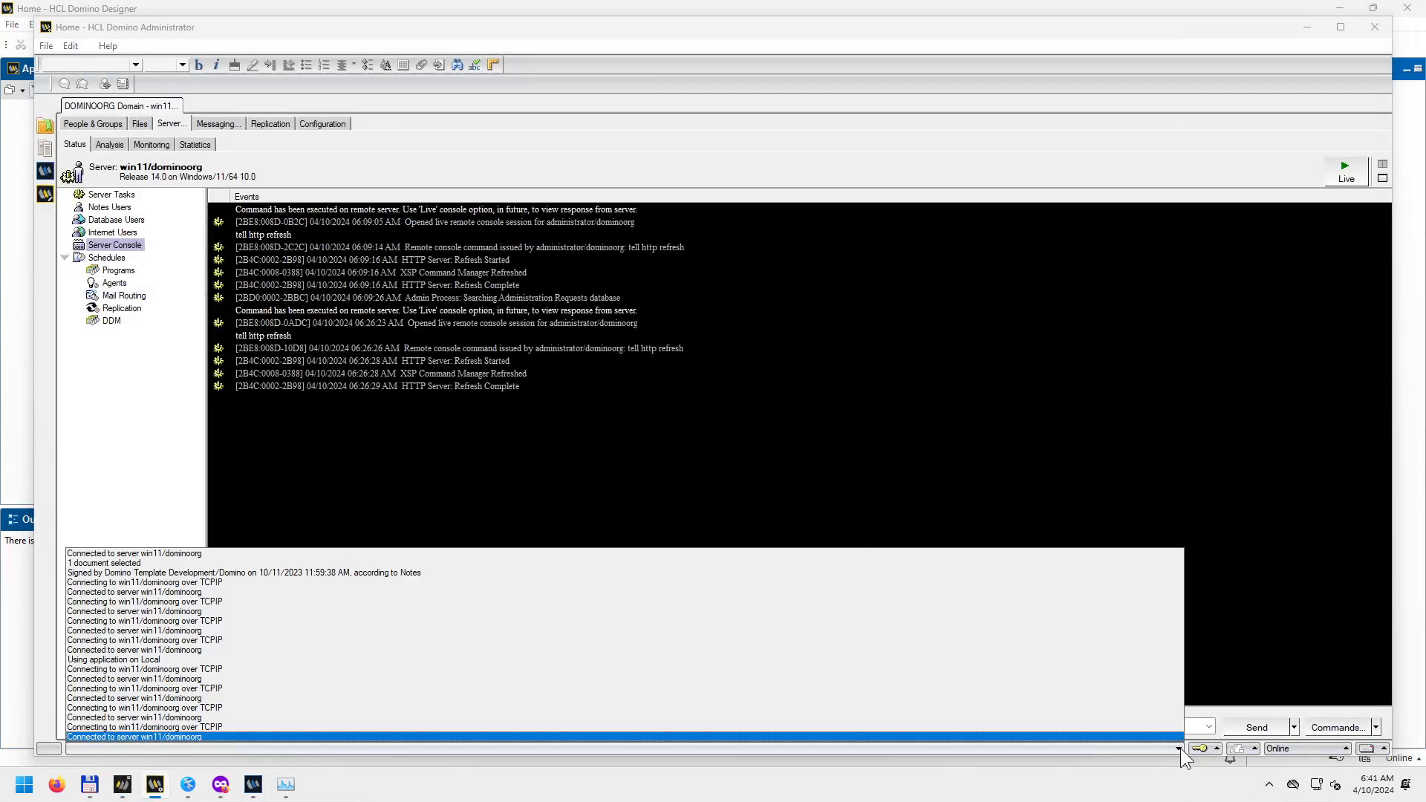
left_click(1179, 747)
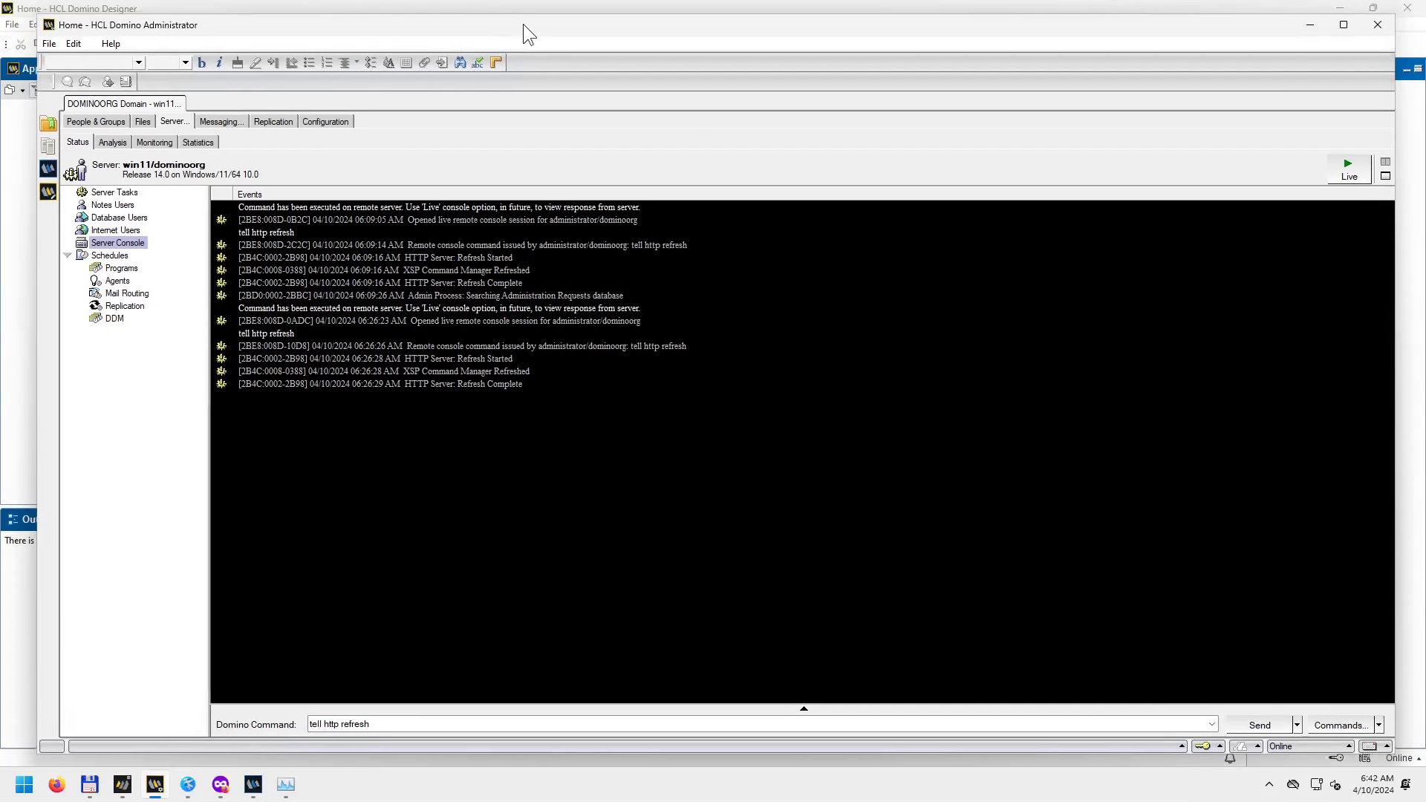
mouse_move(523, 24)
left_mouse_down()
mouse_move(511, 7)
mouse_move(524, 26)
left_mouse_up()
left_click_drag(843, 17, 549, 16)
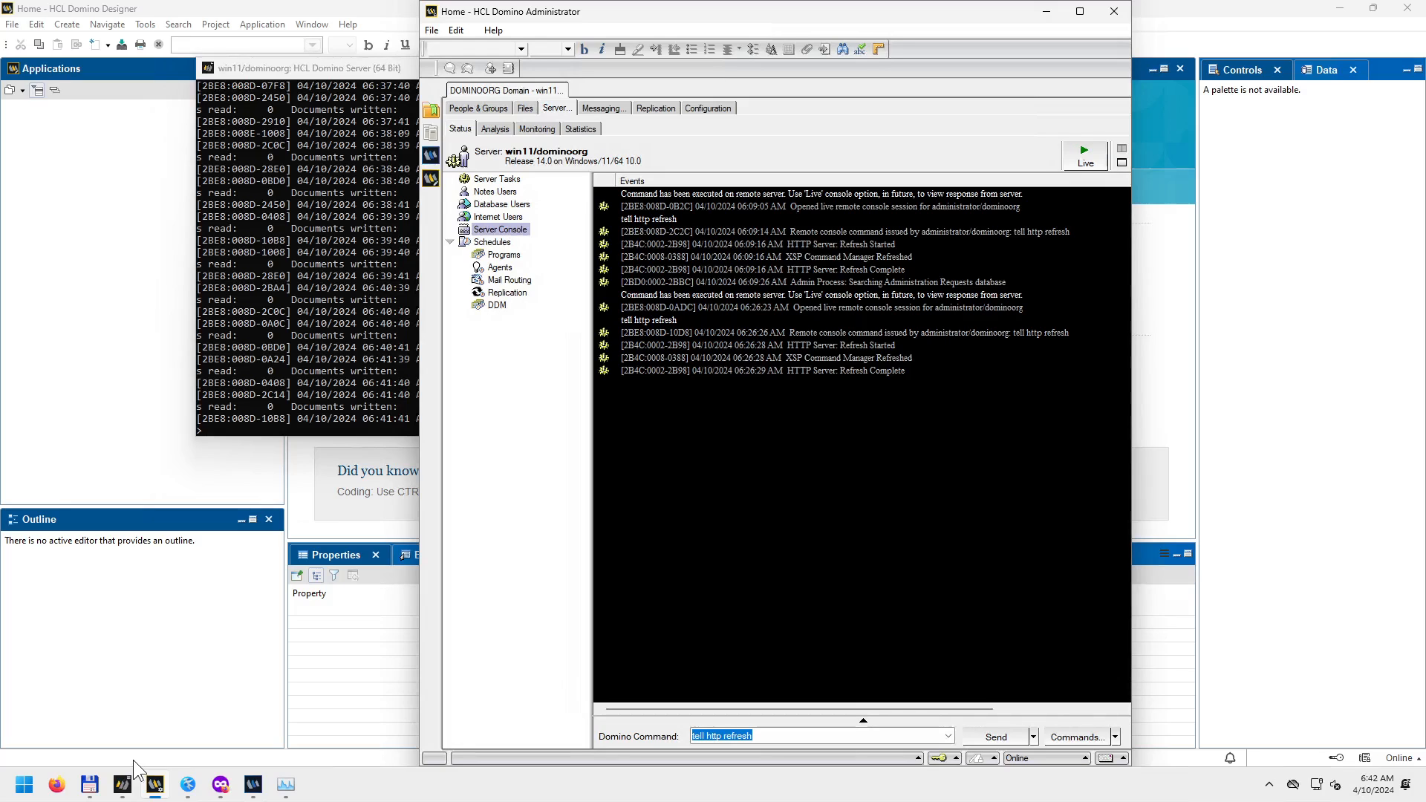
left_click(375, 755)
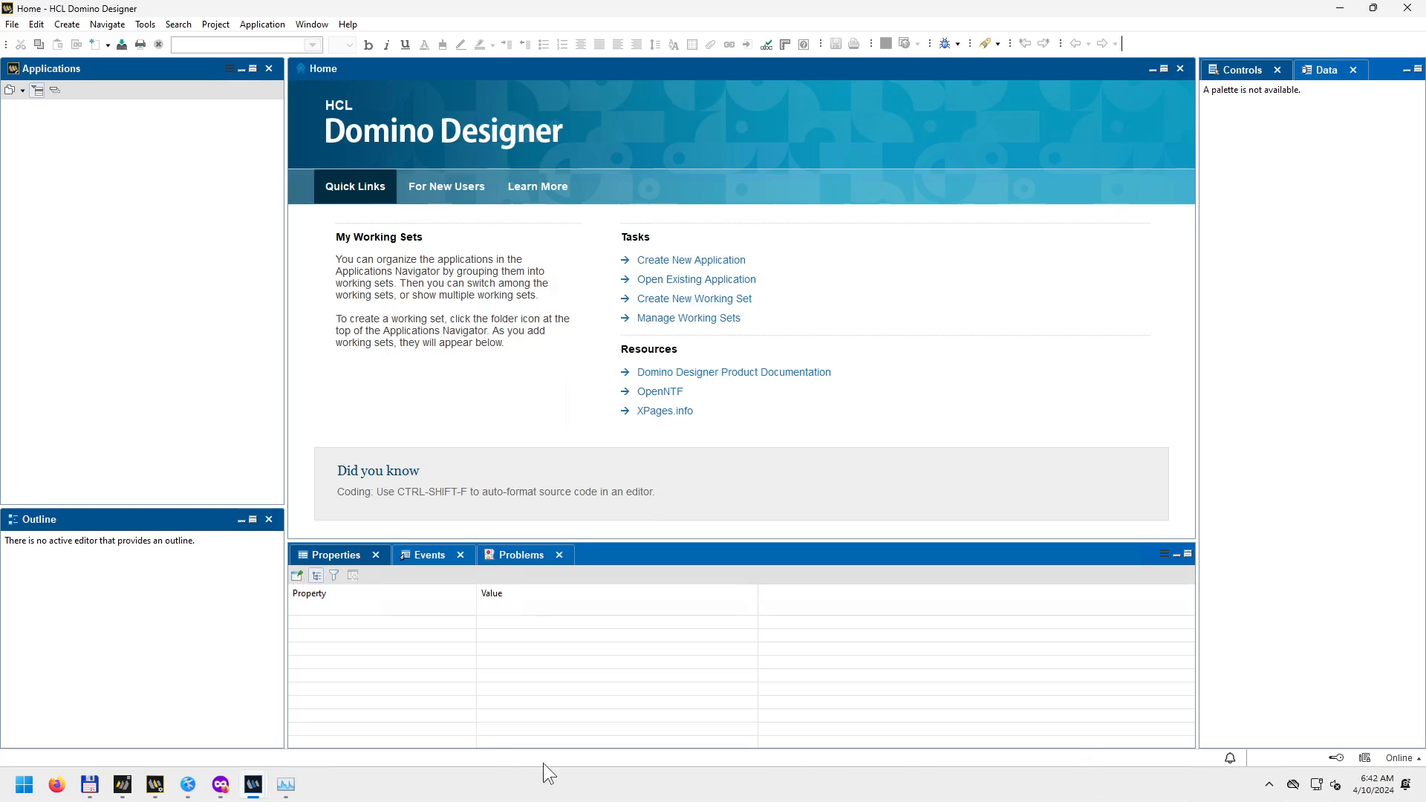
left_click(154, 784)
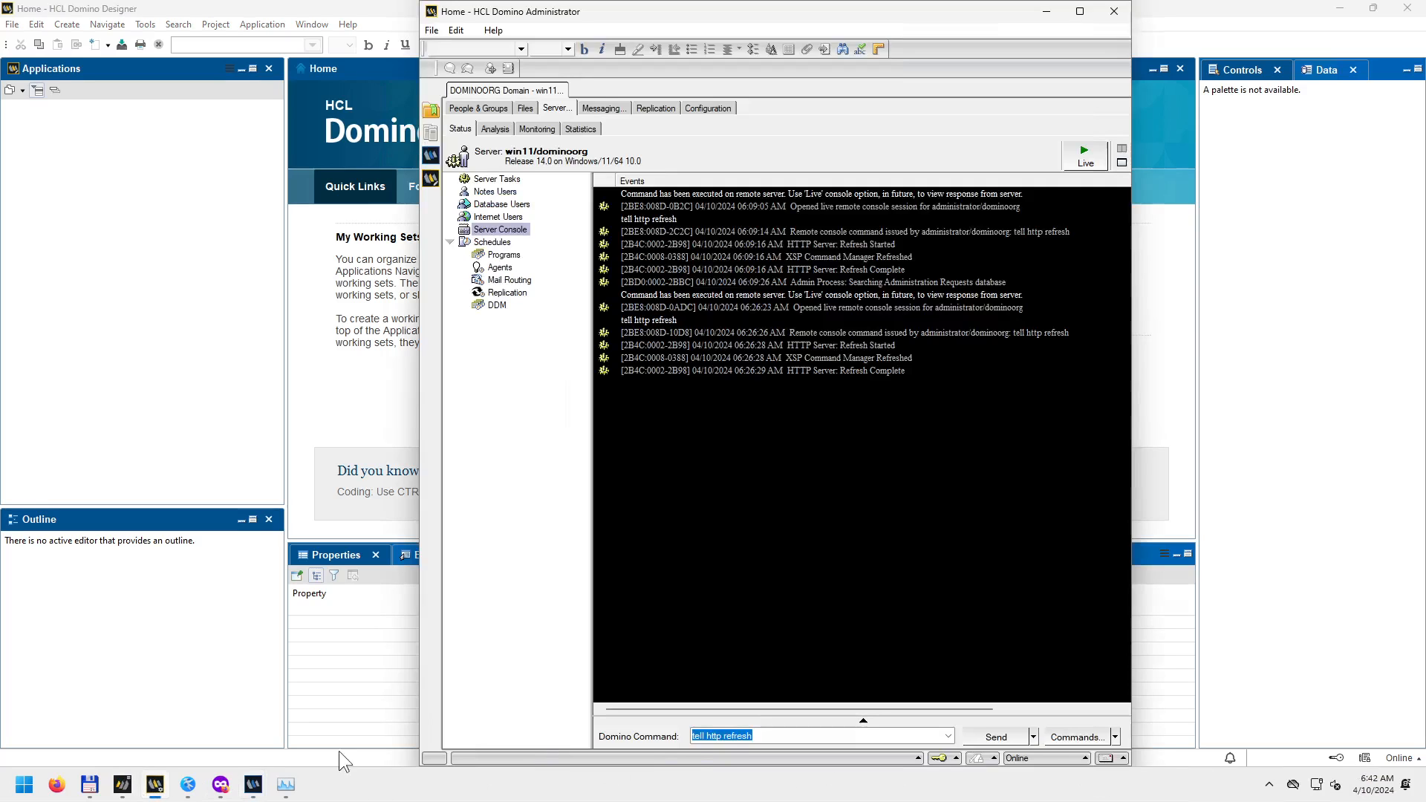
left_click(918, 758)
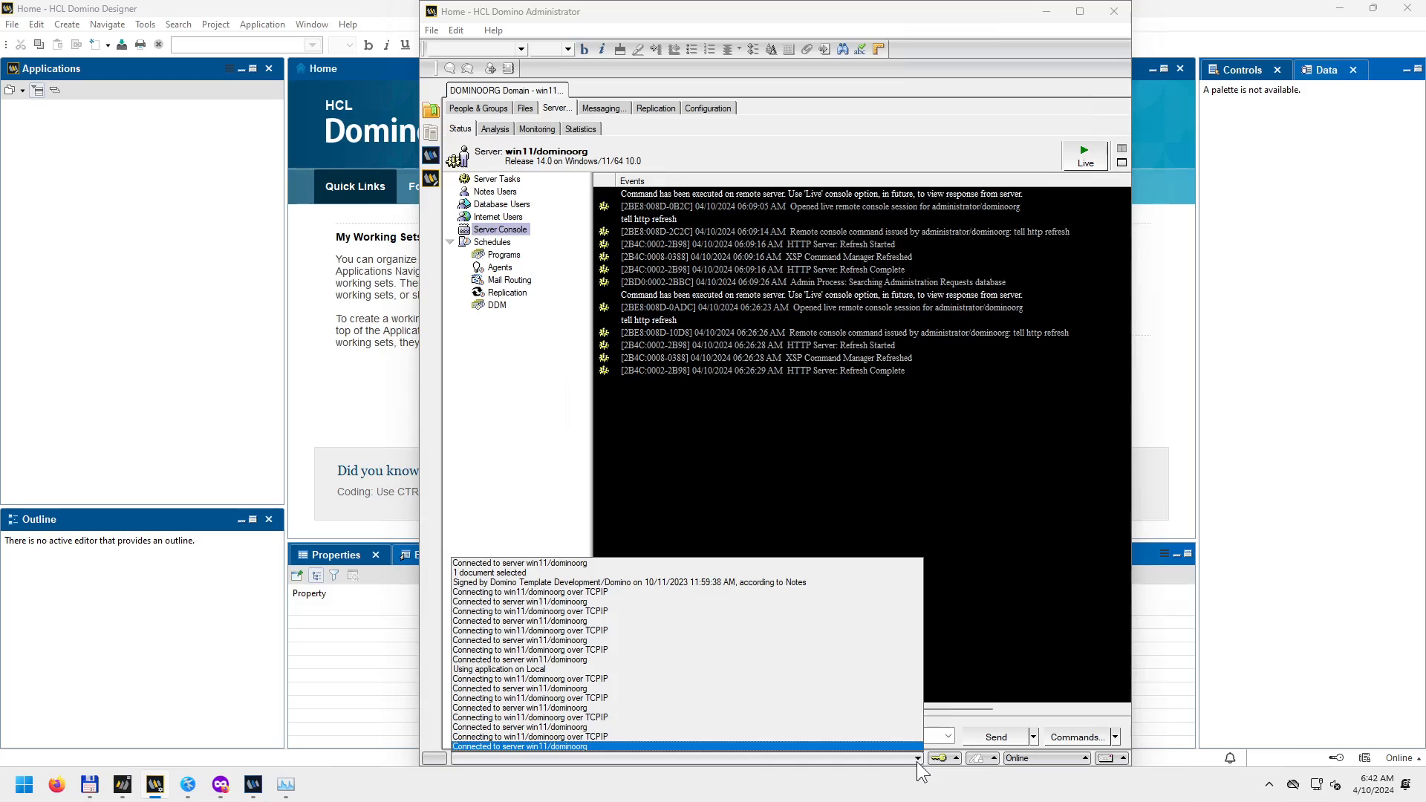
left_click(918, 758)
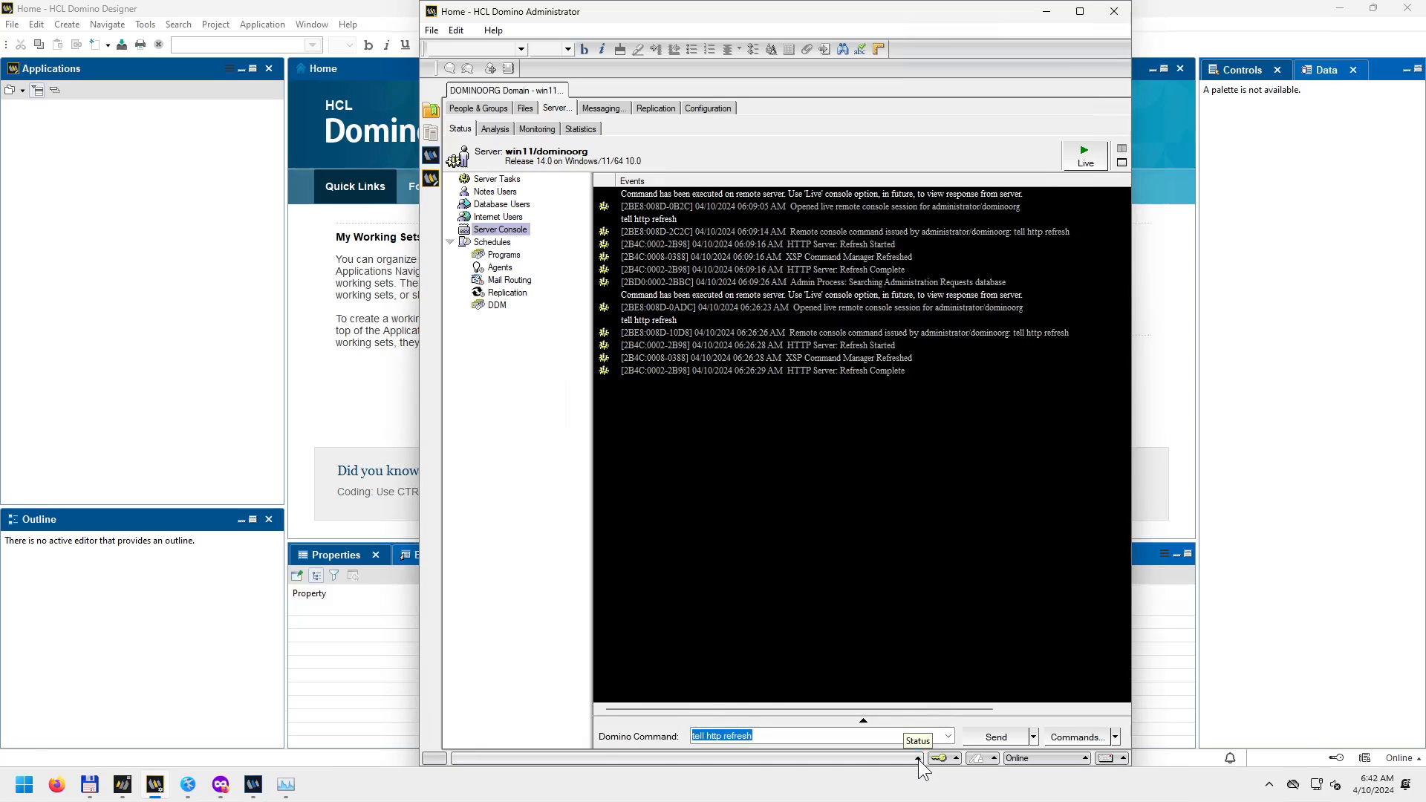
left_click(918, 759)
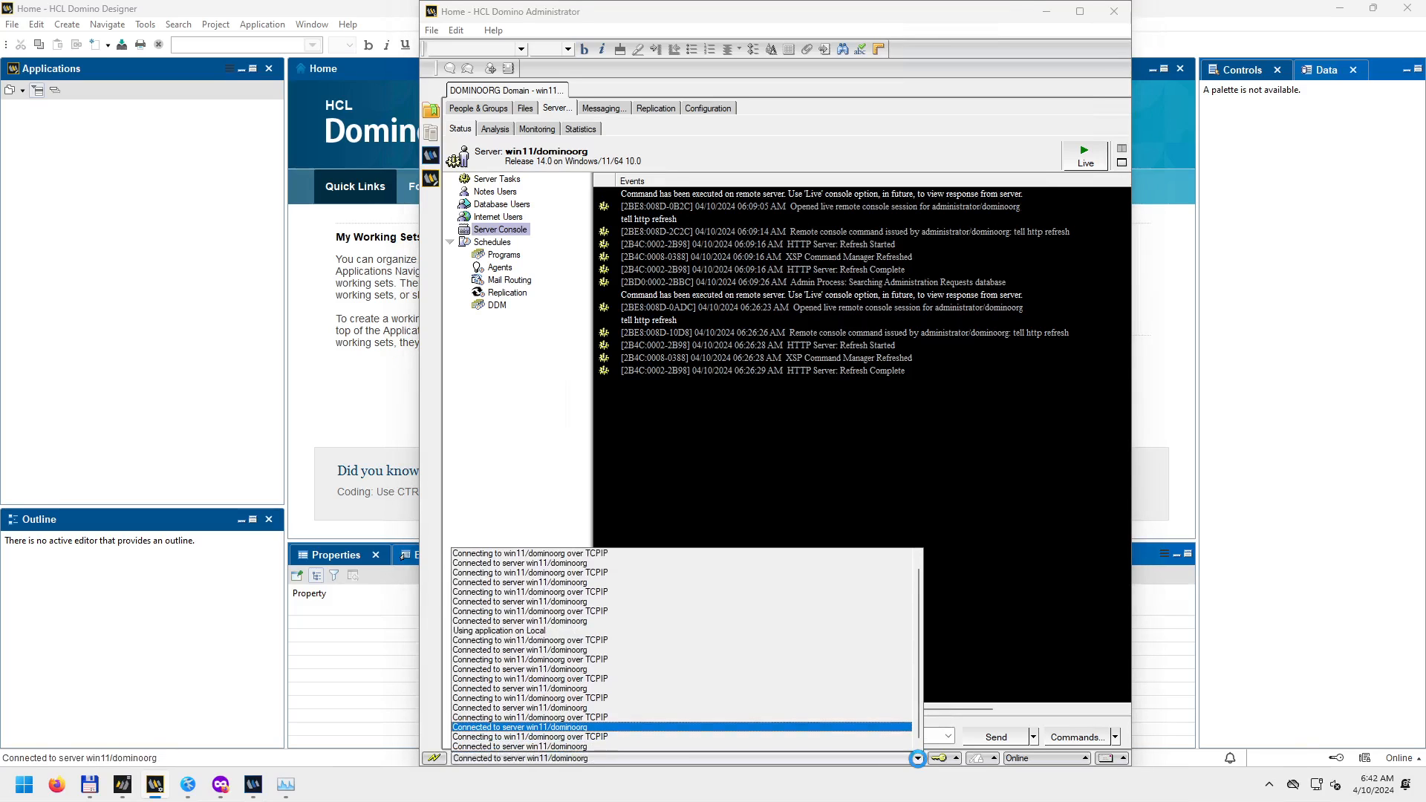
left_click(918, 759)
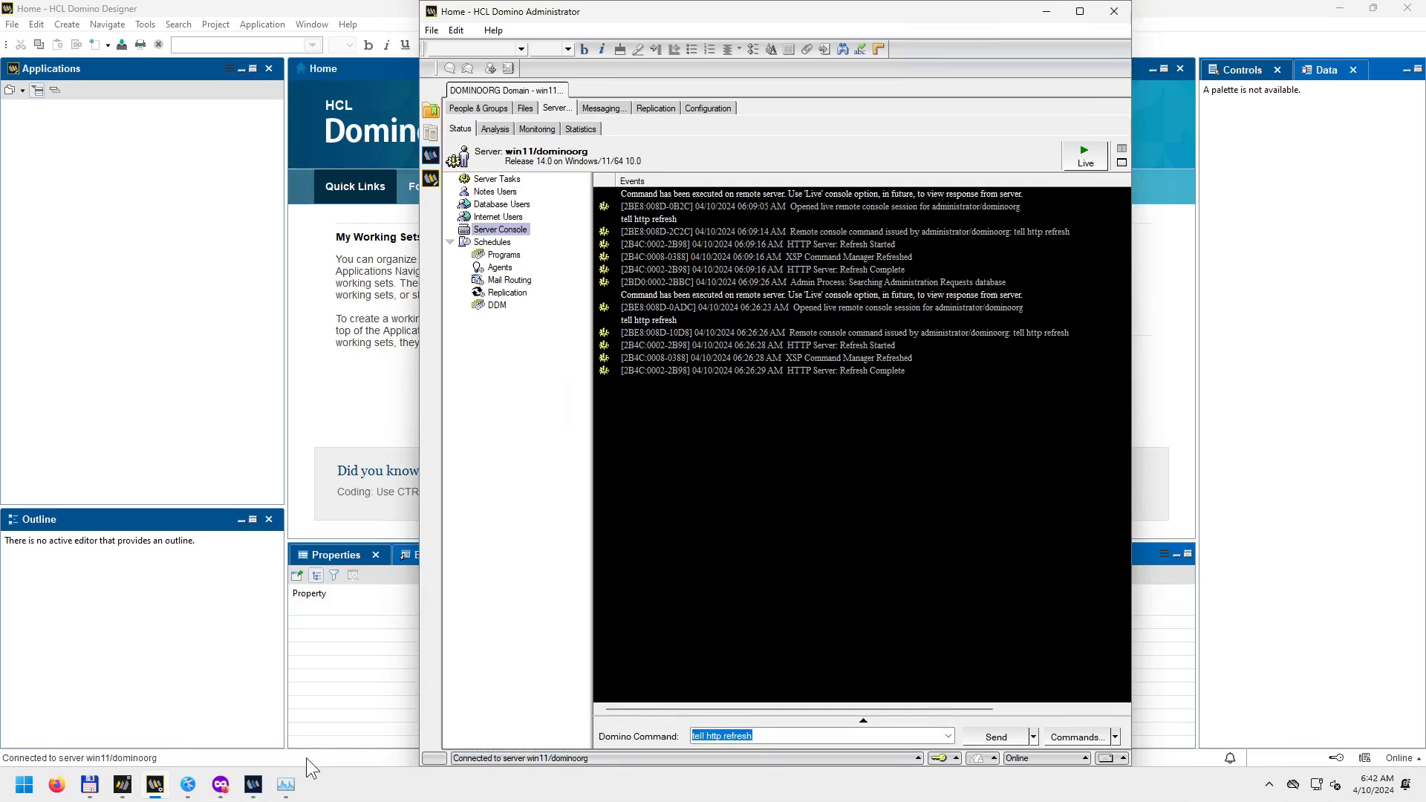
left_click(288, 756)
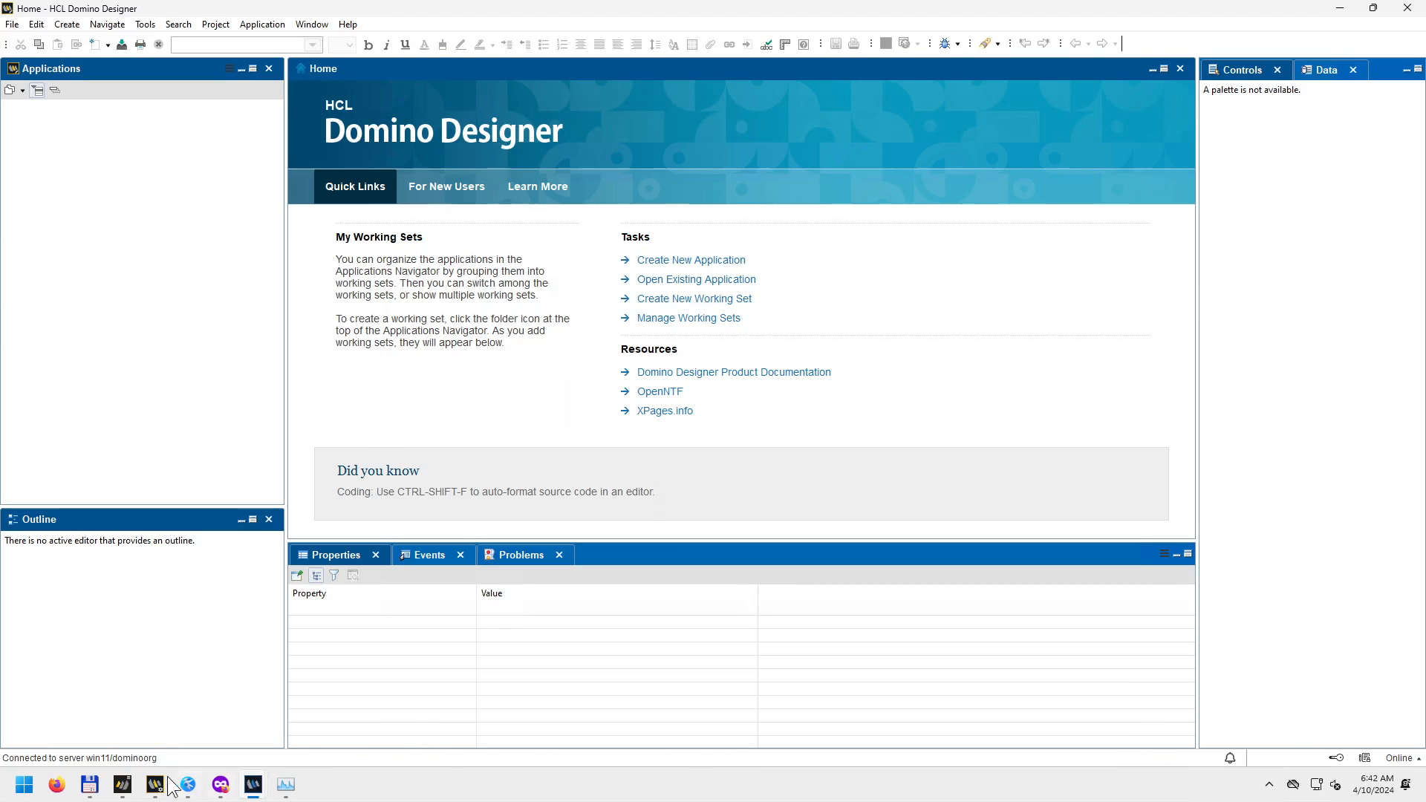
mouse_move(156, 784)
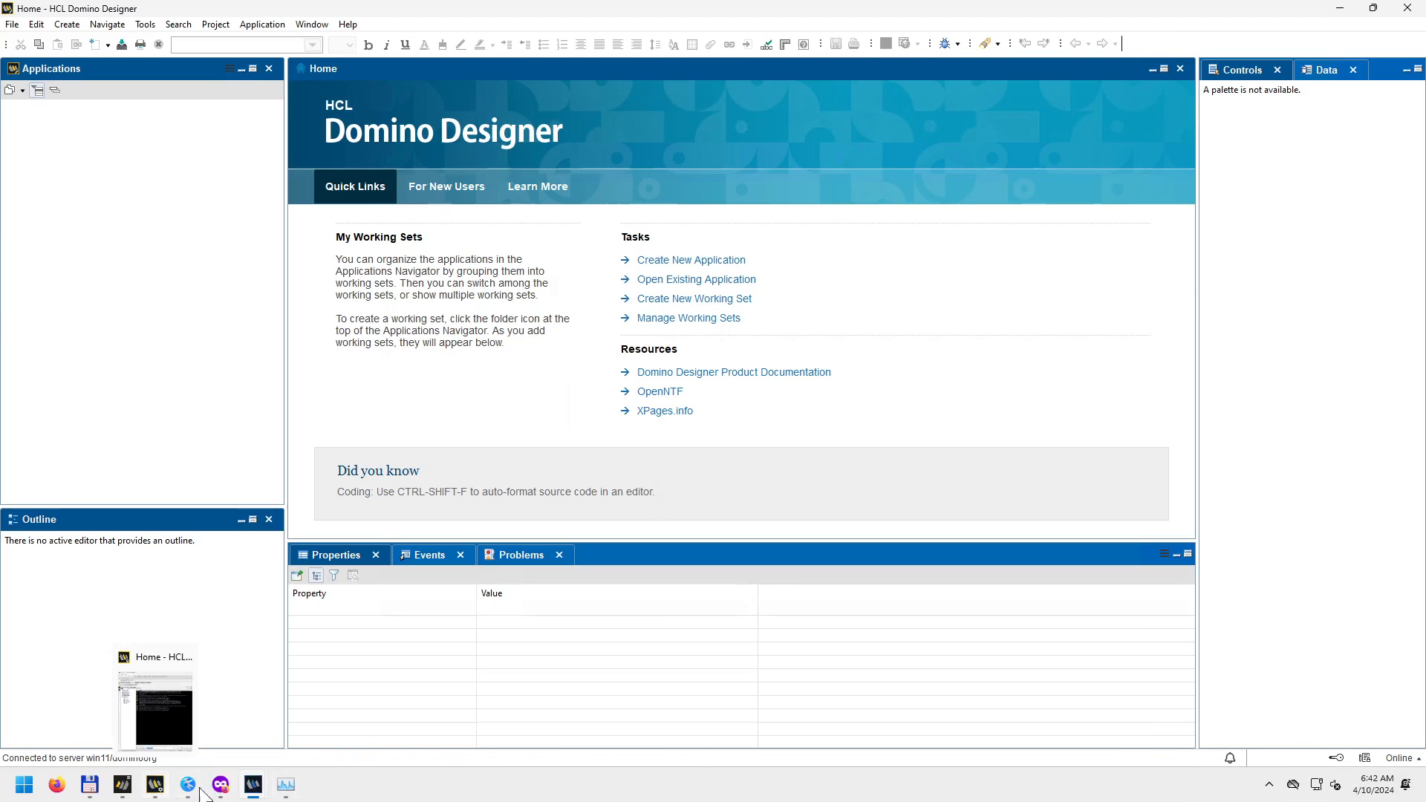
mouse_move(193, 756)
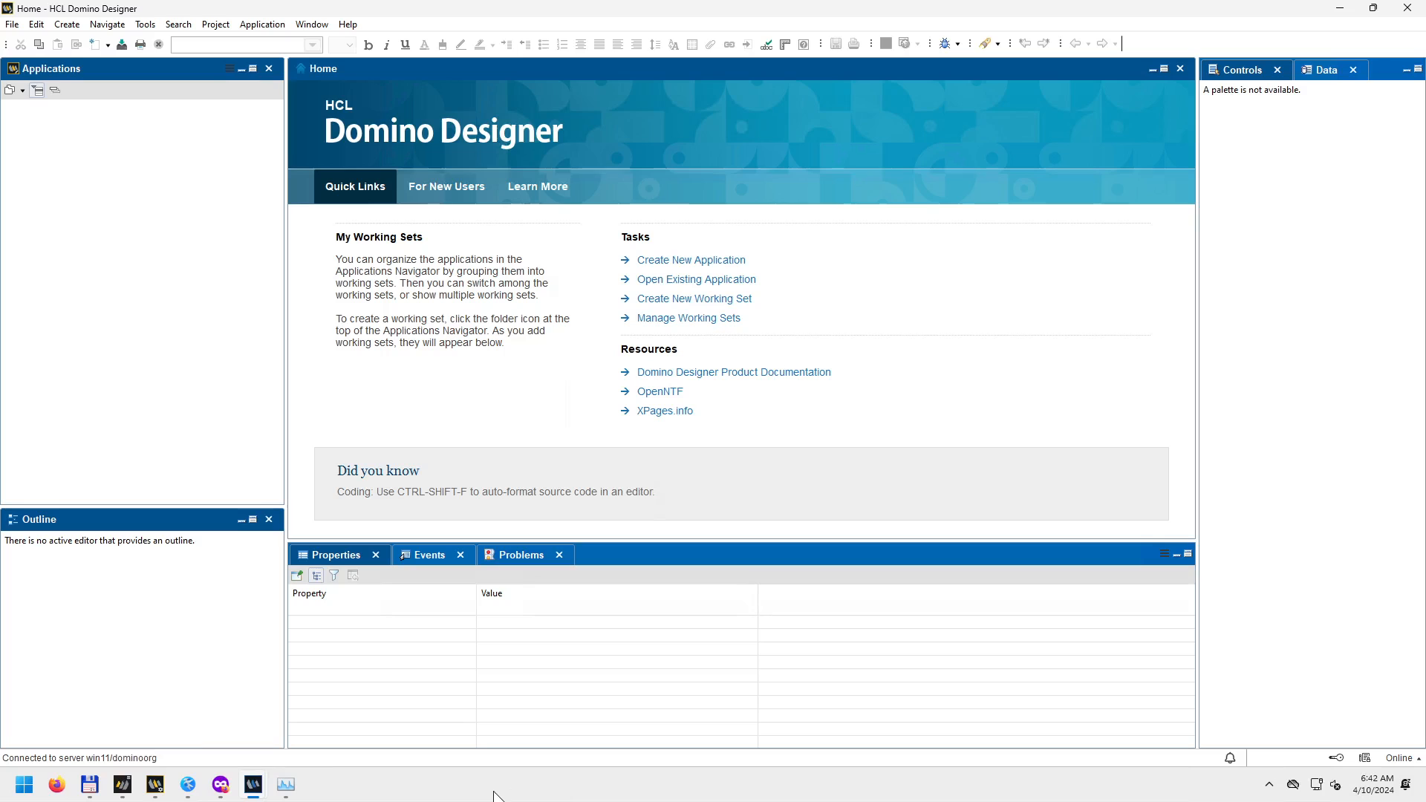
left_click(125, 785)
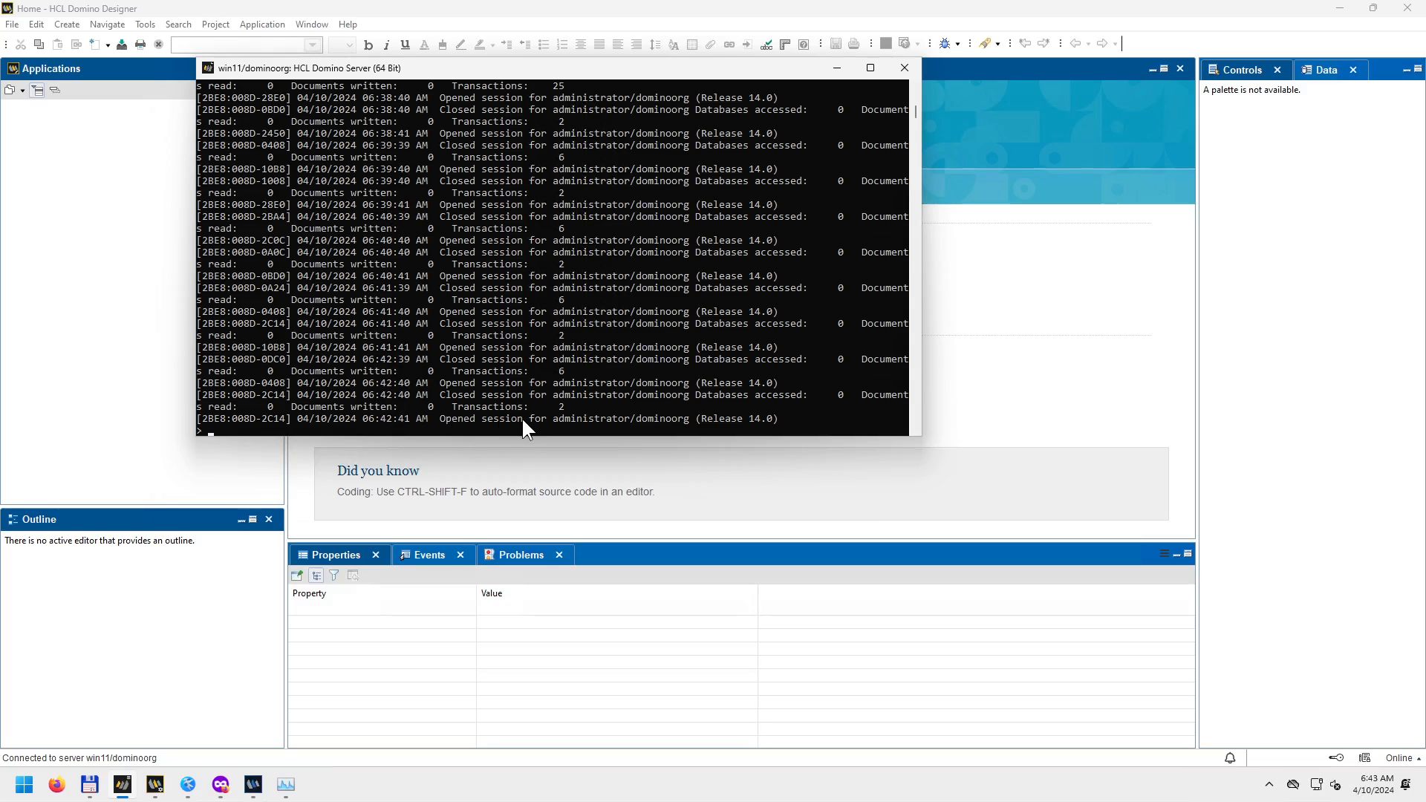
left_click(835, 71)
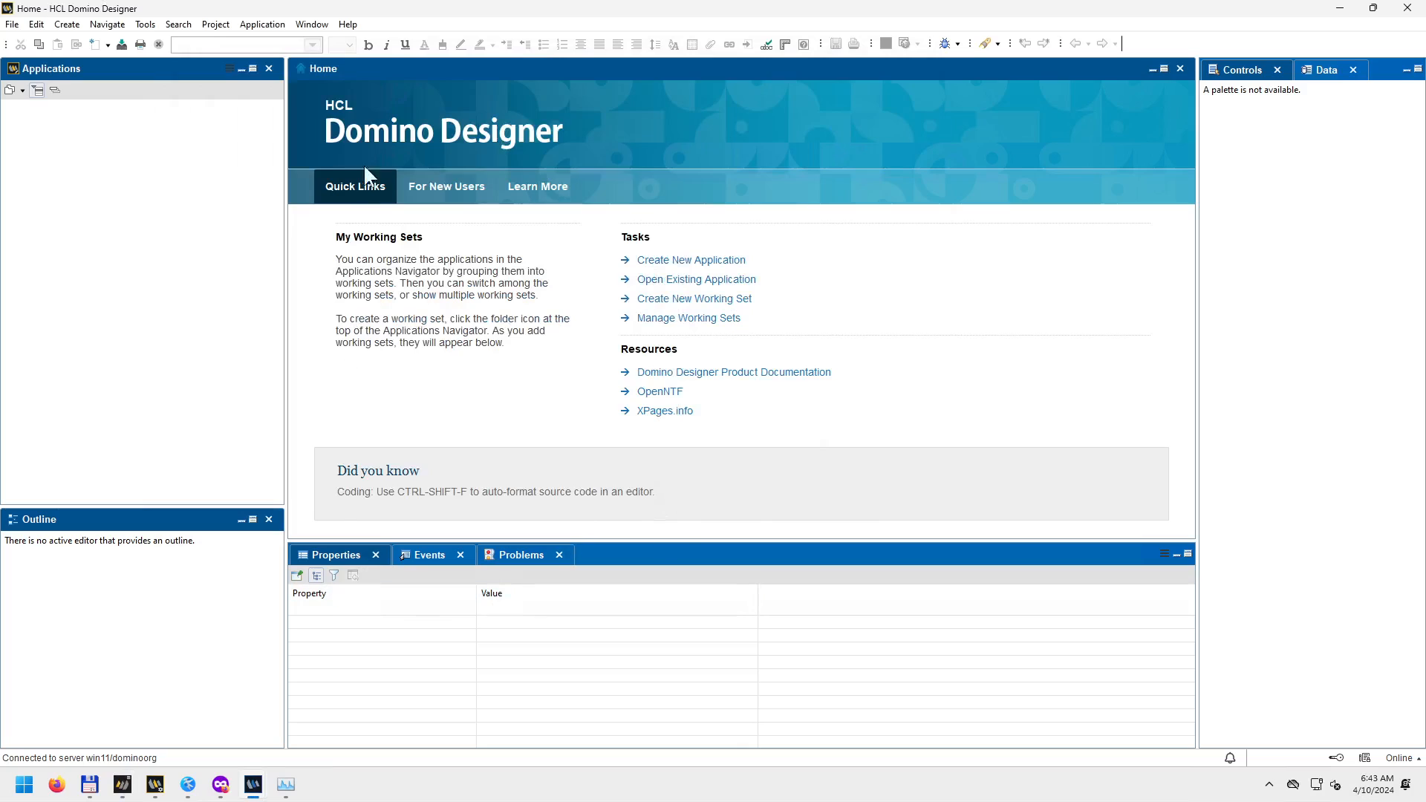
Add the Progress view through Show Eclipse Views filtered on 'pro', and clear the finished Inbox job.
left_click(312, 24)
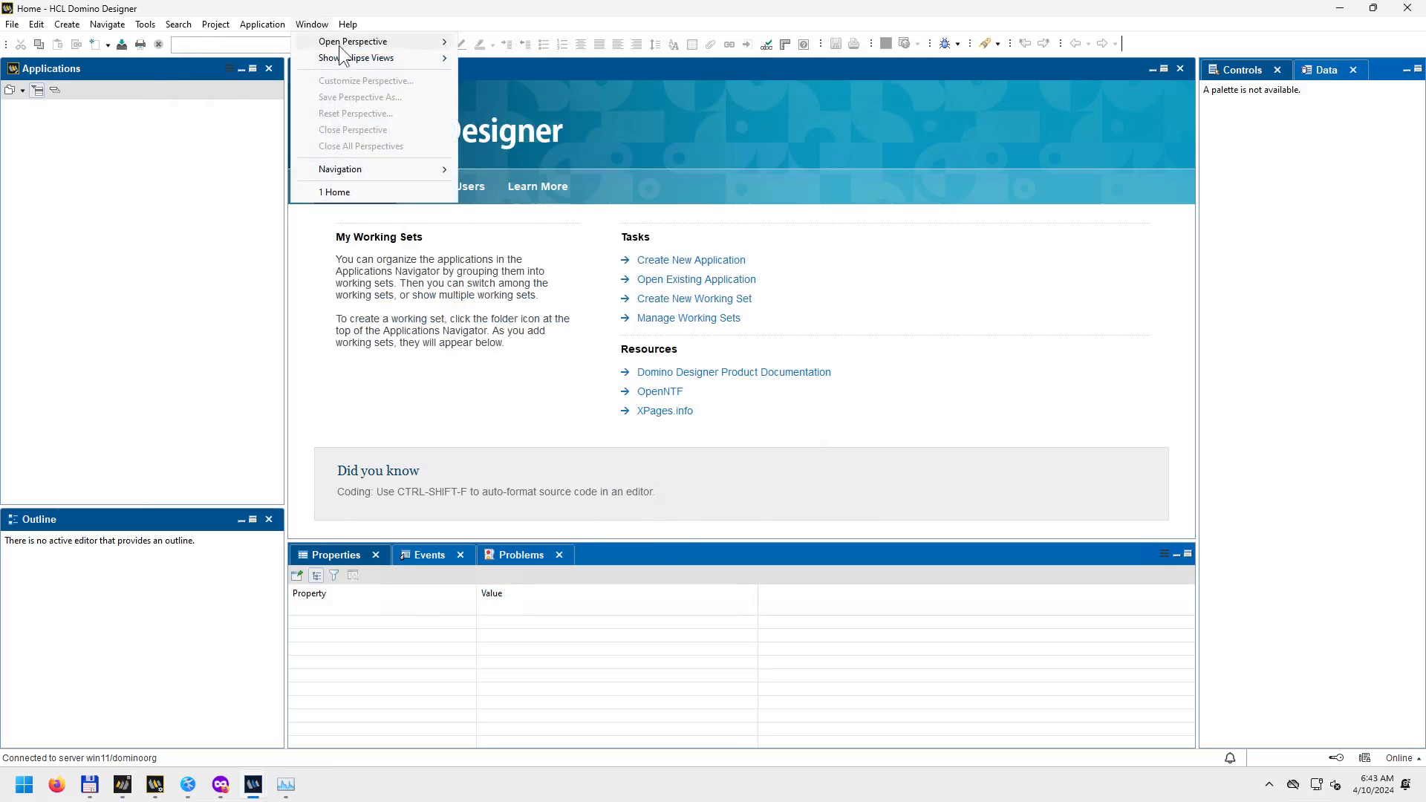
mouse_move(364, 64)
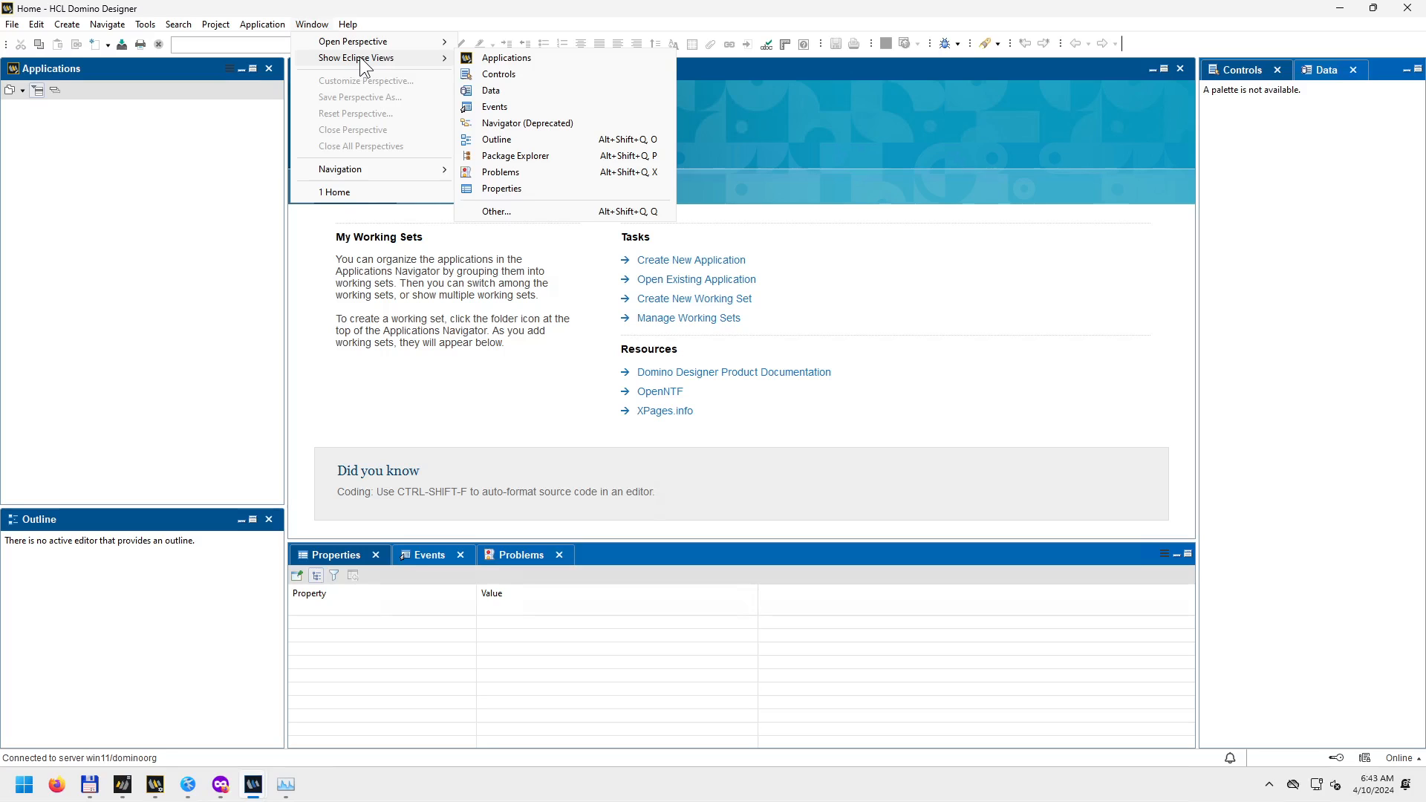
left_click(515, 211)
type("p")
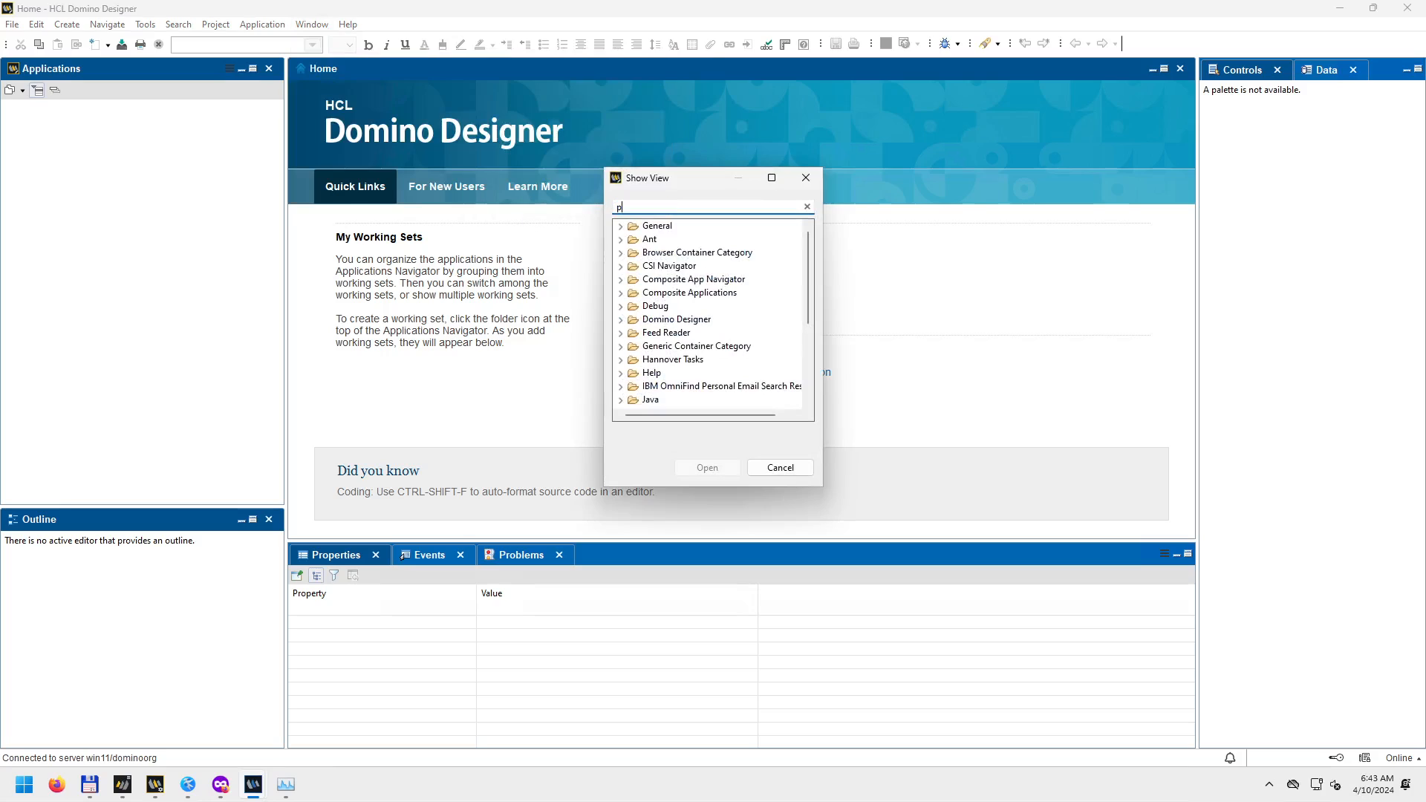
type("ro")
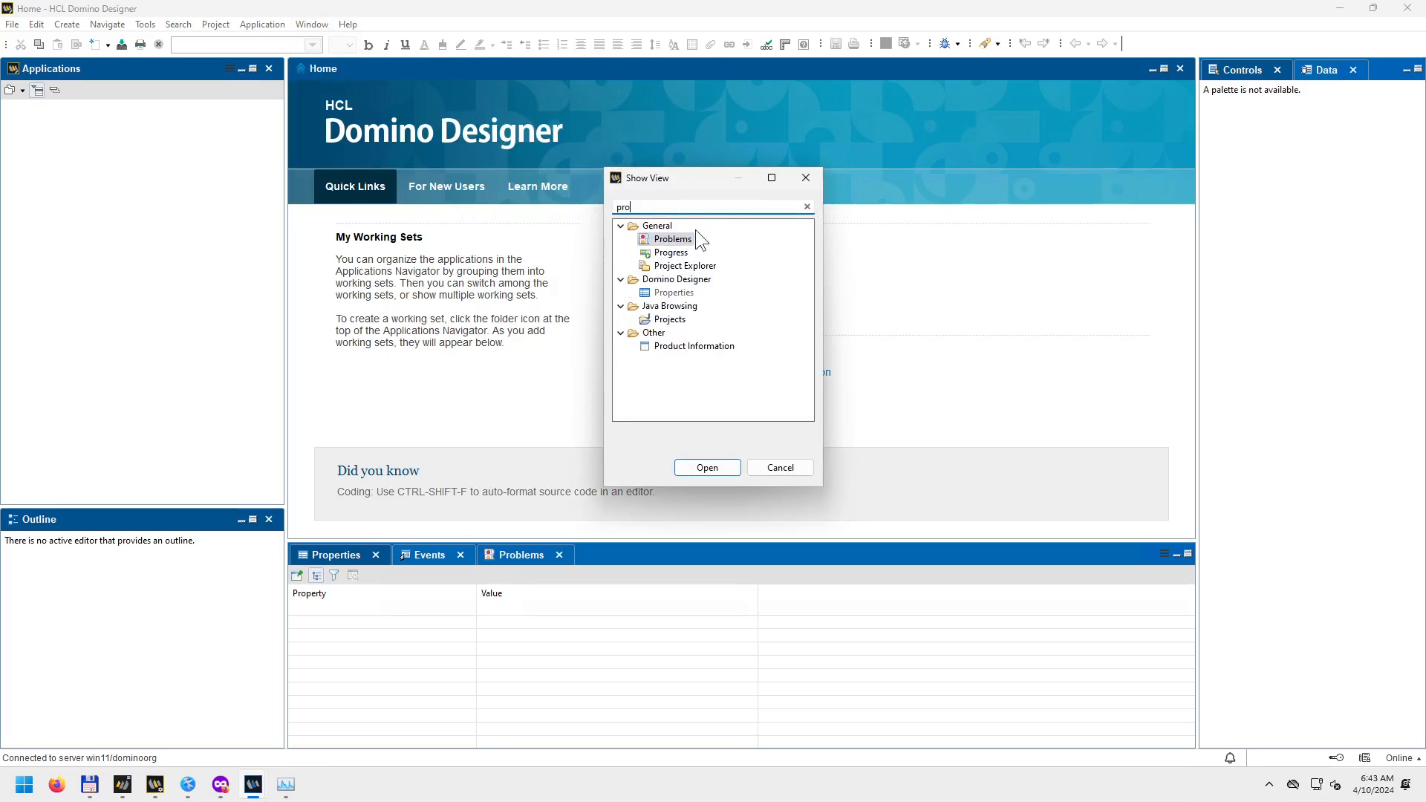
left_click(671, 253)
left_click(708, 467)
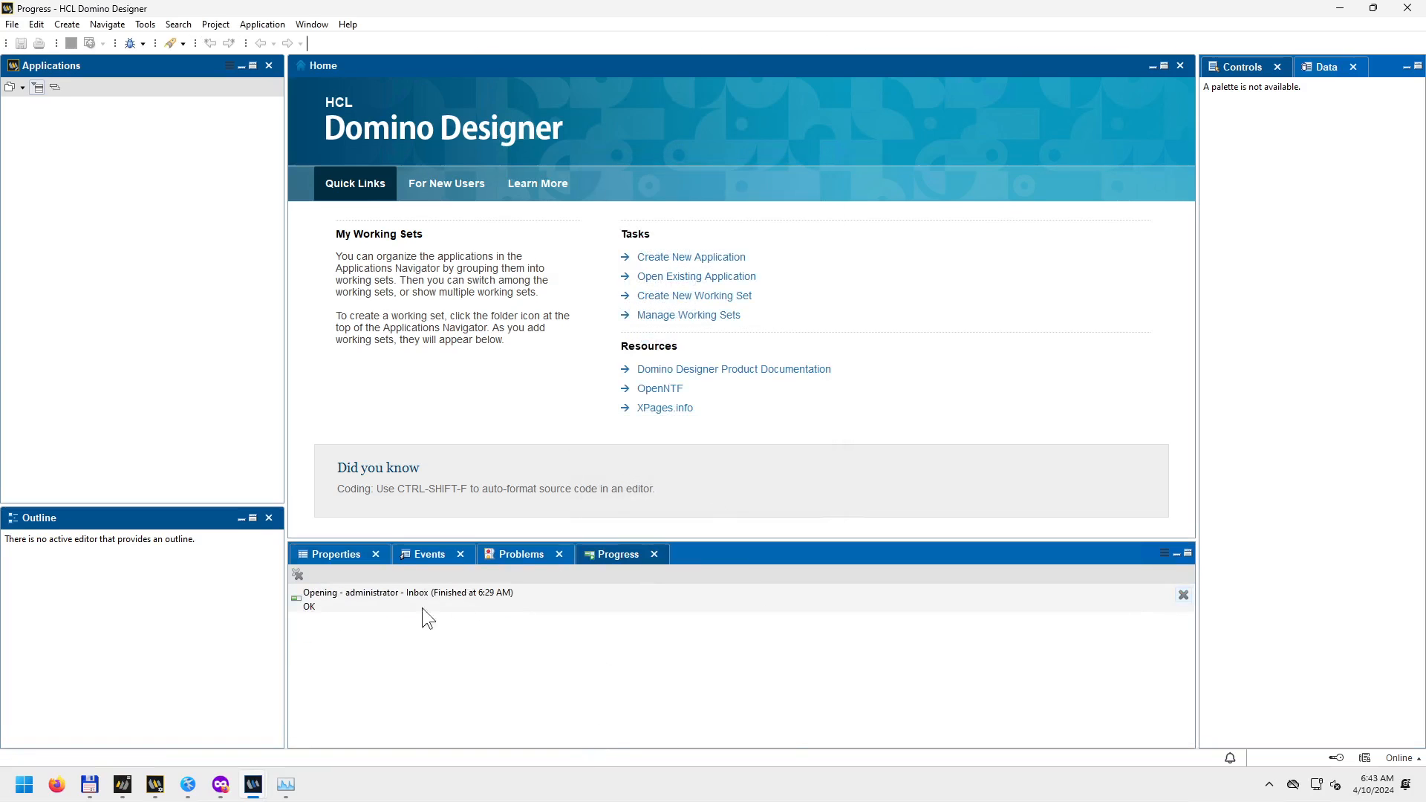
left_click(377, 599)
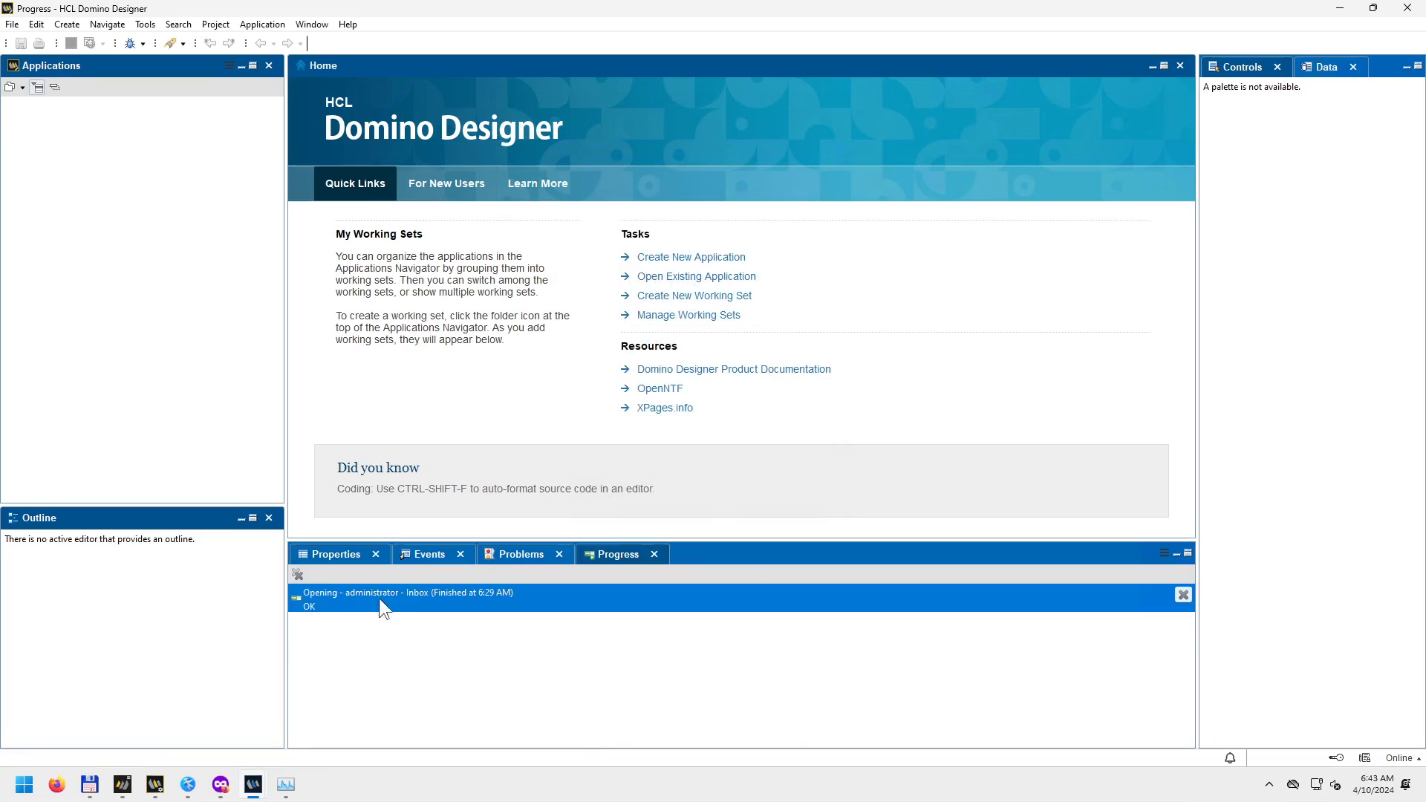
left_click(297, 575)
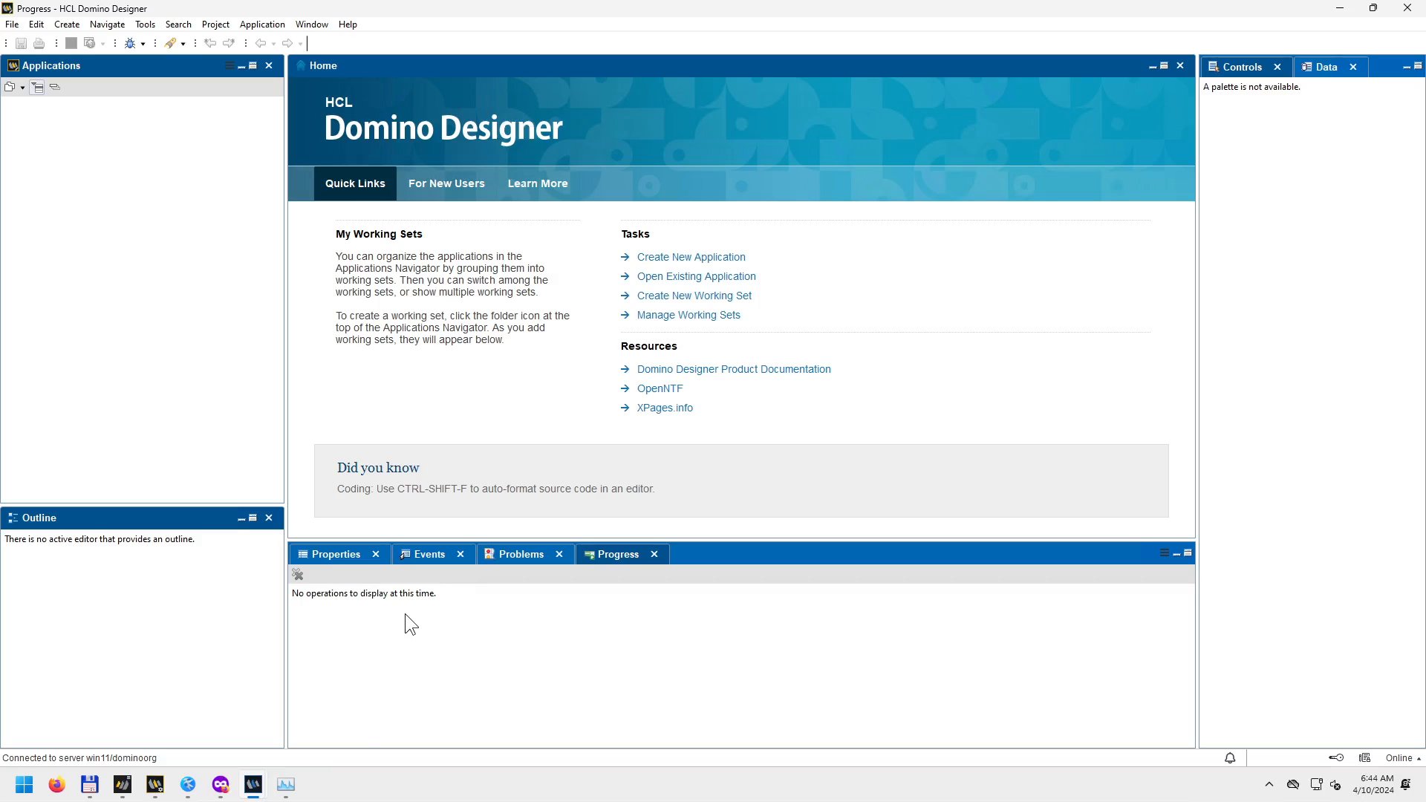
Glance at the Domino server console, return to Designer, then bring up Domino Administrator.
left_click(123, 784)
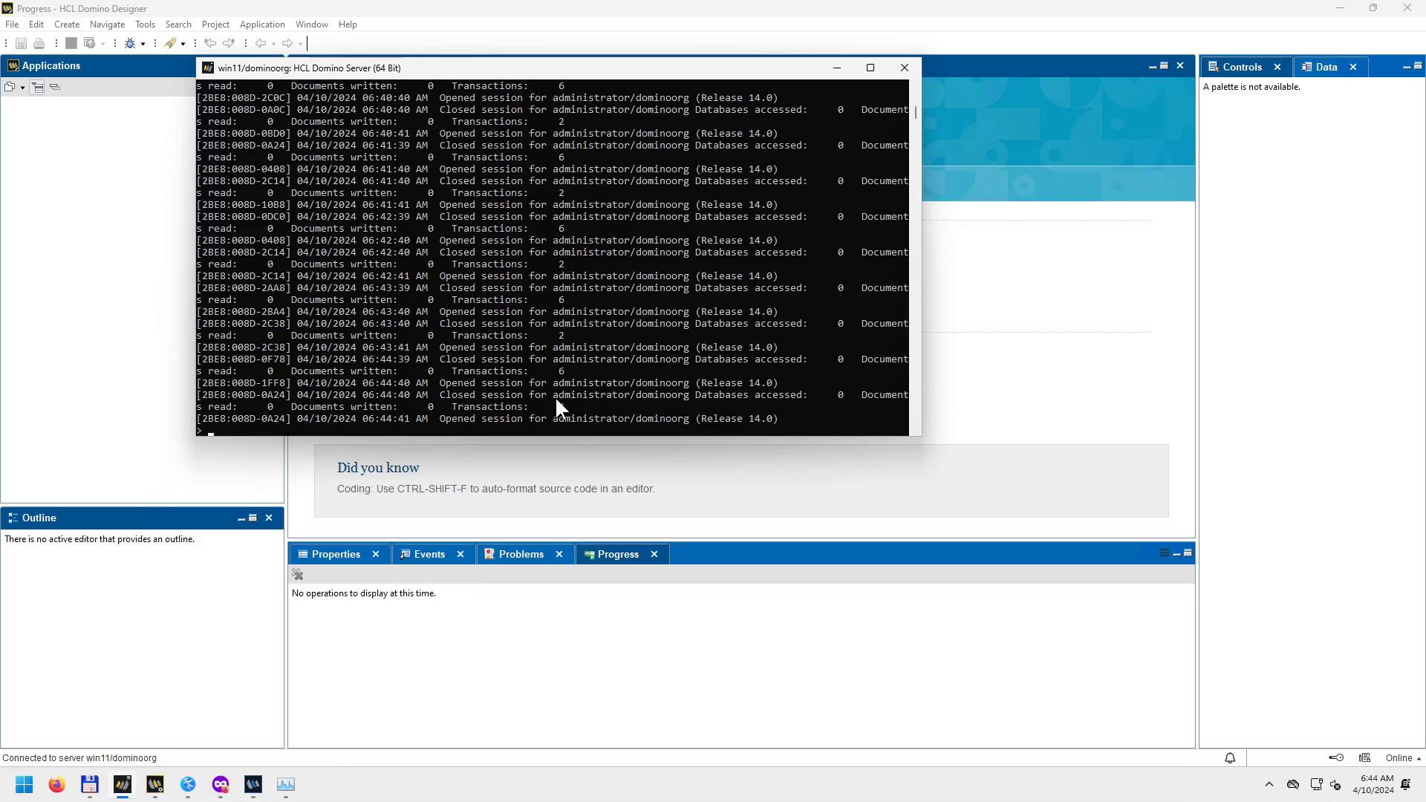
left_click(630, 654)
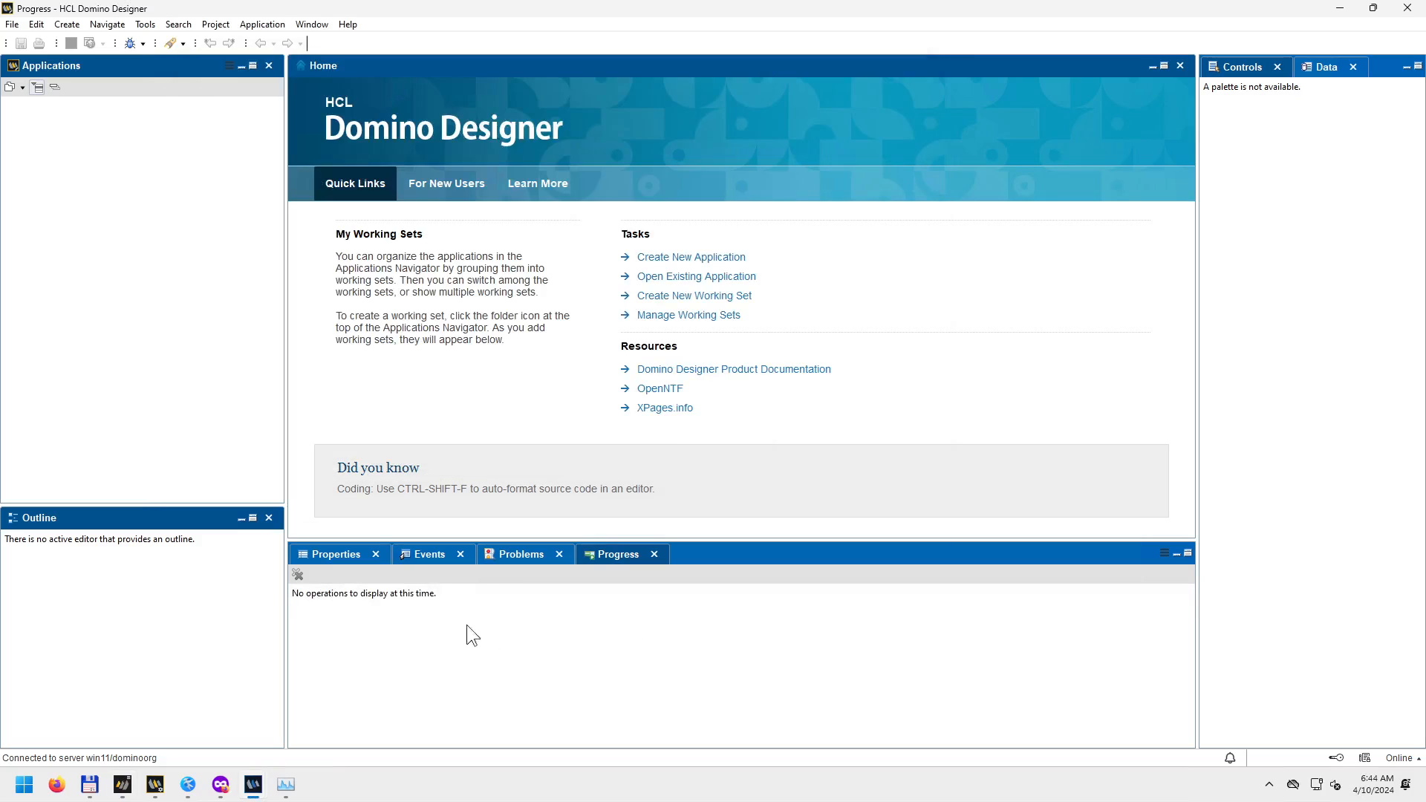
left_click(156, 788)
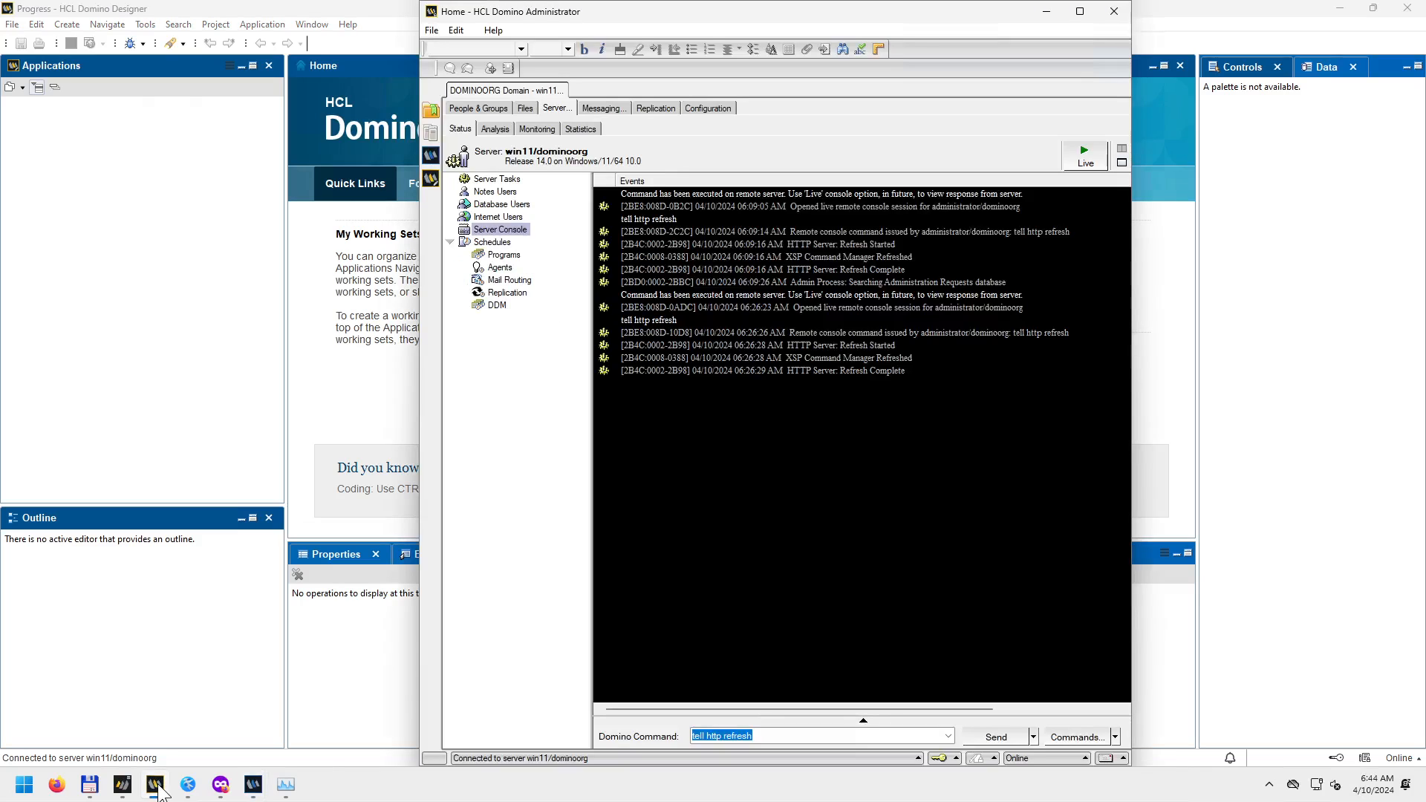
Snap the Notes workspace to the left half and Designer to the right, minimising Domino Administrator.
left_click(253, 788)
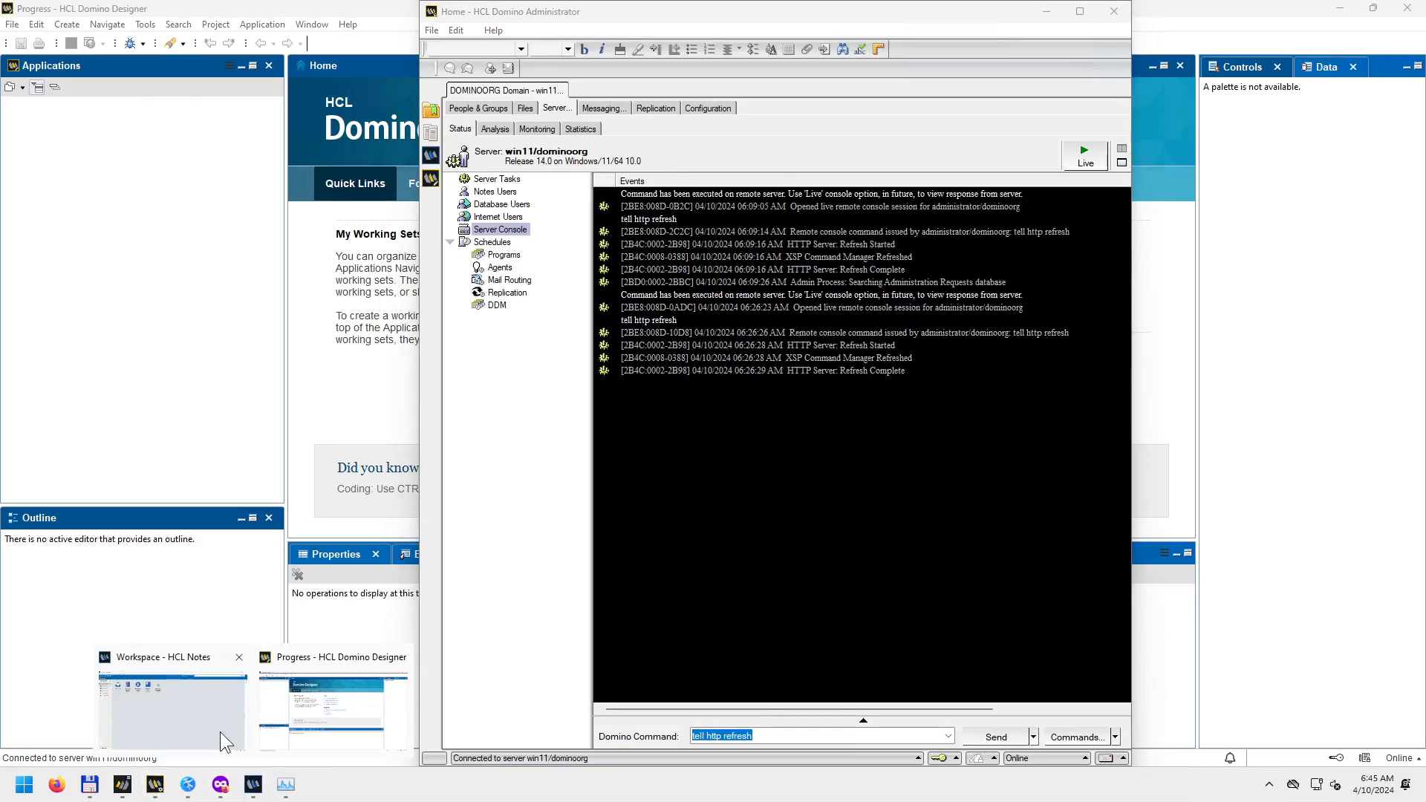
left_click(199, 709)
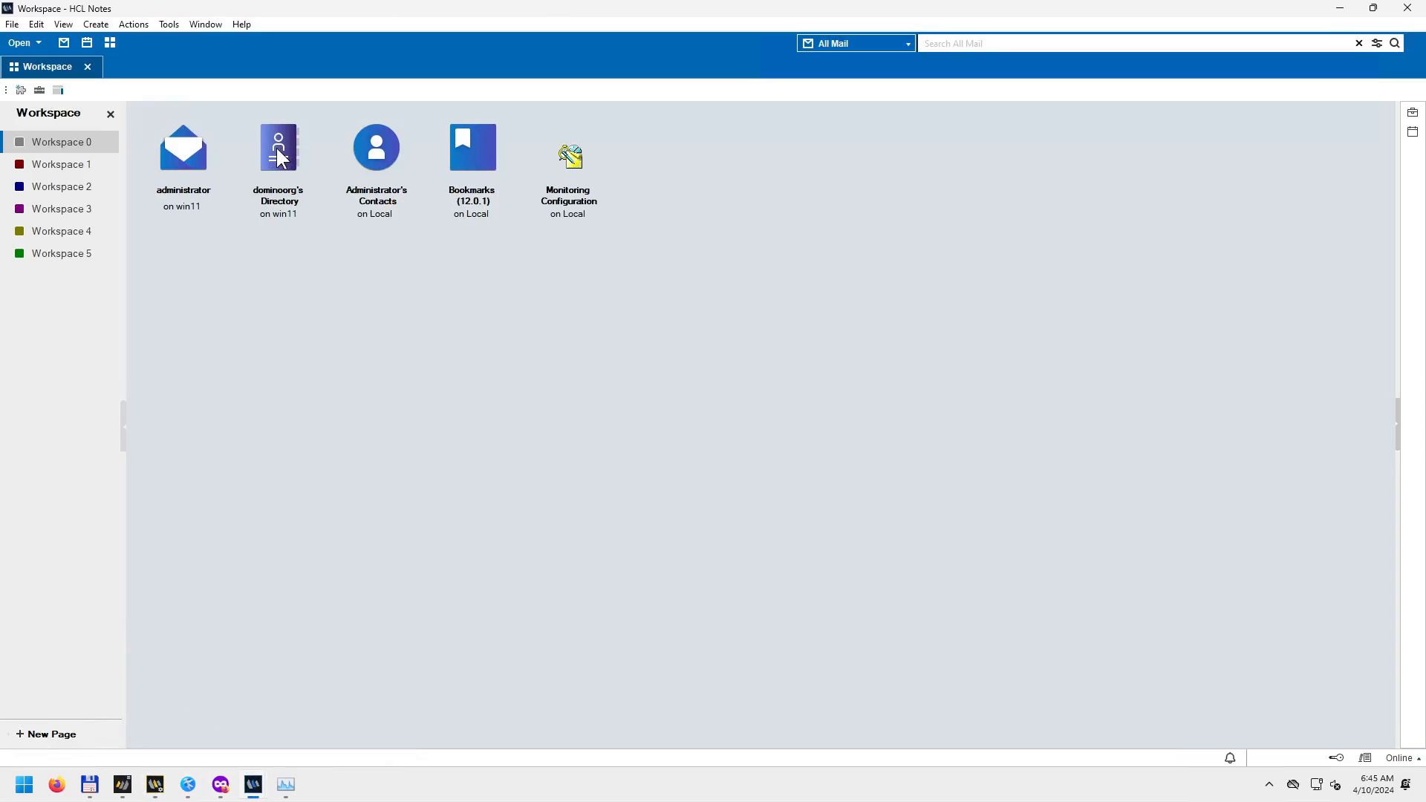
left_click_drag(437, 3, 0, 126)
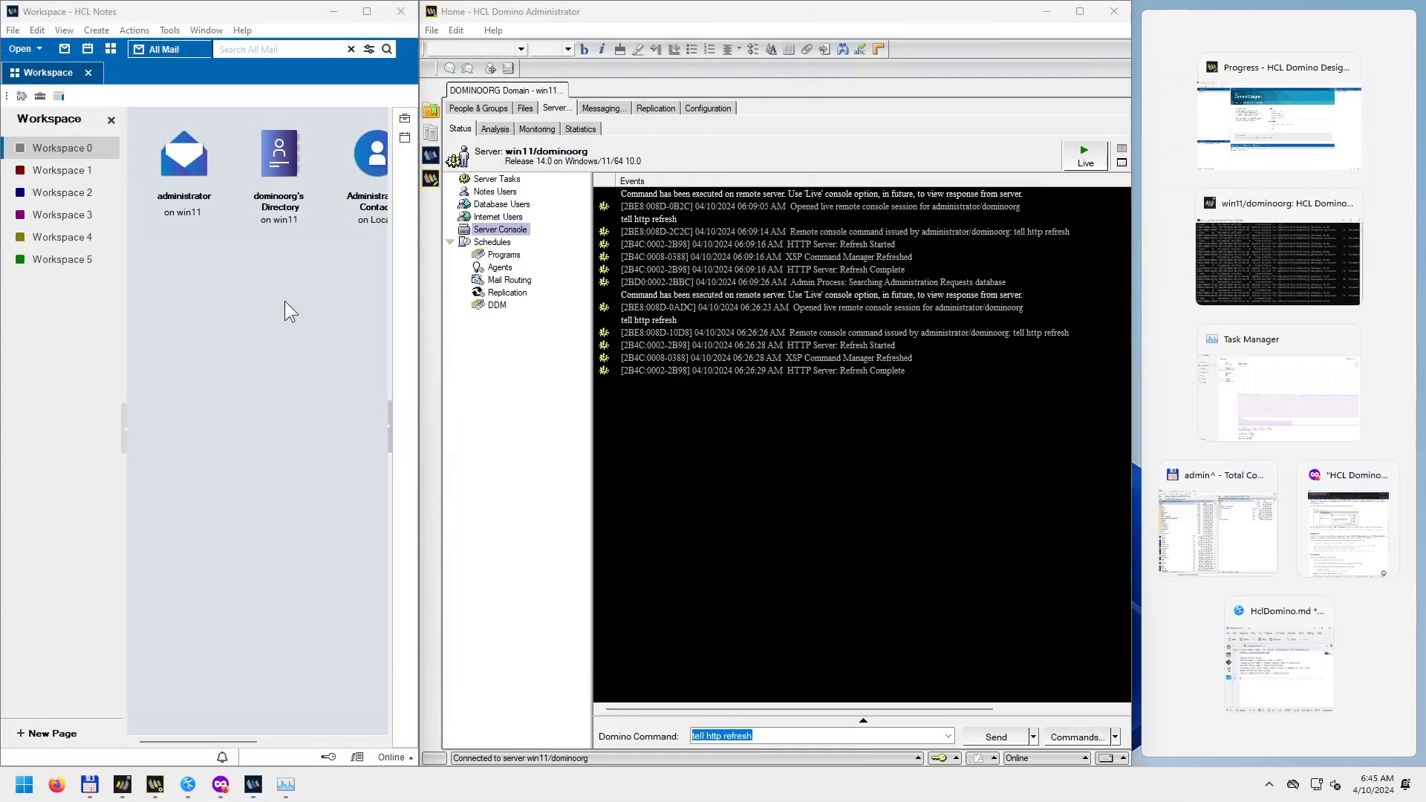
left_click(278, 158)
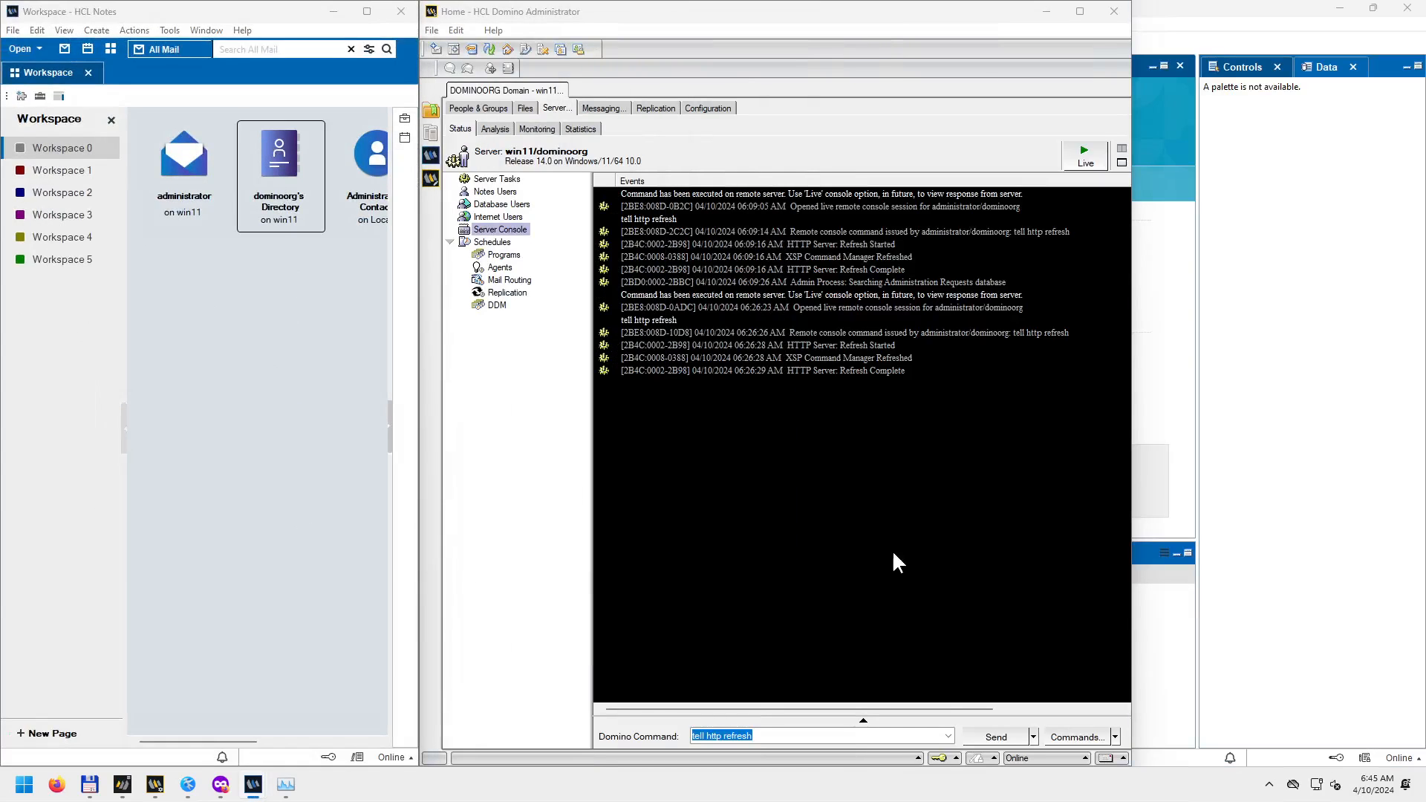
left_click(1046, 10)
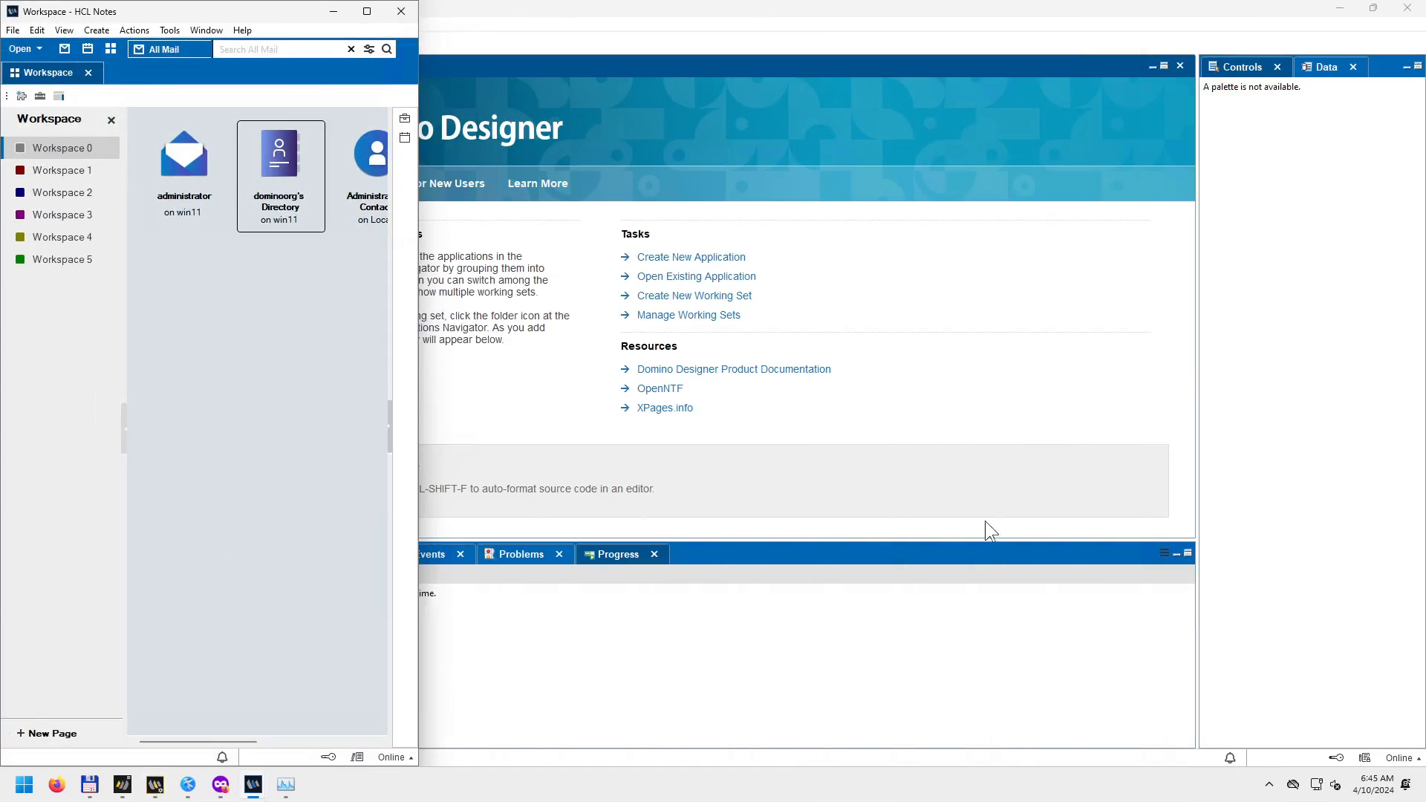
left_click(724, 658)
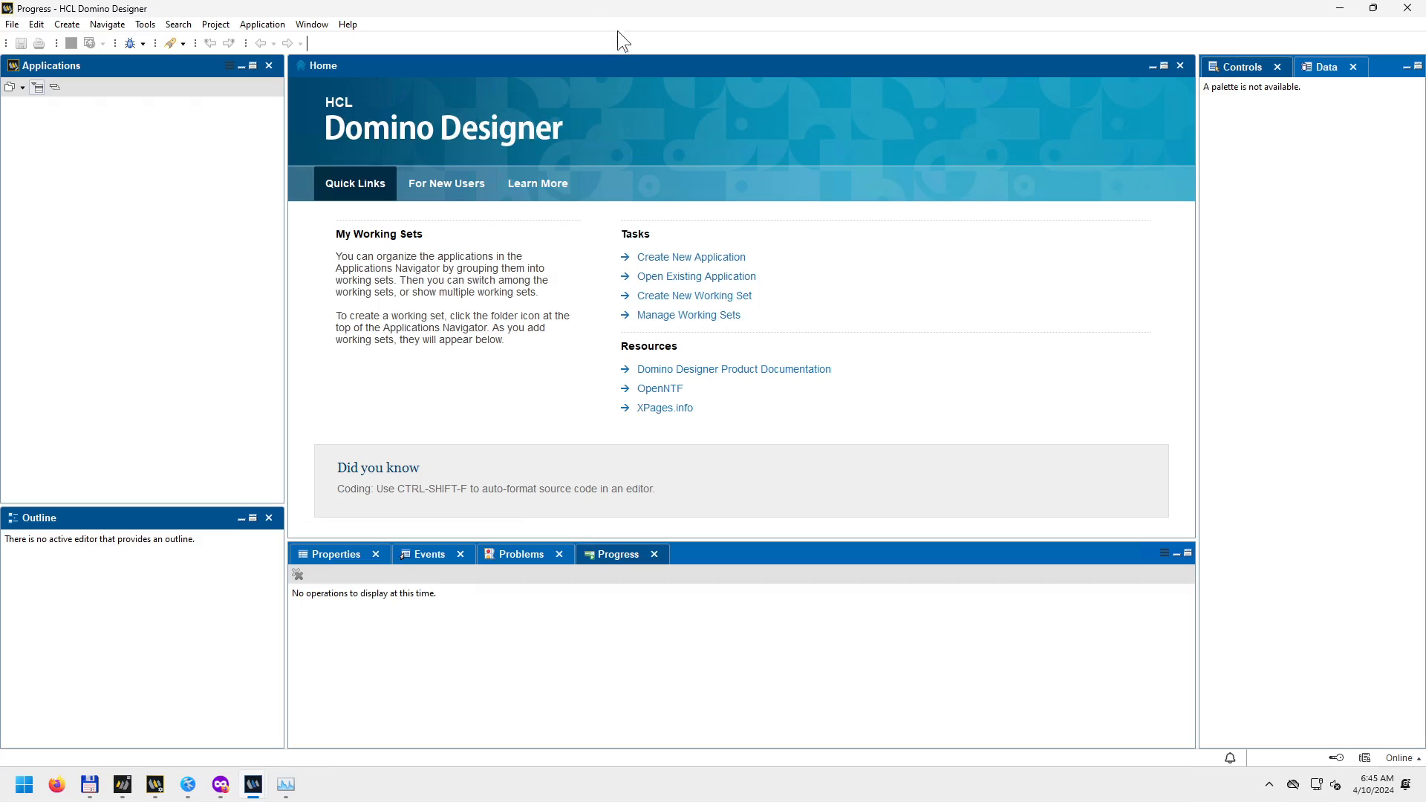
left_click_drag(528, 5, 1424, 178)
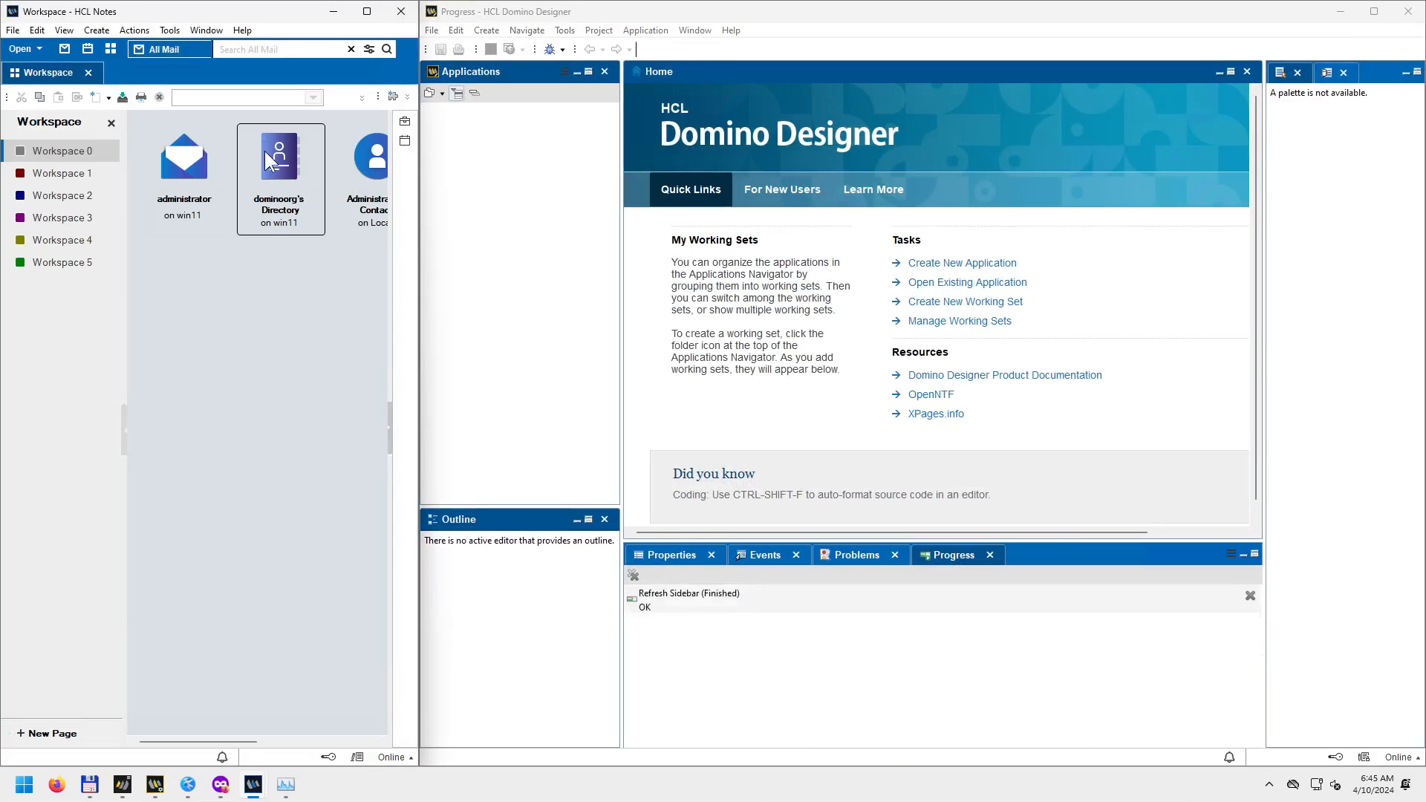
Open the dominoorg's Directory database, check Administrator's connection history, then bring up the server console.
double_click(290, 170)
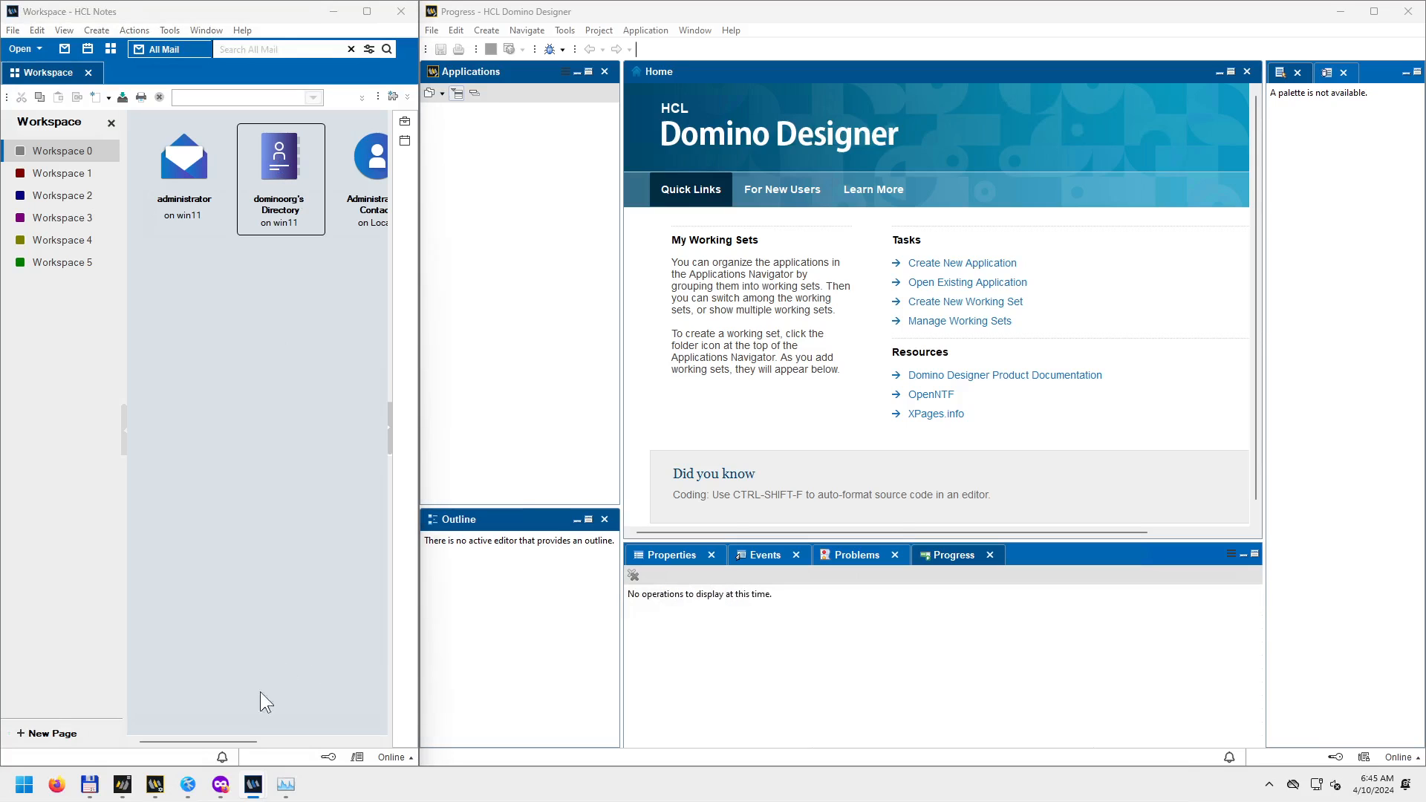
mouse_move(253, 784)
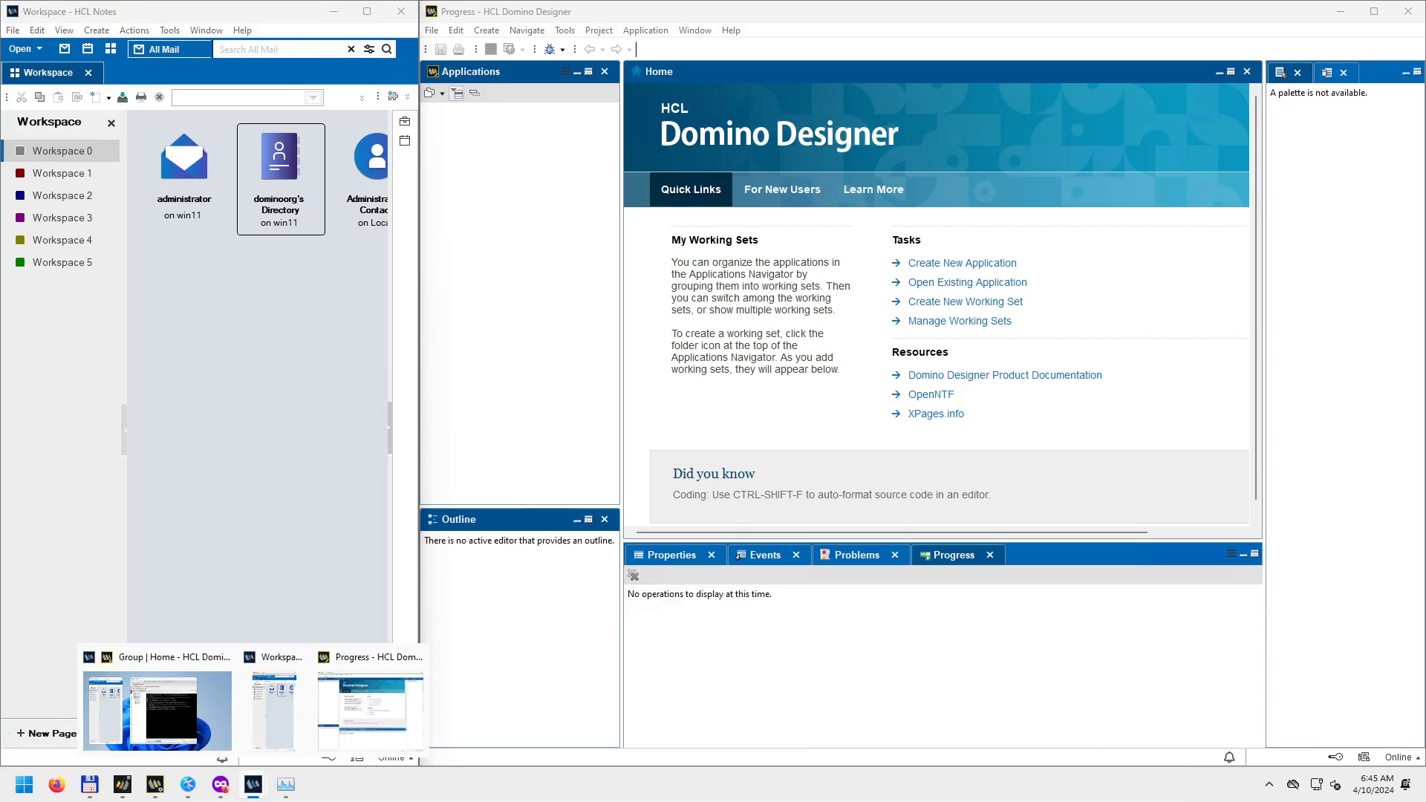
left_click(124, 784)
left_click(124, 786)
left_click(154, 788)
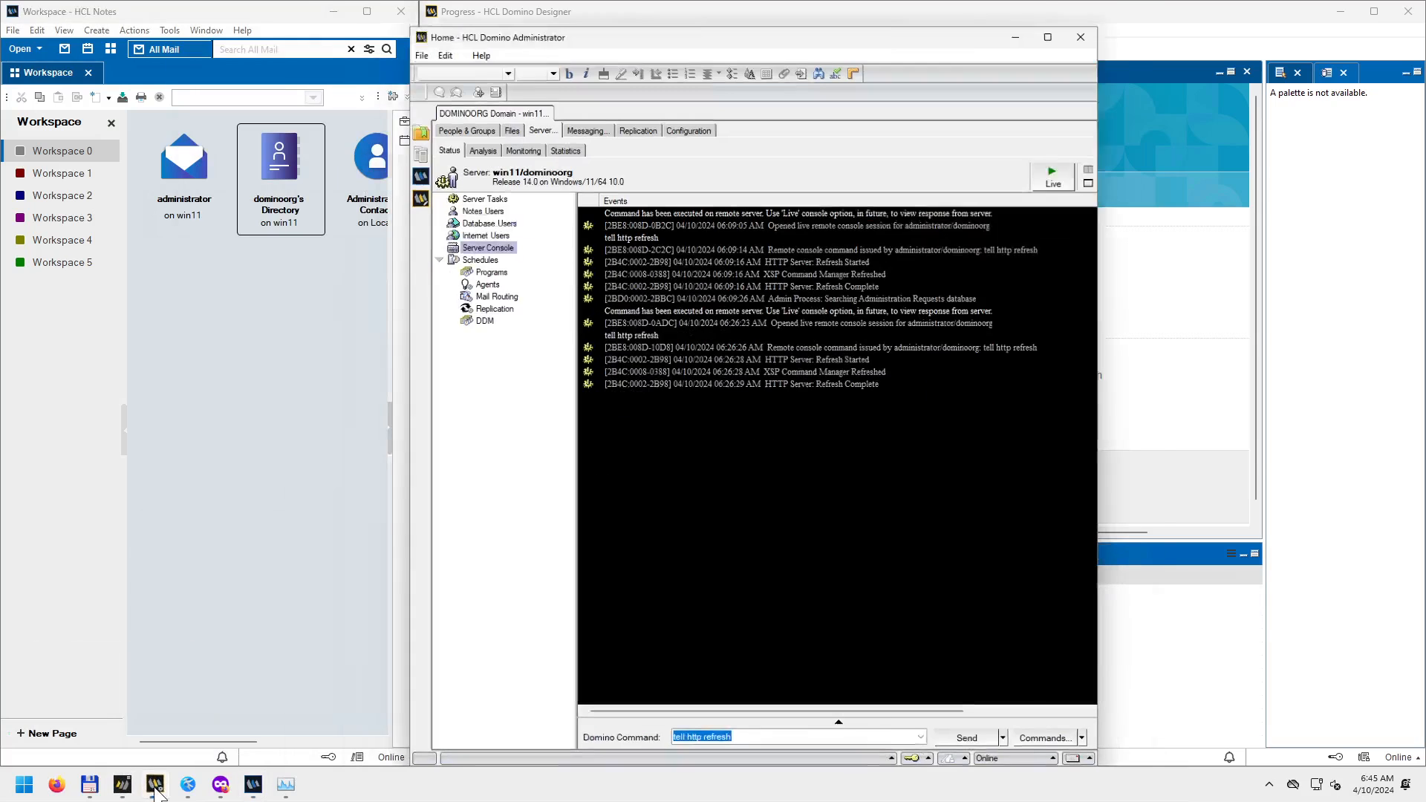
left_click(917, 757)
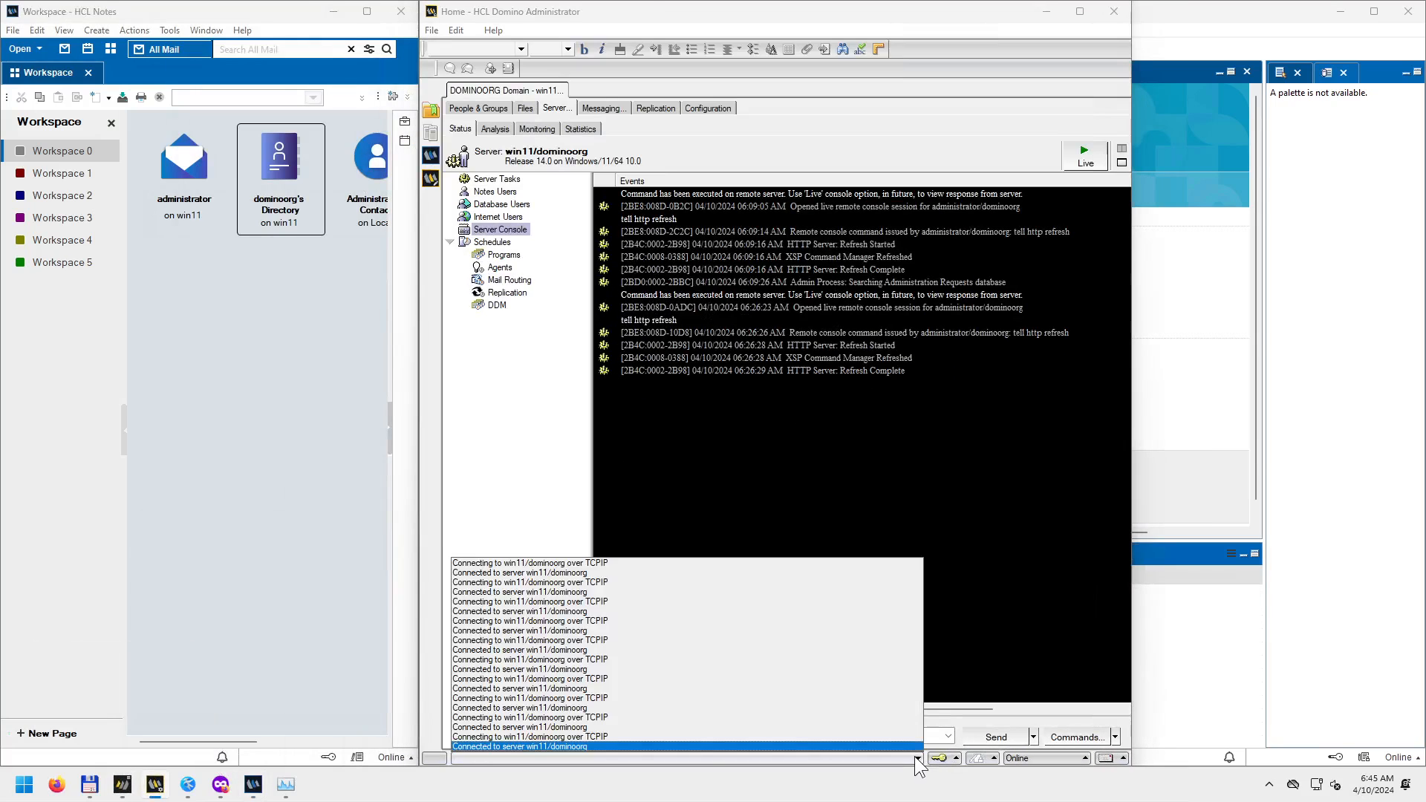
left_click(917, 758)
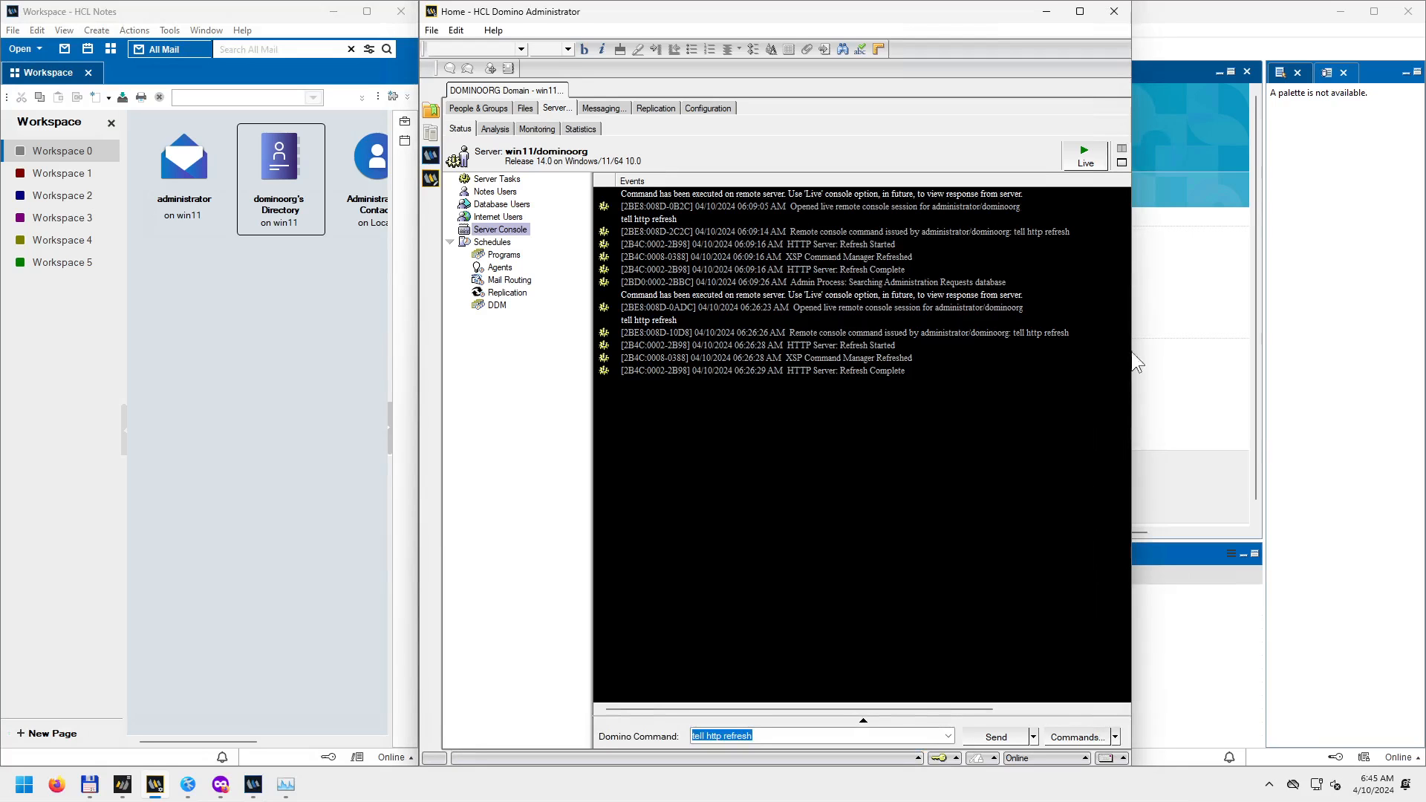
left_click(1050, 12)
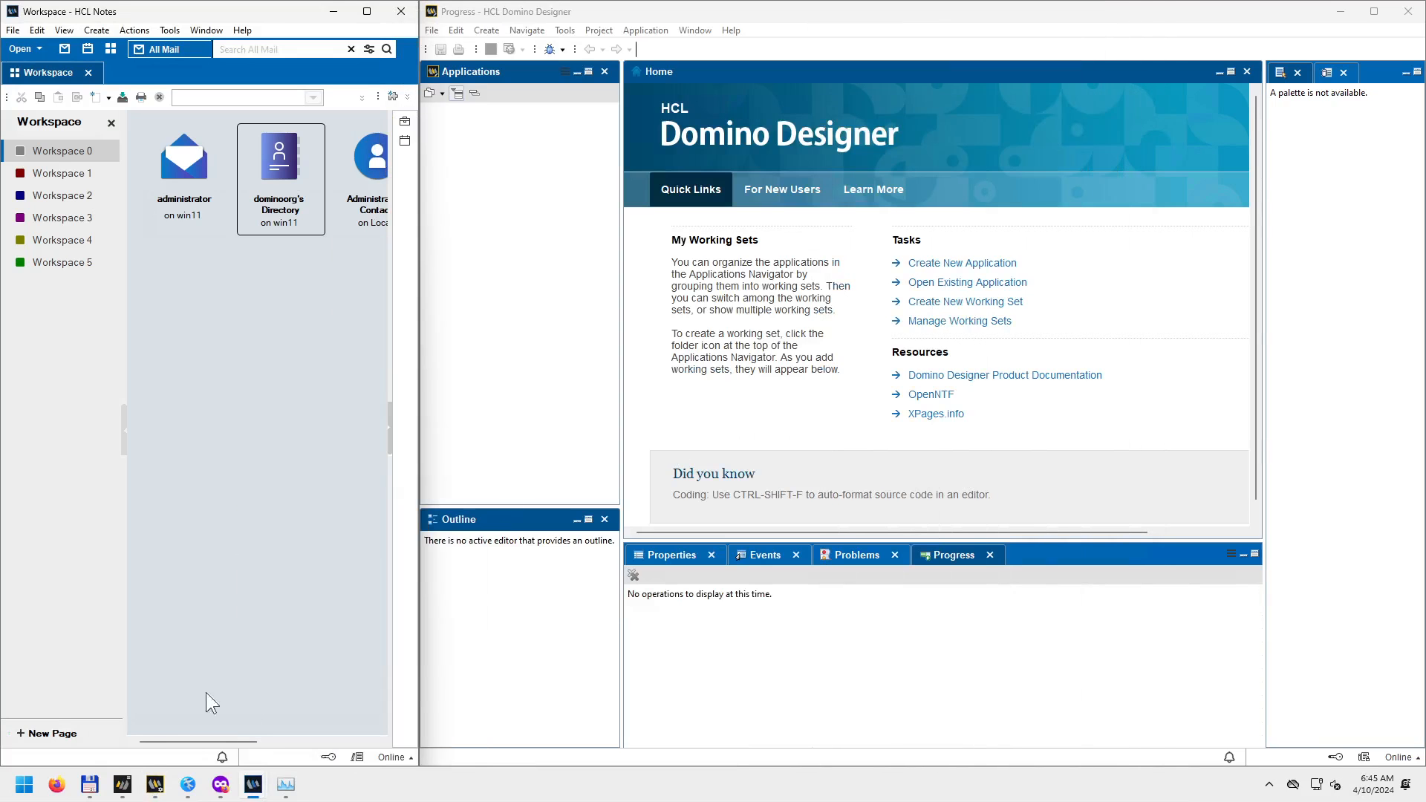
left_click(123, 786)
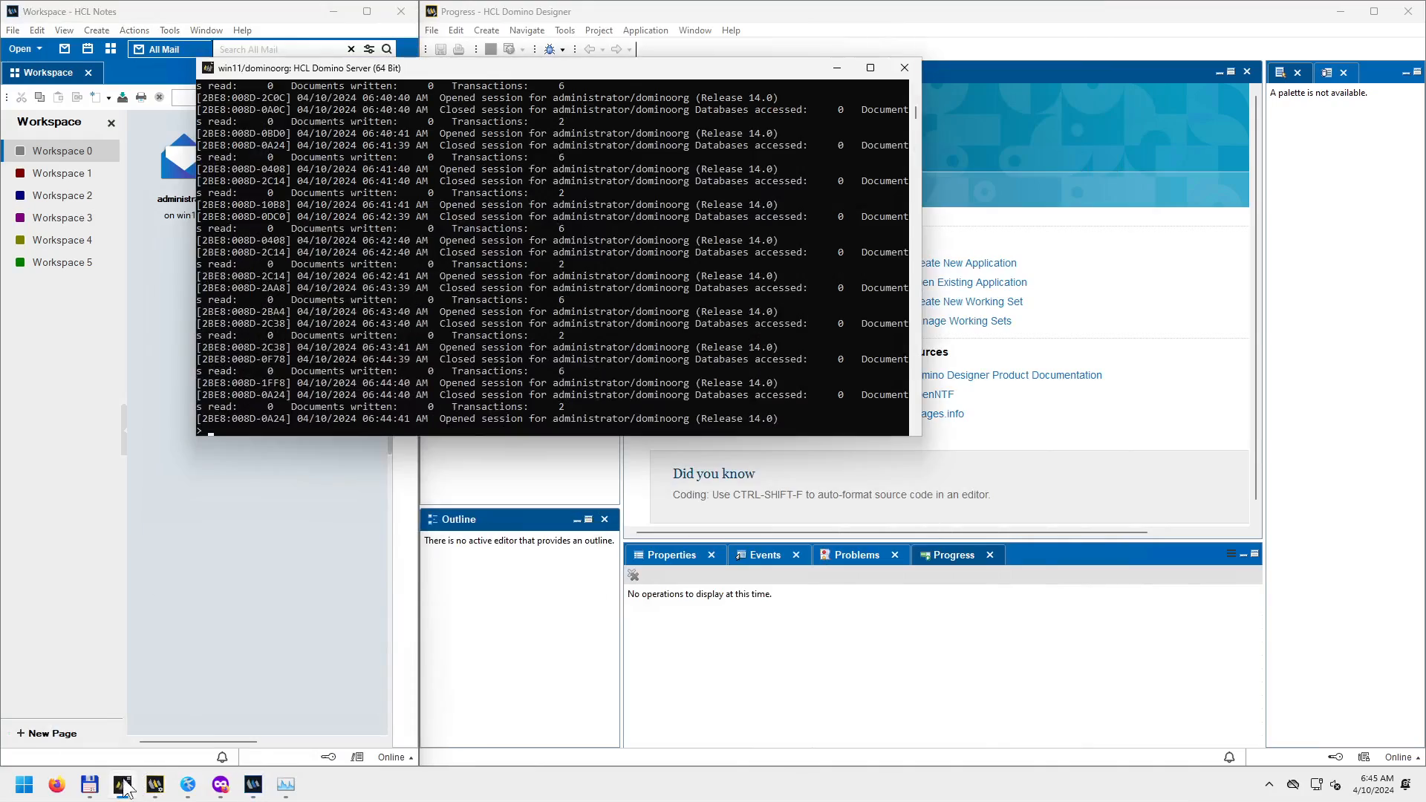
Scroll the maximised server console back to startup, select the Admin Process error line, then minimise it.
left_click(871, 68)
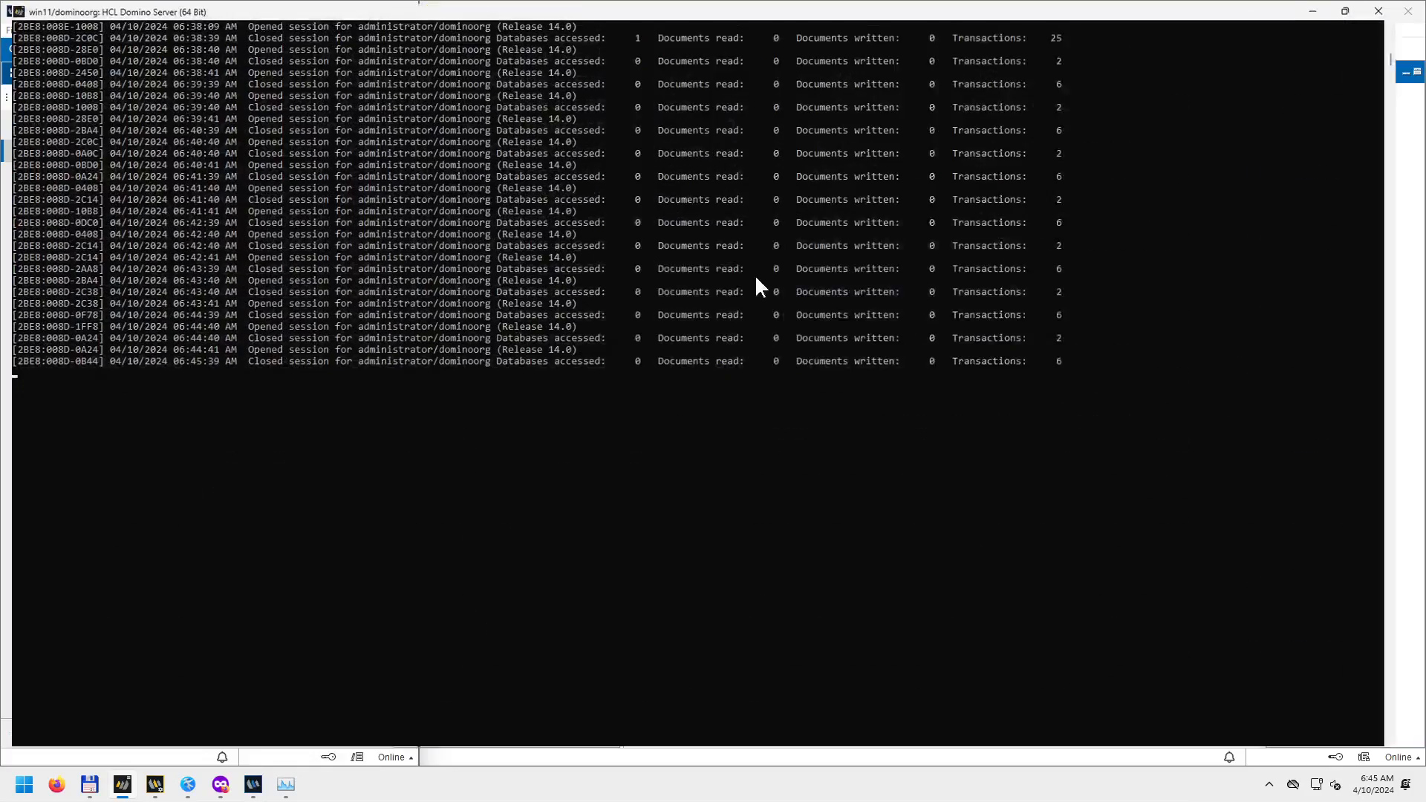
scroll(733, 380, "up", 10)
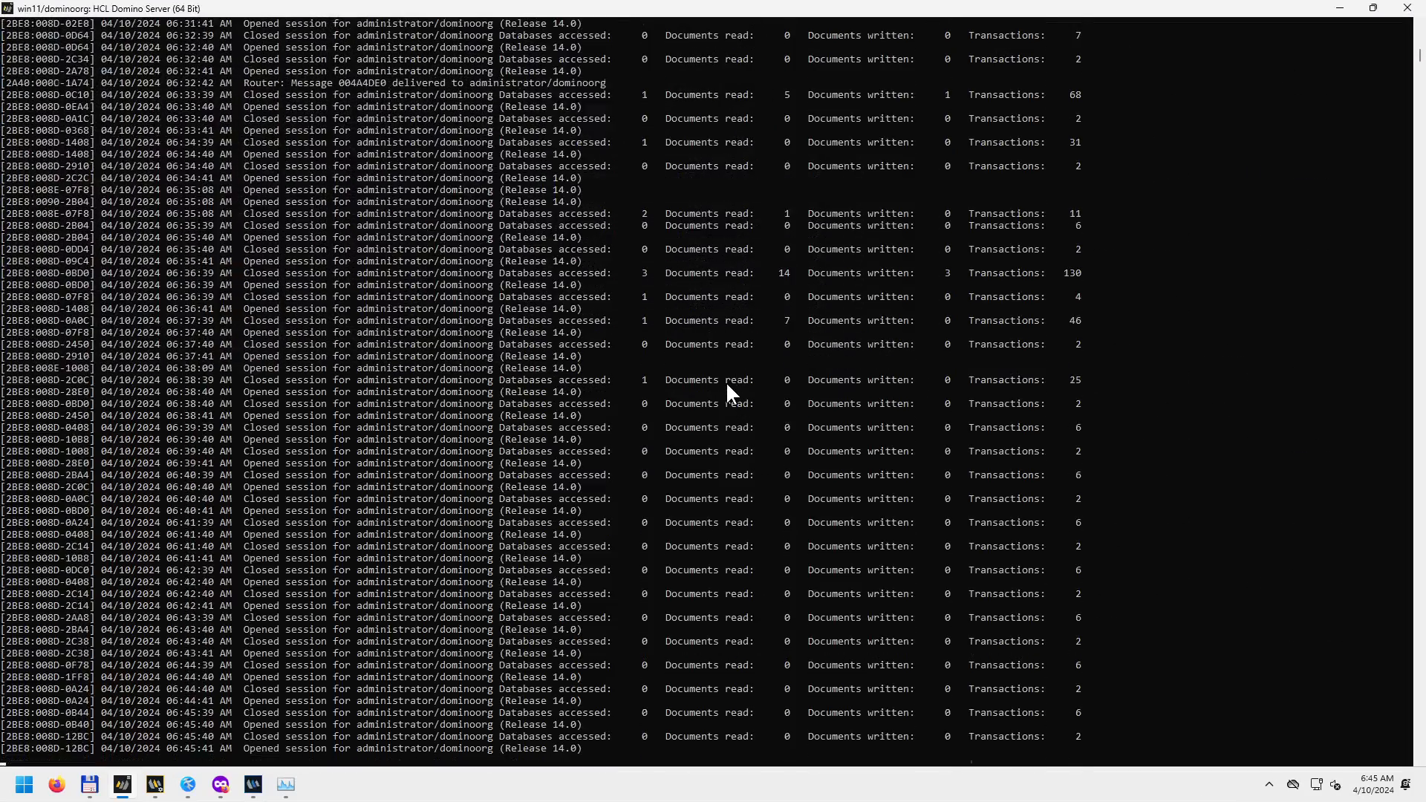
scroll(662, 389, "up", 6)
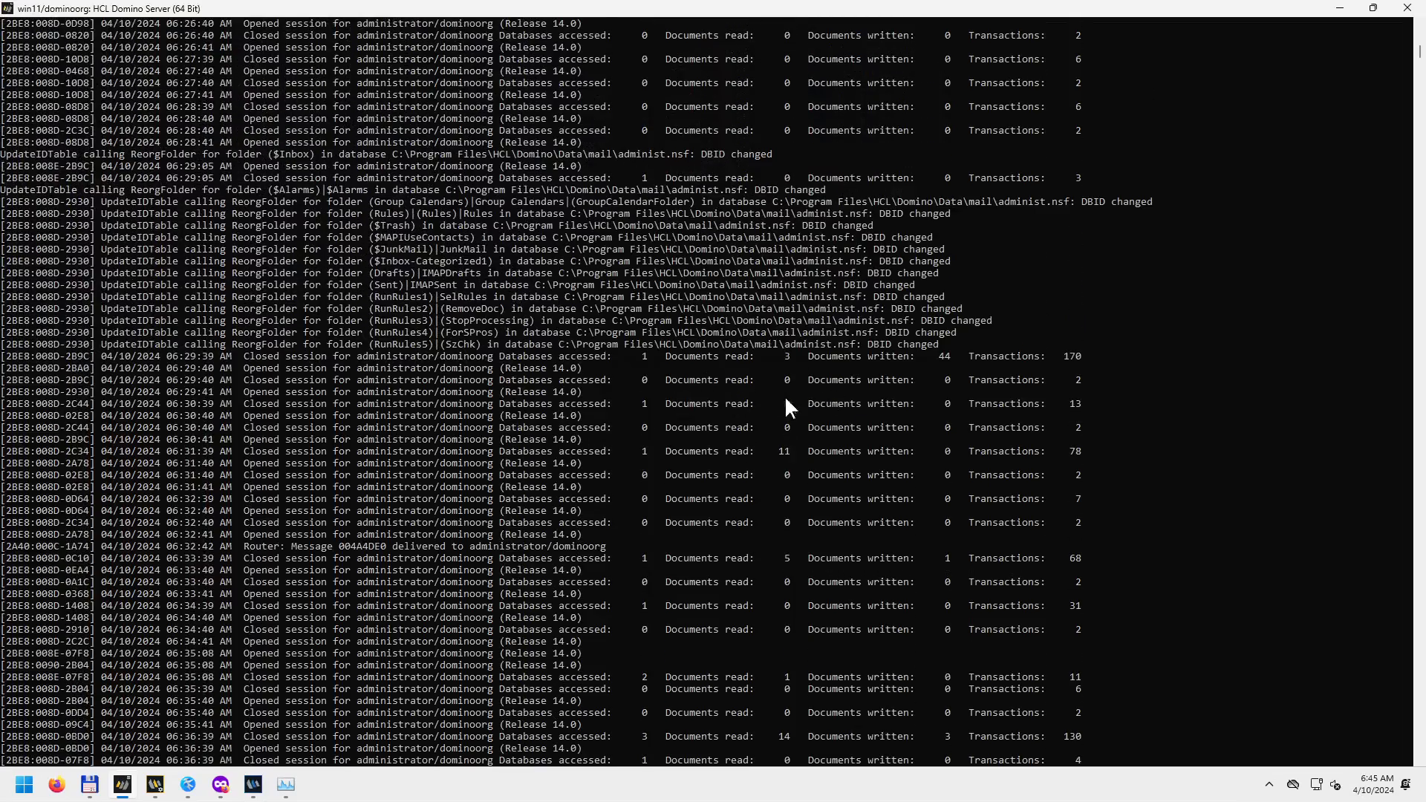
scroll(815, 401, "up", 19)
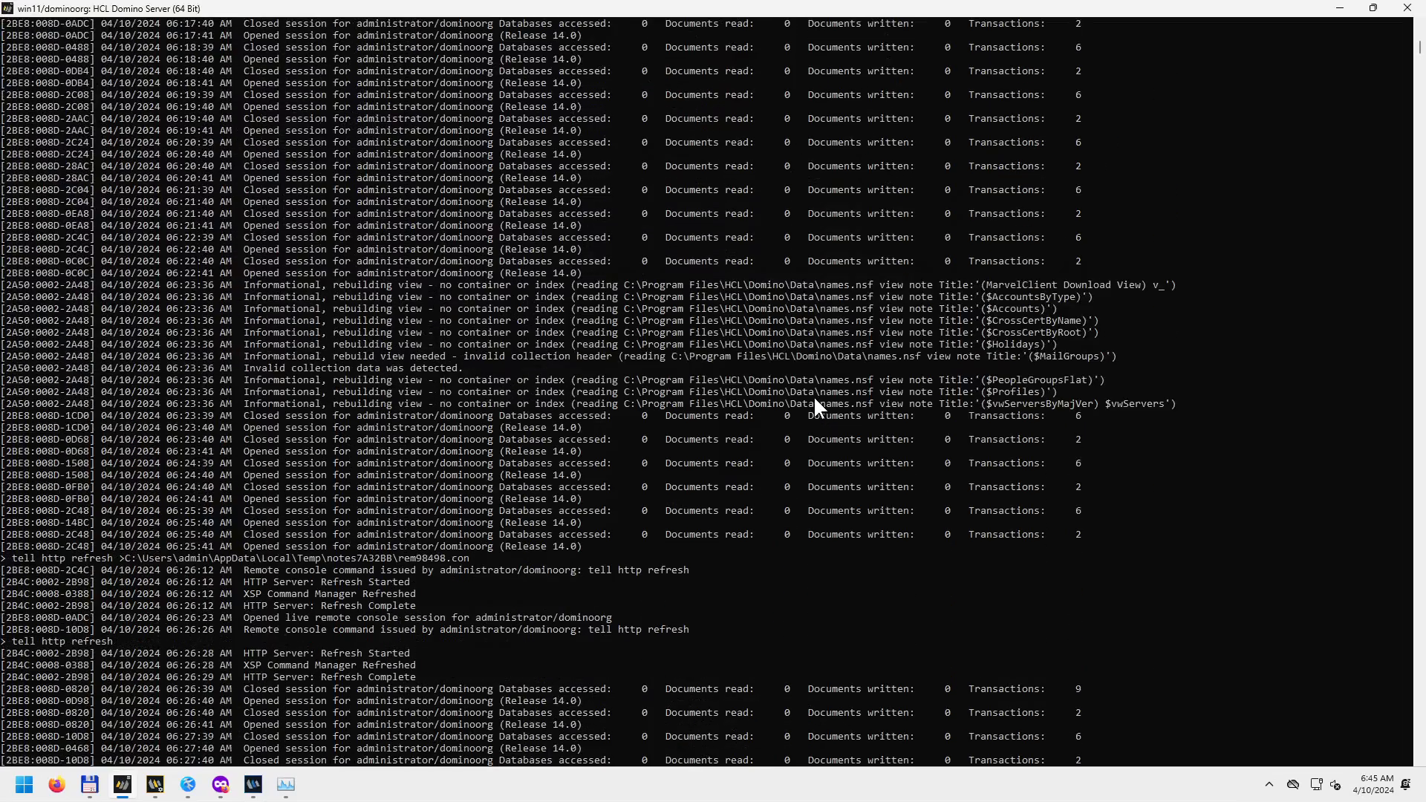
scroll(814, 402, "up", 1)
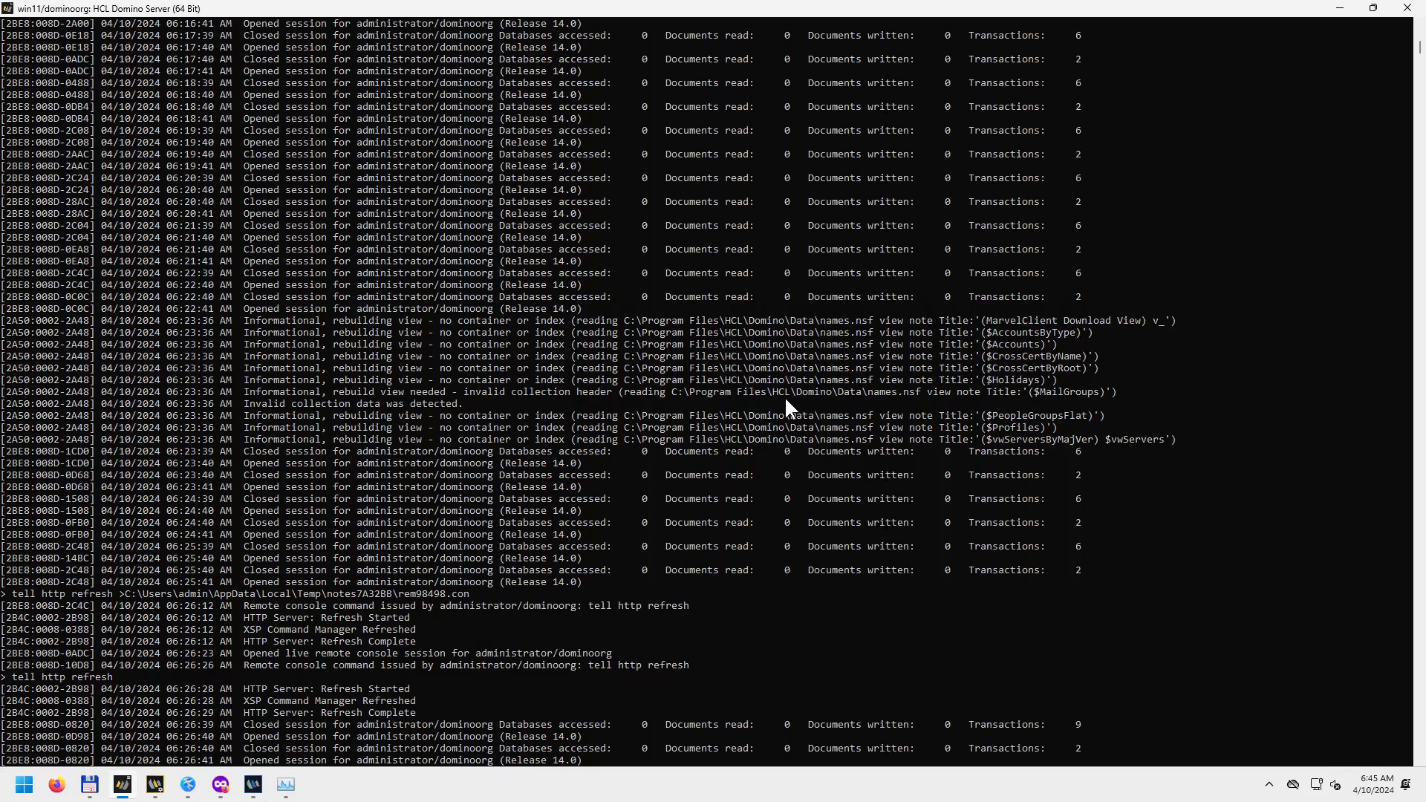
scroll(786, 401, "up", 20)
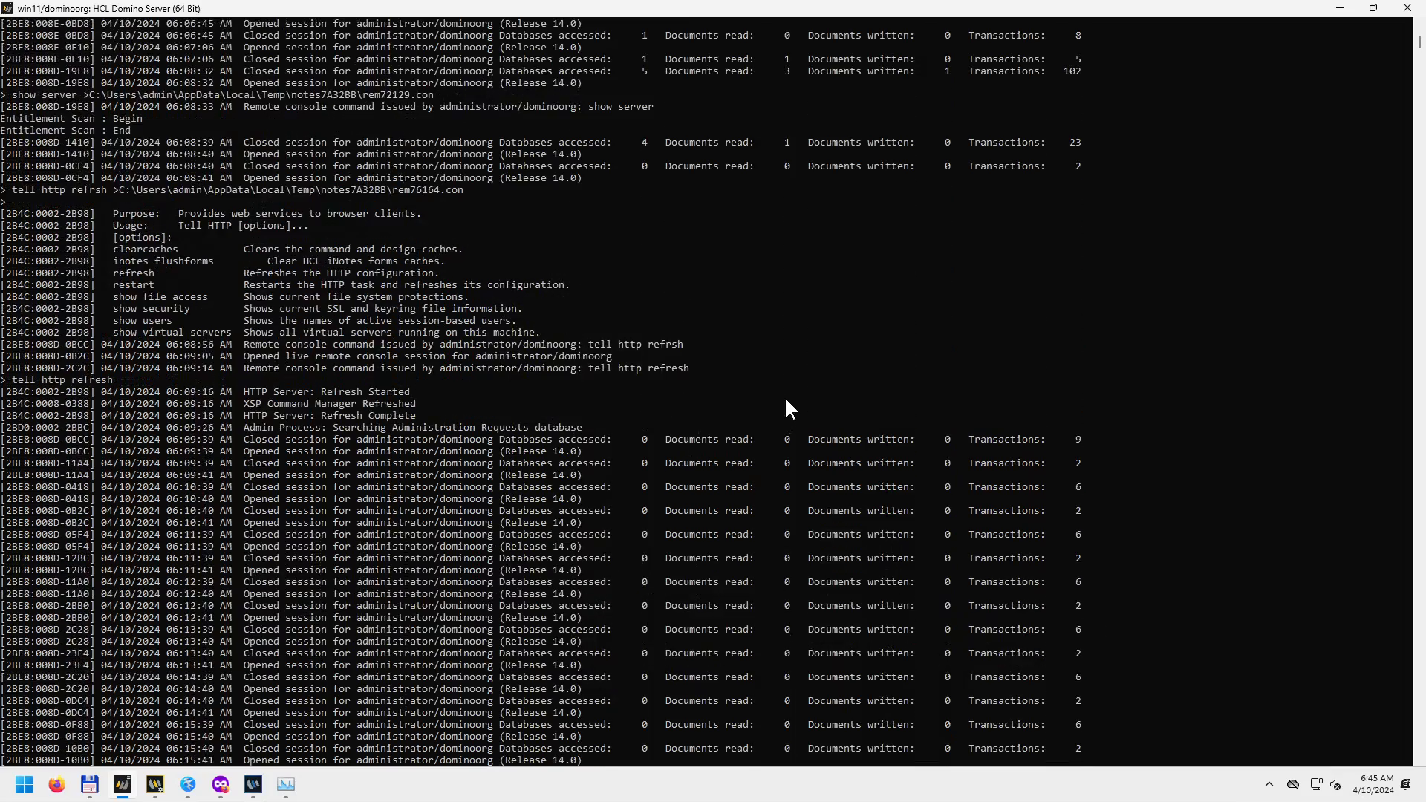
scroll(786, 401, "up", 13)
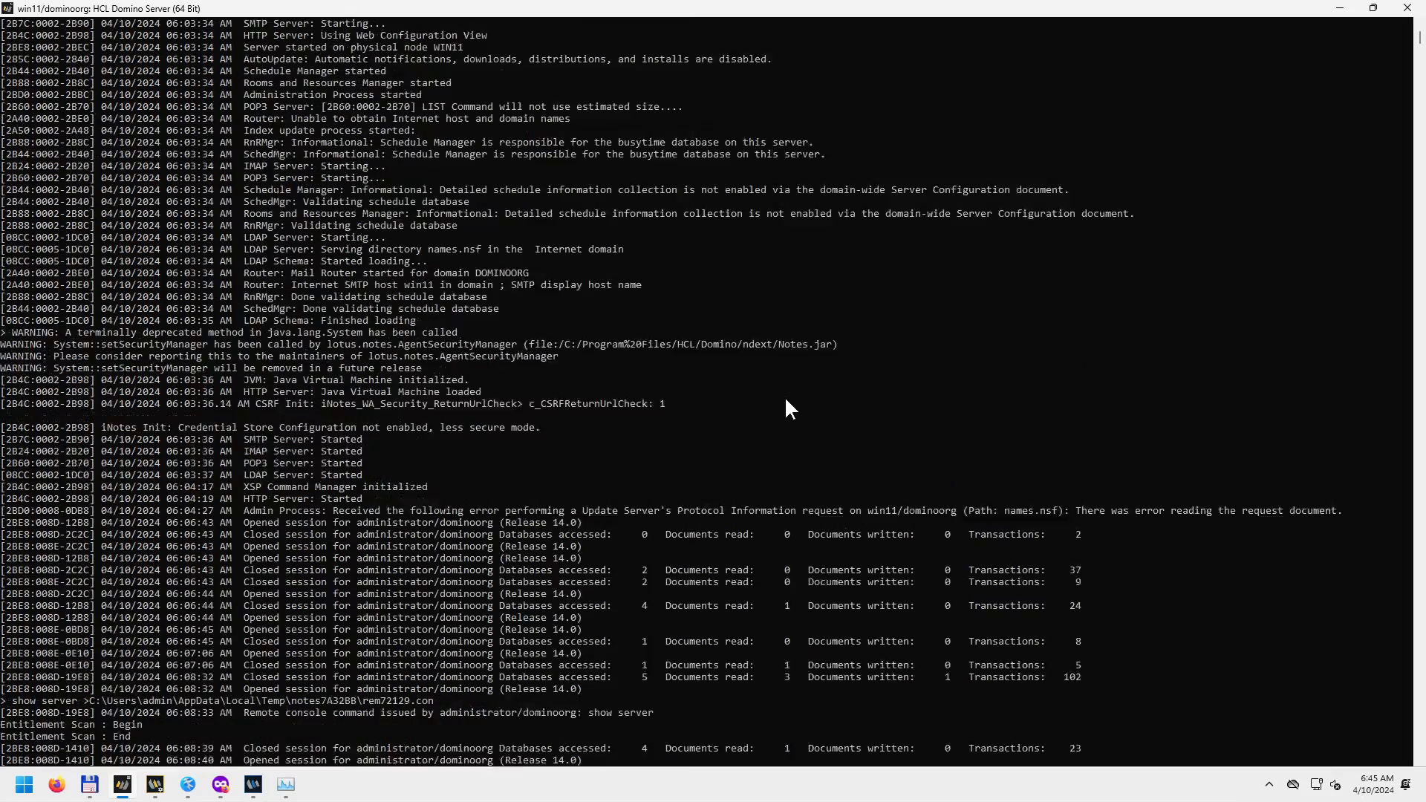
scroll(786, 401, "up", 7)
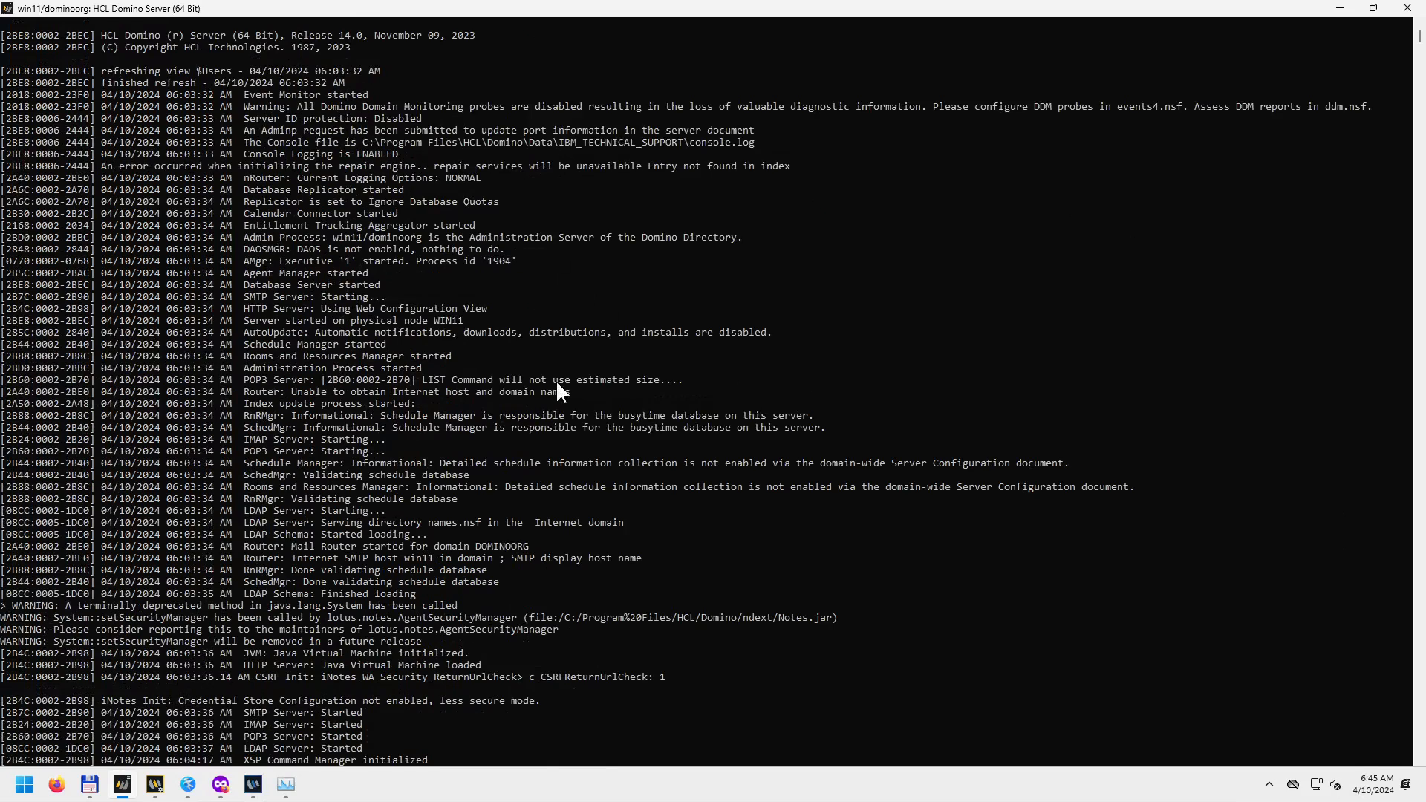
scroll(518, 368, "down", 5)
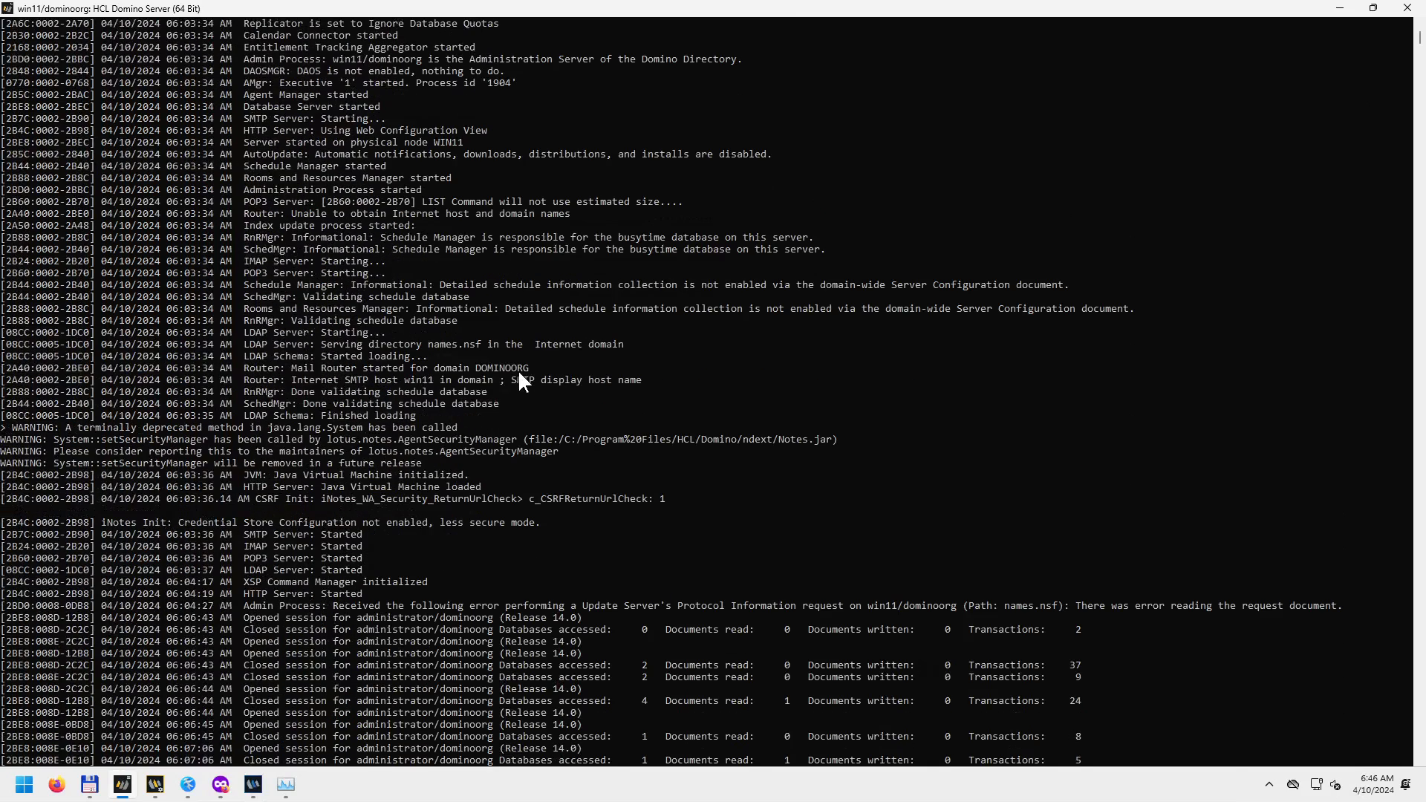
scroll(307, 595, "down", 2)
left_click_drag(215, 535, 1229, 543)
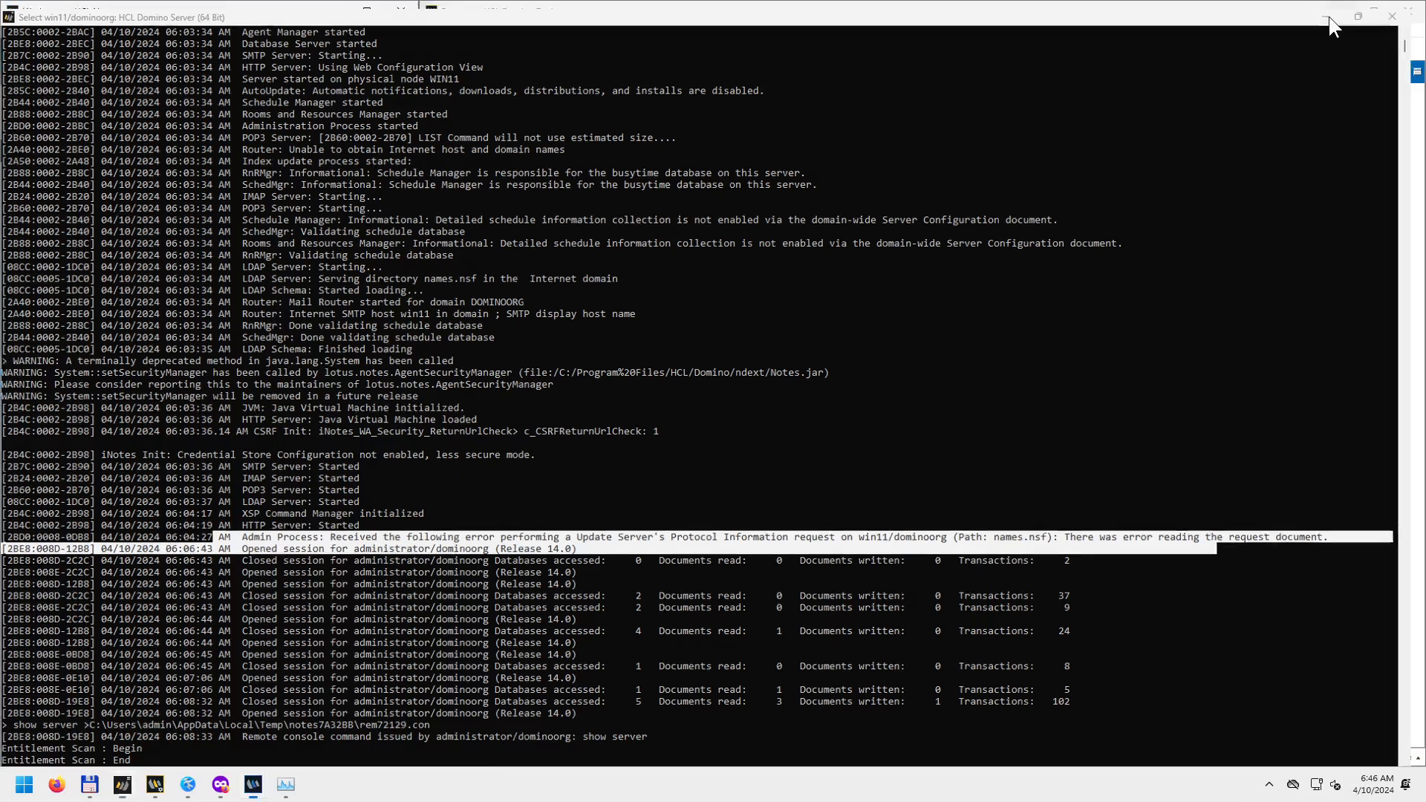
left_click(1339, 9)
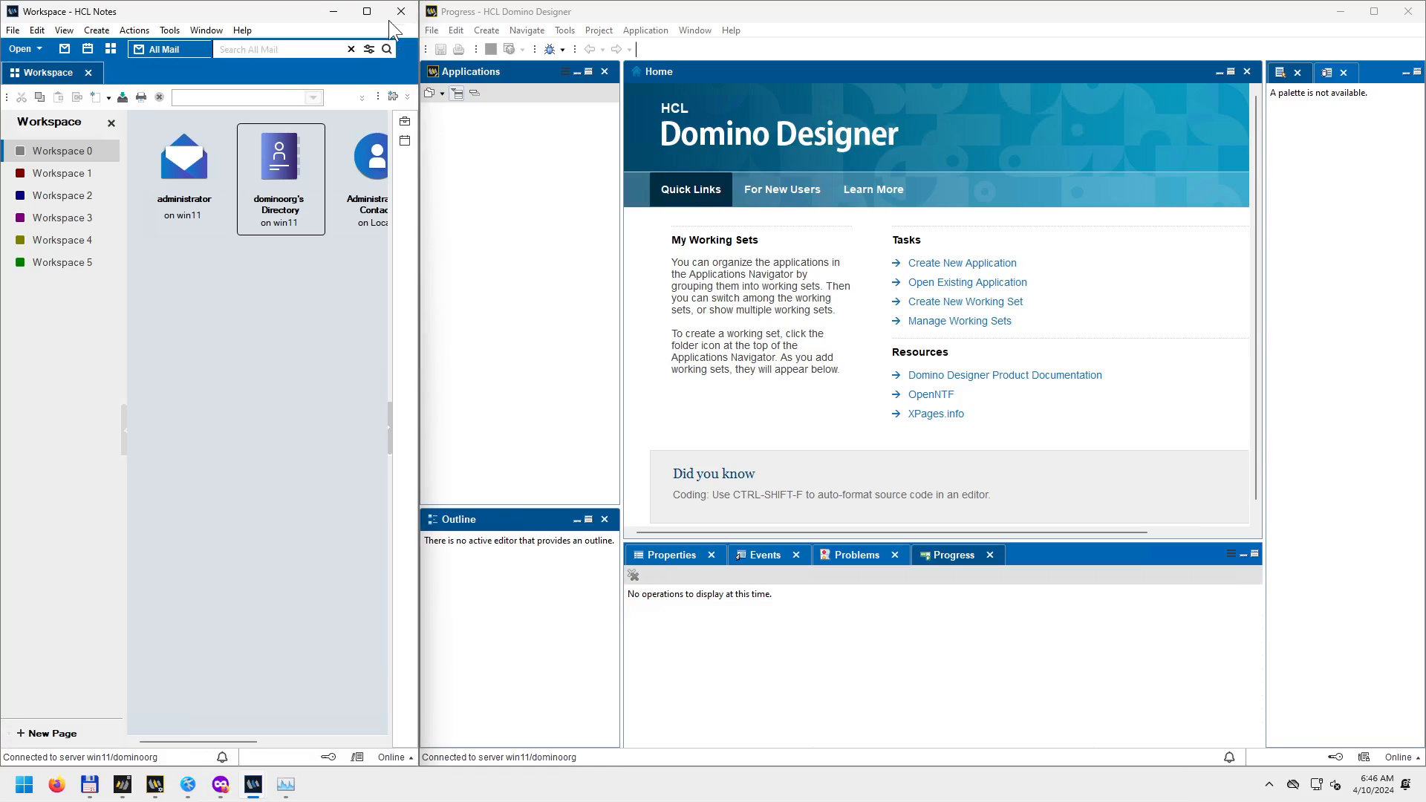
Maximise Notes and reopen the Administrator's Contacts database.
left_click(367, 11)
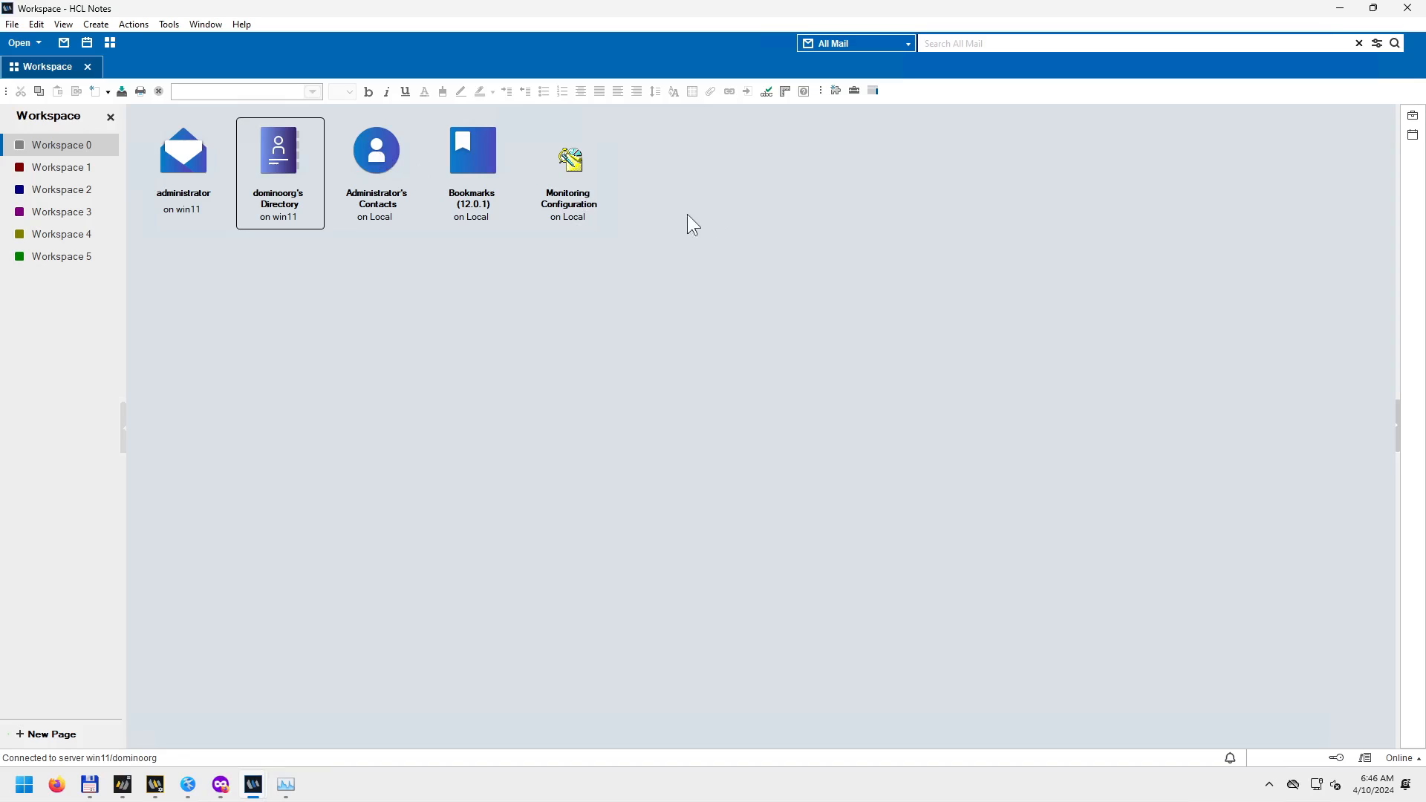
left_click(379, 153)
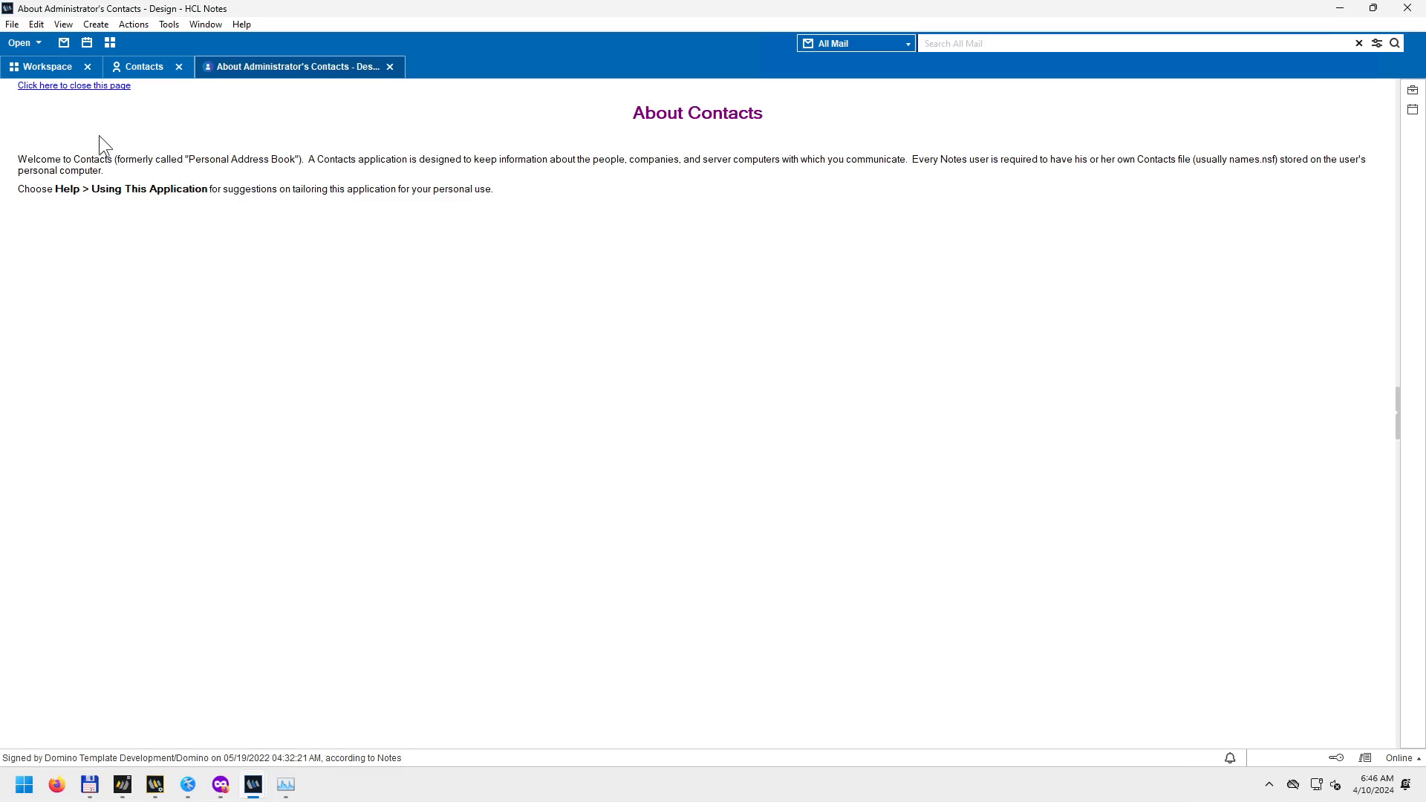
left_click(389, 67)
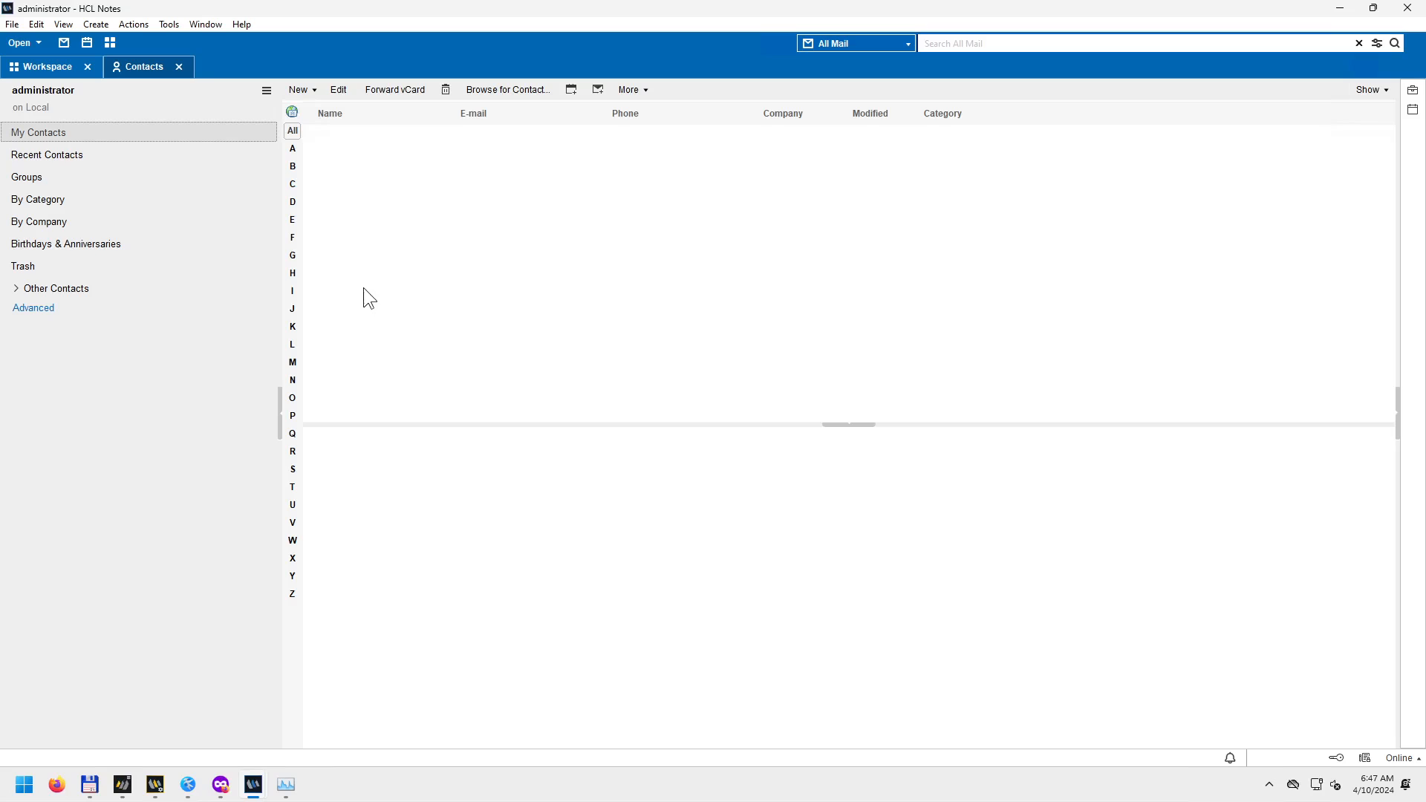
left_click(177, 66)
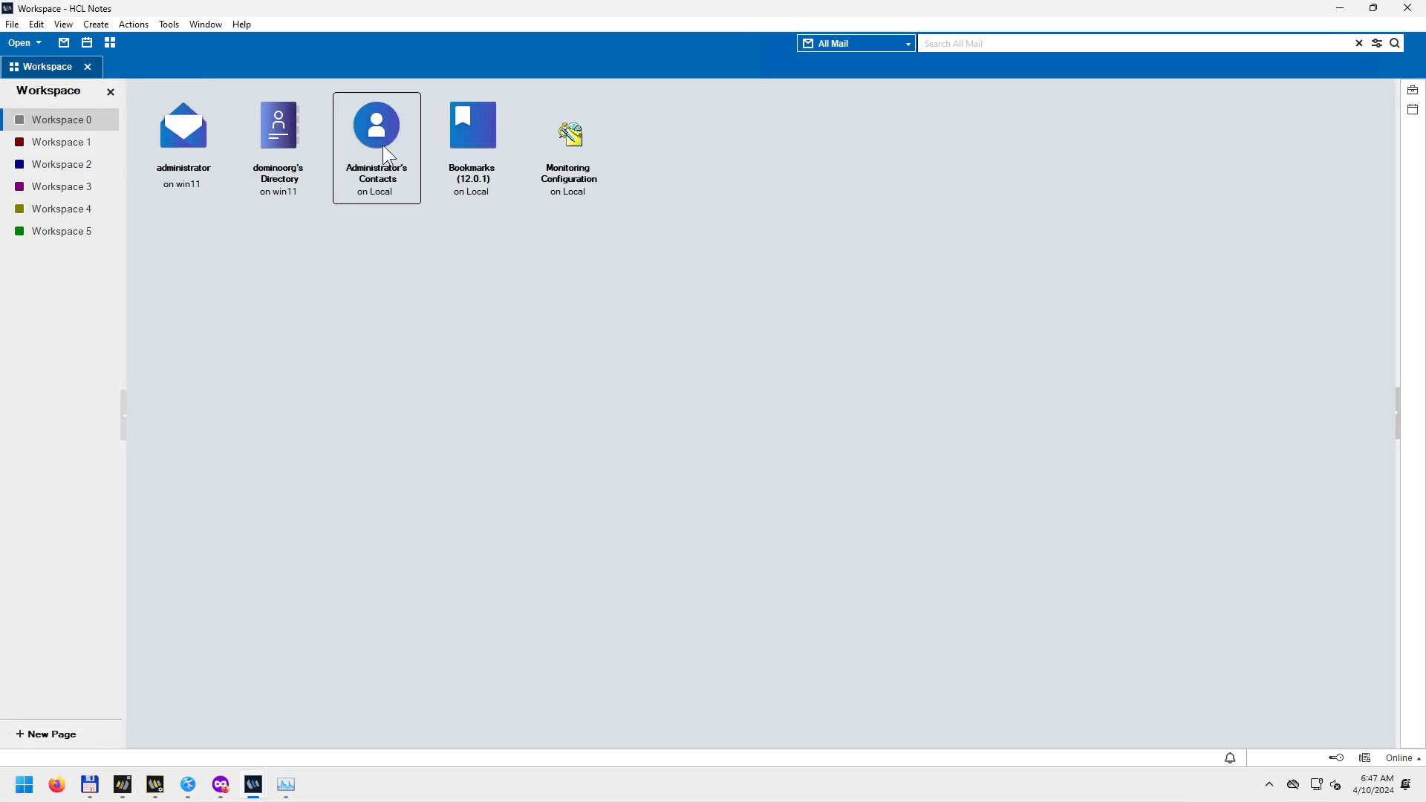
double_click(382, 146)
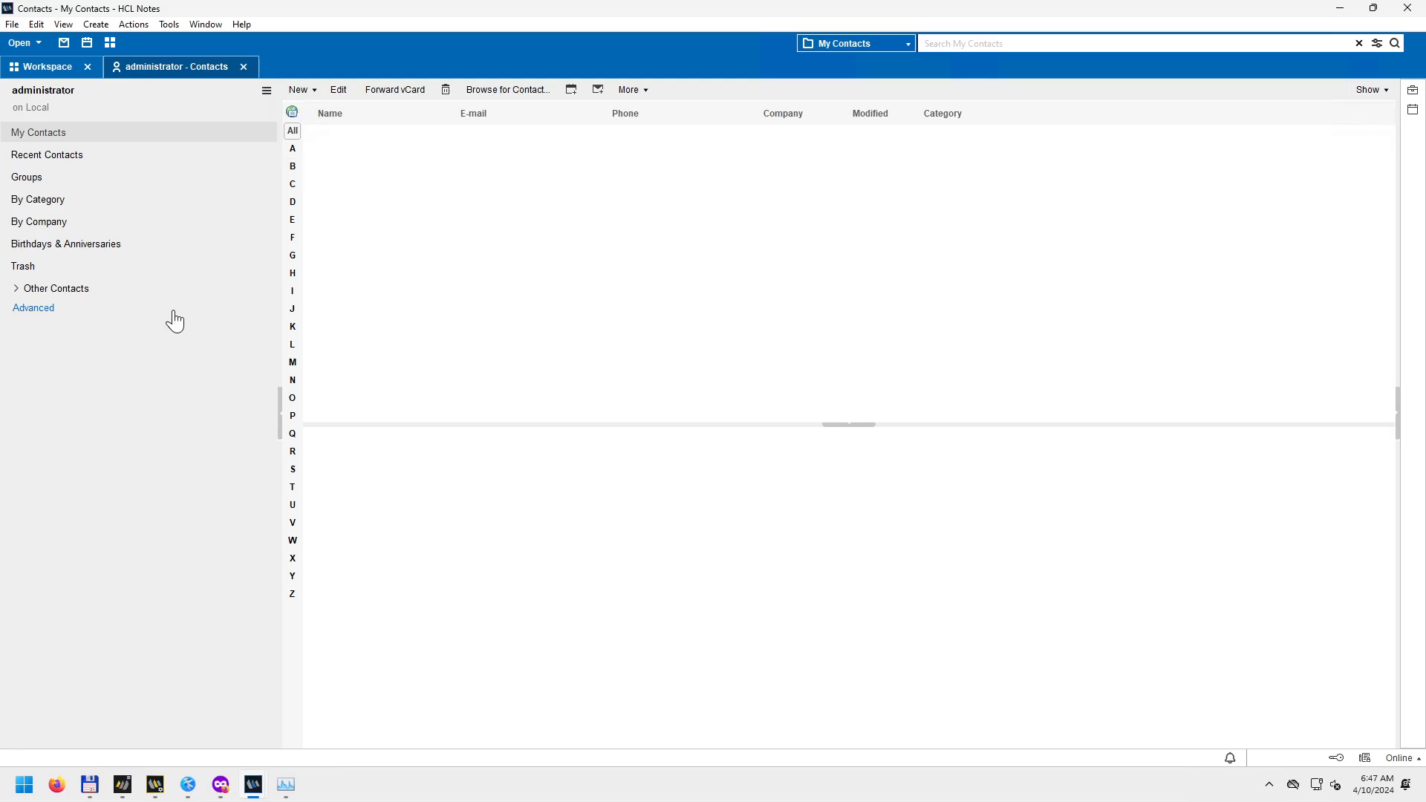
View the Contacts database properties showing names.nsf, and bring up Total Commander.
left_click(14, 24)
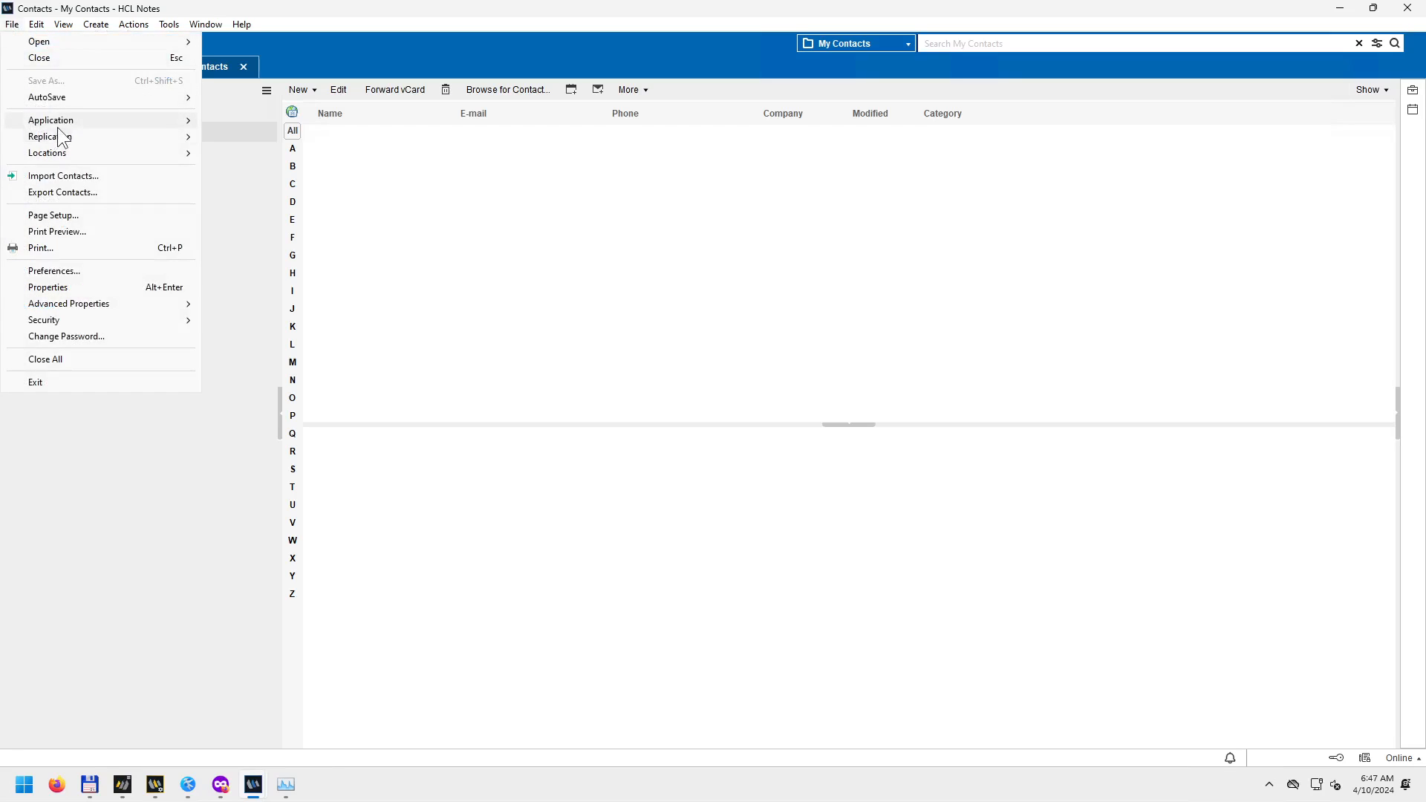
mouse_move(64, 120)
left_click(236, 120)
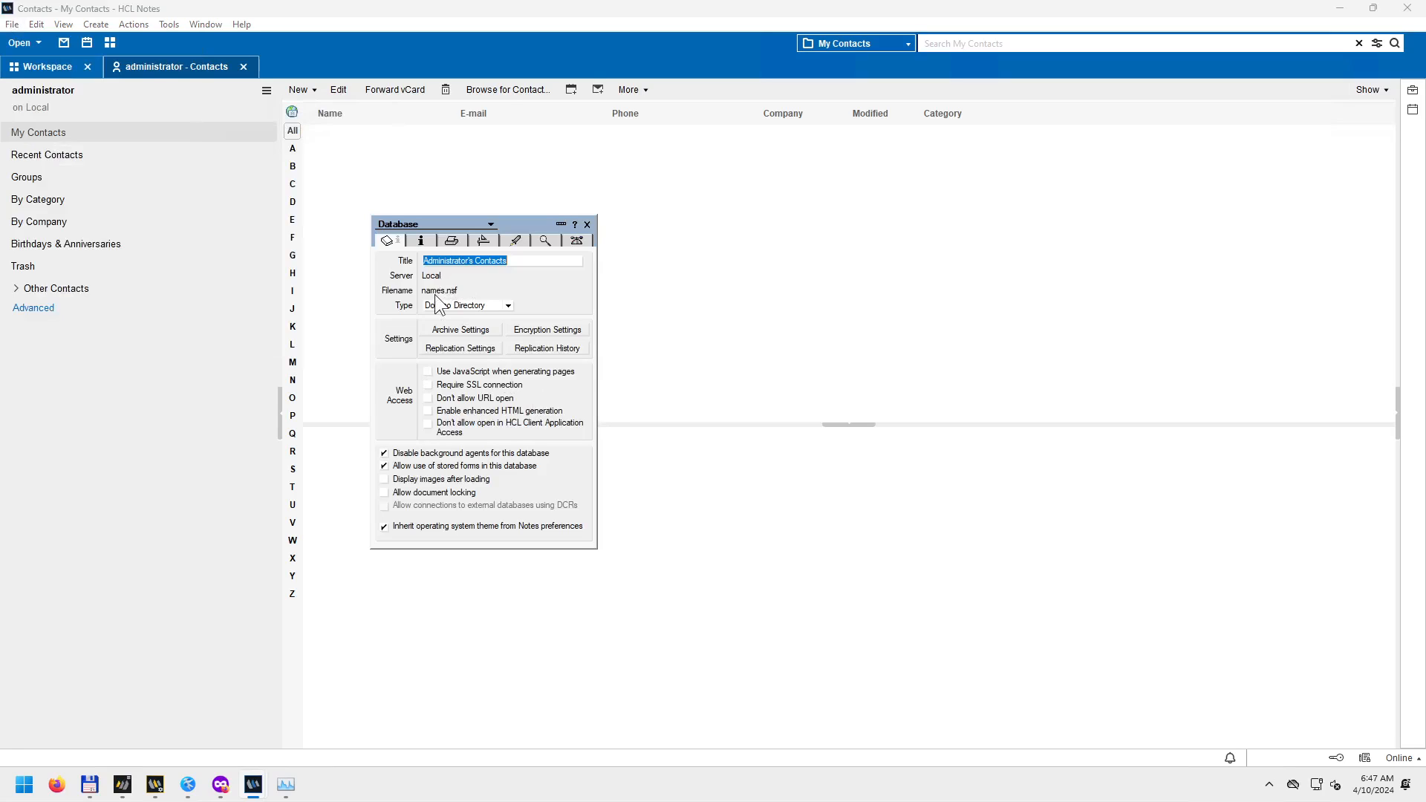
left_click(95, 789)
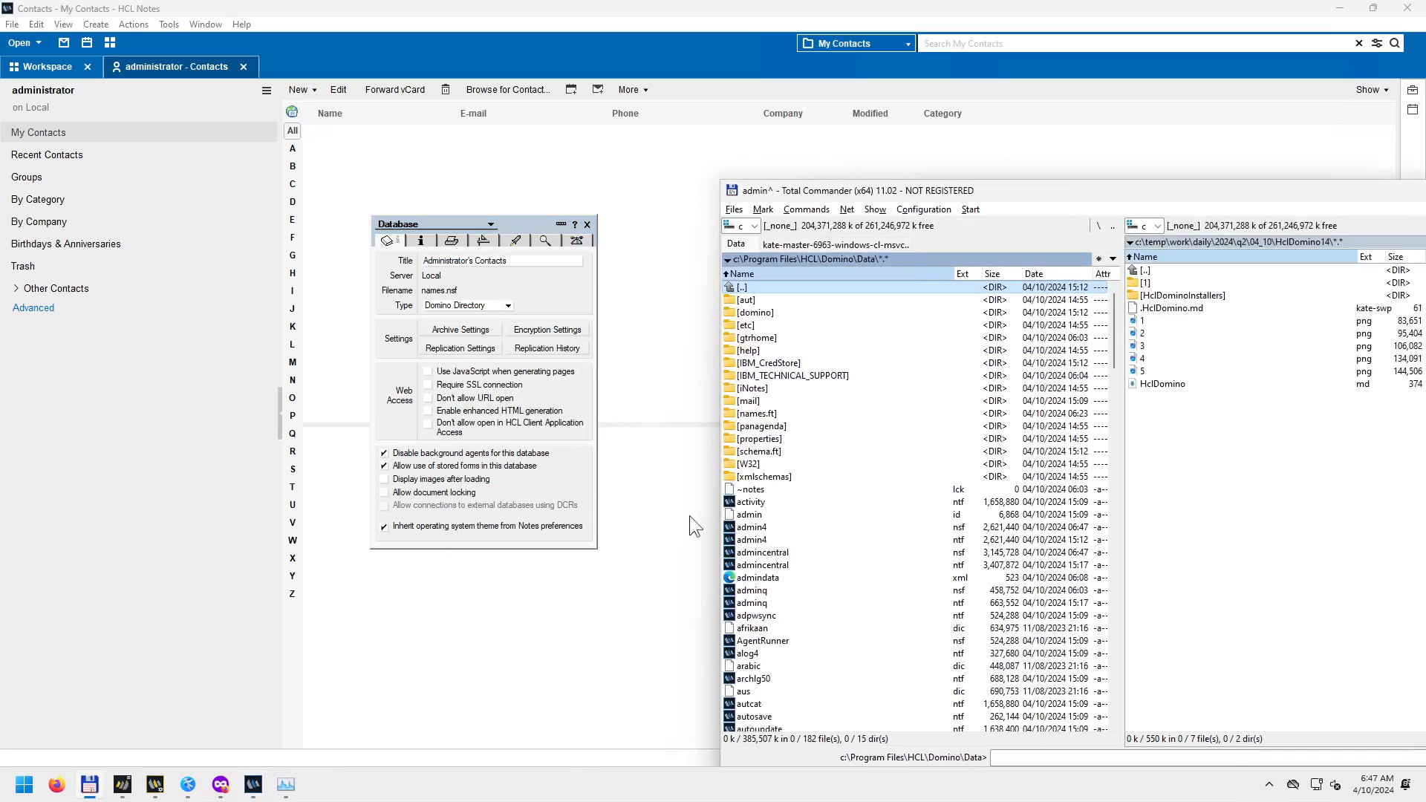
In Total Commander, go from Domino Data to HCL\Notes\Data and quick-search 'names'.
left_click(832, 376)
key("BackSpace")
key("BackSpace")
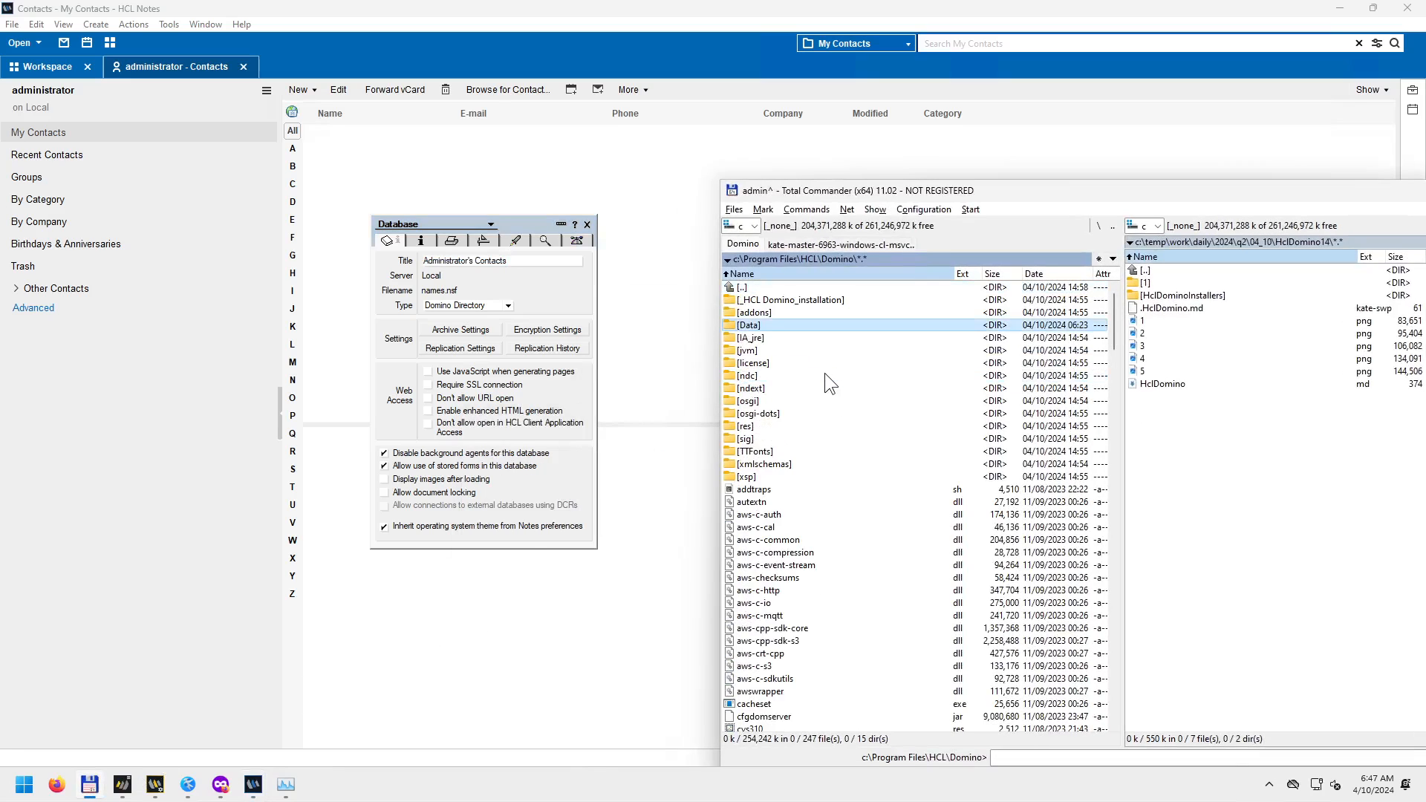
key("Down")
key("Return")
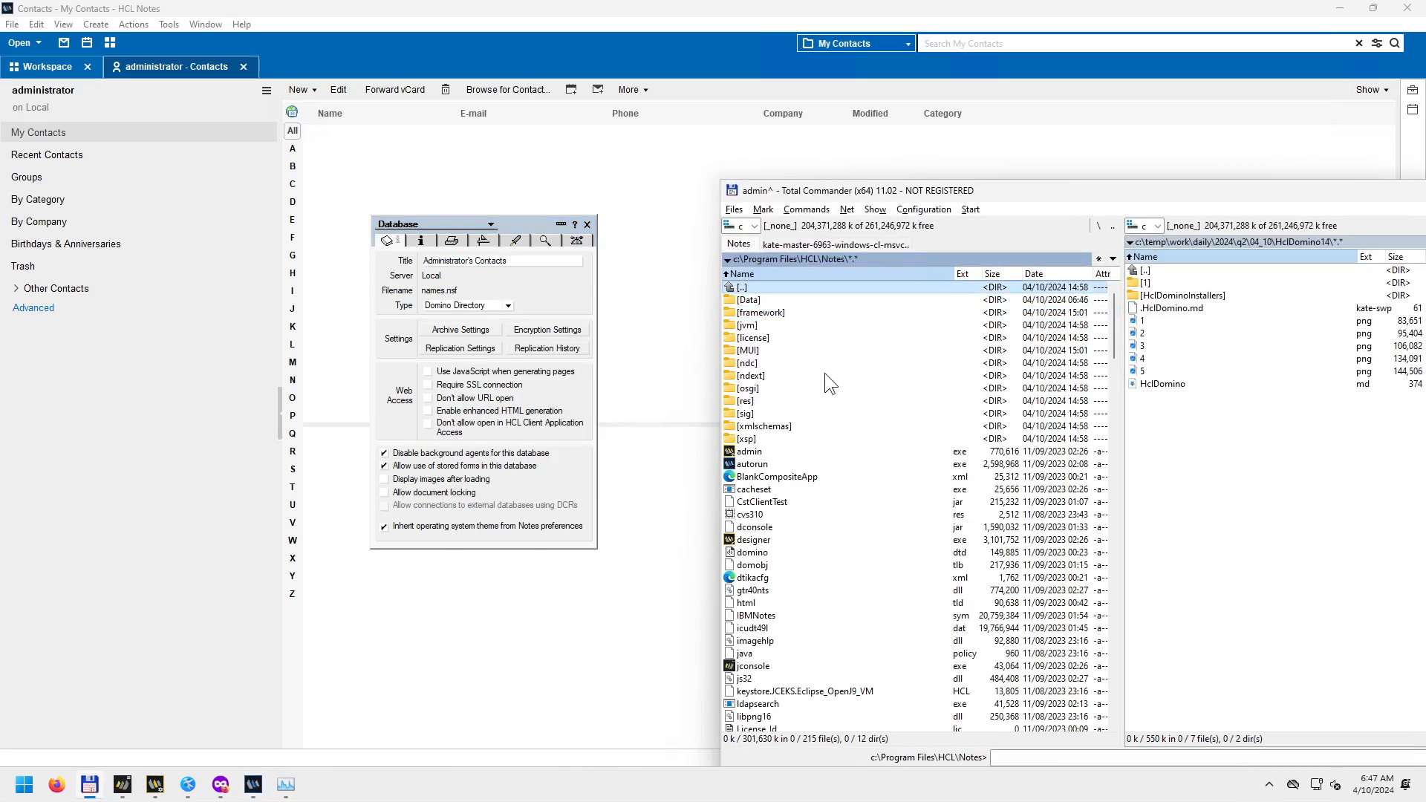
key("Down")
key("Return")
type("name")
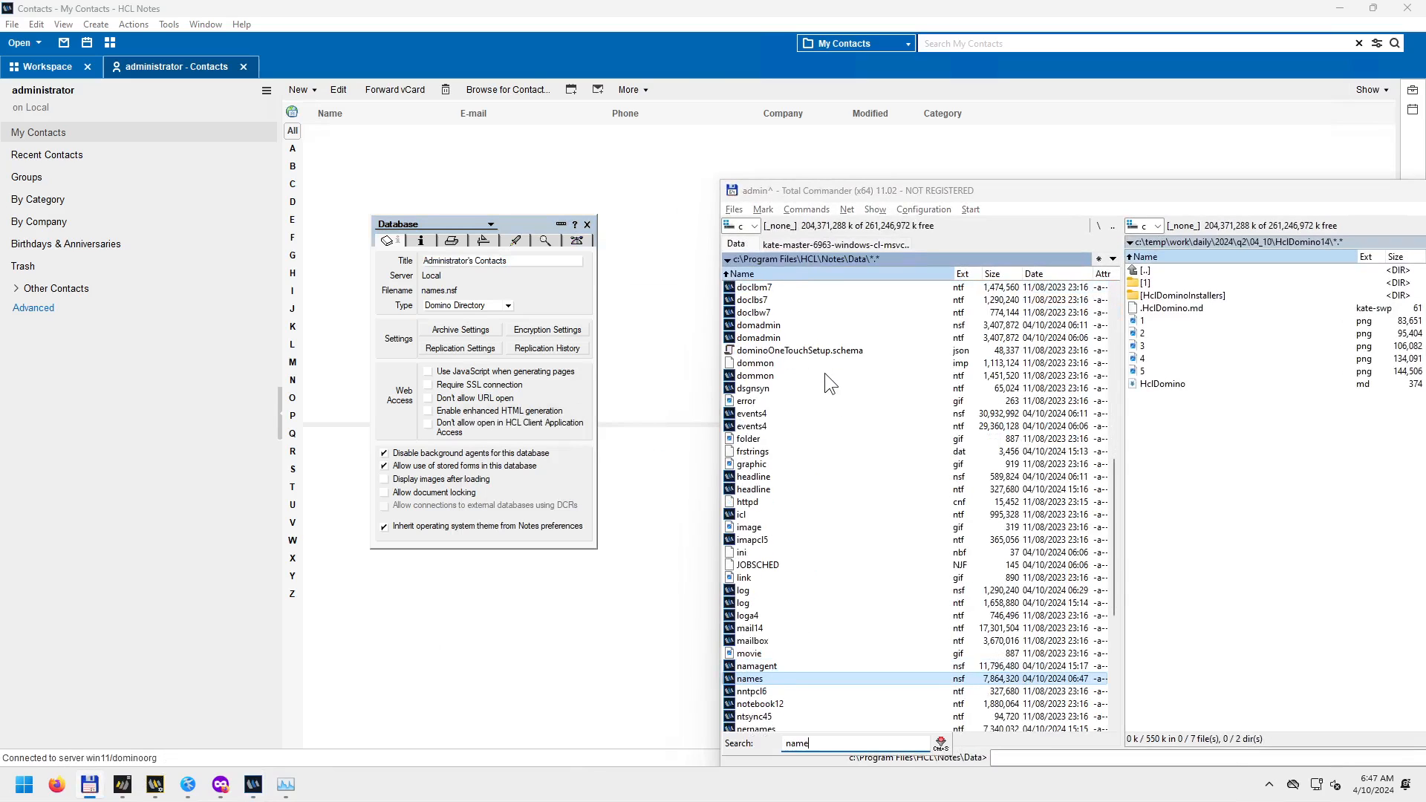
type("s")
Select mail14 in the list, then close the Notes properties box and Contacts tab.
left_click(785, 628)
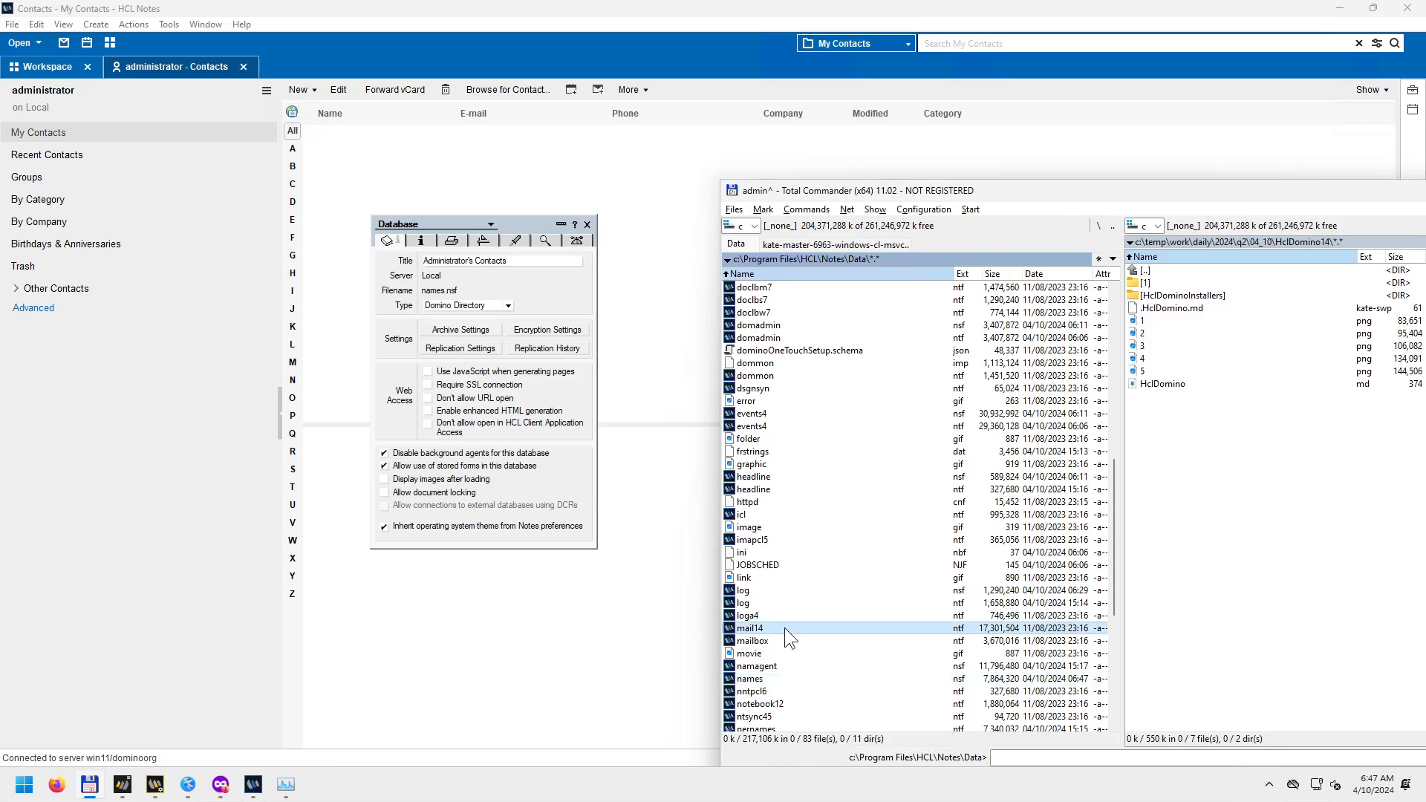
left_click(586, 224)
left_click(244, 66)
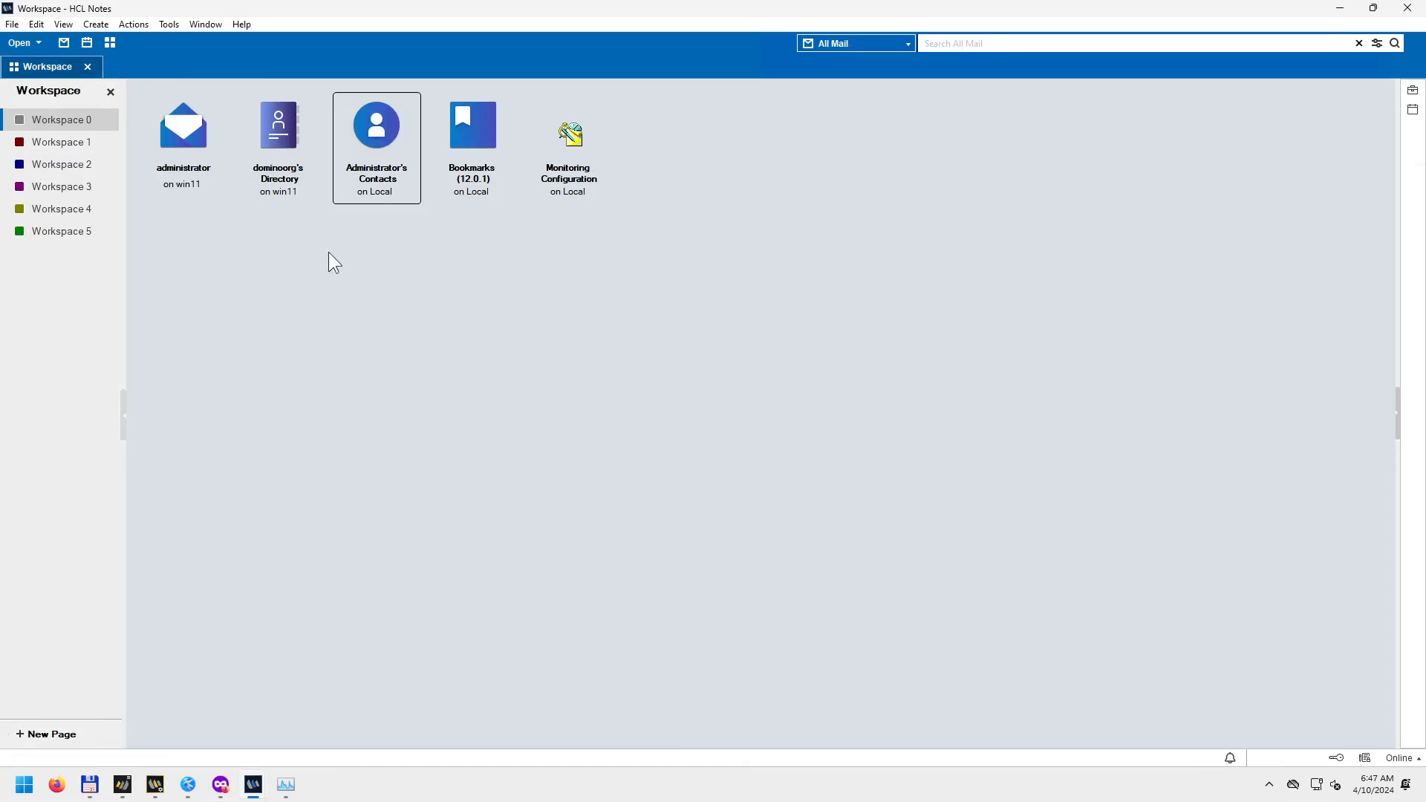
Select the dominoorg's Directory, then copy the 06:04:27 Admin Process error line from the server console.
left_click(282, 189)
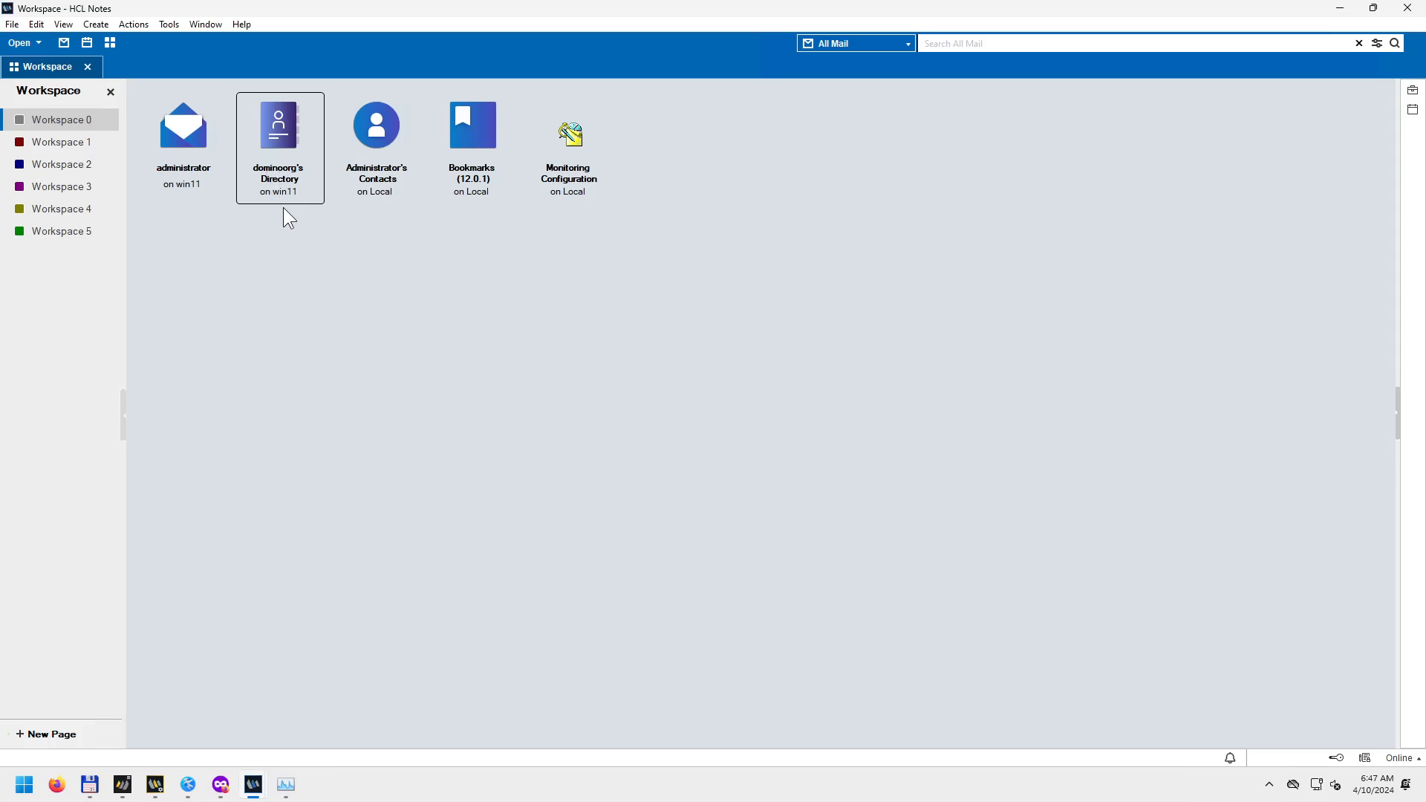
left_click(123, 785)
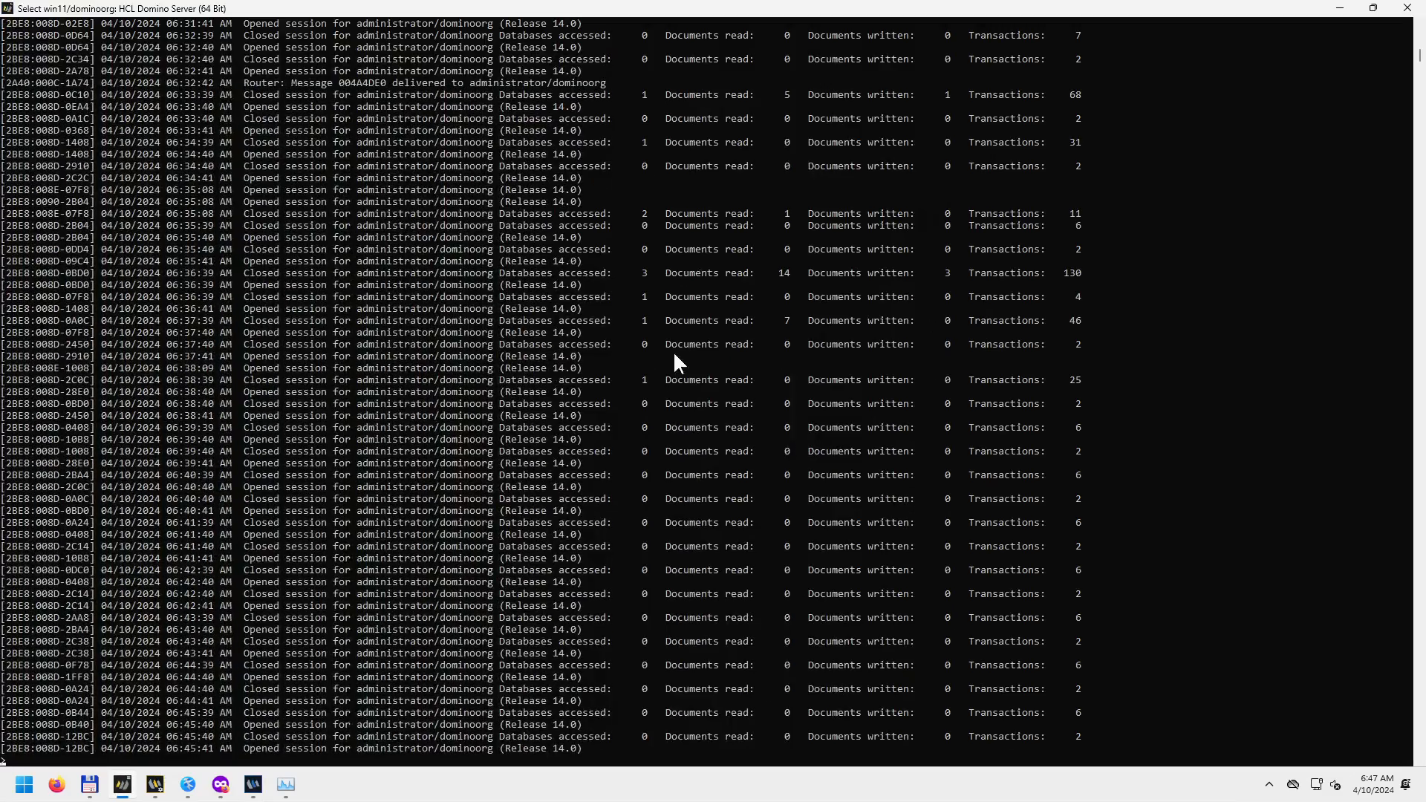
scroll(665, 304, "up", 20)
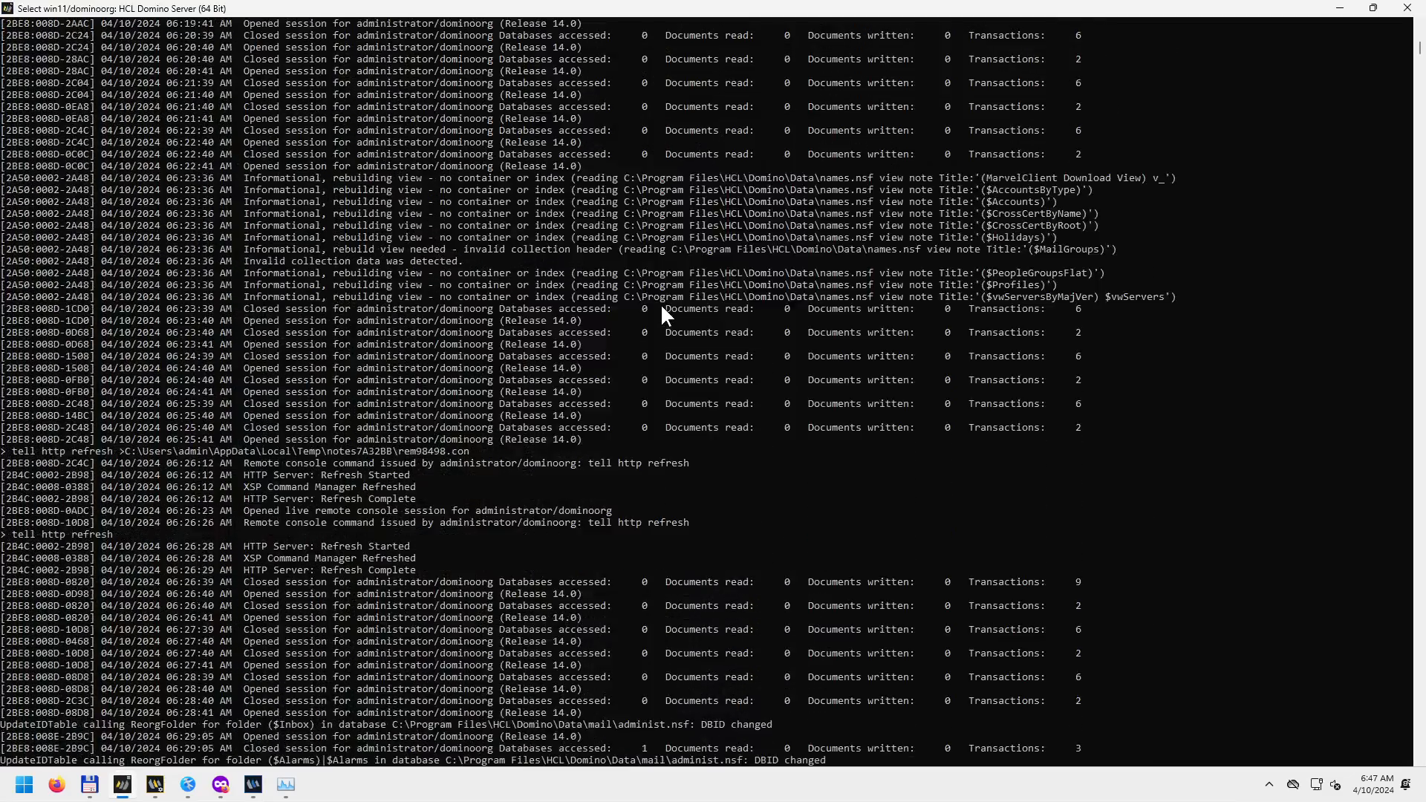
scroll(636, 304, "up", 20)
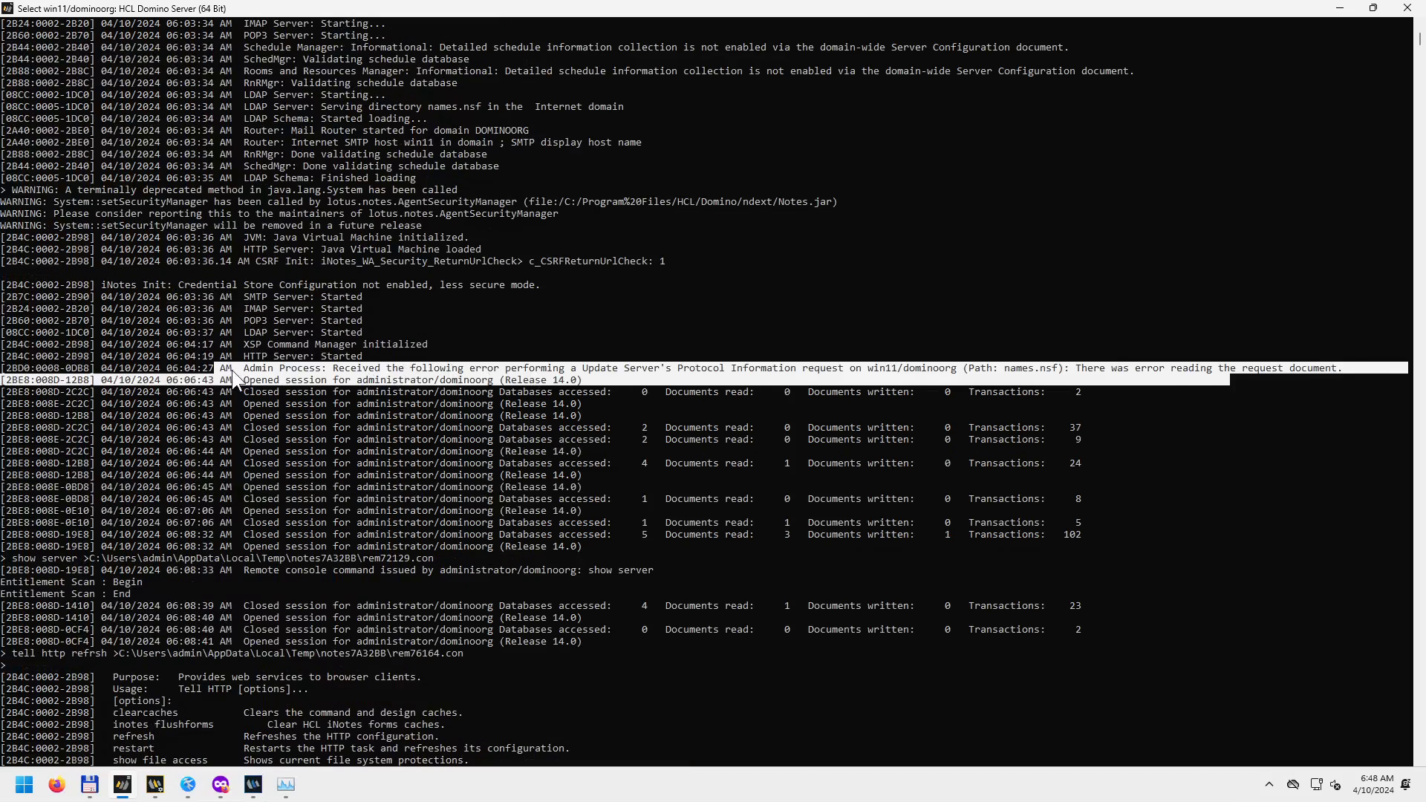
left_click_drag(12, 369, 1335, 364)
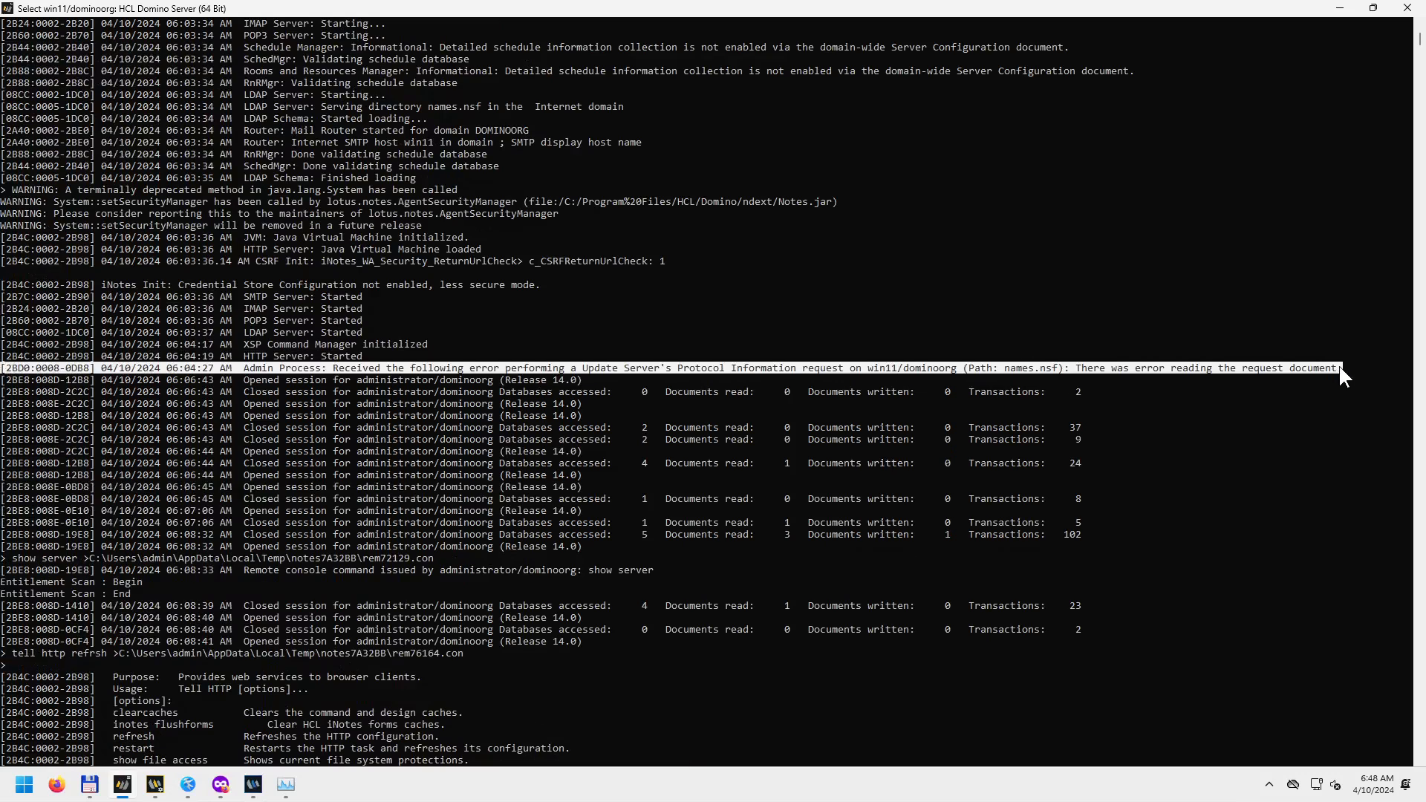
key("ctrl+c")
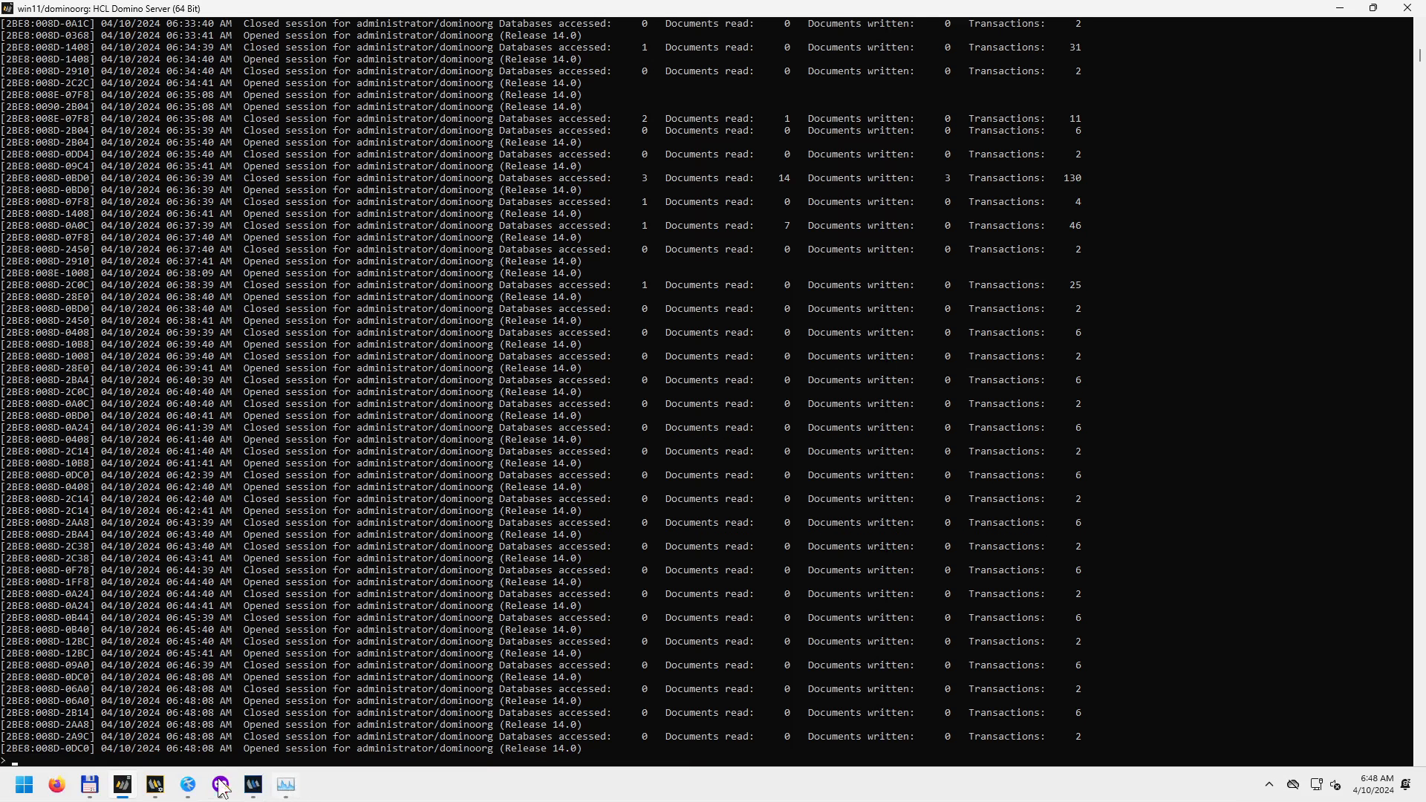
Paste the error into line 10 of HclDomino.md in Kate, then return to the Notes Workspace.
left_click(184, 788)
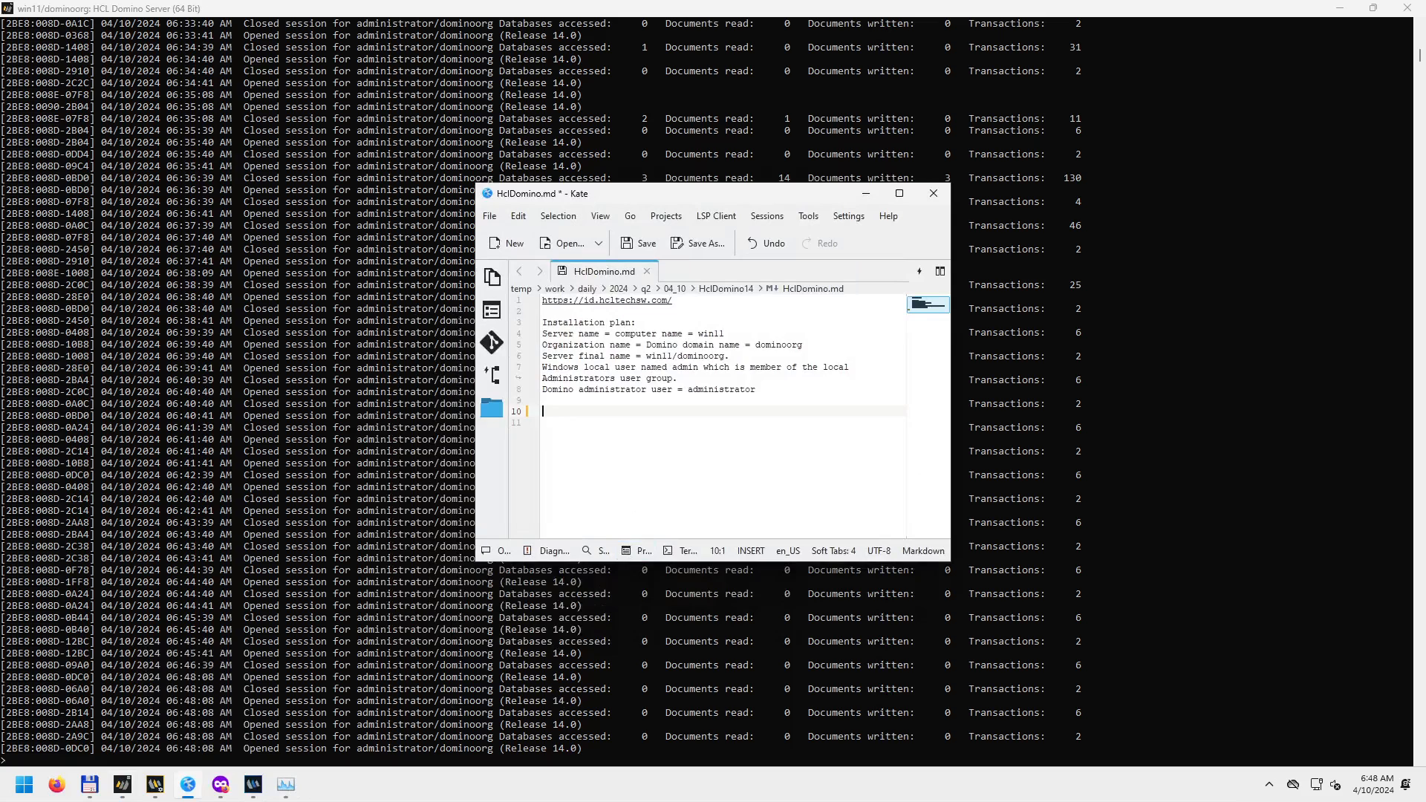
key("ctrl+v")
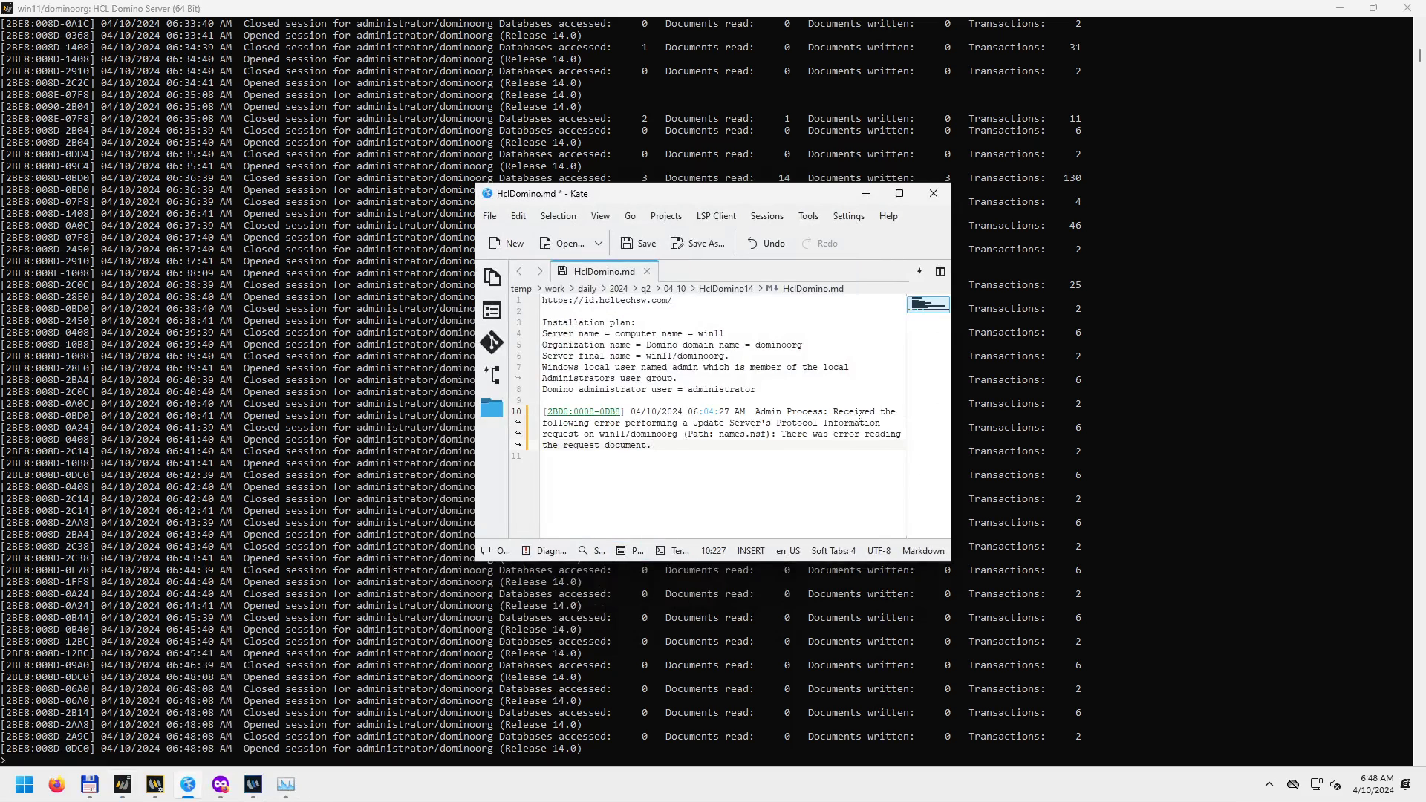
left_click_drag(817, 193, 1071, 266)
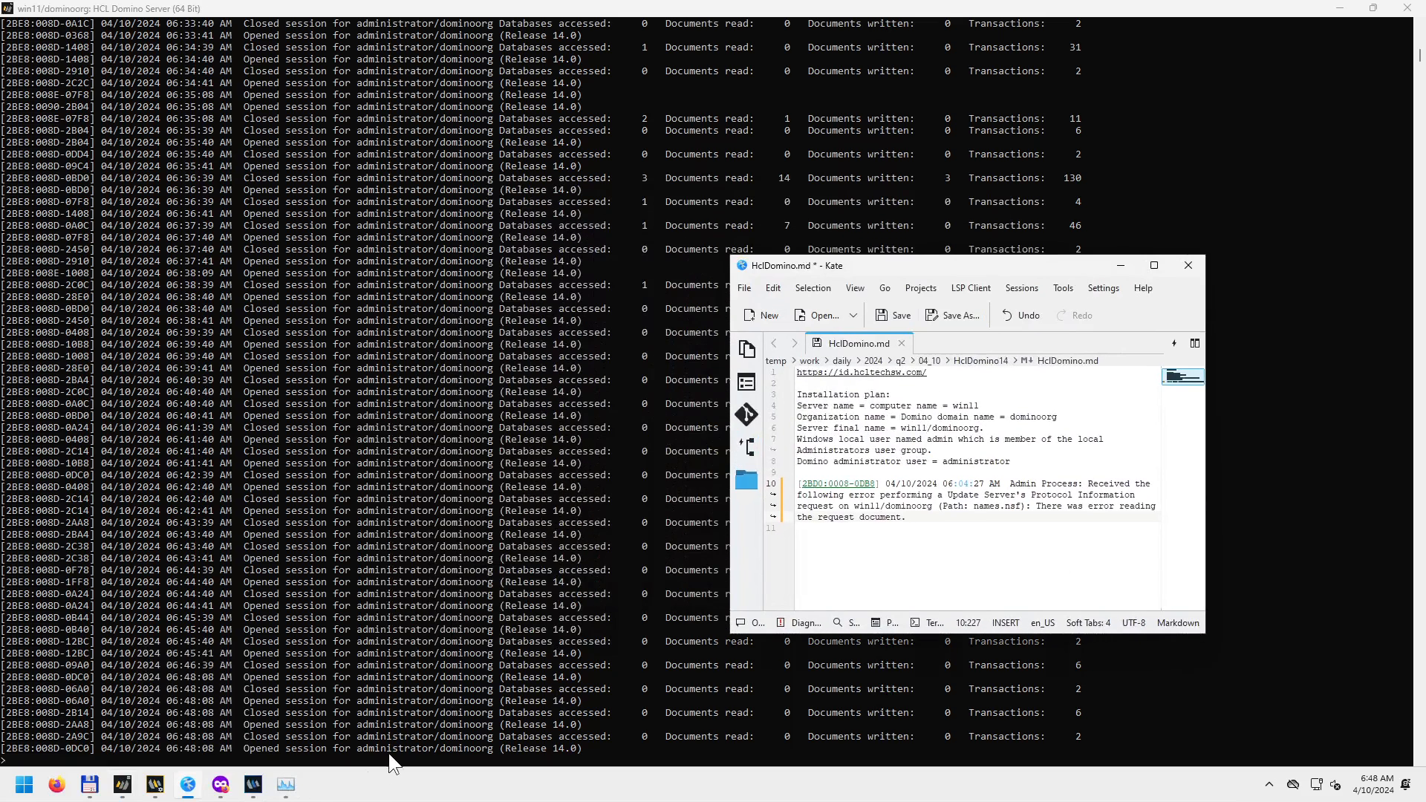
mouse_move(253, 792)
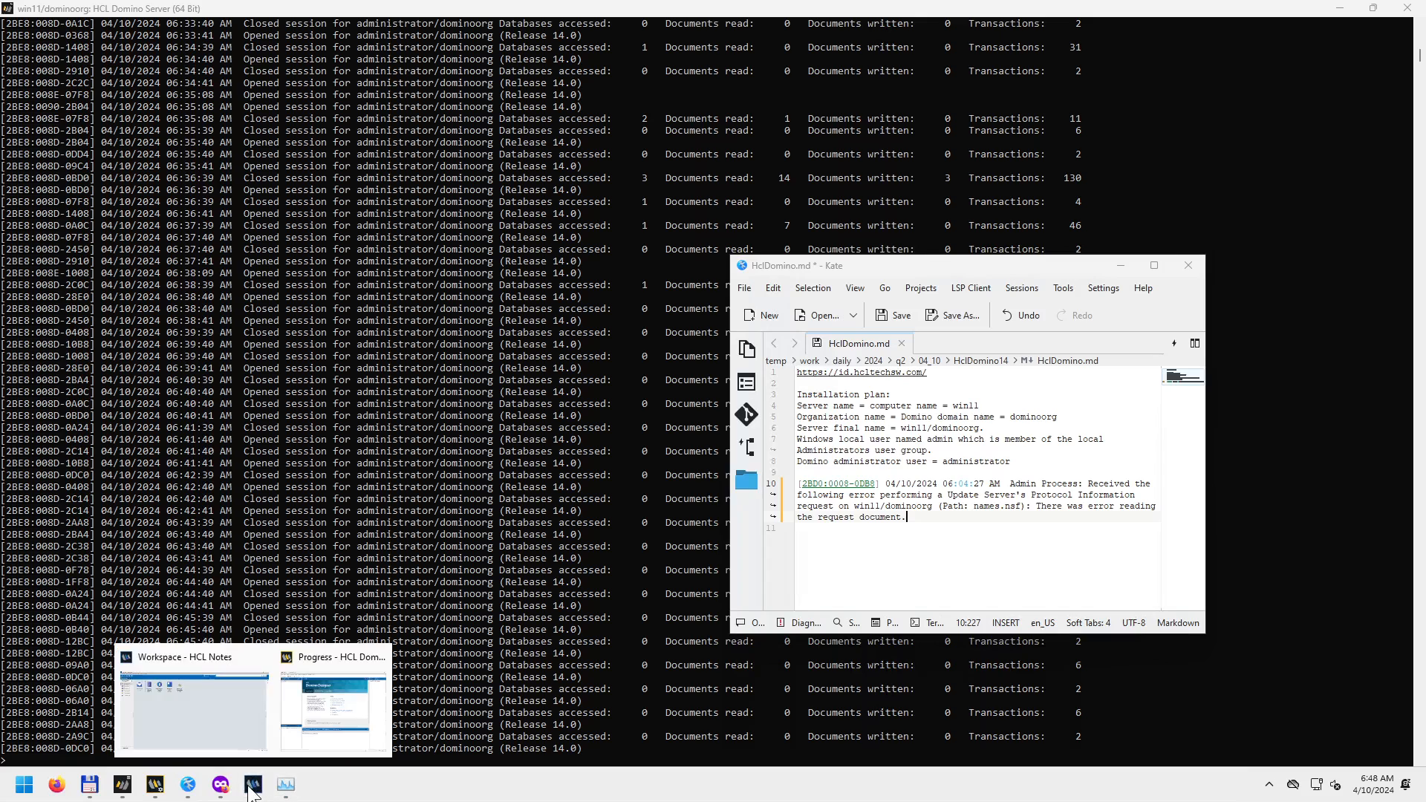
left_click(224, 720)
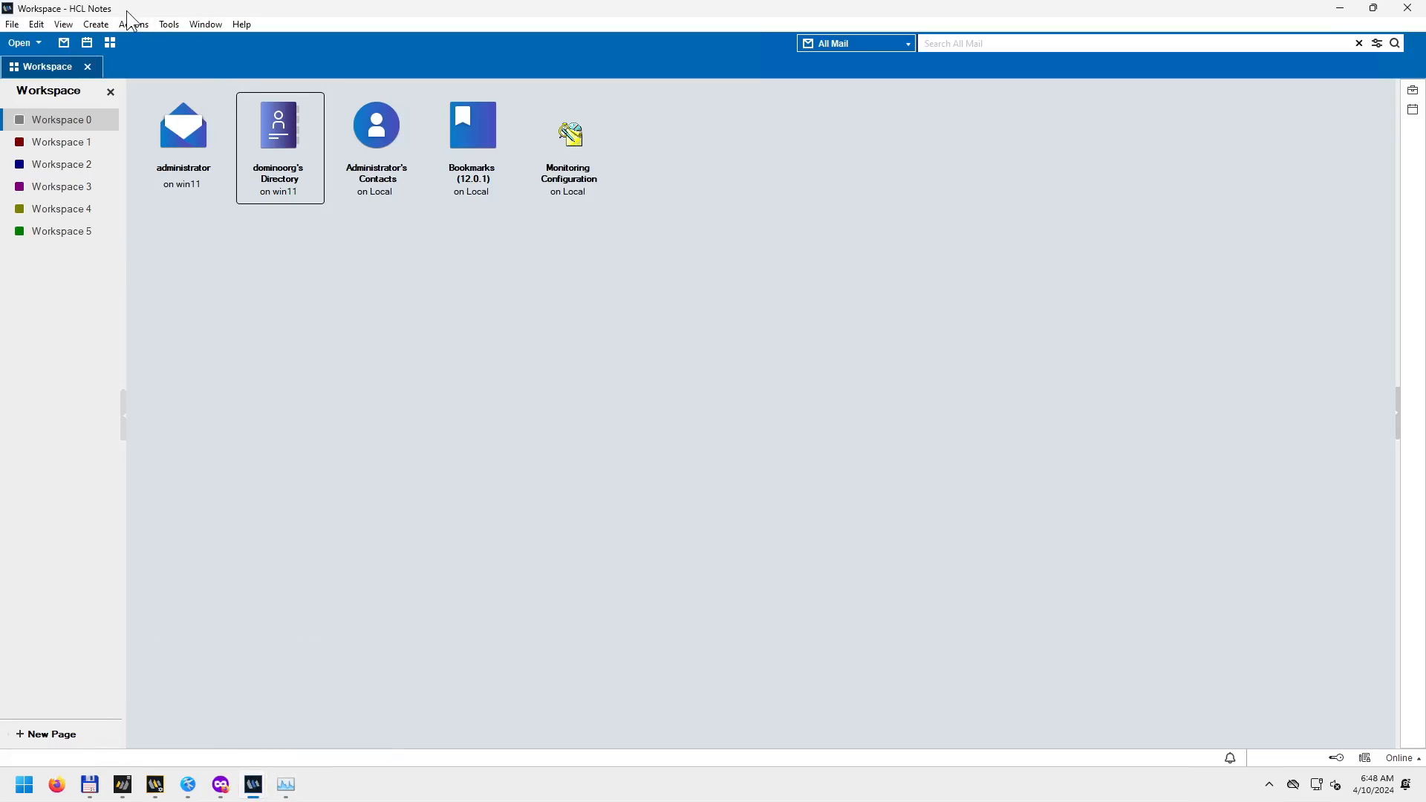
left_click(11, 24)
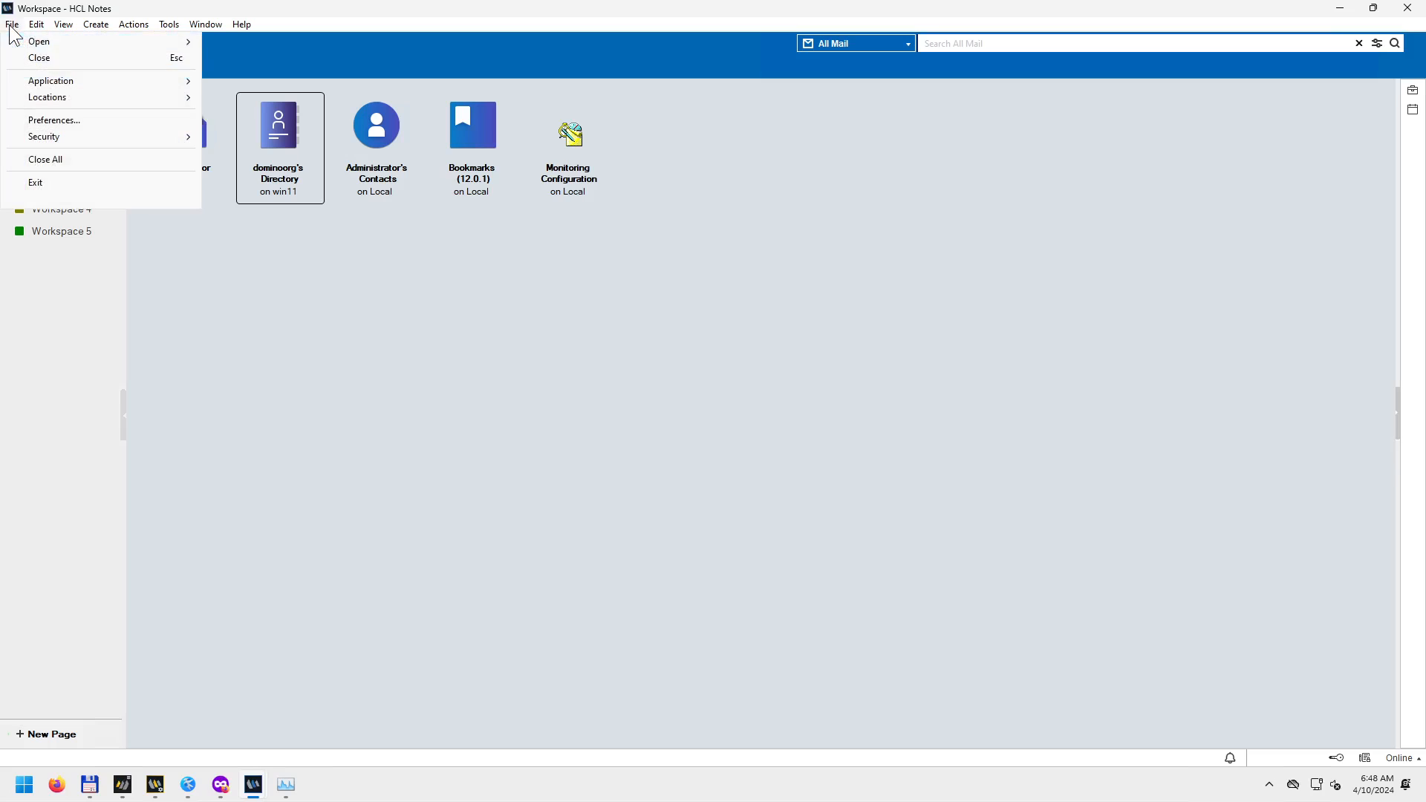
mouse_move(25, 42)
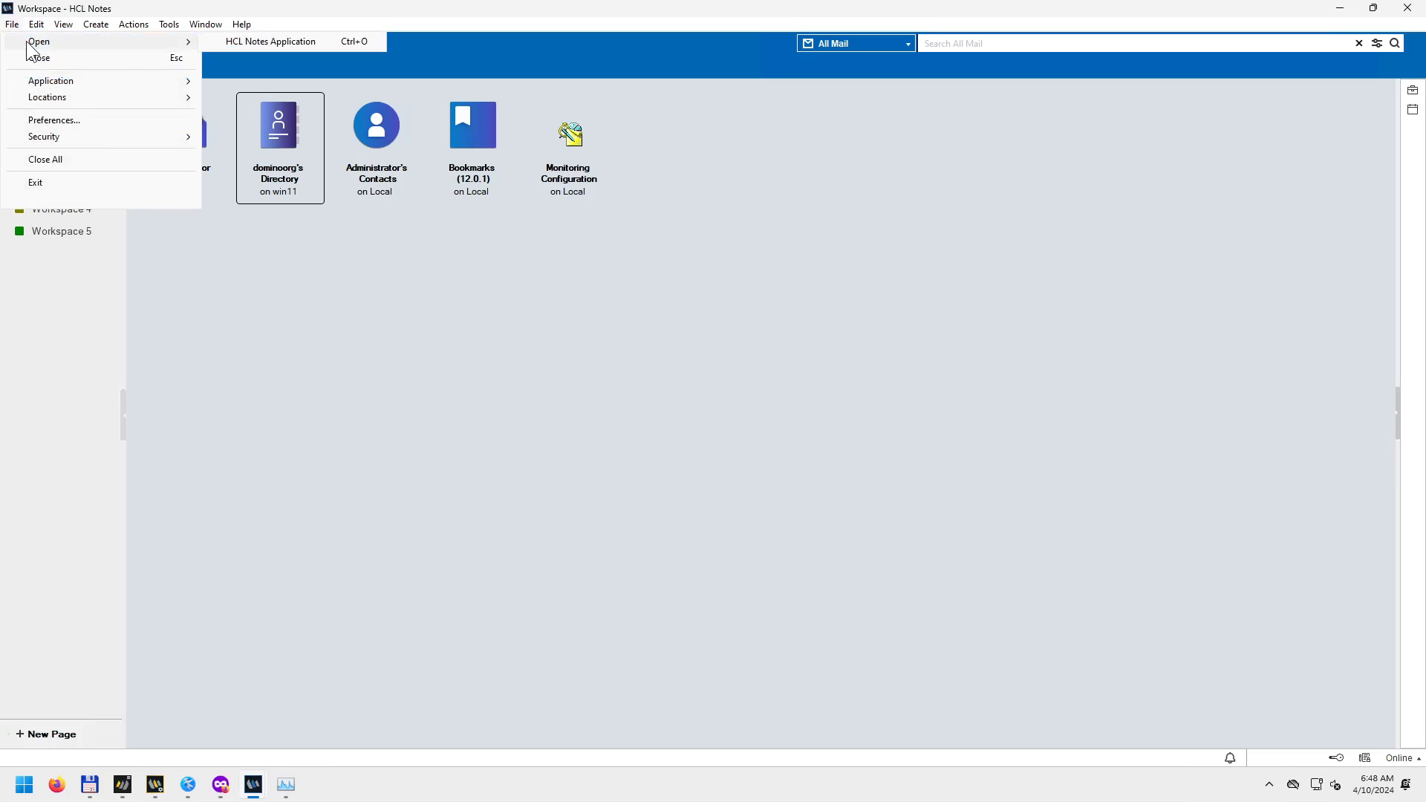
left_click(257, 43)
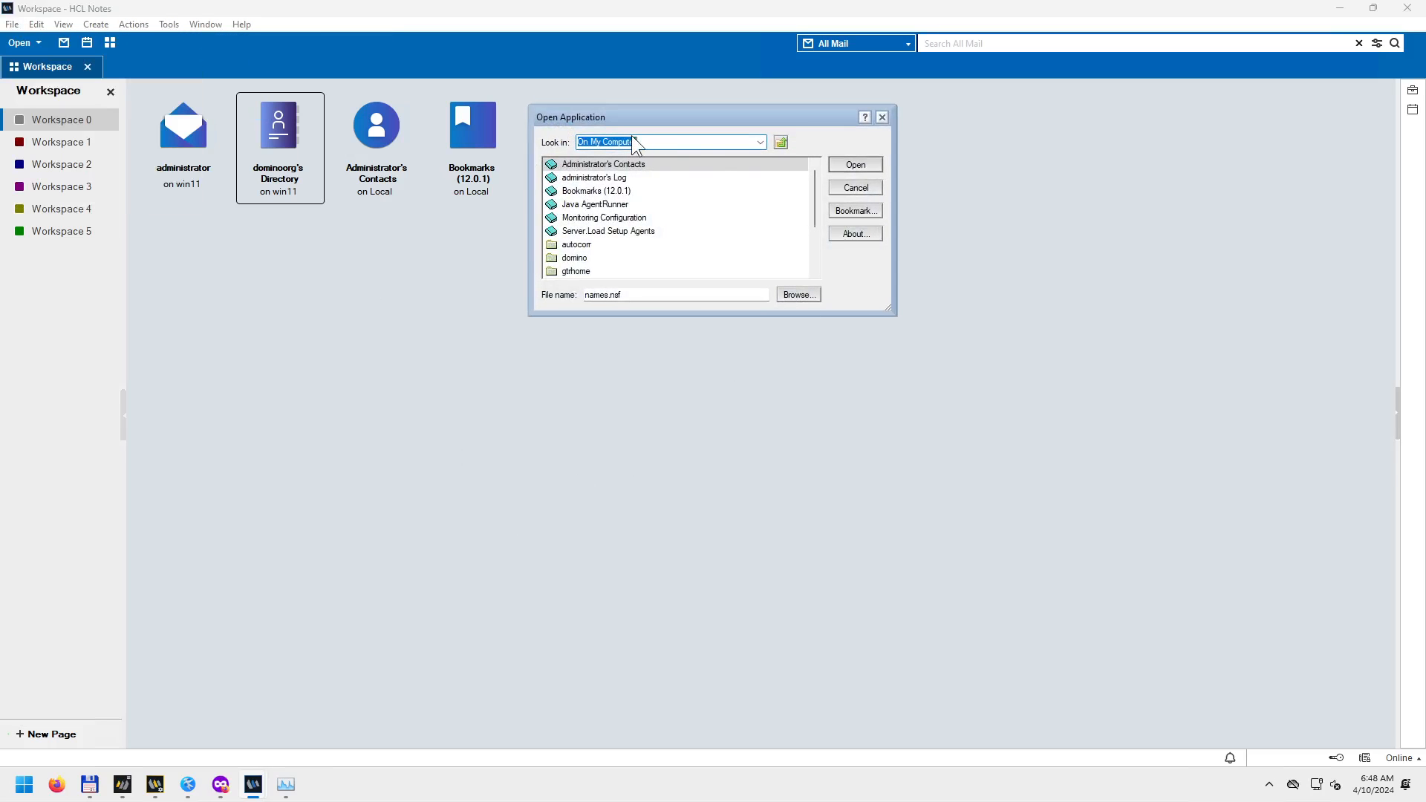
left_click(761, 141)
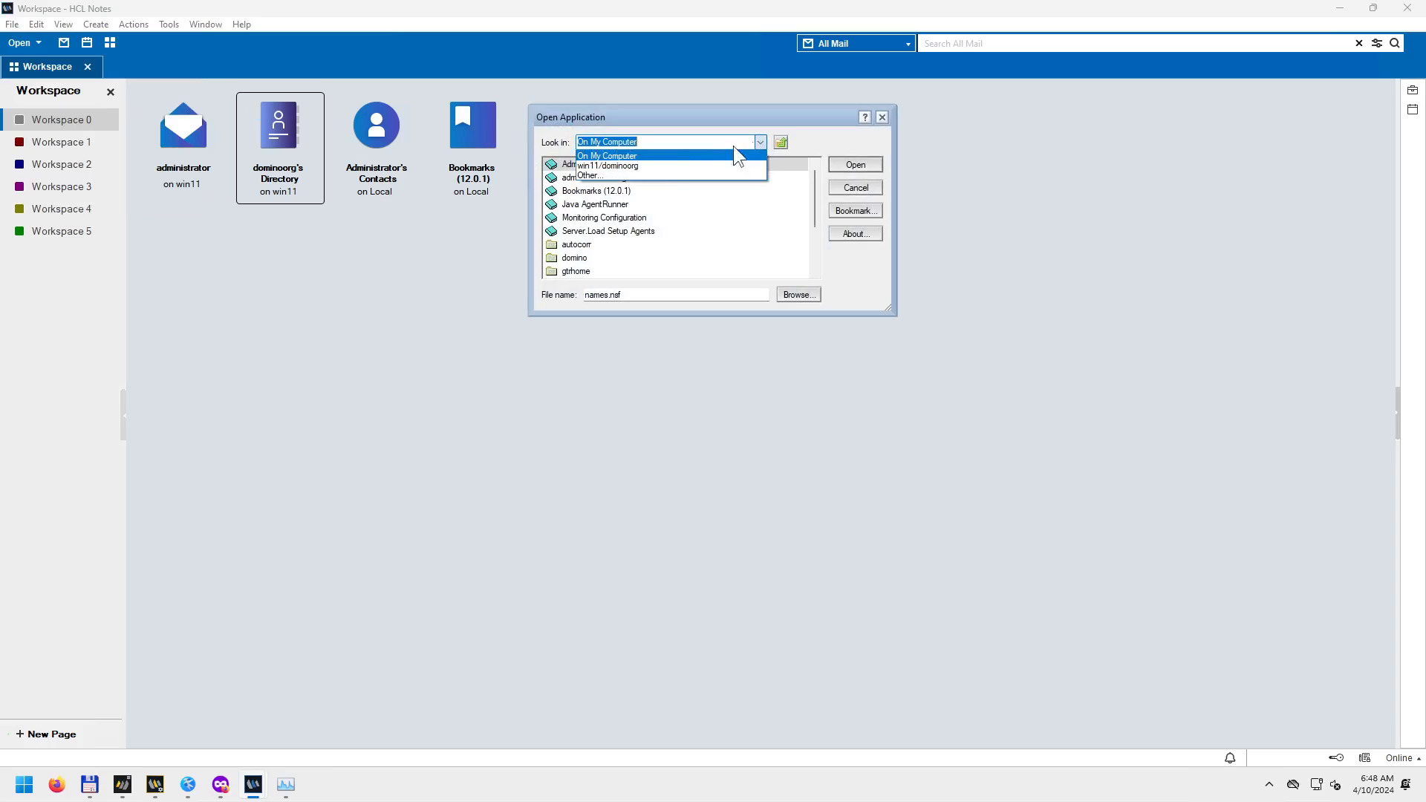
left_click(651, 173)
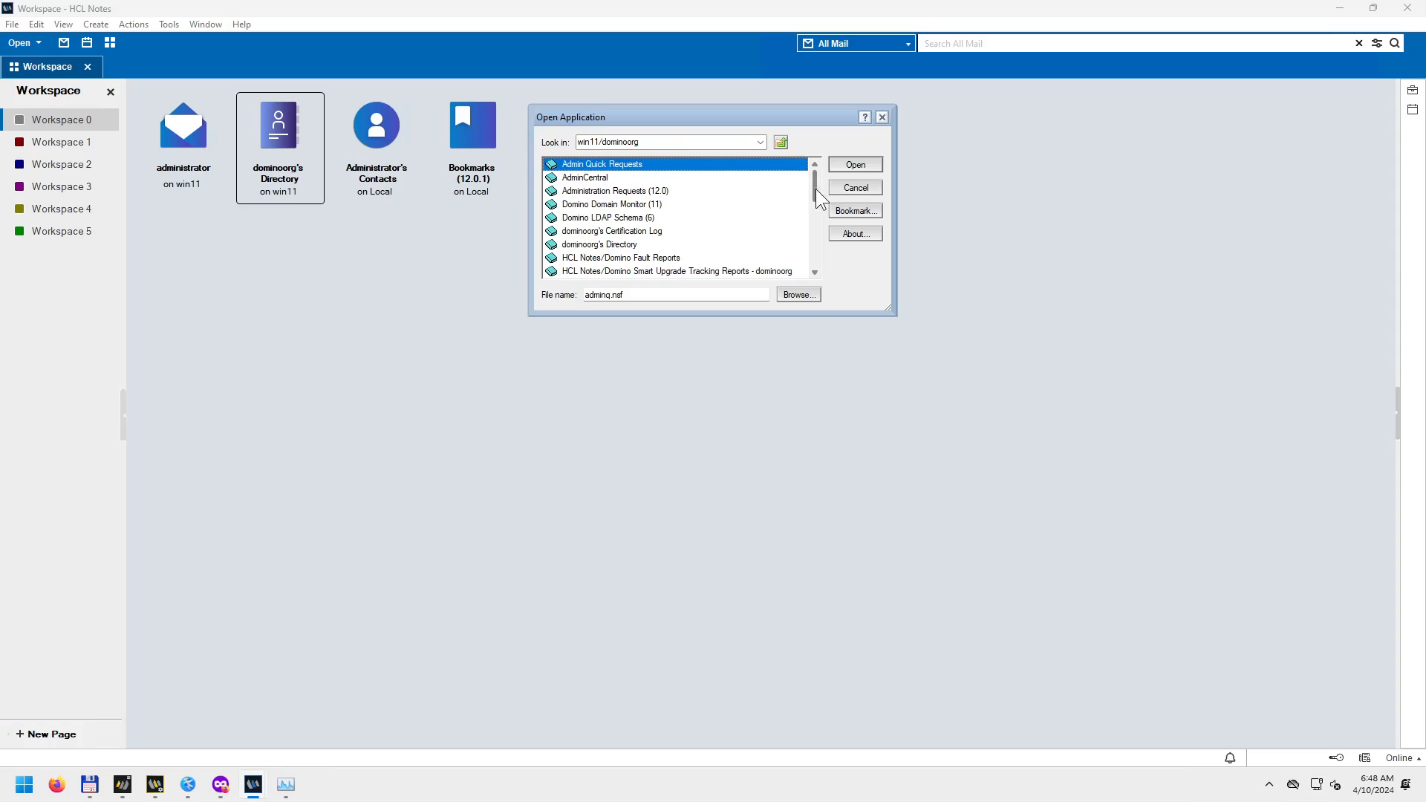
left_click_drag(892, 314, 1131, 632)
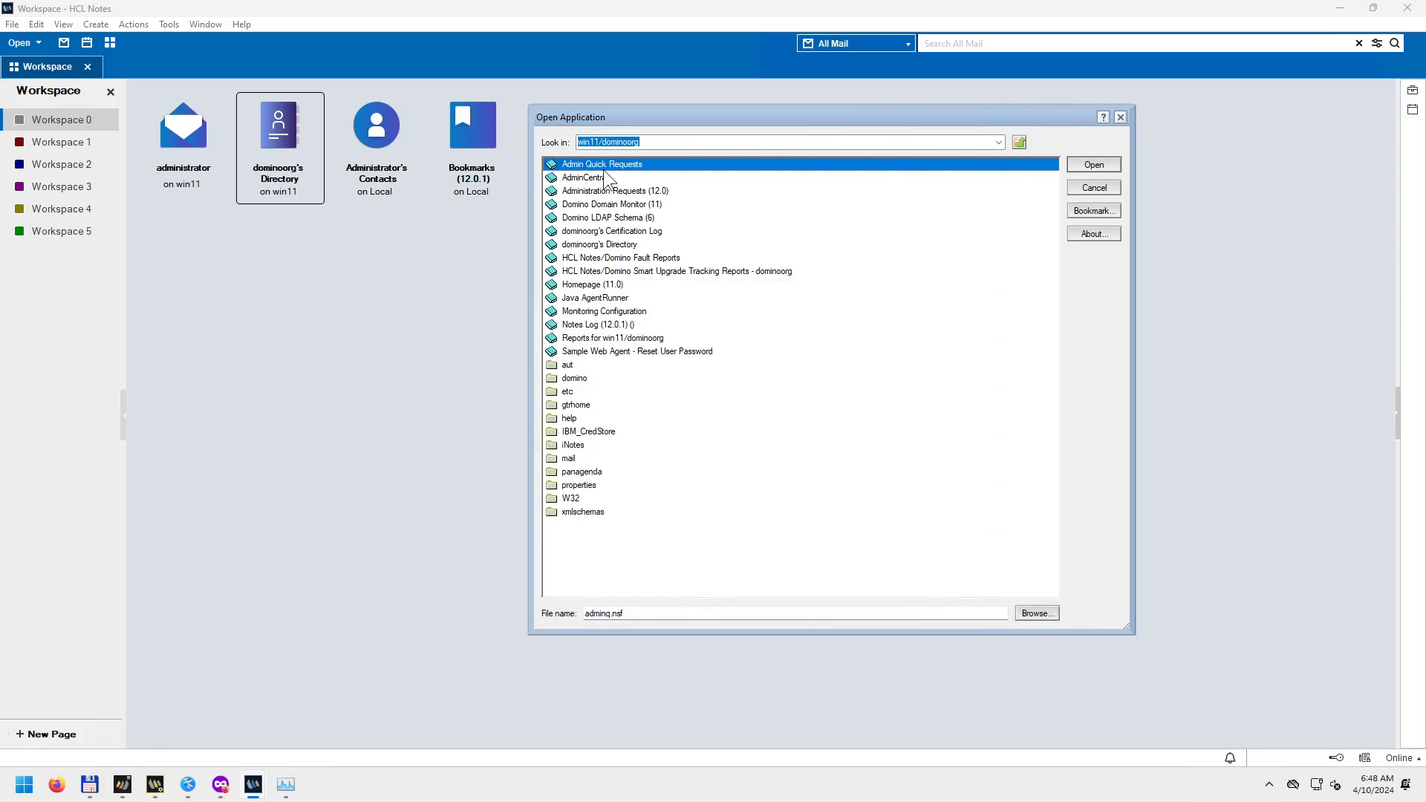
key("Down")
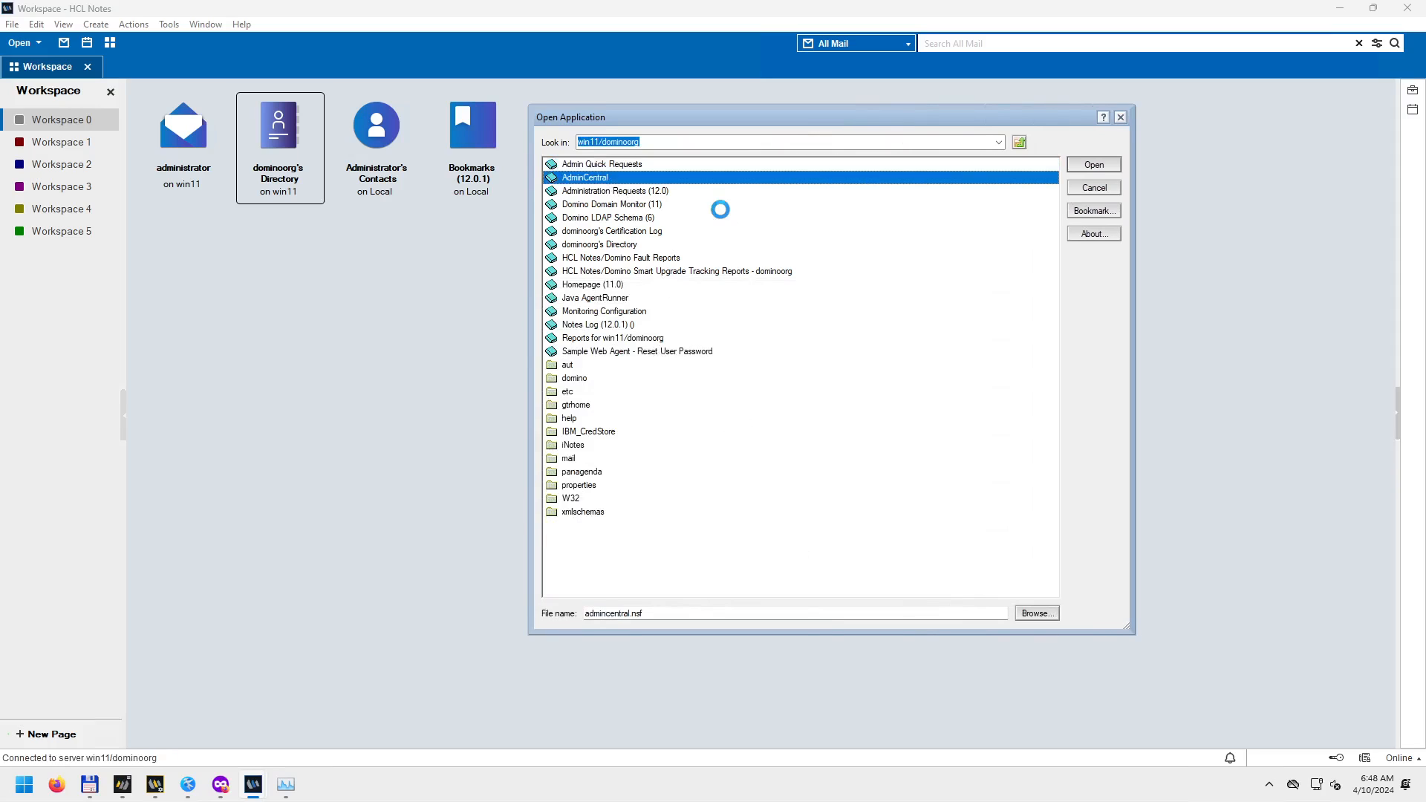
key("Down")
key("Down")
key("Down")
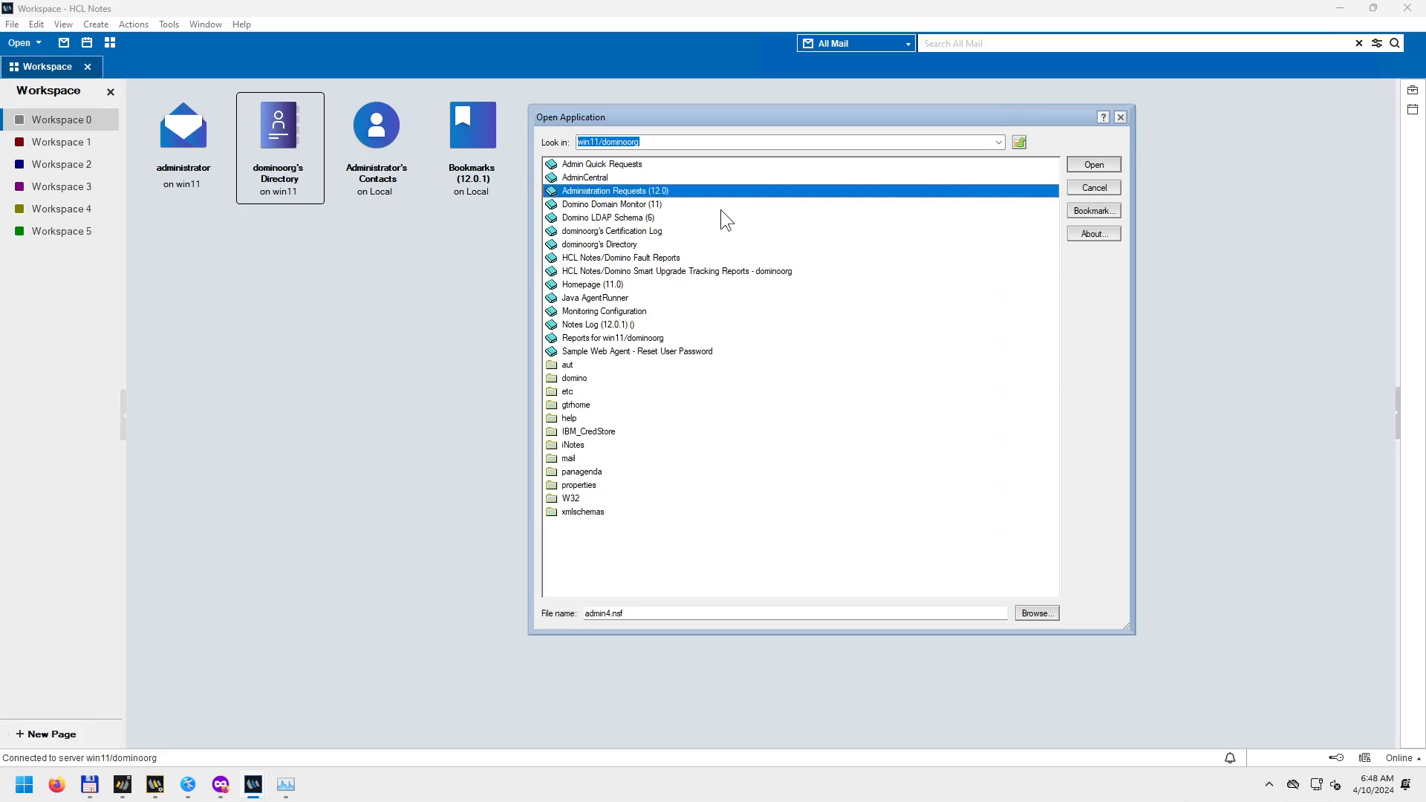
key("Down")
key("Down")
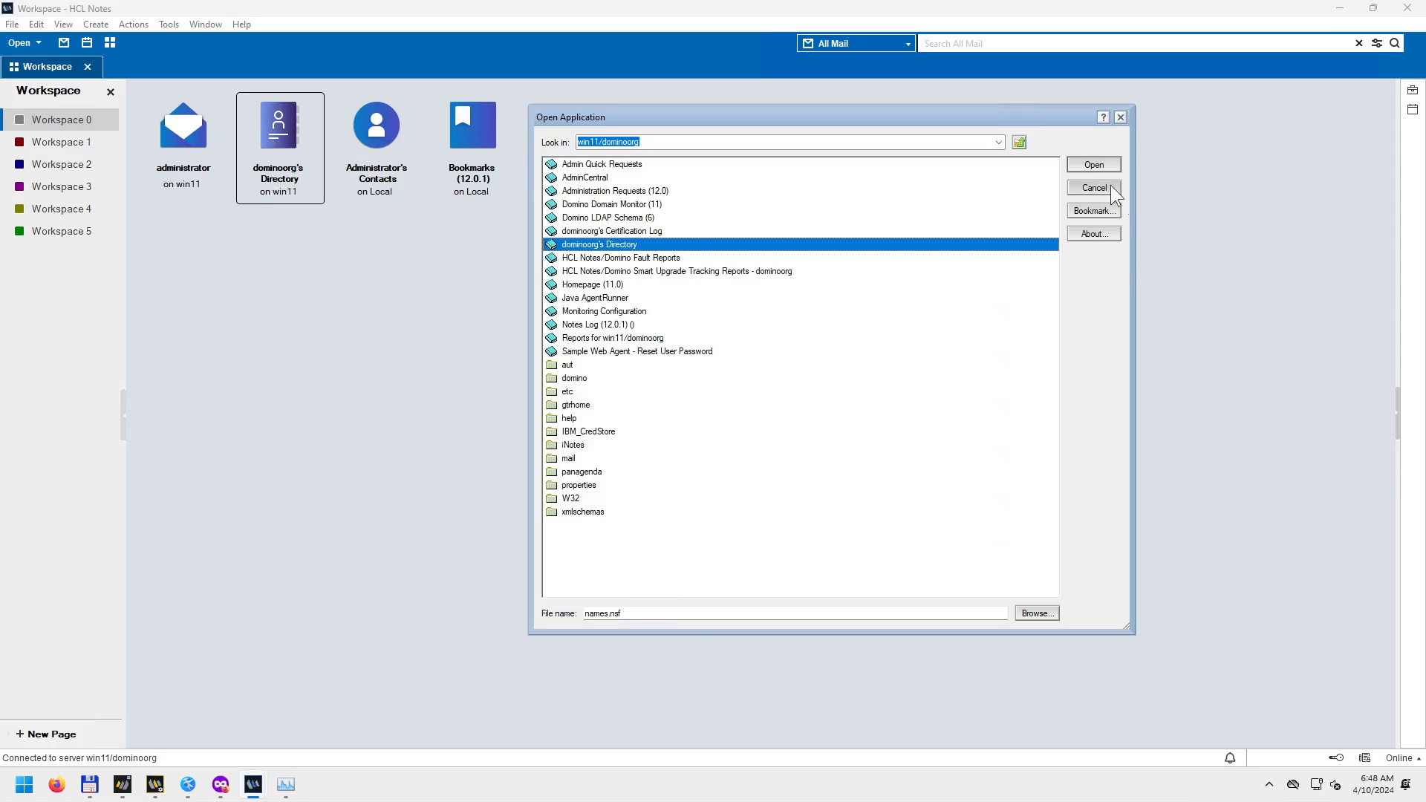
left_click(1094, 163)
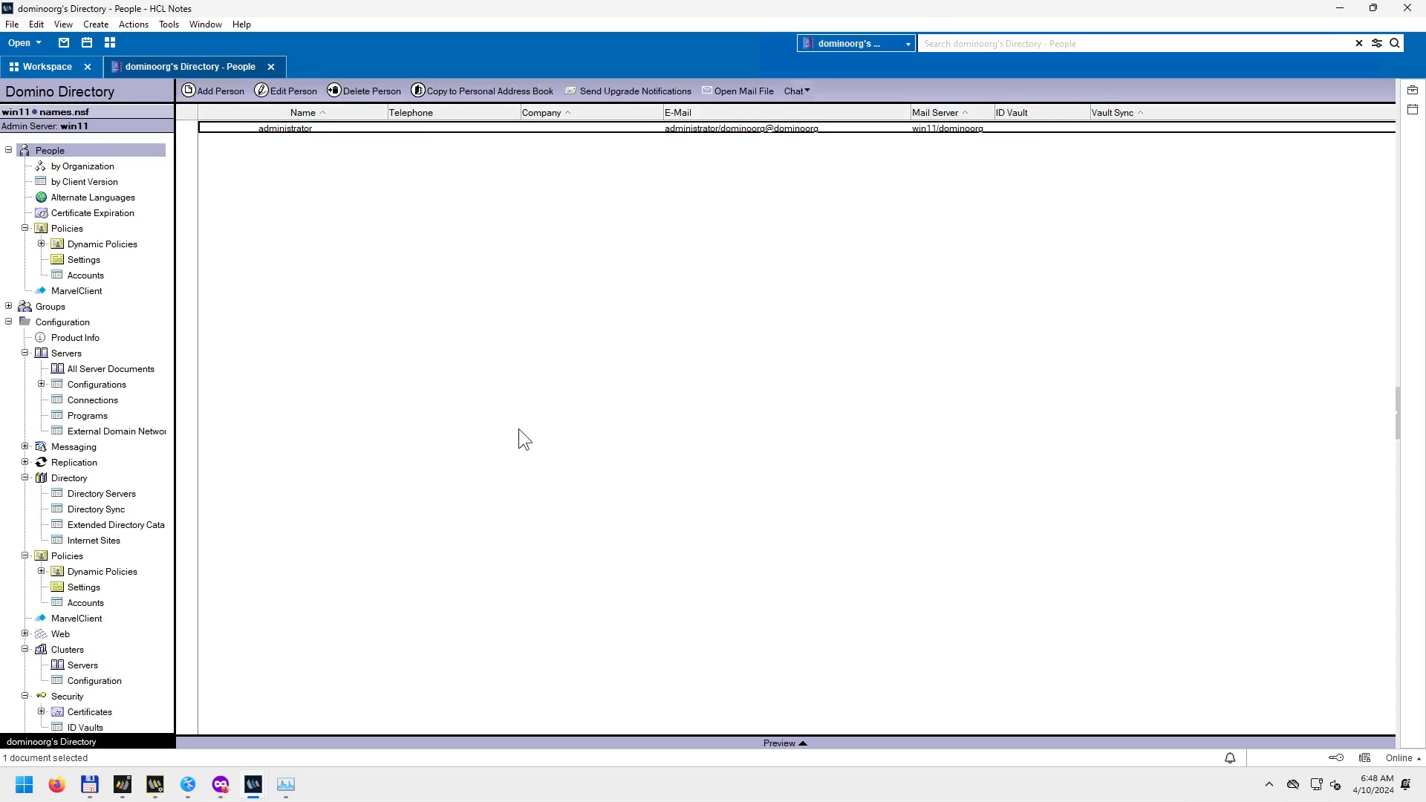
left_click(270, 67)
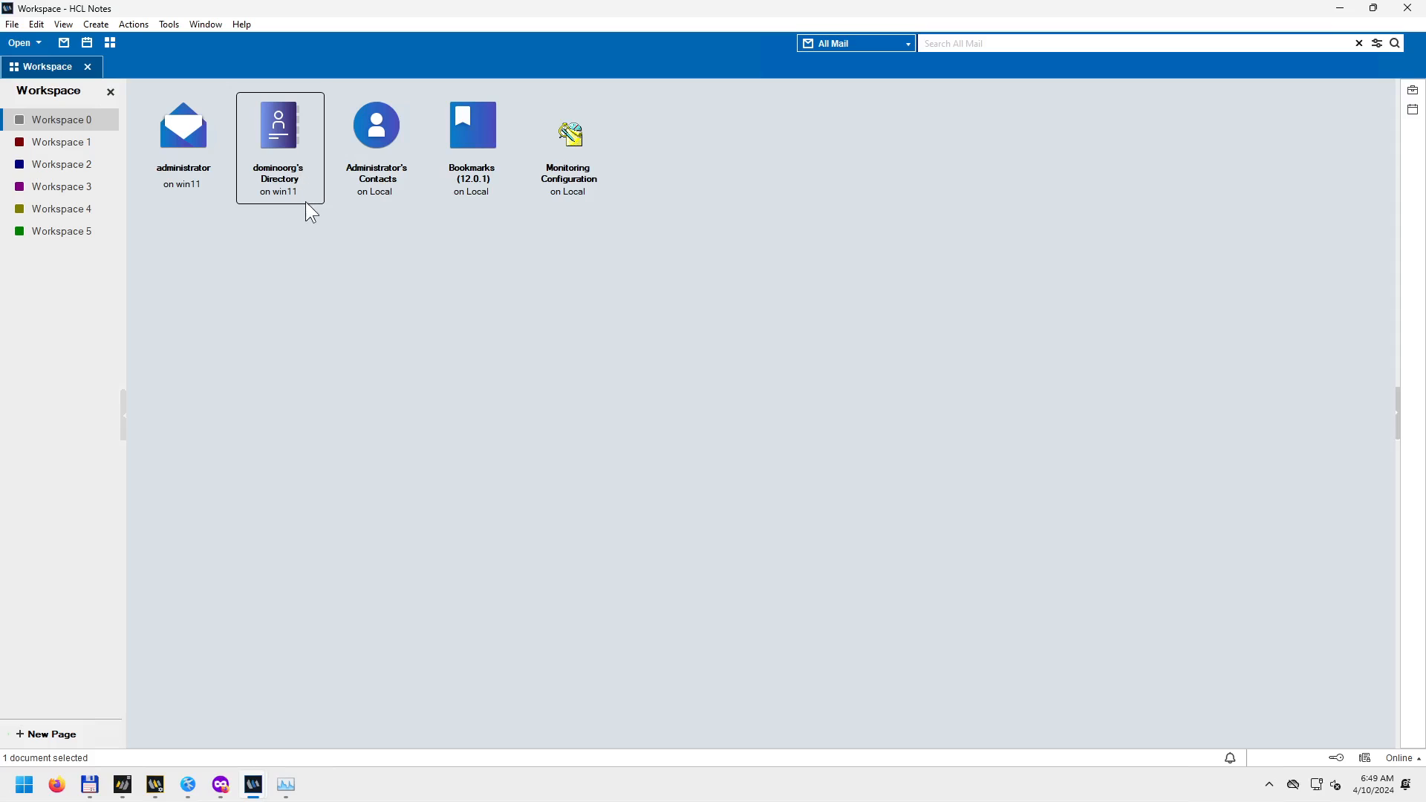
Explore the dominoorg's Directory icon's context menu and open the Directory in a separate window.
right_click(279, 131)
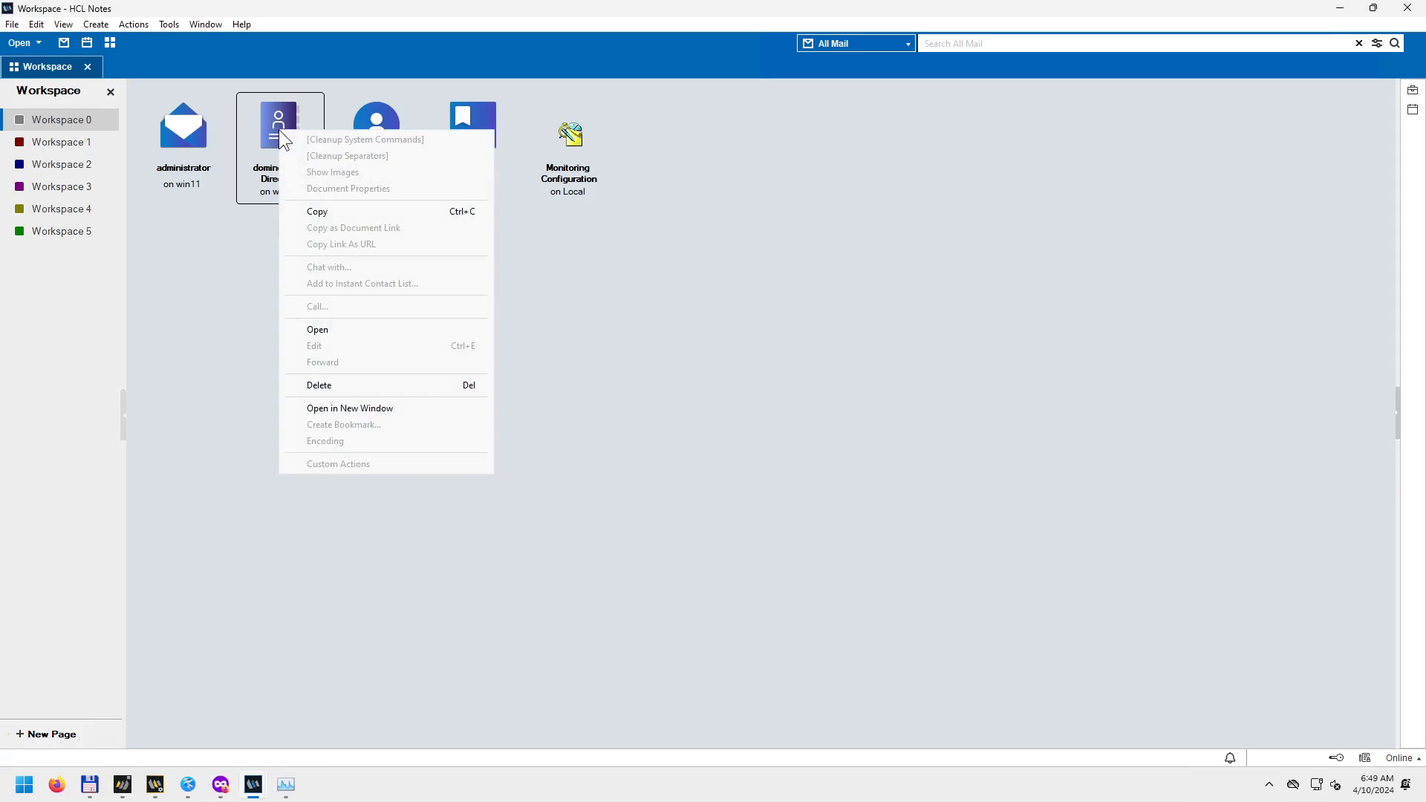
left_click(251, 266)
left_click(272, 155)
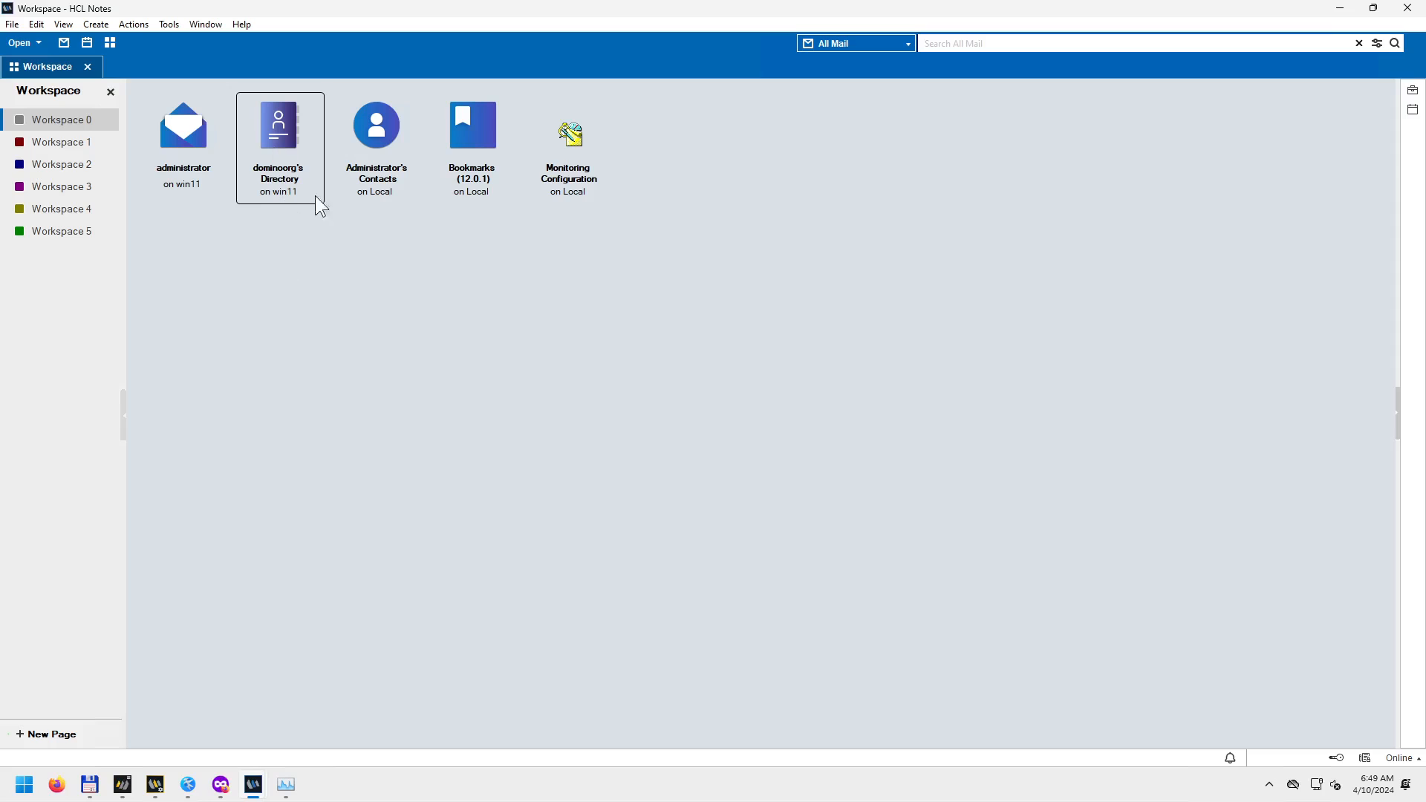
right_click(269, 129)
left_click(320, 142)
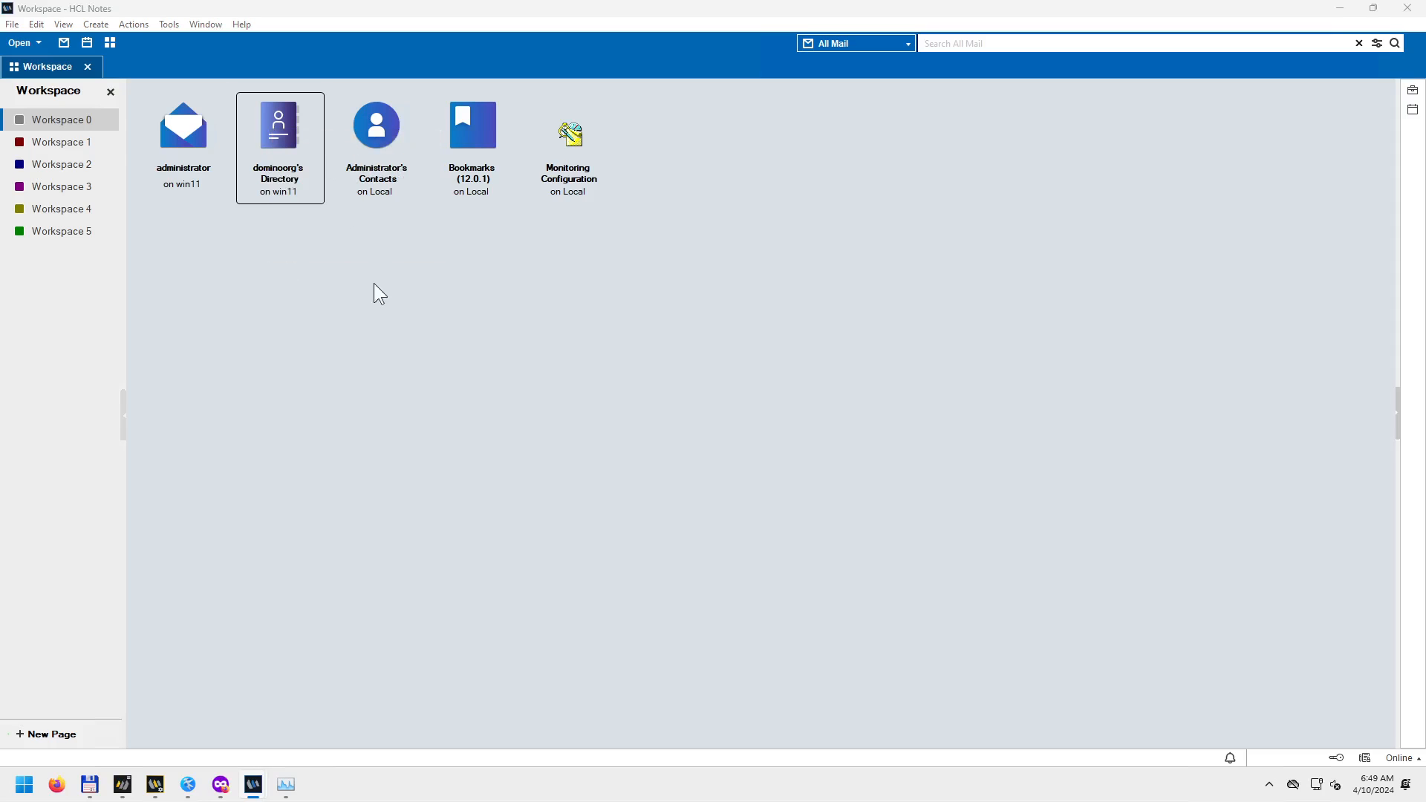
right_click(278, 171)
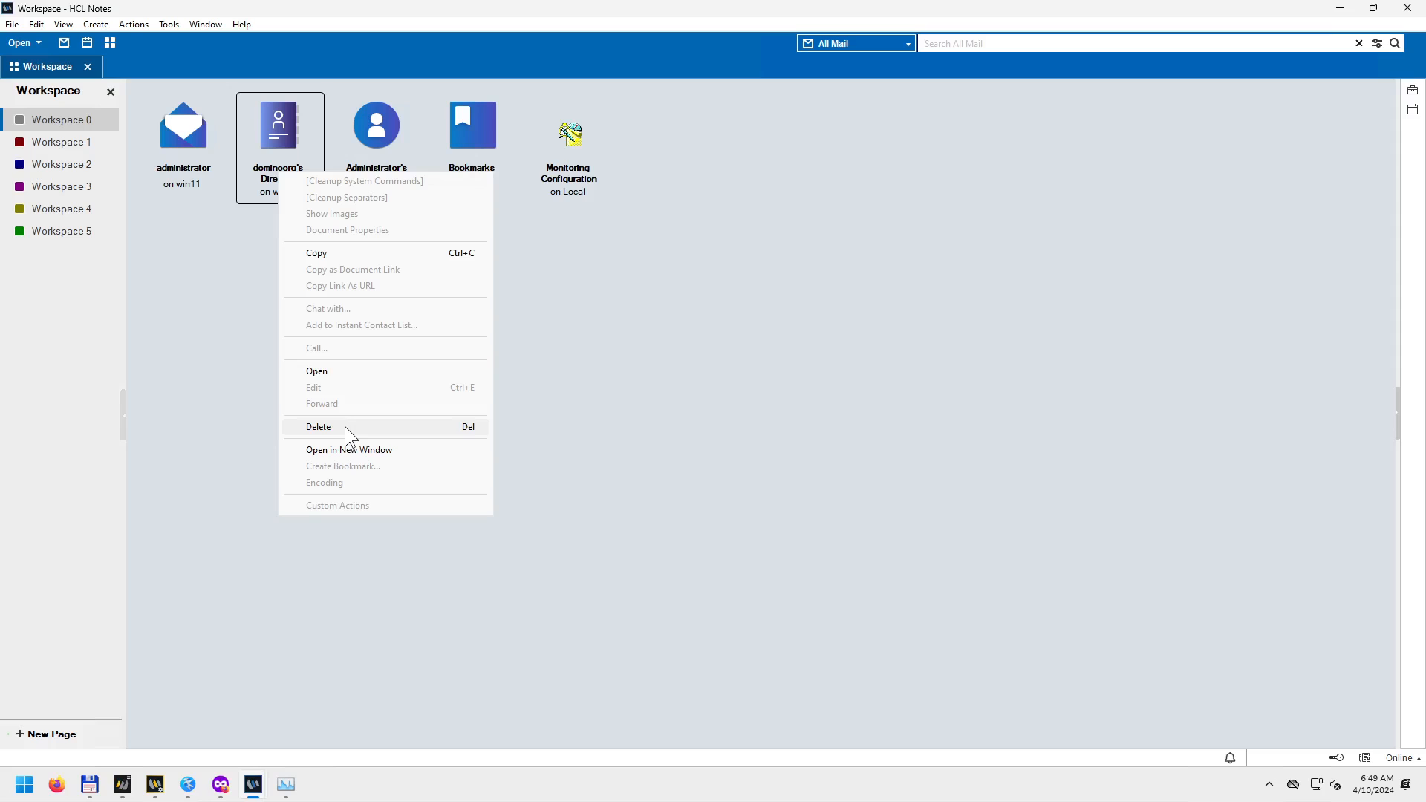
left_click(354, 450)
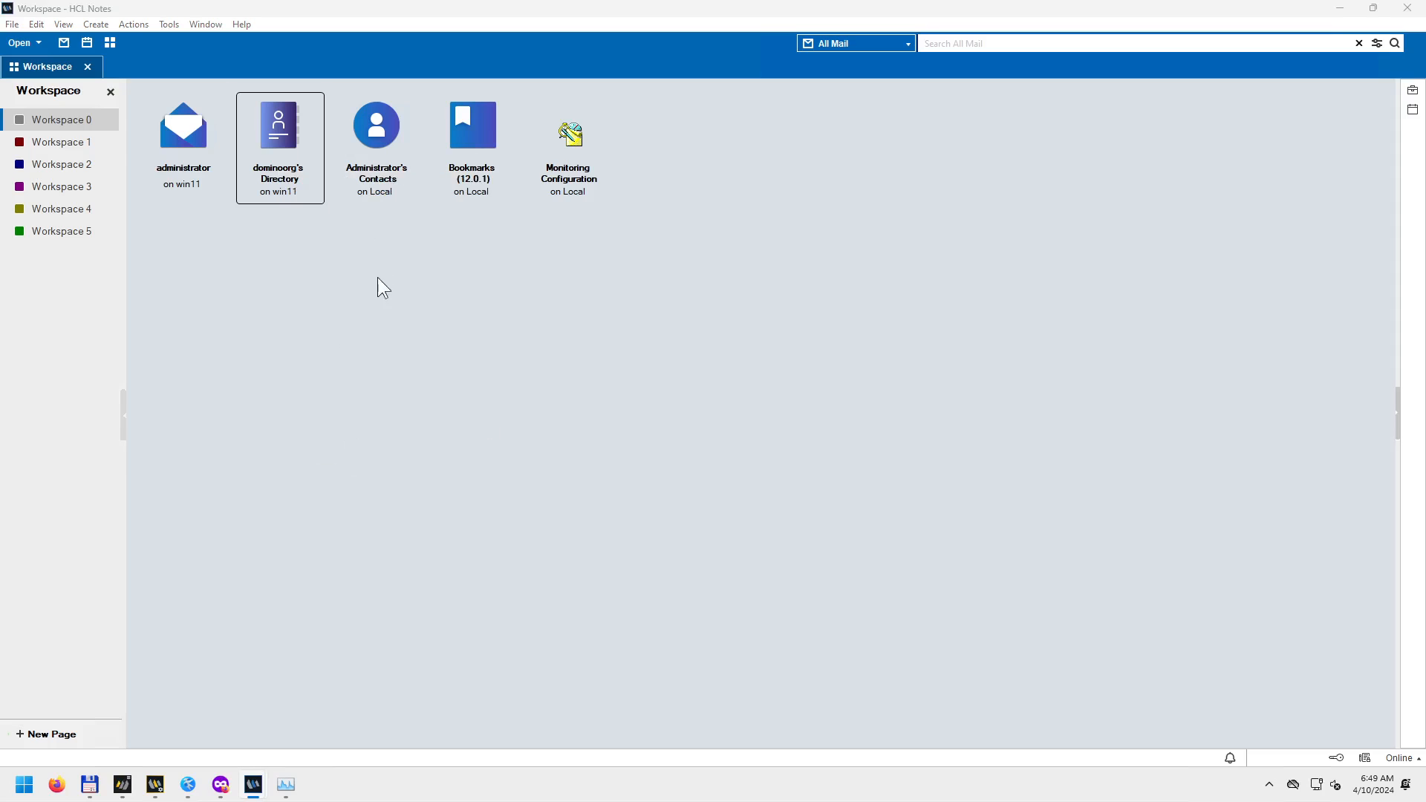
Remove dominoorg's Directory from the workspace, accept the deferred-removal warning, and return to Domino Designer.
right_click(287, 163)
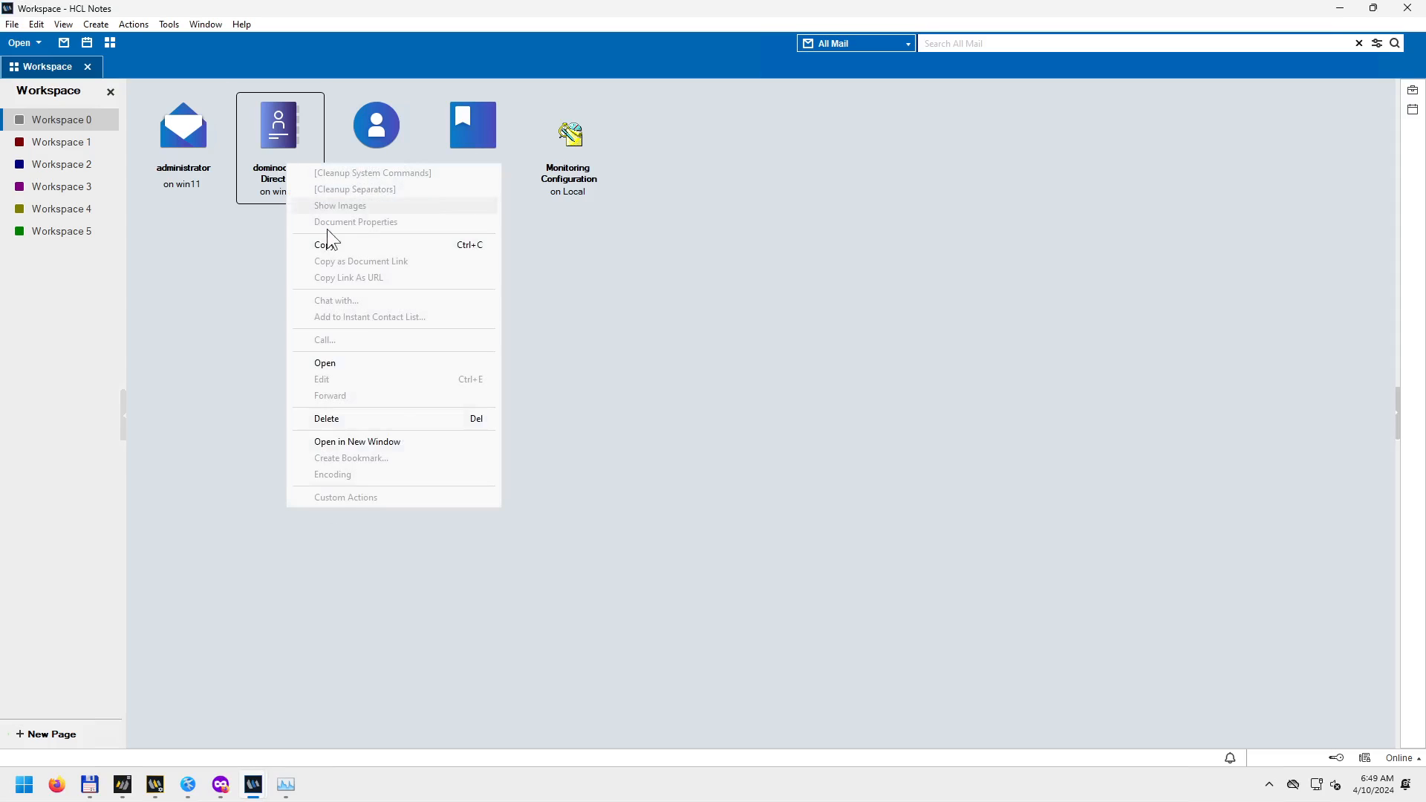
left_click(363, 421)
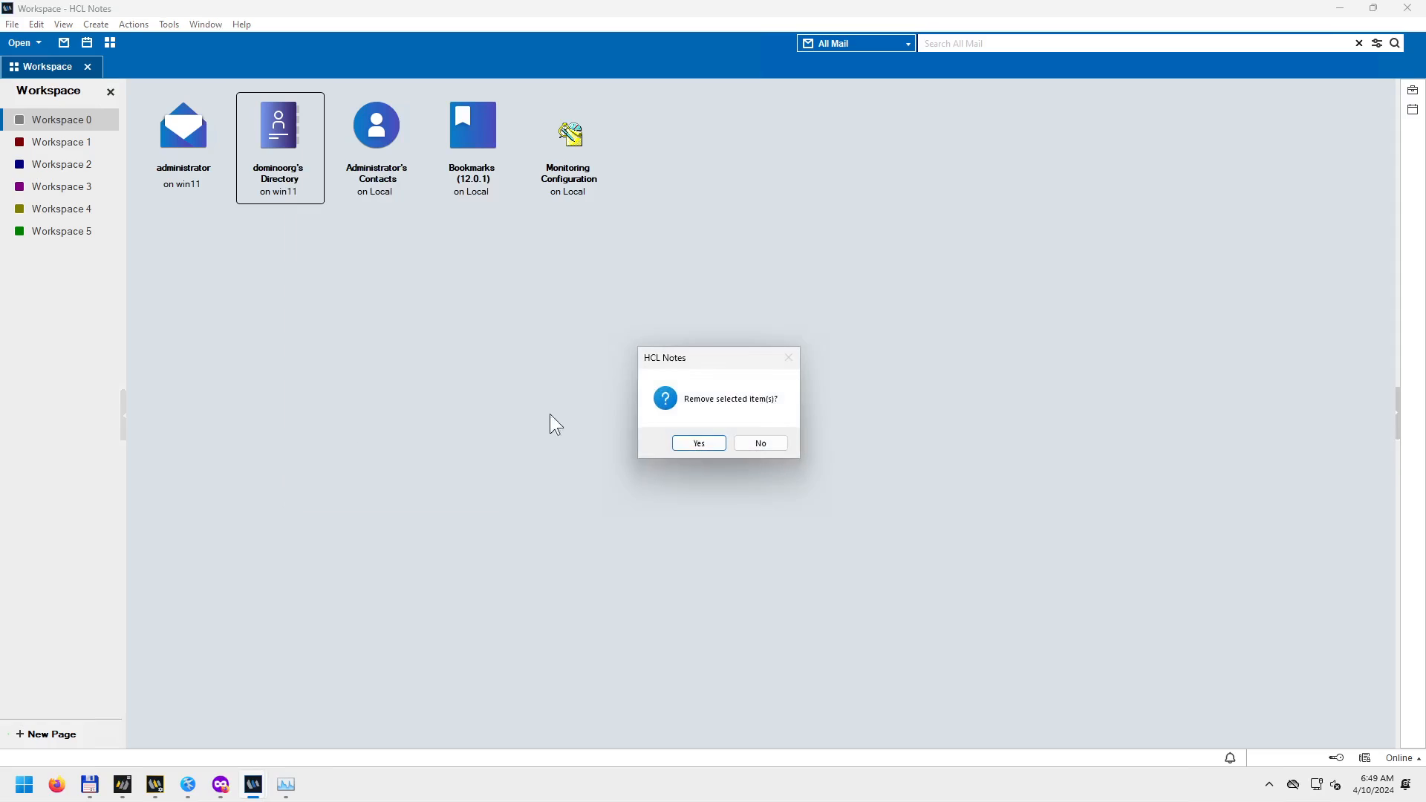
left_click(690, 446)
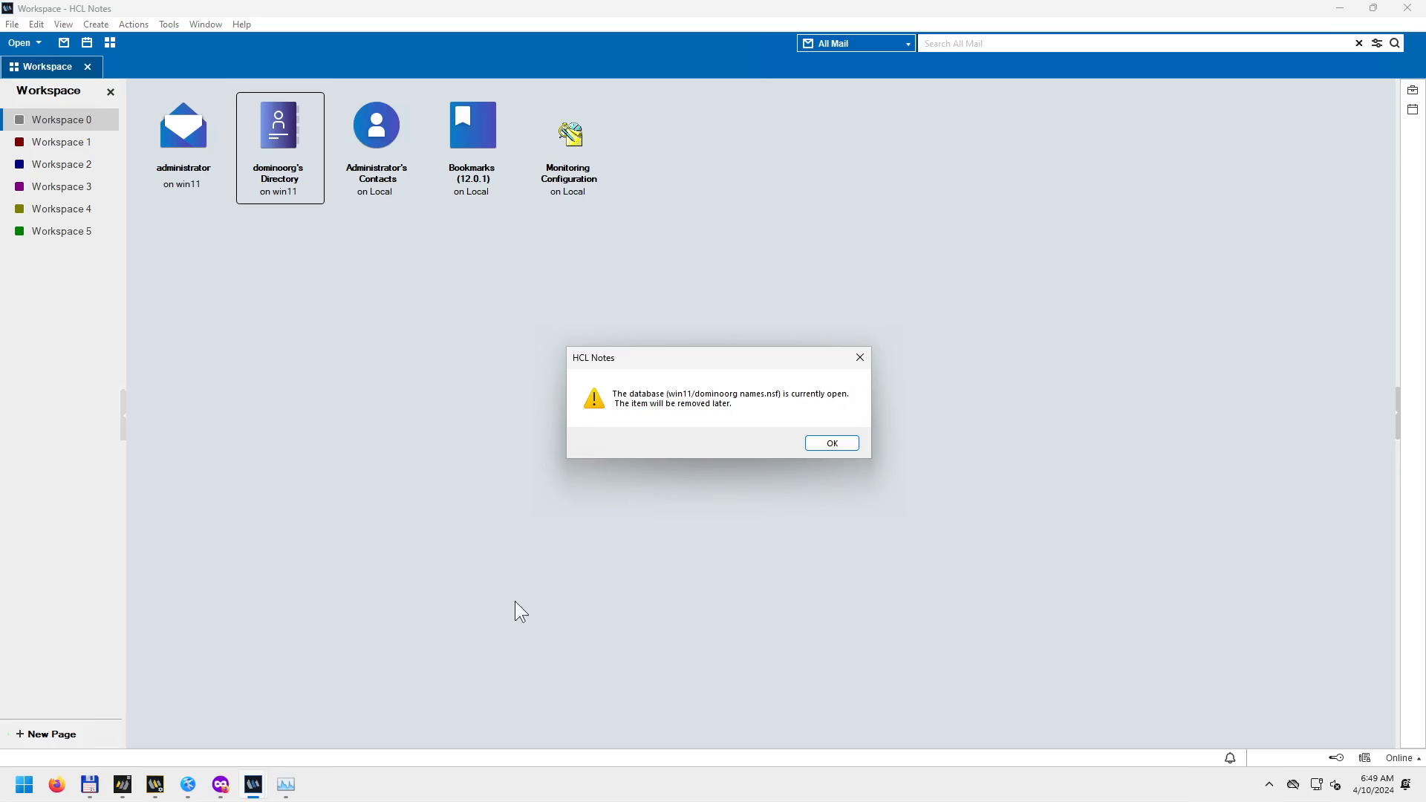
mouse_move(253, 784)
left_click(340, 710)
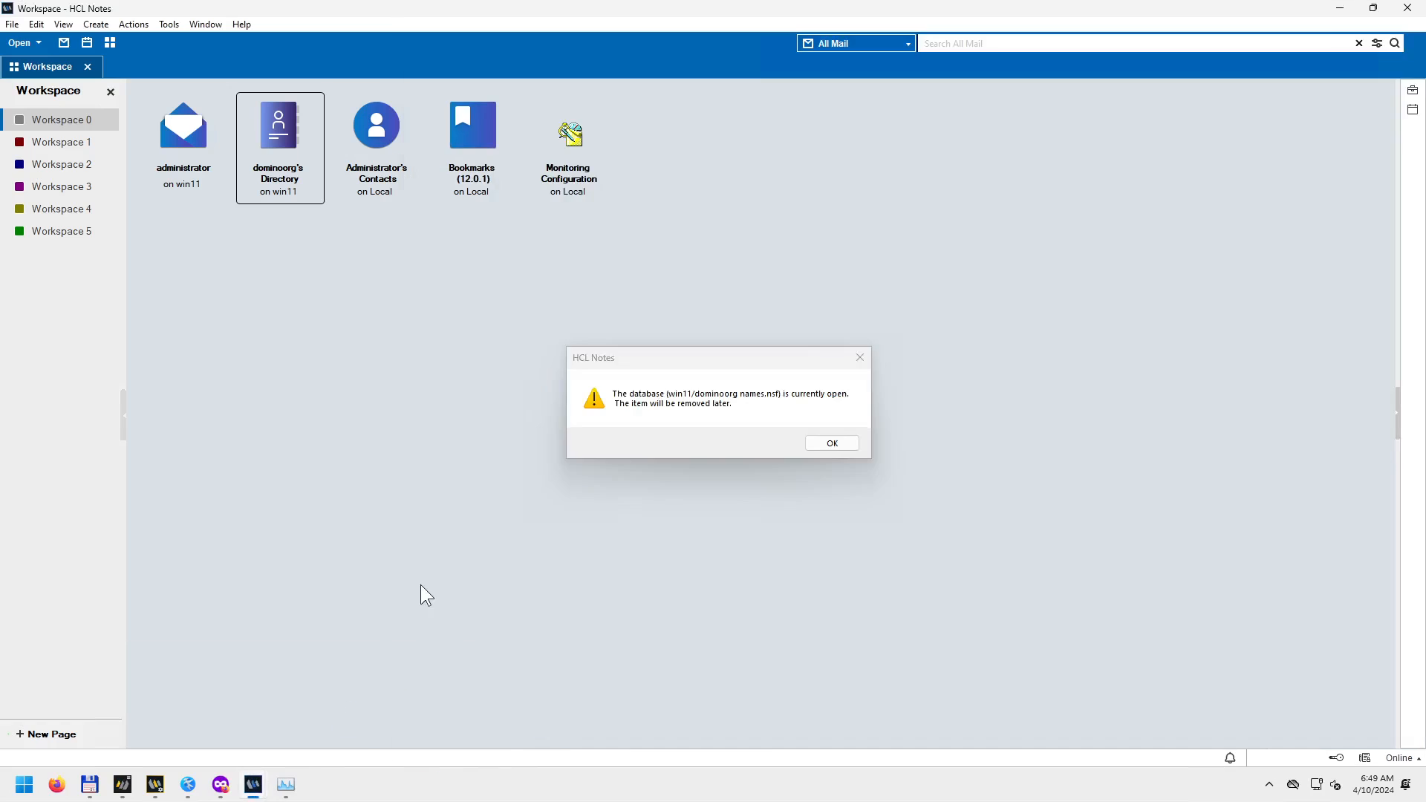
left_click(833, 444)
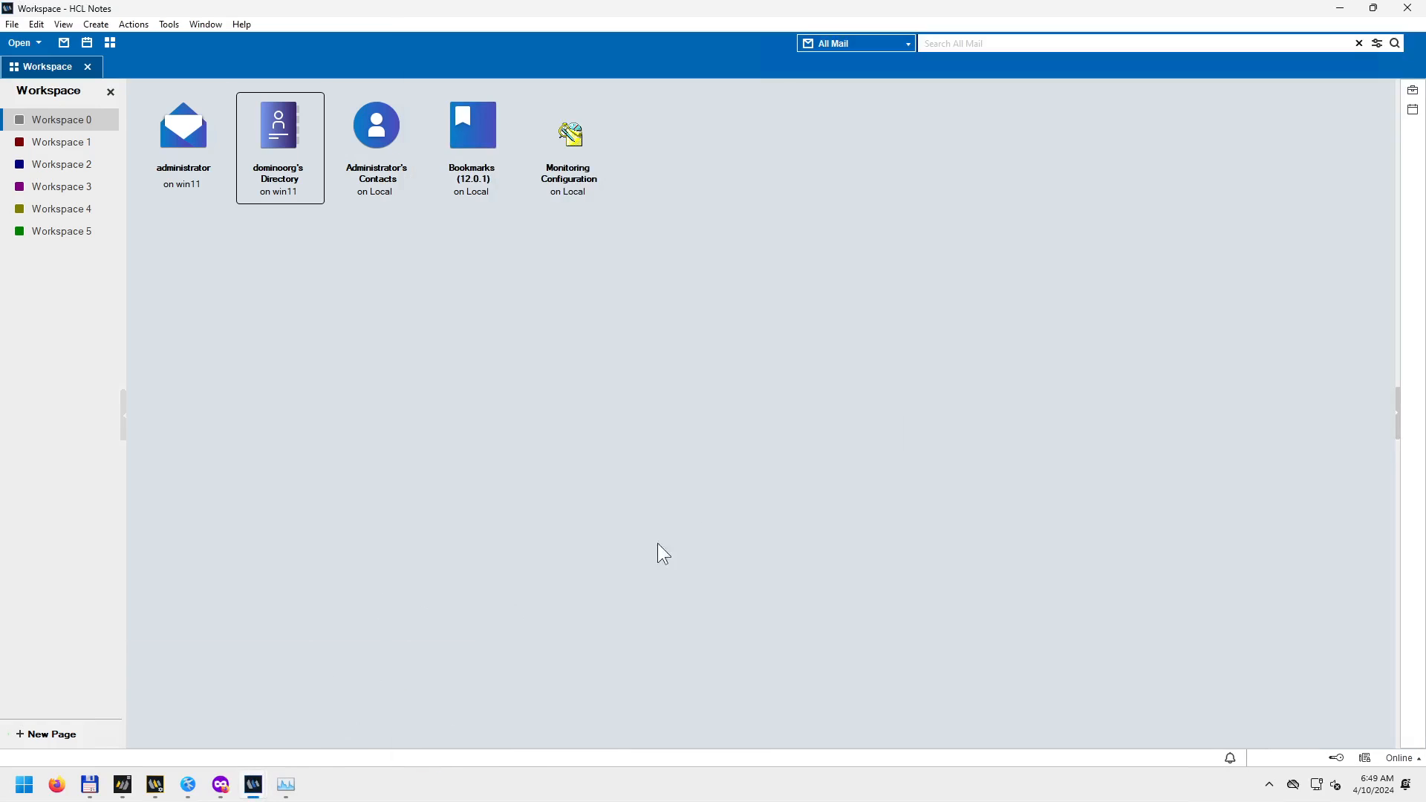
mouse_move(256, 783)
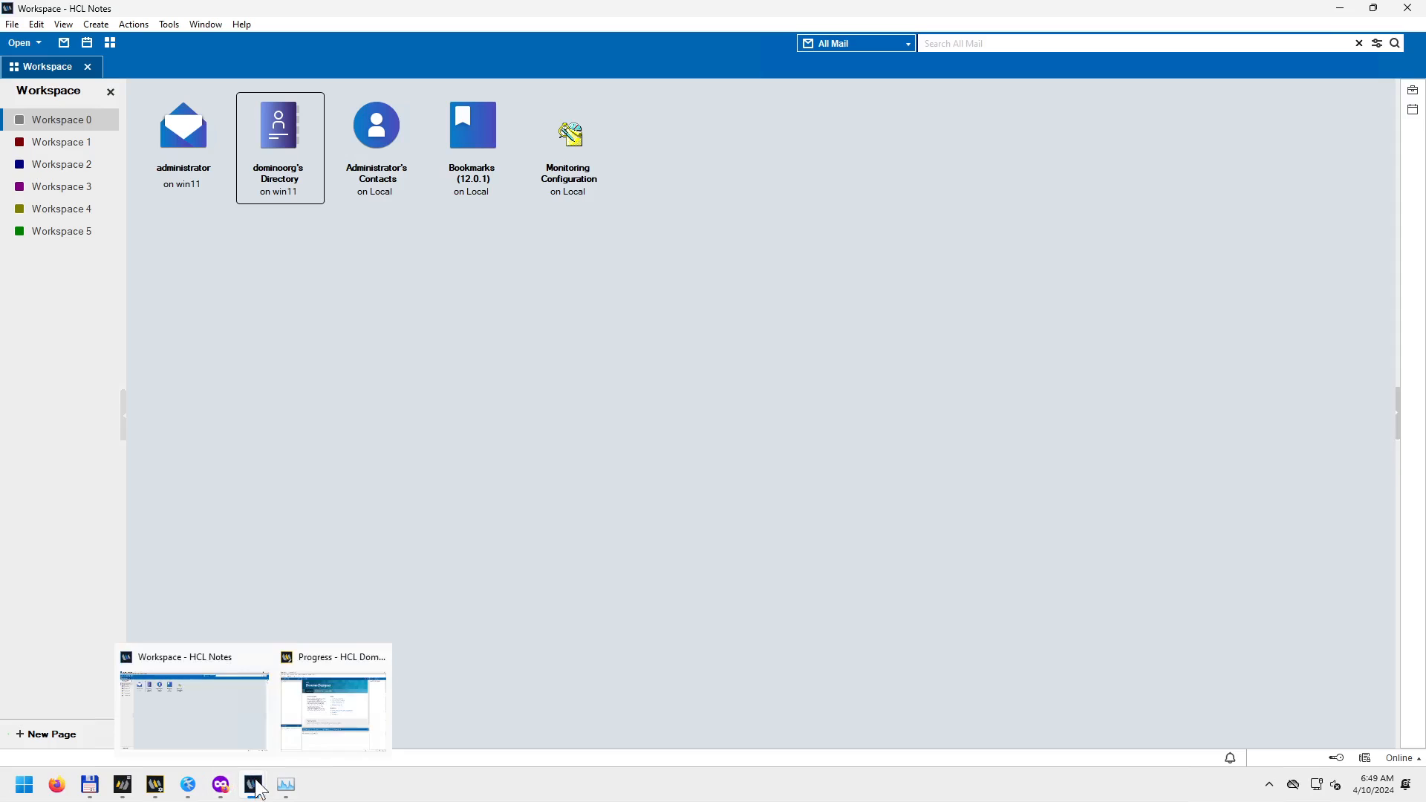
left_click(320, 700)
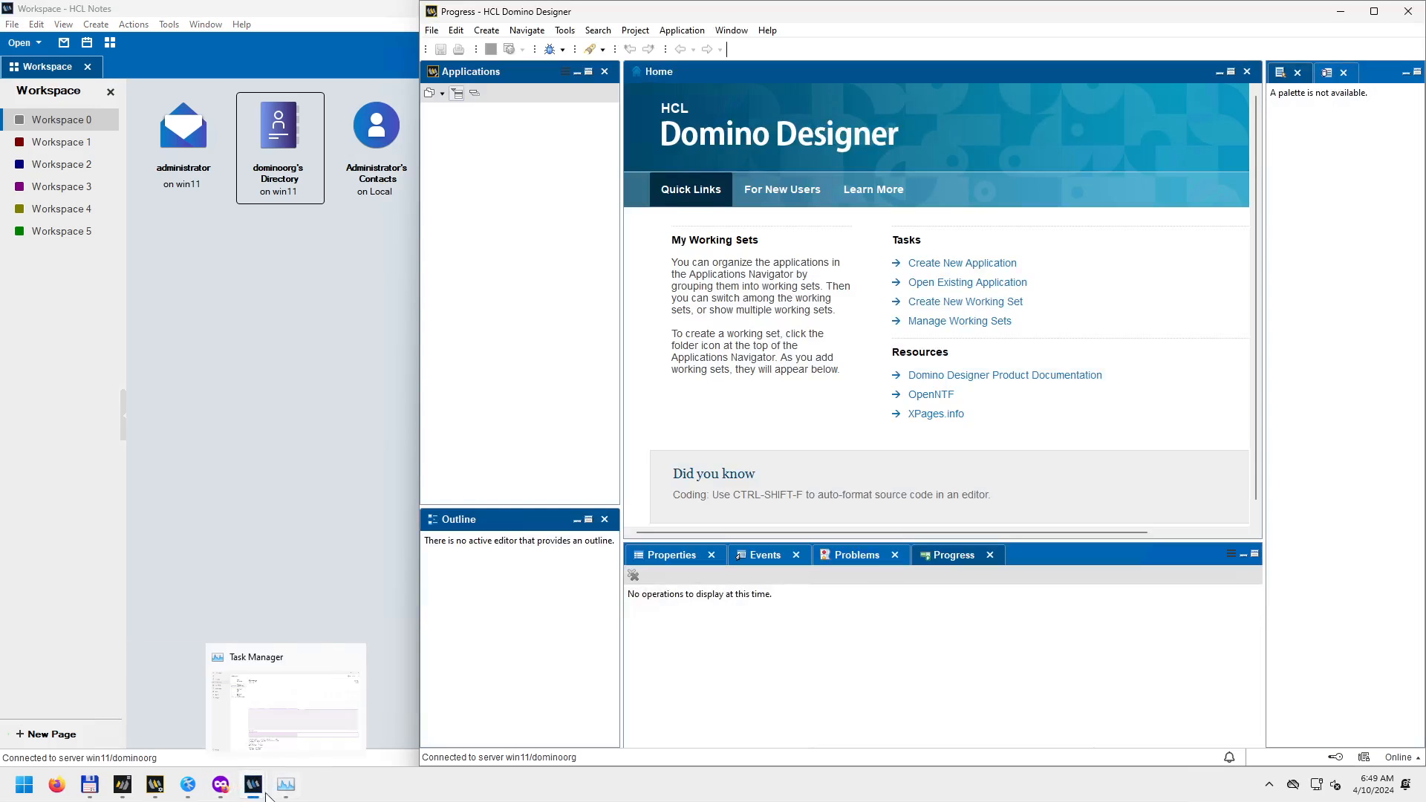
Close the Notes client and tick 'In the future, exit without prompting' in the exit dialog.
mouse_move(253, 784)
left_click(223, 715)
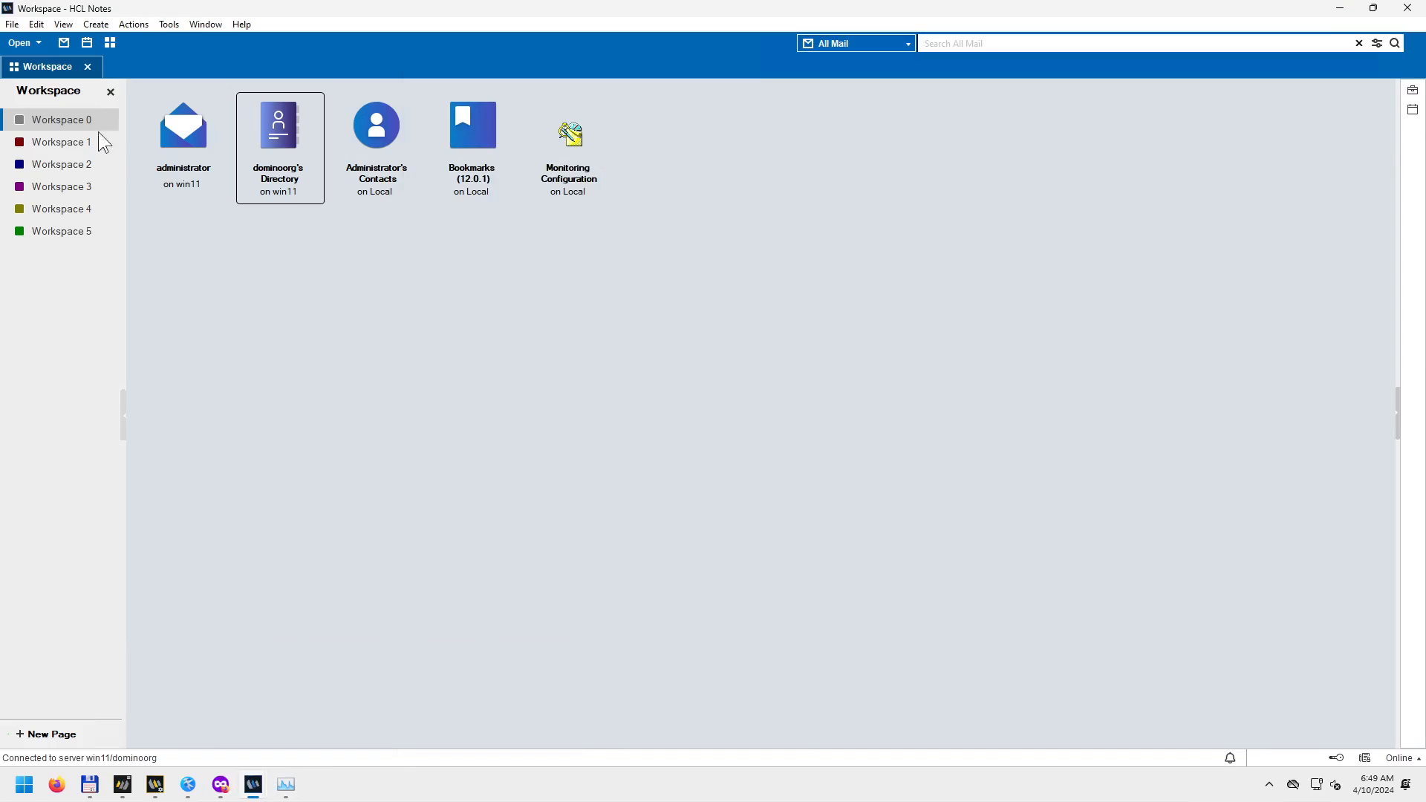
left_click(1408, 8)
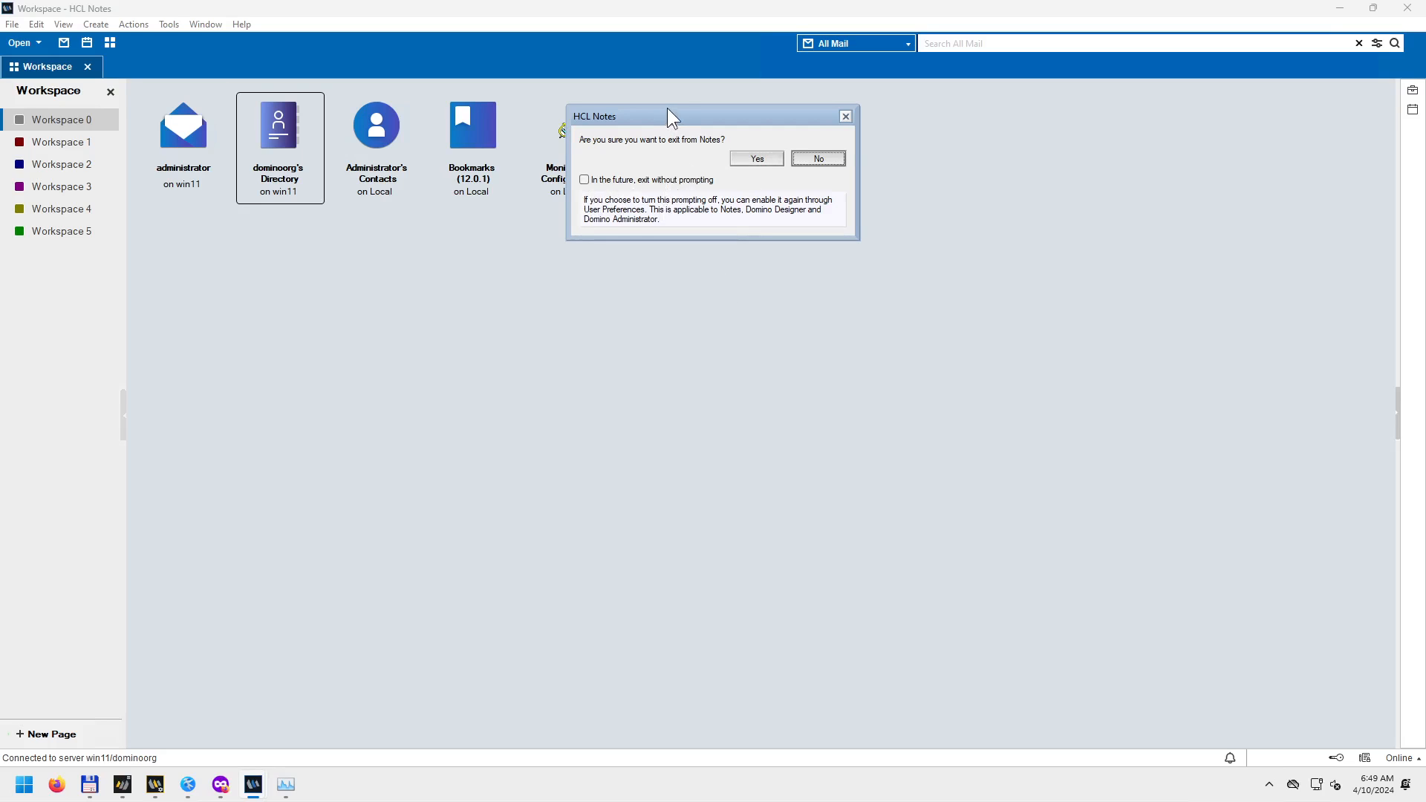
left_click_drag(710, 115, 556, 341)
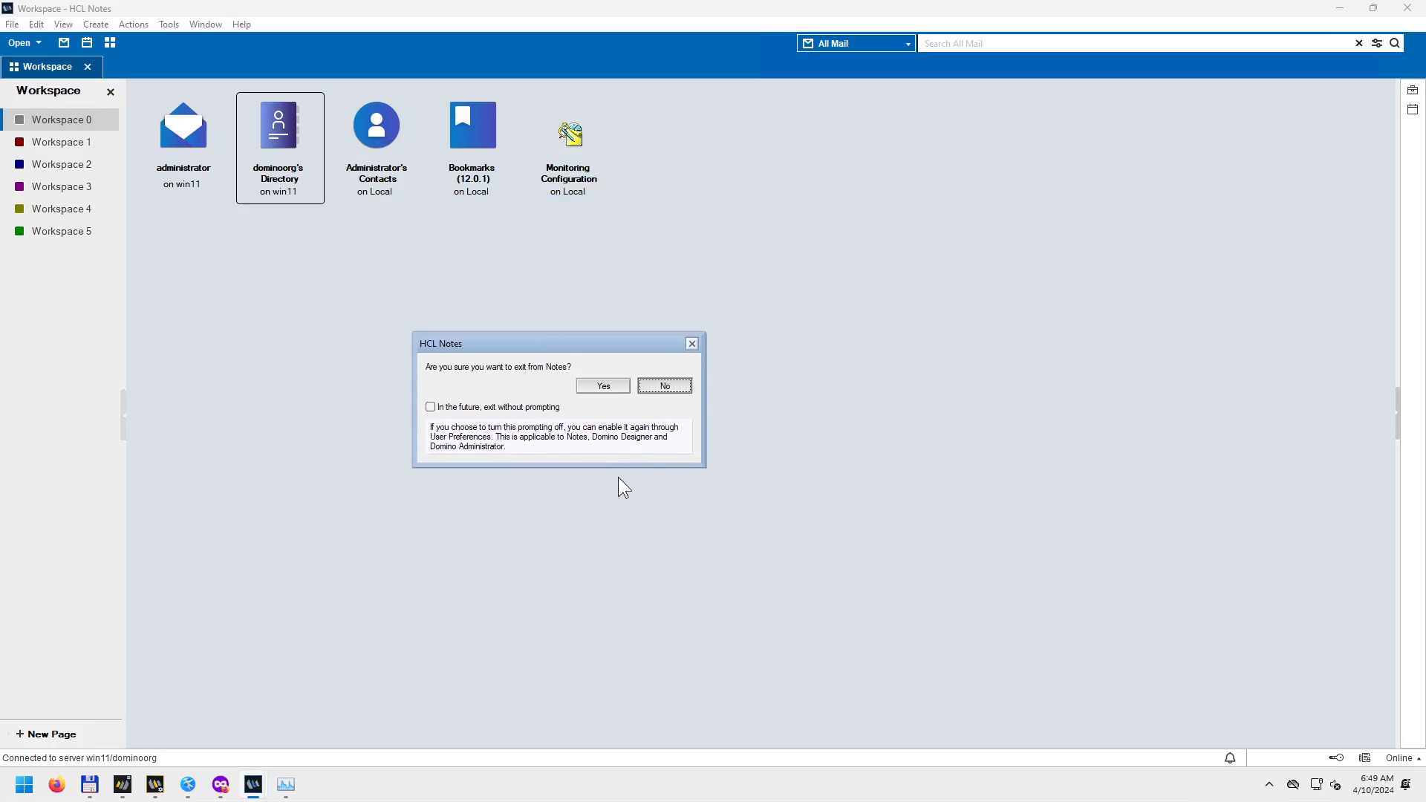
left_click(484, 406)
Confirm the Notes exit and relaunch Notes via File > Launch Notes in Domino Designer.
left_click(603, 386)
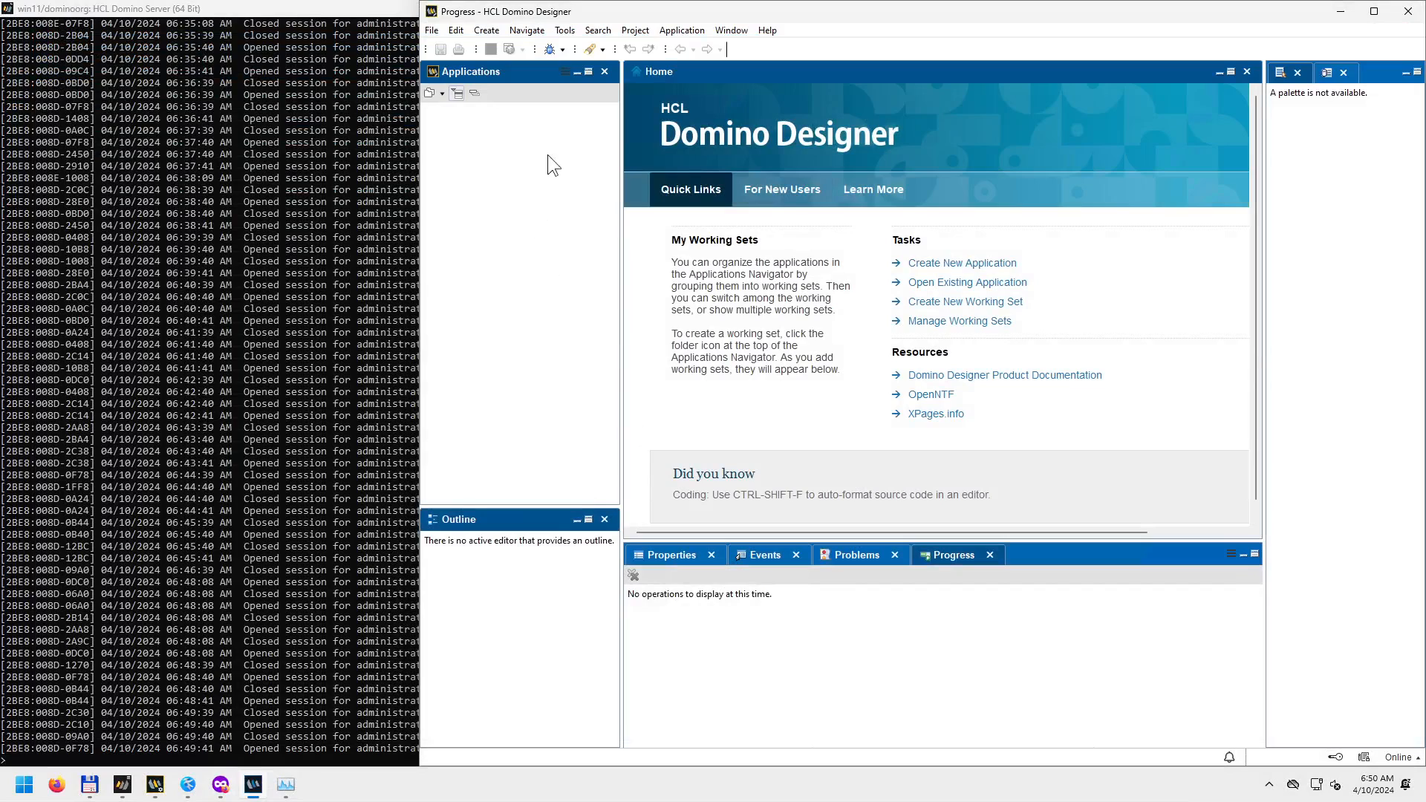
left_click(431, 29)
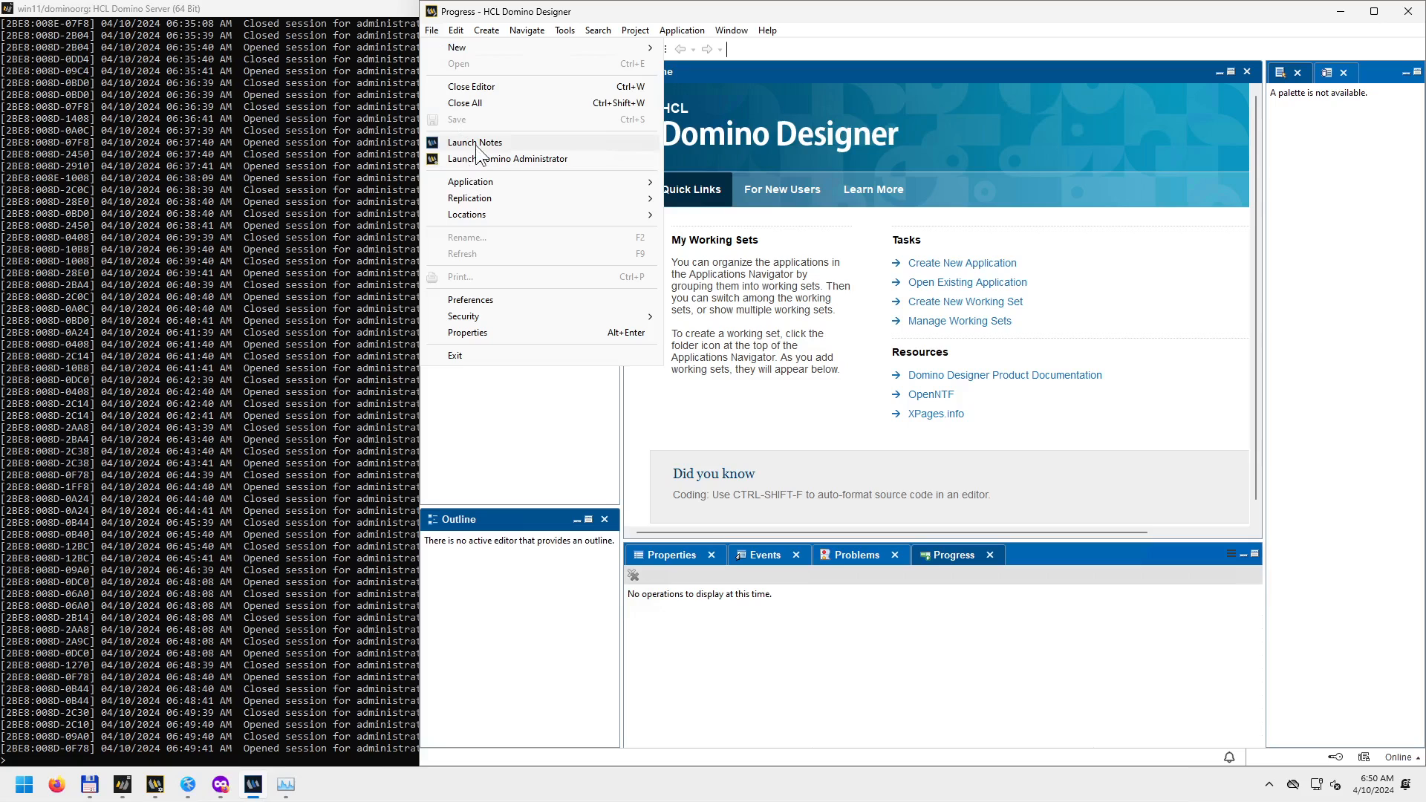
left_click(154, 785)
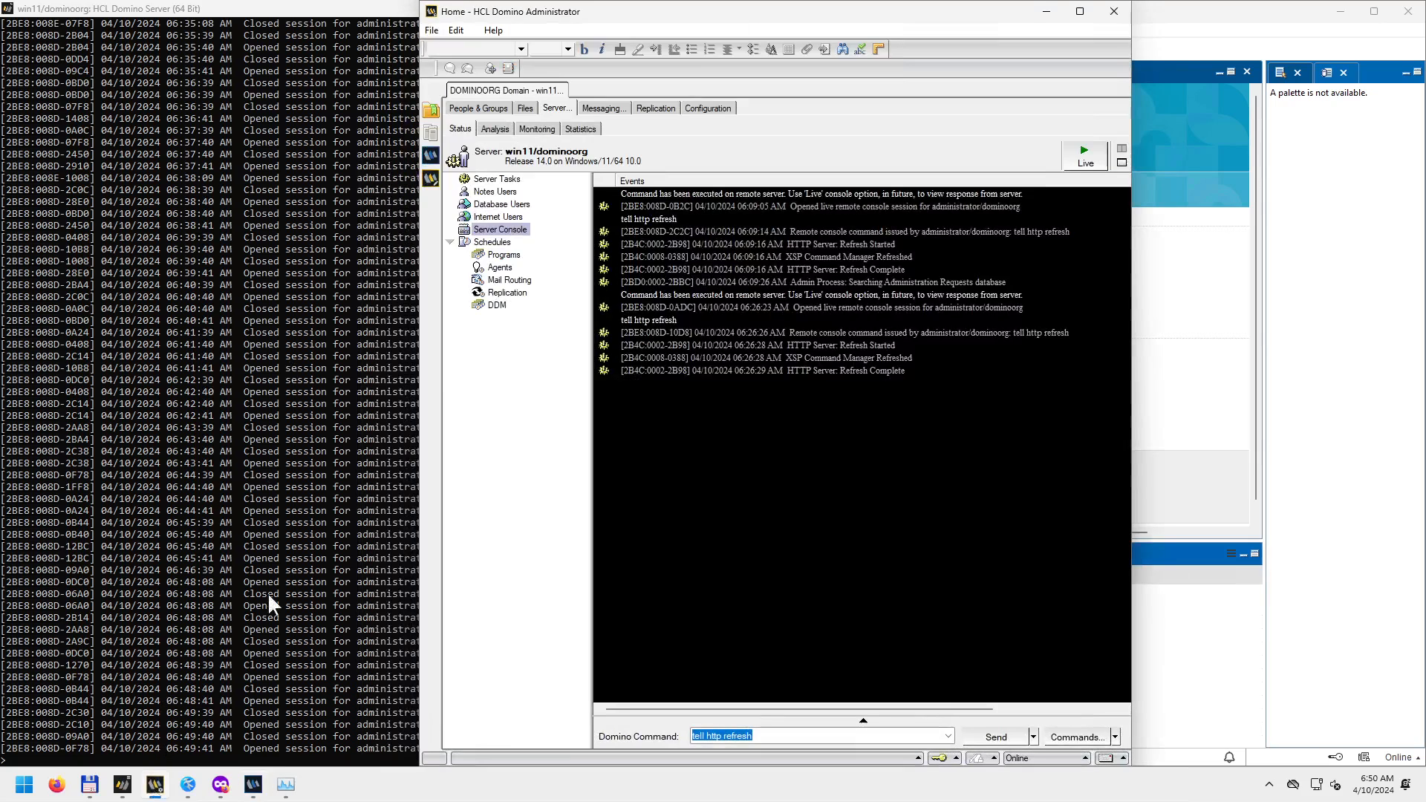
left_click(433, 31)
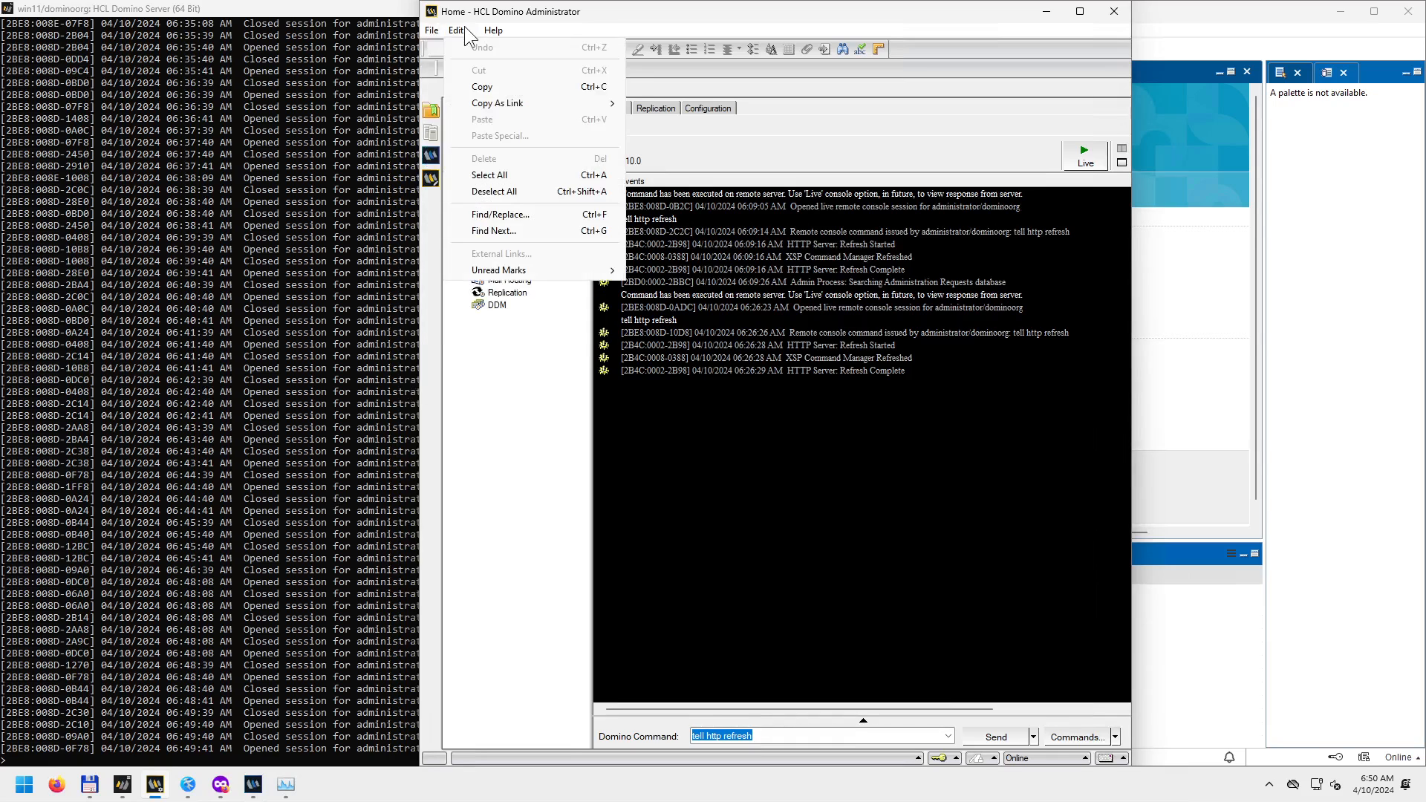
left_click(1043, 12)
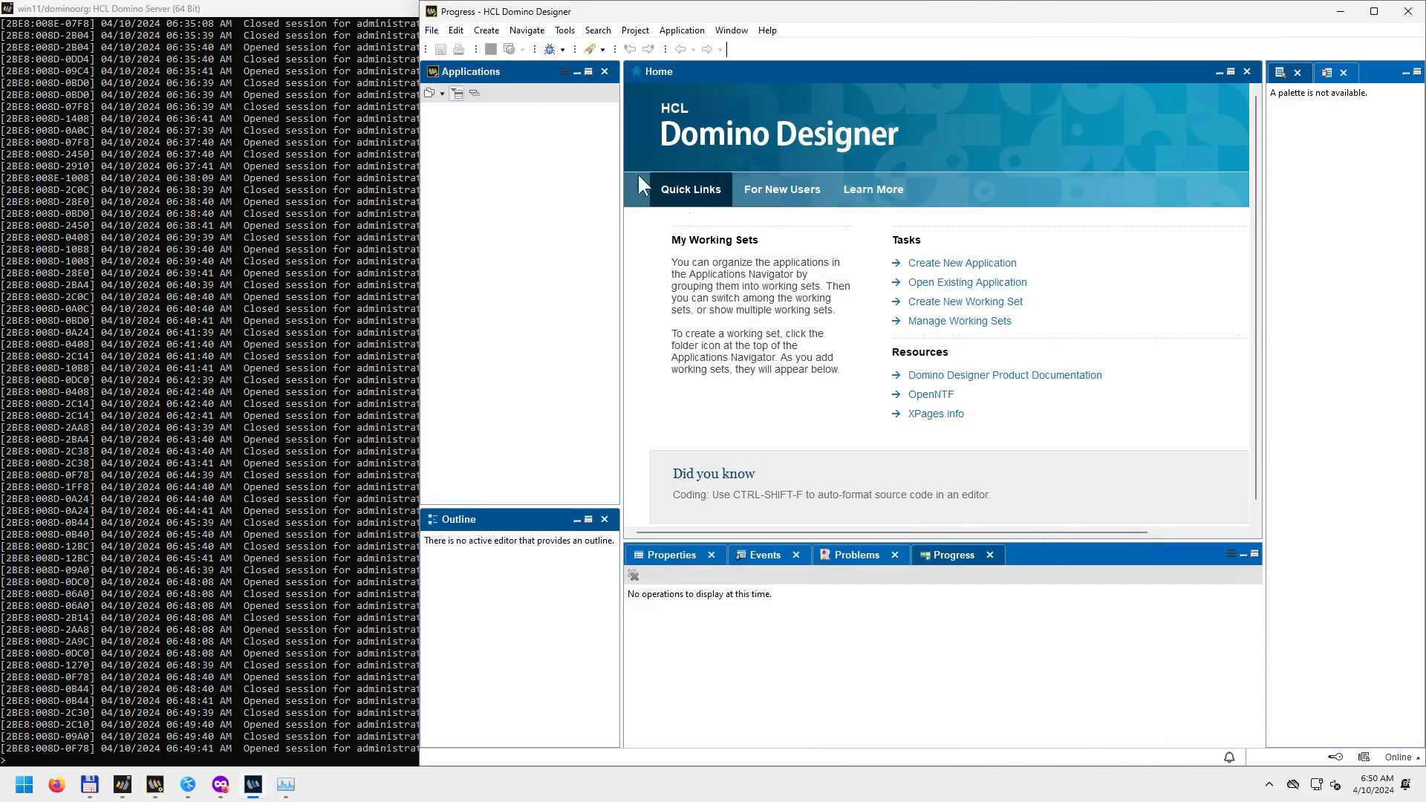
left_click(430, 31)
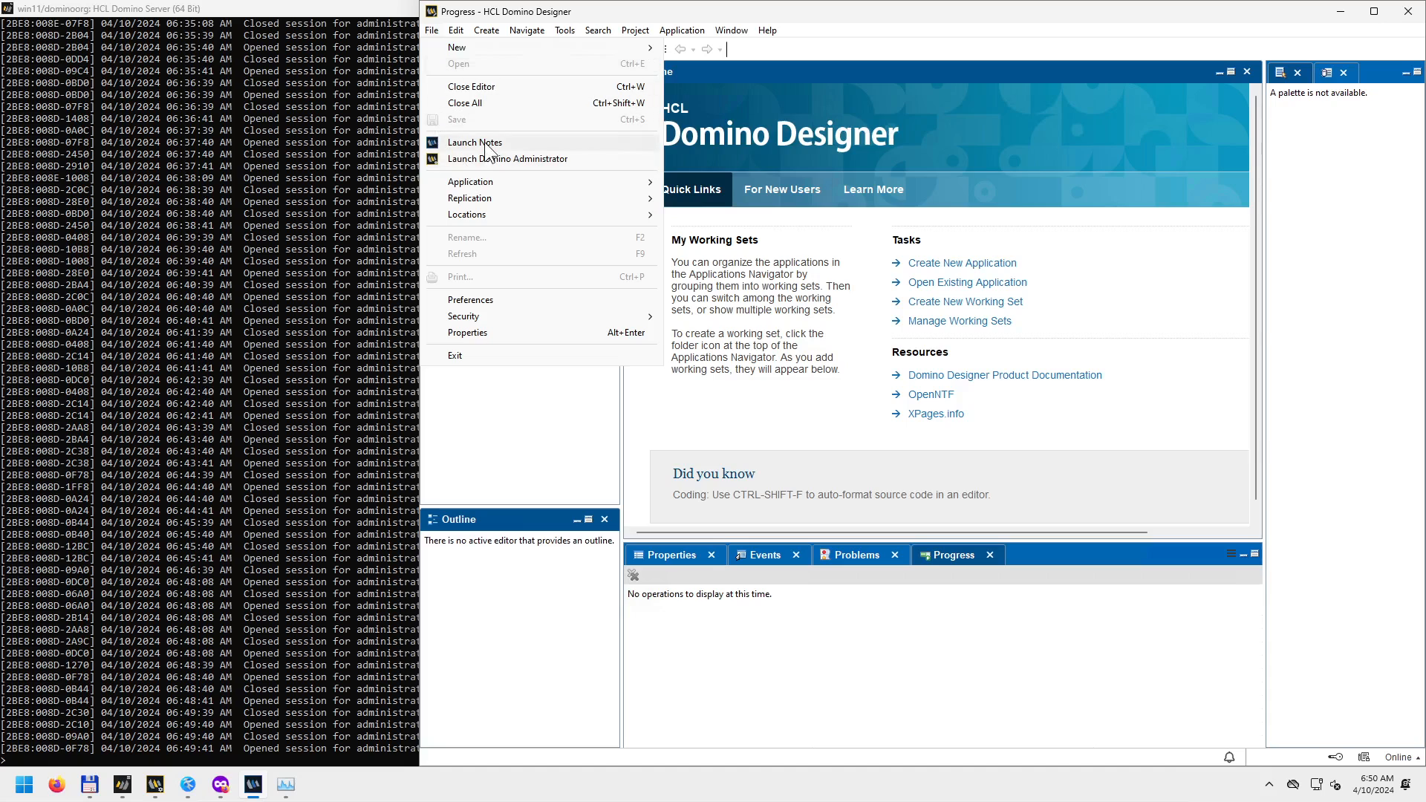
left_click(484, 143)
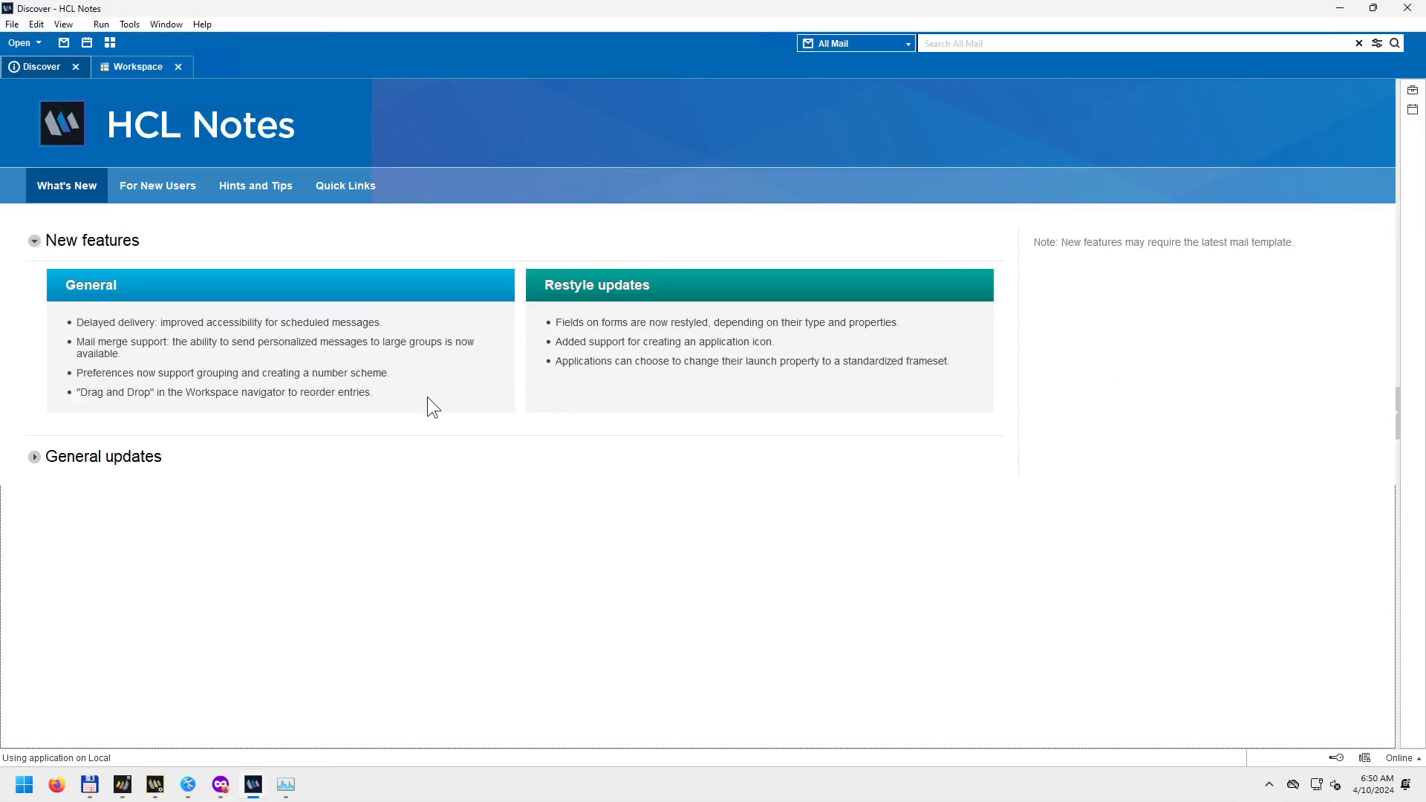
Move from Discover to the Workspace page, ending on the Notes workspace after checking Designer.
left_click(131, 66)
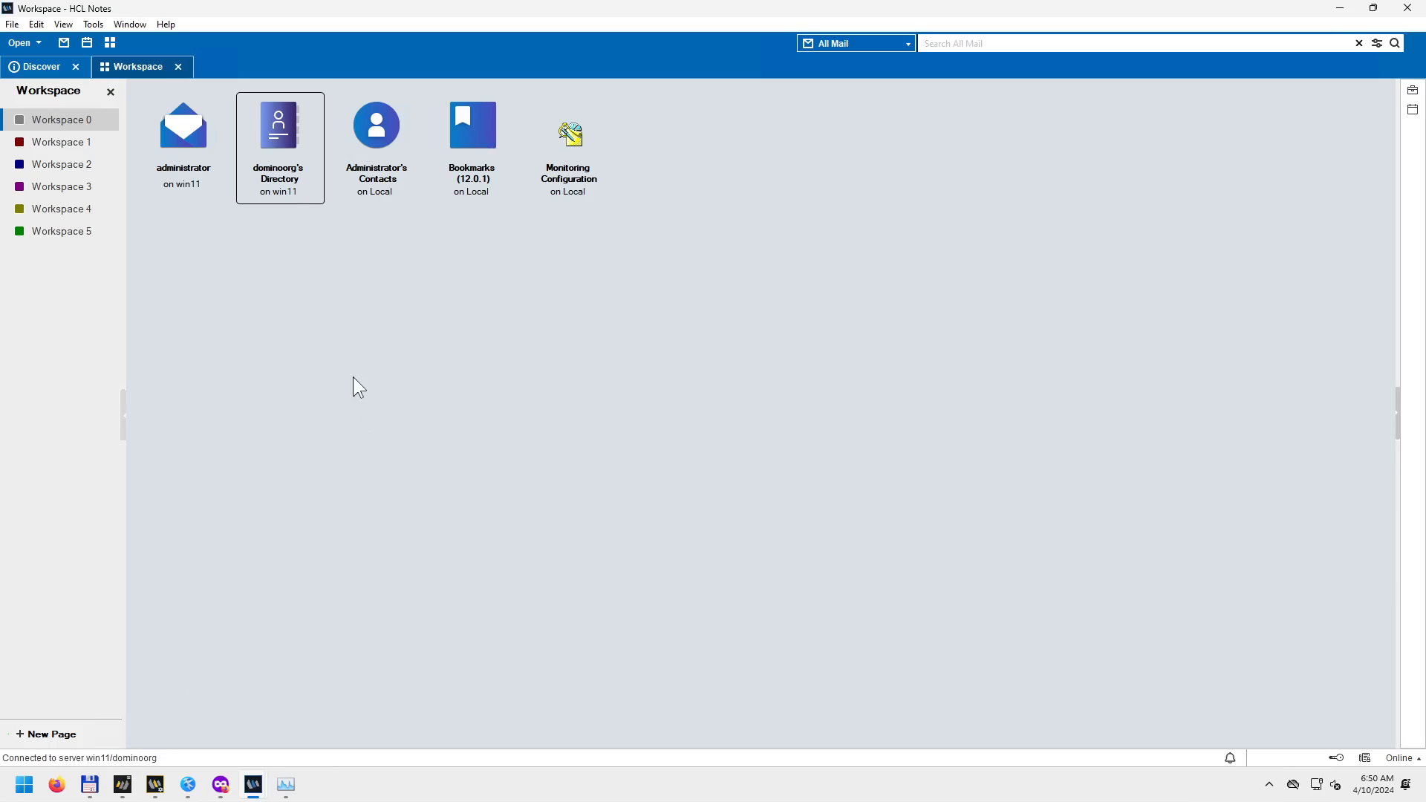
mouse_move(253, 785)
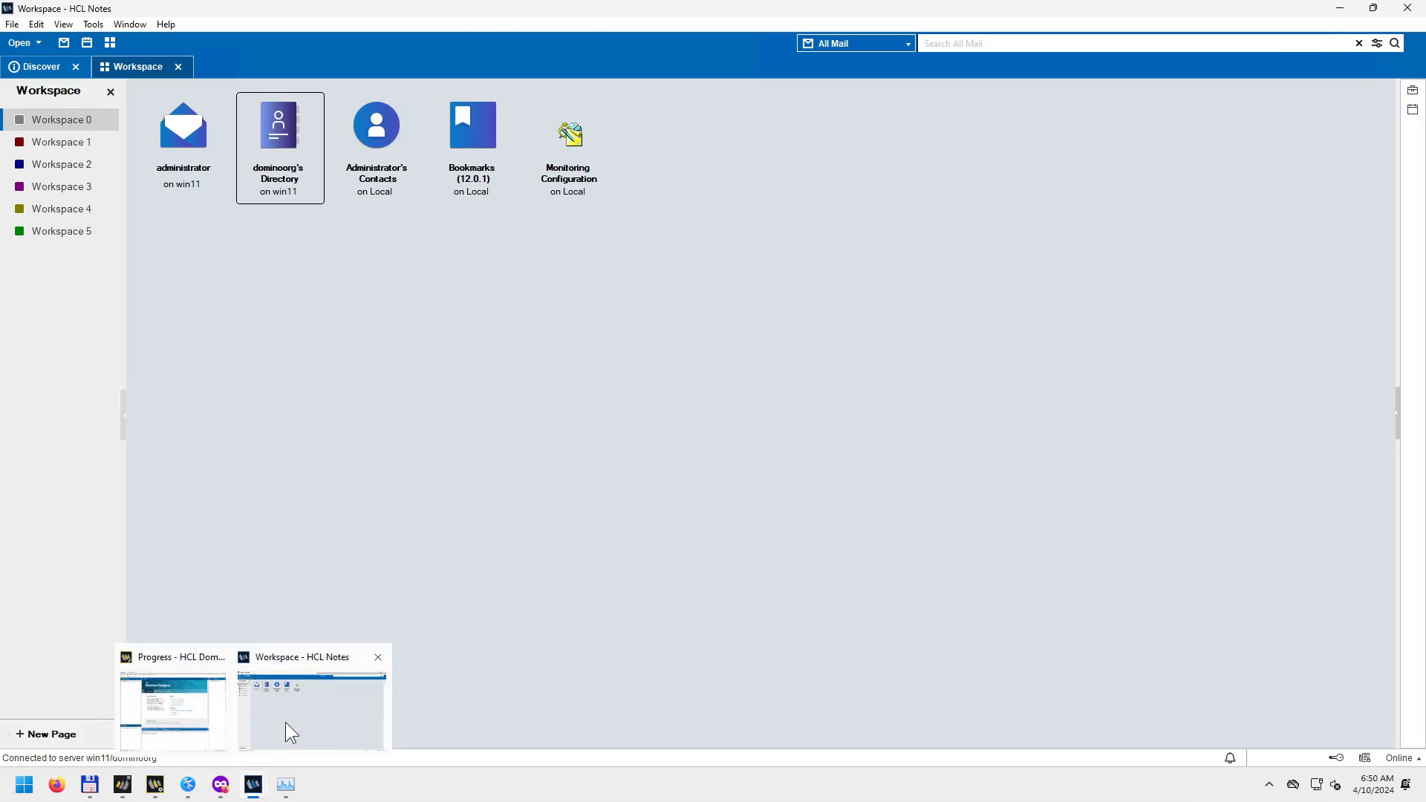
left_click(167, 709)
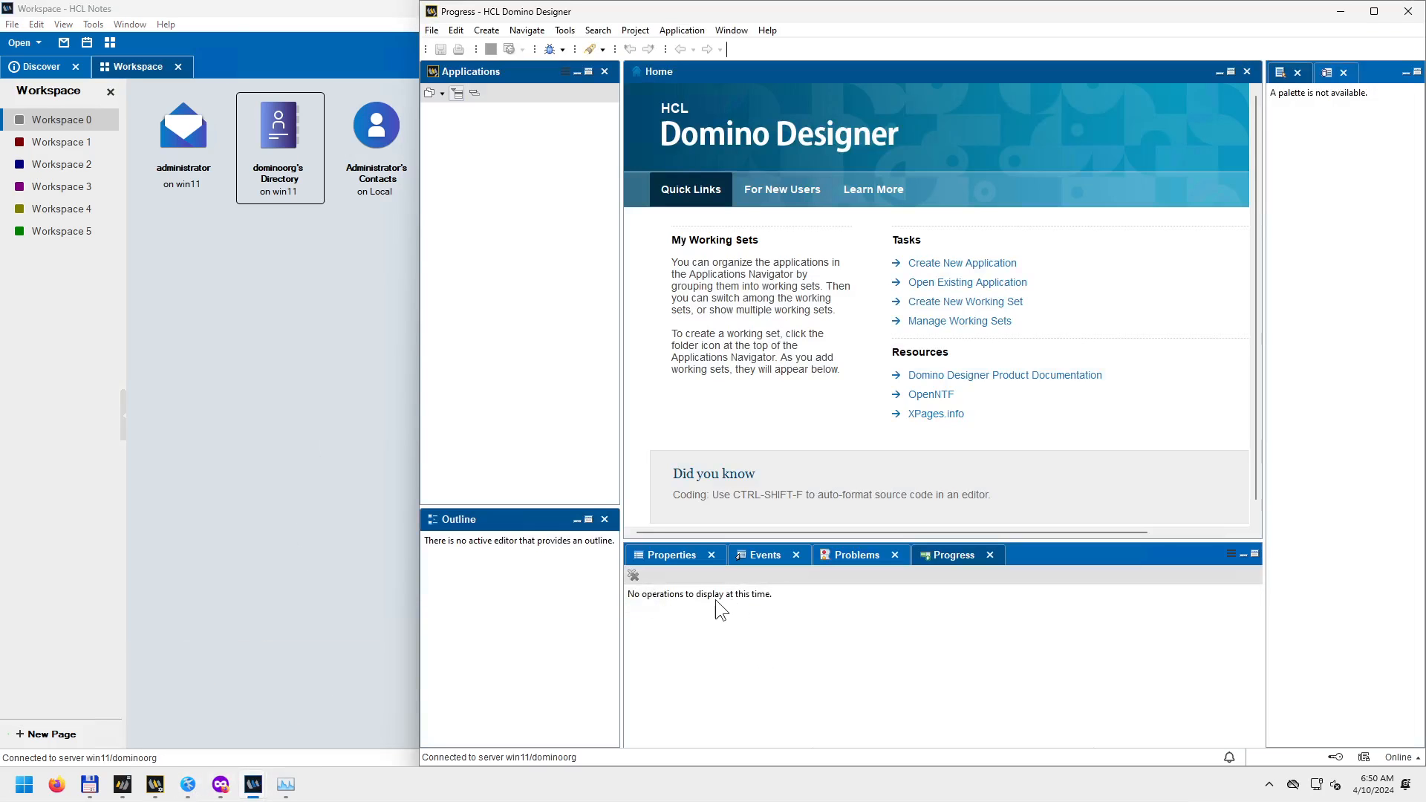
left_click(341, 385)
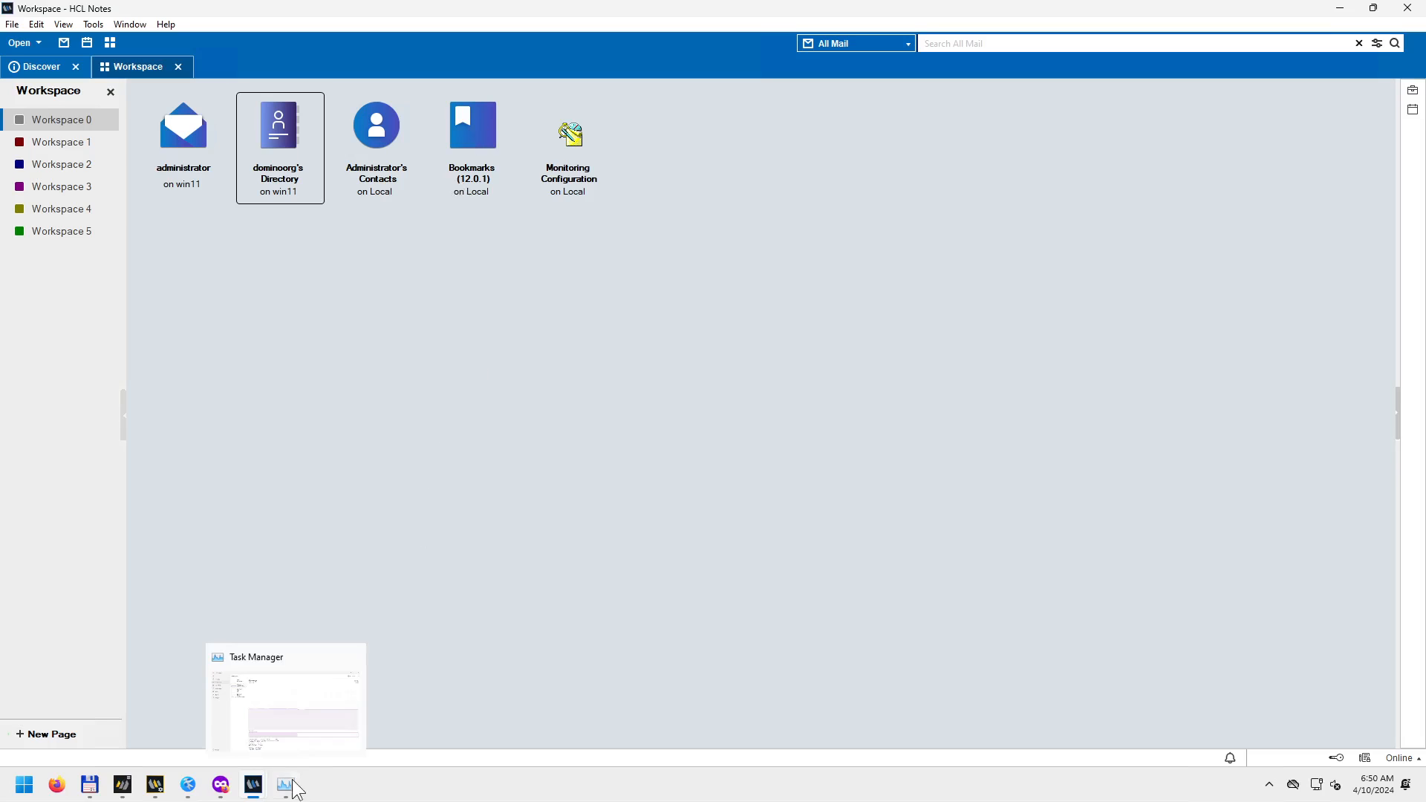
mouse_move(260, 776)
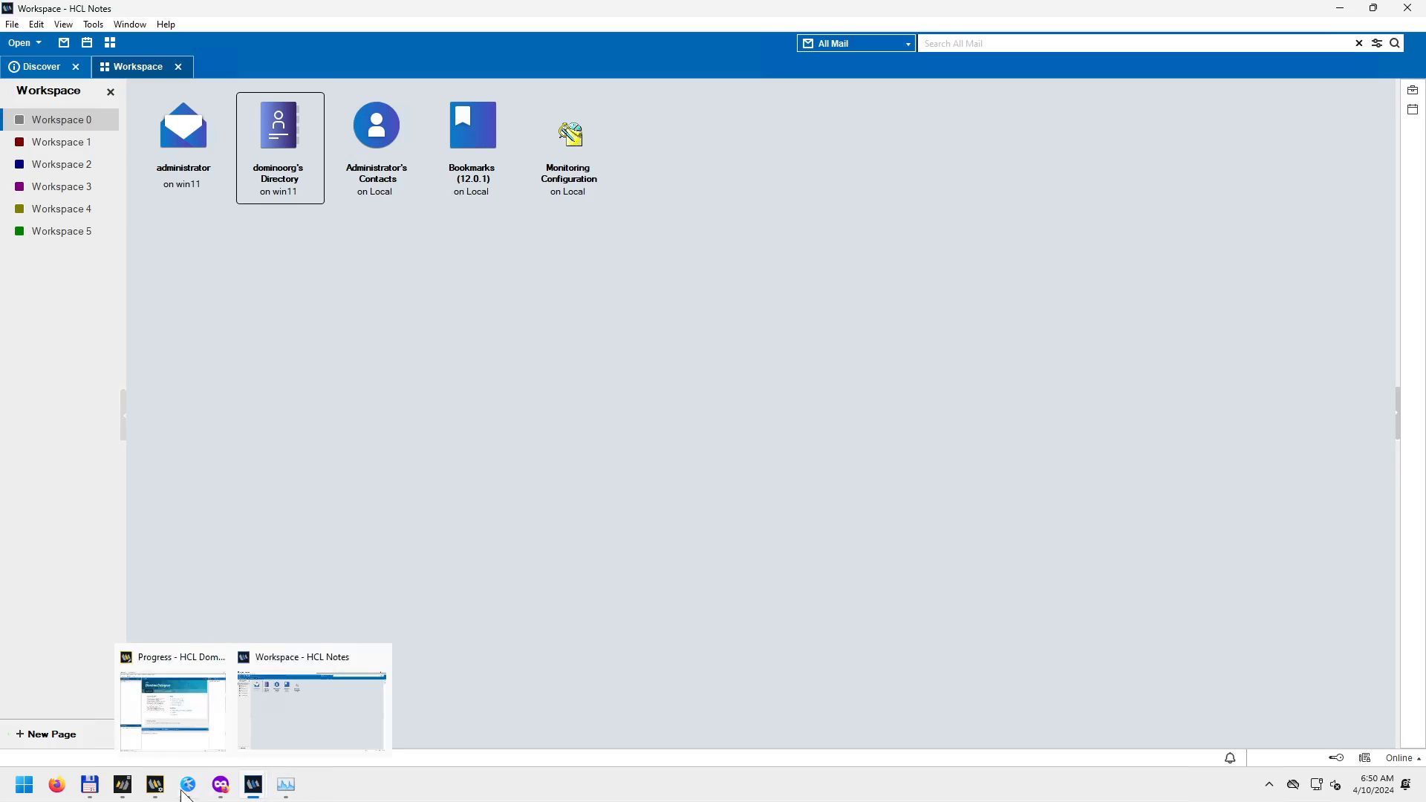
left_click(180, 738)
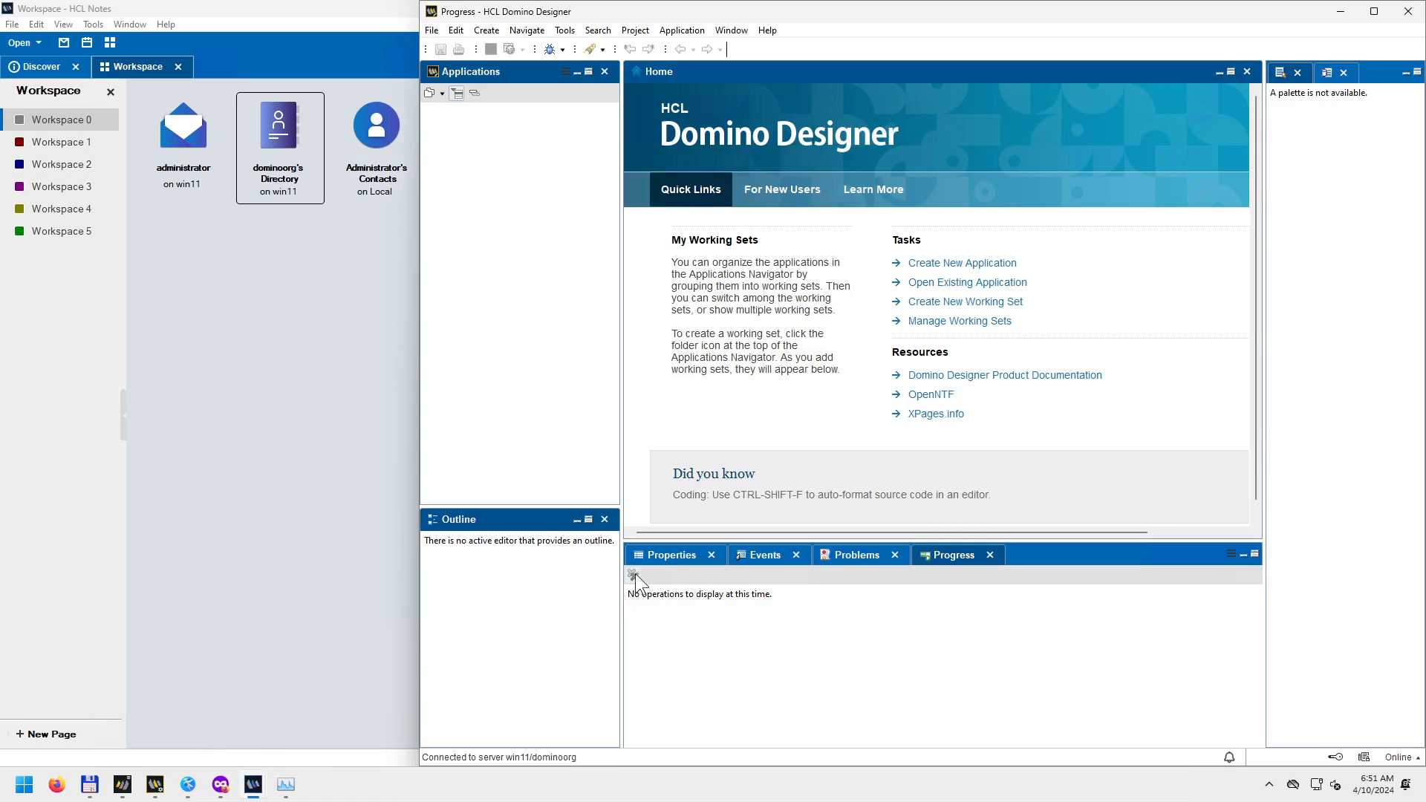
left_click(376, 431)
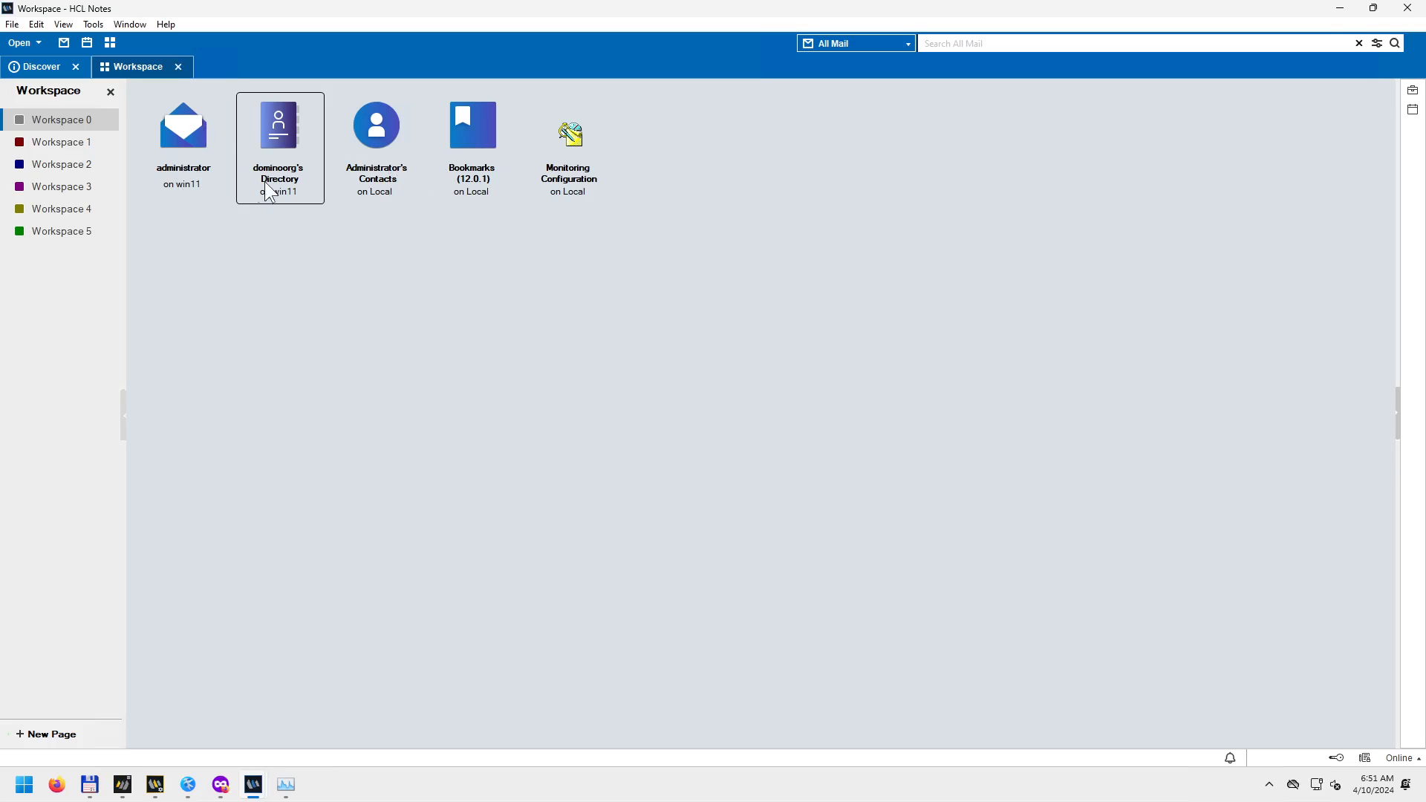
Close the Discover welcome page and the Workspace tab.
left_click(178, 67)
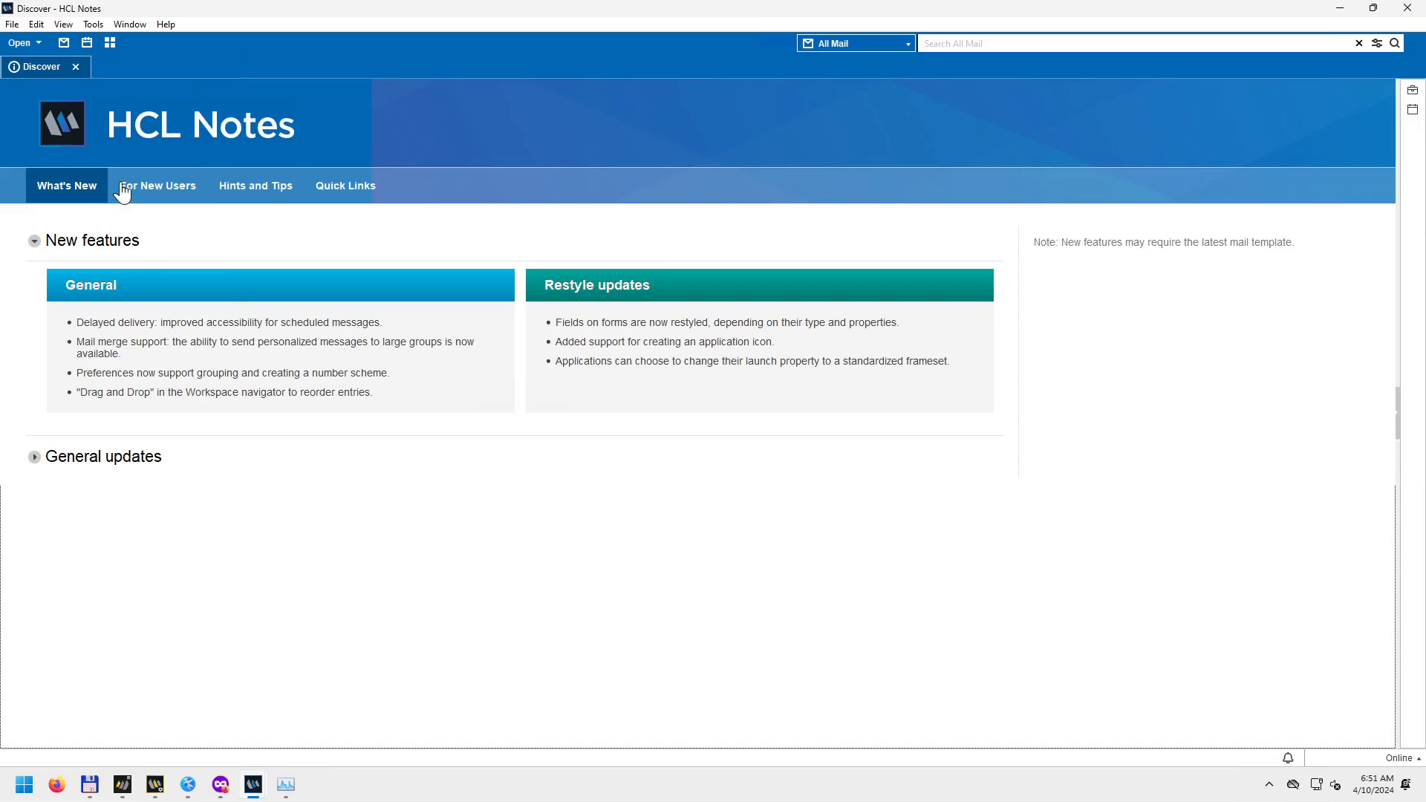
left_click(12, 24)
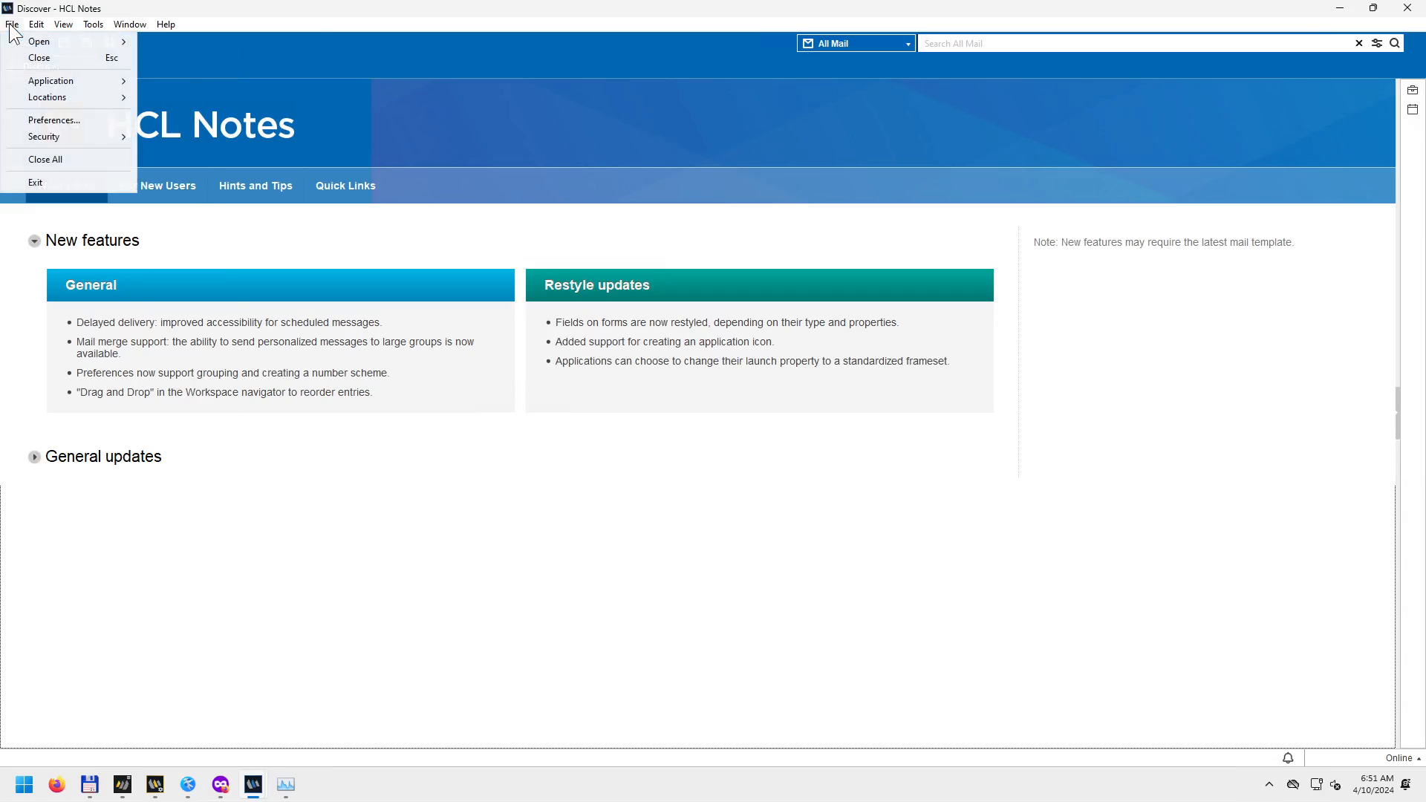
mouse_move(62, 45)
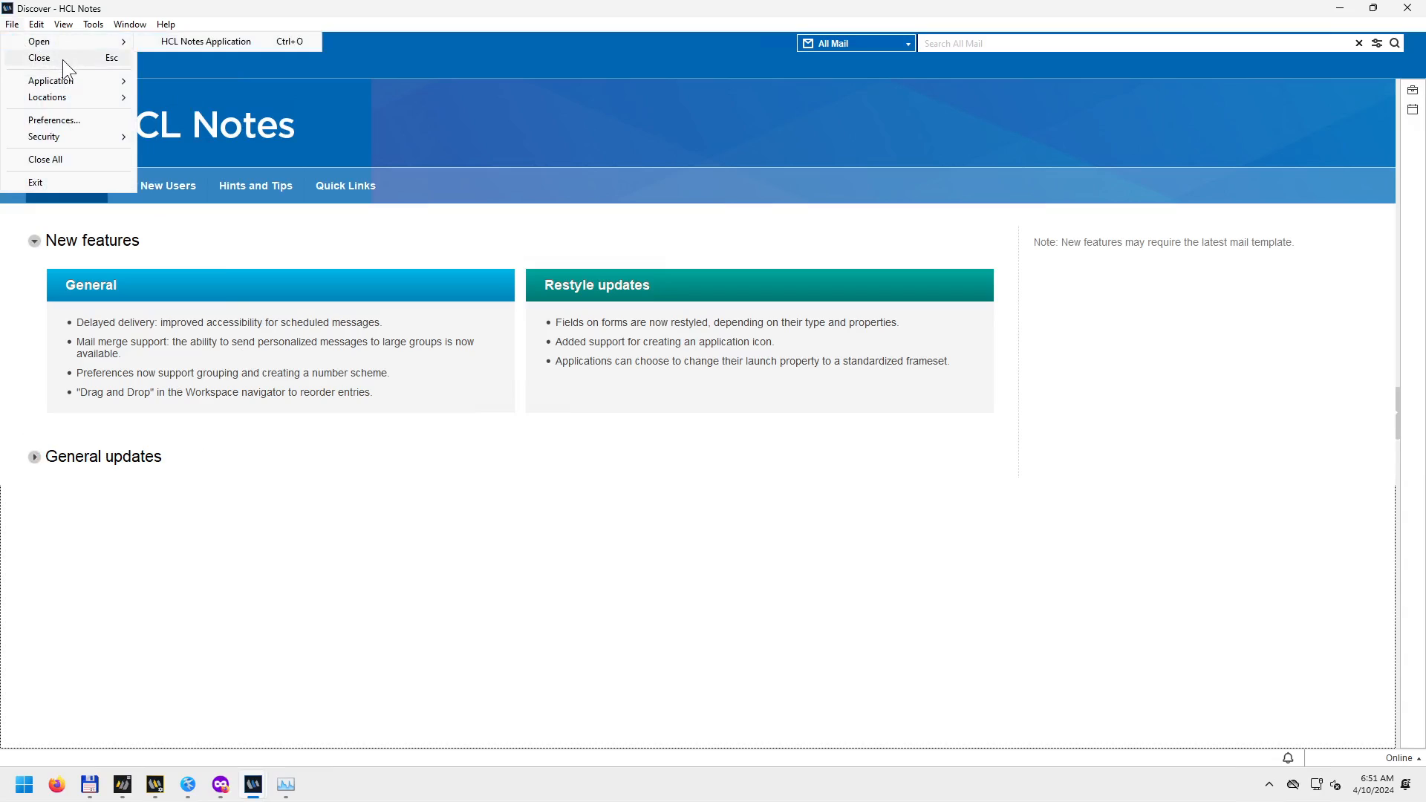
mouse_move(79, 88)
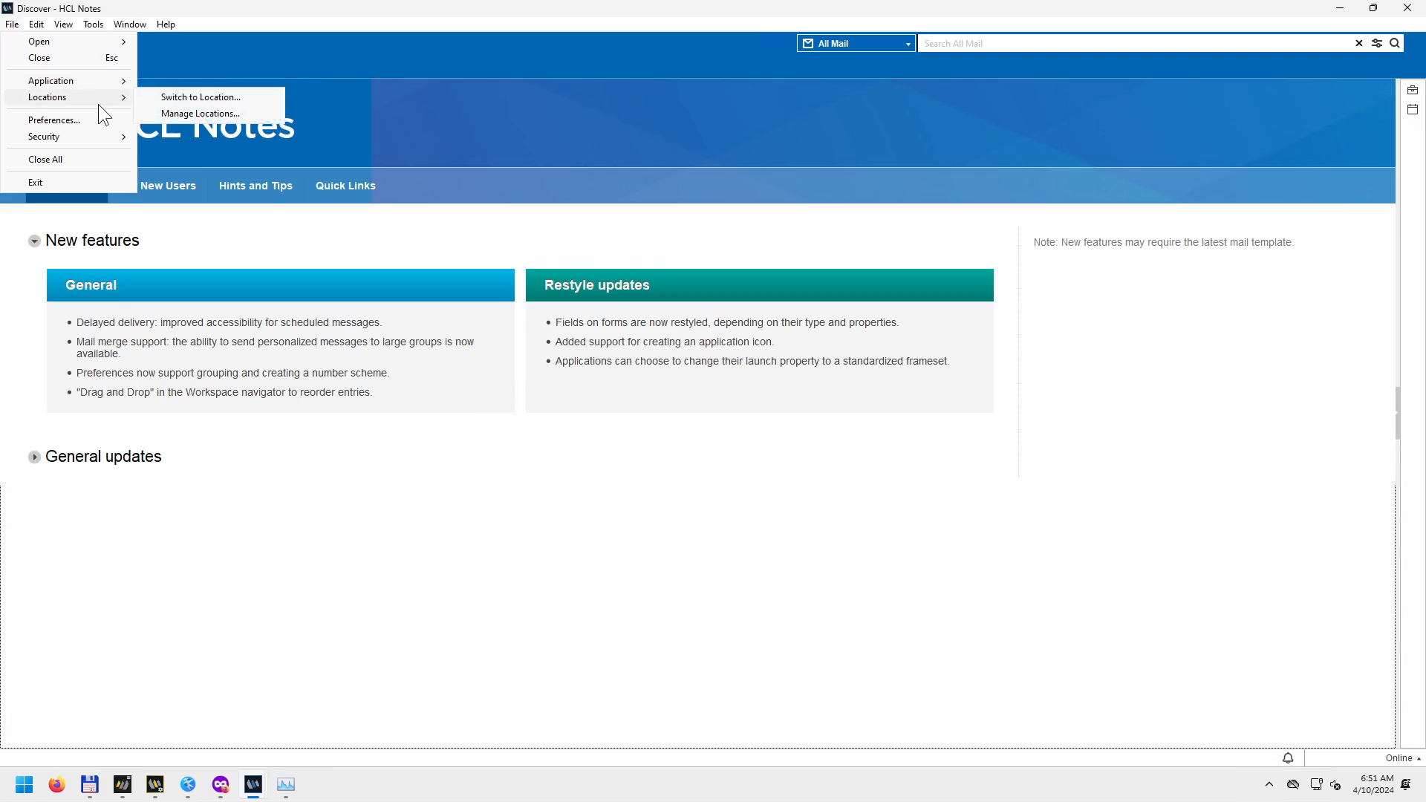
left_click(237, 425)
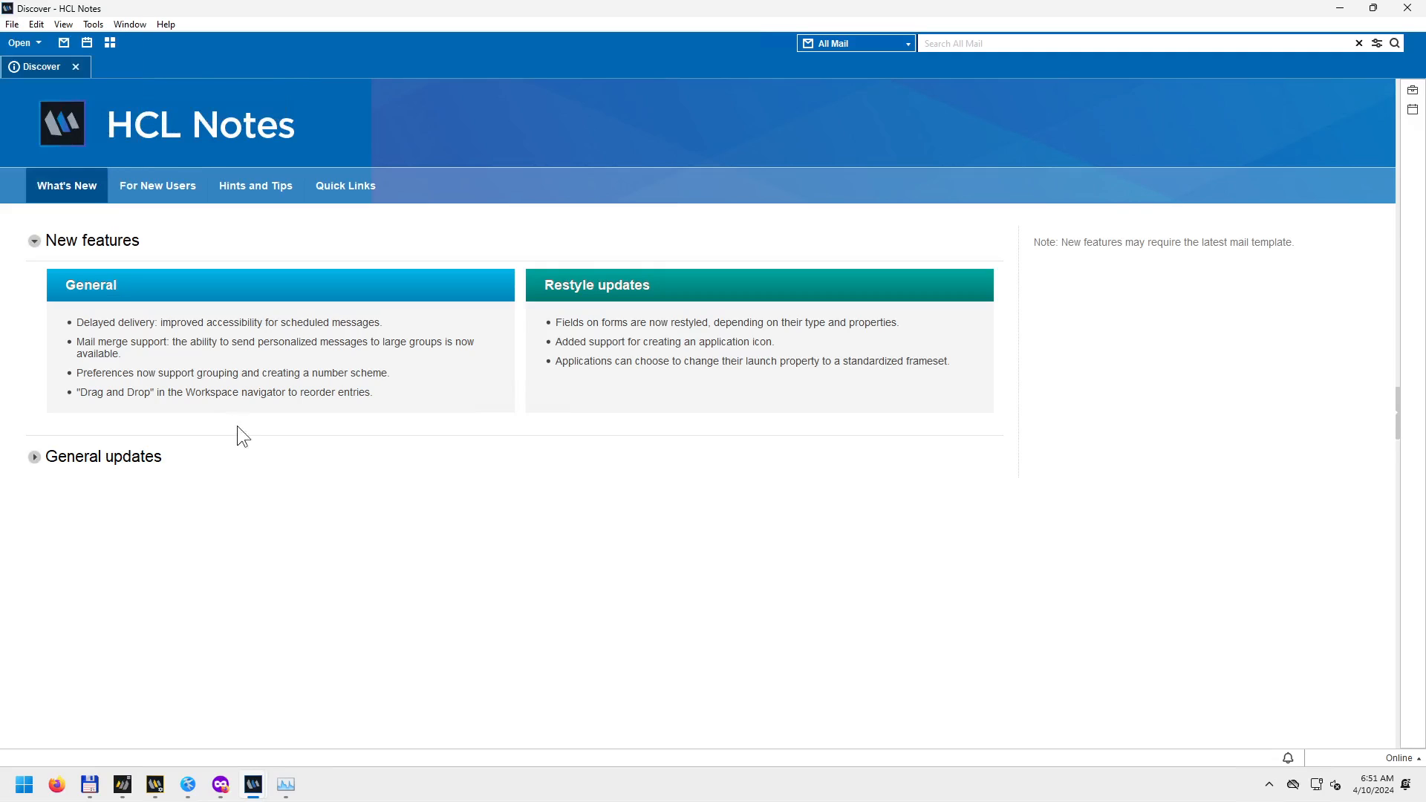
left_click(76, 67)
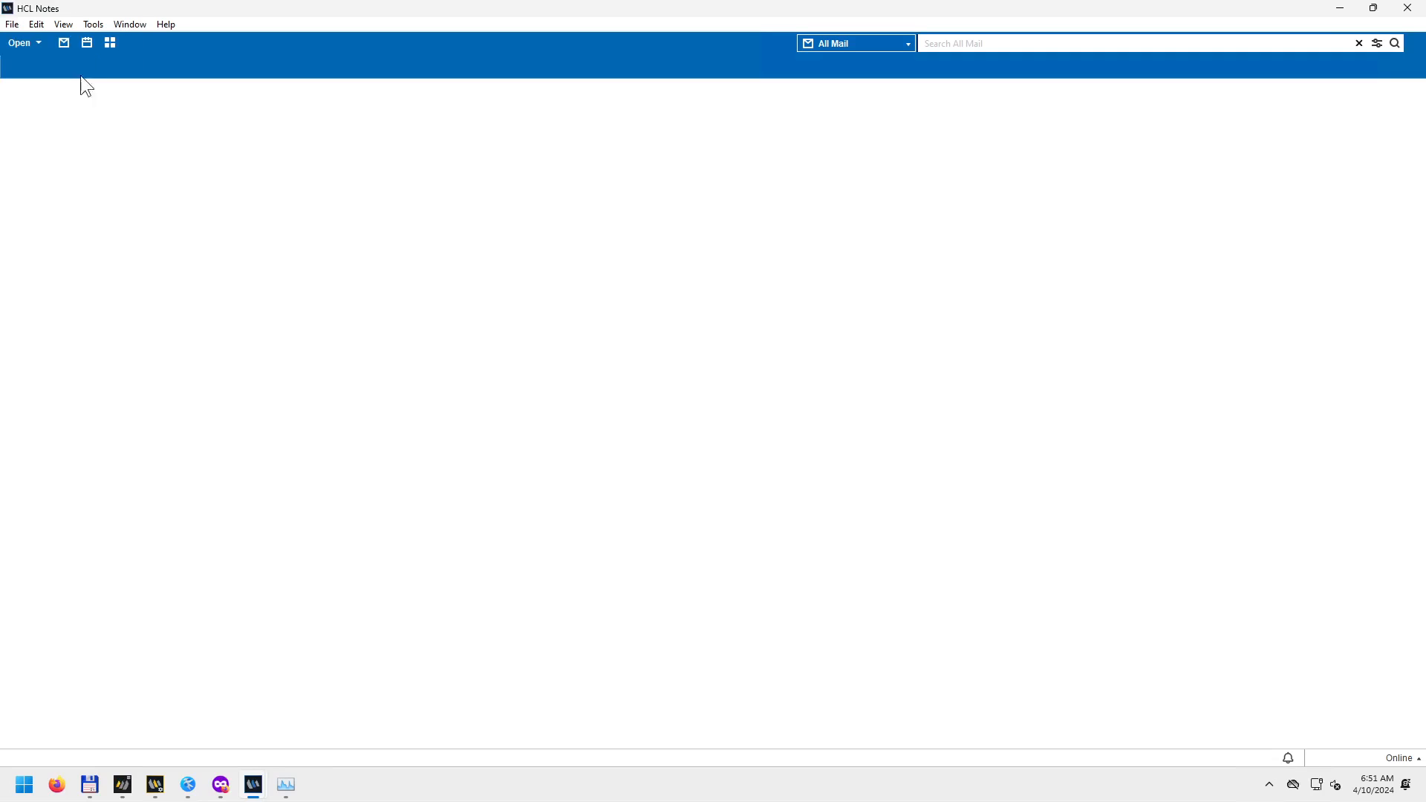
left_click(111, 44)
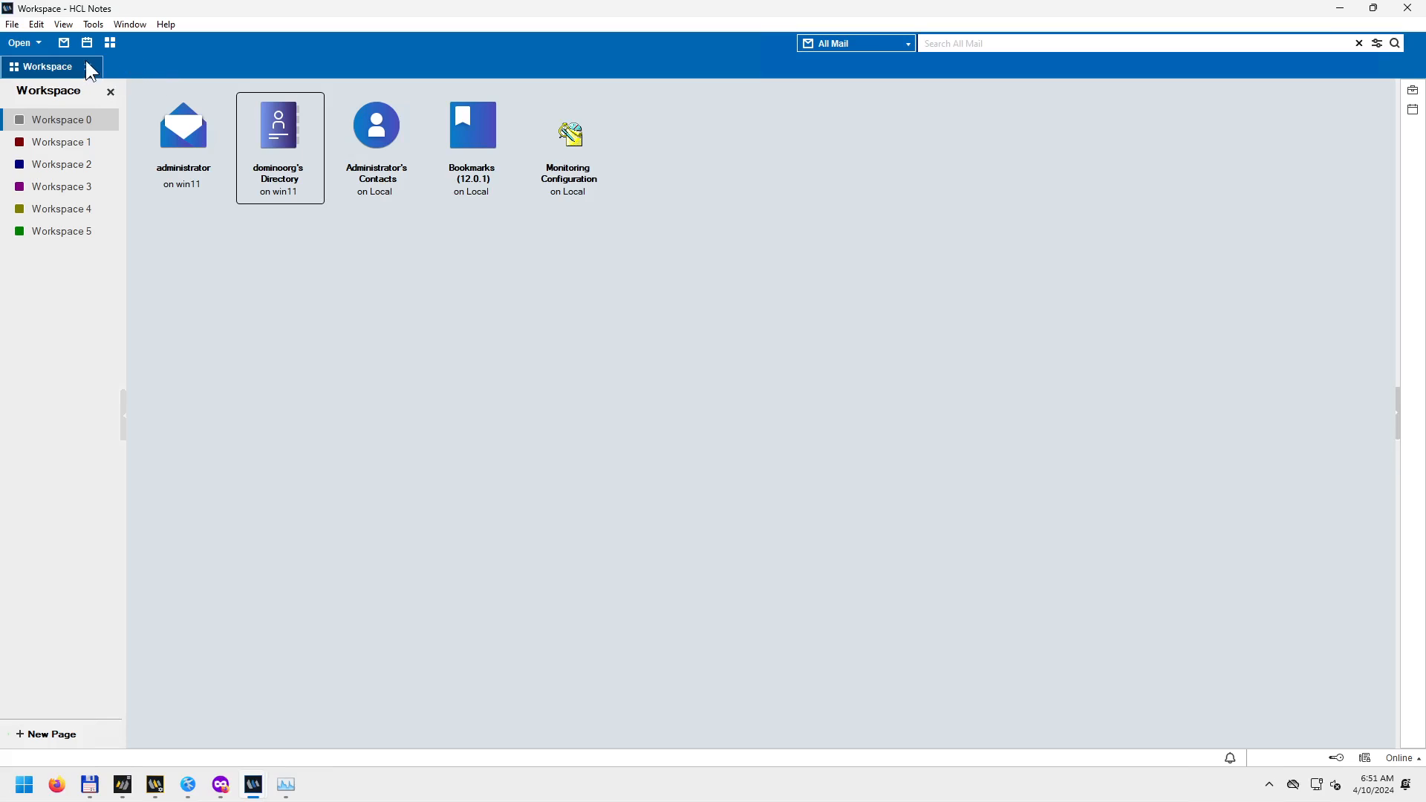
left_click(89, 67)
Open the administrator's Calendar in the One Week view.
left_click(12, 24)
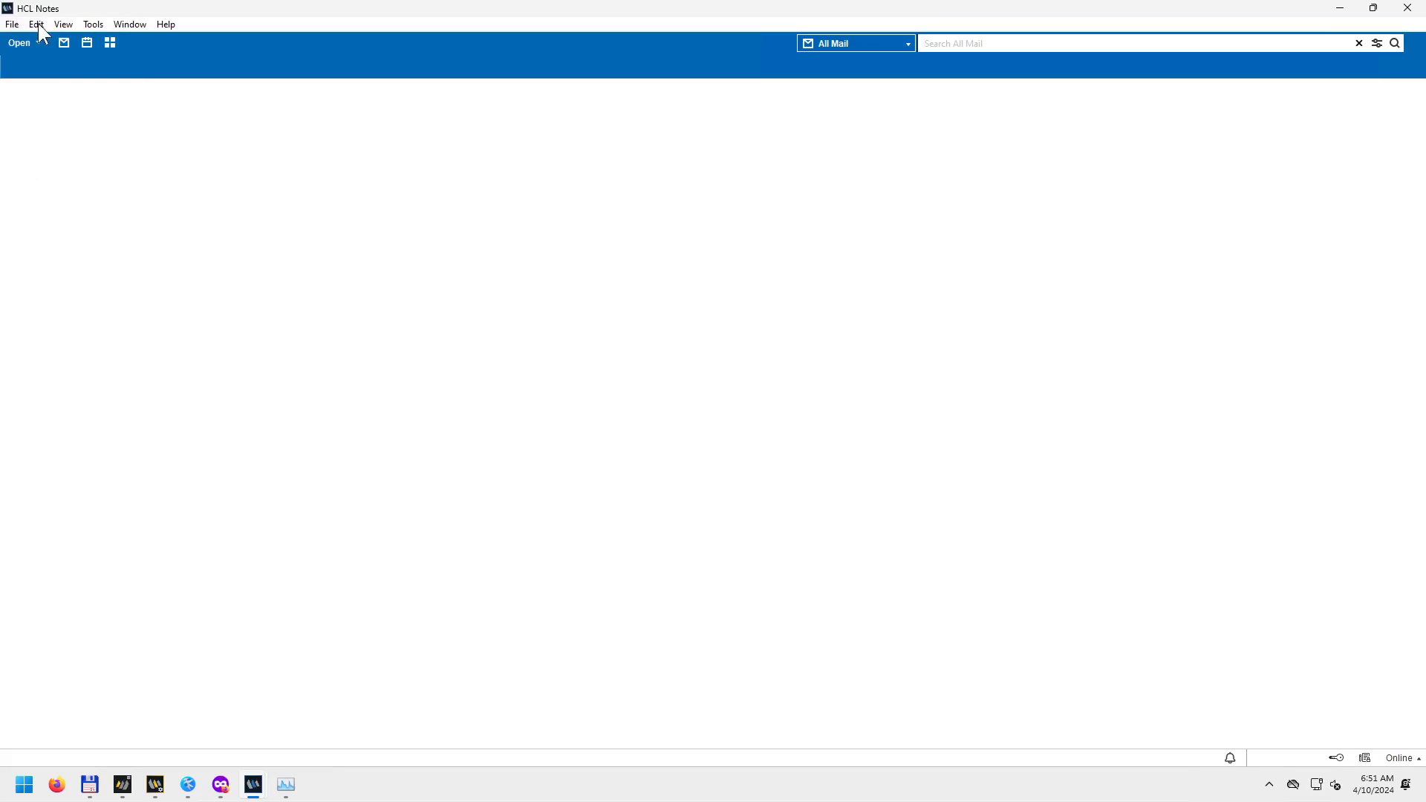
left_click(60, 25)
left_click(269, 77)
left_click(87, 43)
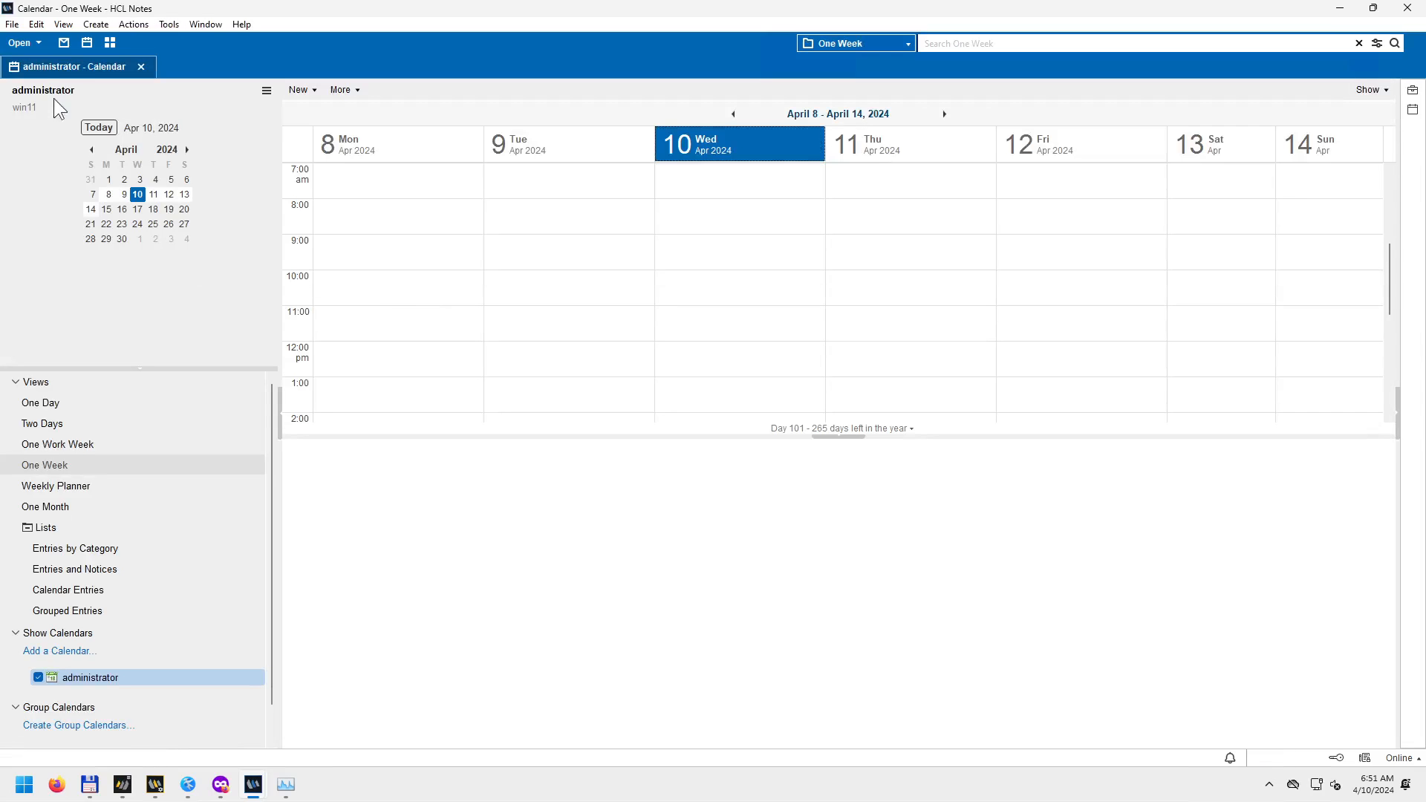
Review the administrator mail database's properties via File > Application > Properties, then close them.
left_click(12, 25)
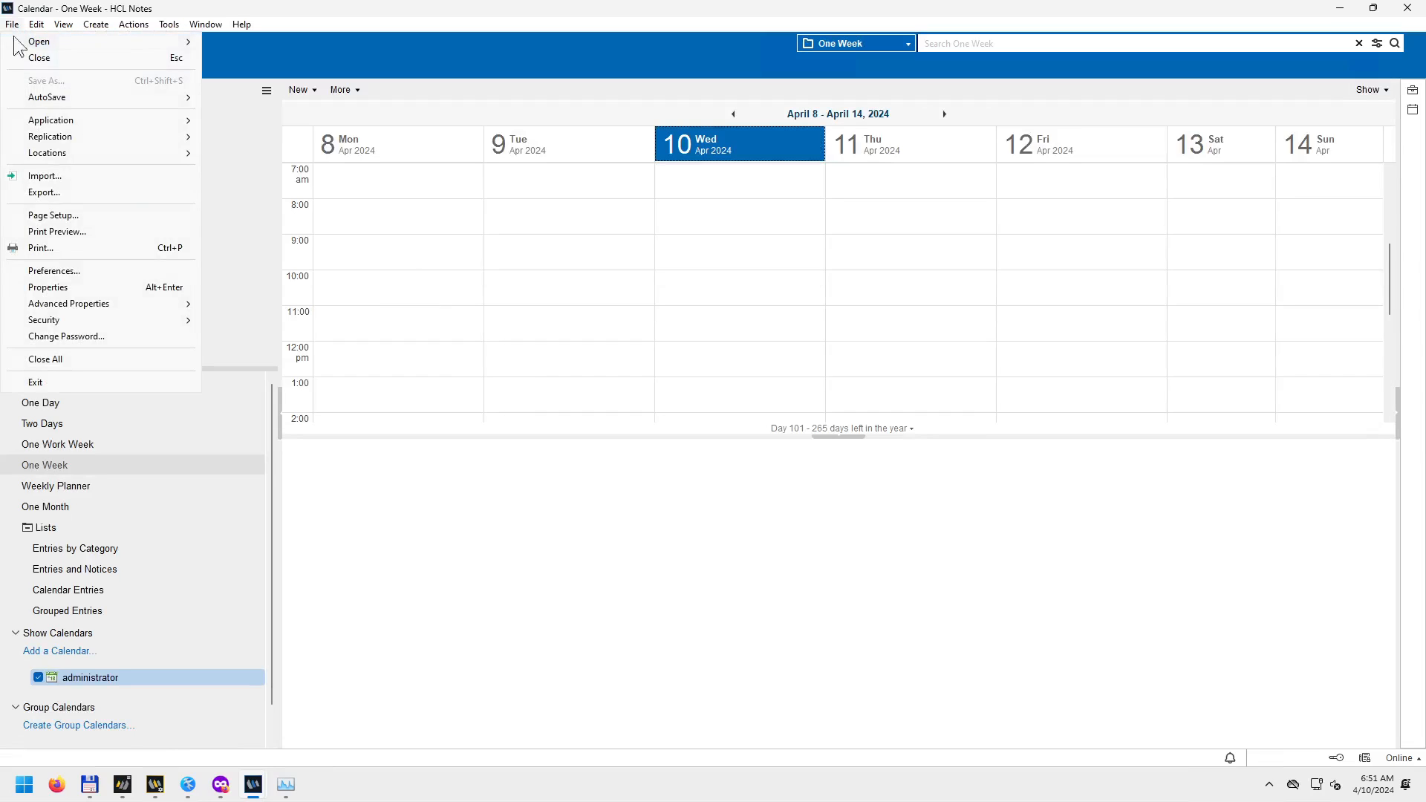
mouse_move(196, 126)
left_click(244, 121)
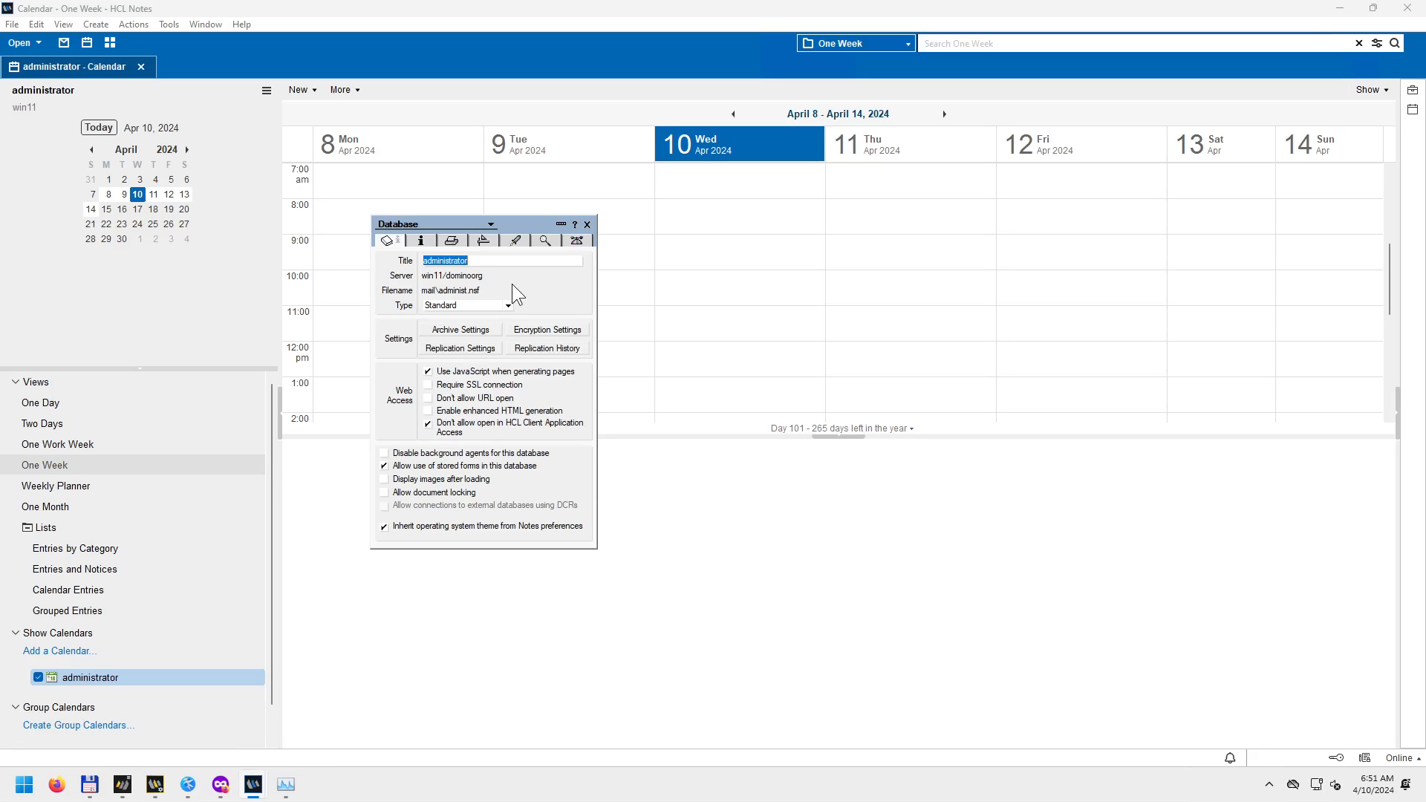
left_click(588, 225)
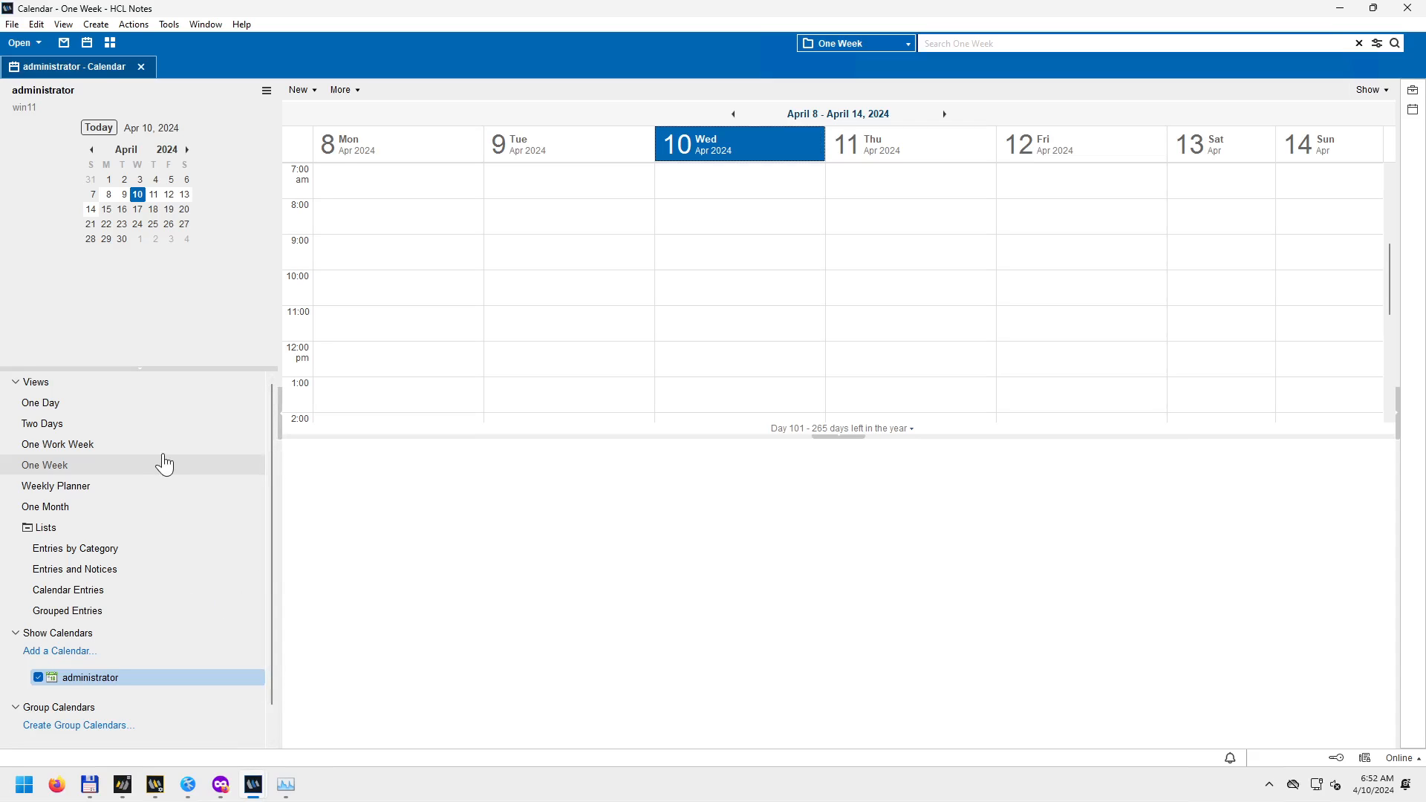
Change the search scope dropdown from One Week to All Mail.
left_click(1386, 91)
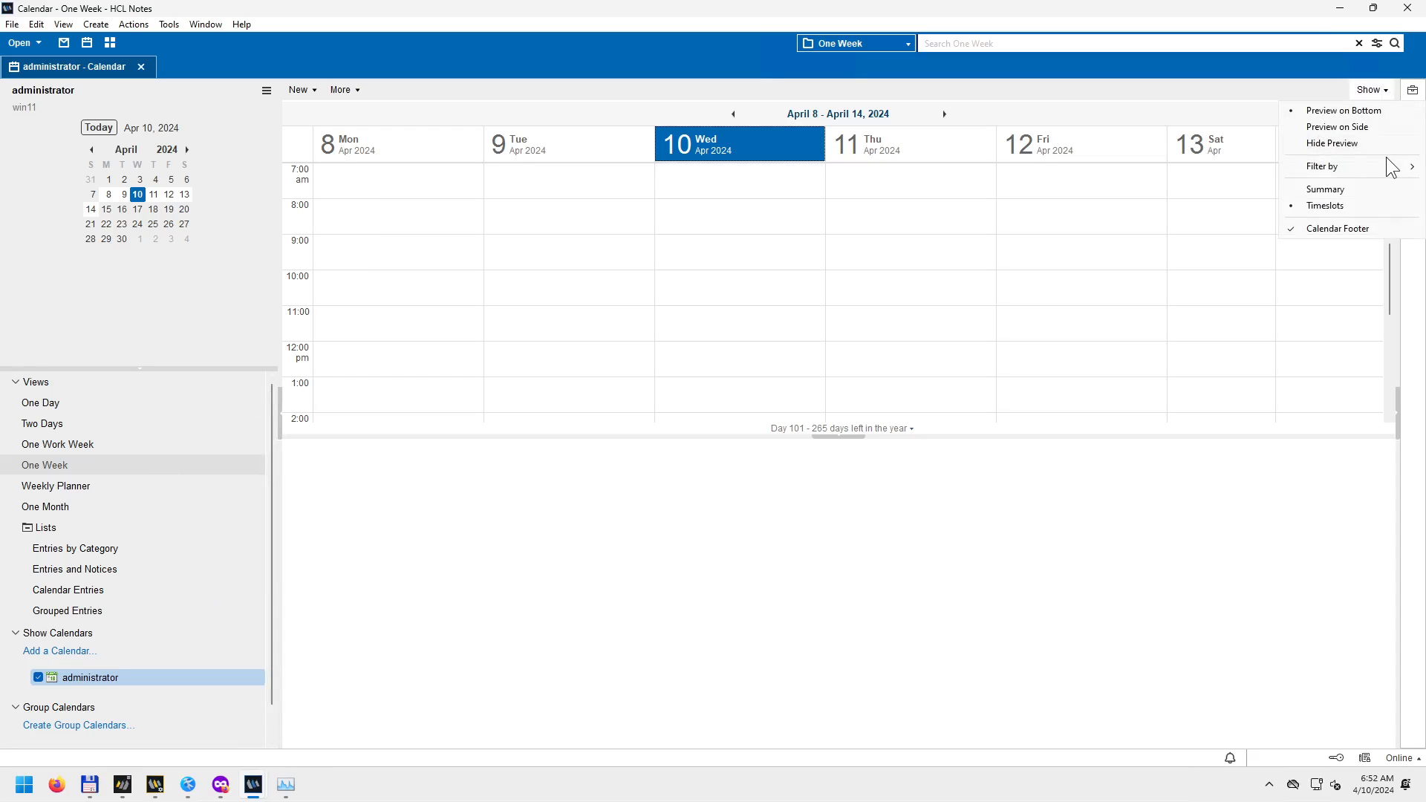
mouse_move(1389, 168)
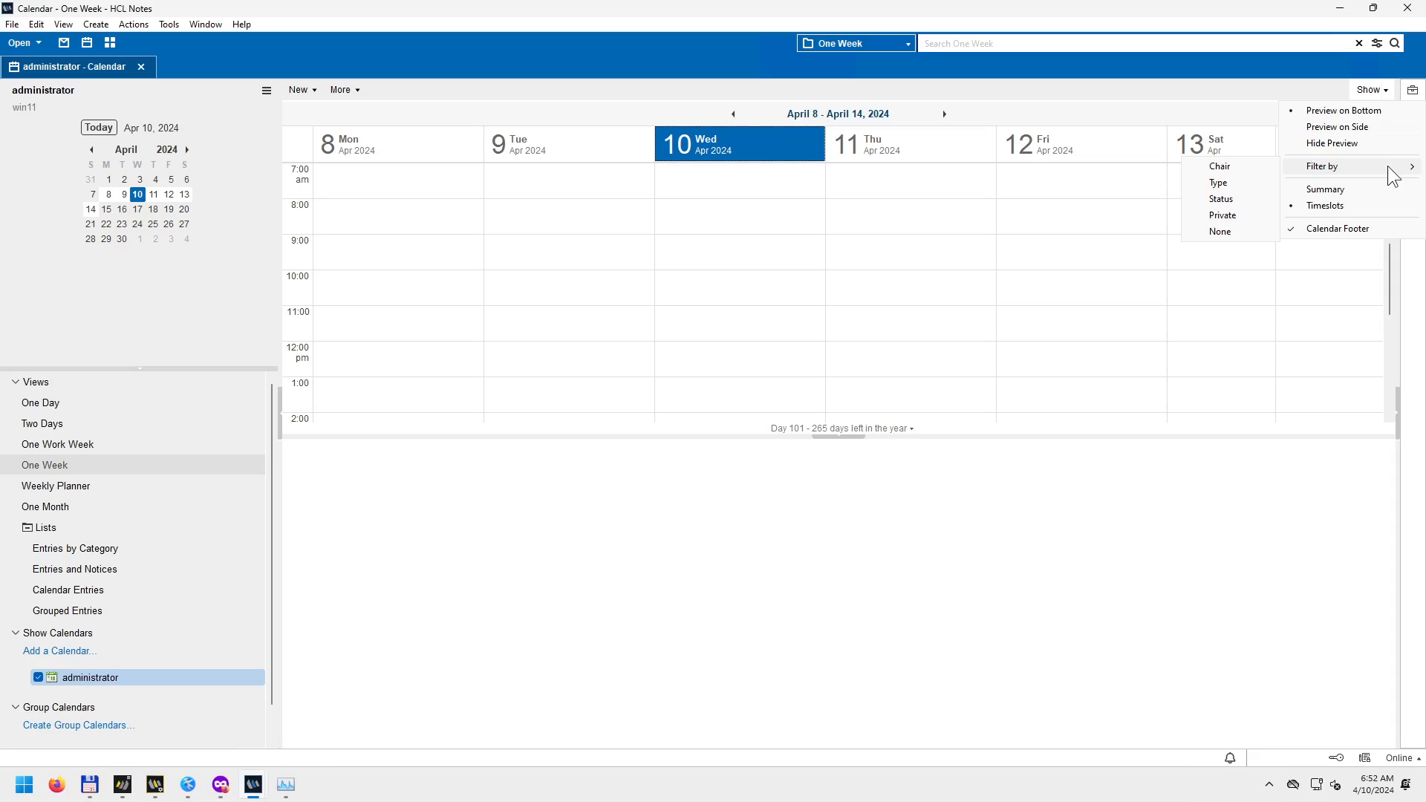
left_click(1094, 550)
left_click(908, 45)
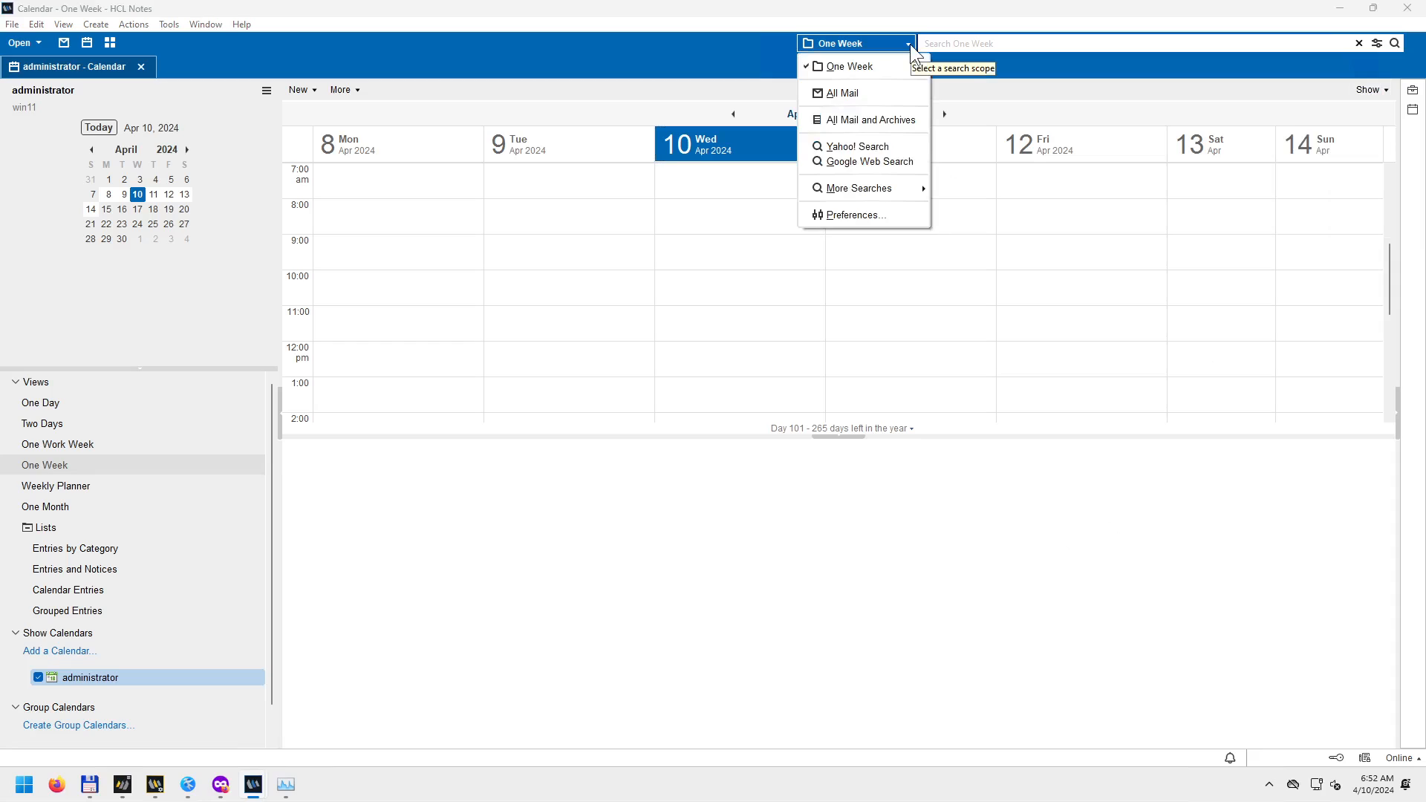
left_click(870, 95)
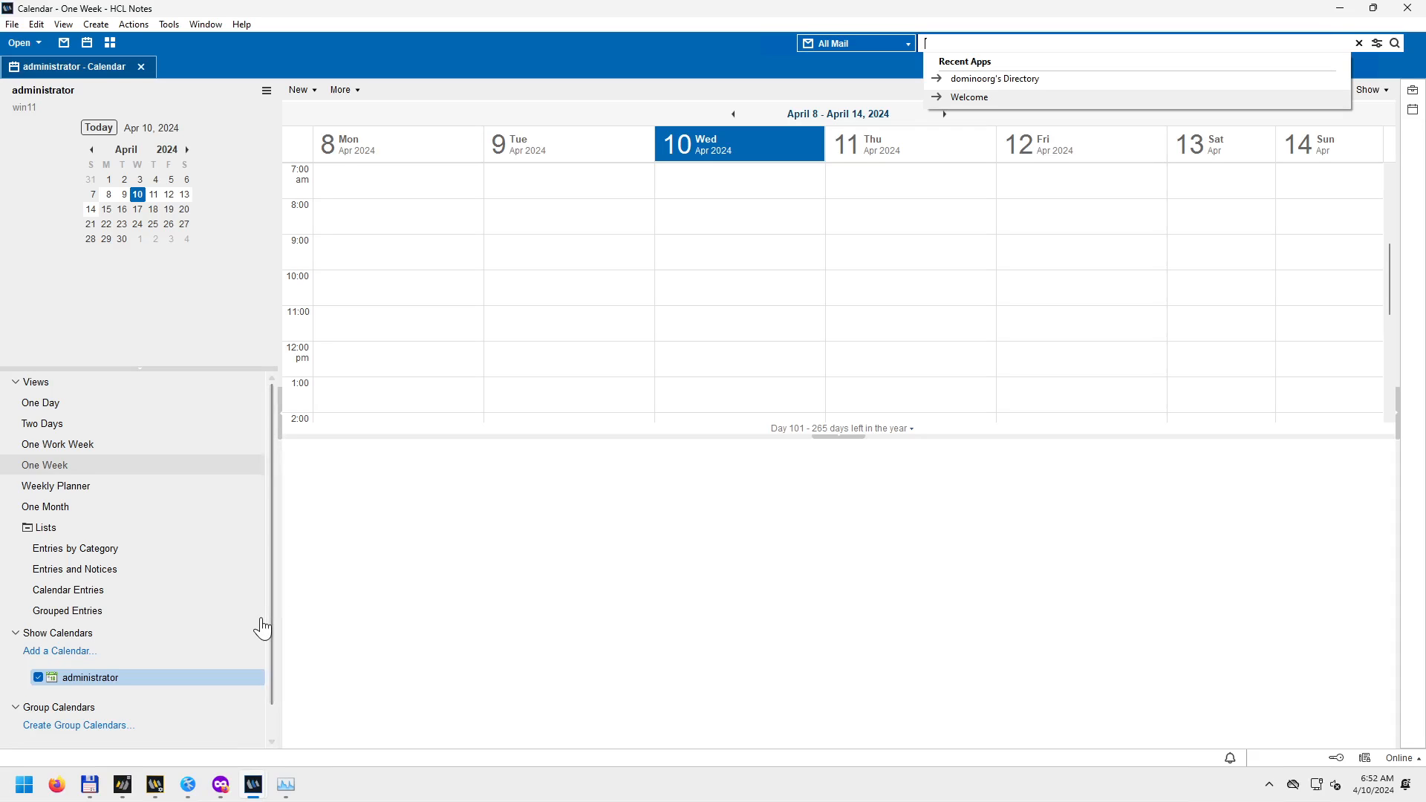
Browse the File menu and switch to the Workspace page, then back to the calendar.
left_click(12, 24)
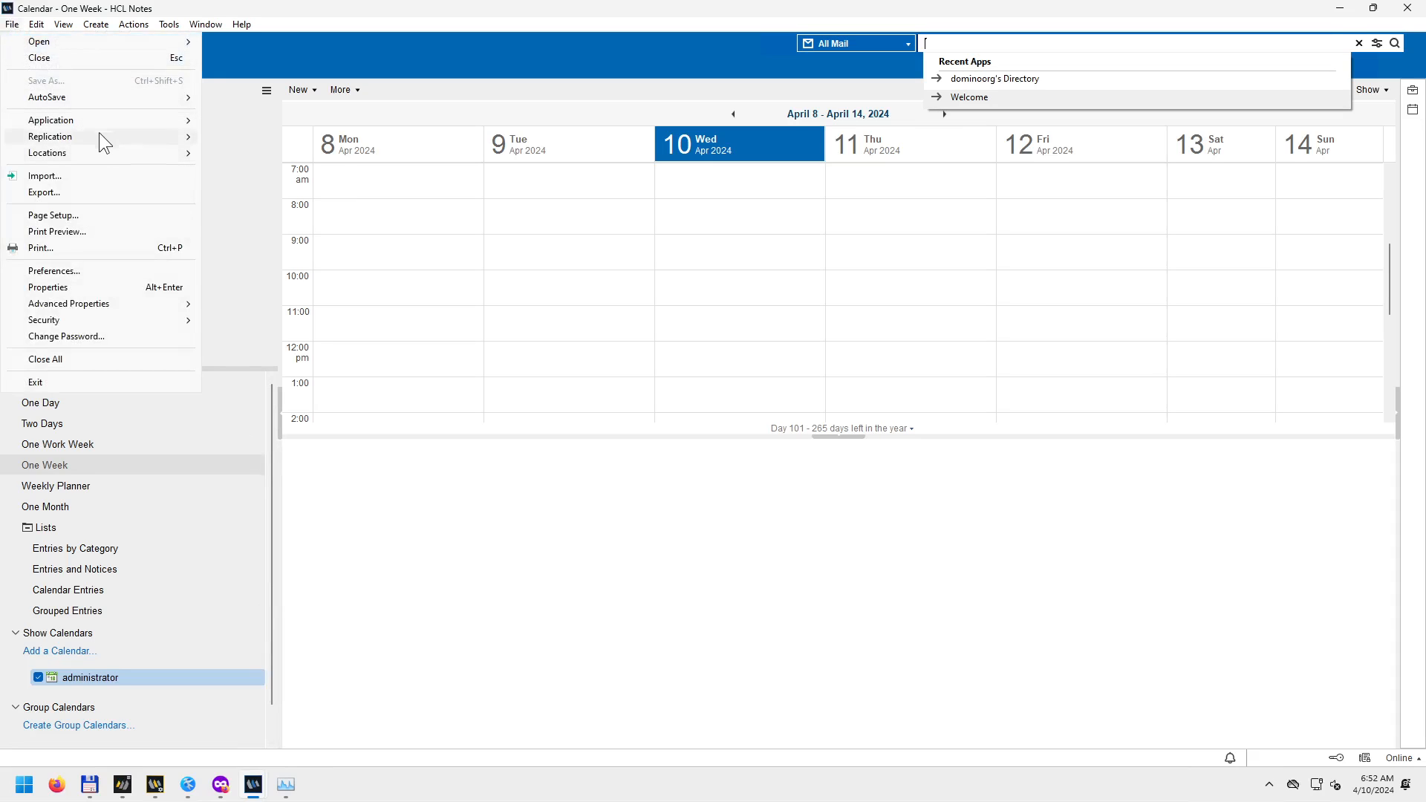
mouse_move(100, 127)
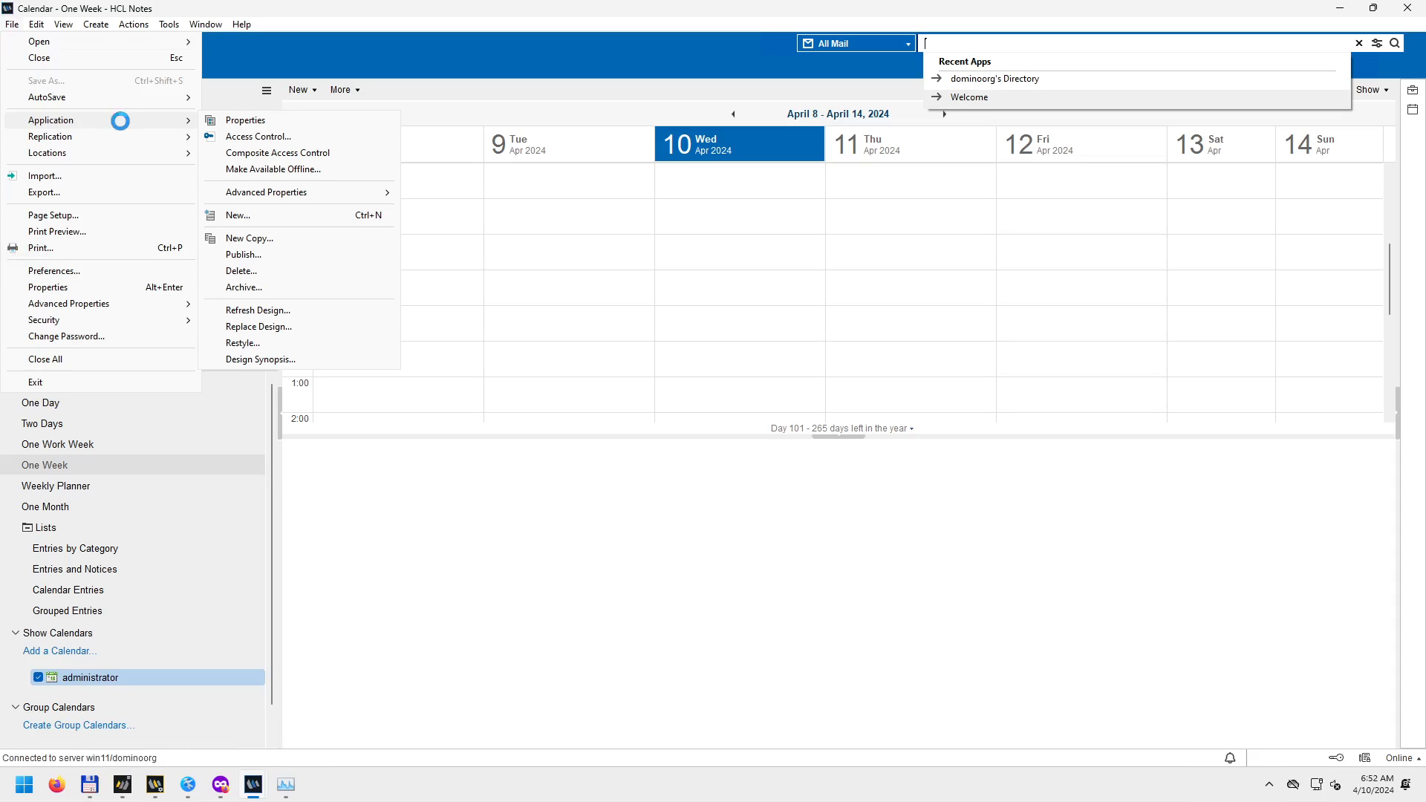
left_click(428, 533)
left_click(108, 47)
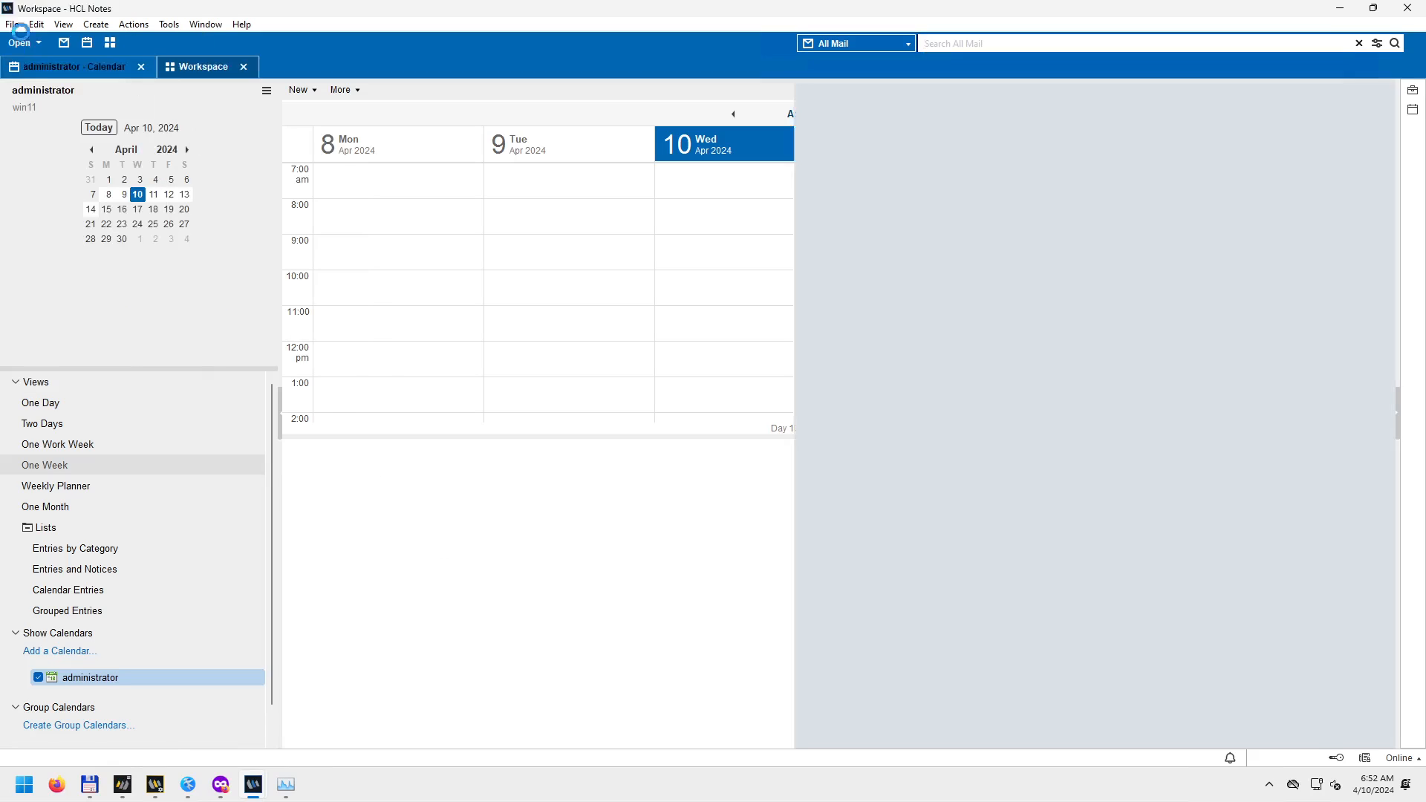
left_click(12, 24)
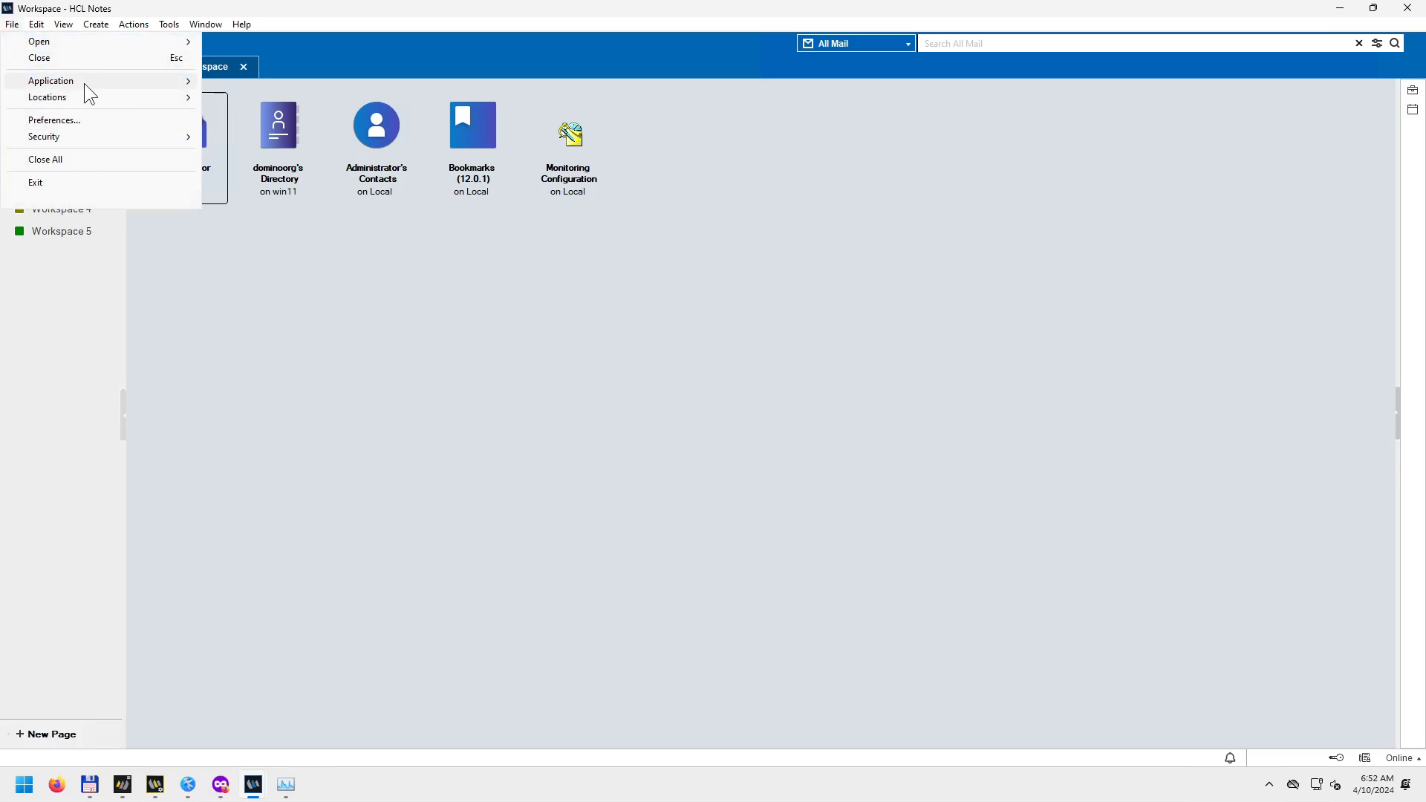
left_click(229, 387)
left_click(12, 24)
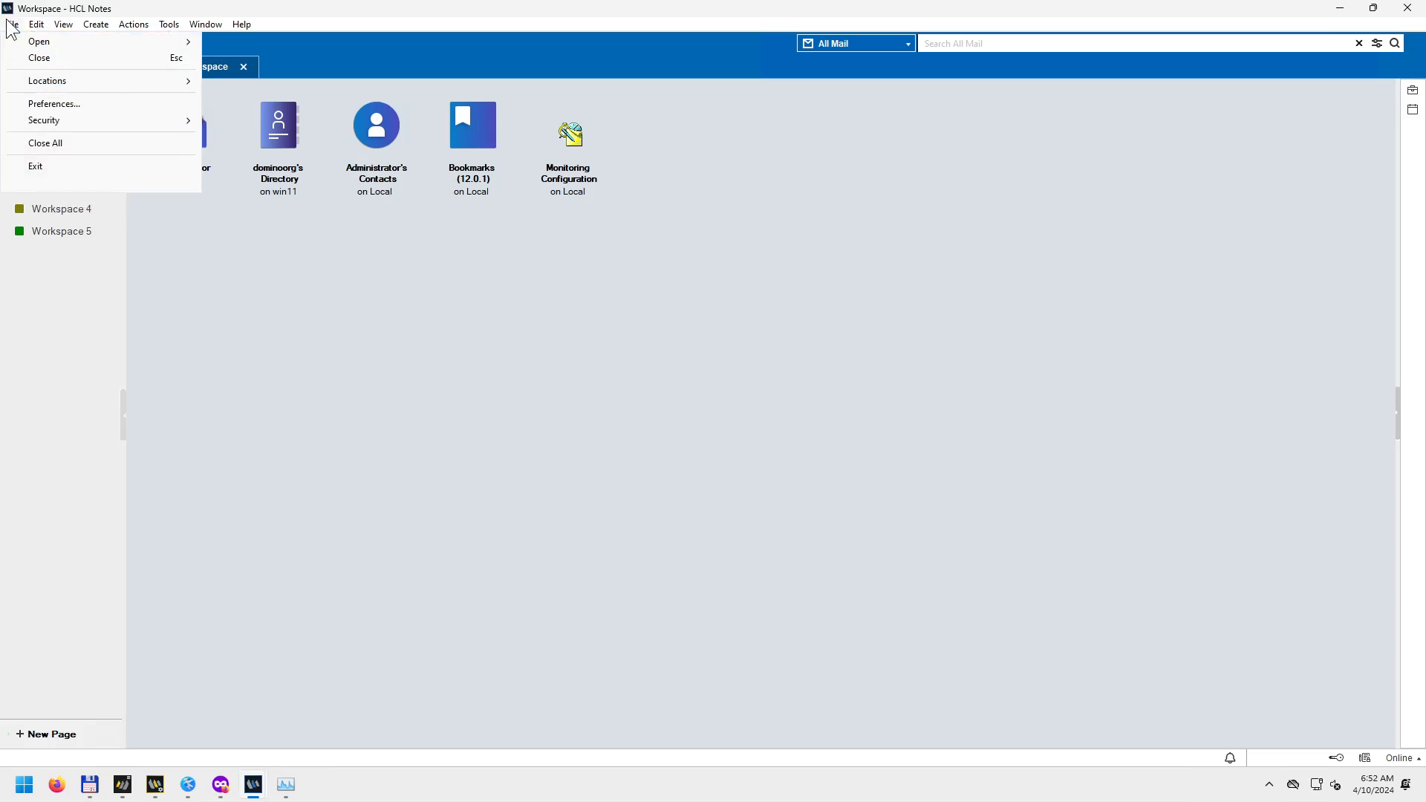
left_click(221, 409)
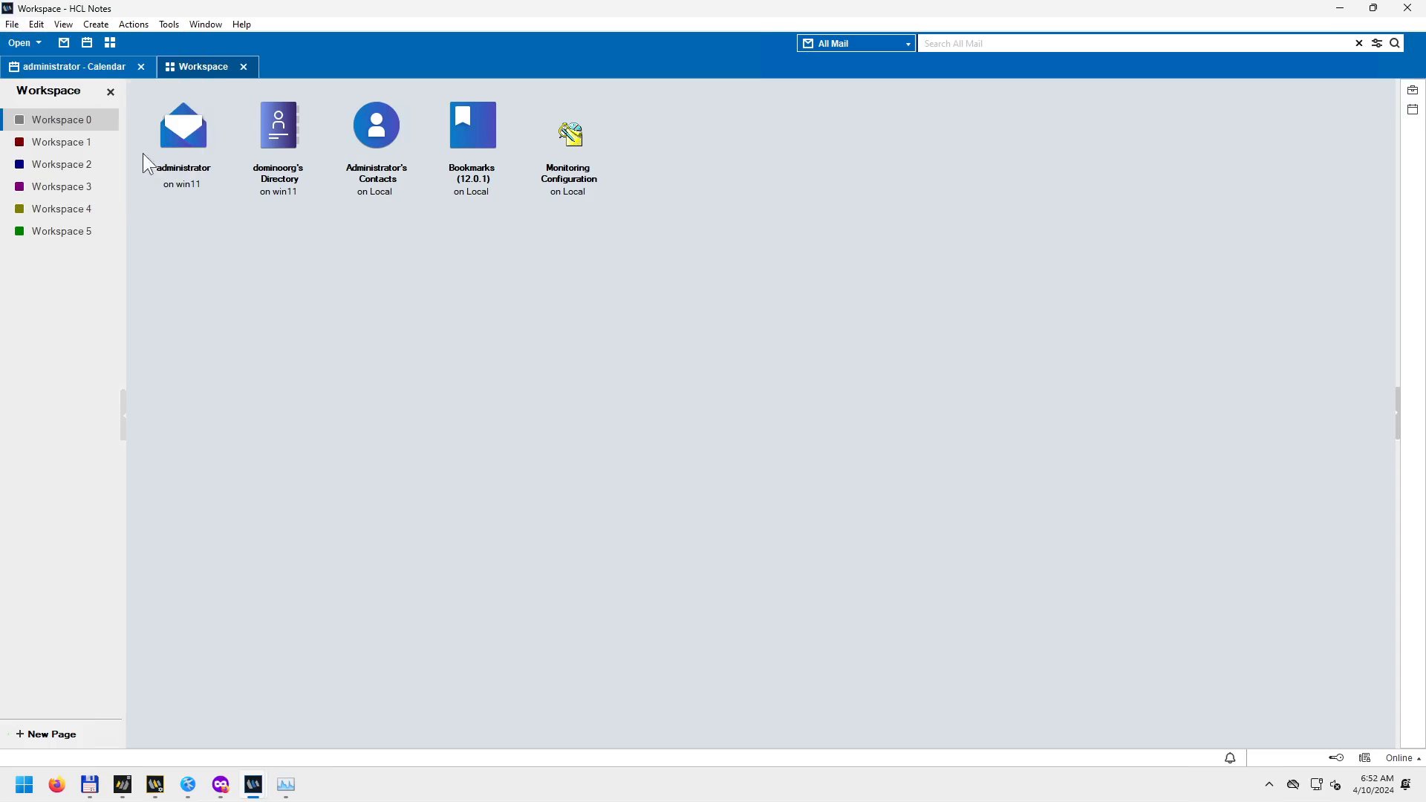
left_click(83, 64)
Toggle between Workspace and calendar again and review the mail database's properties.
left_click(11, 25)
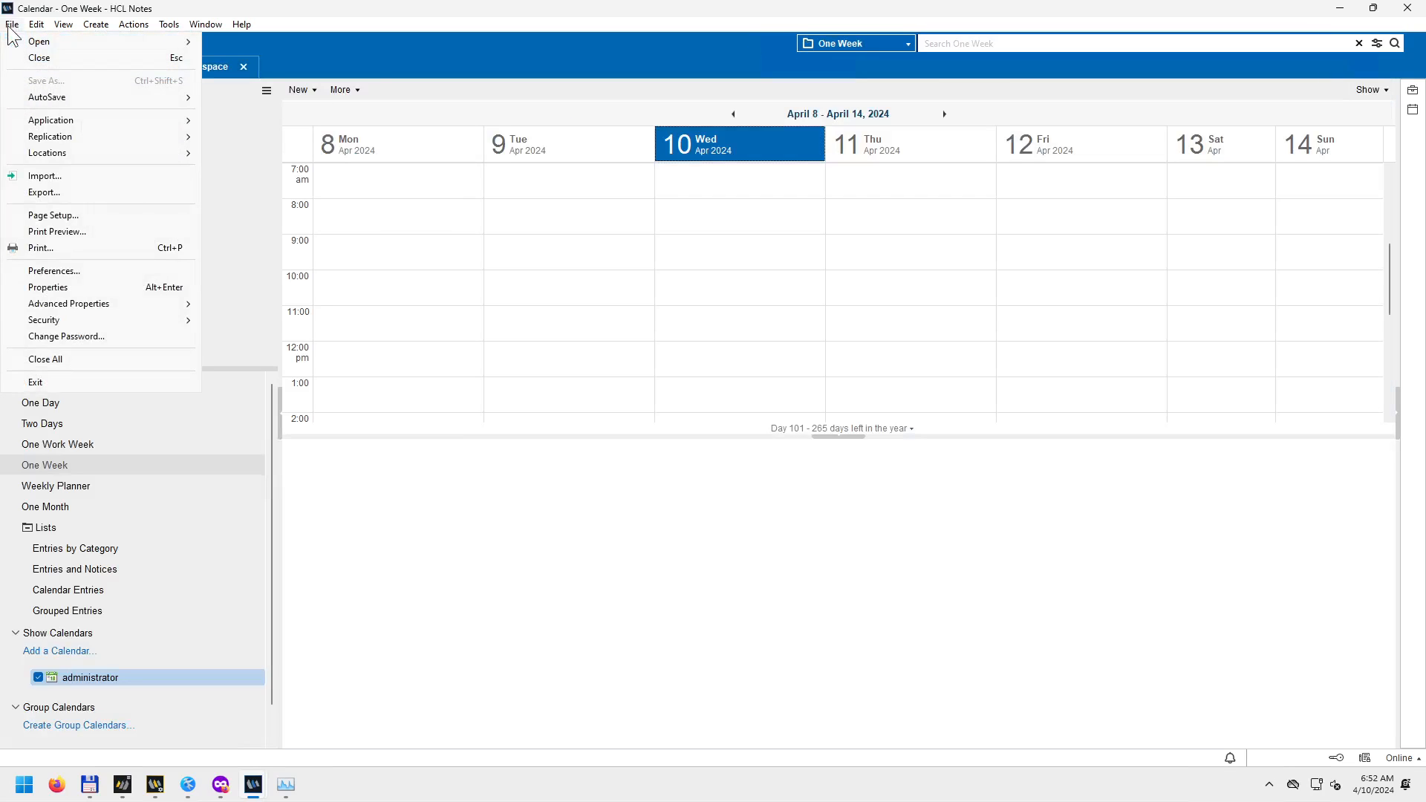
left_click(12, 24)
left_click(36, 25)
left_click(202, 67)
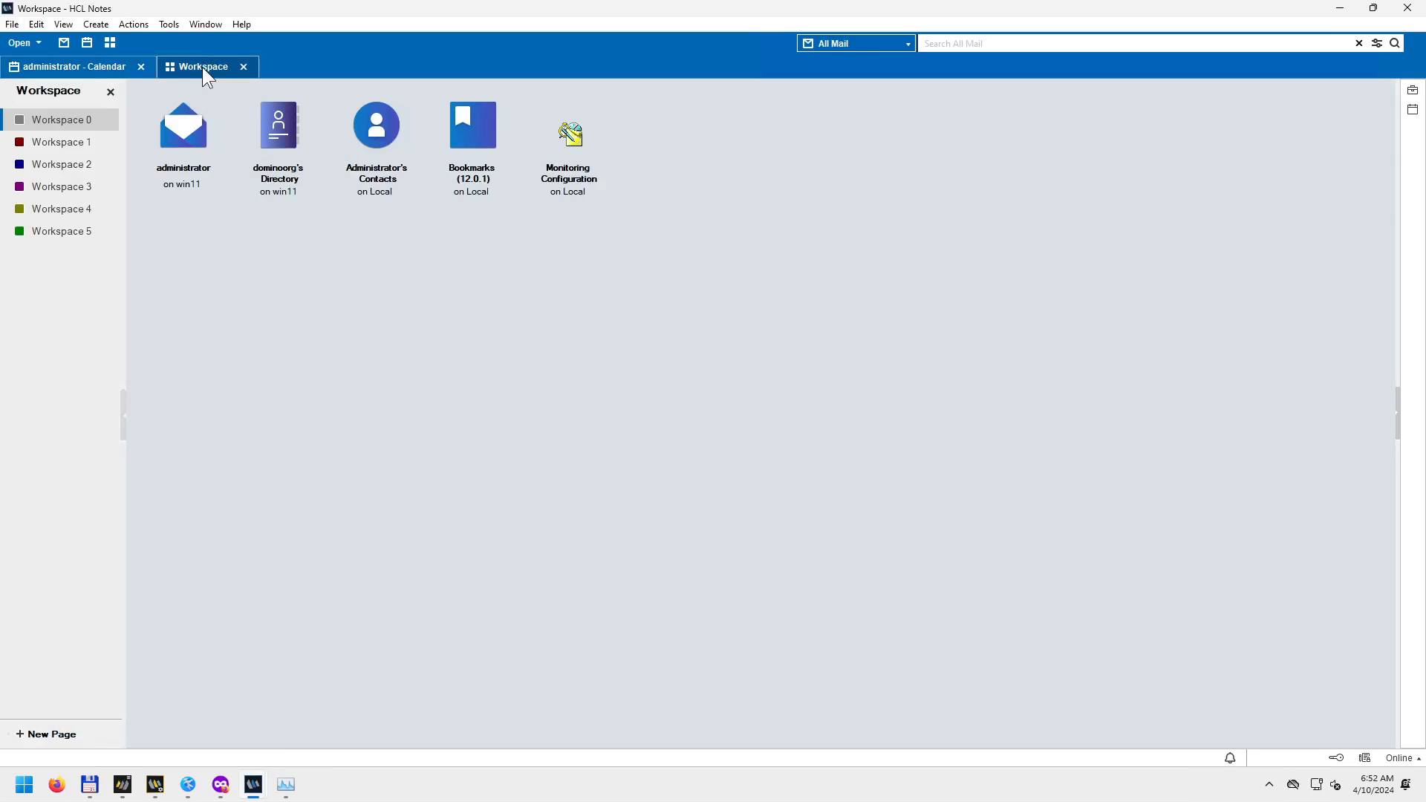
left_click(13, 25)
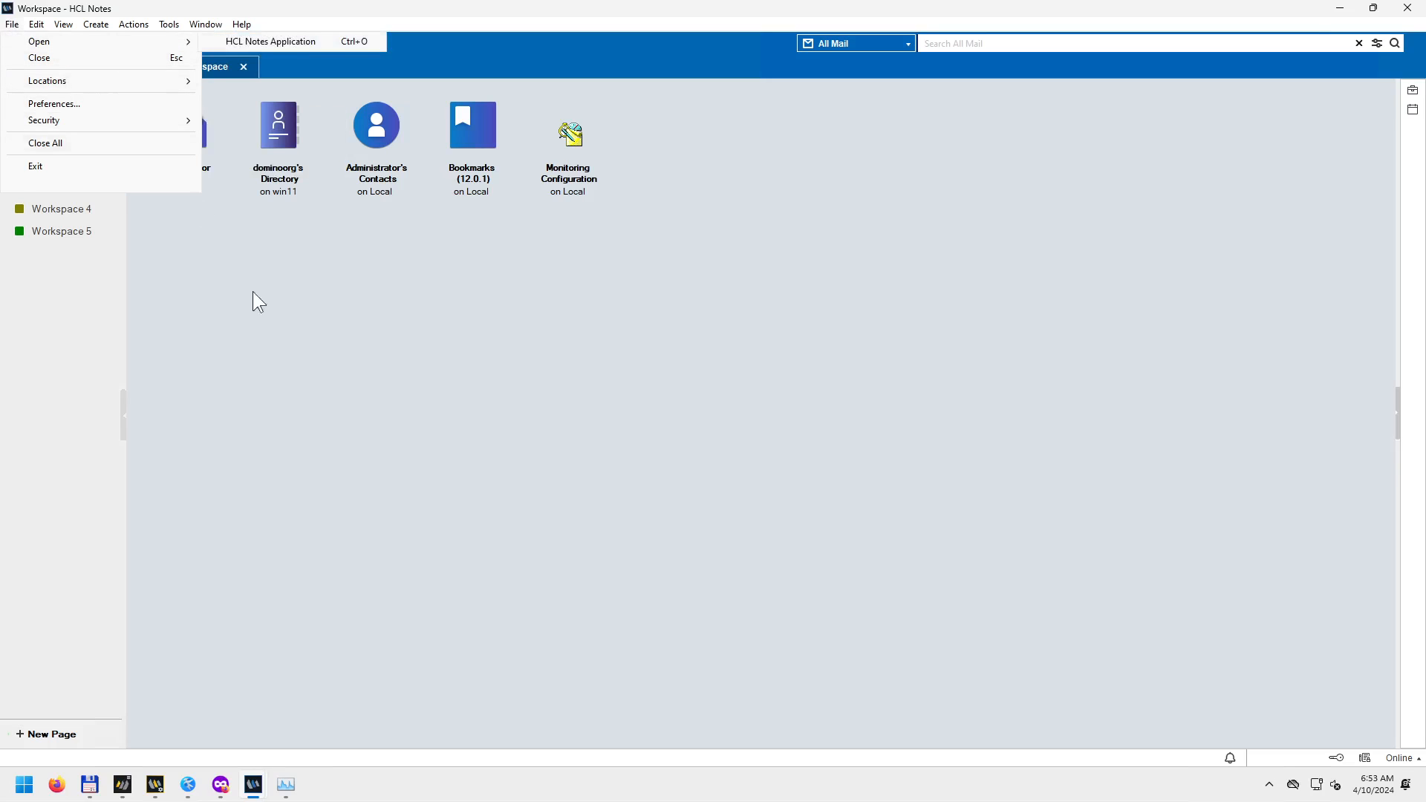
left_click(266, 323)
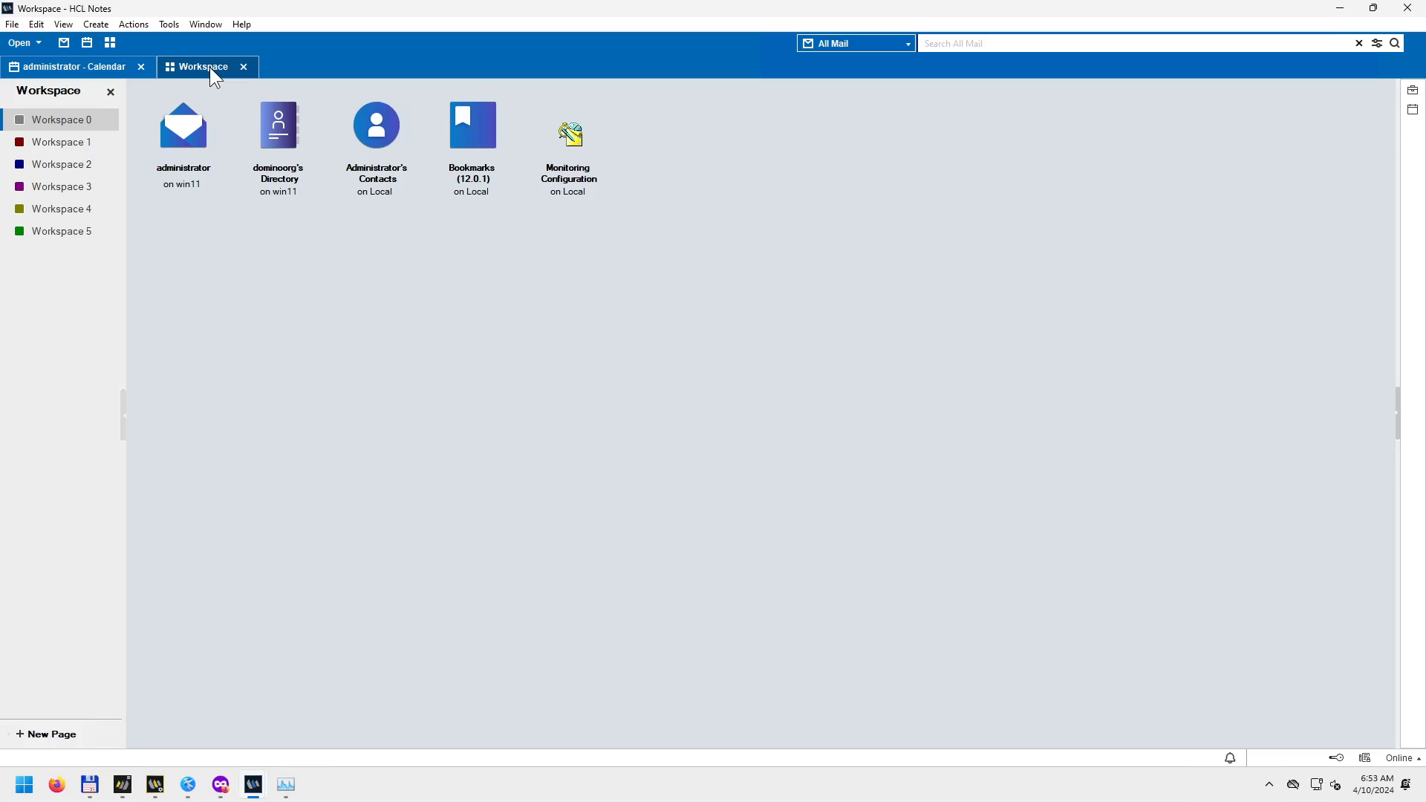
left_click(79, 67)
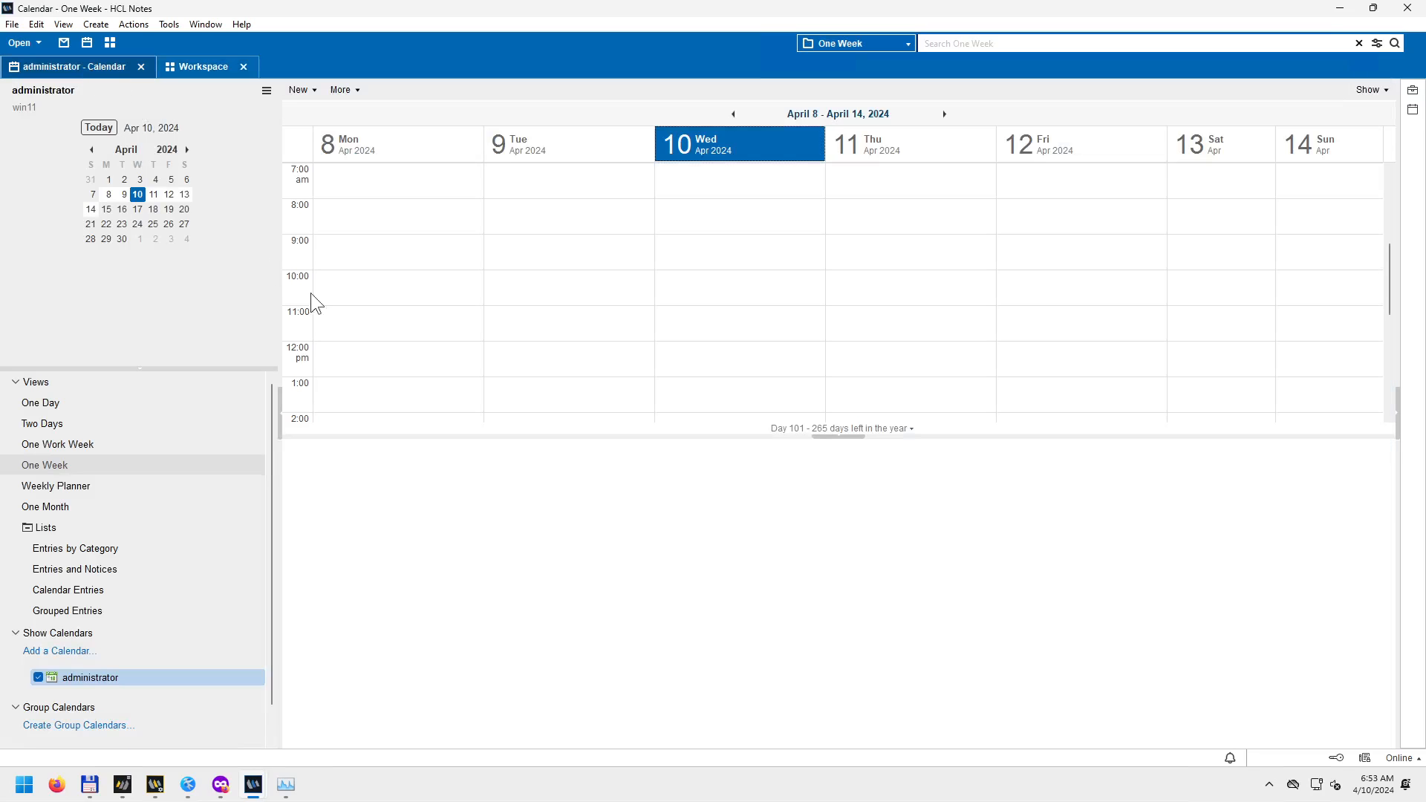
left_click(11, 25)
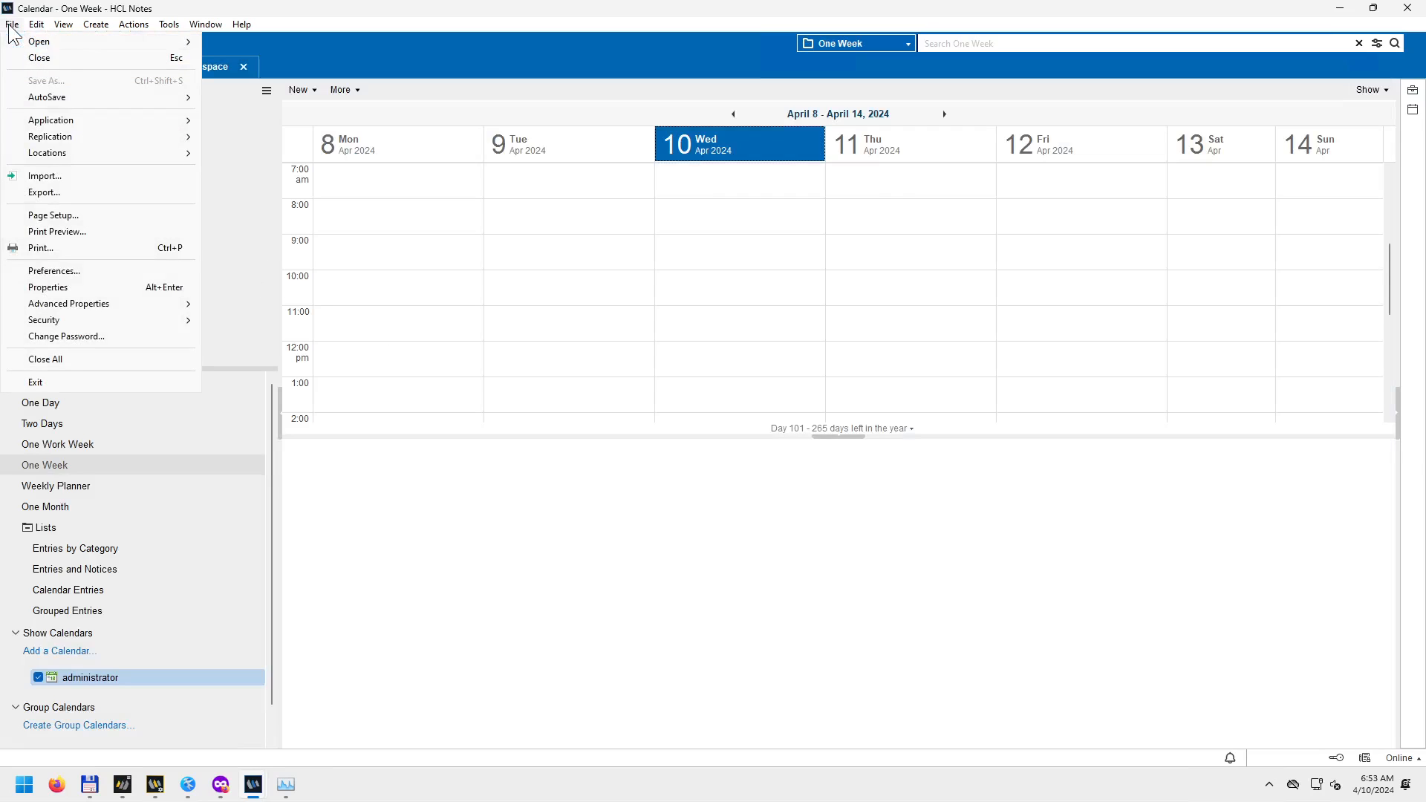
mouse_move(45, 122)
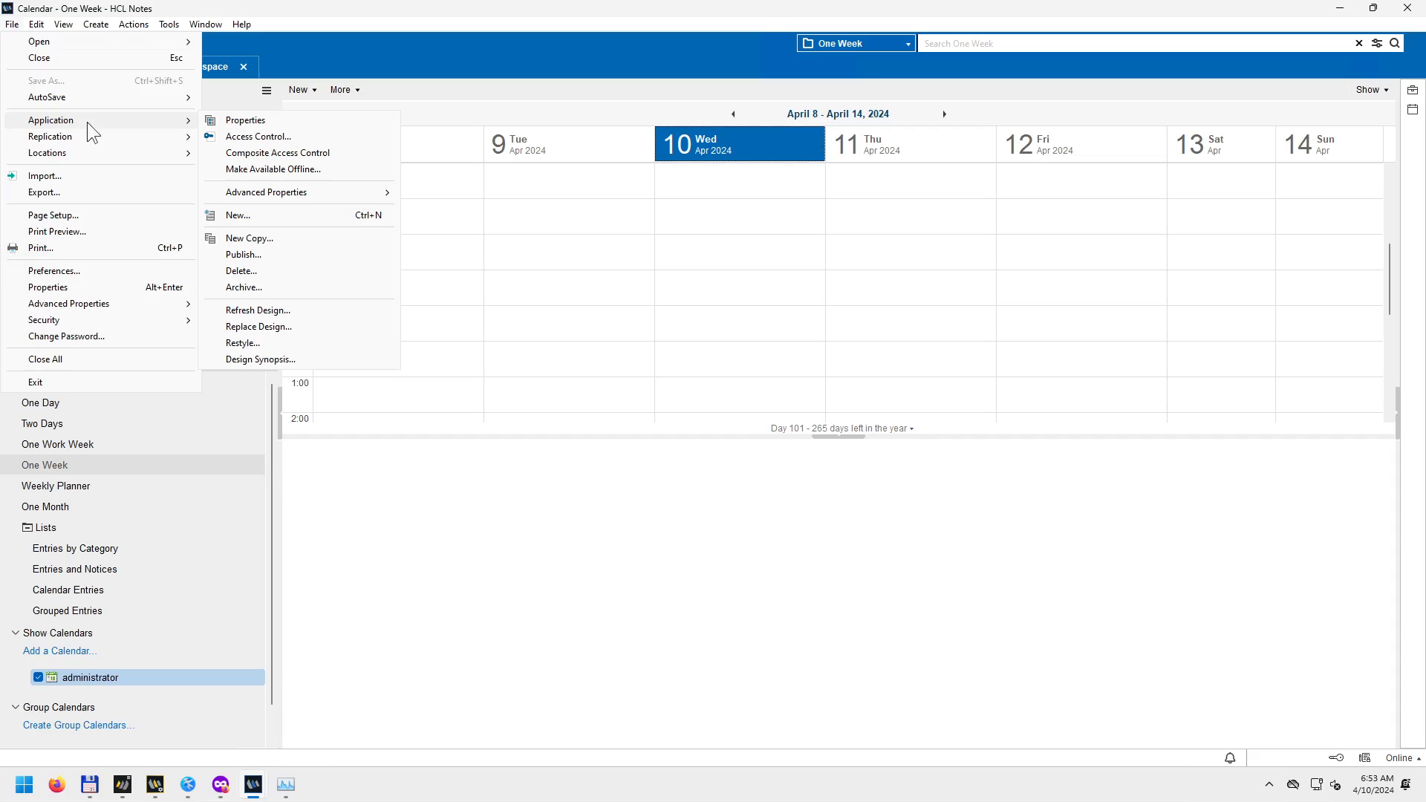
mouse_move(37, 24)
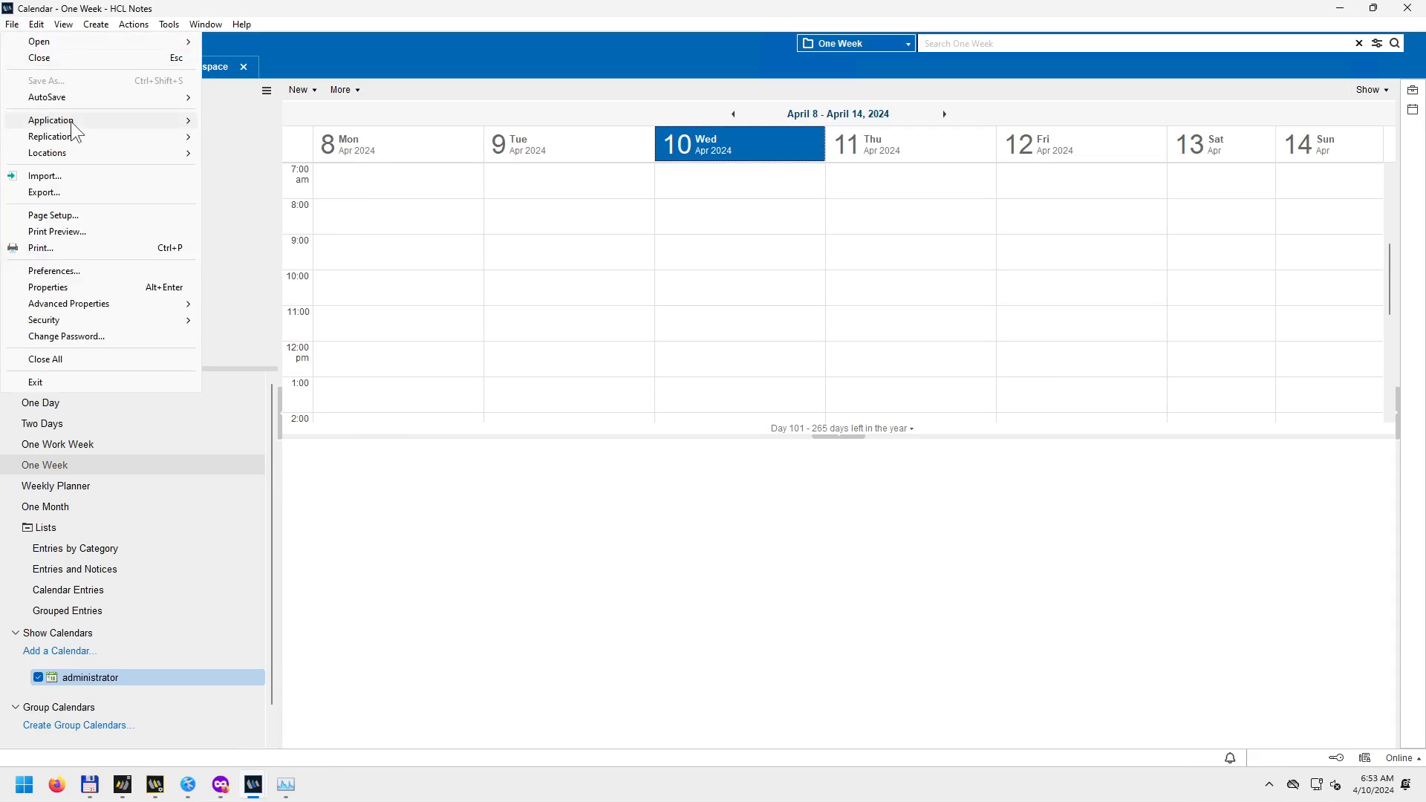
left_click(245, 121)
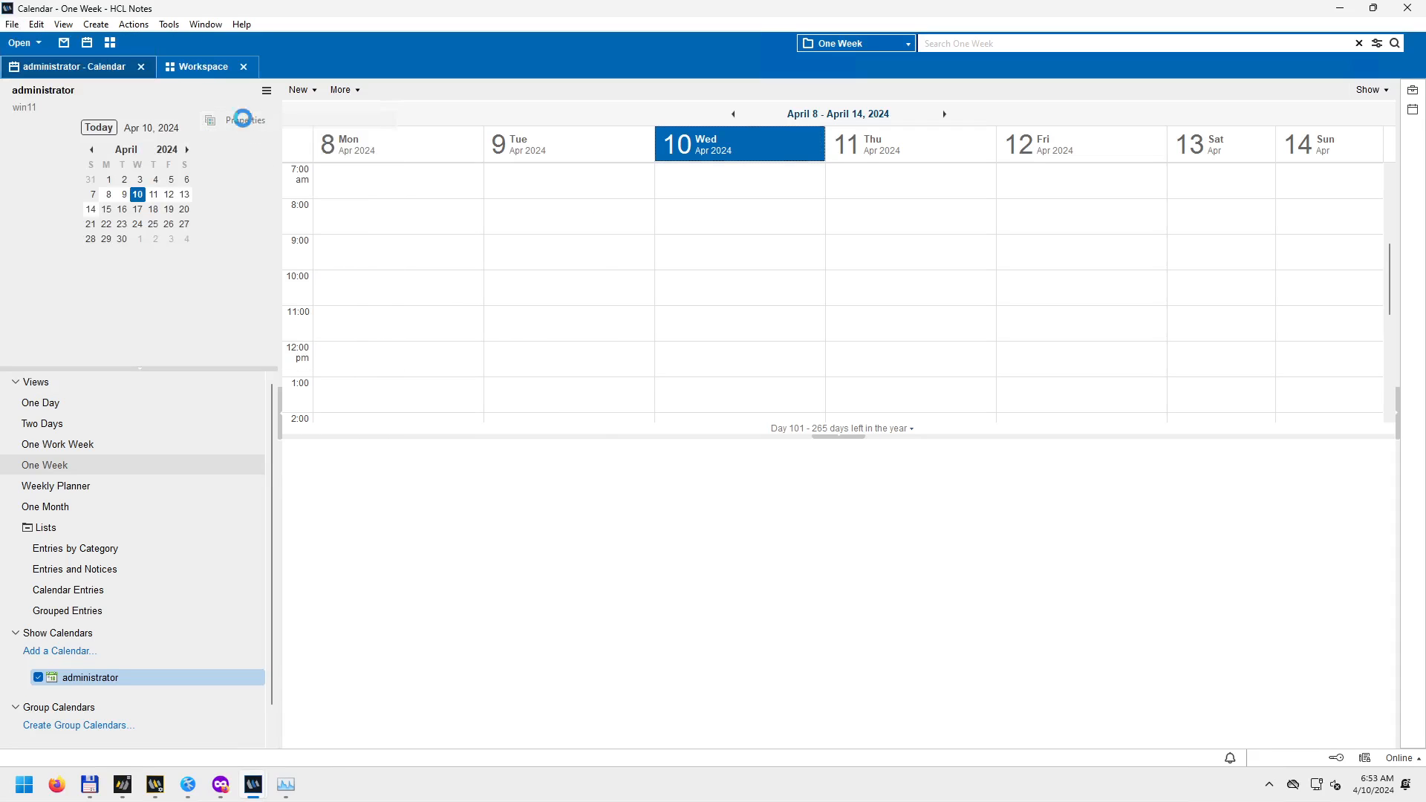
left_click(589, 225)
Return to the Workspace page and show the File > Open submenu with HCL Notes Application.
left_click(198, 69)
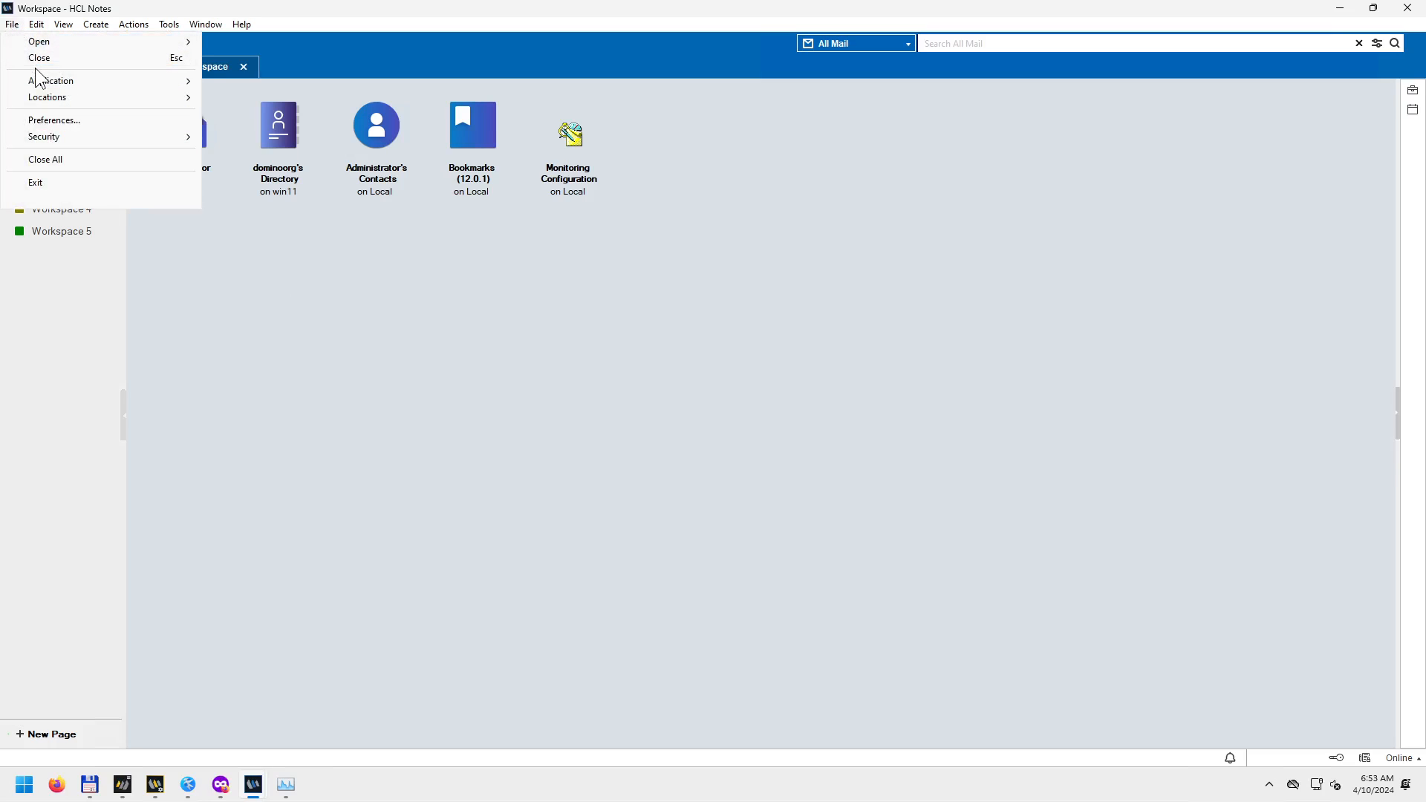
left_click(13, 26)
left_click(14, 26)
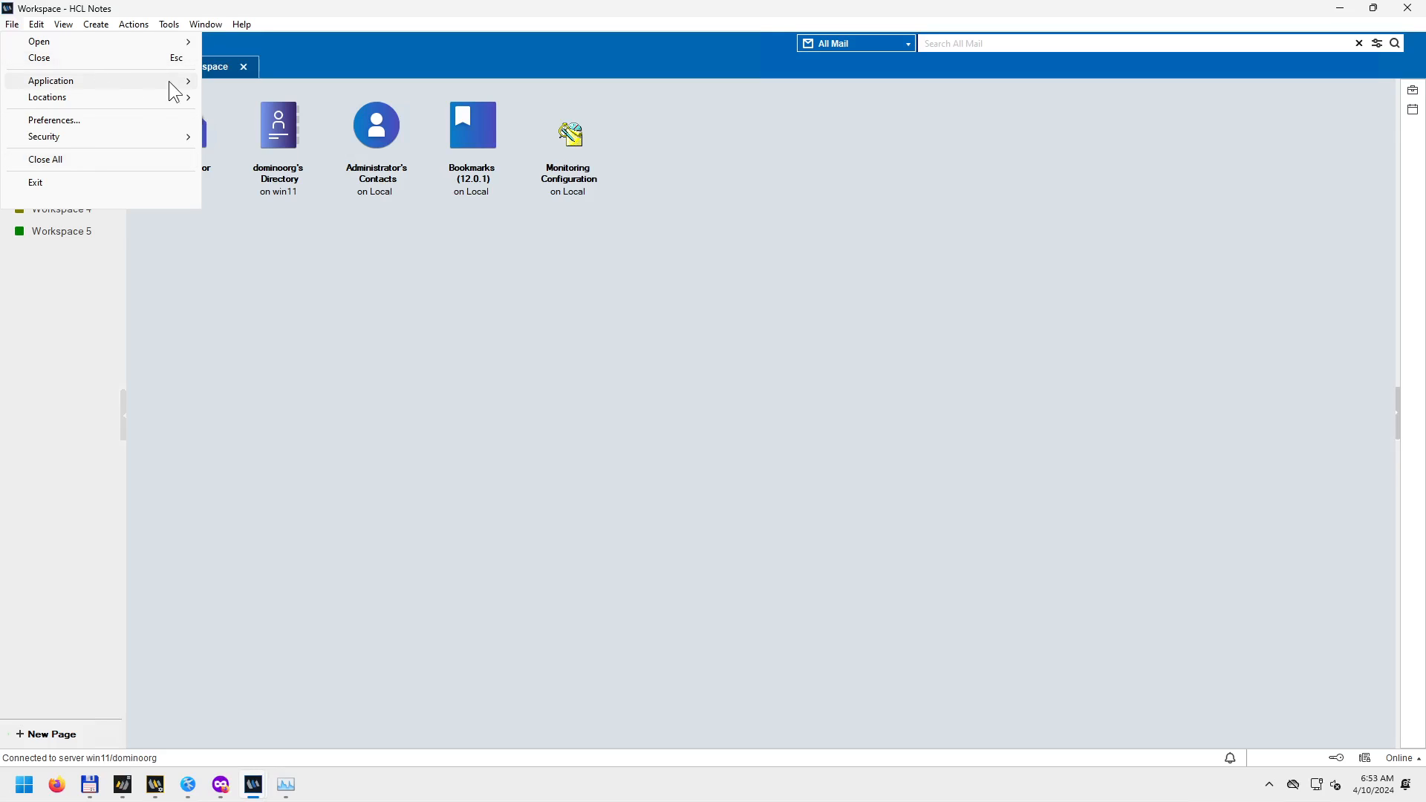
left_click(7, 27)
left_click(7, 27)
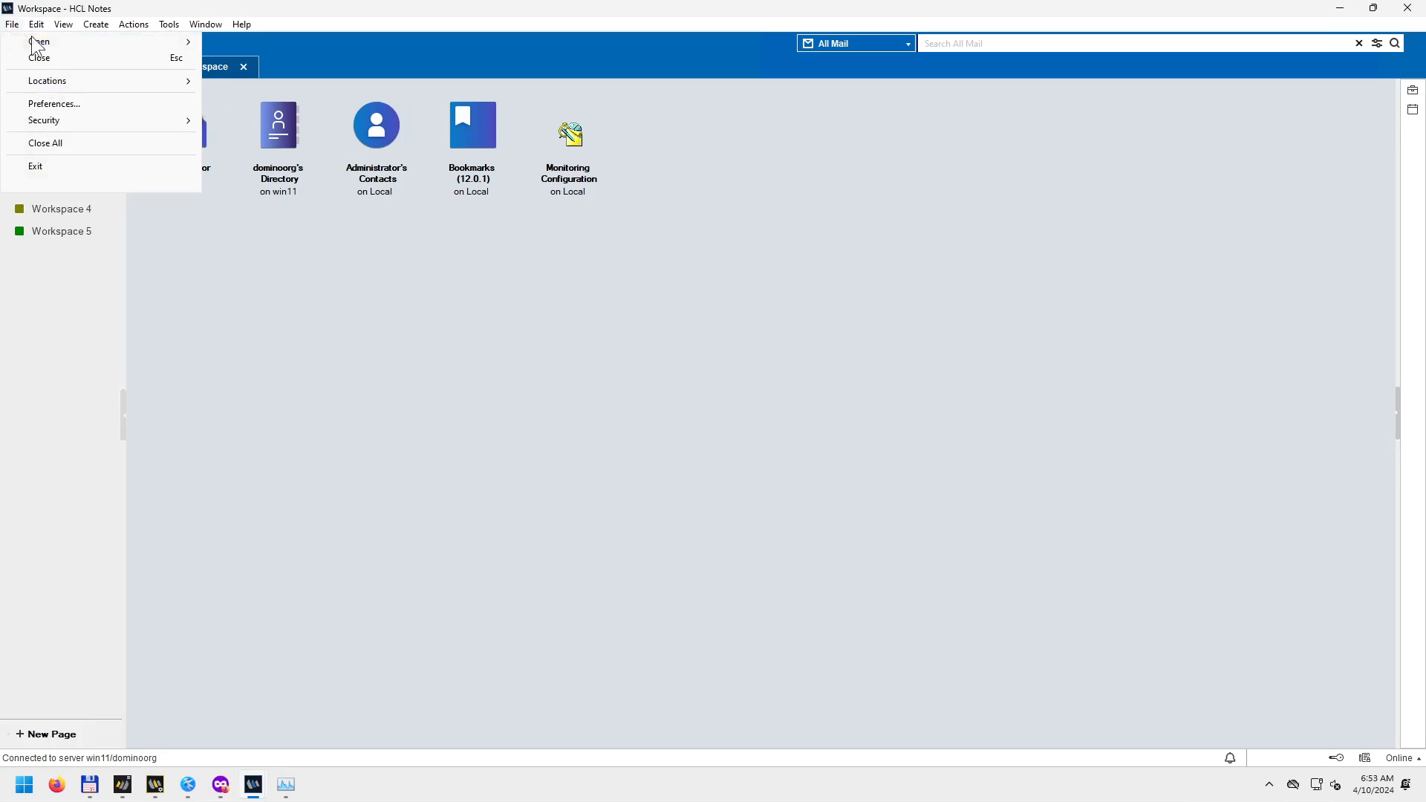
mouse_move(73, 37)
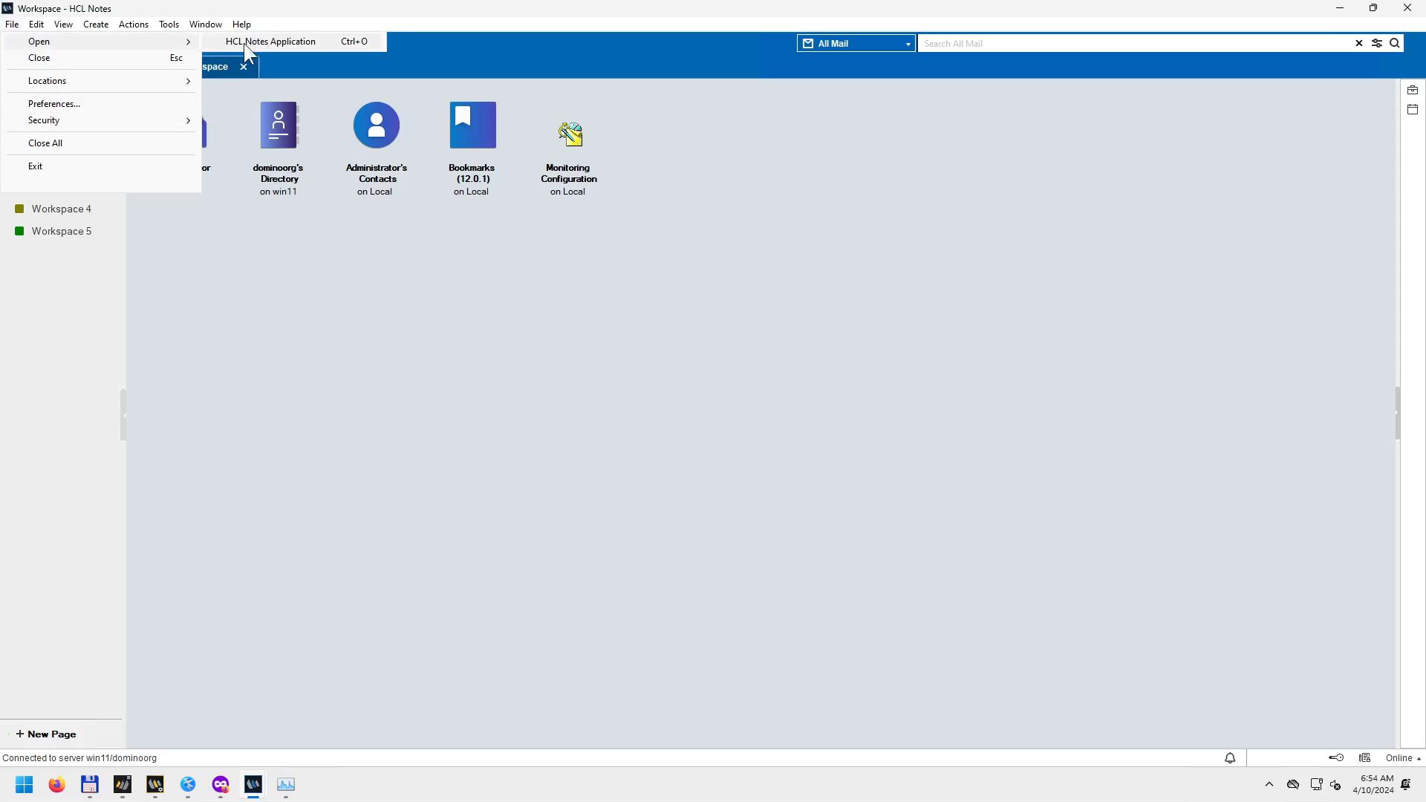
left_click(9, 27)
left_click(9, 27)
Open the local Bookmarks (12.0.1) application through File > Open > HCL Notes Application.
mouse_move(99, 45)
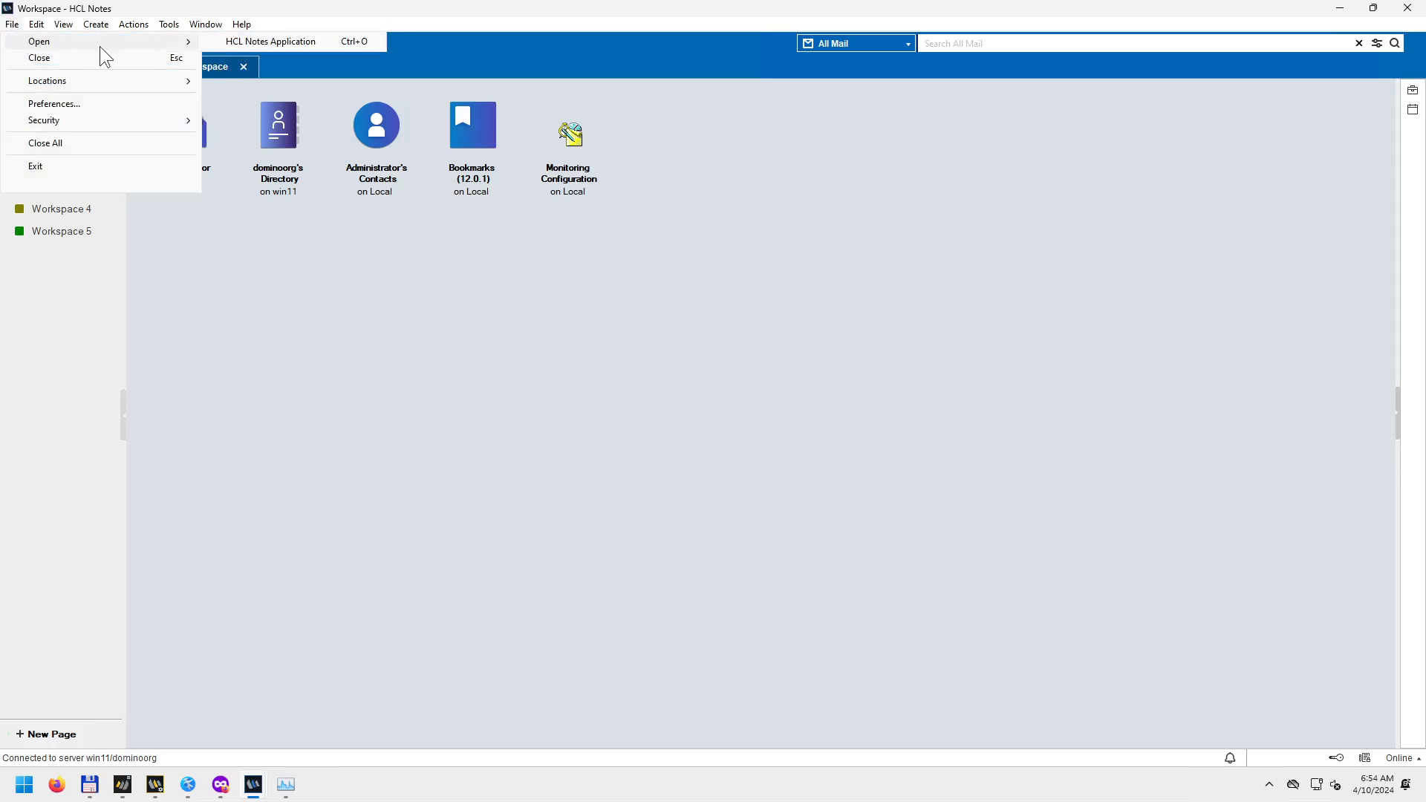
left_click(246, 46)
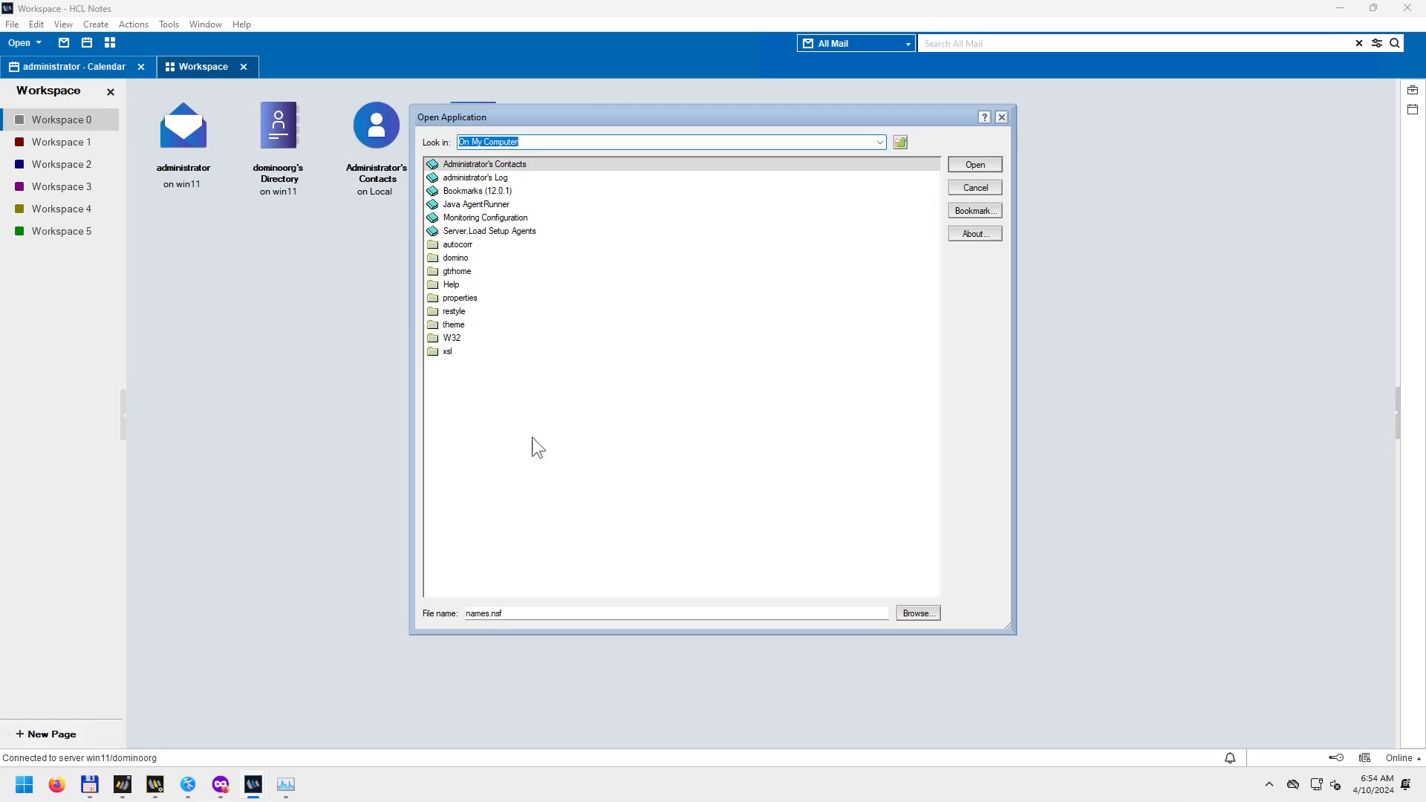
left_click_drag(618, 117, 777, 191)
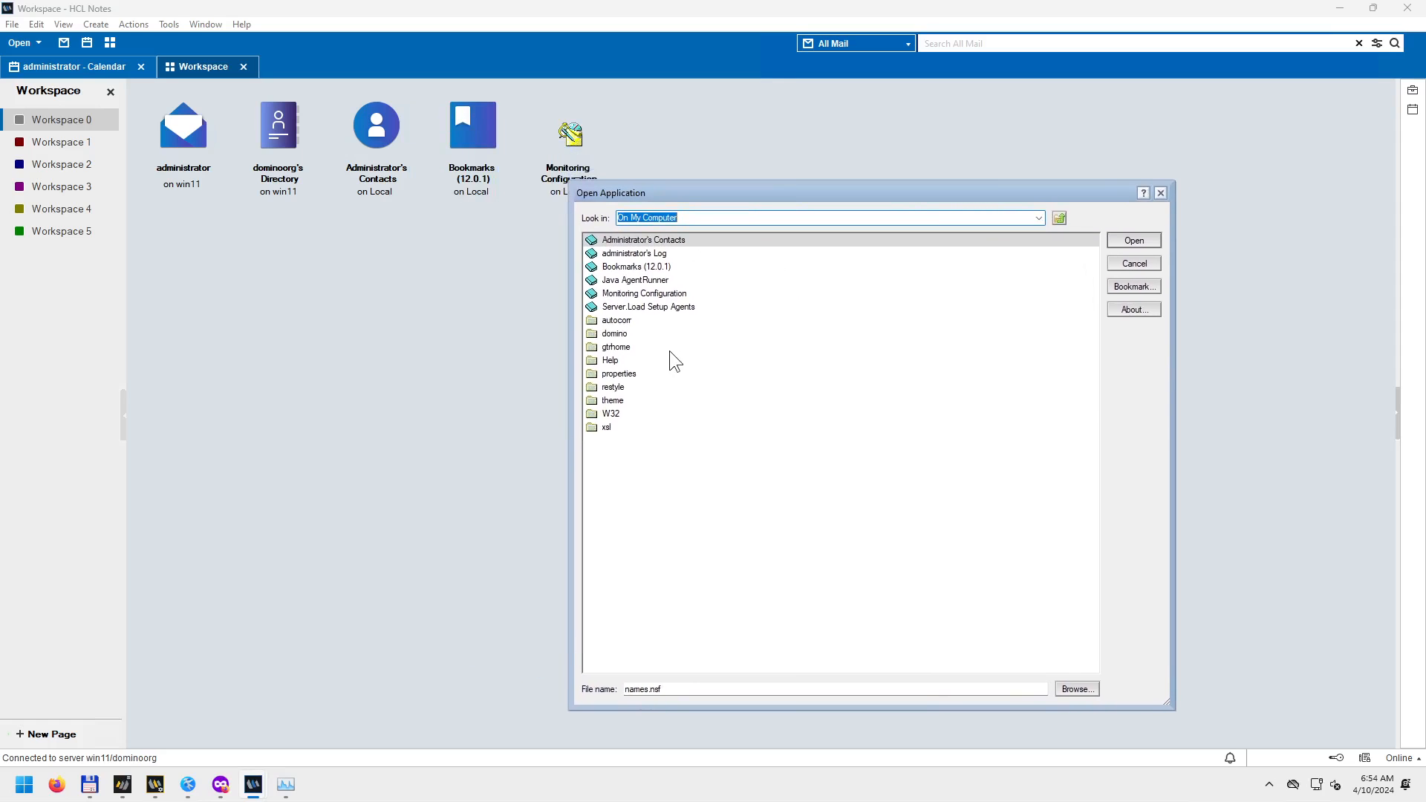
left_click(644, 266)
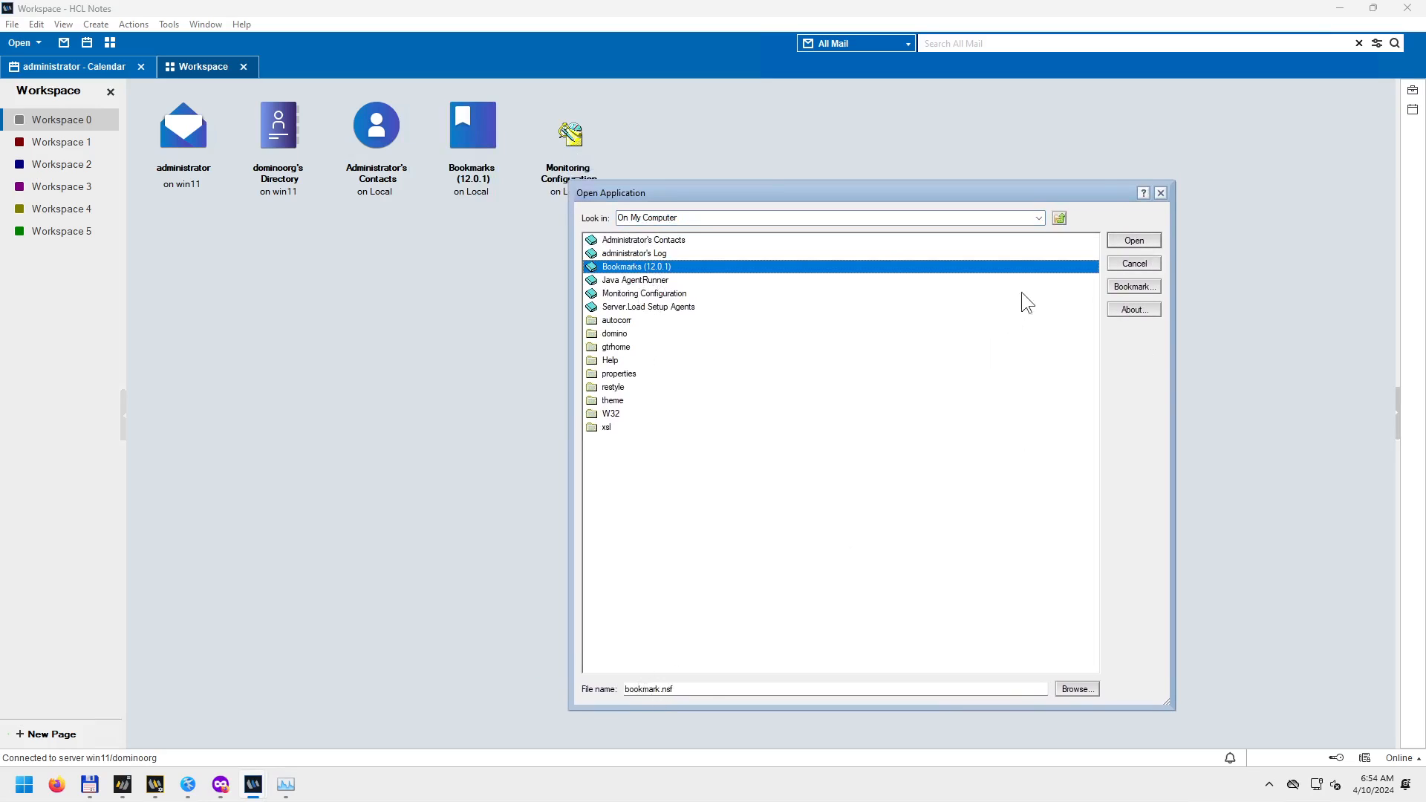
left_click(1129, 245)
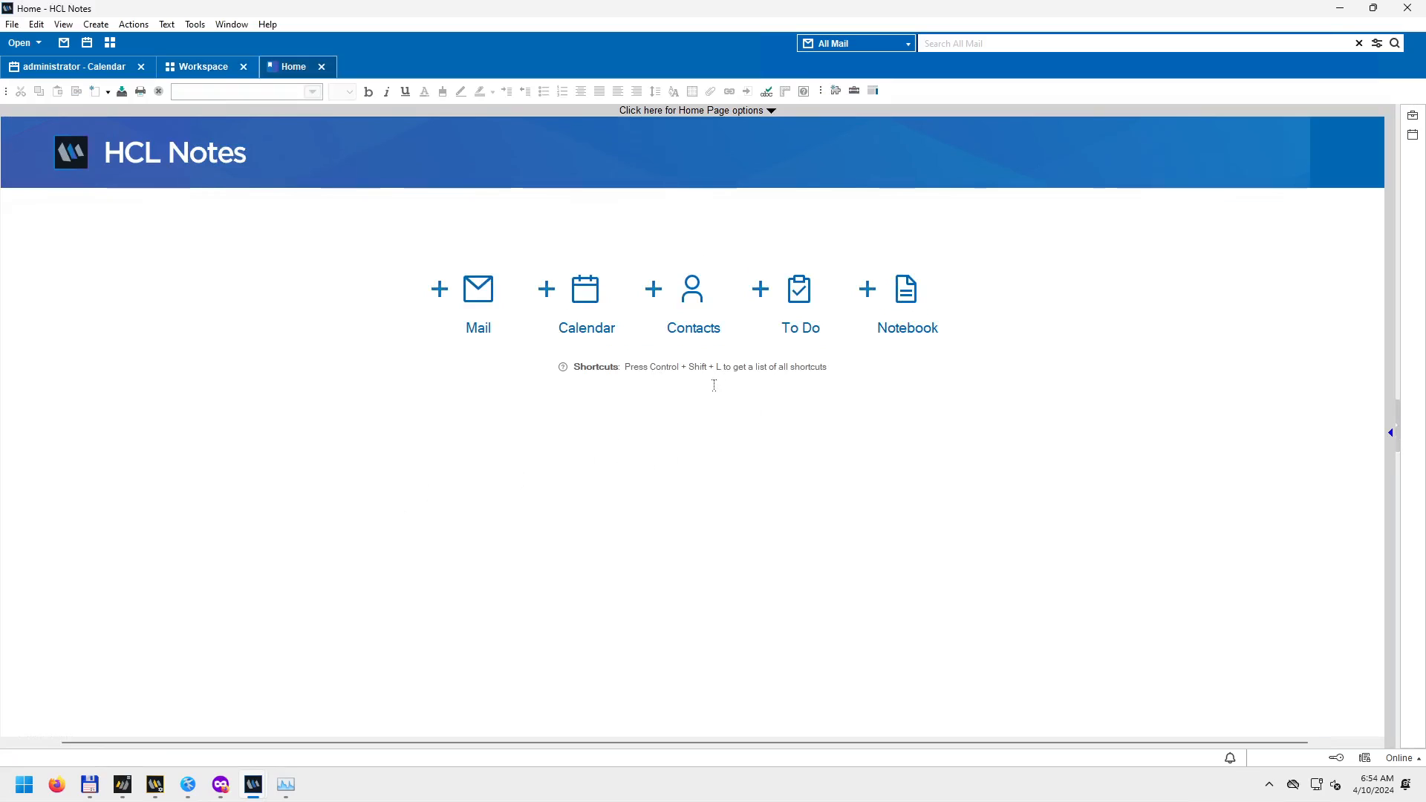
View the Ctrl+Shift+L keyboard shortcuts list, then open and close the administrator's mail.
left_click(713, 417)
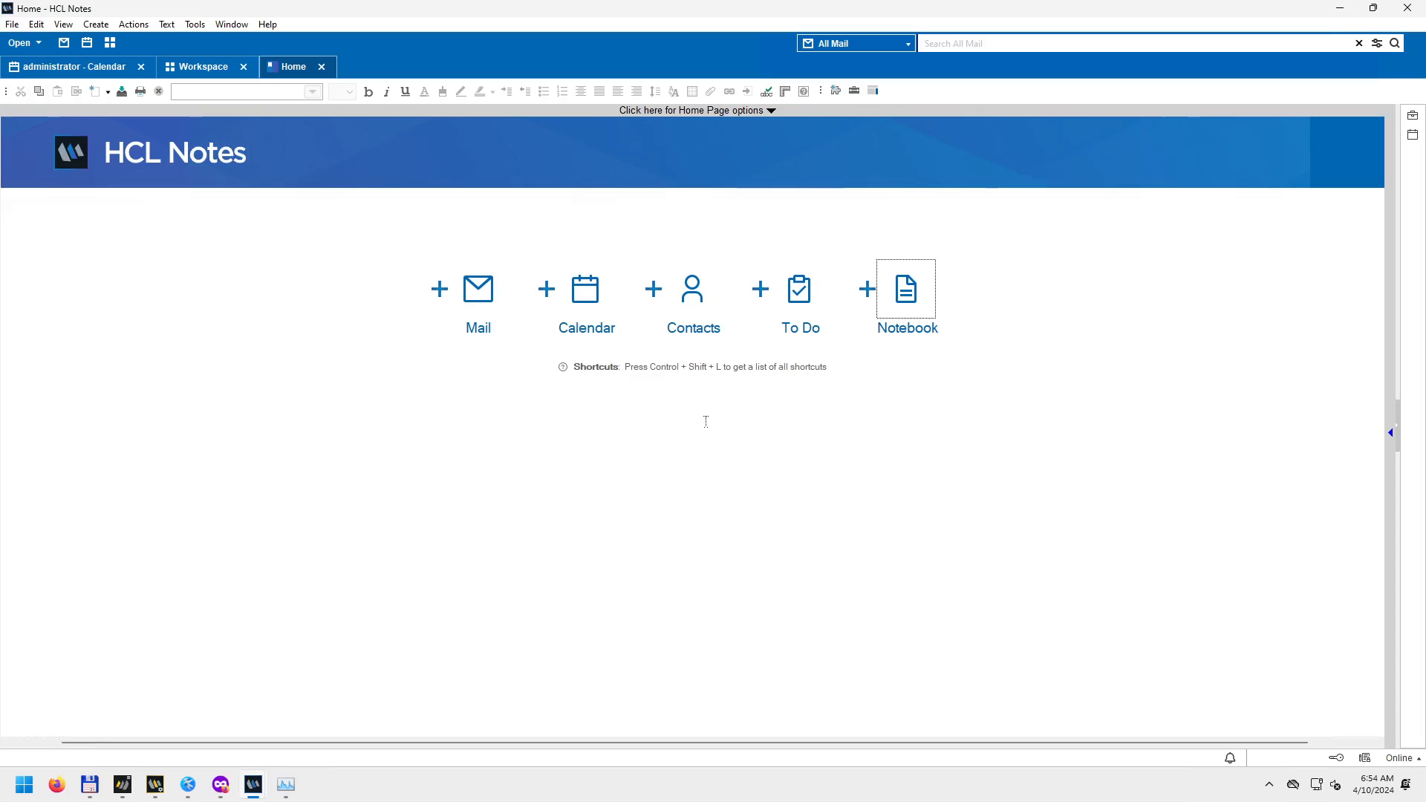
key("ctrl+shift+l")
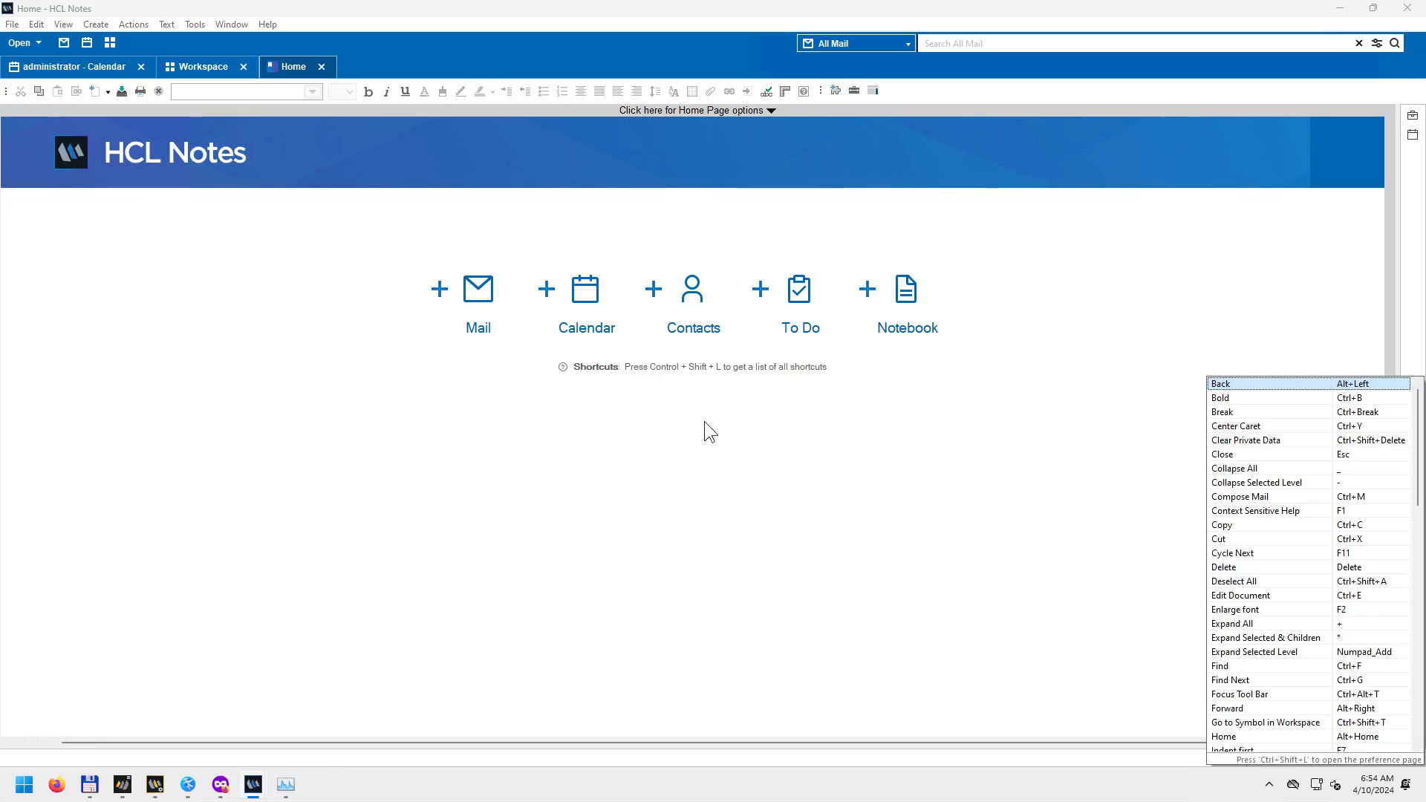
key("Escape")
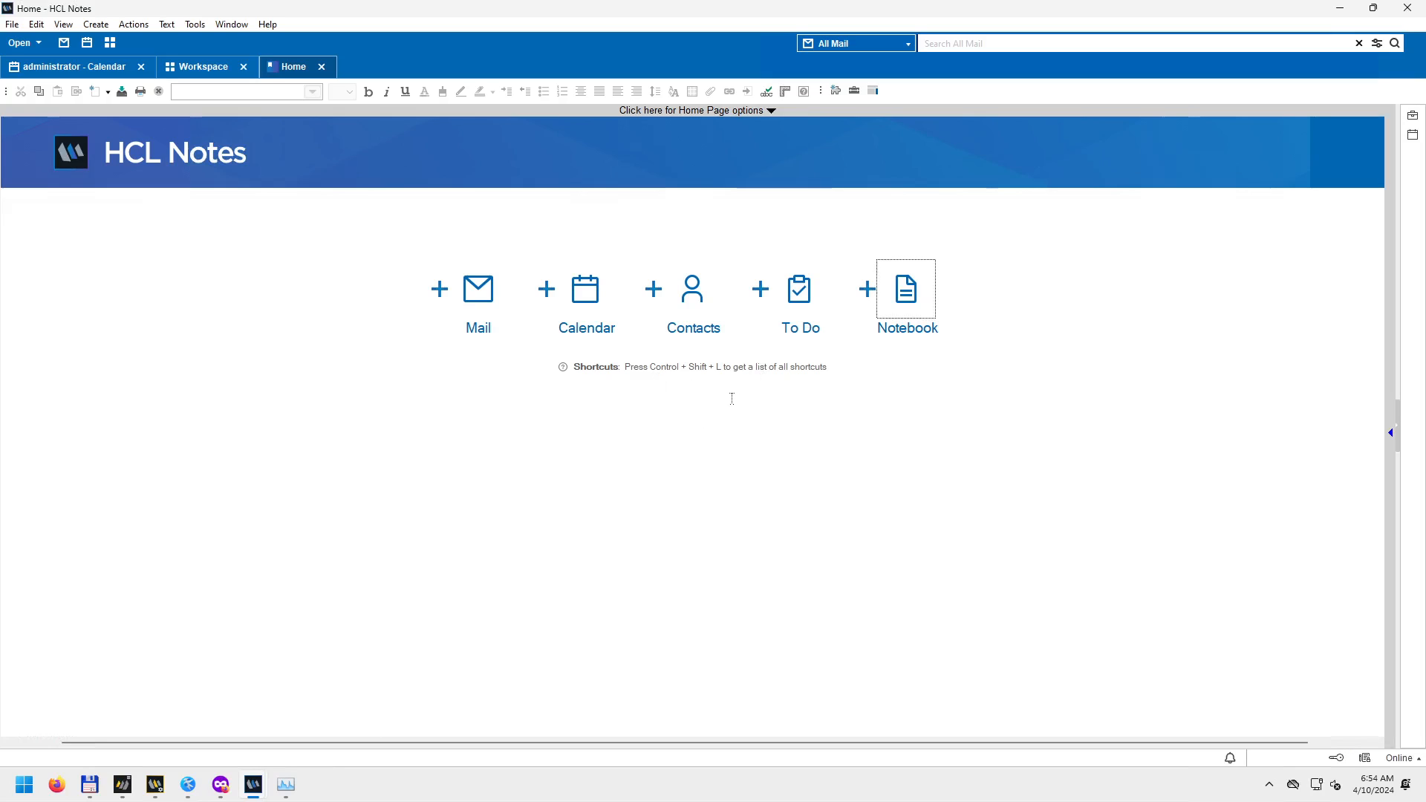
left_click(479, 295)
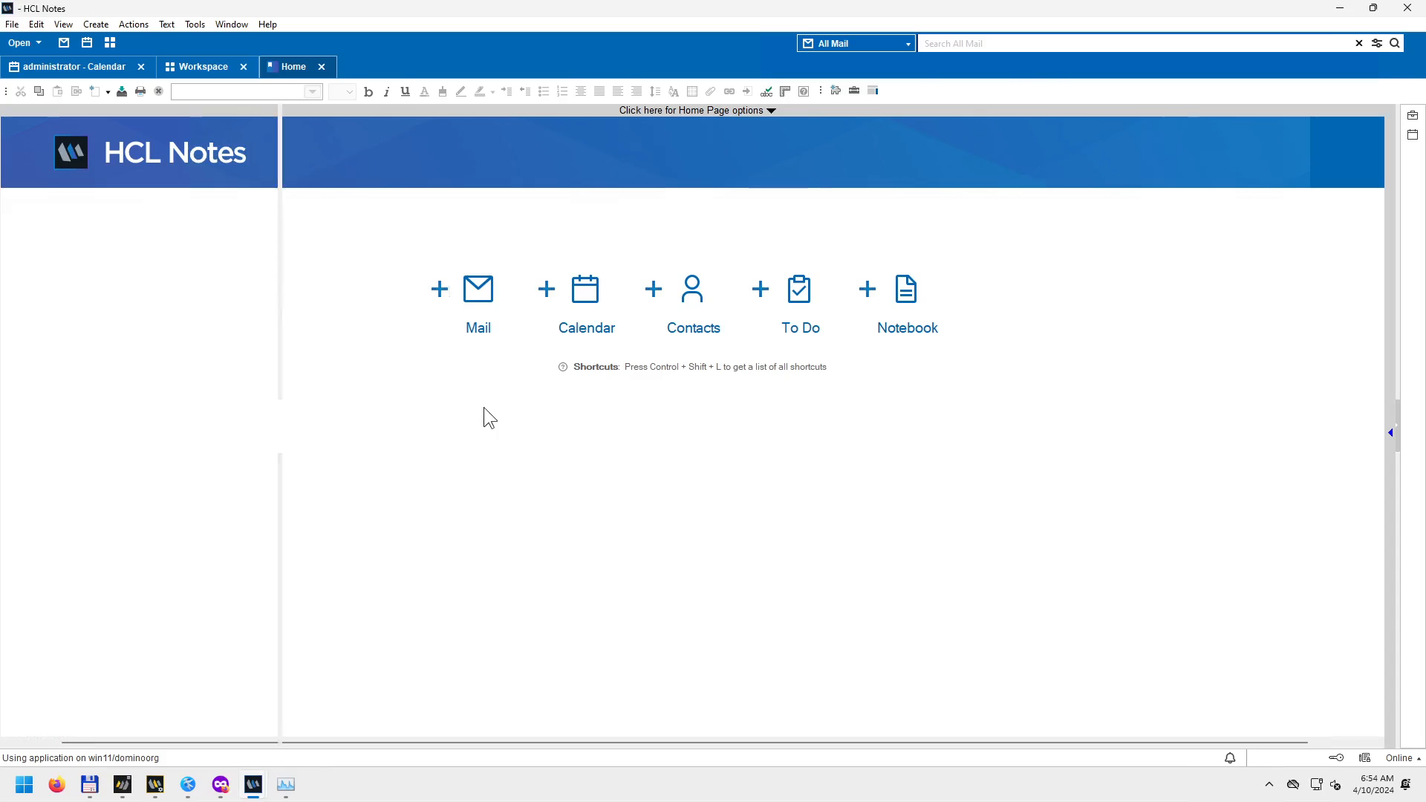
left_click(456, 68)
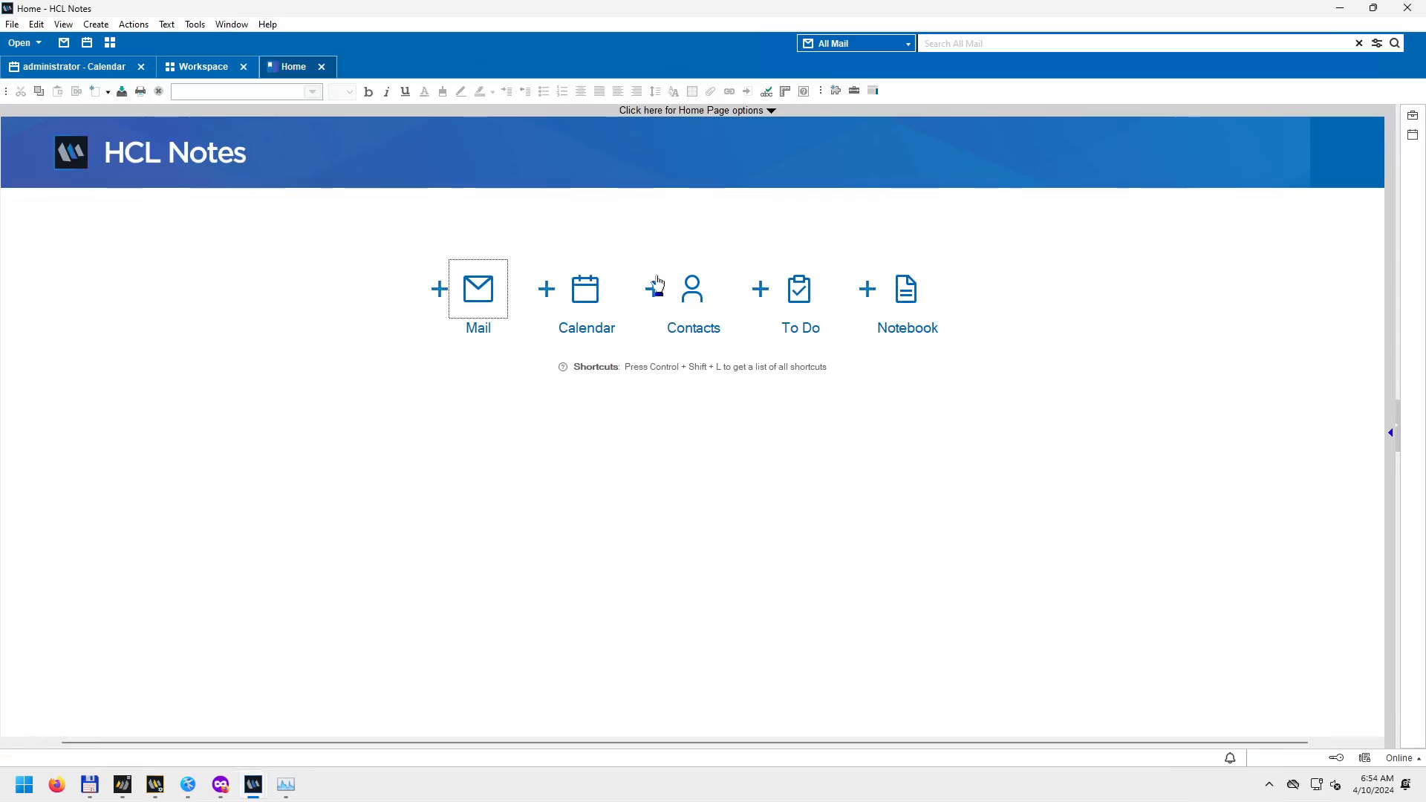
Start a new mail message, discard it, and close the Home tab.
left_click(211, 247)
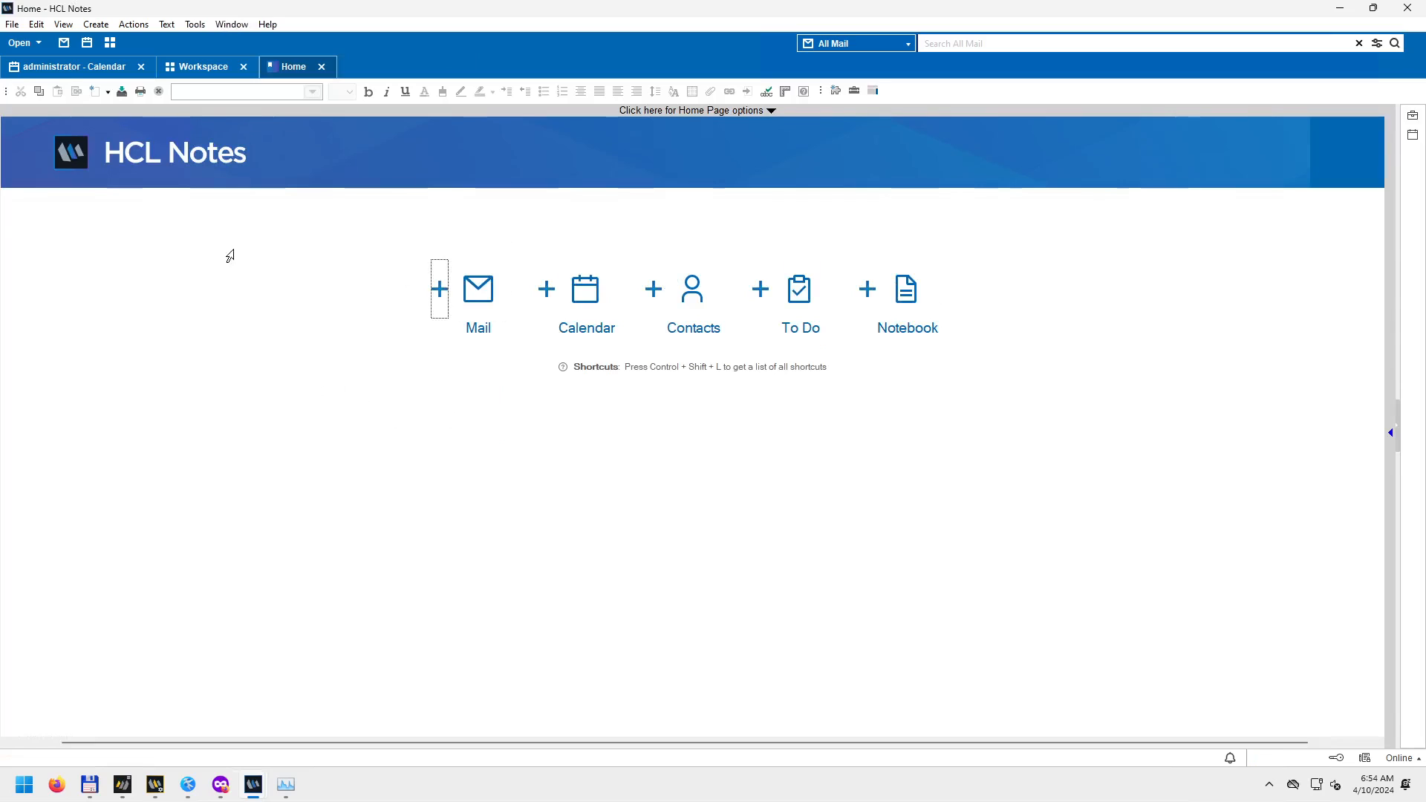
left_click(439, 297)
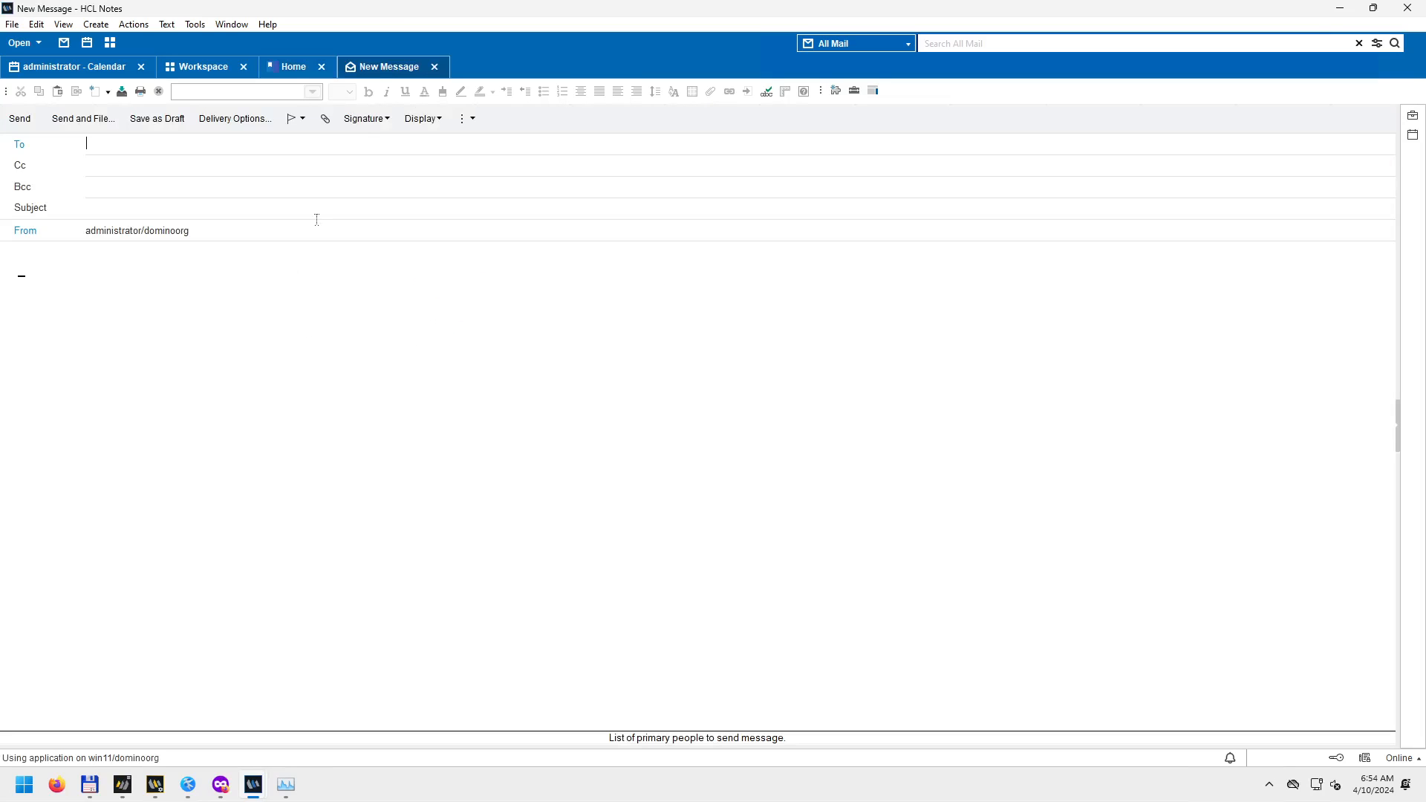
left_click(435, 67)
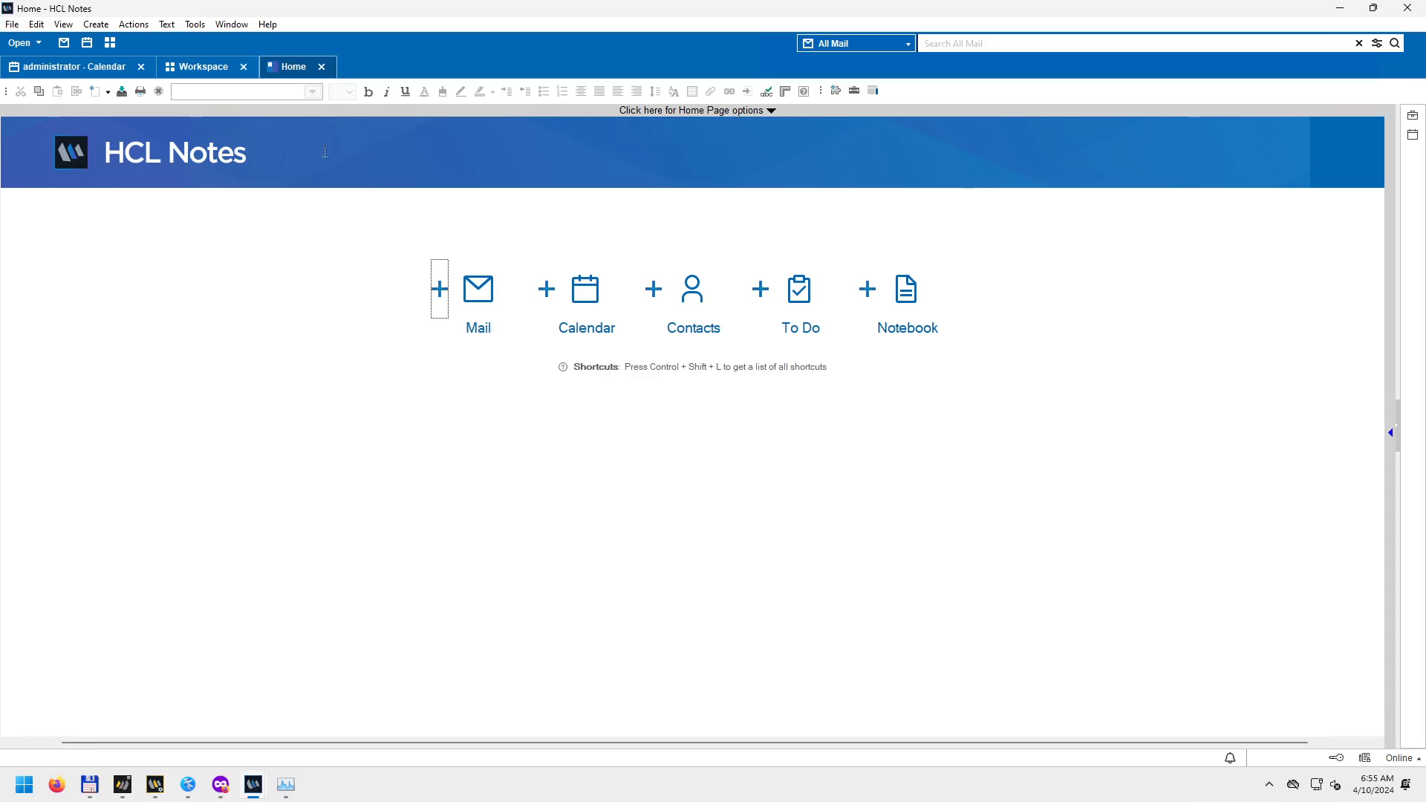
left_click(321, 67)
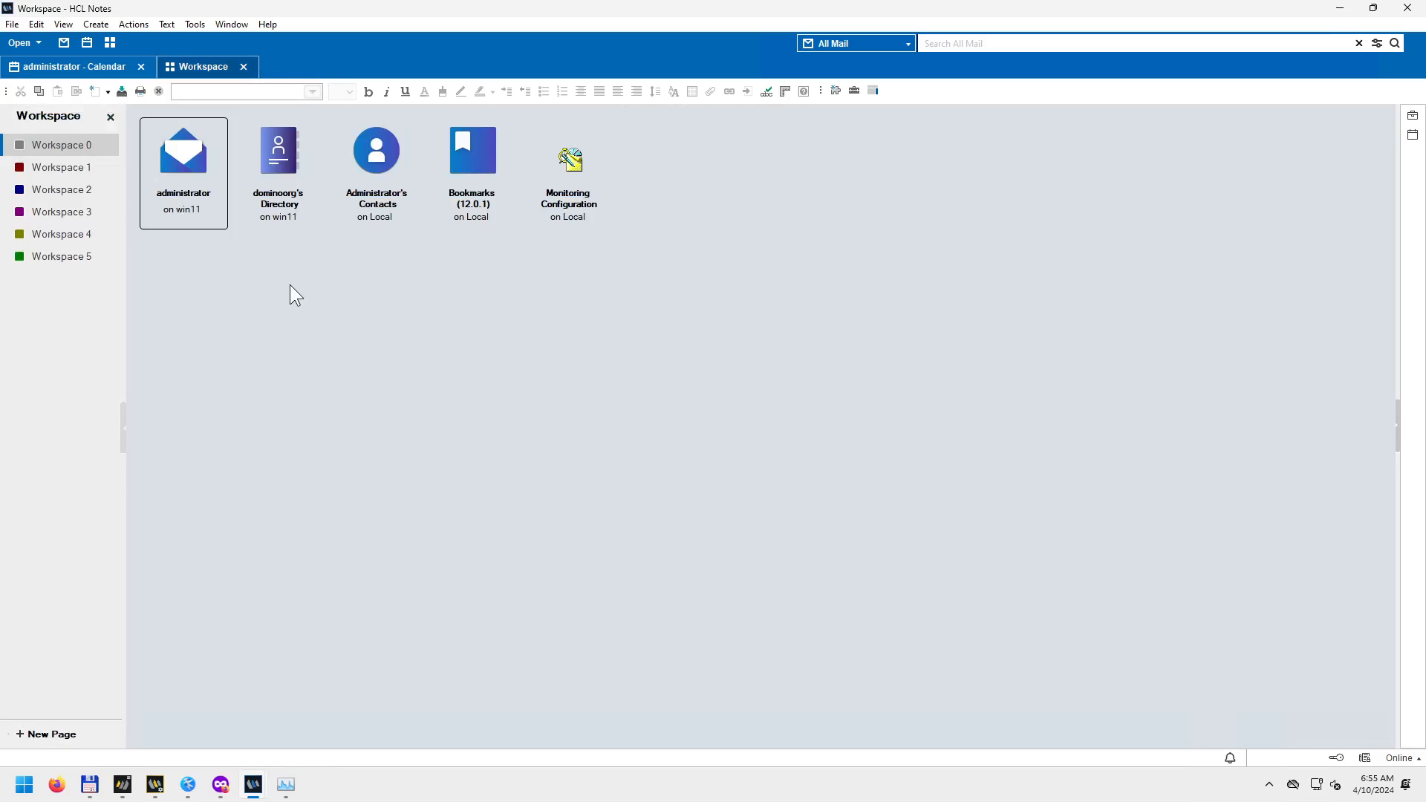
Open and close Administrator's Contacts, then select dominoorg's Directory on the workspace.
double_click(383, 164)
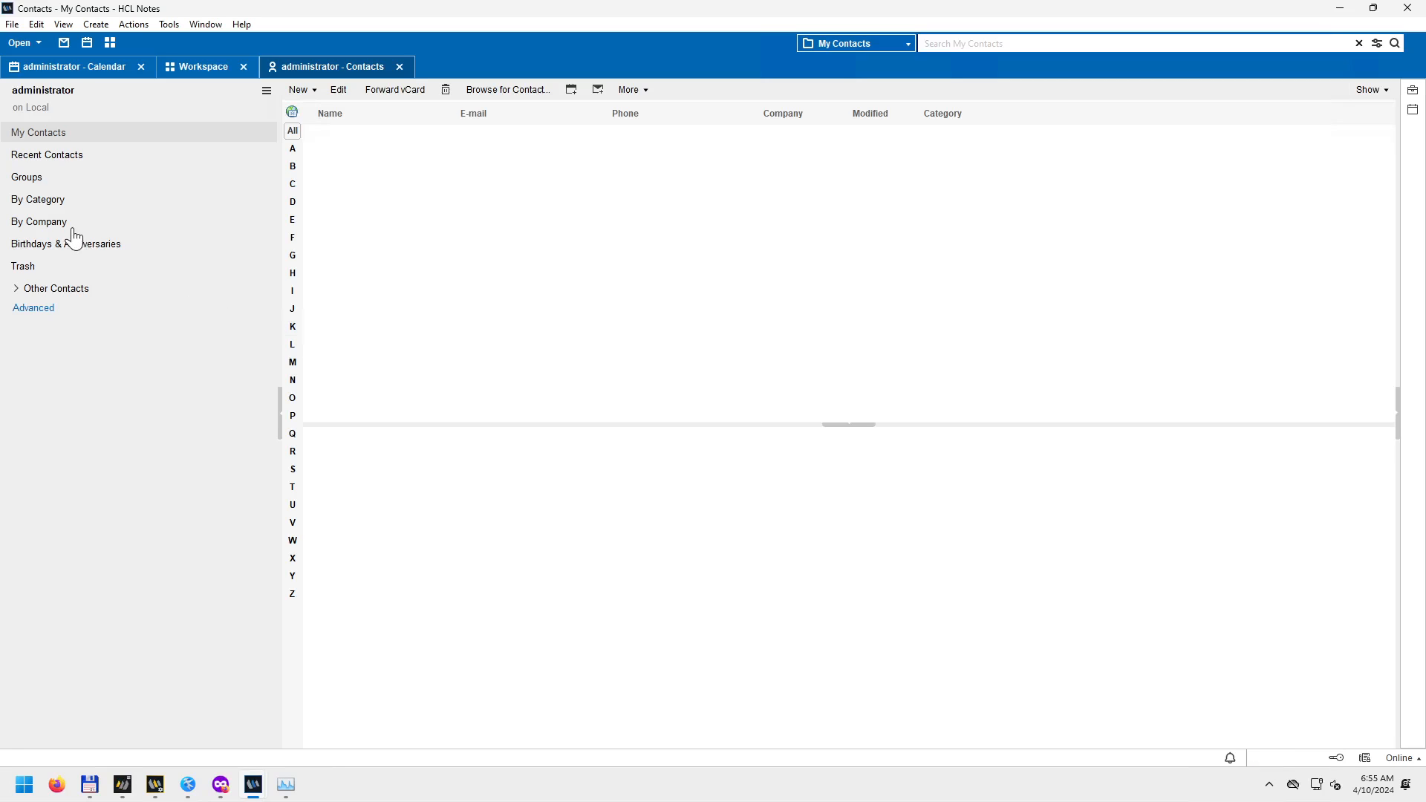
left_click(406, 71)
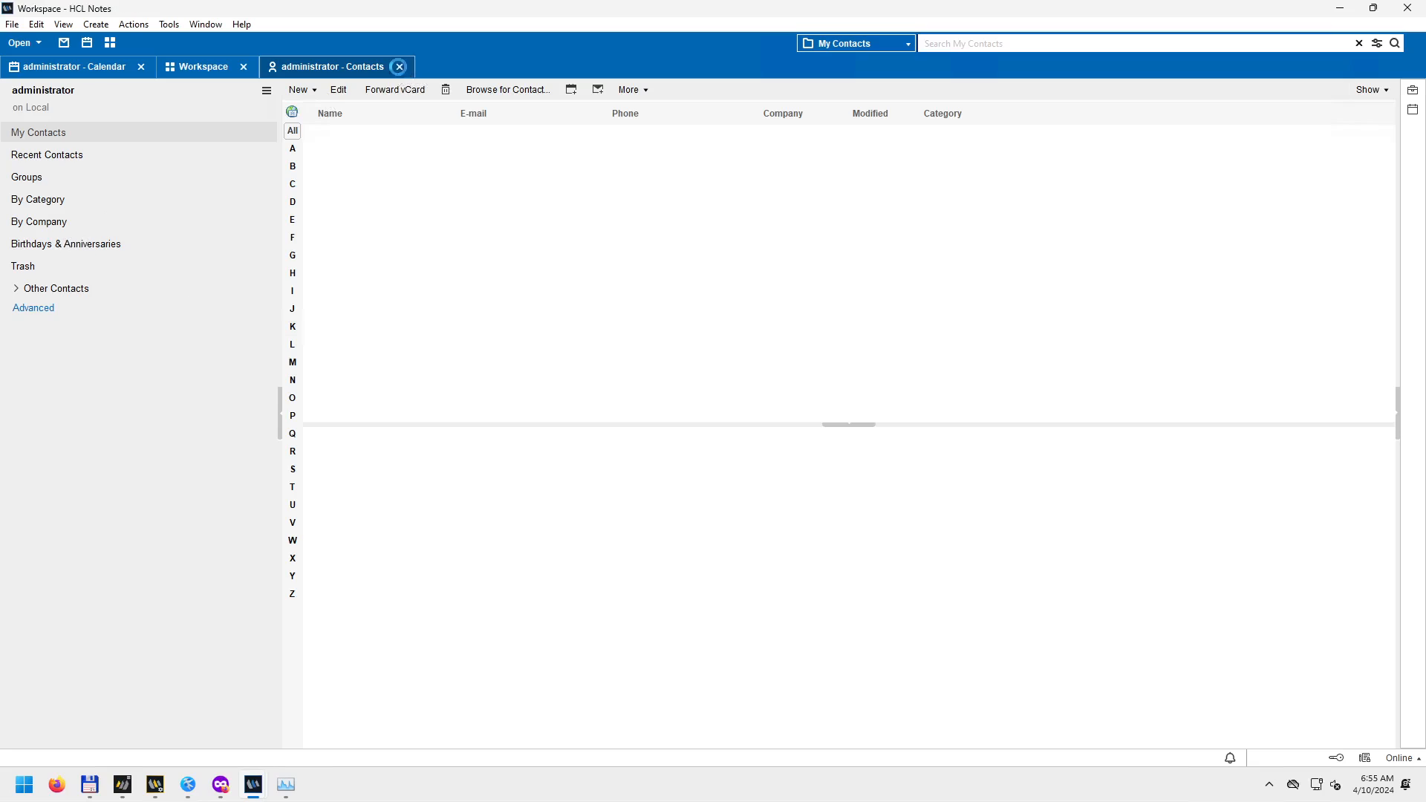
left_click(275, 162)
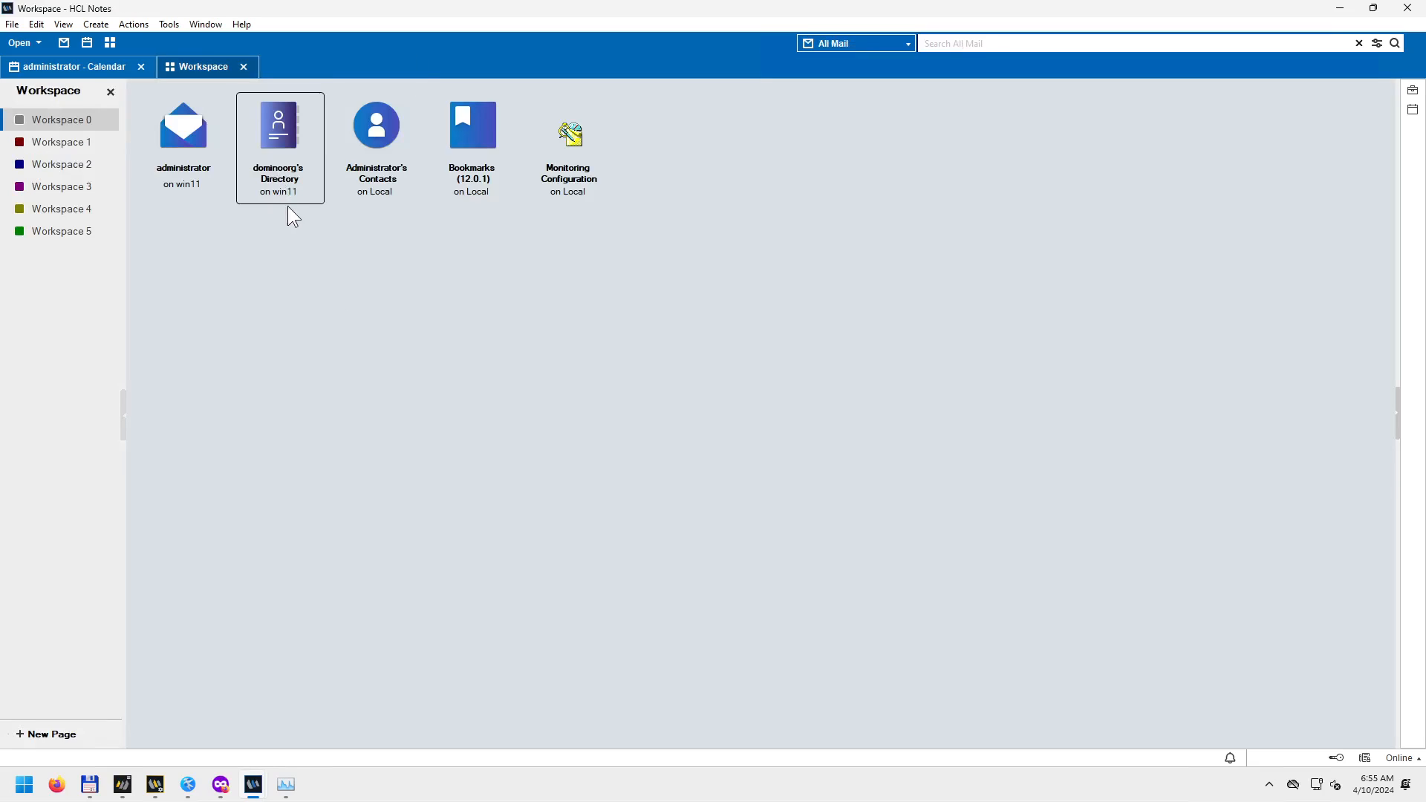
Switch to the administrator - Calendar tab and bring up File > Open's HCL Notes Application command.
left_click(12, 24)
left_click(204, 260)
left_click(94, 68)
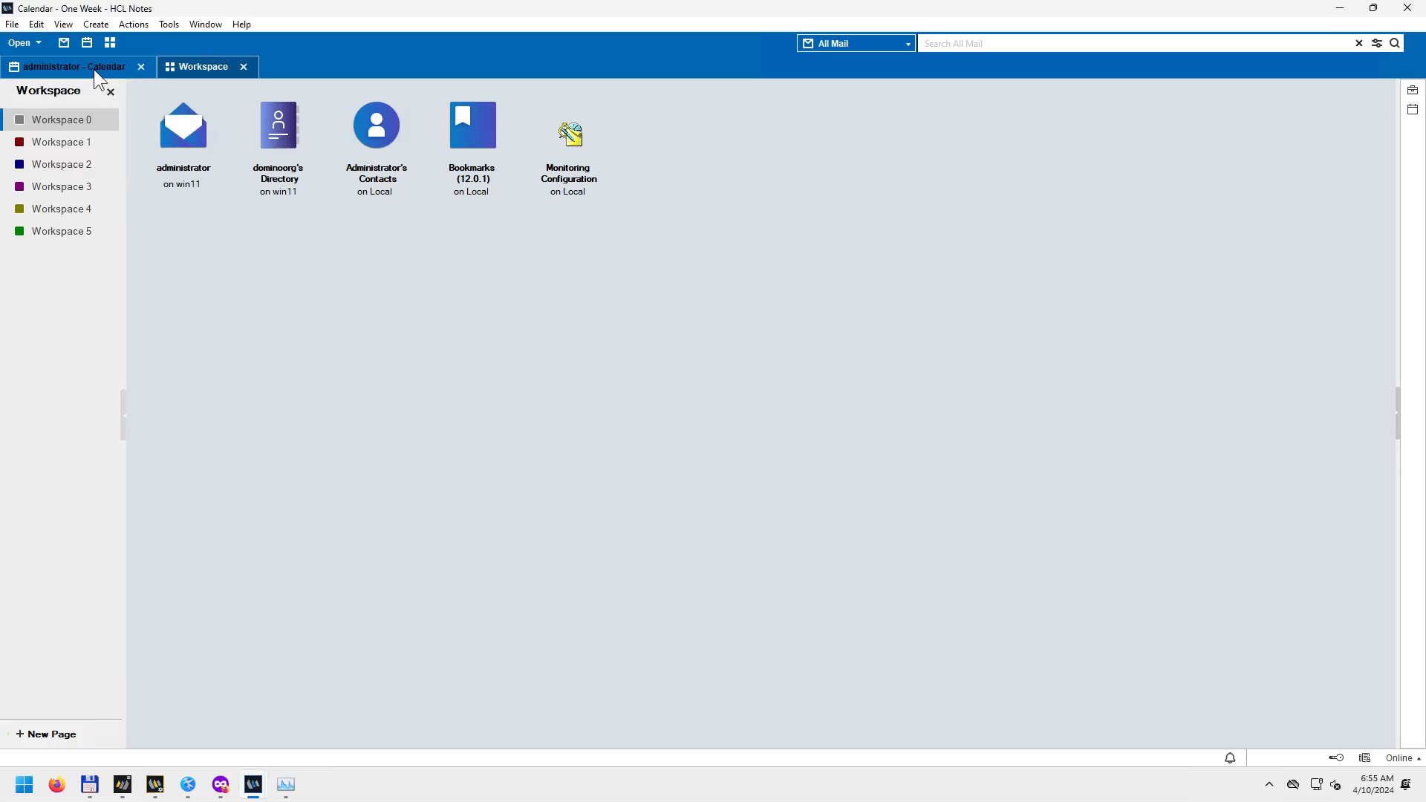
left_click(12, 27)
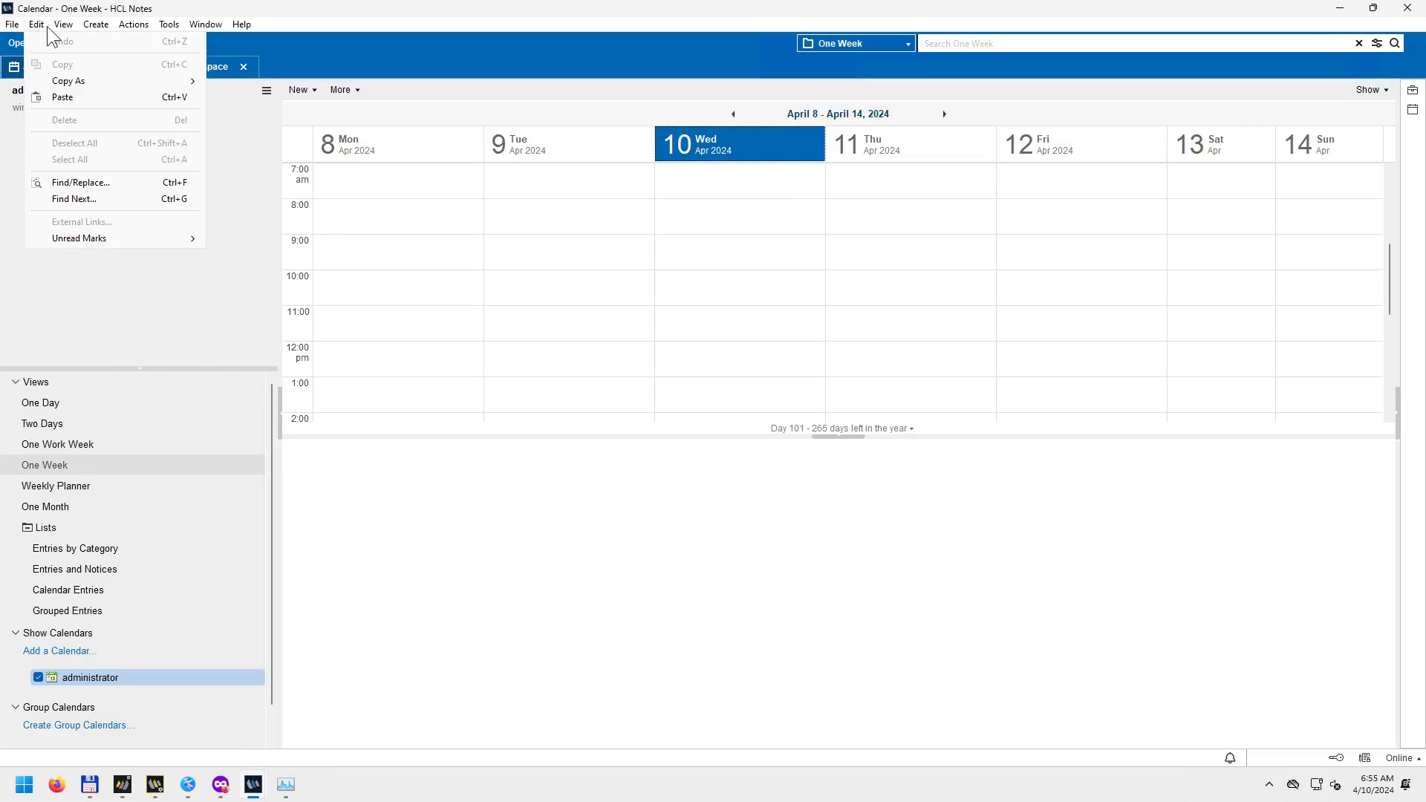
Open dominoorg's Directory from server win11/dominoorg through the Open Application dialog.
mouse_move(138, 42)
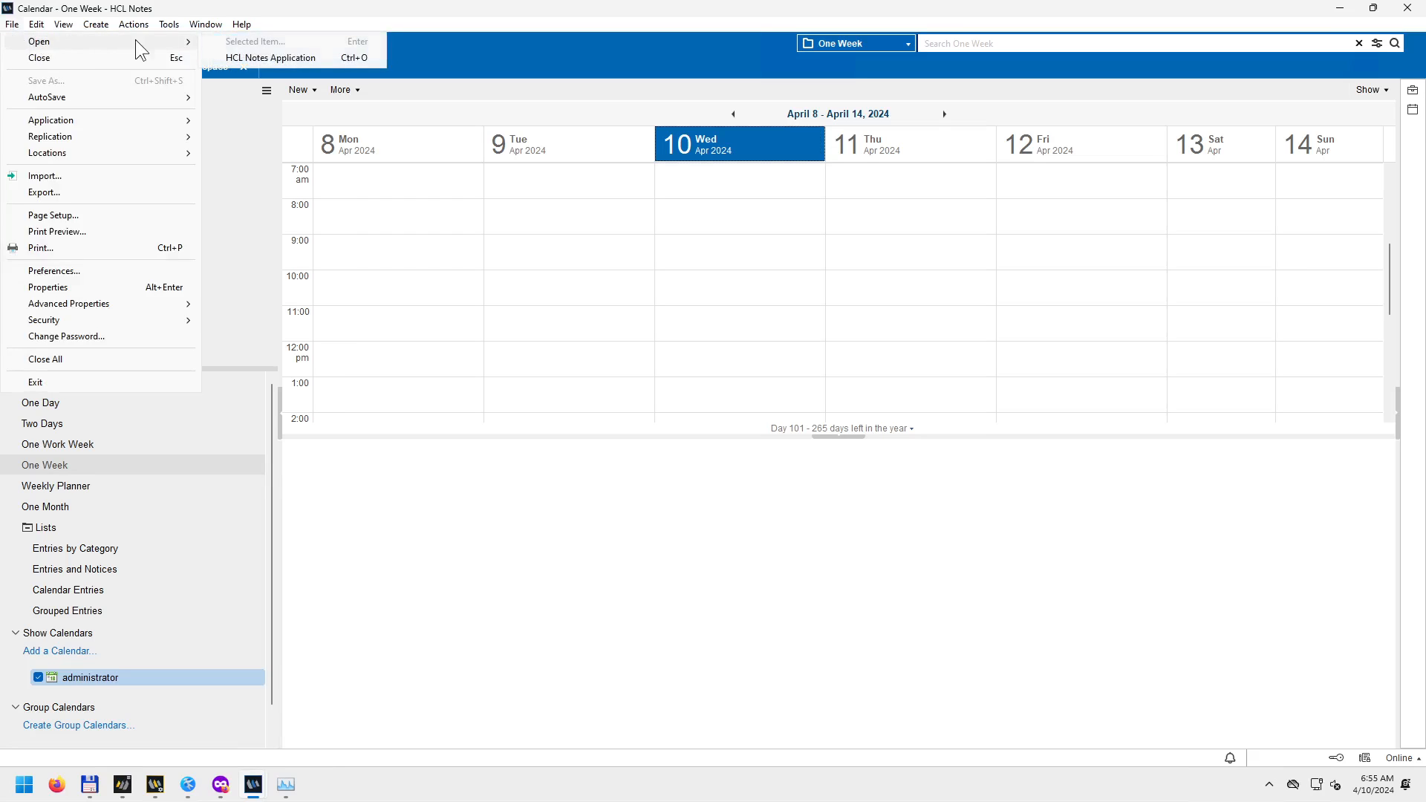
left_click(246, 58)
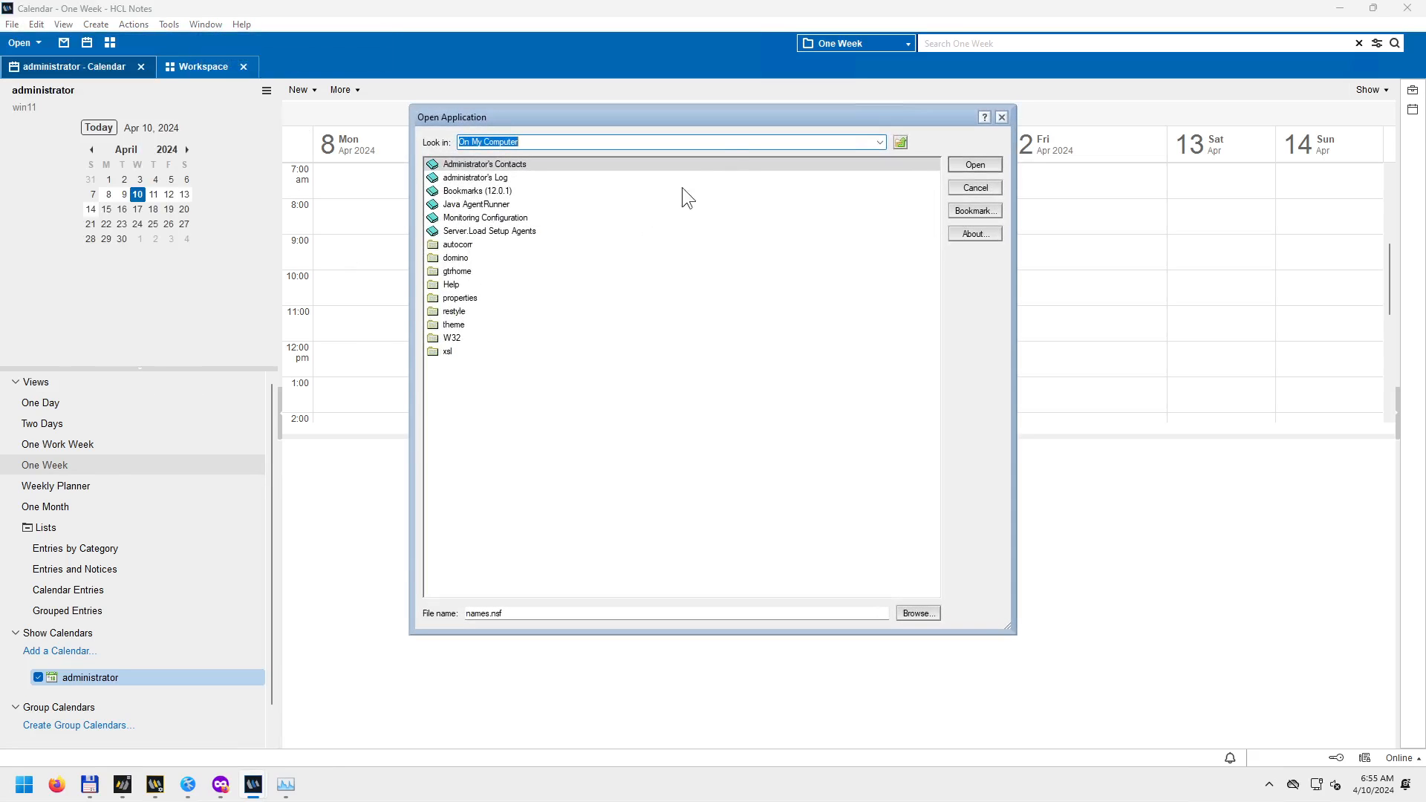
left_click(881, 142)
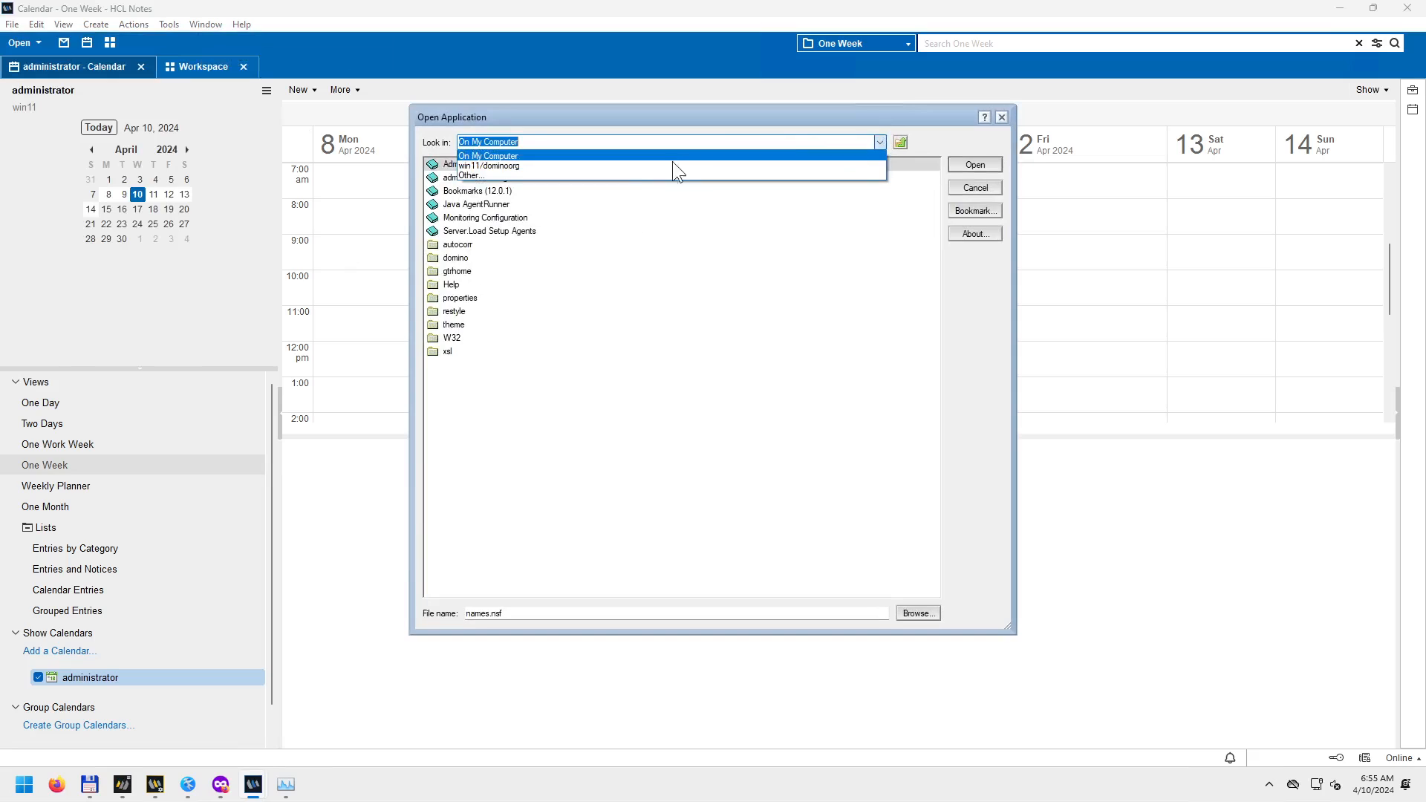
left_click(671, 162)
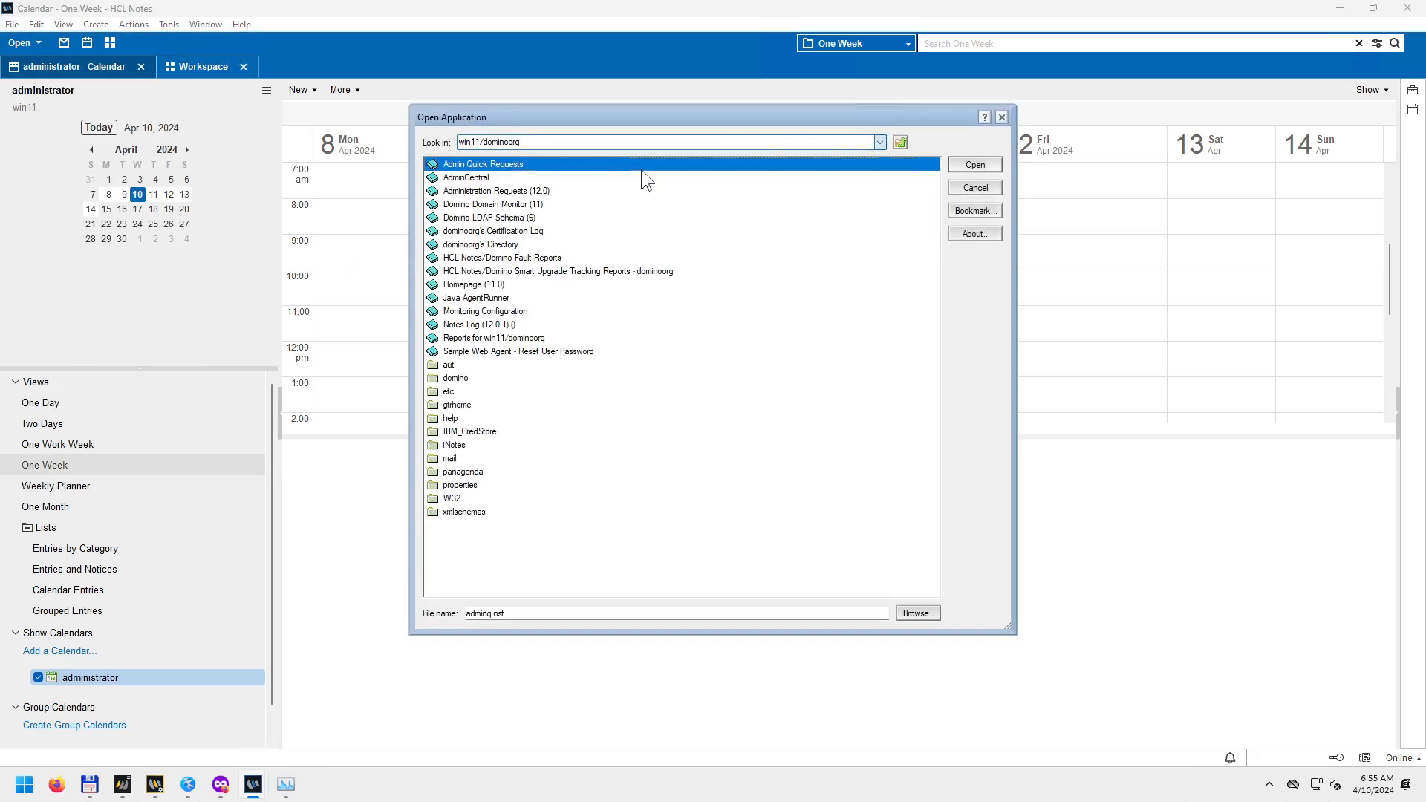
left_click(511, 243)
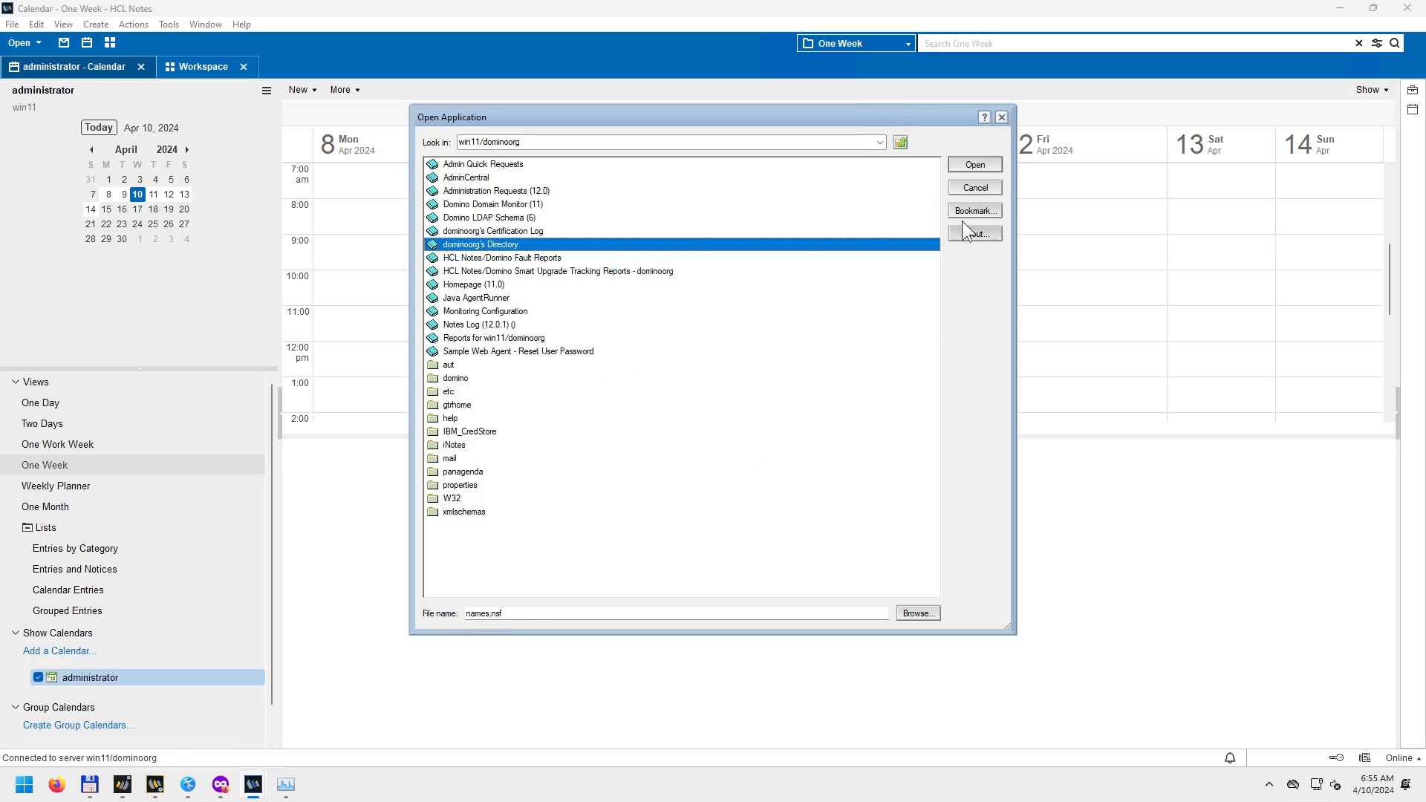
left_click(975, 165)
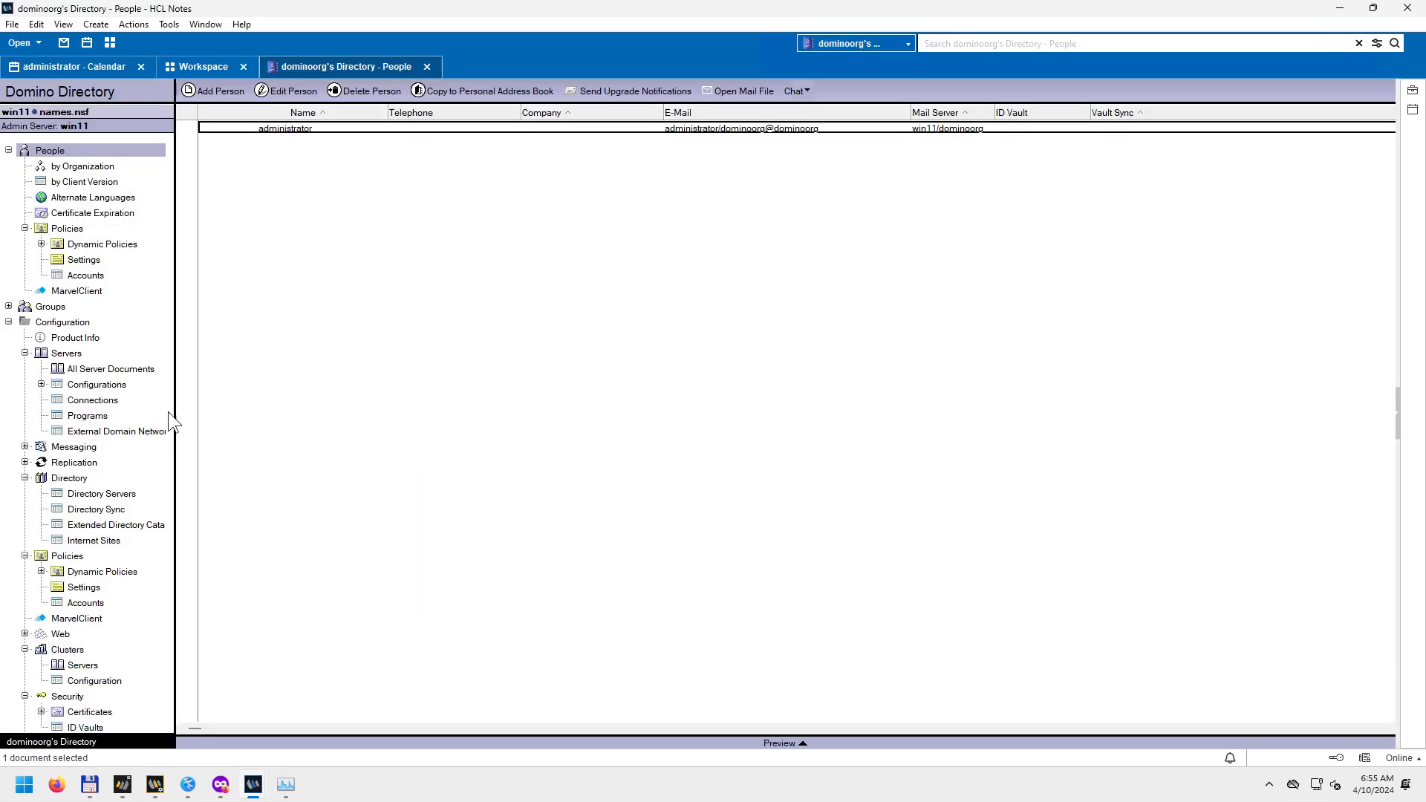
Widen the navigator, view the Directory's ID Vaults, then close the Directory tab.
left_click_drag(175, 414, 286, 413)
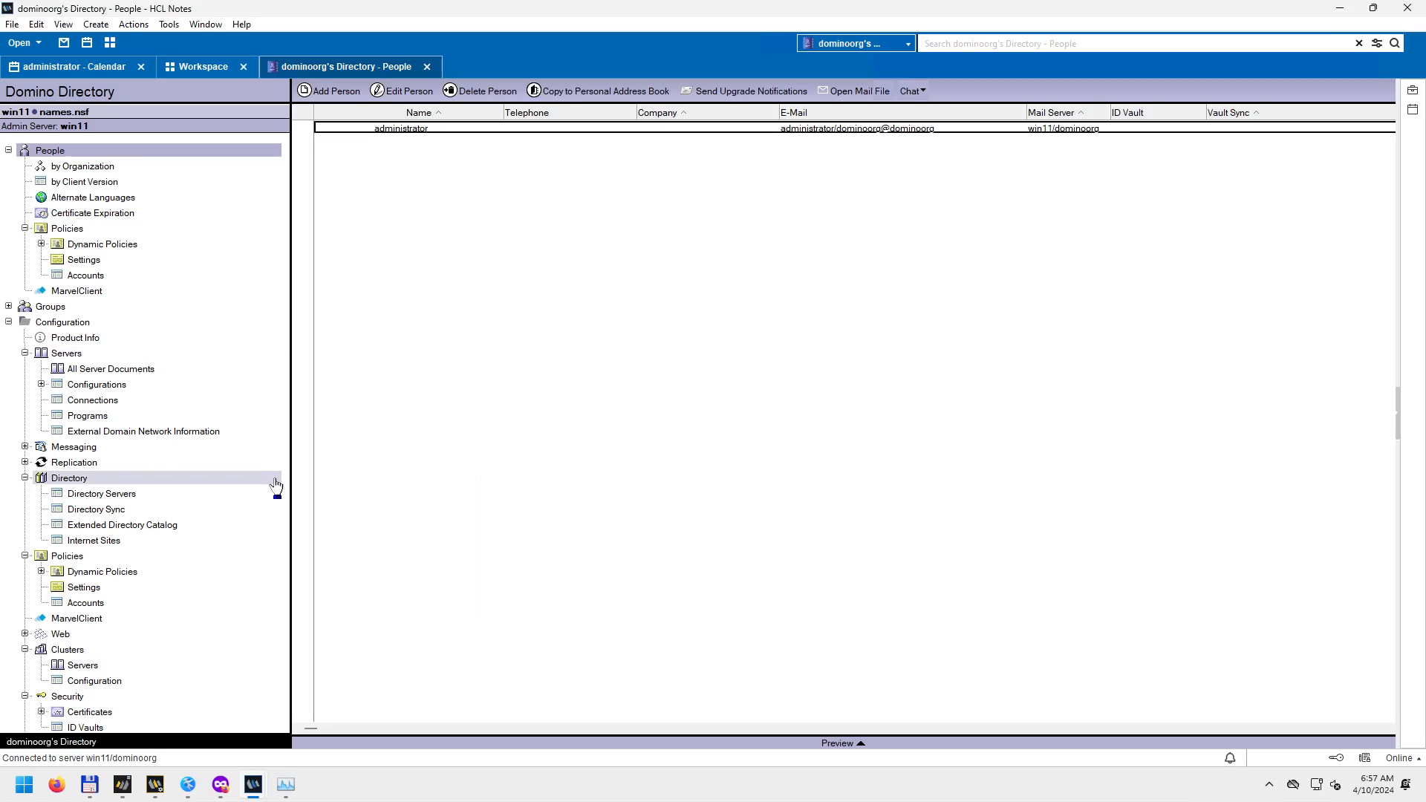
left_click(105, 727)
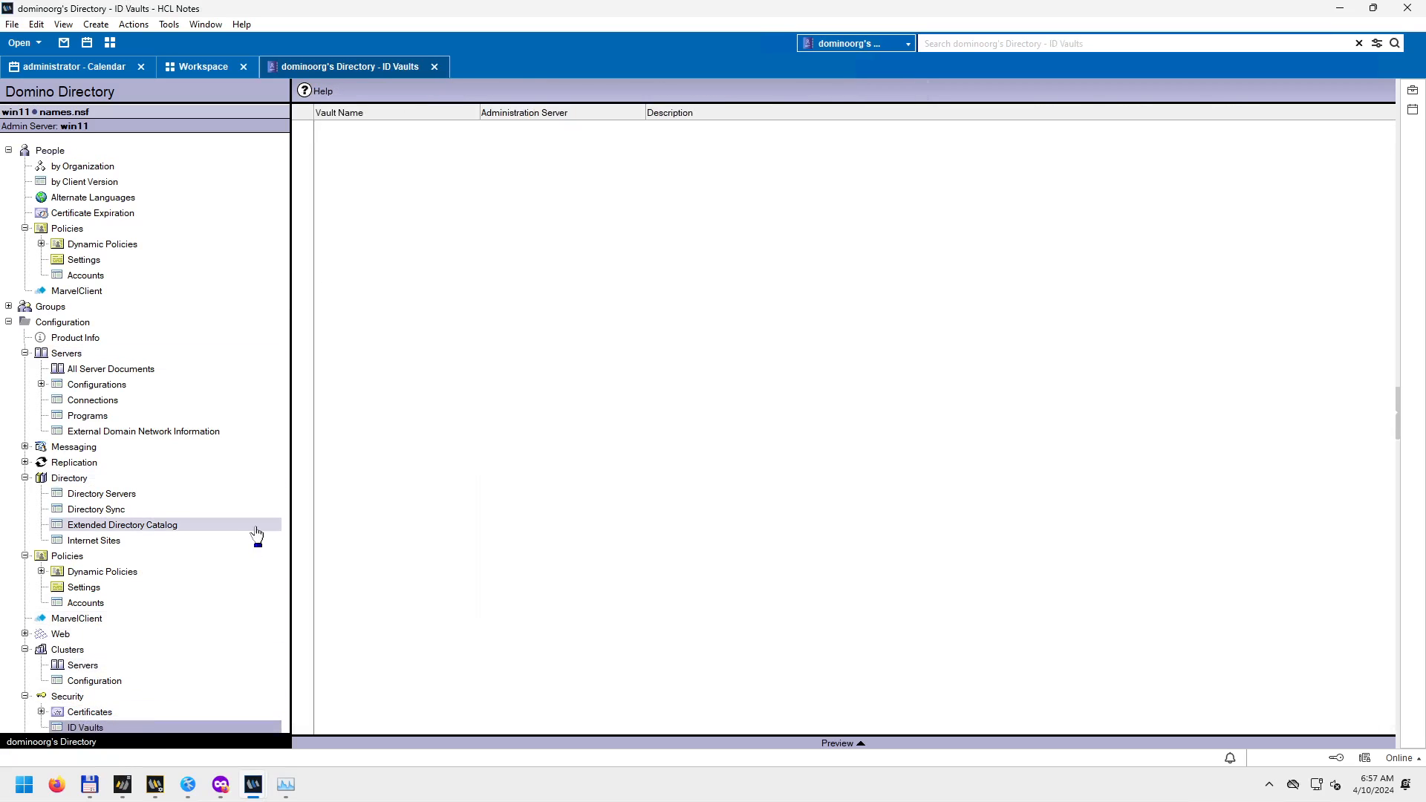
left_click(435, 67)
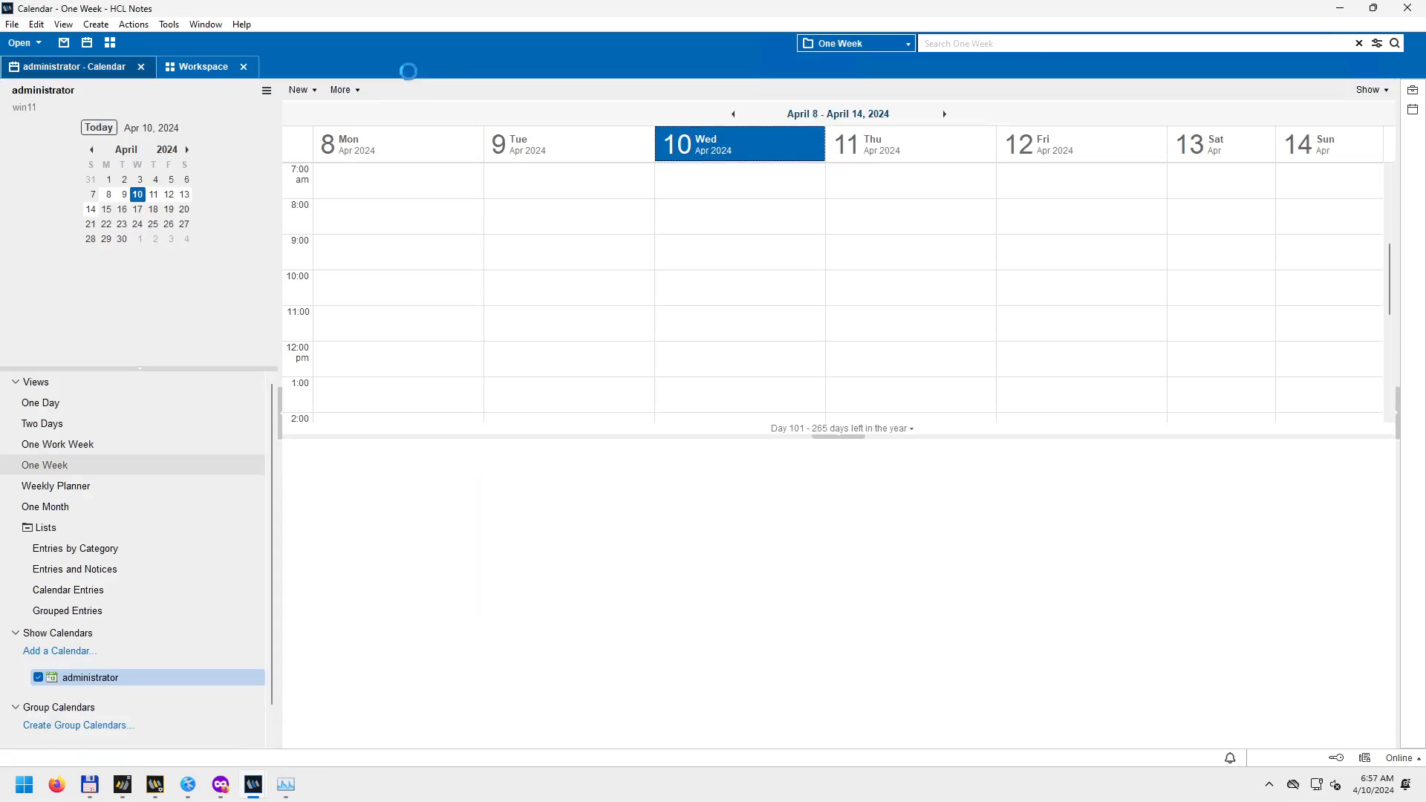
Close the Workspace tab, leaving the administrator's One Week calendar for April 8–14, 2024.
left_click(244, 67)
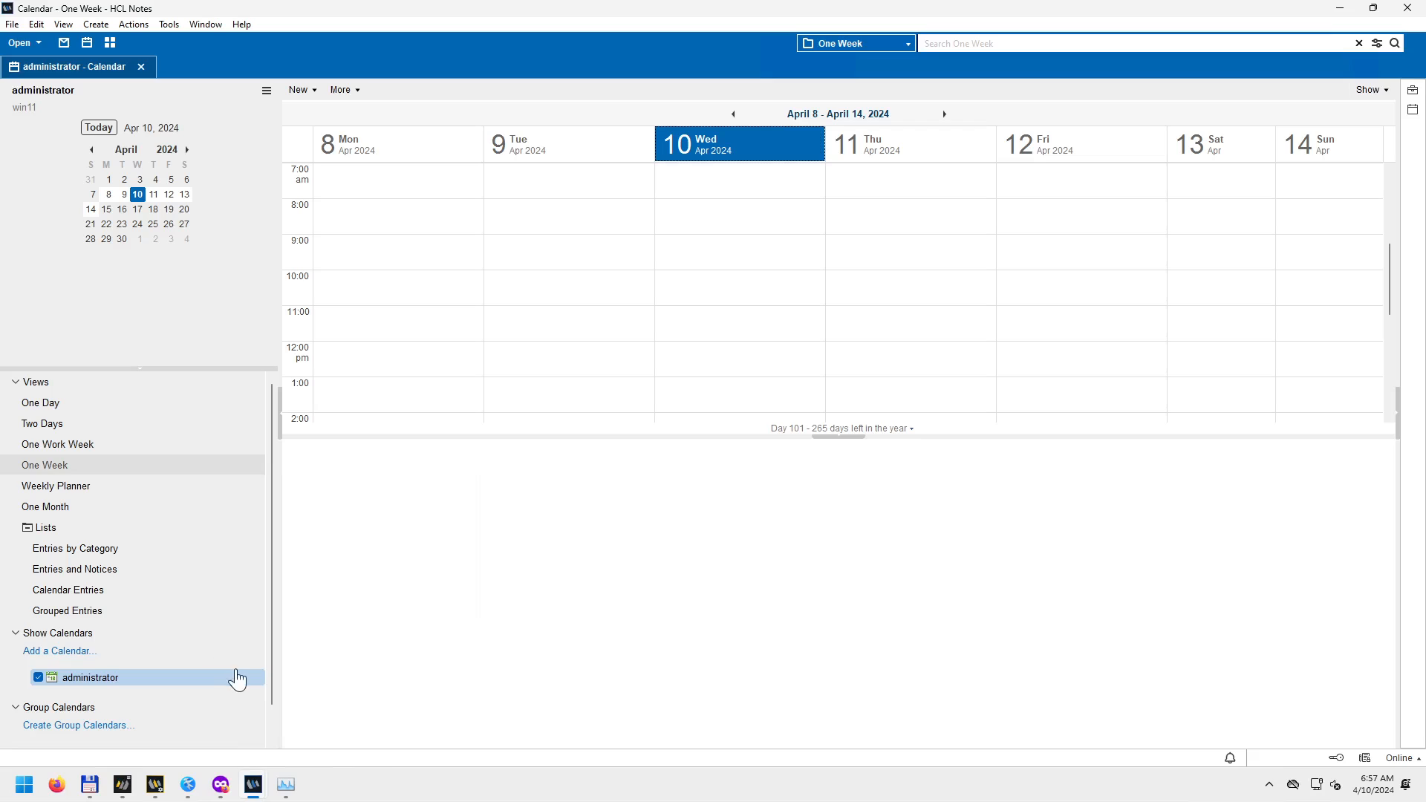
mouse_move(167, 786)
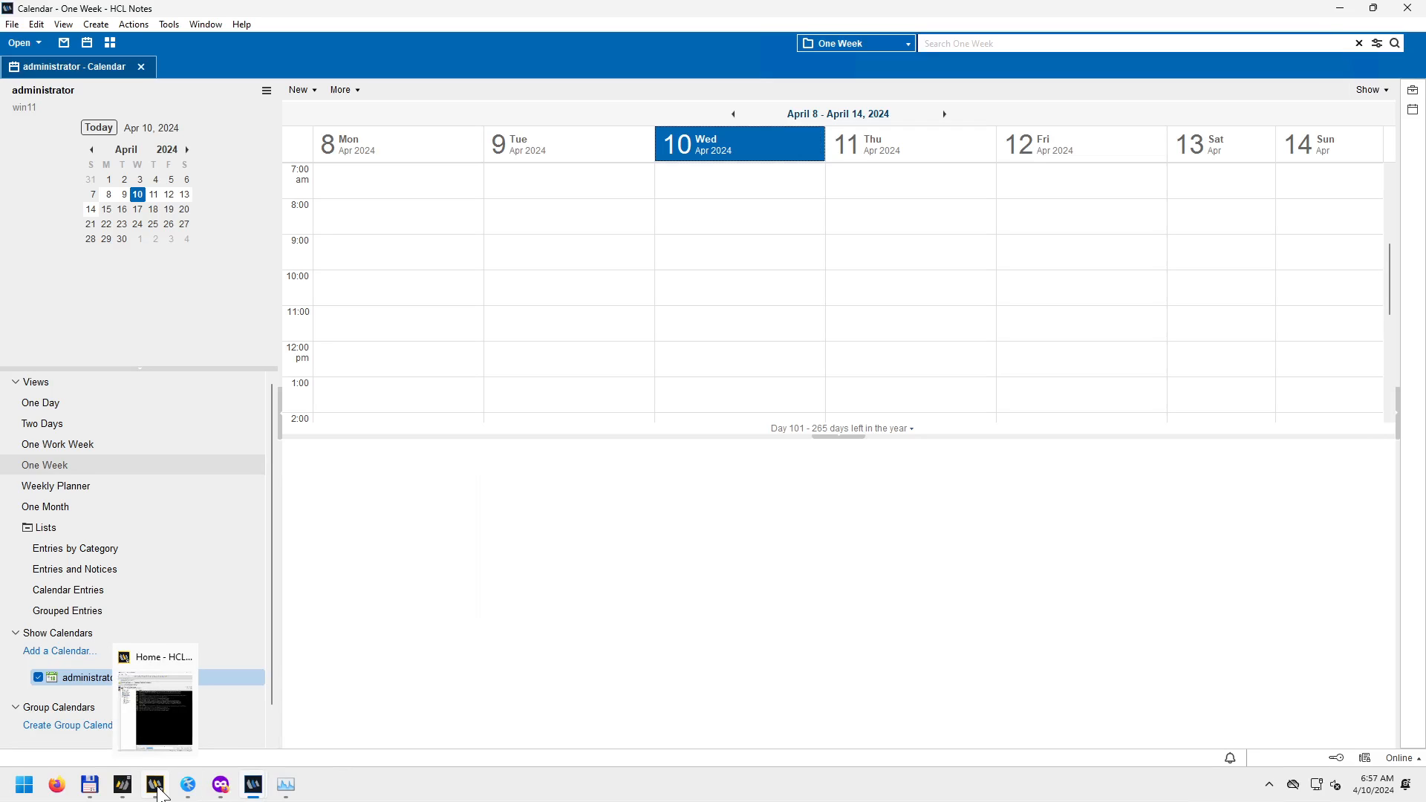
Show the Domino server console log, then return Domino Designer to the front.
left_click(187, 689)
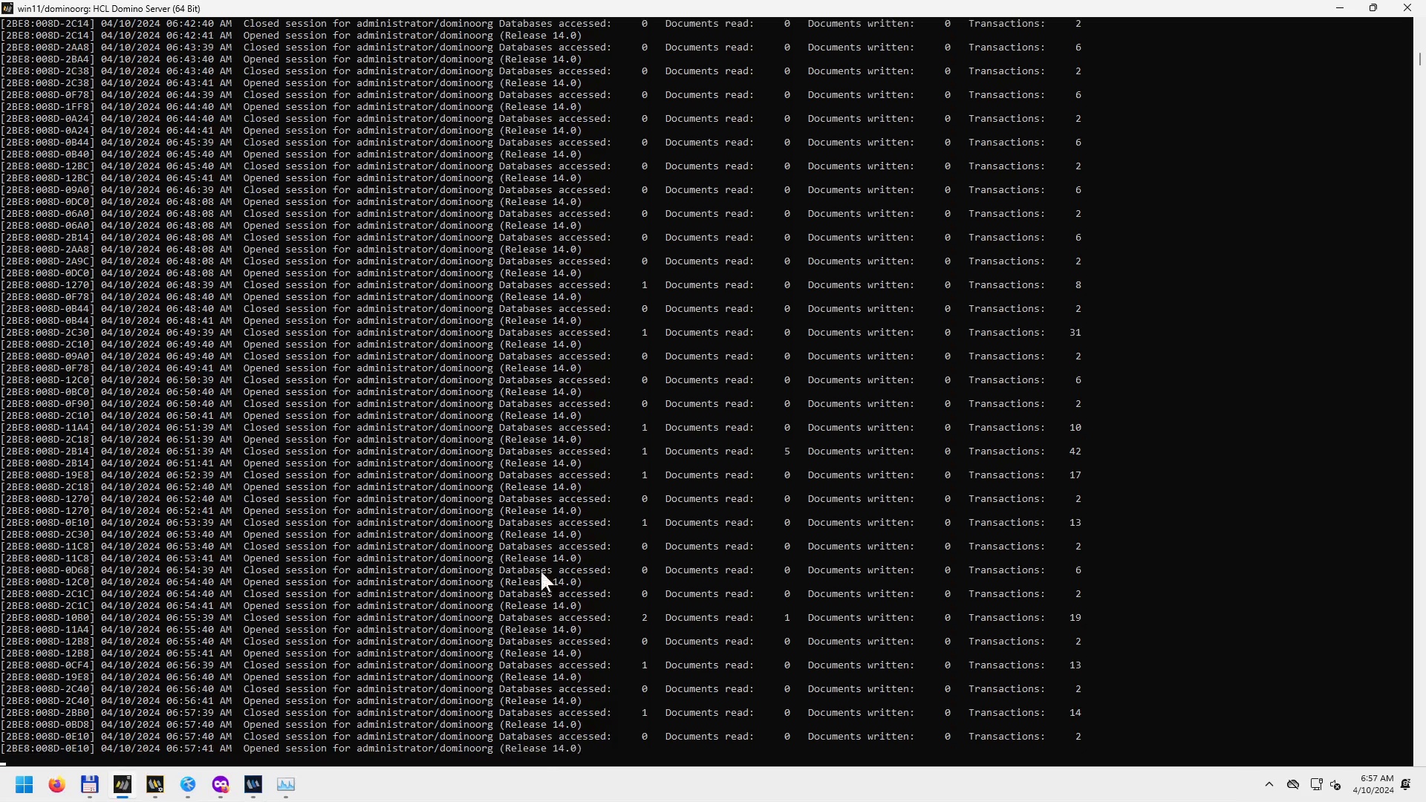
scroll(523, 556, "down", 4)
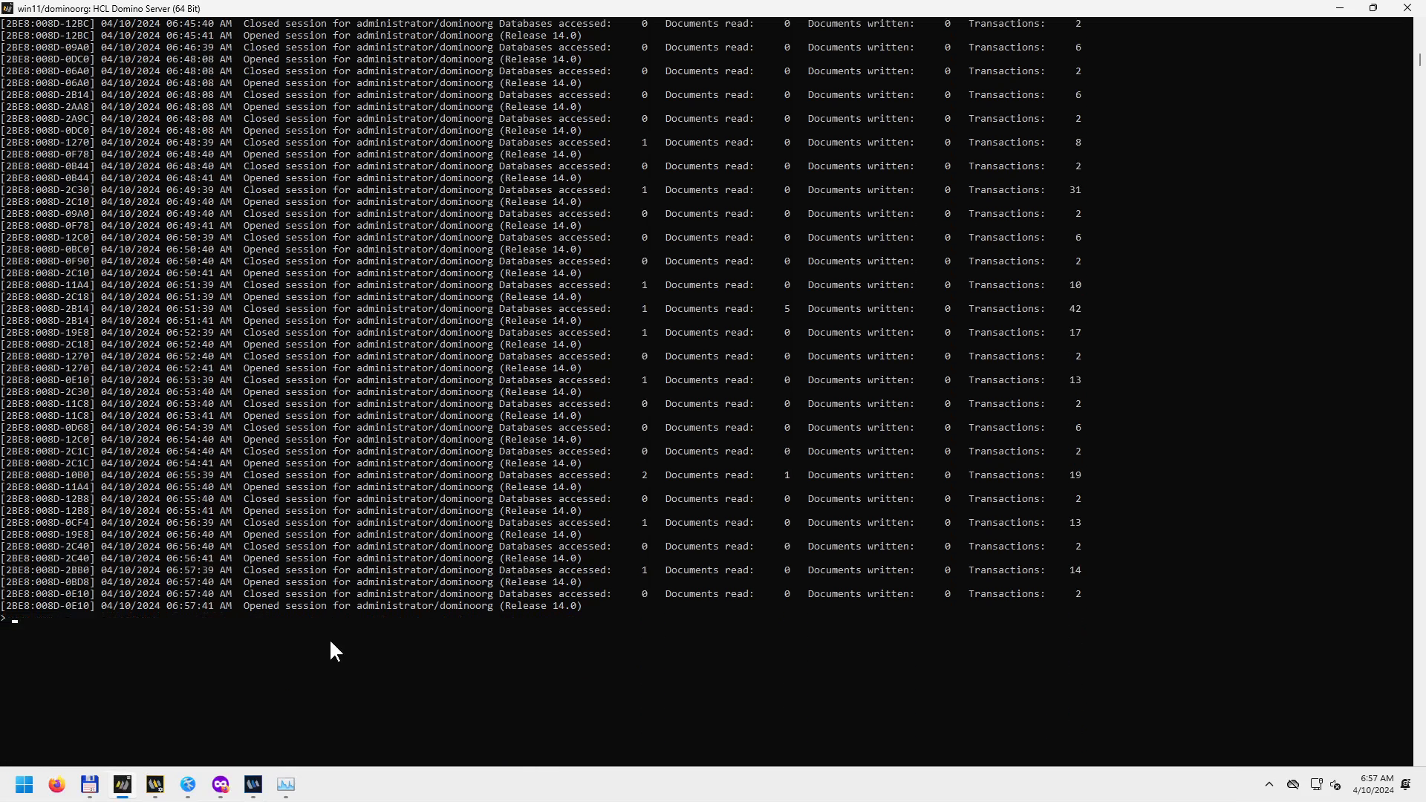
mouse_move(254, 786)
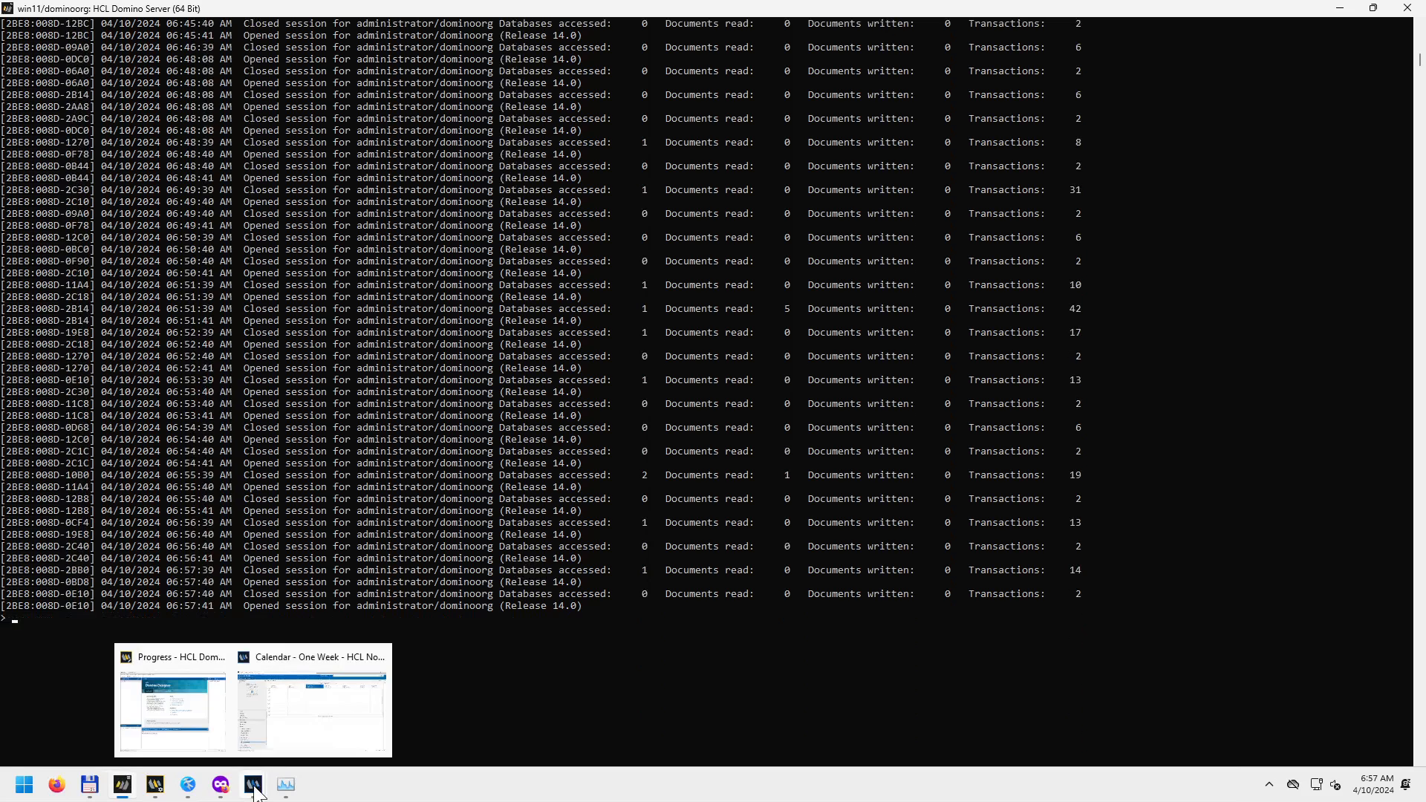
mouse_move(199, 714)
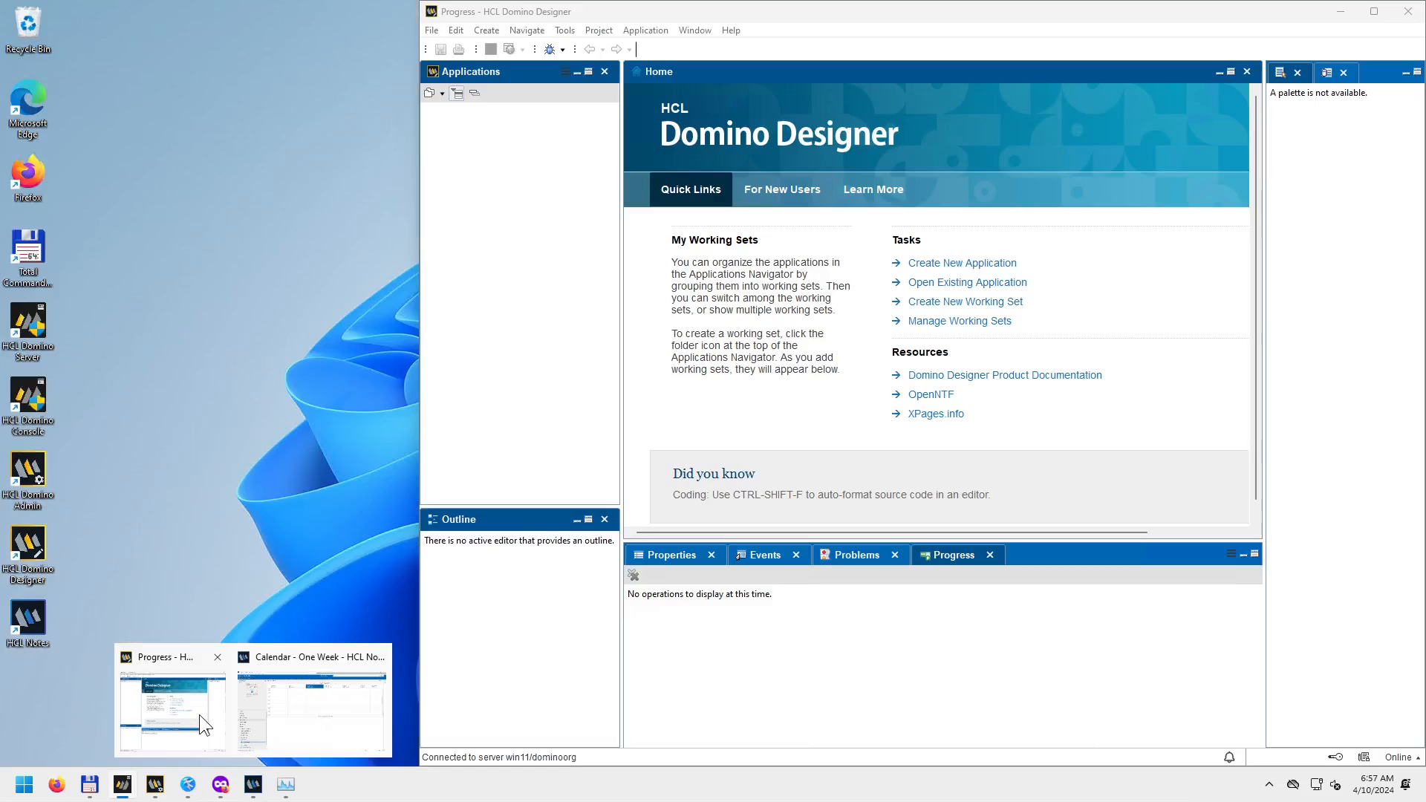
left_click(188, 710)
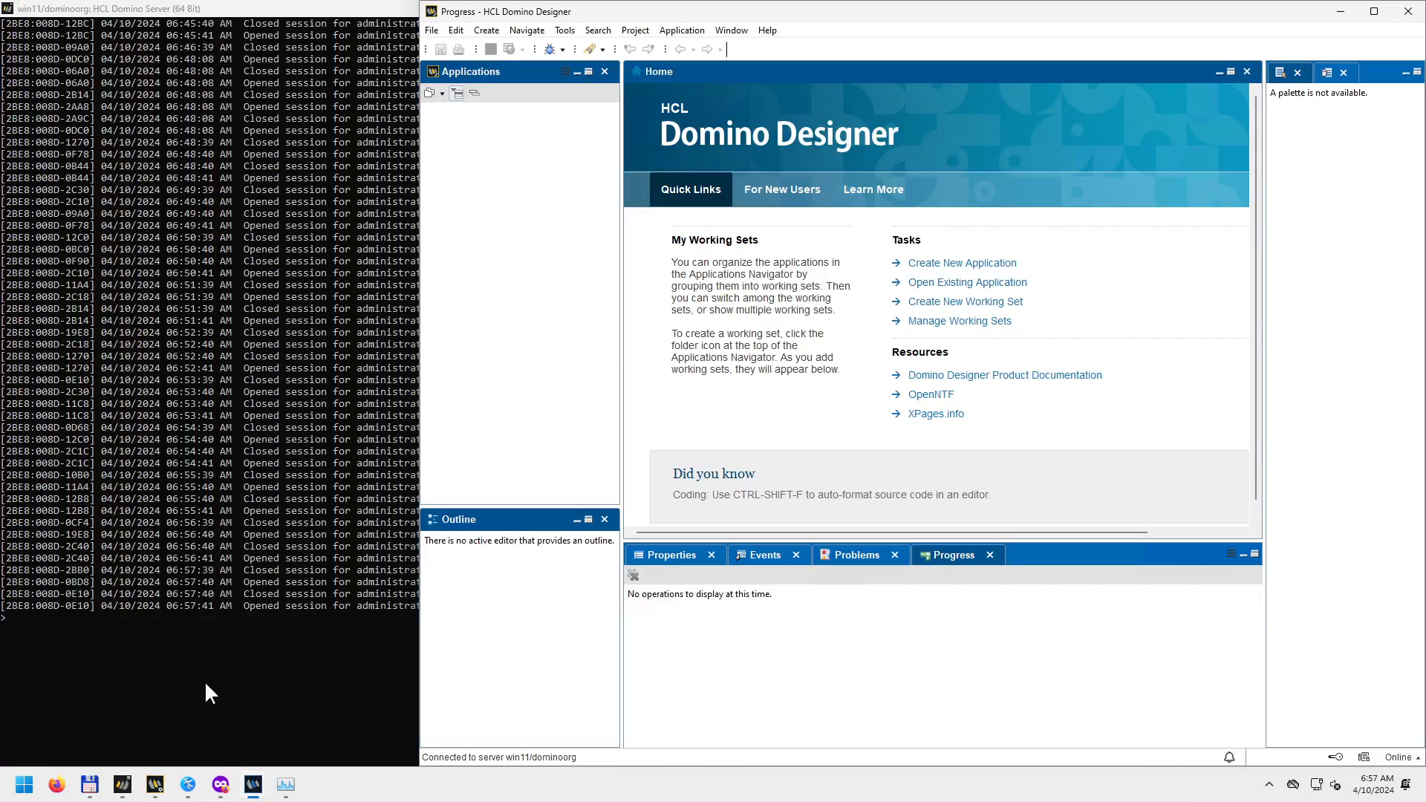
left_click(190, 719)
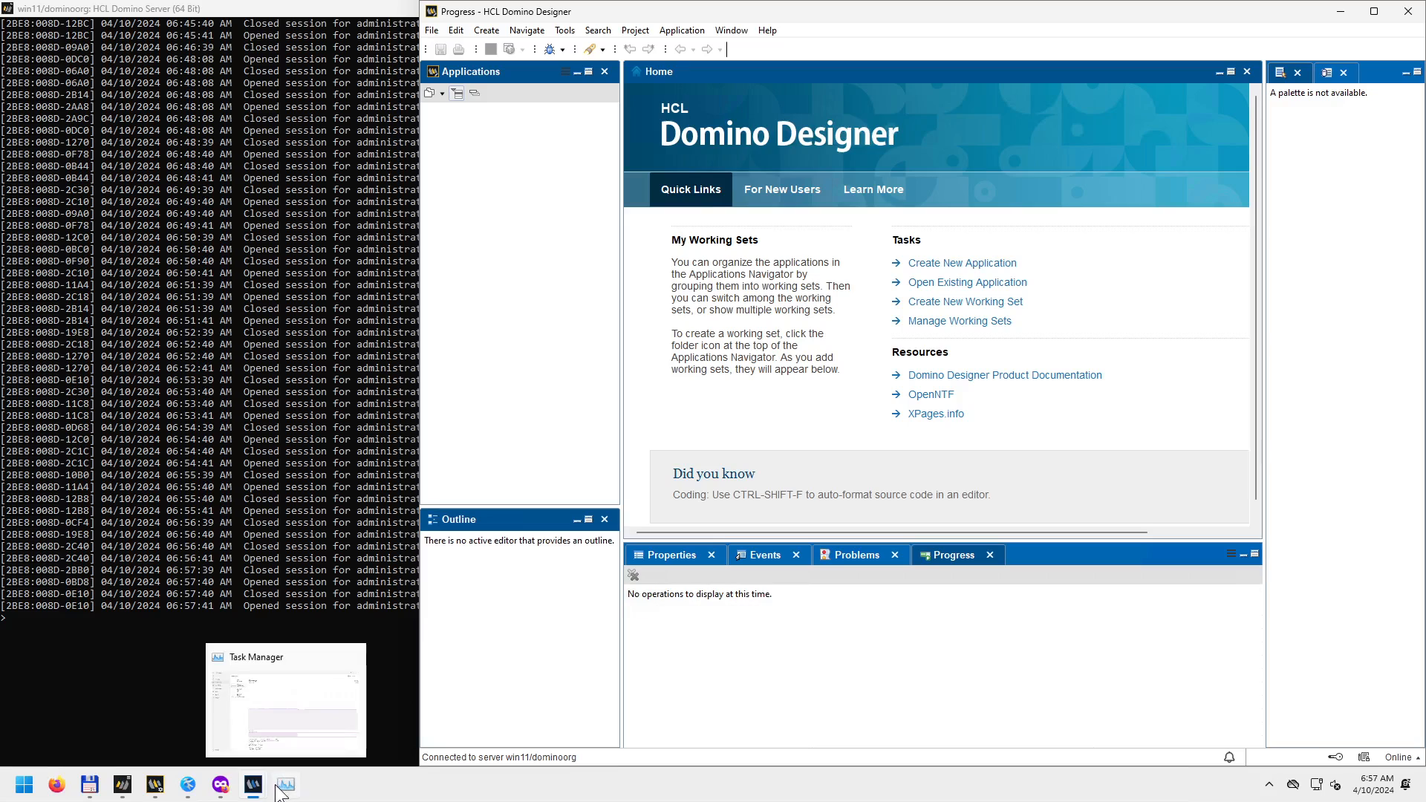
From the calendar, browse win11/dominoorg's iNotes folder in Open Application, then cancel.
left_click(249, 658)
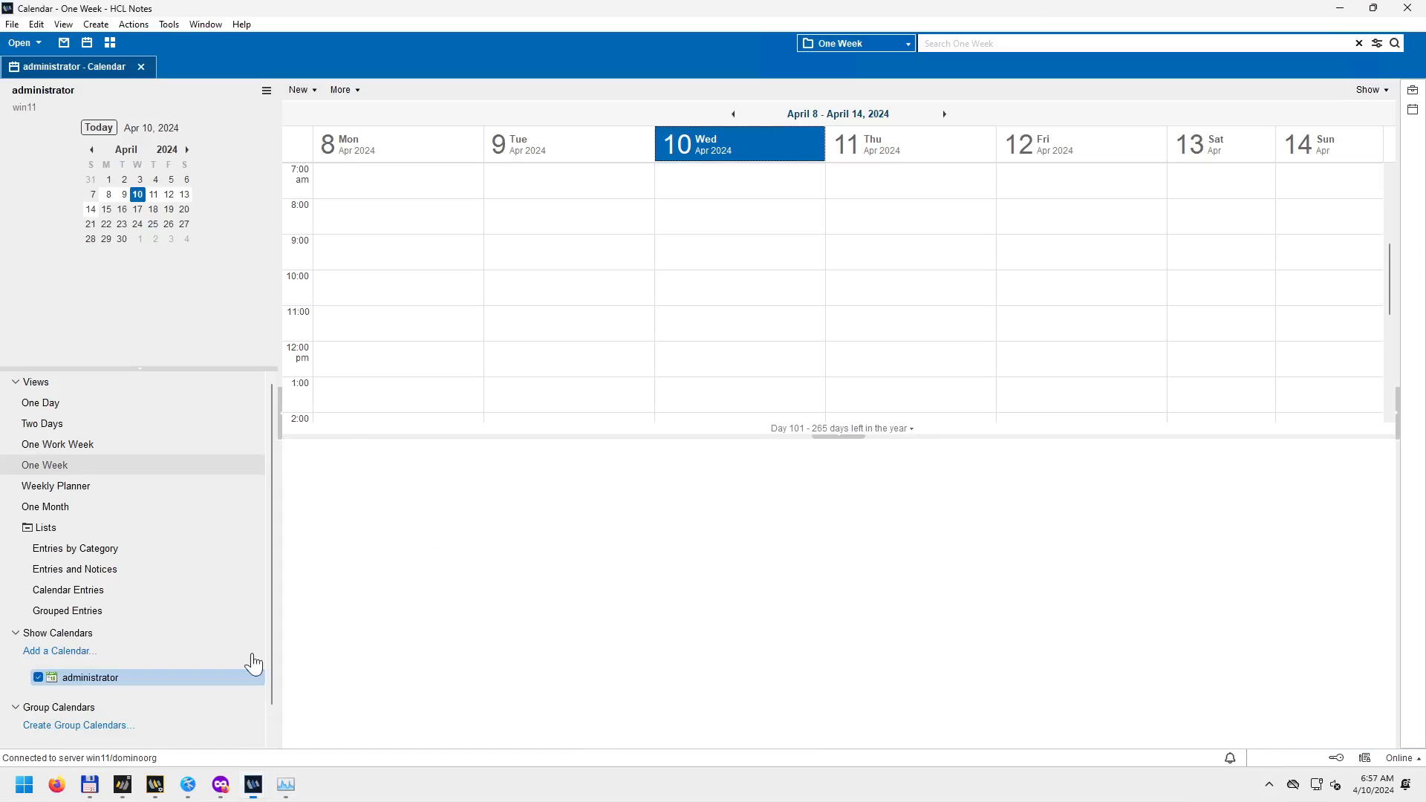
left_click(10, 24)
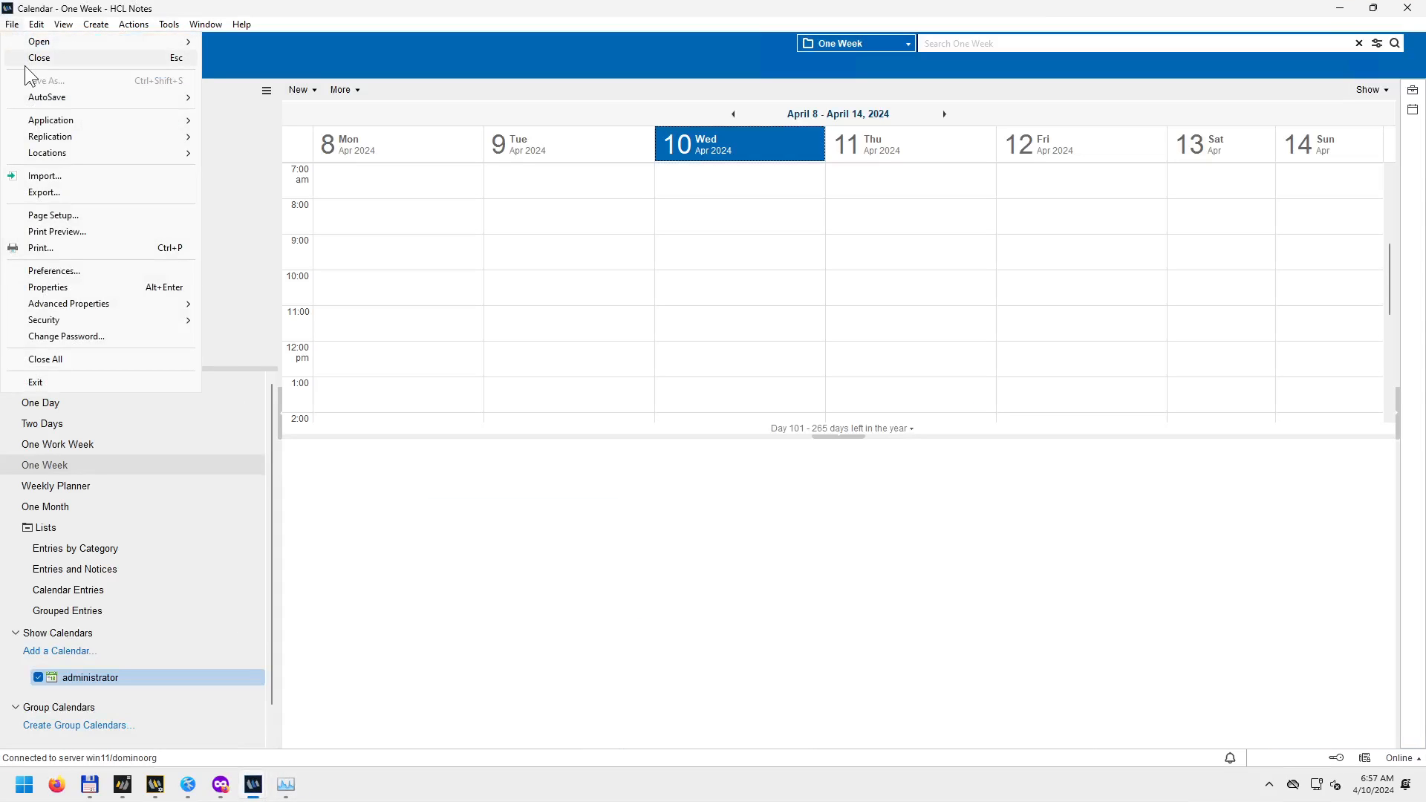
mouse_move(70, 42)
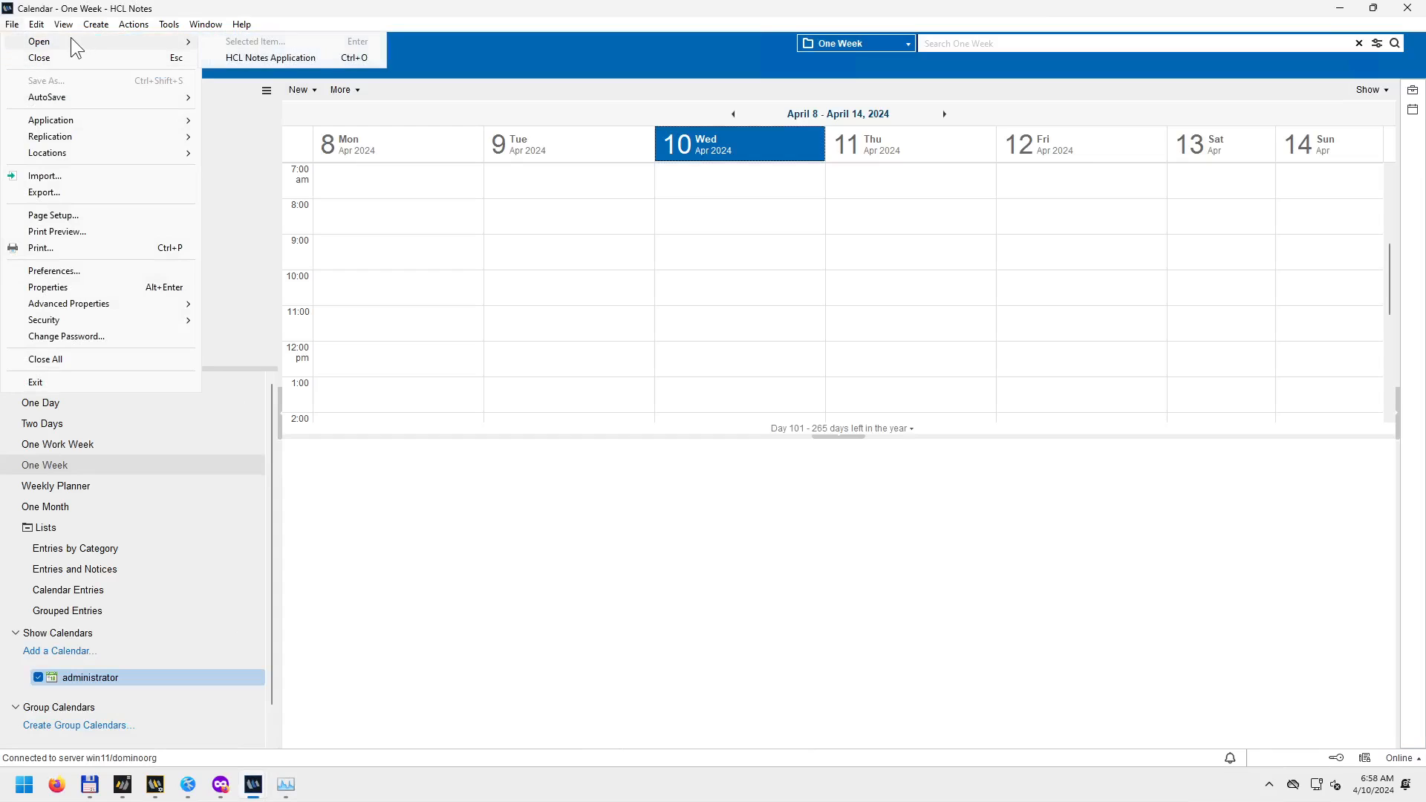
left_click(242, 58)
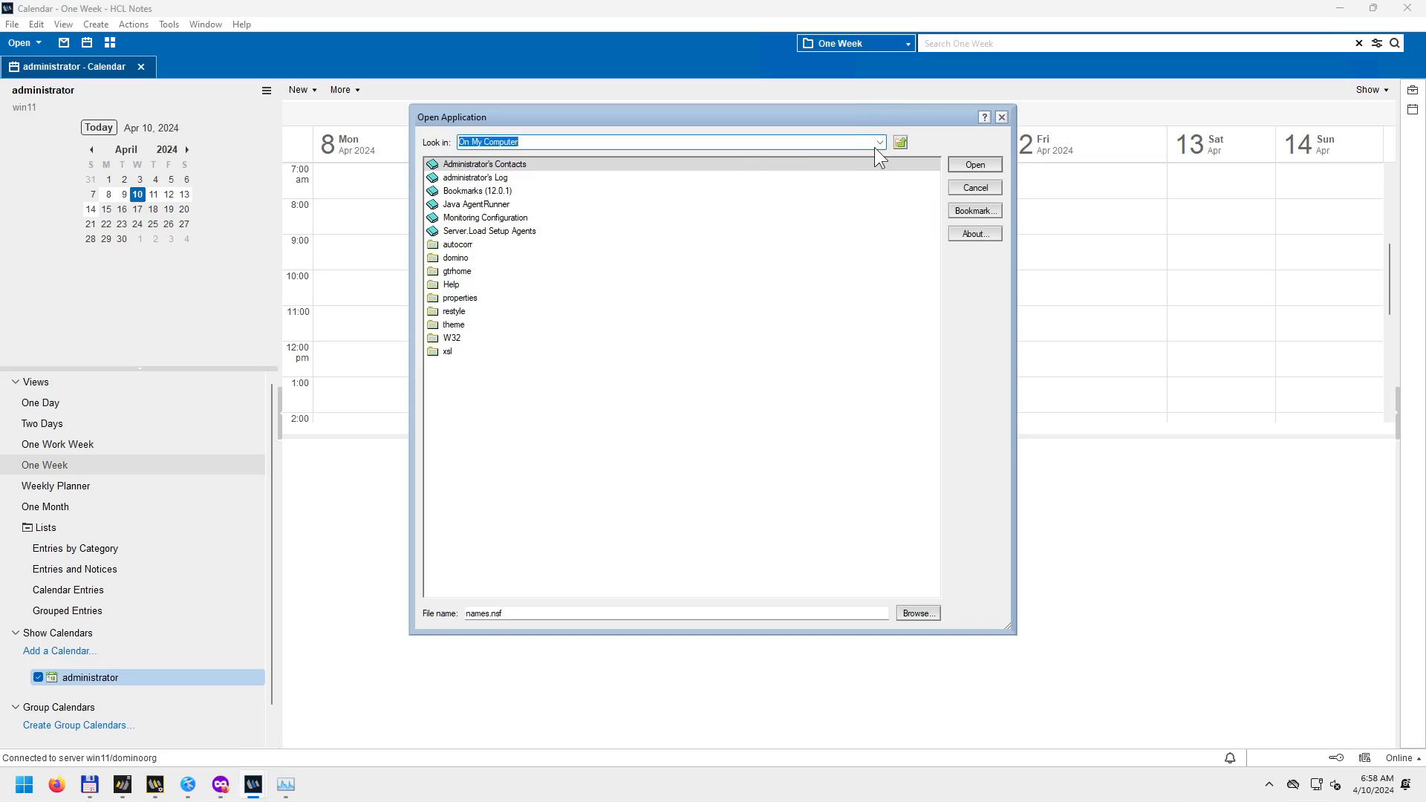
left_click(878, 142)
left_click(560, 162)
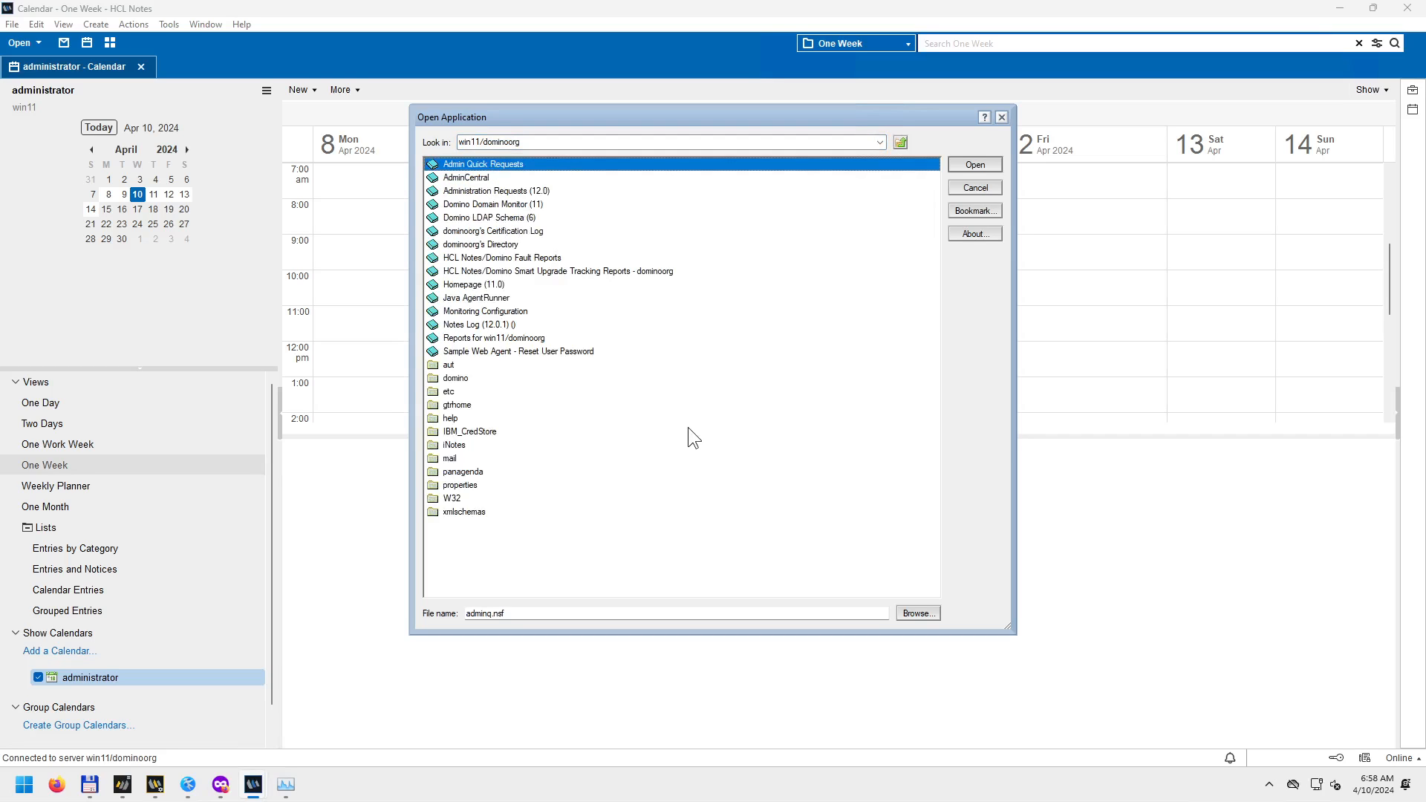
left_click(451, 445)
double_click(451, 446)
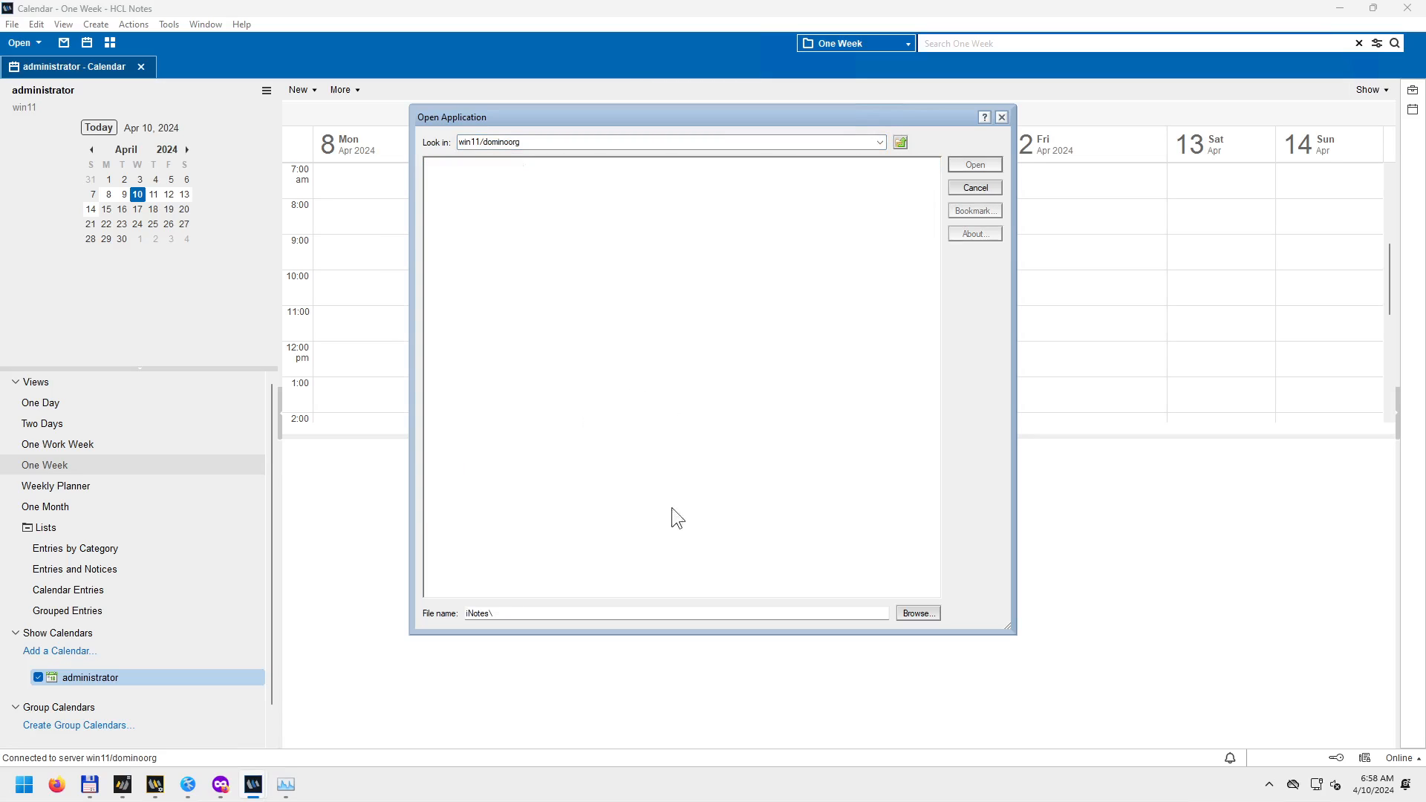
left_click(989, 189)
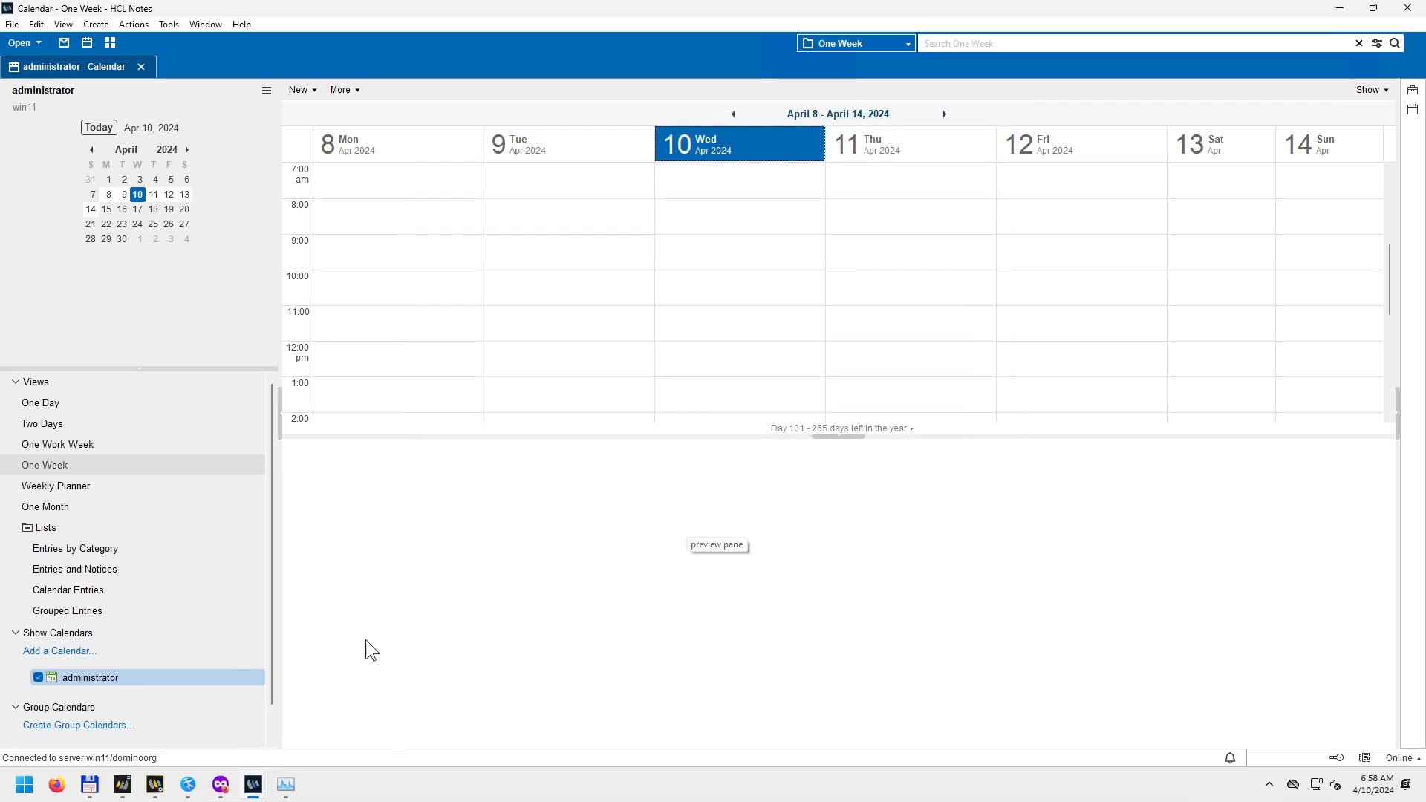
mouse_move(267, 773)
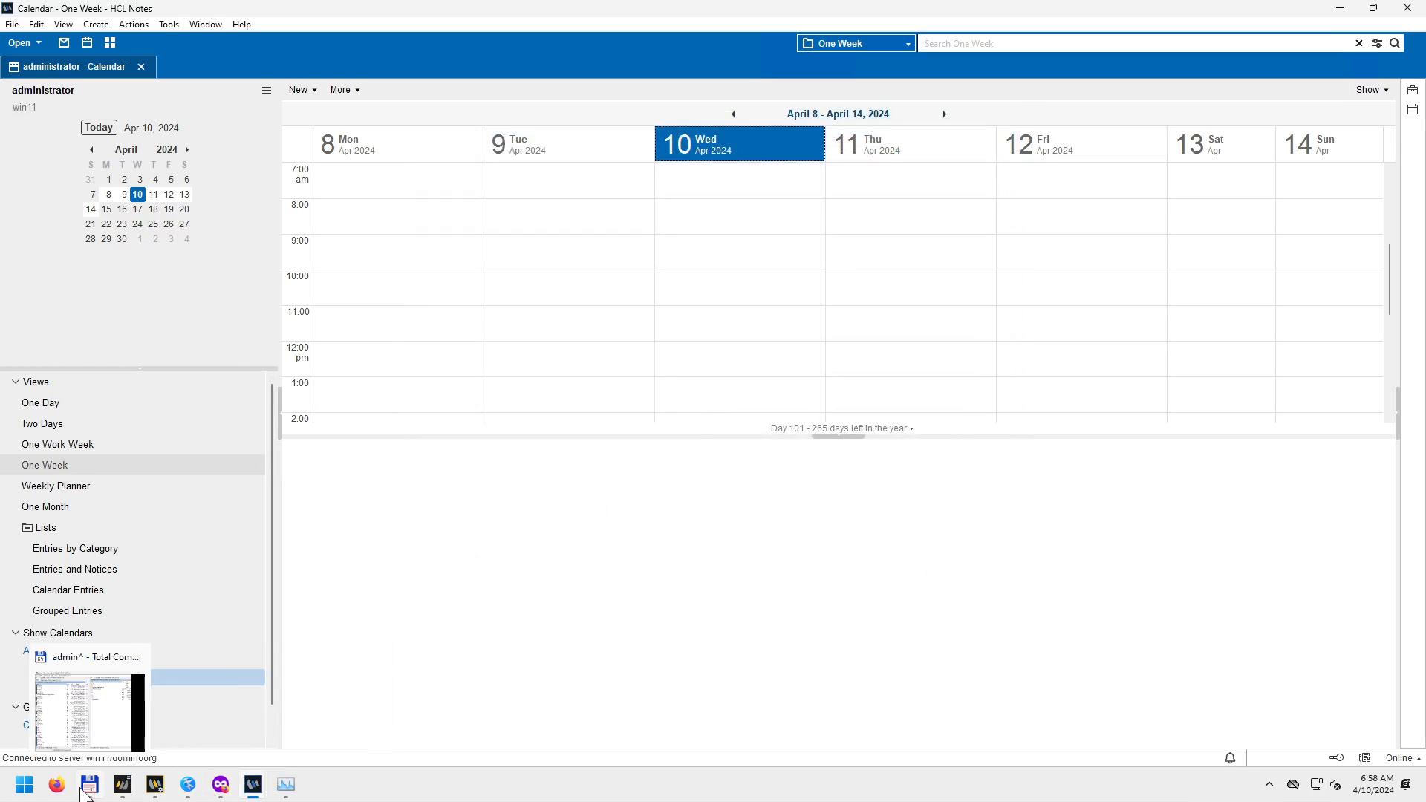
Load localhost:80 in a new Firefox private tab to show the HCL Domino page.
left_click(221, 785)
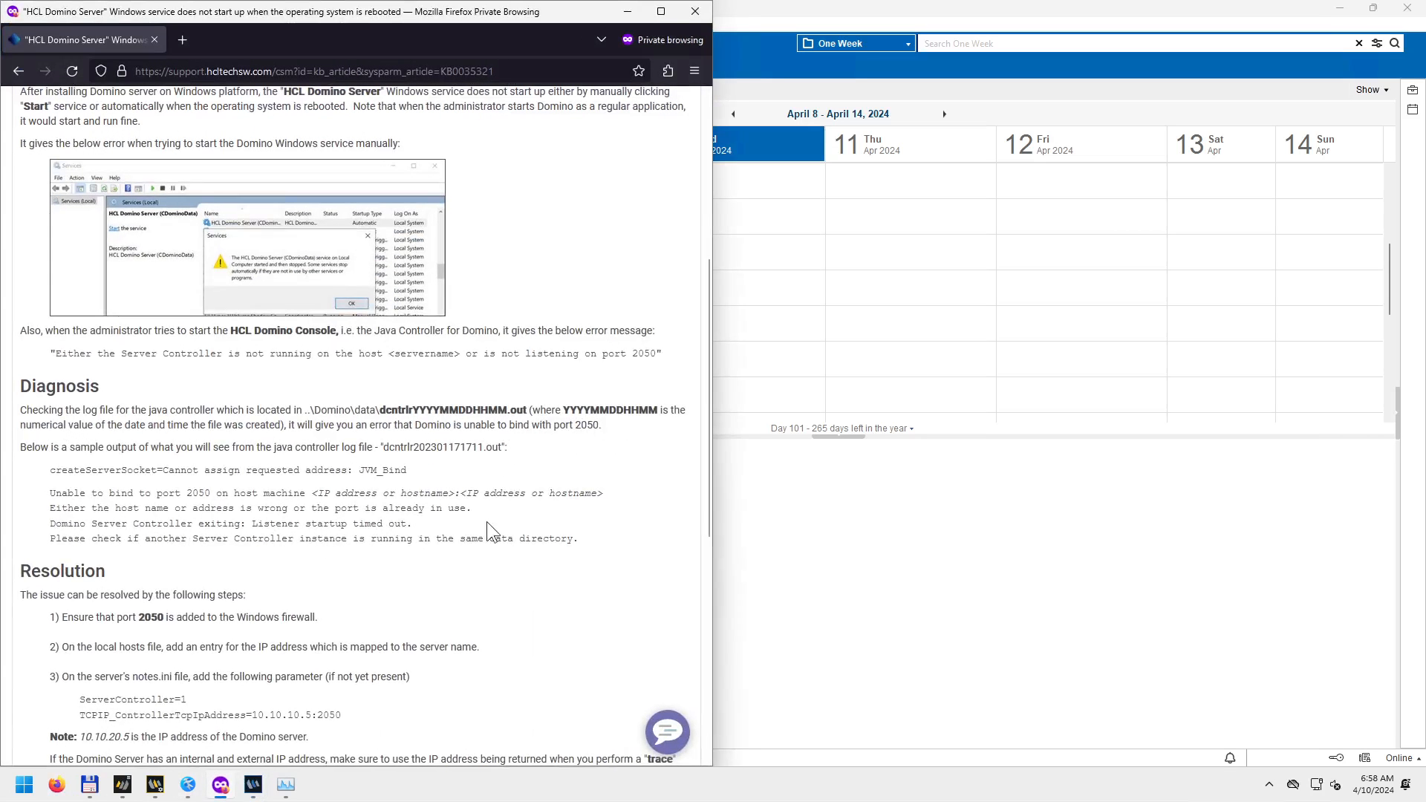
key("ctrl+t")
type("loc")
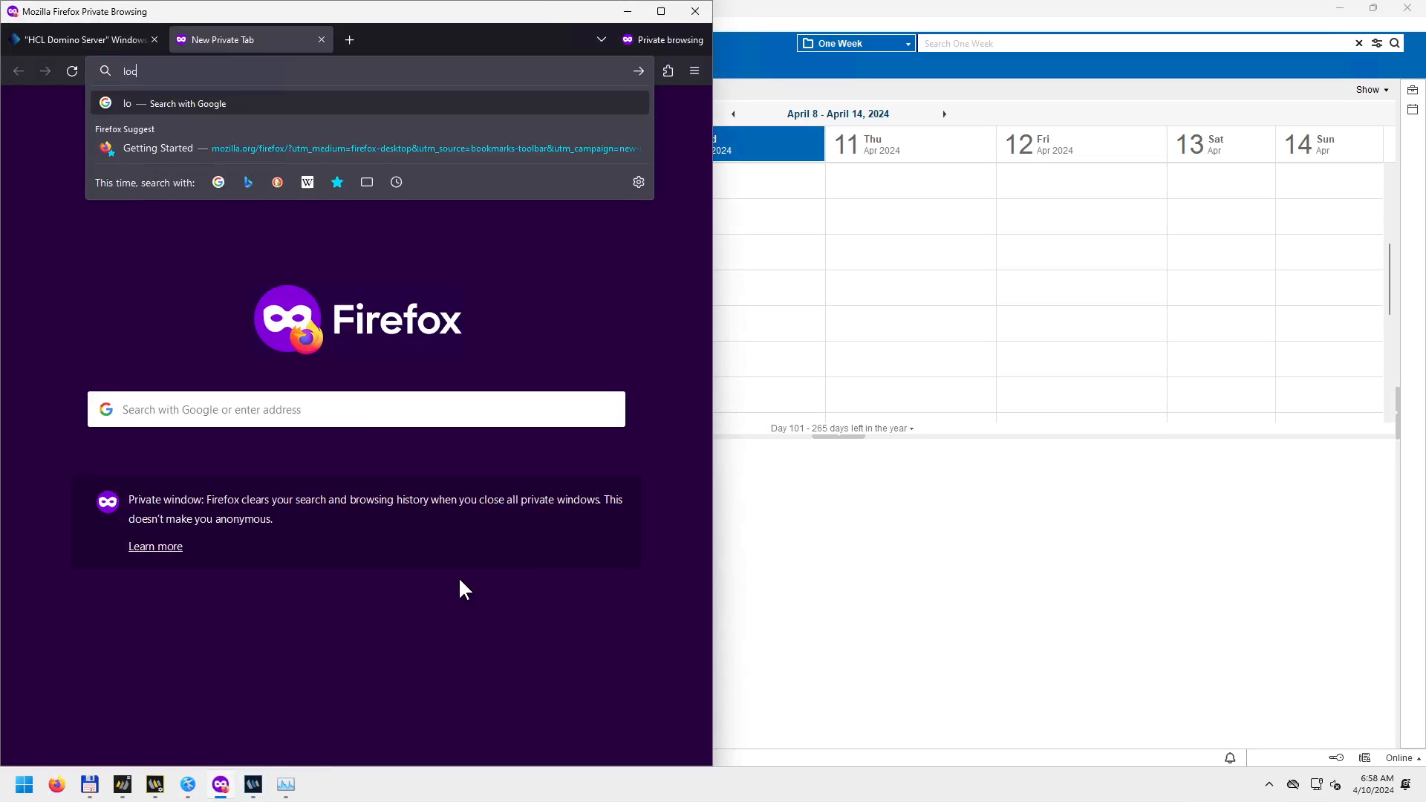
type("alhost")
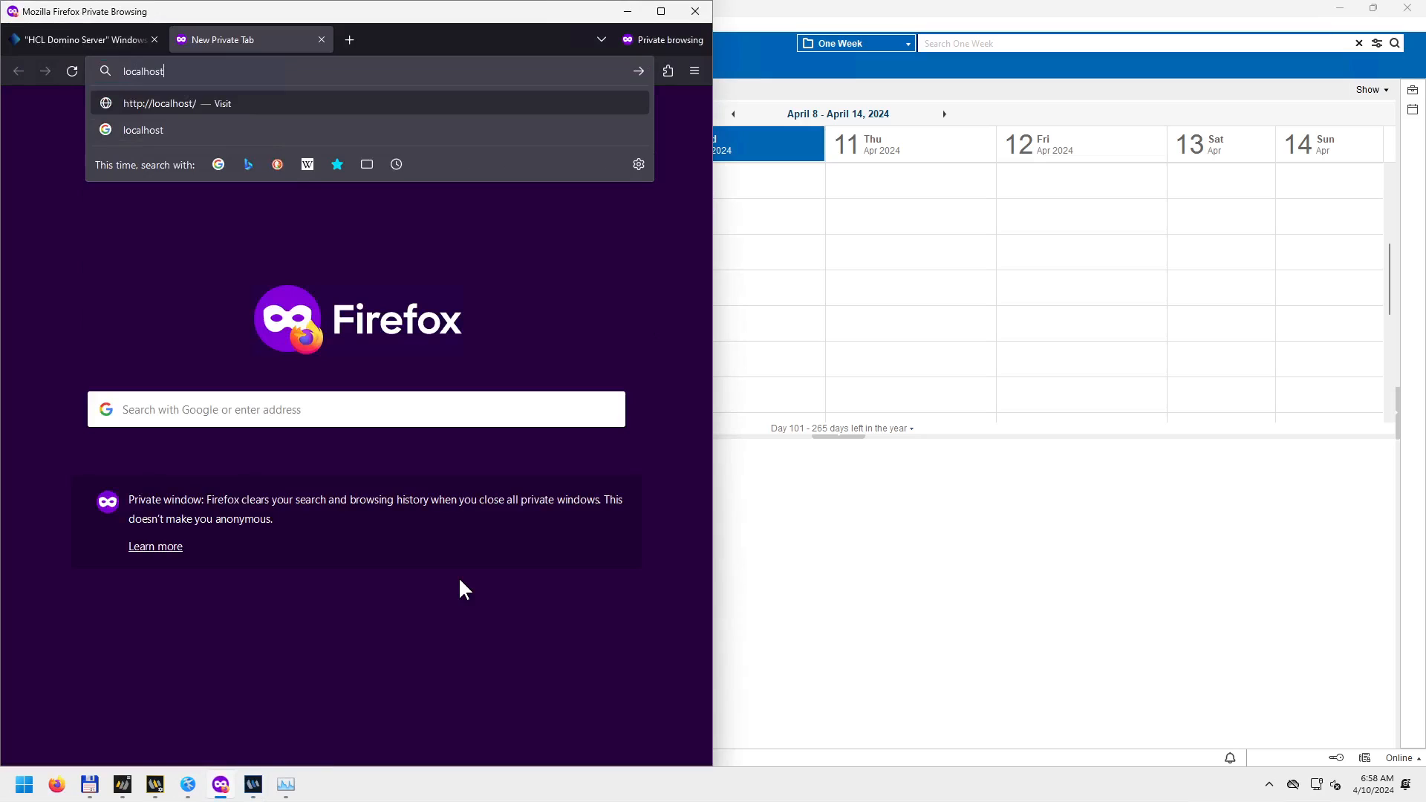
type(":80")
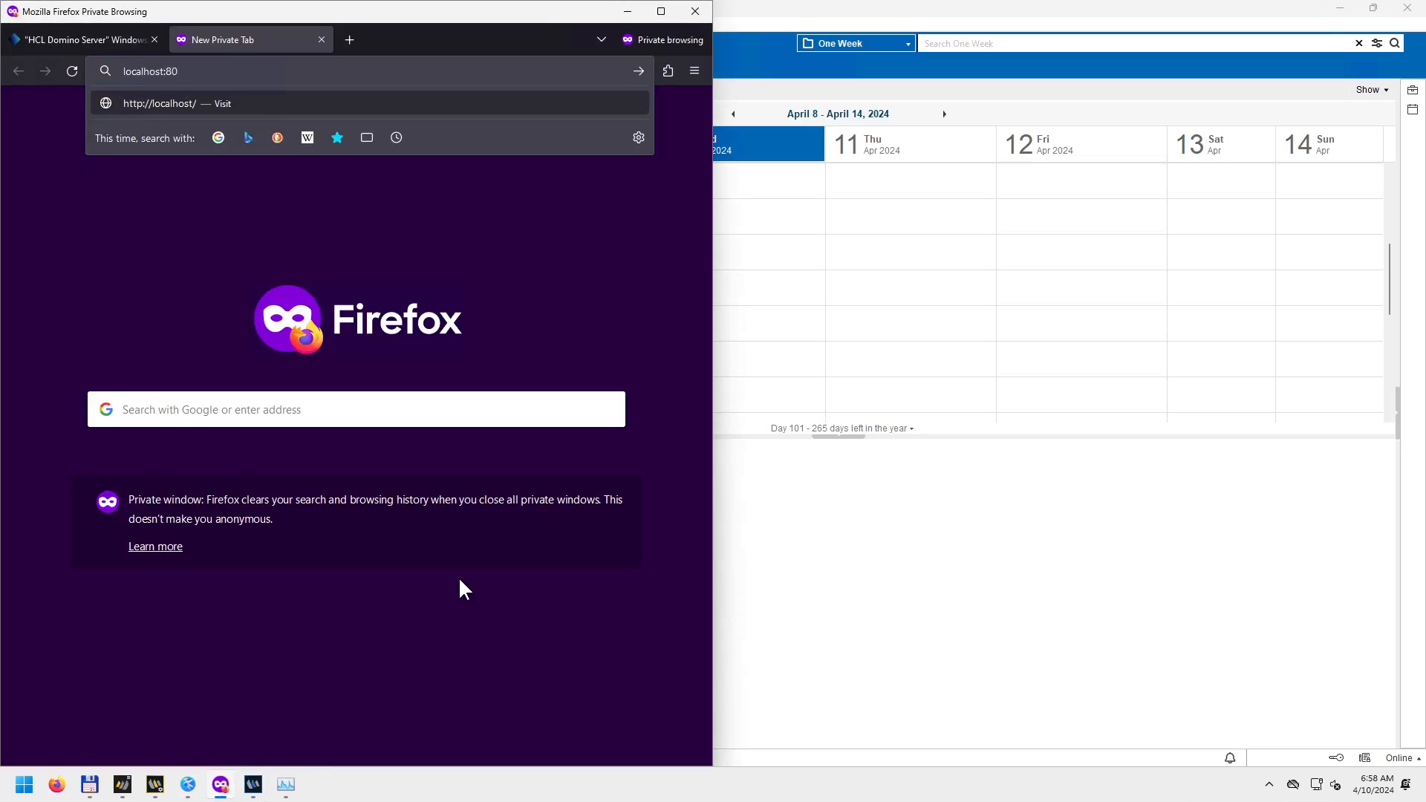
key("Return")
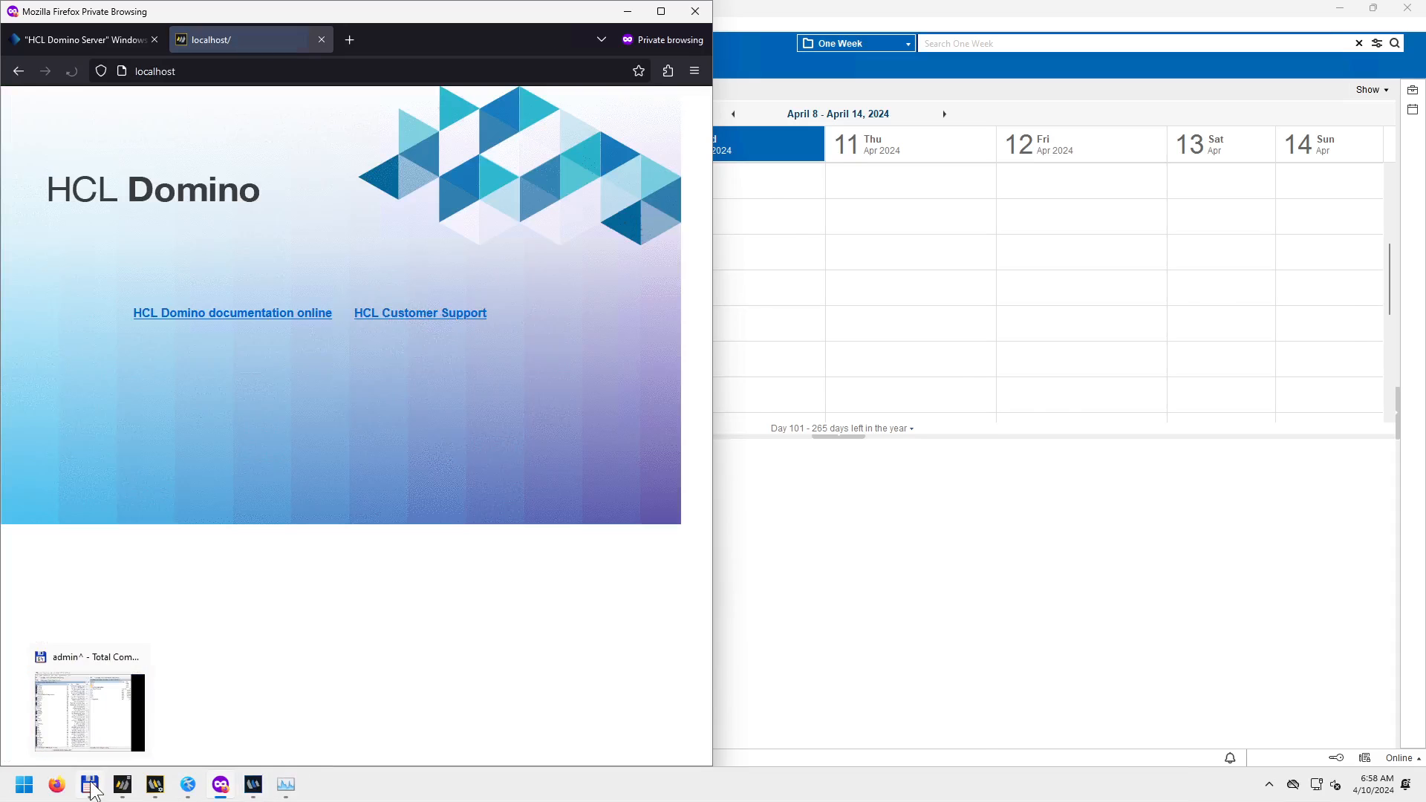
left_click(90, 786)
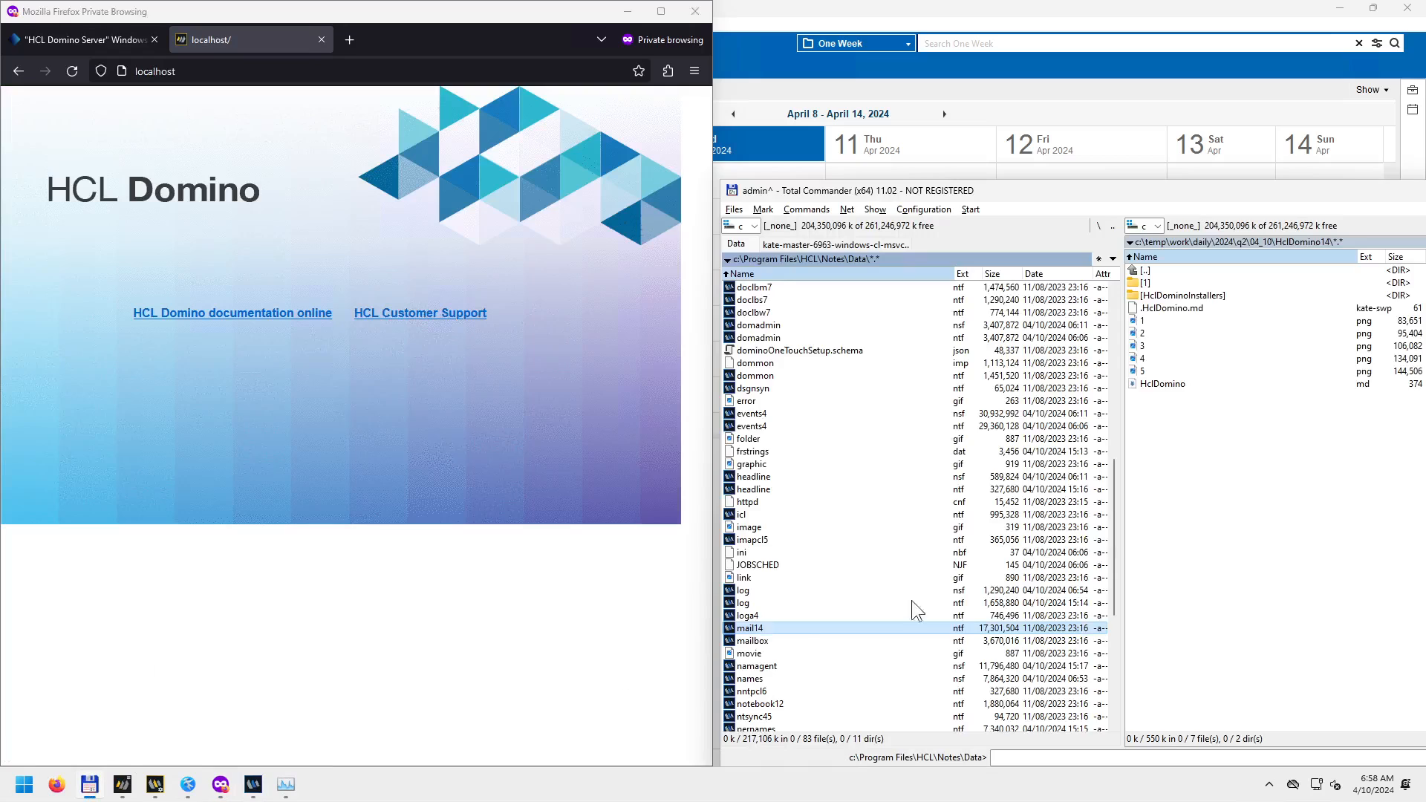
Open a command prompt in Total Commander's HclDomino14 subfolder 1.
double_click(1160, 281)
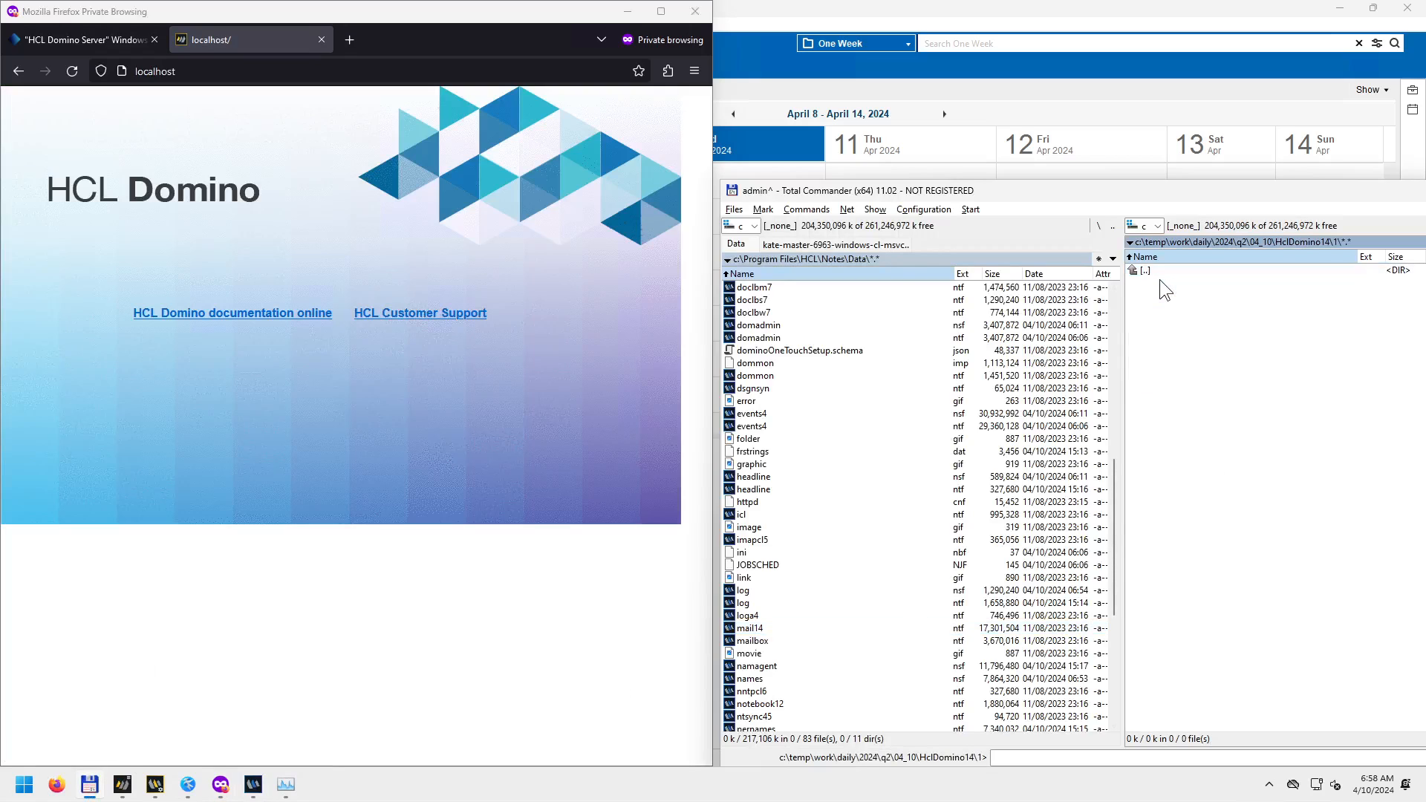
key("ctrl+e")
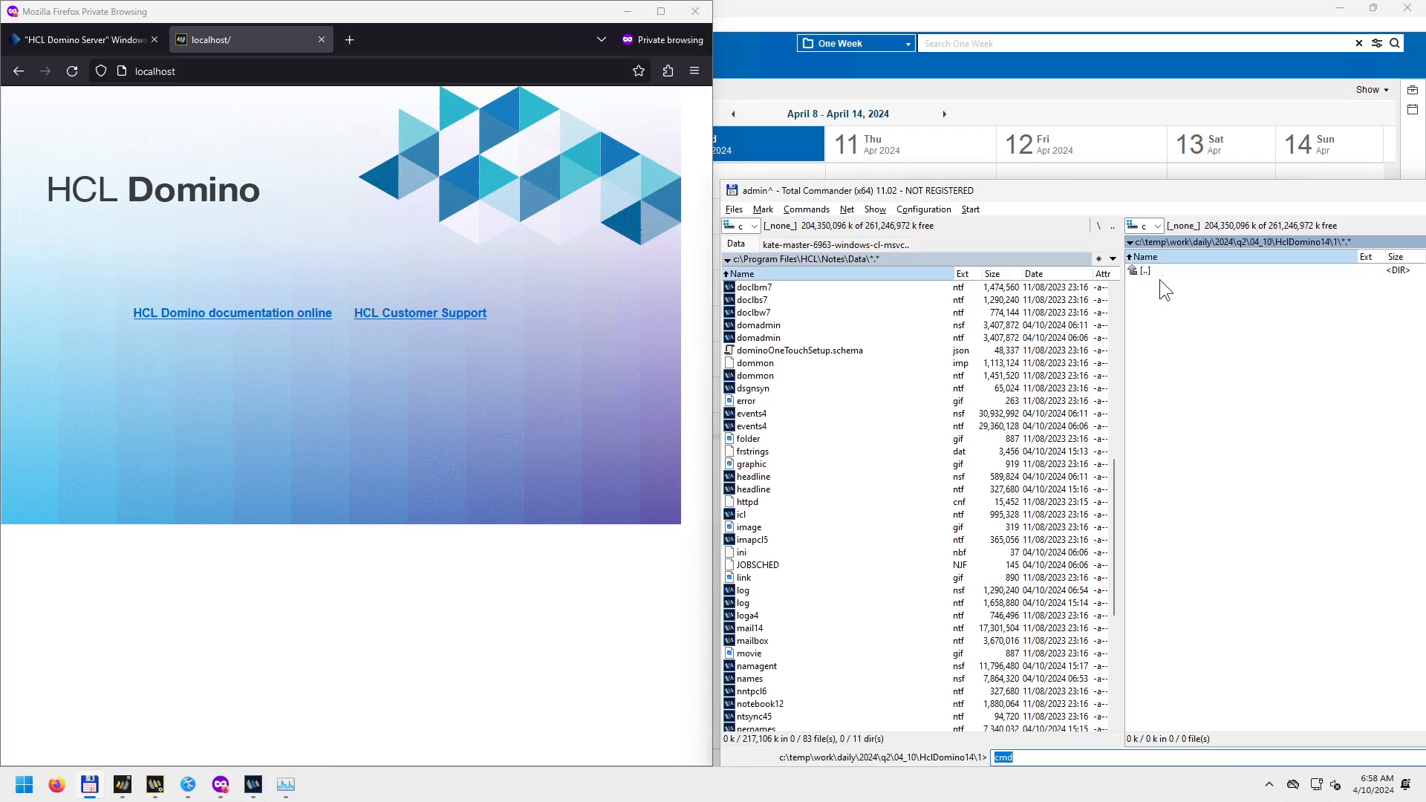
key("Return")
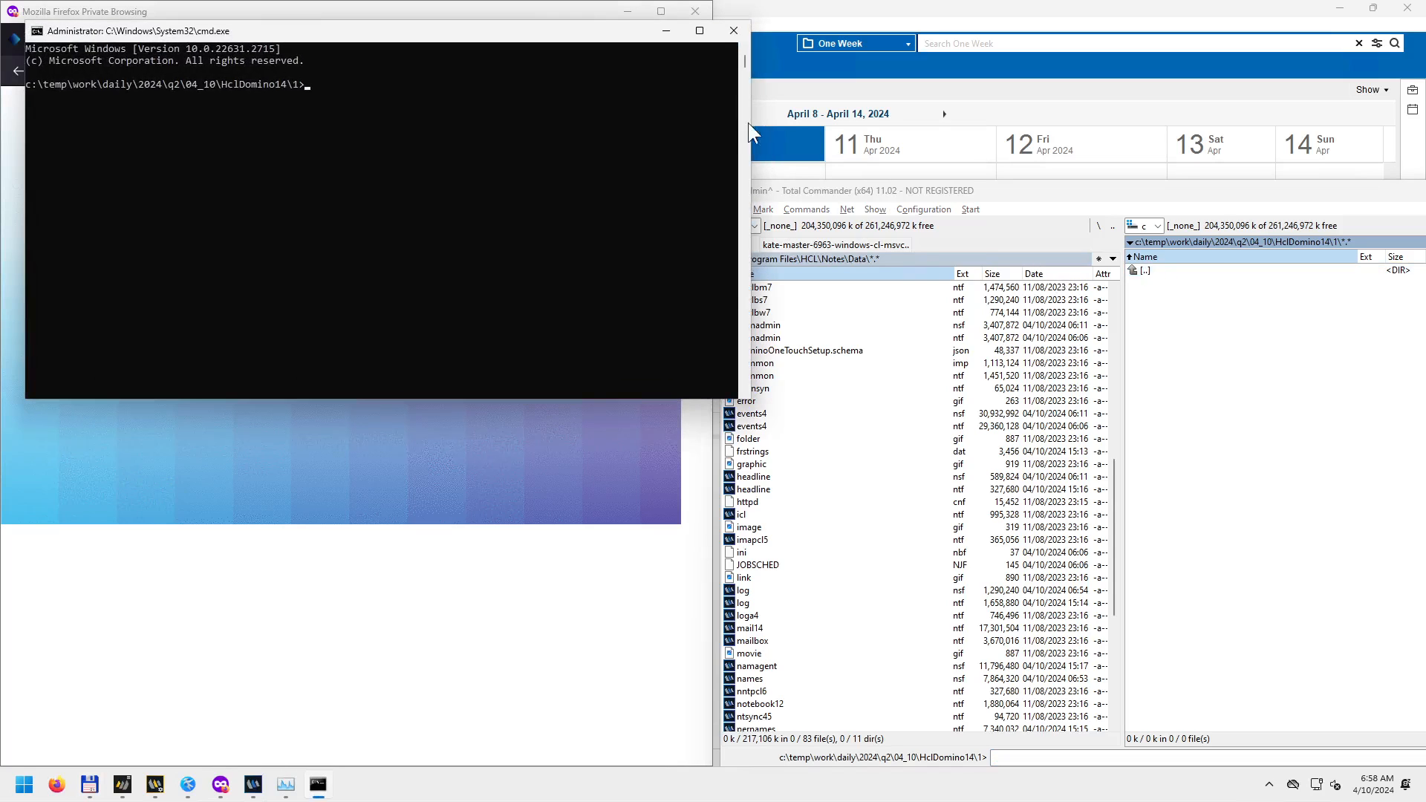
left_click_drag(603, 33, 1174, 265)
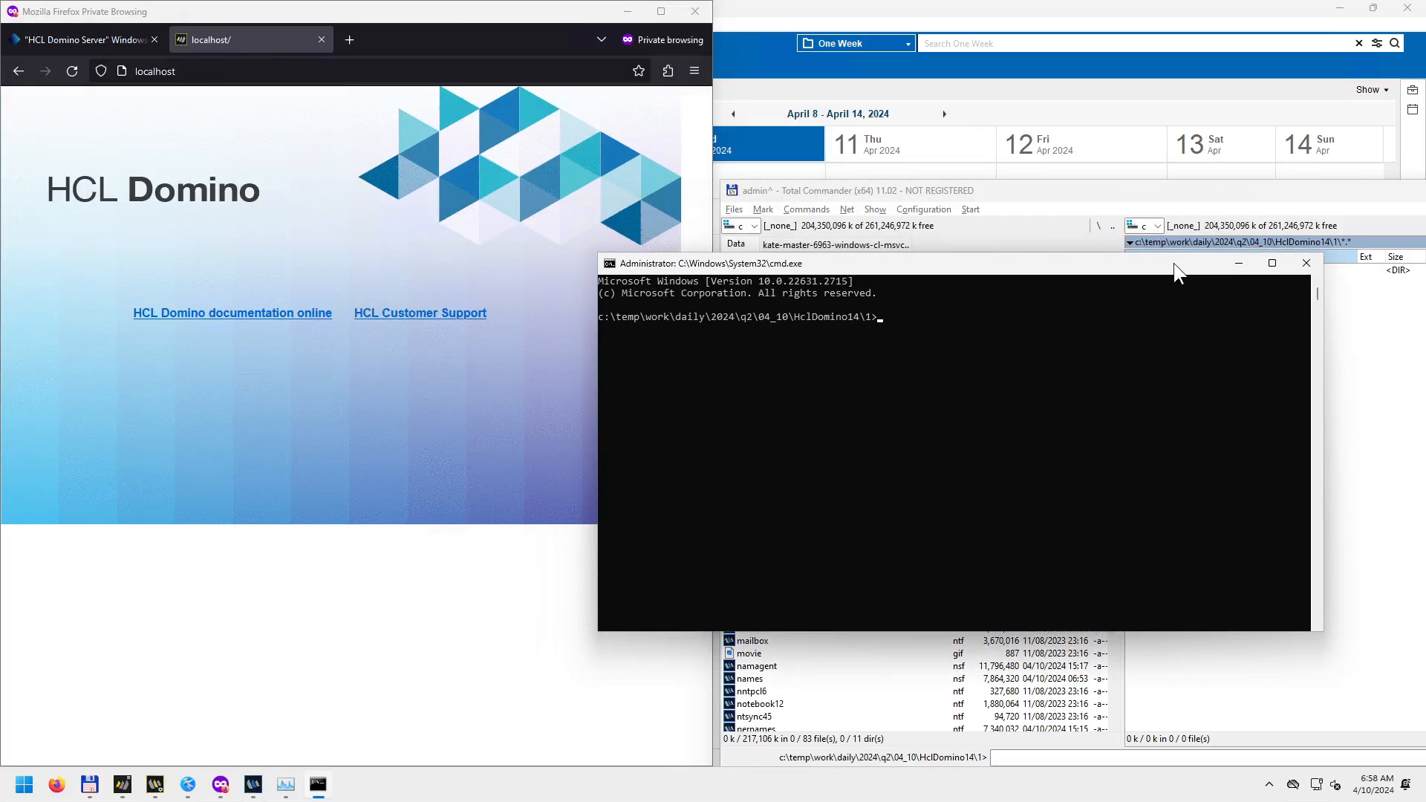
Run netstat -anob -p tcp and snap the command window to the right half.
type("netstat")
type(" -anob")
type(" -p tcp")
key("Return")
key("super+Right")
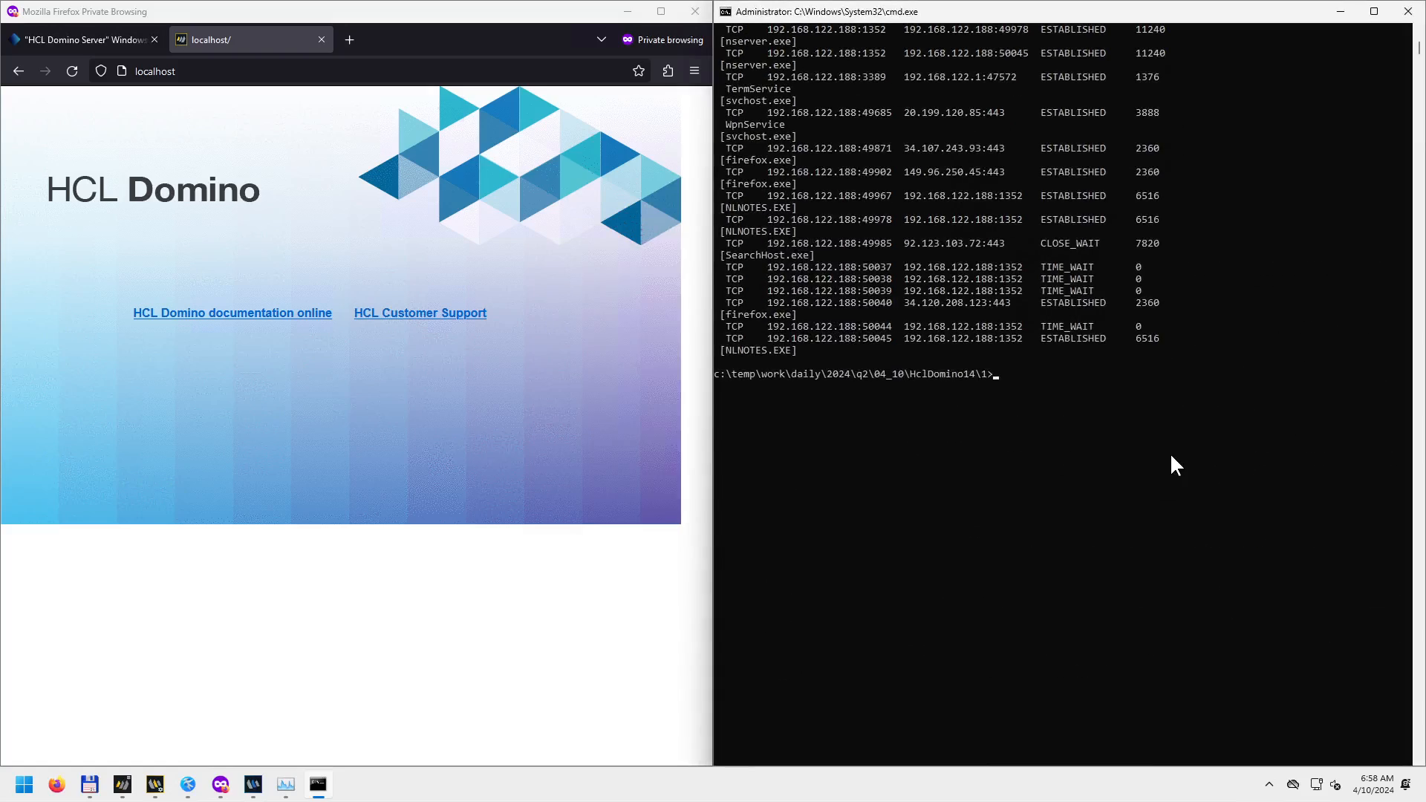
scroll(1170, 452, "up", 10)
scroll(1151, 456, "up", 3)
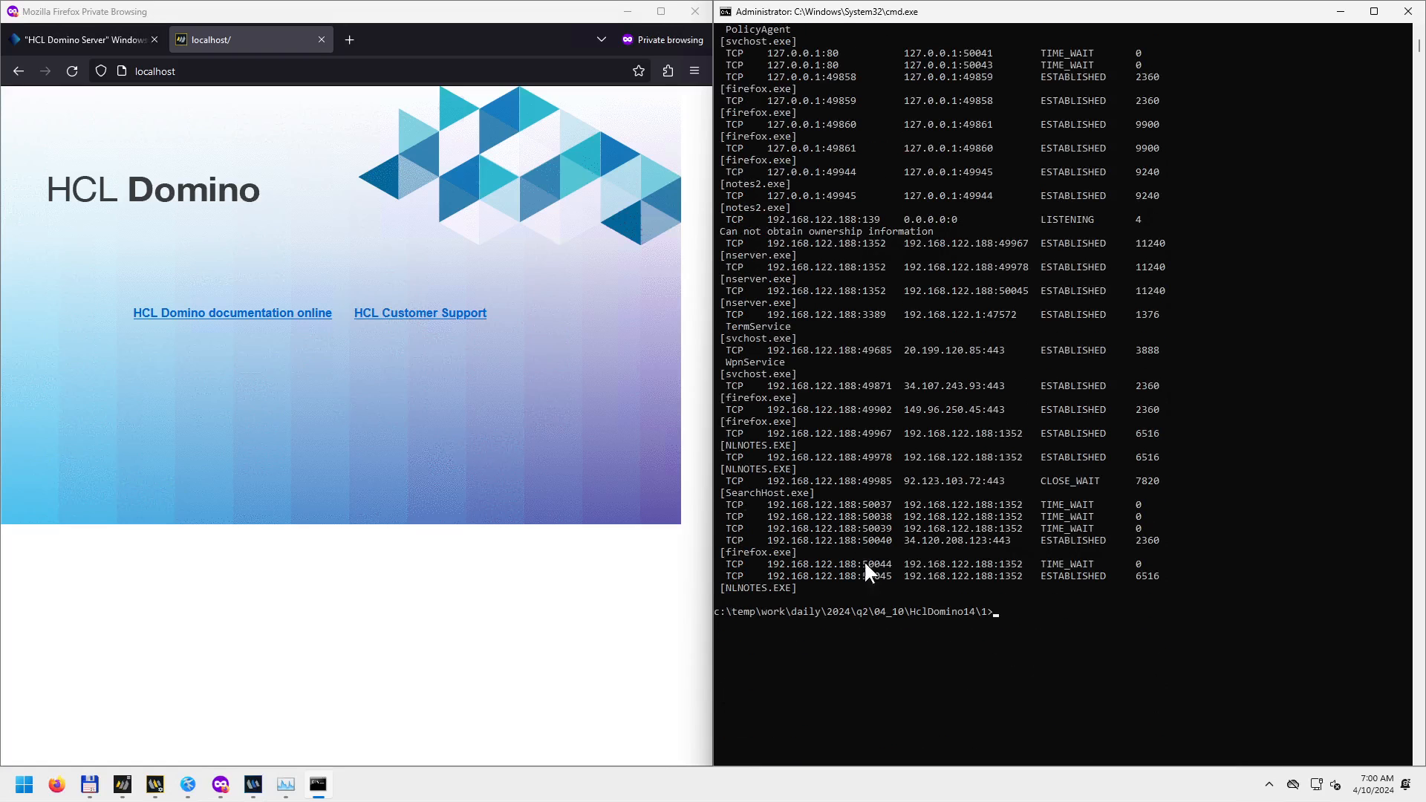
Scroll through the netstat listing to the prompt, then bring up Task Manager.
scroll(1092, 474, "up", 14)
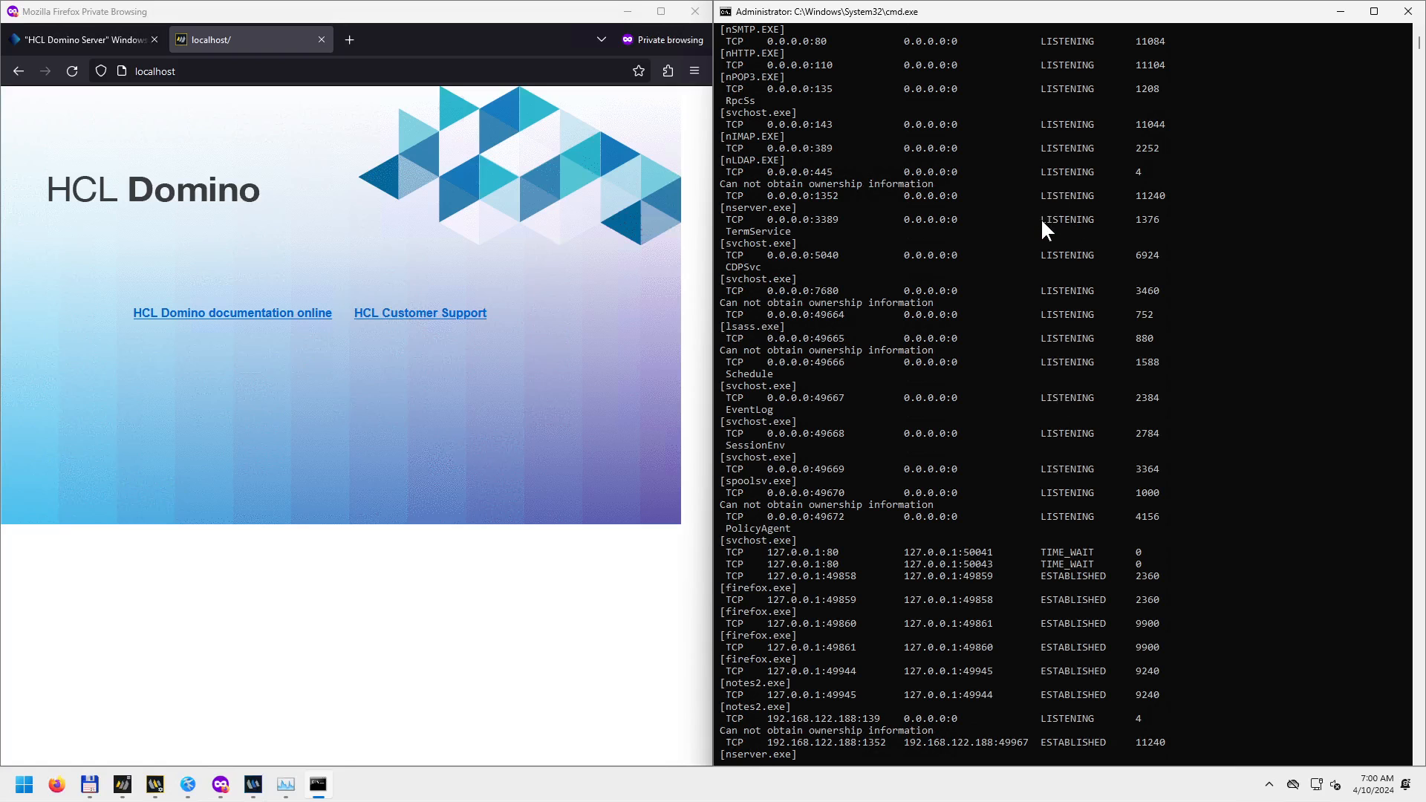
scroll(1086, 537, "down", 2)
scroll(1077, 445, "down", 2)
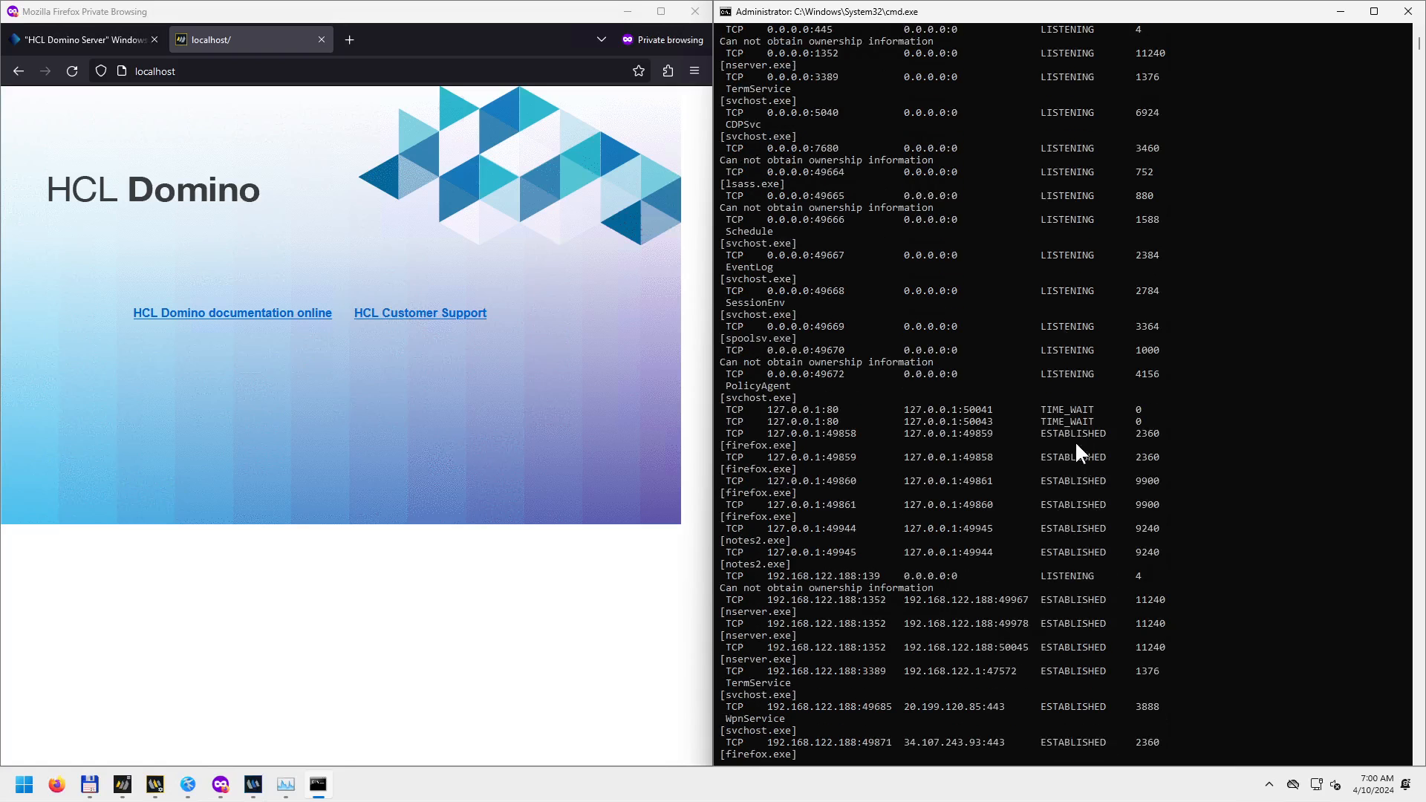
scroll(1083, 568, "down", 3)
scroll(1066, 619, "down", 3)
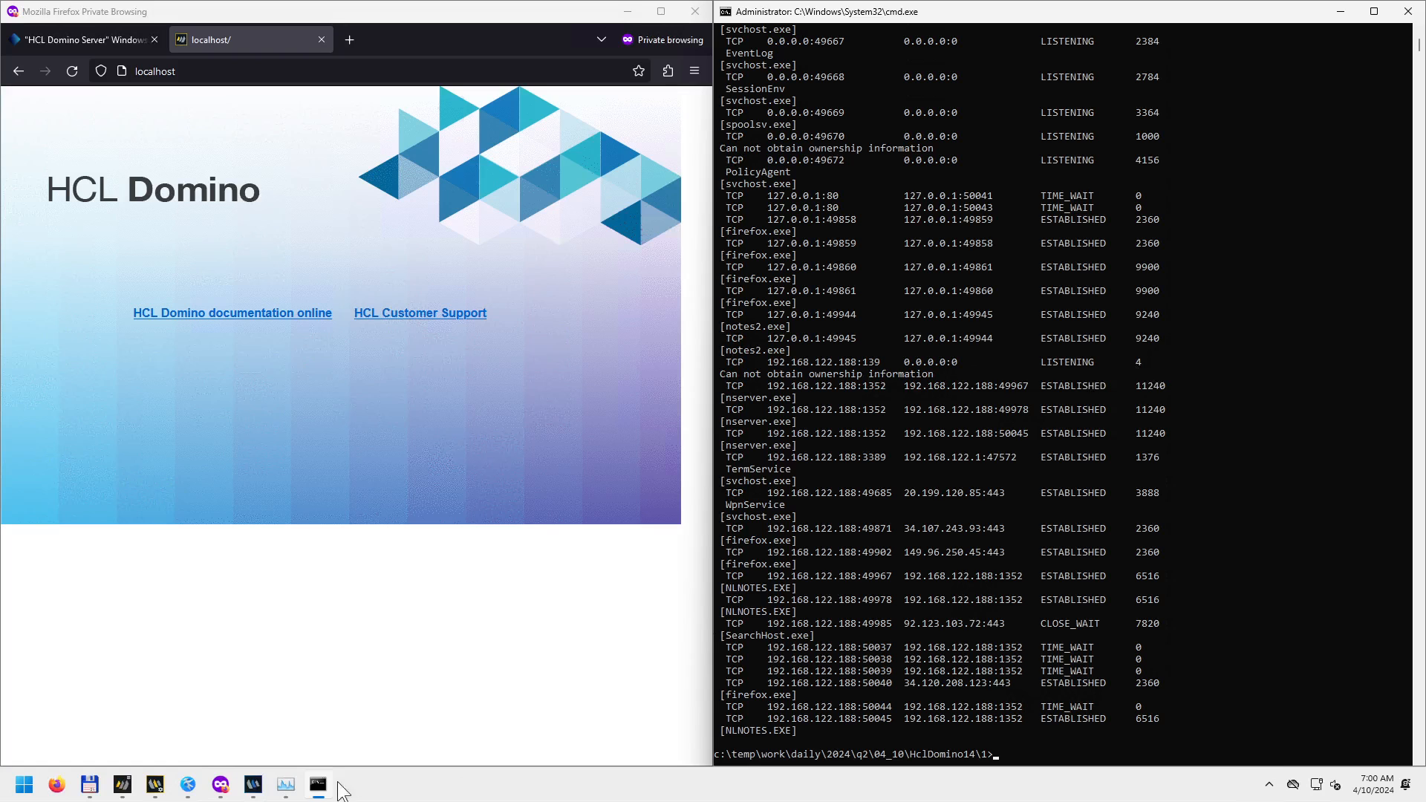
left_click(286, 785)
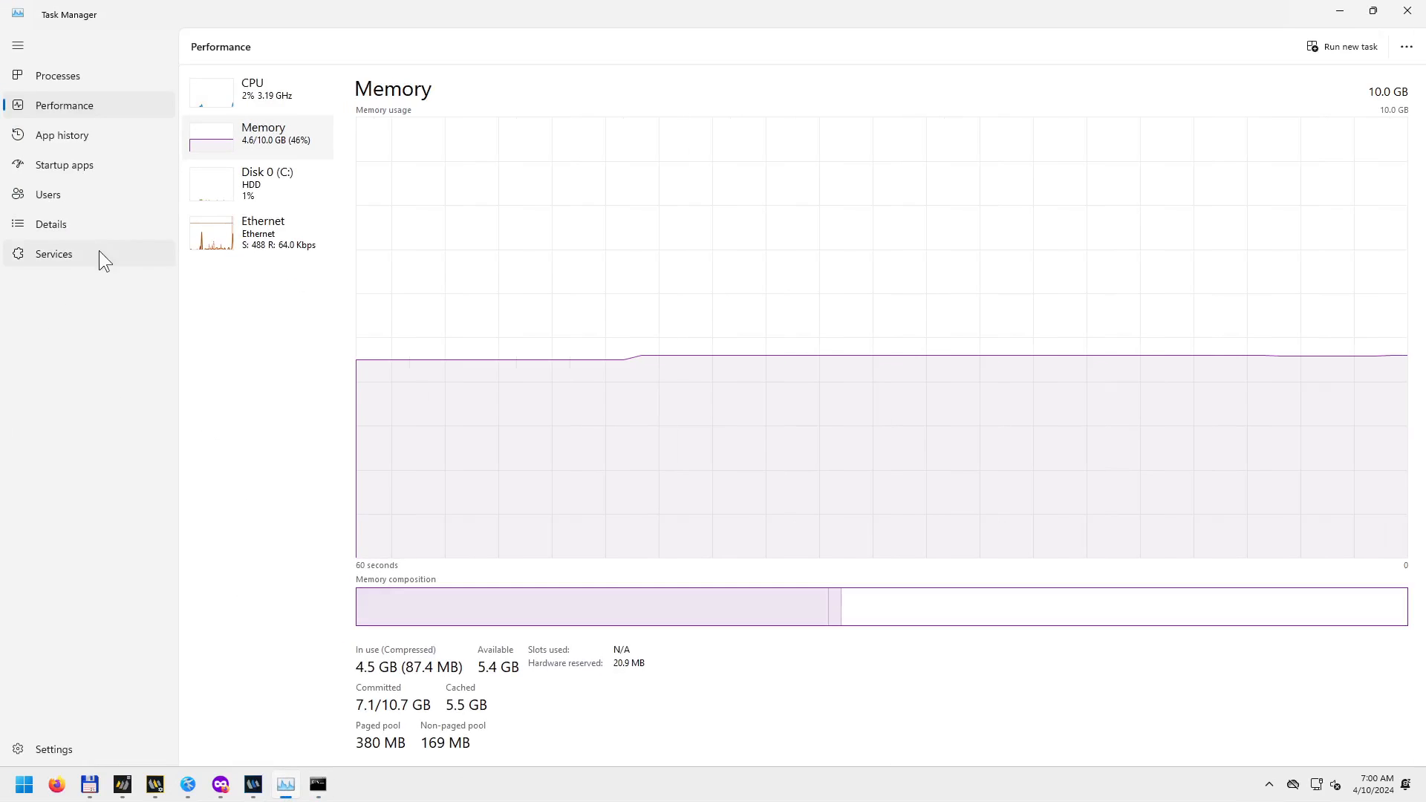
Show Task Manager's Details sorted by PID, select System, then minimize it.
left_click(74, 226)
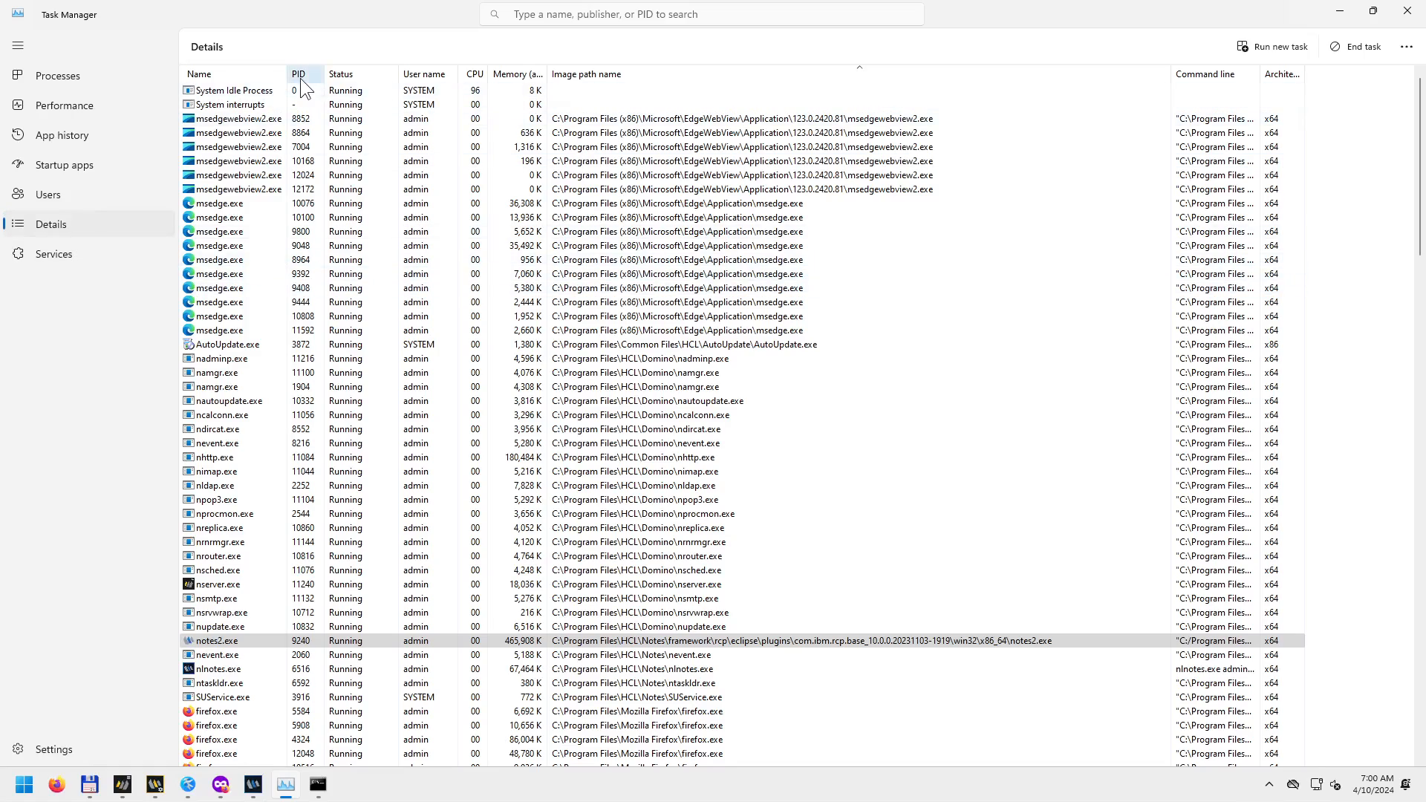
left_click(298, 73)
scroll(309, 171, "up", 20)
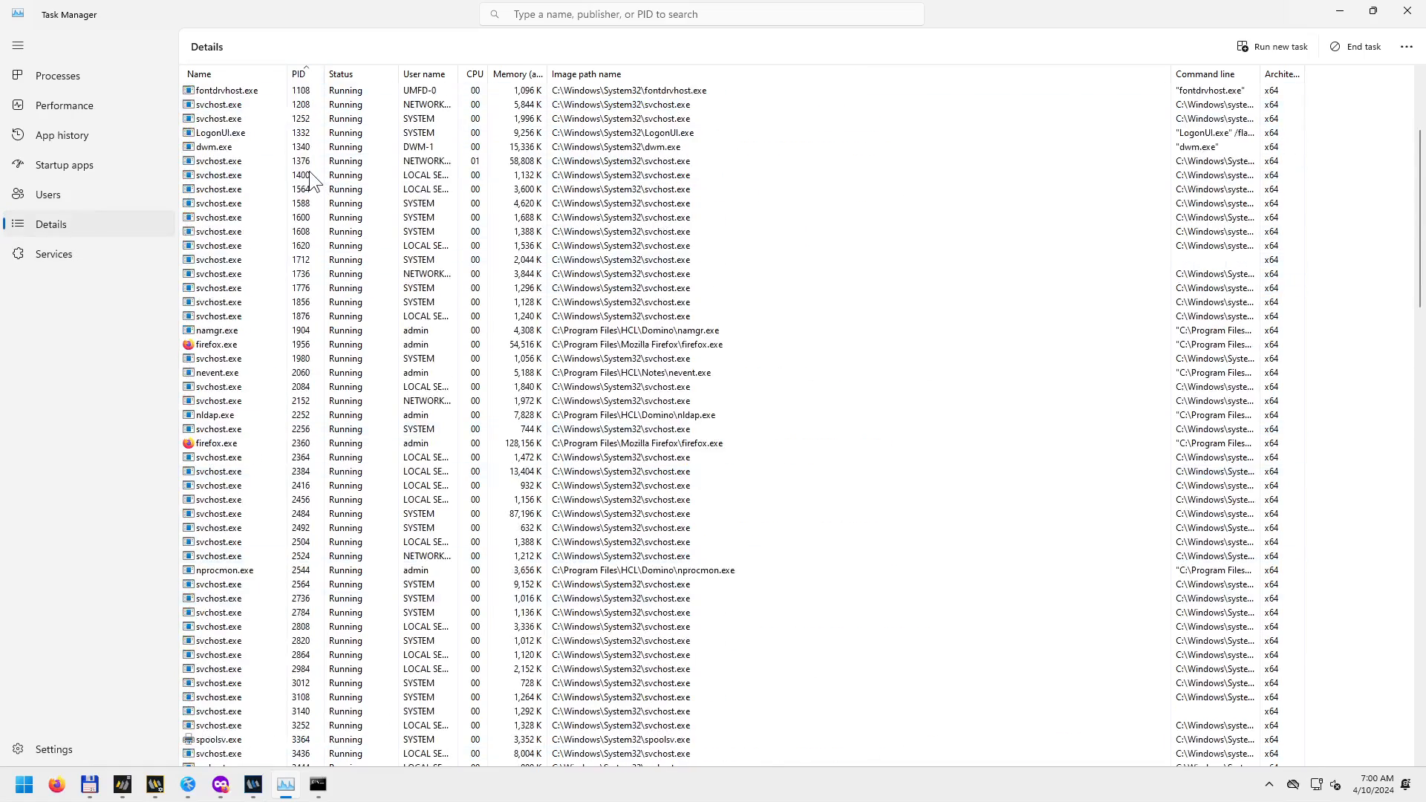
left_click(278, 118)
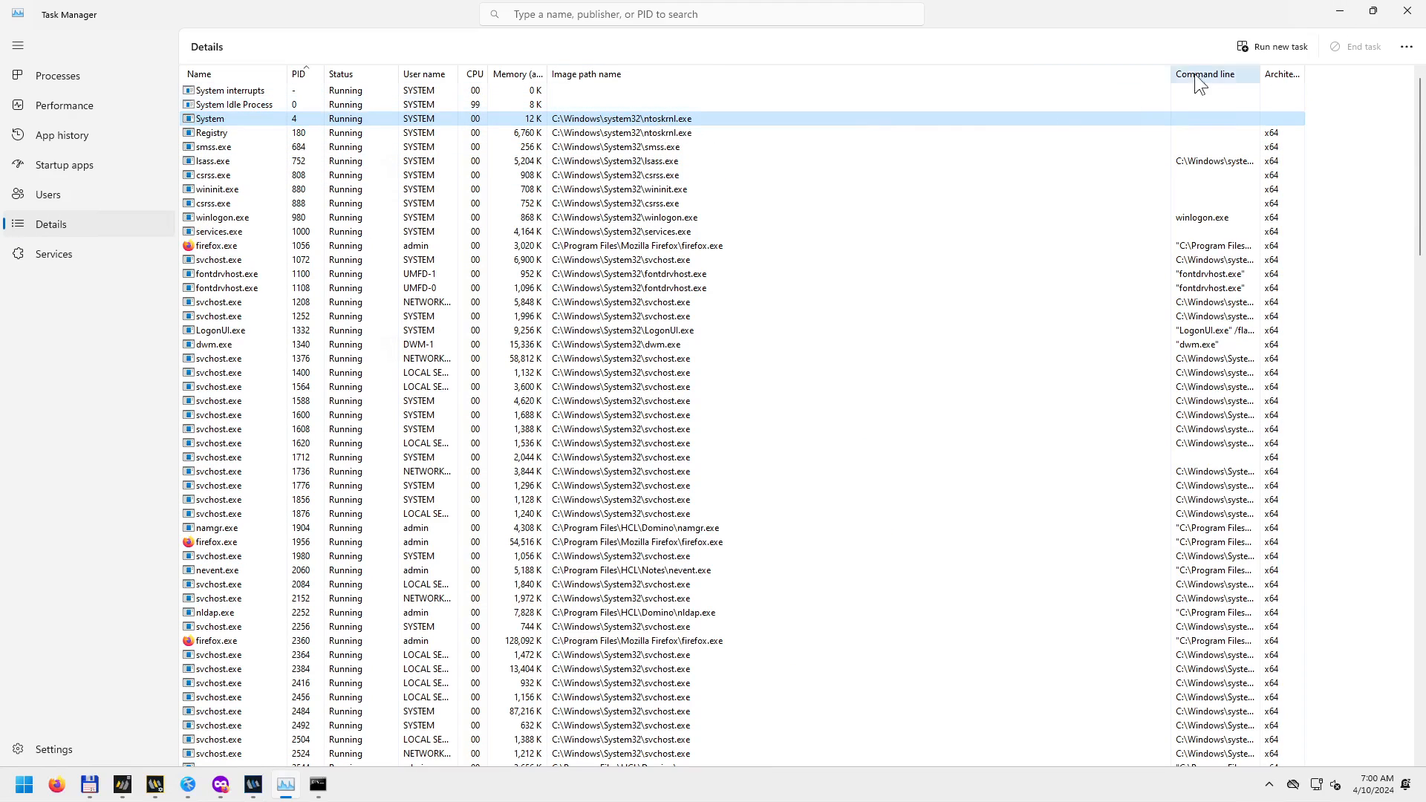
left_click(1339, 11)
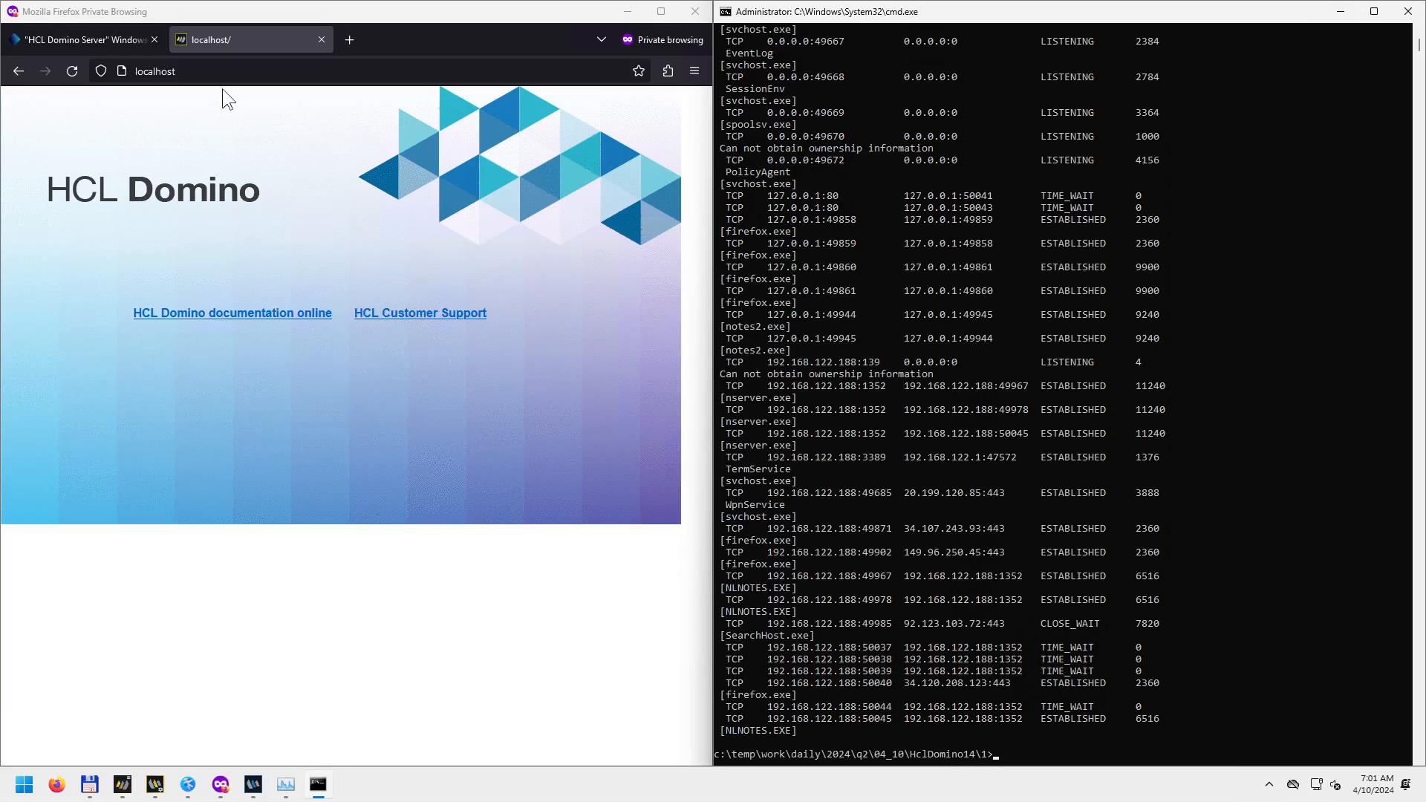
Begin editing Firefox's localhost address and browse Total Commander to Domino's Data\mail folder.
left_click(251, 68)
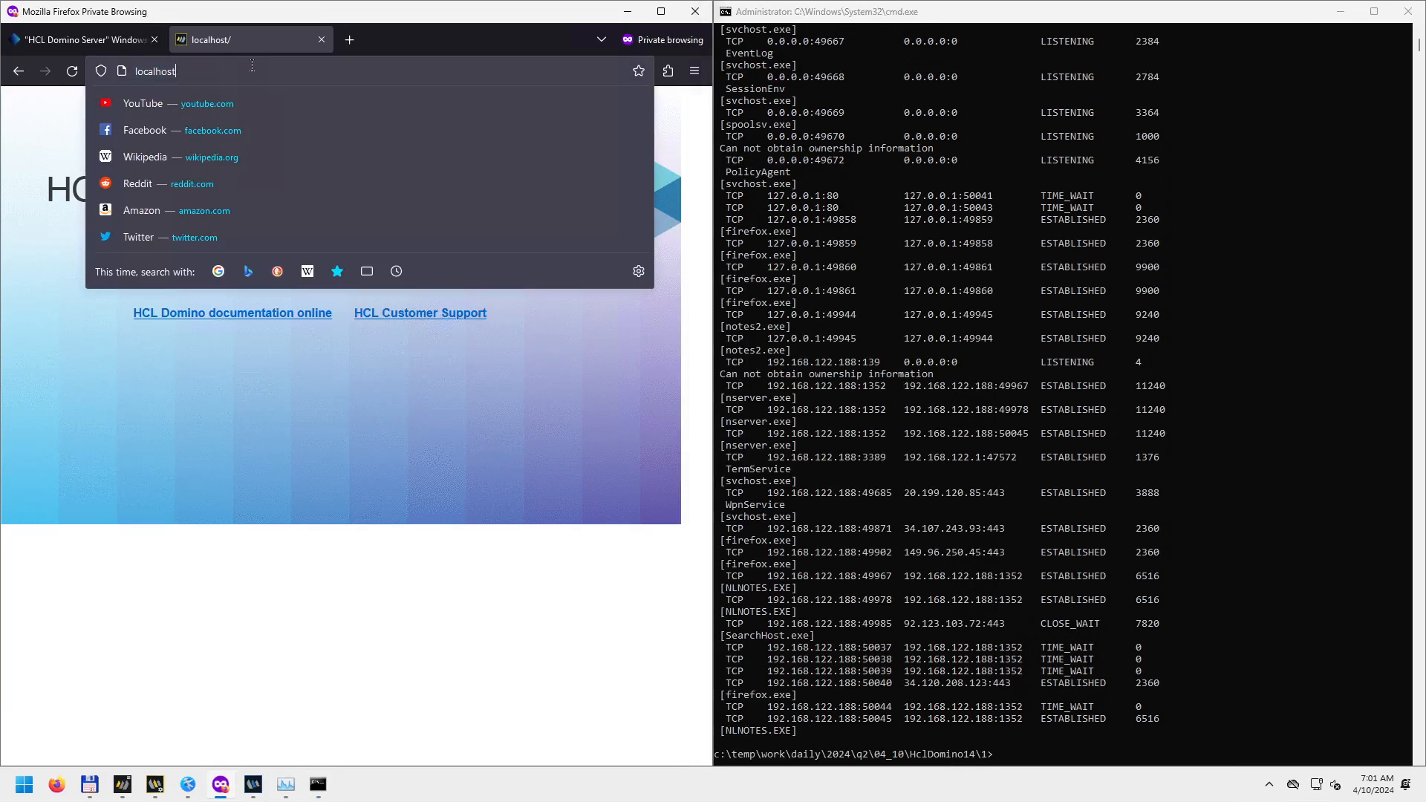
type("/")
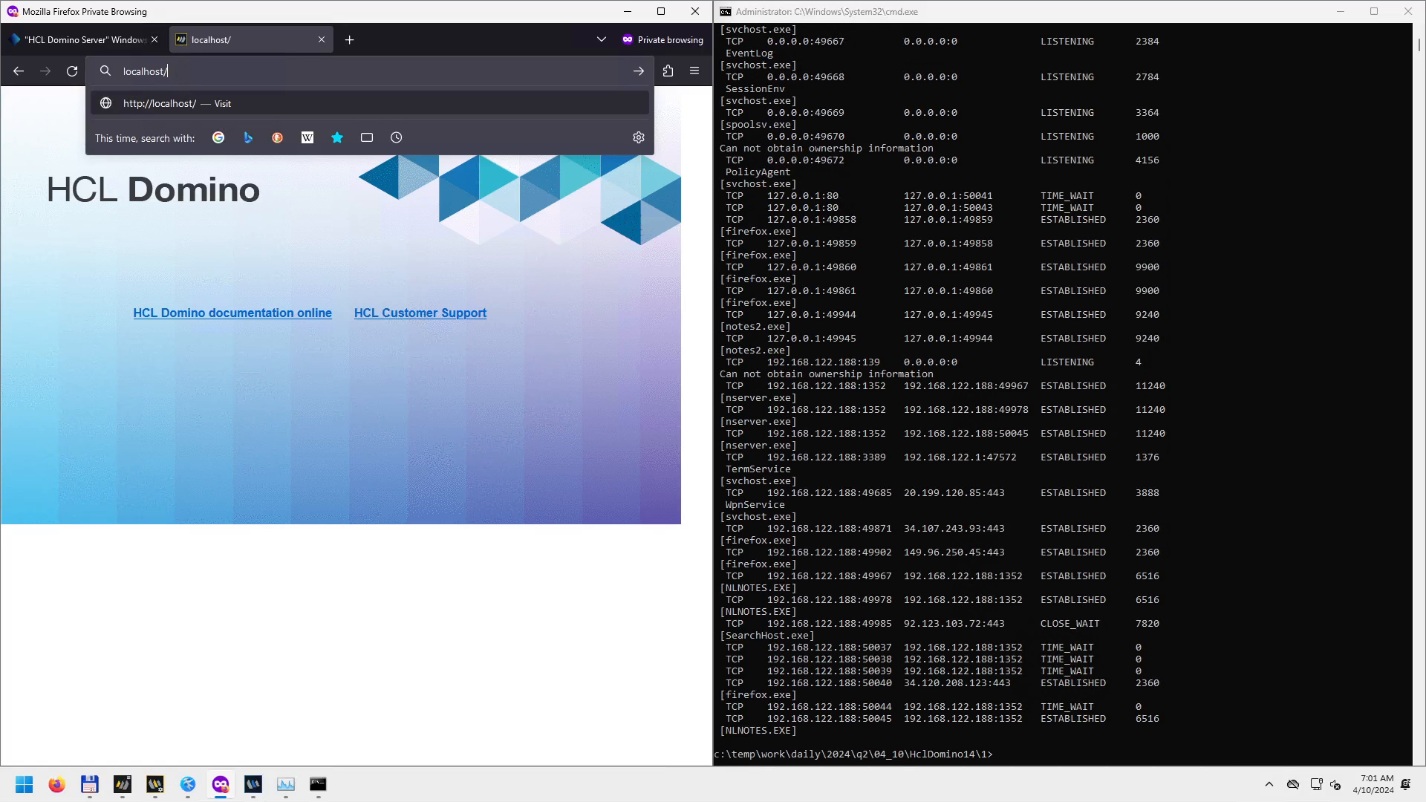
left_click(90, 785)
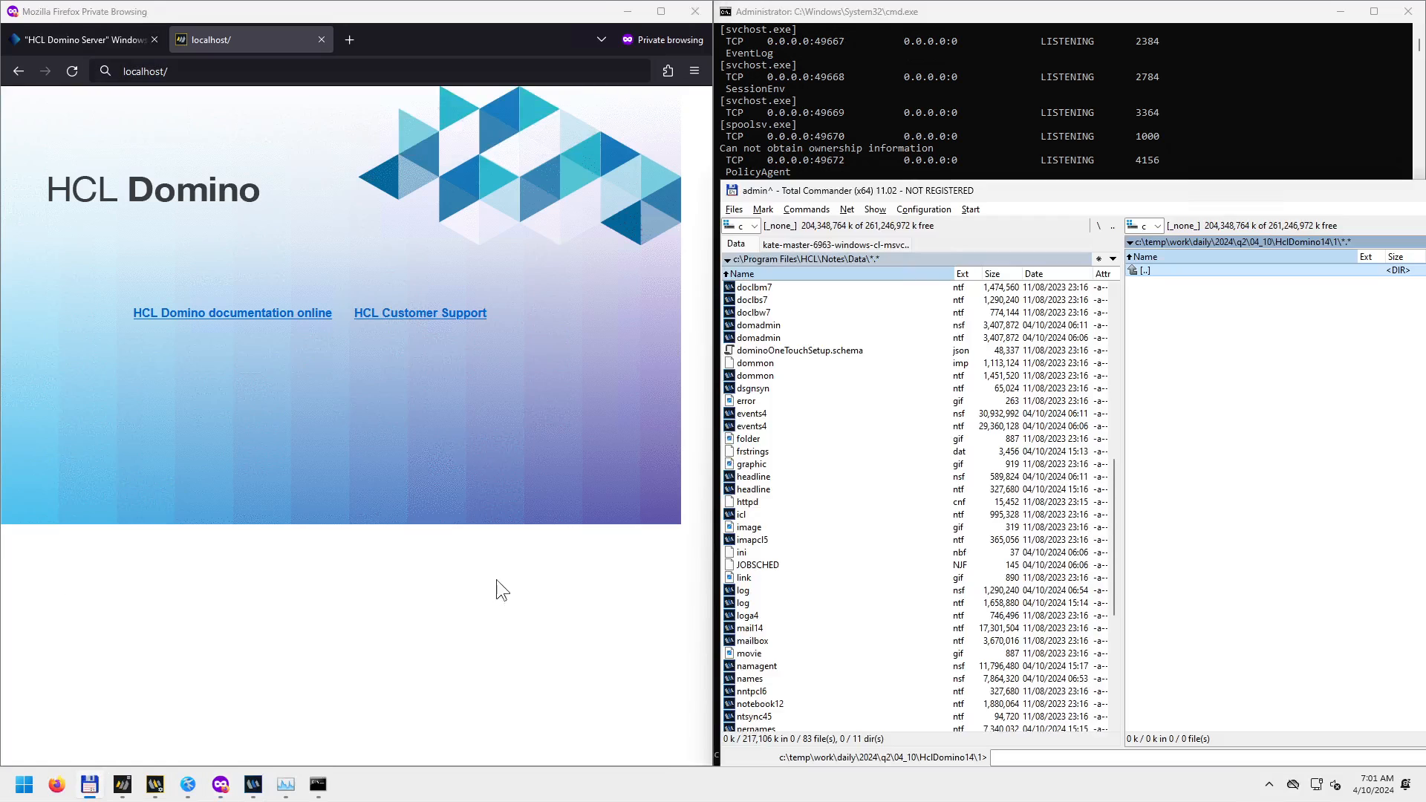
left_click(821, 347)
key("BackSpace")
key("BackSpace")
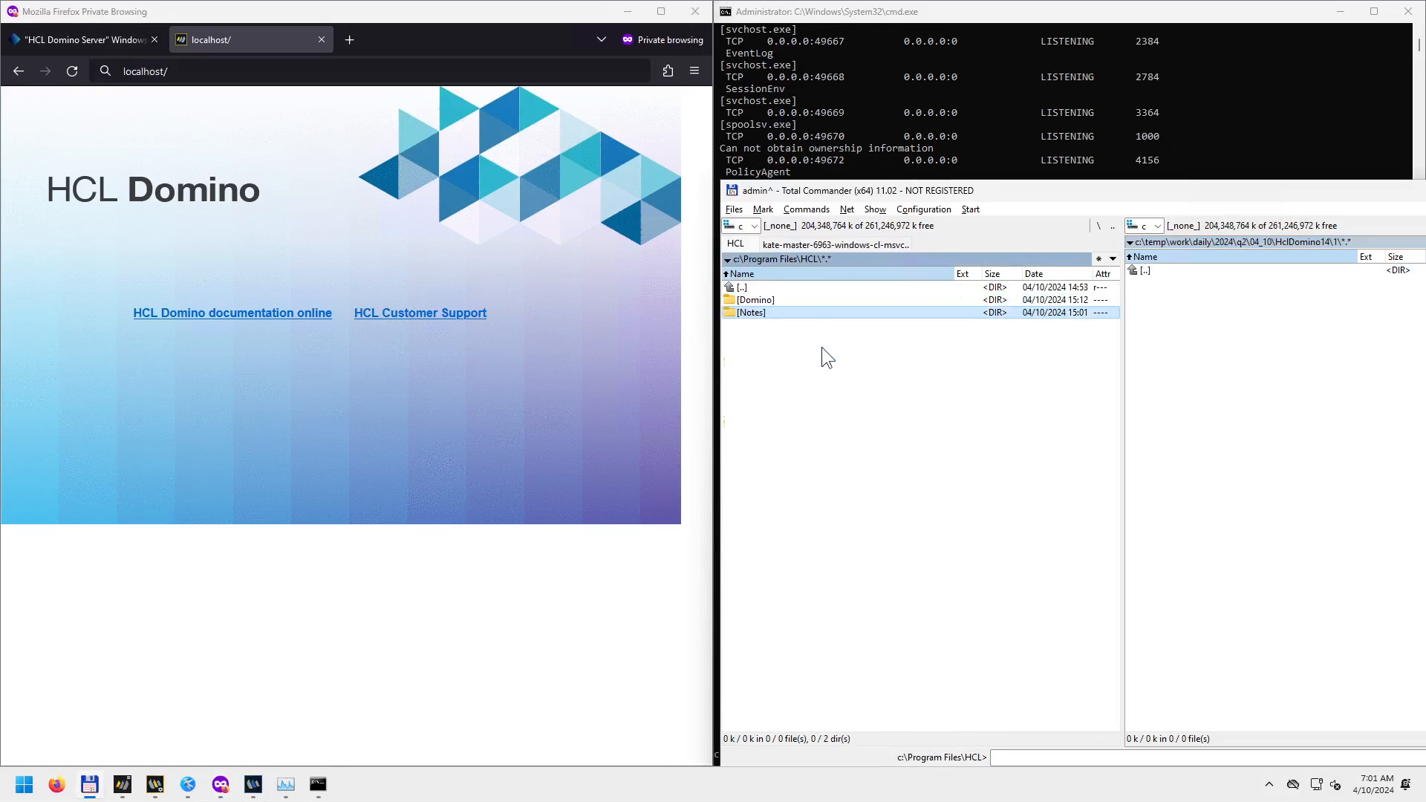
key("Up")
key("Return")
key("Down")
key("Down")
key("Down")
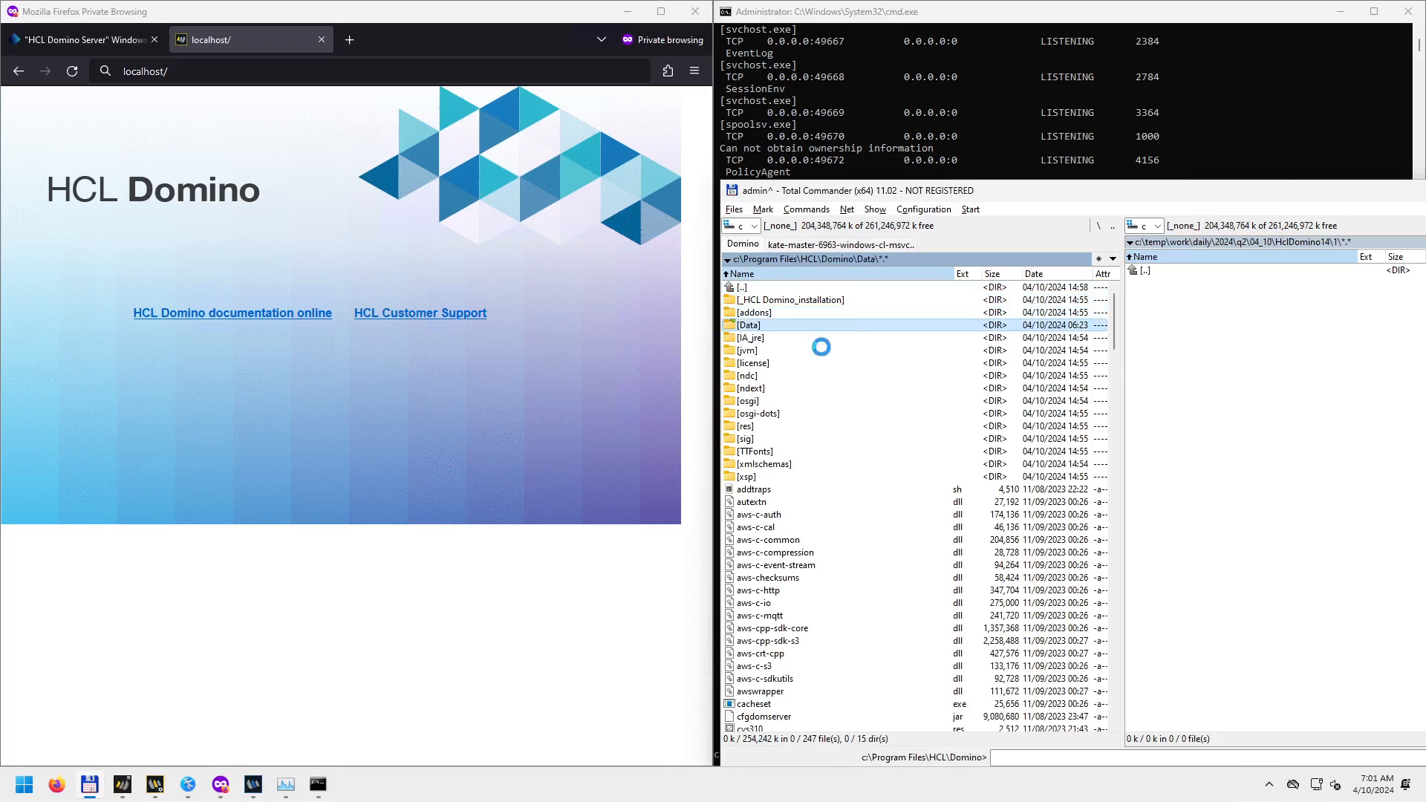
key("Return")
key("Down")
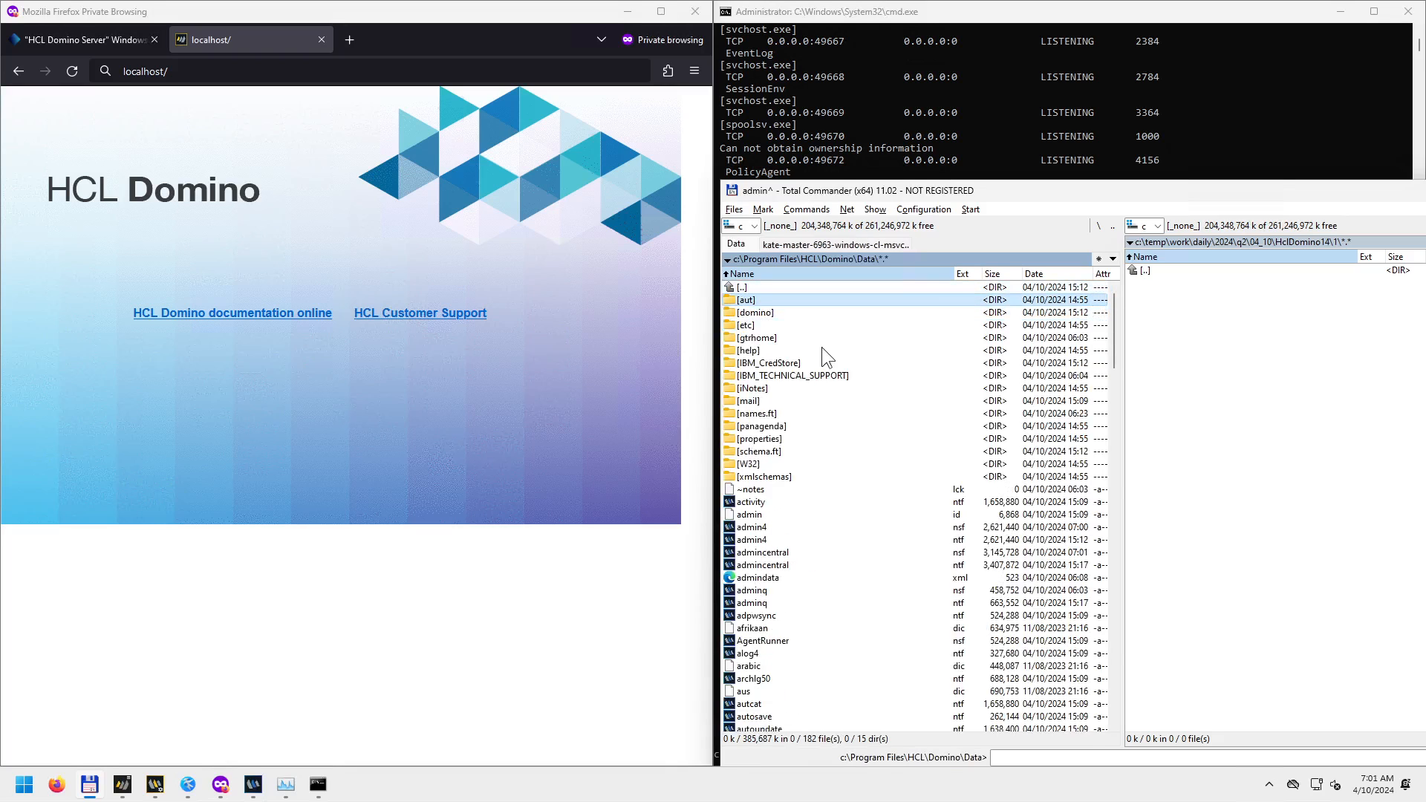
key("Down")
key("Down")
key("Down")
key("Down")
key("Down")
key("Down")
key("Down")
key("Down")
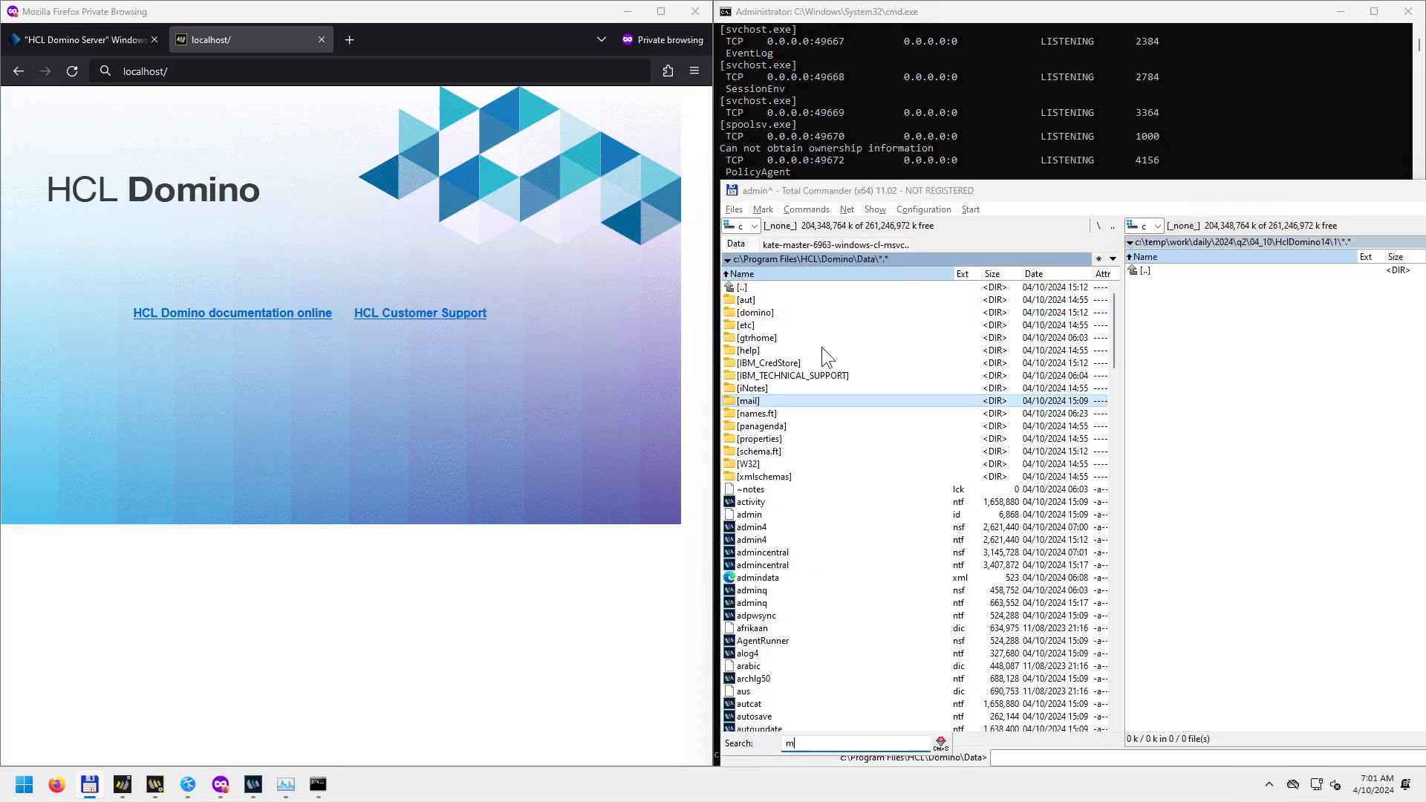
key("Return")
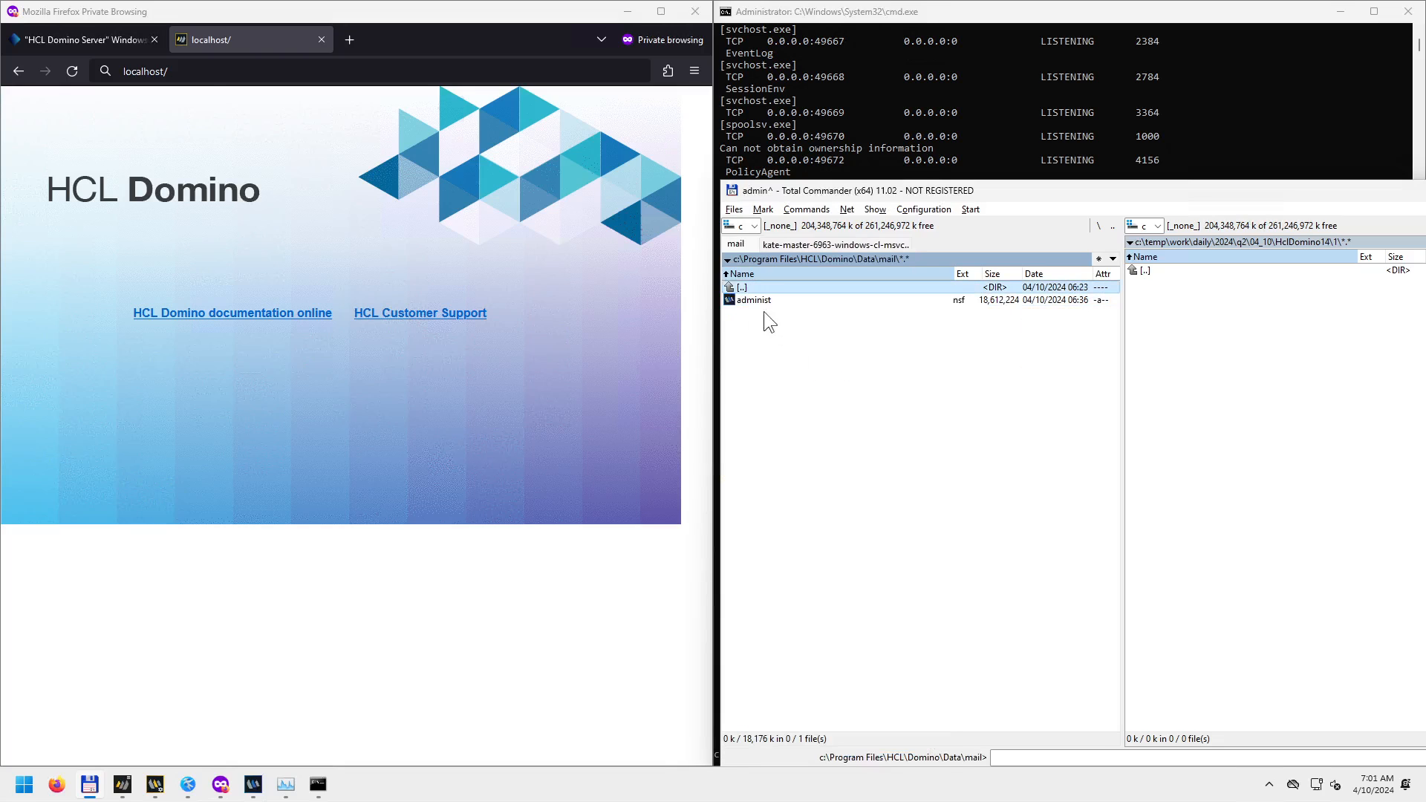
Confirm administ.nsf in the mail folder and load localhost/mail/administ.nsf in Firefox.
left_click(214, 70)
type("mail/")
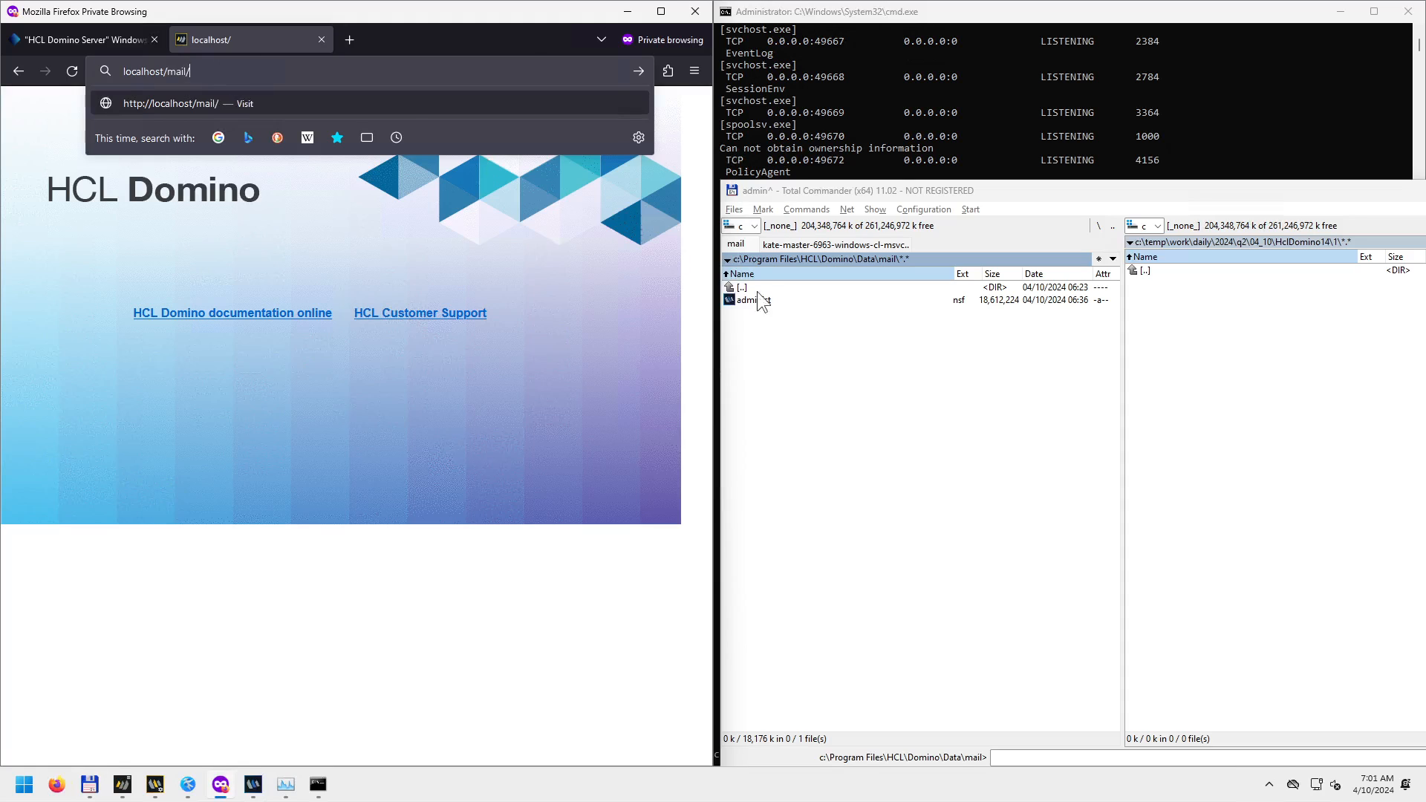
left_click(780, 299)
left_click(774, 302)
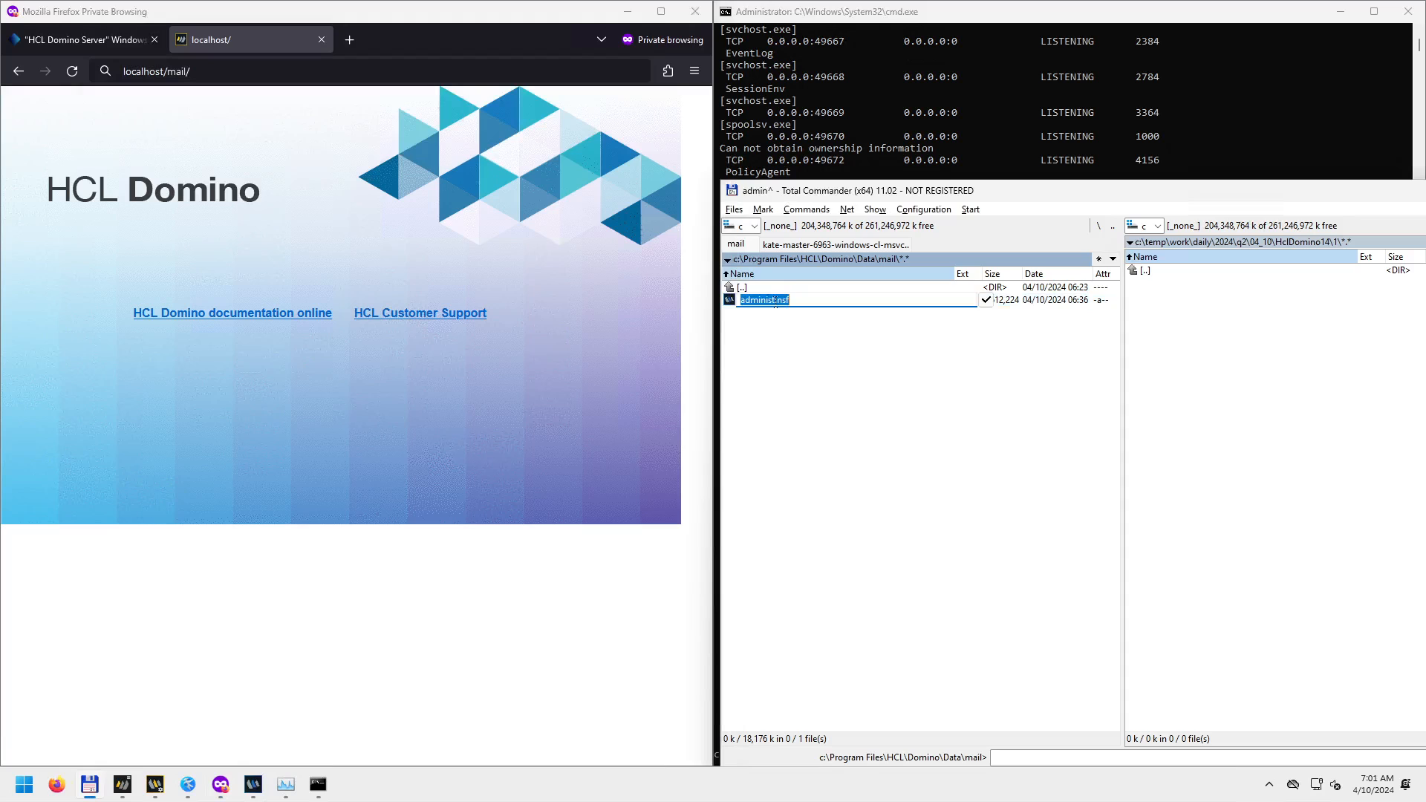
key("Escape")
left_click(237, 72)
type("mail/")
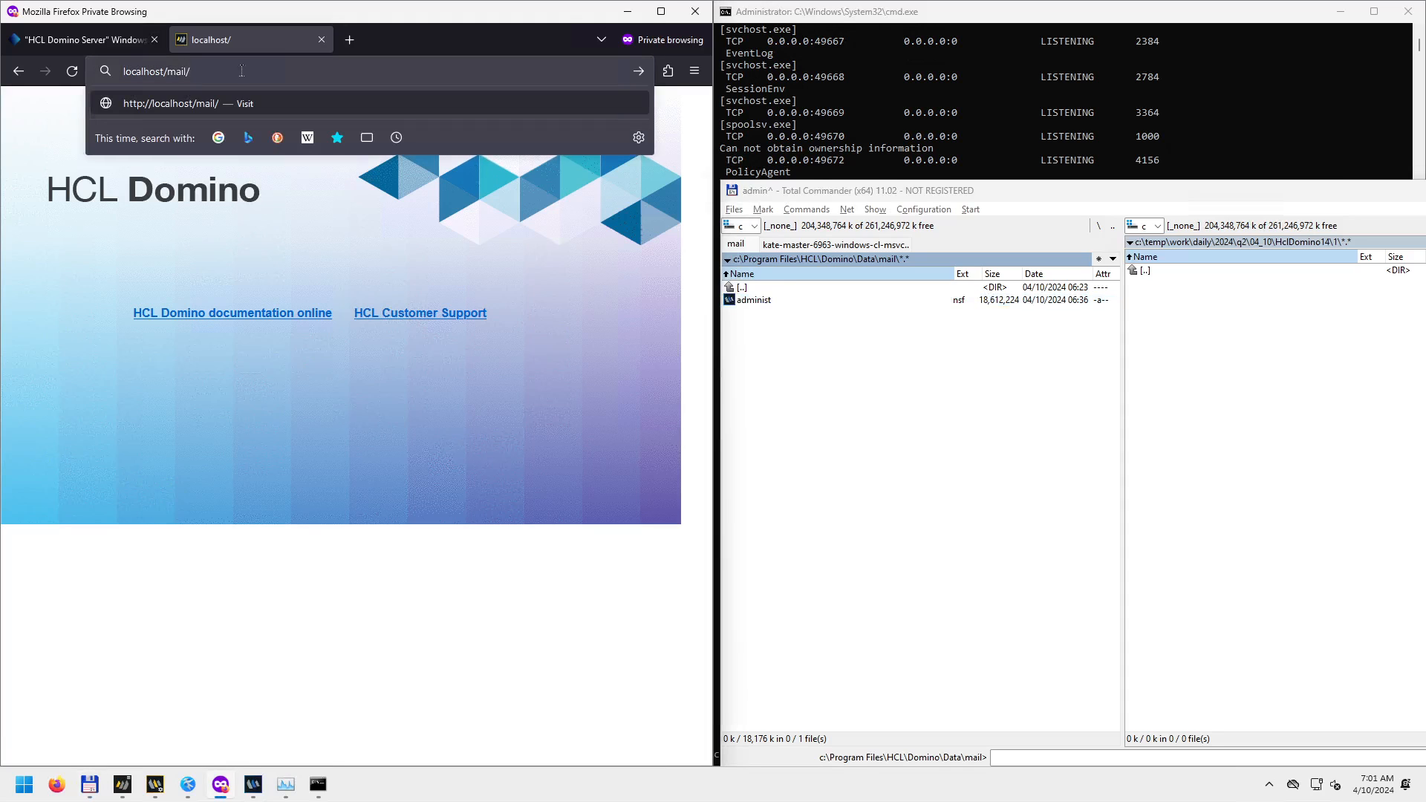
type("administ.nsf")
key("Return")
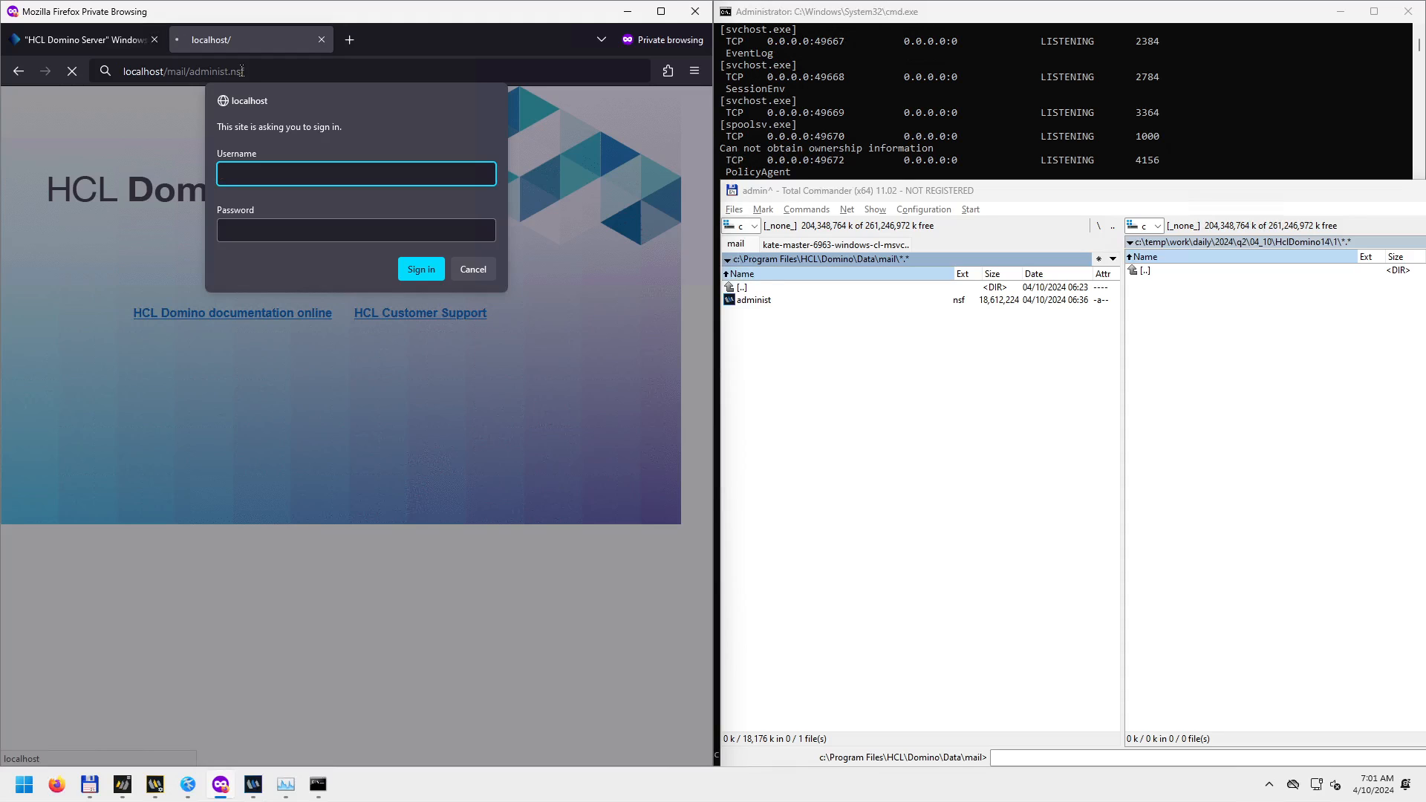
Copy the Domino administrator user name from the Kate notes into the iNotes Username field.
left_click(188, 784)
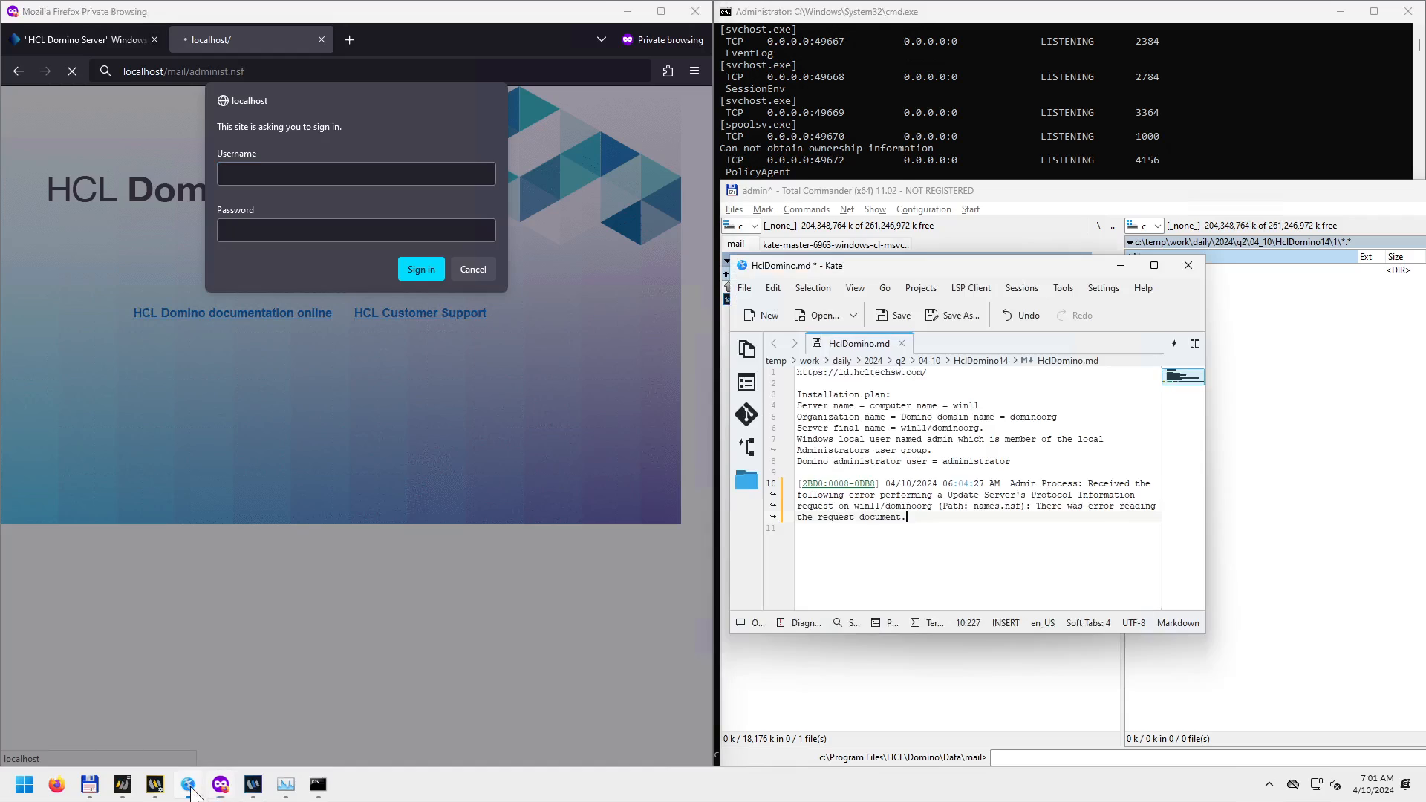
double_click(968, 461)
key("ctrl+c")
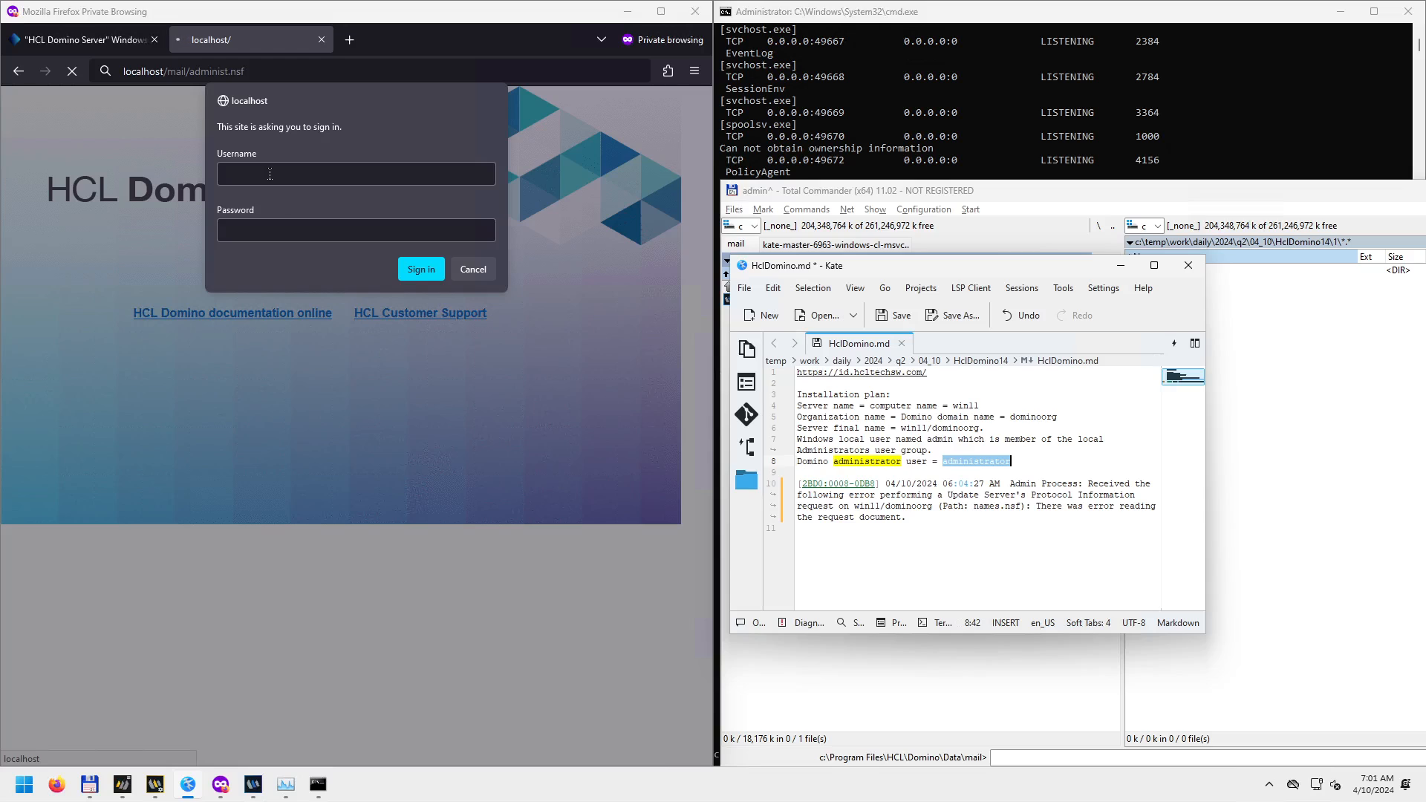
left_click(267, 173)
key("ctrl+v")
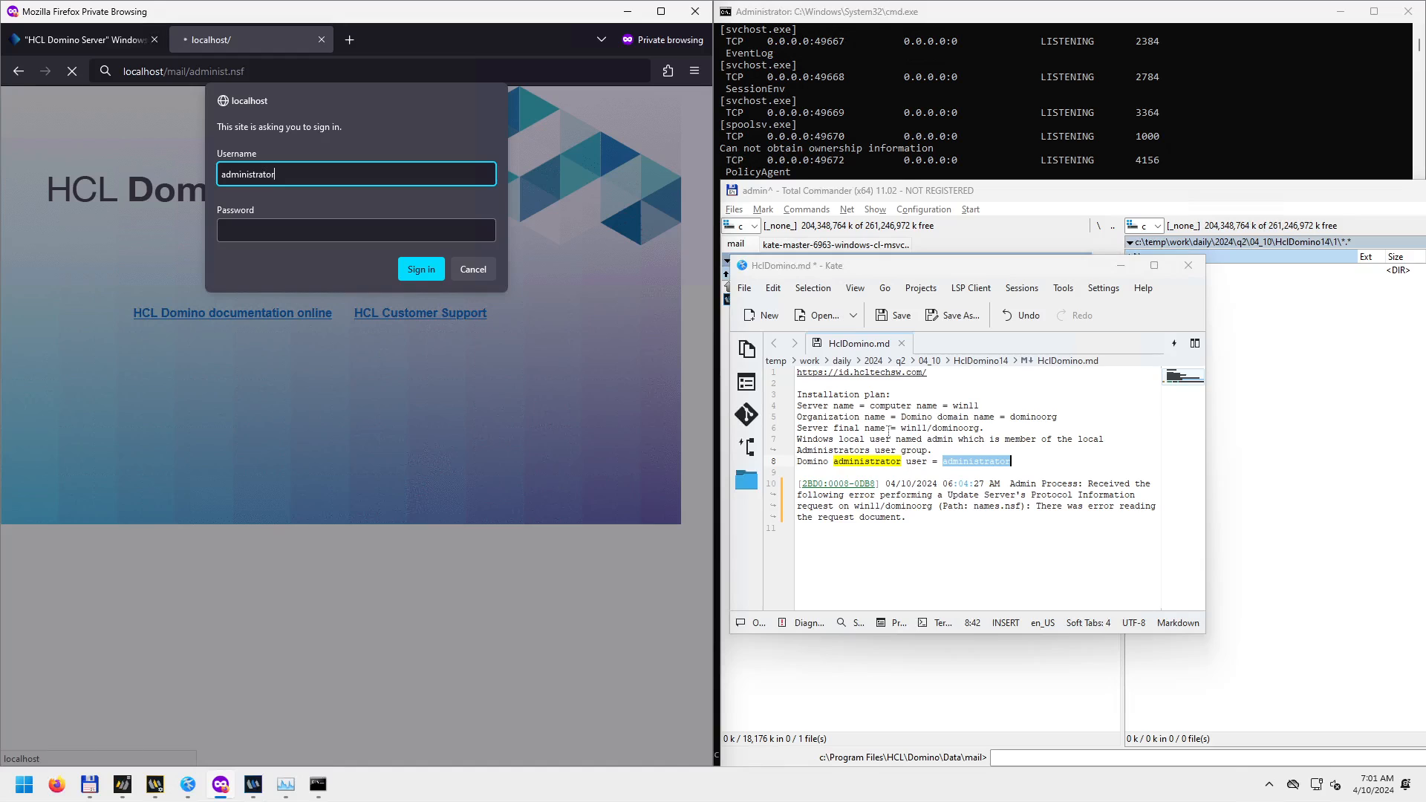
Enter the account password, sign in to the Mail Inbox, and maximize Firefox.
left_click(276, 227)
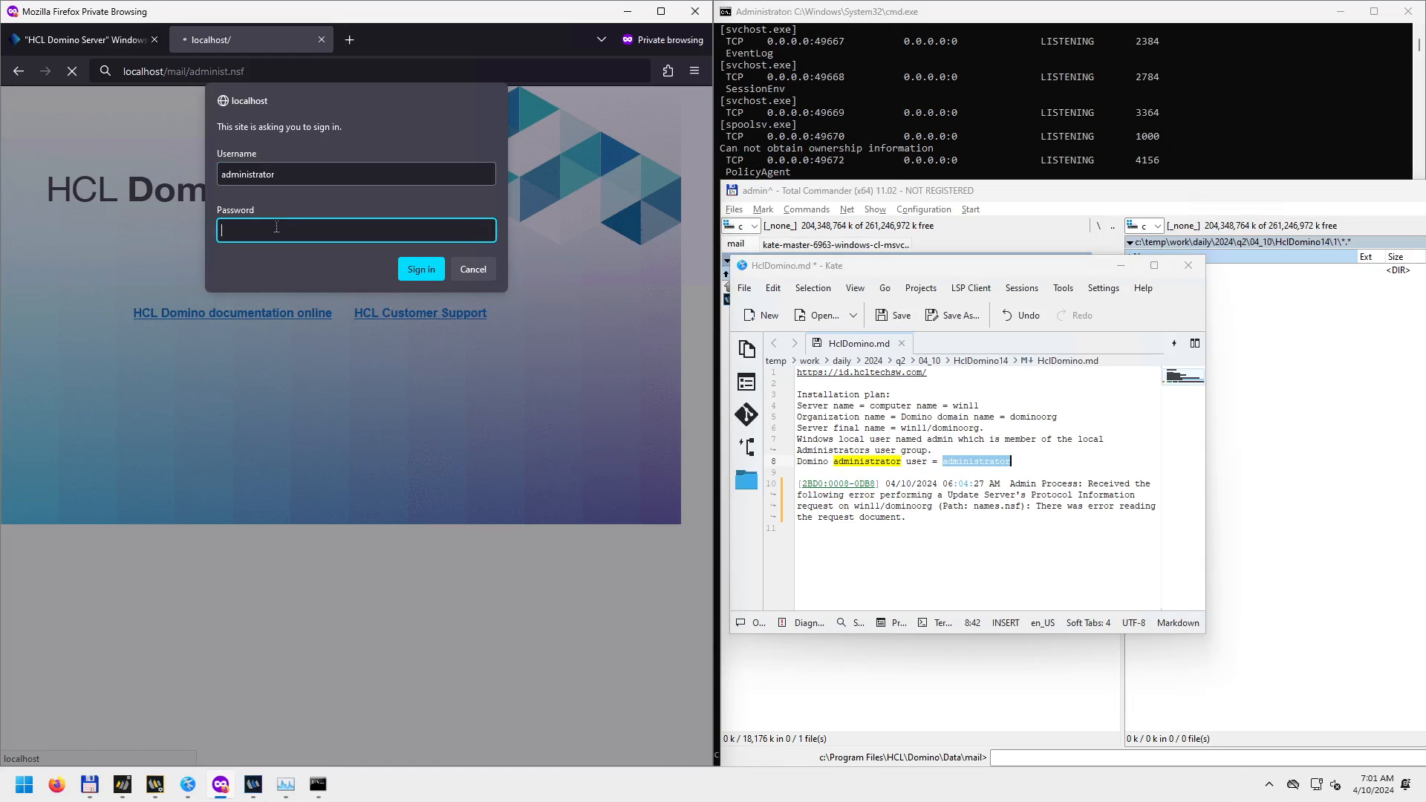
type("••••••")
left_click(427, 269)
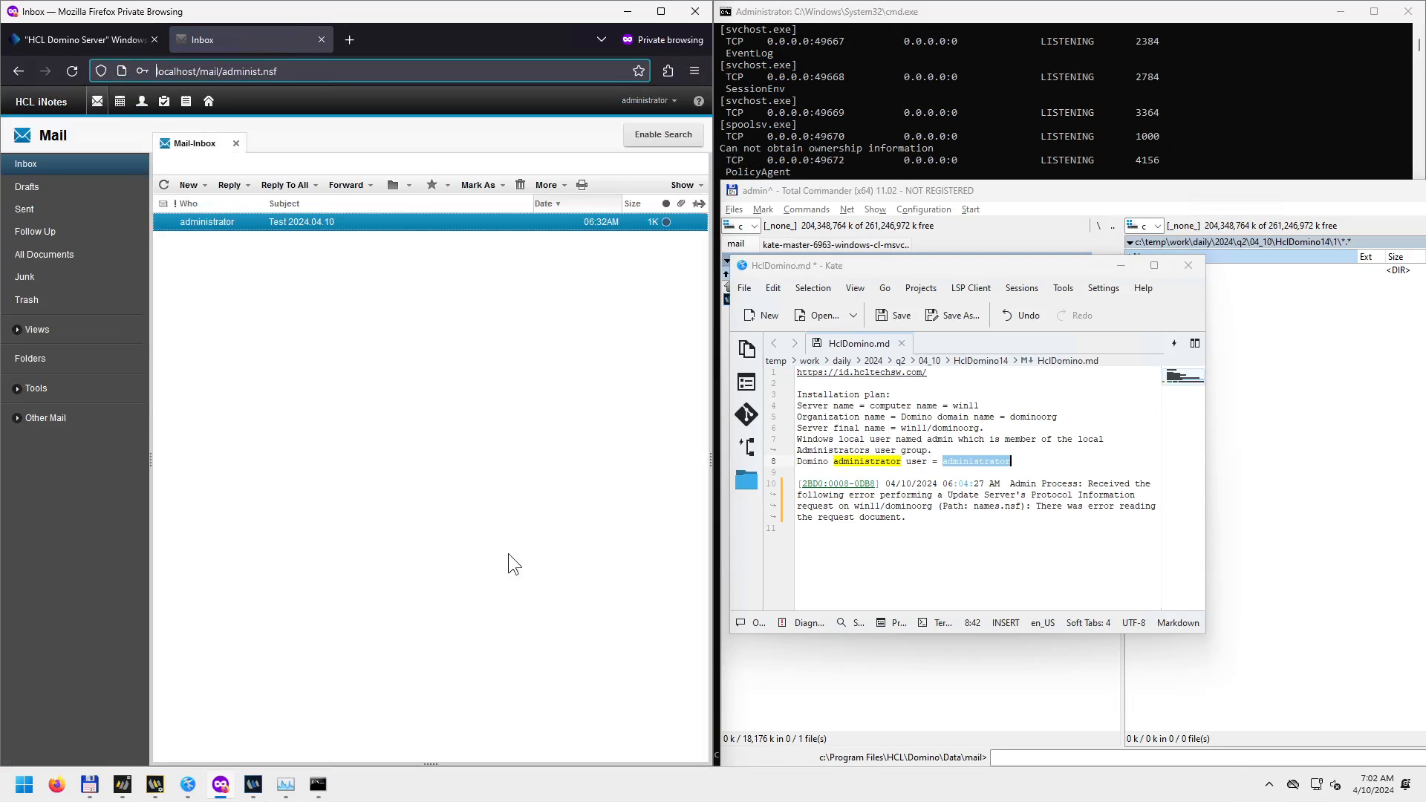
left_click(662, 12)
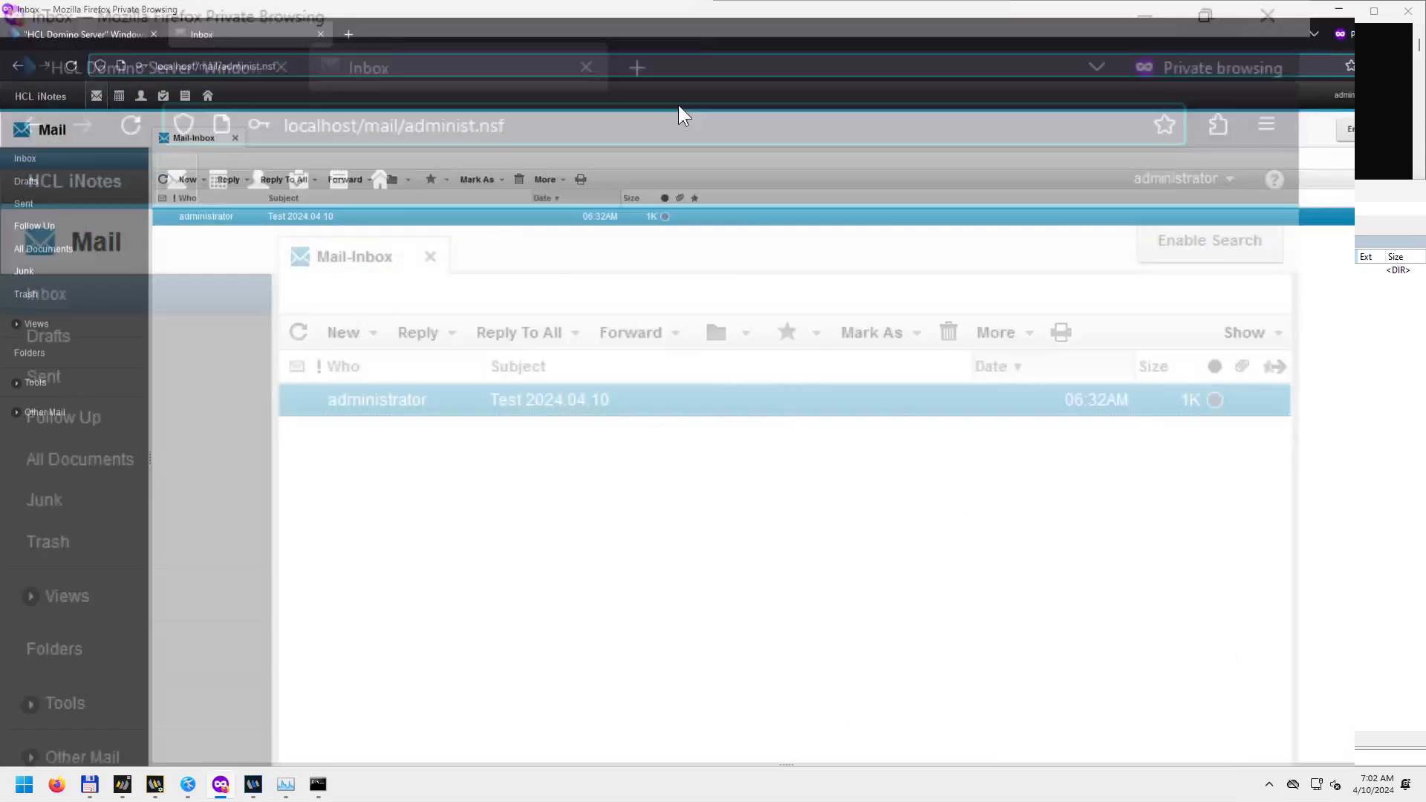
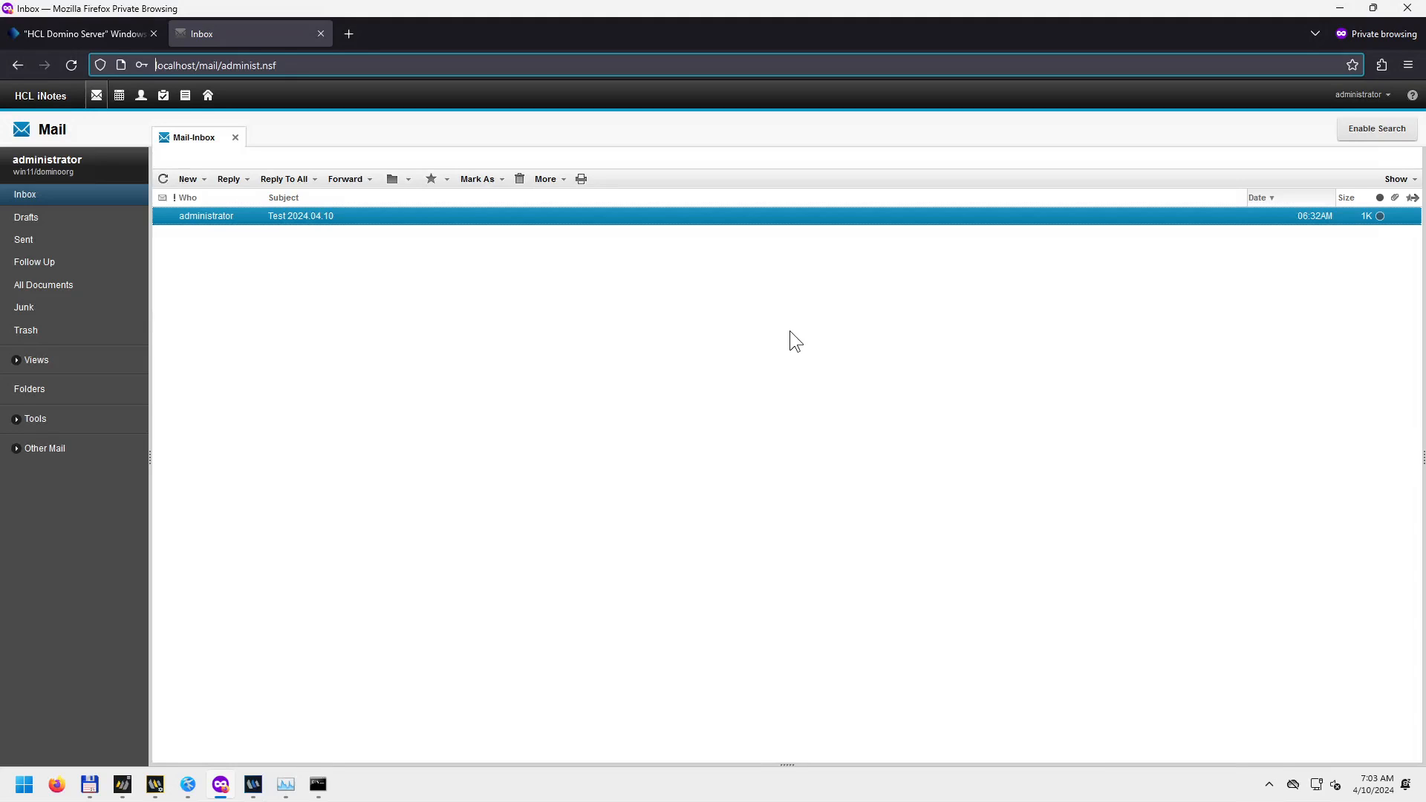
Point out the localhost server and /mail/administ.nsf path in the iNotes address.
left_click(201, 66)
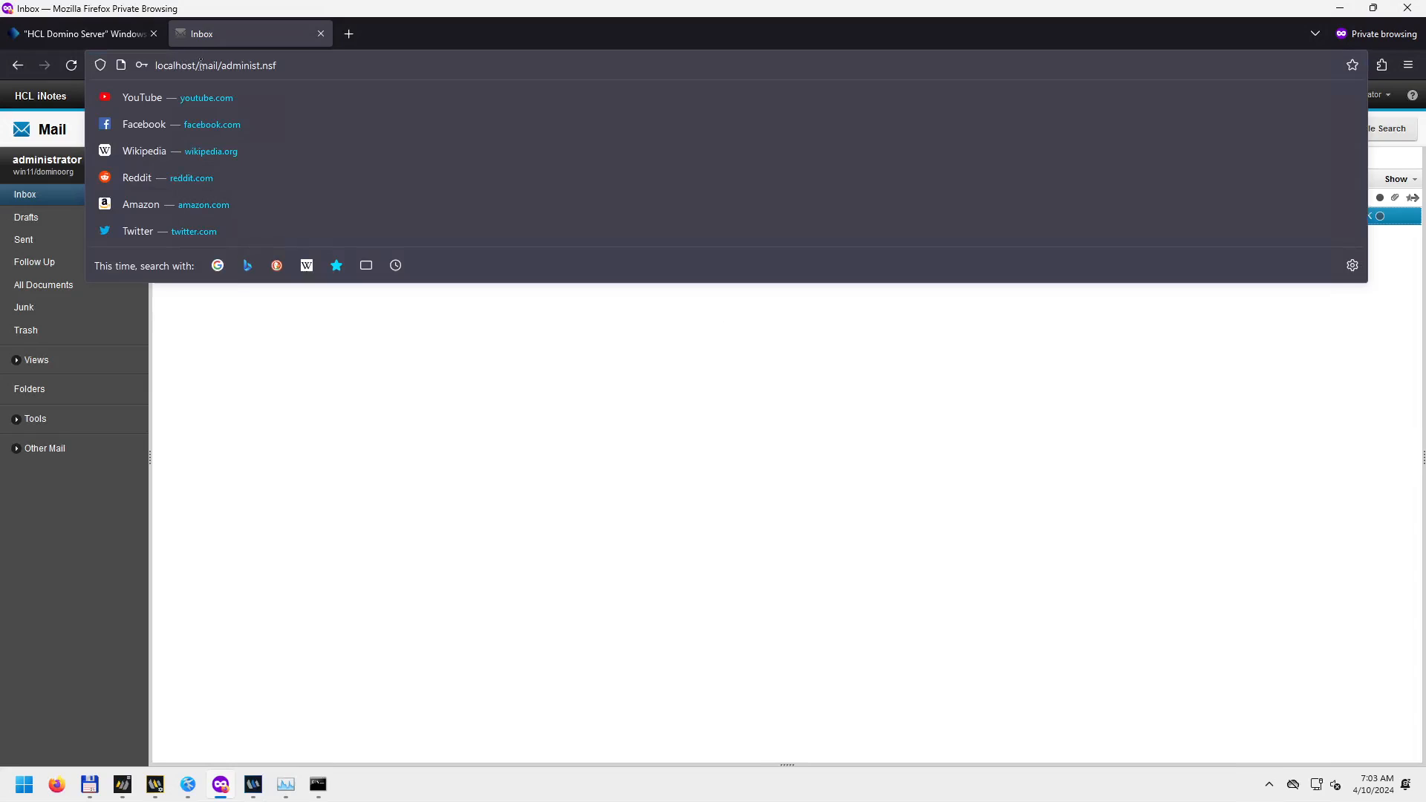
left_click_drag(196, 65, 148, 60)
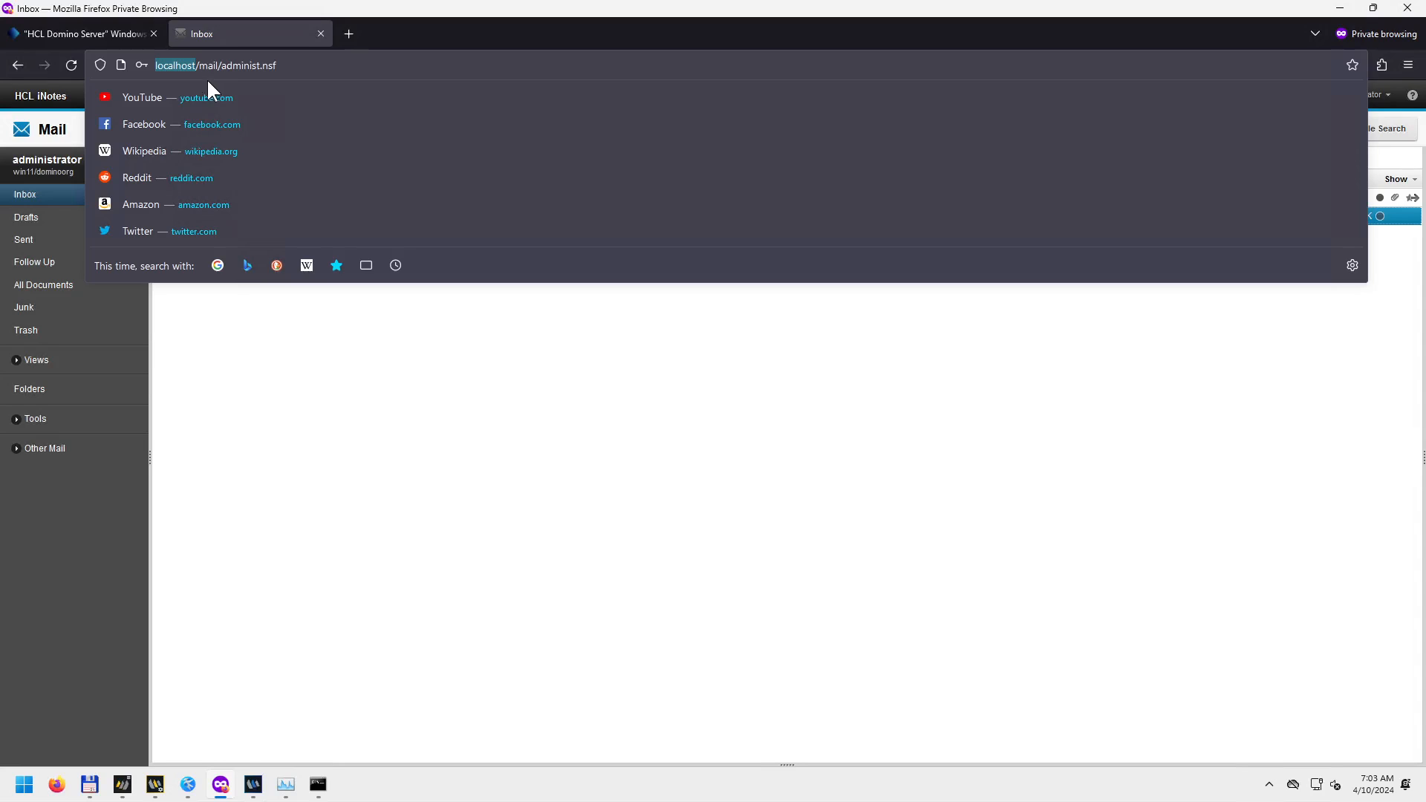
left_click_drag(197, 66, 296, 72)
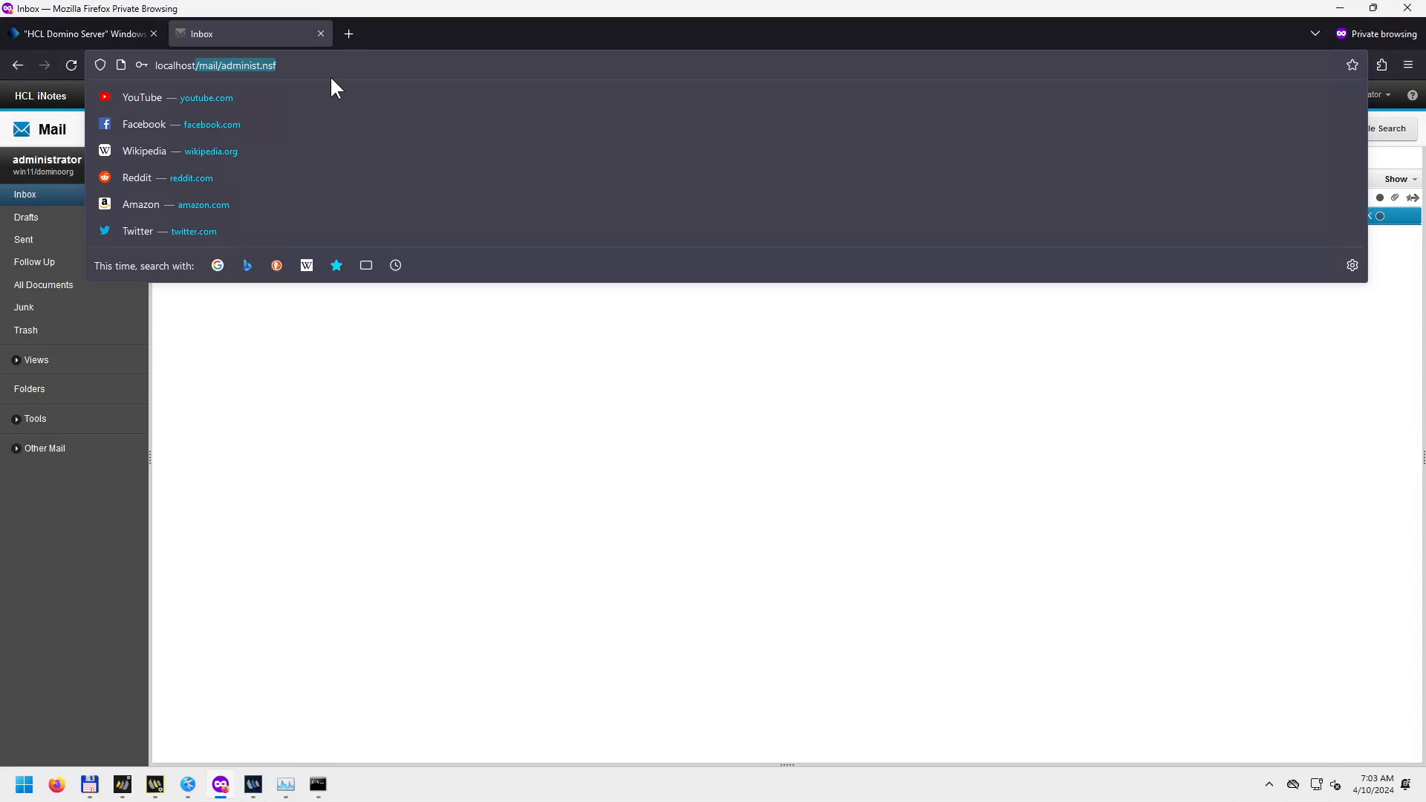
left_click(379, 435)
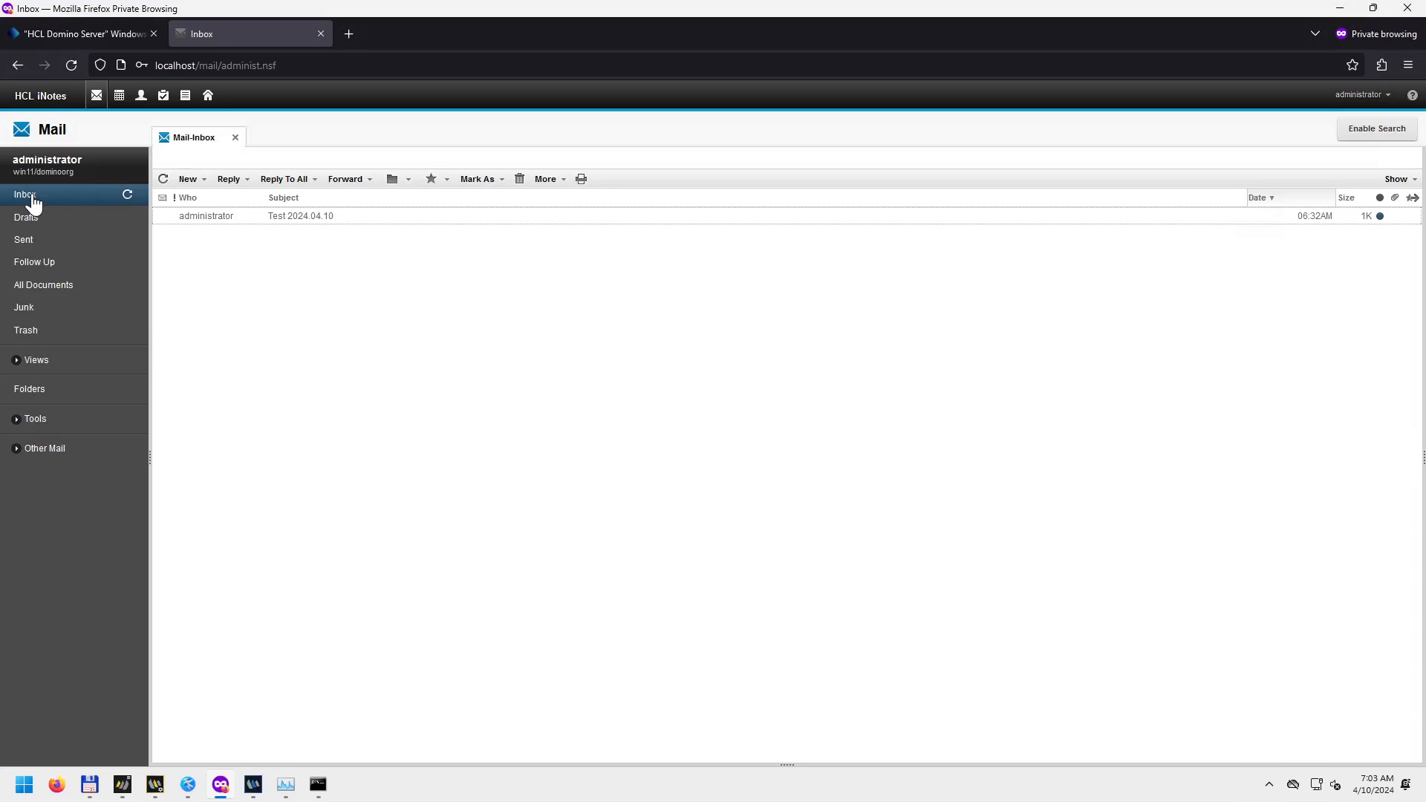
Open the Test 2024.04.10 message in iNotes, then switch to the HCL Notes window.
left_click(199, 218)
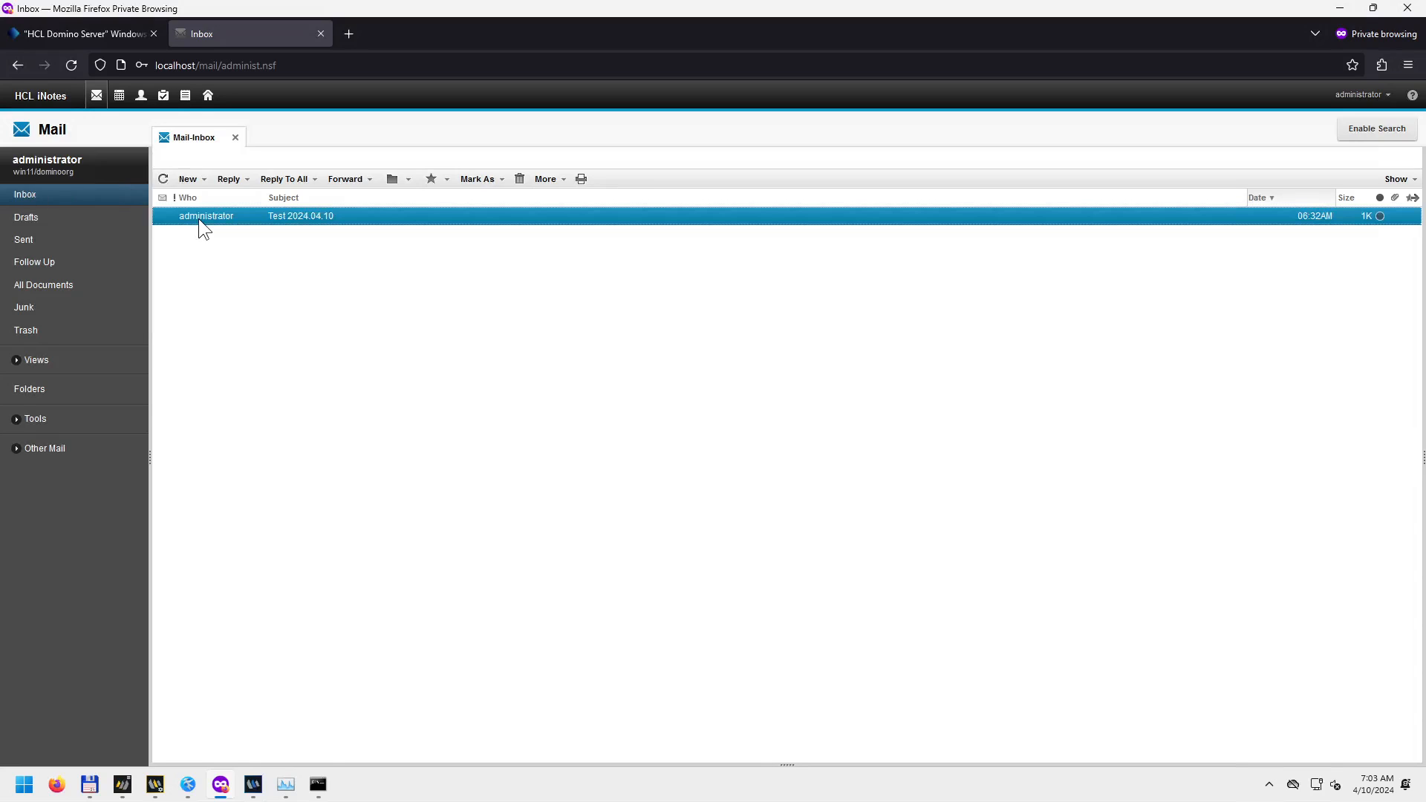
double_click(206, 221)
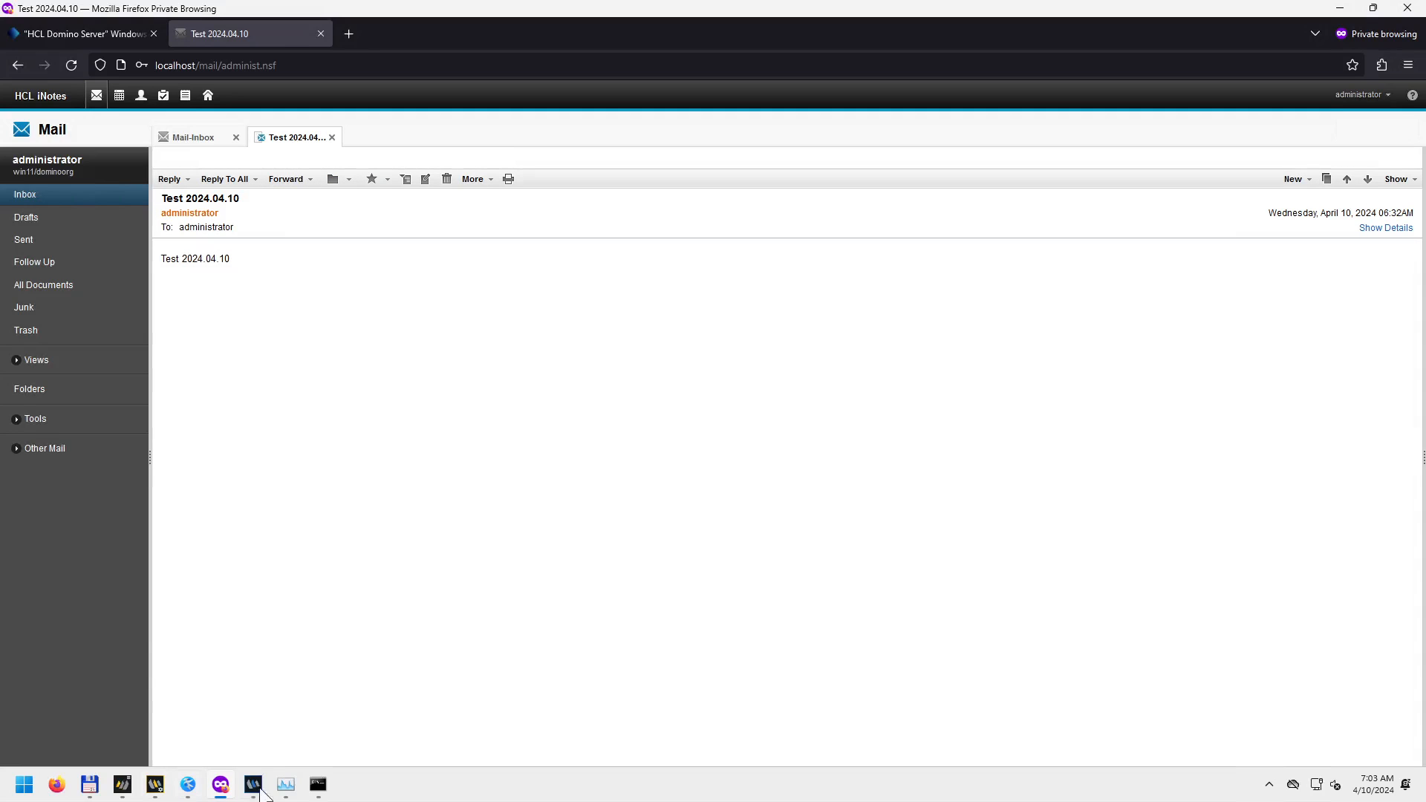
mouse_move(260, 768)
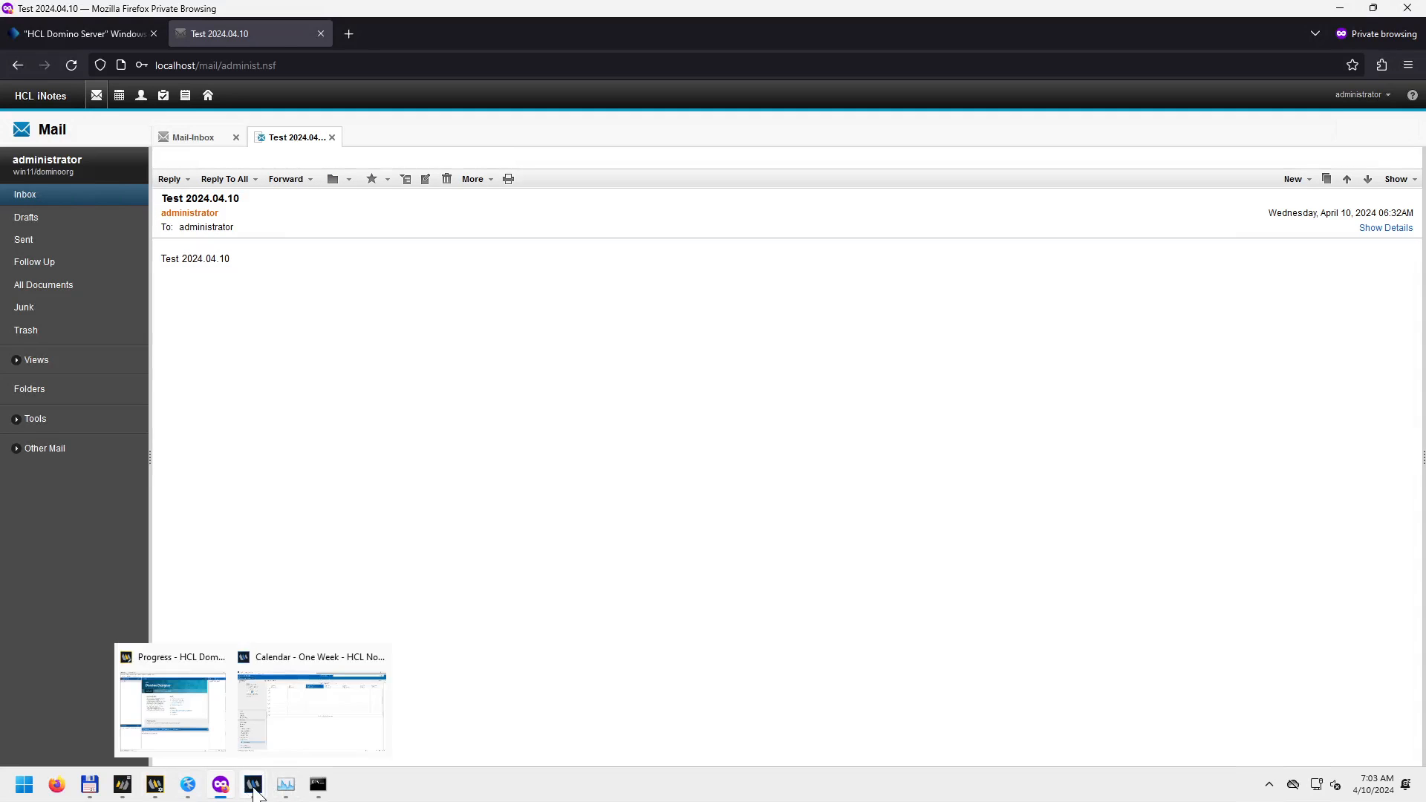
left_click(287, 719)
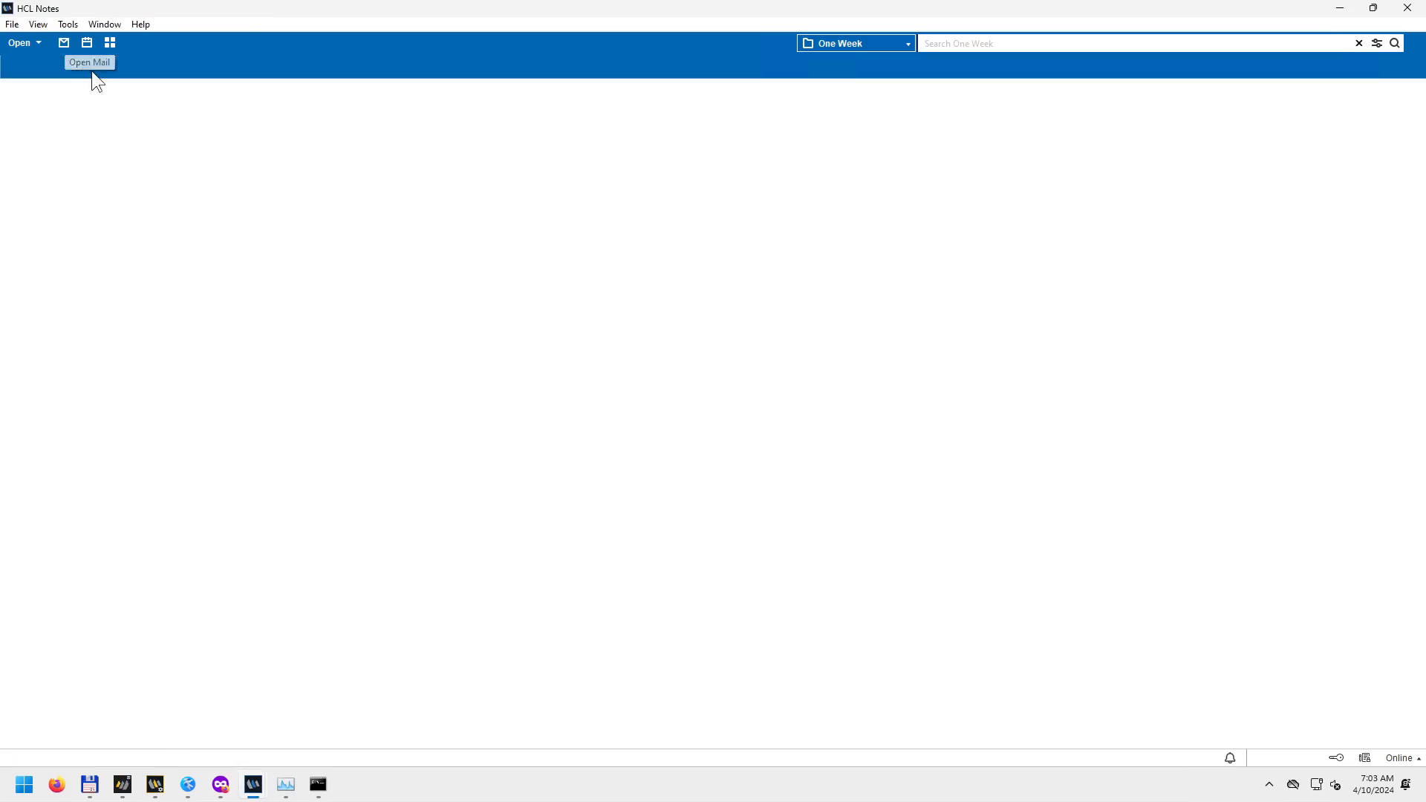
Open the administrator's mail, view Test 2024.04.10 in its own tab, and check the database properties.
left_click(65, 47)
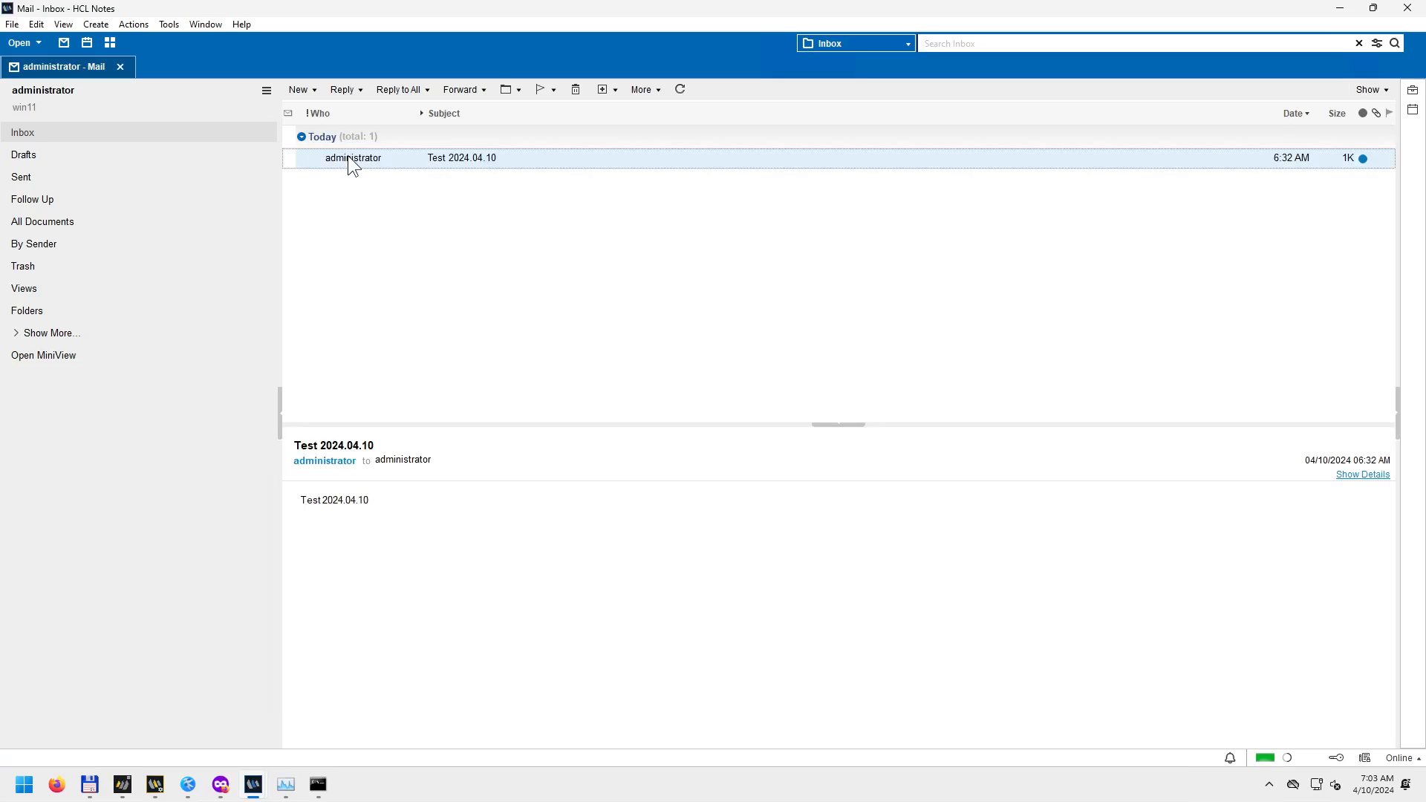
double_click(351, 159)
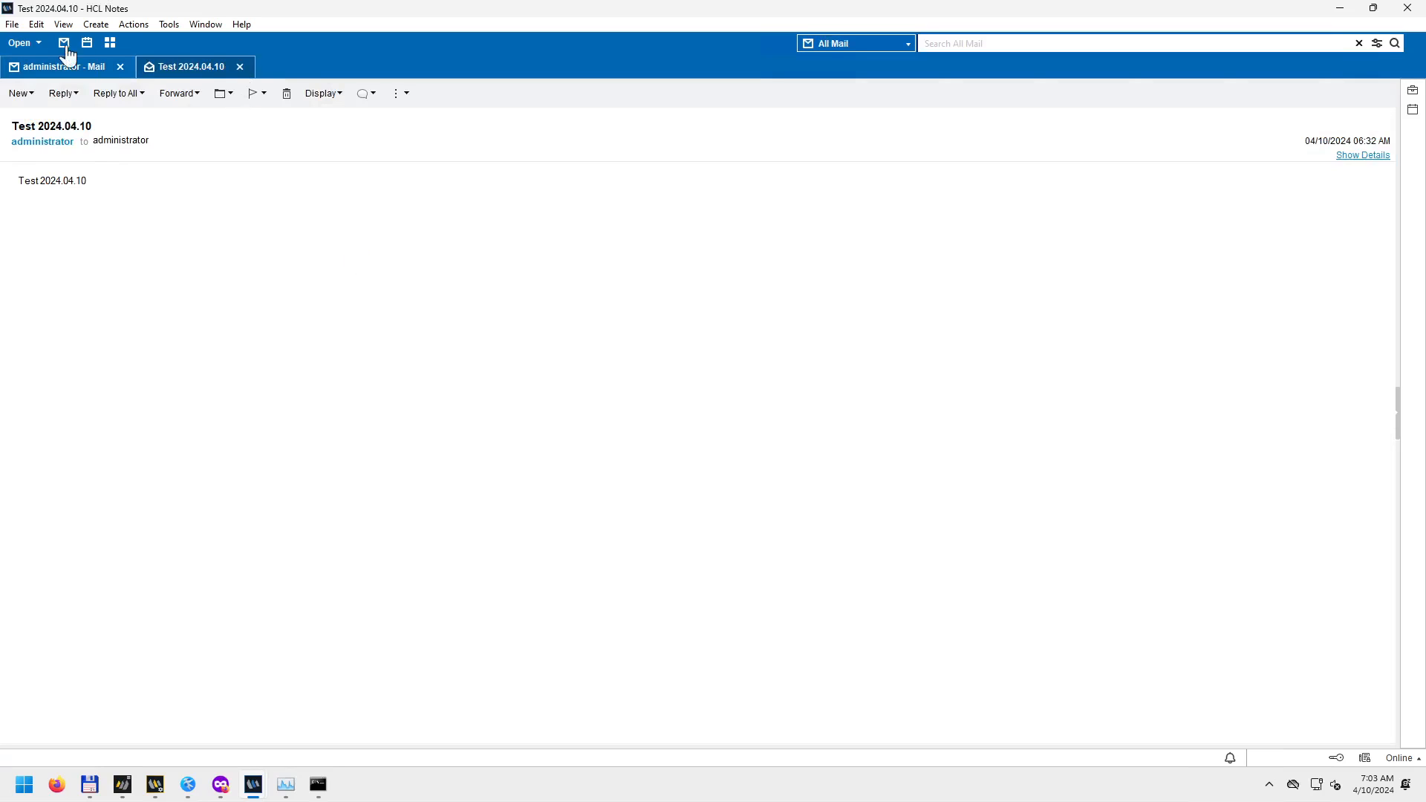
left_click(11, 24)
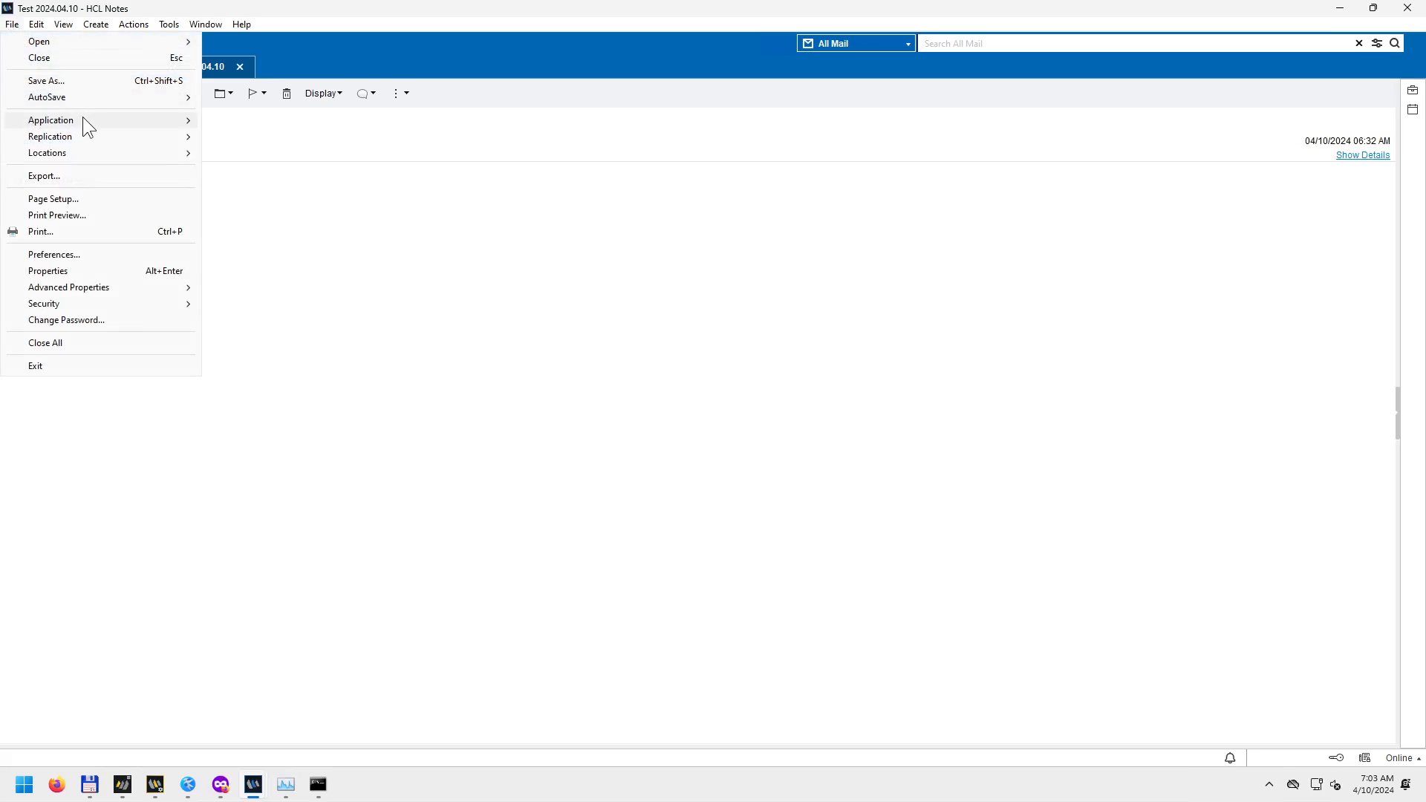
mouse_move(83, 119)
left_click(243, 121)
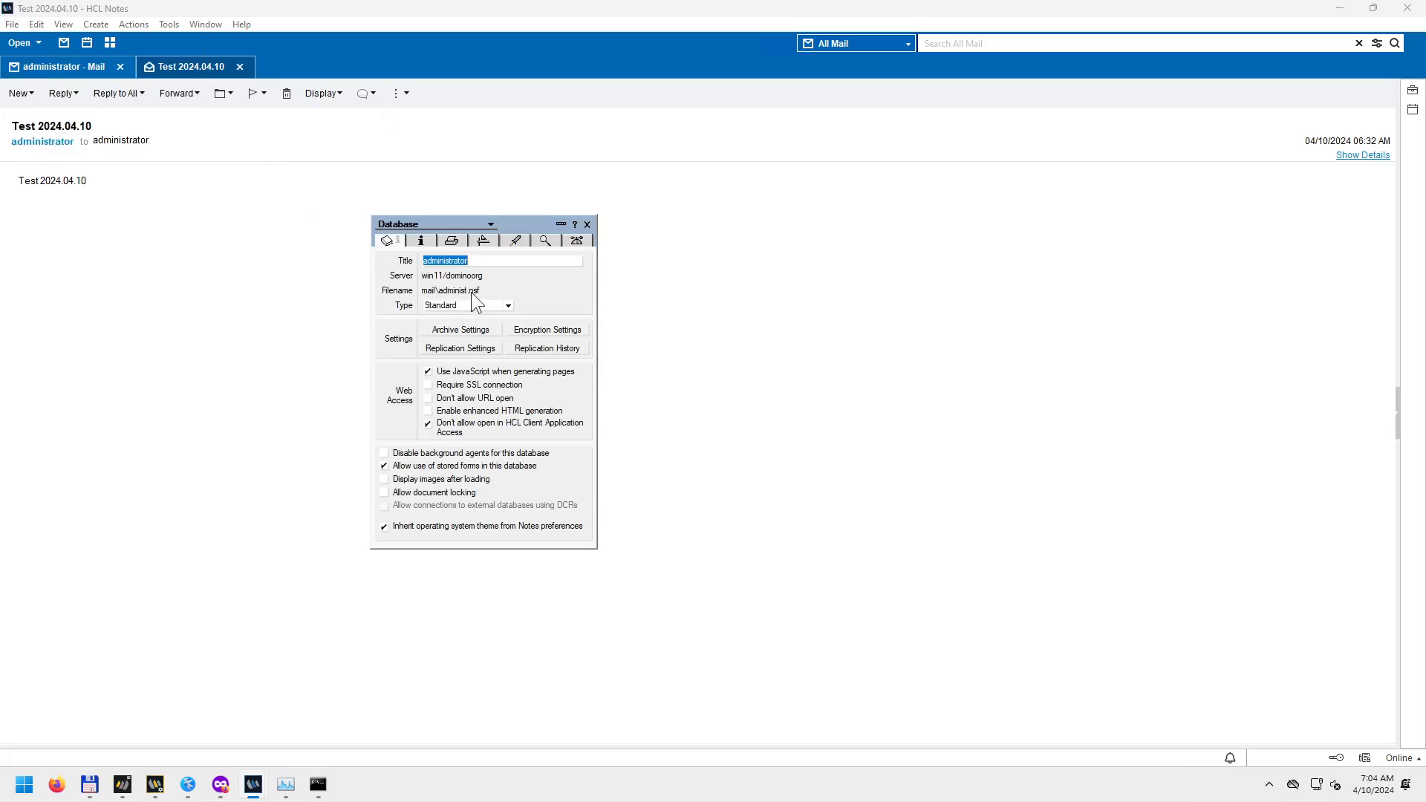
left_click(587, 224)
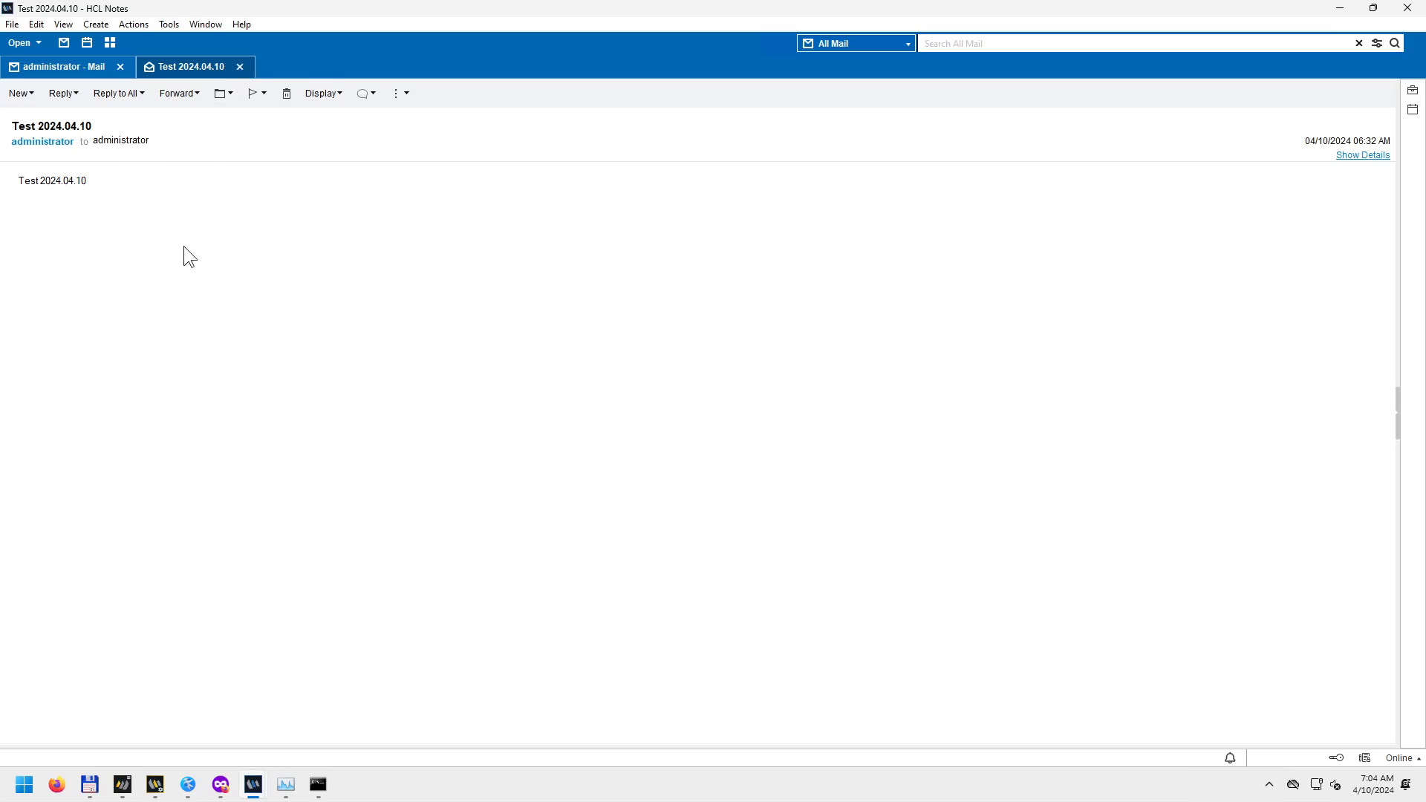
Browse the message's right-click menu and Actions menu without choosing anything.
right_click(176, 213)
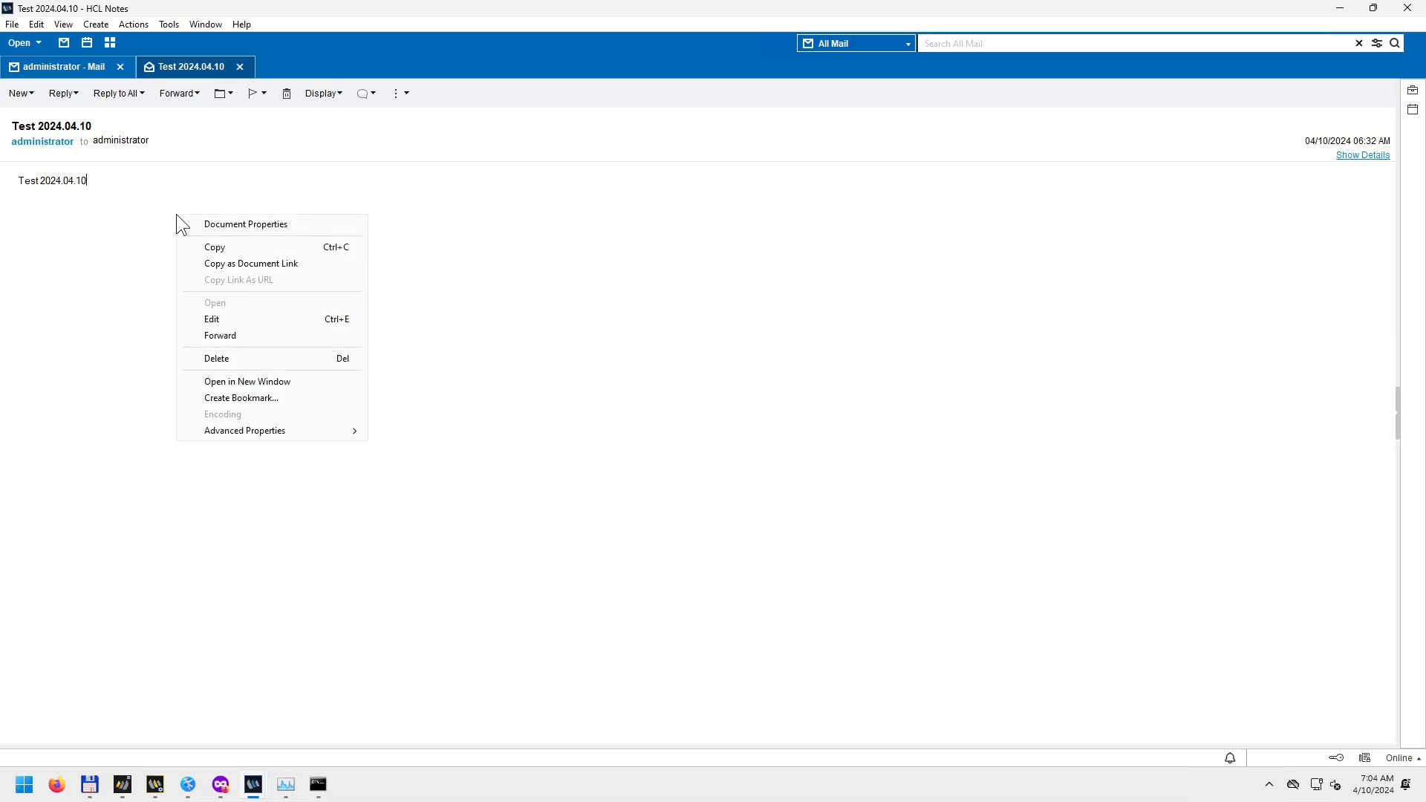
left_click(177, 181)
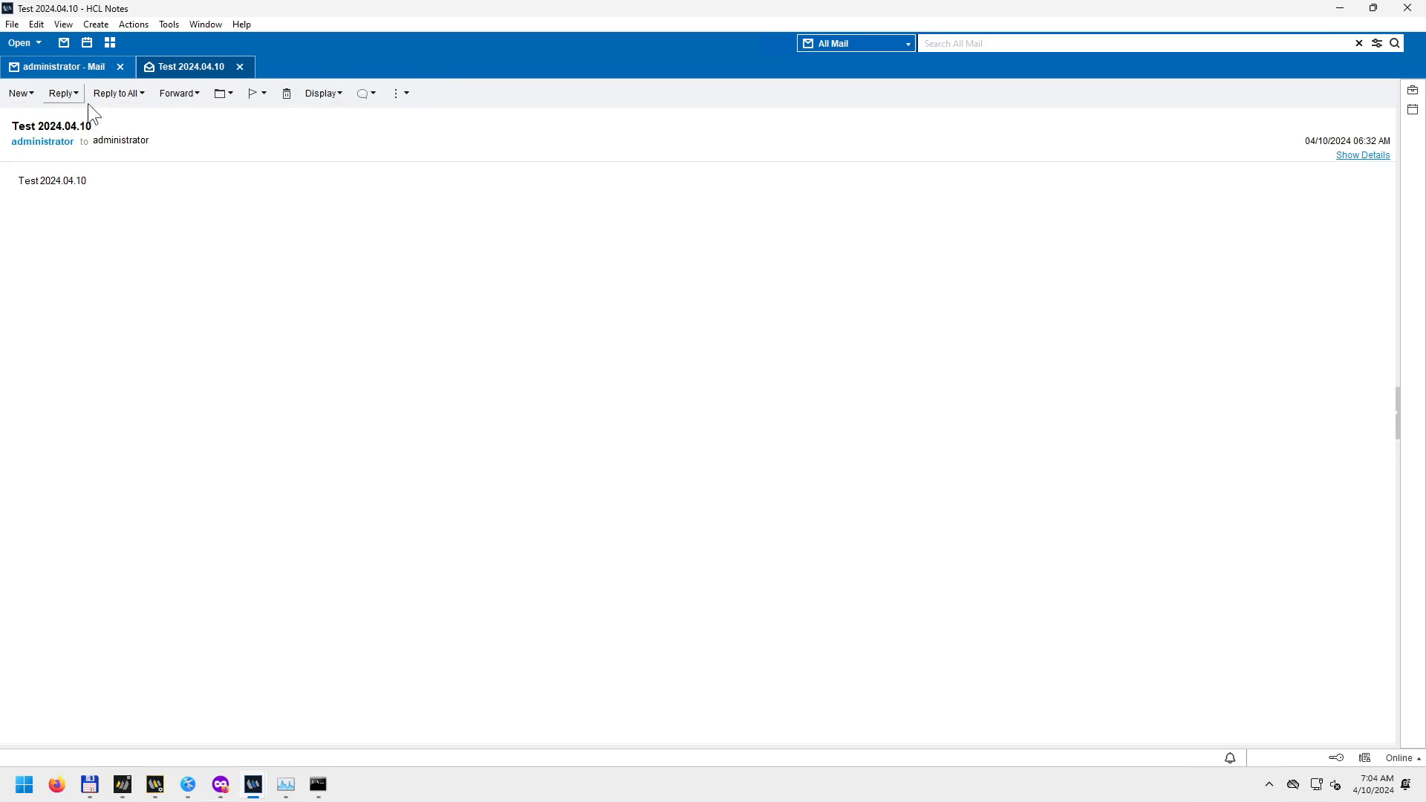
left_click(135, 25)
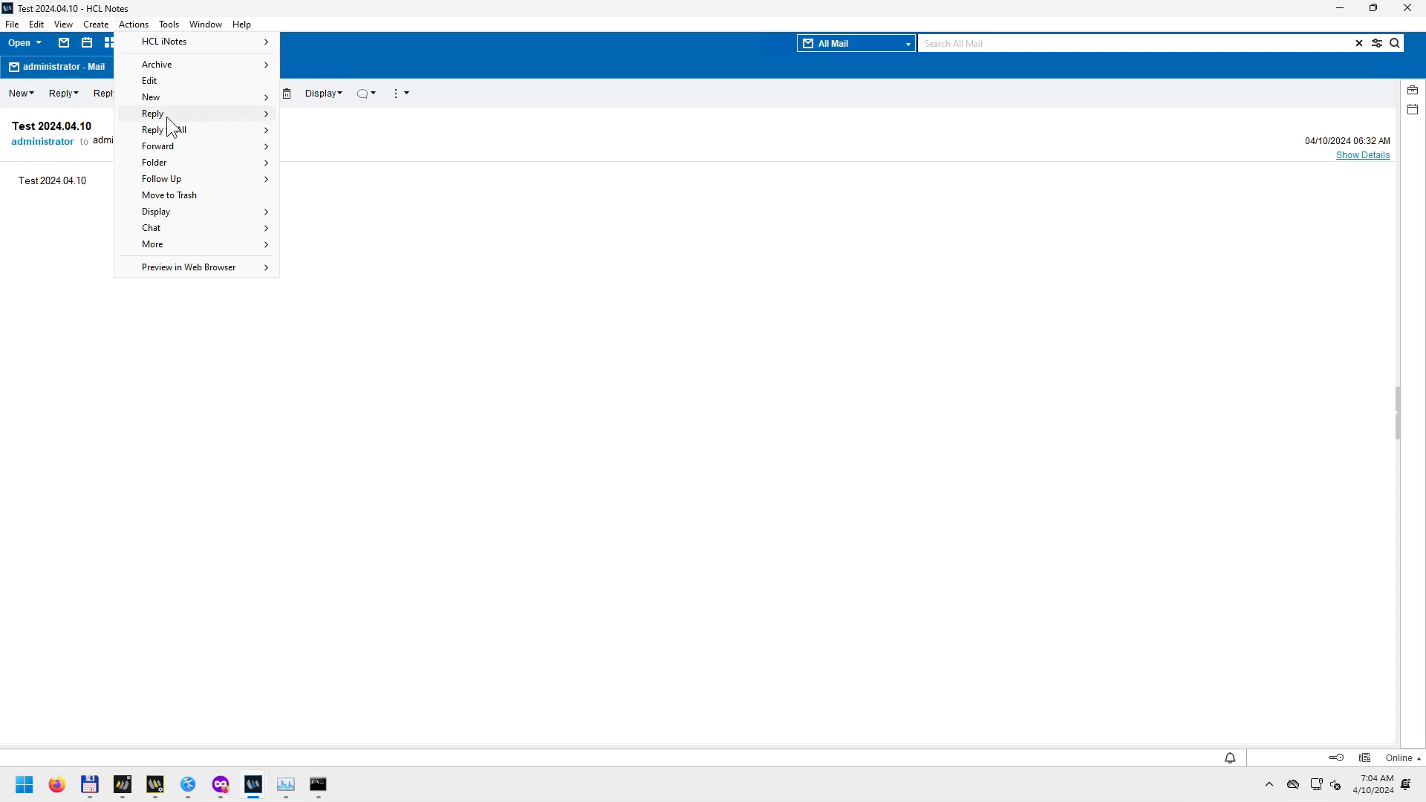
mouse_move(178, 134)
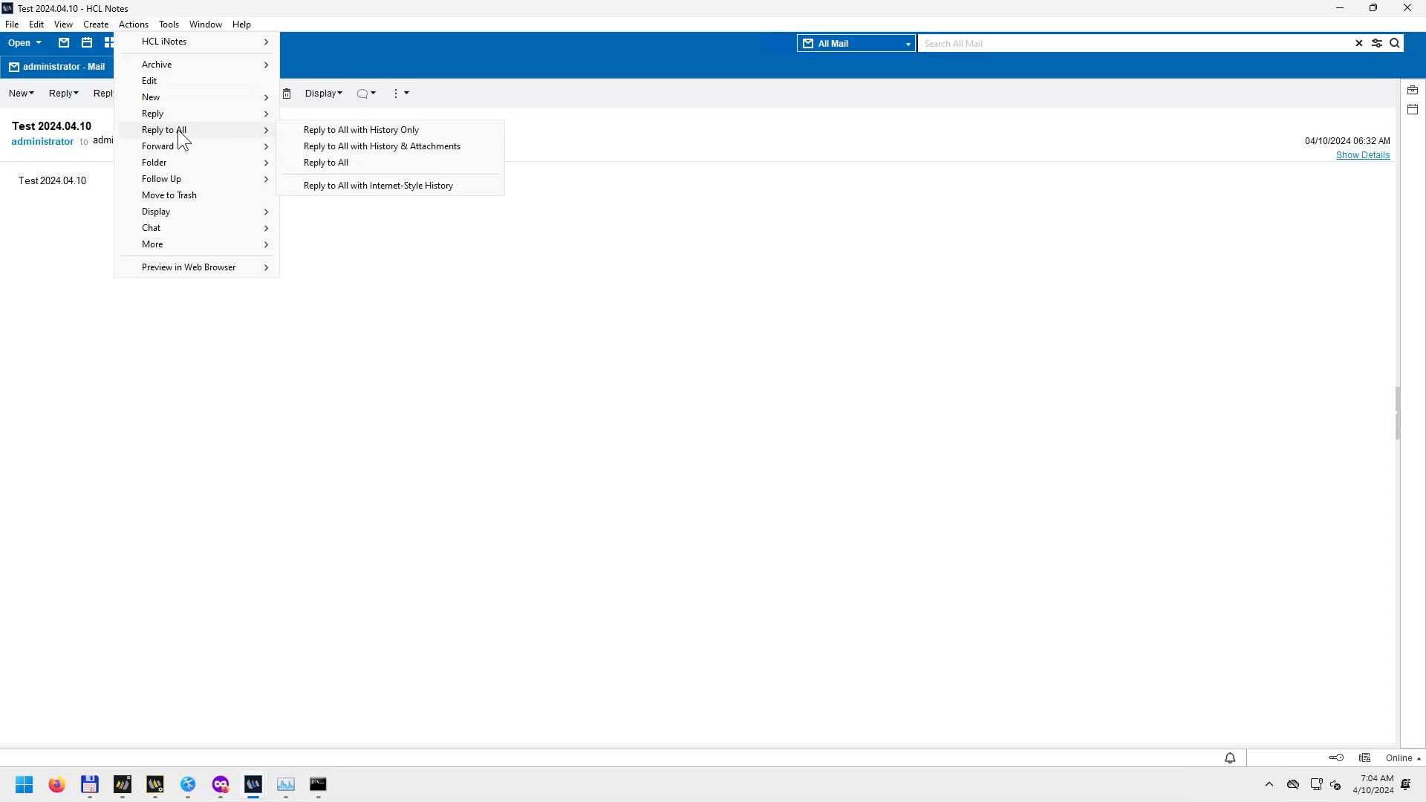
left_click(137, 28)
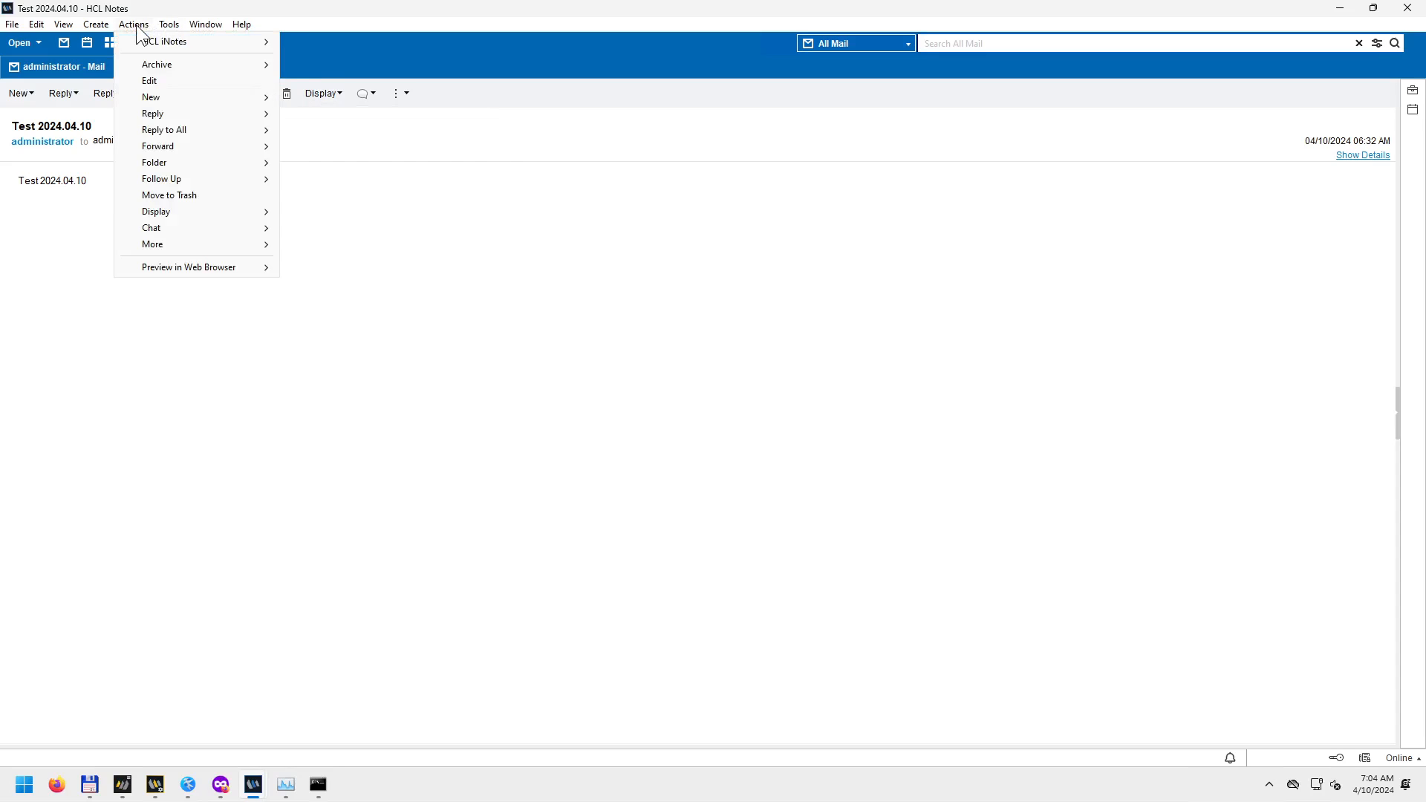
left_click(135, 24)
left_click(135, 24)
mouse_move(158, 132)
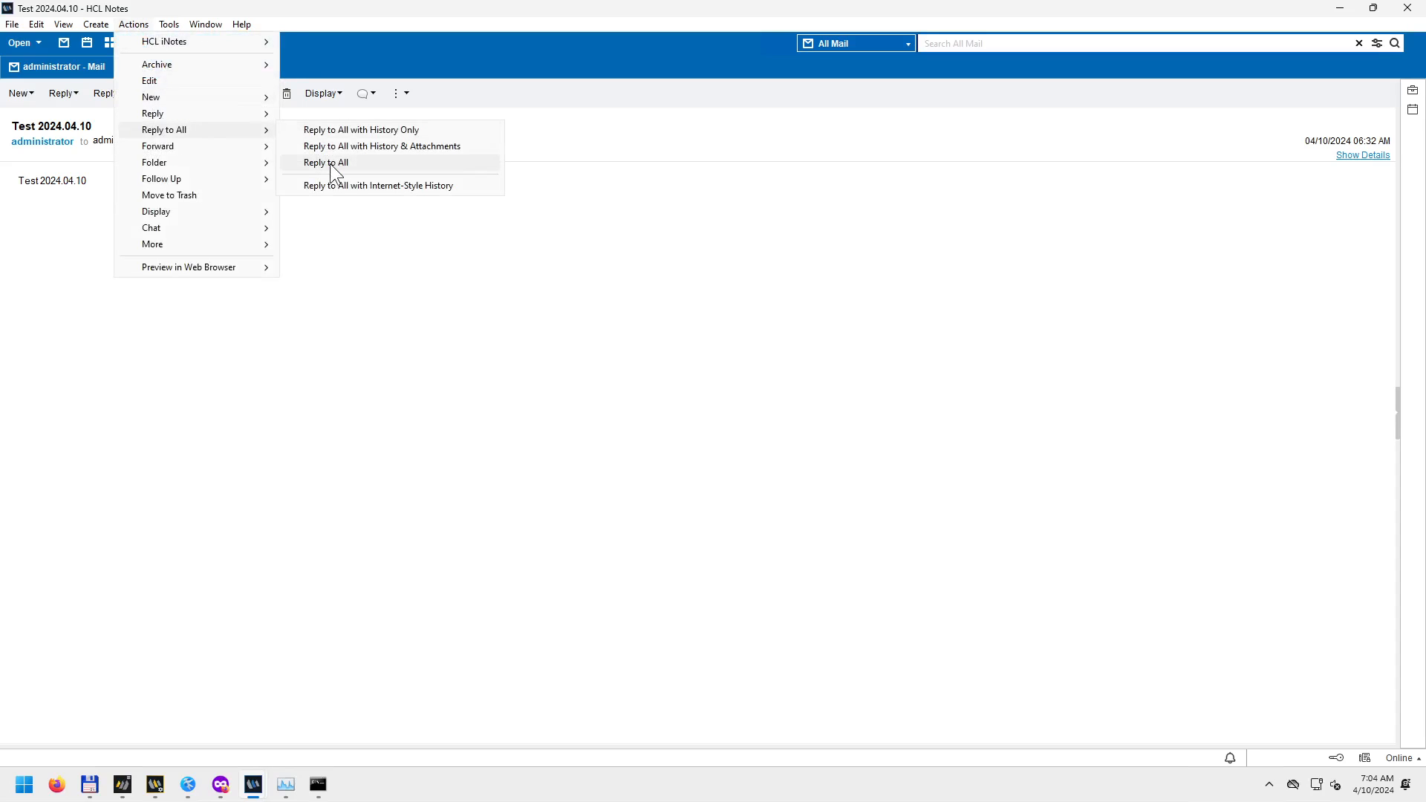
left_click(406, 375)
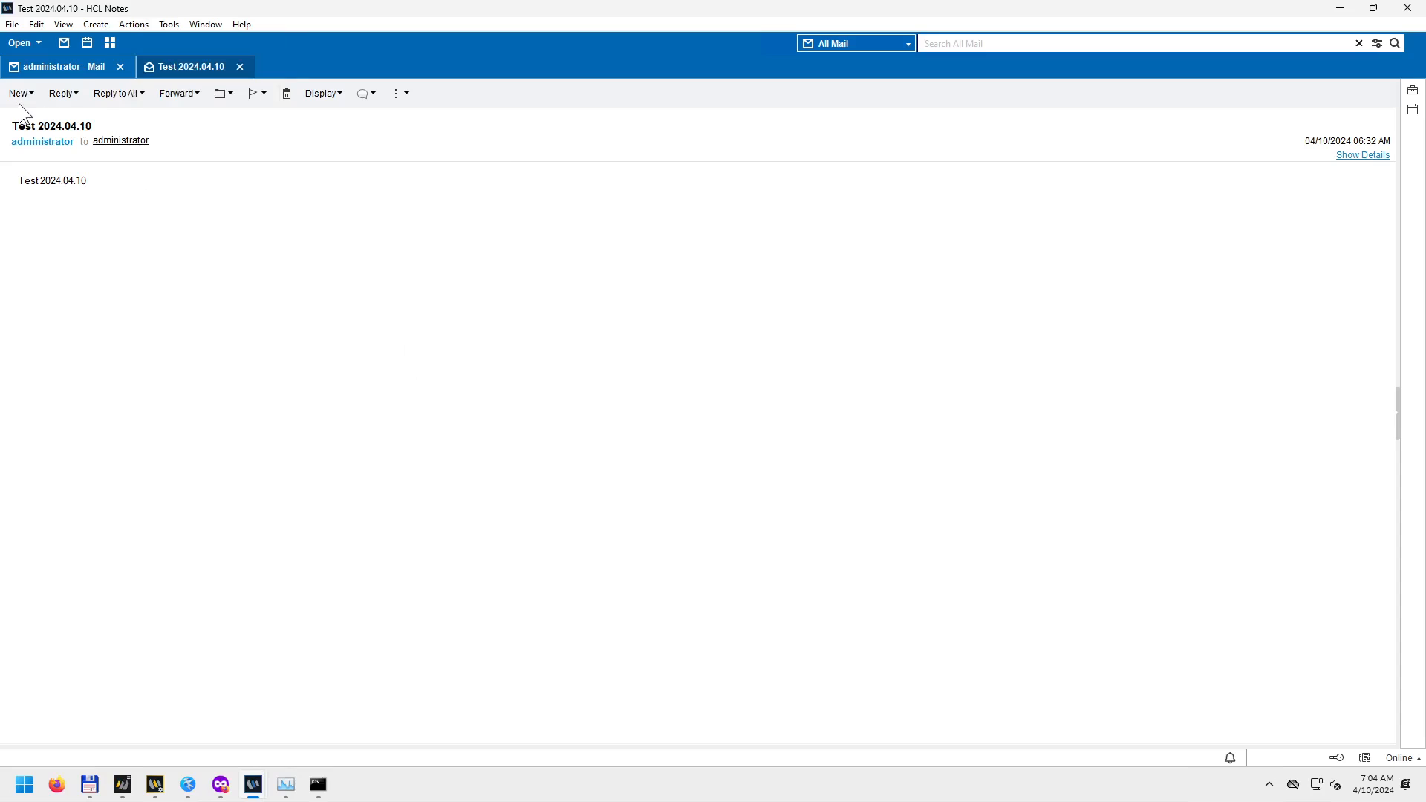
View the Reply to All variants, then close the Test 2024.04.10 message tab.
left_click(143, 93)
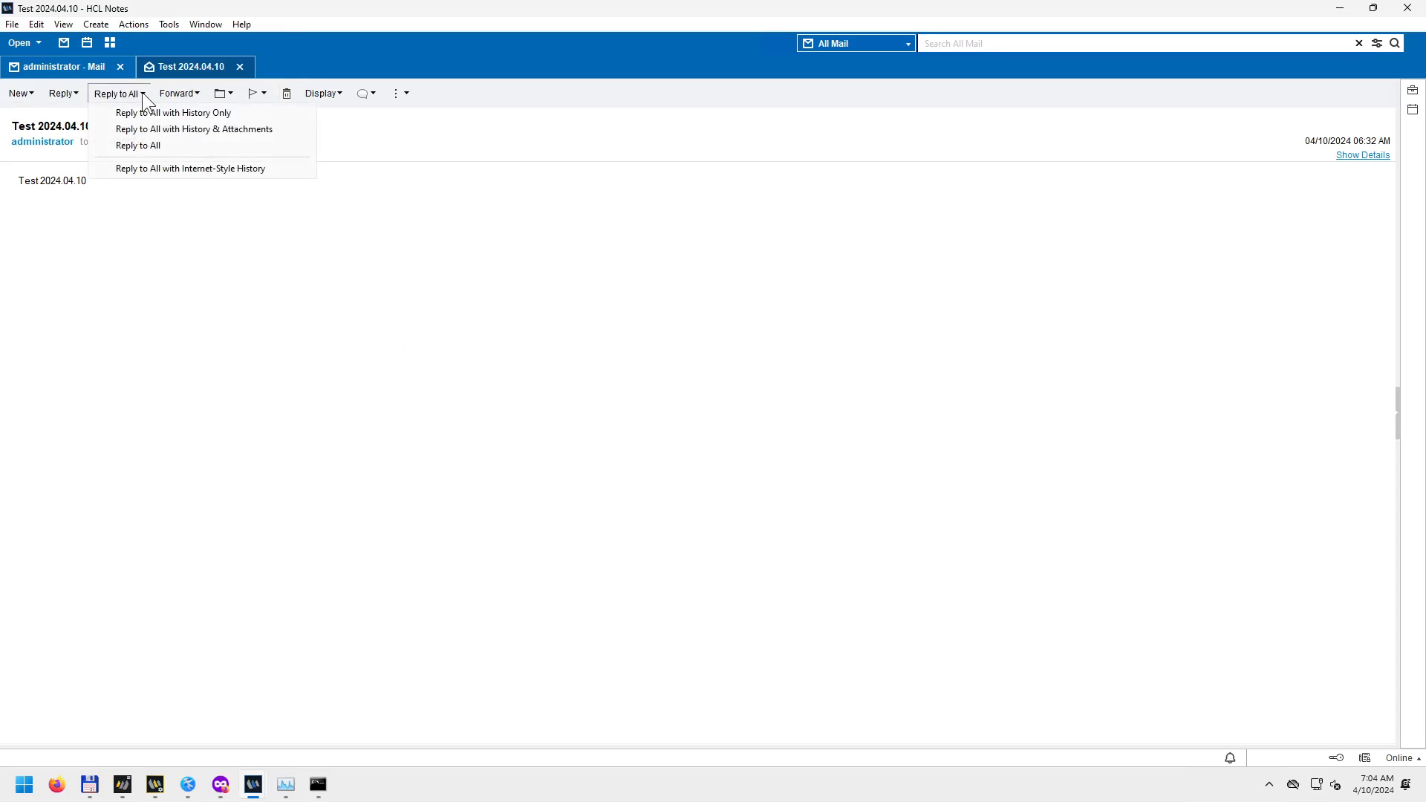
left_click(316, 336)
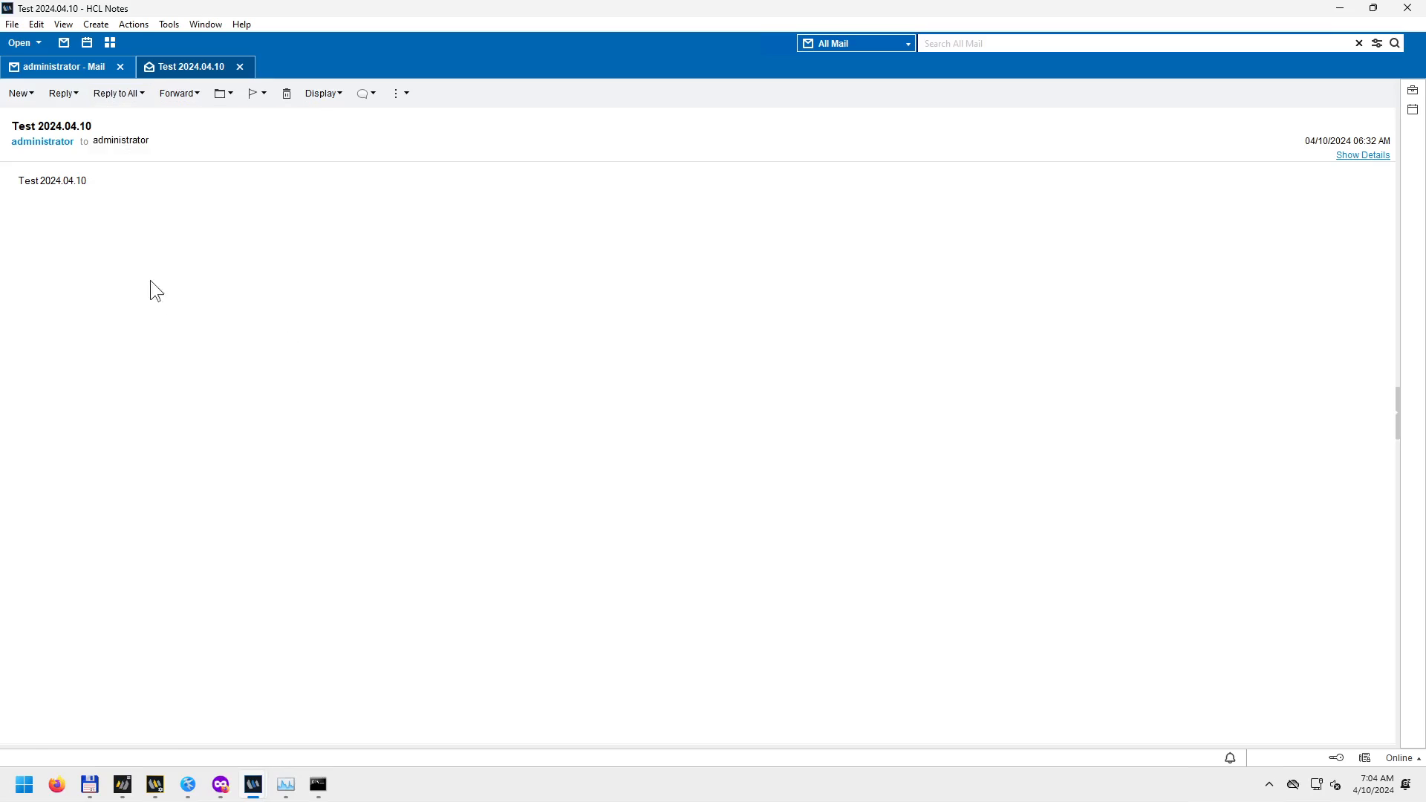
right_click(145, 219)
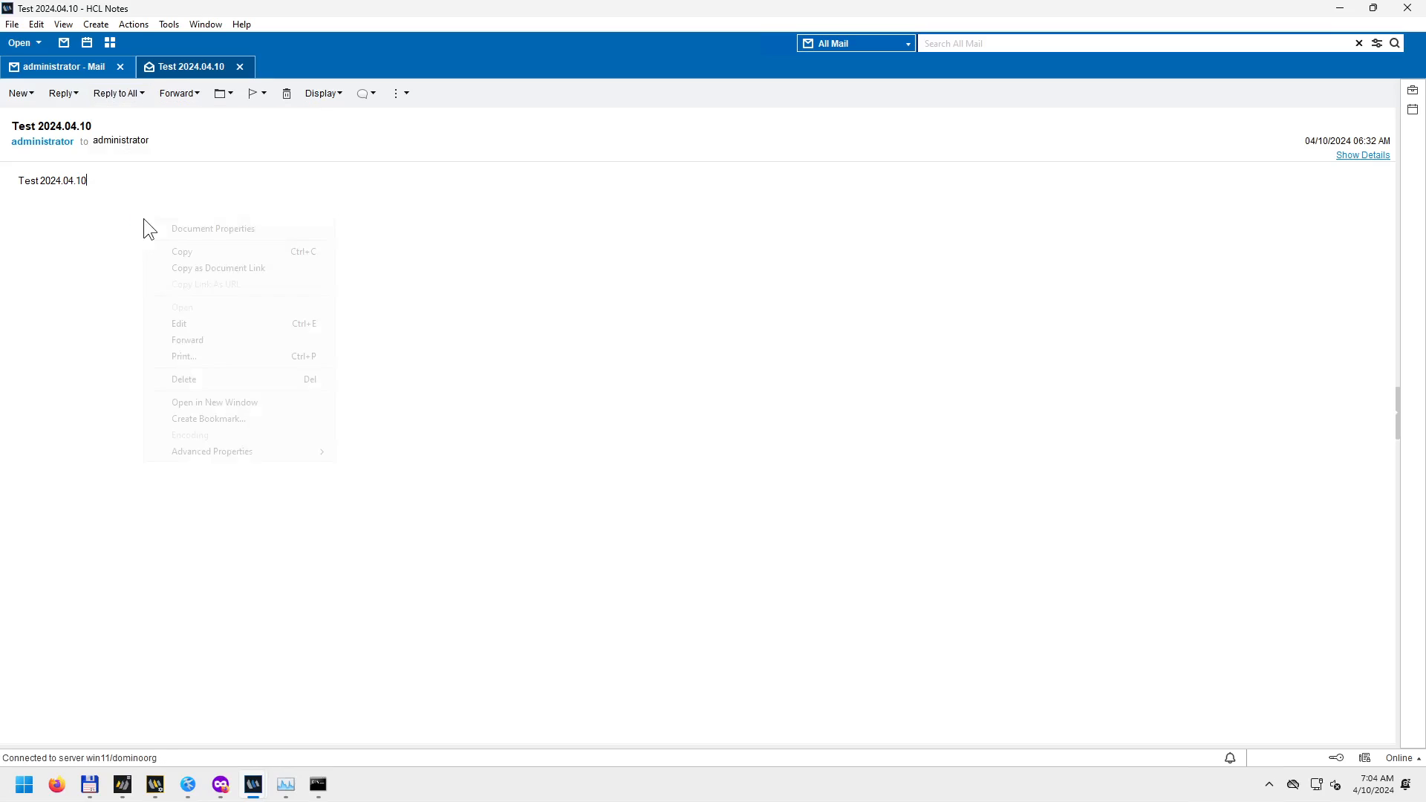
left_click(178, 195)
left_click(240, 67)
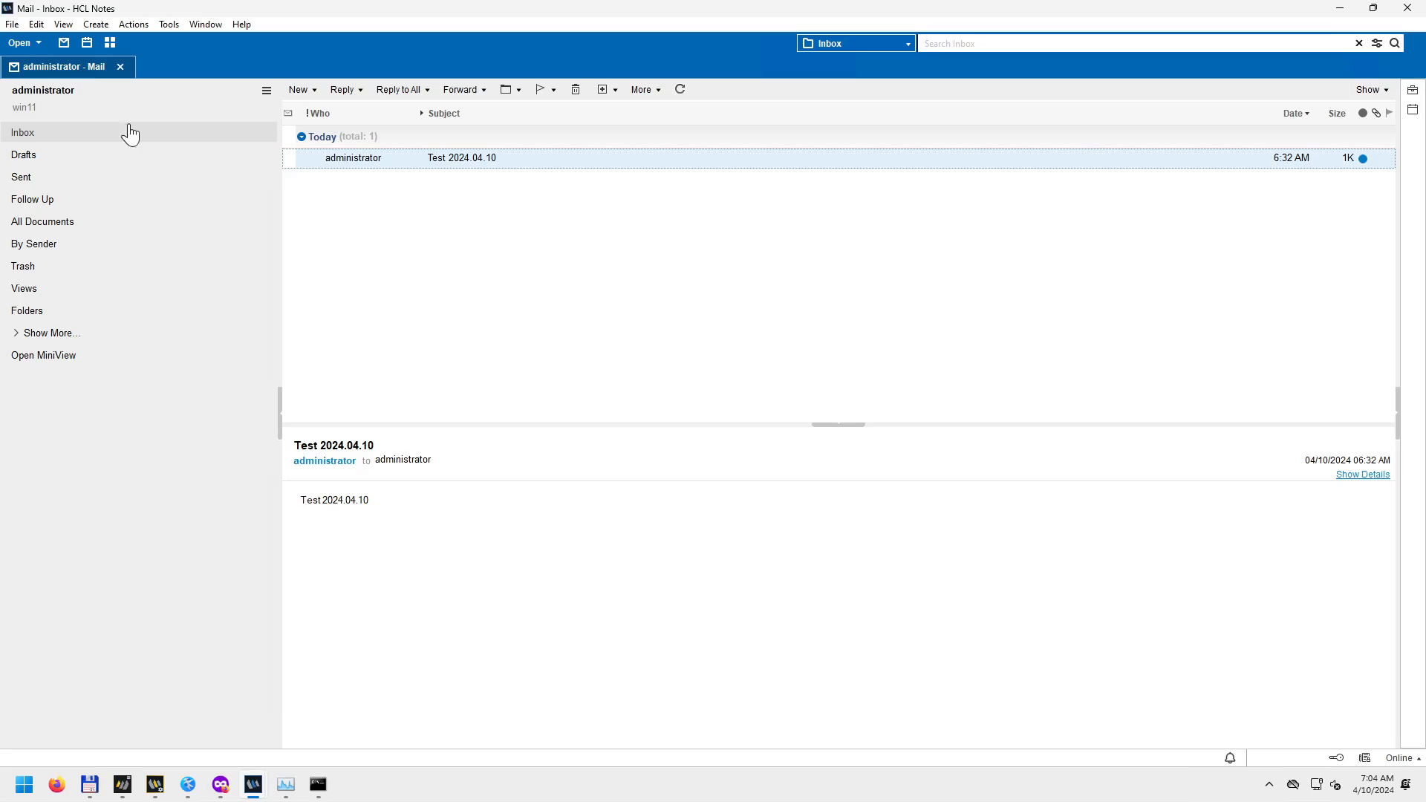
Review the inbox message's context menu and its Reply to All variants.
right_click(354, 159)
mouse_move(425, 297)
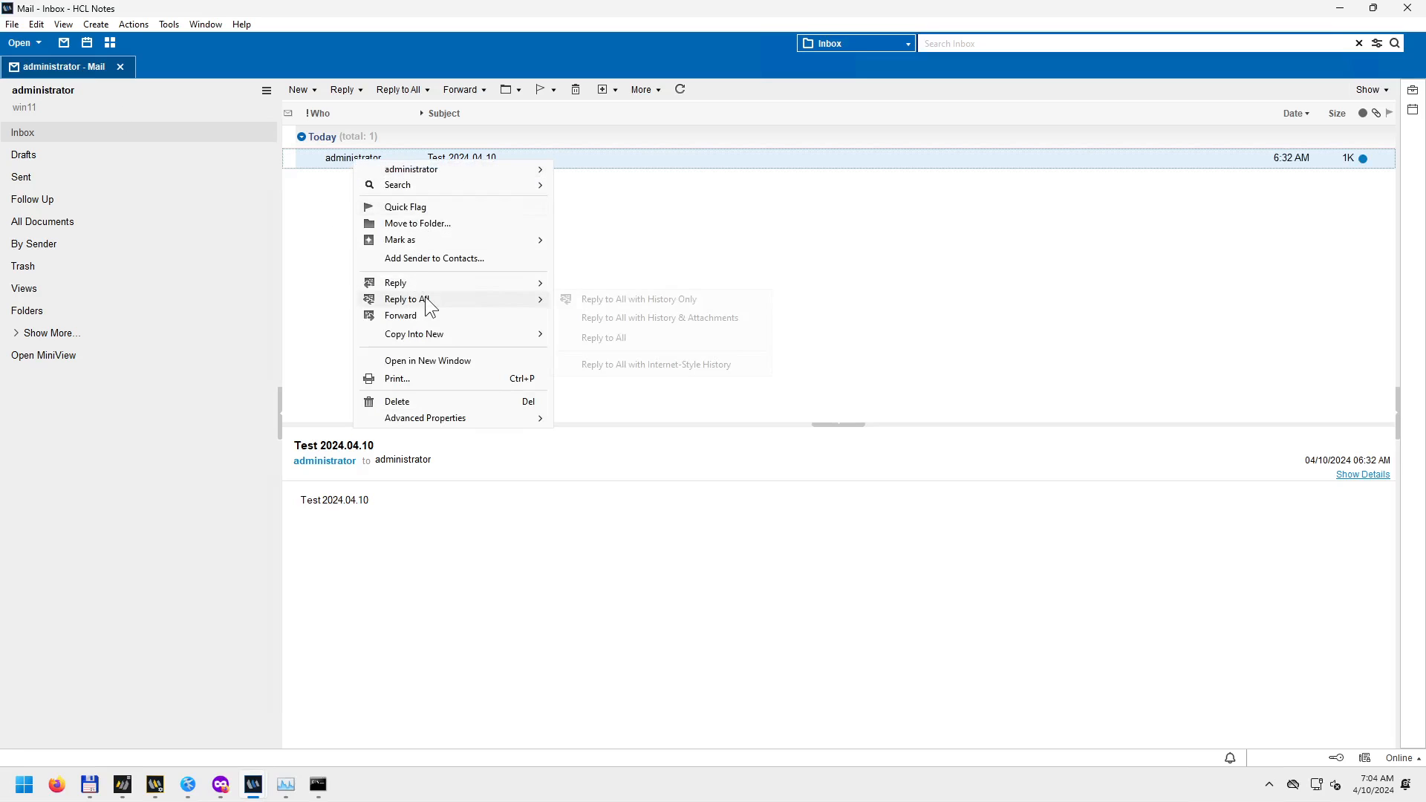
left_click(615, 339)
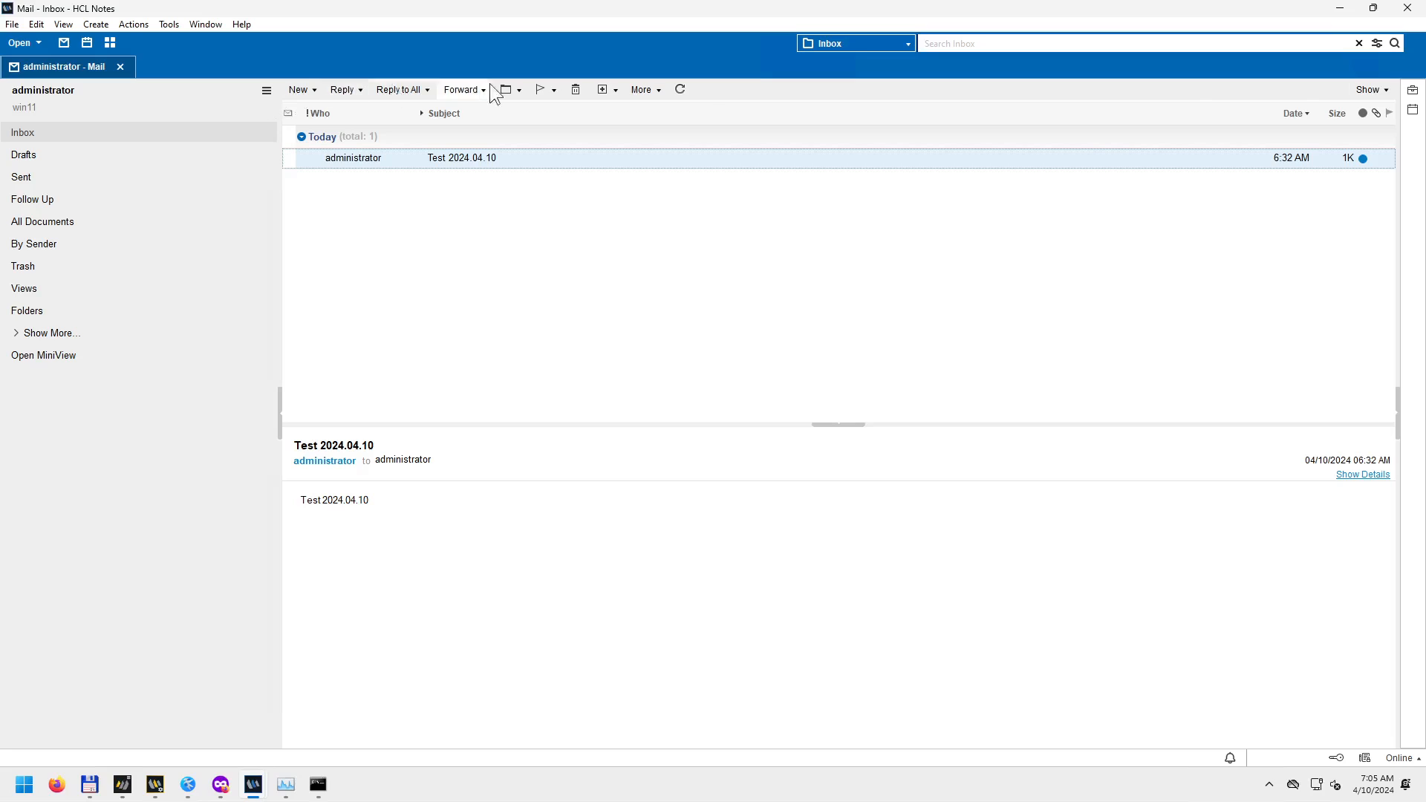
left_click(426, 91)
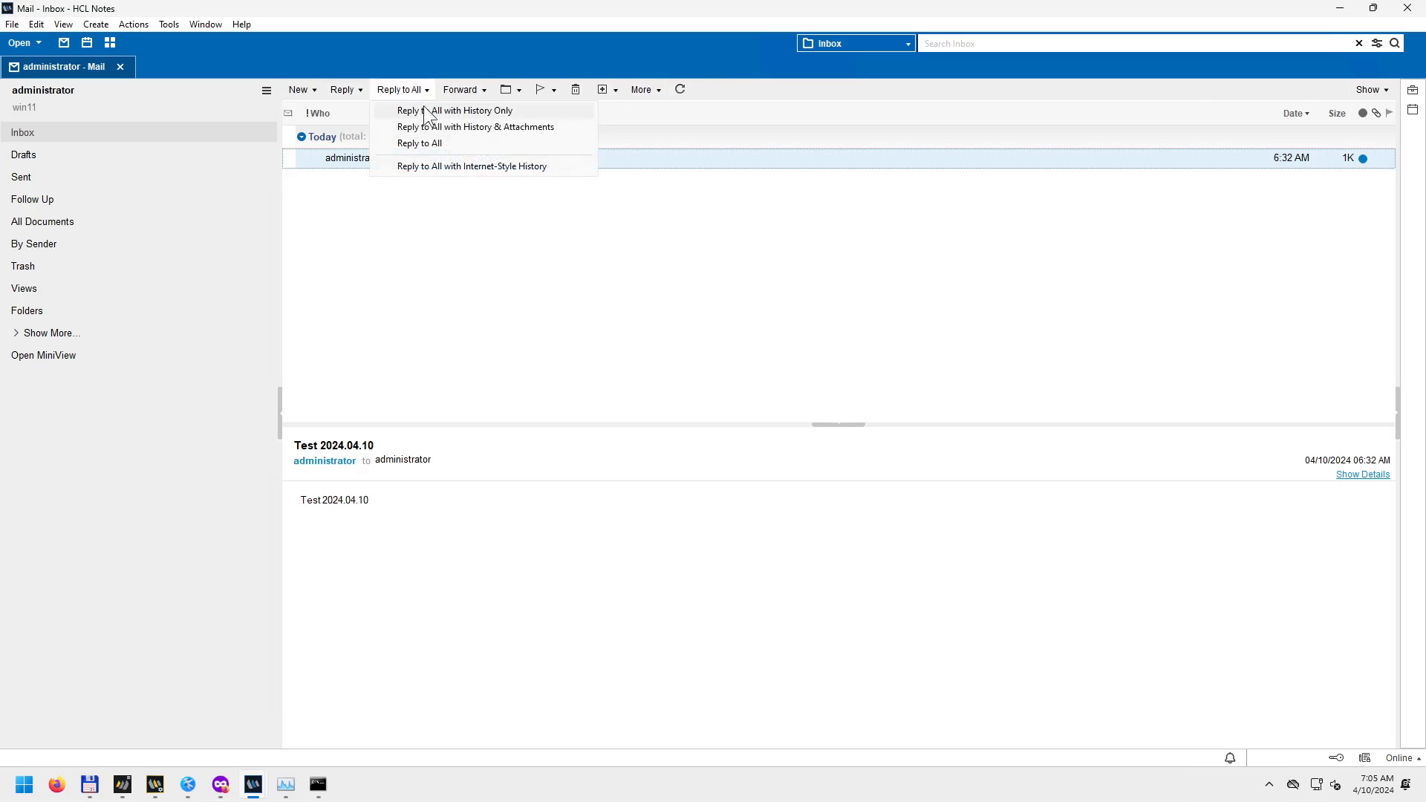
left_click(433, 145)
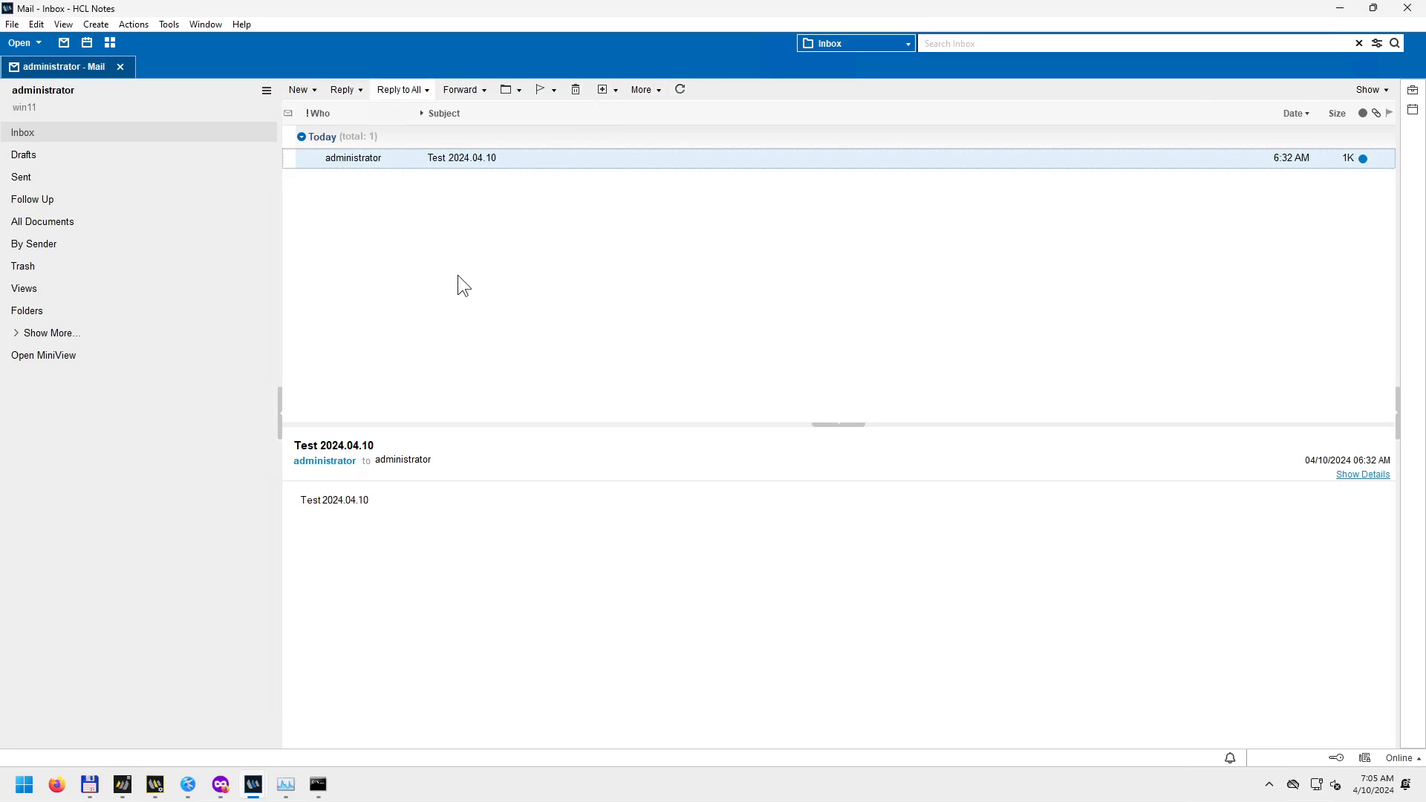
Browse the Actions list, then drag the Notes window out of full screen.
left_click(134, 27)
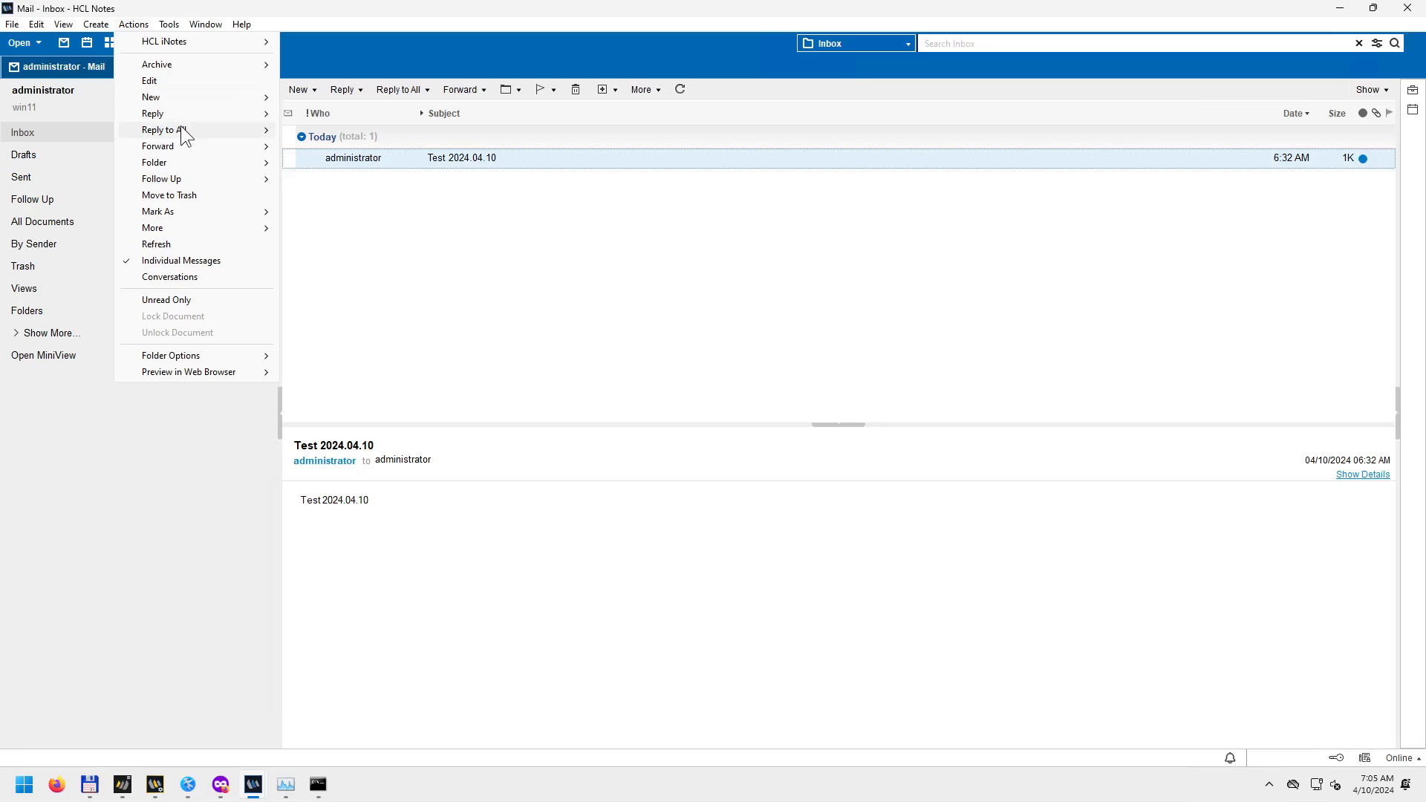
mouse_move(260, 128)
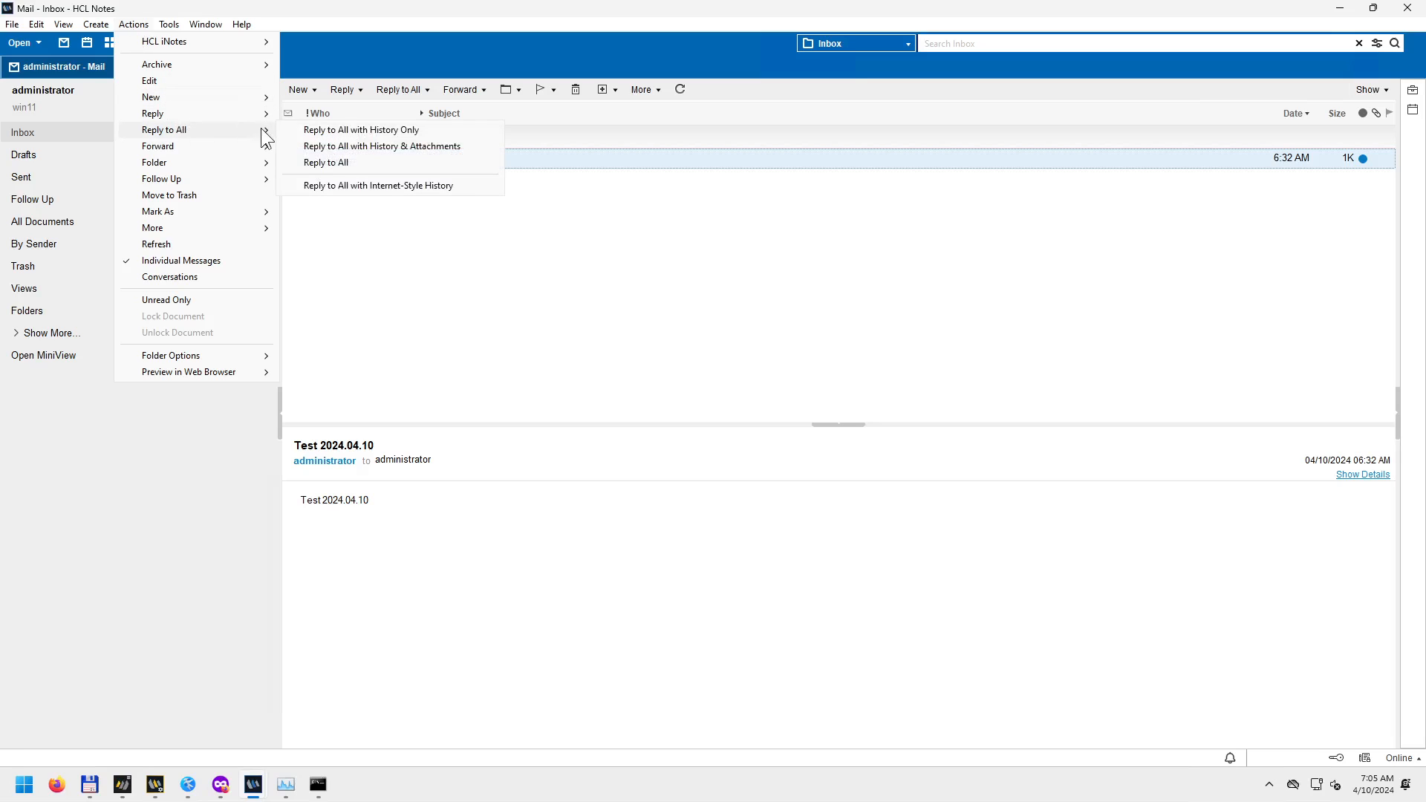
left_click(348, 163)
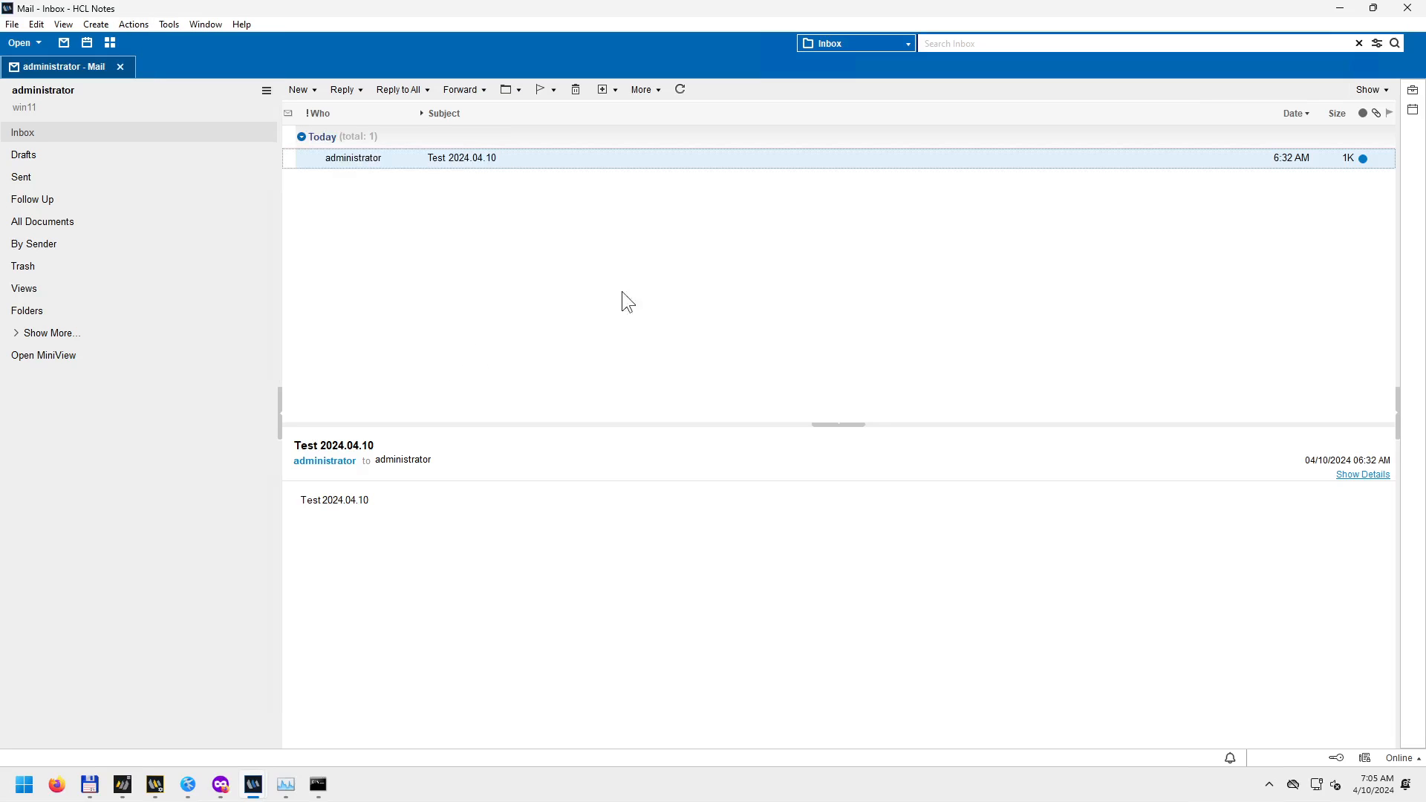
left_click_drag(978, 10, 1424, 3)
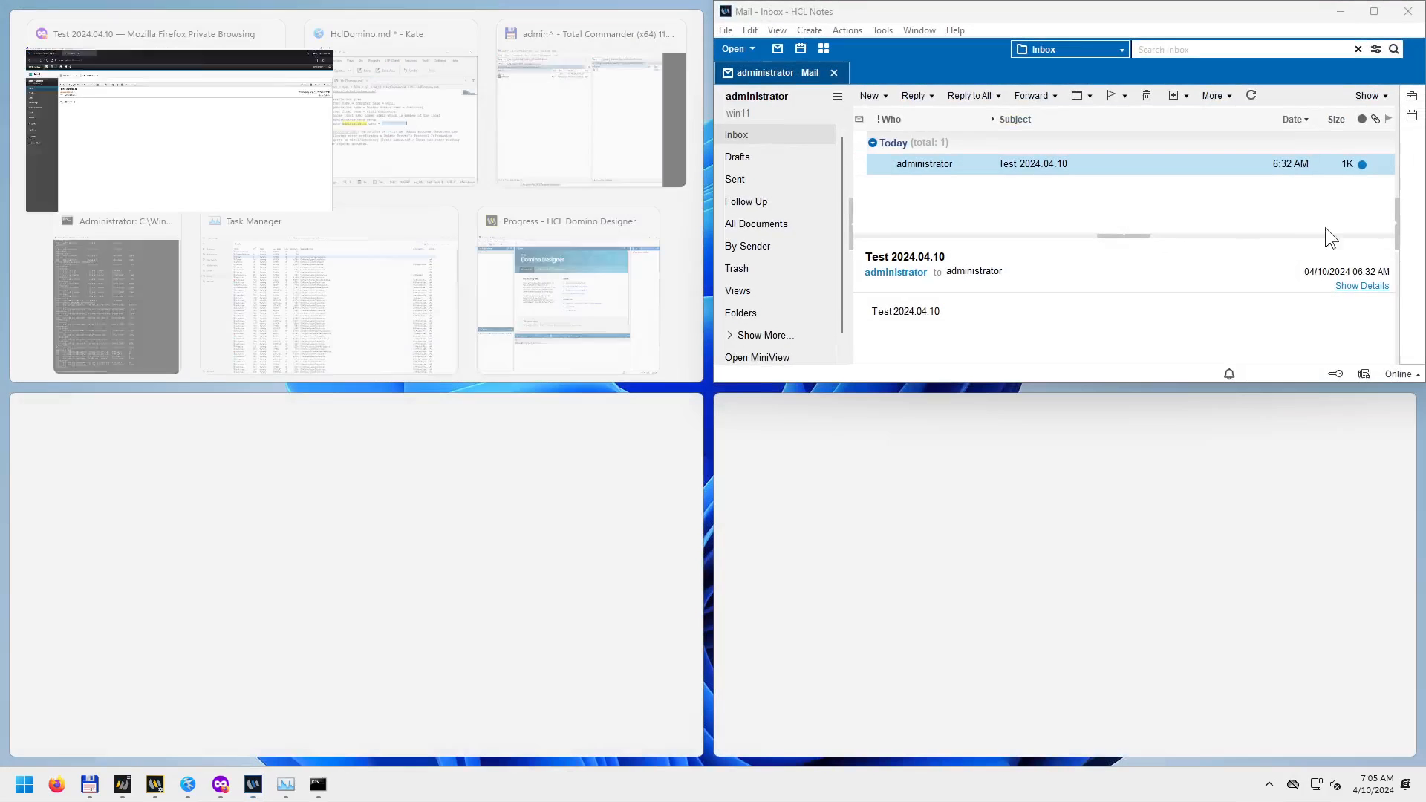
Snap Notes to the right half and the Firefox iNotes window to the left half.
left_click_drag(1045, 11, 1424, 319)
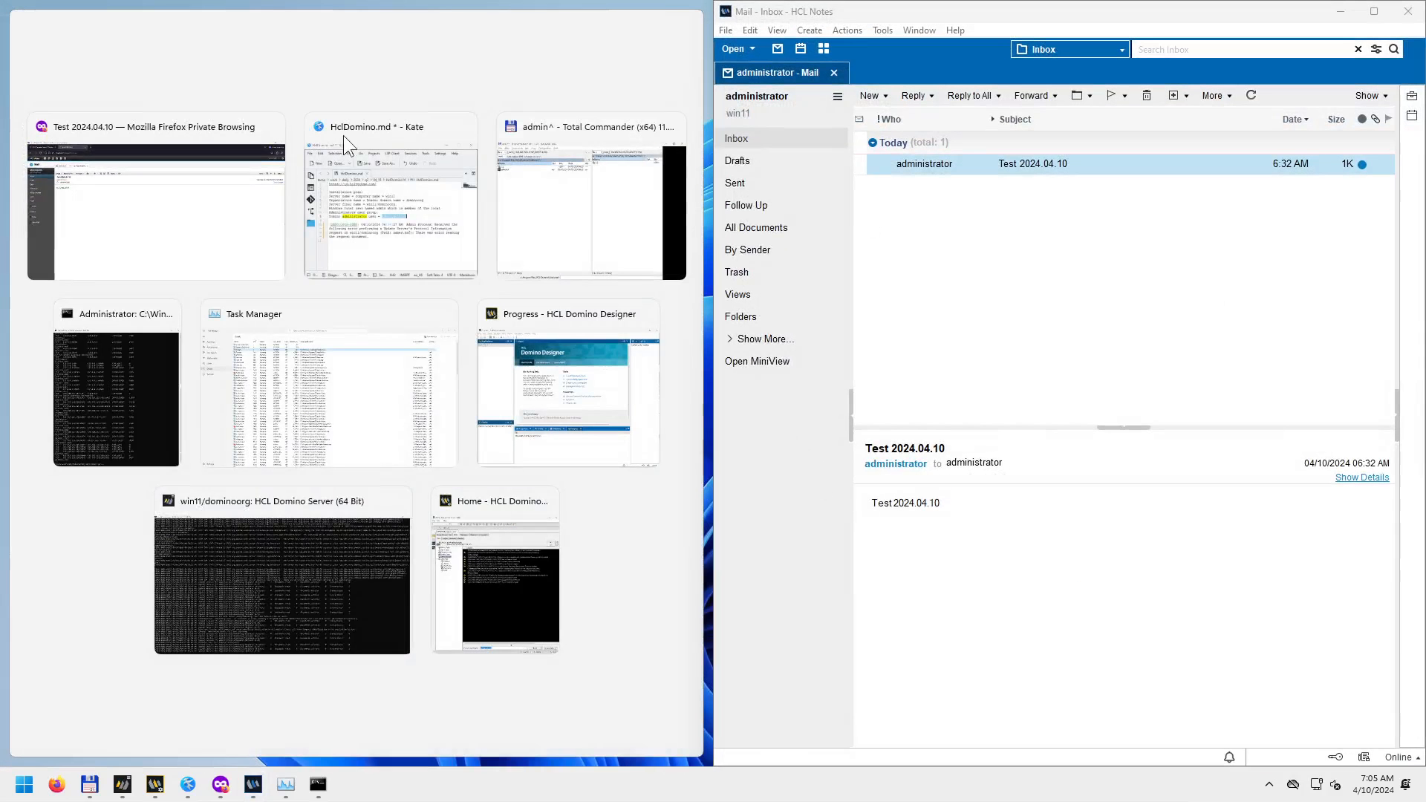
left_click(162, 190)
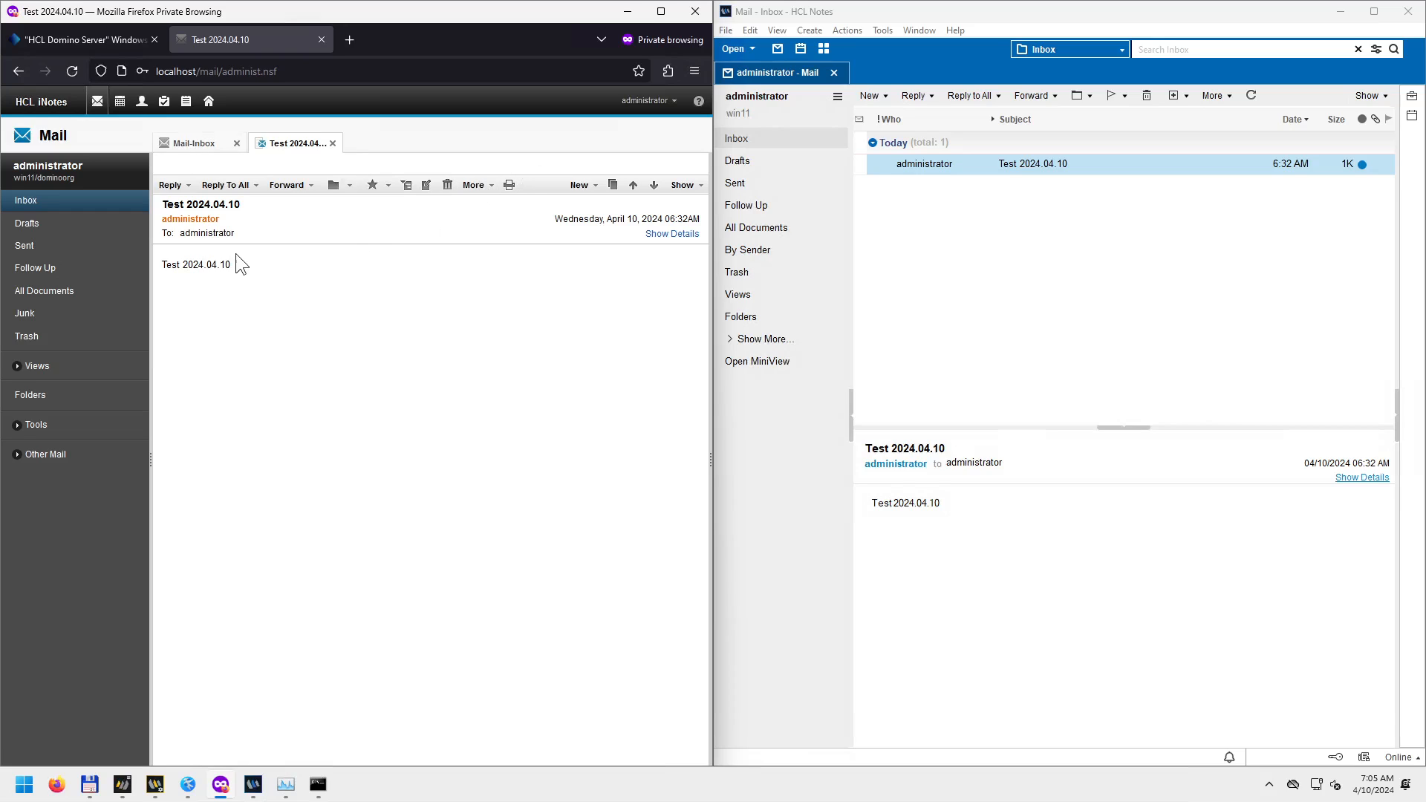
left_click(918, 230)
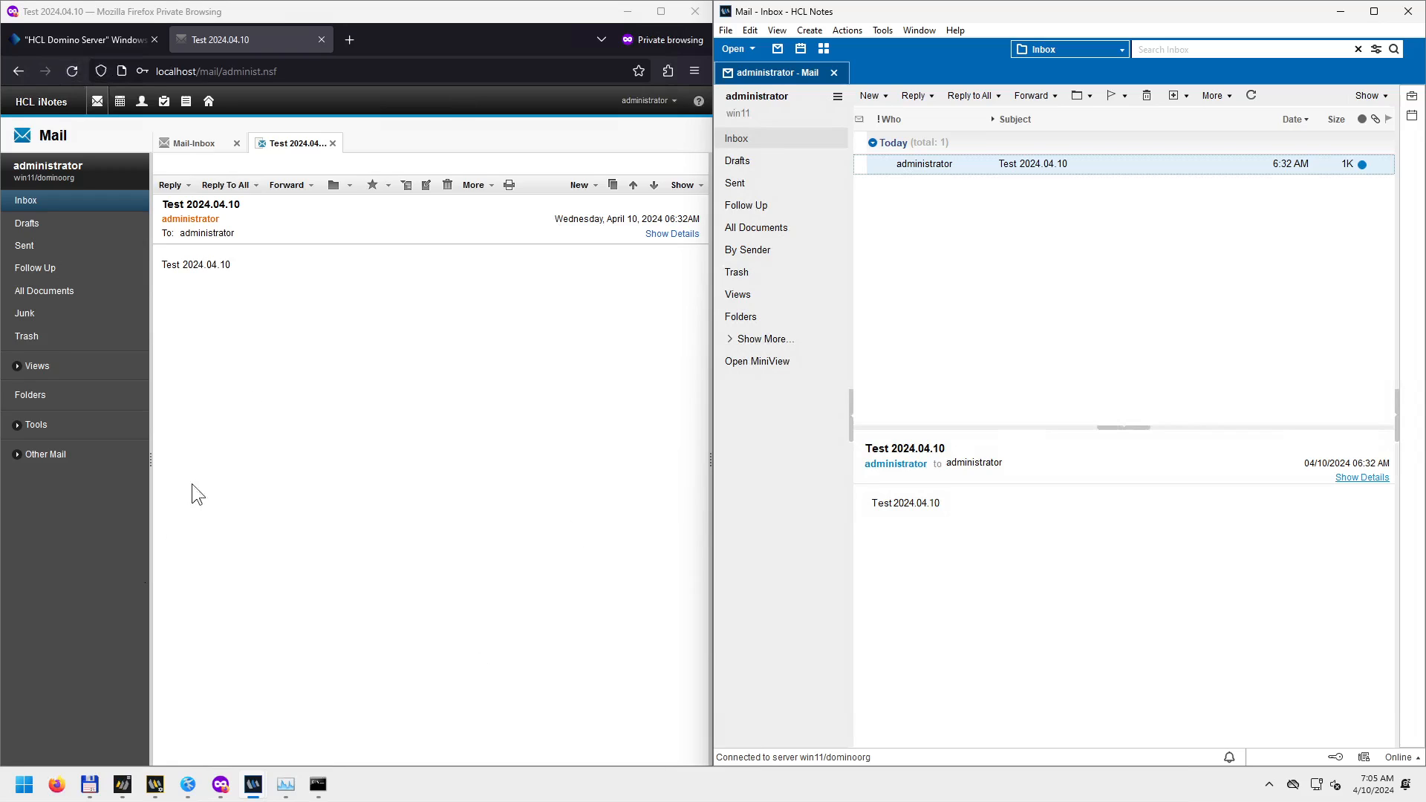
Return iNotes to the inbox and open Test 2024.04.10 in its own Notes tab.
left_click(172, 65)
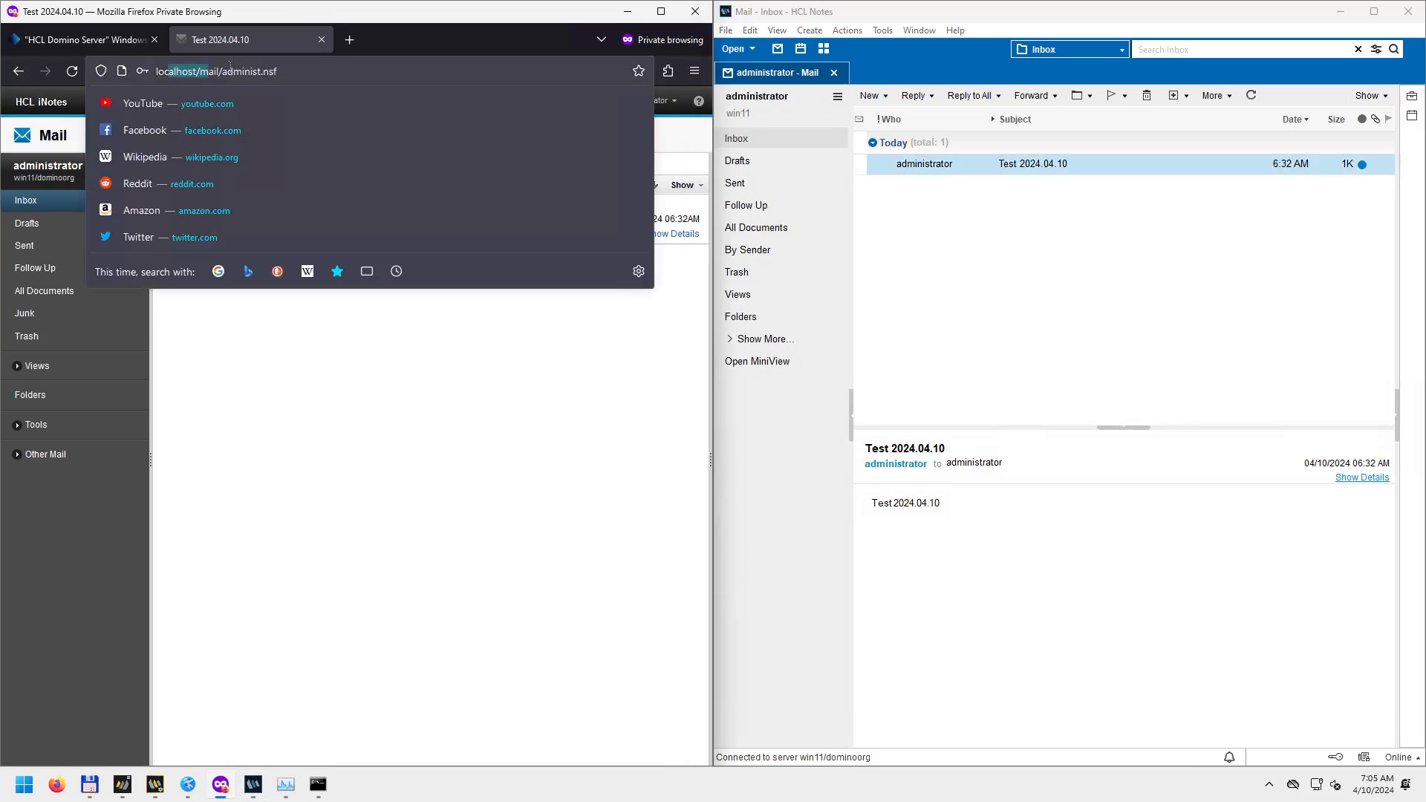
left_click(326, 416)
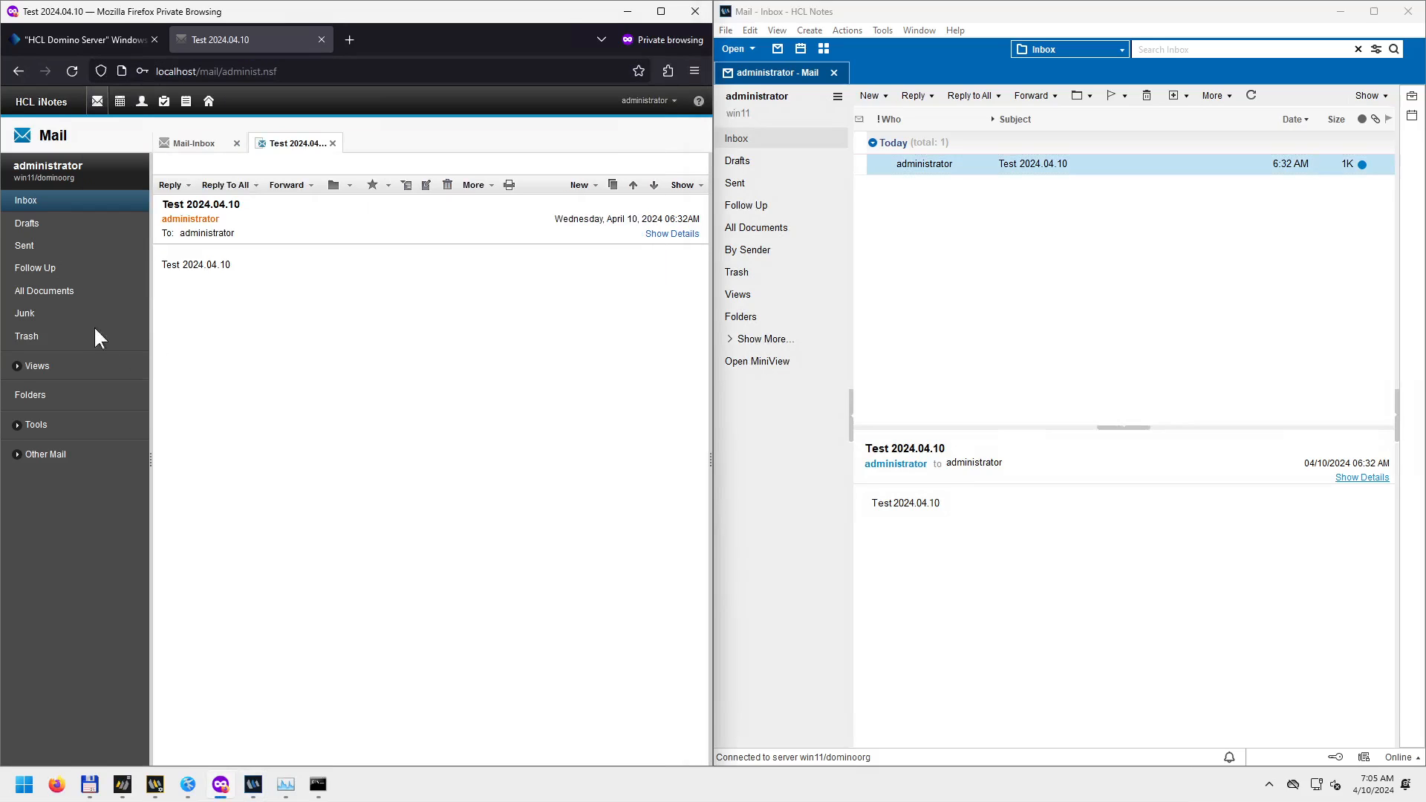
left_click(192, 144)
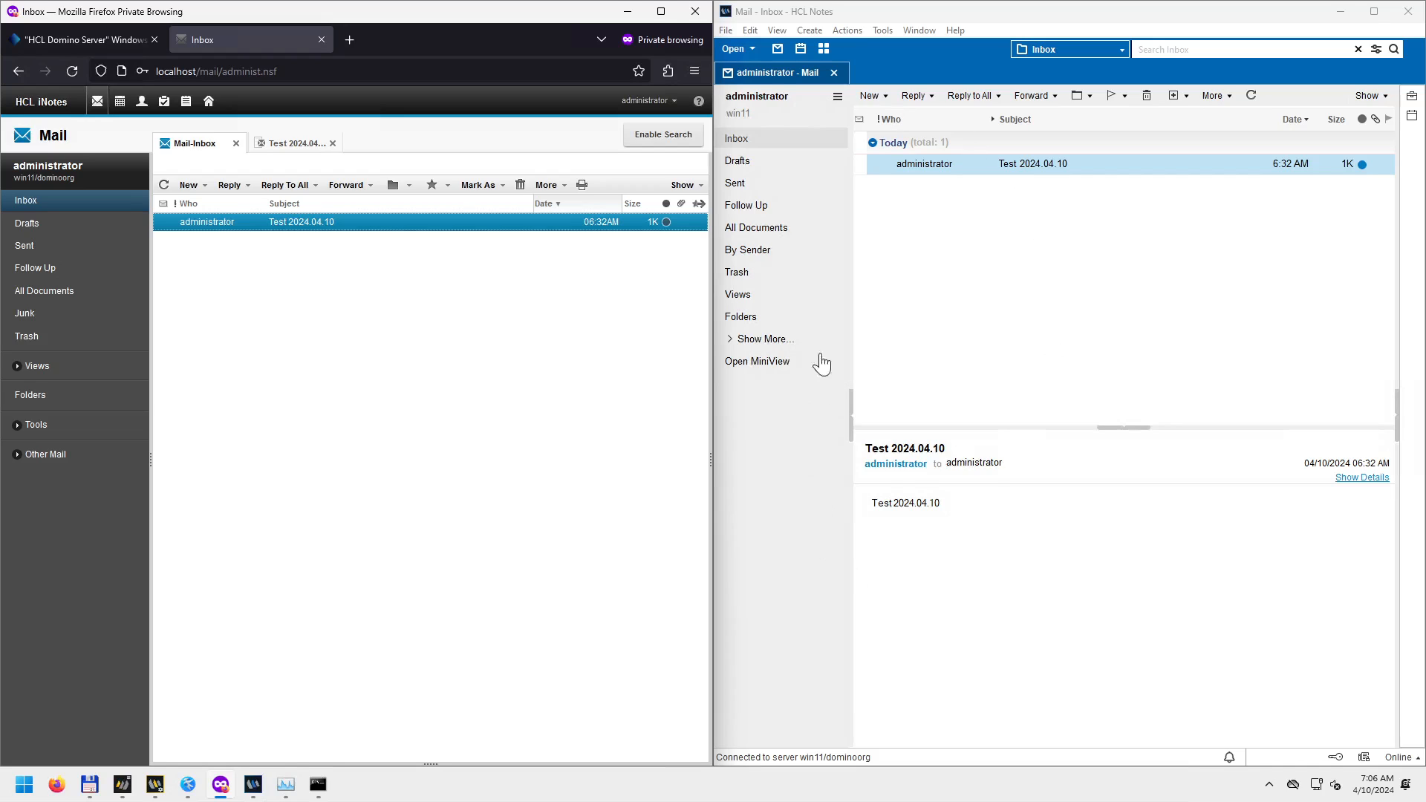
right_click(913, 167)
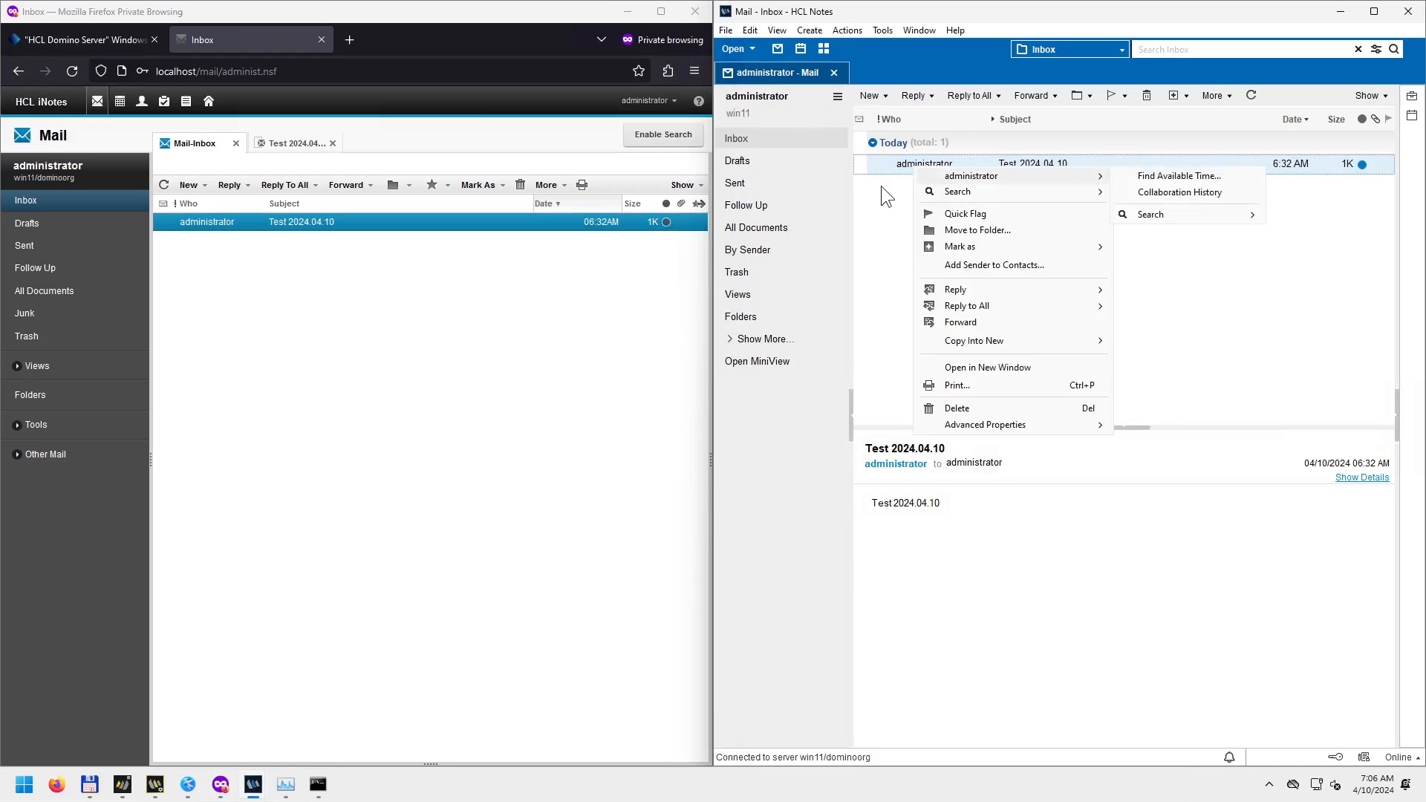
left_click(893, 163)
double_click(894, 170)
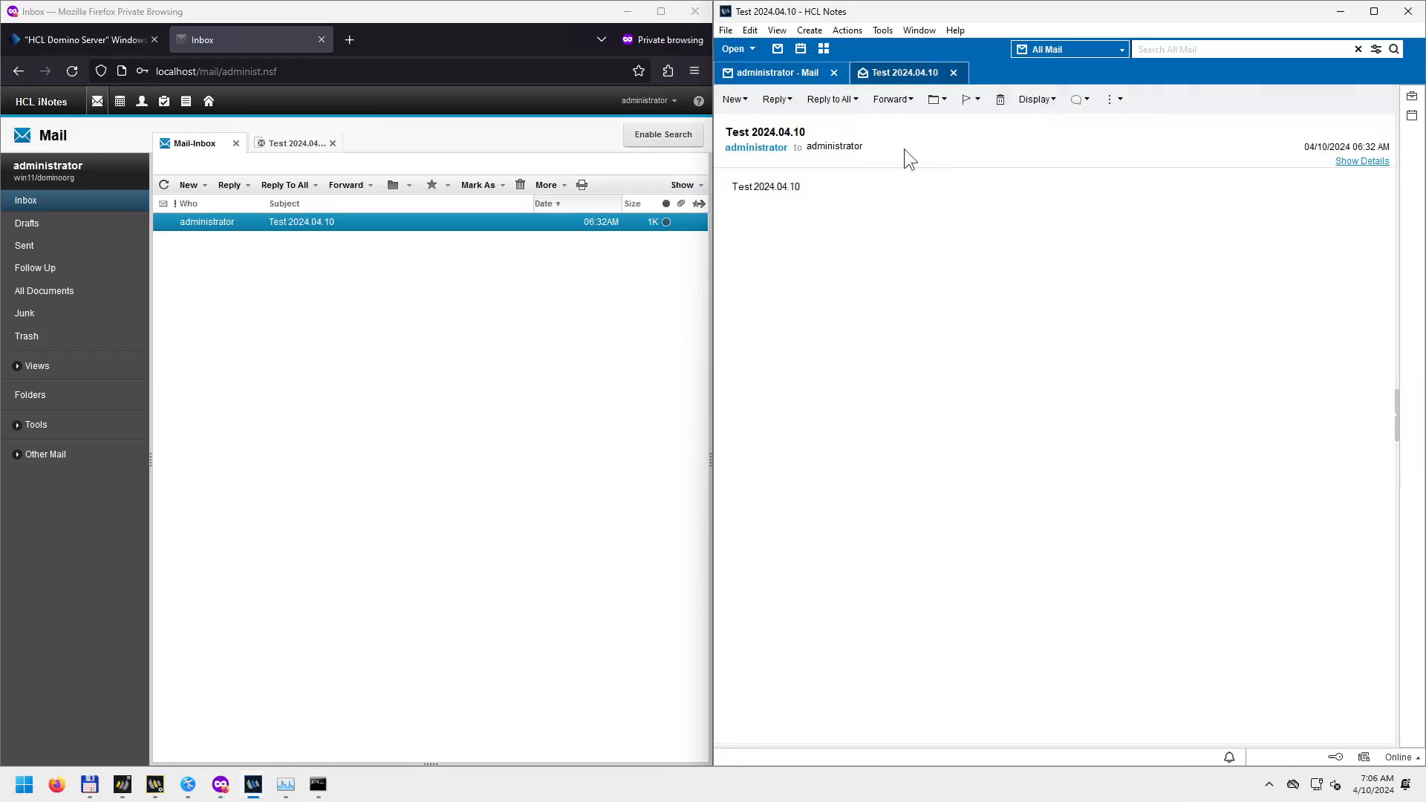
left_click(295, 144)
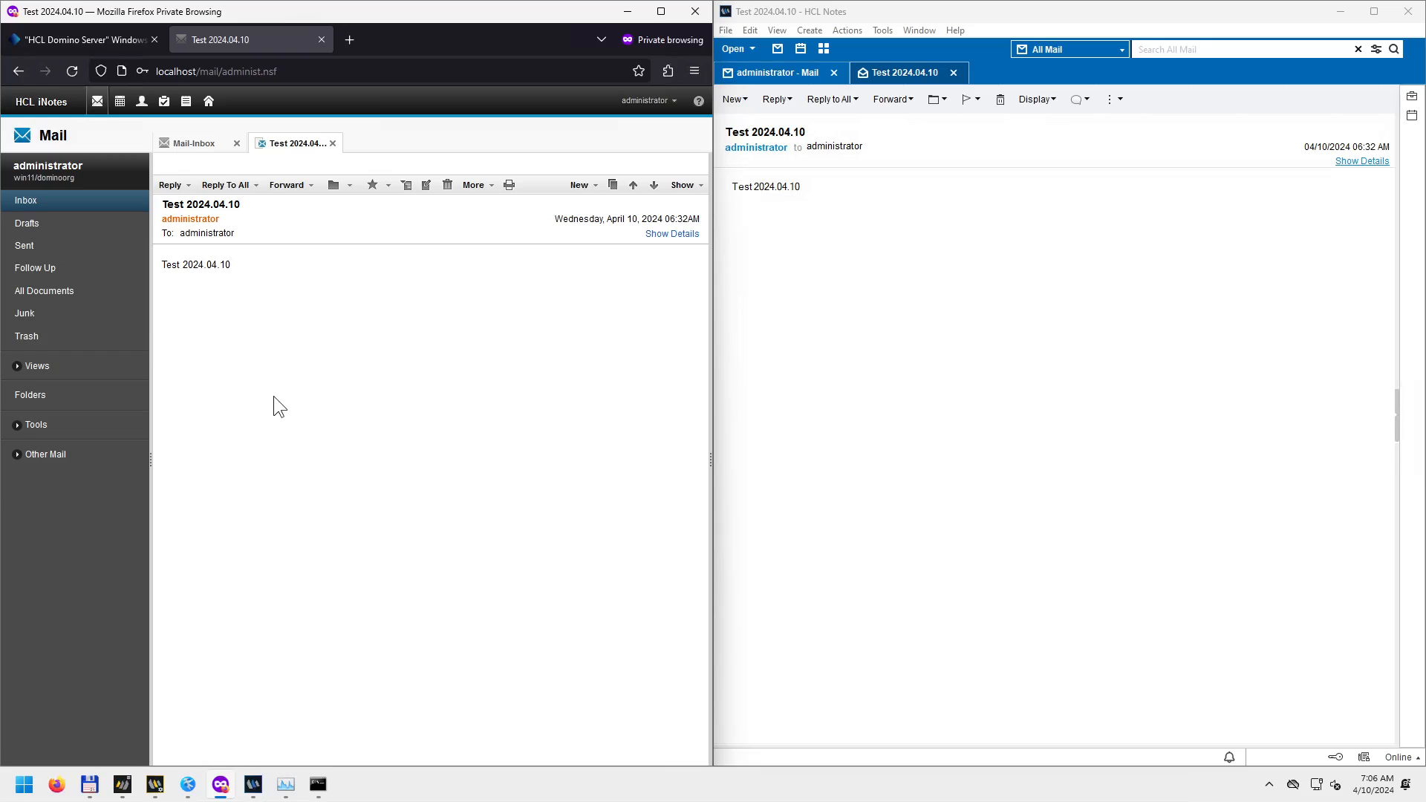
Toggle the iNotes Day-At-A-Glance and Notes My Widgets sidebars, returning both to the Inbox.
left_click(711, 462)
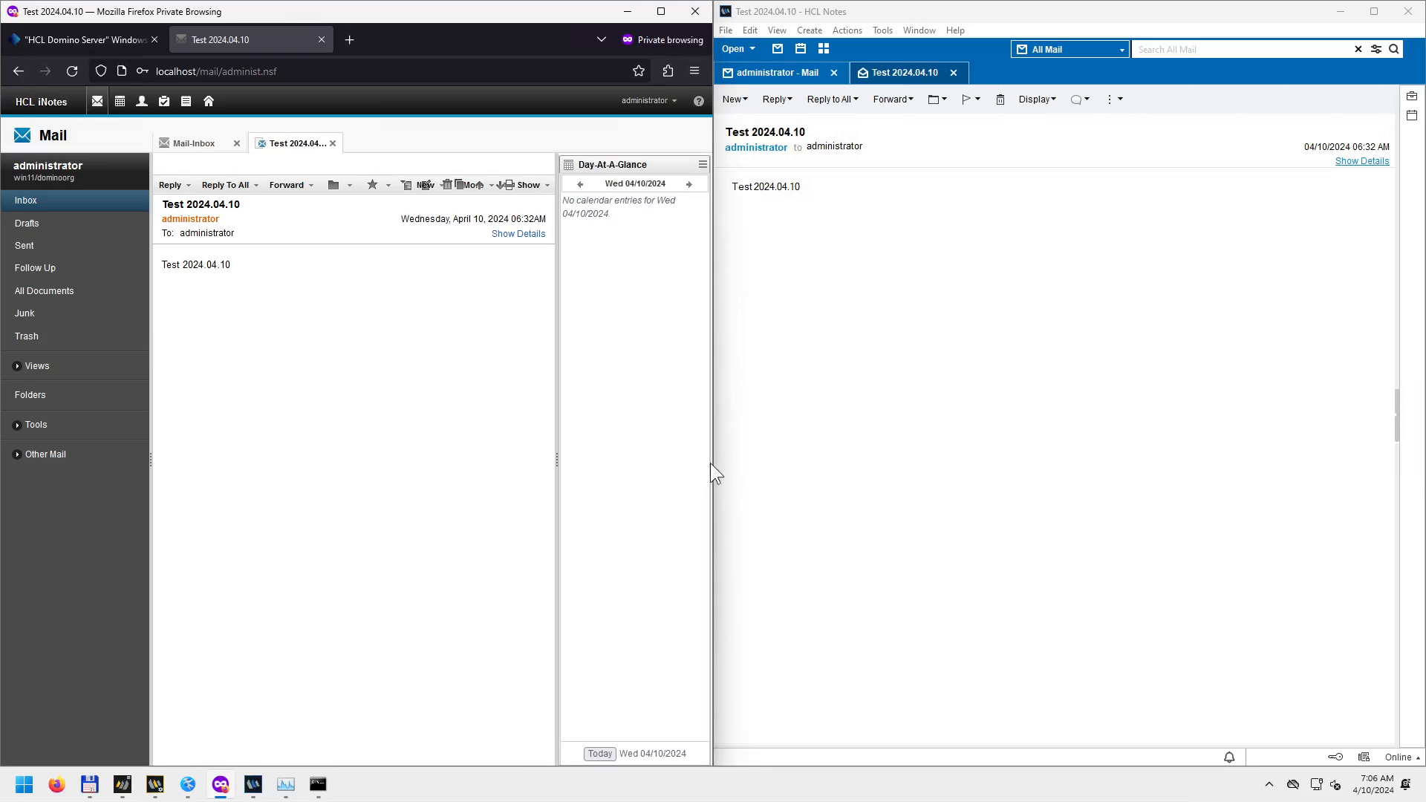
left_click(1399, 425)
left_click(1421, 416)
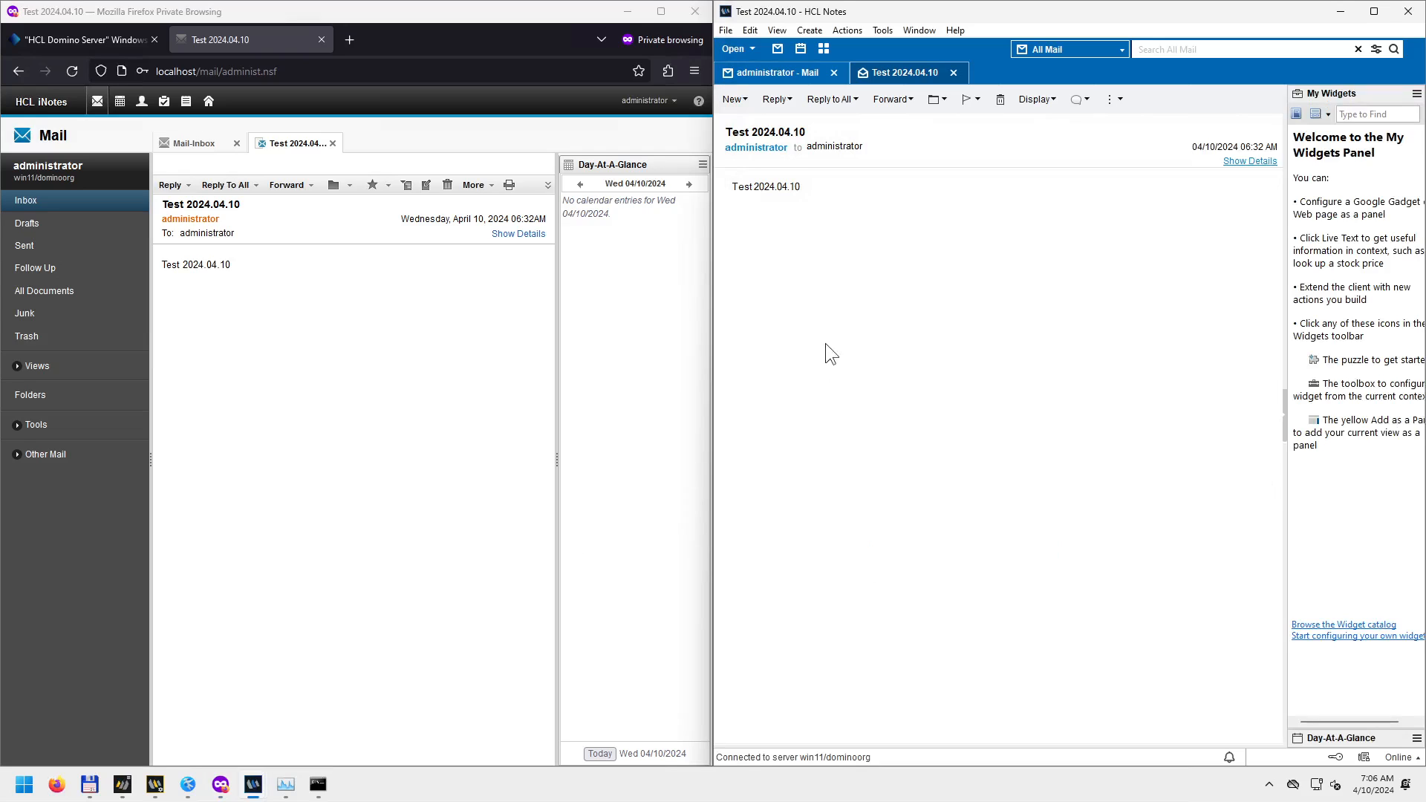
left_click(768, 71)
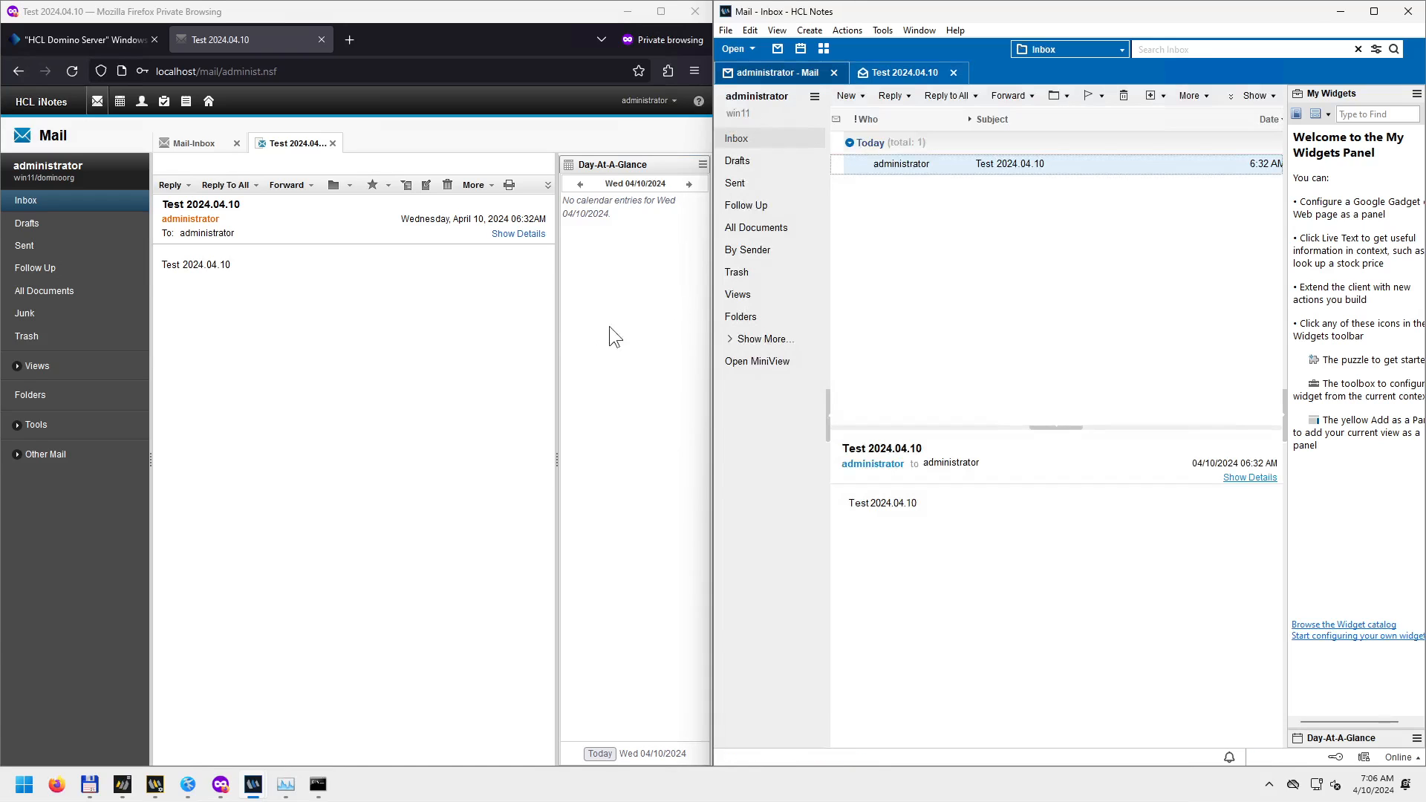
left_click(193, 144)
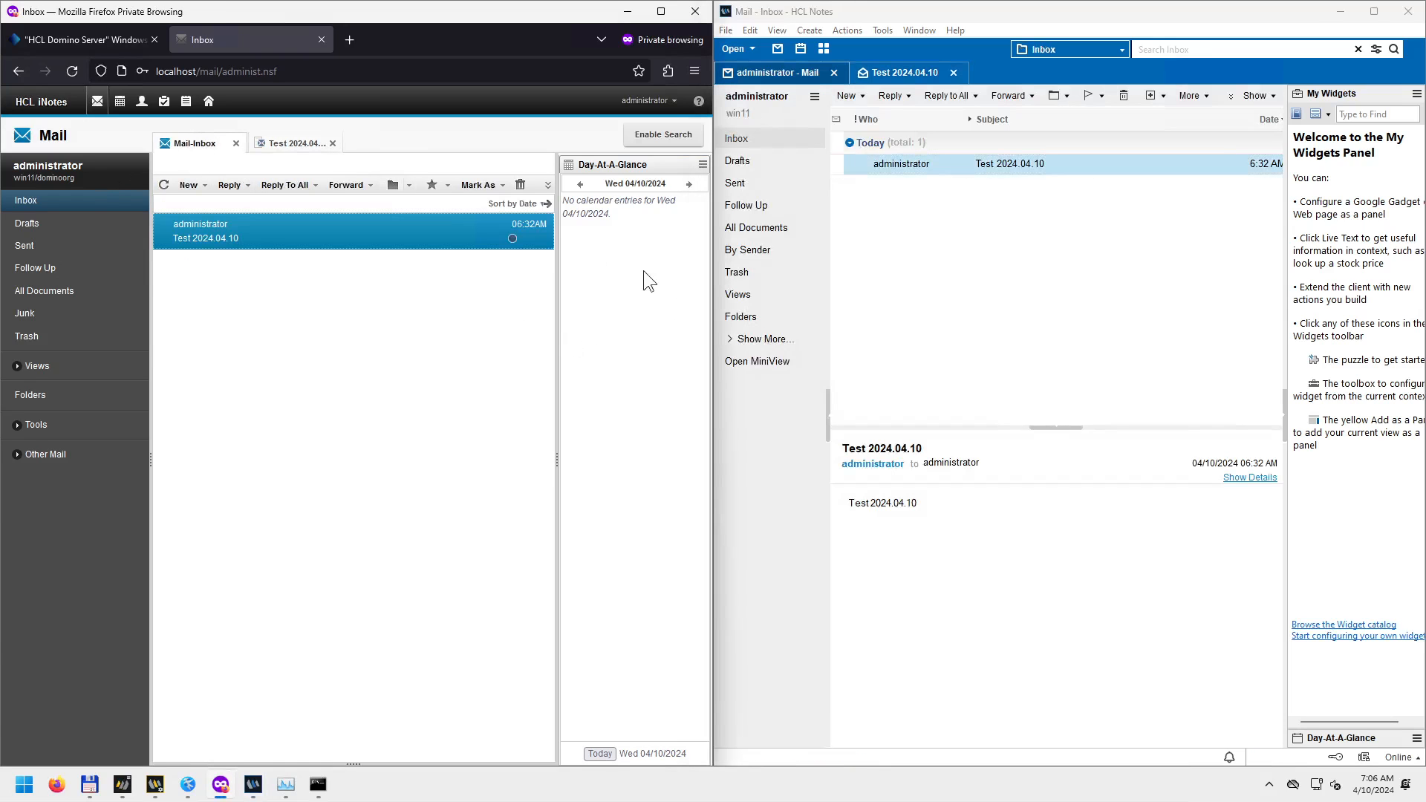
left_click(558, 462)
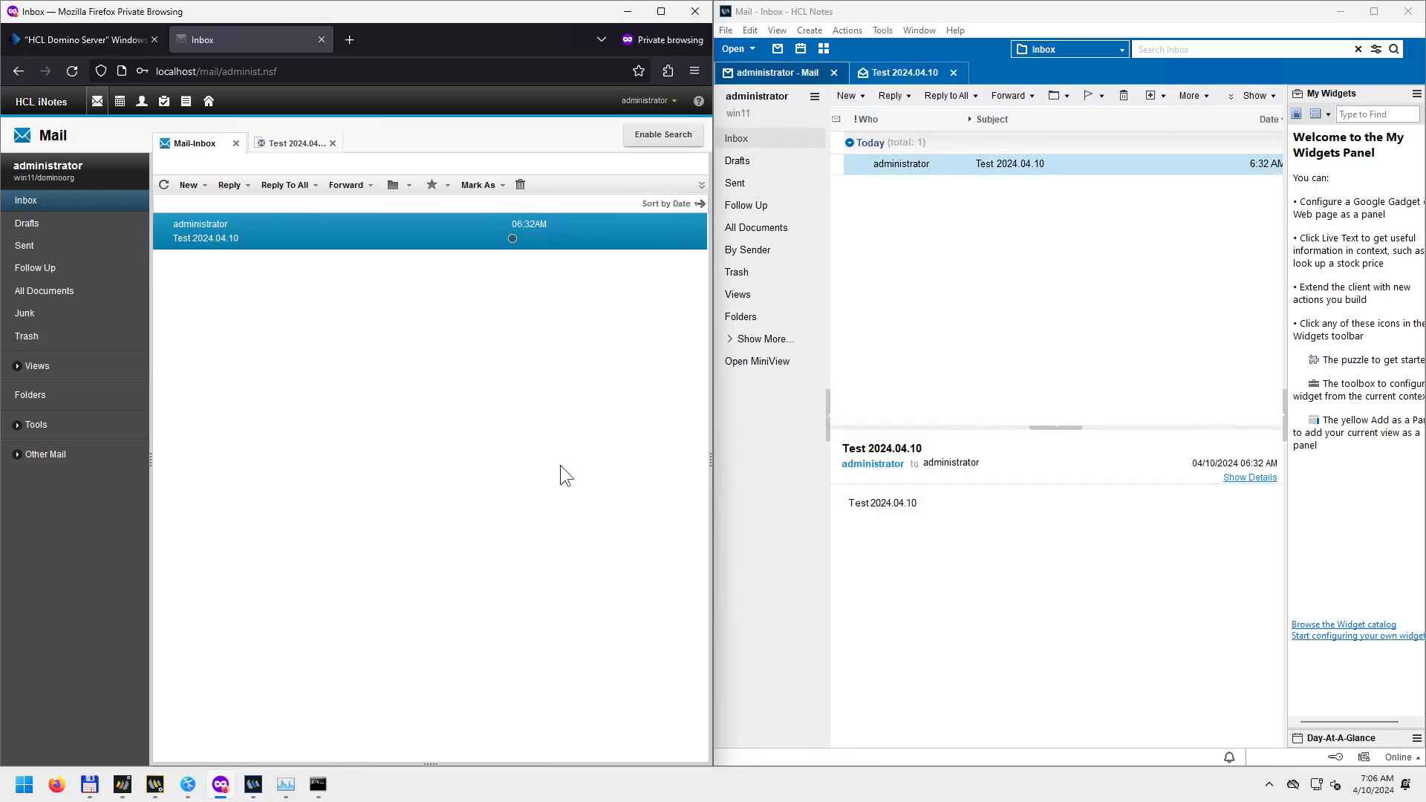
Reveal the extra Notes folders and expand Views, Tools and Other Mail in iNotes.
left_click(1285, 421)
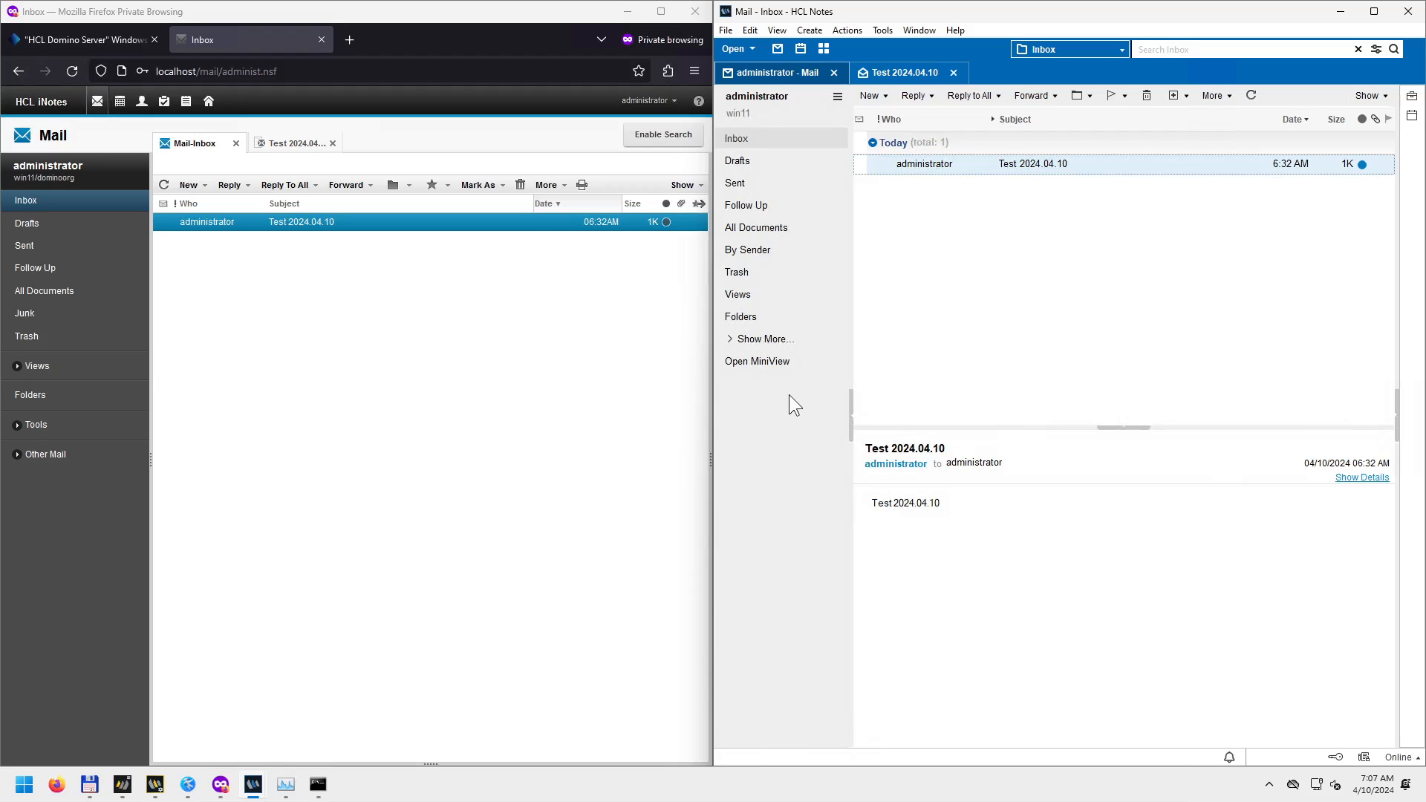
left_click(730, 339)
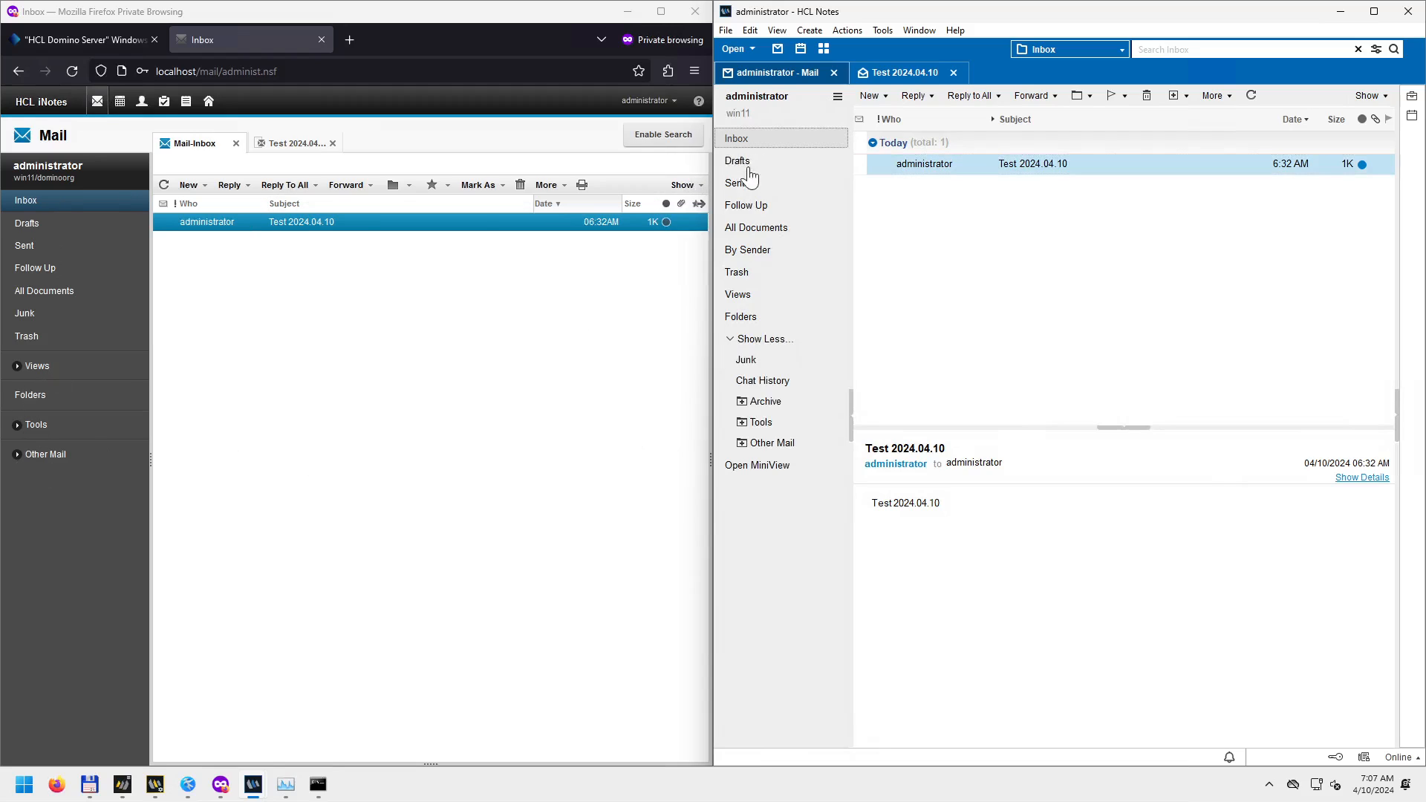
left_click(17, 365)
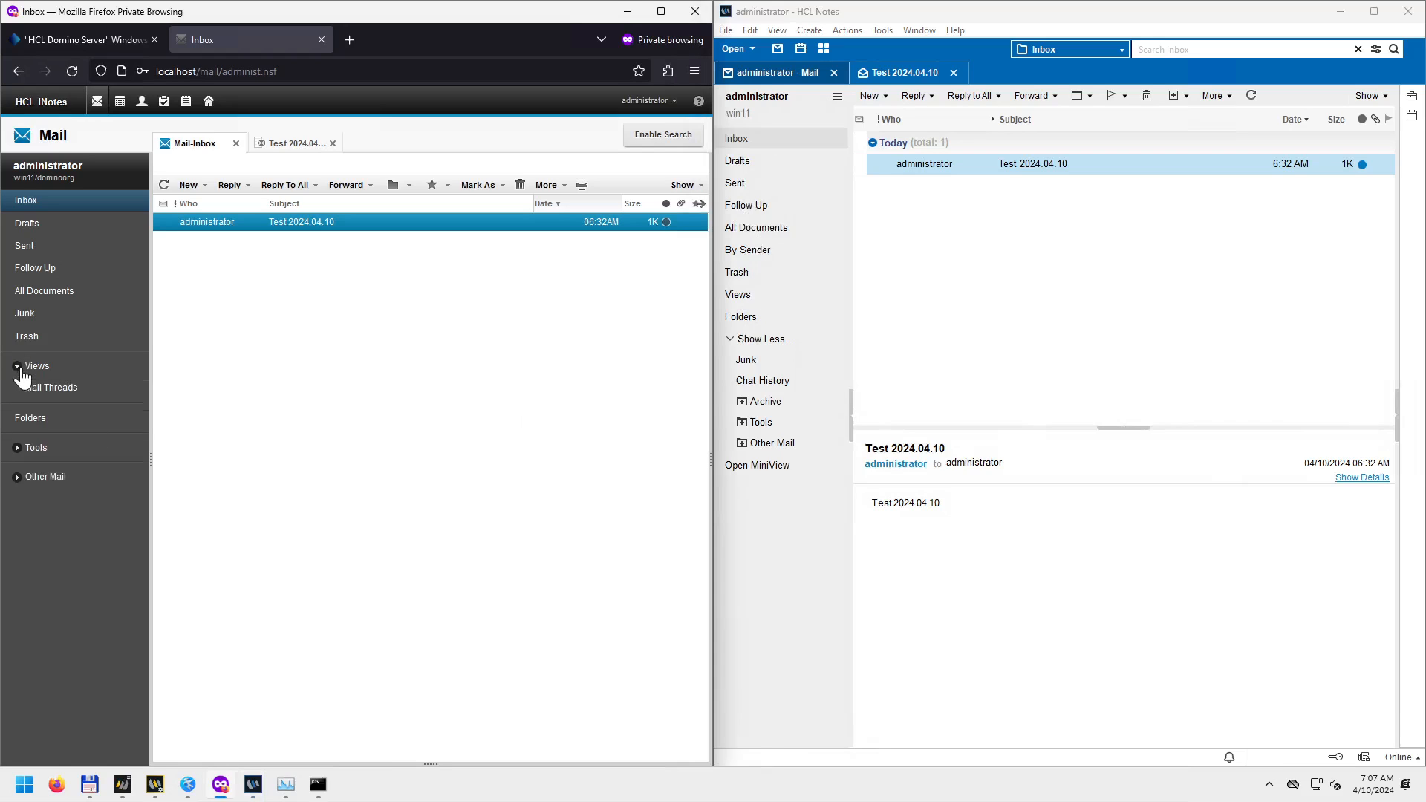
left_click(18, 448)
left_click(17, 523)
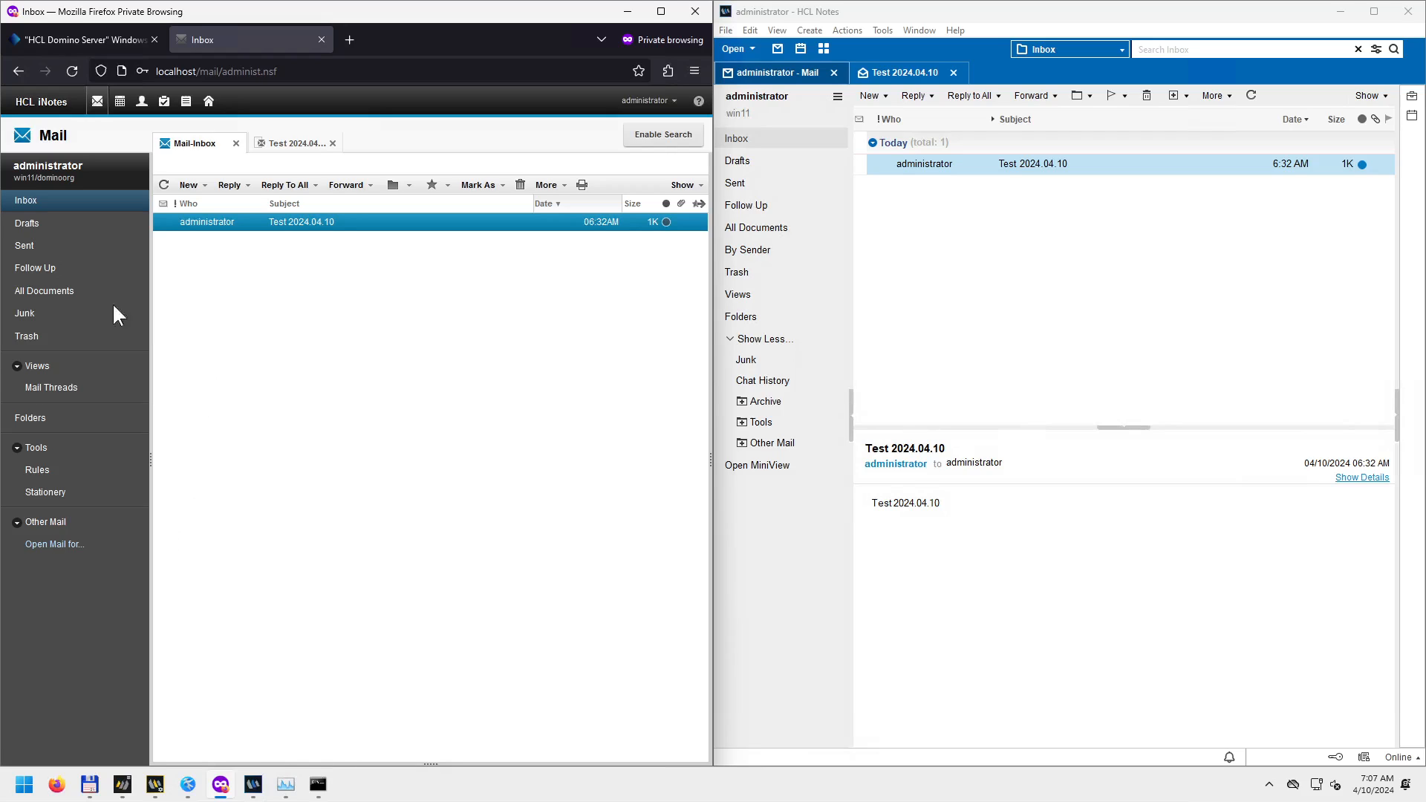
Open Sent, then All Documents, in both iNotes and Notes.
left_click(41, 253)
left_click(59, 293)
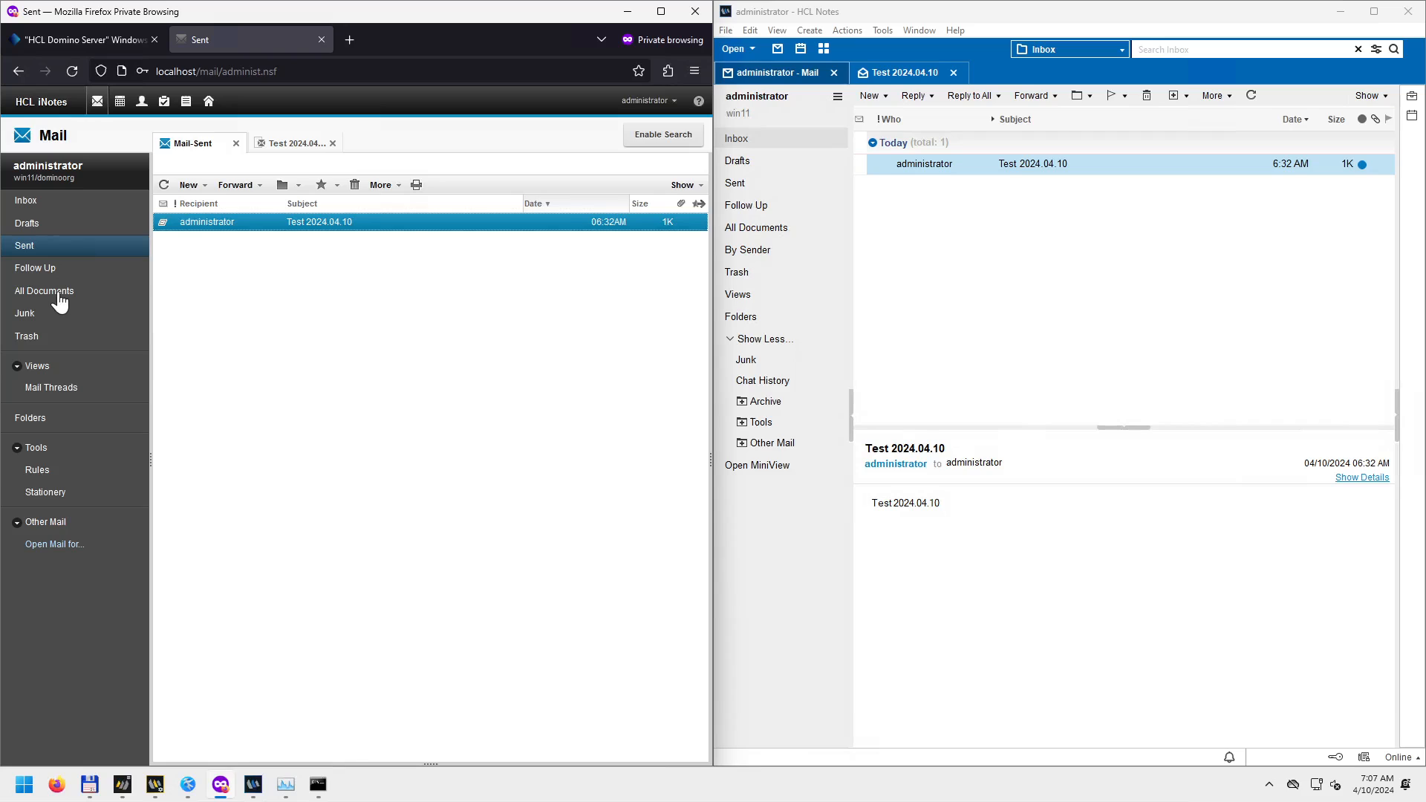
left_click(745, 142)
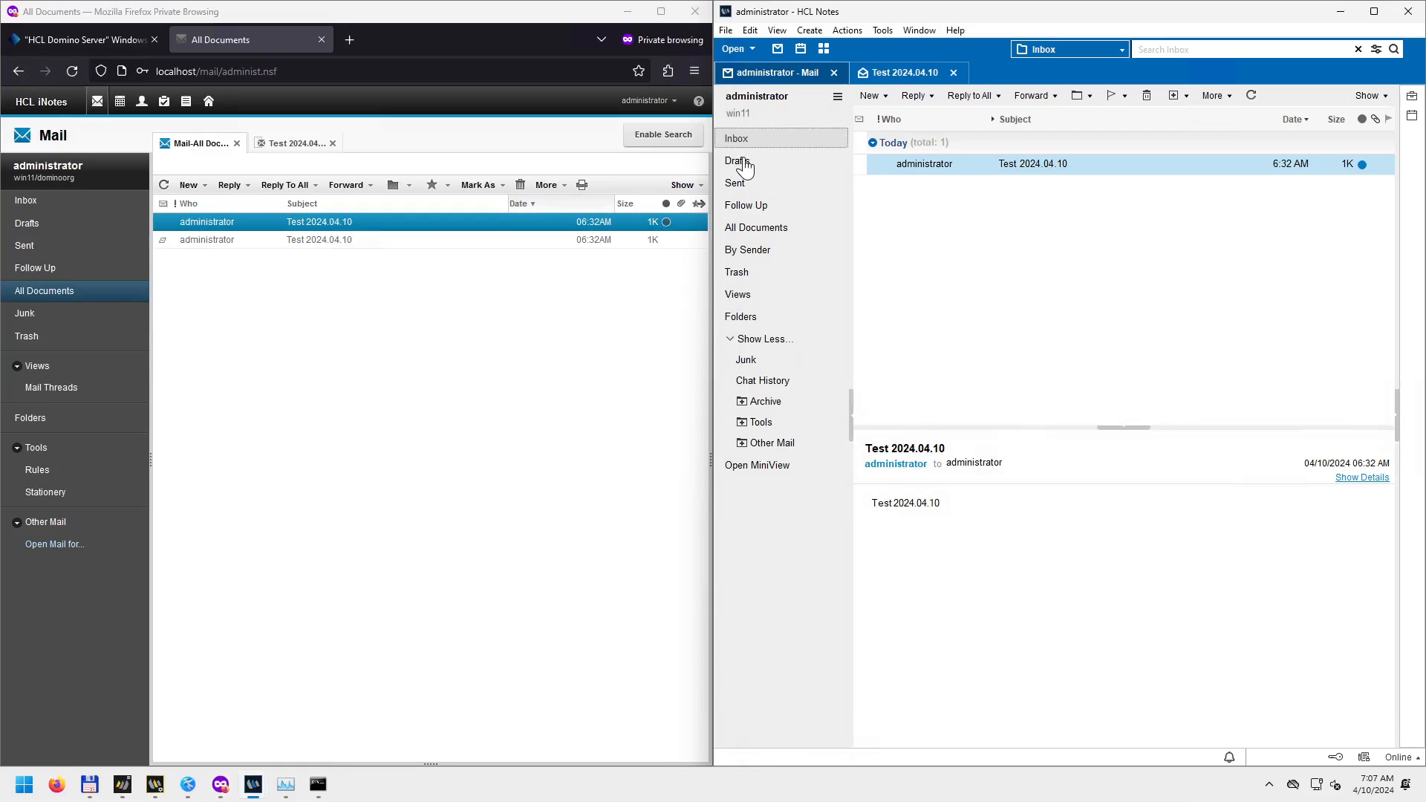
left_click(750, 185)
left_click(776, 229)
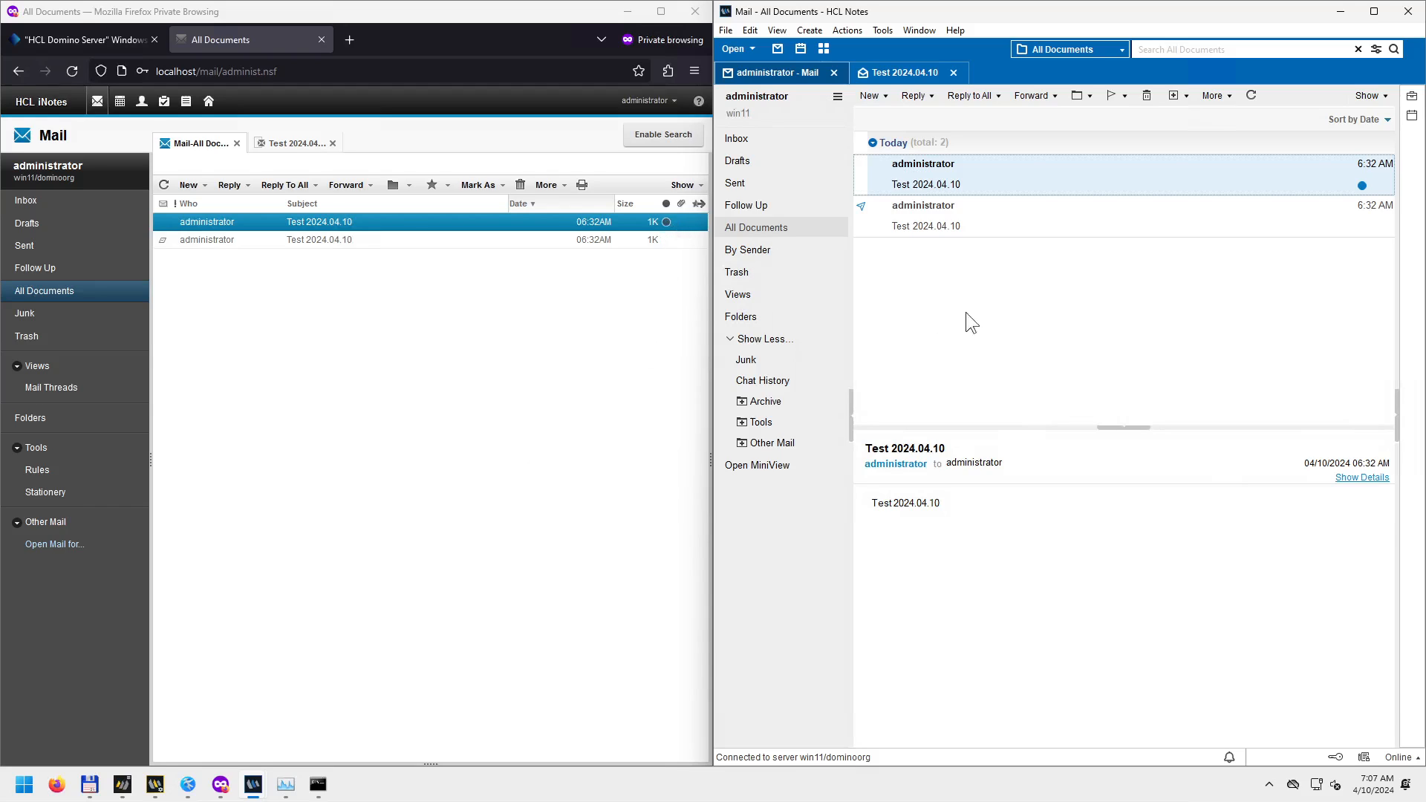
mouse_move(1364, 187)
left_click(1388, 120)
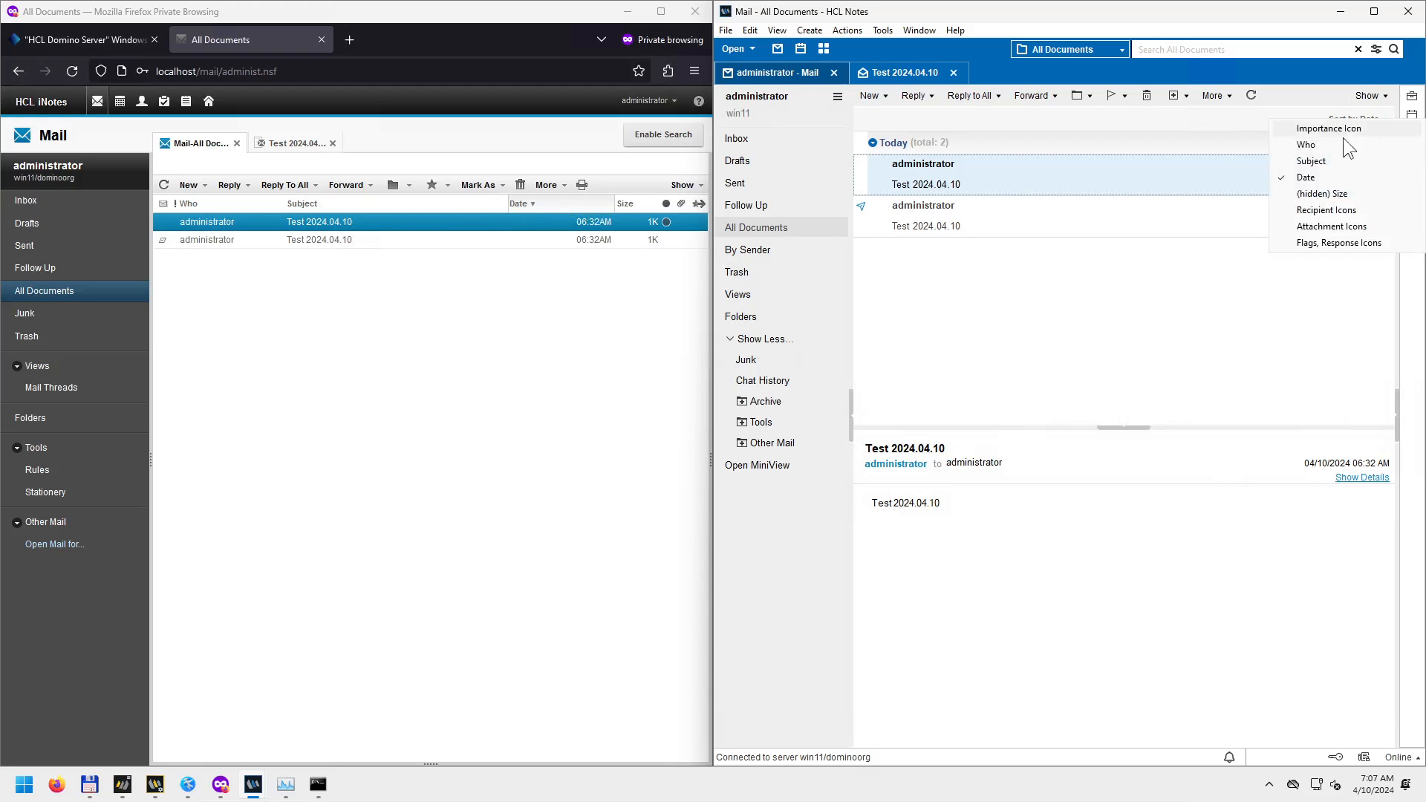
left_click(1319, 158)
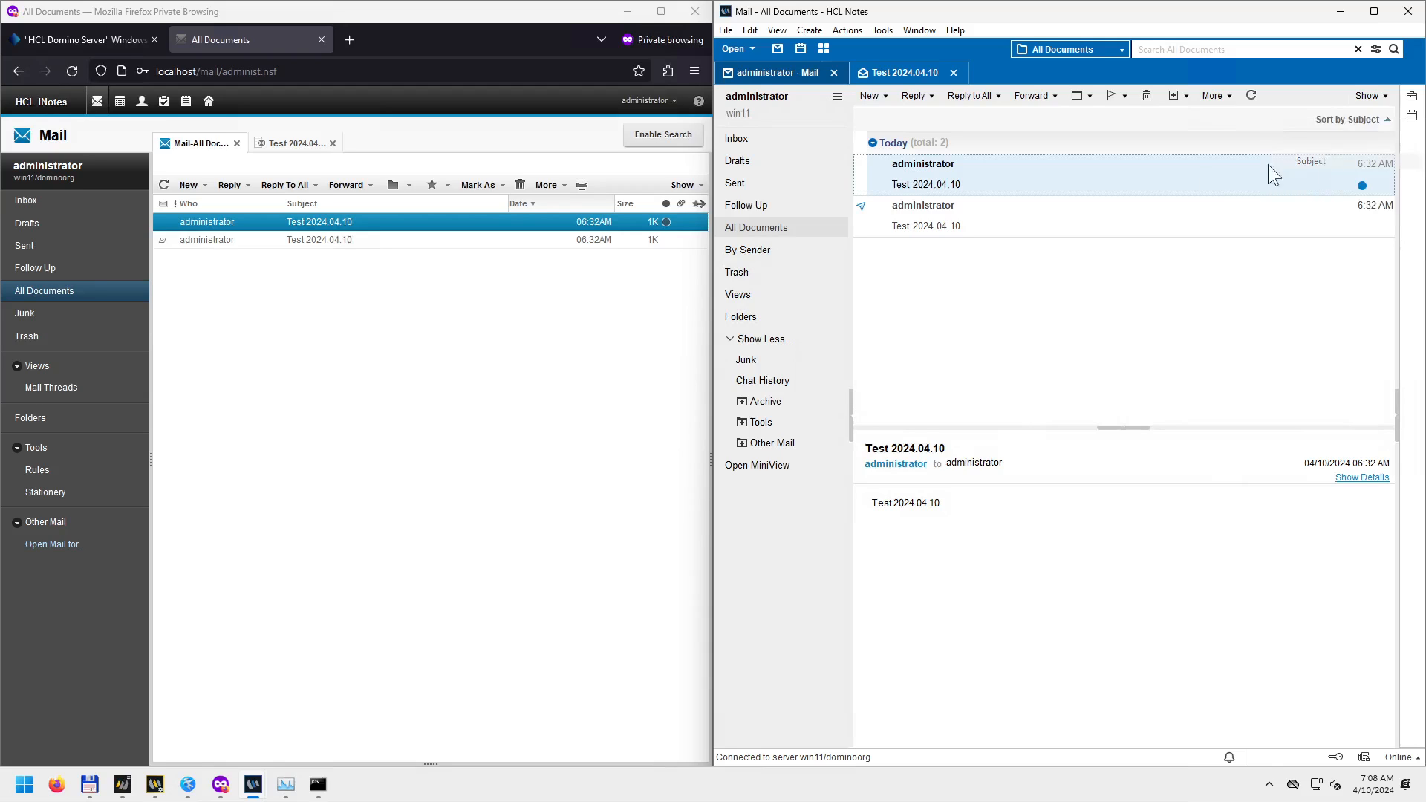
left_click(350, 204)
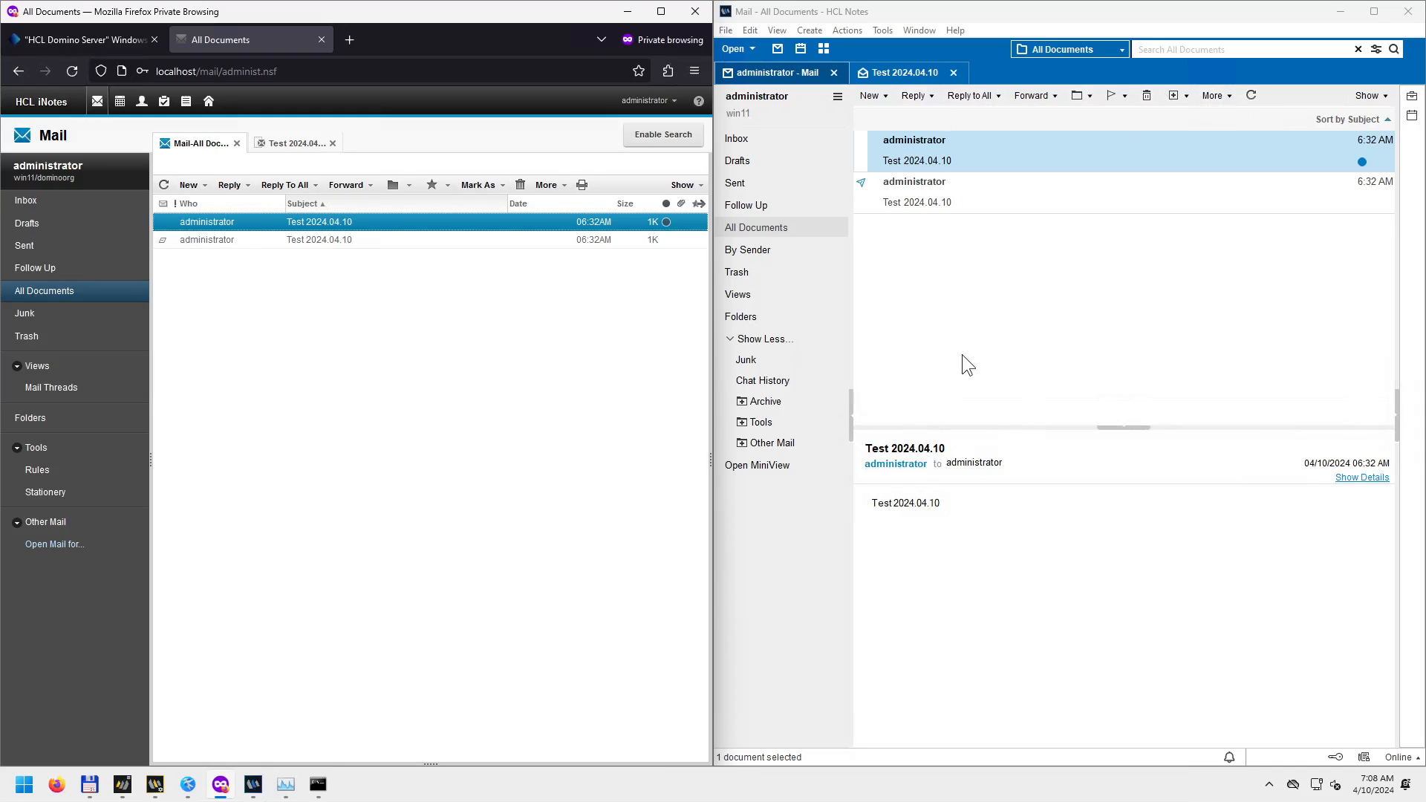
left_click(699, 186)
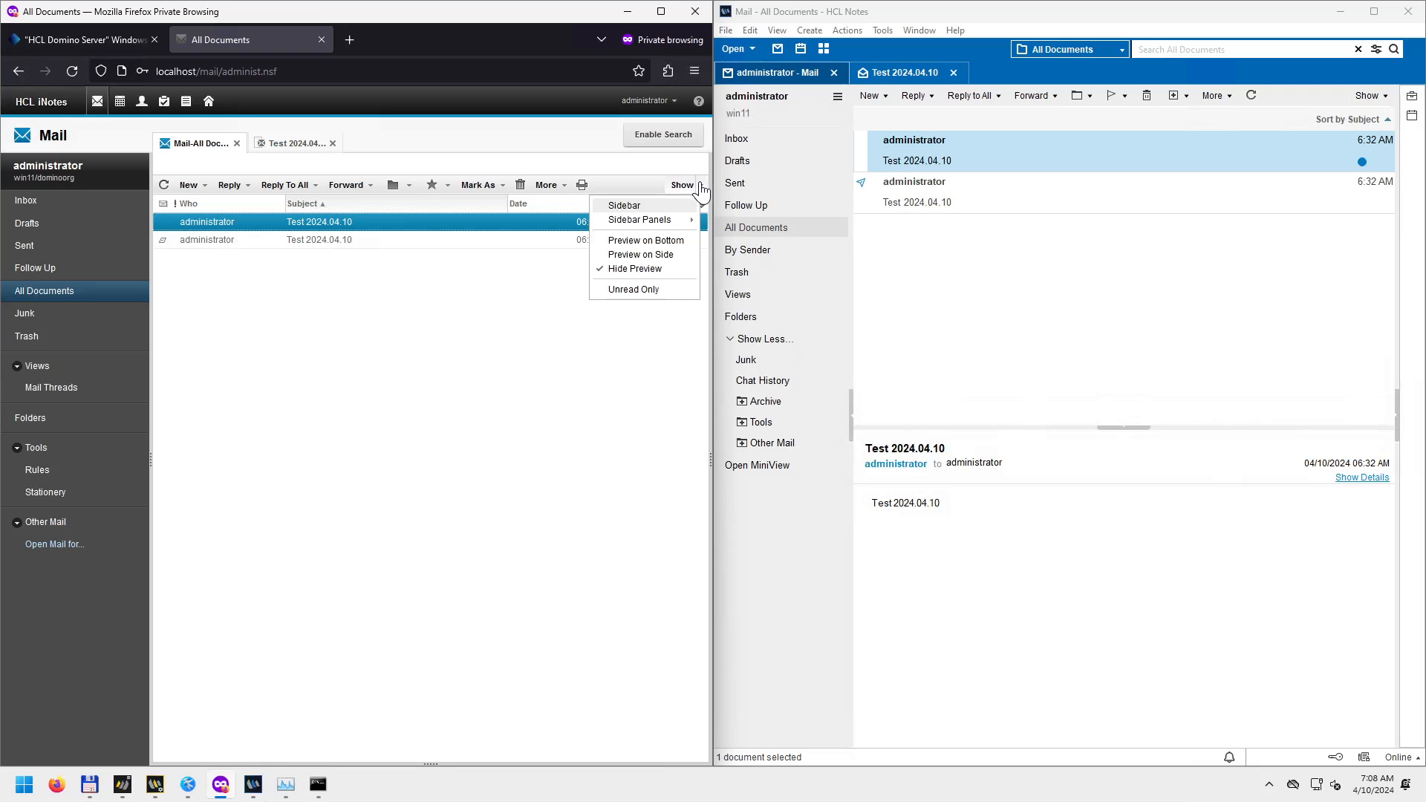
left_click(1388, 99)
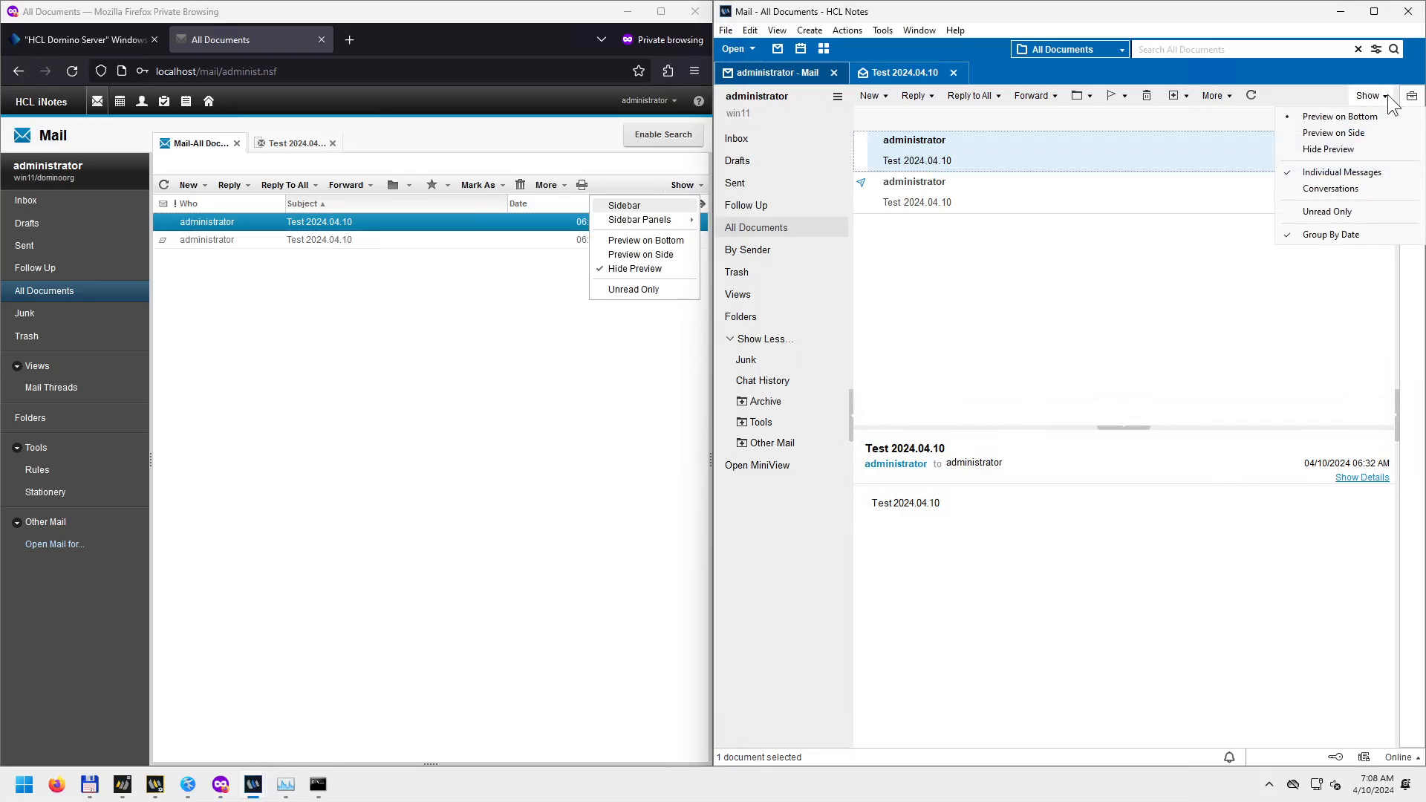
left_click(658, 390)
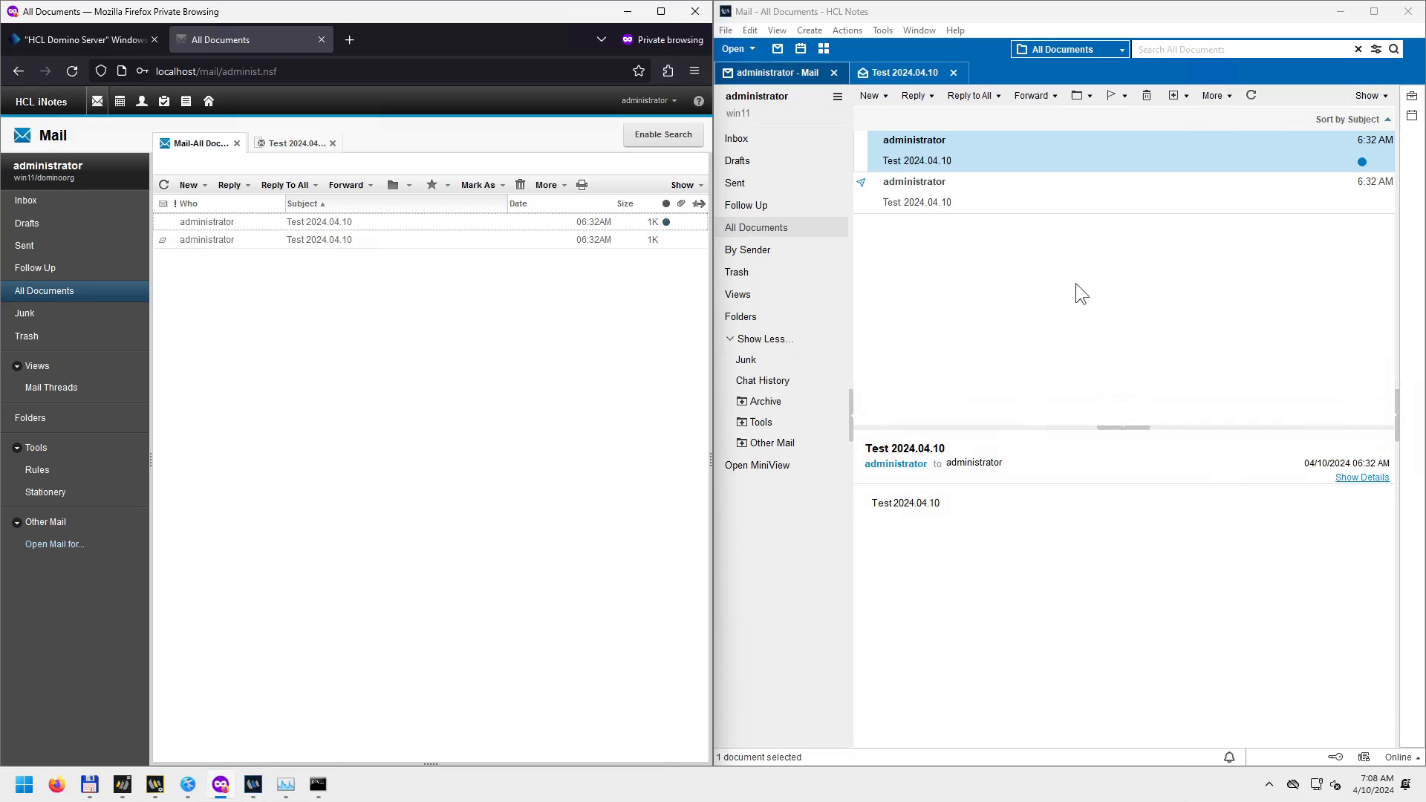
left_click(1009, 339)
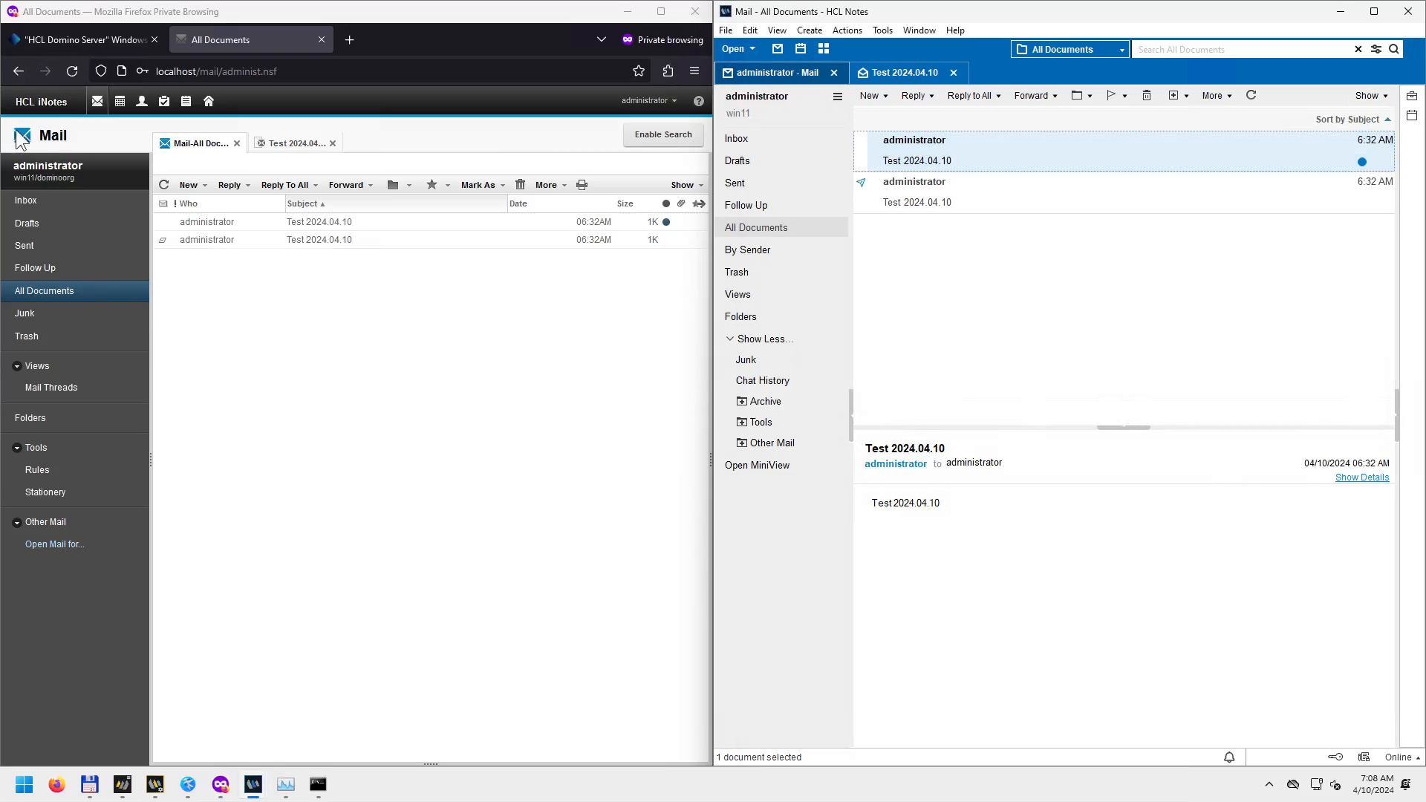
Start a new mail message from the iNotes Inbox.
left_click(247, 288)
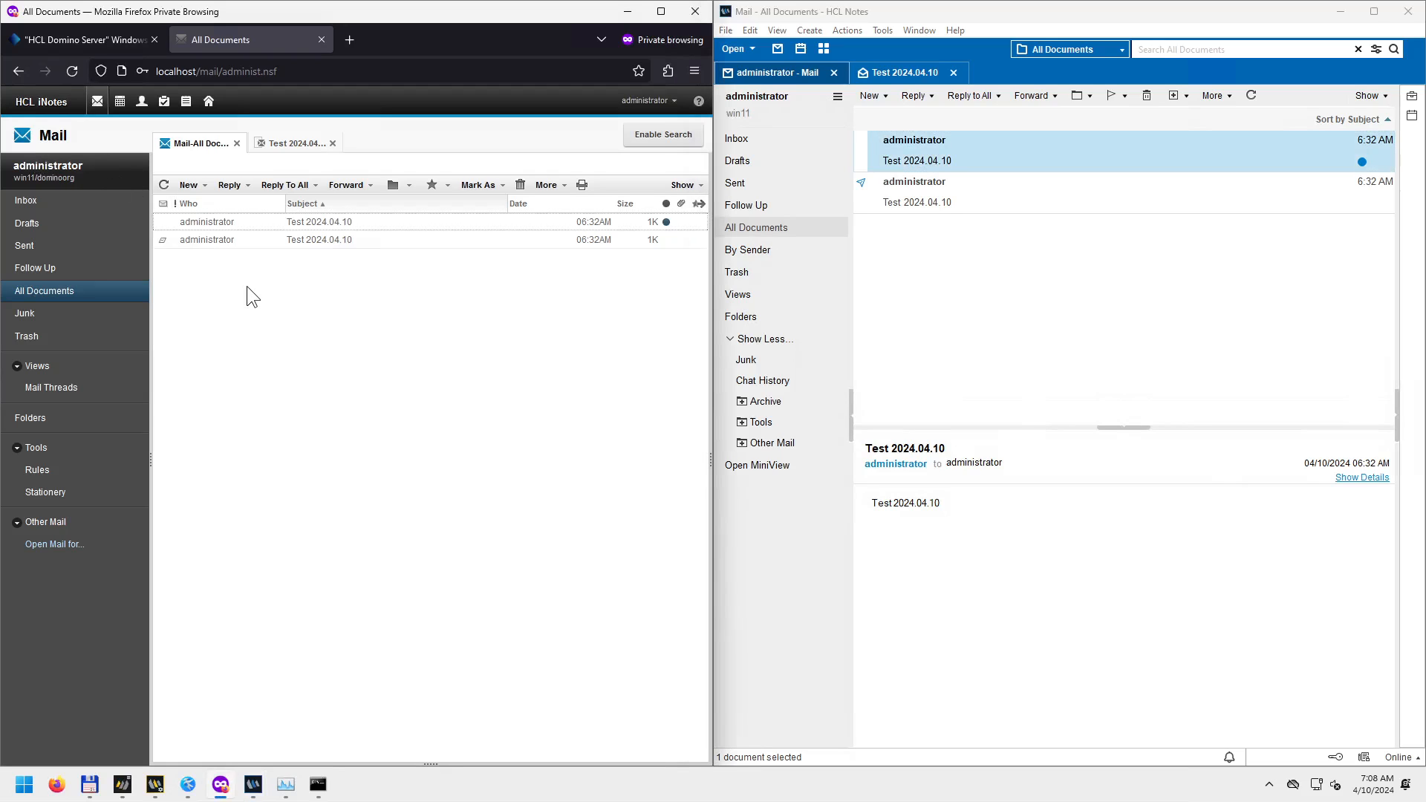
left_click(59, 202)
left_click(204, 187)
left_click(198, 202)
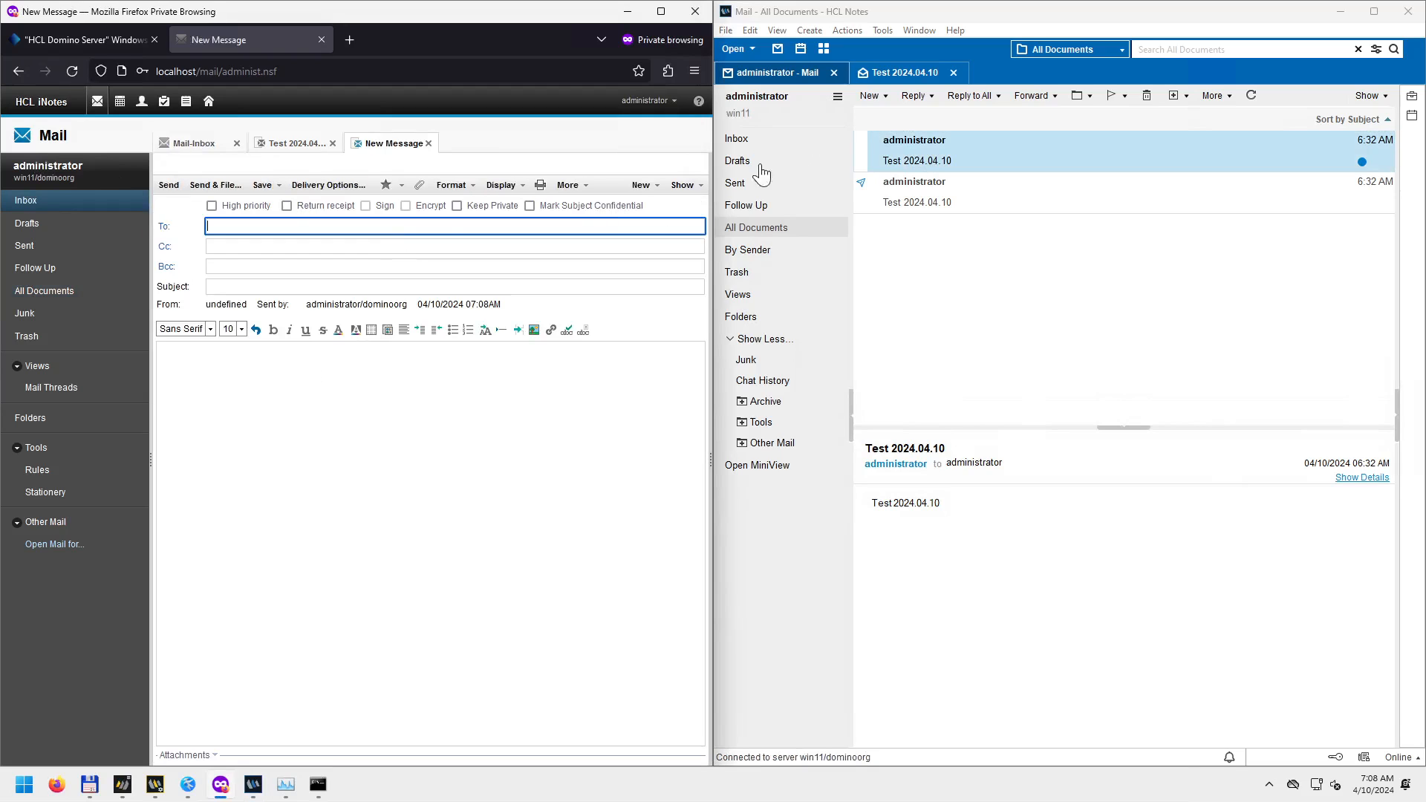
Start a New Message in Notes and place the cursor in its body.
left_click(883, 95)
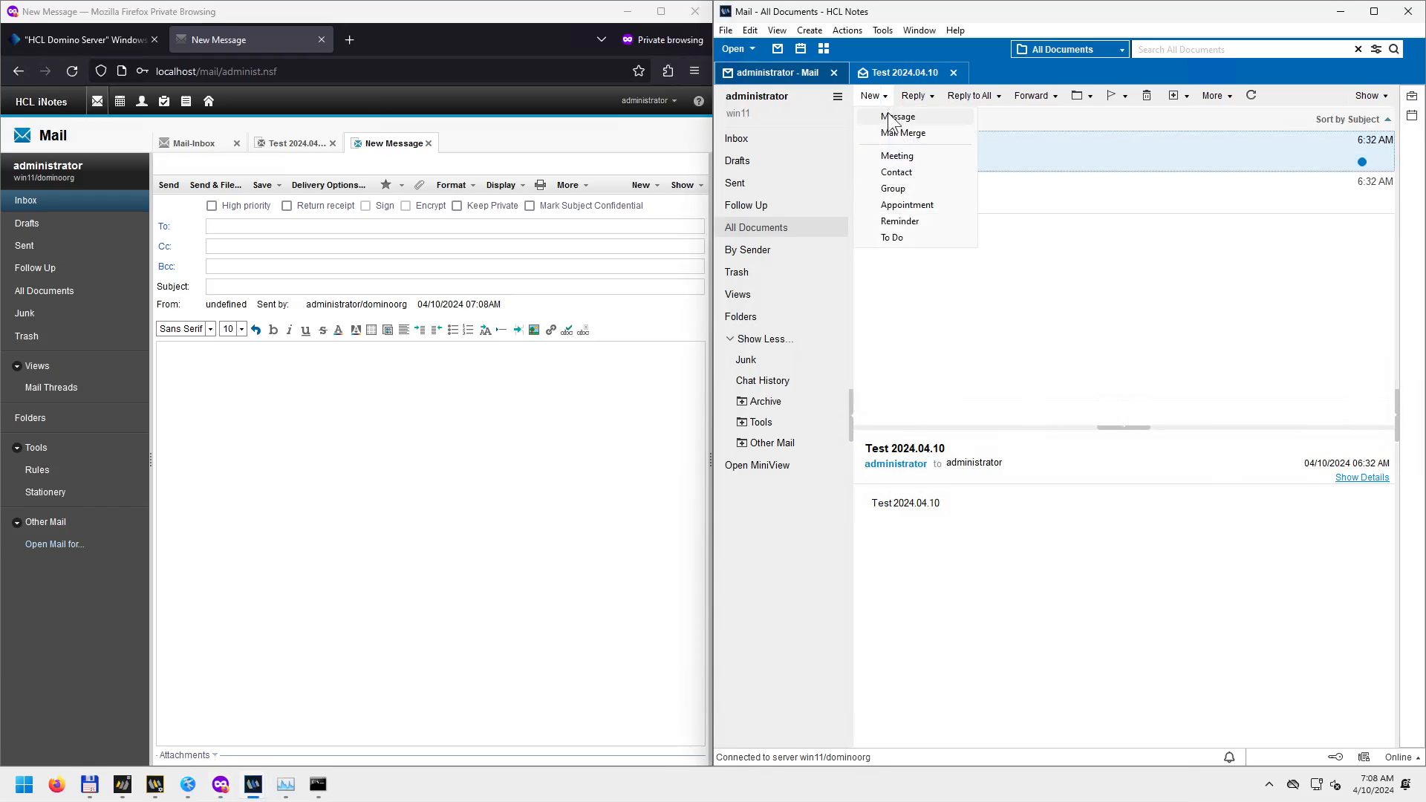
left_click(895, 117)
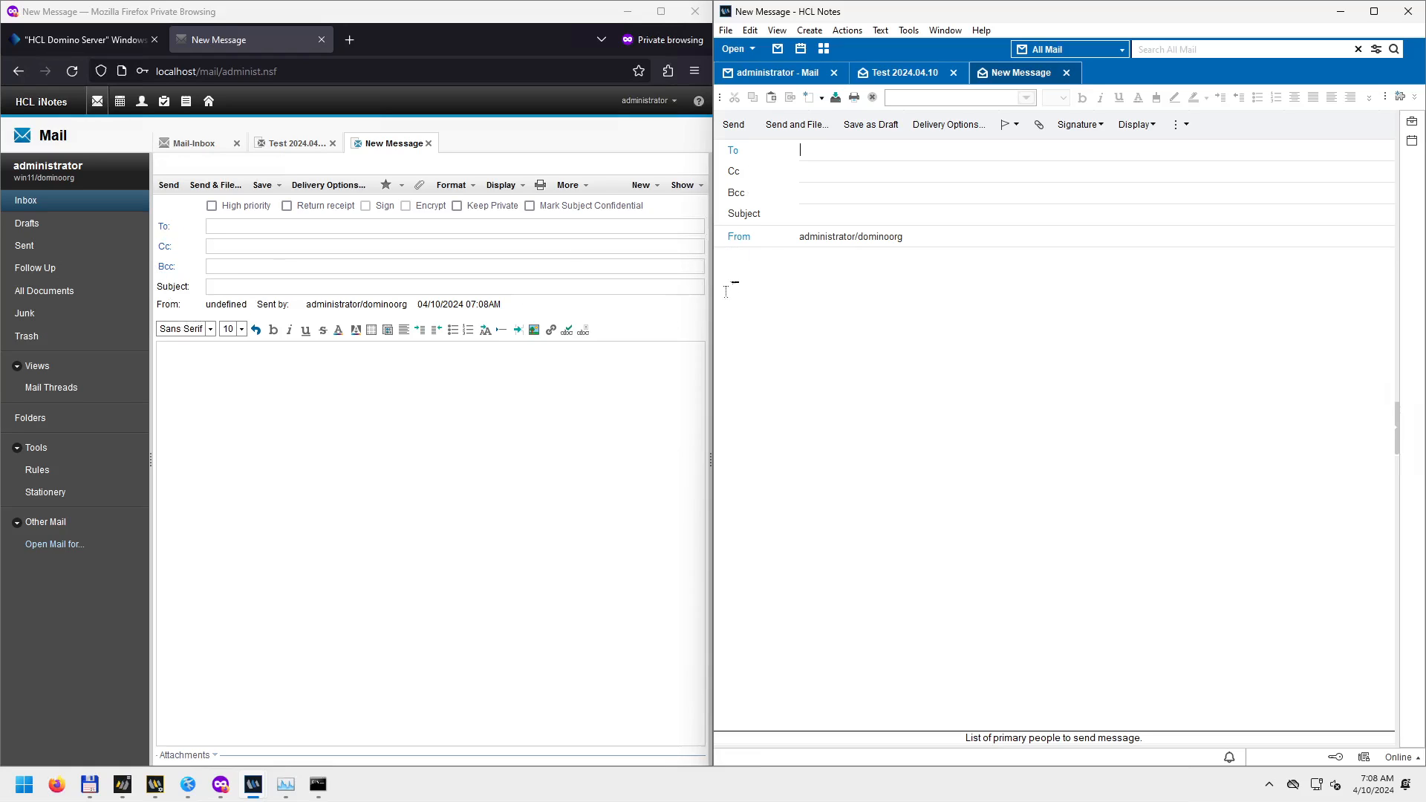
left_click(767, 237)
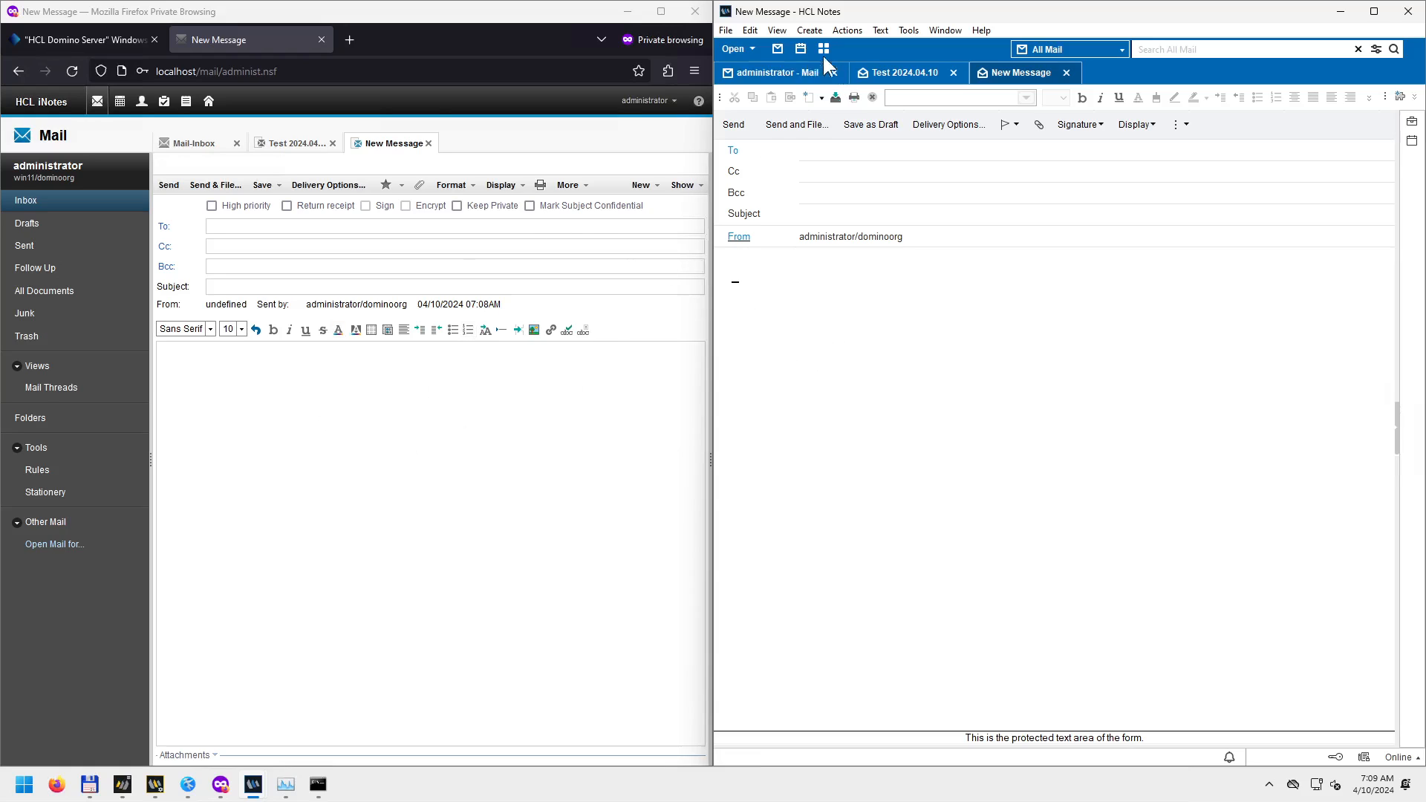
Open the calendars (Notes week of April 8–14, 2024), then iNotes Contacts and To Do.
left_click(119, 104)
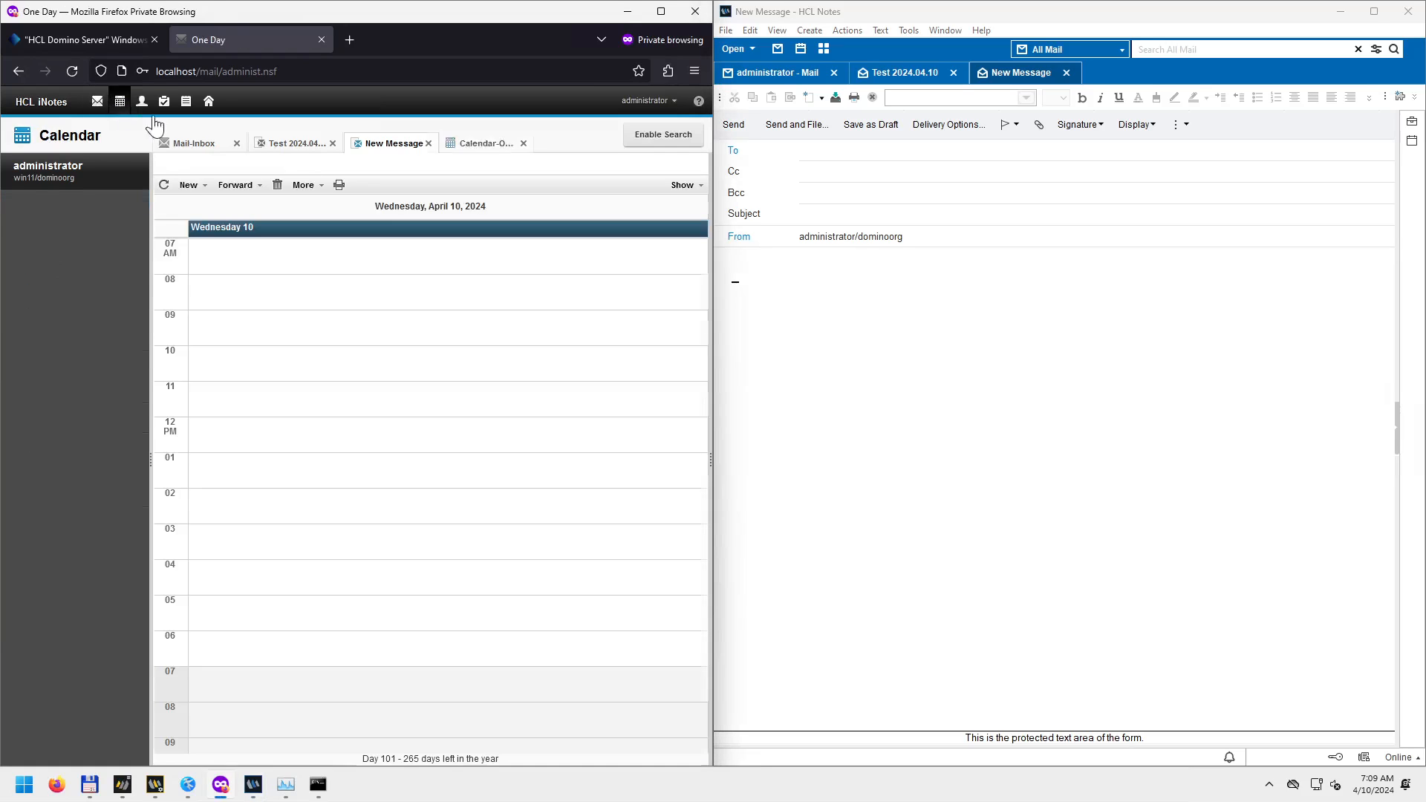
left_click(802, 49)
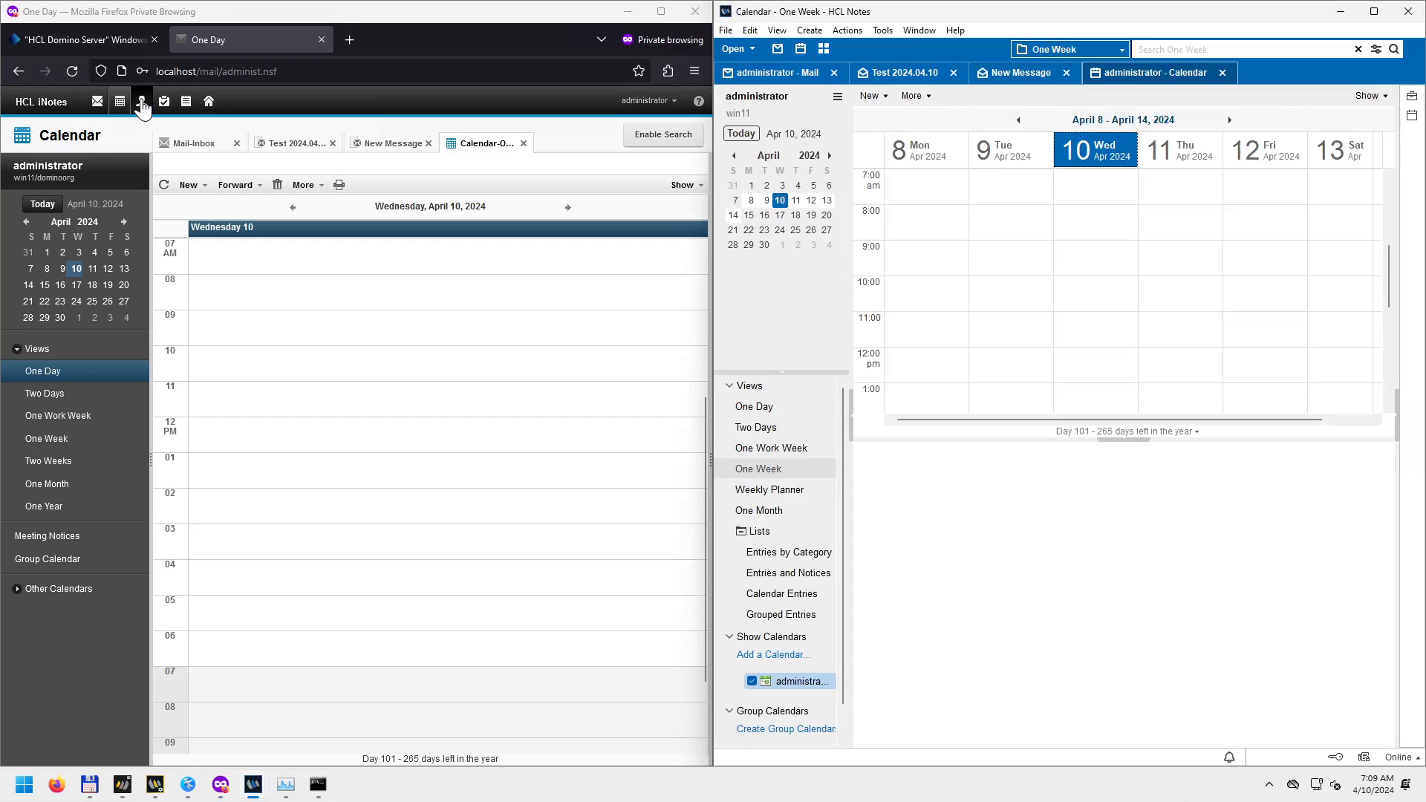
left_click(142, 104)
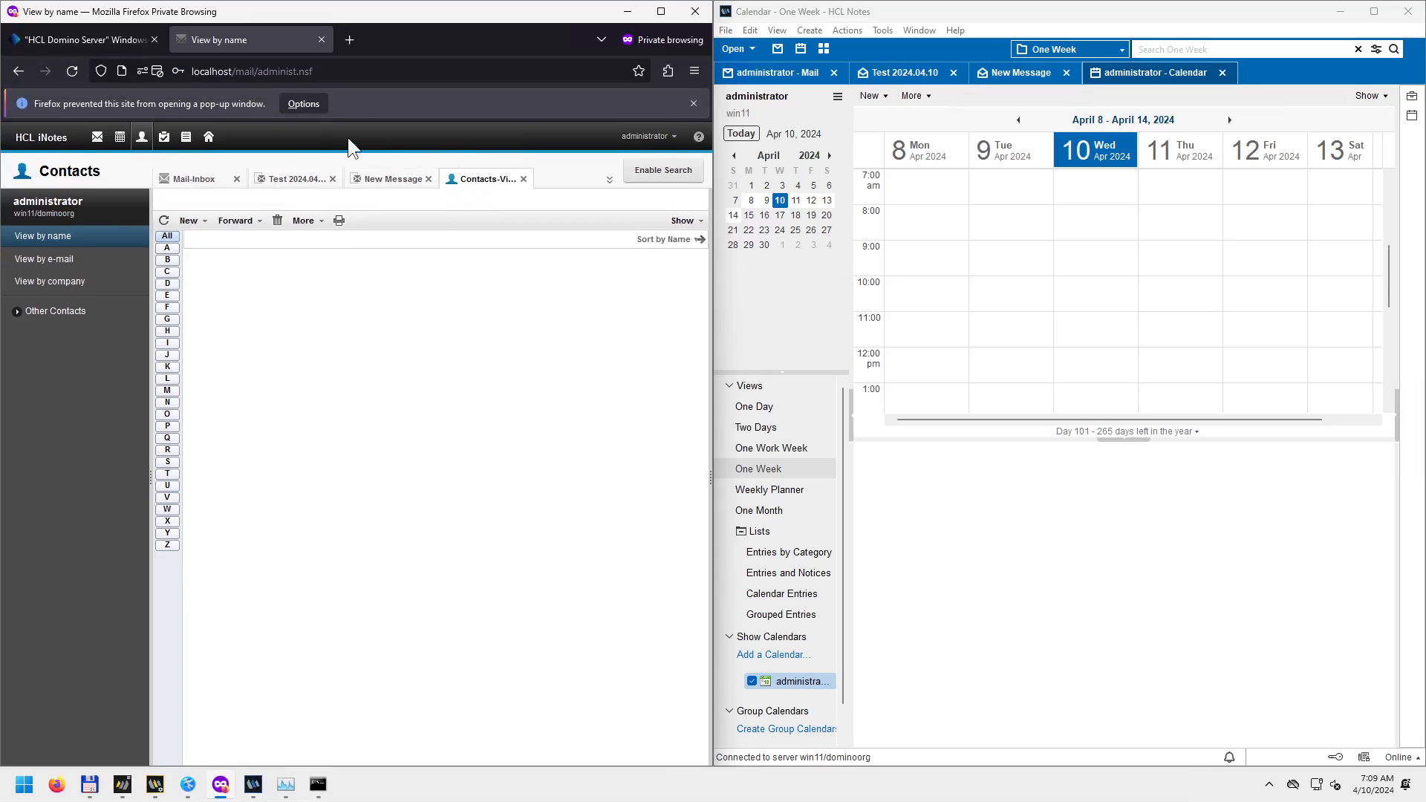
left_click(692, 104)
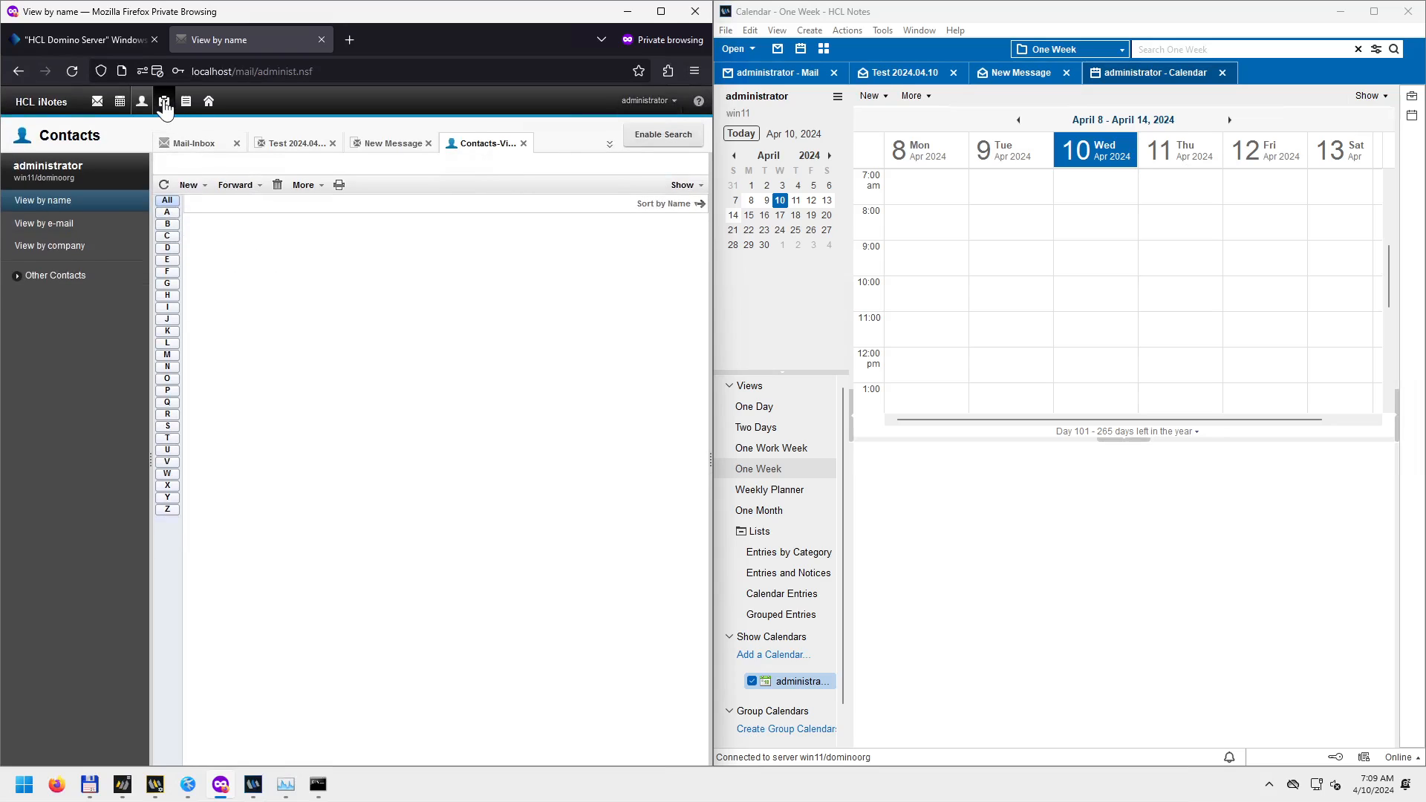
left_click(164, 104)
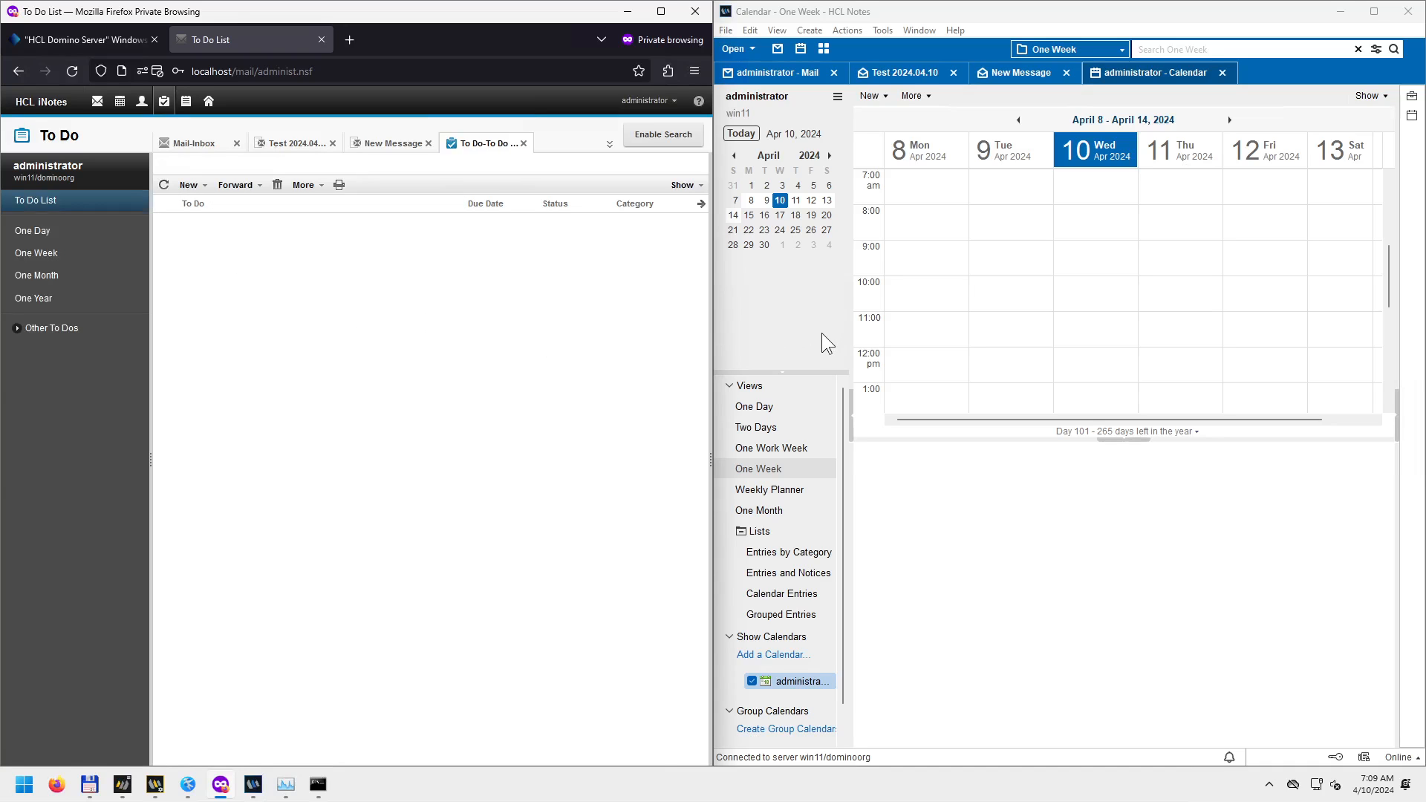
Back in the Notes mail view, browse the Actions and Tools menus.
left_click(790, 75)
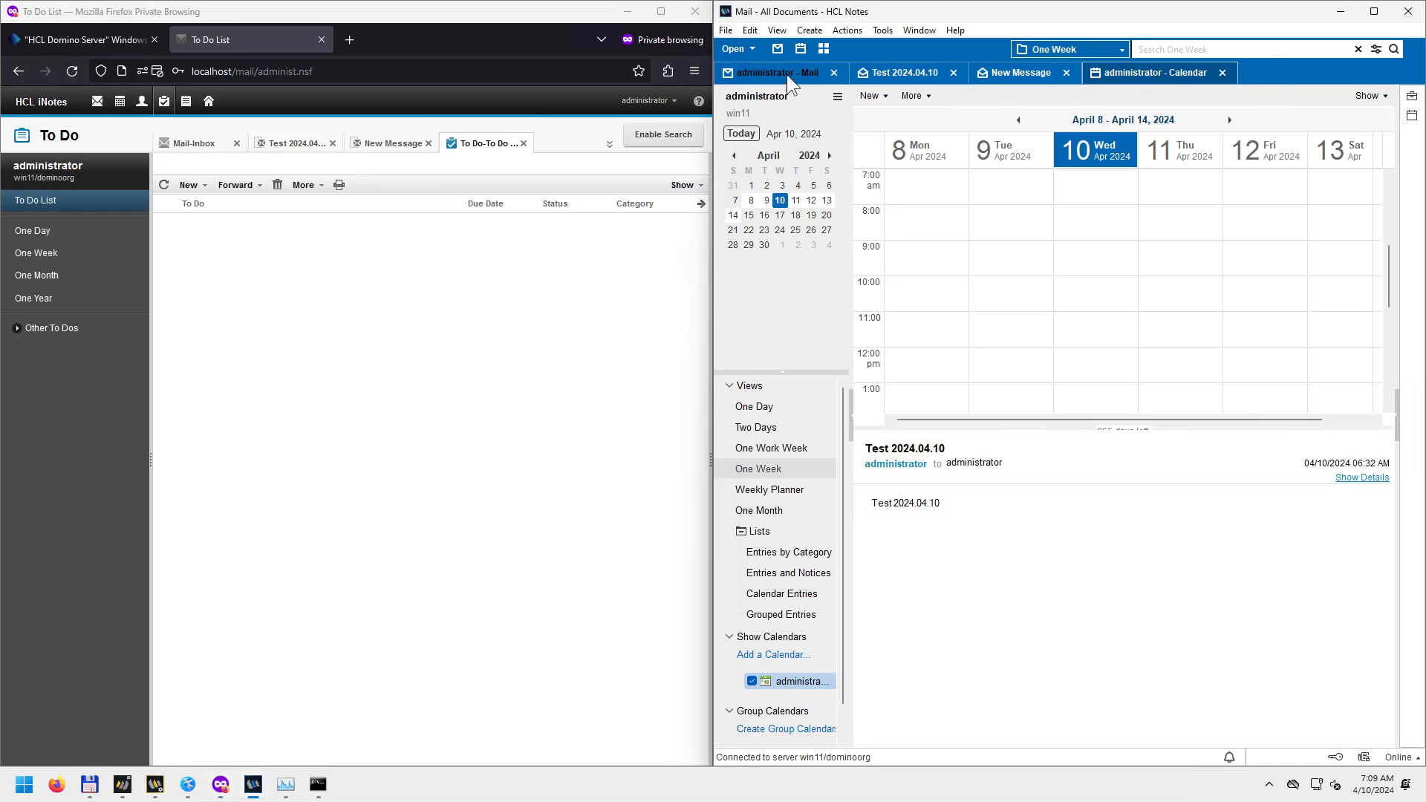
left_click(857, 28)
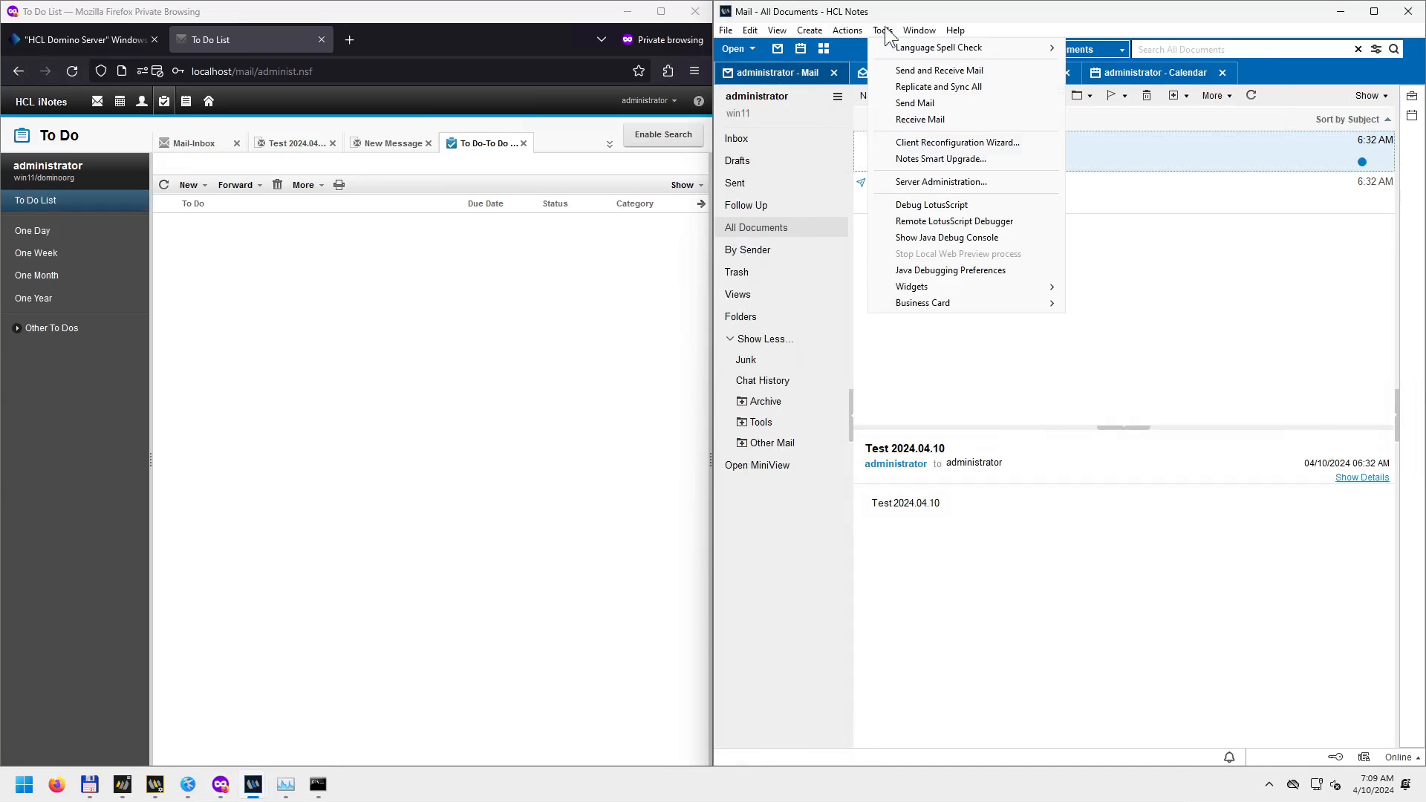
left_click(885, 28)
left_click(847, 29)
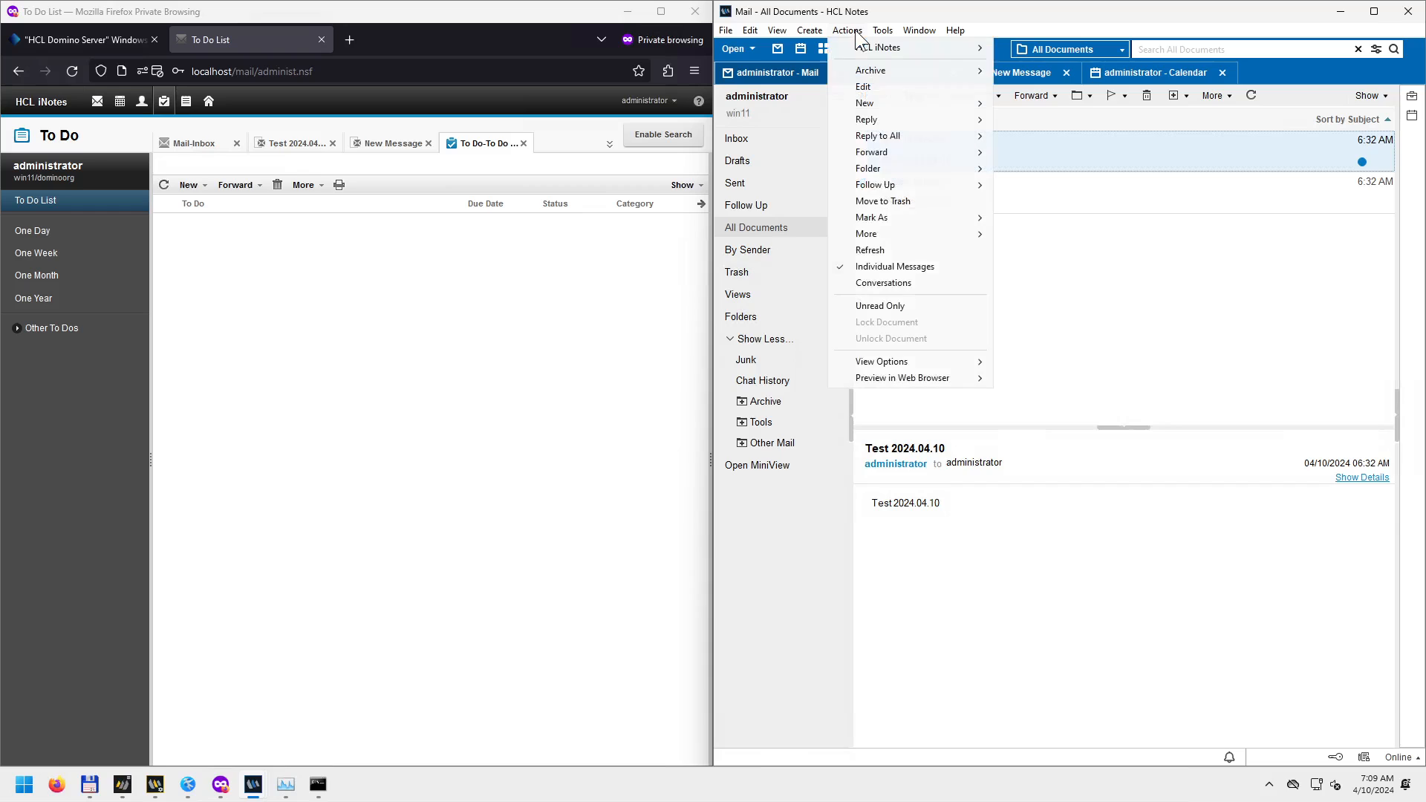
left_click(882, 30)
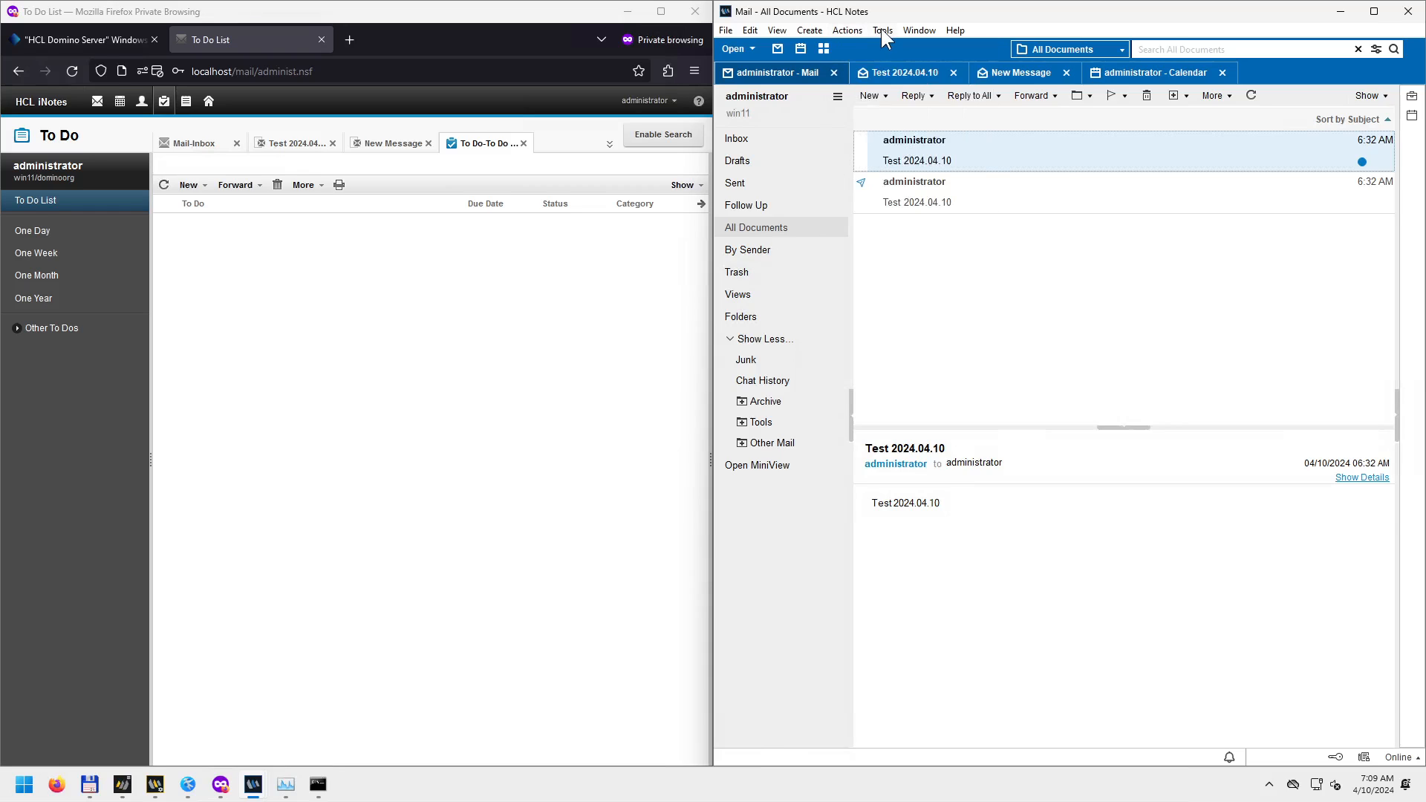
left_click(882, 30)
left_click(881, 29)
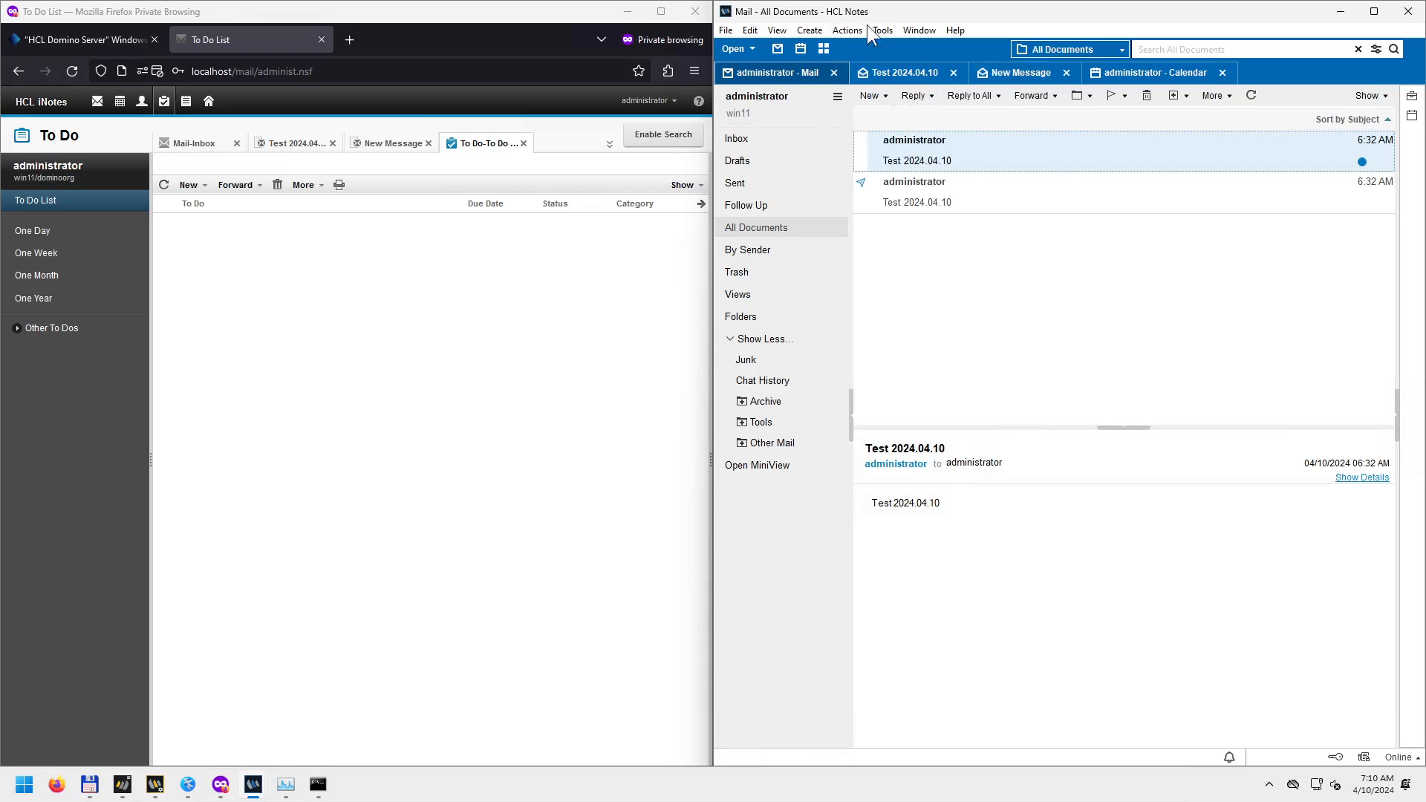
Create a new To Do entry in both Notes and iNotes.
left_click(809, 31)
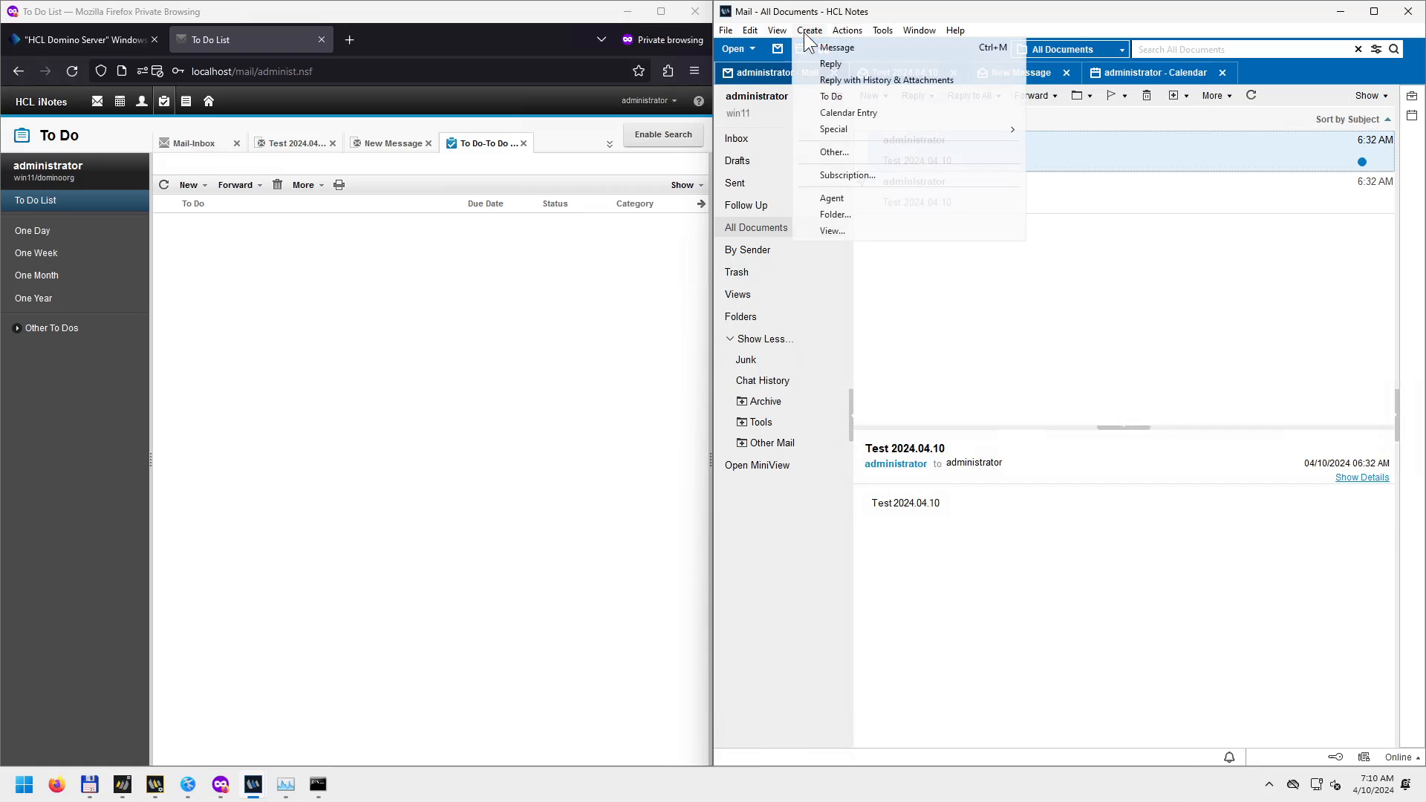
left_click(840, 101)
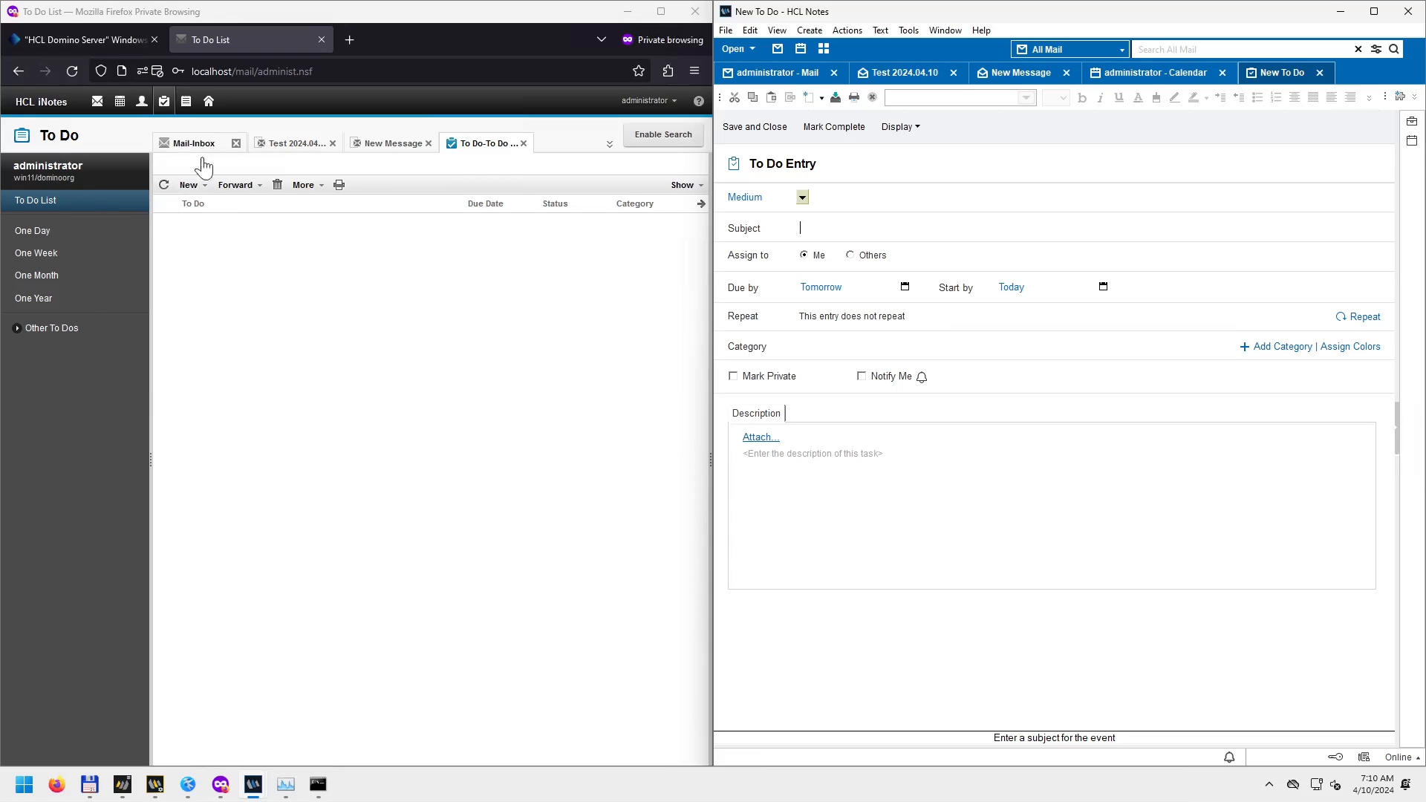
left_click(202, 194)
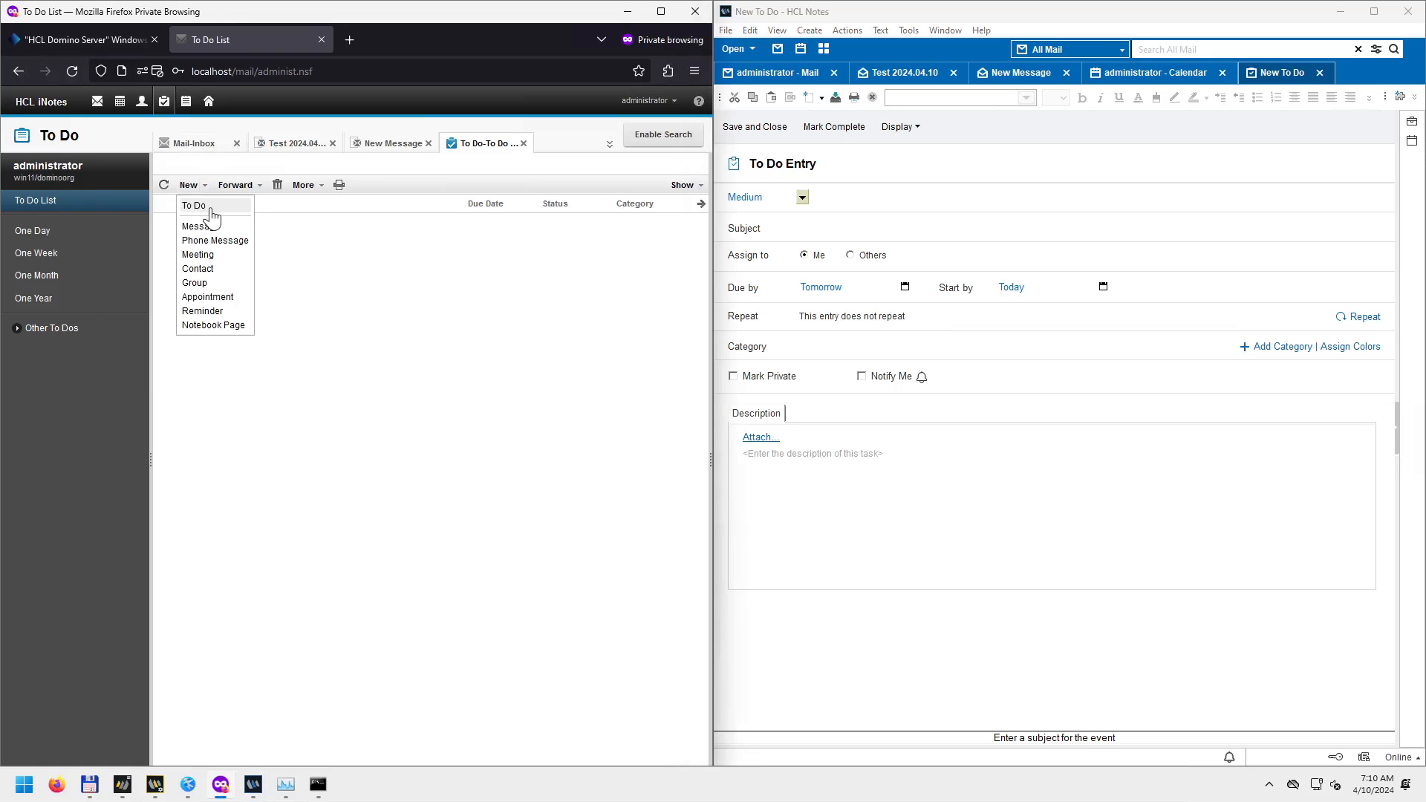
left_click(200, 203)
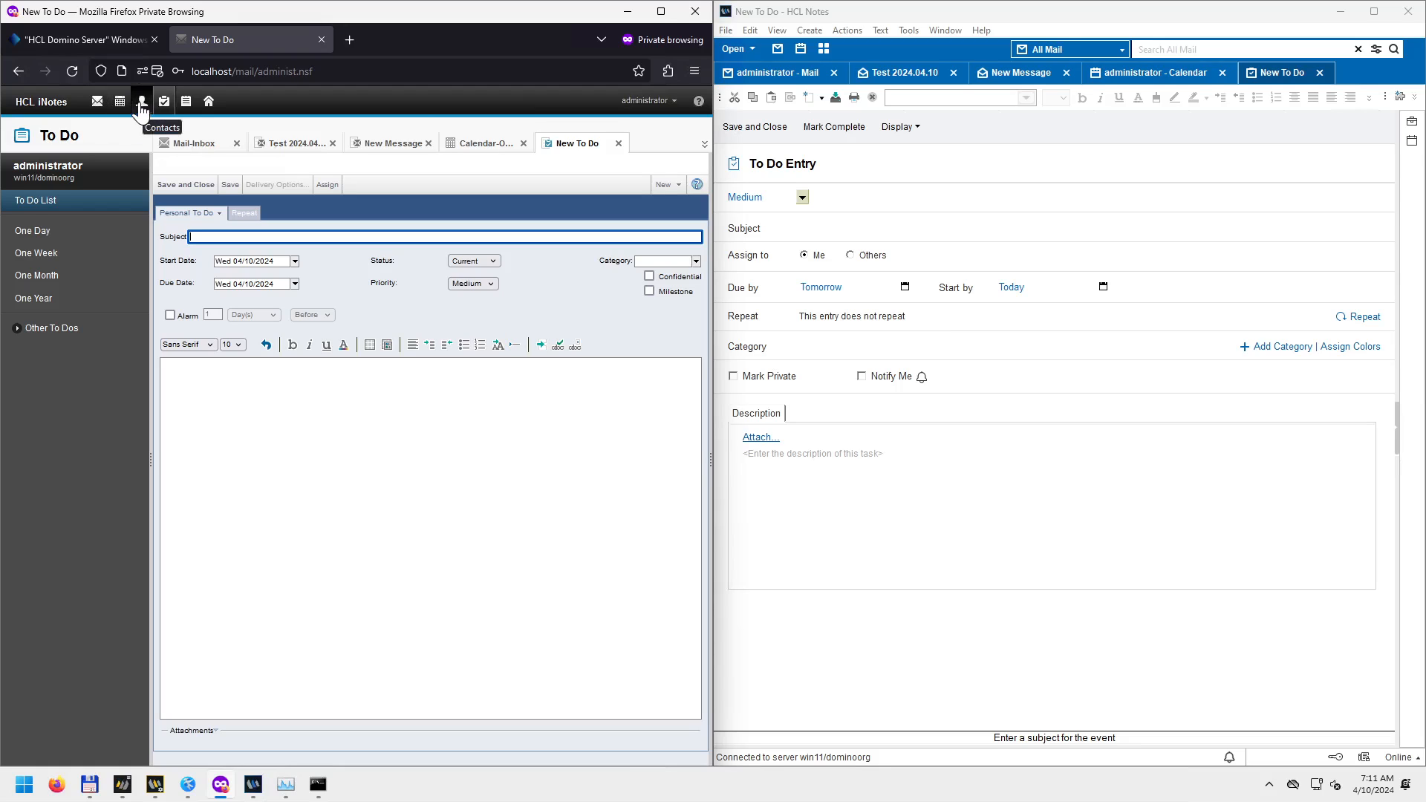
Open the iNotes Notebook, discard the unsaved Notes To Do, and review Notes' new-item list.
left_click(186, 104)
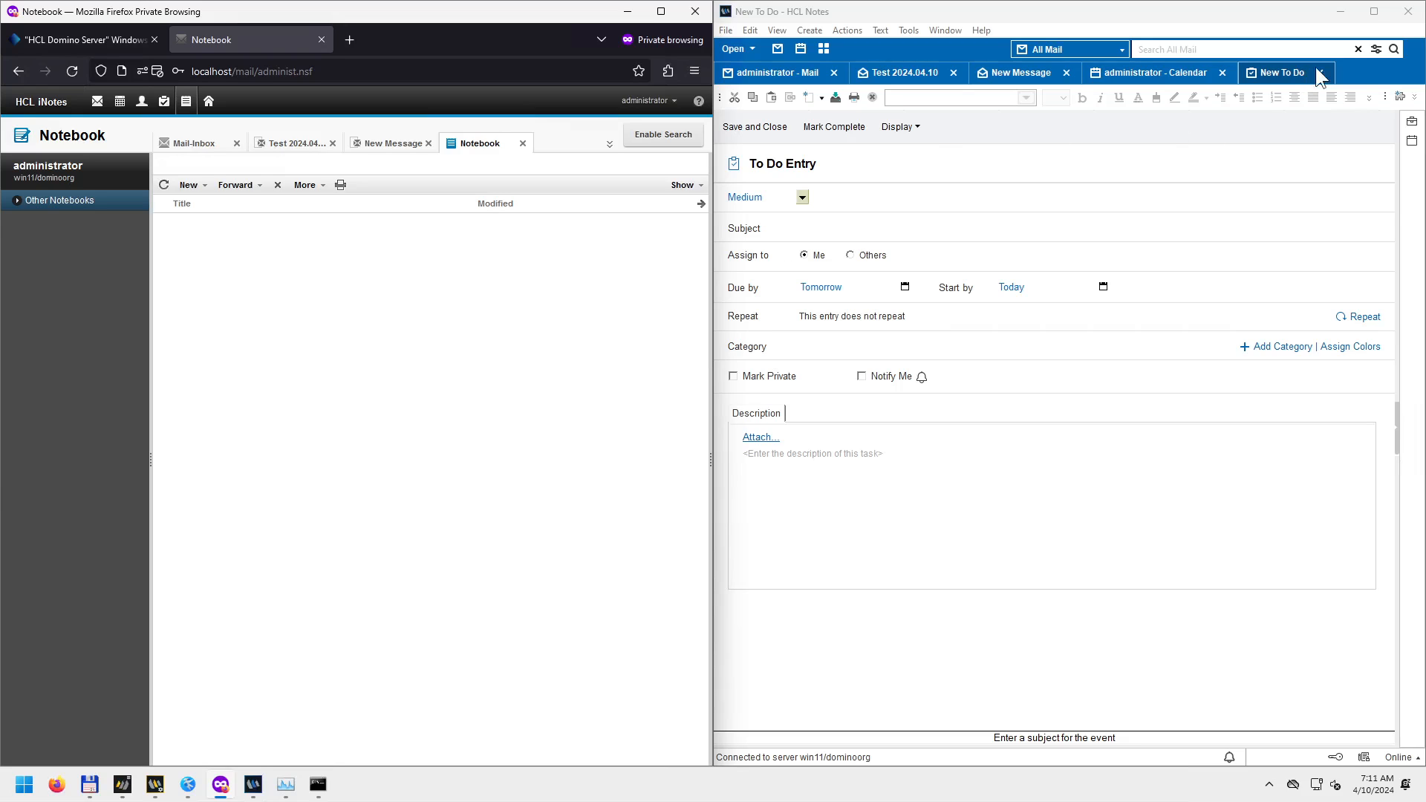
left_click(1317, 69)
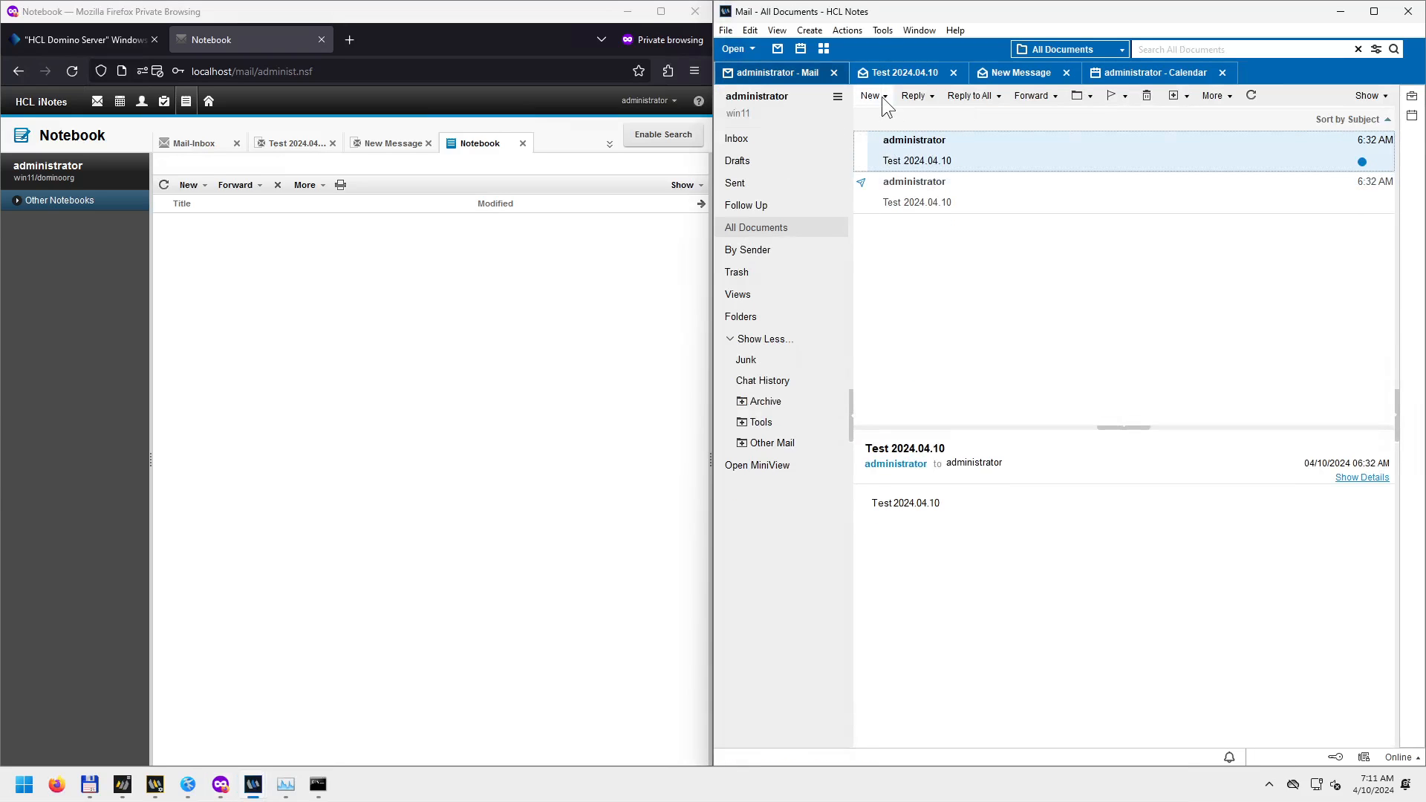
left_click(884, 97)
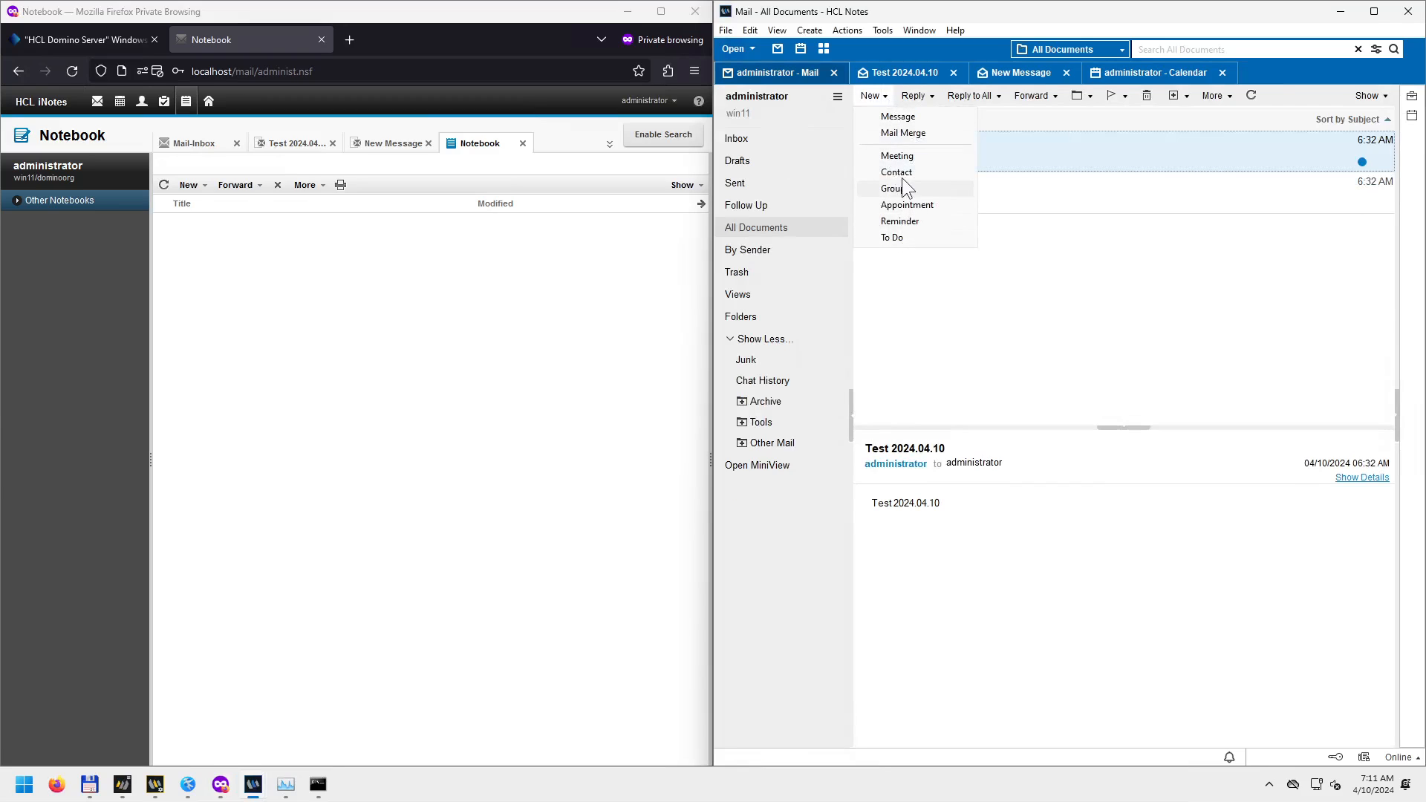
left_click(436, 349)
Return iNotes to the mail Inbox and review its list of new items.
left_click(97, 102)
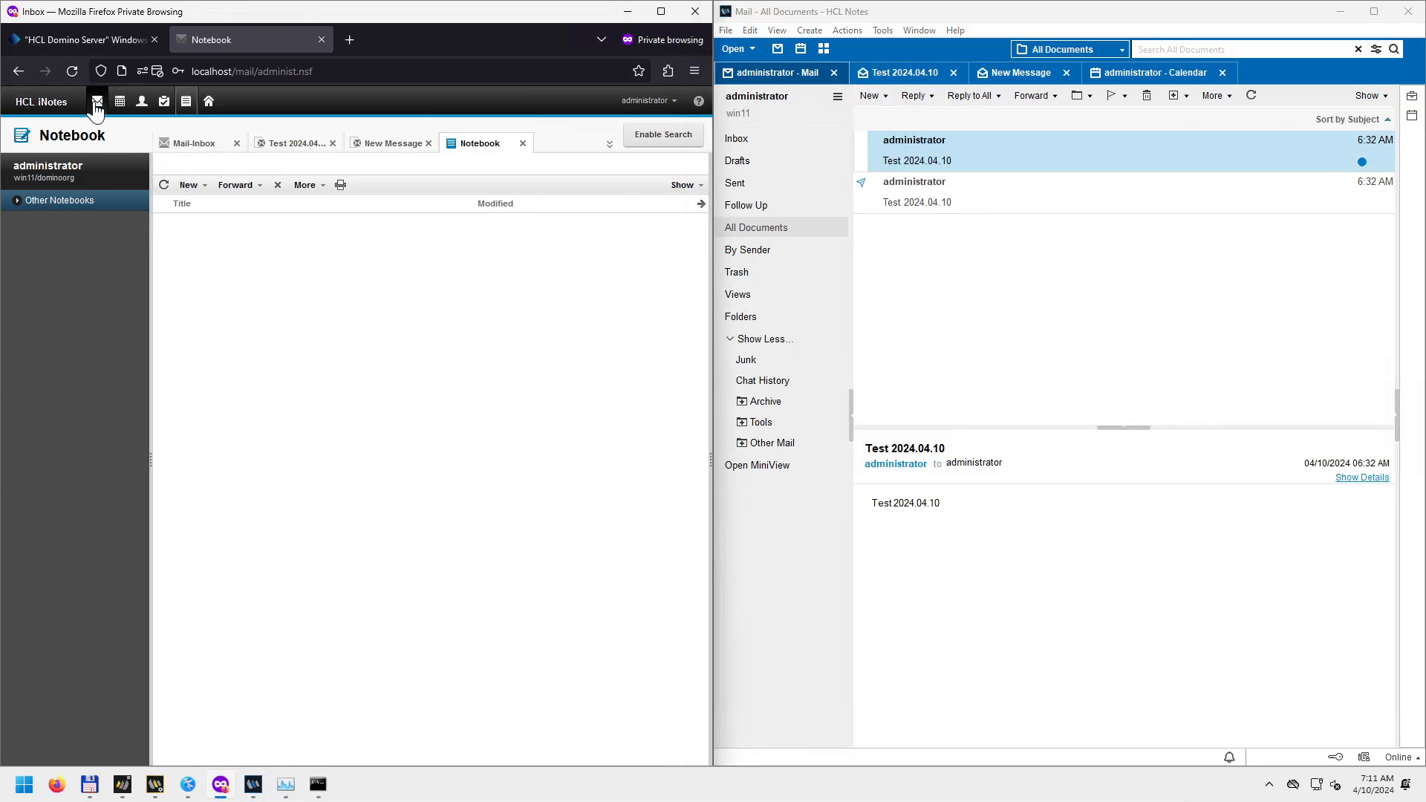
left_click(206, 186)
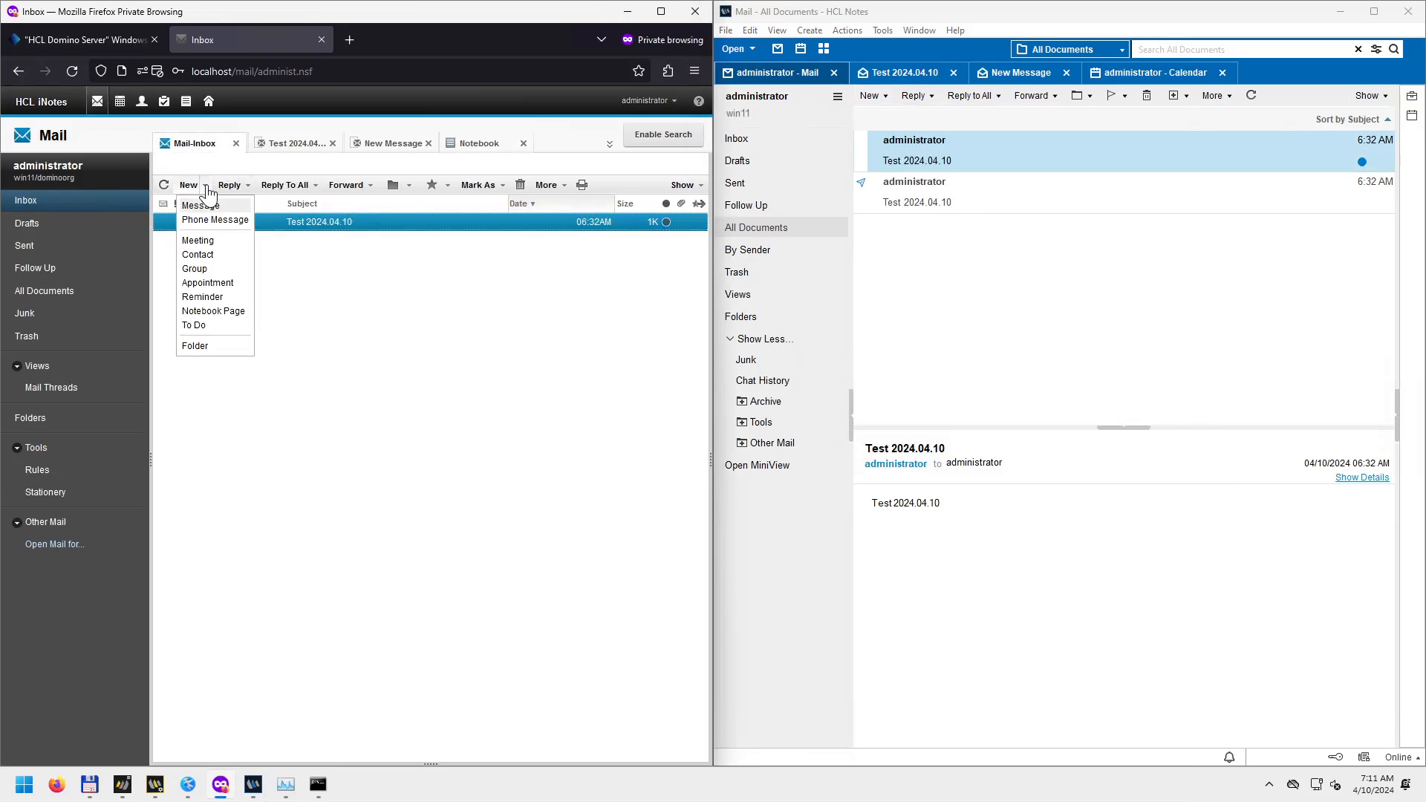
left_click(369, 406)
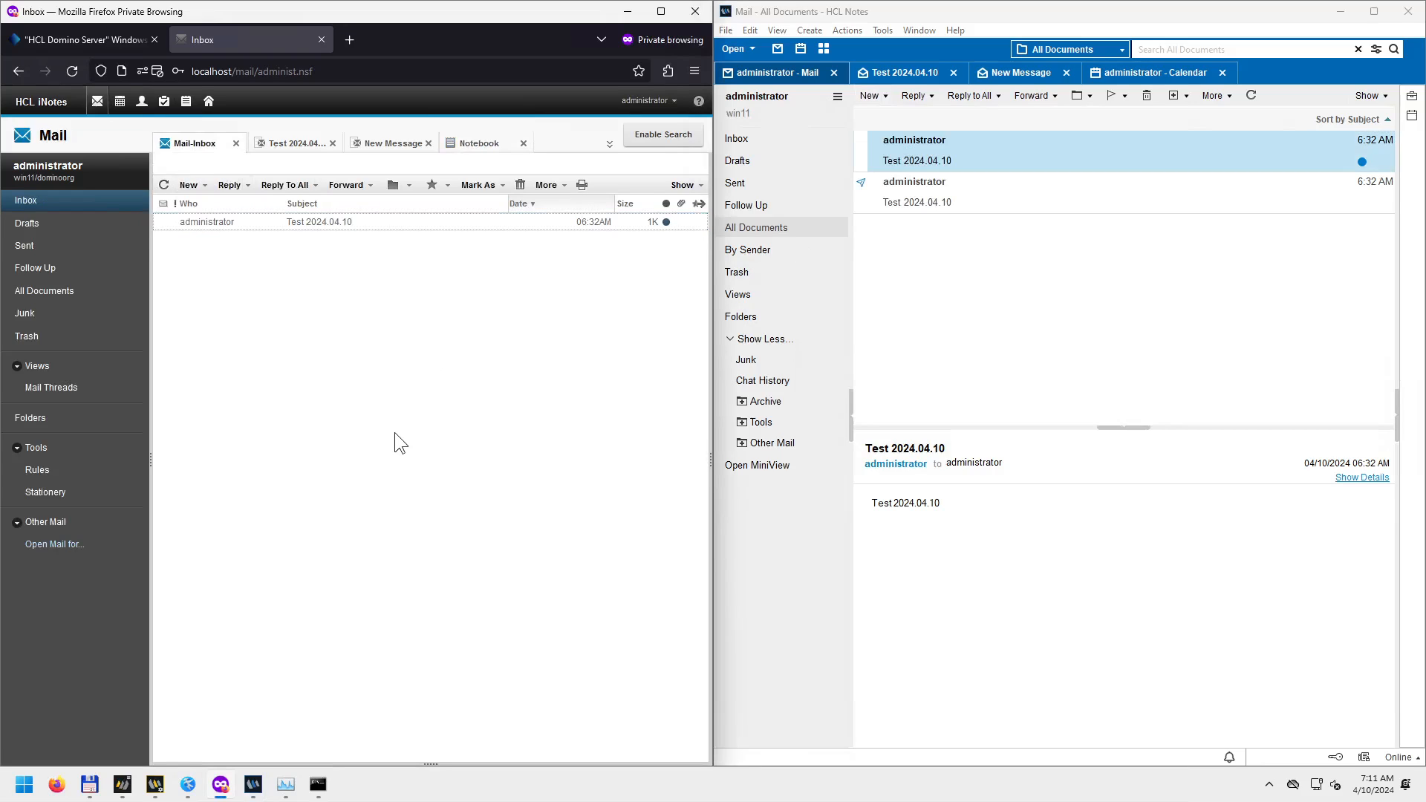